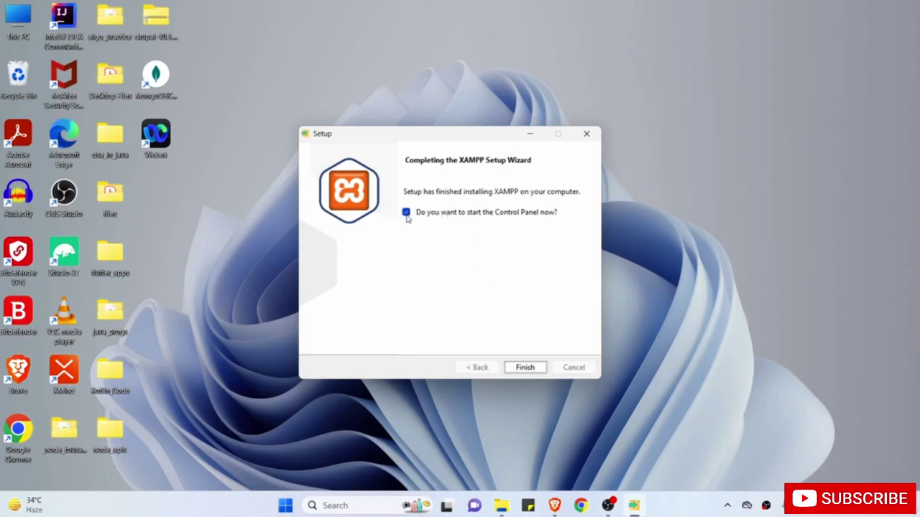
Finish the XAMPP setup wizard with 'start the Control Panel now' left checked.
click(525, 367)
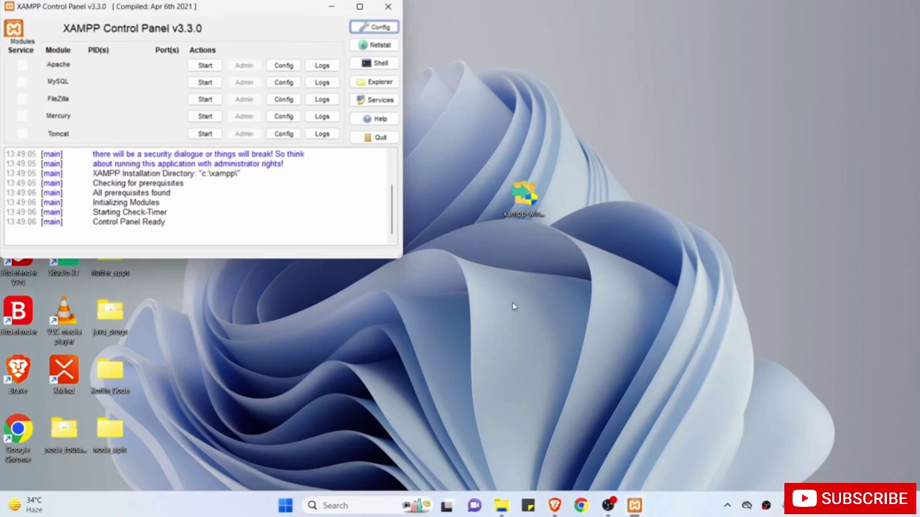
Center the Control Panel, then start Apache (ports 80, 443) and MySQL (port 3306).
drag(215, 10, 398, 82)
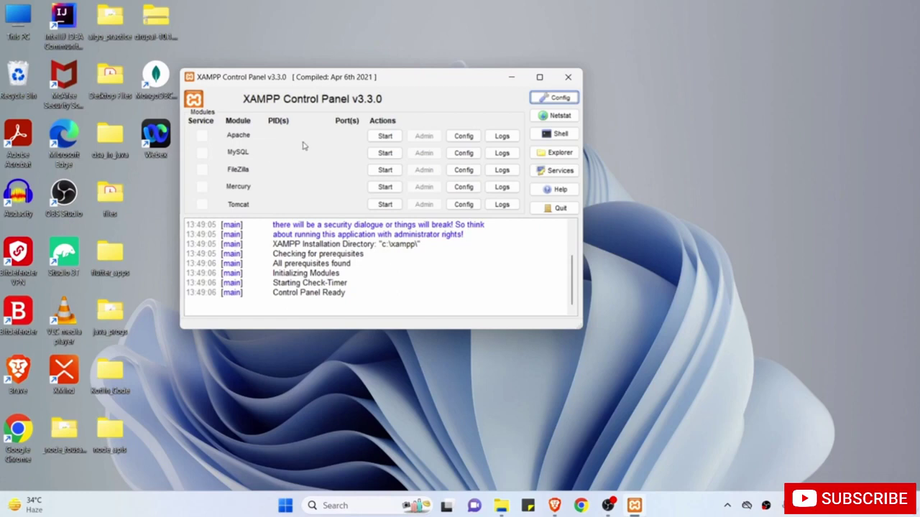
click(386, 136)
click(385, 153)
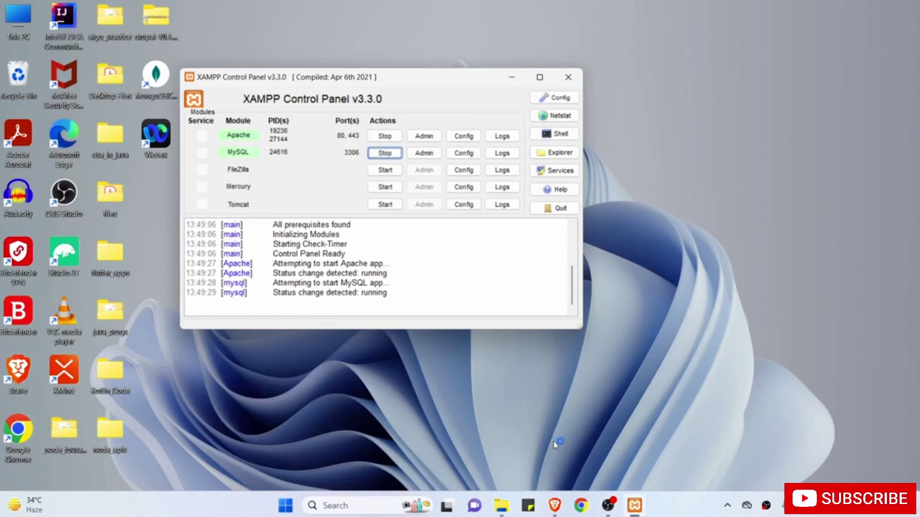
Load localhost/ in Brave, then restore down the maximized browser window.
click(554, 505)
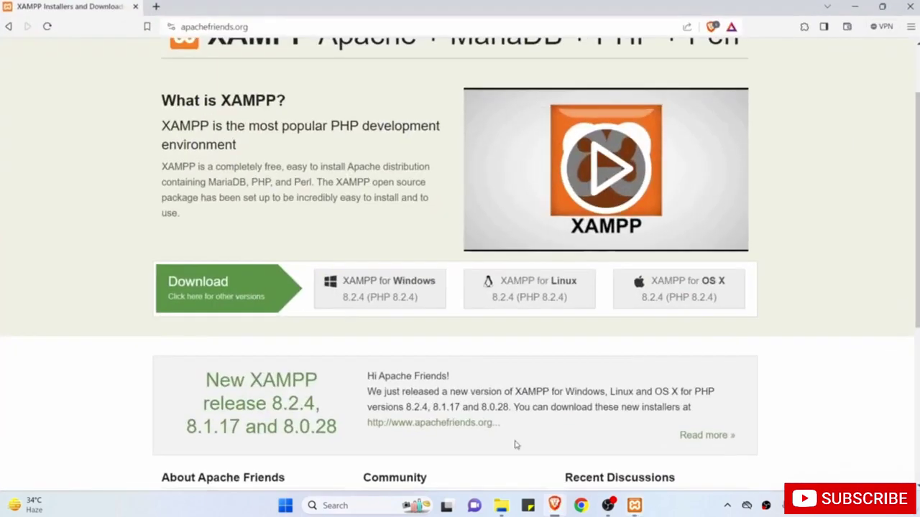
click(309, 27)
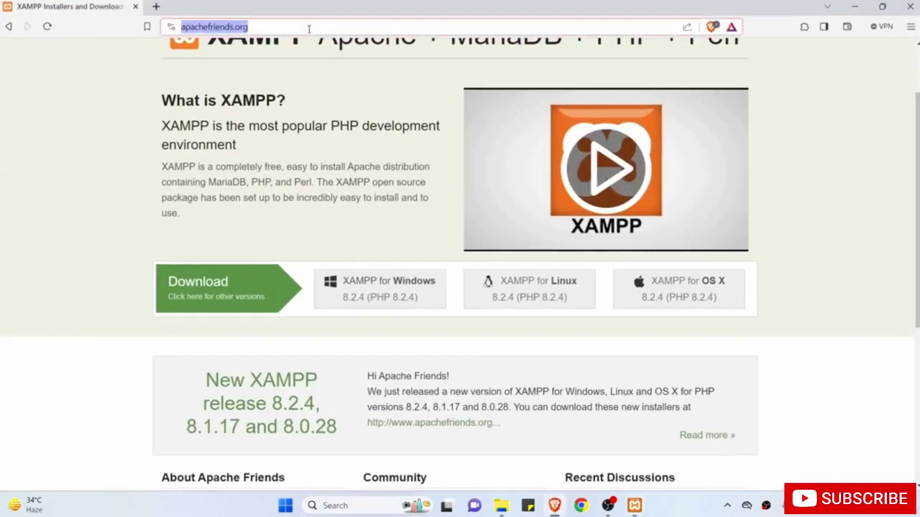
text(localhost)
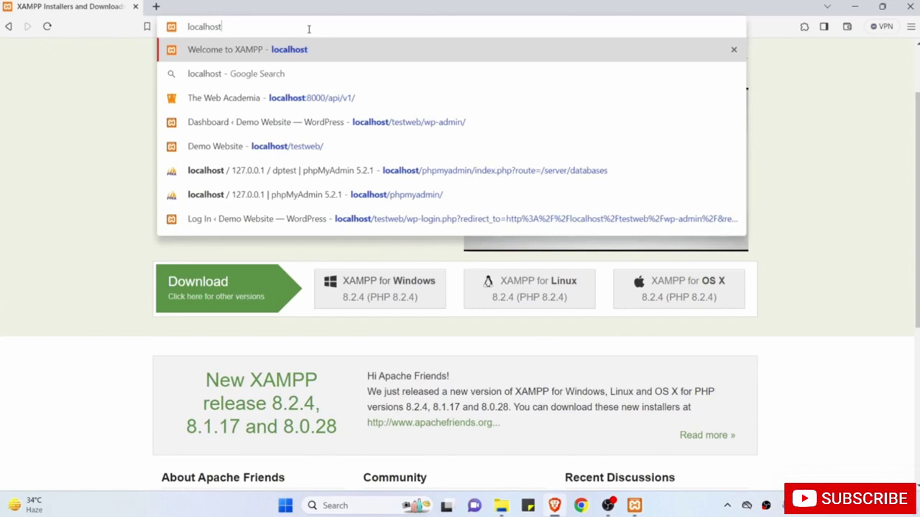
text(/)
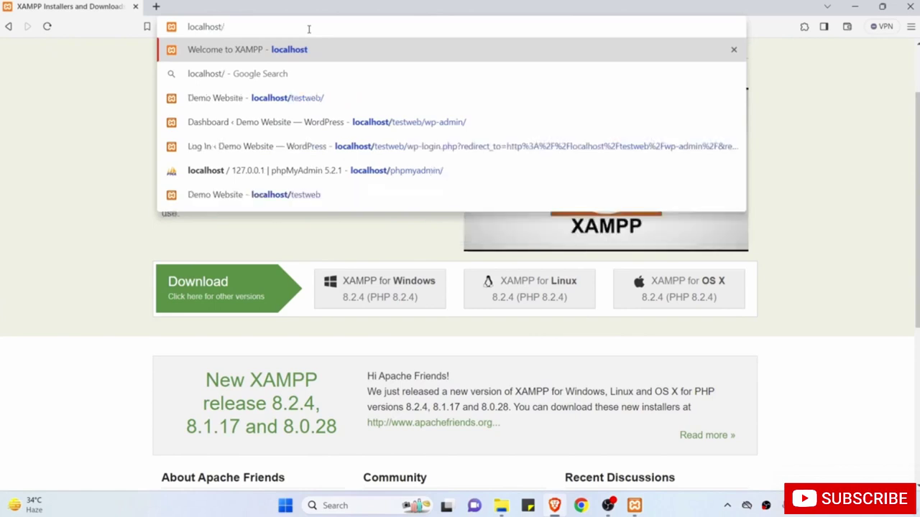
key(Return)
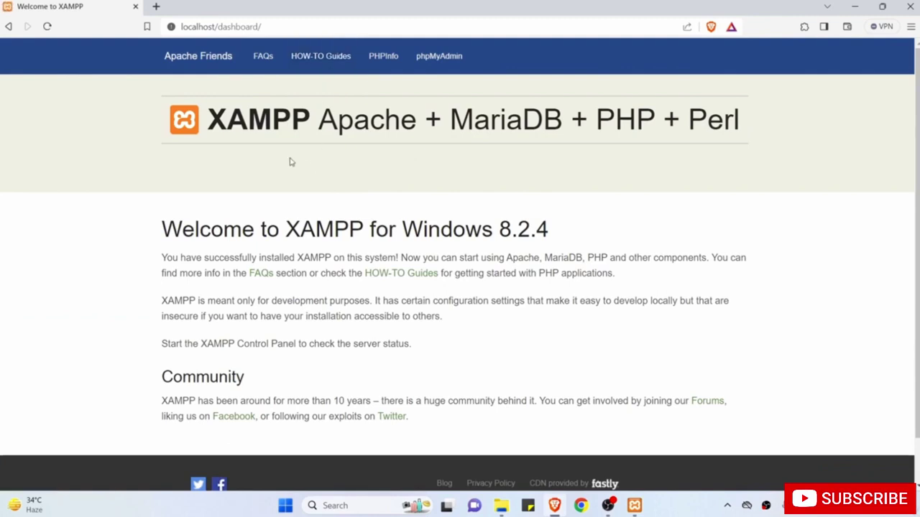
click(217, 26)
click(259, 181)
click(882, 6)
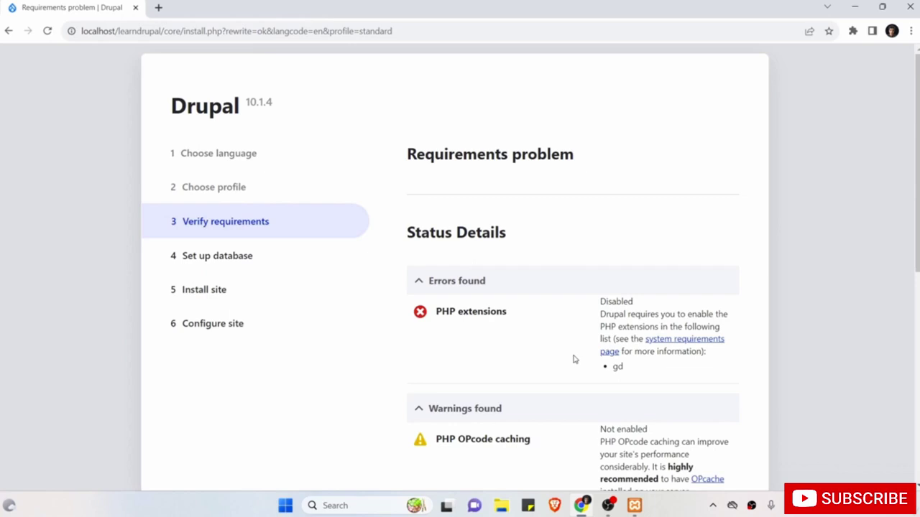
Review the disabled gd extension requirements error, then bring back the XAMPP Control Panel.
scroll(574, 359, down, 1)
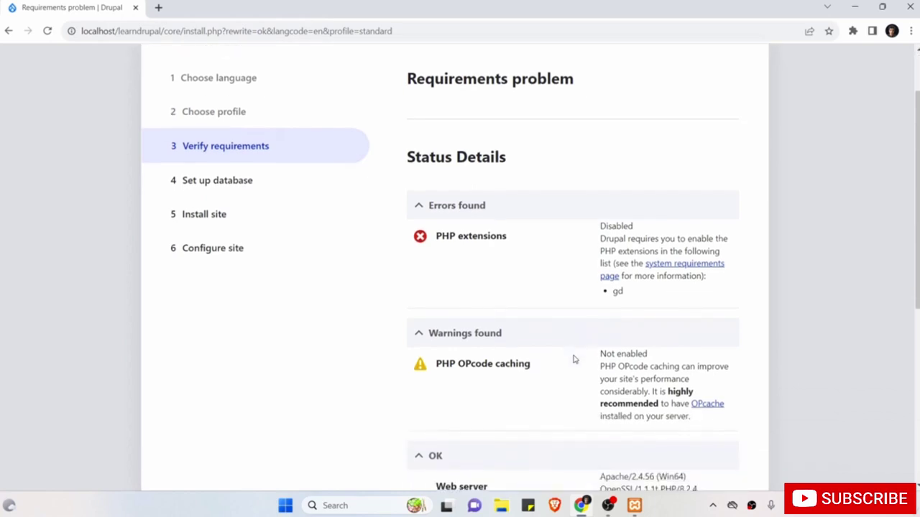
click(633, 505)
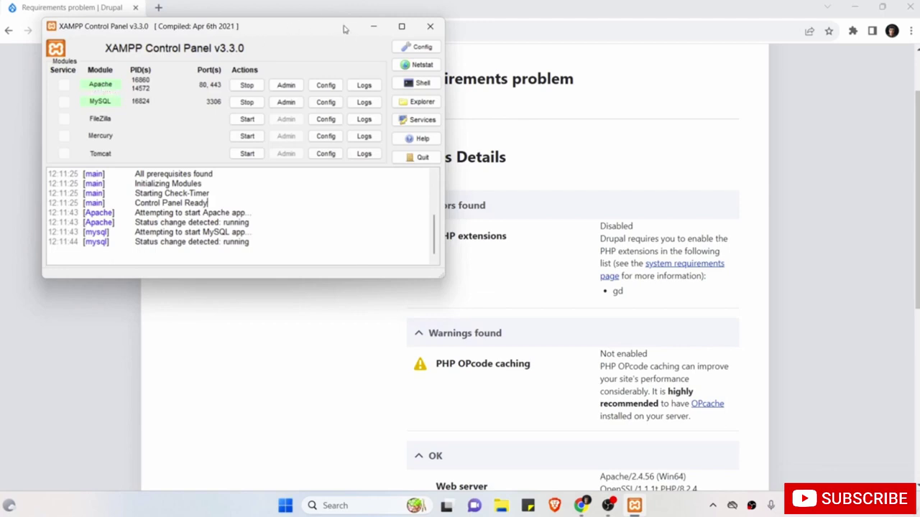
Open php.ini in Notepad through Apache Config > PHP (php.ini).
click(327, 85)
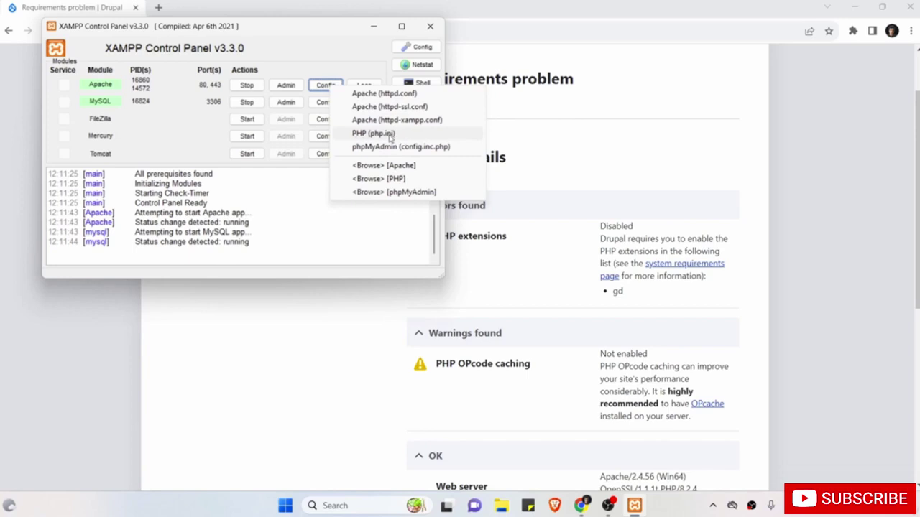
click(391, 136)
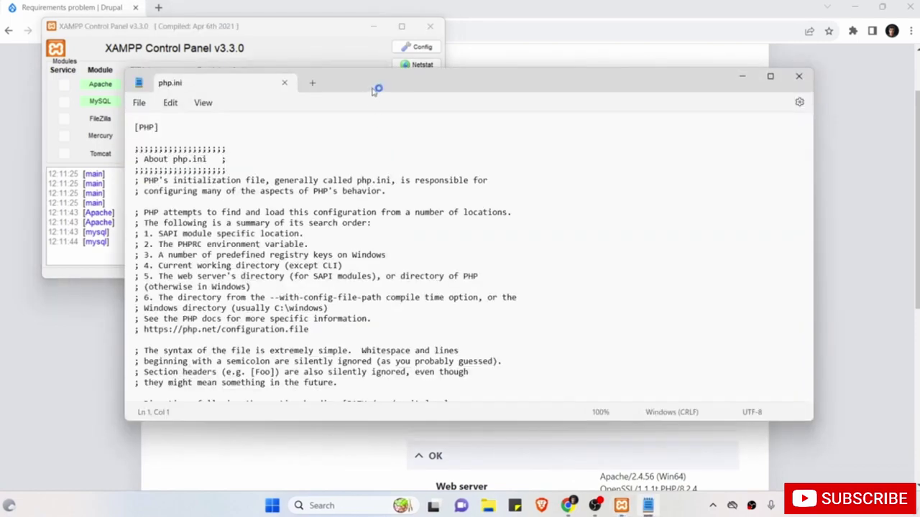
scroll(313, 225, down, 4)
scroll(313, 225, up, 4)
click(280, 153)
Find ';extension=gd' at line 931, then switch back to the Drupal requirements page.
key(ctrl+f)
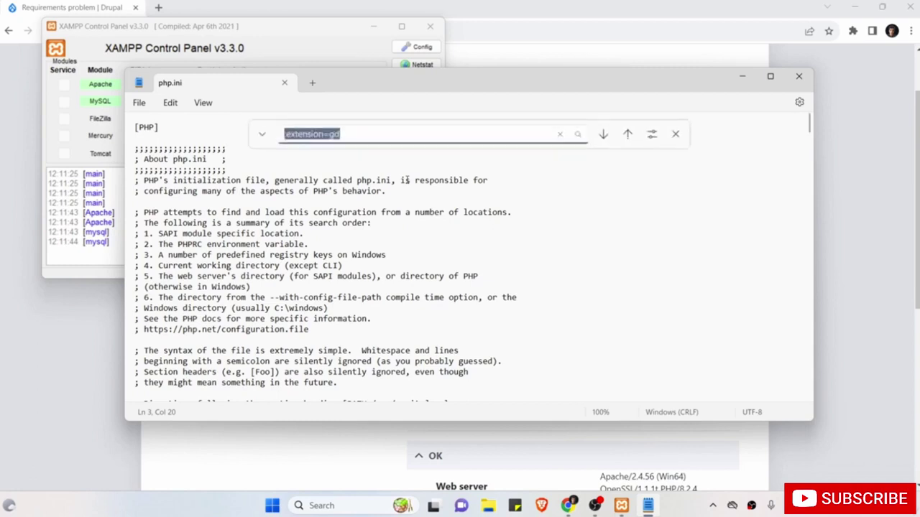
click(171, 107)
click(194, 227)
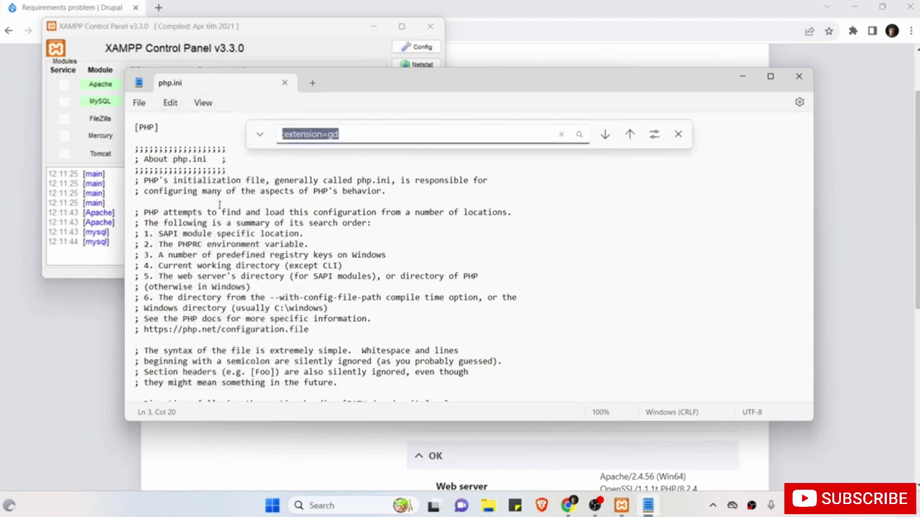
click(389, 133)
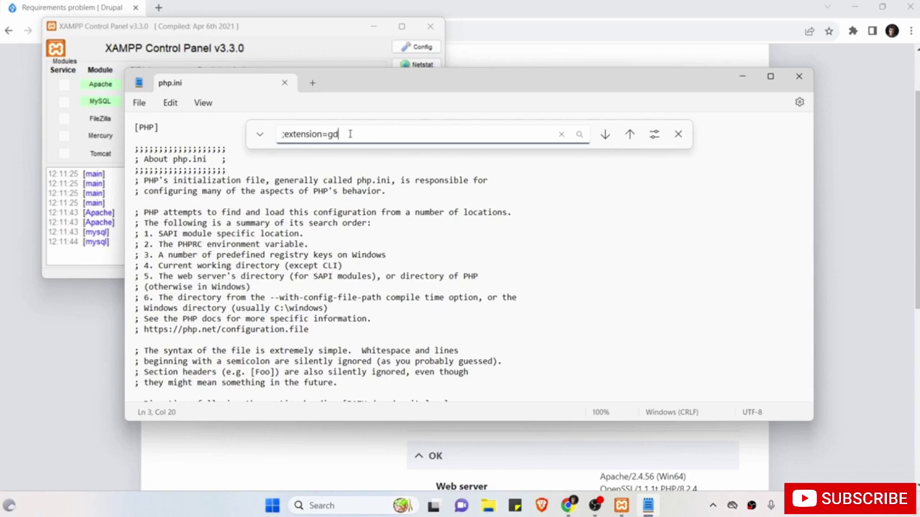
key(Return)
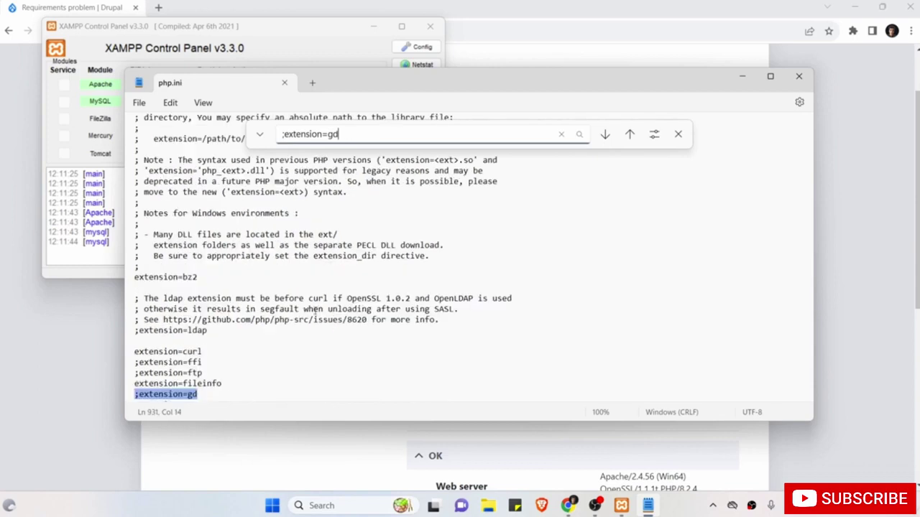
scroll(315, 309, down, 2)
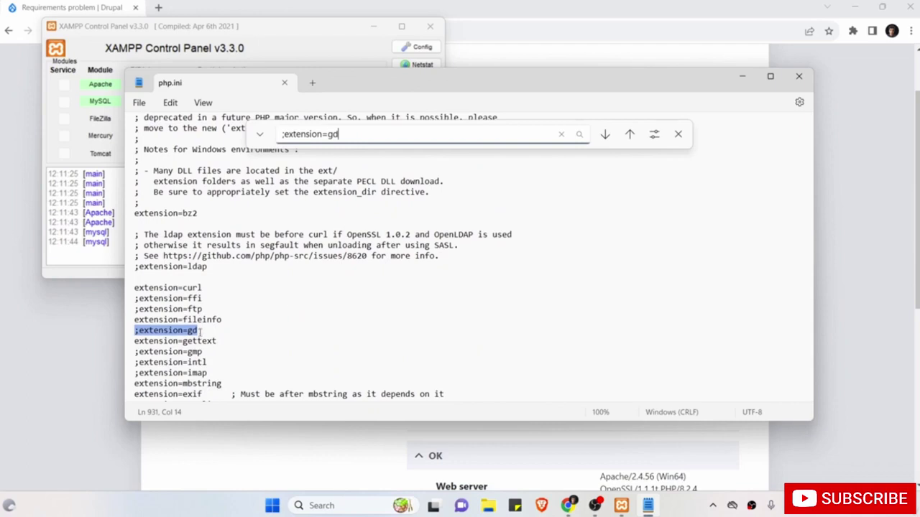
click(209, 330)
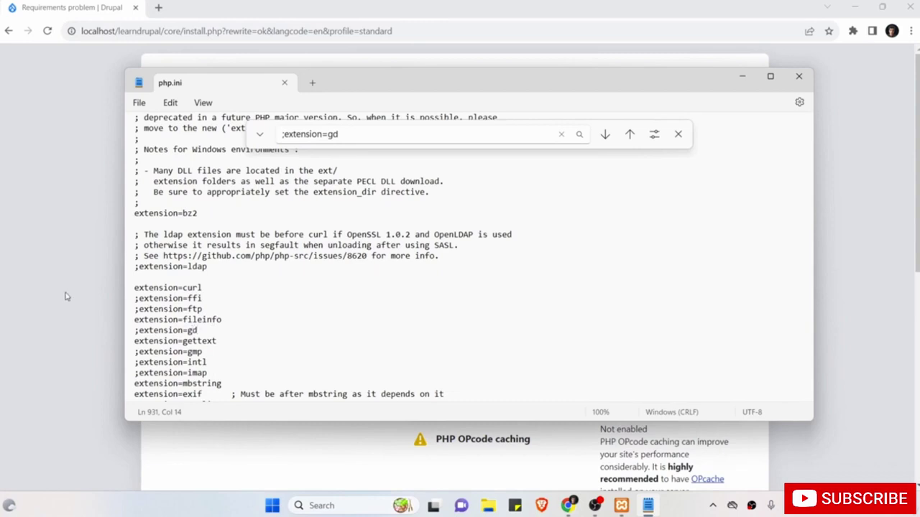
click(57, 296)
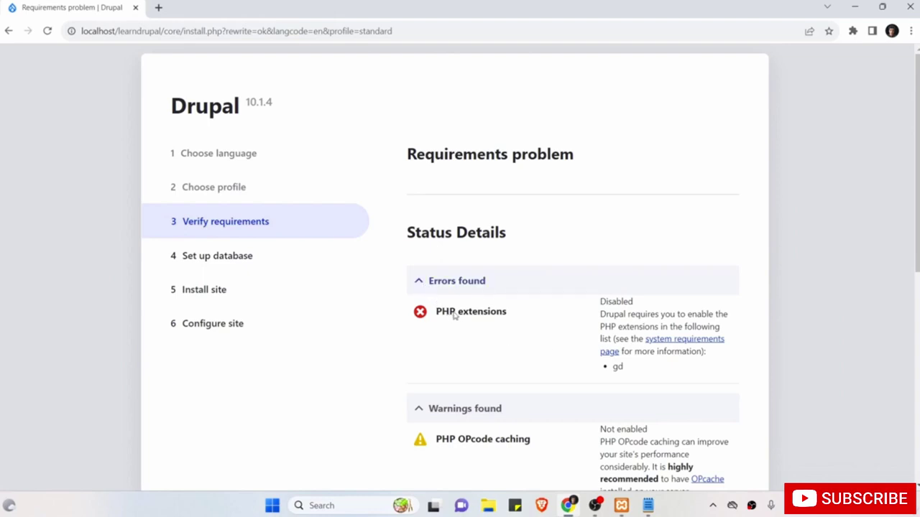
Delete the semicolon before extension=gd, save php.ini and close Notepad.
drag(631, 373, 607, 370)
click(656, 510)
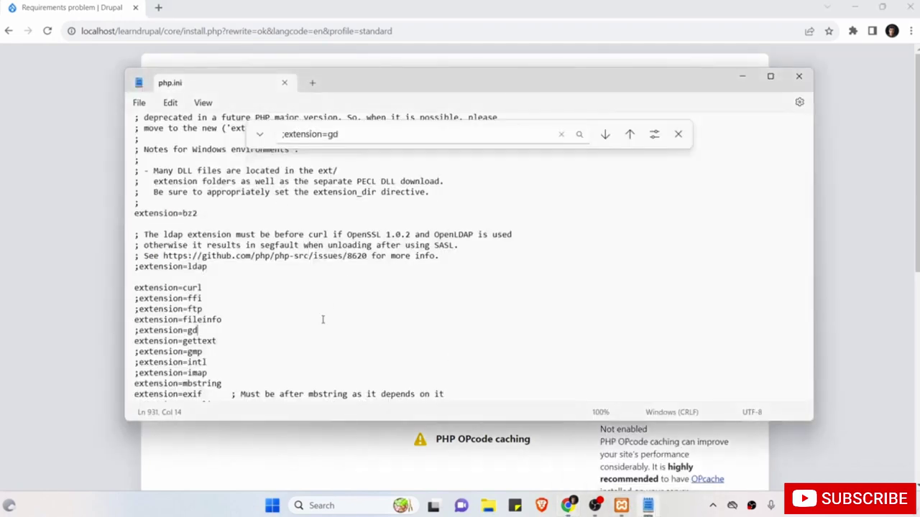
click(140, 331)
key(BackSpace)
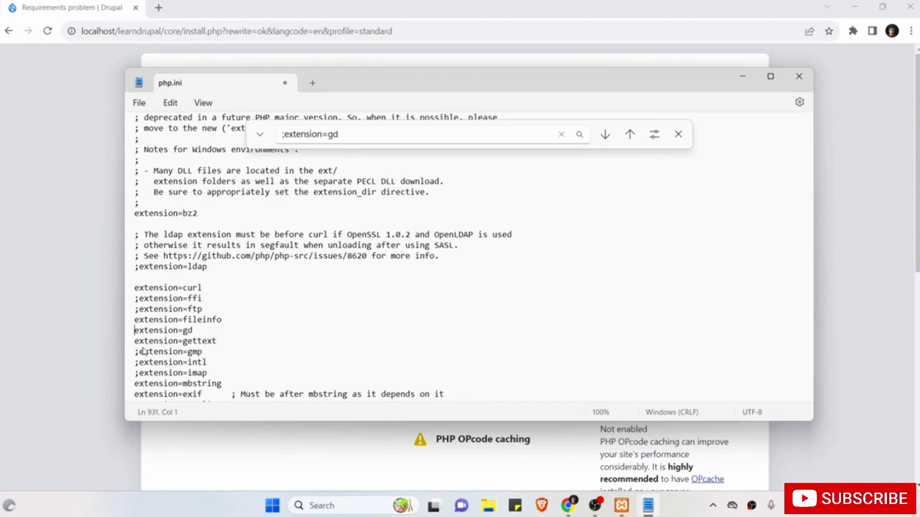
key(ctrl+s)
click(138, 104)
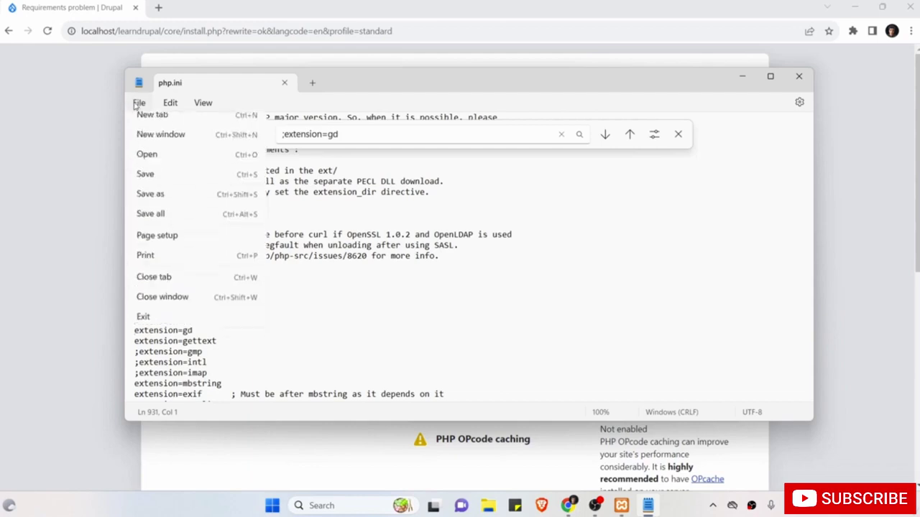
click(154, 183)
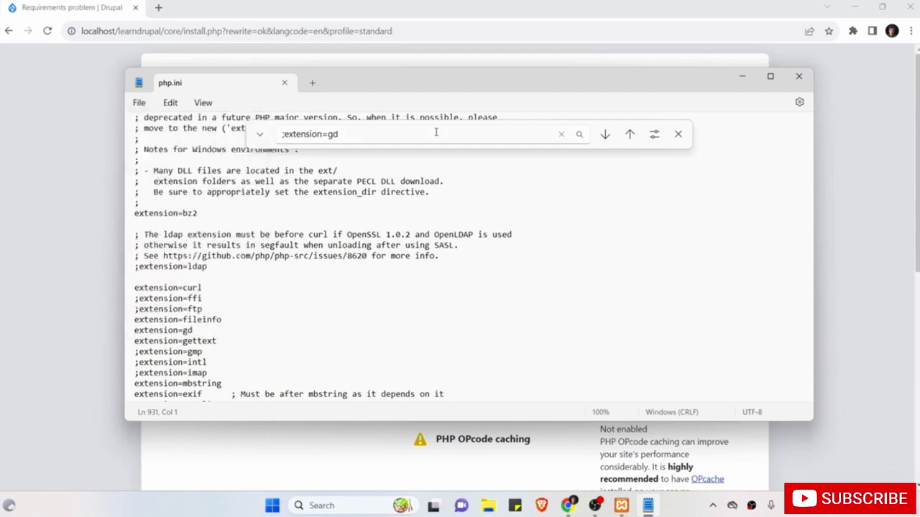
click(800, 79)
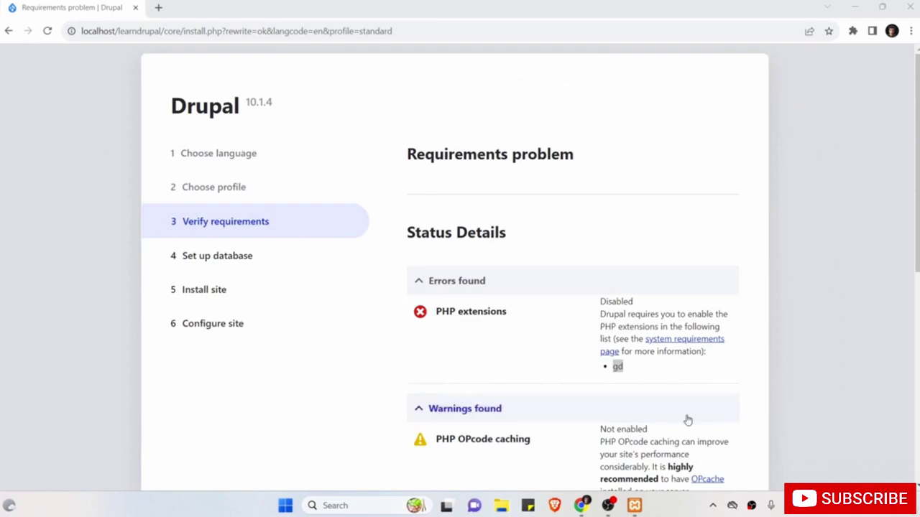
Stop and restart Apache and MySQL, then return to the Drupal installer page.
click(634, 505)
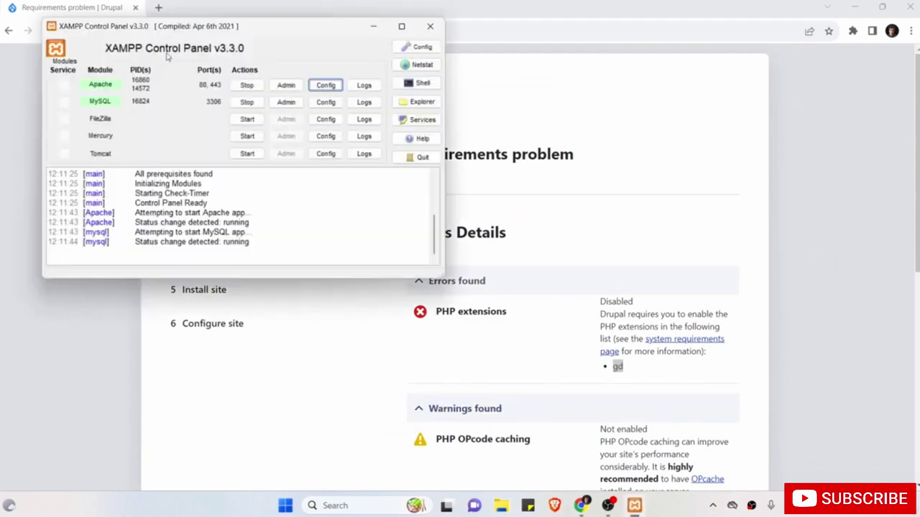
click(249, 86)
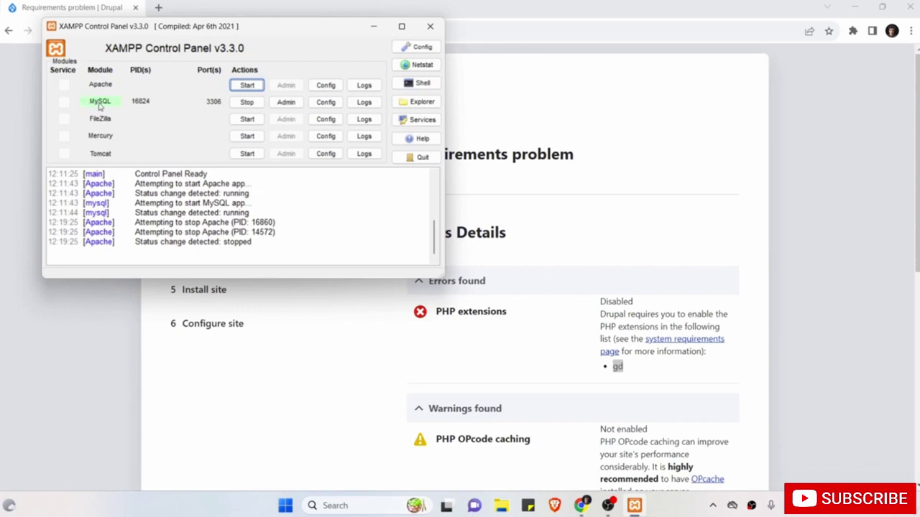
click(246, 102)
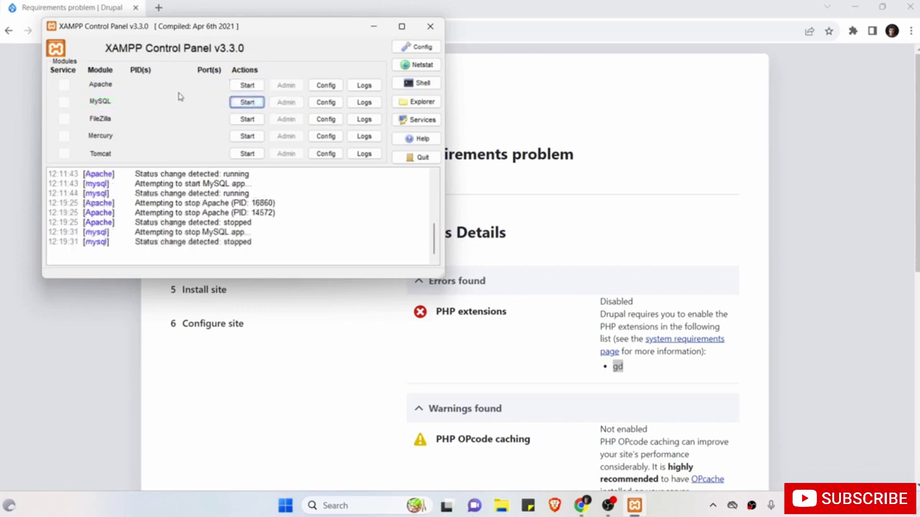
click(247, 85)
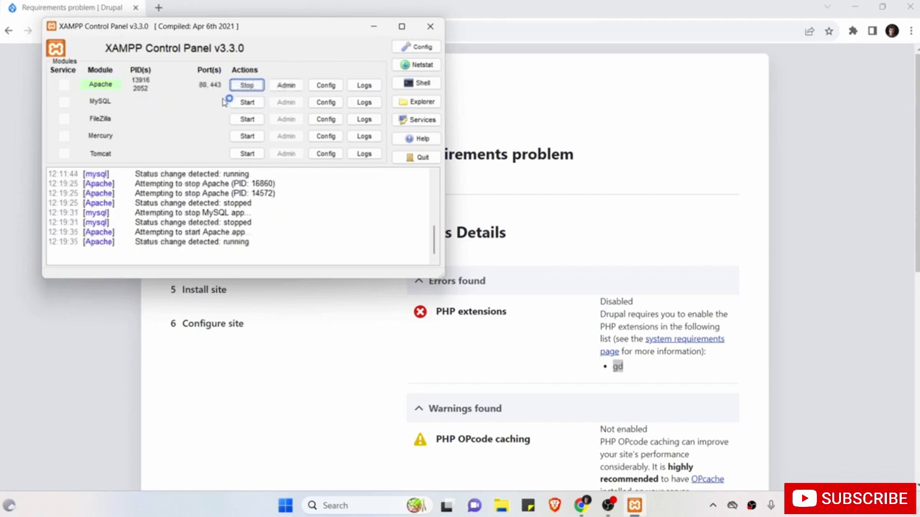
click(247, 102)
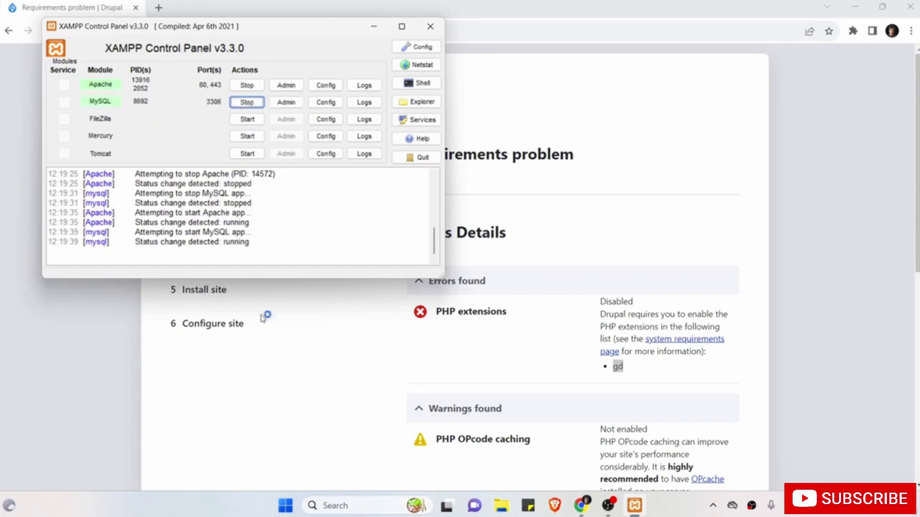
click(70, 348)
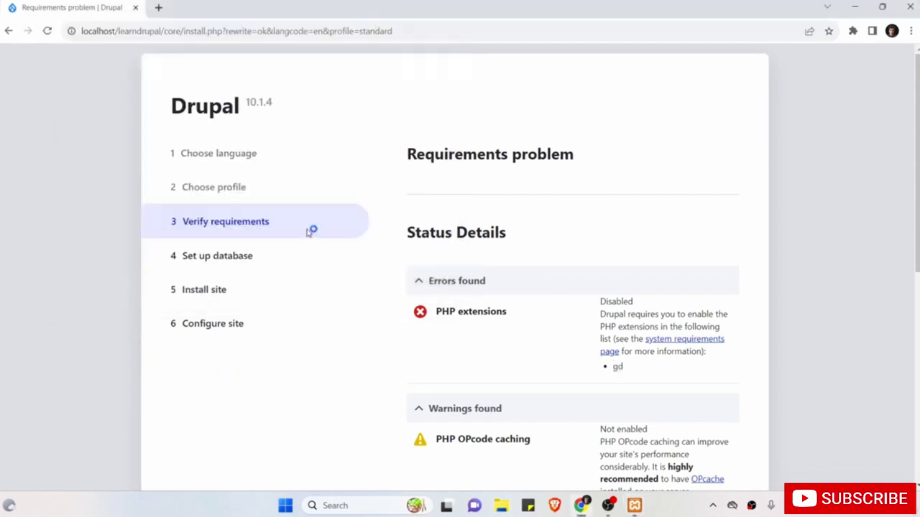
Reload the Drupal installer and review the requirements, now showing only the OPcache warning.
click(46, 33)
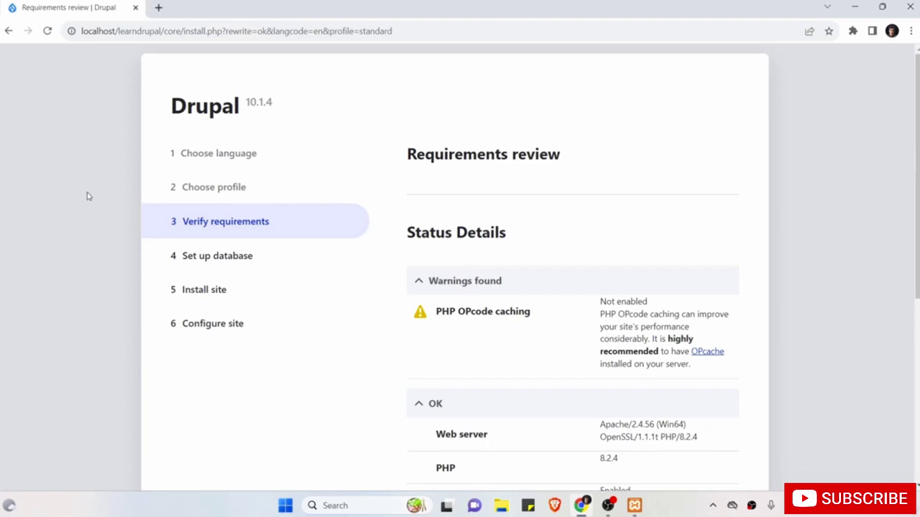
scroll(88, 196, down, 1)
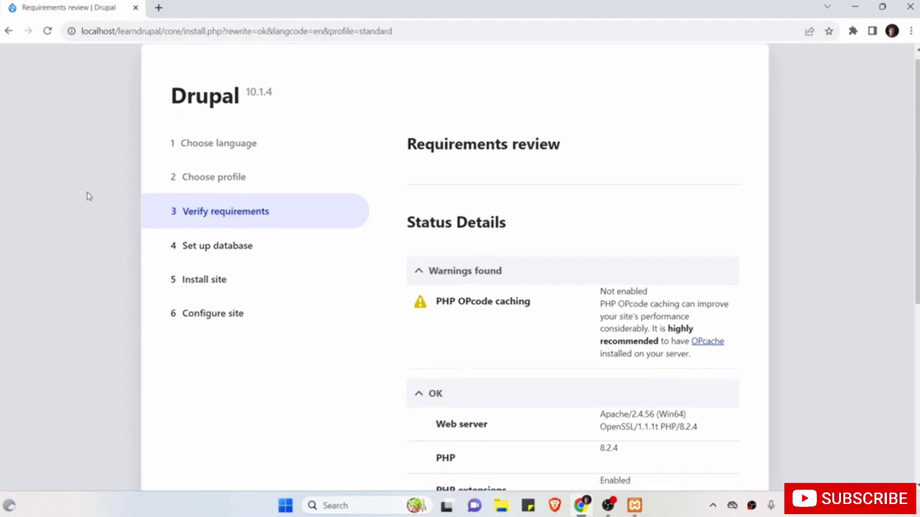
scroll(87, 196, down, 1)
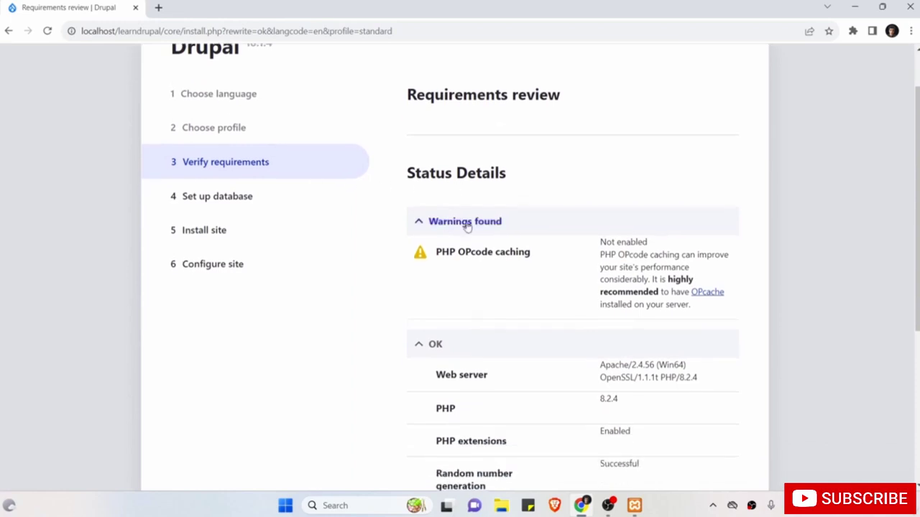
scroll(456, 308, down, 4)
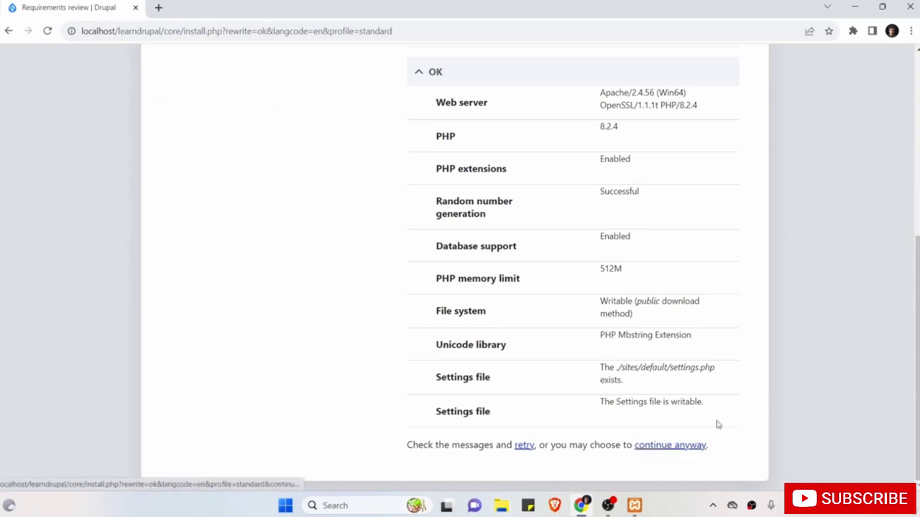
scroll(832, 318, up, 5)
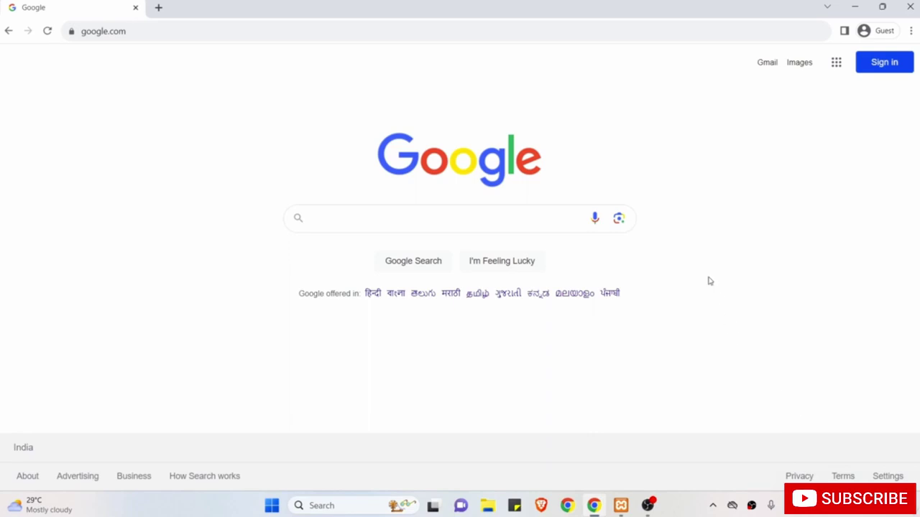
Search Google for 'drupal'.
click(496, 218)
text(drupal)
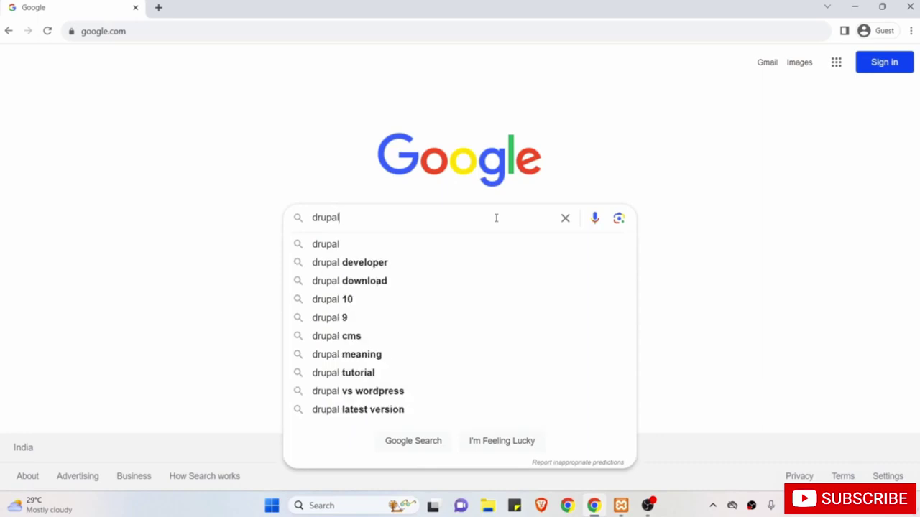
key(Return)
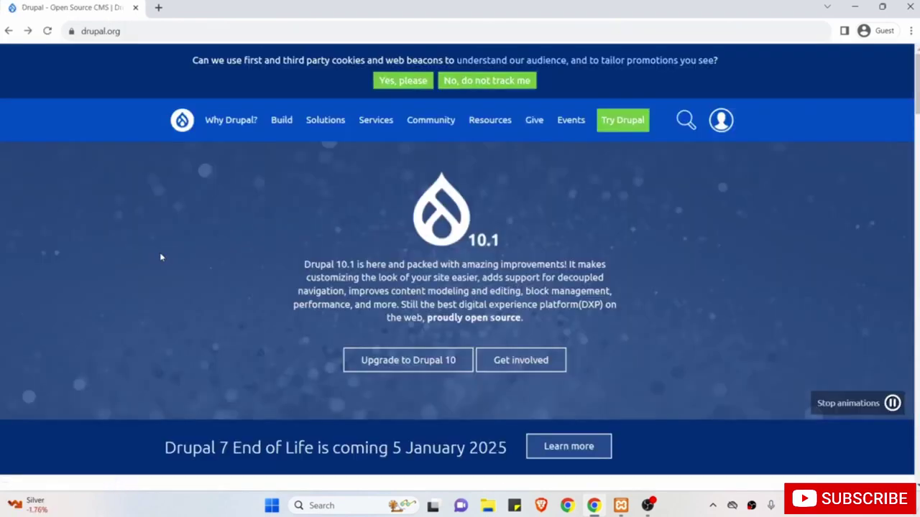
Go to Build > Download & Extend on drupal.org and scroll to the Download Drupal zip link.
scroll(160, 255, down, 12)
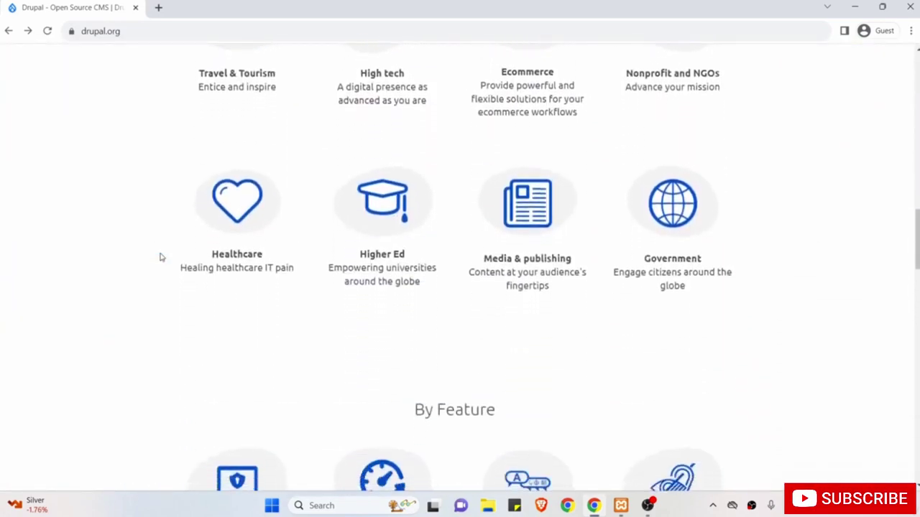
scroll(161, 257, up, 12)
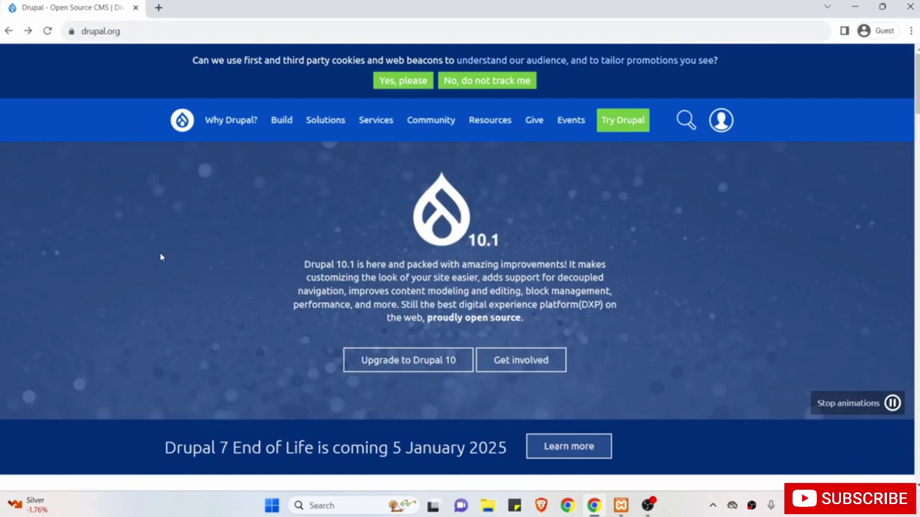
mouse_move(281, 122)
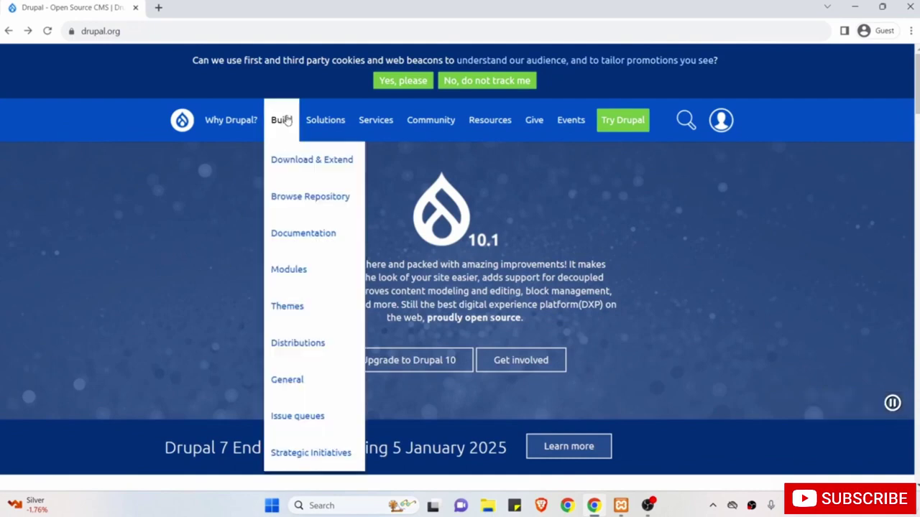
click(291, 168)
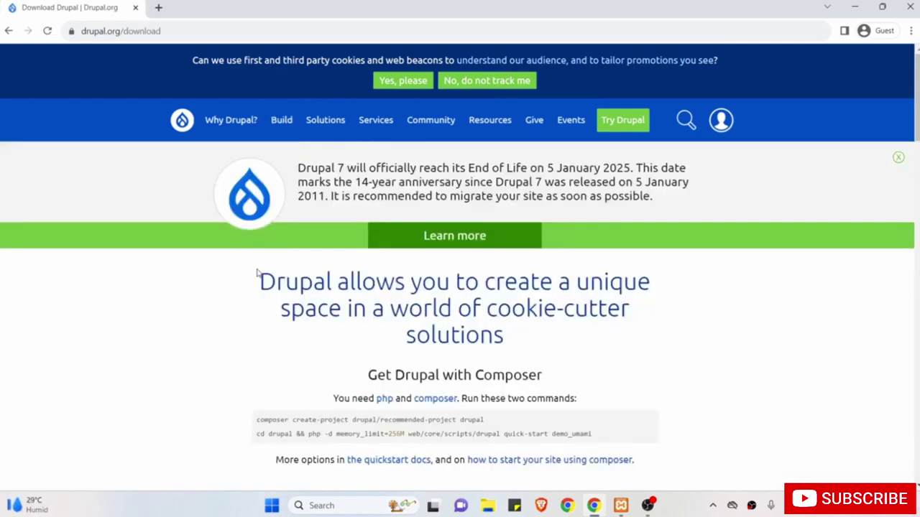
scroll(259, 273, down, 2)
scroll(256, 273, down, 1)
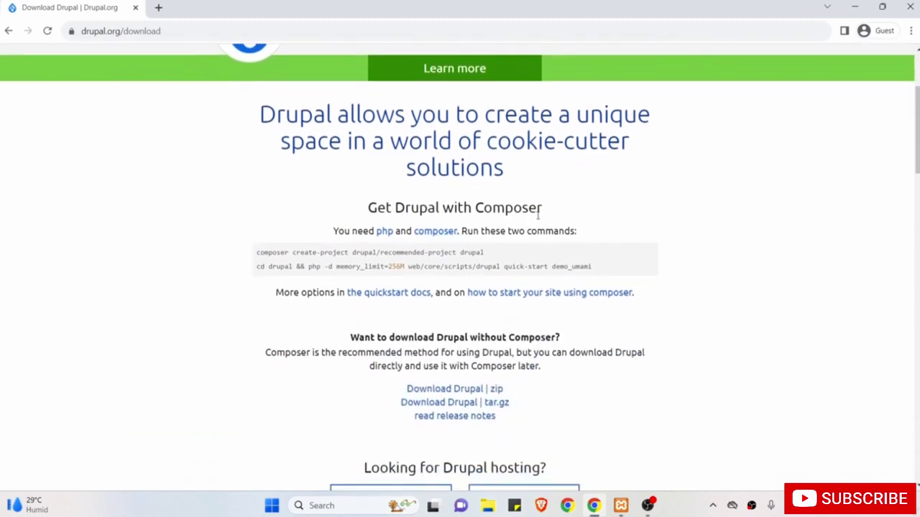
scroll(513, 290, down, 1)
drag(541, 312, 401, 312)
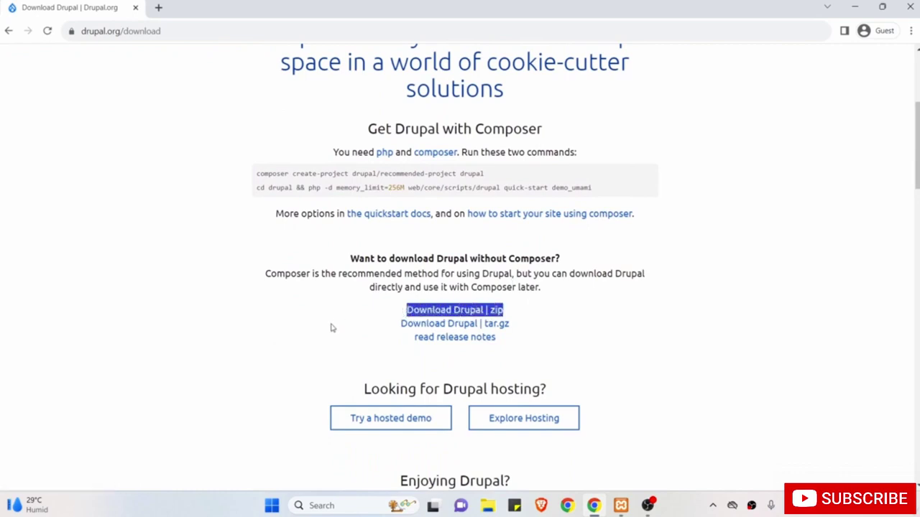
scroll(331, 328, down, 1)
click(332, 327)
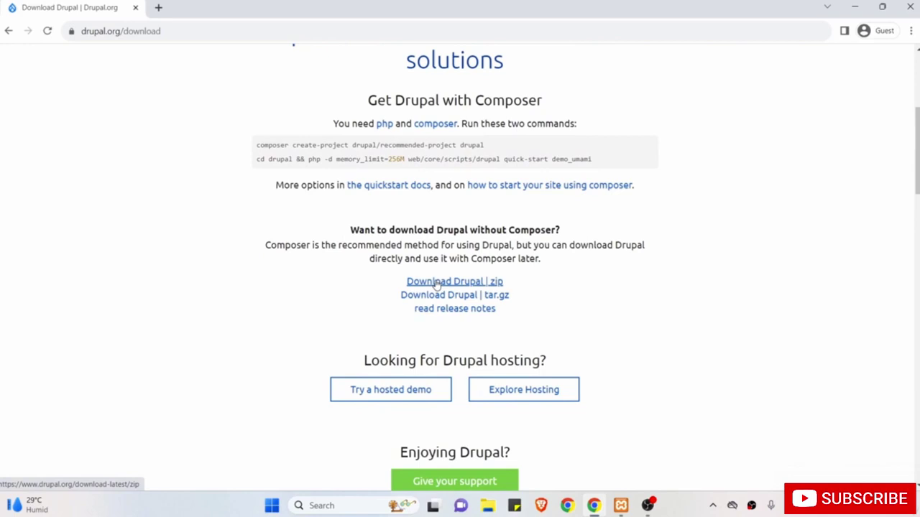
Cancel re-saving drupal-10.1.4.zip and minimize Chrome to show the desktop.
click(436, 285)
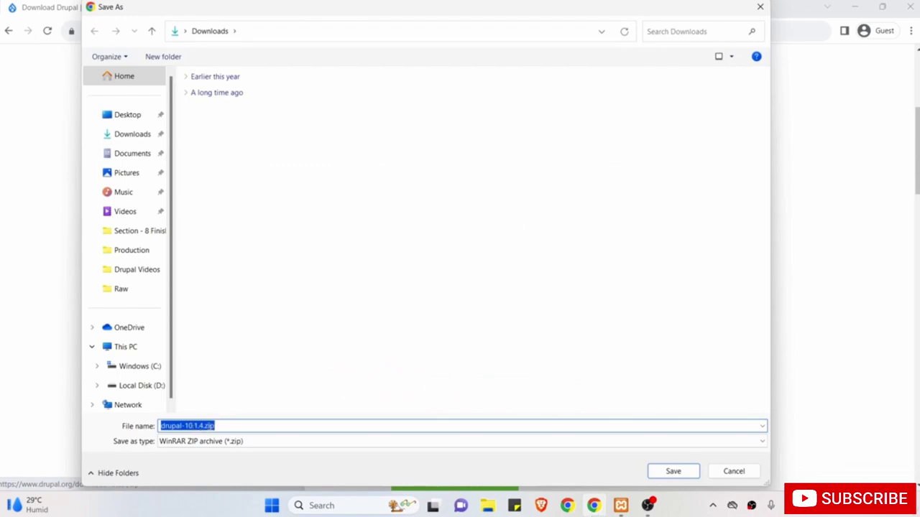
click(235, 425)
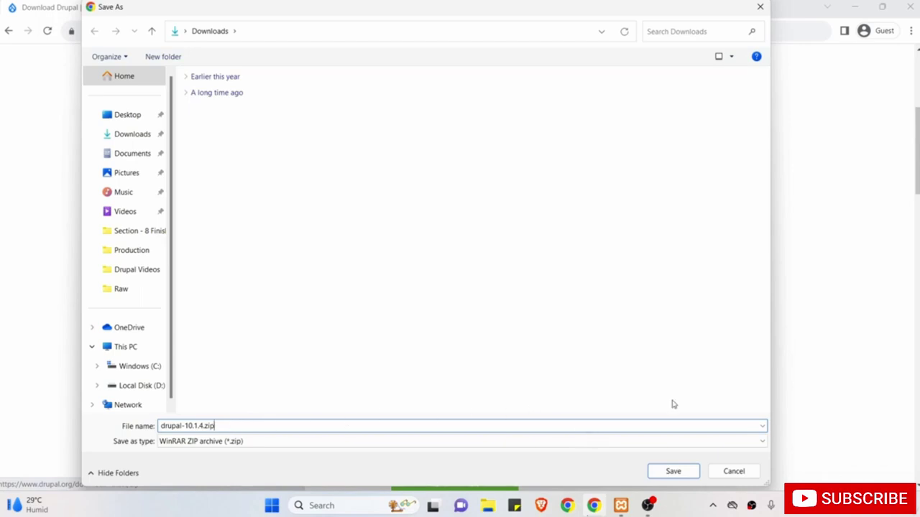
click(733, 471)
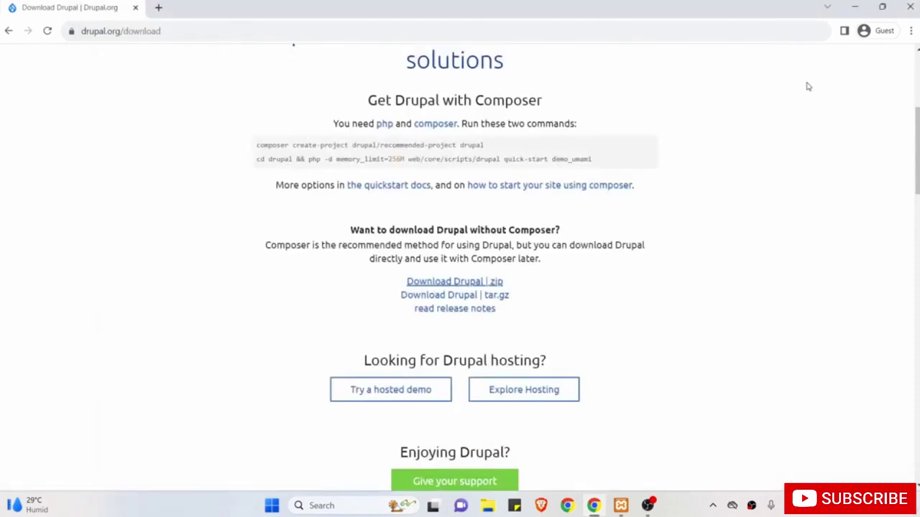
click(853, 5)
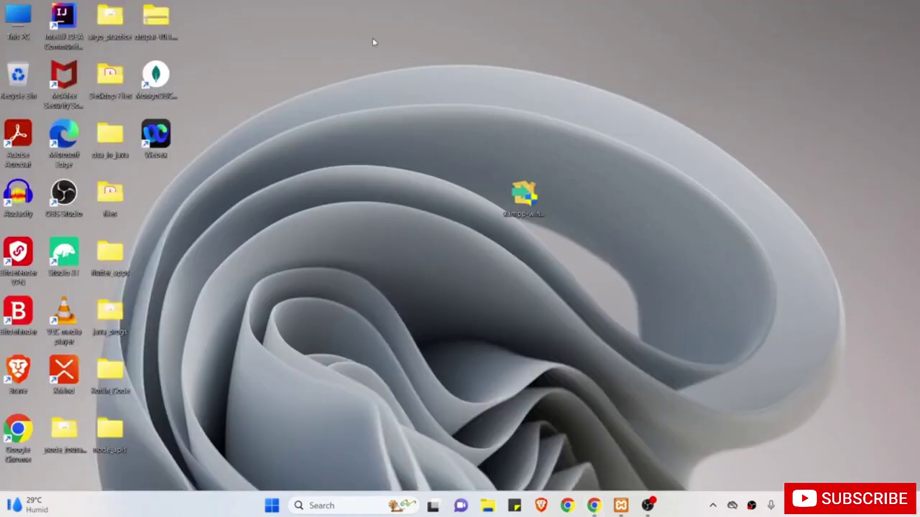
Move drupal-10.1.4.zip to an empty desktop spot, then restore the XAMPP Control Panel from the taskbar.
drag(171, 23, 401, 80)
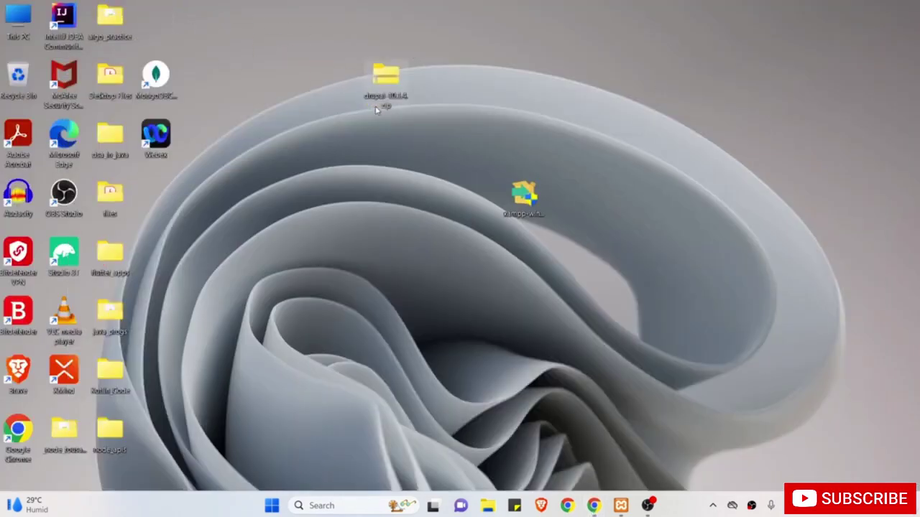
click(396, 192)
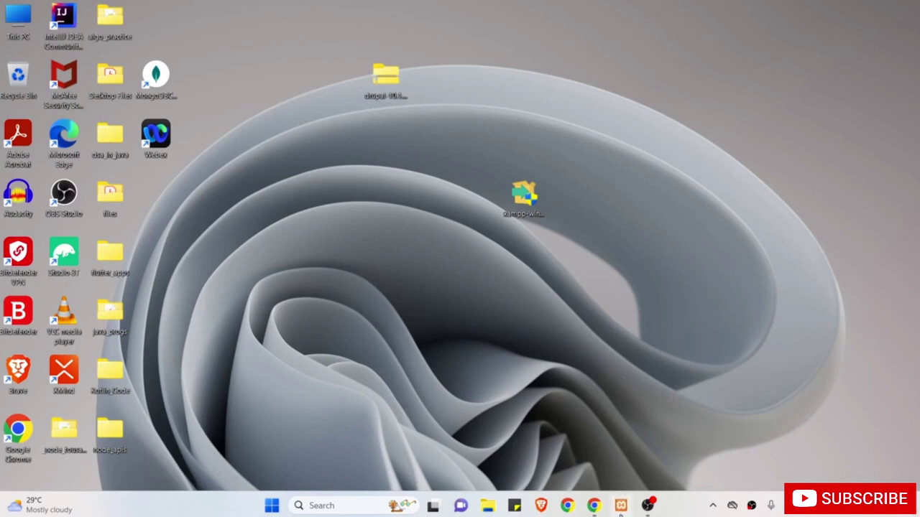
click(621, 505)
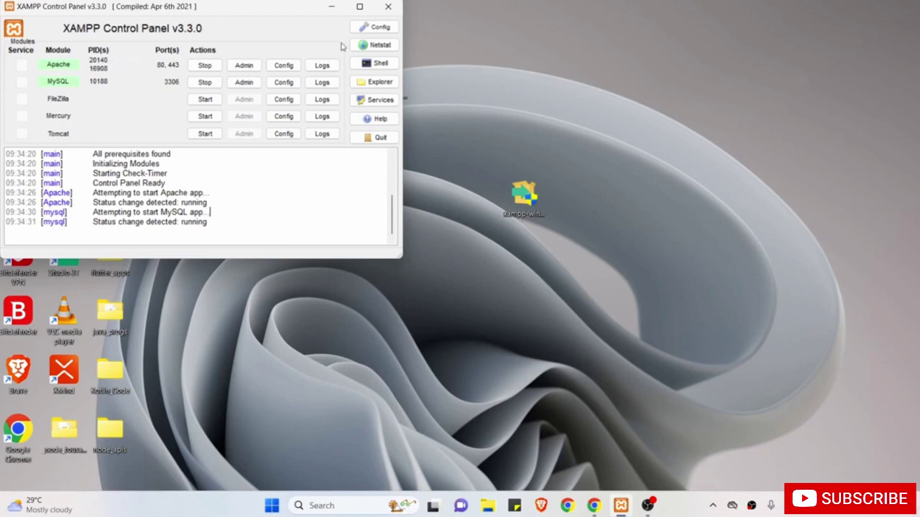
Open C:\xampp in File Explorer from the XAMPP Control Panel and enter the htdocs folder.
click(381, 84)
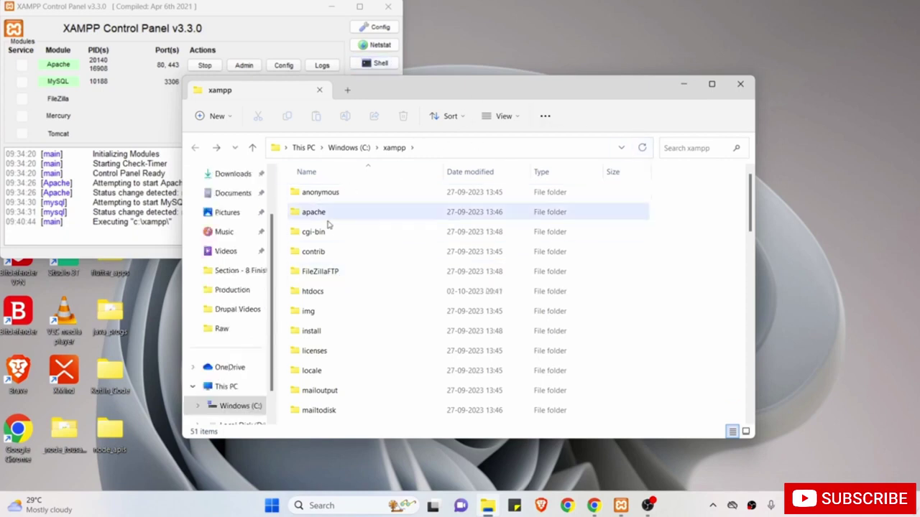
click(339, 295)
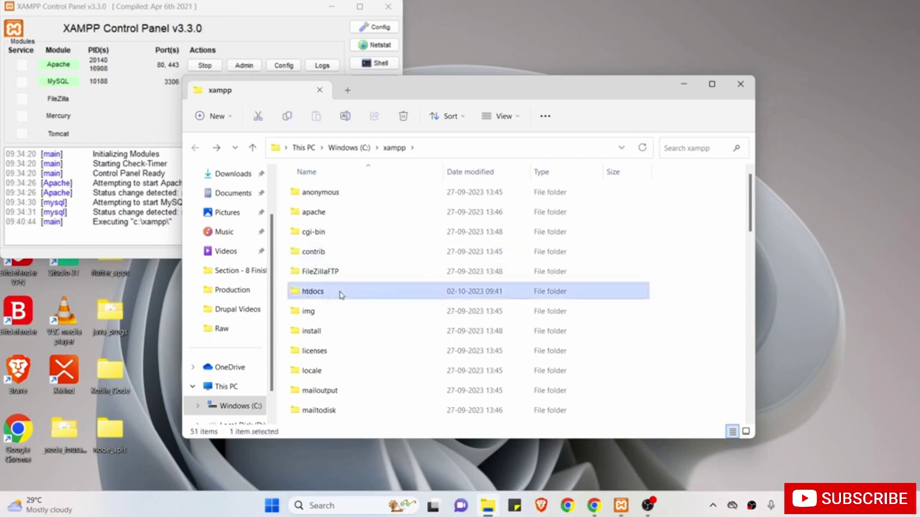
double_click(341, 293)
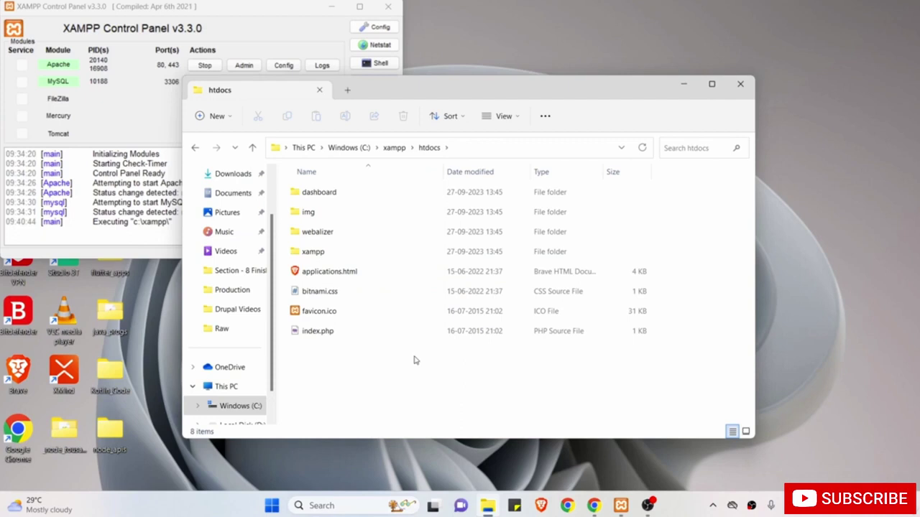
Create a new folder in htdocs named drupalcourse.
click(211, 122)
click(224, 145)
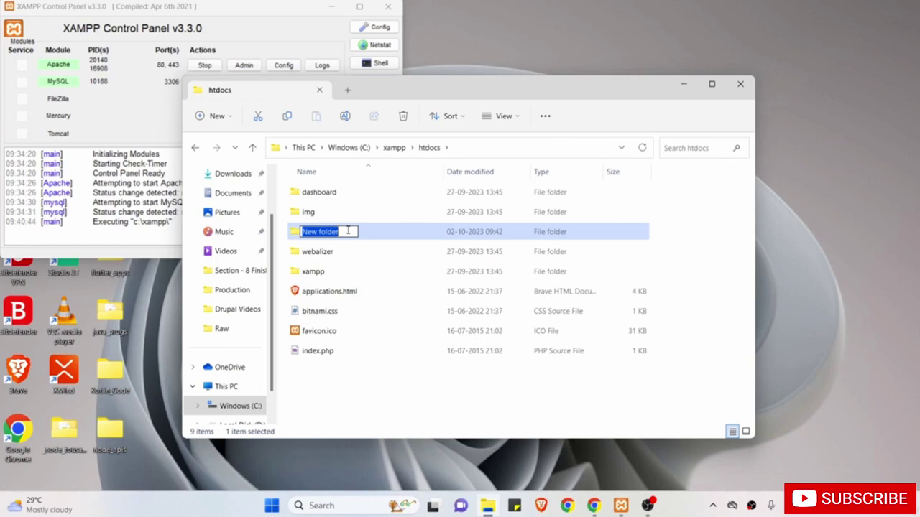
key(BackSpace)
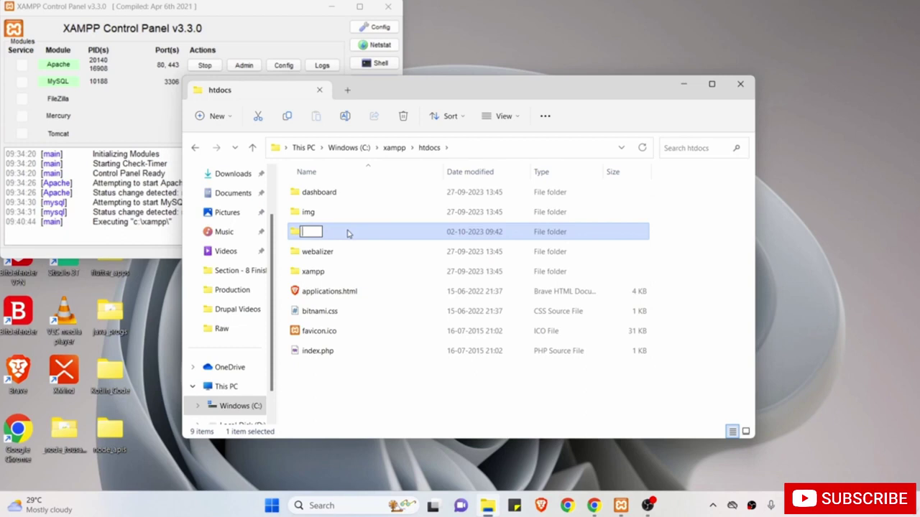
text(drupalcourse)
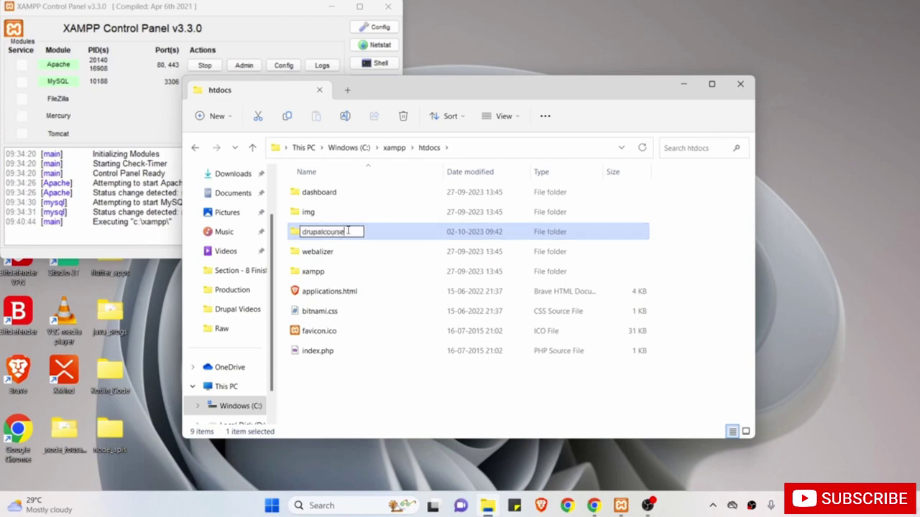
key(Return)
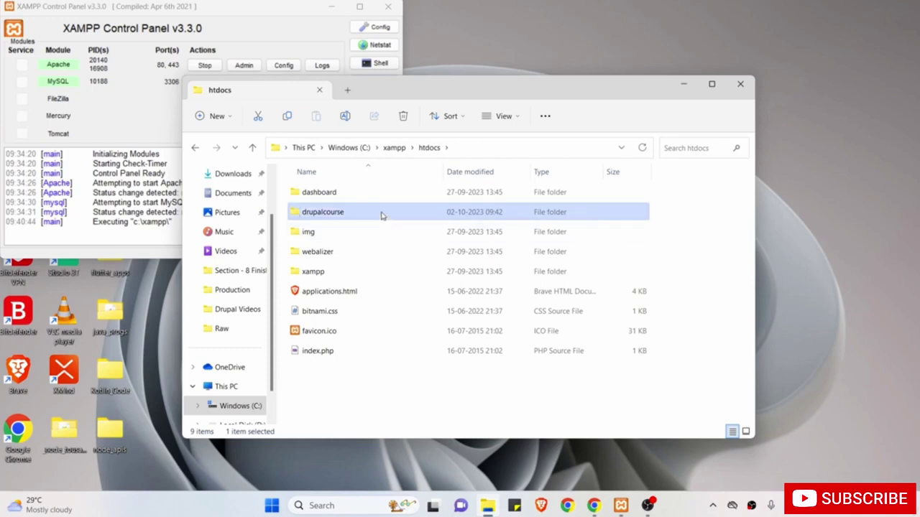
Open the drupalcourse folder and move the Explorer window down and right.
double_click(381, 213)
drag(419, 102, 547, 173)
click(332, 9)
Copy drupal-10.1.4.zip from the desktop and paste it into the drupalcourse folder.
click(332, 10)
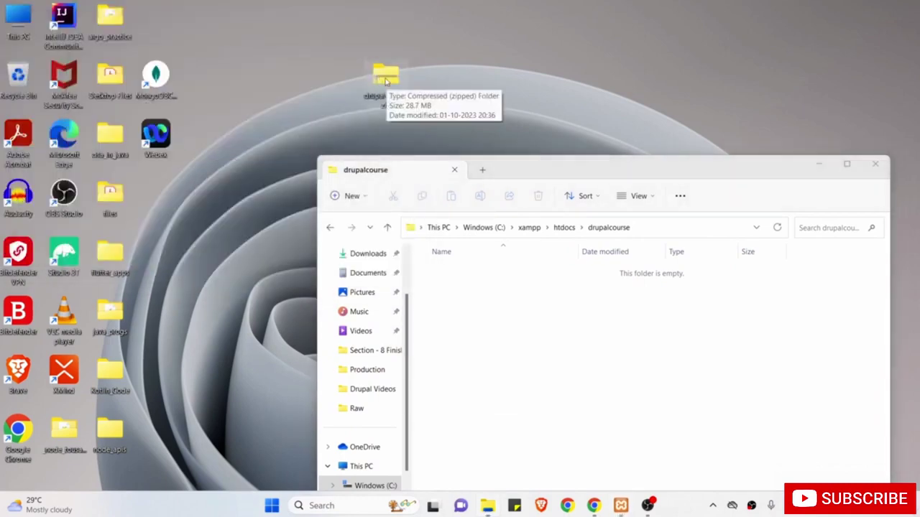
right_click(386, 82)
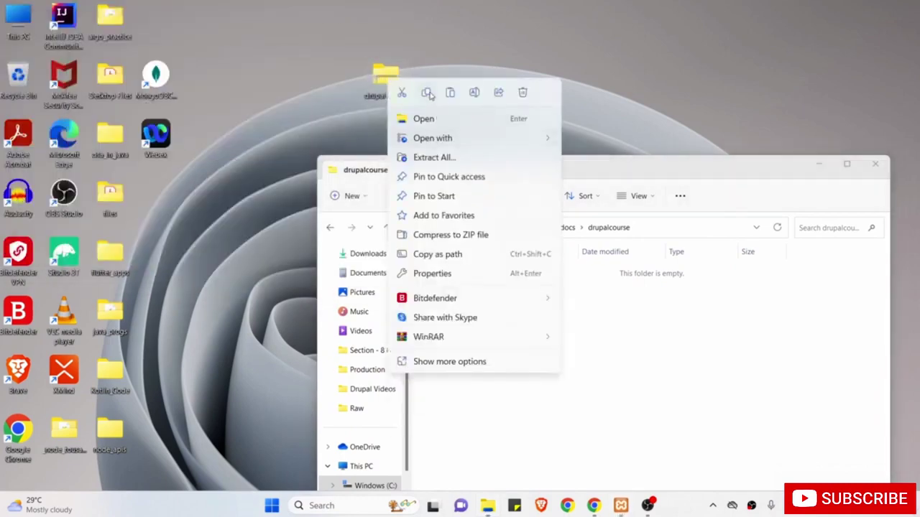
click(427, 92)
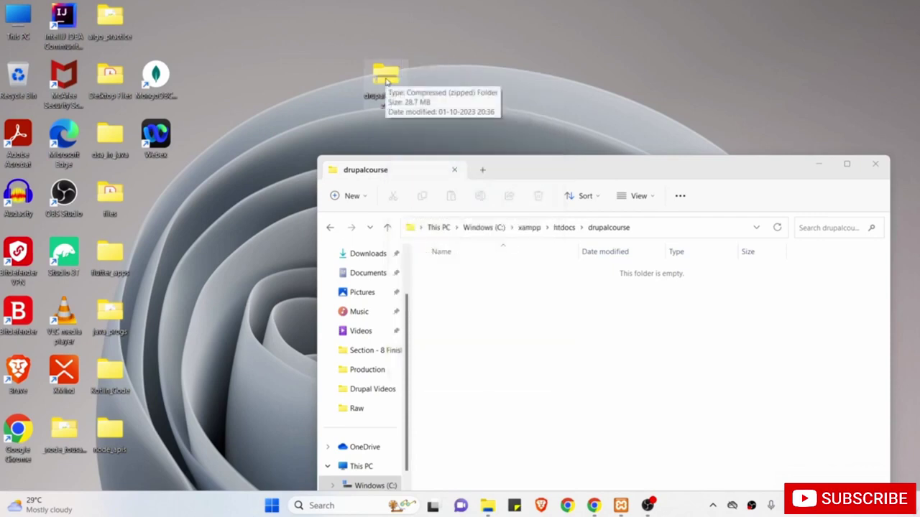
click(503, 359)
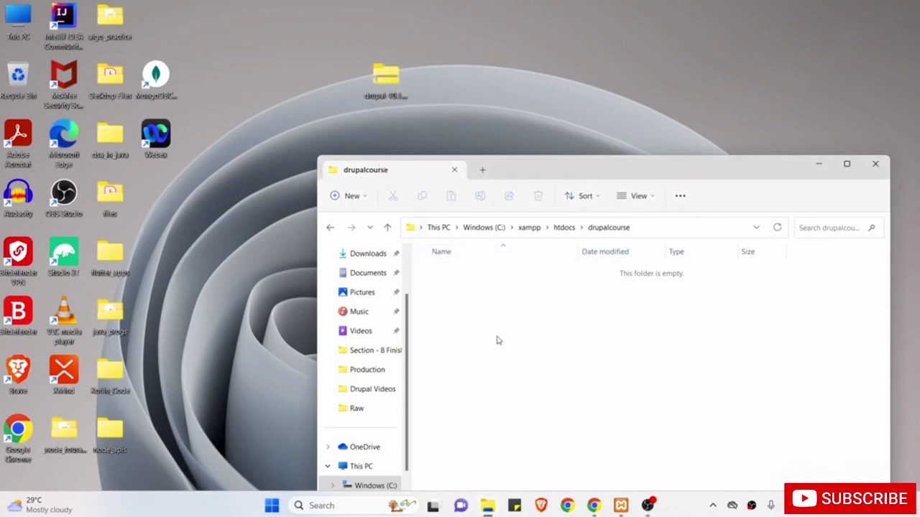
right_click(497, 340)
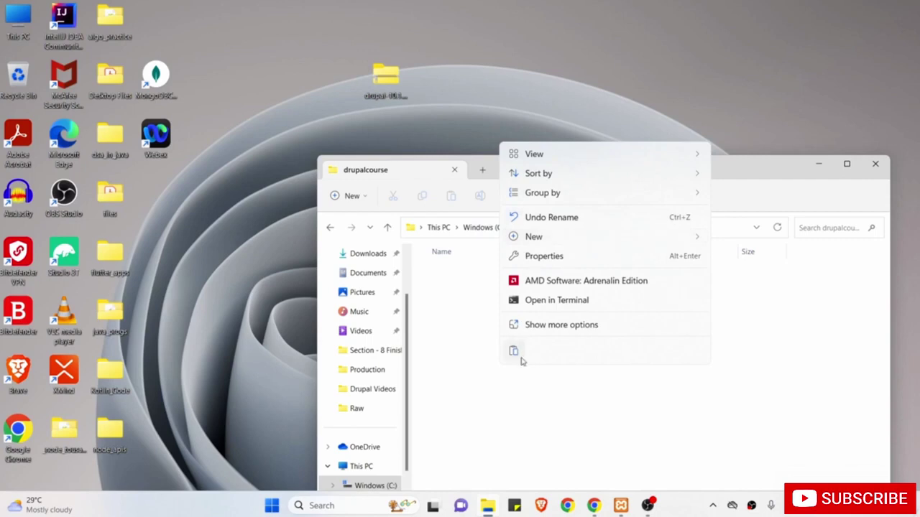
click(515, 352)
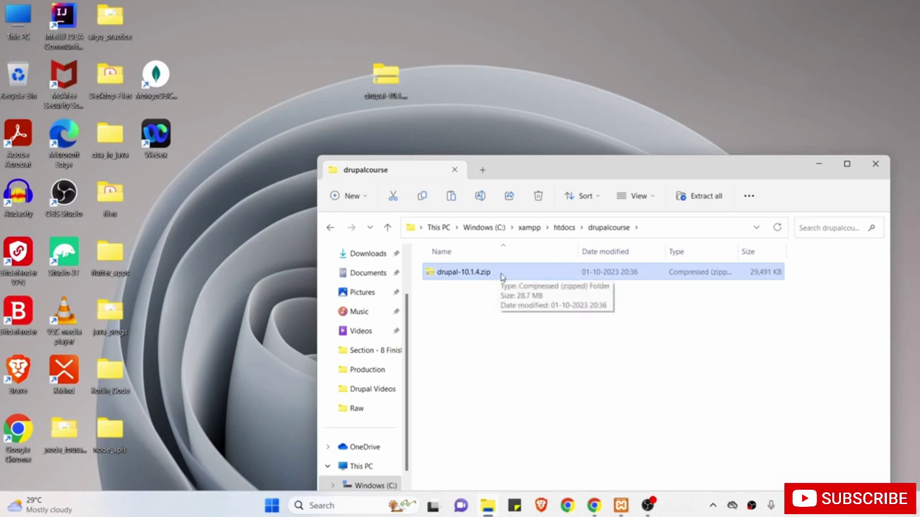
Start Extract All on drupal-10.1.4.zip, trimming the destination toward C:\xampp\htdocs\drupalcourse\.
right_click(502, 274)
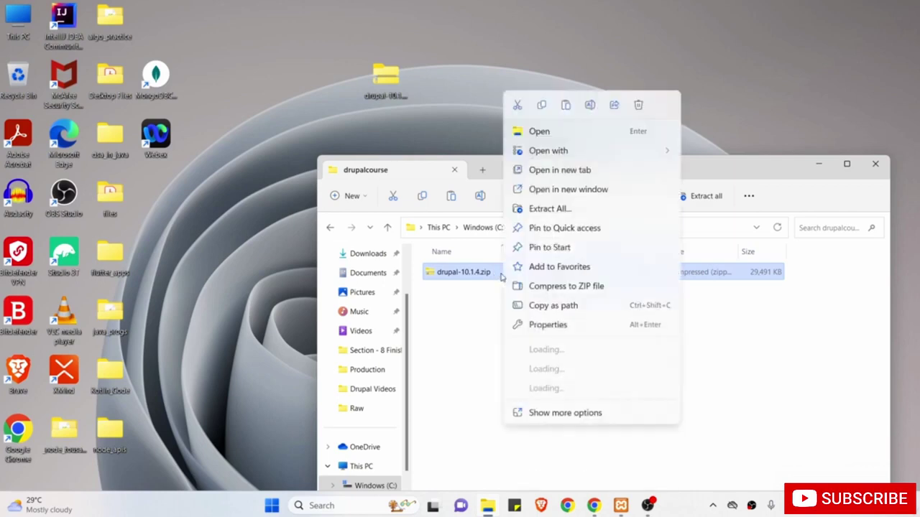
click(558, 208)
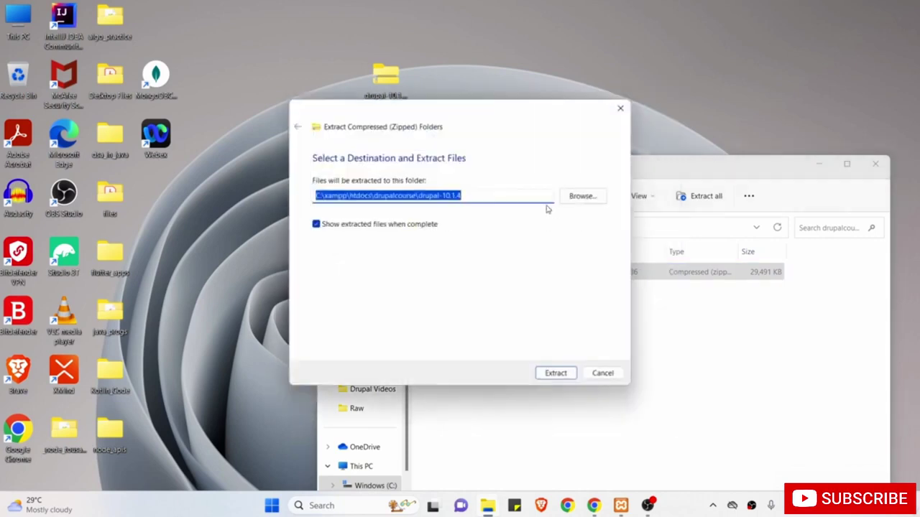
click(515, 195)
key(BackSpace)
key(BackSpace)
key(BackSpace)
key(BackSpace)
key(BackSpace)
key(BackSpace)
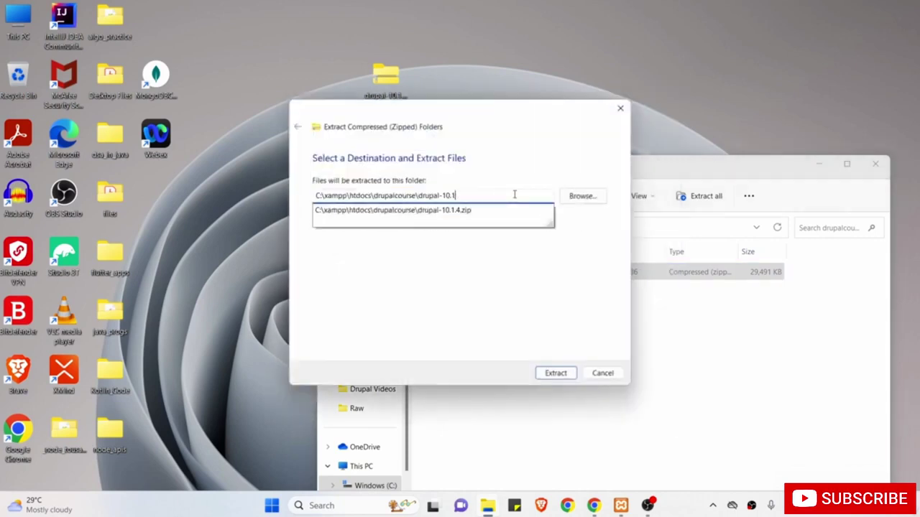
key(BackSpace)
key(BackSpace)
key(BackSpace)
key(BackSpace)
key(BackSpace)
key(BackSpace)
key(BackSpace)
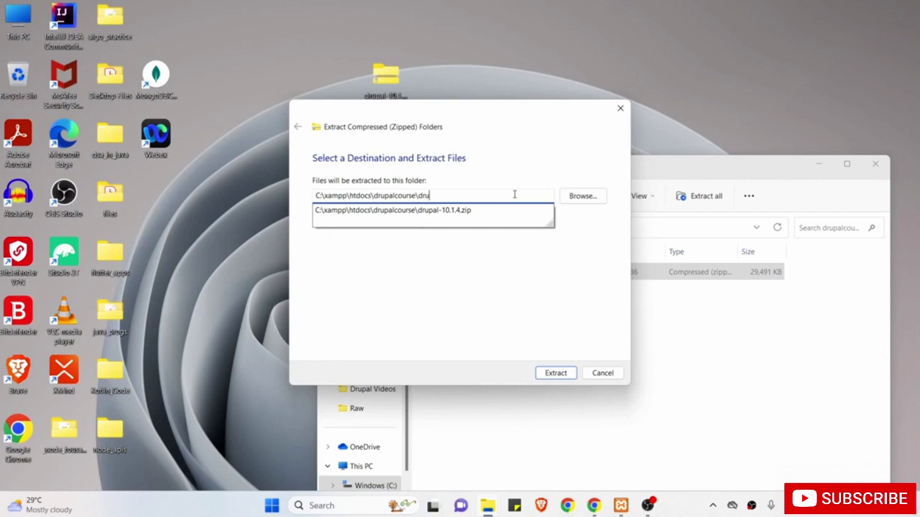
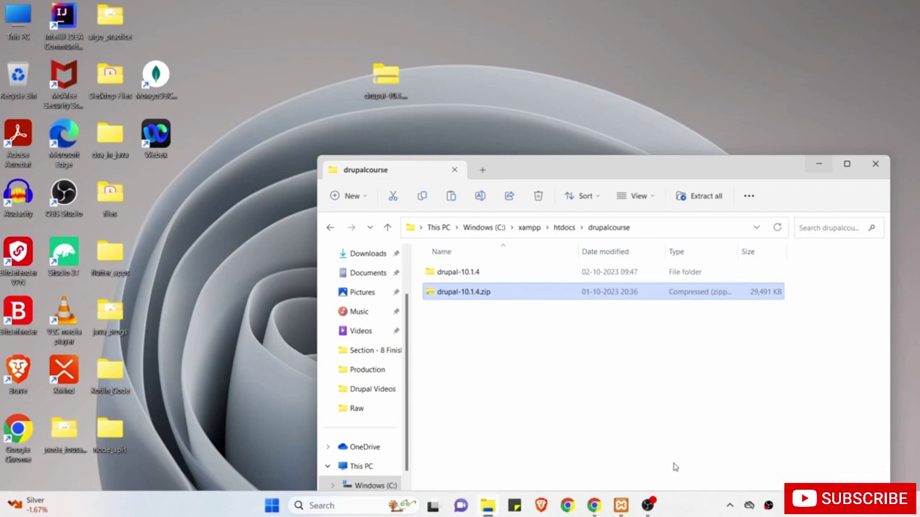
Delete the drupal-10.1.4.zip archive, then open the extracted drupal-10.1.4 folder.
right_click(629, 297)
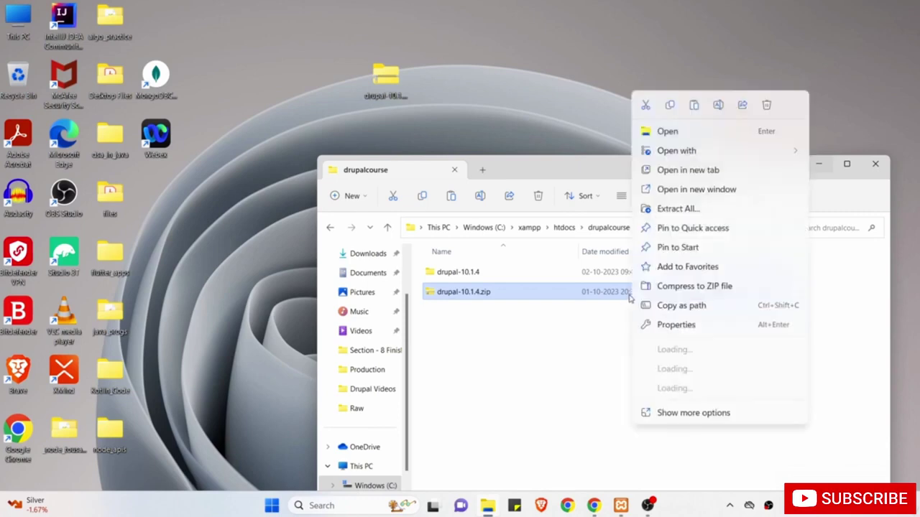
click(766, 105)
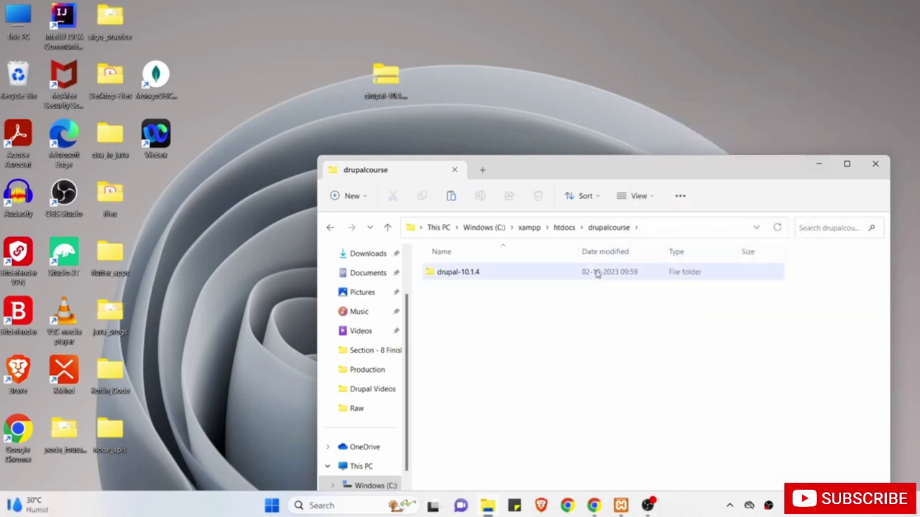
double_click(548, 276)
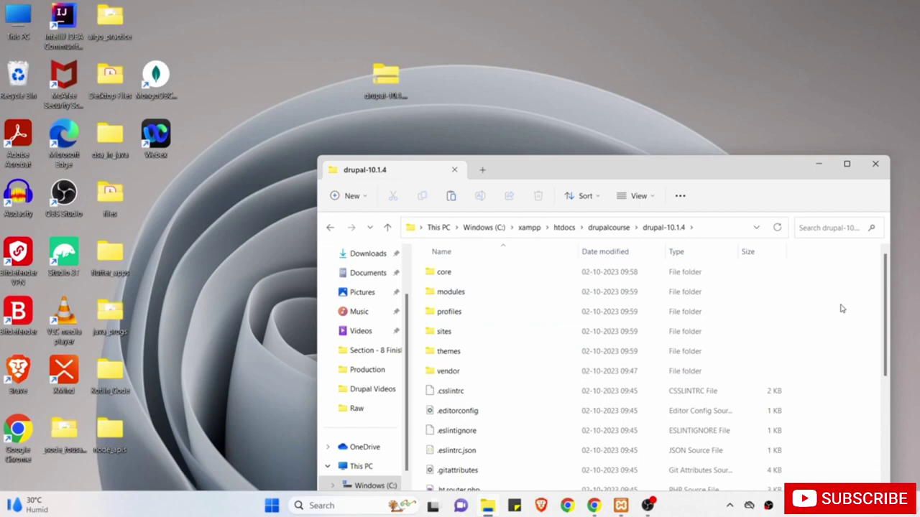
Cut all files from drupal-10.1.4 and paste them directly into drupalcourse.
key(ctrl+a)
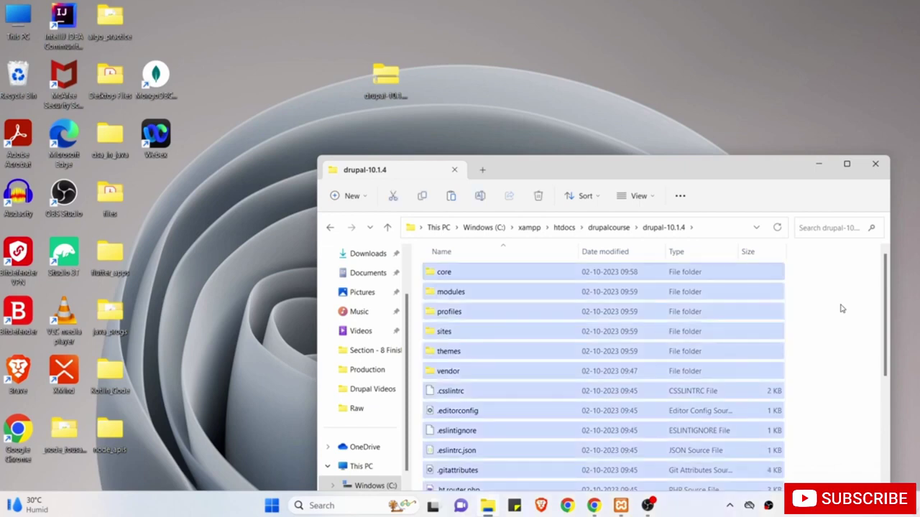
right_click(719, 273)
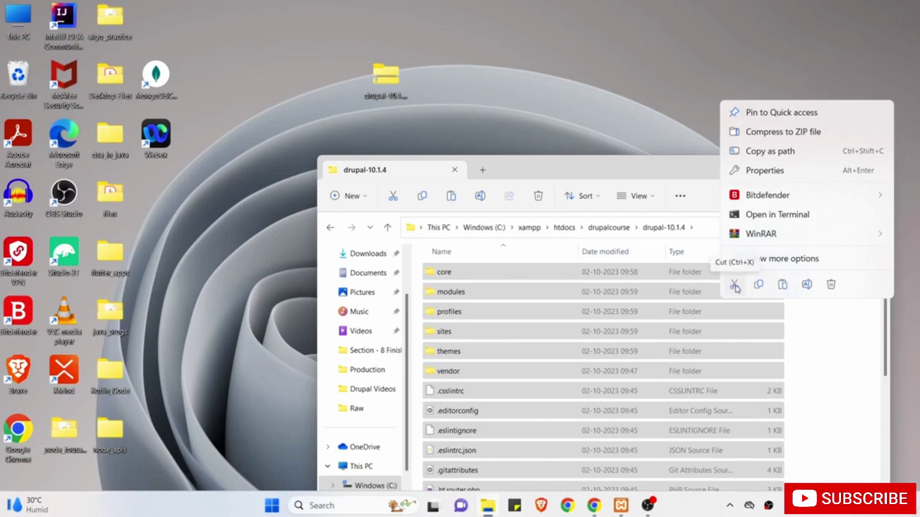
click(734, 287)
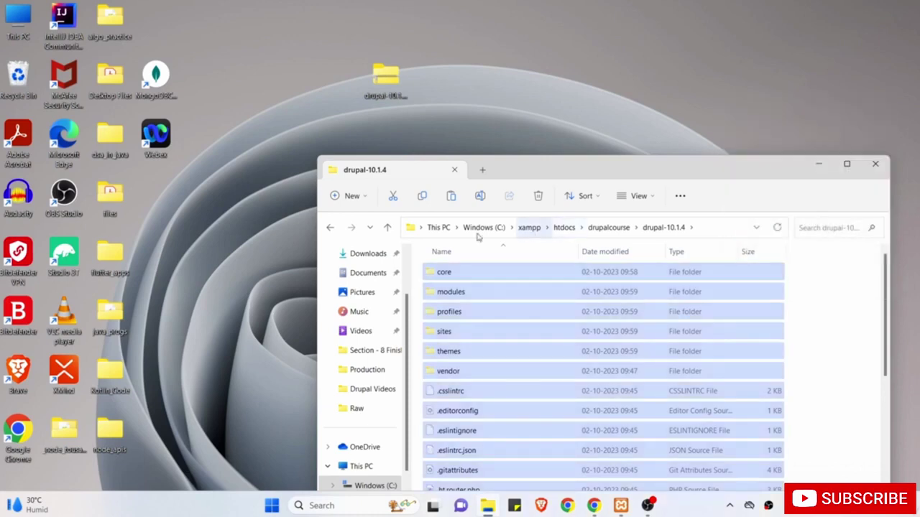
click(329, 228)
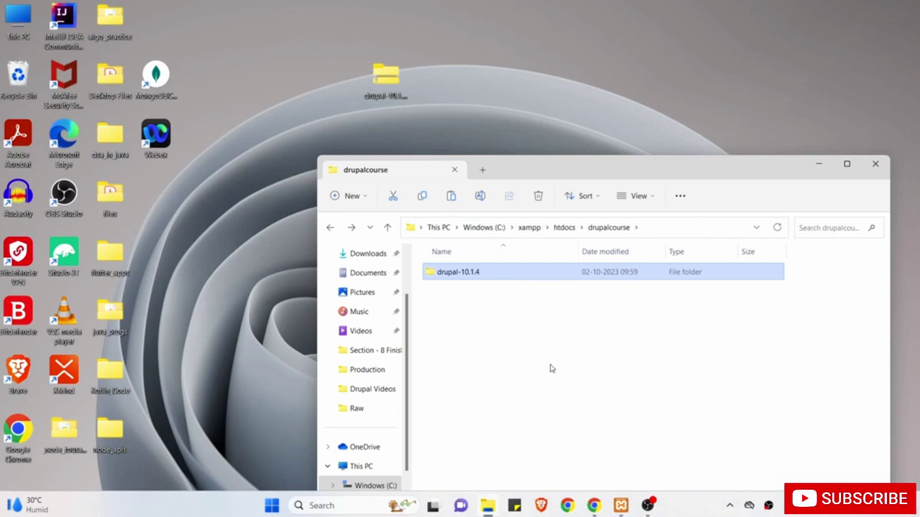
click(580, 383)
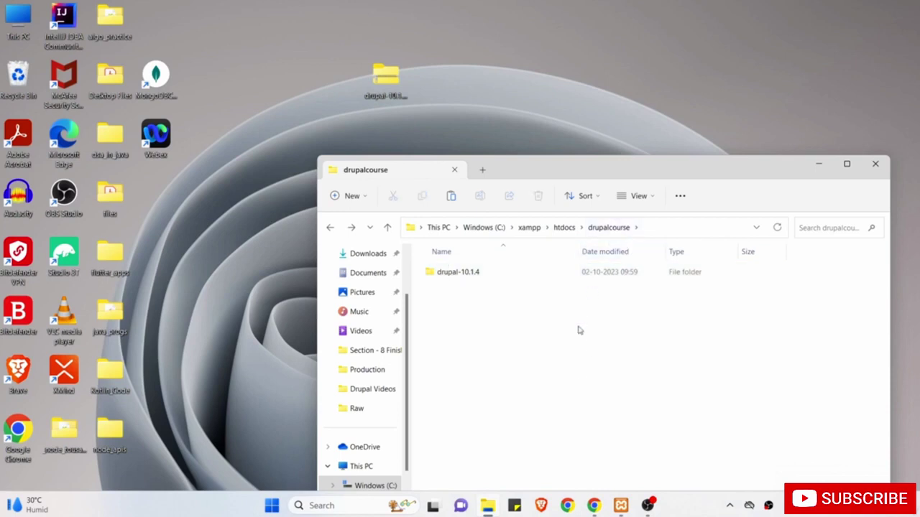
right_click(584, 361)
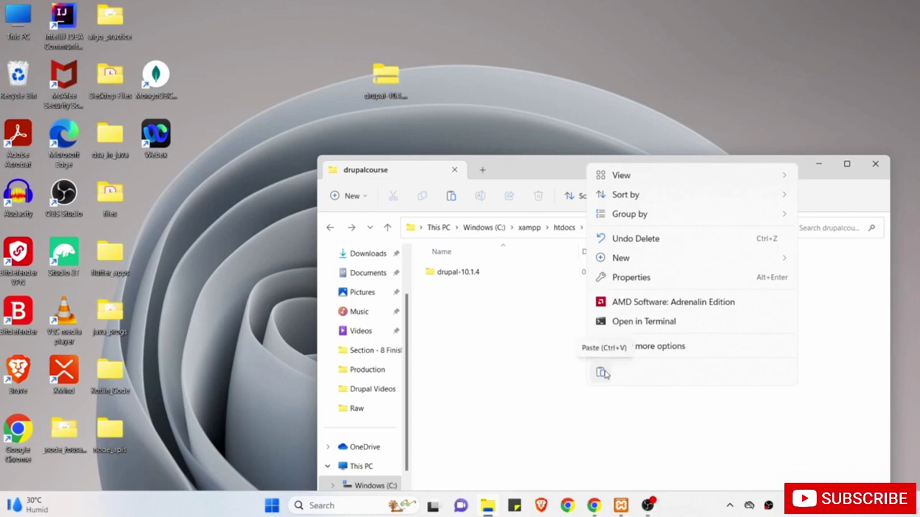
click(602, 373)
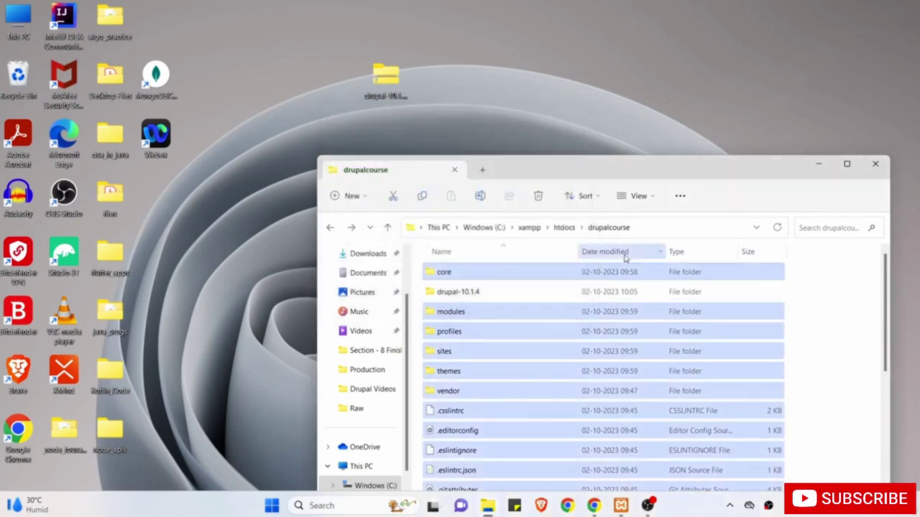
Permanently delete the now-empty drupal-10.1.4 folder.
double_click(575, 295)
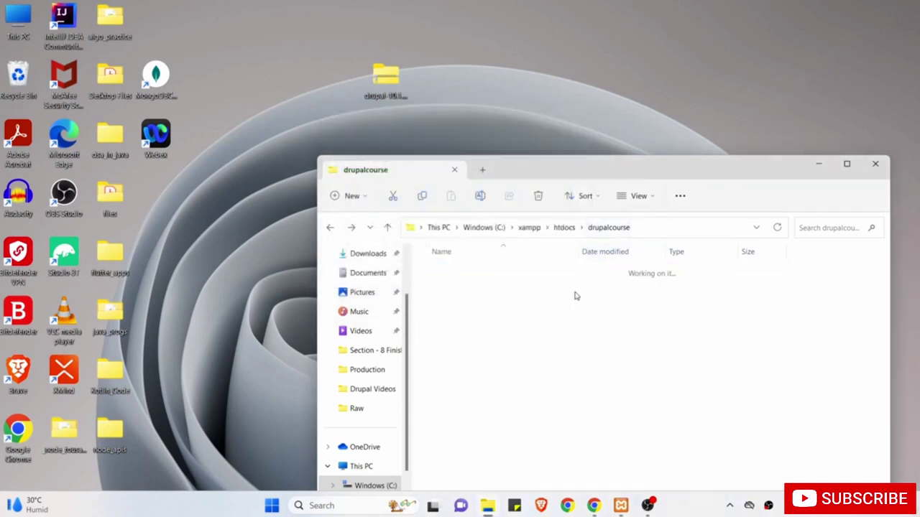
click(330, 229)
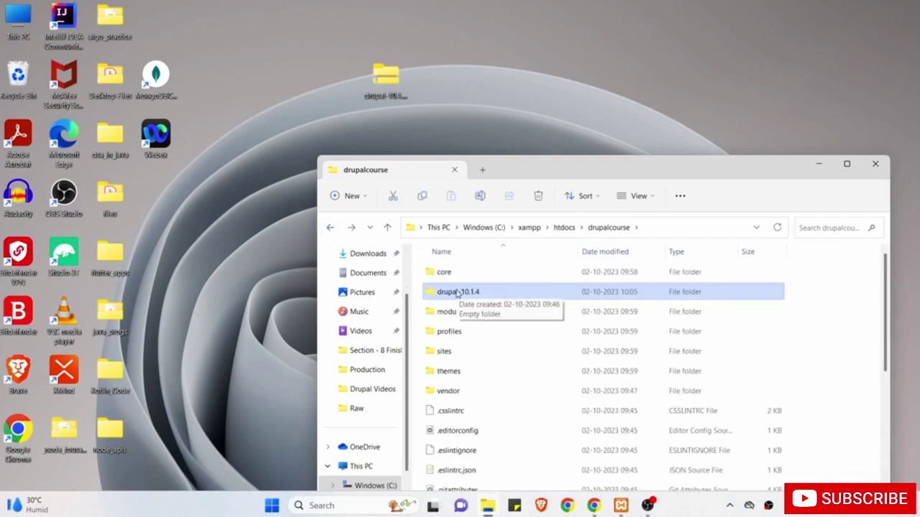
key(shift+Delete)
click(501, 292)
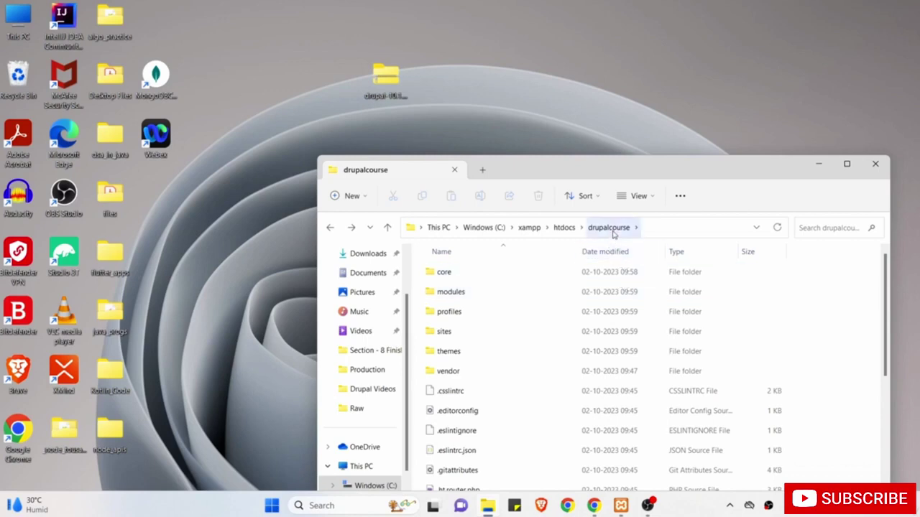
Reopen drupalcourse from htdocs, raise the Explorer window, and bring up XAMPP Control Panel.
click(564, 228)
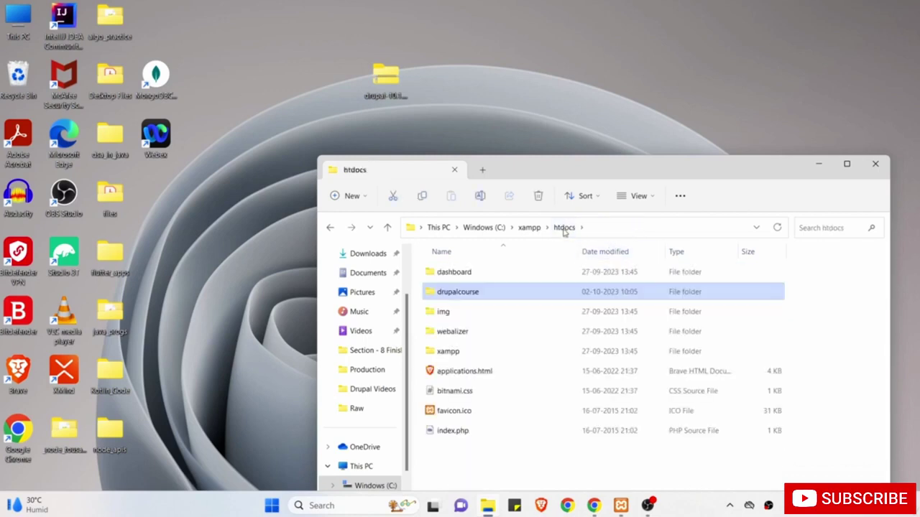
double_click(488, 296)
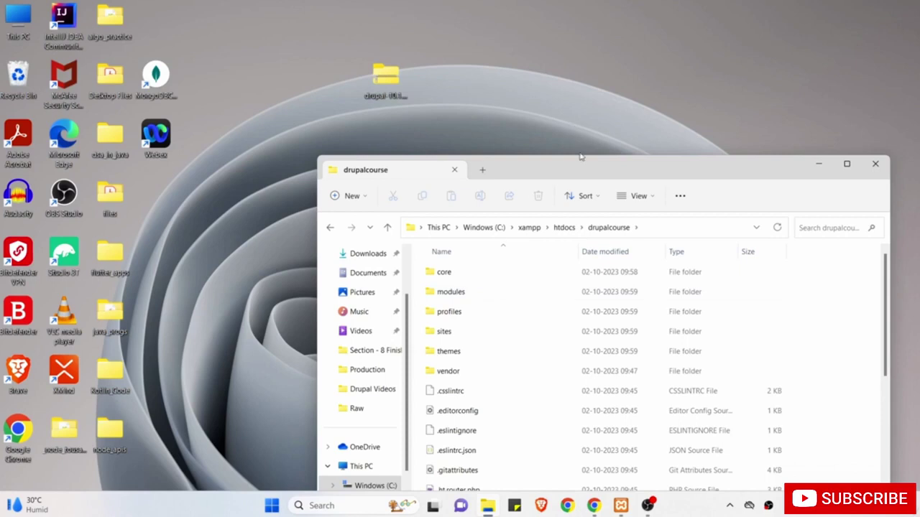
drag(582, 167, 579, 104)
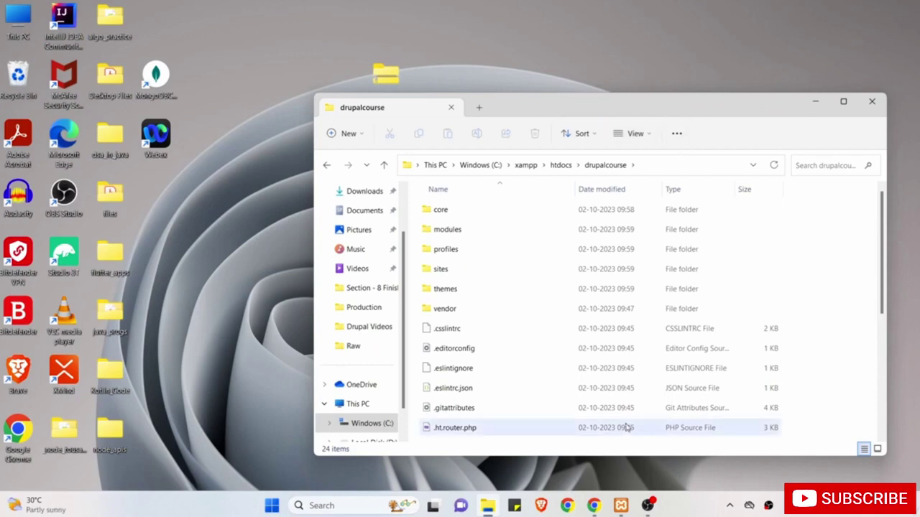
click(621, 505)
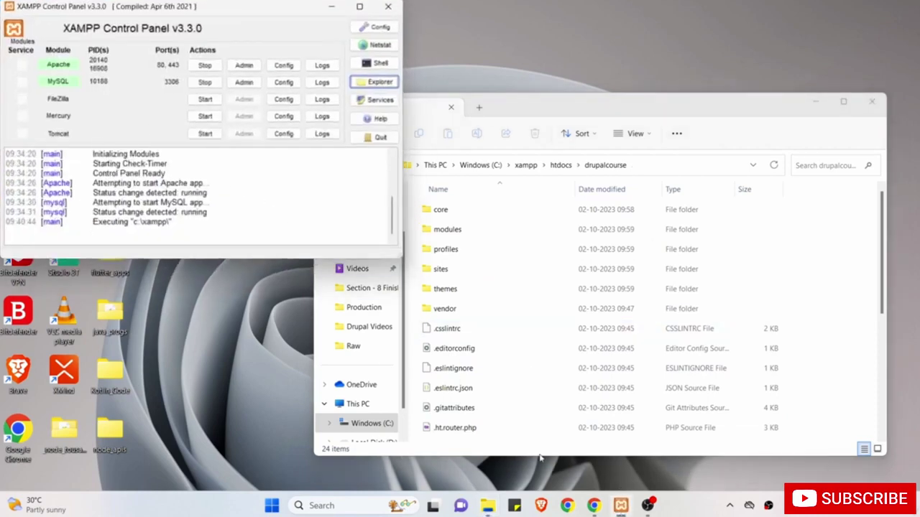
Load localhost/ in Chrome and compare it with the htdocs folder.
click(593, 505)
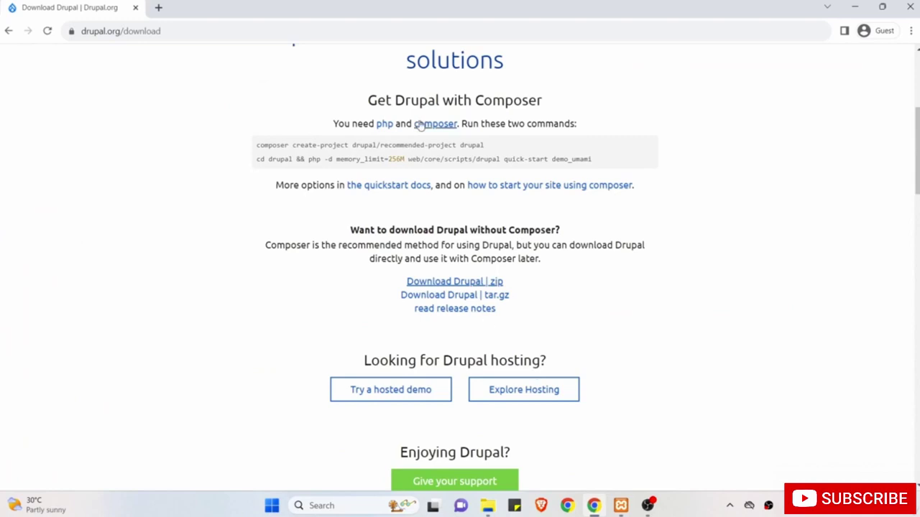
click(388, 33)
text(loca)
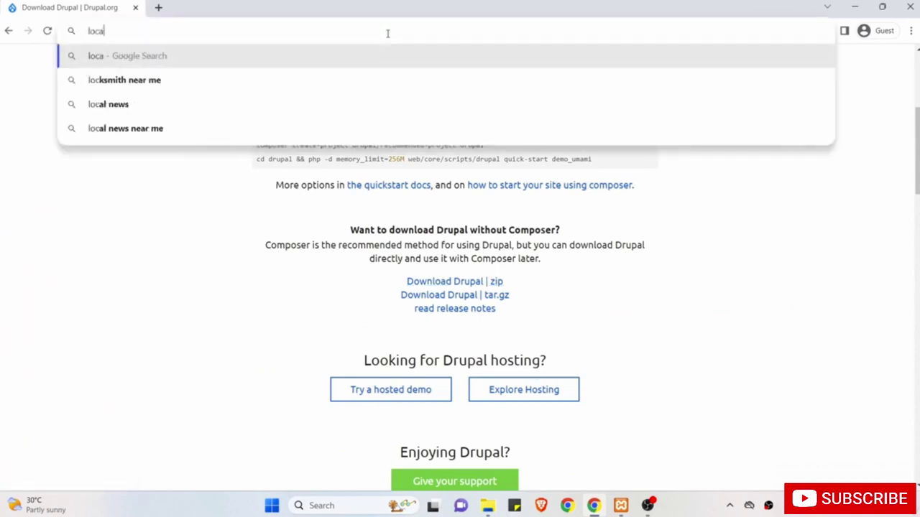
text(lhost)
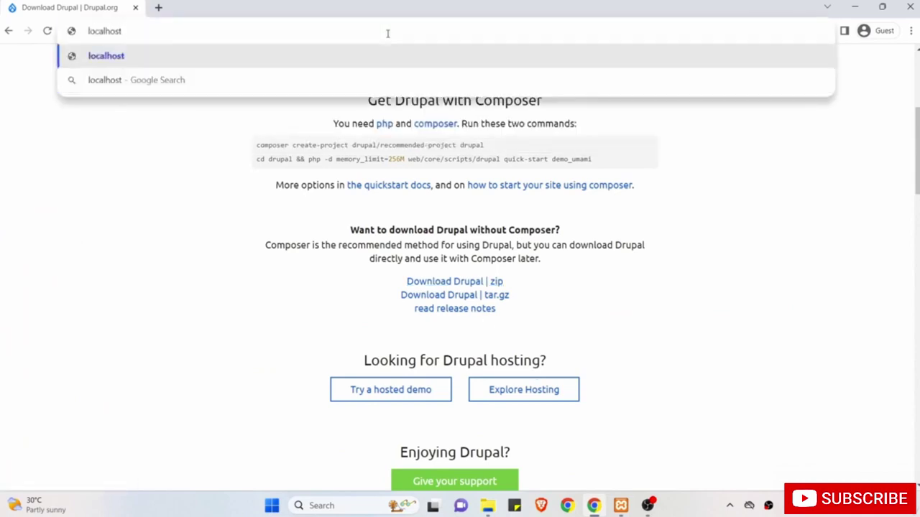
text(/)
key(Return)
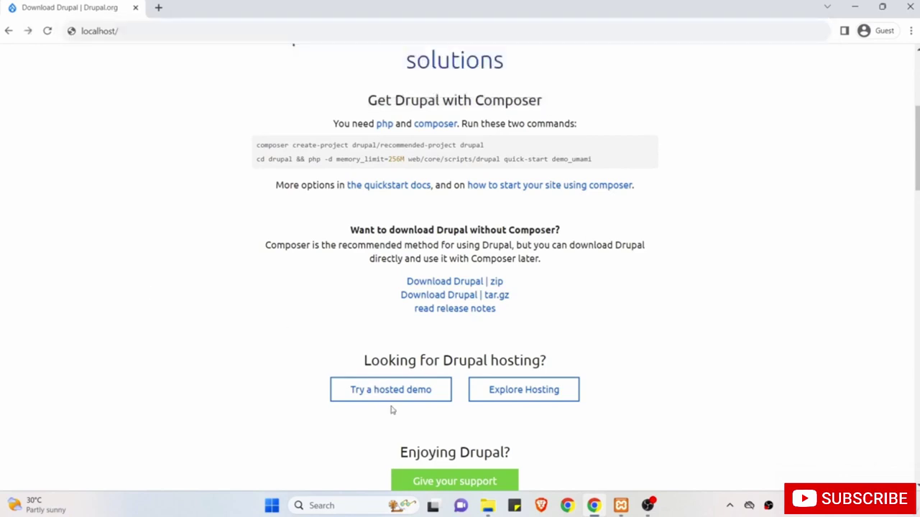
click(487, 505)
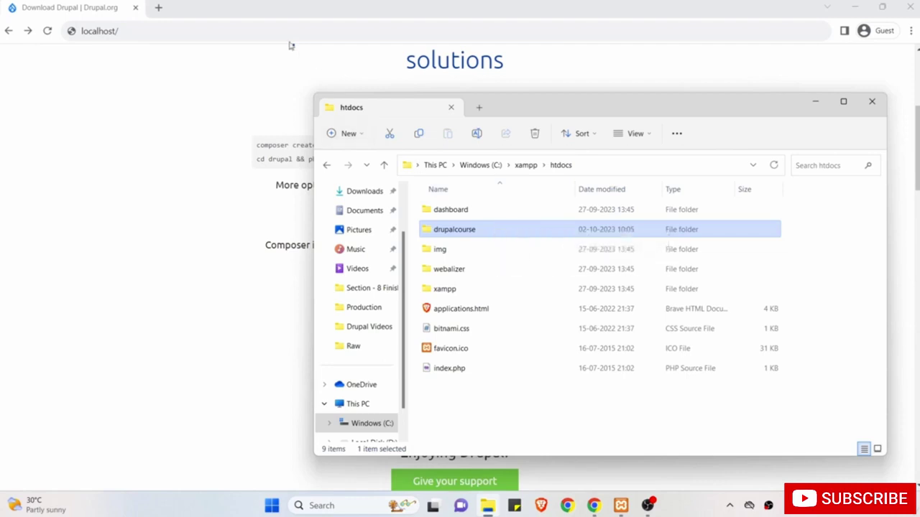
Load localhost/drupalcourse in Chrome to reach the Drupal installer.
click(284, 32)
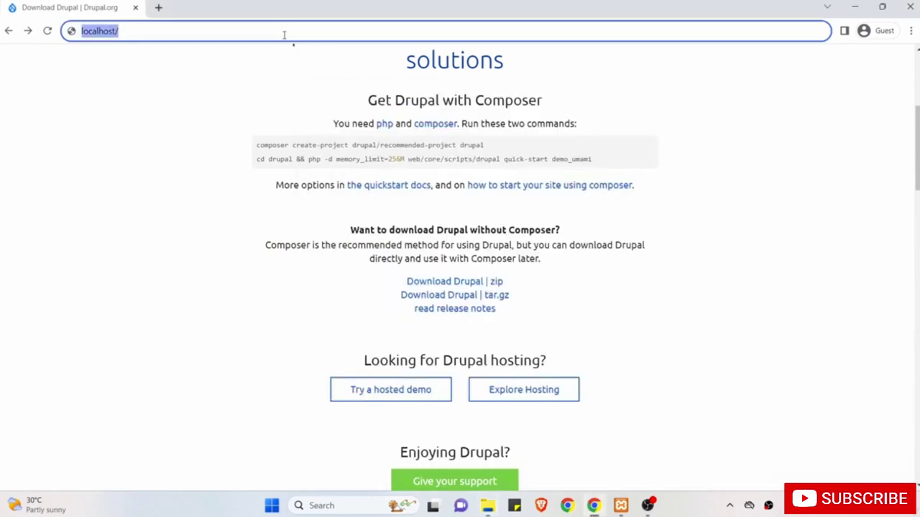
click(284, 34)
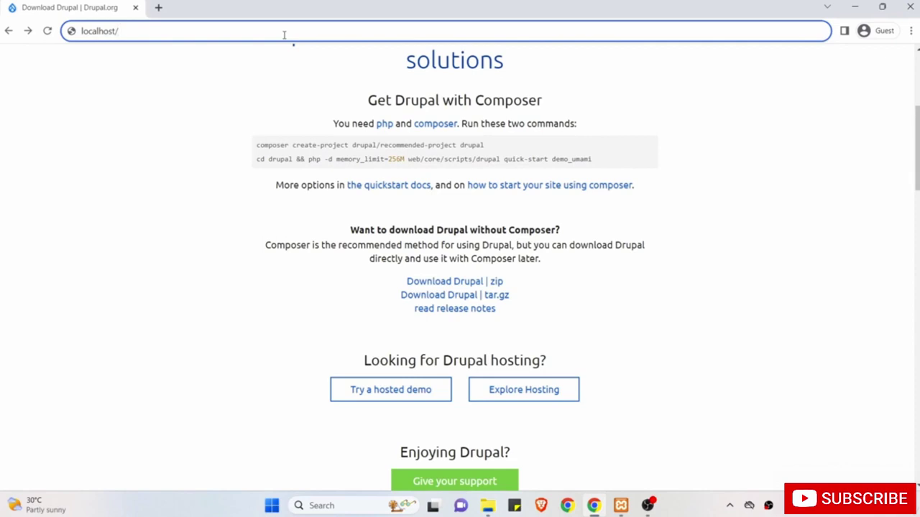
text(drupal)
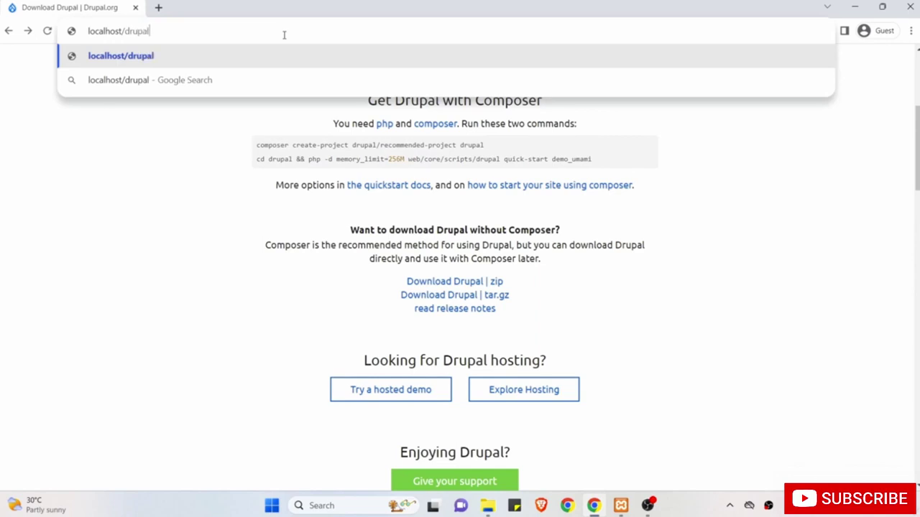
text(course)
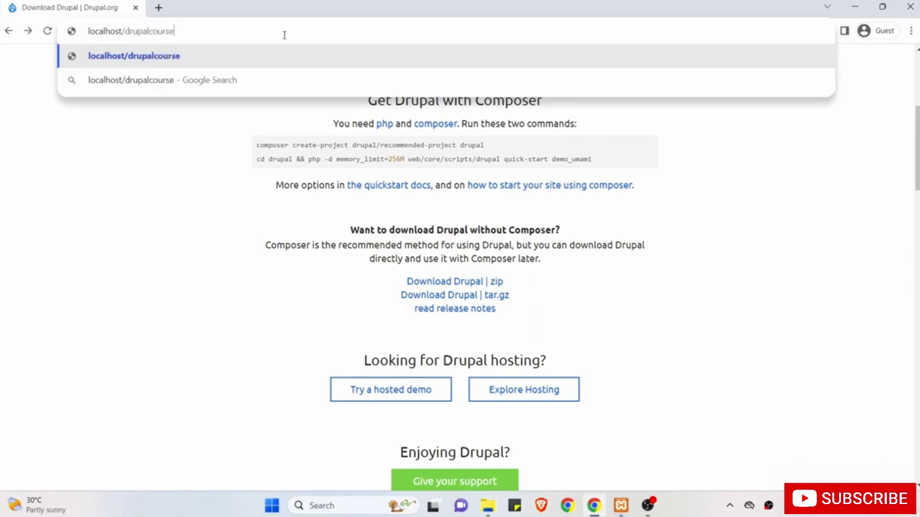
key(Return)
click(488, 506)
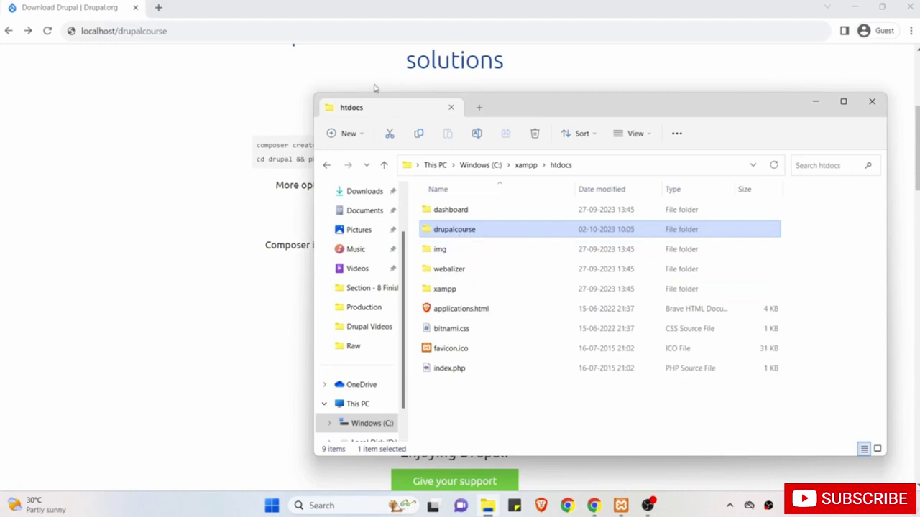
click(245, 31)
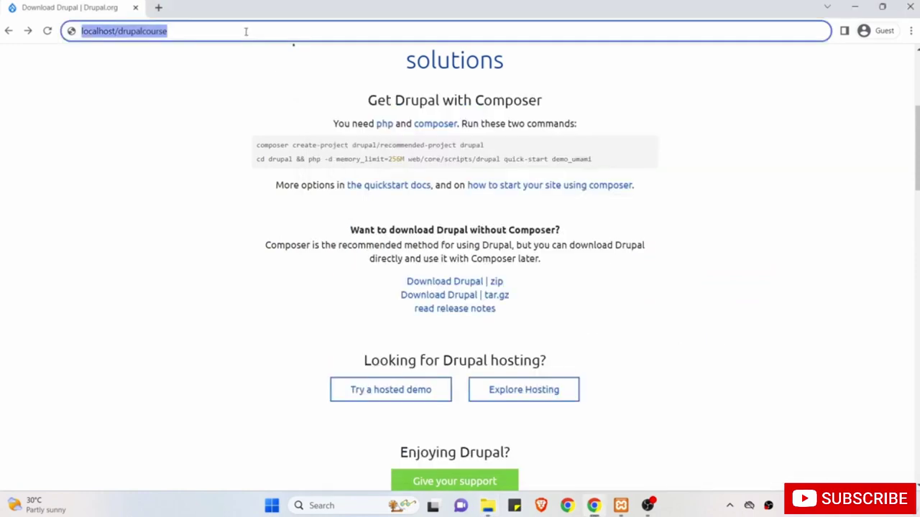
click(244, 31)
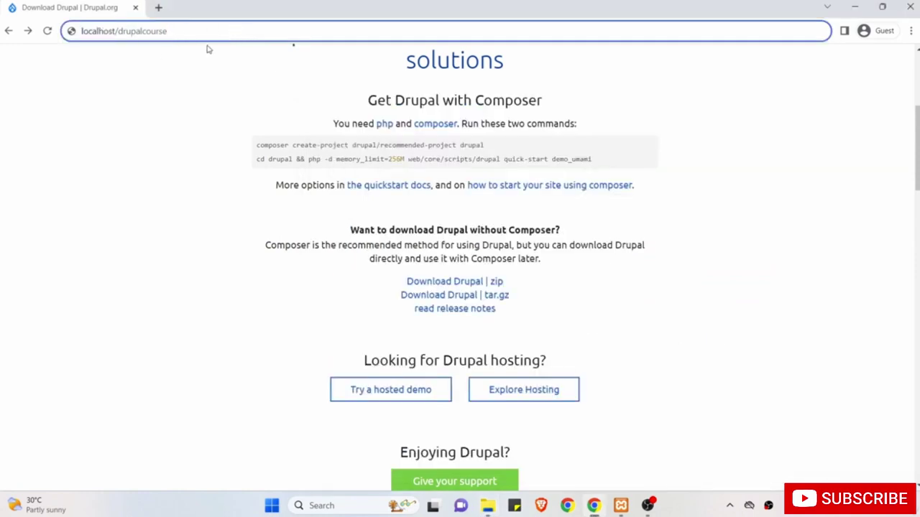
key(Return)
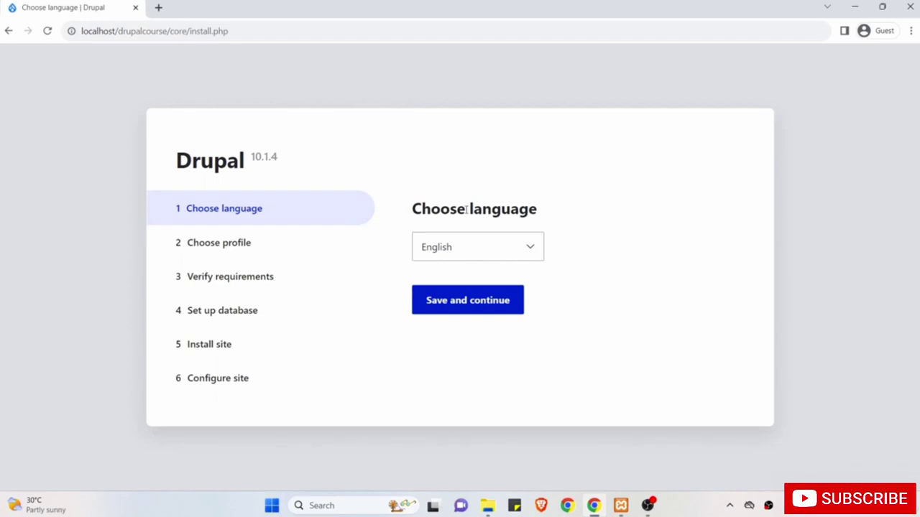
Accept English and the Standard profile, then scroll through the requirements check.
click(476, 308)
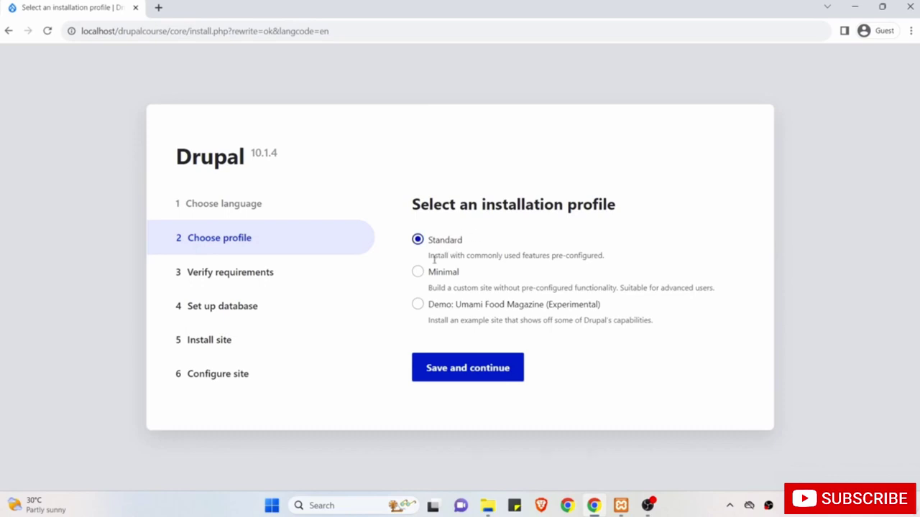
click(457, 372)
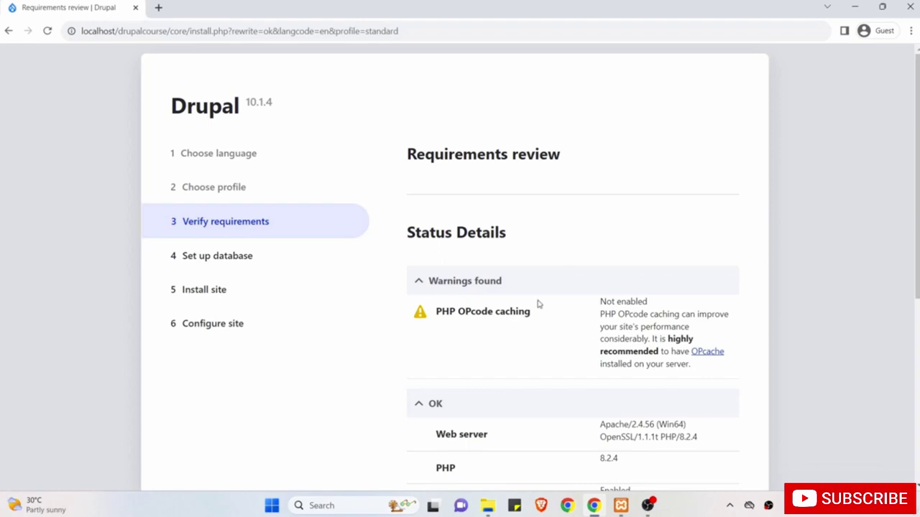
scroll(538, 304, down, 5)
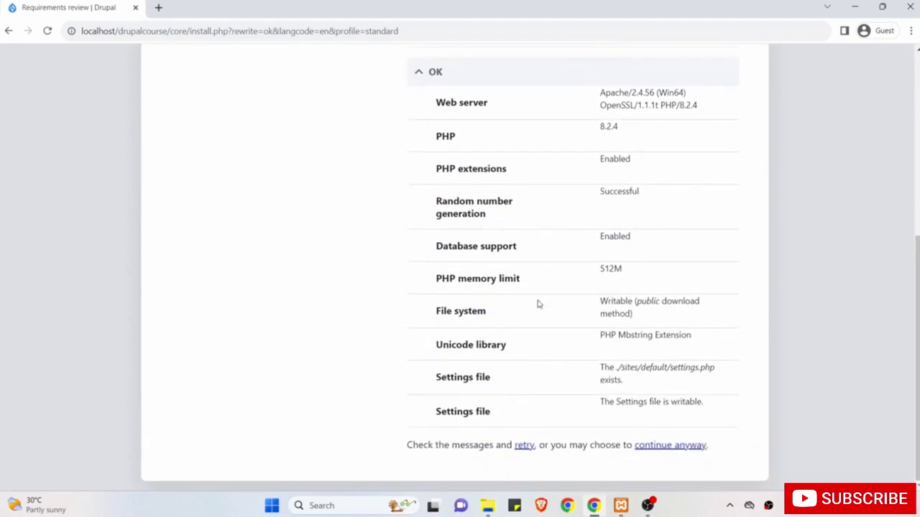
Continue anyway past the PHP OPcode caching warning to the database setup form.
click(673, 446)
scroll(431, 346, up, 5)
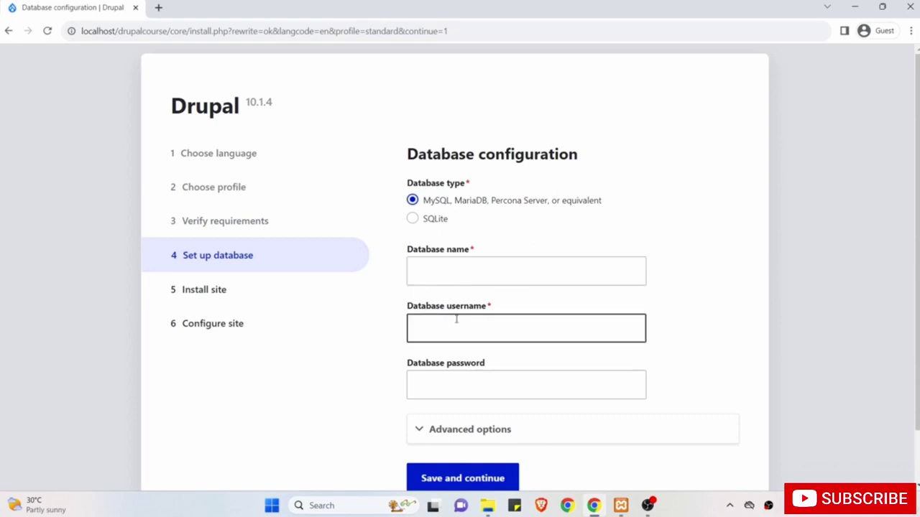
scroll(456, 319, down, 1)
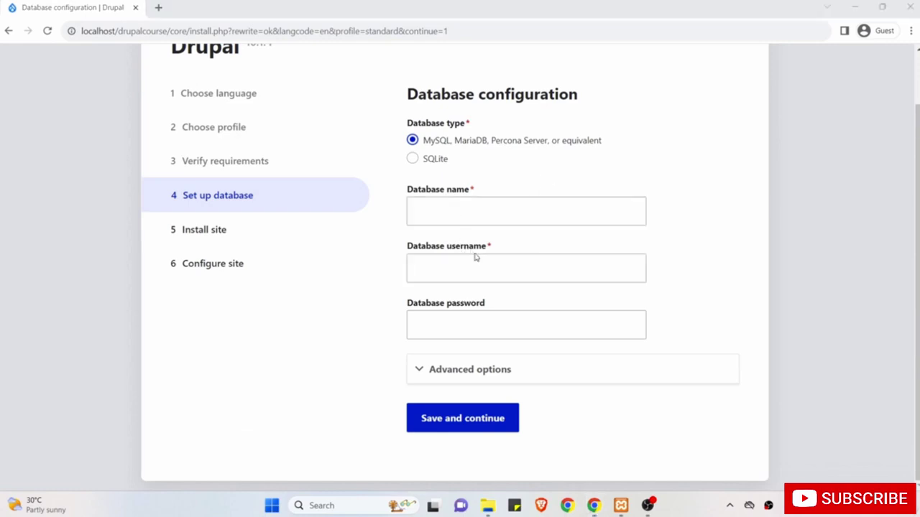
Launch phpMyAdmin from MySQL's Admin button in XAMPP and maximize its browser window.
click(621, 506)
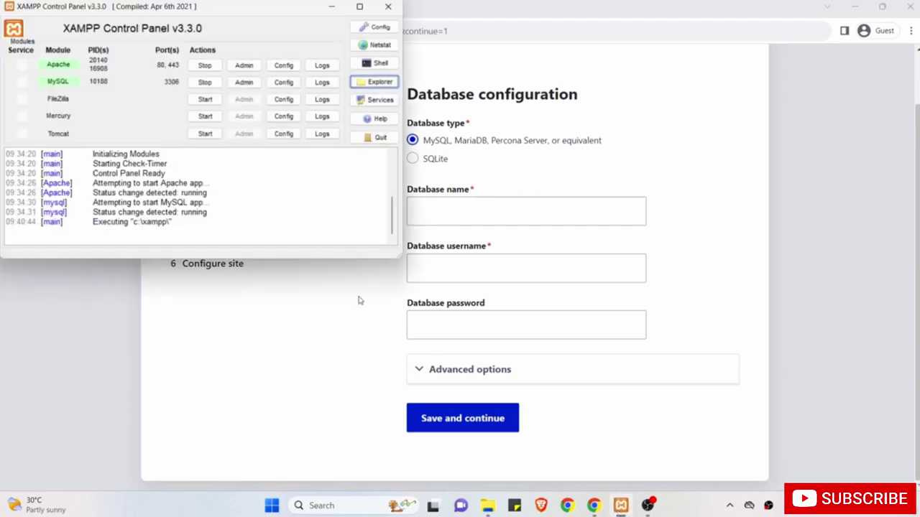
click(186, 223)
click(252, 84)
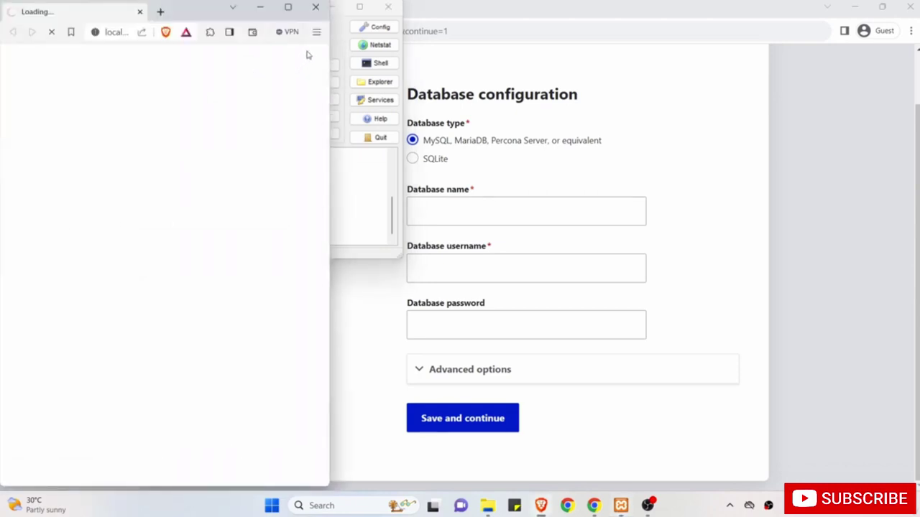
click(288, 6)
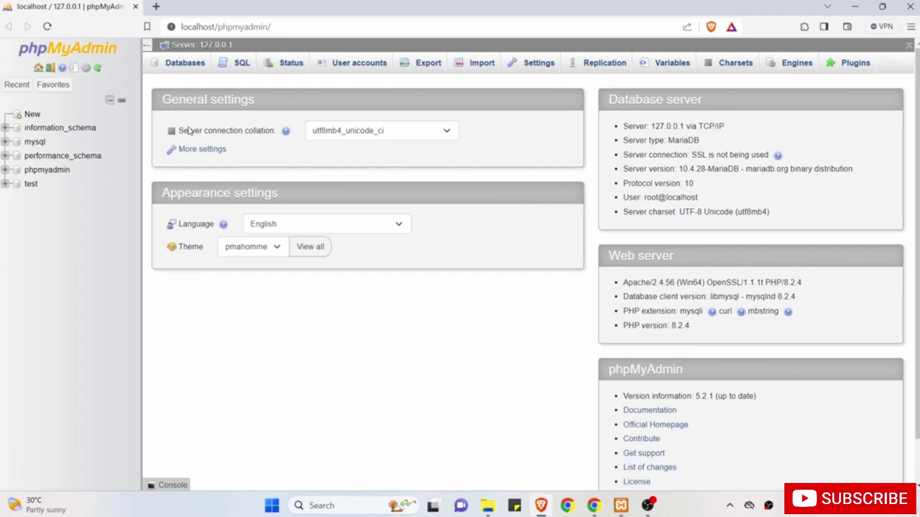
Create a database named drupalcoursedb with utf8mb4_general_ci collation.
click(185, 64)
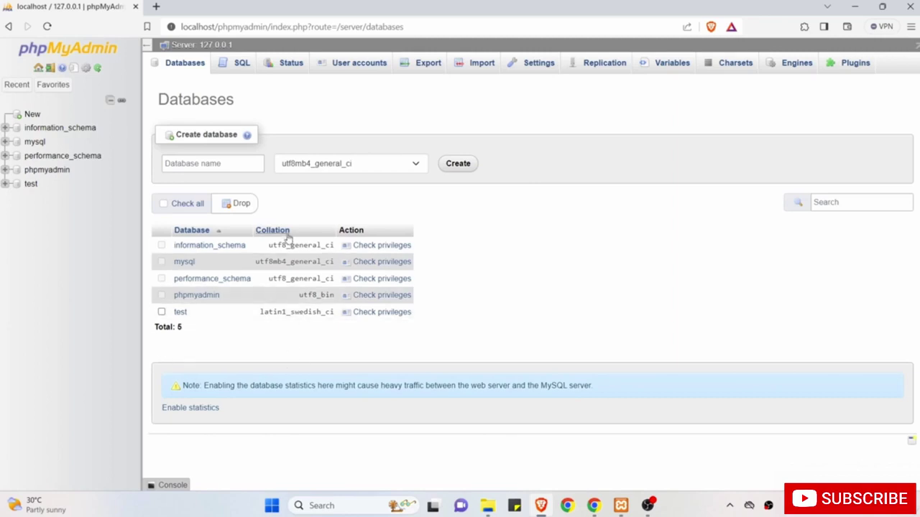
click(226, 163)
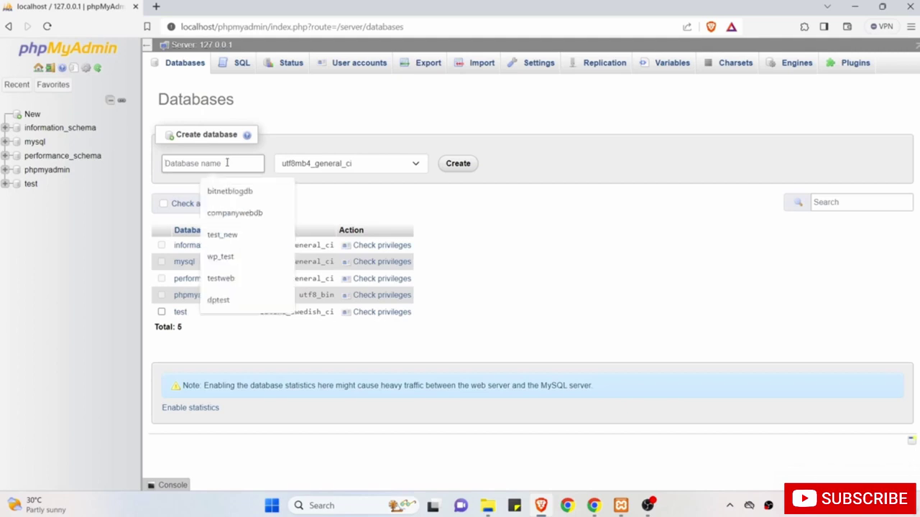
text(dr)
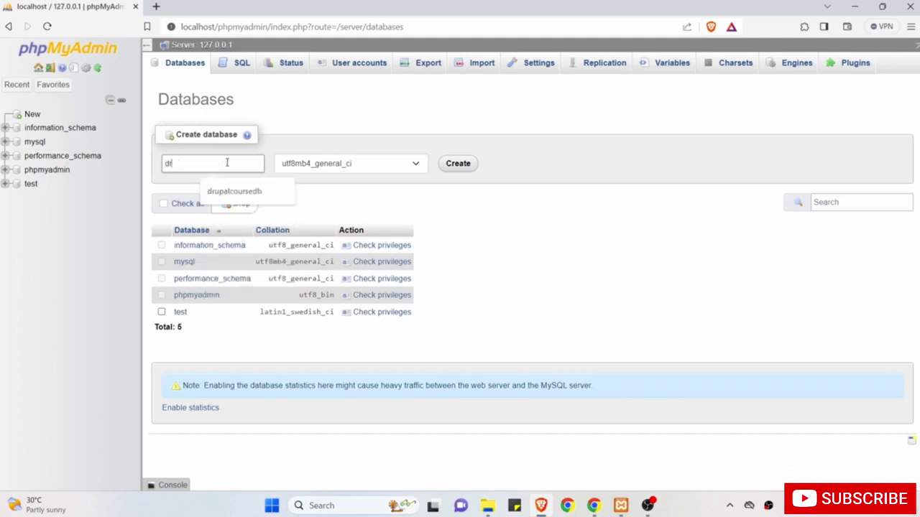
text(upalcoursedb)
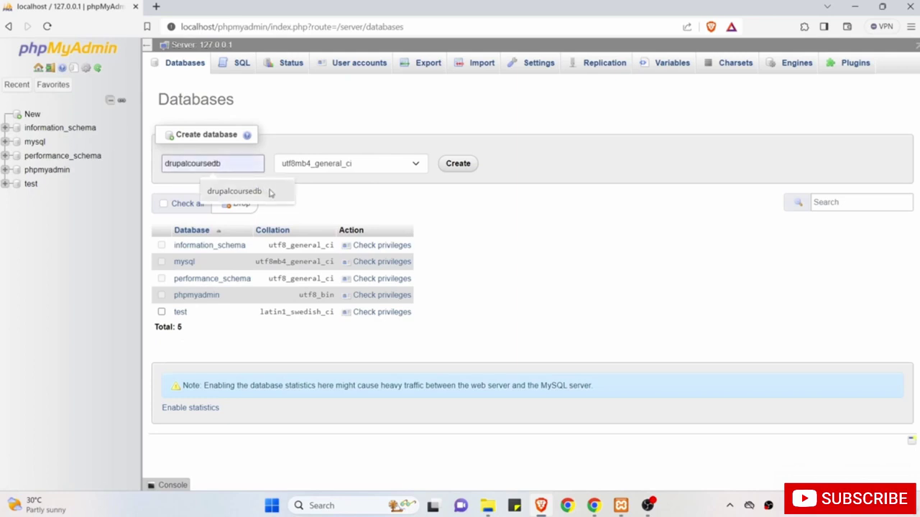
click(235, 191)
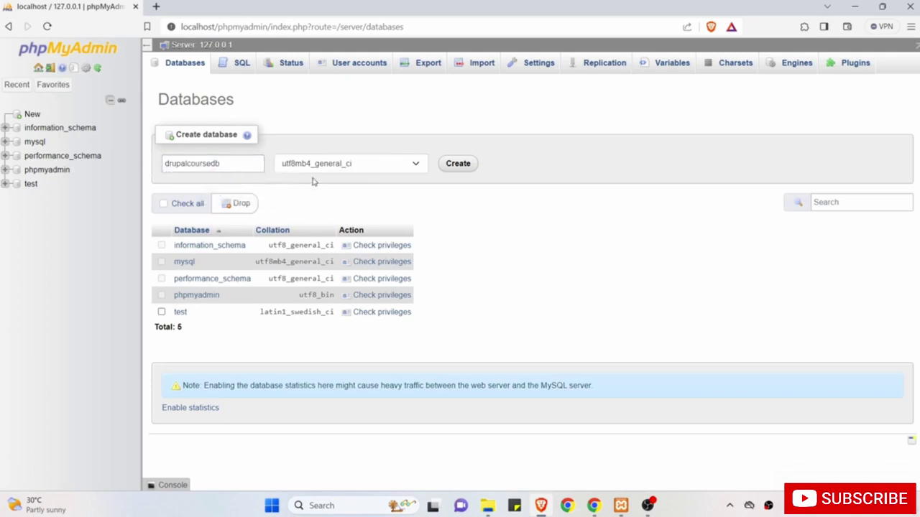
click(416, 164)
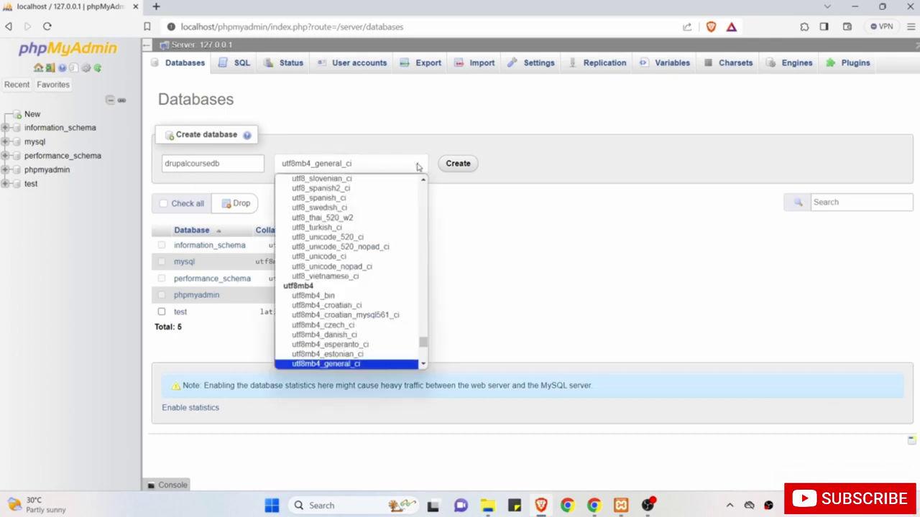
click(402, 136)
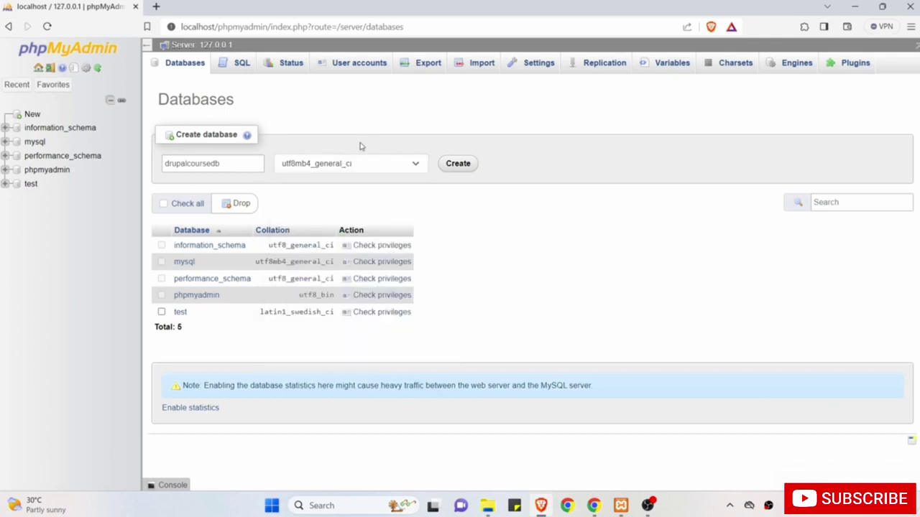
click(458, 166)
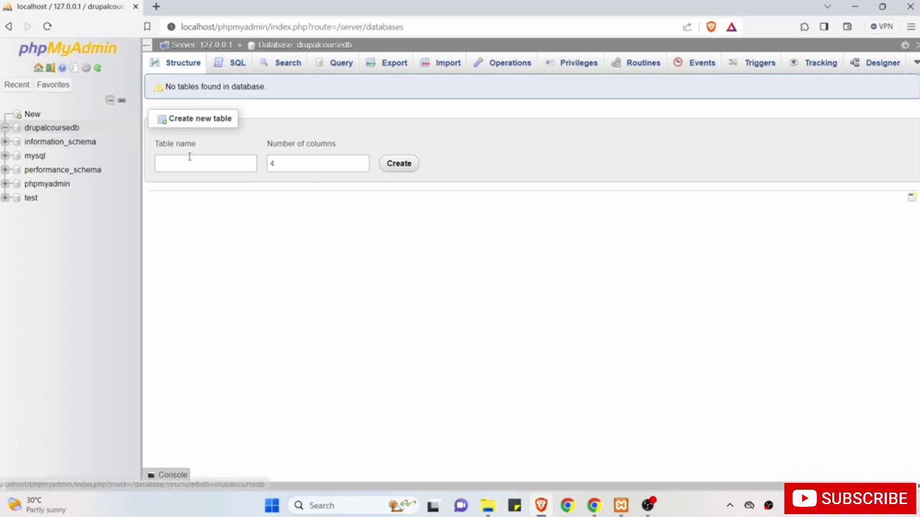
Enter drupalcoursedb as the Database name in the Drupal installer.
click(594, 505)
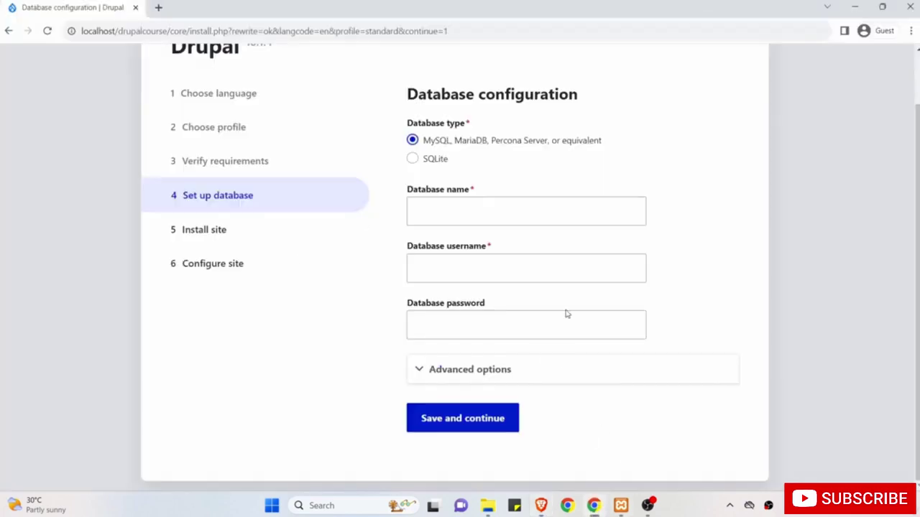
click(517, 213)
text(dru)
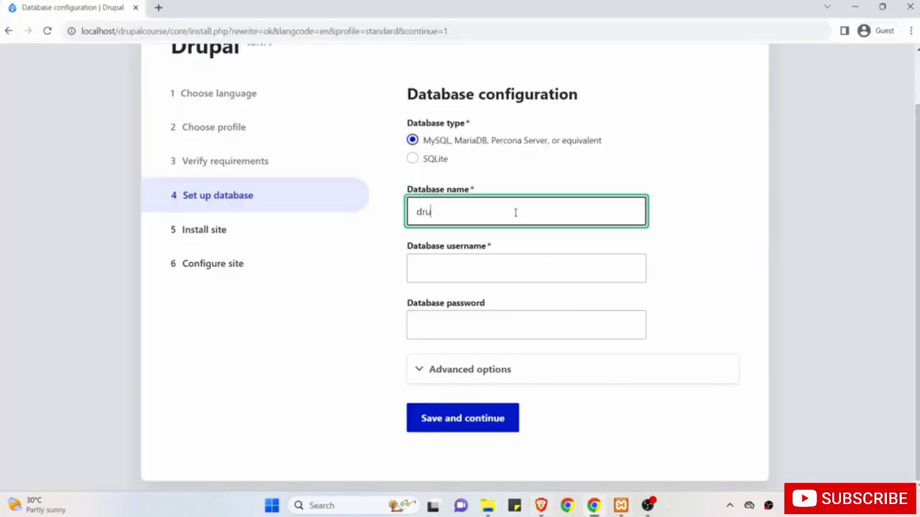
text(palcoursedb)
key(ctrl+a)
click(542, 509)
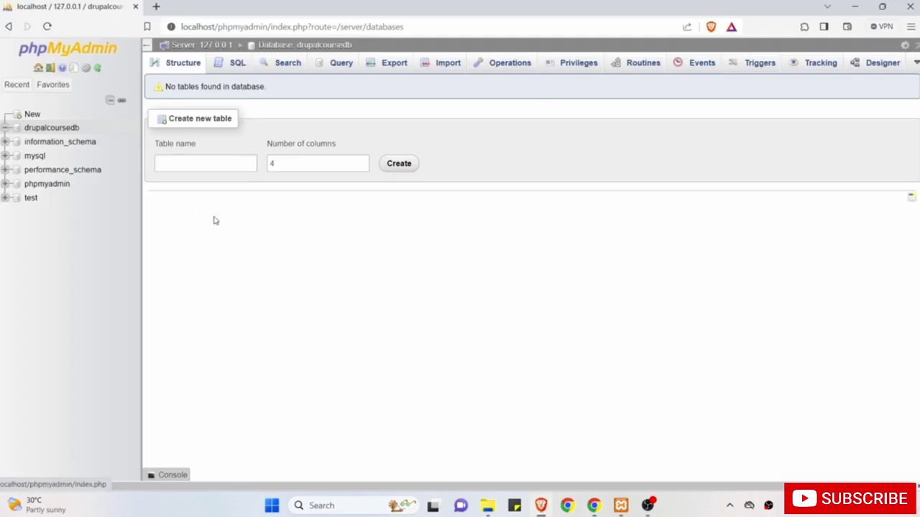
Check phpMyAdmin's User accounts list, then return to the Drupal database form.
click(97, 54)
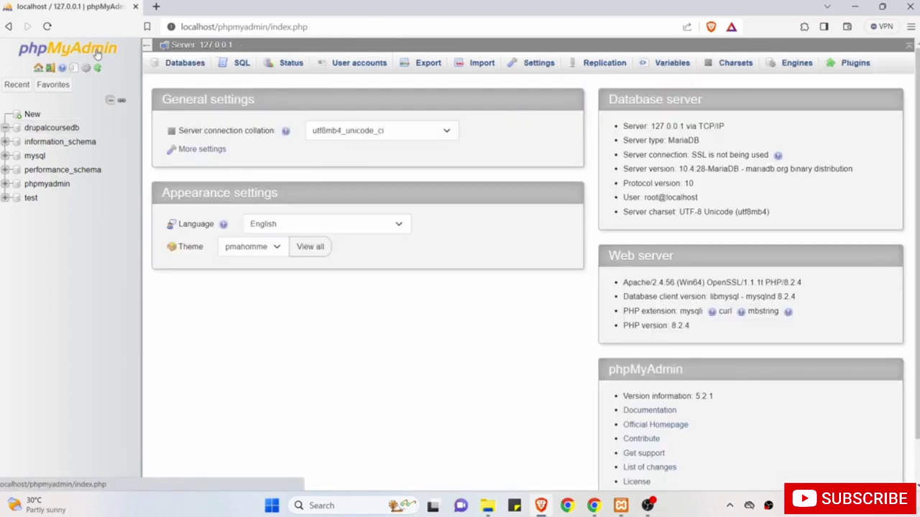
click(355, 64)
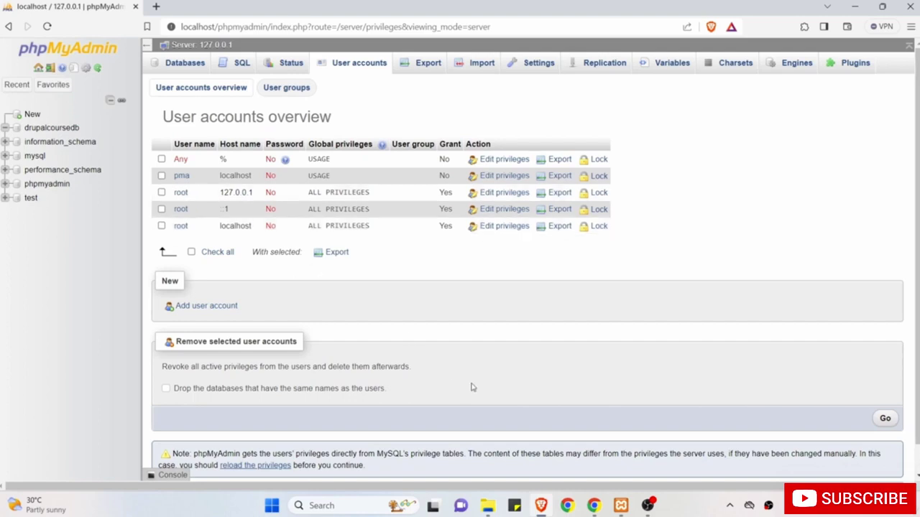
click(593, 505)
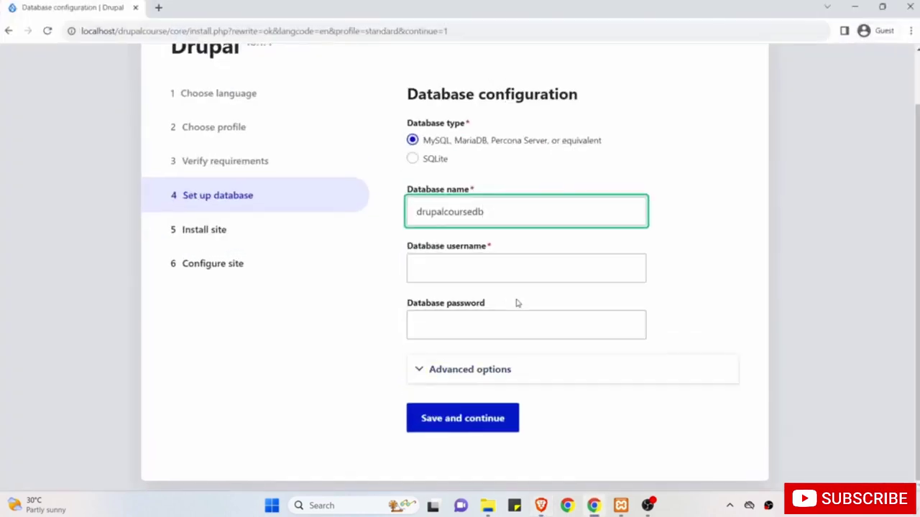
Enter root as the database username, confirming in phpMyAdmin that root has no password.
click(484, 267)
text(root)
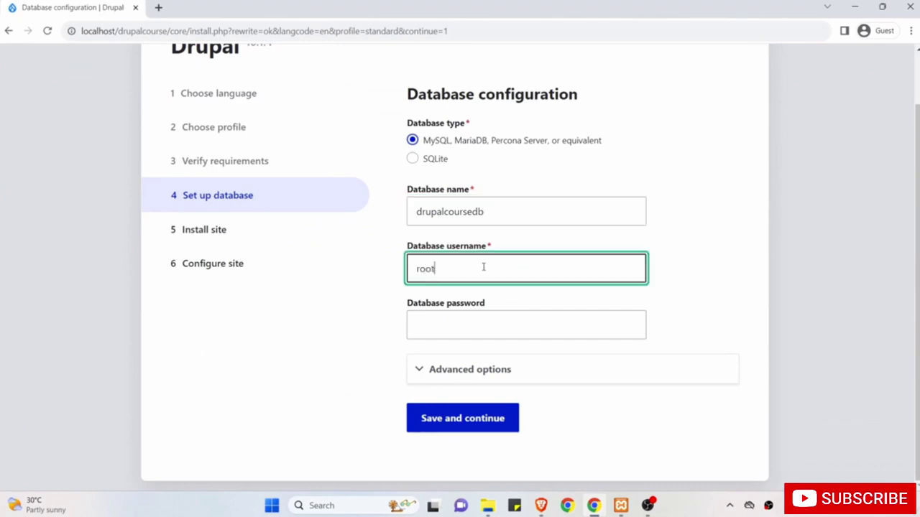
click(541, 505)
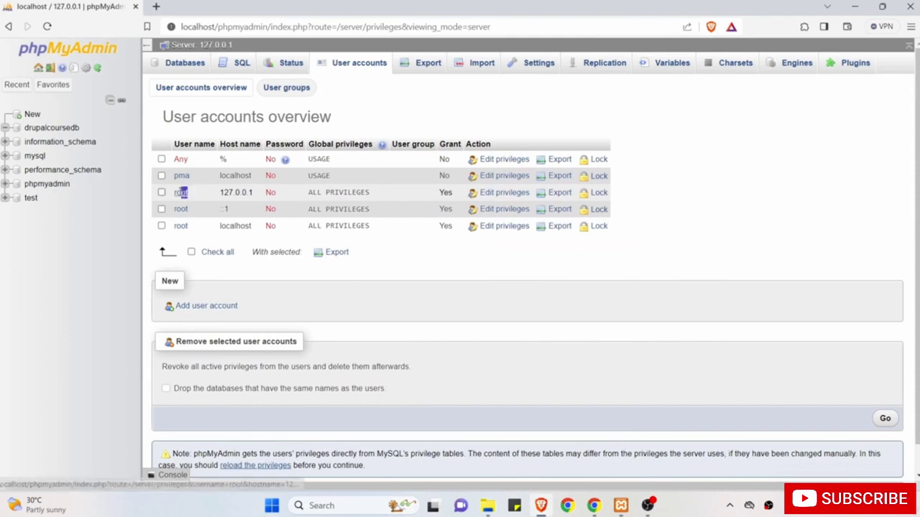
drag(193, 193, 172, 193)
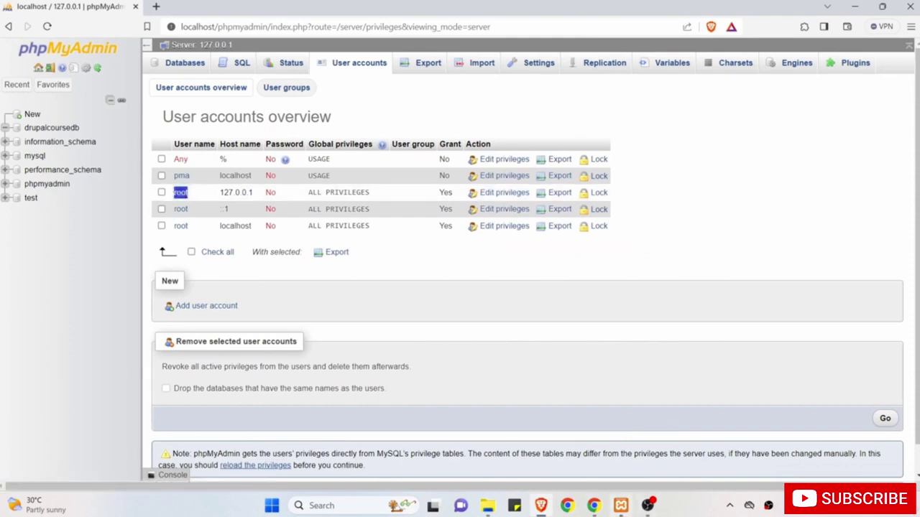
click(593, 505)
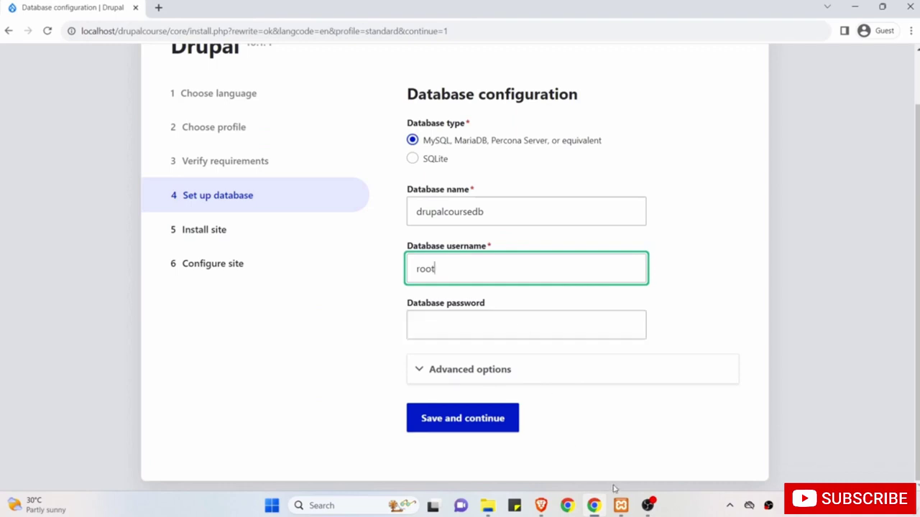
click(541, 505)
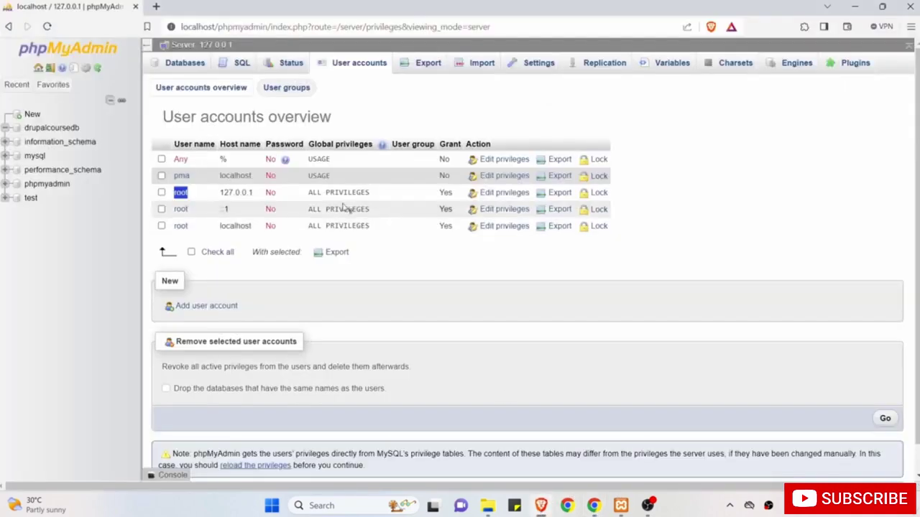
click(282, 198)
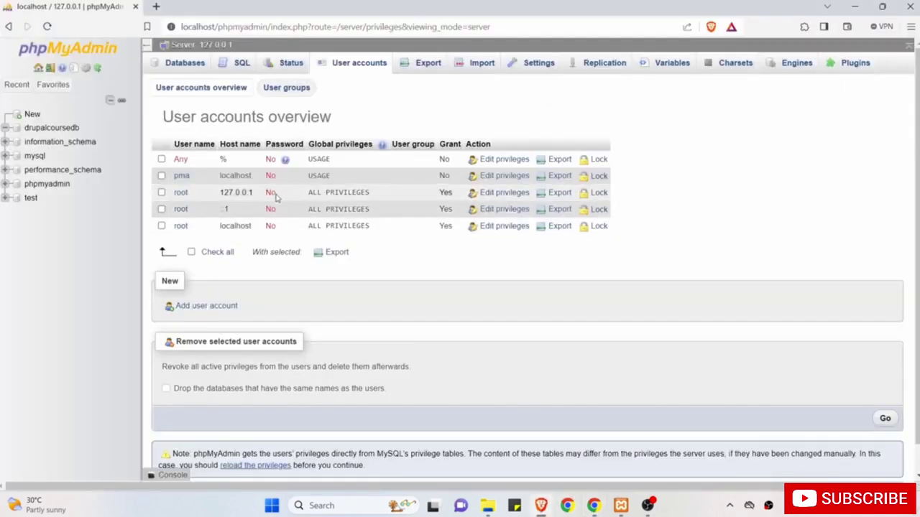
double_click(271, 193)
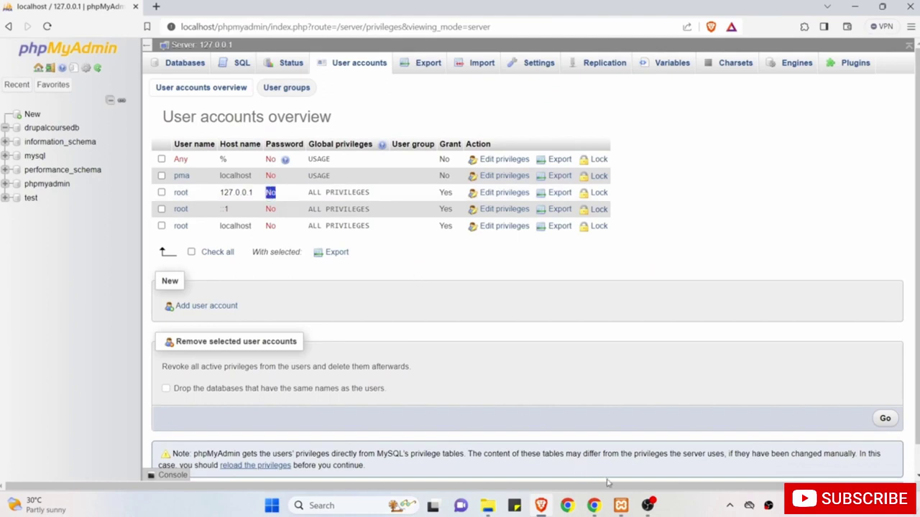
click(594, 505)
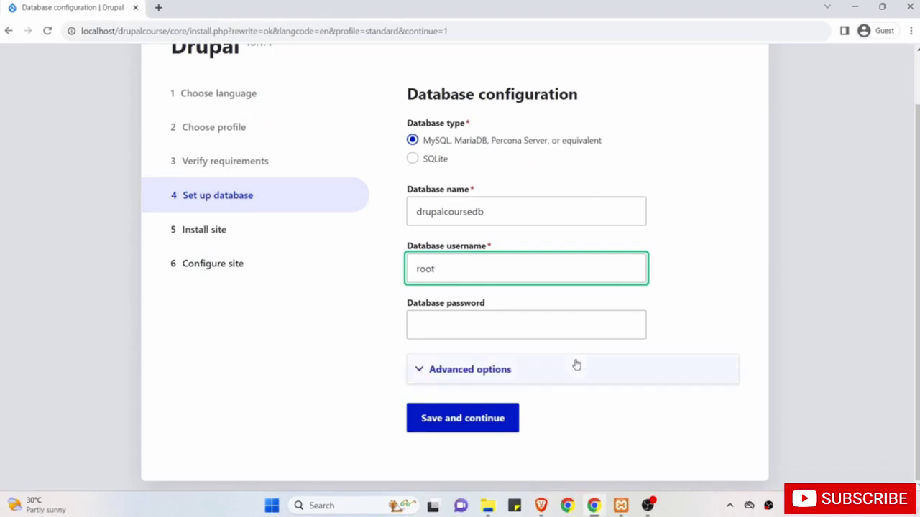
Submit the database settings and let Drupal install all 38 modules until Configure site appears.
click(479, 426)
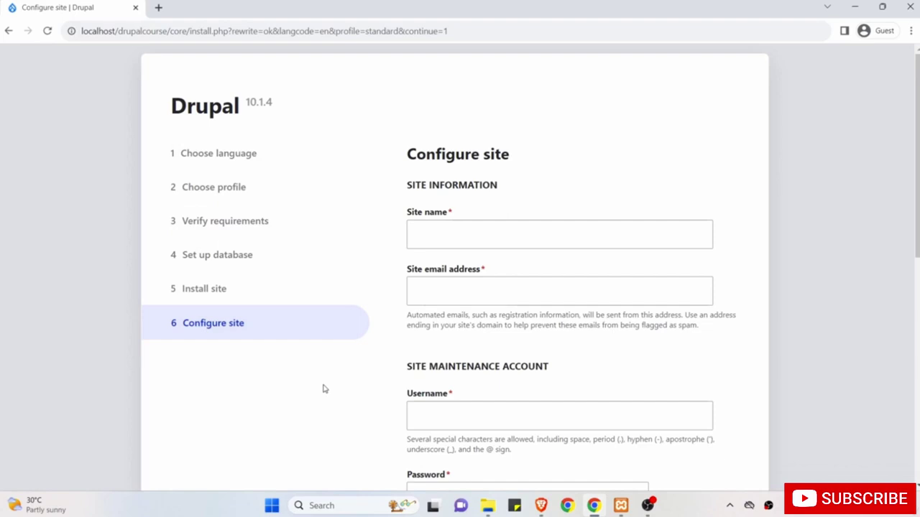
Name the site 'Drupal Course' and enter the site email address.
click(459, 244)
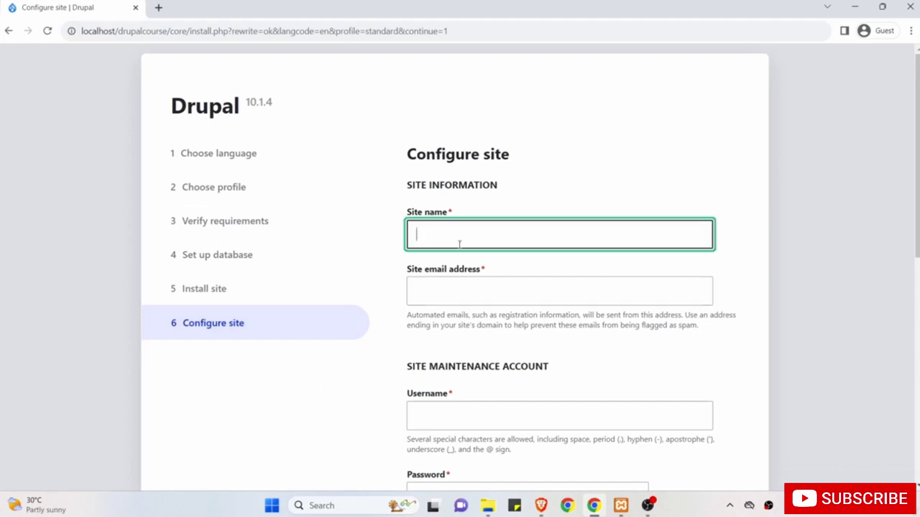
text(Dr)
text(uapl)
key(BackSpace)
key(BackSpace)
key(BackSpace)
key(BackSpace)
text(pal Course)
key(Tab)
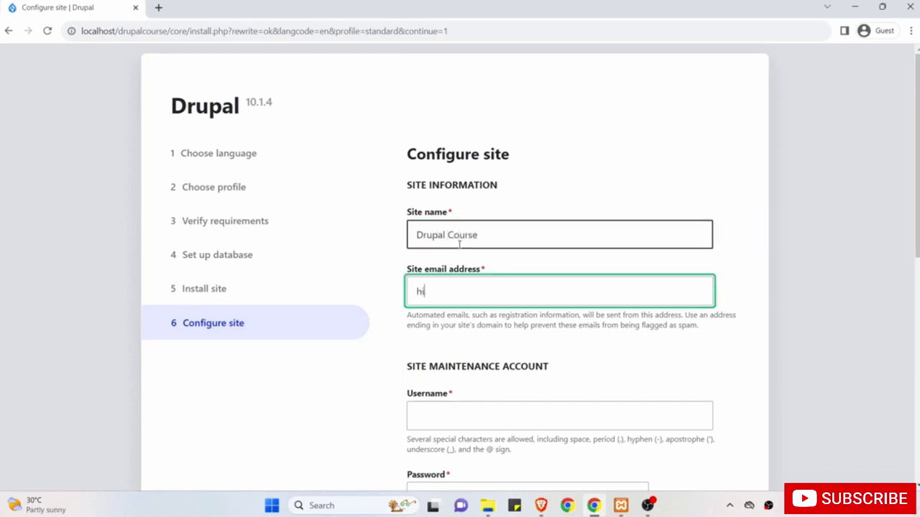
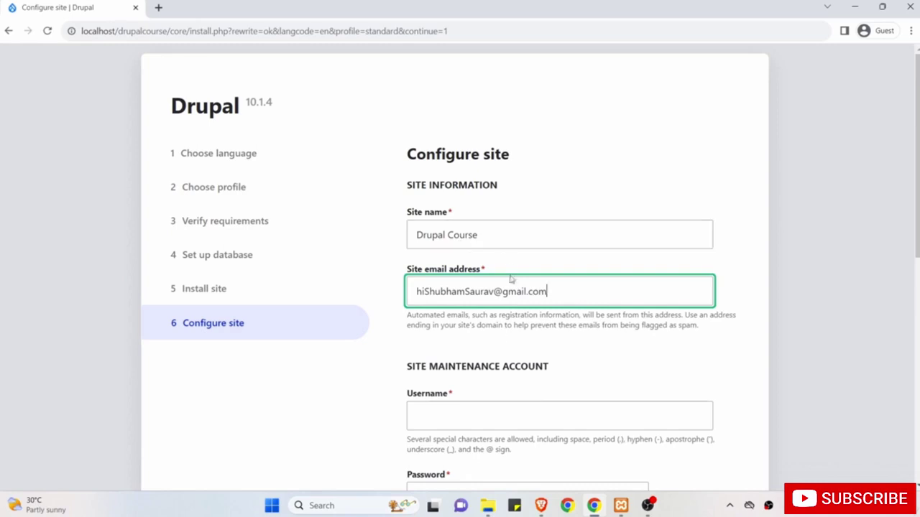
Enter the maintenance account username, password and matching password confirmation.
scroll(497, 362, down, 3)
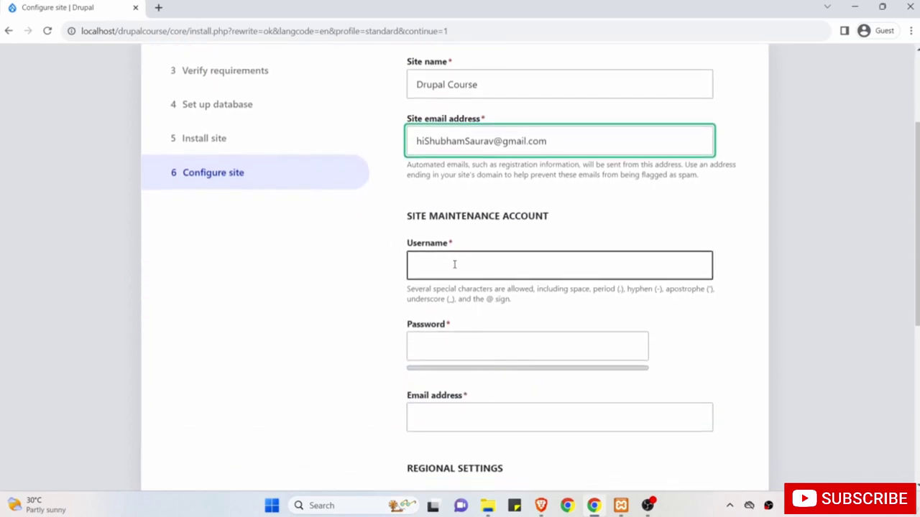
click(453, 263)
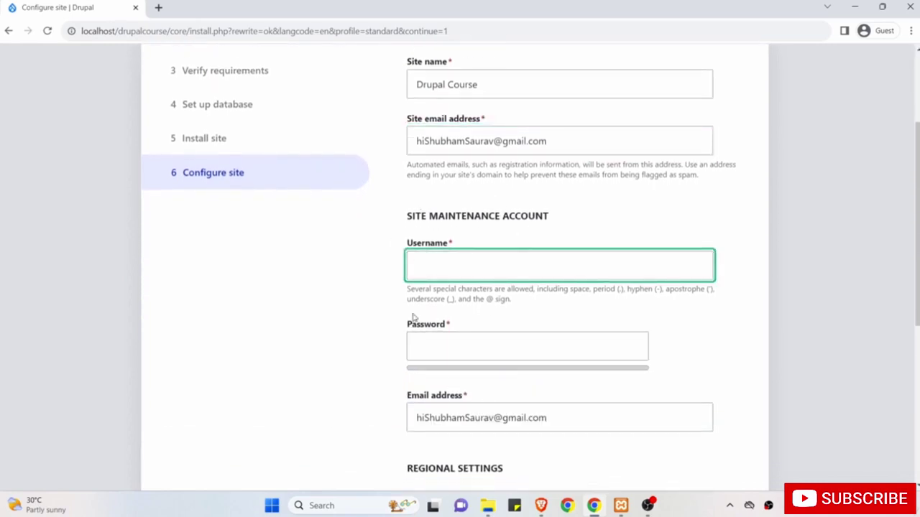
text(shubham)
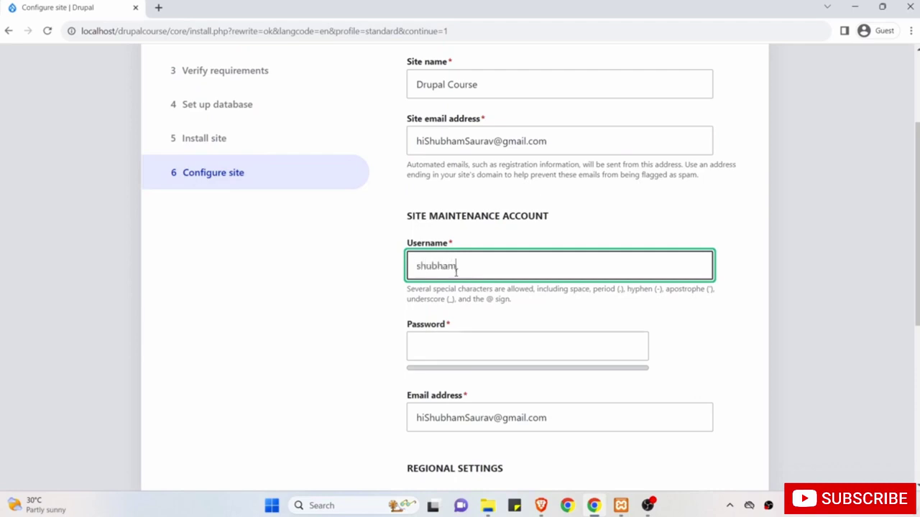
scroll(455, 272, down, 1)
click(446, 288)
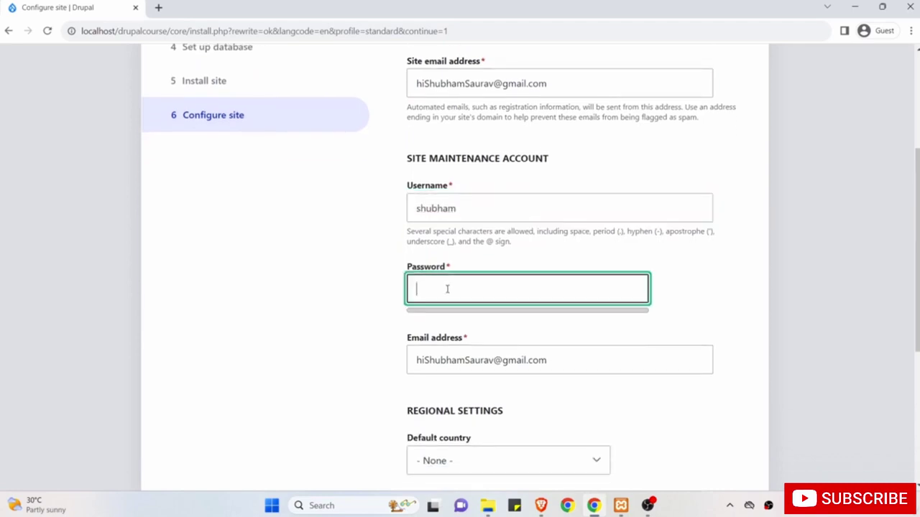
text(••••••••)
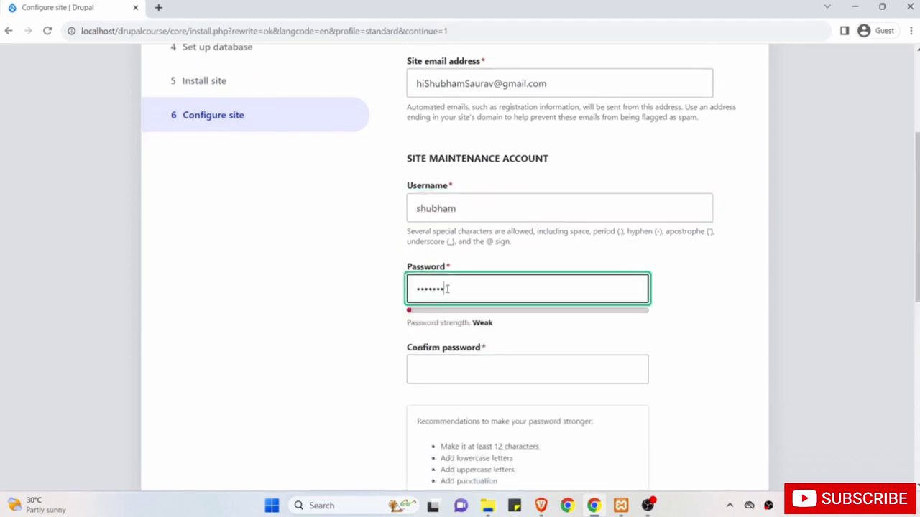
click(447, 371)
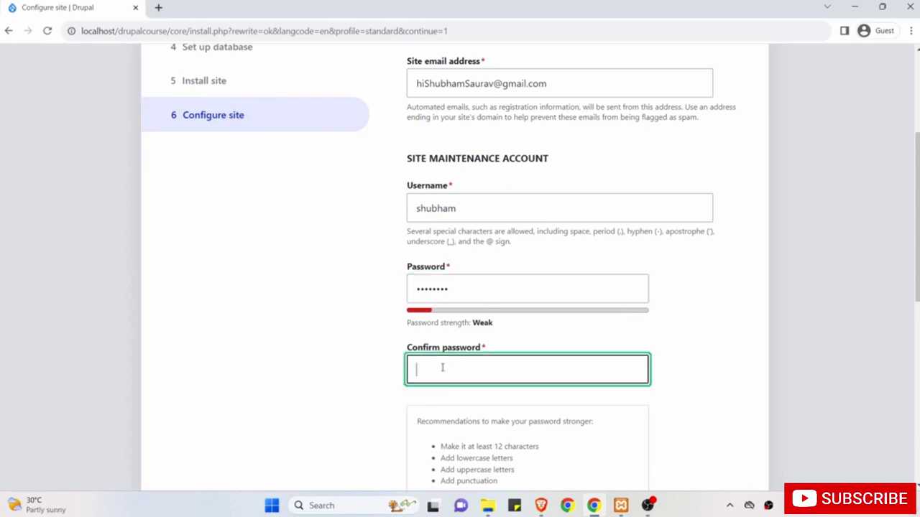
text(••••••••)
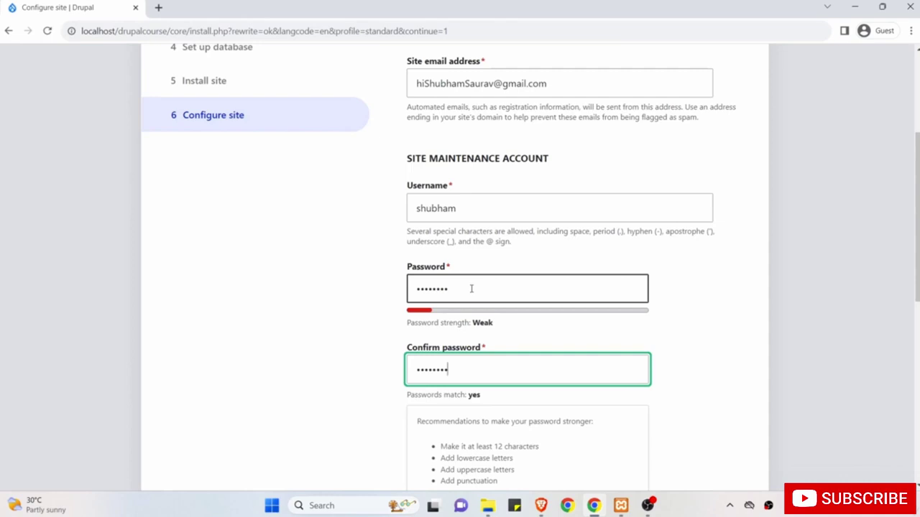
scroll(472, 288, down, 1)
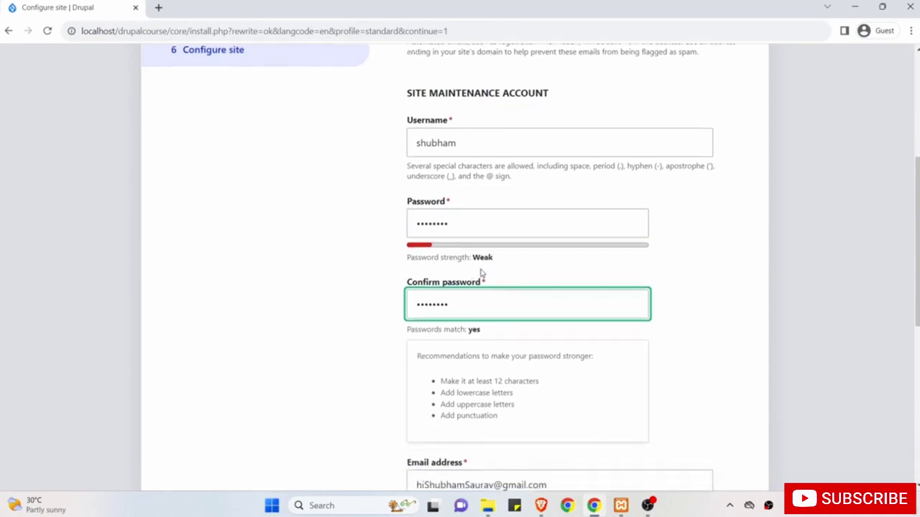
scroll(471, 318, down, 1)
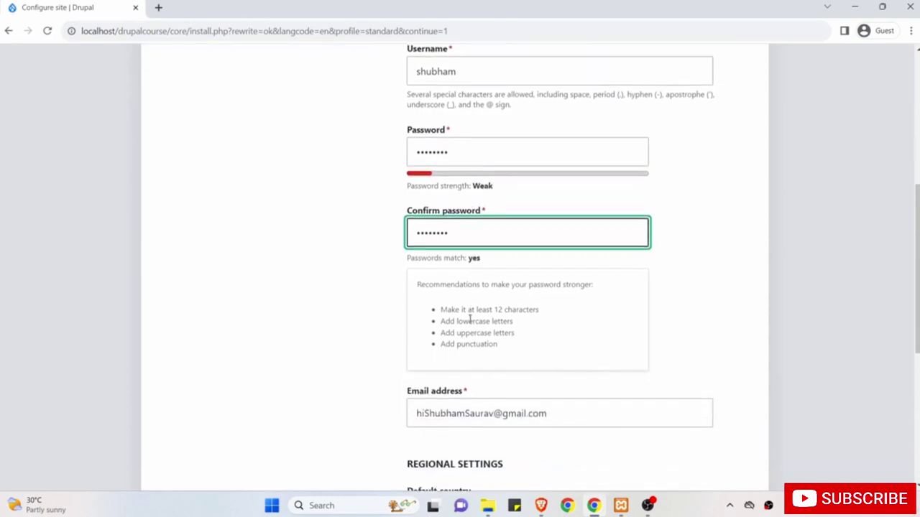
scroll(470, 318, down, 2)
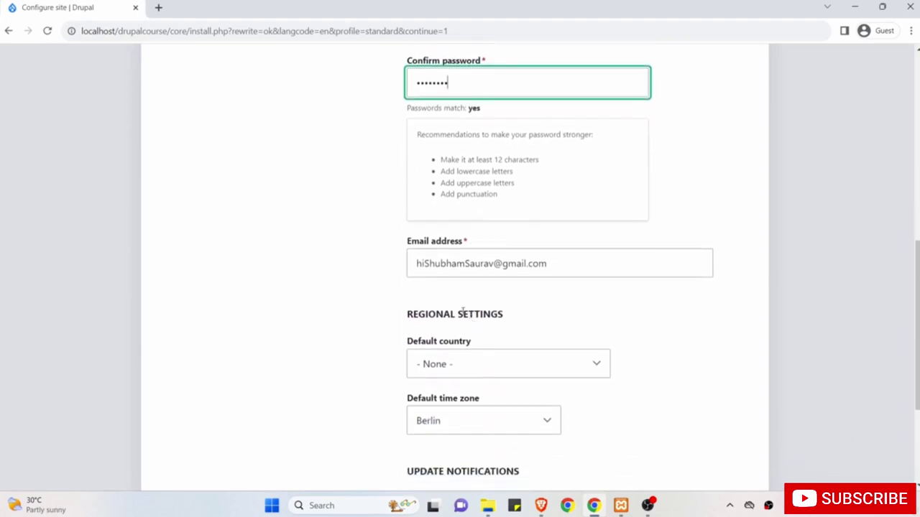
Set the site's default country to India.
drag(564, 266, 381, 264)
scroll(388, 295, down, 1)
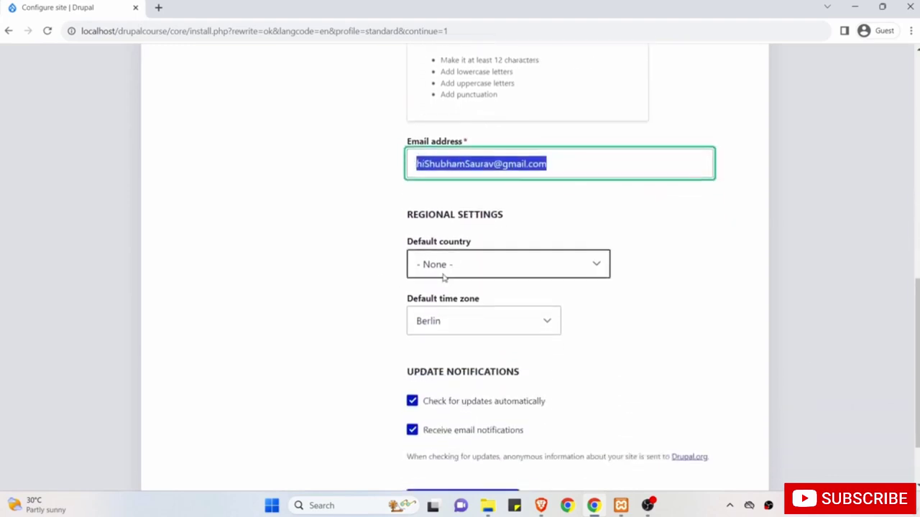
click(459, 273)
key(i)
key(n)
key(Return)
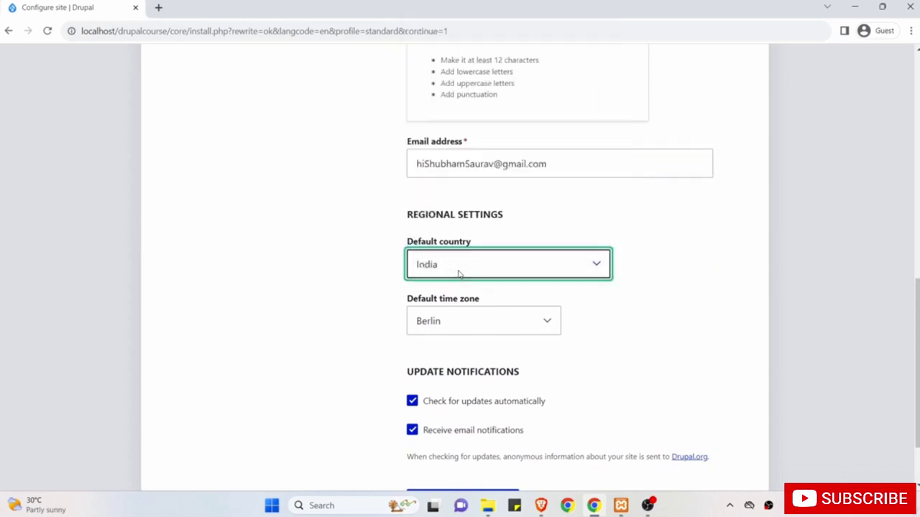
Set the default time zone to Kolkata and save the configuration to finish installing.
click(446, 323)
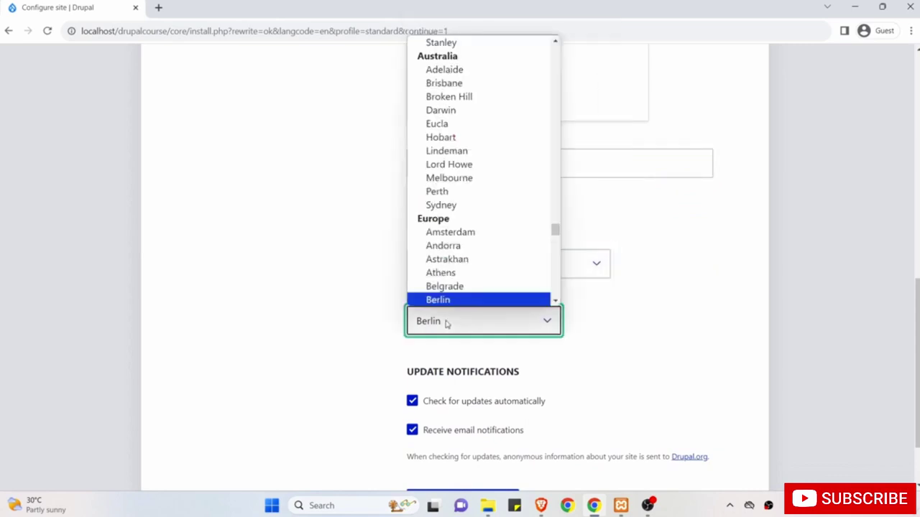
key(k)
key(o)
key(l)
key(Return)
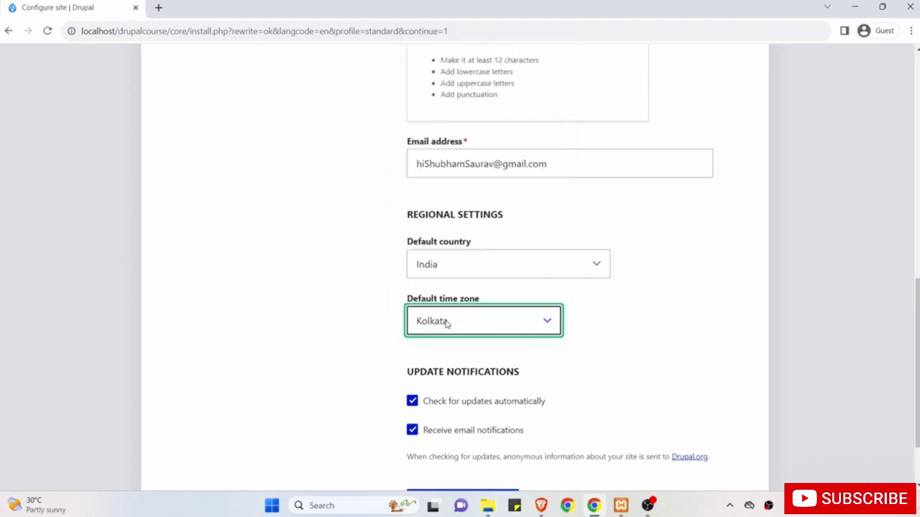
scroll(446, 322, down, 2)
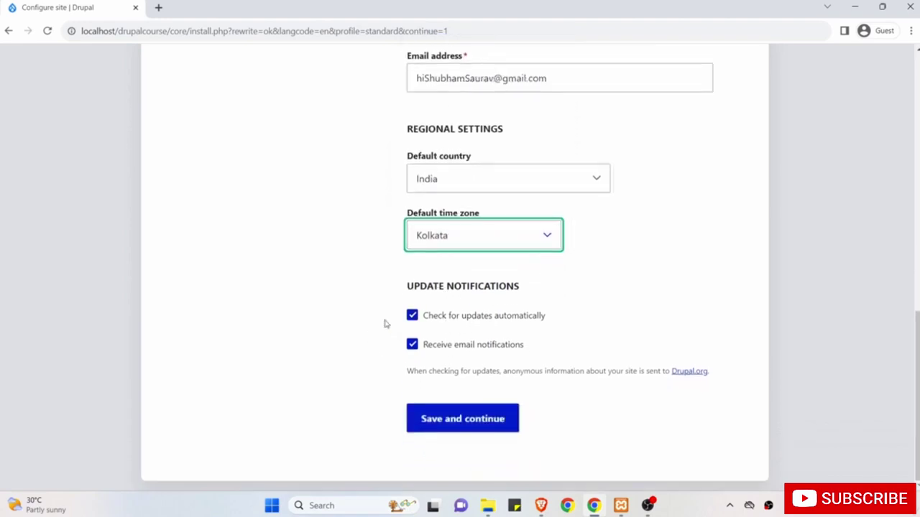
click(447, 422)
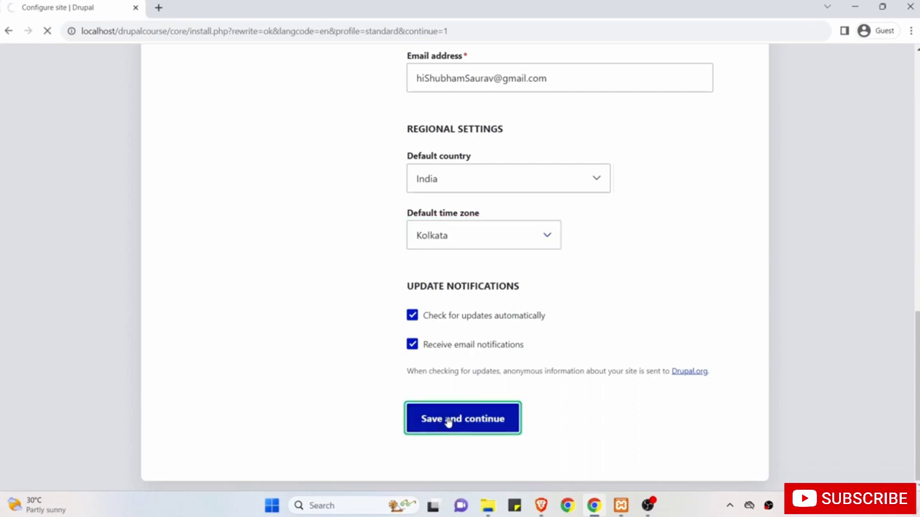
scroll(447, 422, up, 10)
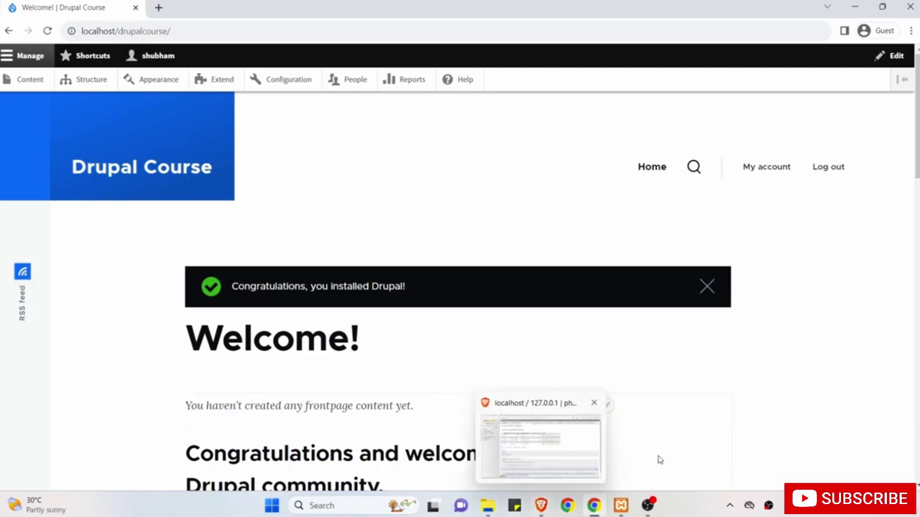
Scroll down and back up the Drupal welcome page to look it over.
scroll(658, 460, down, 5)
scroll(658, 460, down, 10)
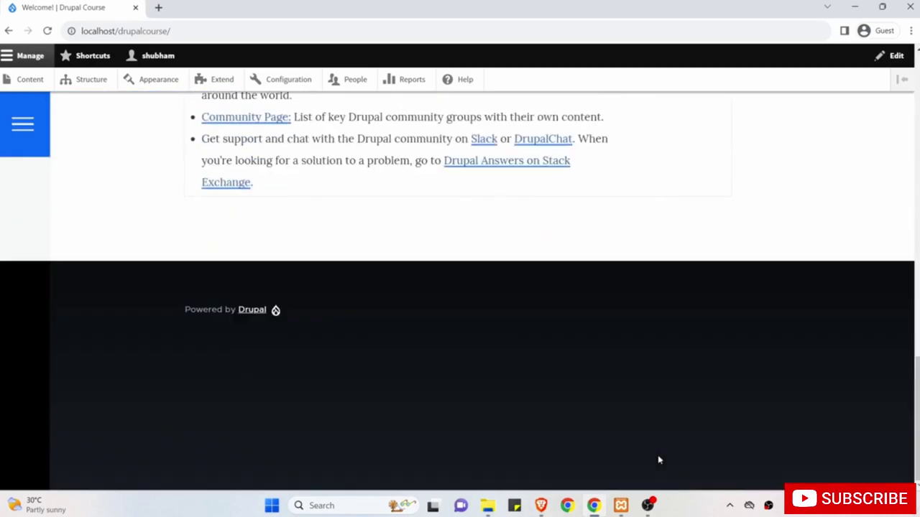
scroll(658, 460, up, 15)
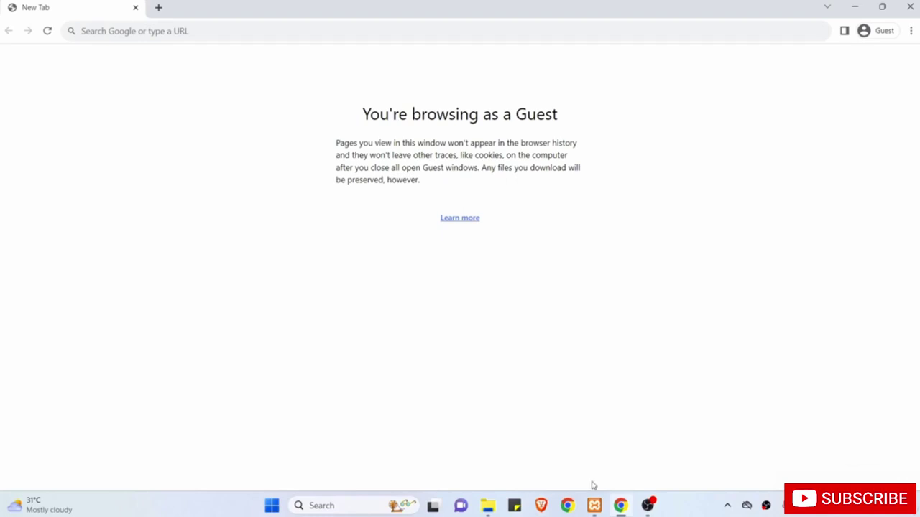
Load localhost/drupalcourse in Chrome after confirming the drupalcourse folder name in htdocs.
click(593, 503)
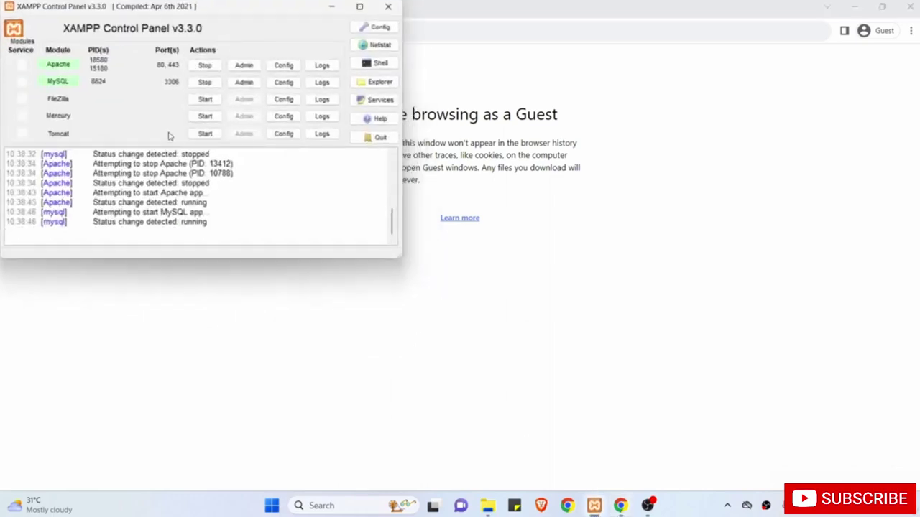
click(331, 7)
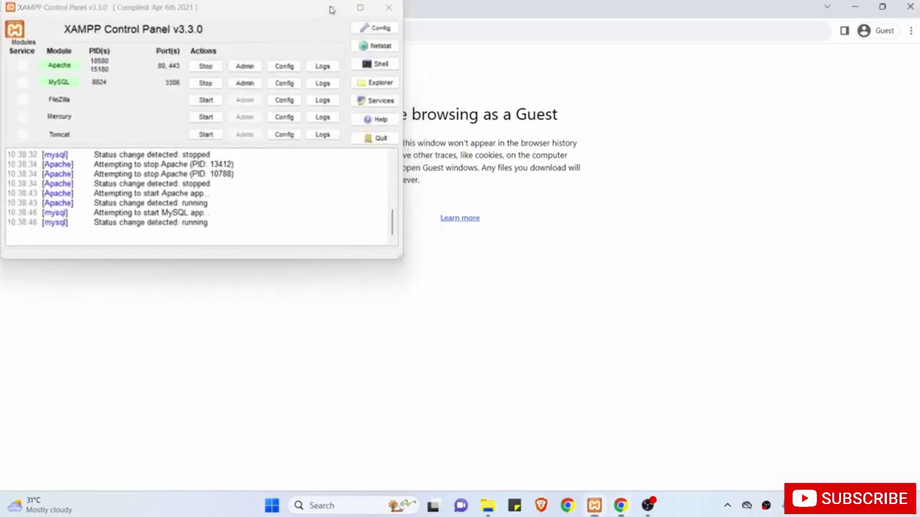
click(293, 32)
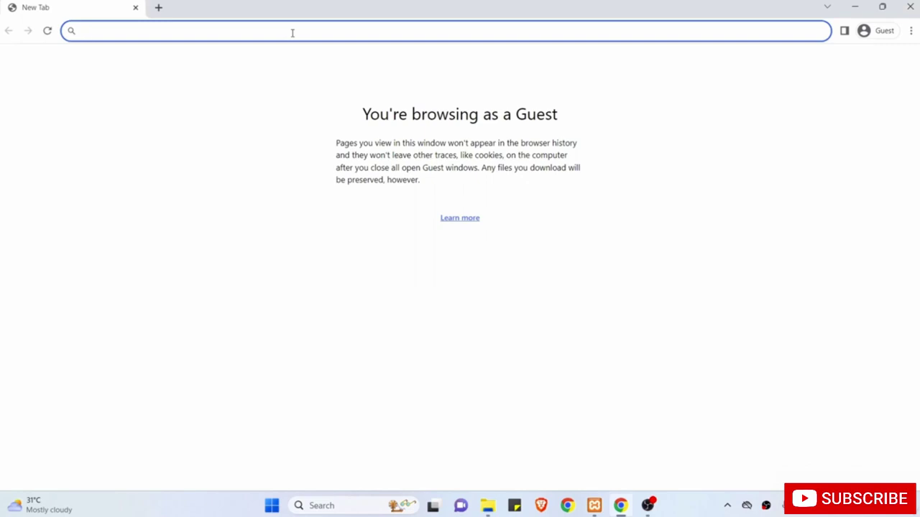
text(local)
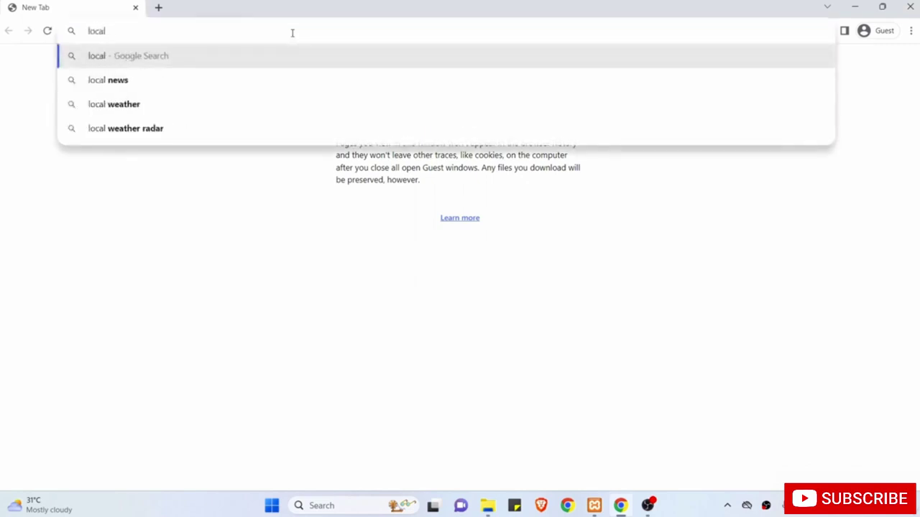
text(host)
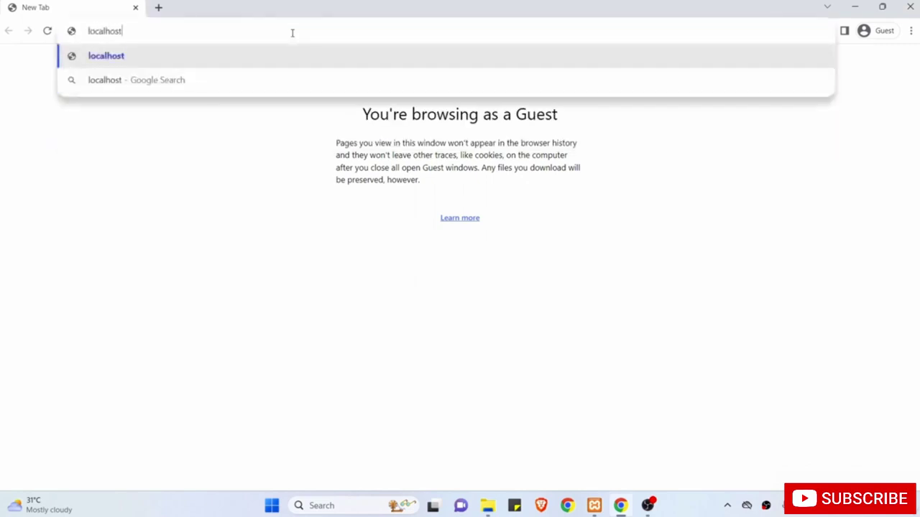
text(/)
click(351, 218)
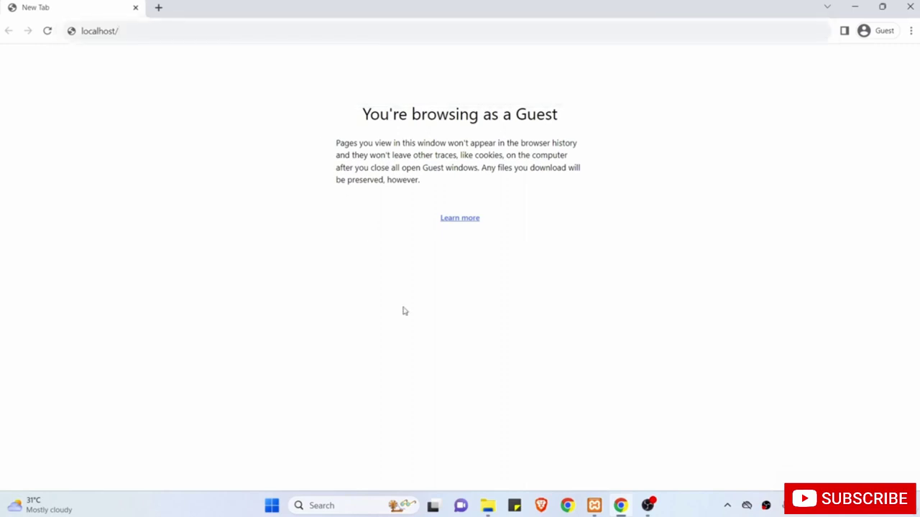
click(487, 506)
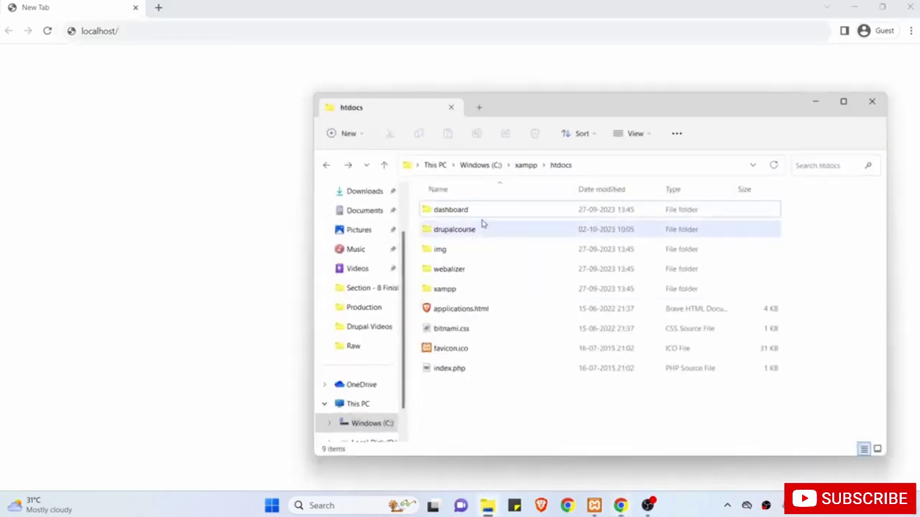
click(471, 232)
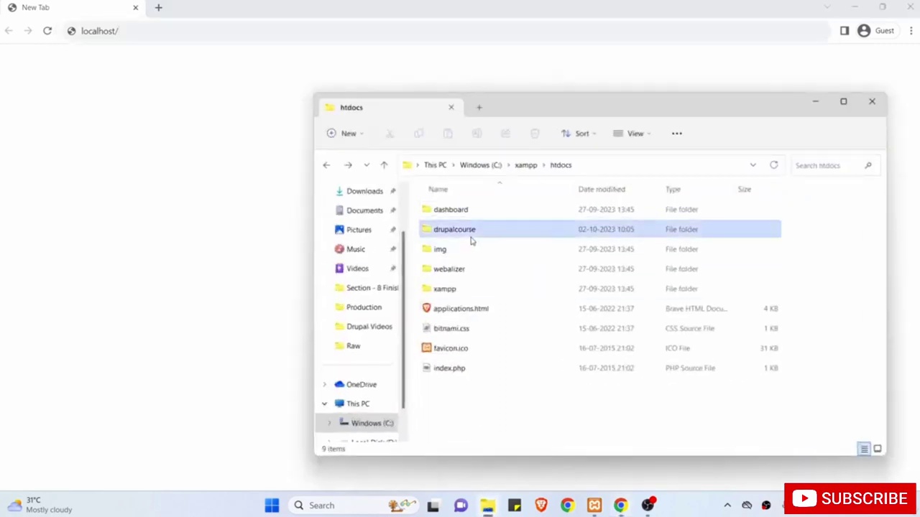
click(163, 32)
key(End)
text(dru)
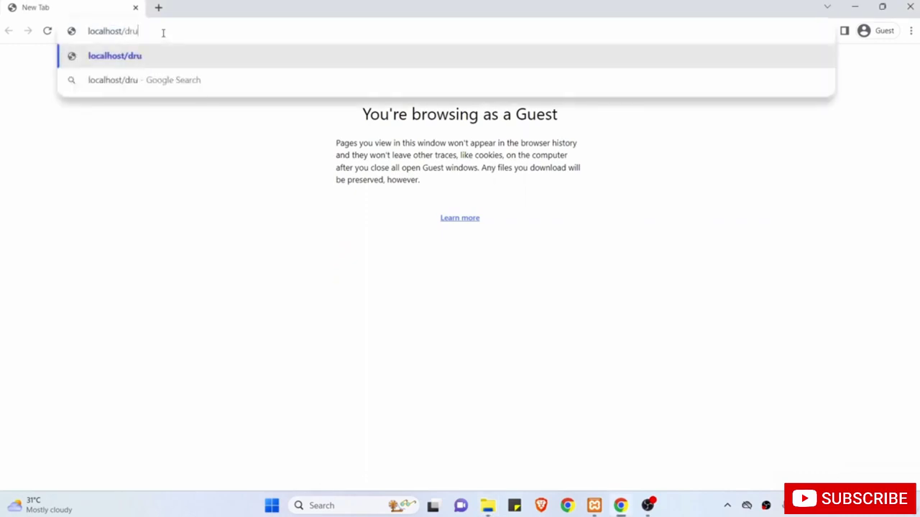
text(palcourse)
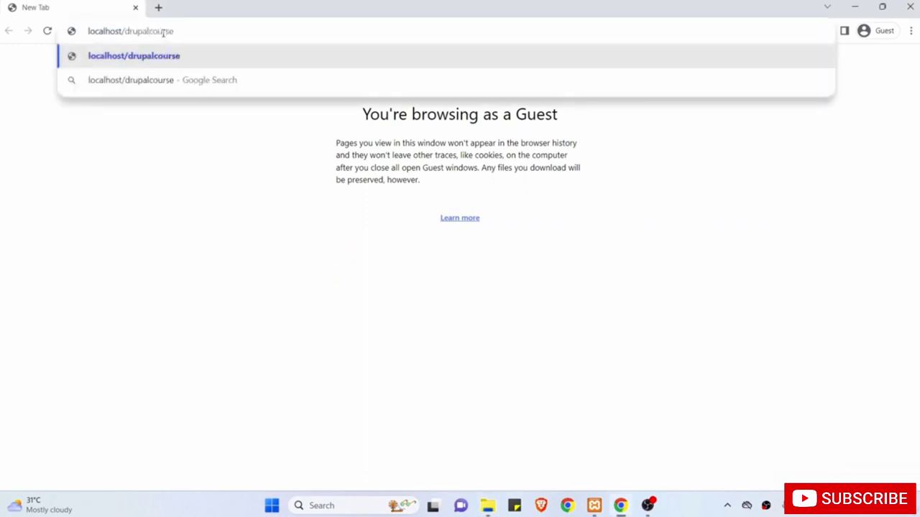
key(Return)
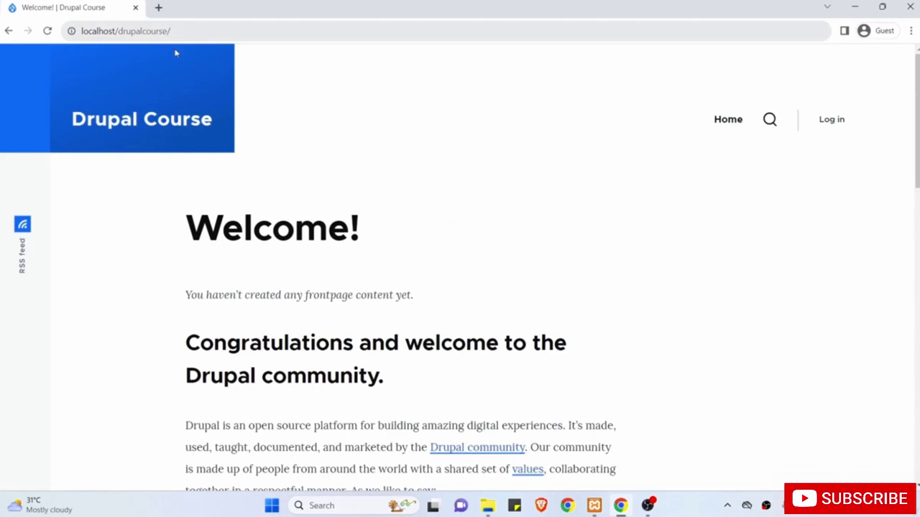
Log in with the maintenance account's username and password from the site's login page.
scroll(229, 219, down, 1)
scroll(228, 219, down, 2)
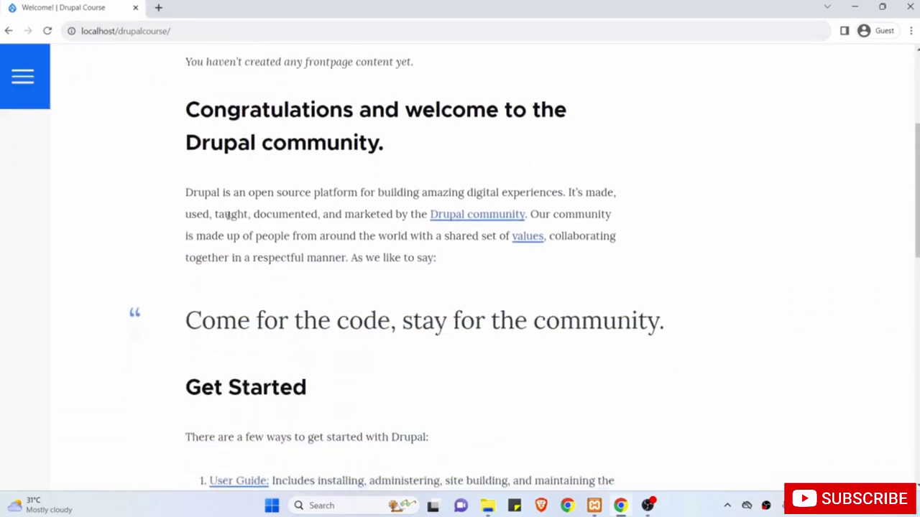
scroll(228, 215, up, 4)
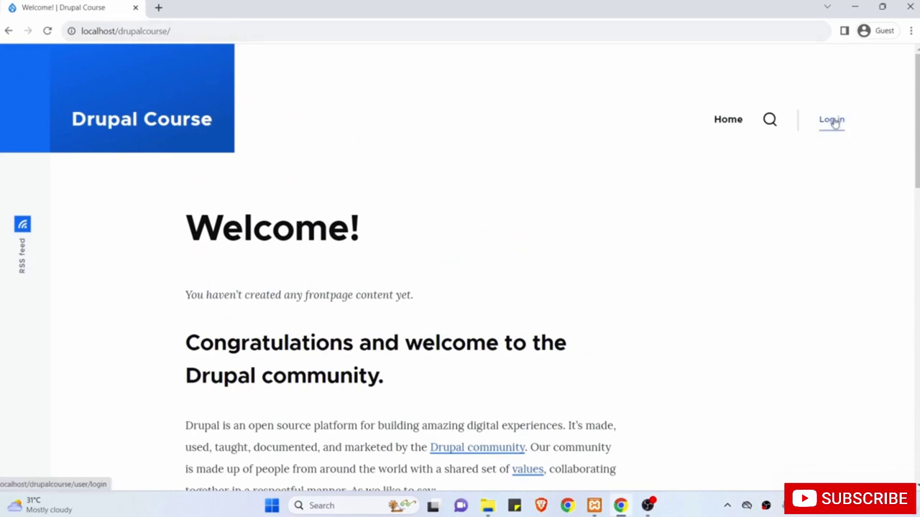
click(831, 121)
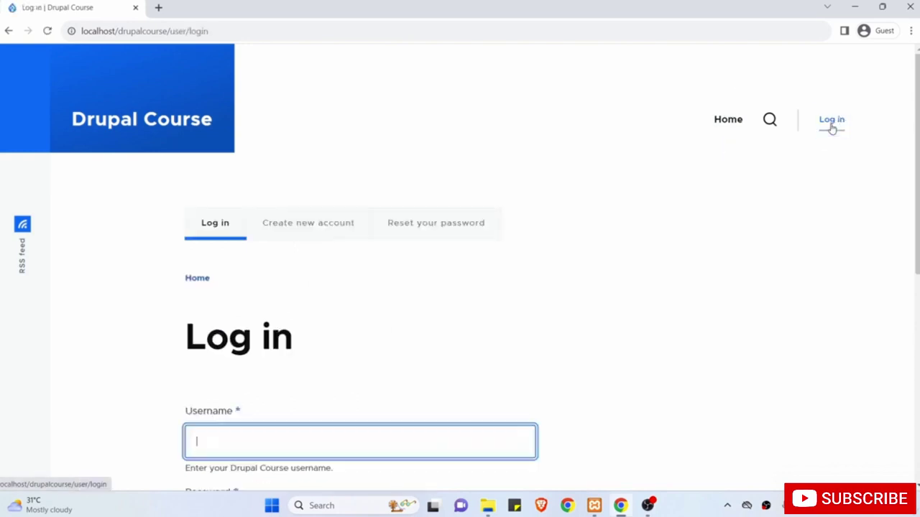
scroll(379, 282, down, 3)
text(s)
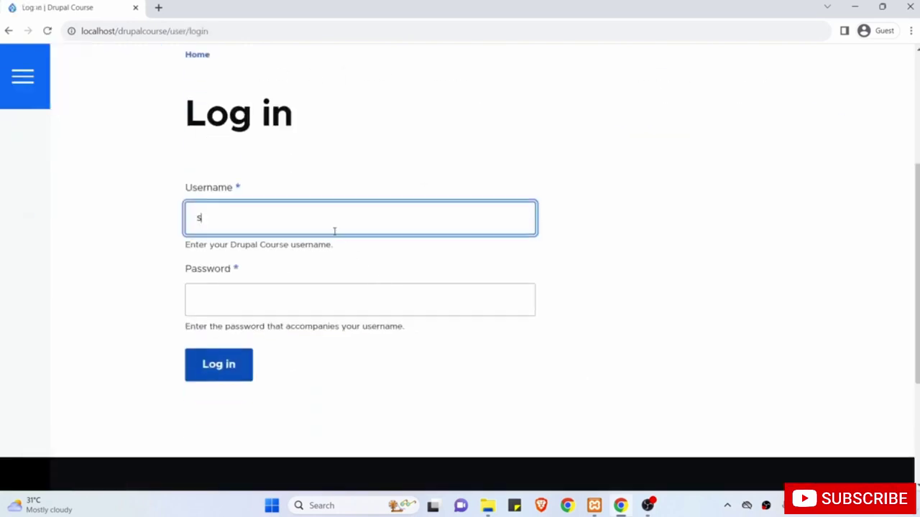
text(hubham)
key(Tab)
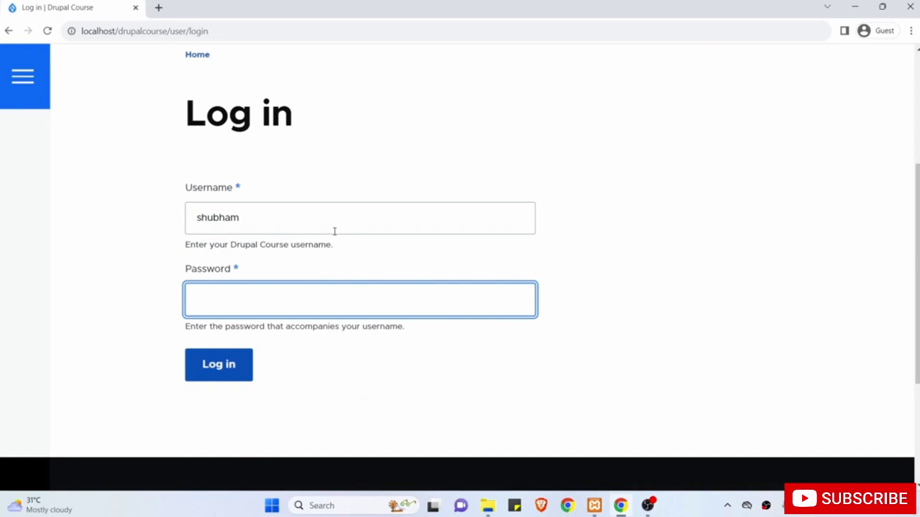
text(••••••••)
click(222, 372)
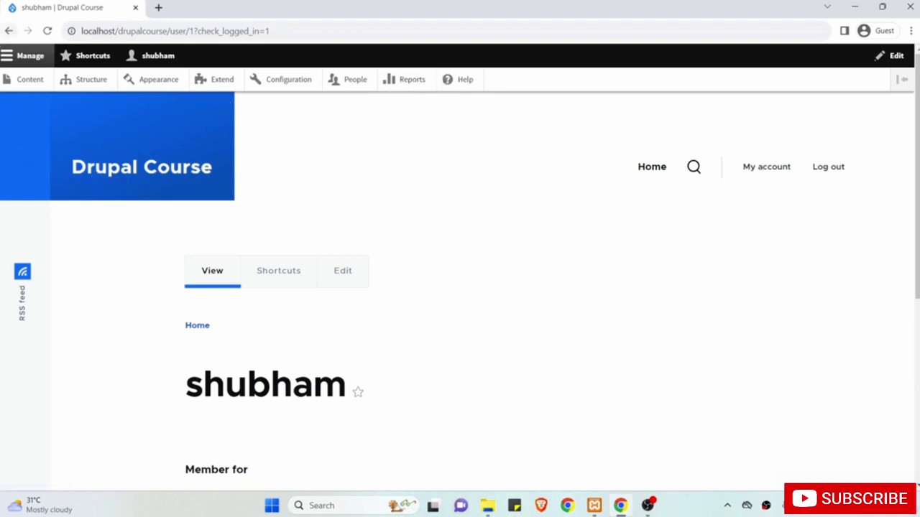
Collapse and reopen the Manage tray, then switch the toolbar to vertical and back to horizontal.
click(6, 60)
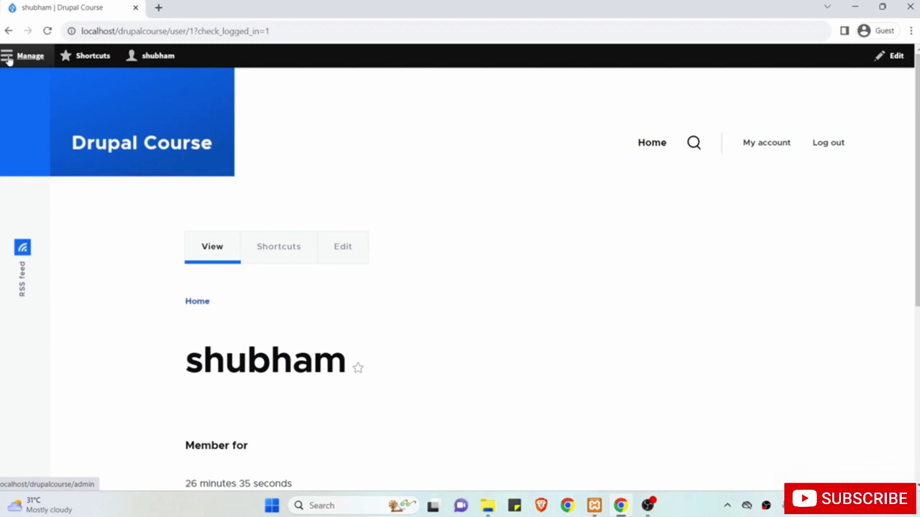
click(6, 58)
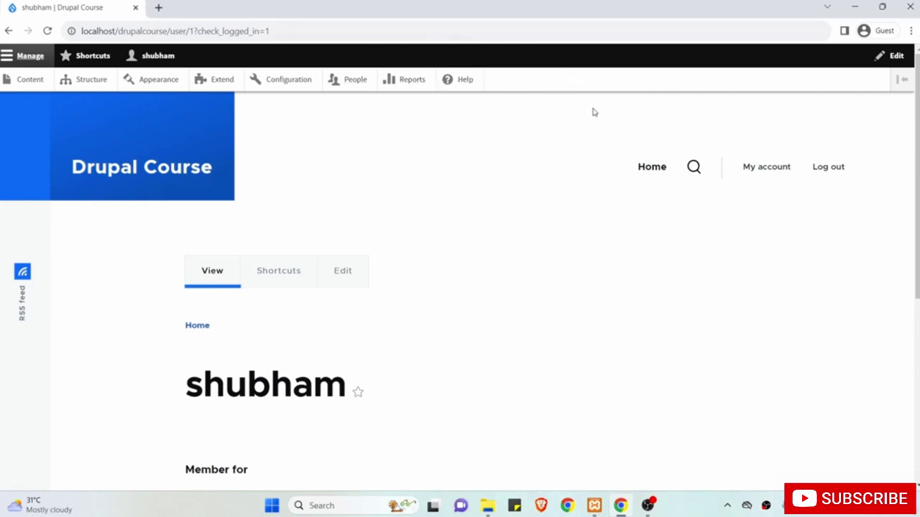
click(903, 82)
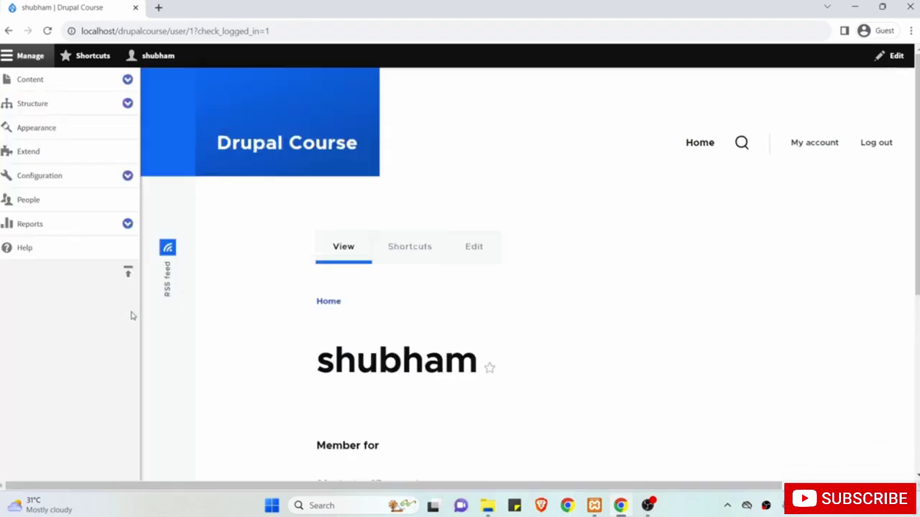
click(127, 275)
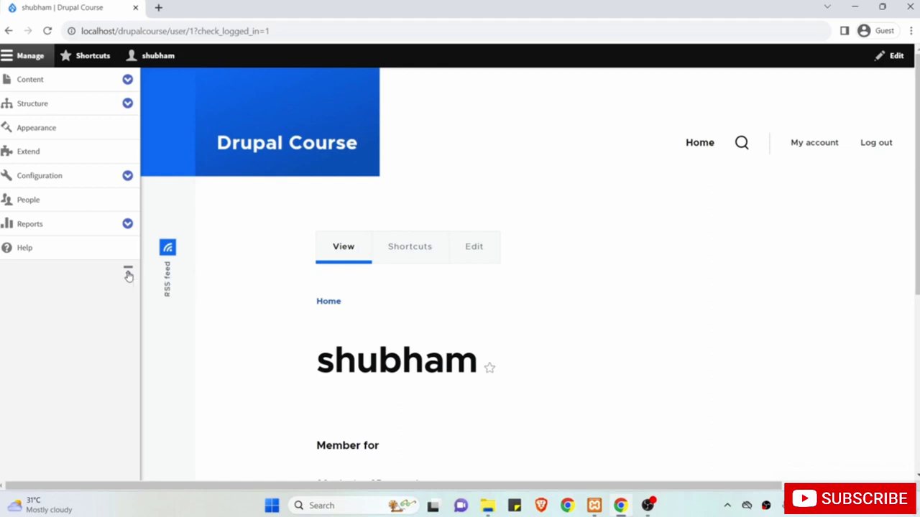
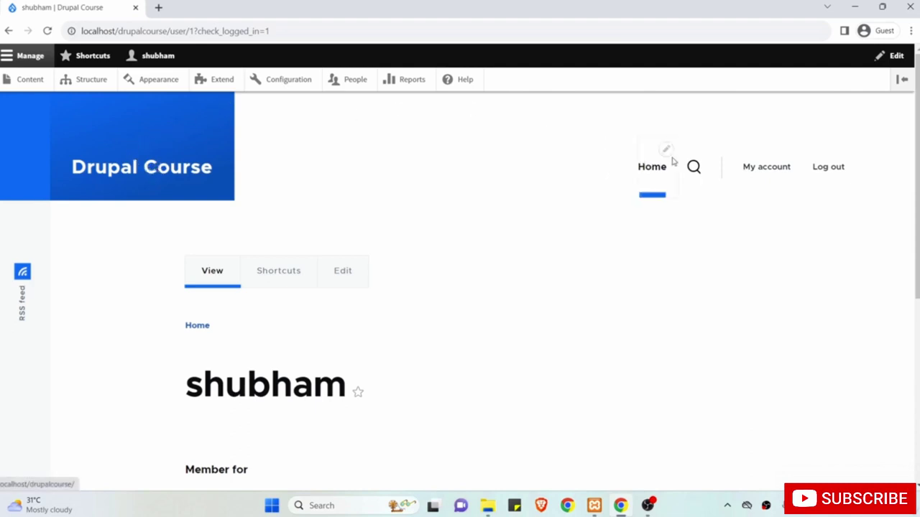
Scroll through the admin's user/1 profile page, showing 'Member for 26 minutes', then back to the top.
scroll(530, 264, down, 2)
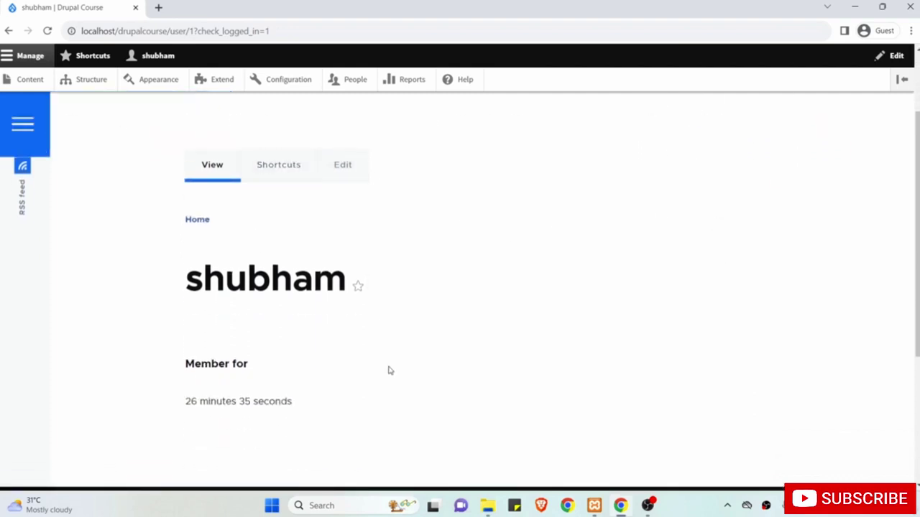
scroll(388, 369, down, 3)
scroll(388, 370, down, 1)
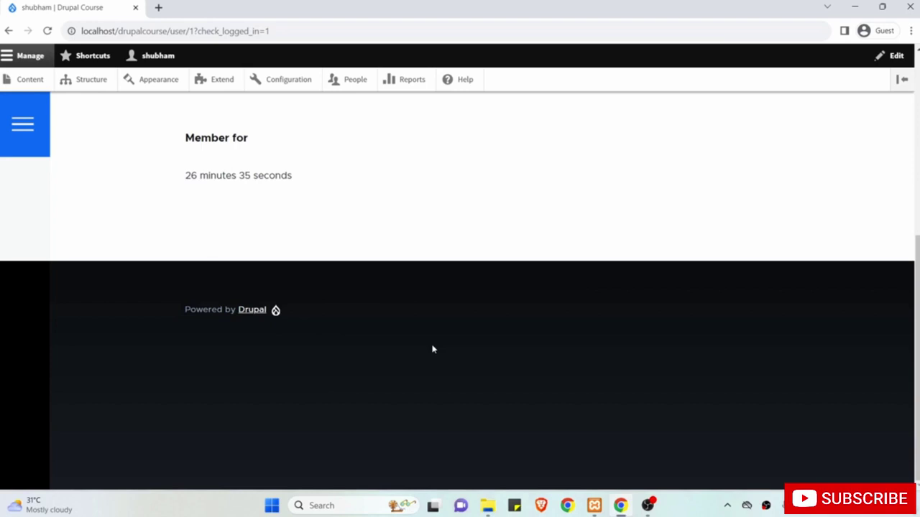
scroll(433, 349, up, 1)
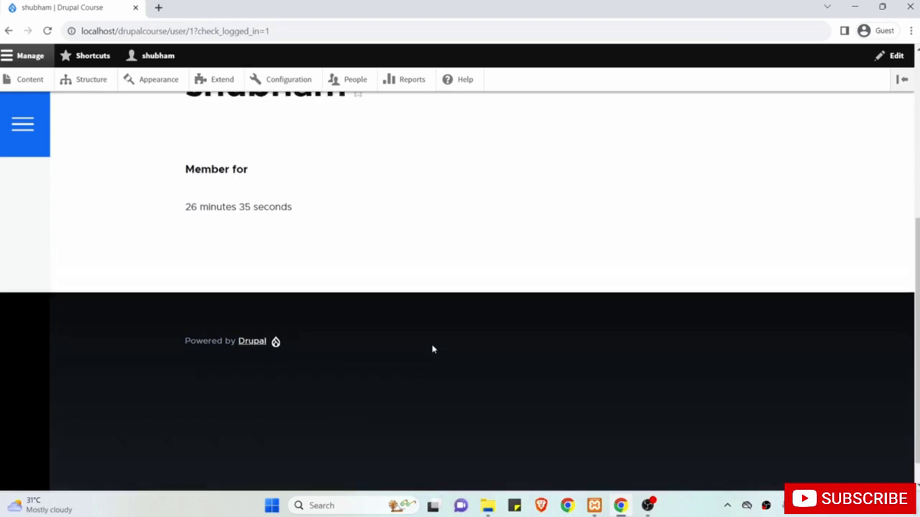
scroll(433, 350, down, 1)
scroll(433, 349, up, 1)
scroll(433, 350, up, 4)
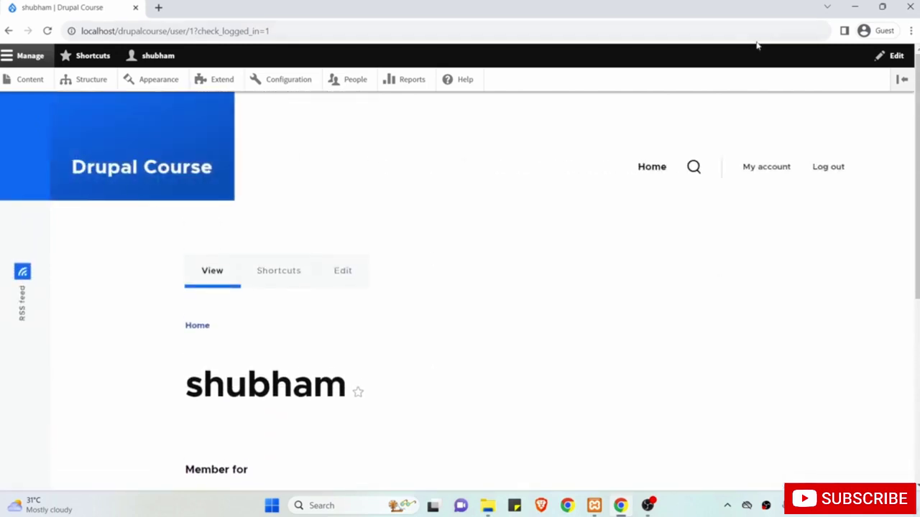
mouse_move(844, 141)
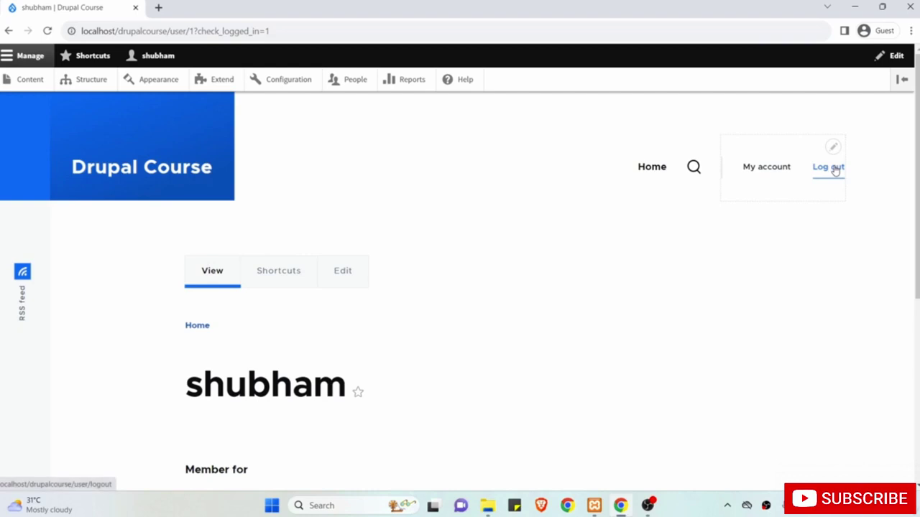
Log out of the administrator account and return to the Welcome! front page.
click(829, 167)
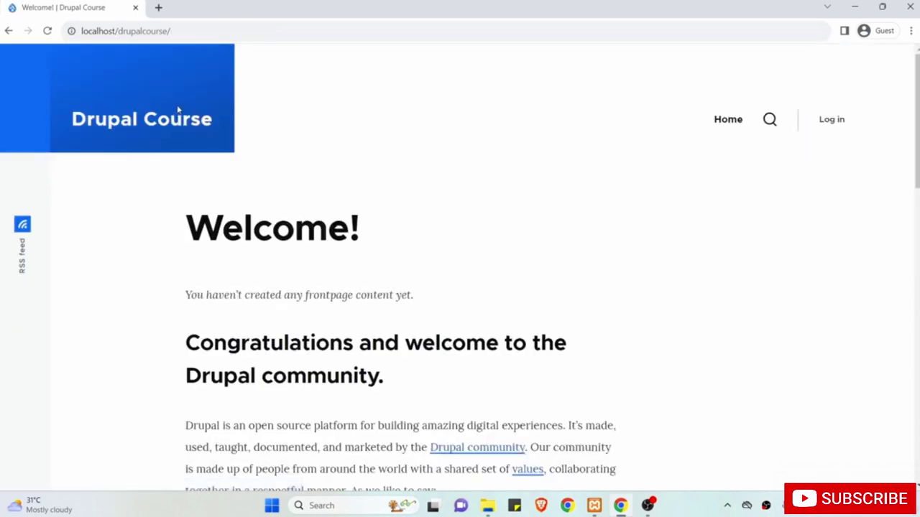
click(176, 122)
Append user/login to the site address to load localhost/drupalcourse/user/login, and look over the login form.
drag(186, 31, 67, 27)
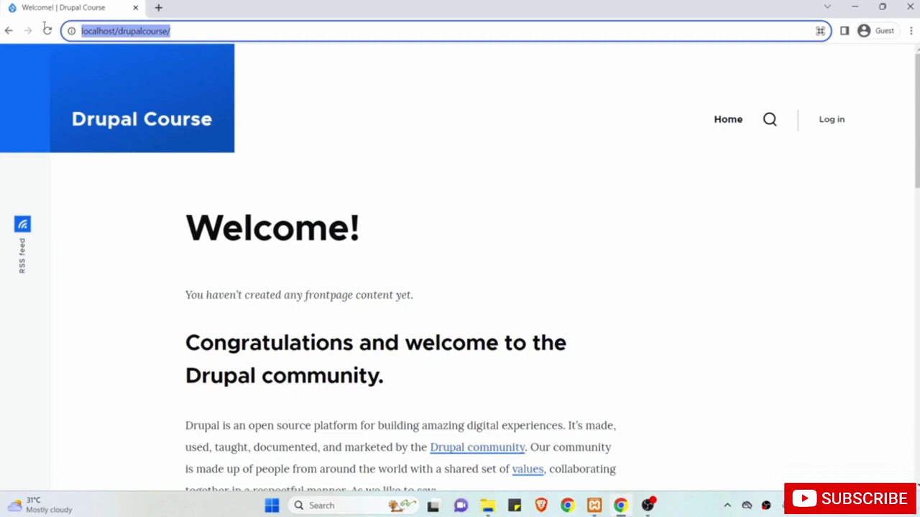
click(192, 31)
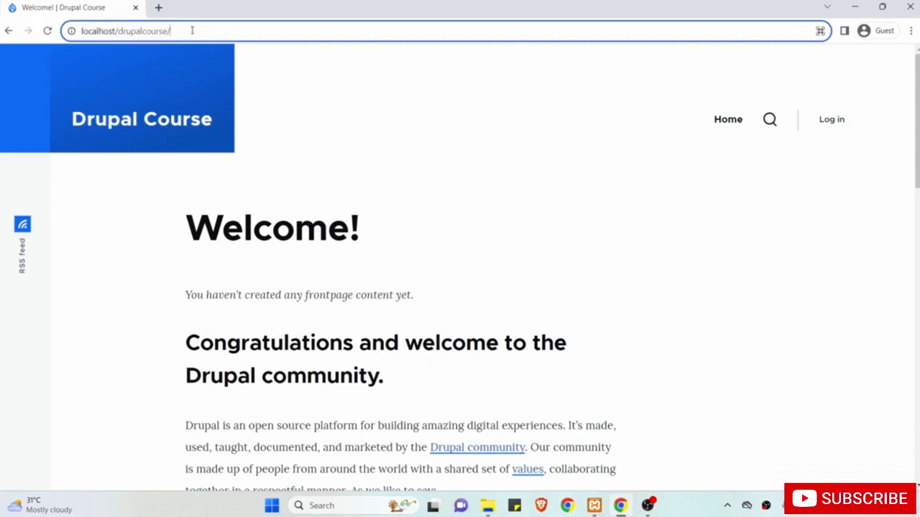
text(user)
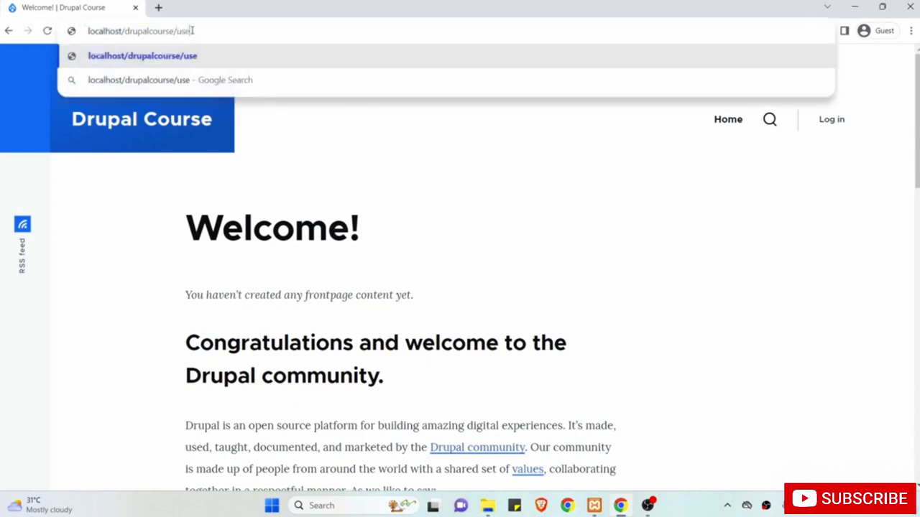
text(/login)
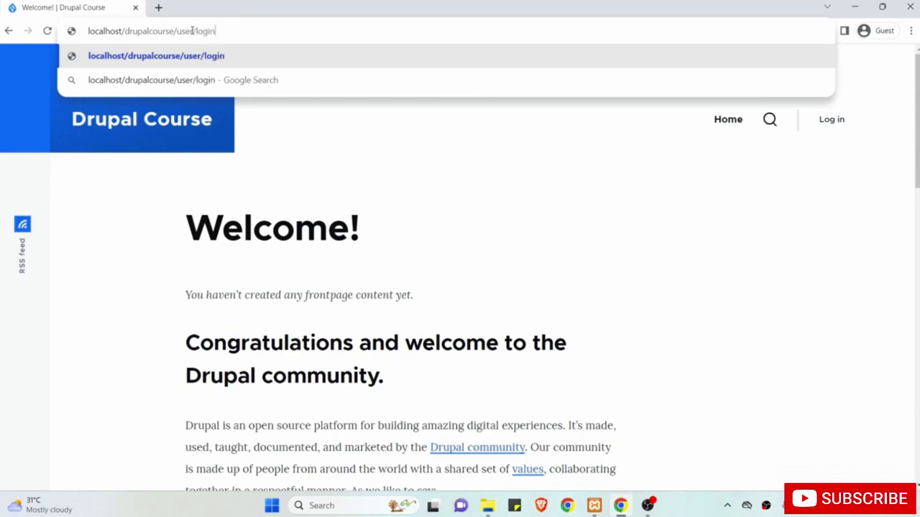
drag(230, 30, 177, 31)
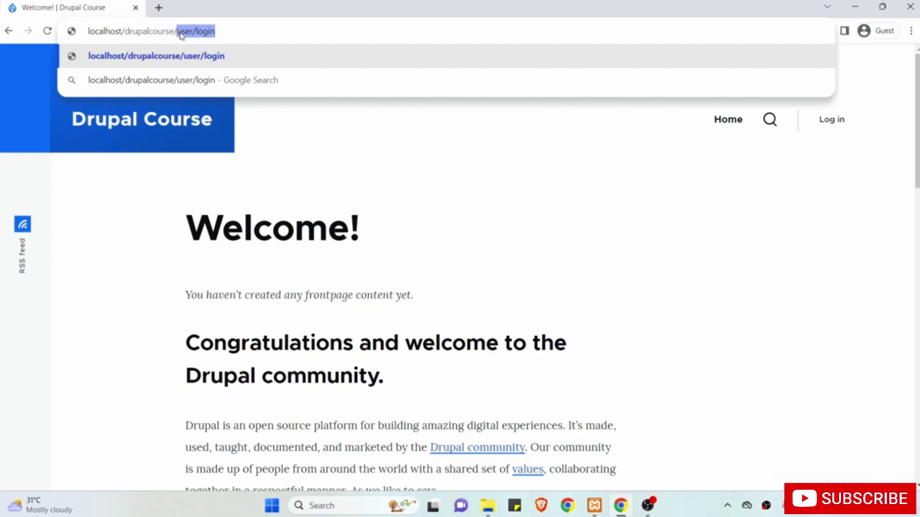
click(234, 30)
key(Return)
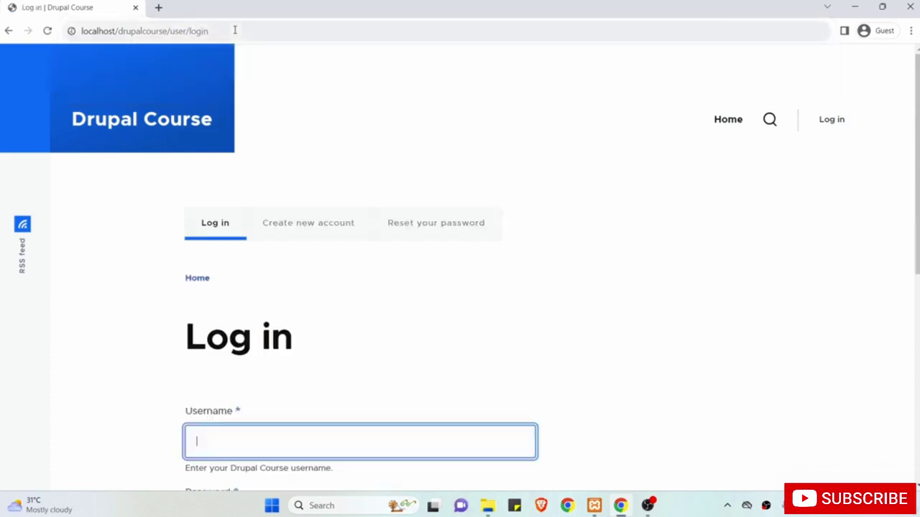
scroll(323, 224, down, 3)
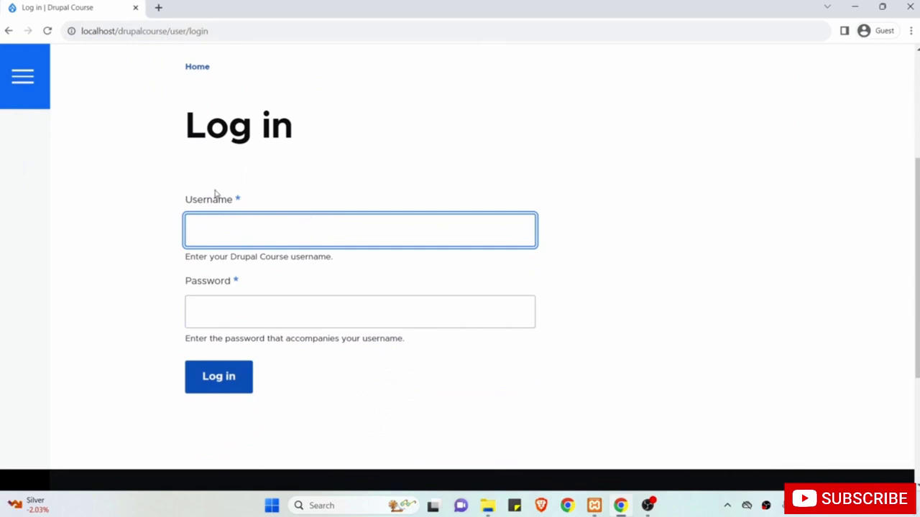
scroll(215, 194, up, 3)
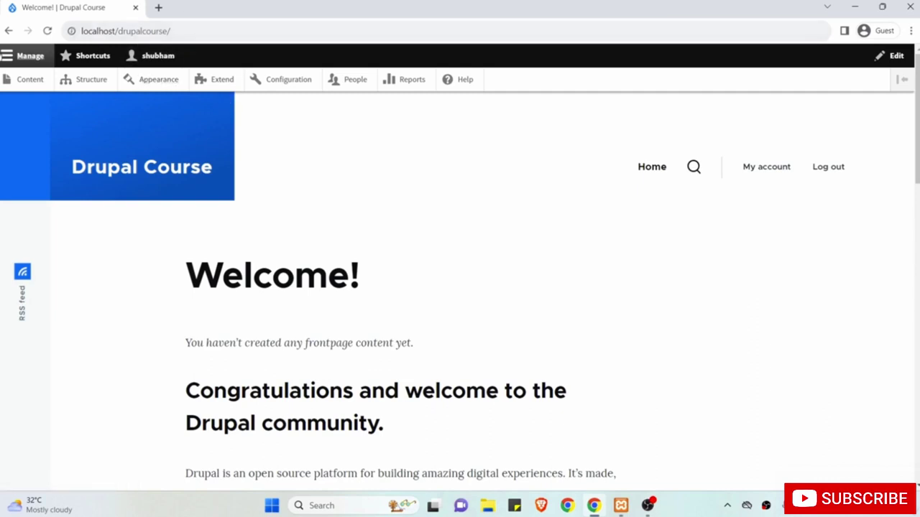
Toggle the Manage and Shortcuts trays, then go to Content in the Manage tray.
click(5, 60)
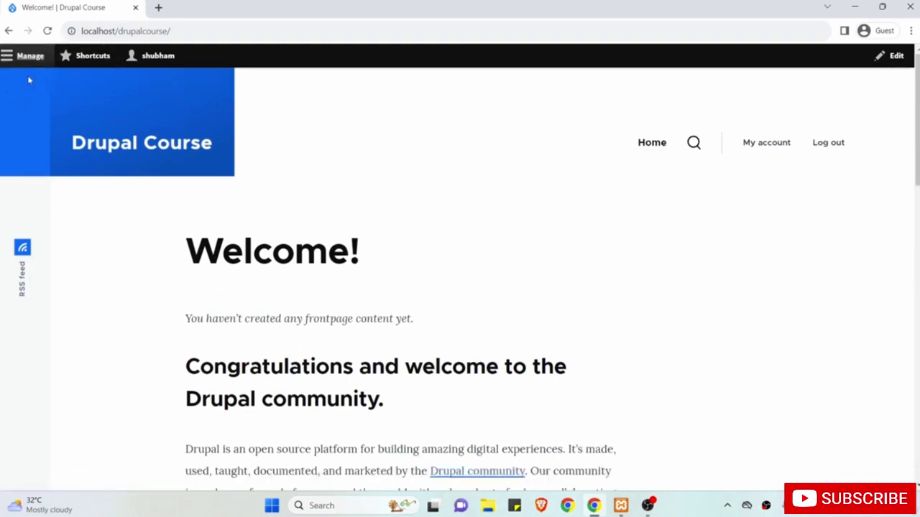
click(7, 61)
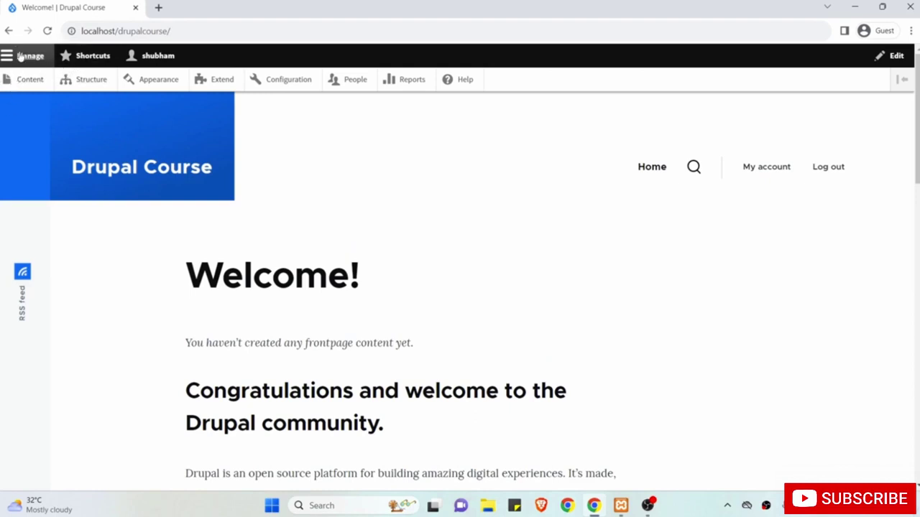
click(93, 57)
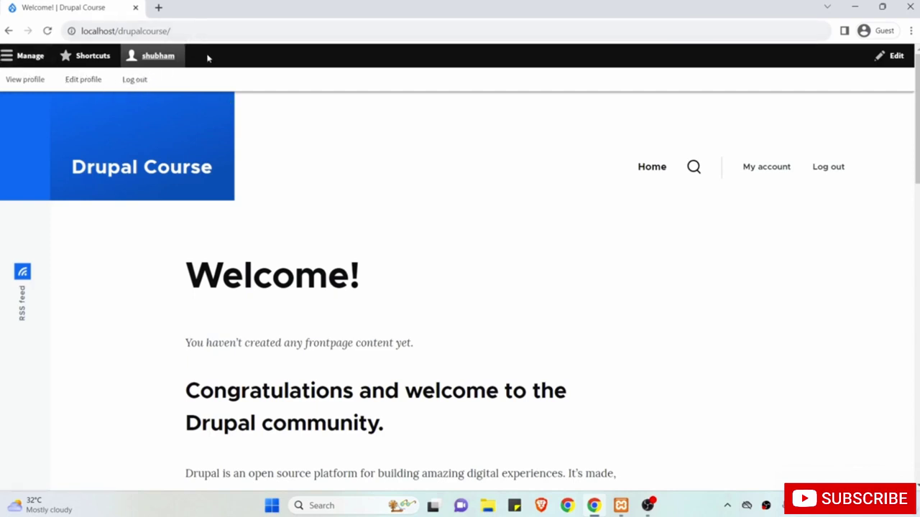
click(5, 61)
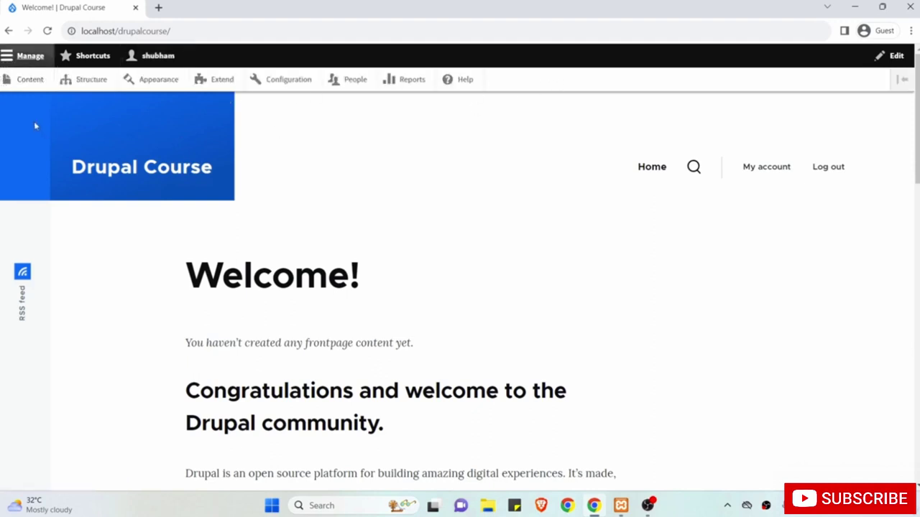
click(25, 83)
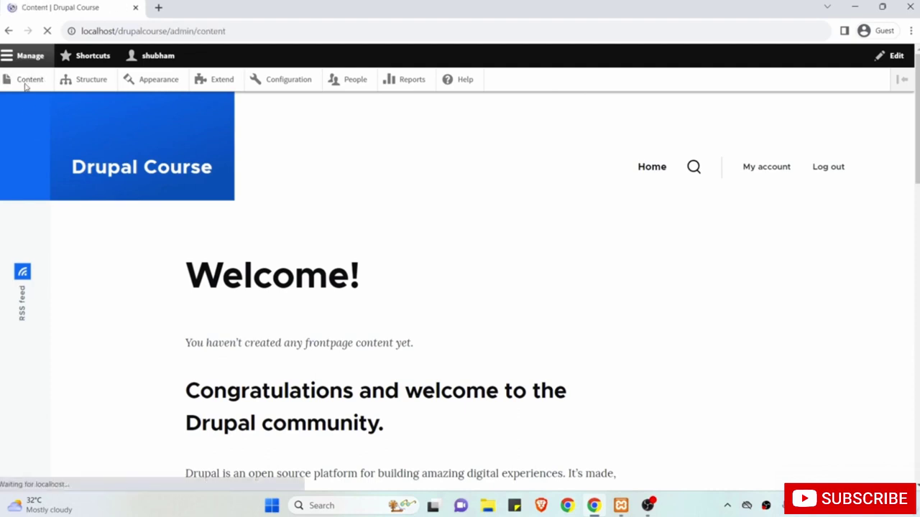
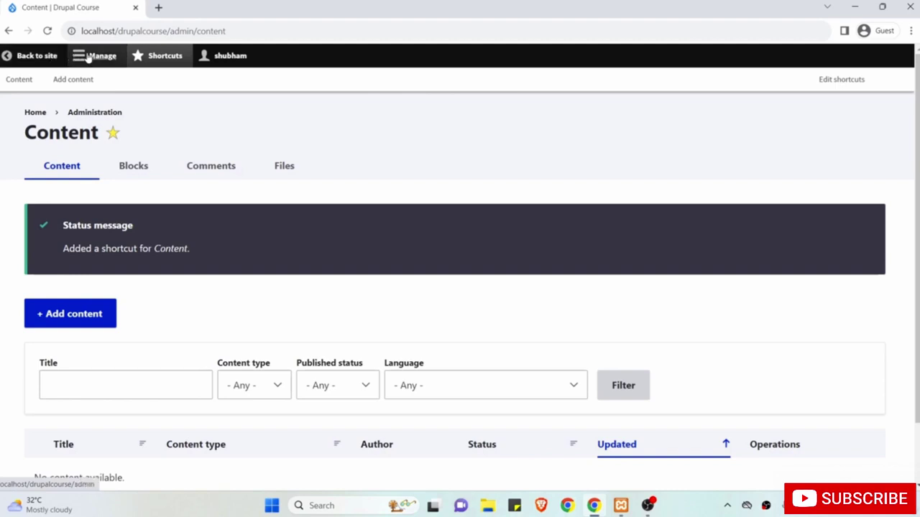
Bring up the Manage administration tray from the toolbar.
click(88, 57)
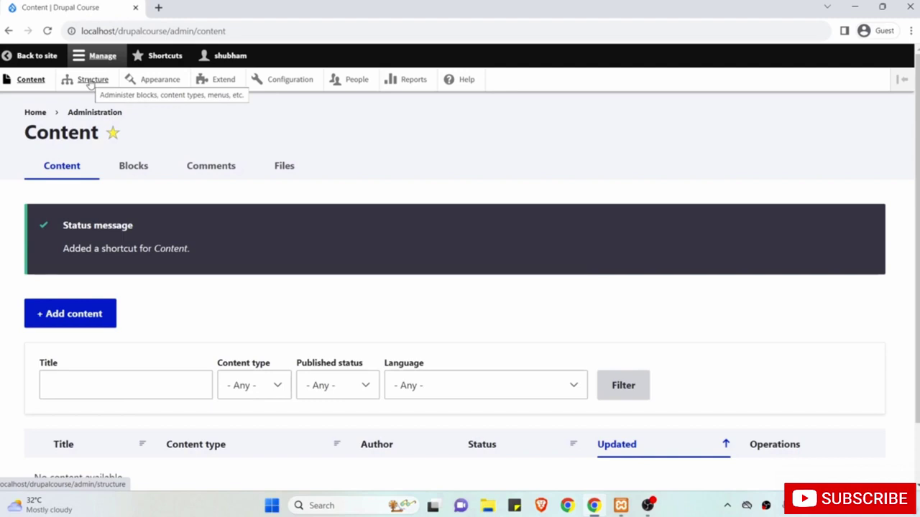
Look over the Structure overview and add it as a shortcut.
click(89, 82)
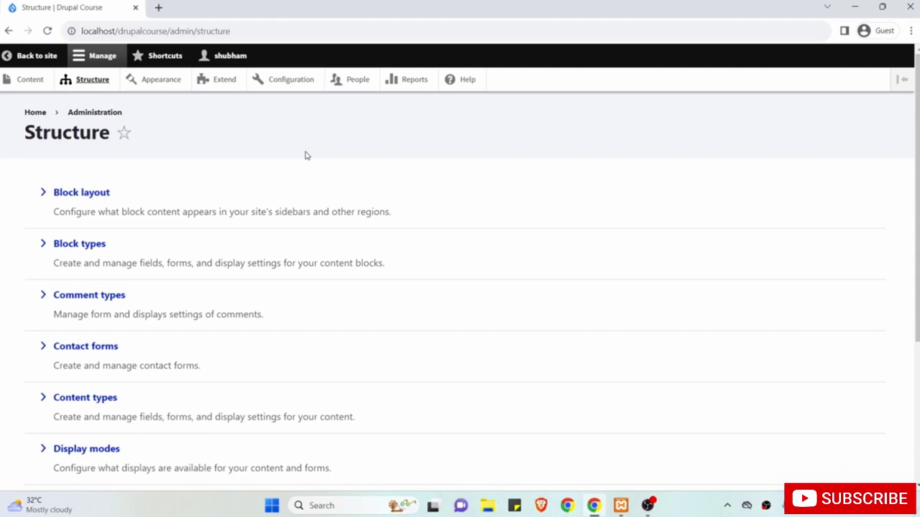
scroll(305, 155, down, 1)
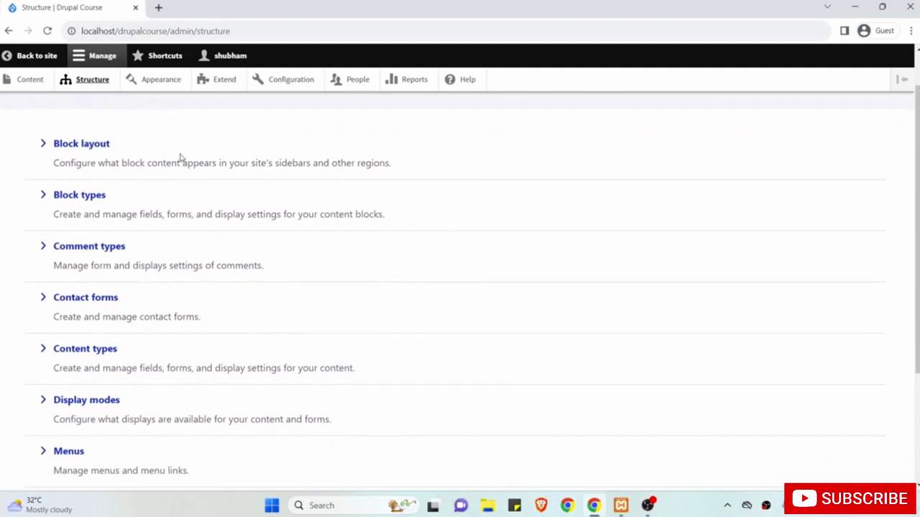
scroll(164, 214, down, 1)
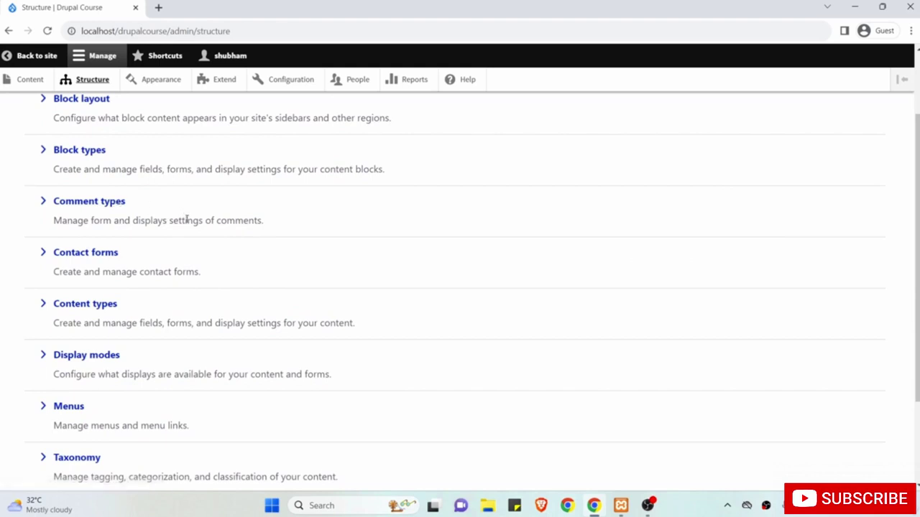
scroll(183, 308, down, 2)
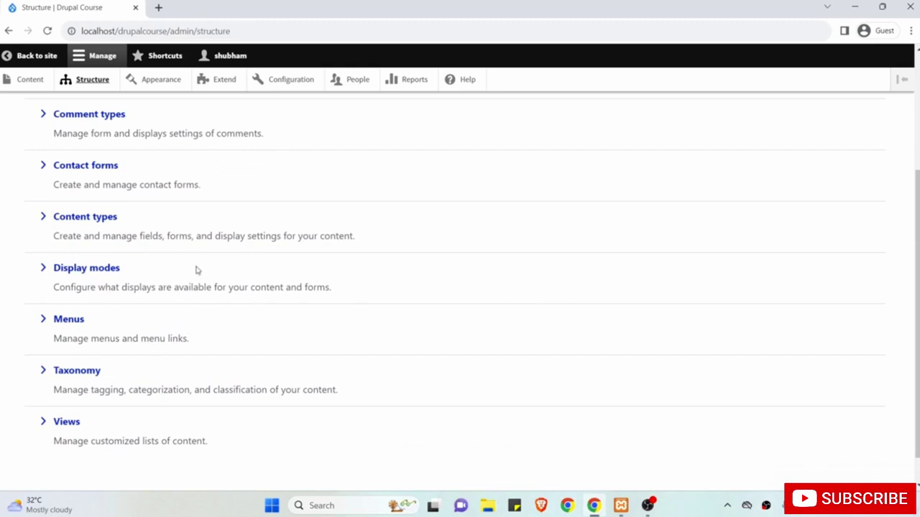
scroll(253, 191, up, 3)
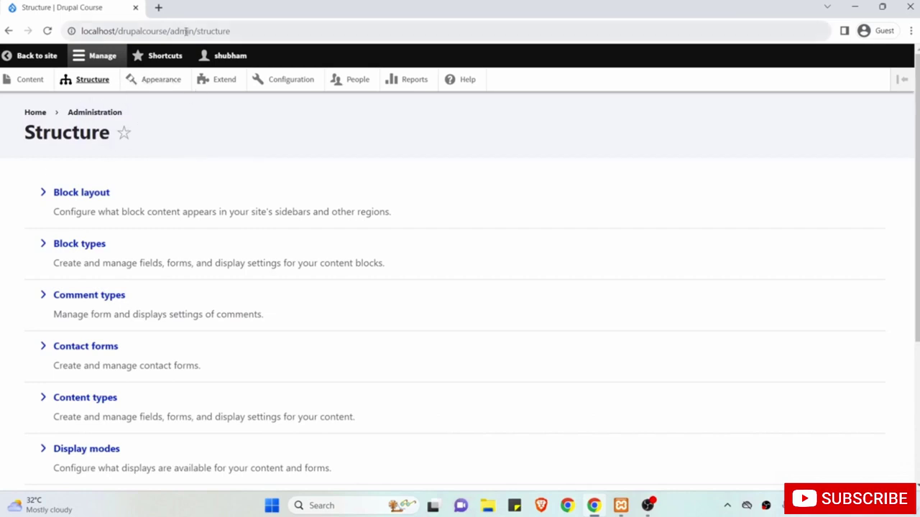
click(124, 134)
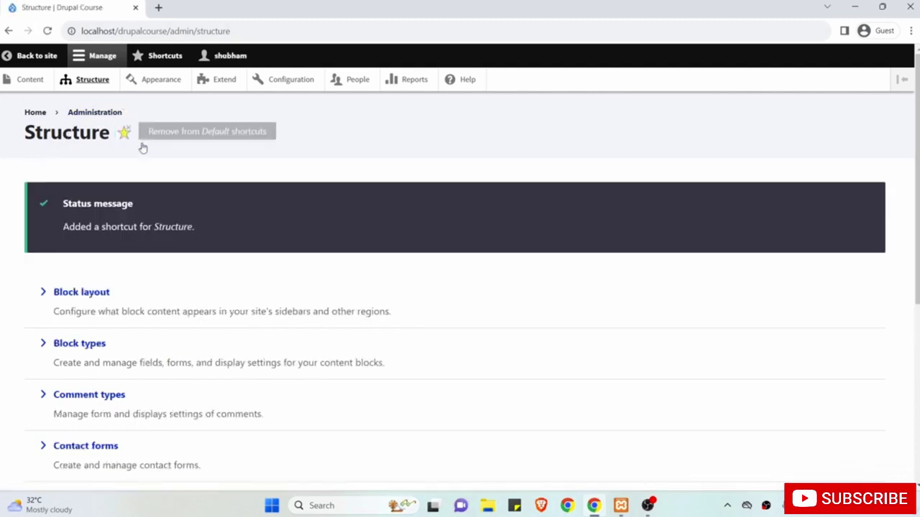
Confirm Structure in the Shortcuts list, then remove that shortcut again.
click(162, 61)
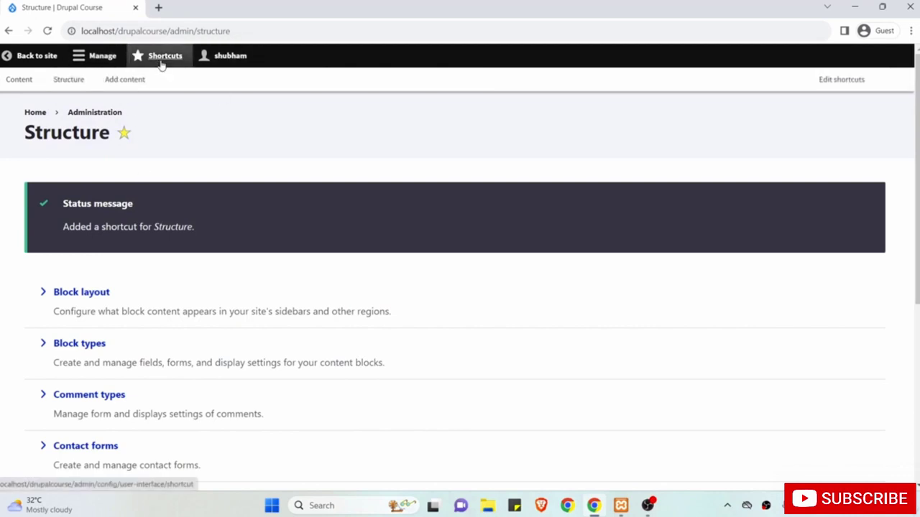
click(93, 63)
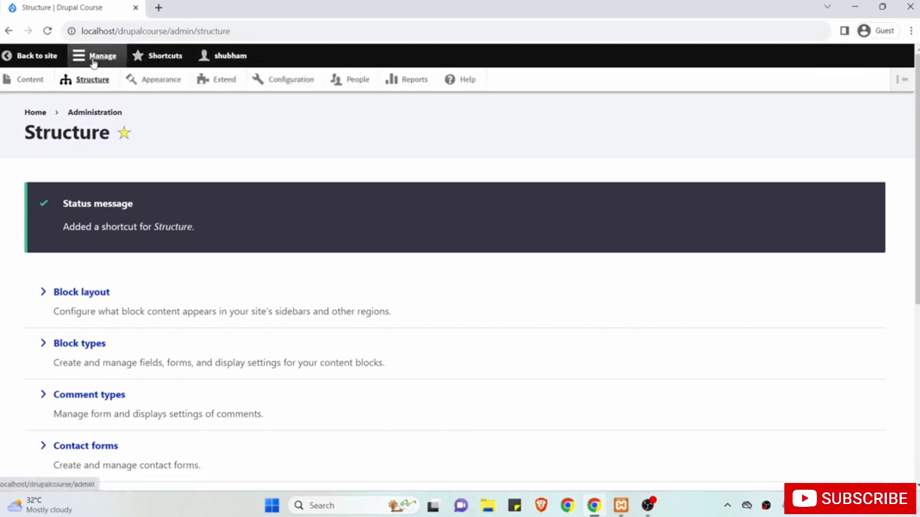
click(123, 133)
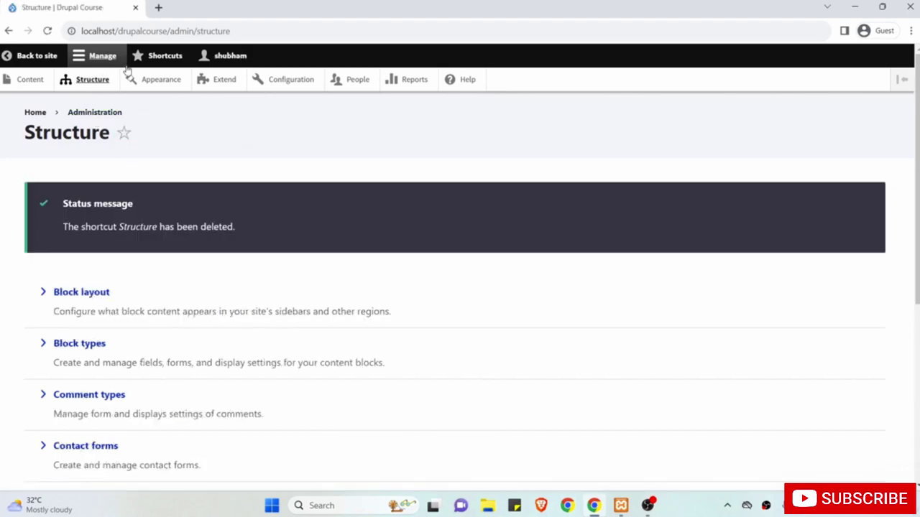
Browse the installed Olivero and Claro themes on Appearance, then go to Extend.
click(163, 79)
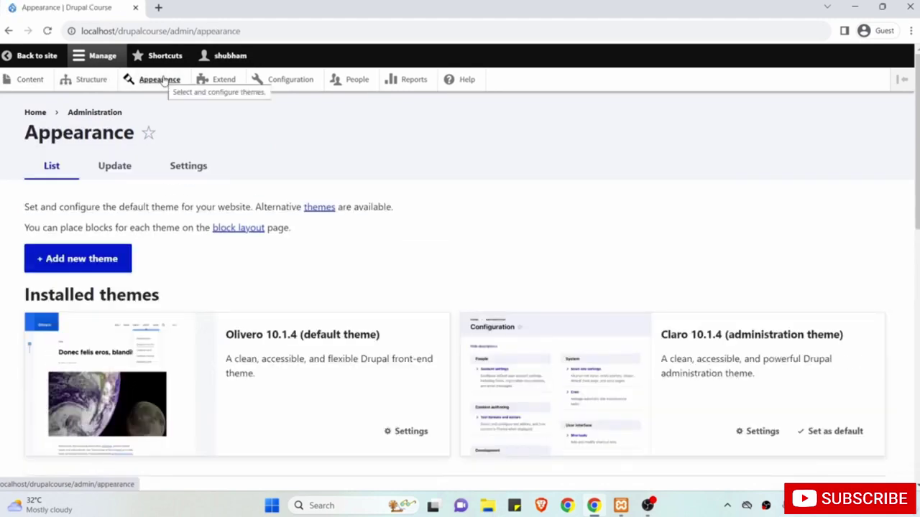
scroll(219, 161, down, 2)
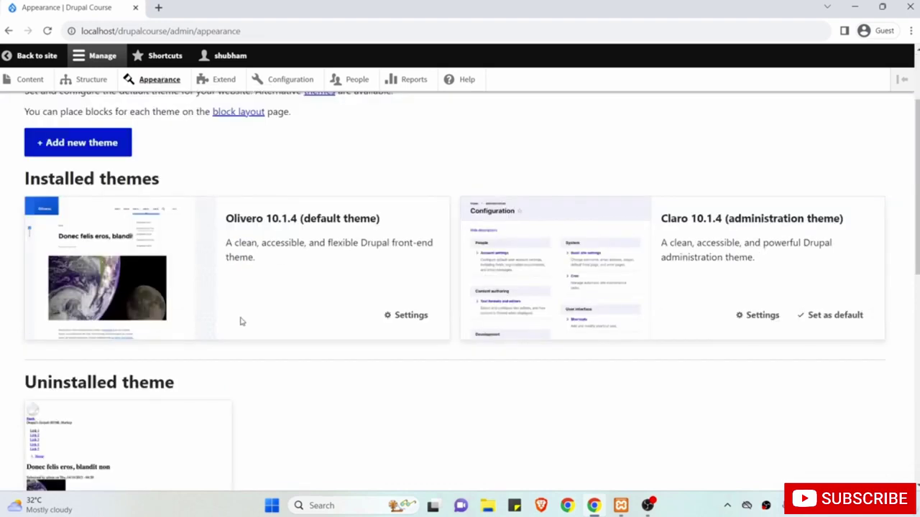
scroll(253, 351, down, 1)
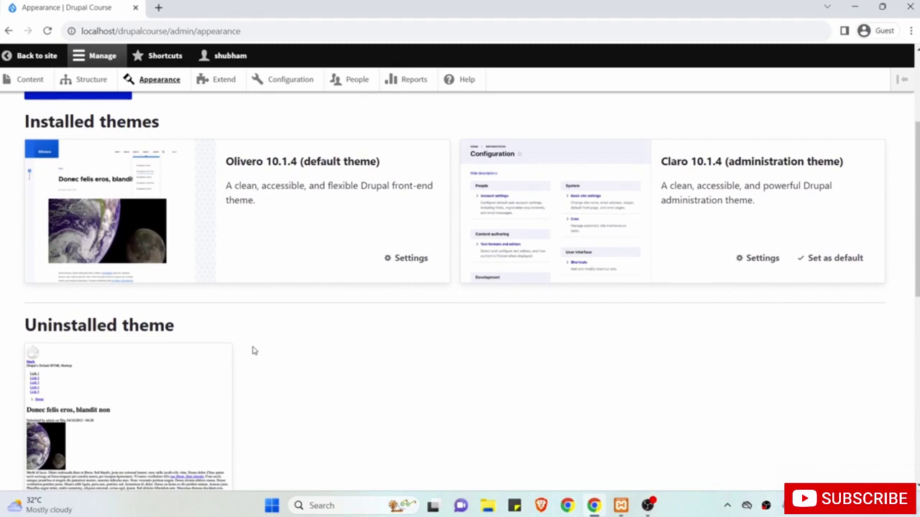
scroll(253, 350, up, 3)
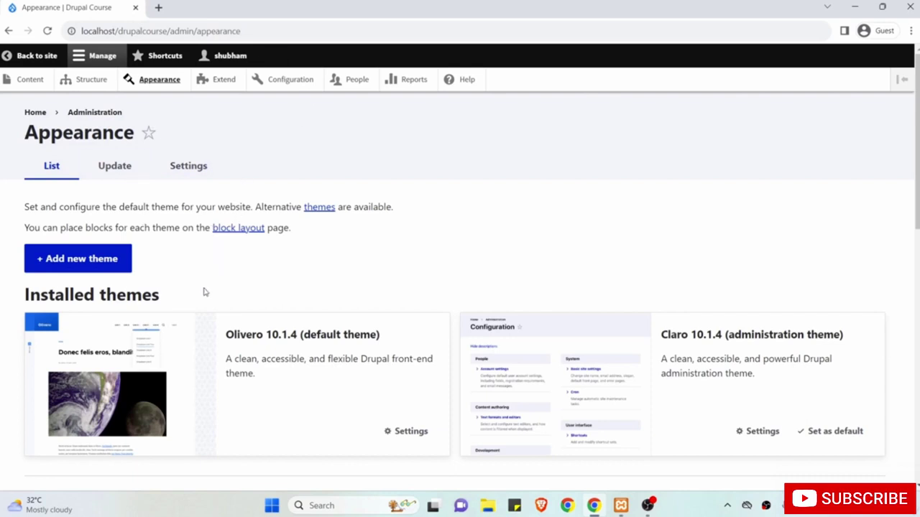
scroll(200, 323, down, 2)
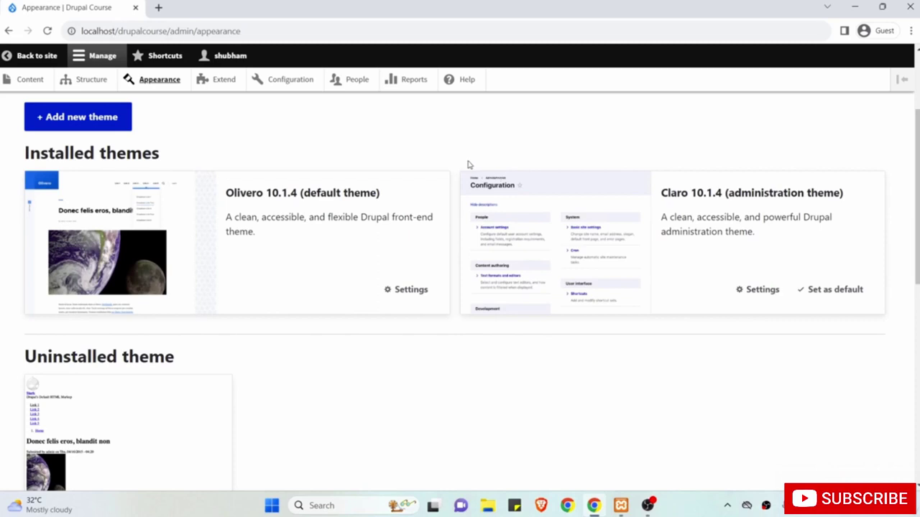
scroll(451, 160, up, 2)
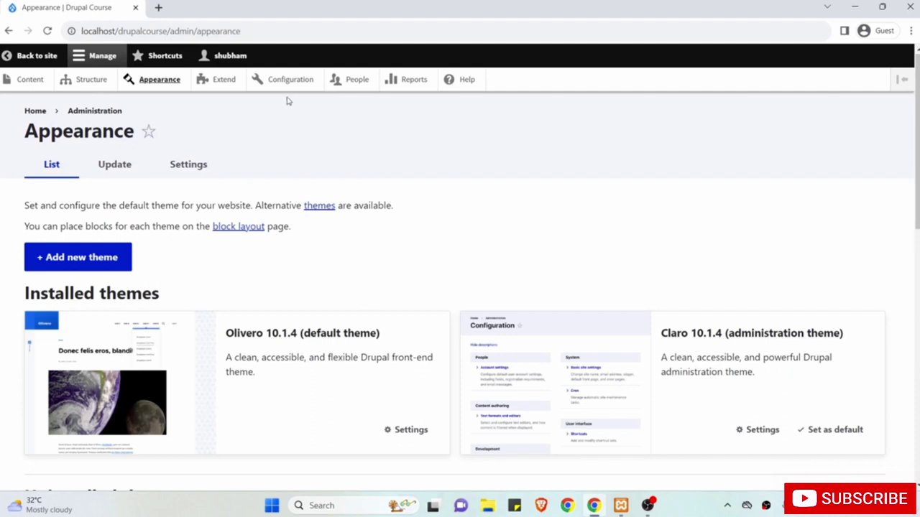
click(227, 85)
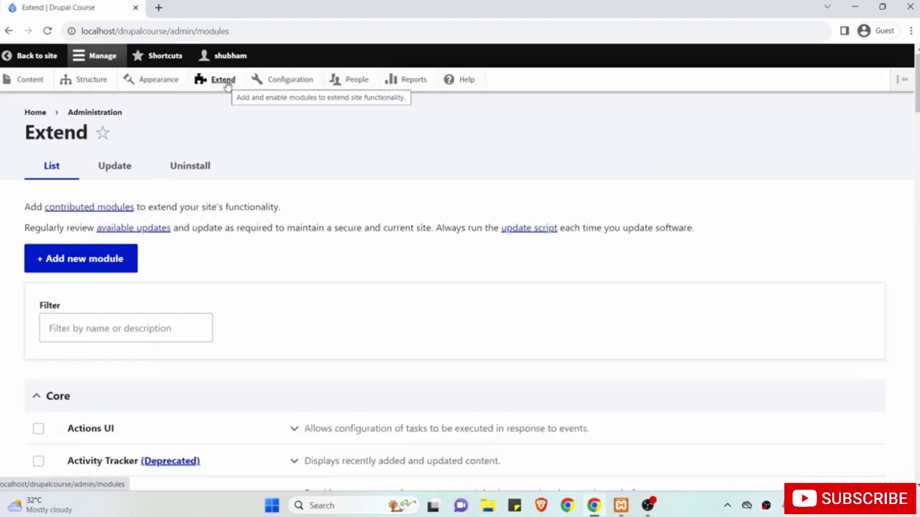
Scroll through the core and experimental modules on Extend, then go to Configuration.
scroll(172, 286, down, 1)
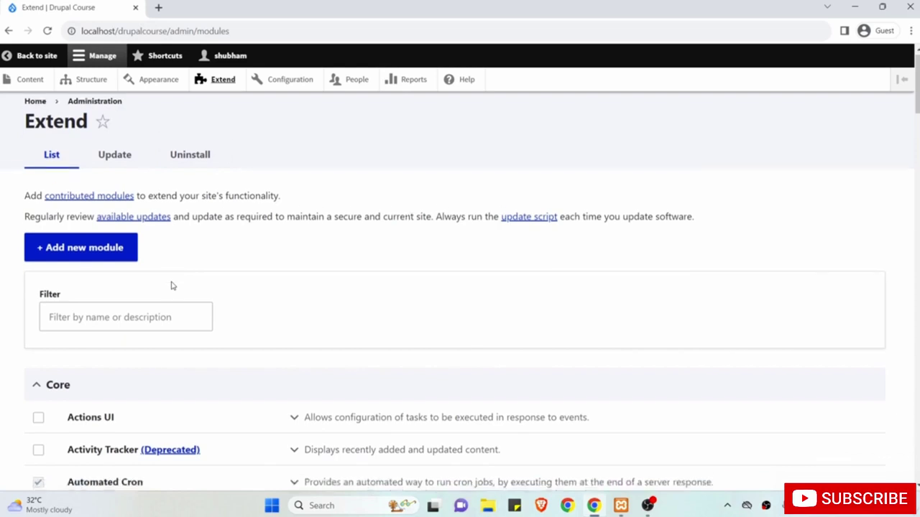
scroll(172, 286, down, 1)
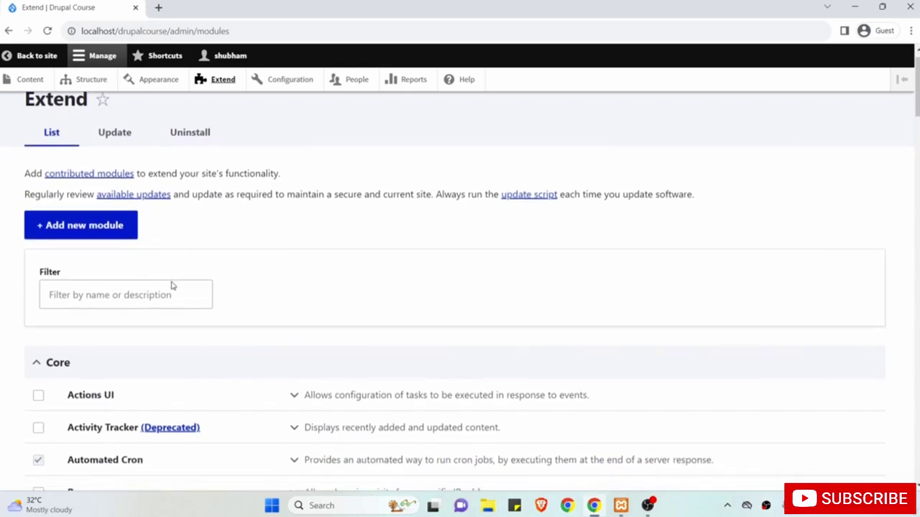
scroll(172, 285, down, 1)
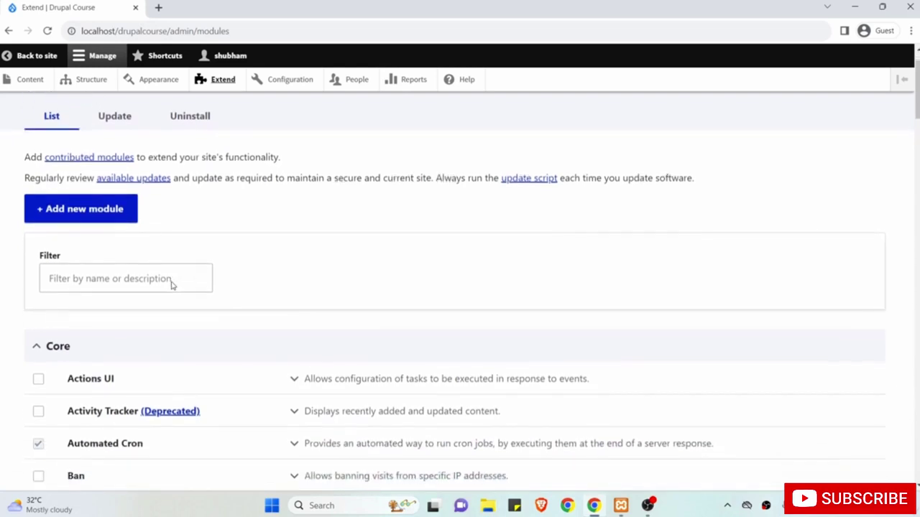
scroll(173, 241, up, 1)
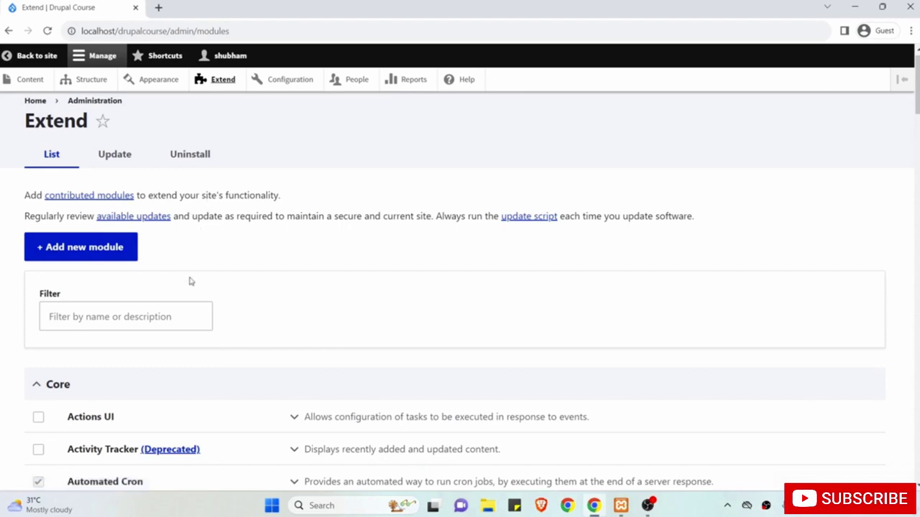
scroll(190, 281, up, 1)
scroll(190, 281, down, 1)
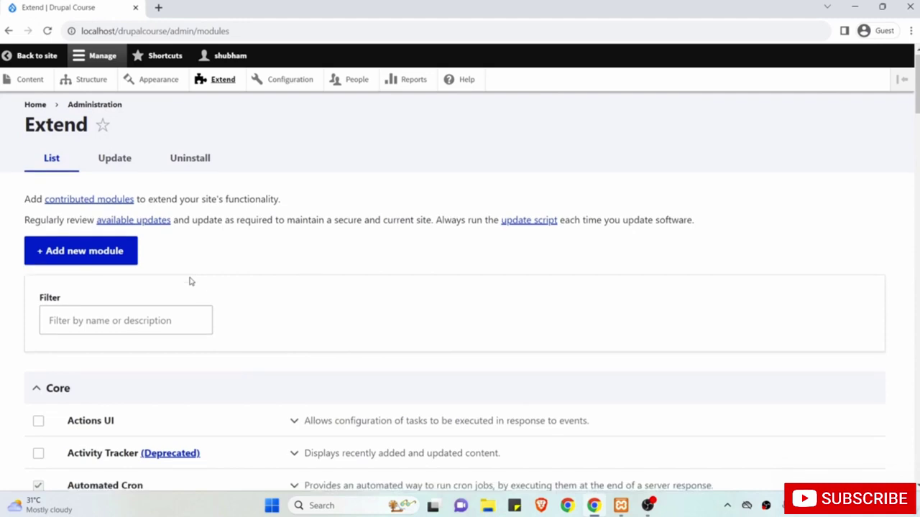
scroll(190, 281, down, 10)
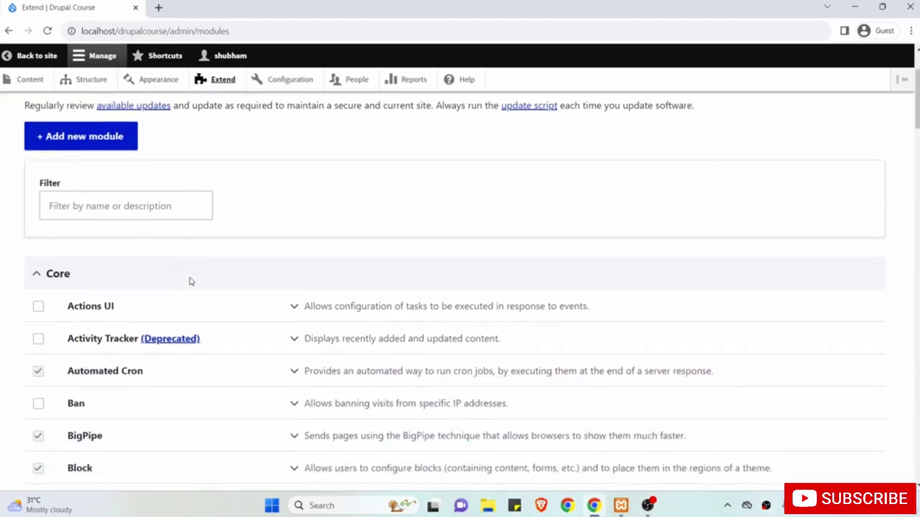
scroll(190, 281, down, 20)
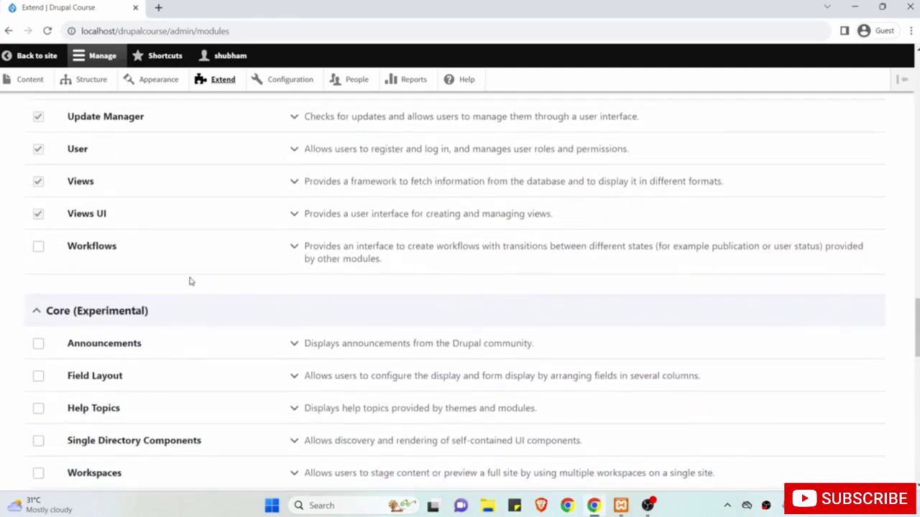
scroll(191, 281, up, 20)
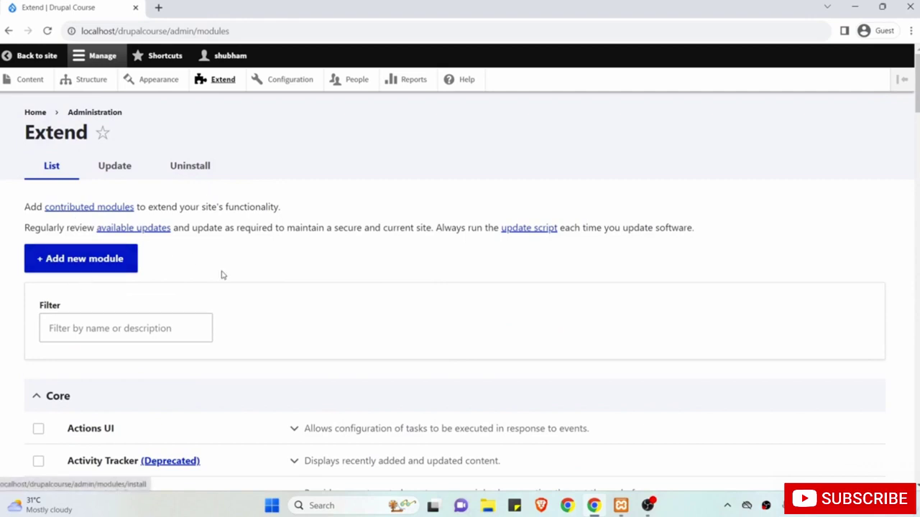
click(296, 82)
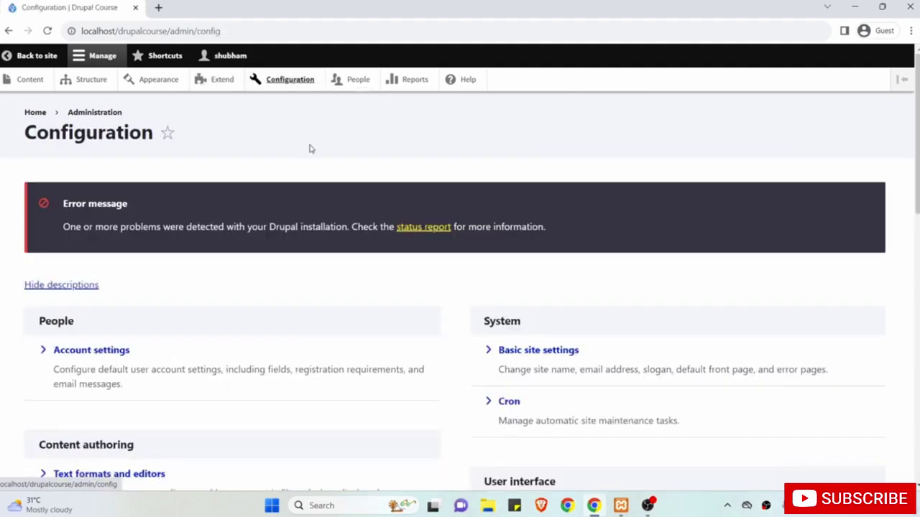
Scroll through the Configuration groups, down to Development, Media, Search and metadata, Region and language.
scroll(220, 254, down, 3)
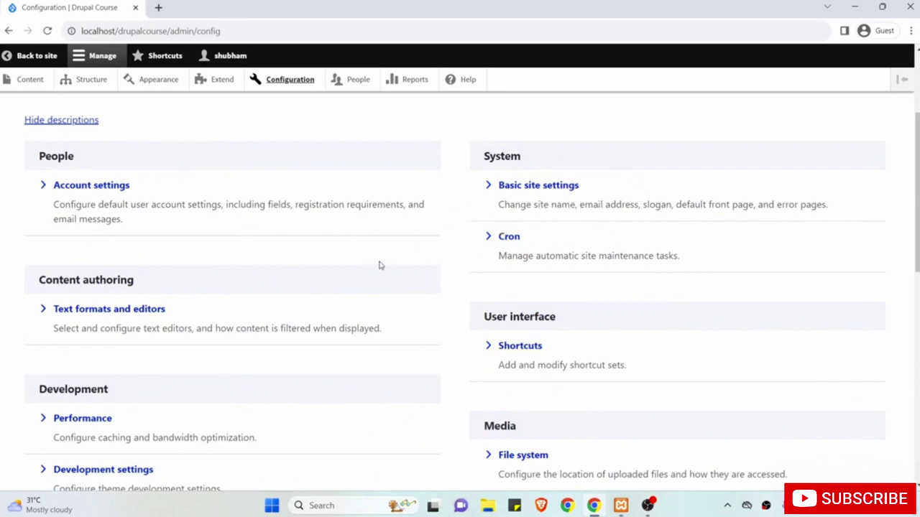
scroll(378, 263, down, 1)
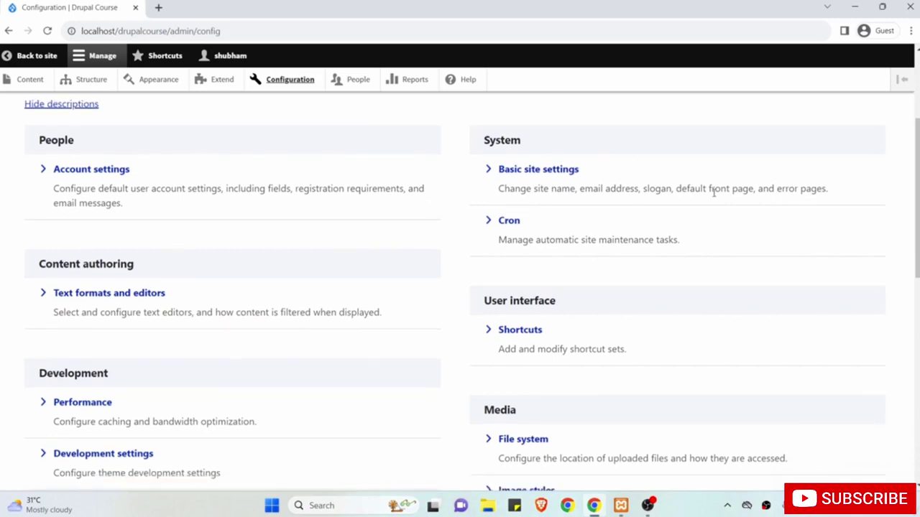
scroll(215, 226, down, 3)
scroll(216, 225, up, 1)
scroll(216, 226, down, 1)
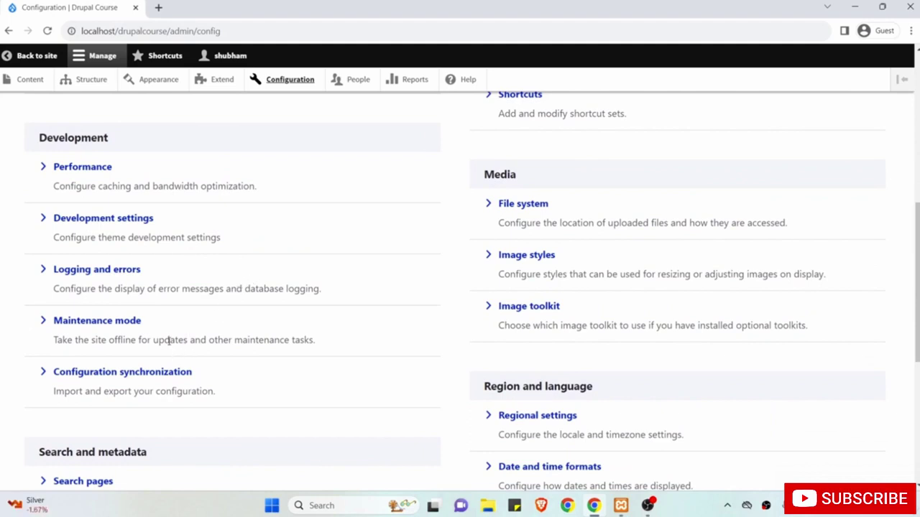
scroll(185, 332, down, 1)
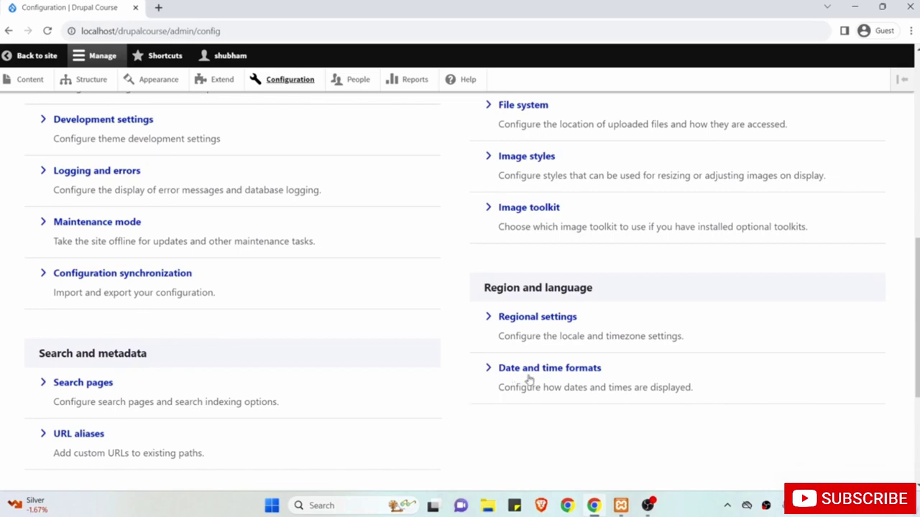
scroll(446, 356, up, 5)
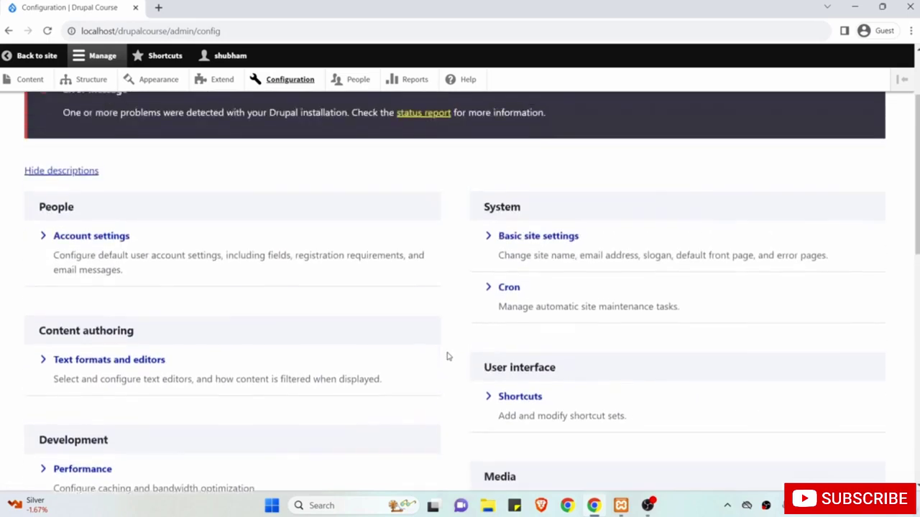
scroll(447, 356, up, 2)
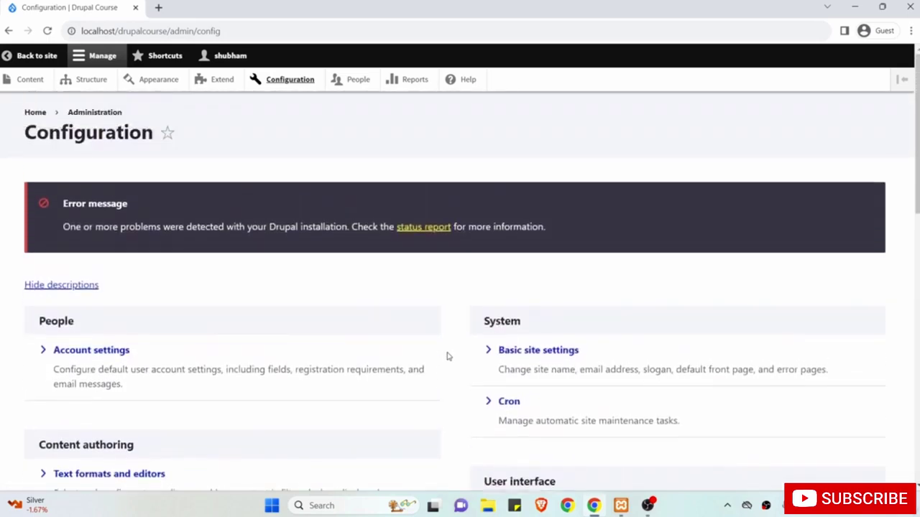
Review the People list with its single administrator account, then go to Reports.
click(352, 83)
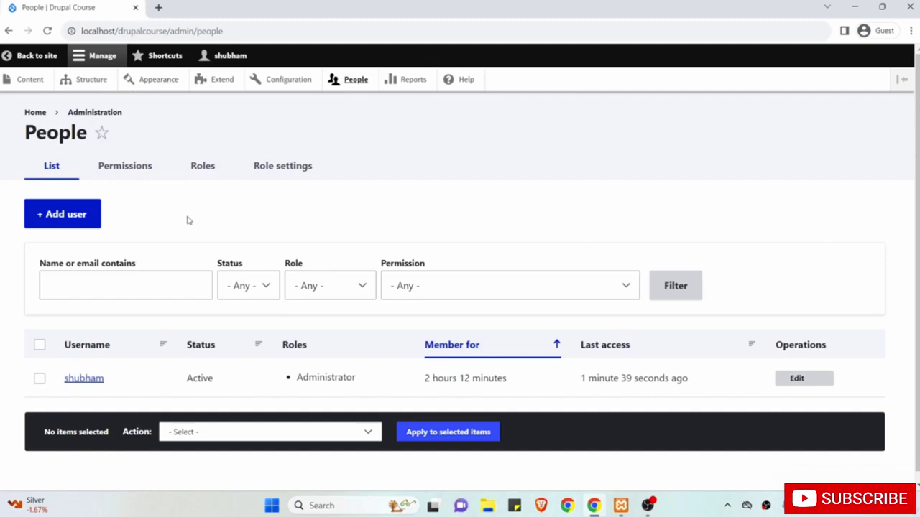
scroll(186, 221, down, 1)
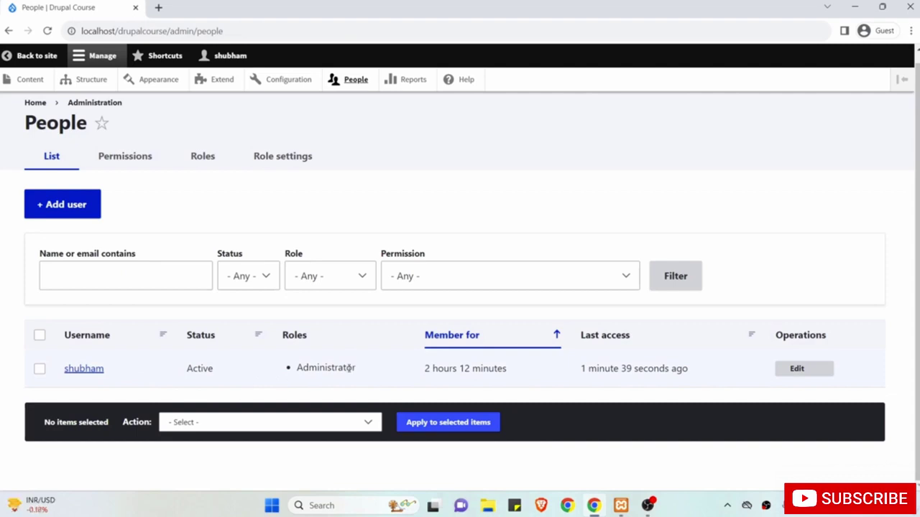
scroll(391, 333, up, 1)
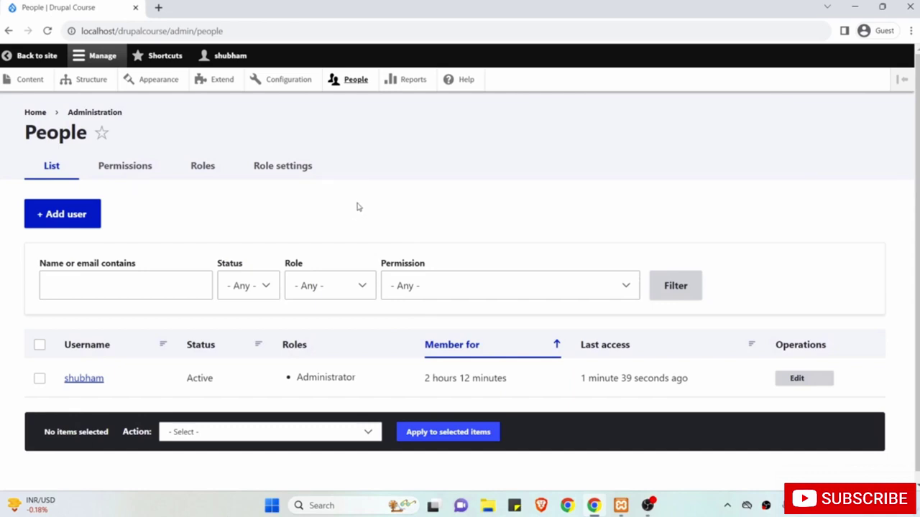
click(407, 86)
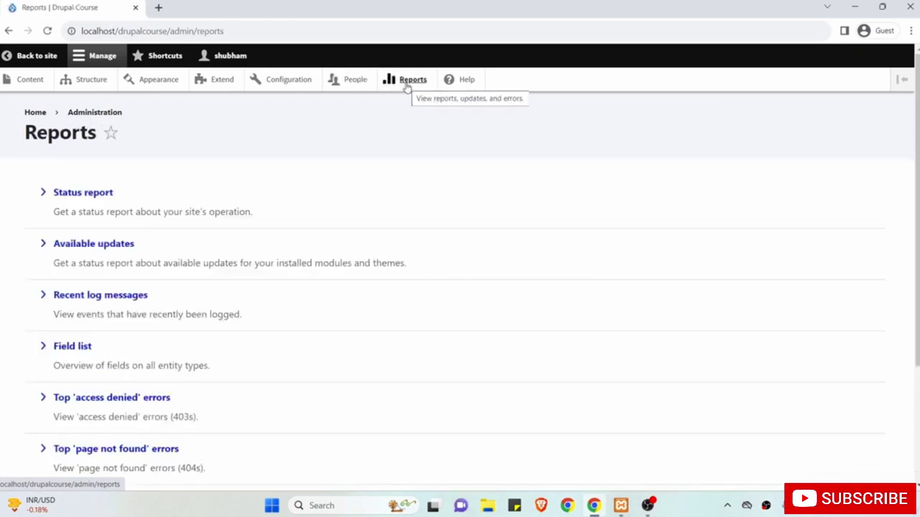
Scroll through the report links, including status report and log messages, then go to Help.
scroll(268, 178, down, 2)
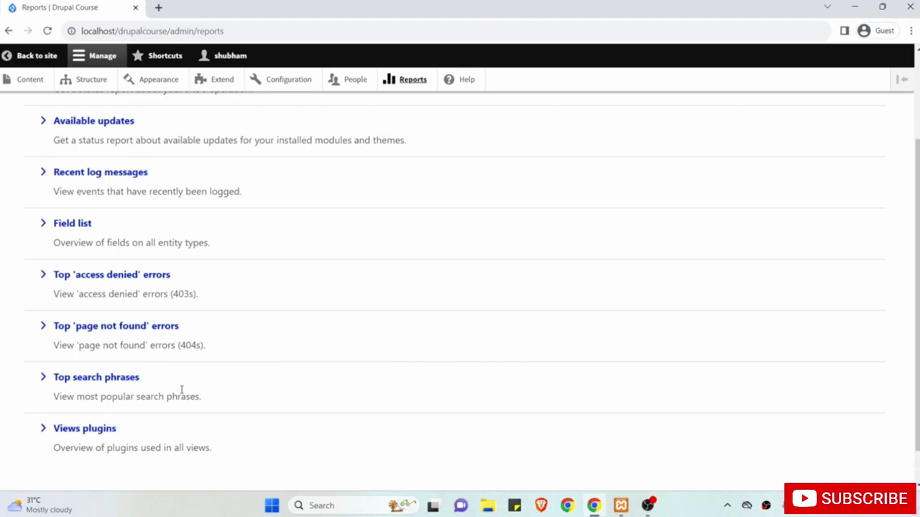
scroll(181, 390, up, 2)
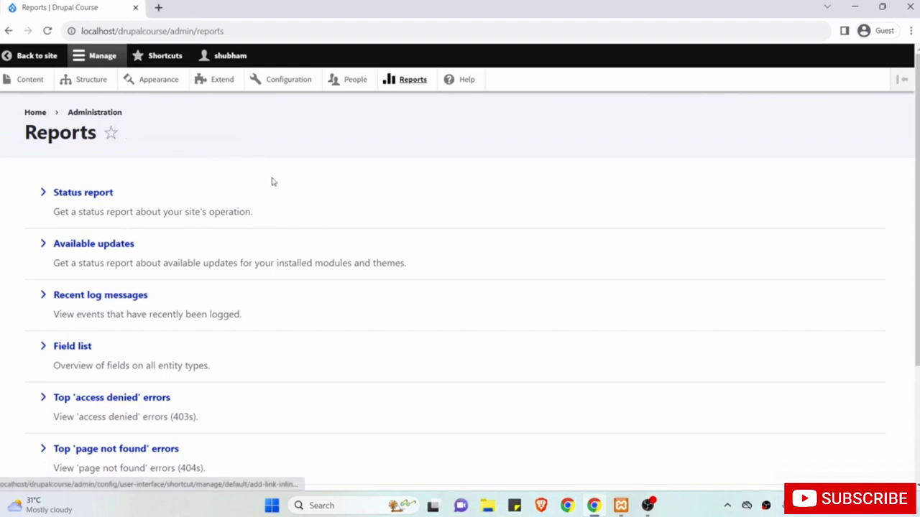
scroll(244, 231, down, 2)
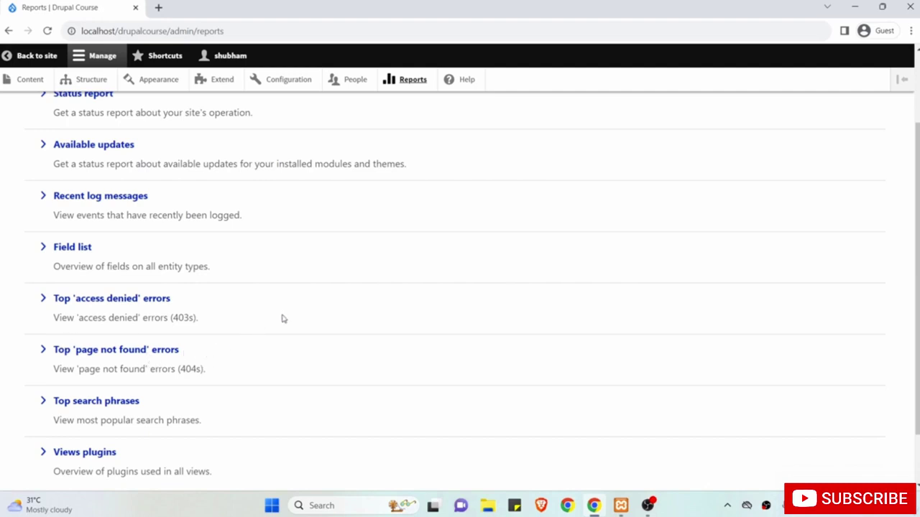
scroll(283, 318, up, 2)
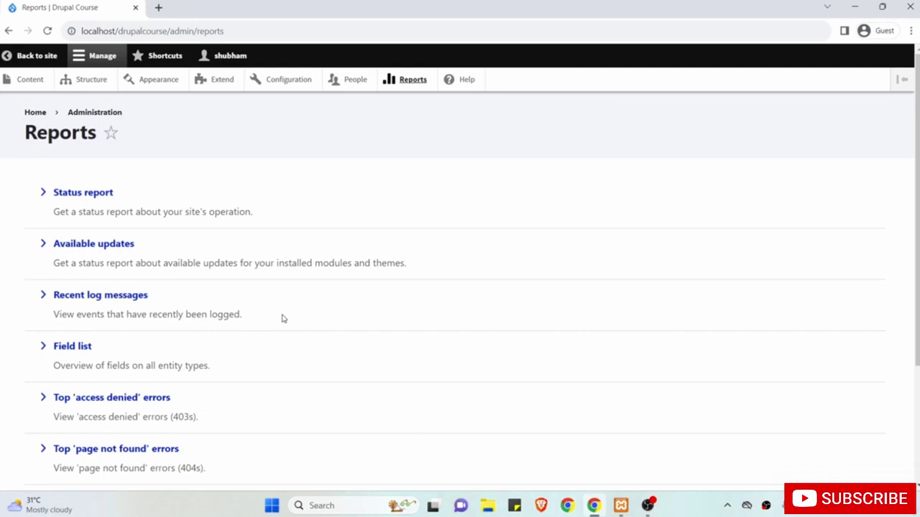
click(457, 87)
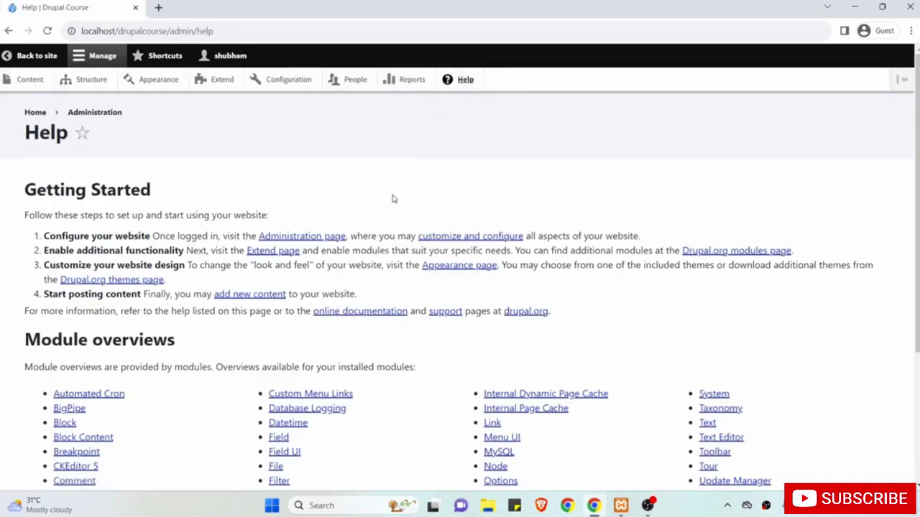
Look over the Help page, then return to the Drupal Course Welcome front page.
scroll(393, 198, down, 3)
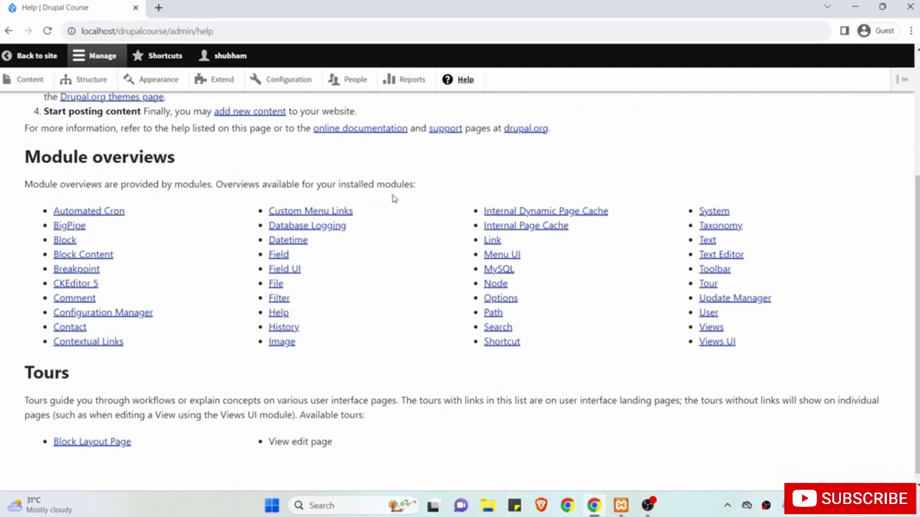
scroll(393, 199, up, 3)
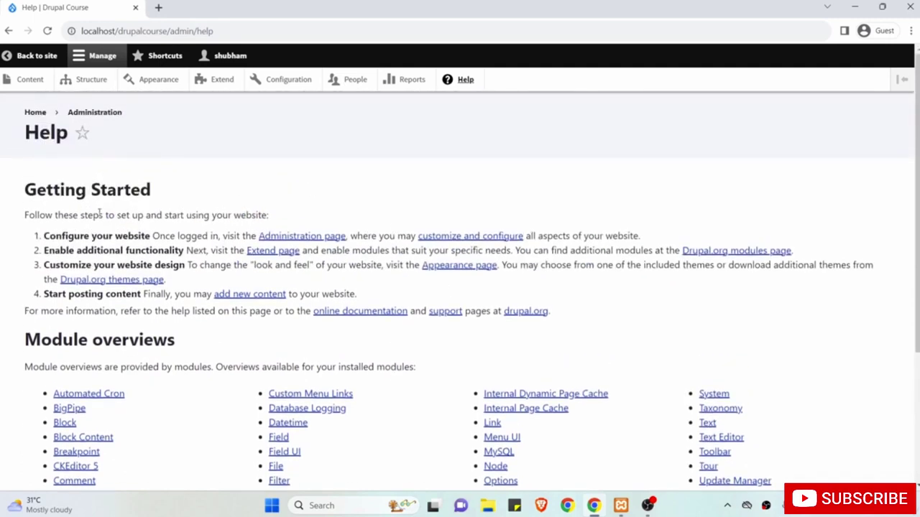
click(24, 56)
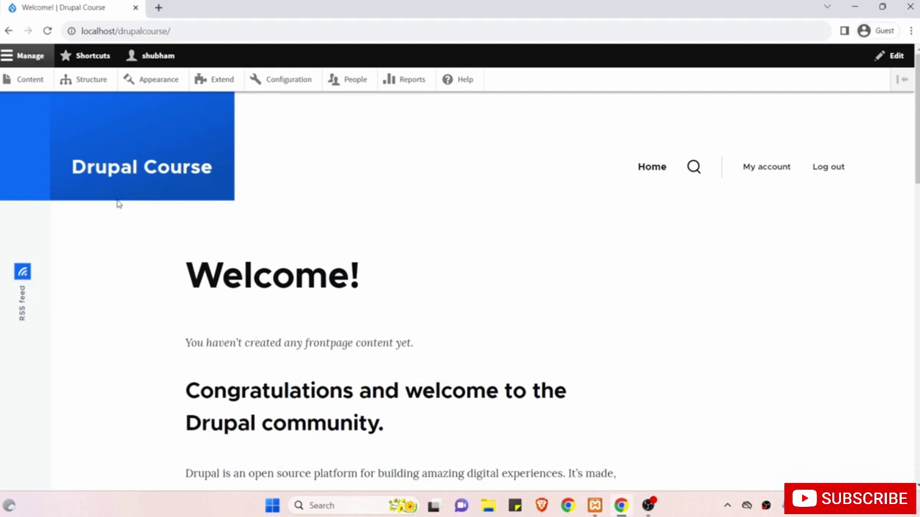
Open the Content admin list, which shows no content yet.
click(39, 83)
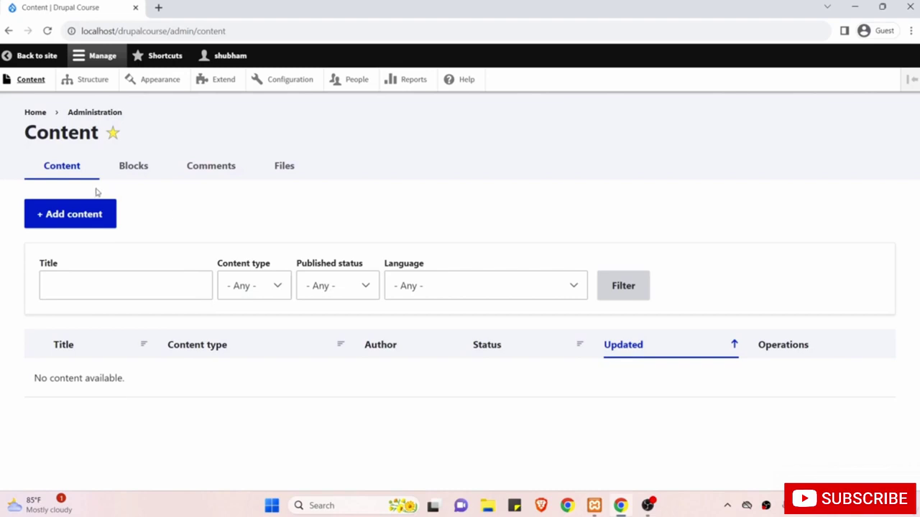
Start adding content to choose between the Article and Basic page types.
click(76, 216)
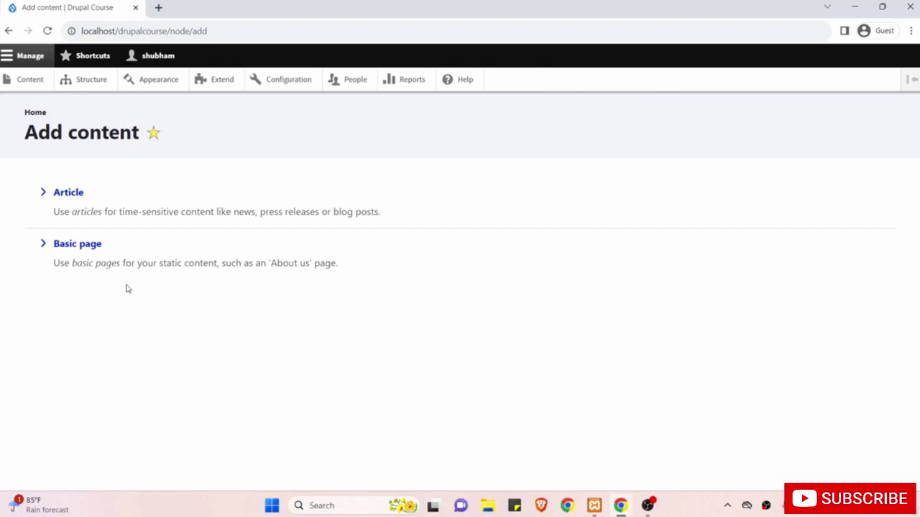
Create a Basic page titled 'About Us' and place the cursor in the empty Body editor.
click(76, 247)
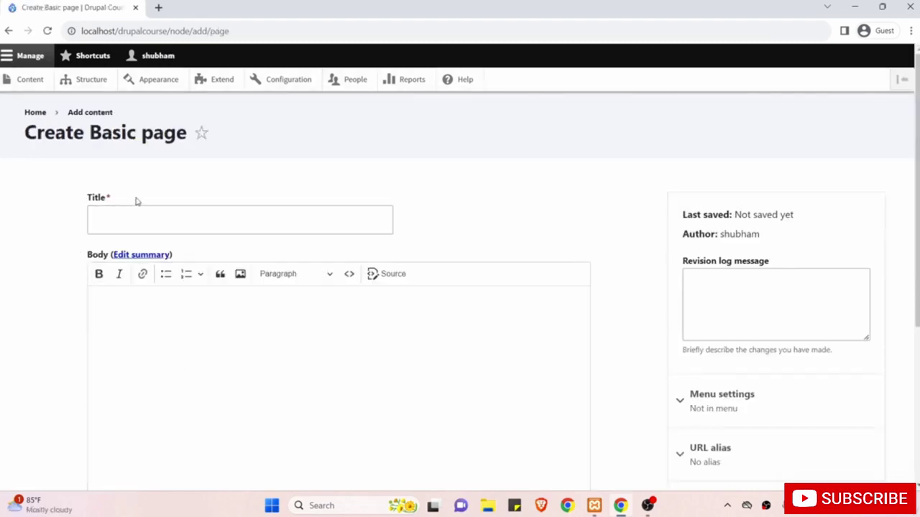
click(108, 219)
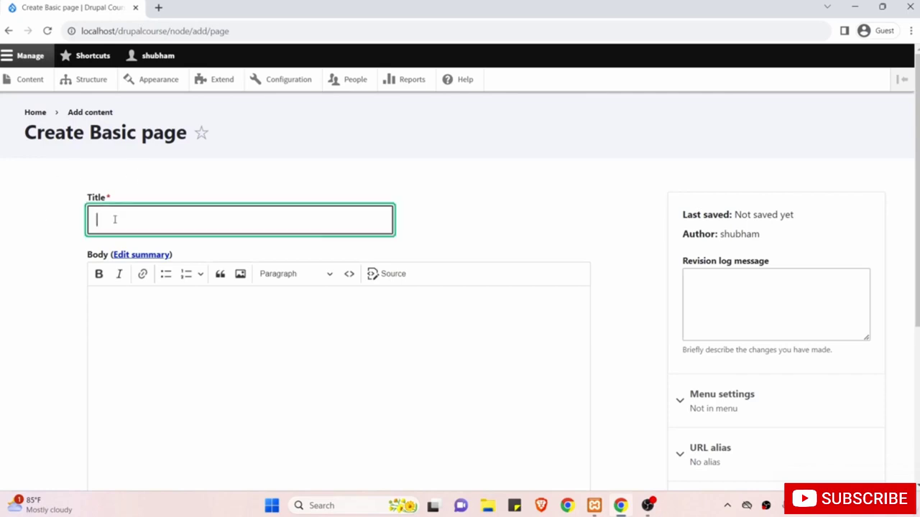
text(Abouts Us)
key(BackSpace)
text(Us)
scroll(125, 218, down, 2)
click(190, 243)
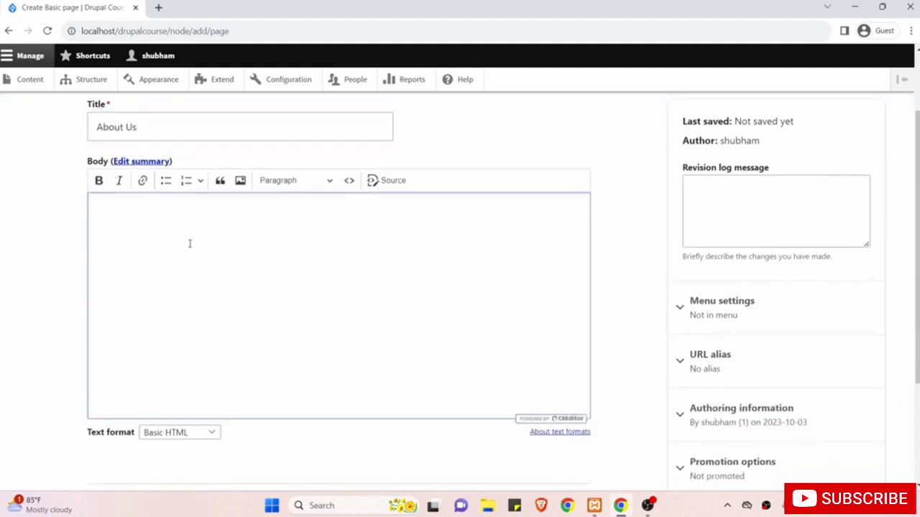
Search 'lorem ipsum' in a new browser tab and open lipsum.com.
key(ctrl+t)
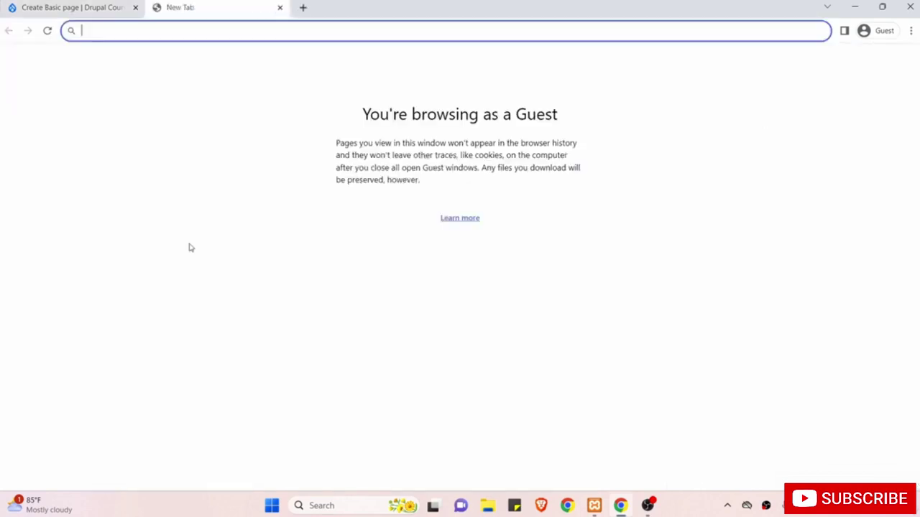
text(lo)
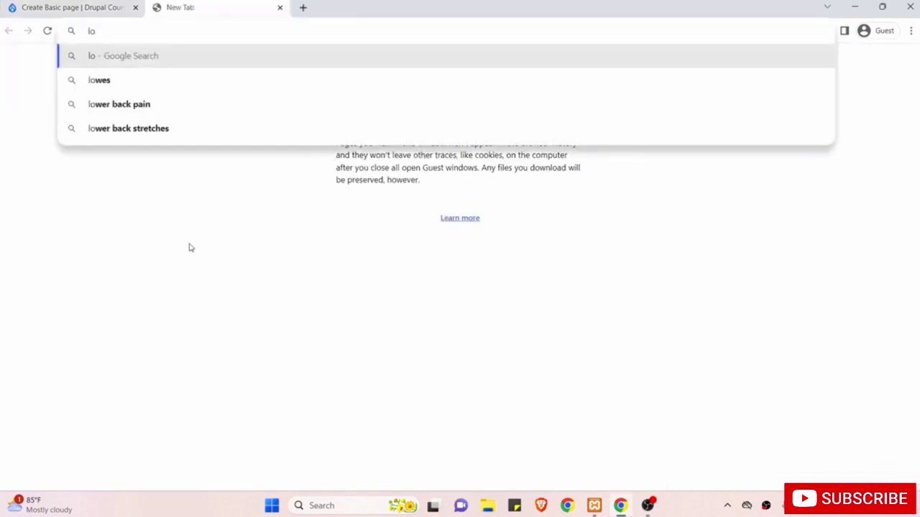
text(r)
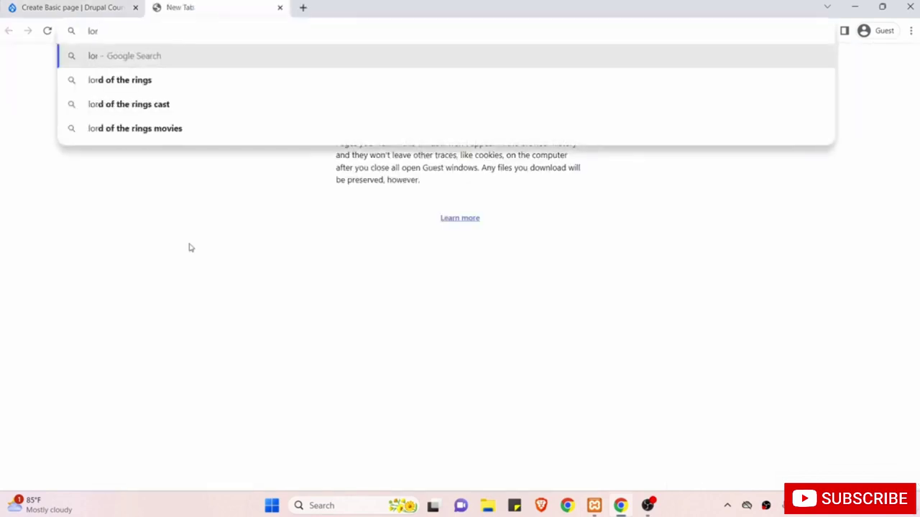
text(em ipsum)
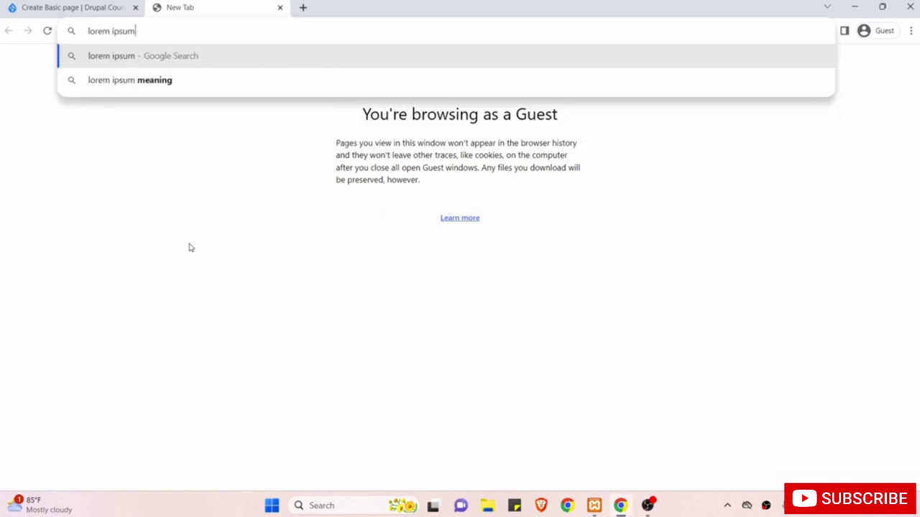
key(Return)
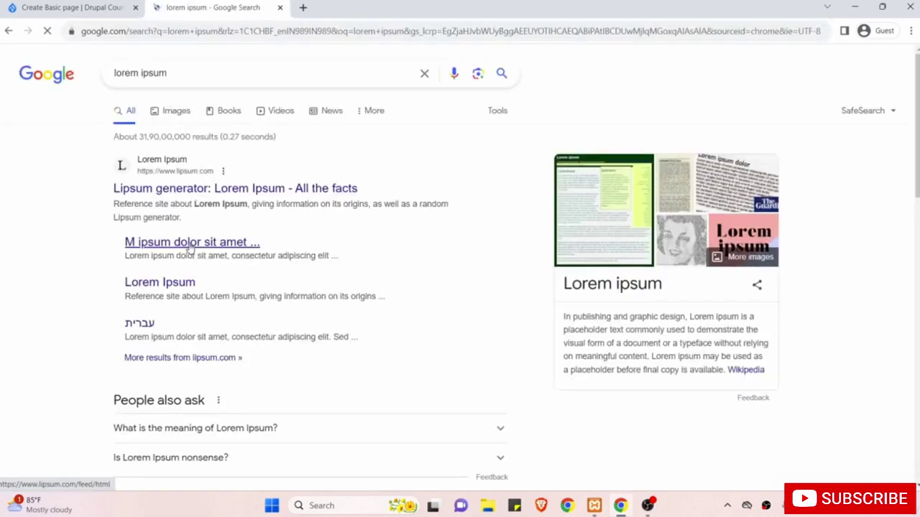
click(257, 188)
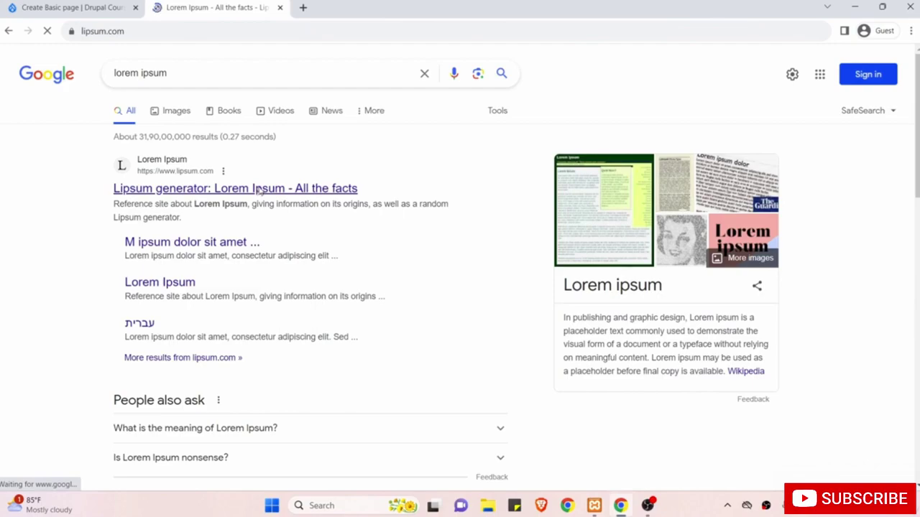
Generate five Lorem Ipsum paragraphs and copy the generated text.
scroll(333, 228, down, 3)
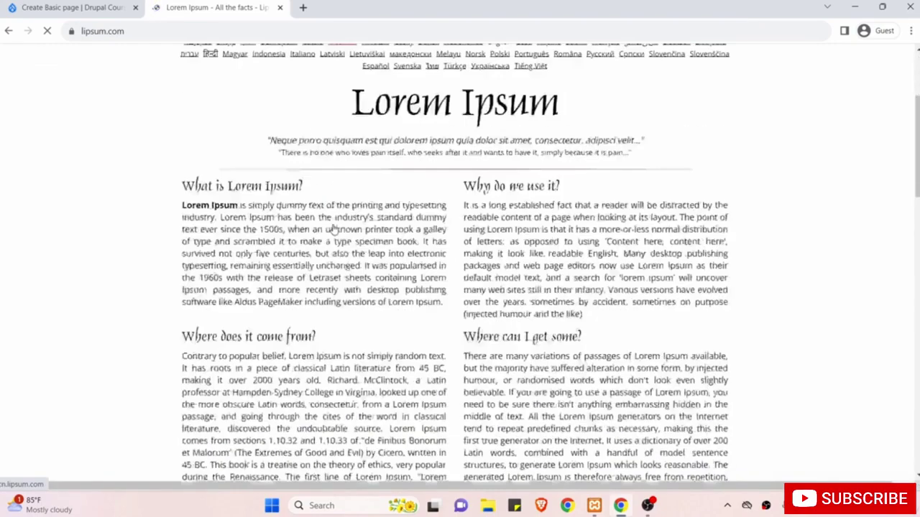
scroll(465, 244, down, 8)
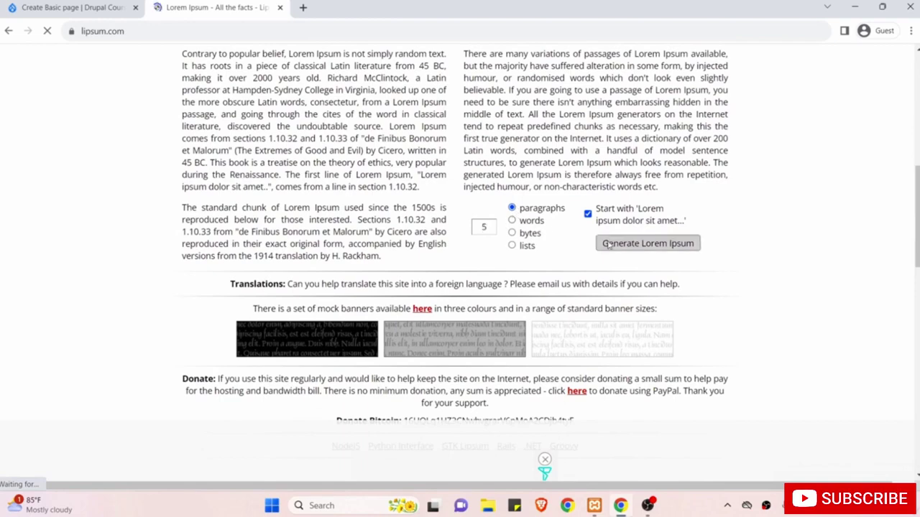
click(624, 246)
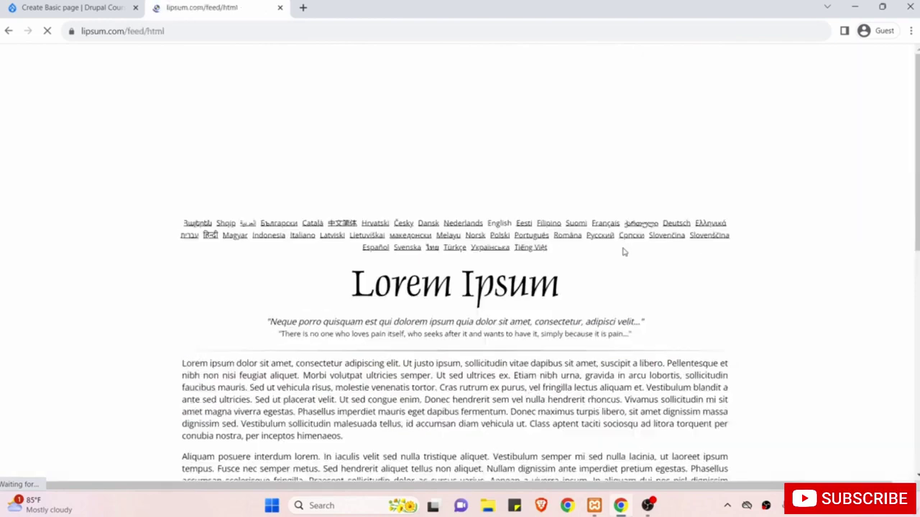
scroll(621, 251, down, 4)
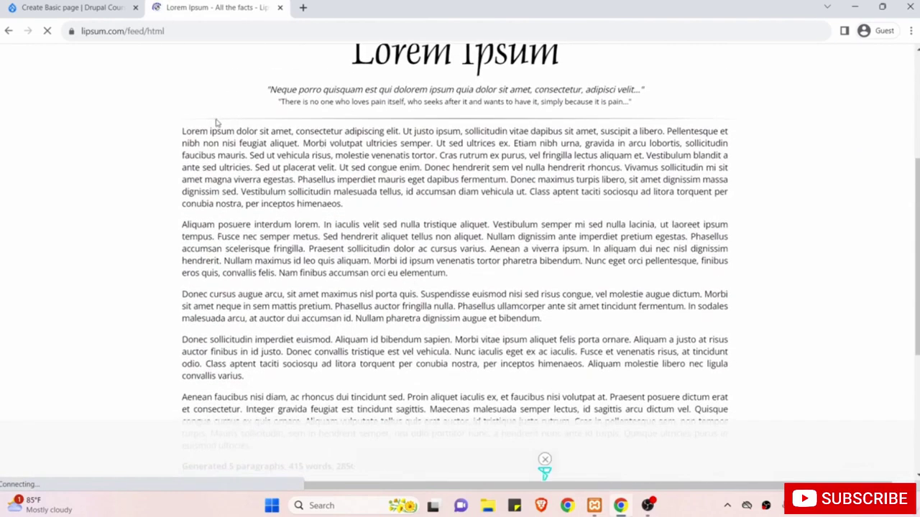
drag(182, 131, 251, 190)
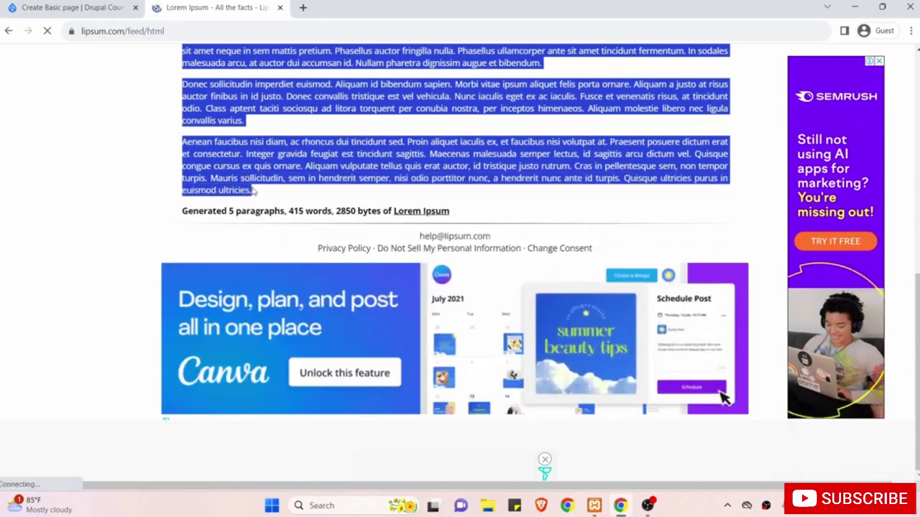
right_click(232, 173)
click(248, 177)
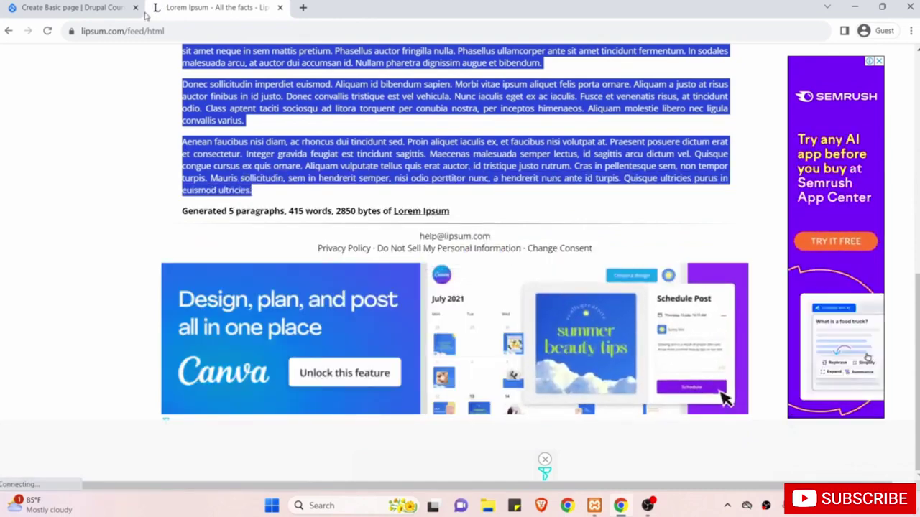
Paste the copied Lorem Ipsum paragraphs into the About Us page body.
click(90, 7)
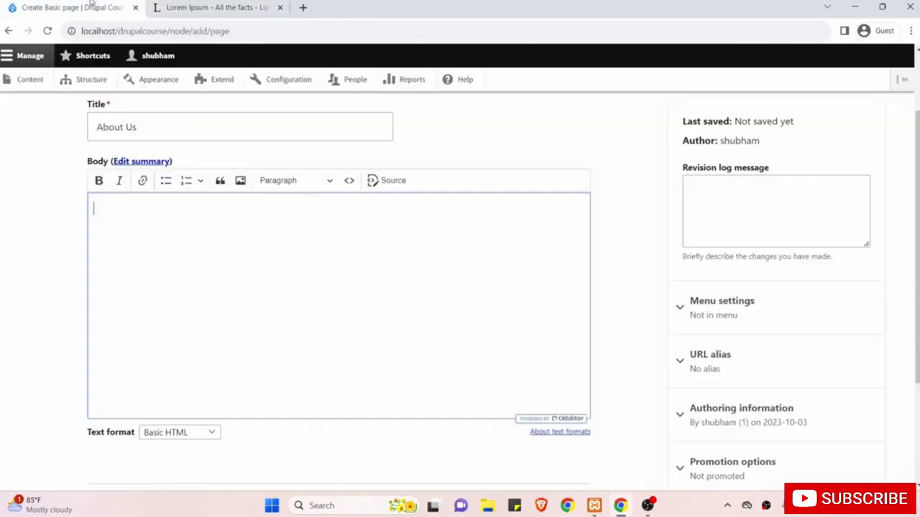
right_click(202, 221)
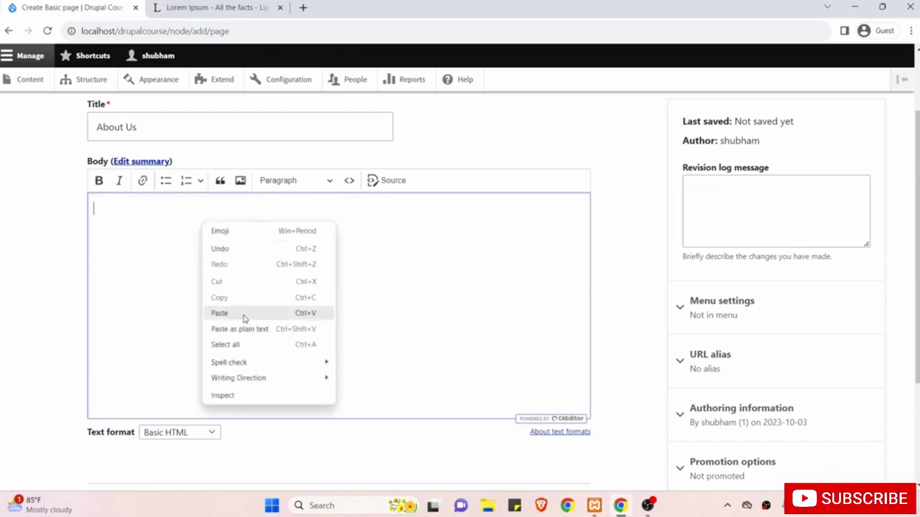
click(244, 316)
Show the body's Text format options: Basic, Restricted and Full HTML.
scroll(273, 302, up, 10)
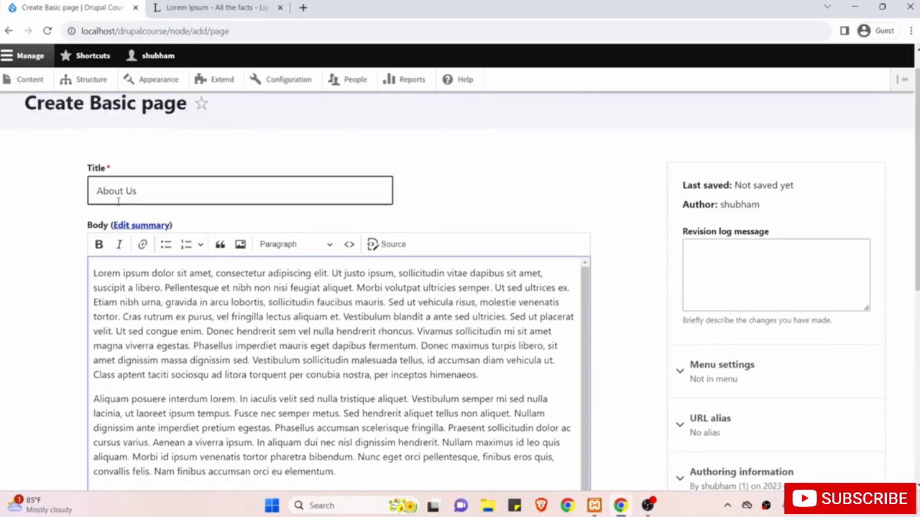
scroll(26, 243, down, 3)
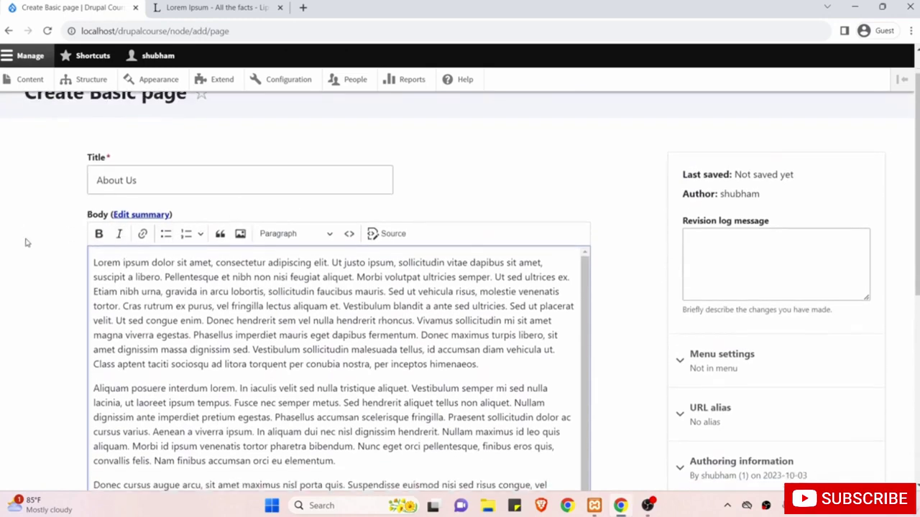
scroll(26, 243, down, 2)
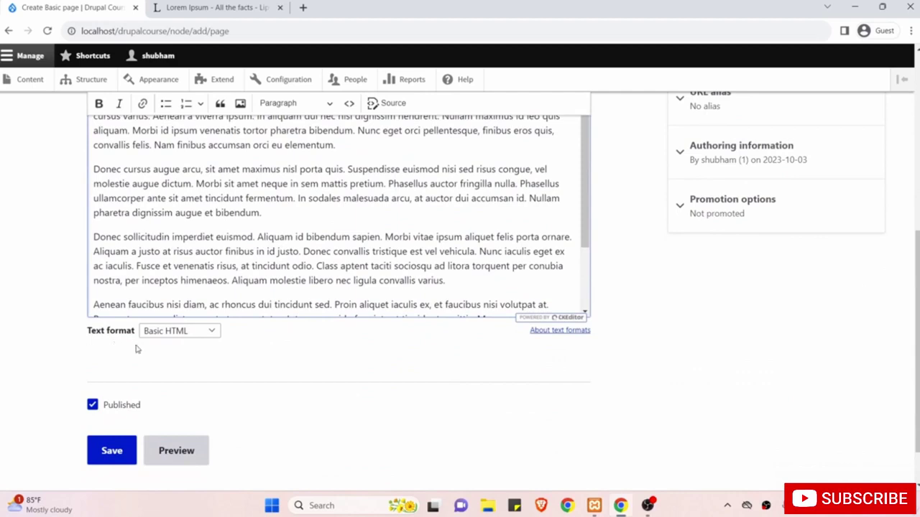
click(194, 334)
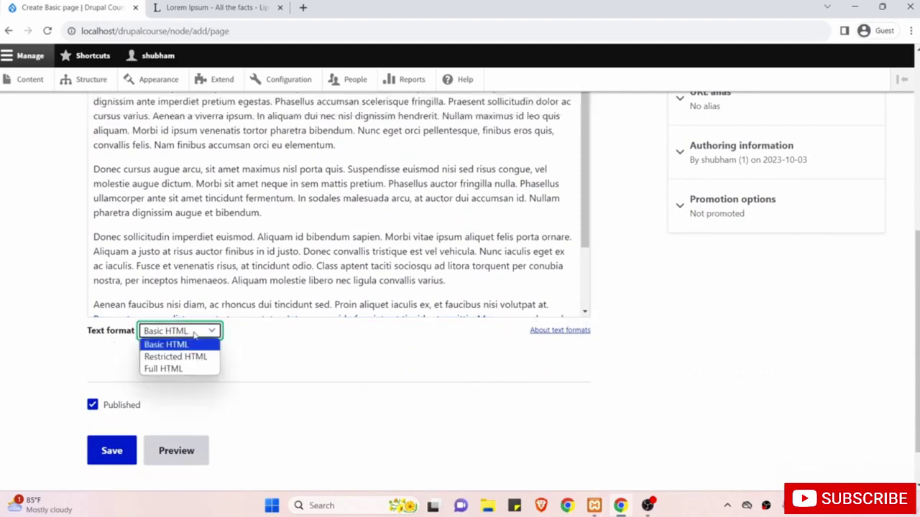
Choose Full HTML as the body's text format so the editor gains extra toolbar buttons.
click(193, 369)
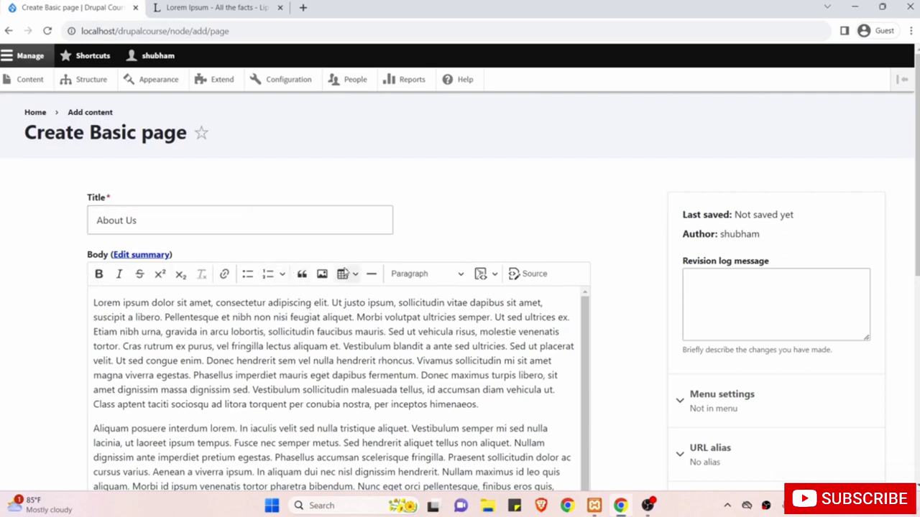
scroll(272, 379, down, 1)
scroll(273, 379, up, 1)
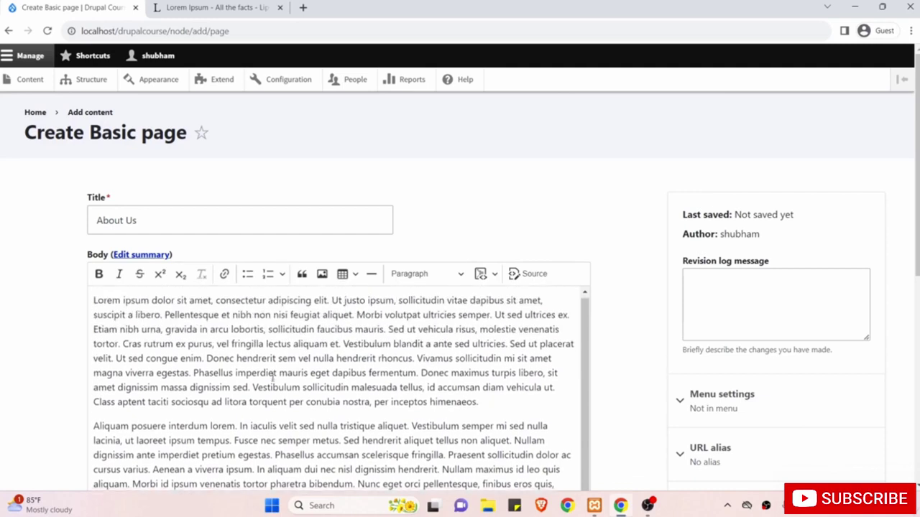
scroll(566, 208, down, 1)
scroll(566, 208, up, 1)
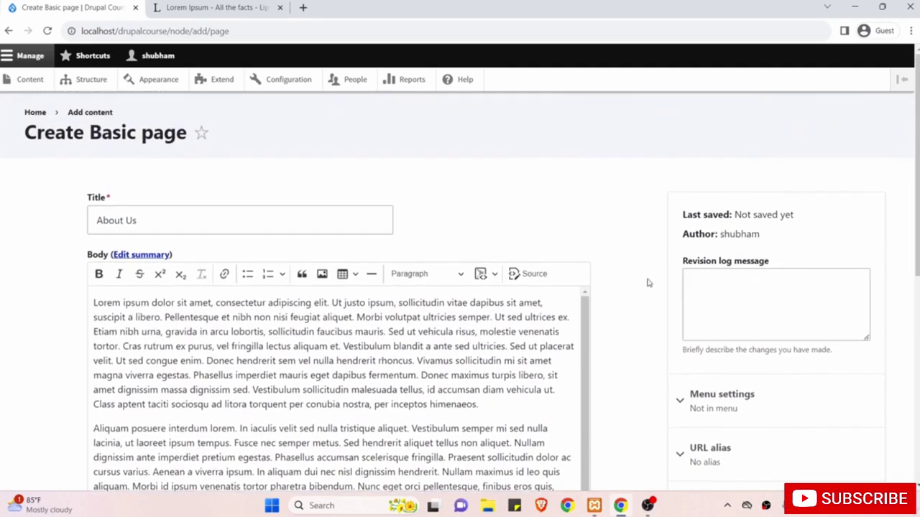
Expand the sidebar's Menu settings section to reveal the 'Provide a menu link' checkbox.
scroll(756, 292, down, 2)
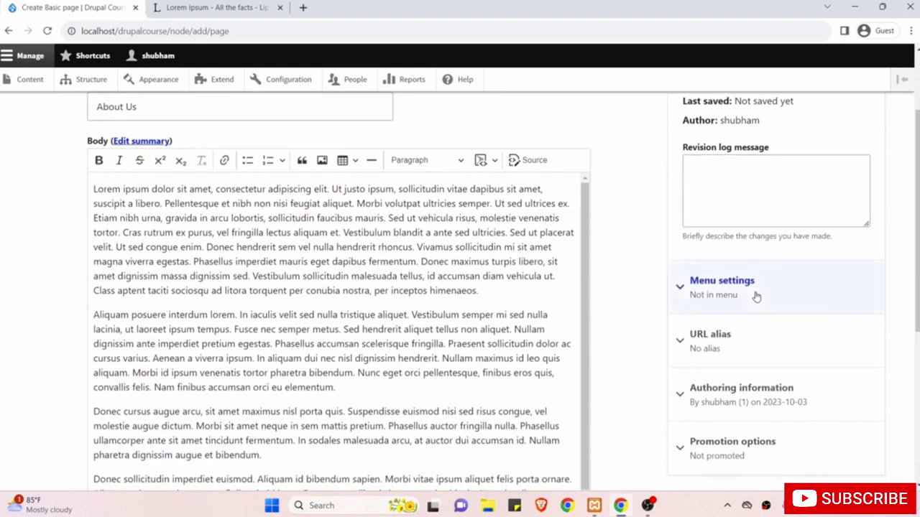
click(729, 294)
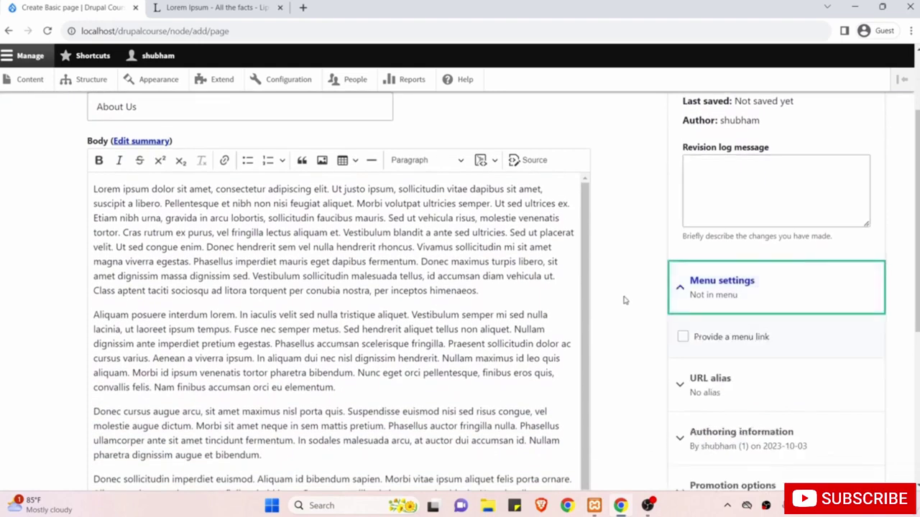
scroll(625, 300, down, 1)
scroll(625, 300, up, 2)
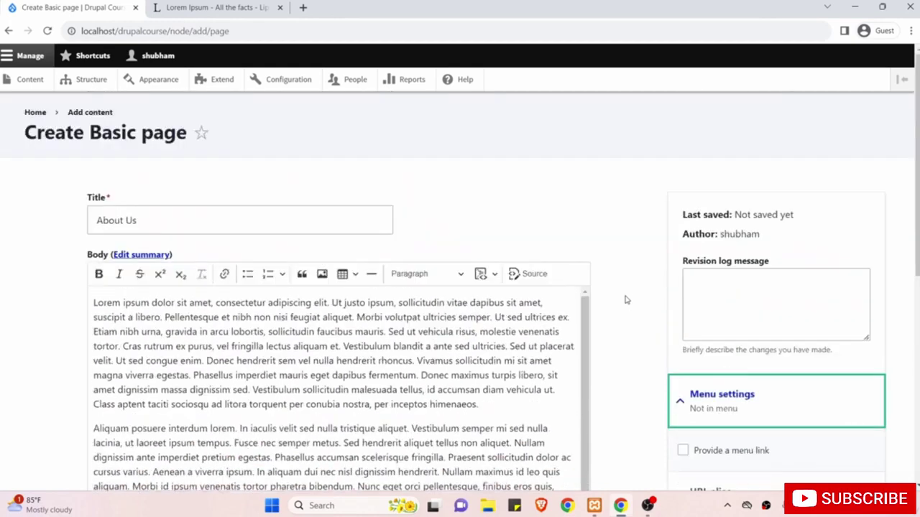
scroll(625, 300, down, 2)
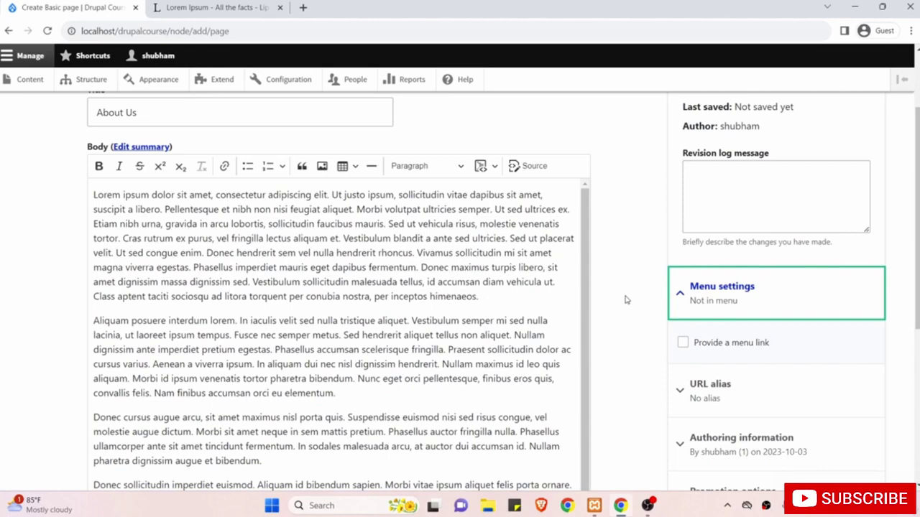
scroll(625, 300, down, 1)
scroll(625, 300, up, 2)
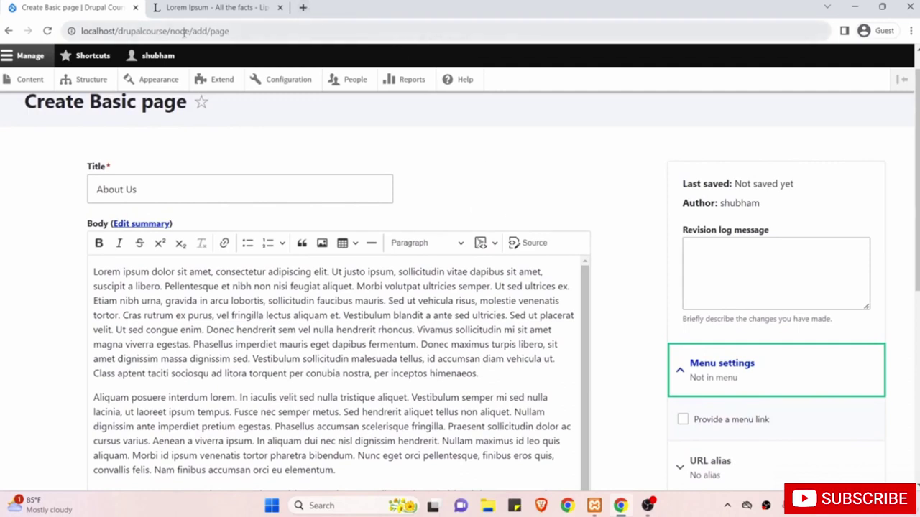
Open localhost/drupalcourse in a new tab, then return to the About Us page form.
drag(168, 31, 52, 31)
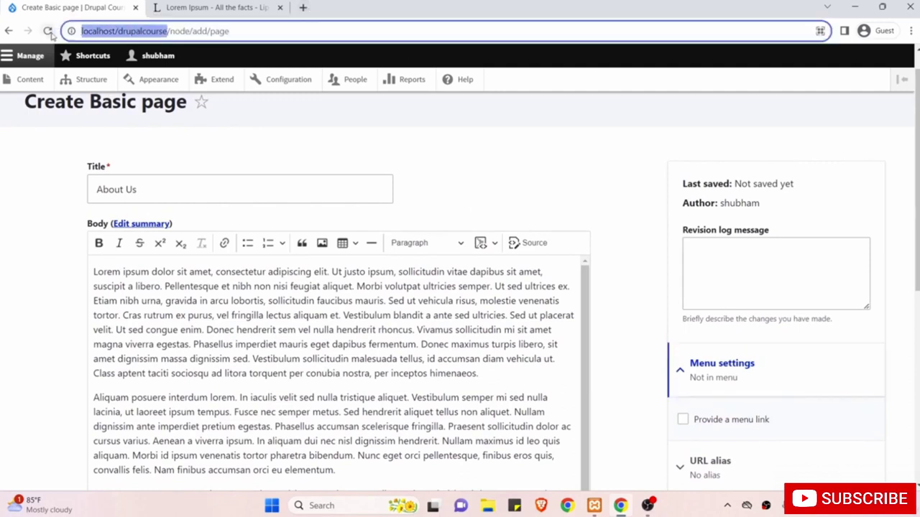
key(ctrl+c)
key(ctrl+t)
key(ctrl+v)
key(Return)
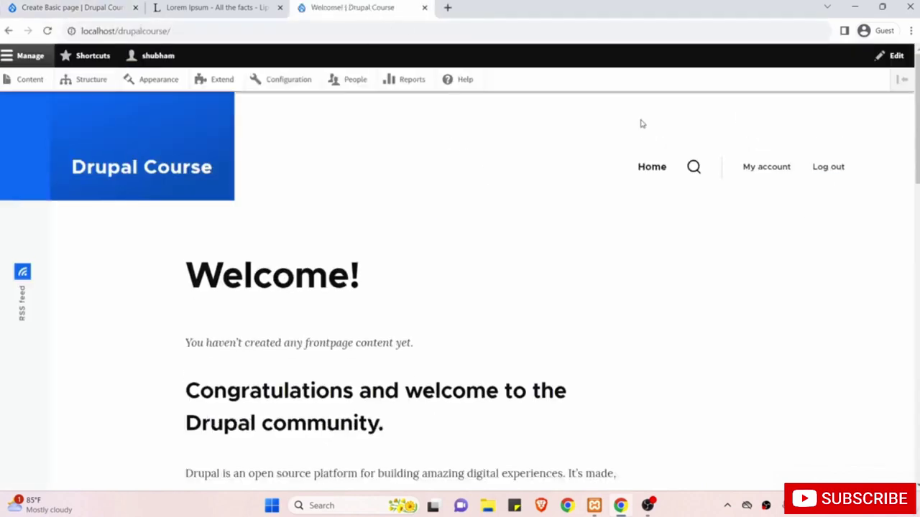
click(72, 7)
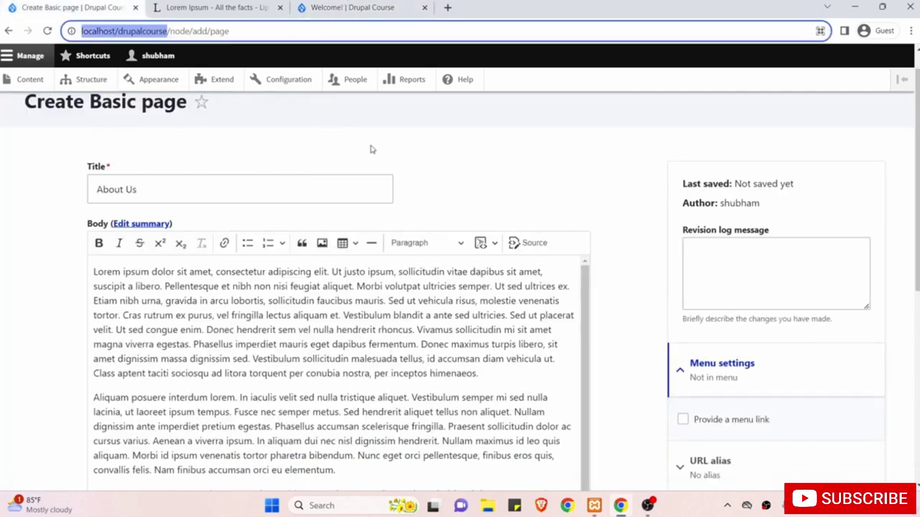
scroll(615, 351, down, 2)
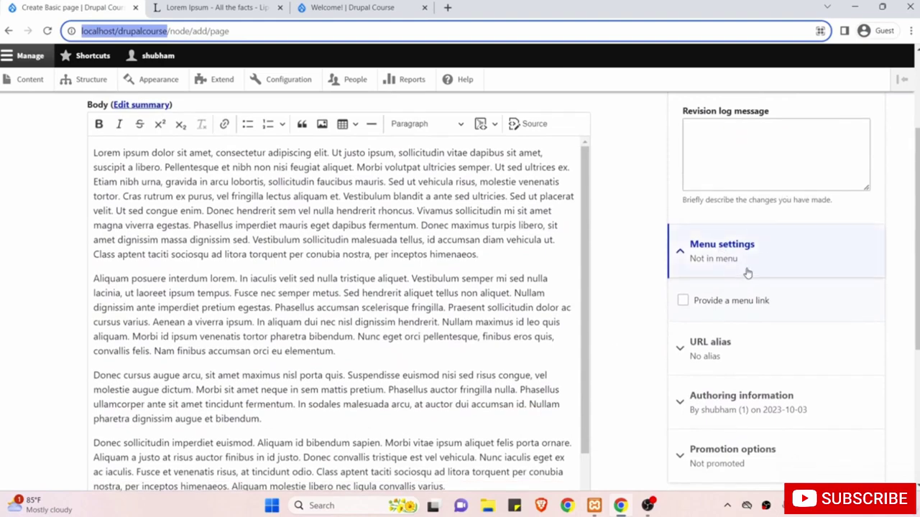
Enable an 'About Us' menu link for the page with <Main navigation> as its parent.
click(683, 301)
scroll(673, 320, down, 2)
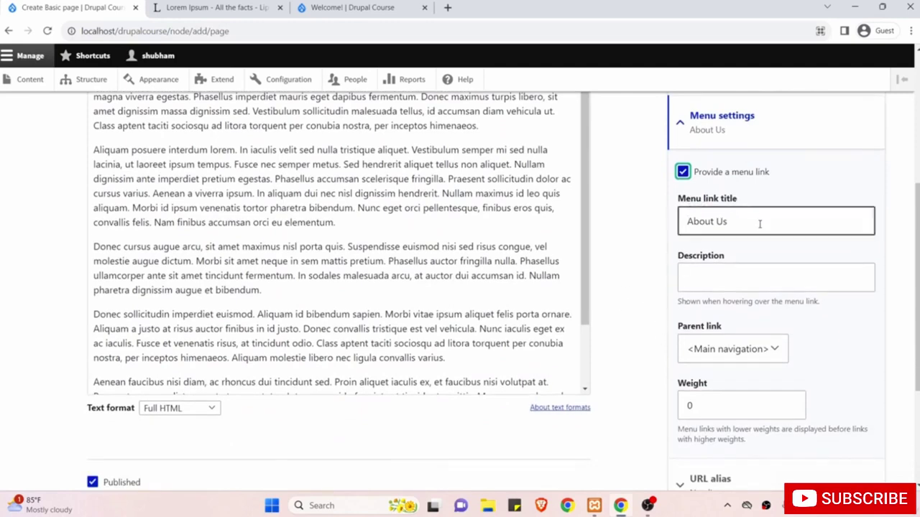
scroll(760, 224, down, 2)
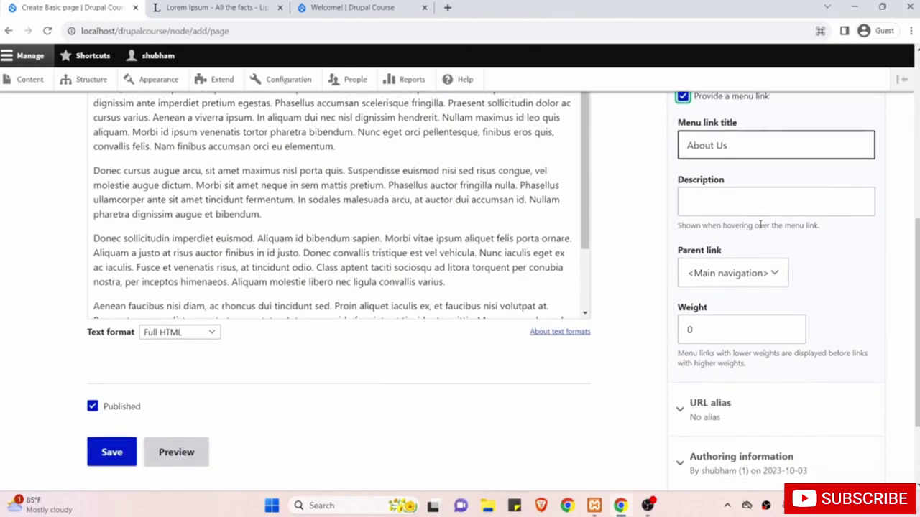
scroll(445, 237, up, 6)
scroll(435, 242, up, 1)
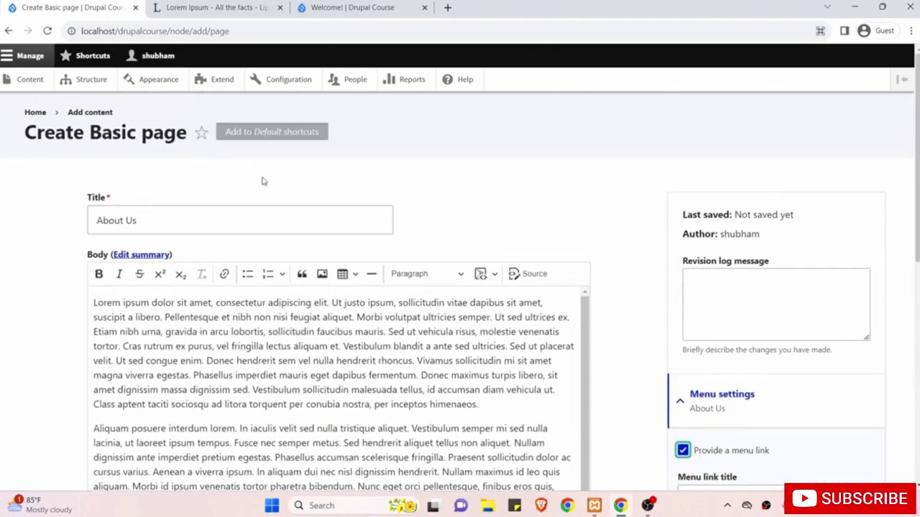
scroll(421, 284, down, 4)
scroll(421, 284, down, 1)
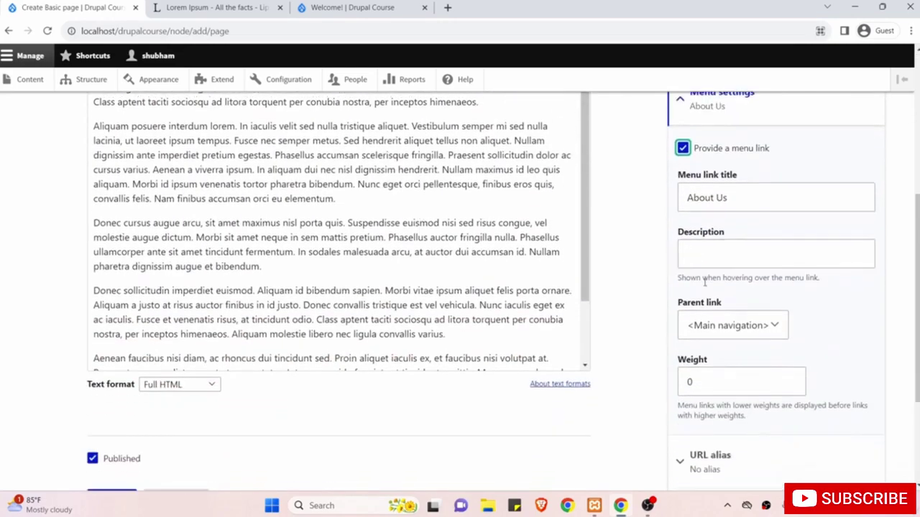
click(704, 329)
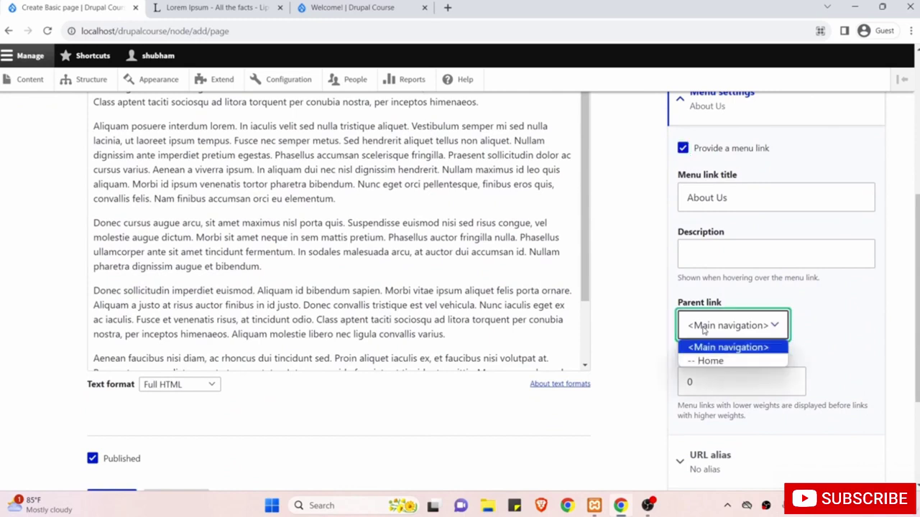
click(651, 302)
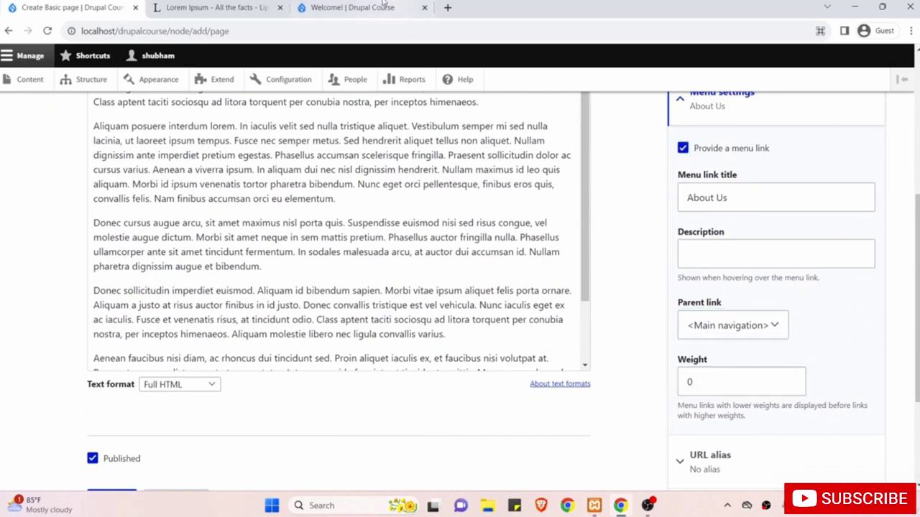
Compare with the front page's navigation, then reconfirm <Main navigation> as the parent link.
click(381, 6)
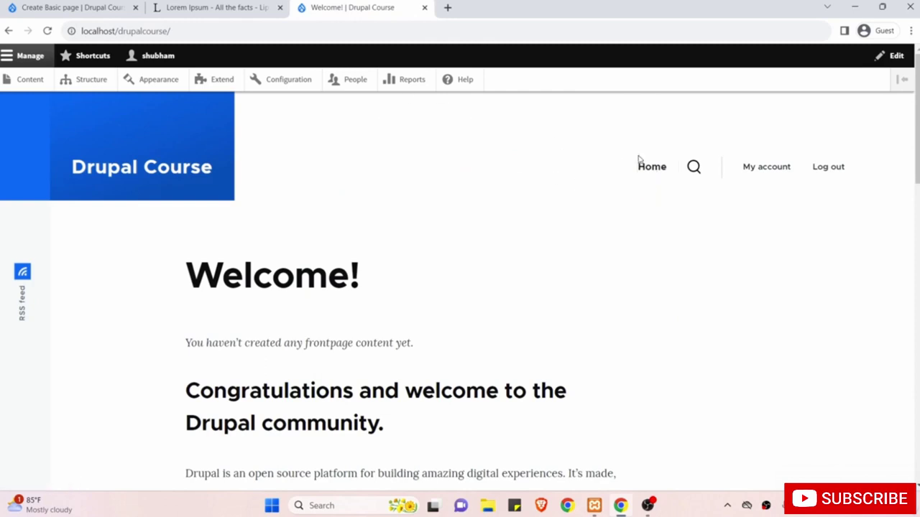
click(121, 7)
click(712, 325)
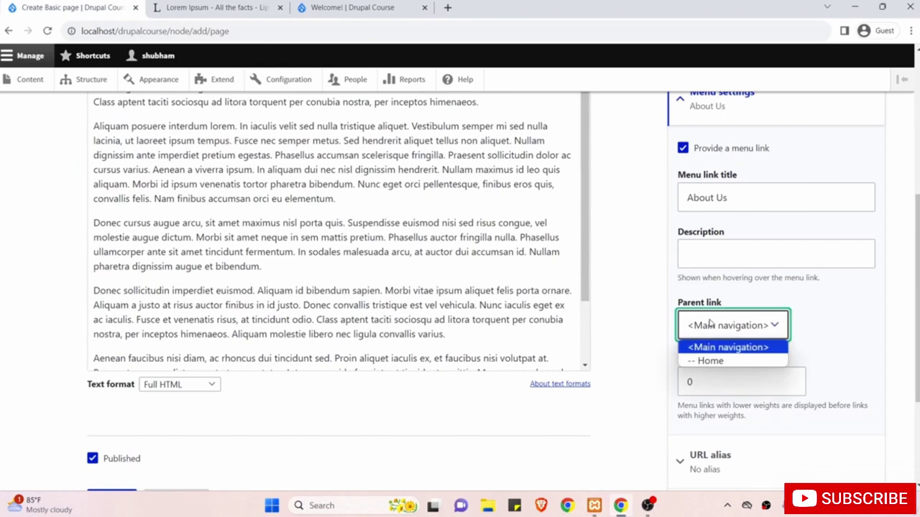
click(589, 296)
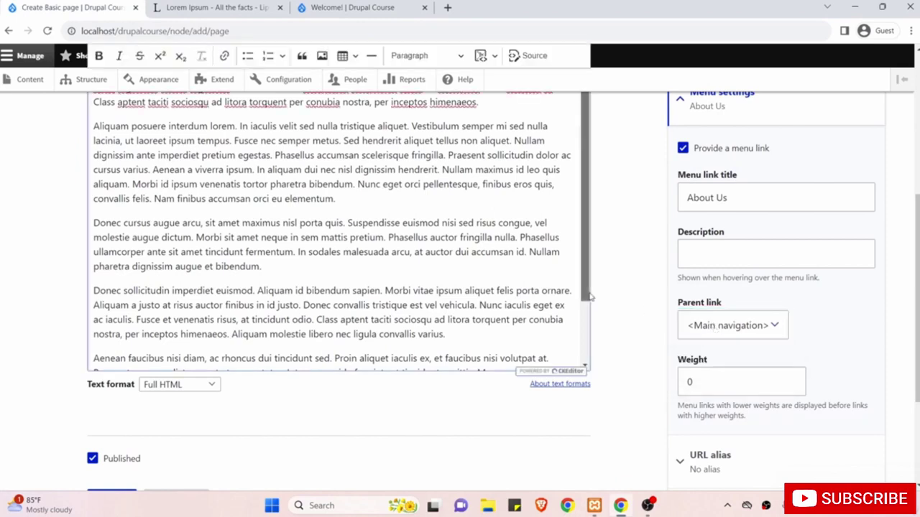
click(370, 5)
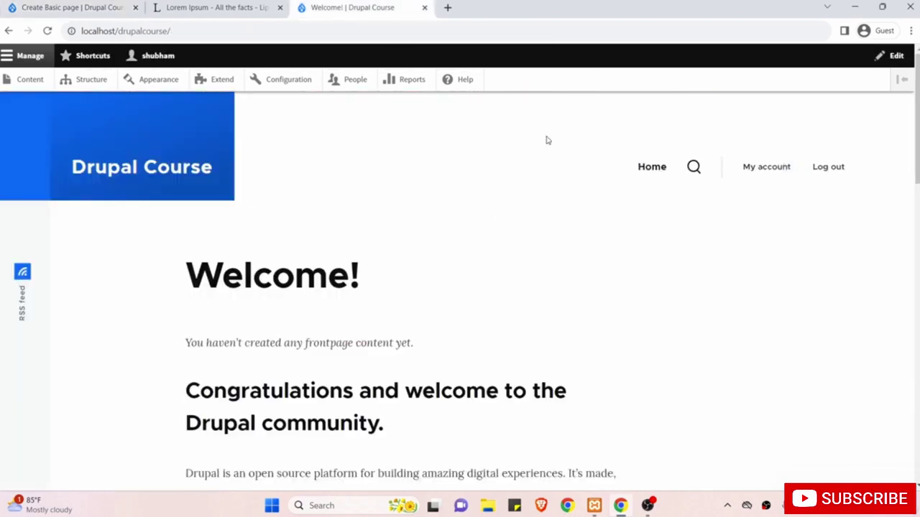
click(122, 6)
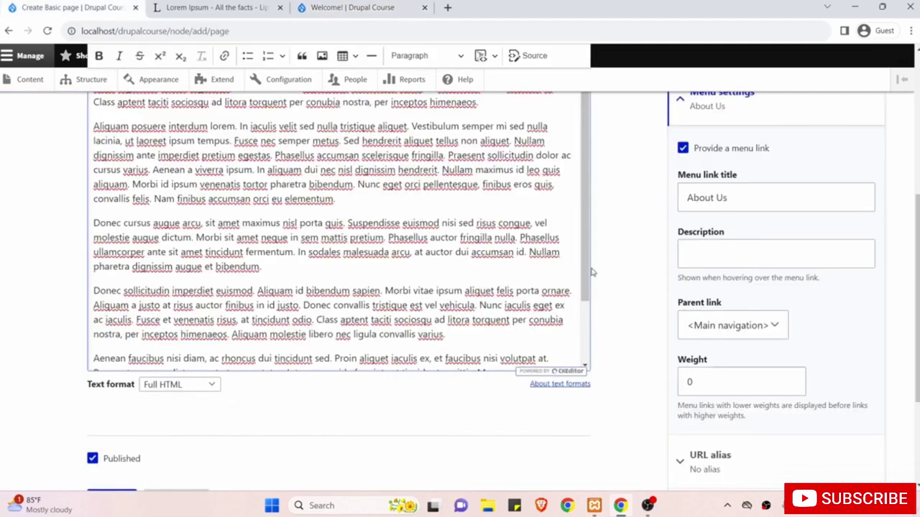
scroll(615, 258, down, 1)
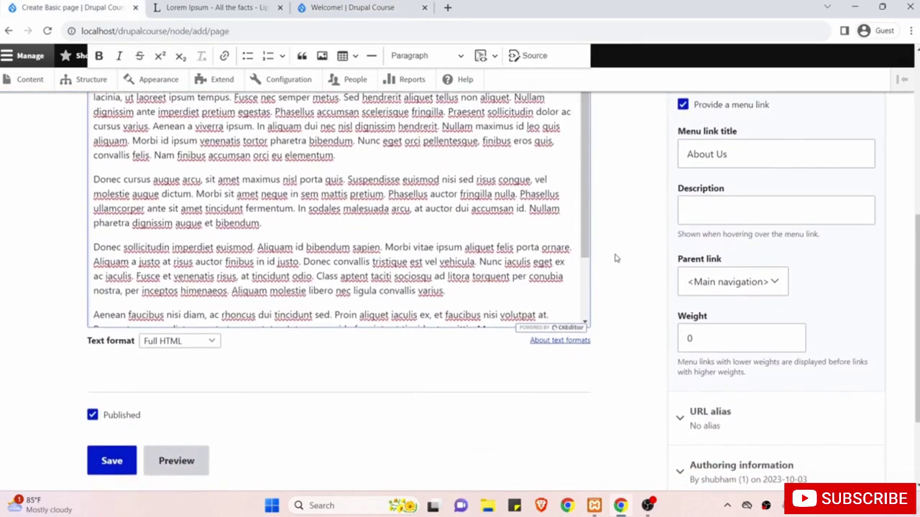
scroll(643, 280, down, 1)
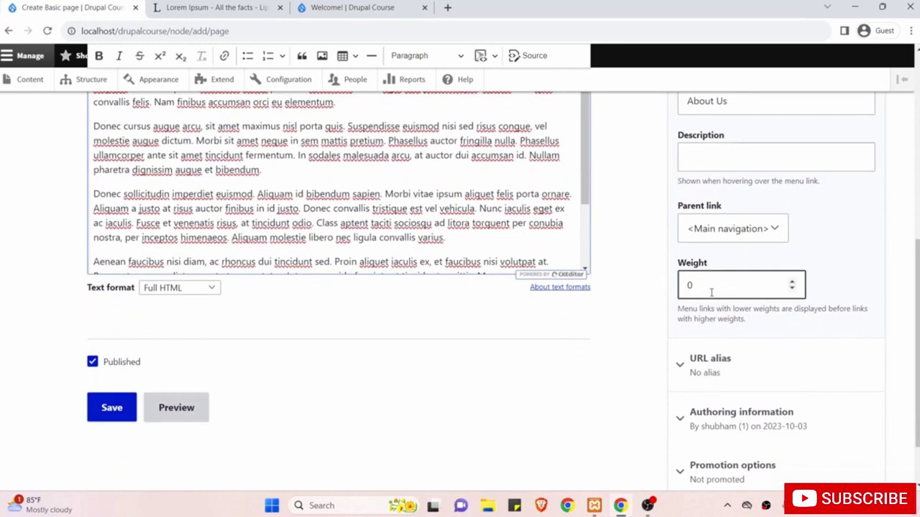
Set the menu link weight to 1 and glance at the home page's navigation.
drag(729, 289, 628, 287)
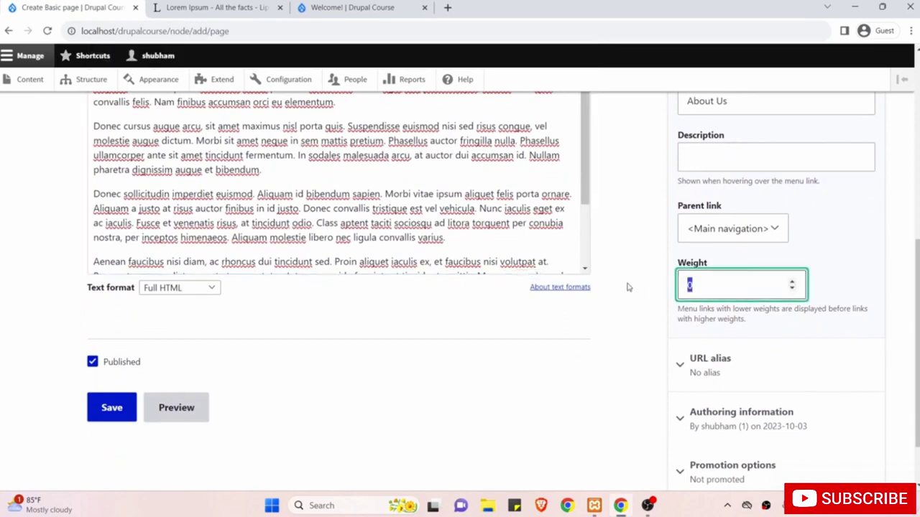
text(1)
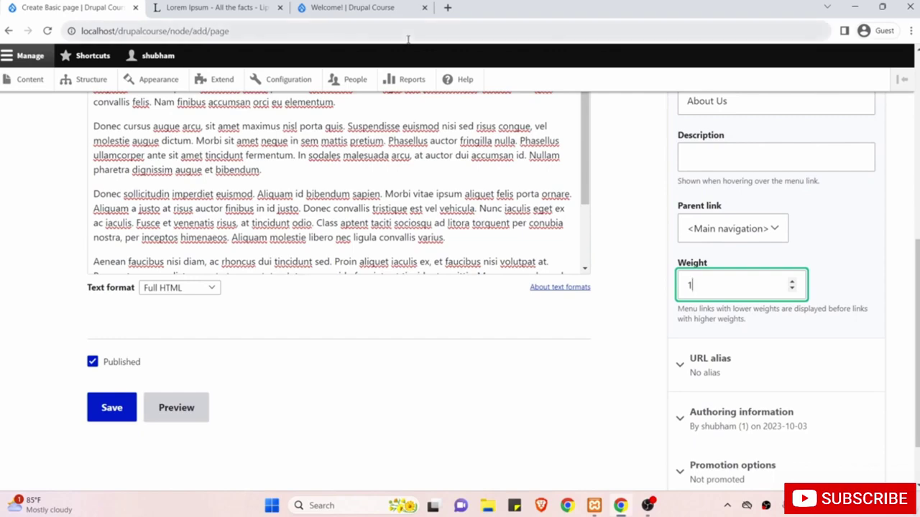
click(362, 8)
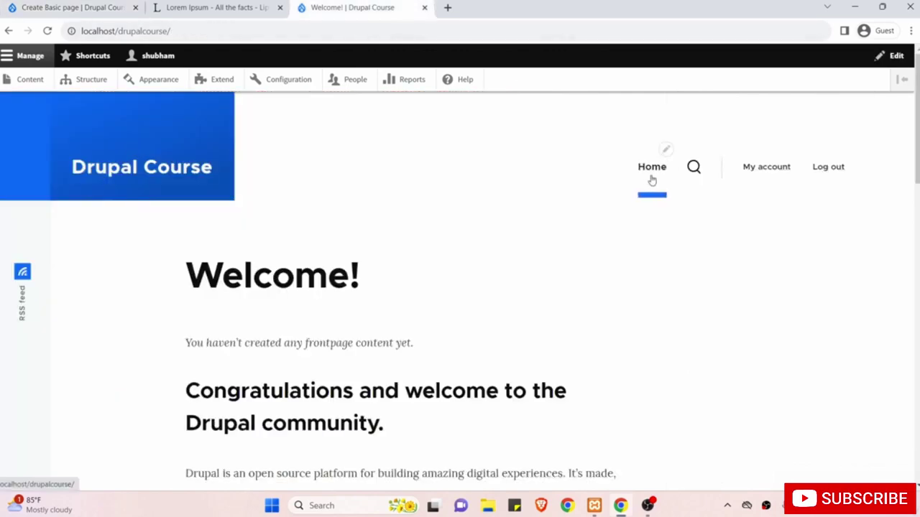
click(65, 6)
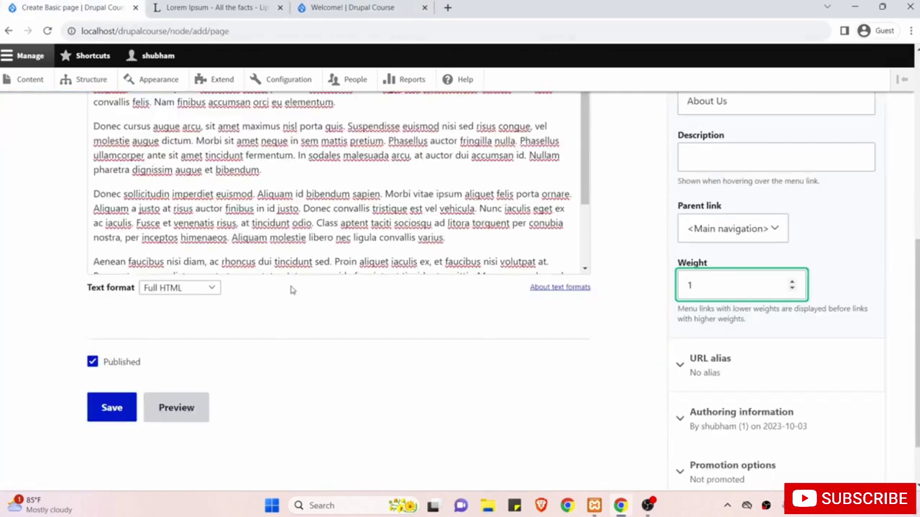
click(331, 6)
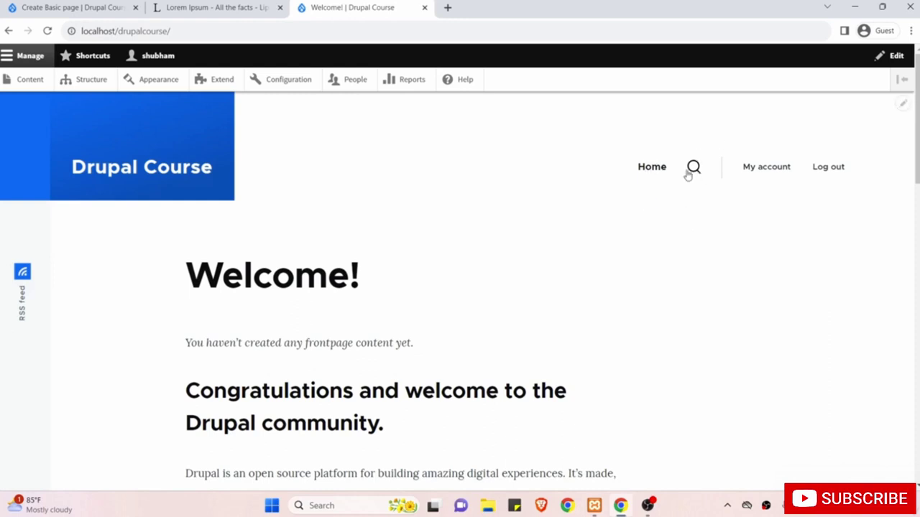
click(47, 6)
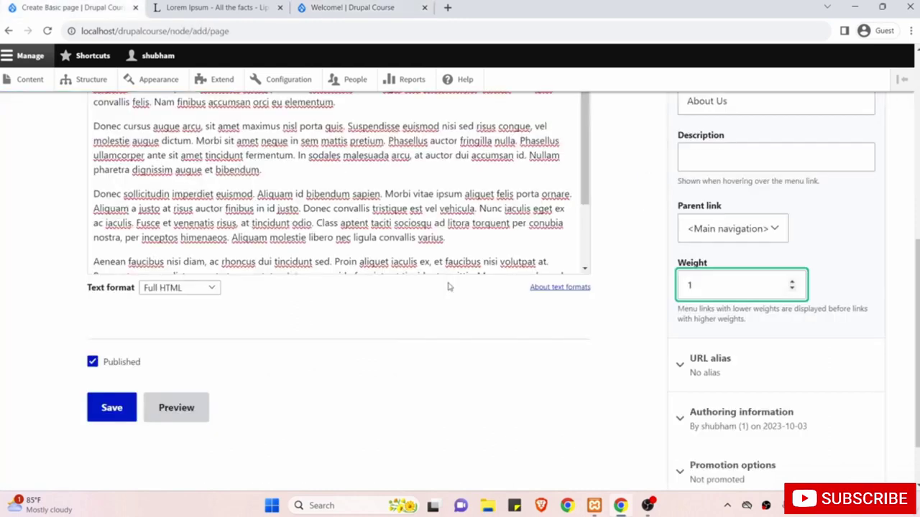
Expand the URL alias settings, leaving the alias empty.
scroll(448, 286, down, 1)
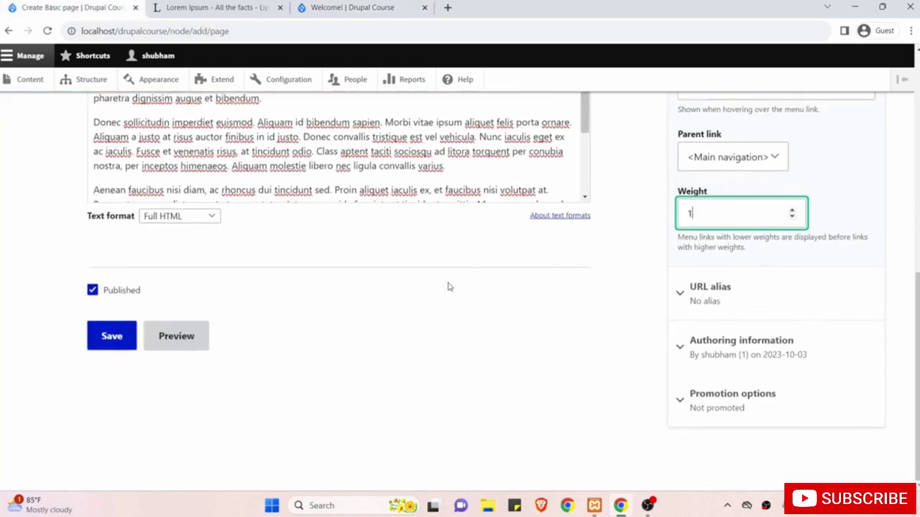
click(740, 301)
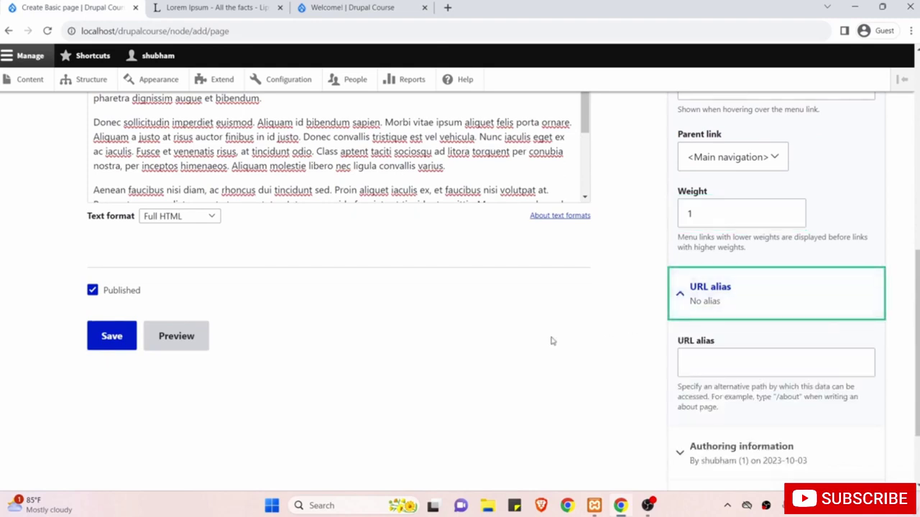
scroll(552, 341, down, 2)
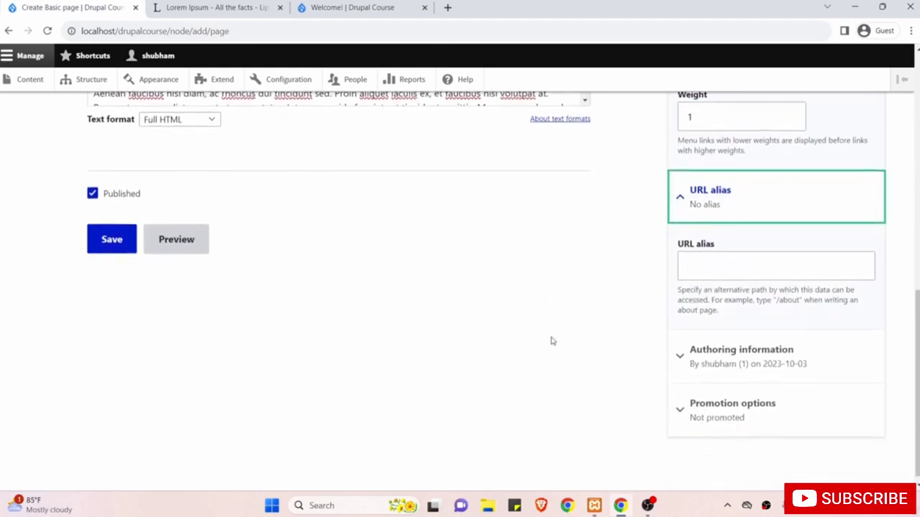
scroll(552, 341, down, 1)
Expand Authoring information and check the Authored by field, keeping its value.
click(752, 355)
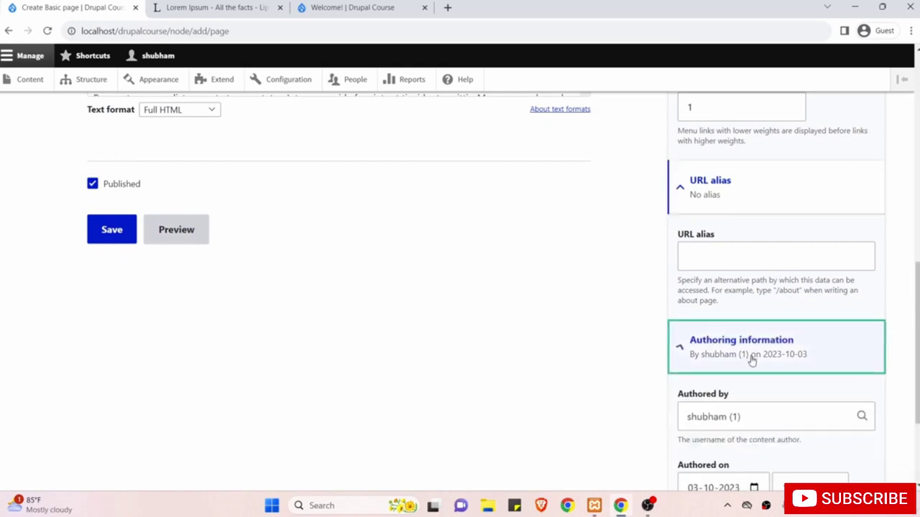
scroll(592, 369, down, 3)
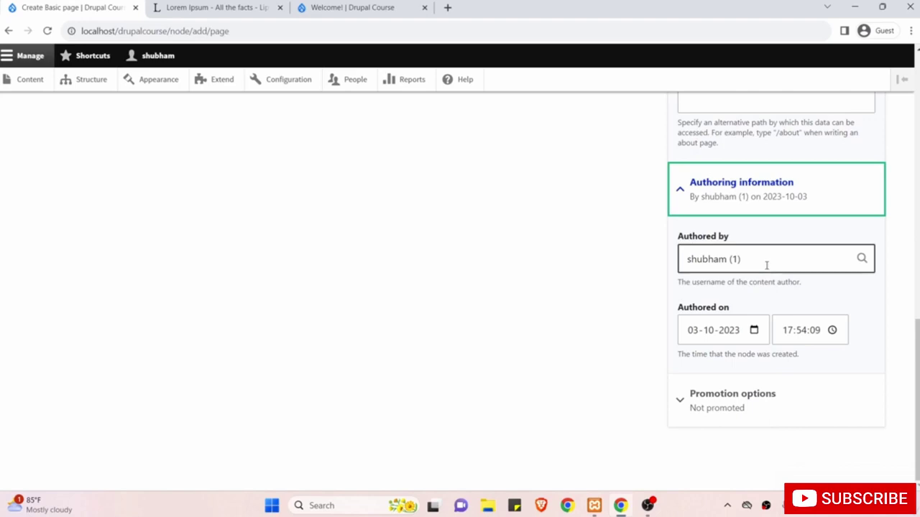
scroll(630, 255, up, 10)
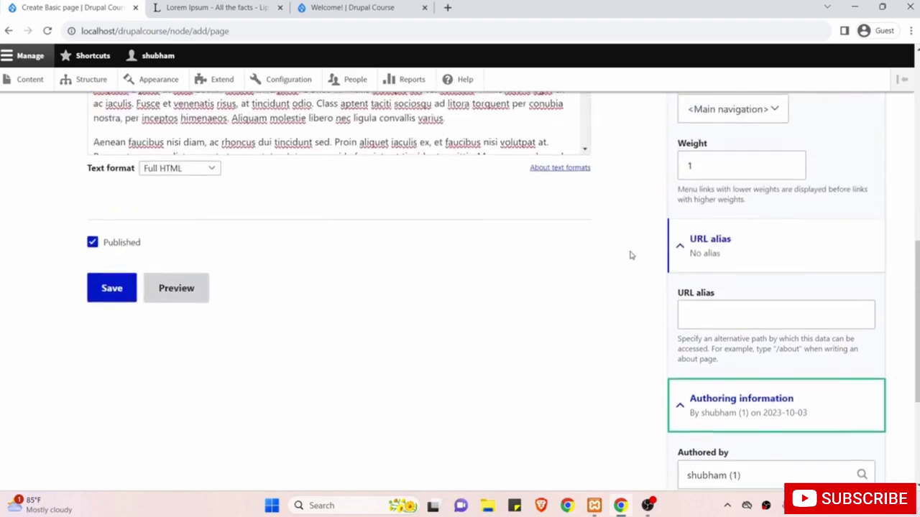
scroll(630, 255, down, 10)
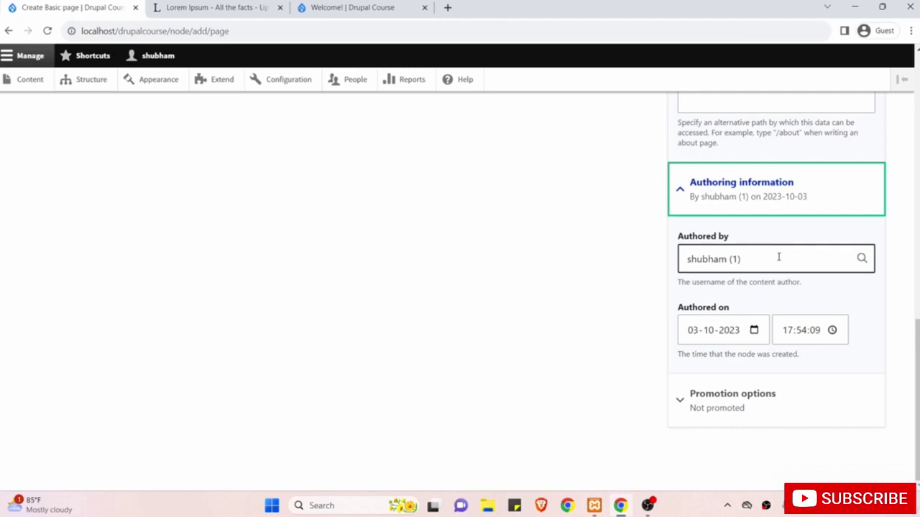
scroll(525, 205, up, 5)
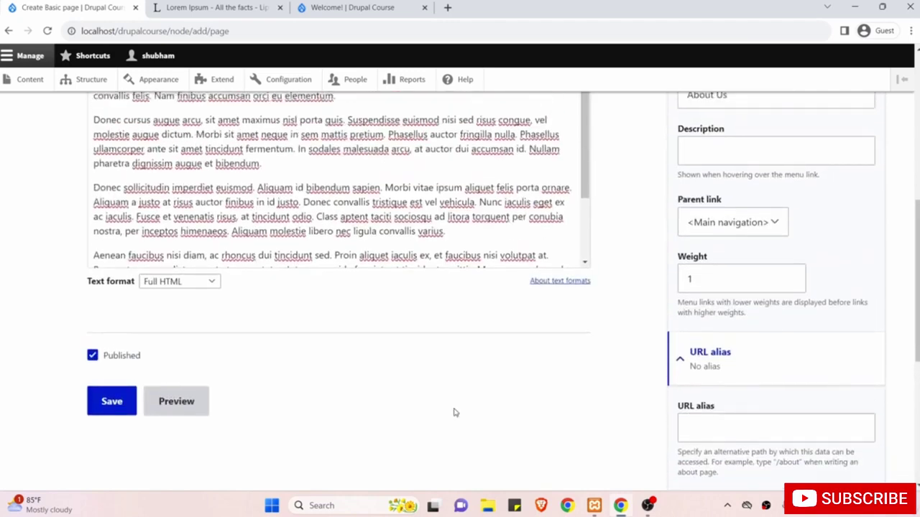
scroll(454, 412, down, 4)
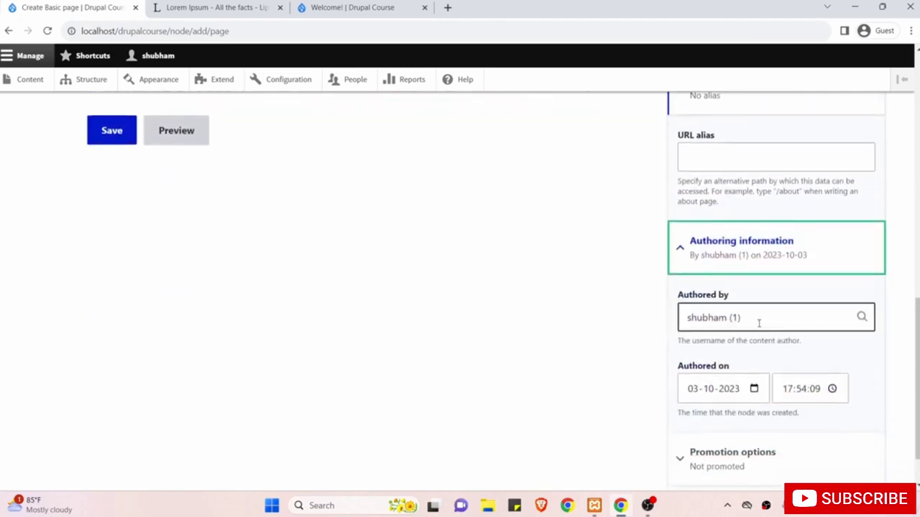
click(759, 322)
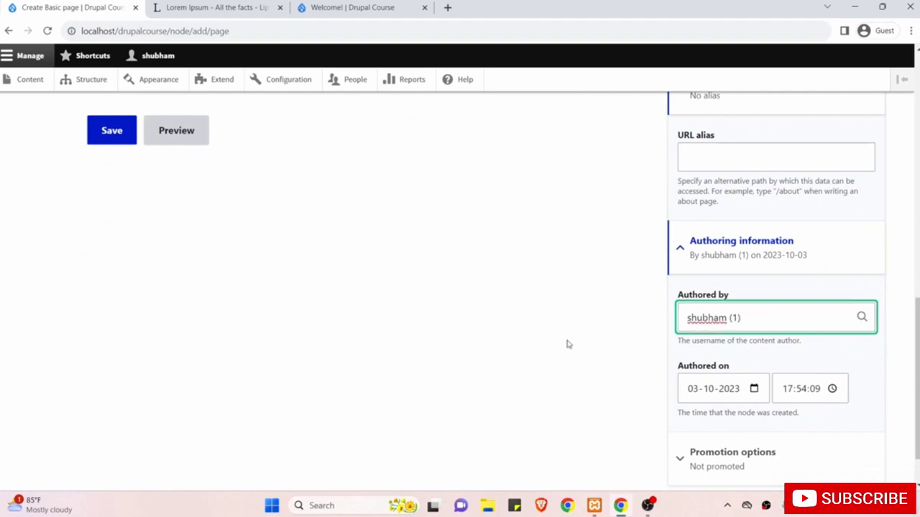
scroll(568, 342, down, 1)
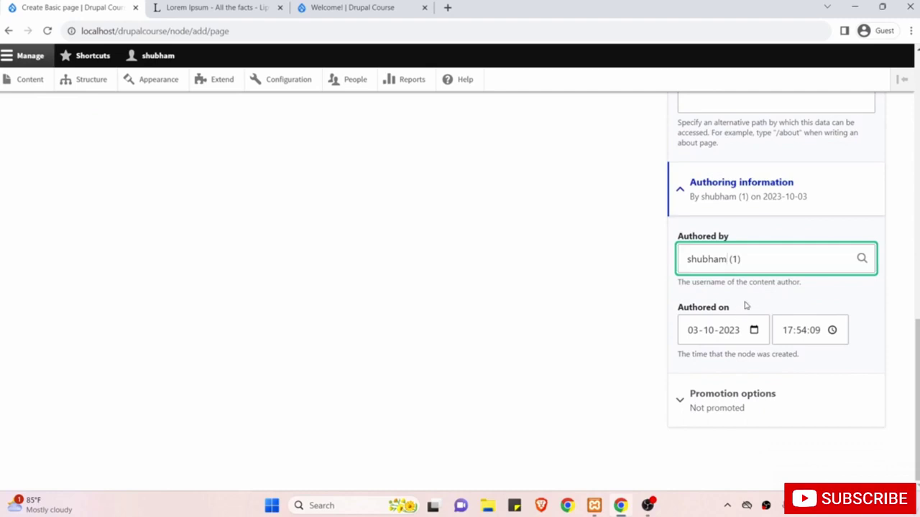
scroll(589, 302, up, 4)
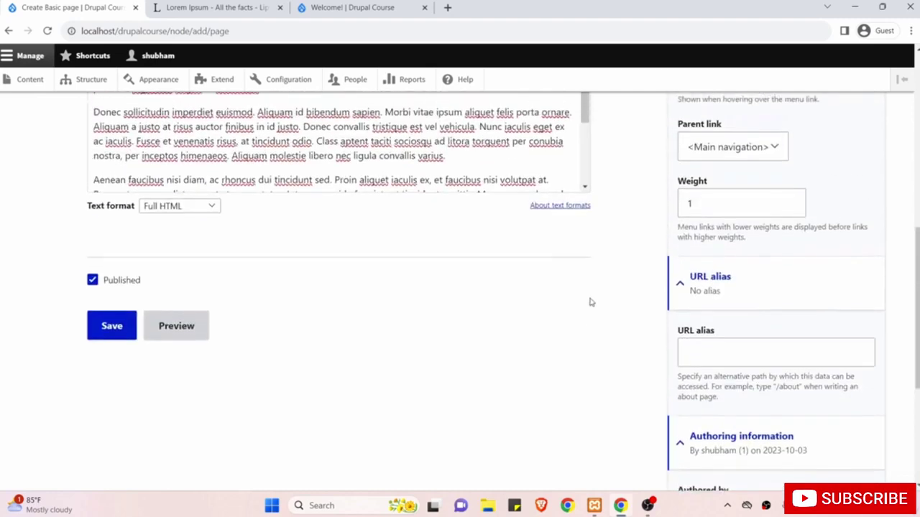
scroll(589, 302, up, 3)
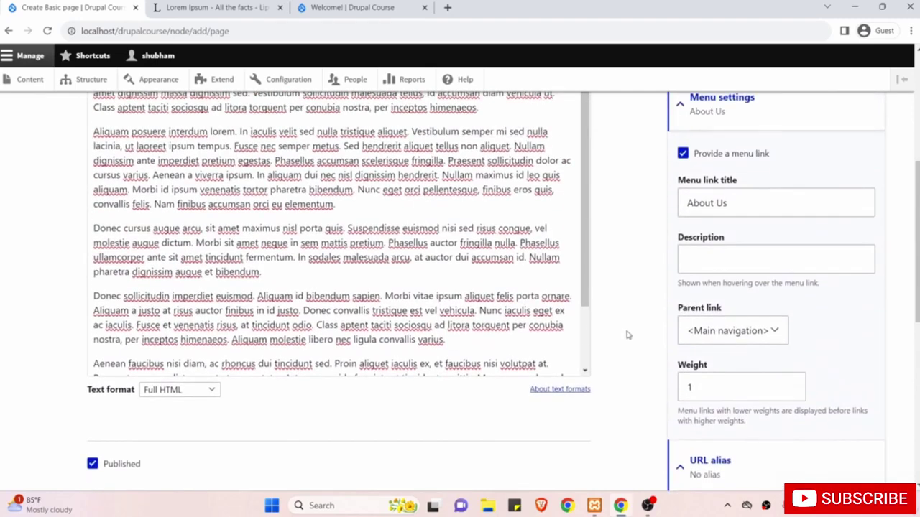
scroll(627, 335, down, 6)
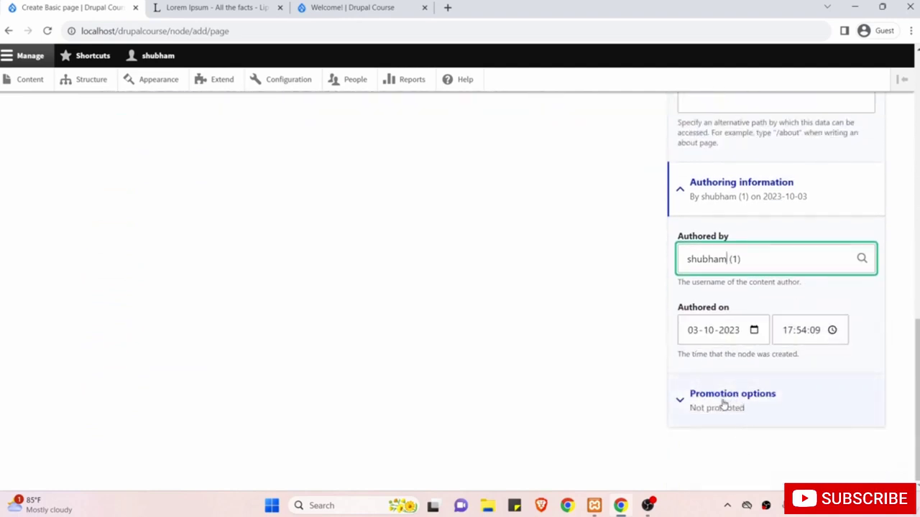
Expand Promotion options and review them without changes.
click(724, 406)
scroll(622, 405, down, 1)
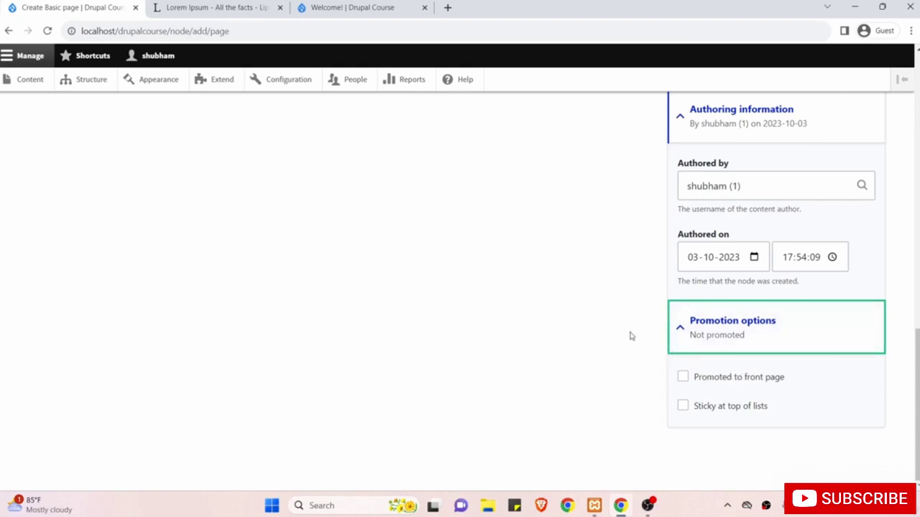
scroll(604, 324, up, 5)
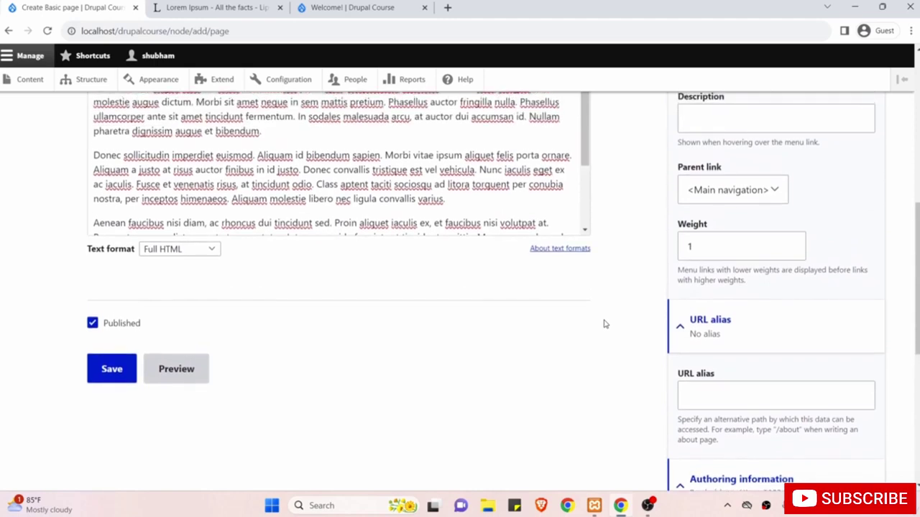
scroll(603, 325, down, 5)
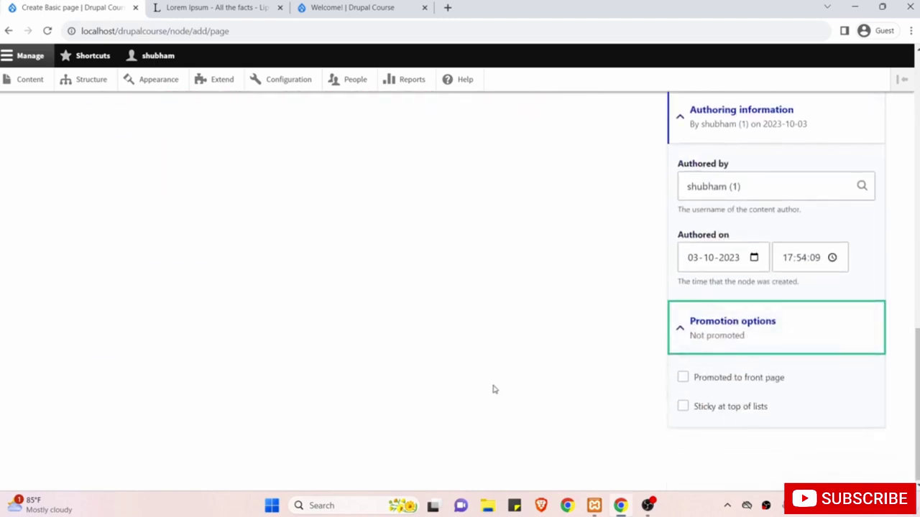
scroll(492, 389, up, 3)
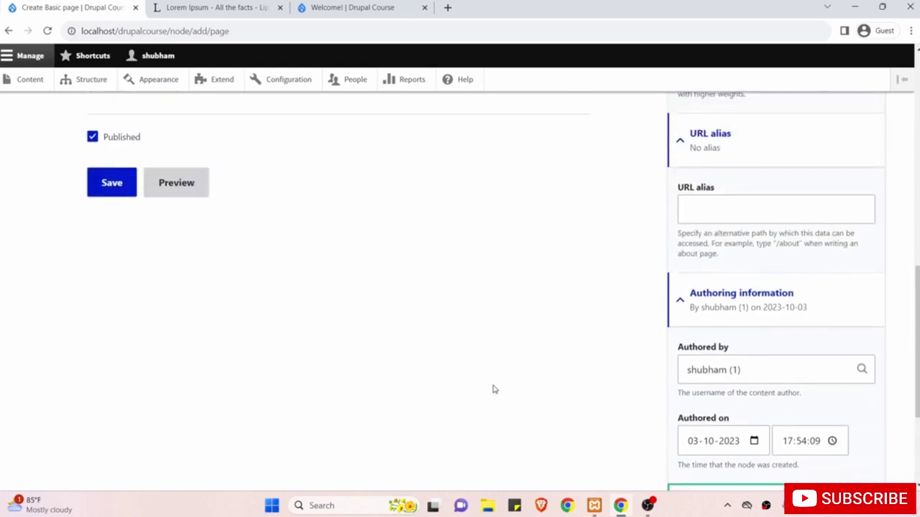
scroll(492, 389, up, 2)
scroll(315, 312, up, 1)
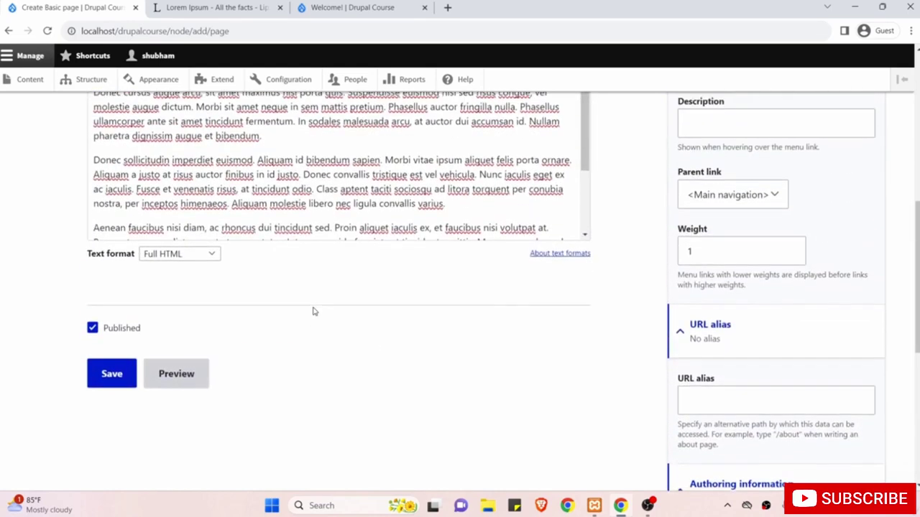
Keep the page marked Published and save the new About Us page.
click(126, 336)
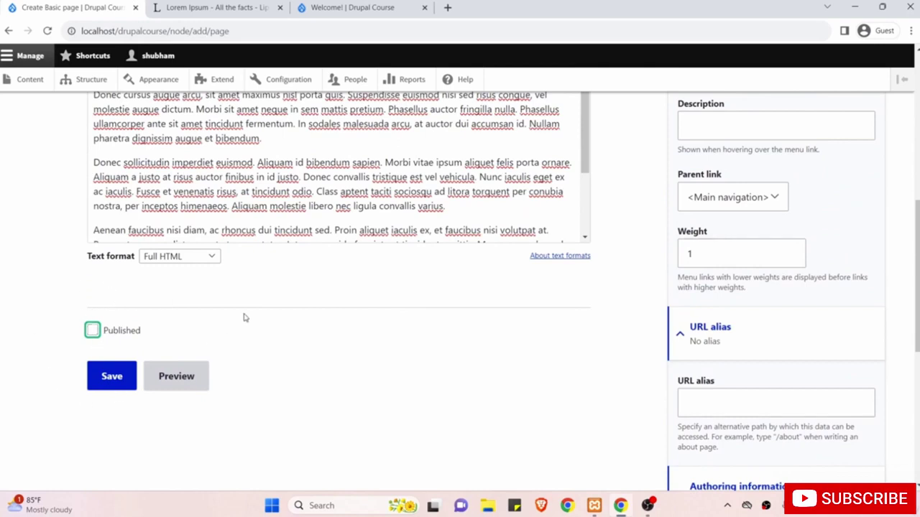
scroll(244, 317, up, 1)
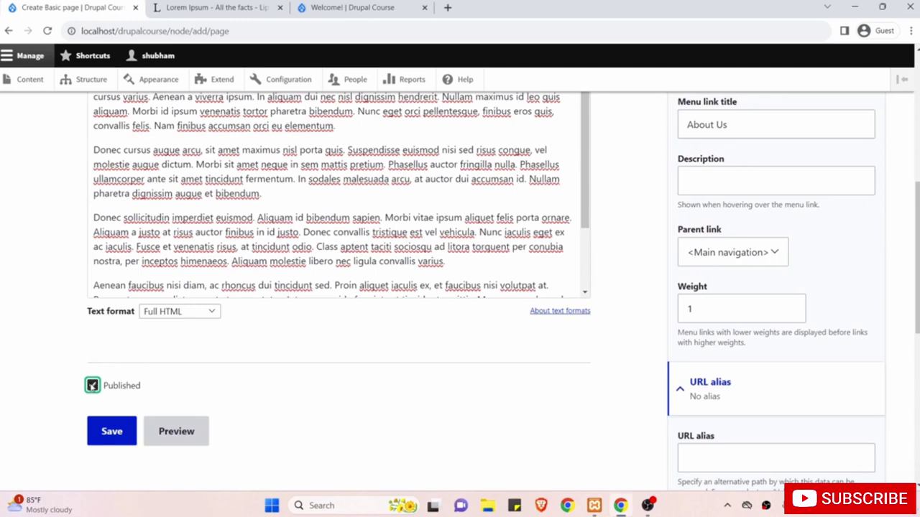
click(111, 432)
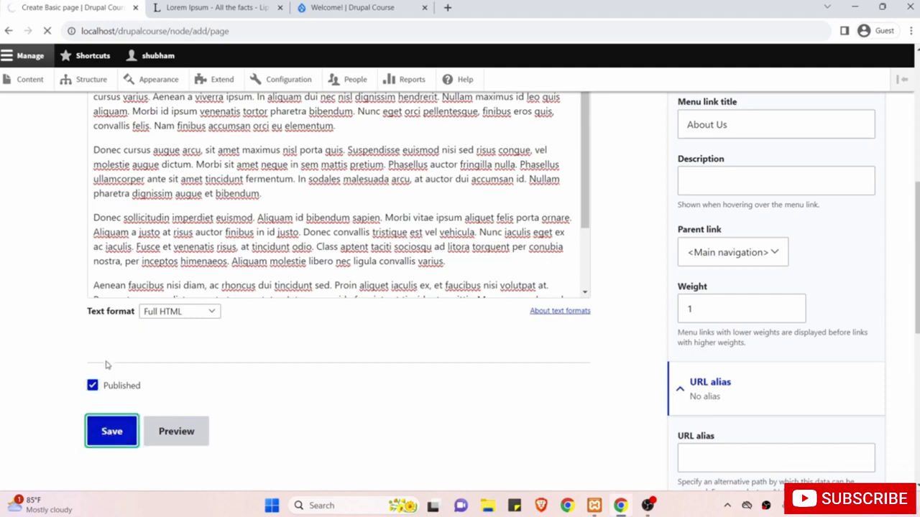
scroll(108, 364, up, 2)
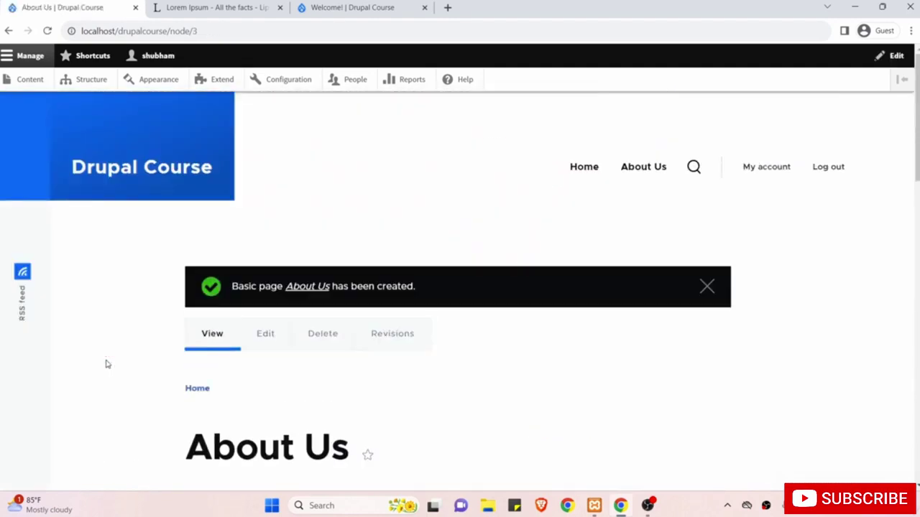
Scroll through the saved About Us page, then open it for editing.
scroll(612, 356, down, 8)
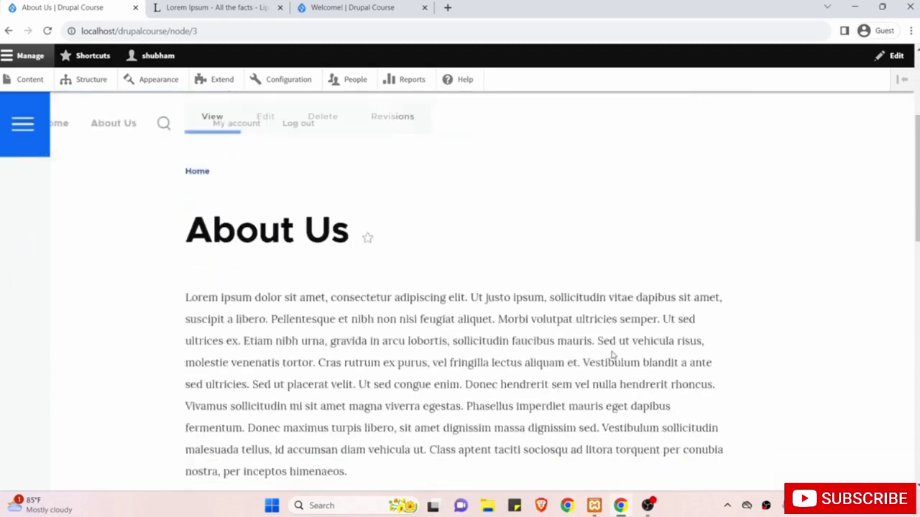
scroll(613, 355, down, 3)
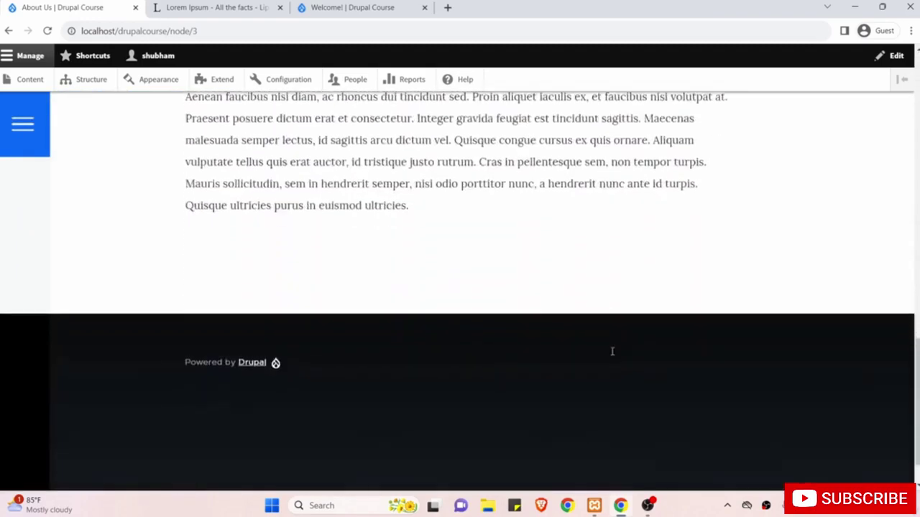
scroll(613, 356, up, 12)
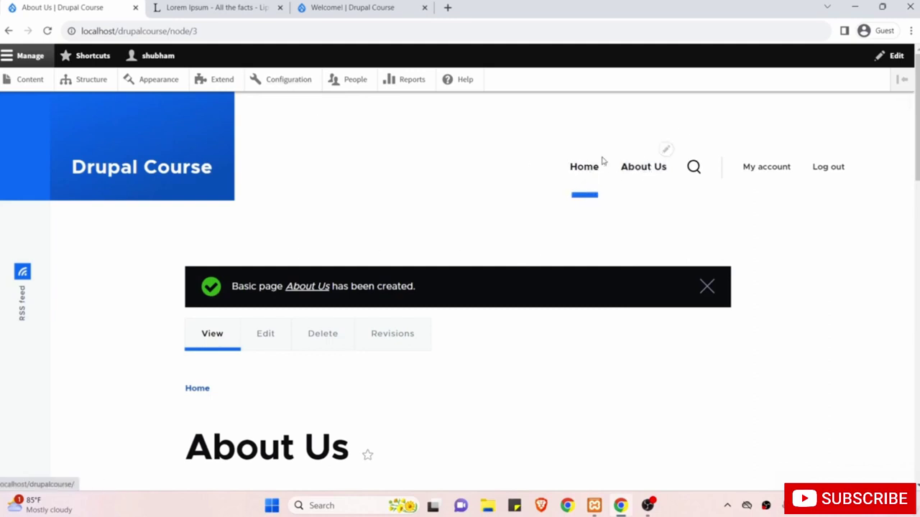
click(267, 339)
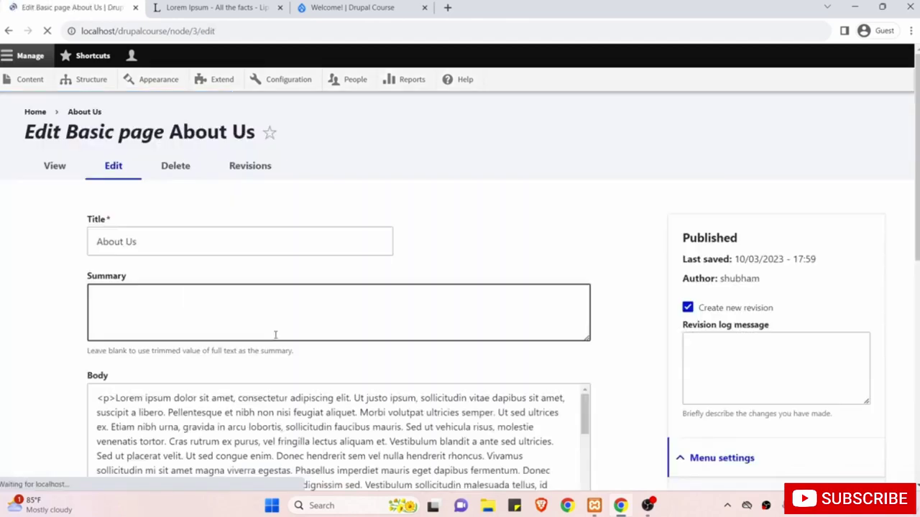
Scroll down the About Us edit form to check the Full HTML body and Main navigation menu link.
scroll(521, 289, down, 5)
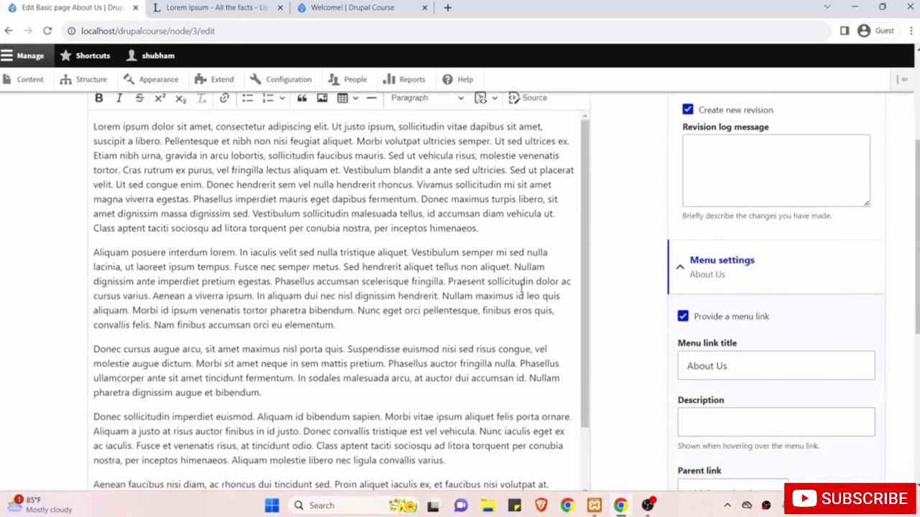
scroll(626, 340, down, 2)
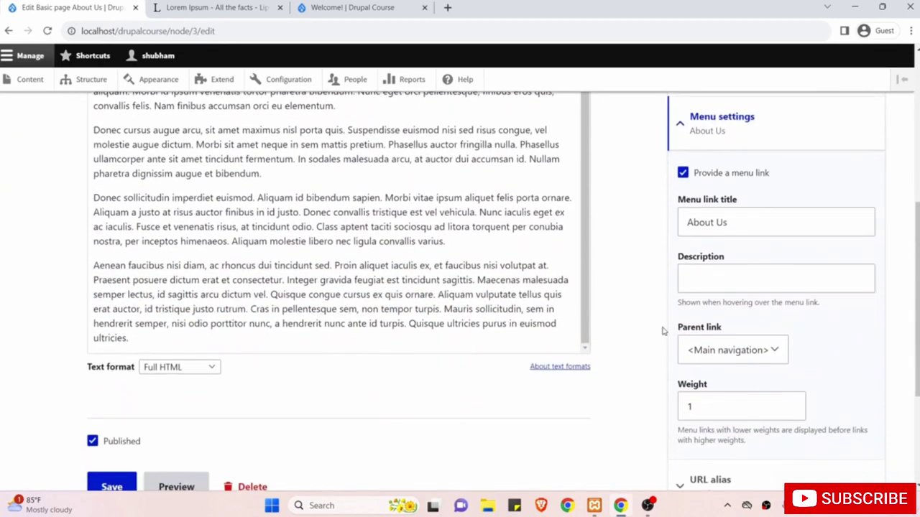
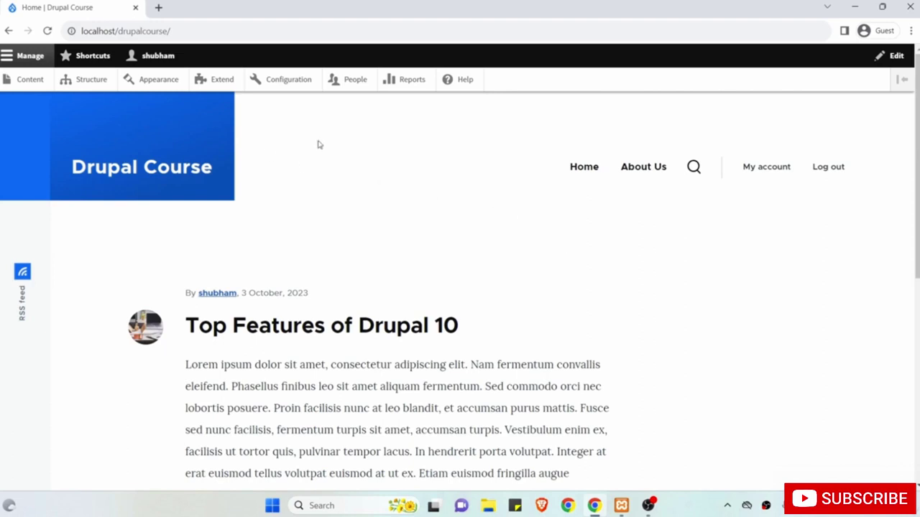
From the Content list, open the 'Top Features of Drupal 10' article for editing.
click(27, 81)
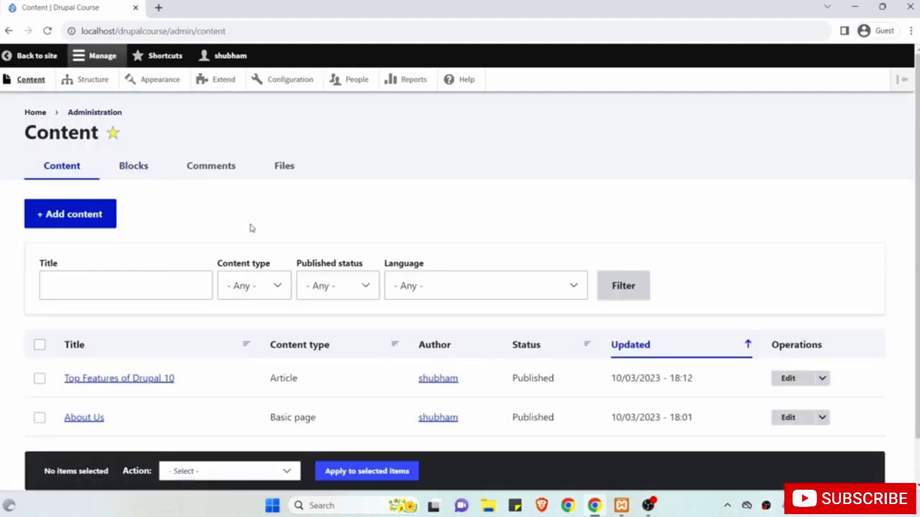
scroll(252, 228, down, 1)
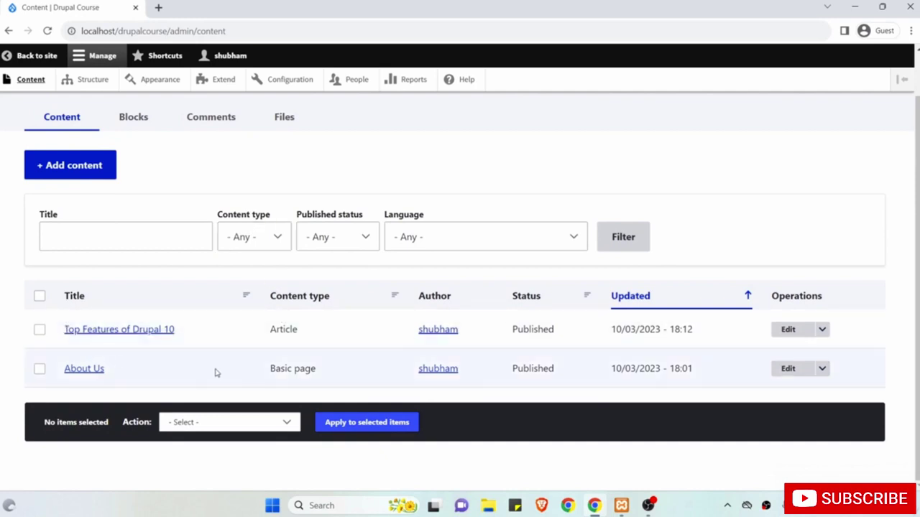
drag(257, 333, 318, 332)
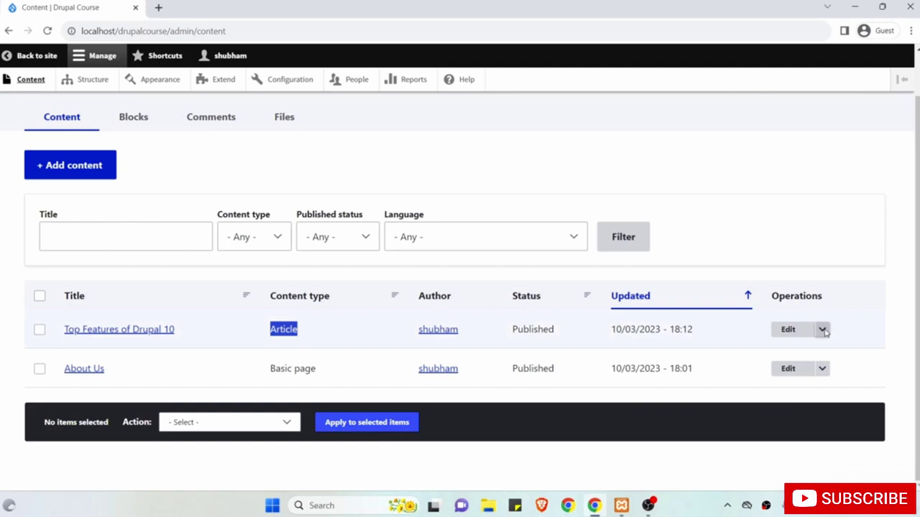
click(823, 329)
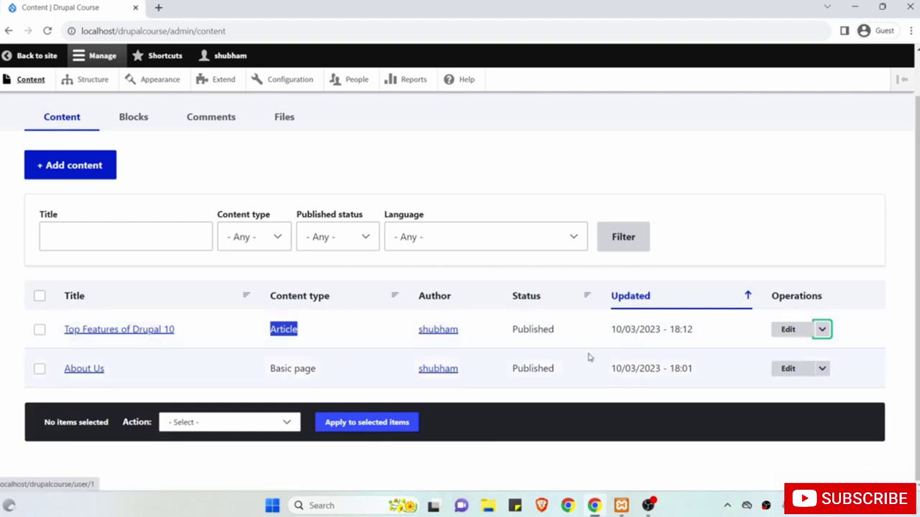
click(790, 332)
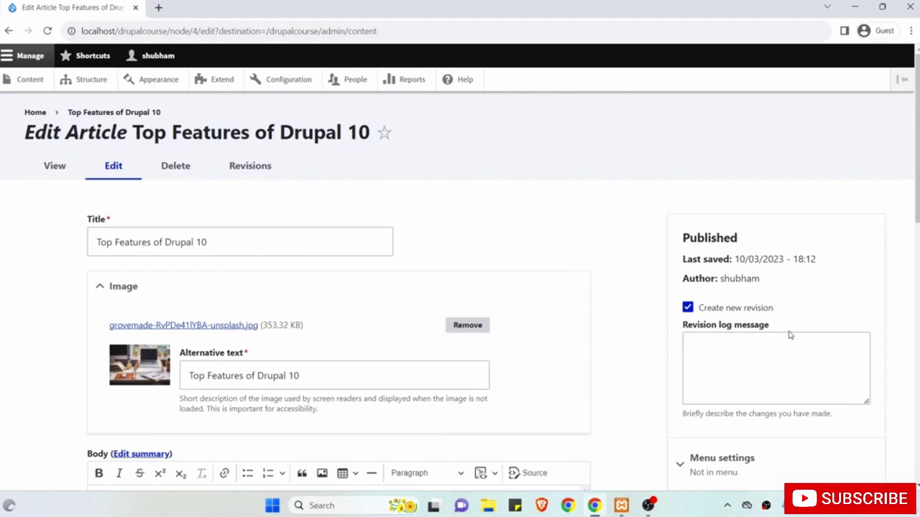
Append 'Edited' to the title, making it 'Top Features of Drupal 10 Edited'.
scroll(477, 277, down, 1)
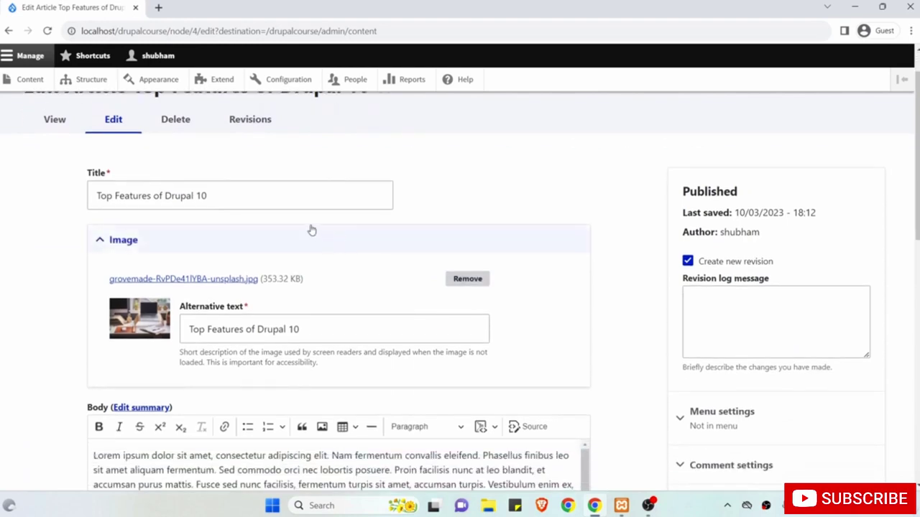
click(283, 197)
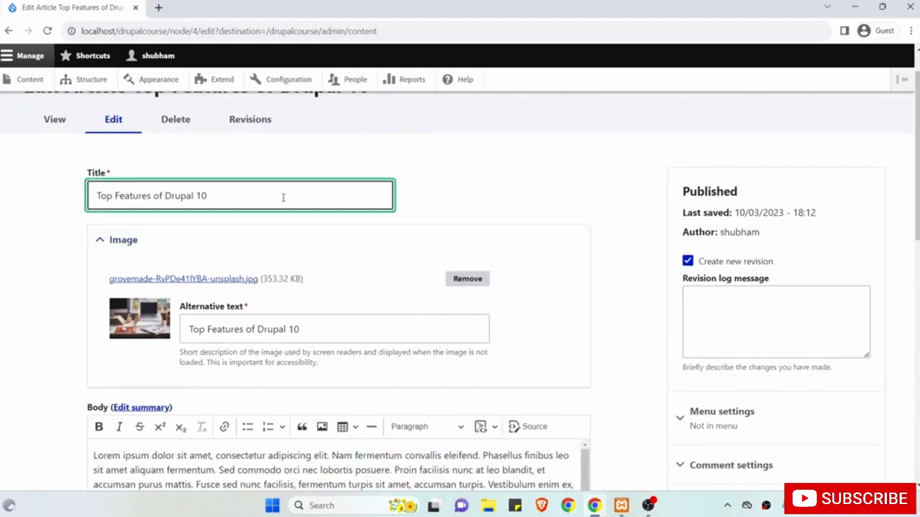
text(Edited)
Bold the opening phrase 'Lorem ipsum dolor sit amet' and italicize the text after it.
scroll(283, 201, down, 2)
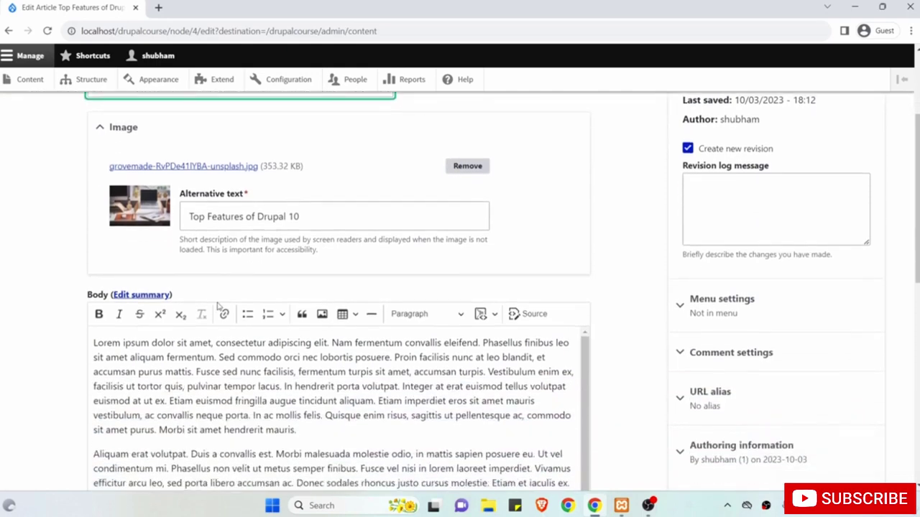
drag(211, 343, 64, 342)
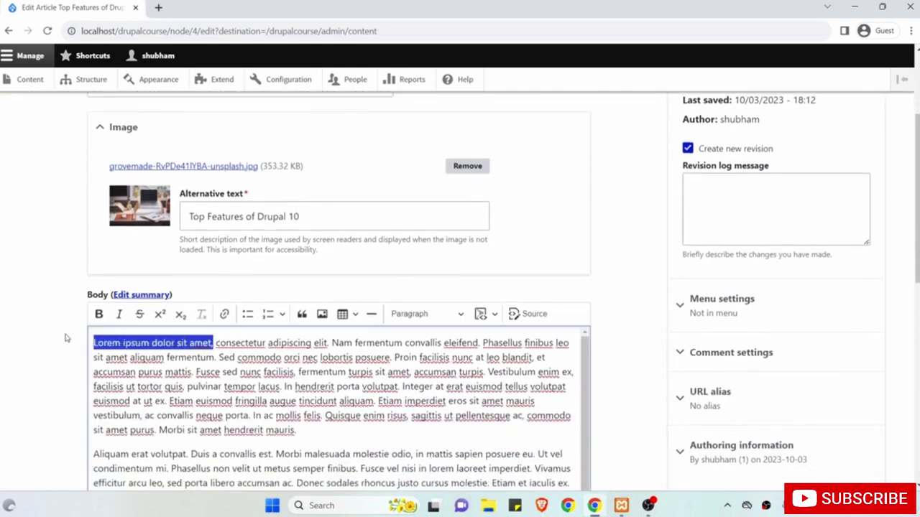
click(99, 317)
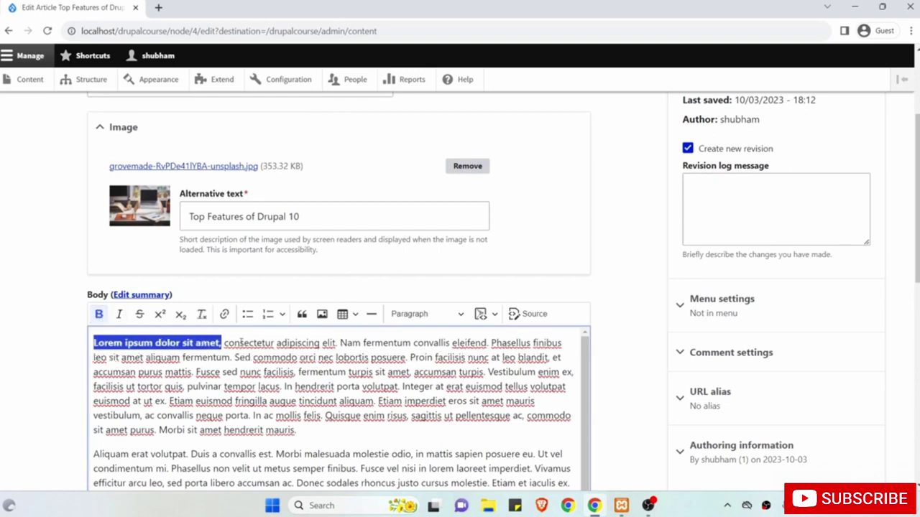
drag(313, 454, 225, 343)
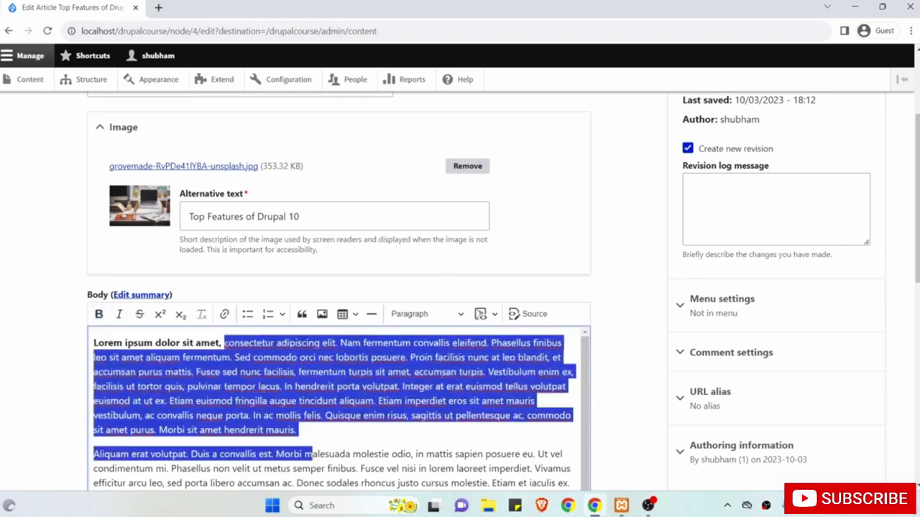
click(120, 314)
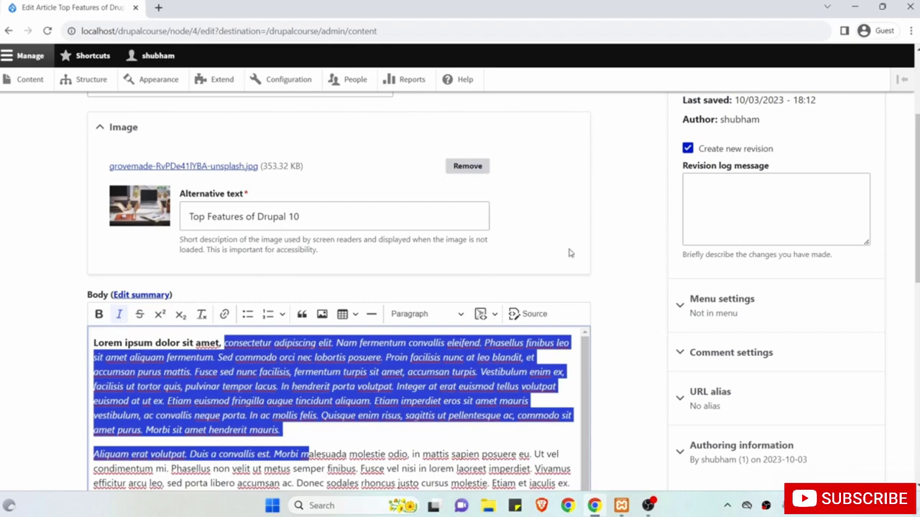
Clear the text selection and save the edited article.
scroll(569, 253, down, 1)
scroll(569, 253, up, 3)
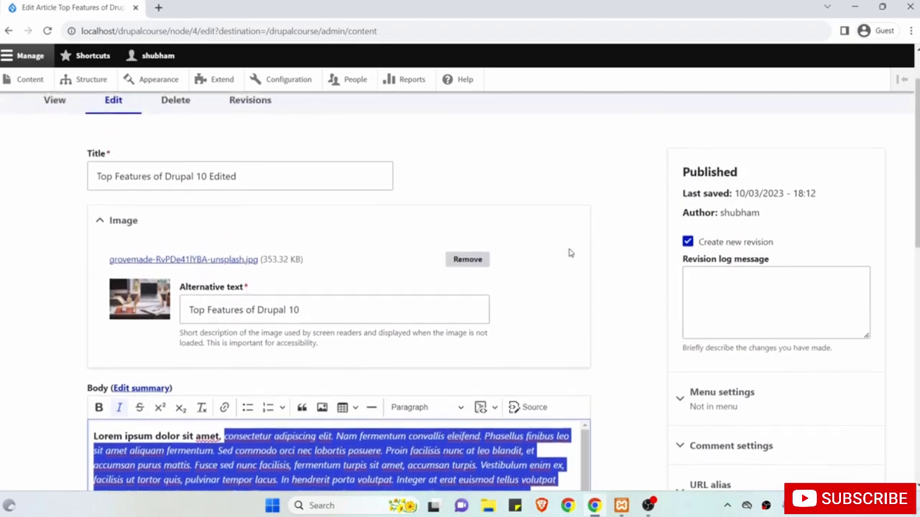
click(654, 239)
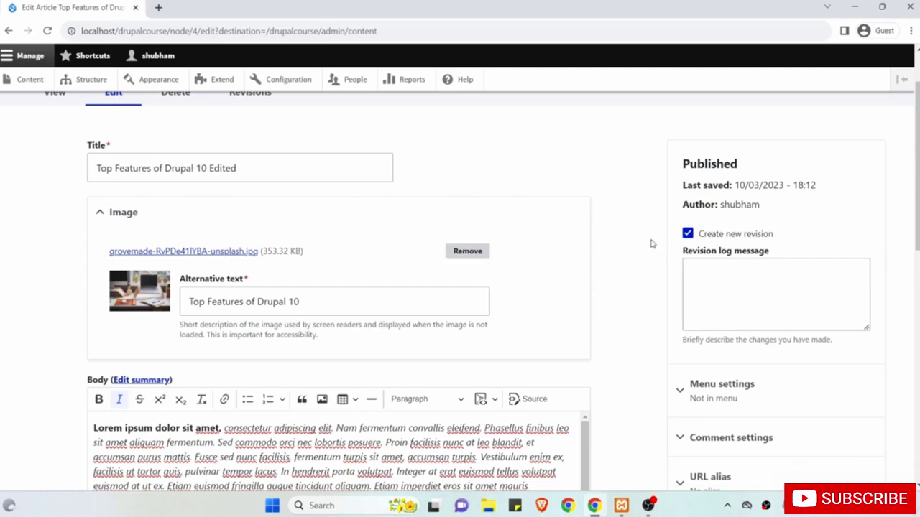
scroll(652, 244, down, 10)
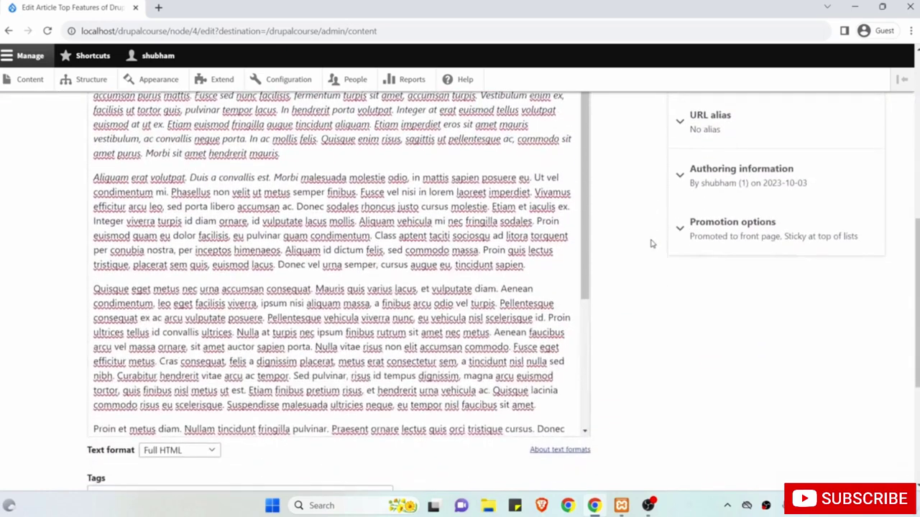
scroll(651, 245, down, 1)
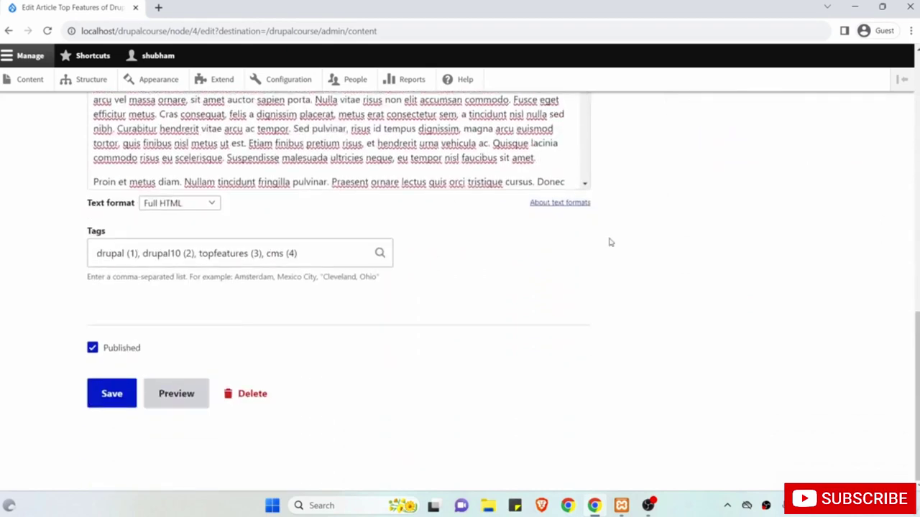
click(111, 397)
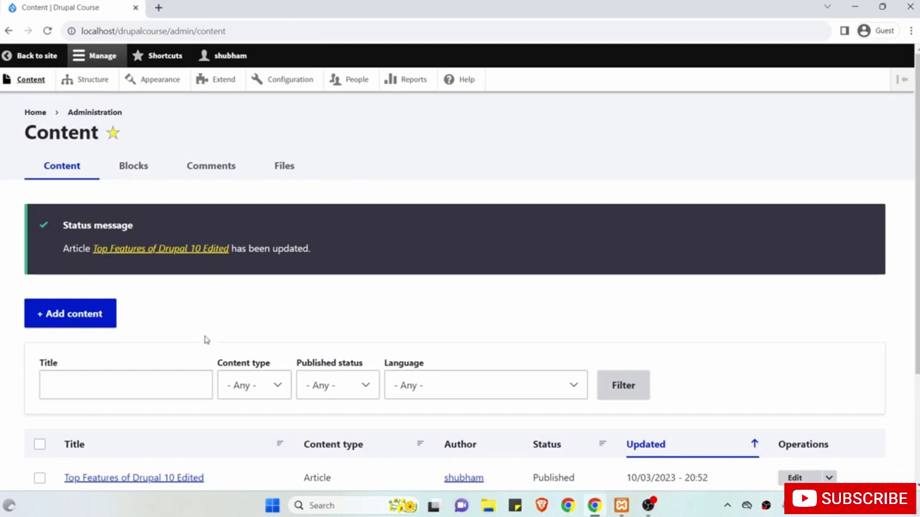
Return to the front page and check the article's bold opening phrase.
scroll(205, 340, down, 1)
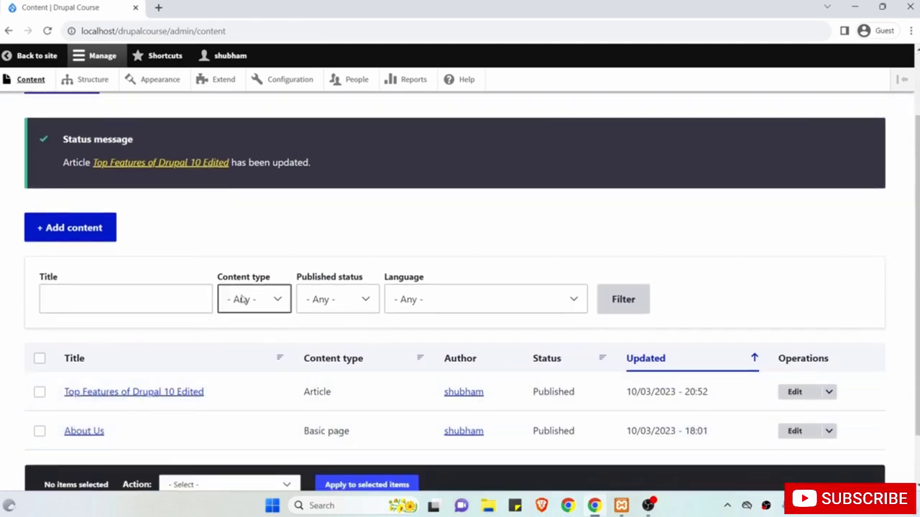
scroll(230, 287, up, 1)
click(38, 63)
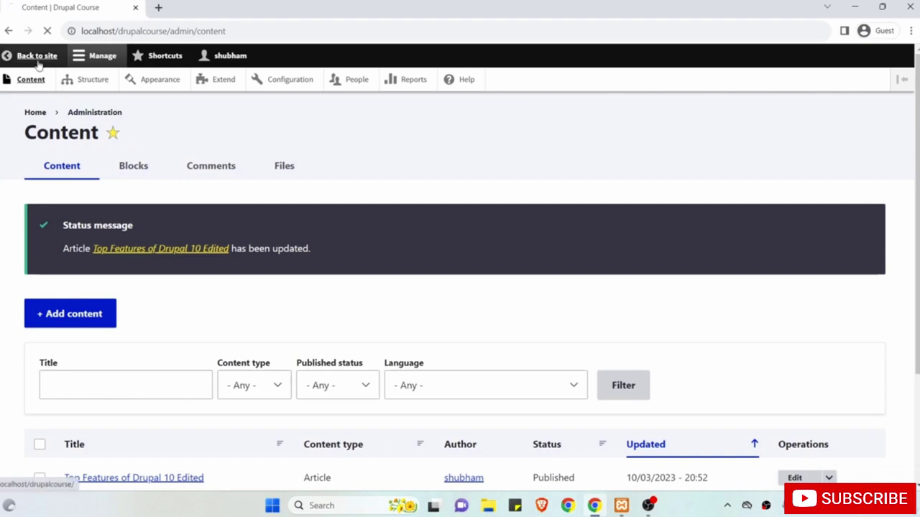
scroll(305, 271, down, 1)
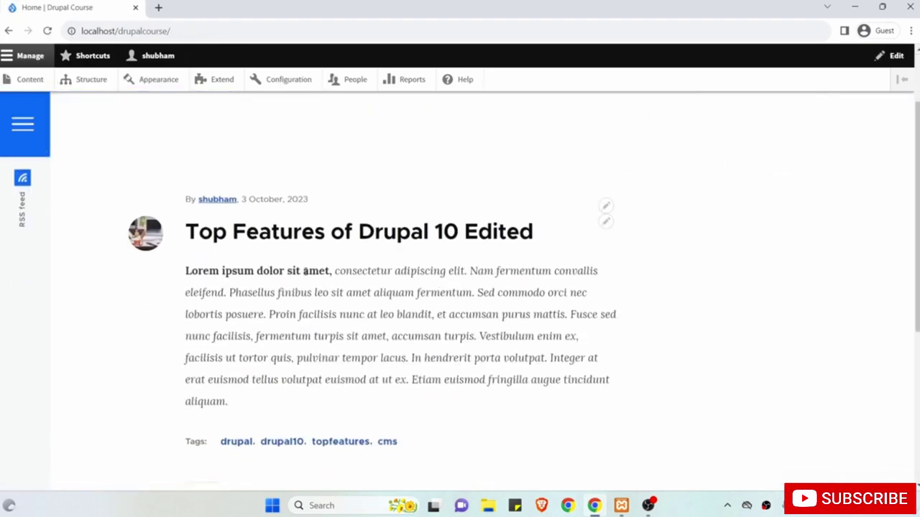
drag(332, 271, 185, 271)
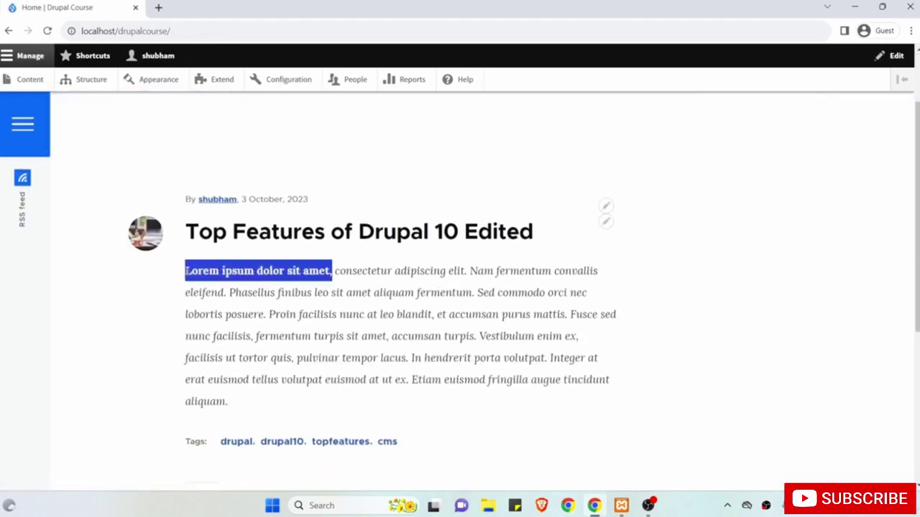
scroll(369, 307, up, 1)
click(369, 307)
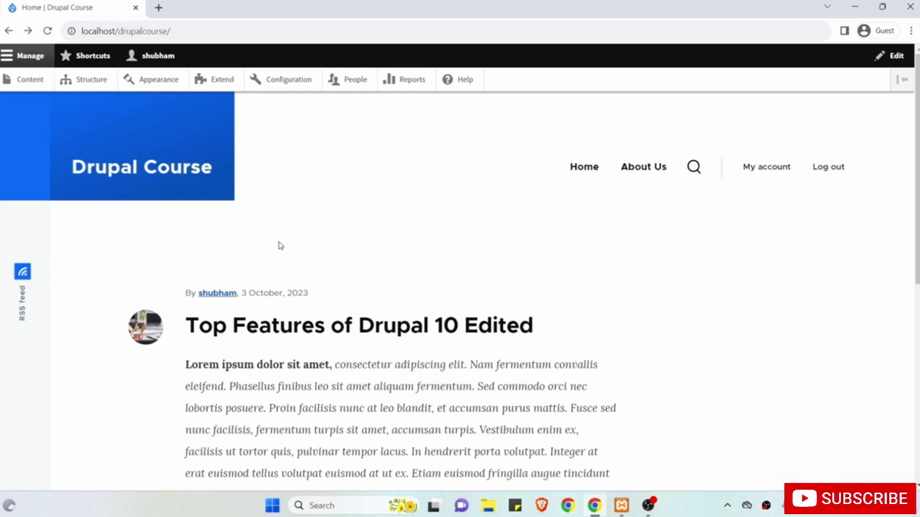
Choose Edit from the article's contextual pencil menu on the front page.
scroll(280, 246, down, 1)
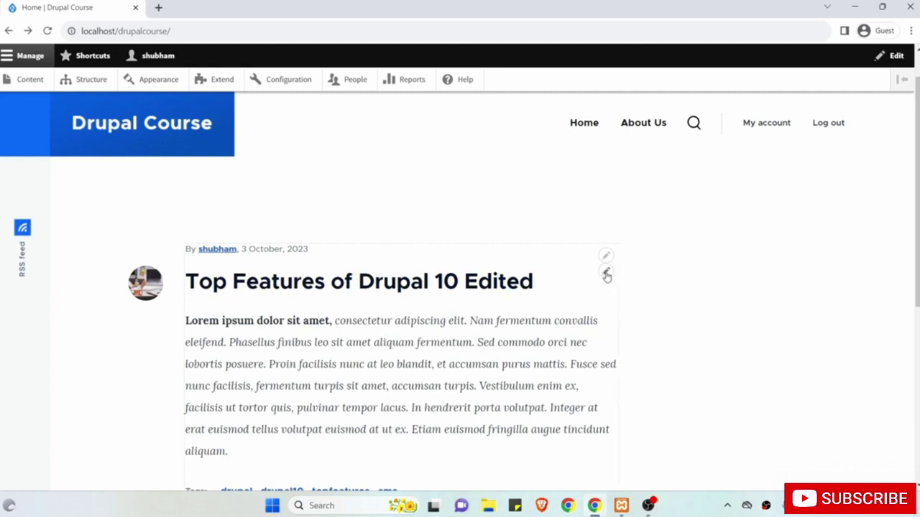
click(606, 274)
click(606, 272)
click(595, 289)
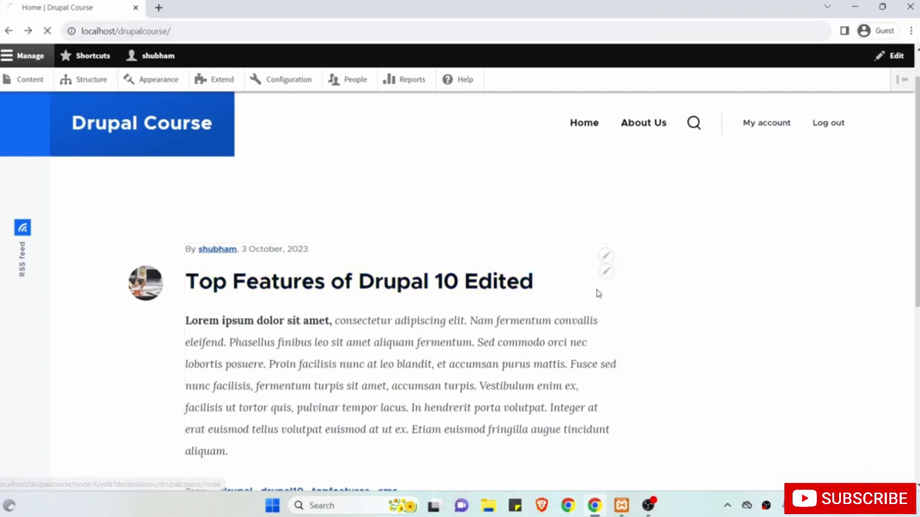
Append 'New' to make the title 'Top Features of Drupal 10 Edited New' and save.
scroll(475, 304, down, 5)
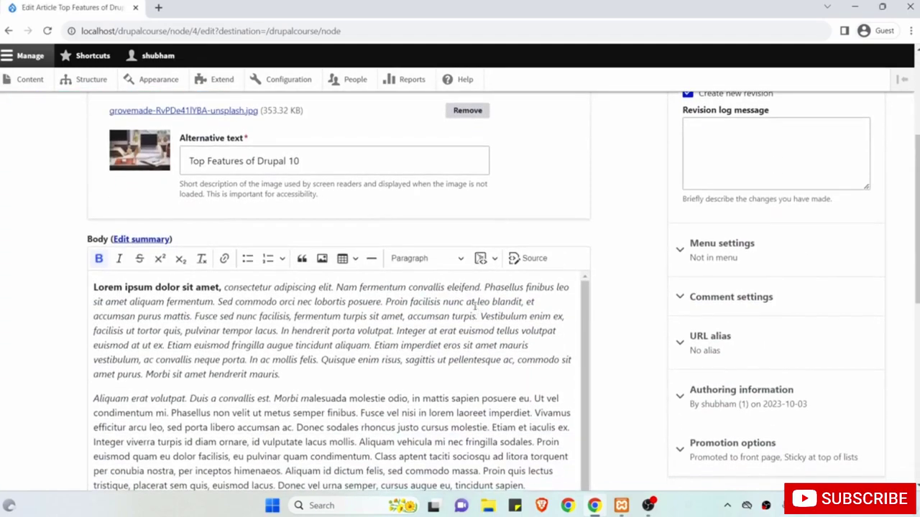
scroll(475, 306, down, 2)
scroll(475, 304, down, 5)
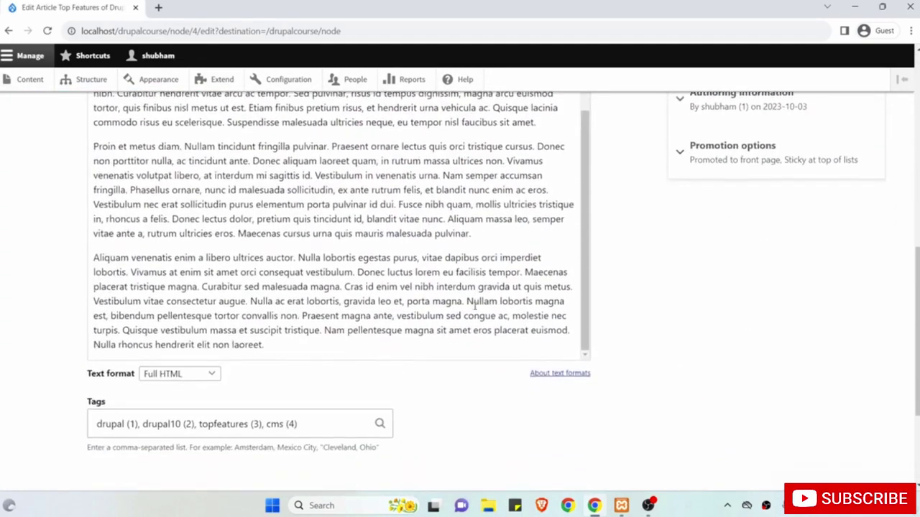
scroll(474, 306, up, 3)
scroll(475, 306, up, 8)
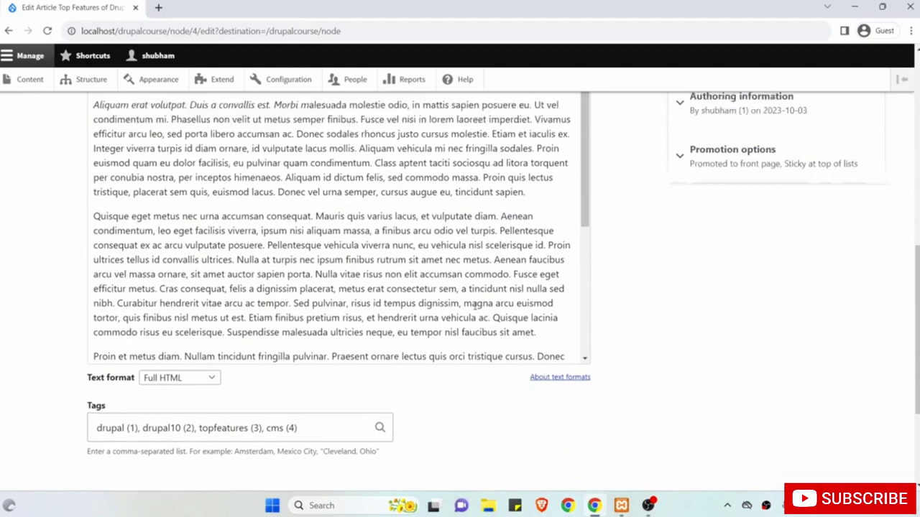
click(321, 240)
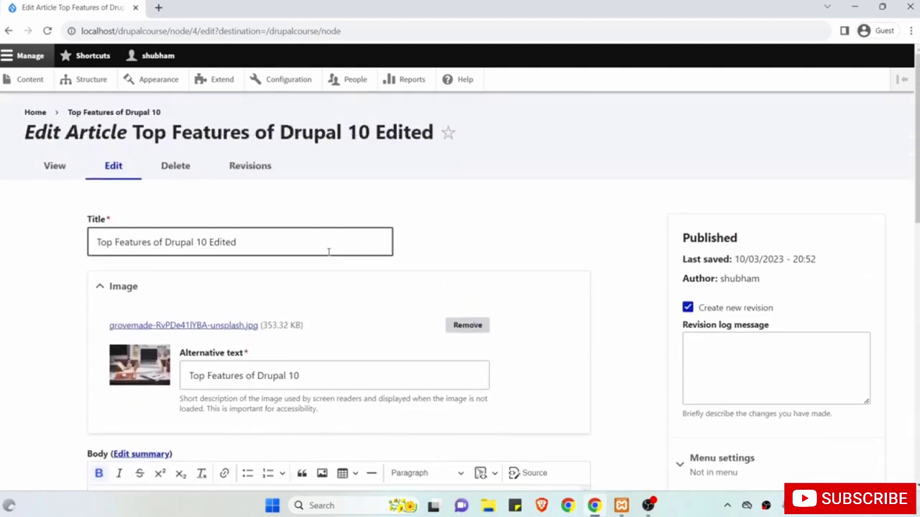
text(New)
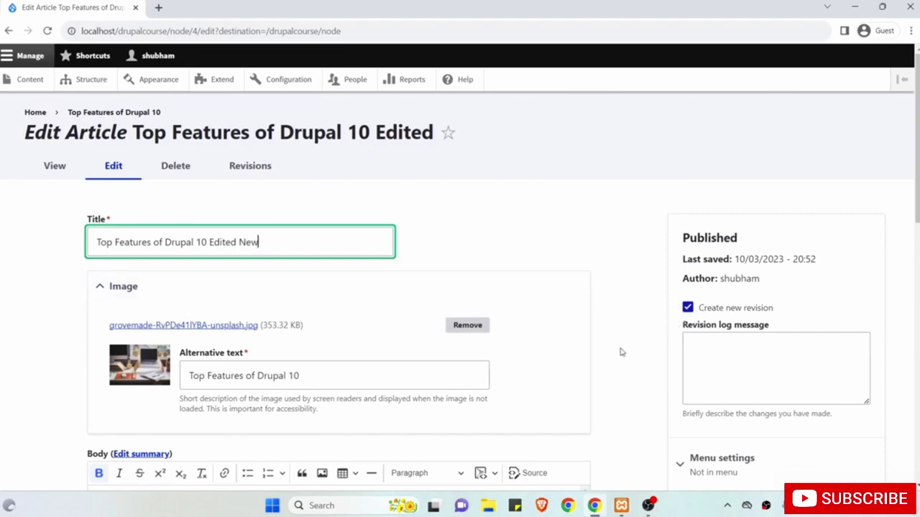
scroll(622, 352, down, 4)
scroll(621, 352, down, 5)
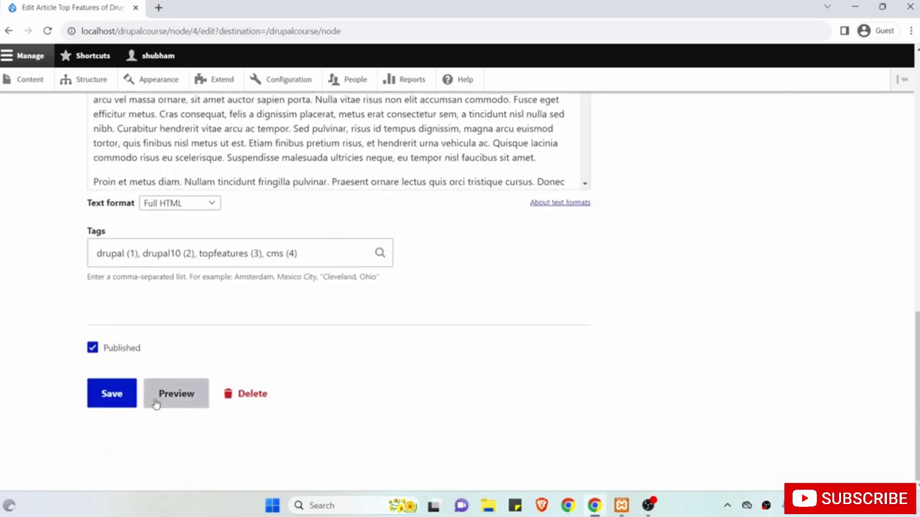
click(113, 400)
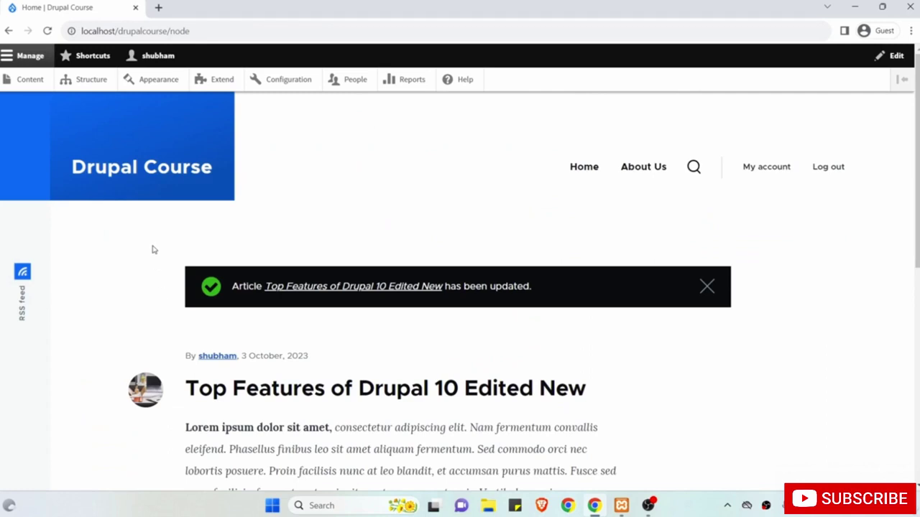
Open the 'Top Features of Drupal 10 Edited New' article page and choose Edit from its contextual menu.
scroll(152, 249, down, 1)
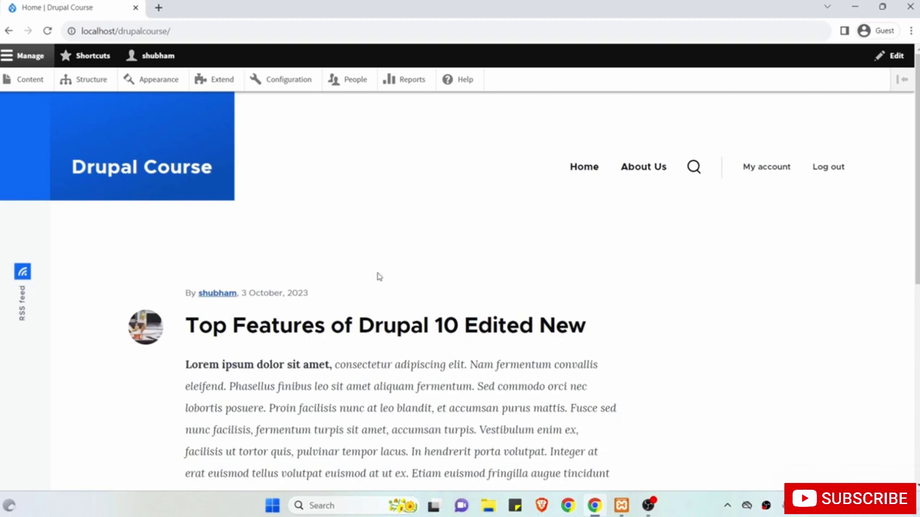
click(261, 332)
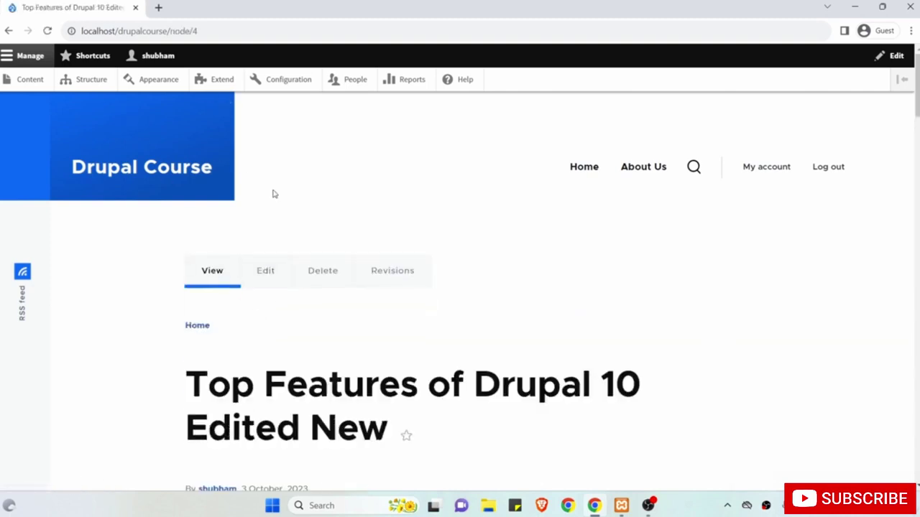
scroll(309, 249, down, 6)
scroll(311, 249, down, 10)
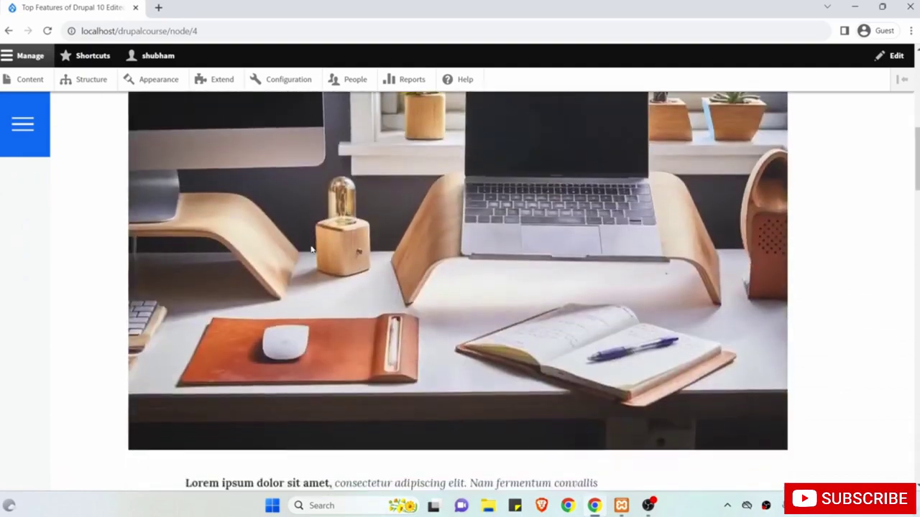
scroll(311, 248, up, 10)
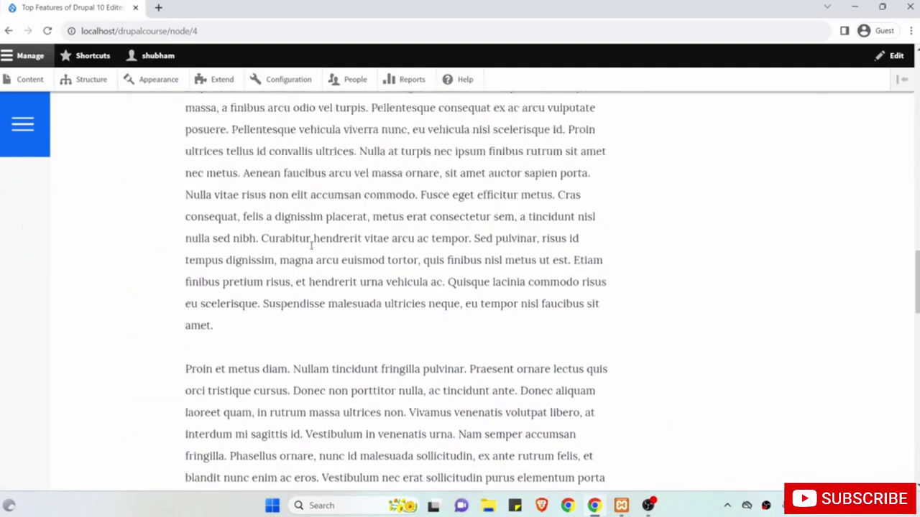
scroll(481, 246, up, 3)
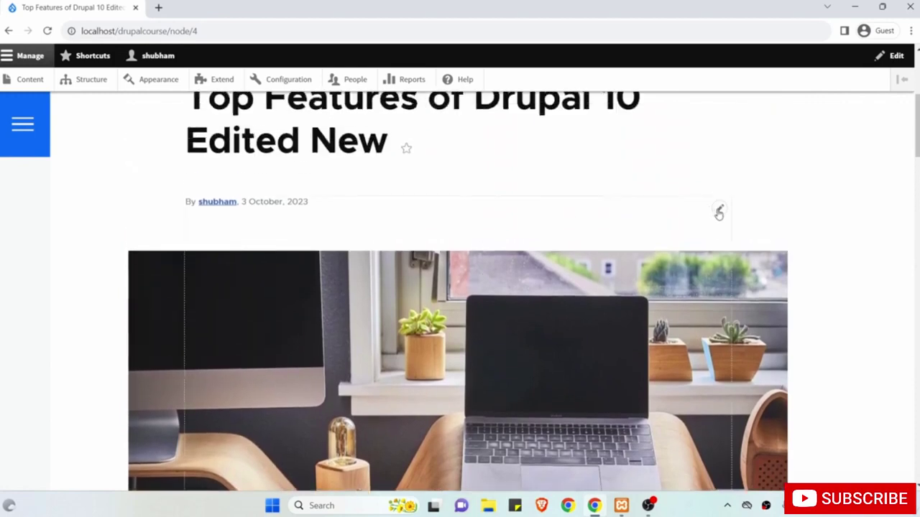
click(718, 212)
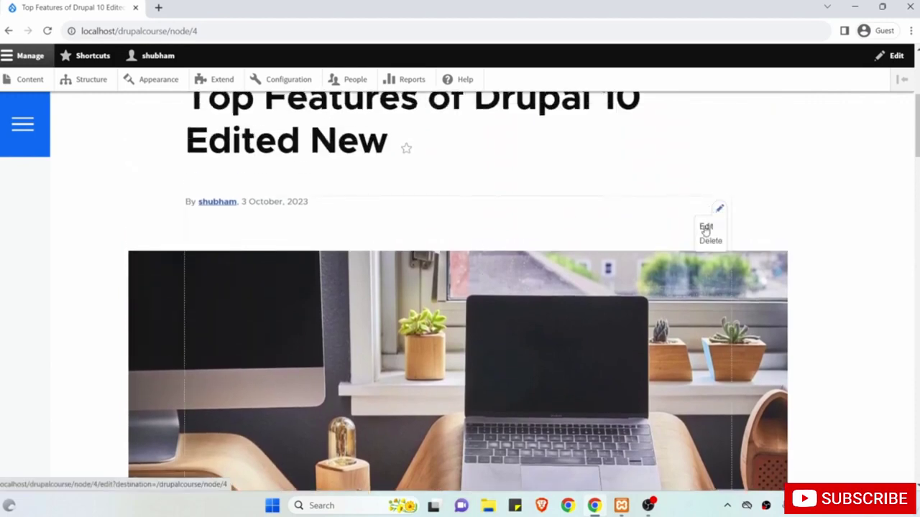
click(706, 227)
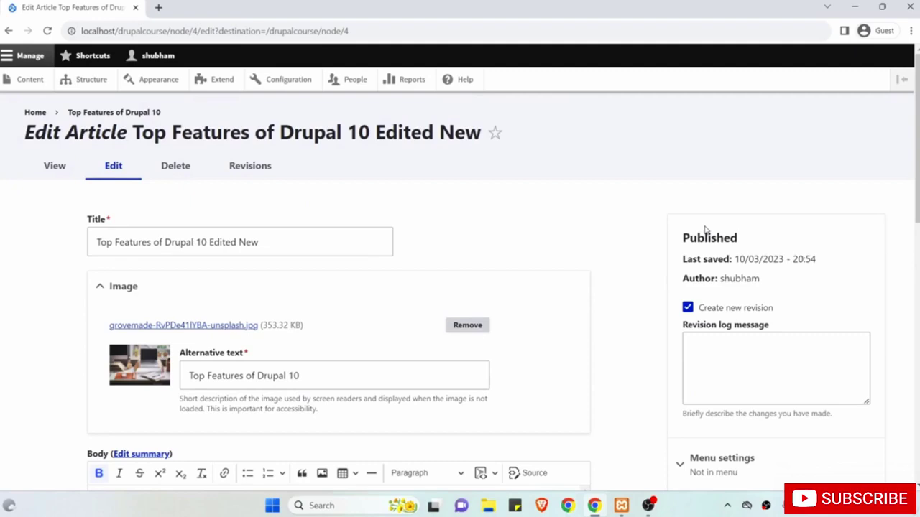
Append 'Last' to make the title 'Top Features of Drupal 10 Edited New Last' and save.
scroll(590, 281, down, 5)
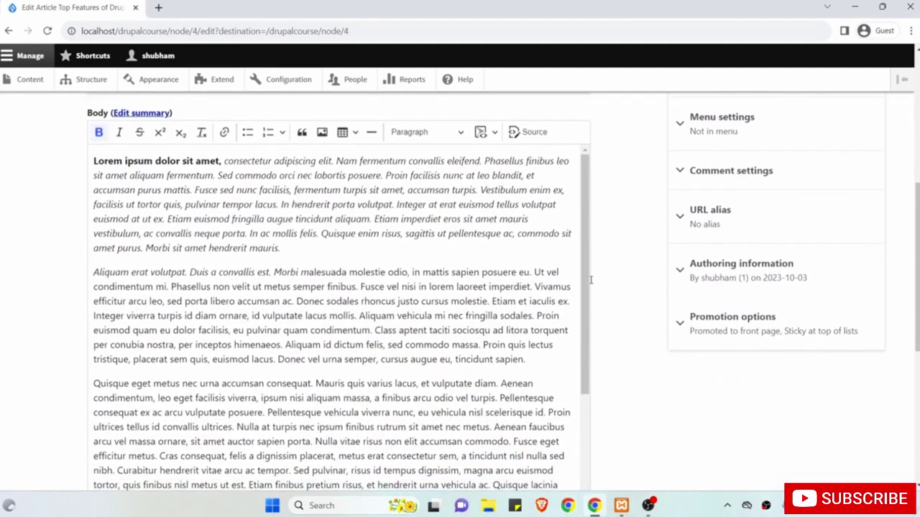
scroll(591, 280, down, 6)
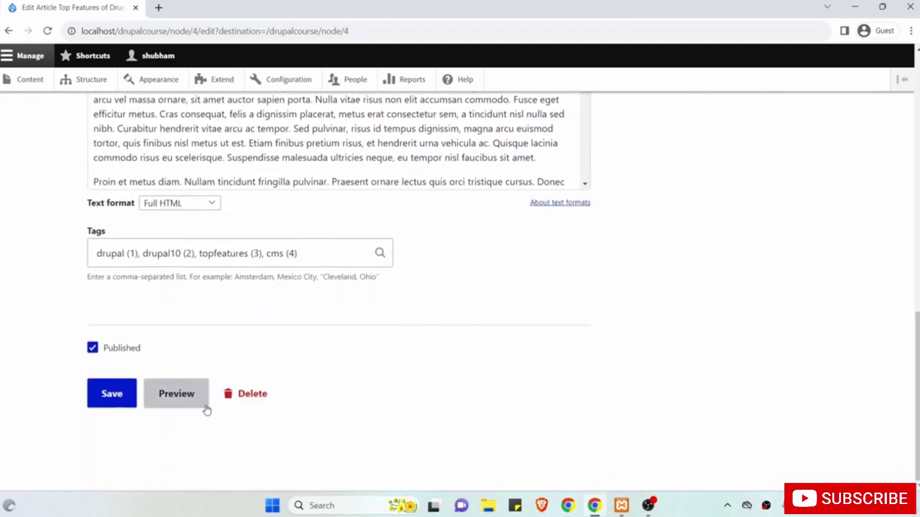
scroll(318, 273, up, 3)
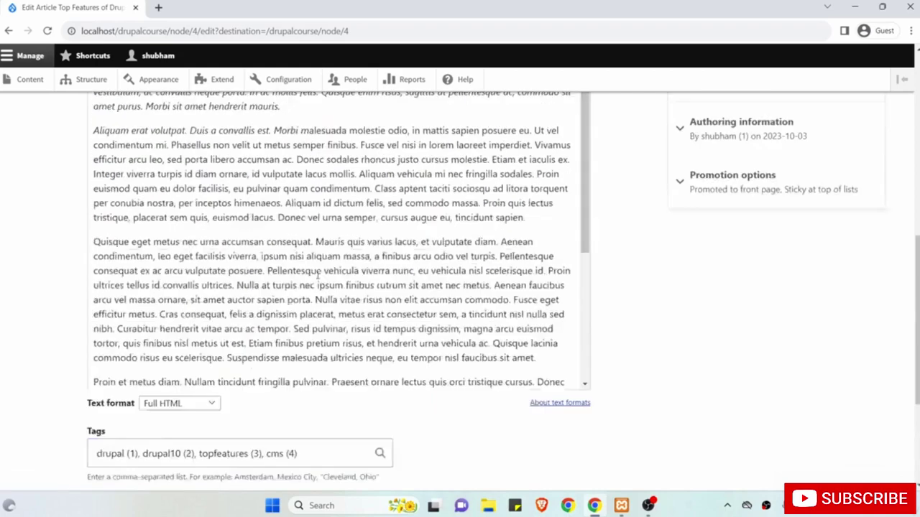
scroll(318, 273, up, 8)
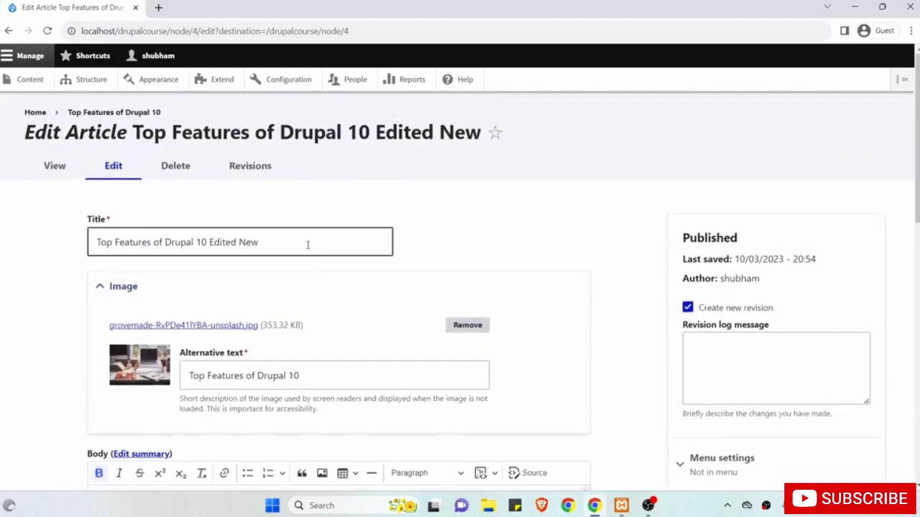
click(309, 245)
text(Last)
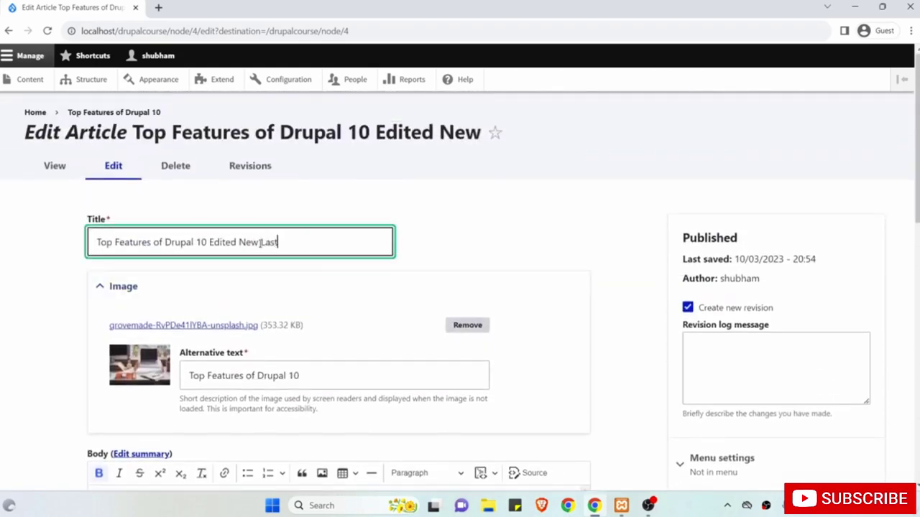
scroll(260, 243, down, 3)
scroll(260, 243, down, 10)
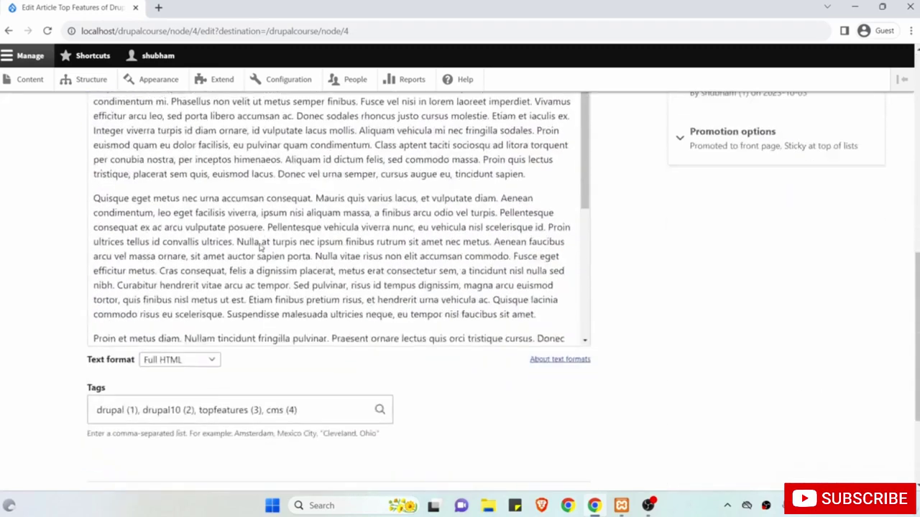
scroll(74, 286, down, 1)
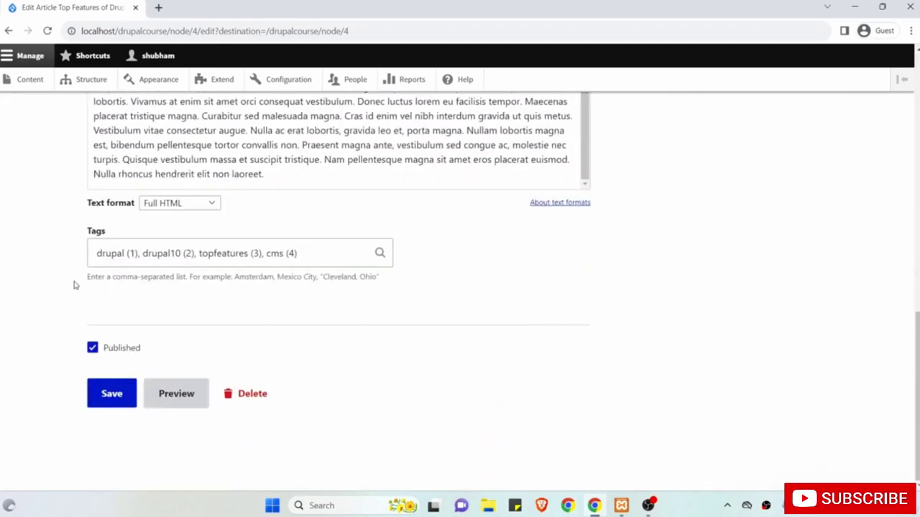
click(119, 394)
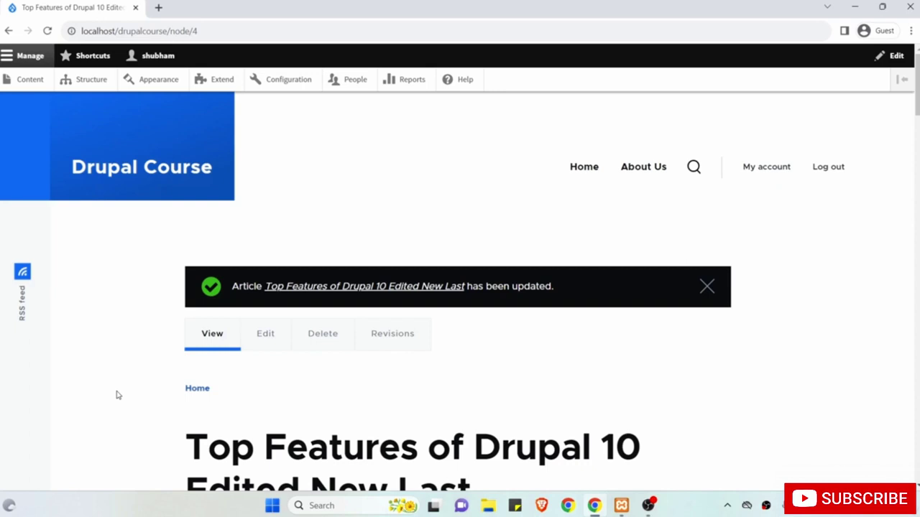
Visit the About Us page, show its contextual edit options, then go back home.
click(644, 169)
scroll(616, 352, down, 5)
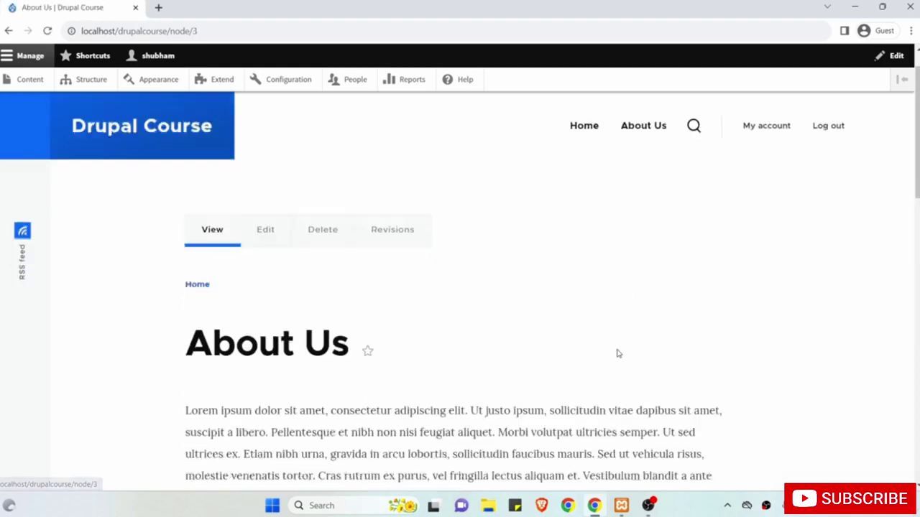
click(718, 152)
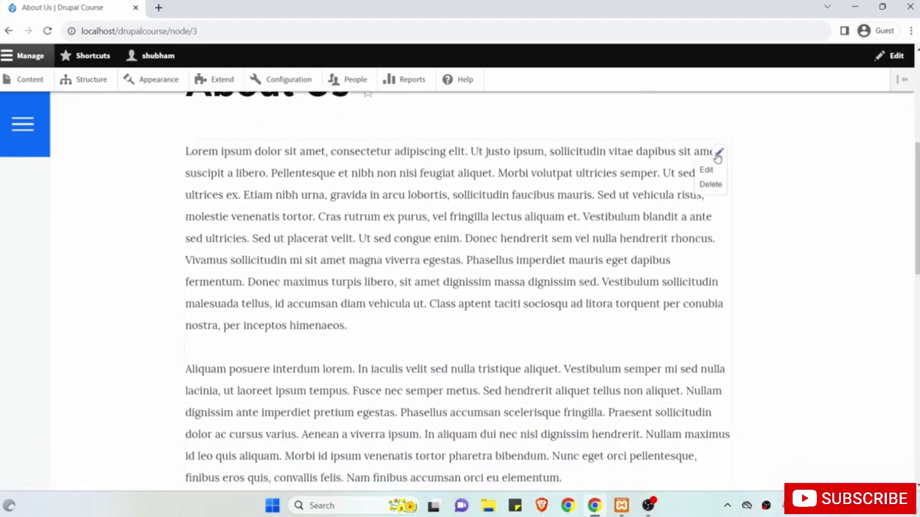
scroll(503, 216, up, 4)
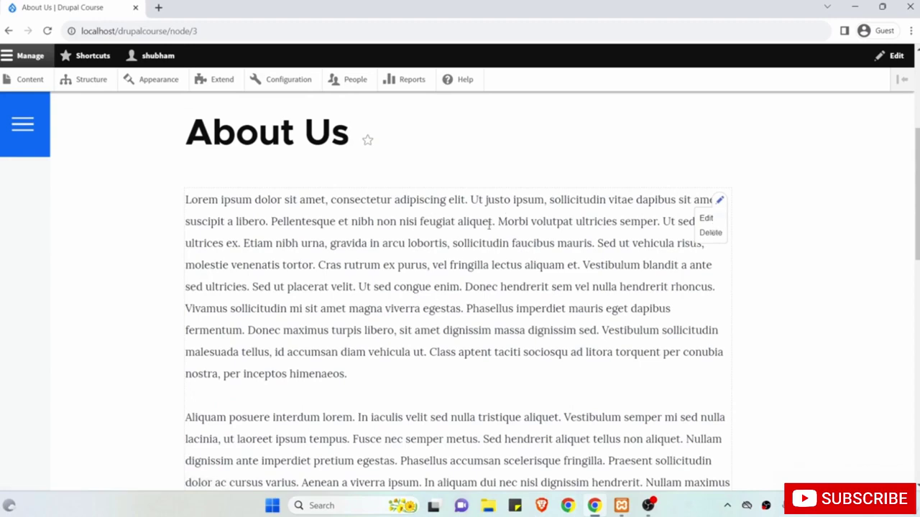
click(29, 79)
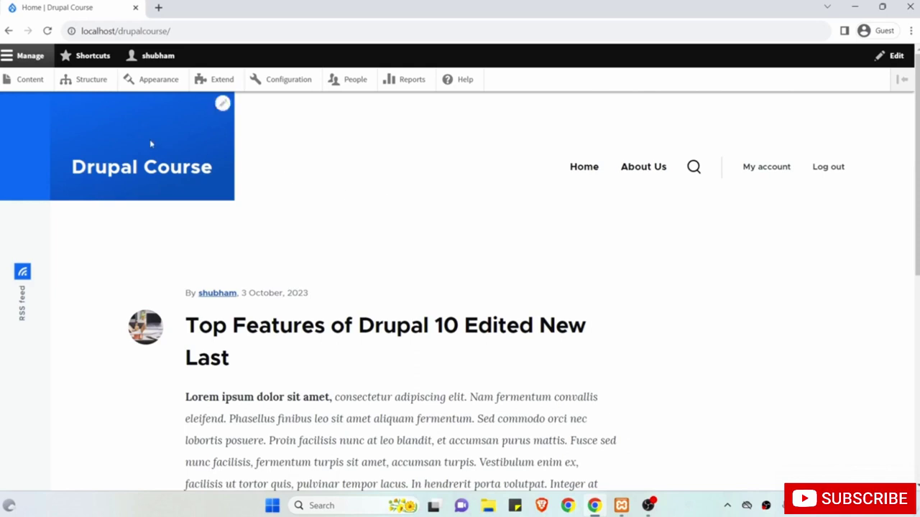
Open the article's Revisions tab from the Content list, showing its four saved revisions.
click(30, 80)
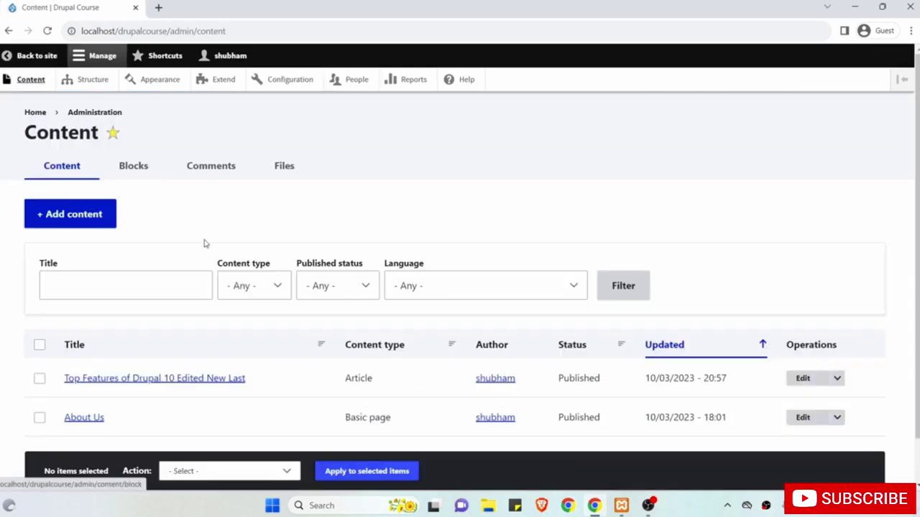
scroll(205, 243, down, 1)
drag(365, 329, 379, 333)
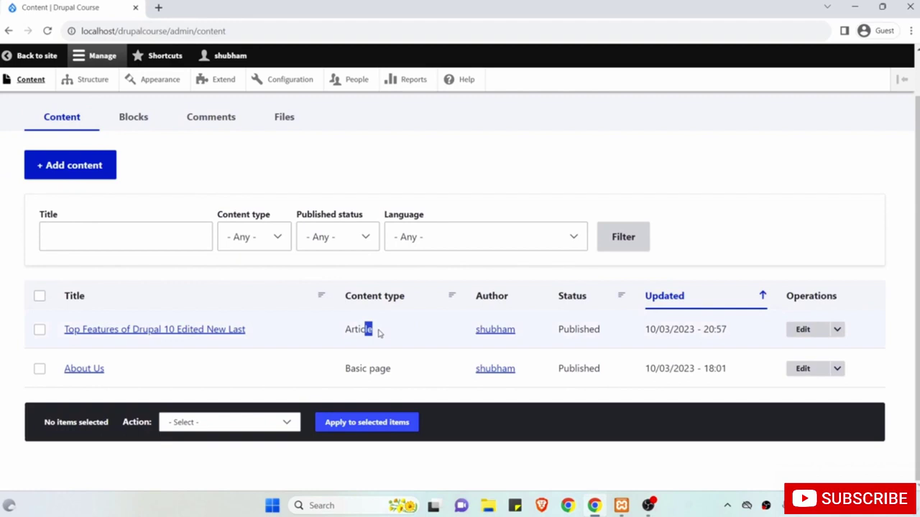
click(805, 332)
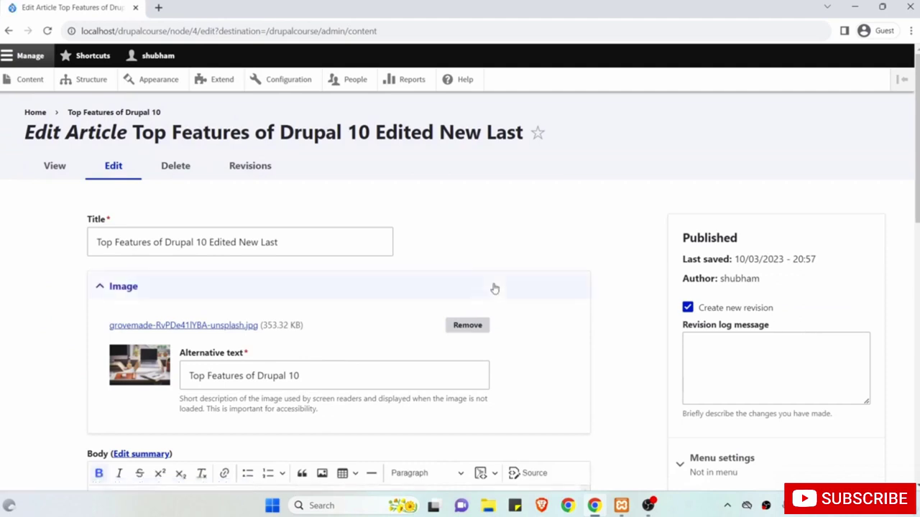
click(265, 169)
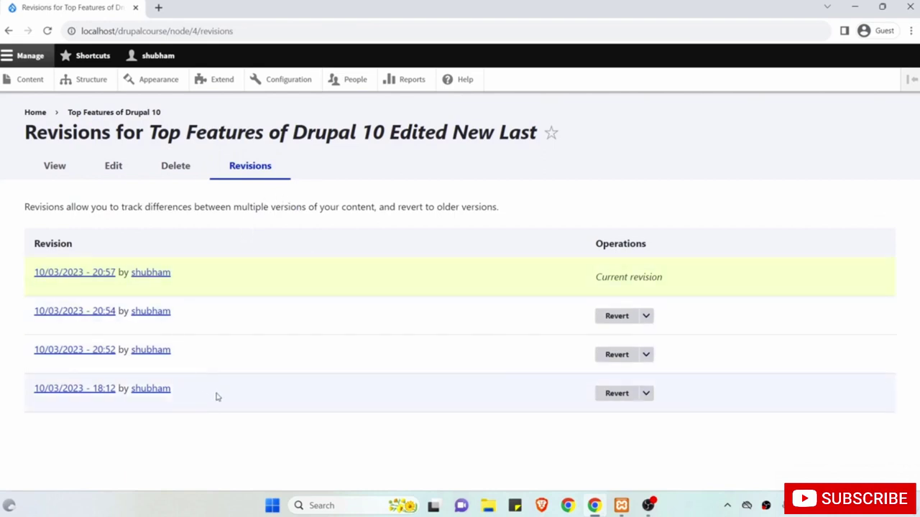
Review the 18:12, 20:52, 20:54 and current 20:57 revisions in the history list.
drag(218, 397, 32, 388)
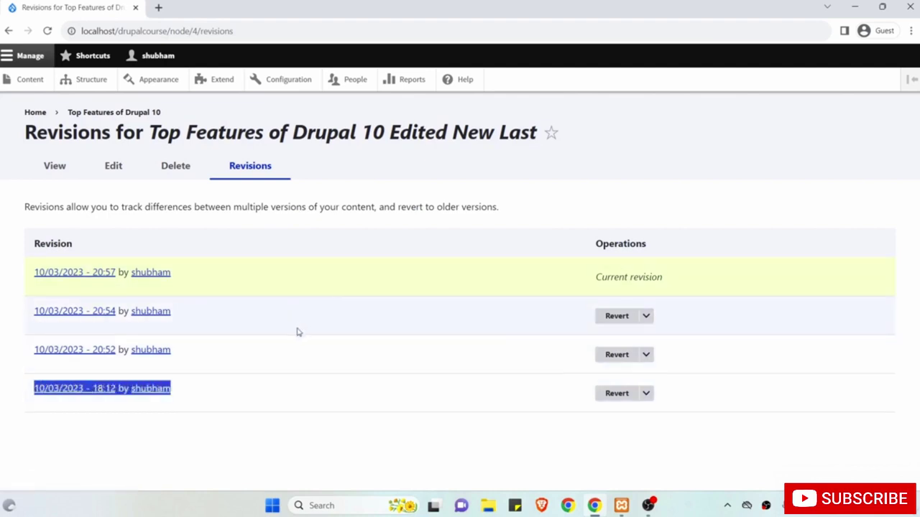
drag(209, 355, 62, 350)
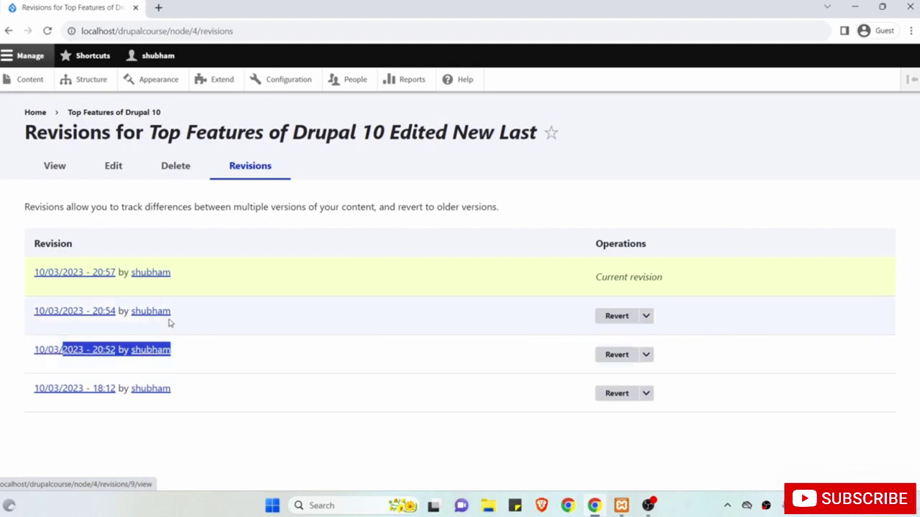
drag(180, 317, 72, 311)
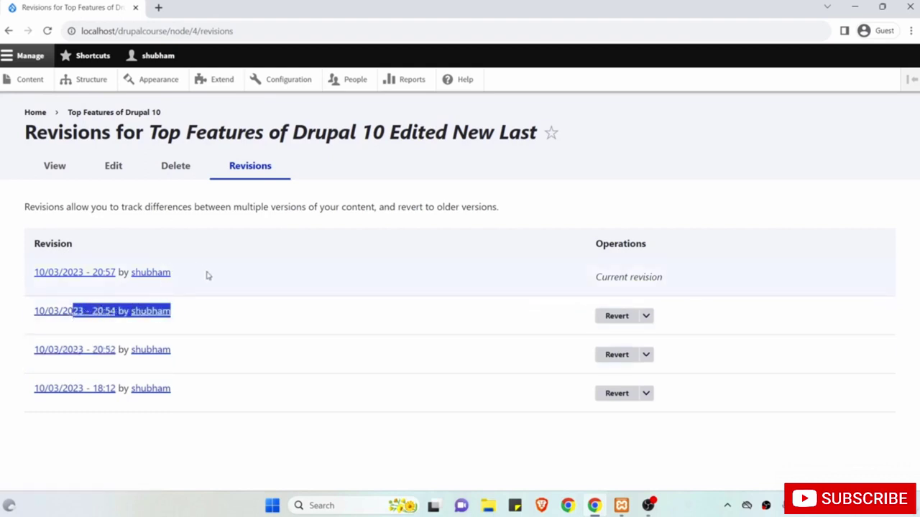
drag(207, 275, 78, 272)
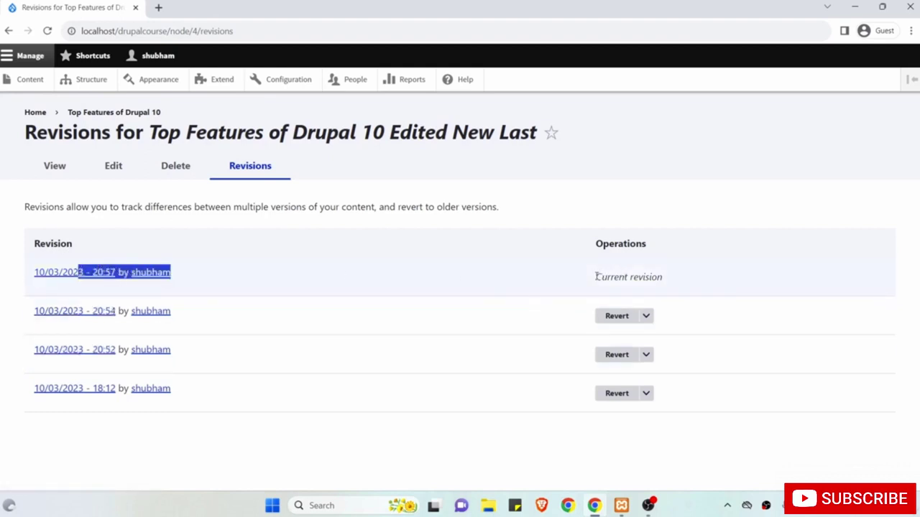
drag(596, 277, 669, 276)
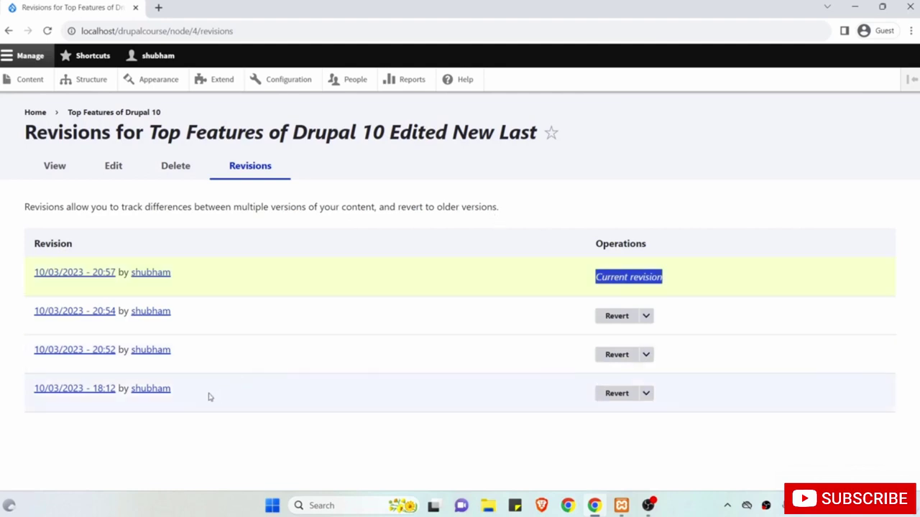
drag(208, 396, 48, 389)
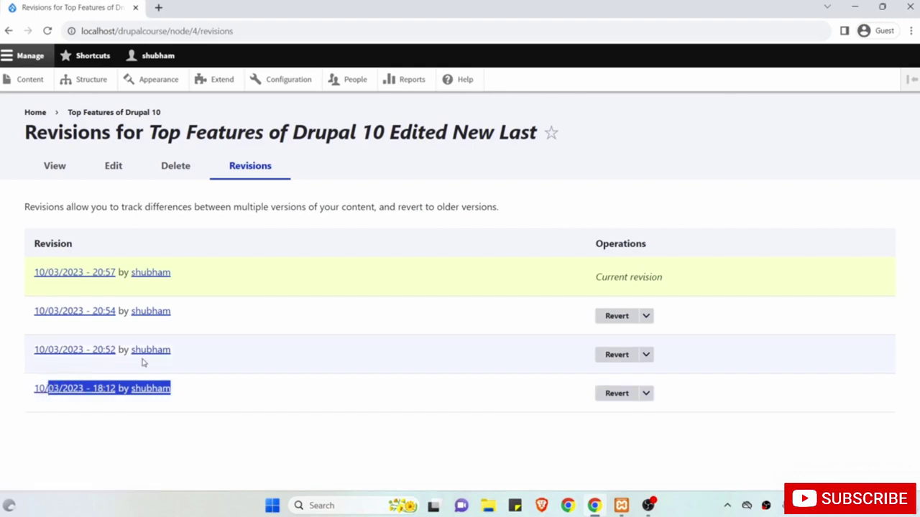
drag(192, 356, 116, 342)
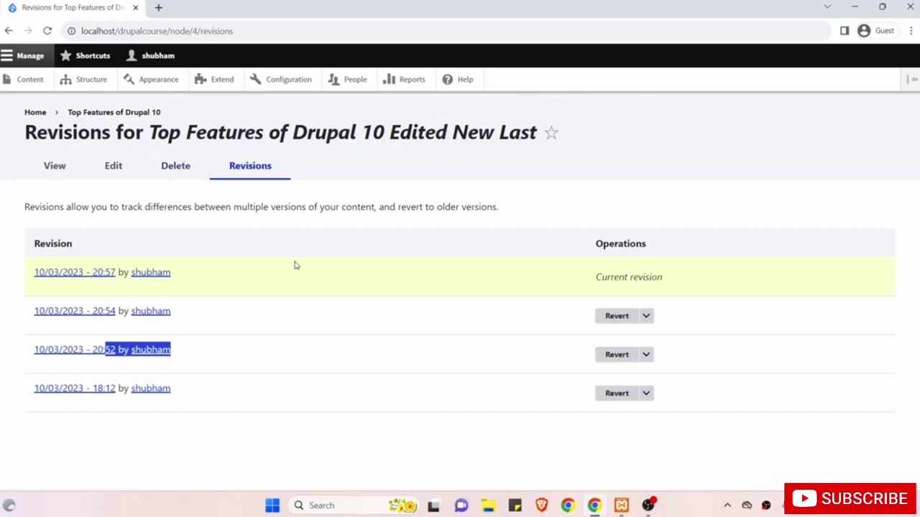
drag(209, 315, 37, 310)
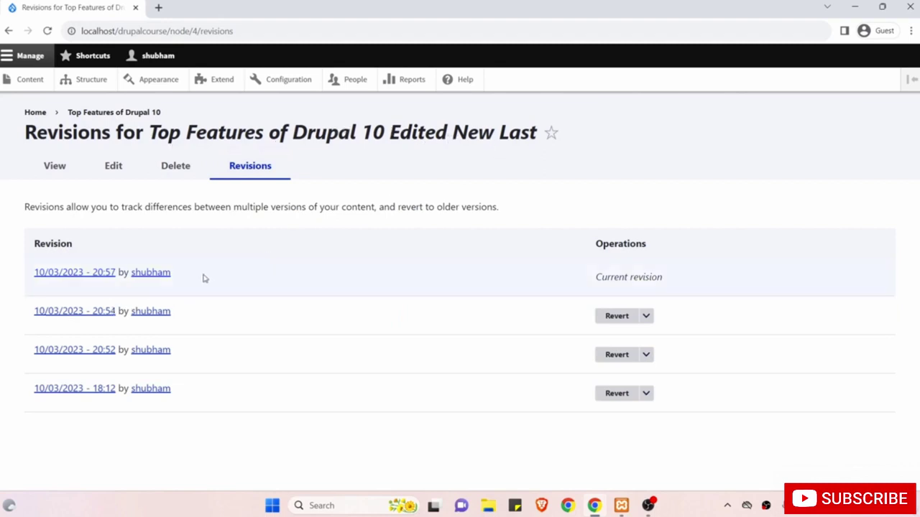
drag(203, 278, 36, 274)
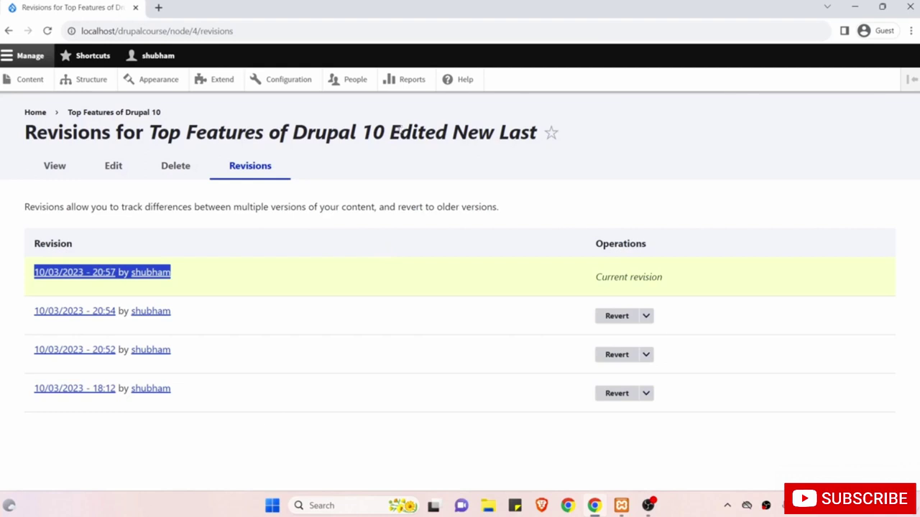
Choose Revert on the oldest revision, from 10/03/2023 - 18:12.
drag(390, 131, 537, 132)
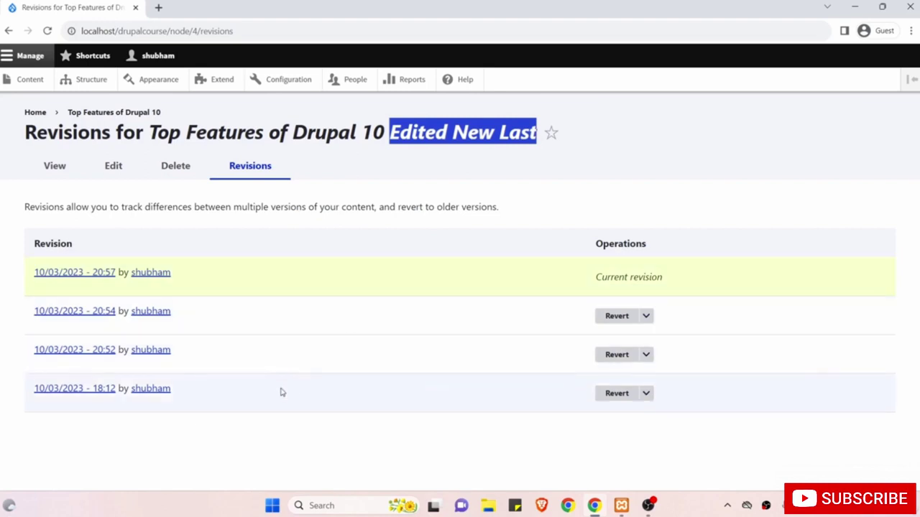
drag(266, 398, 67, 392)
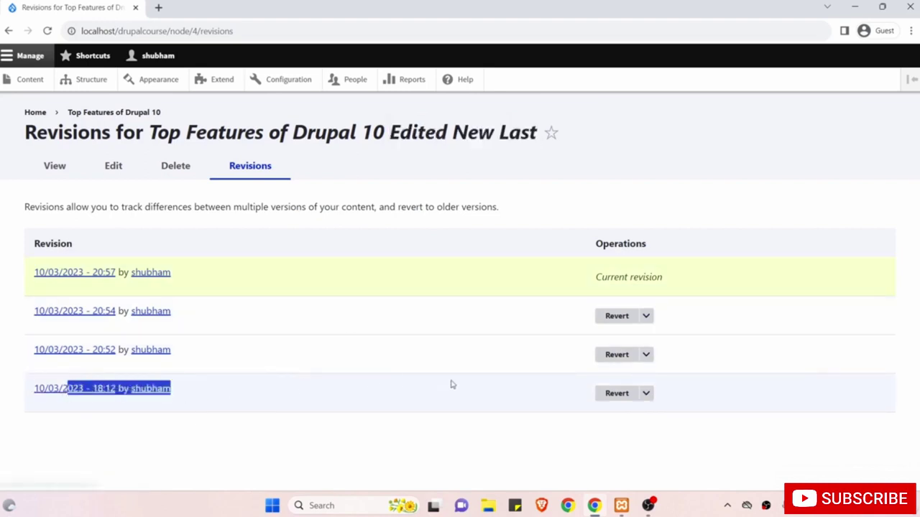
click(611, 395)
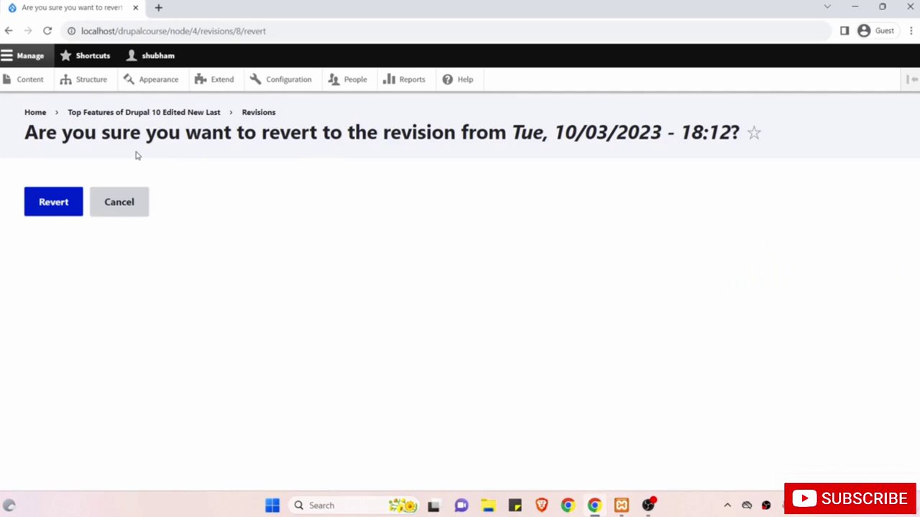
Confirm the revert, restoring the title 'Top Features of Drupal 10', and reopen it from Content.
click(52, 206)
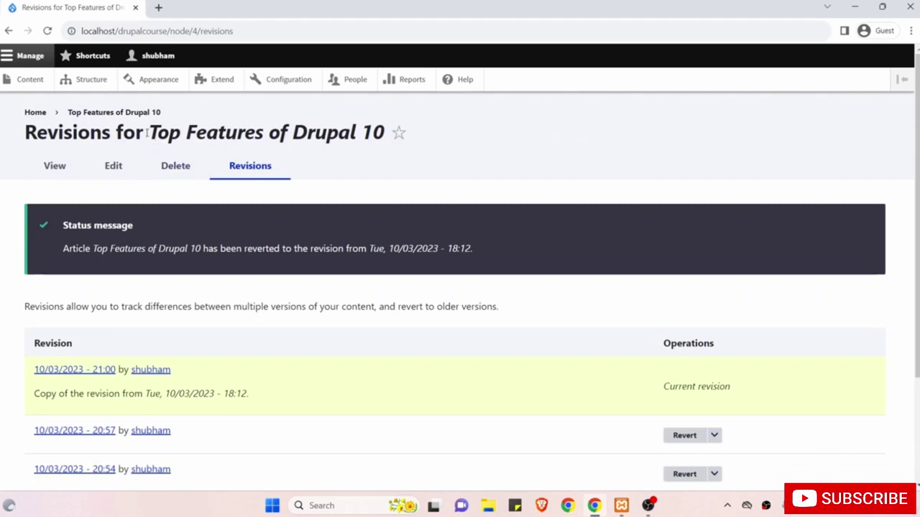
drag(147, 132, 264, 136)
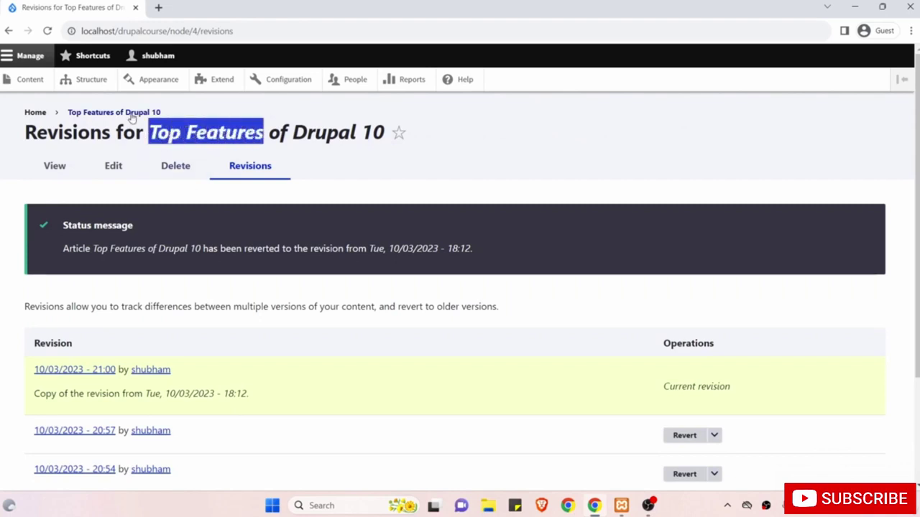
click(34, 81)
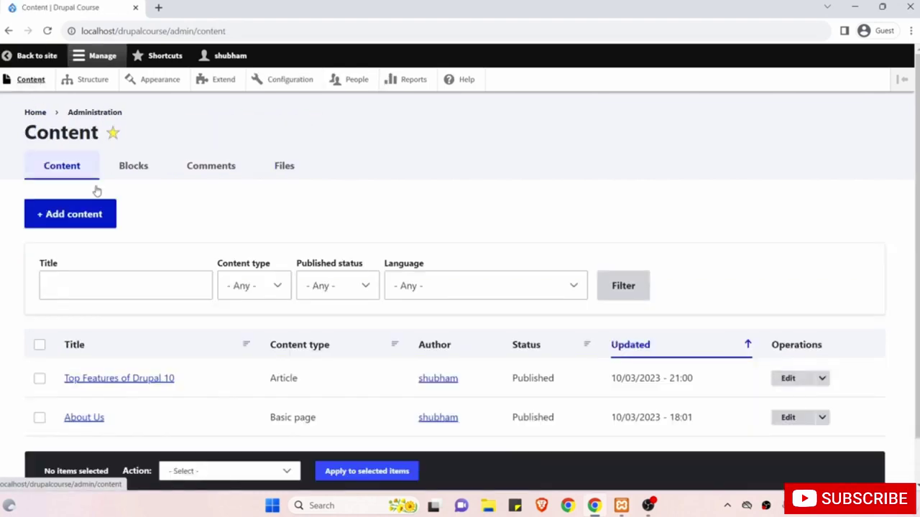
click(130, 382)
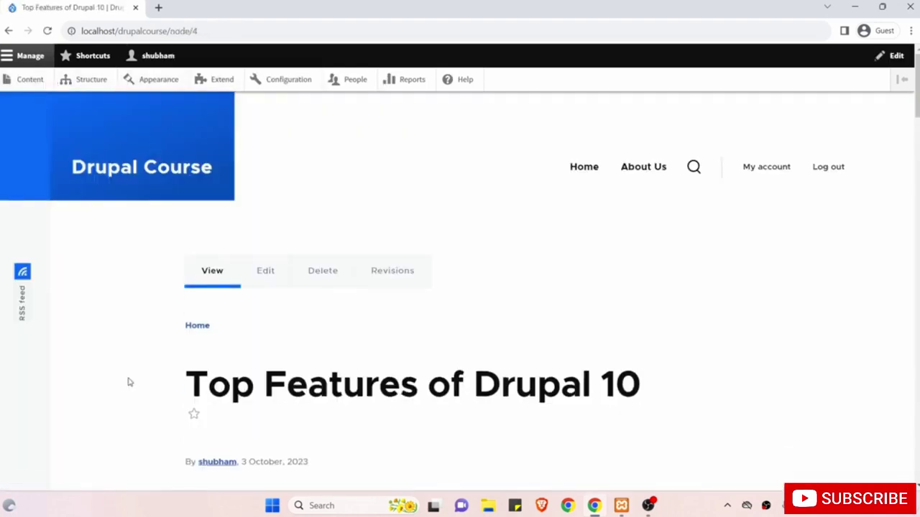
Scroll through the reverted Top Features of Drupal 10 article to review it.
scroll(306, 386, down, 3)
scroll(307, 390, down, 1)
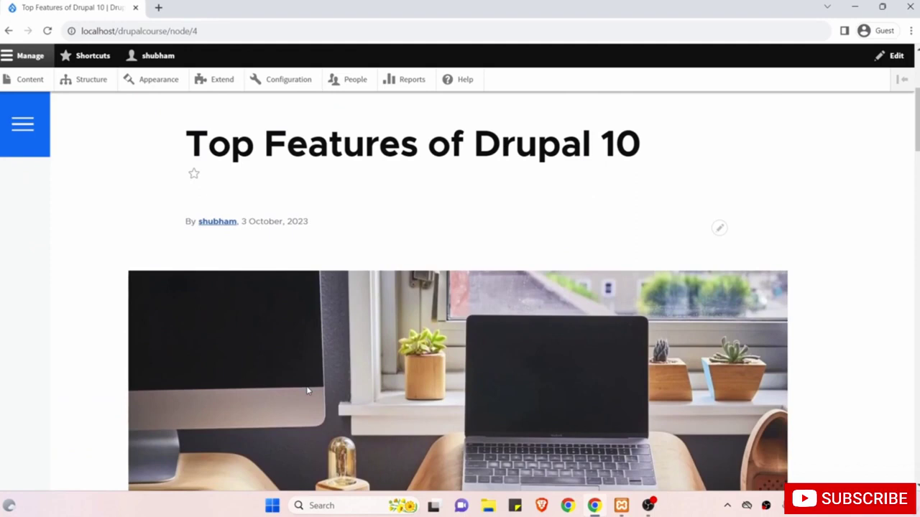
scroll(307, 390, up, 3)
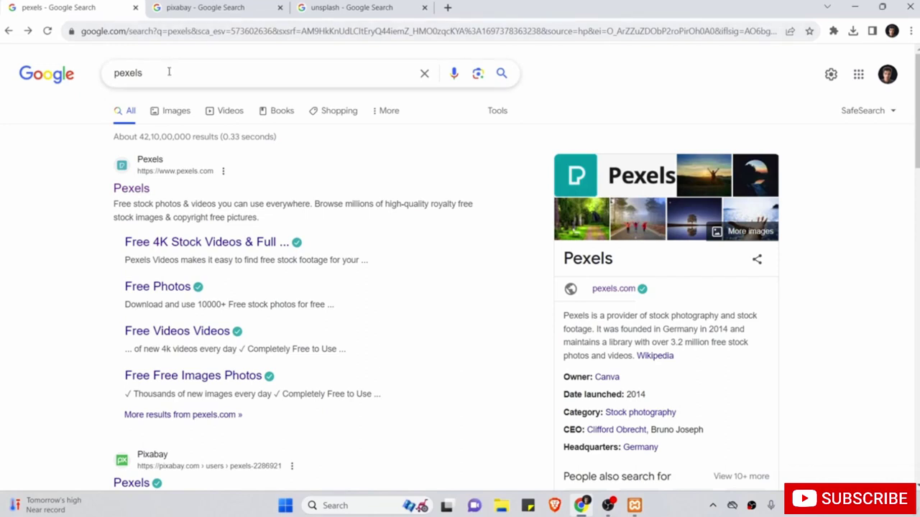
Open the Pexels website from the top Google result for 'pexels'.
drag(169, 71, 100, 74)
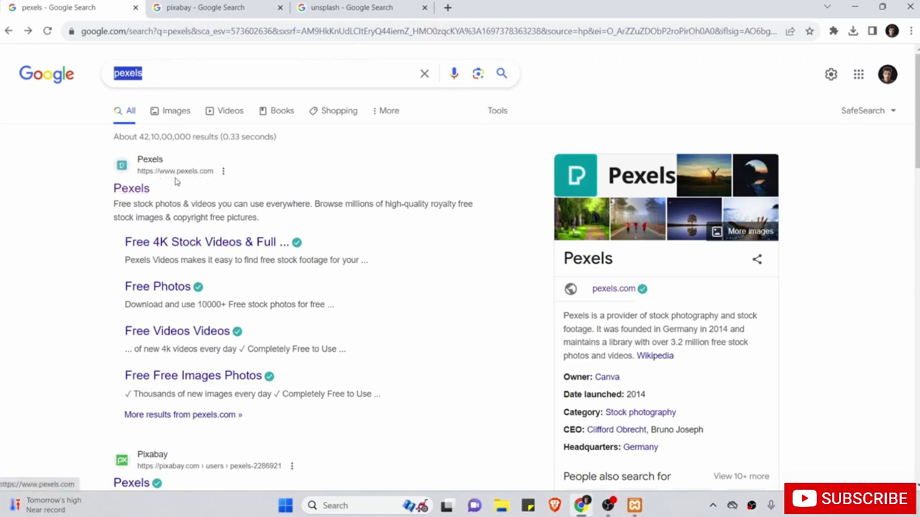
click(138, 188)
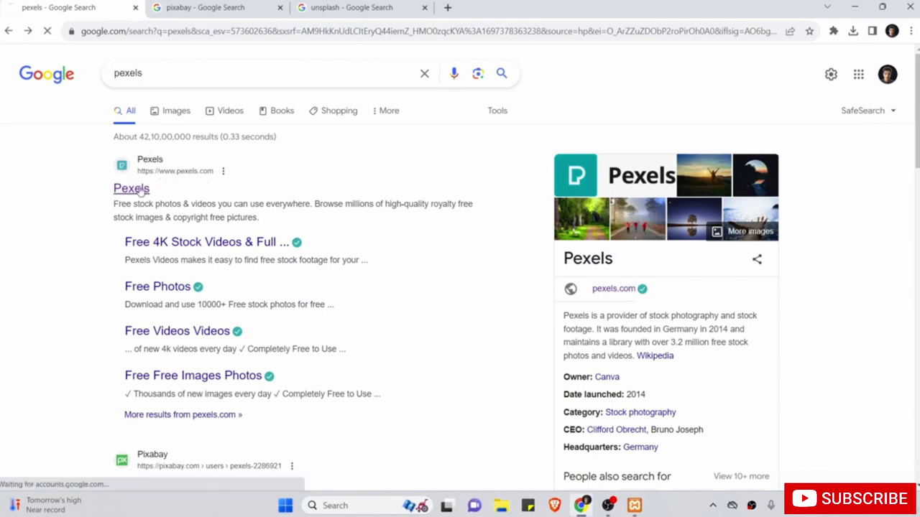
Search Pexels for 'coding' photos.
scroll(219, 262, down, 1)
scroll(224, 269, down, 10)
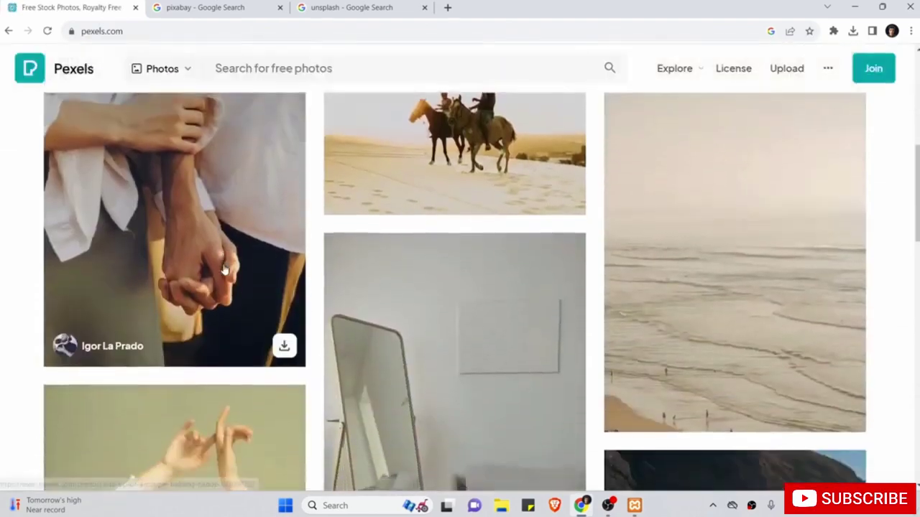
scroll(224, 269, up, 4)
scroll(224, 269, up, 10)
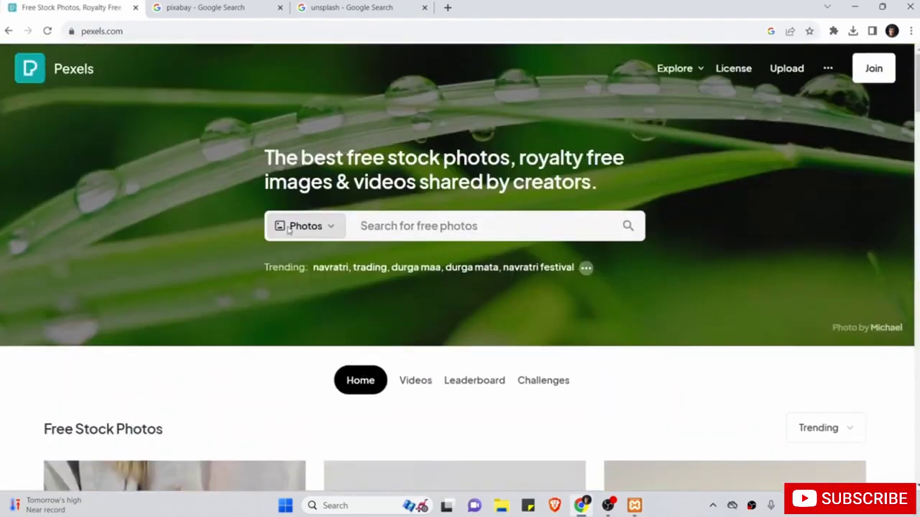
click(402, 224)
text(c)
text(odi)
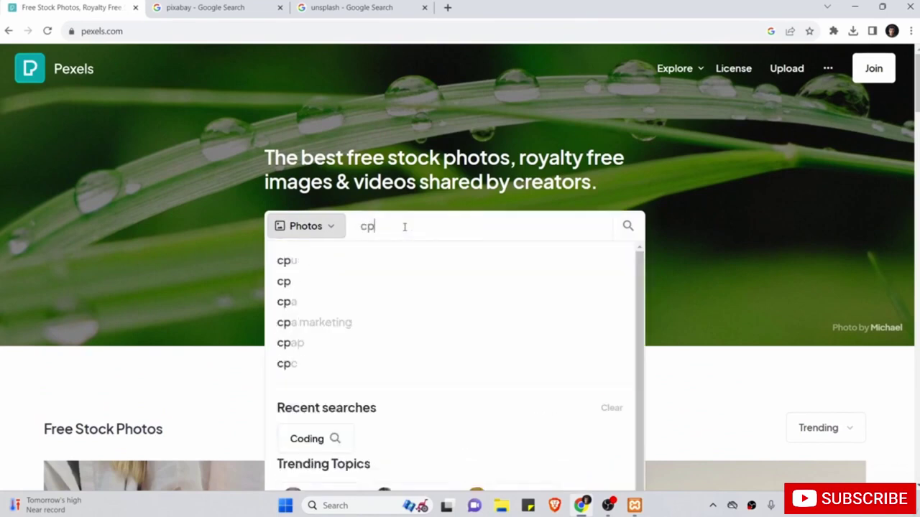
text(ng)
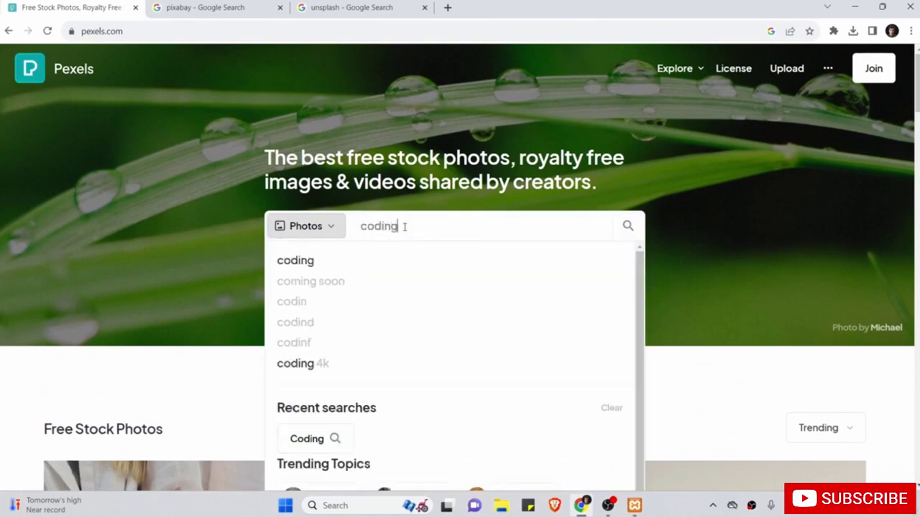
key(Return)
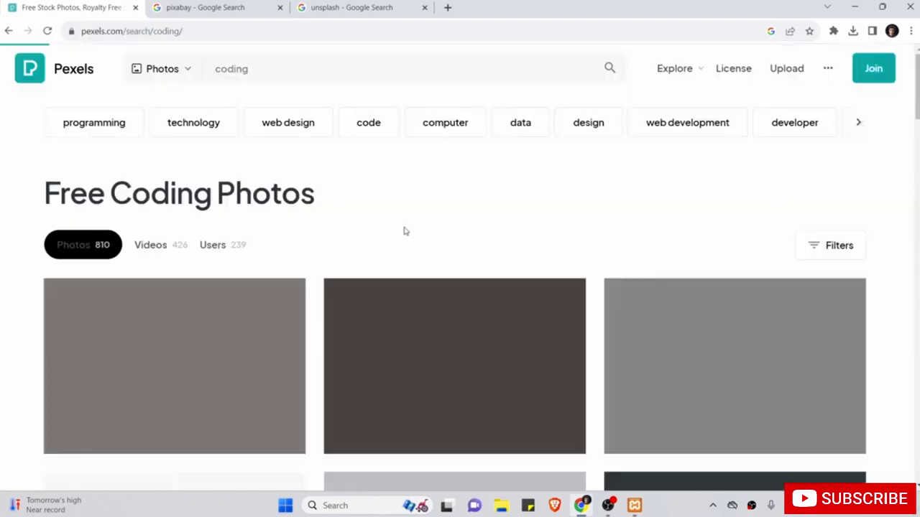
Download the dark laptop-with-code photo at the Large 1920×1275 size.
scroll(405, 230, down, 4)
scroll(404, 230, down, 10)
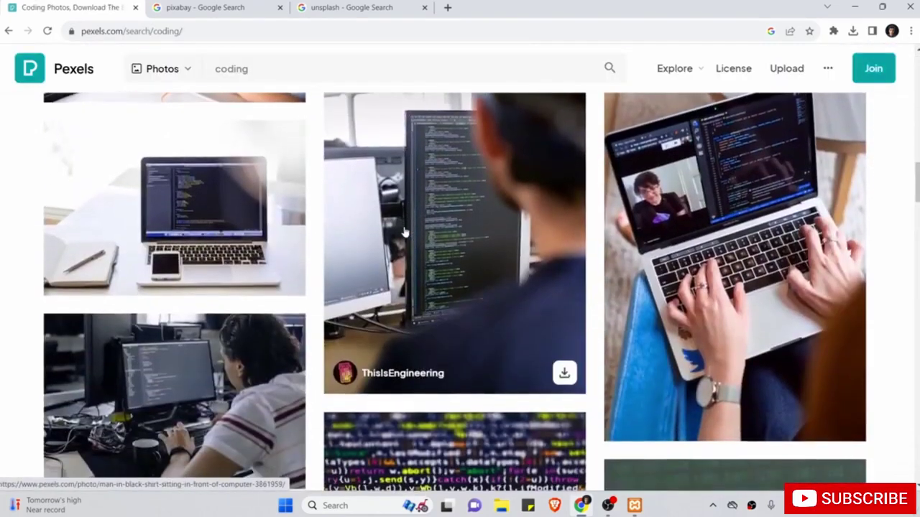
scroll(405, 232, up, 3)
scroll(404, 232, up, 3)
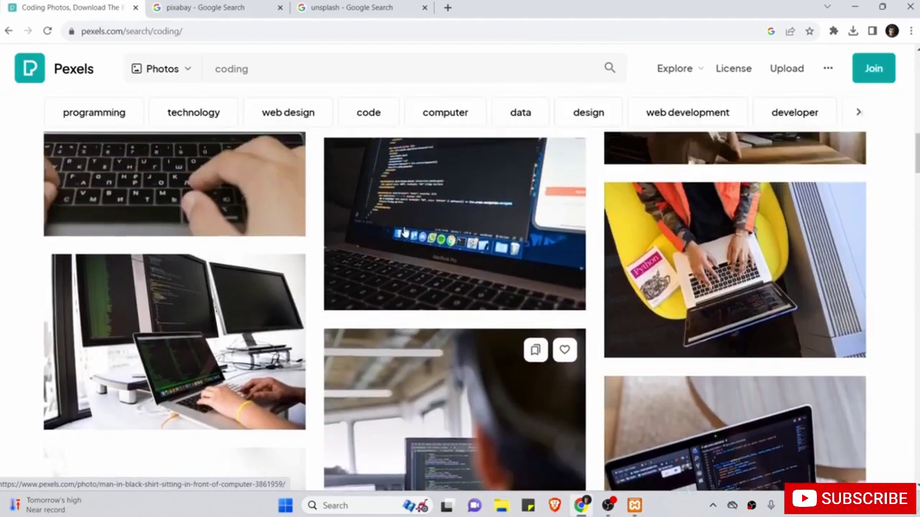
scroll(404, 231, down, 1)
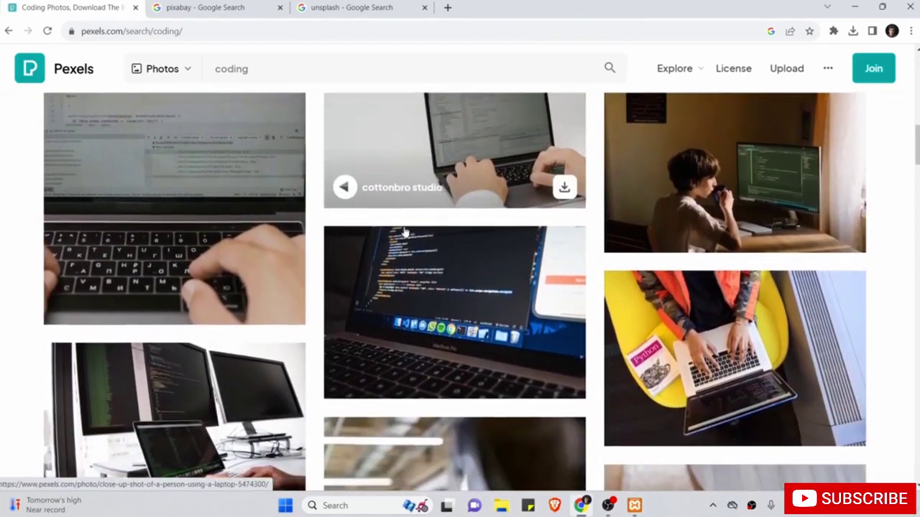
click(424, 300)
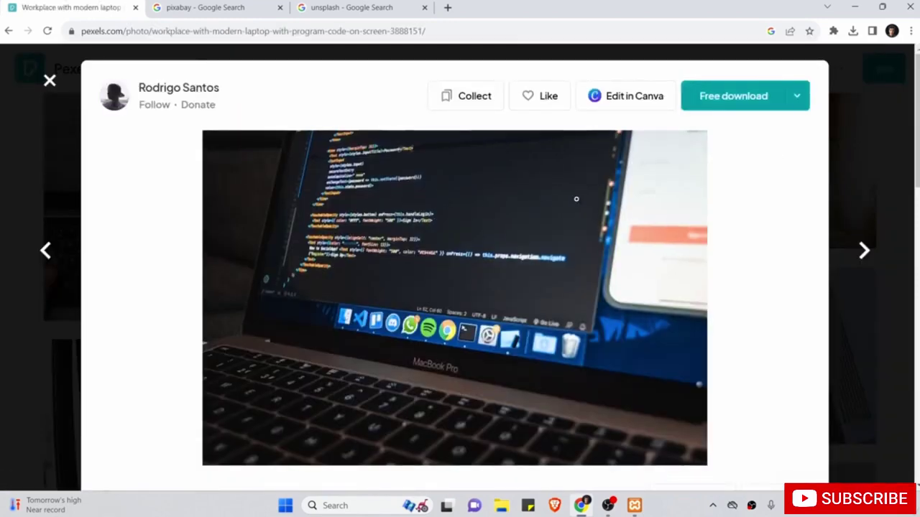
click(799, 96)
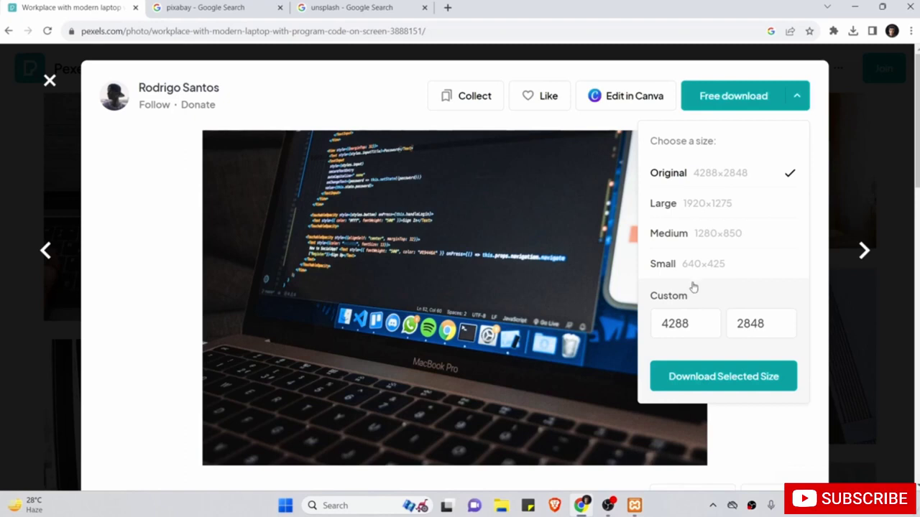
click(711, 209)
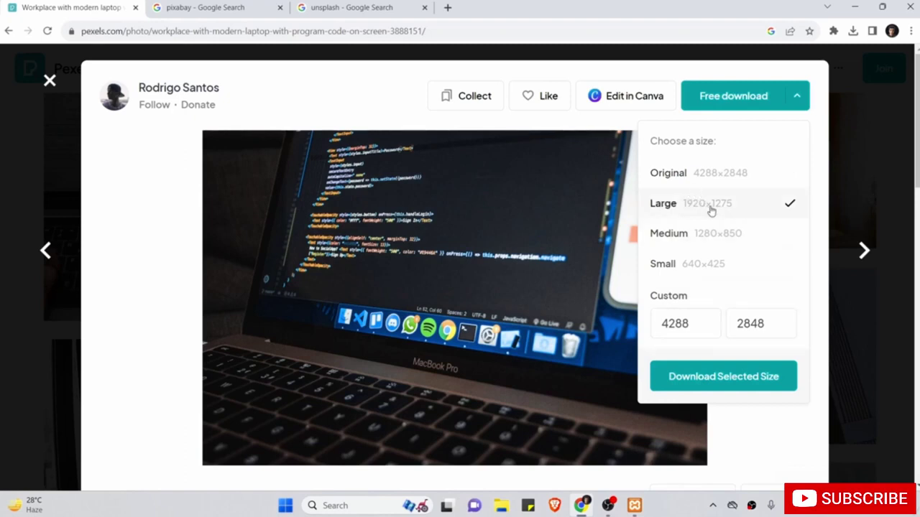
click(689, 379)
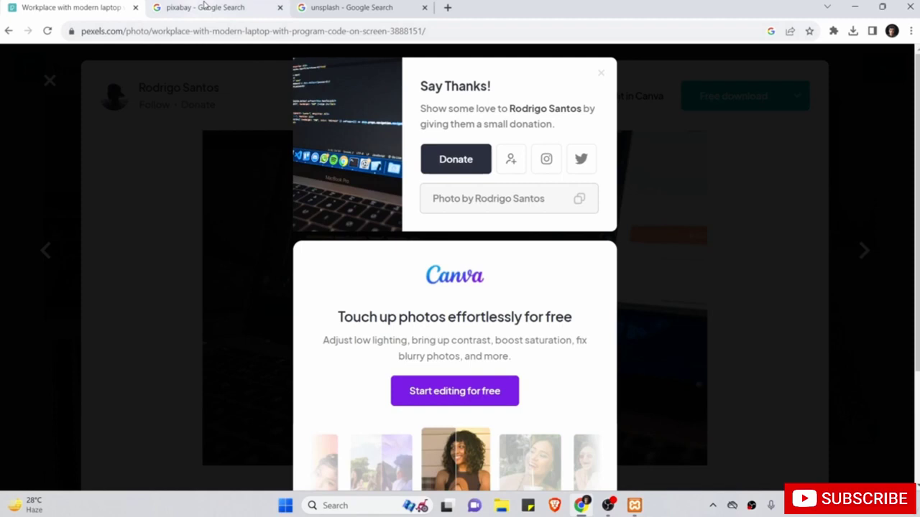
click(205, 7)
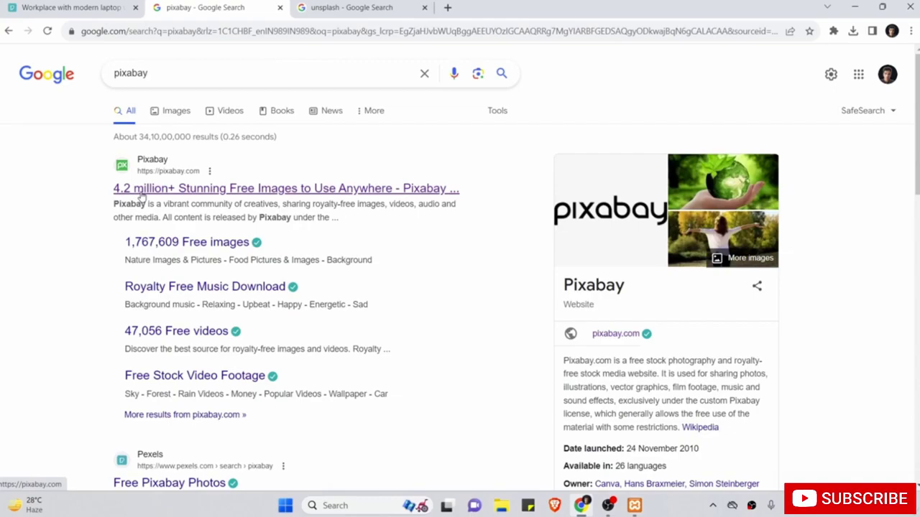
Open Pixabay and search its images for 'web design'.
click(142, 195)
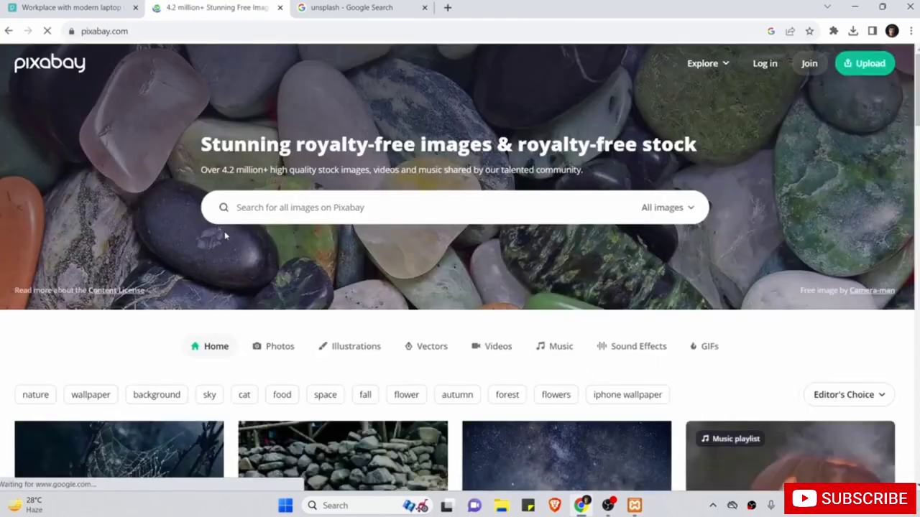
scroll(225, 236, down, 7)
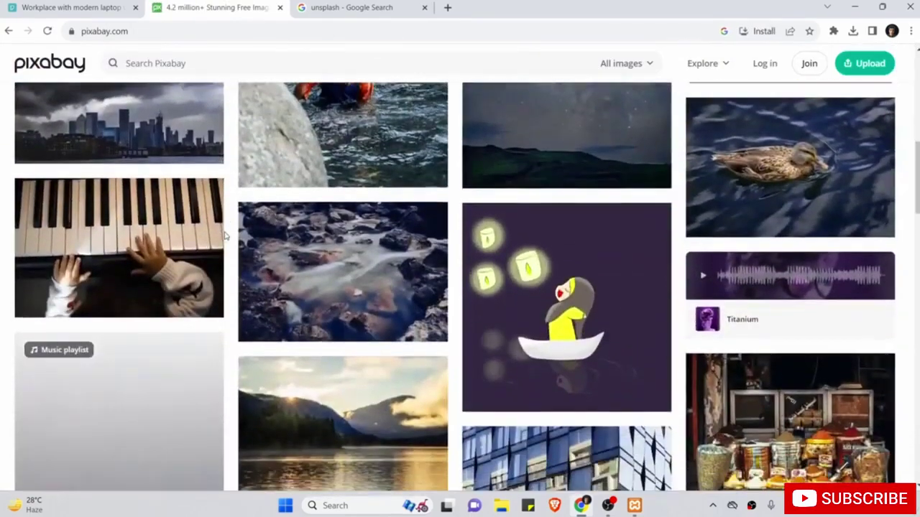
scroll(225, 235, down, 3)
scroll(225, 236, up, 12)
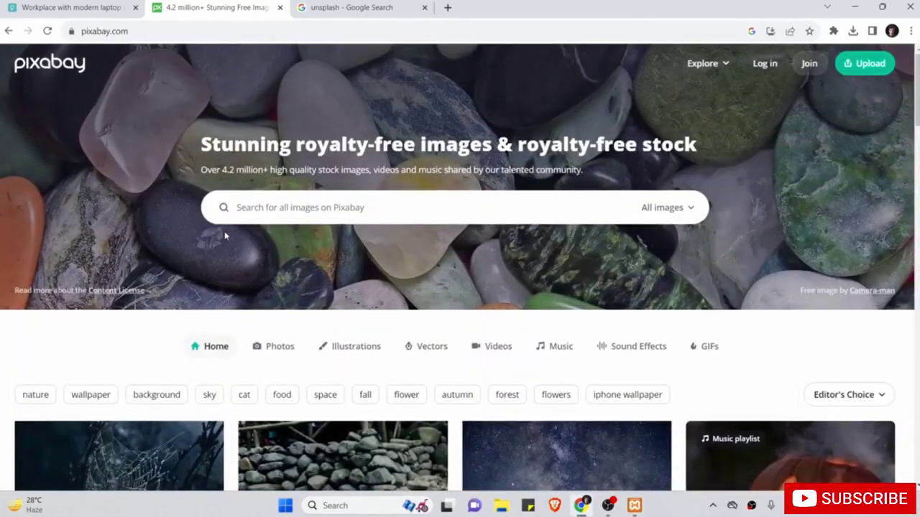
click(314, 207)
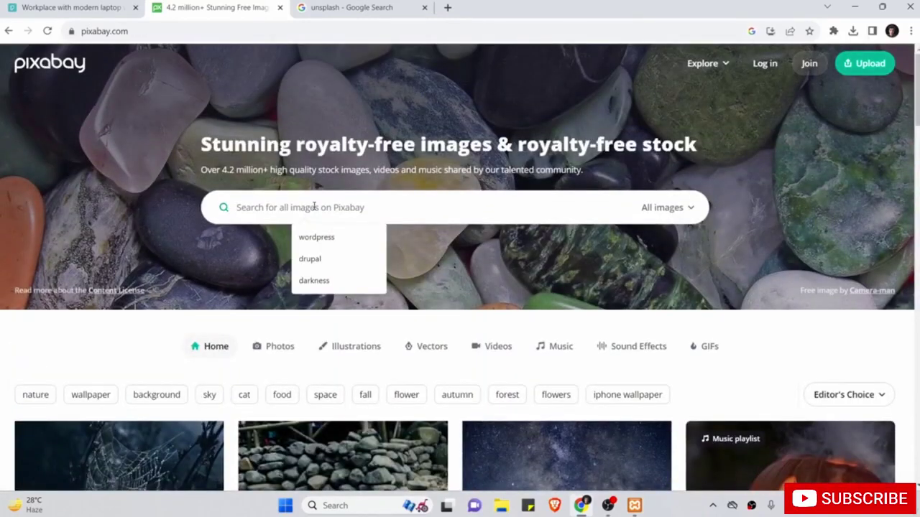
text(web des)
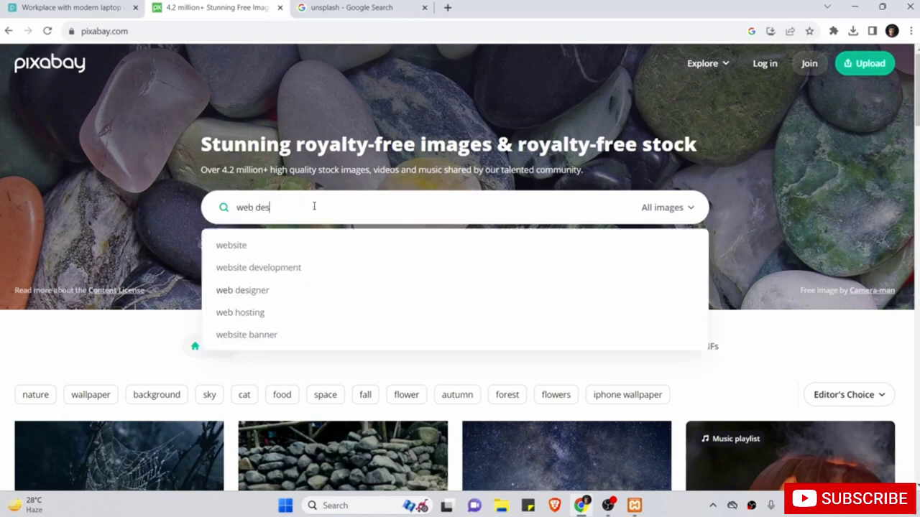
text(i)
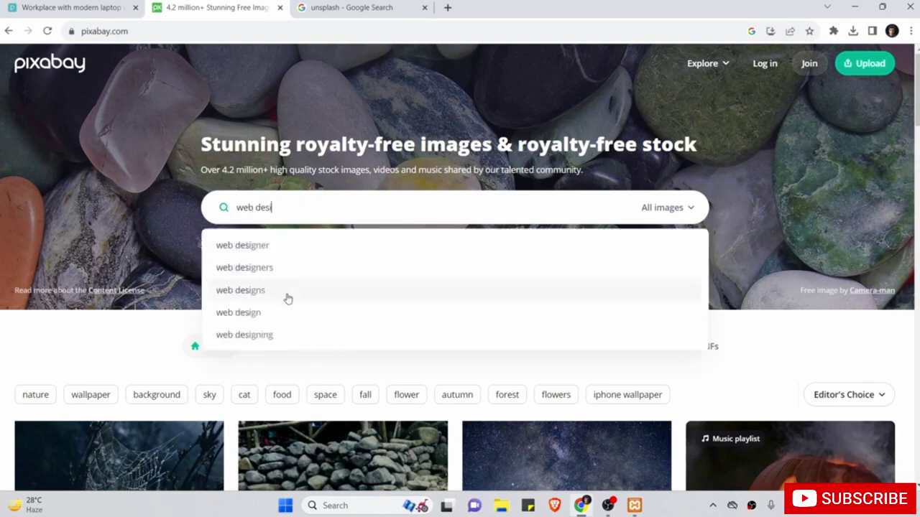
click(281, 313)
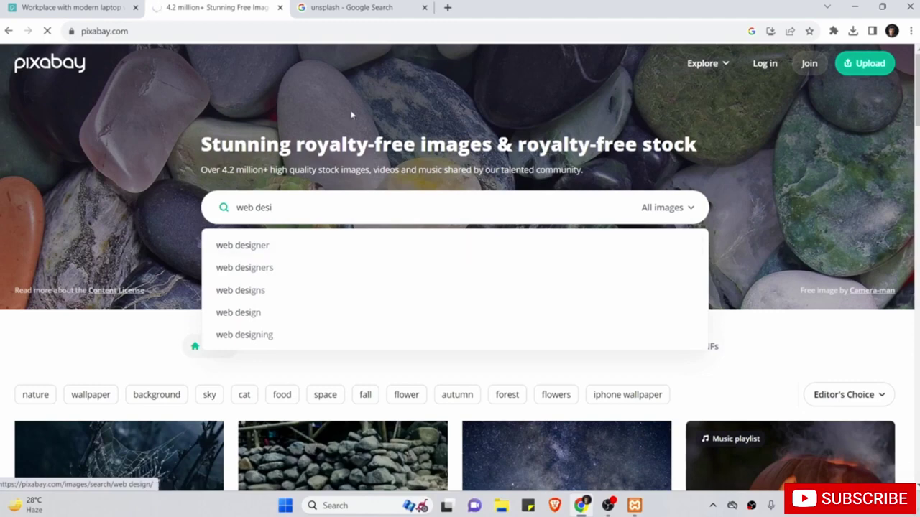
Open the black-and-white home office photo from the web design results.
scroll(363, 277, down, 10)
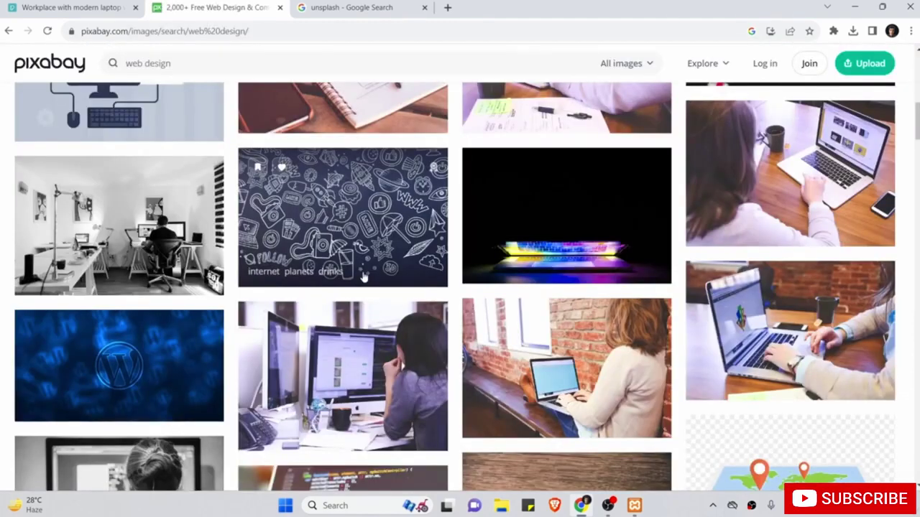
scroll(363, 276, up, 4)
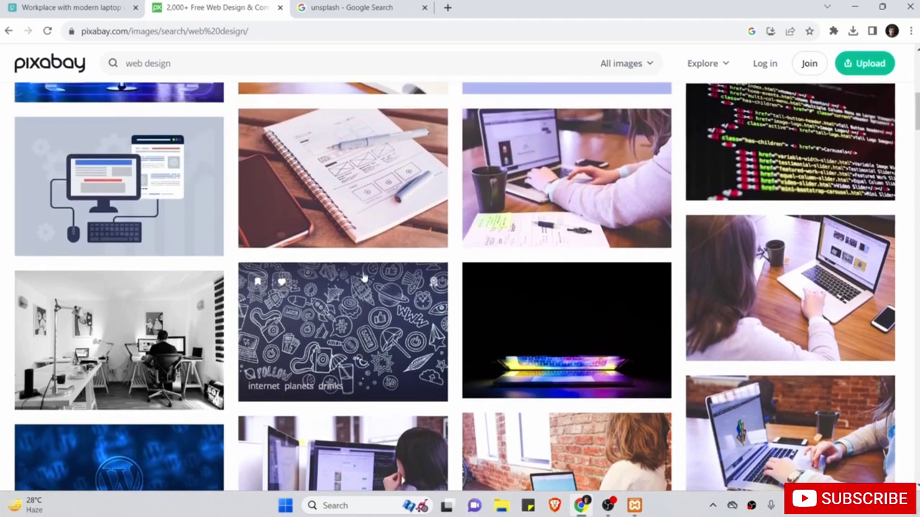
scroll(363, 277, up, 3)
scroll(363, 277, down, 12)
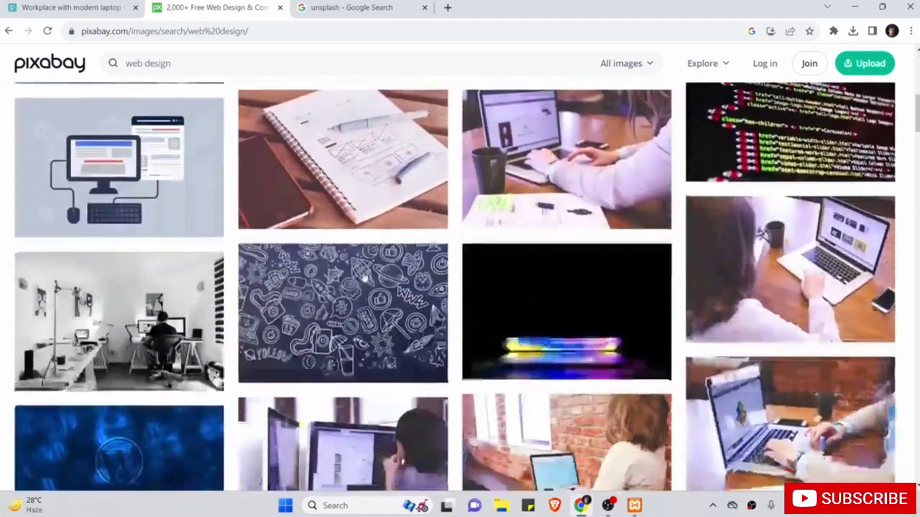
scroll(364, 279, down, 1)
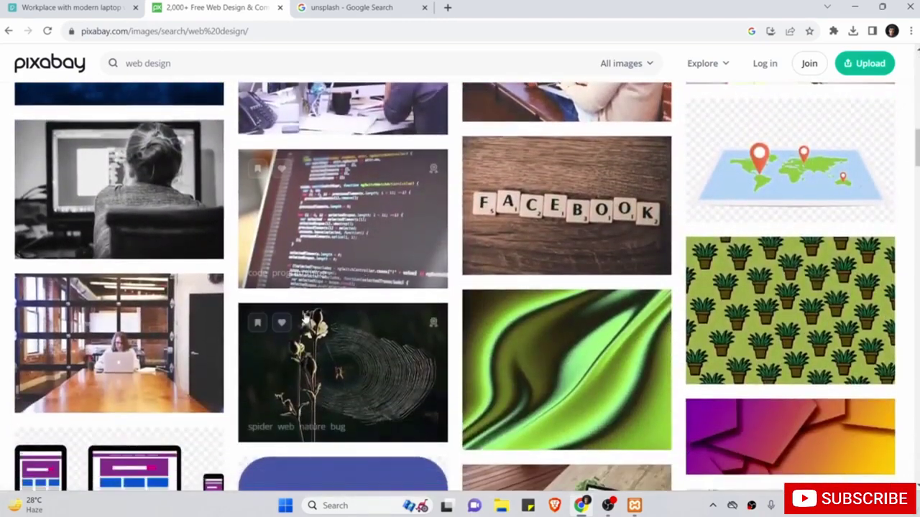
scroll(295, 367, up, 1)
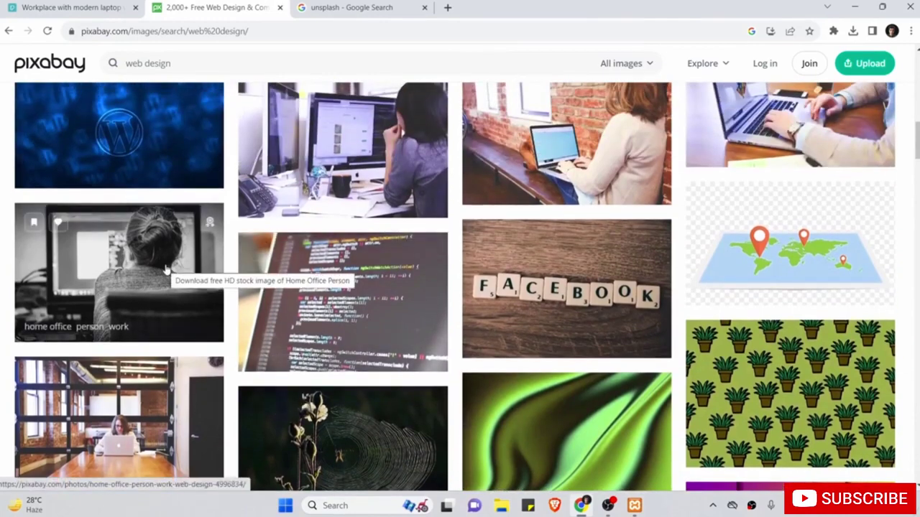
click(166, 270)
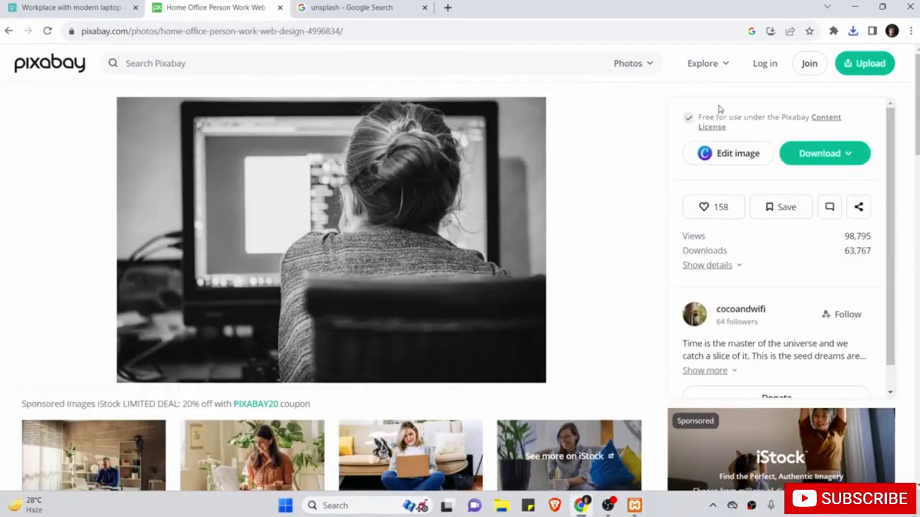
Download the photo at 1920×1280 and copy its attribution credit.
click(854, 156)
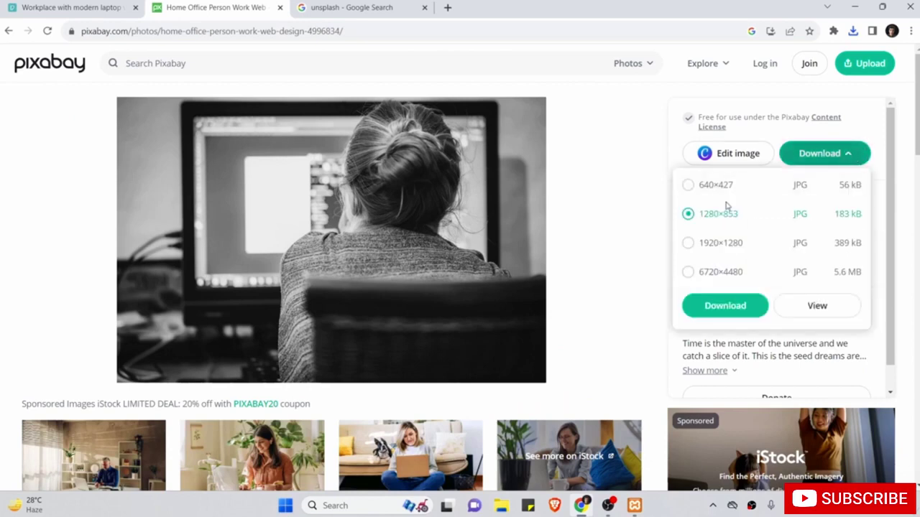
click(718, 274)
click(722, 245)
click(703, 244)
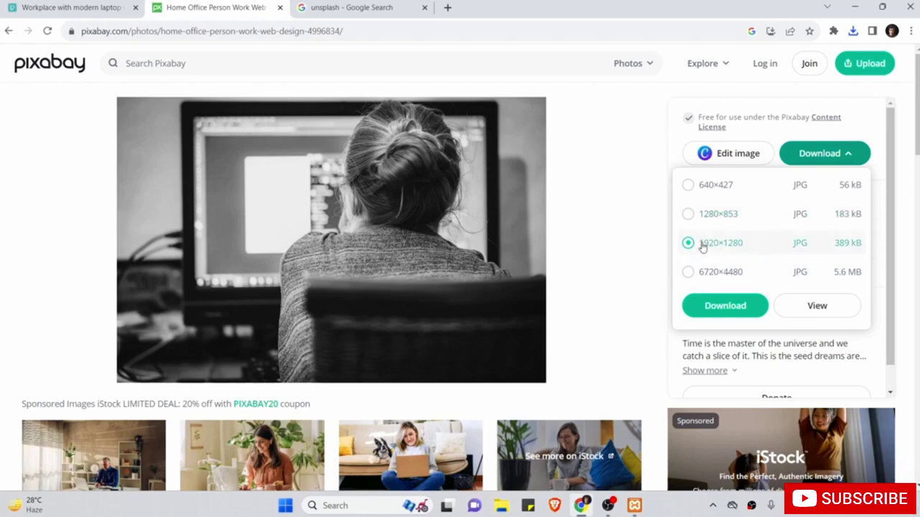
click(722, 306)
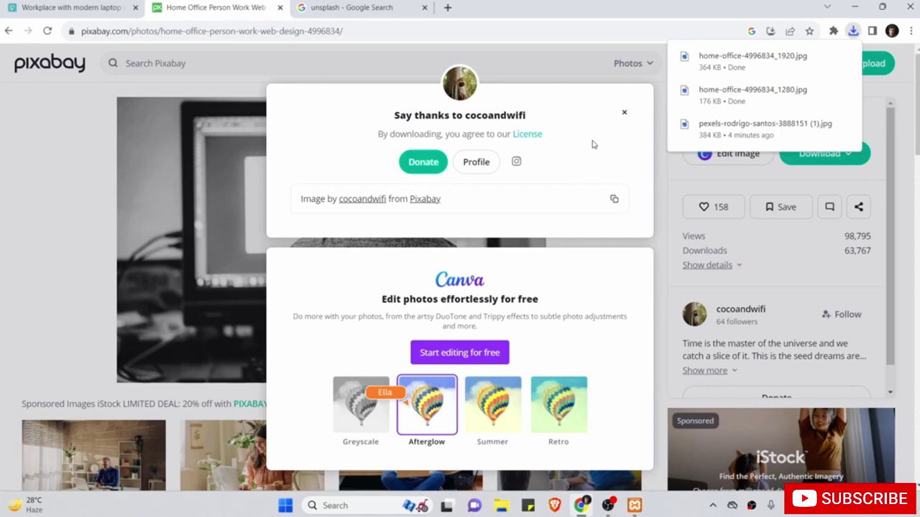
click(613, 199)
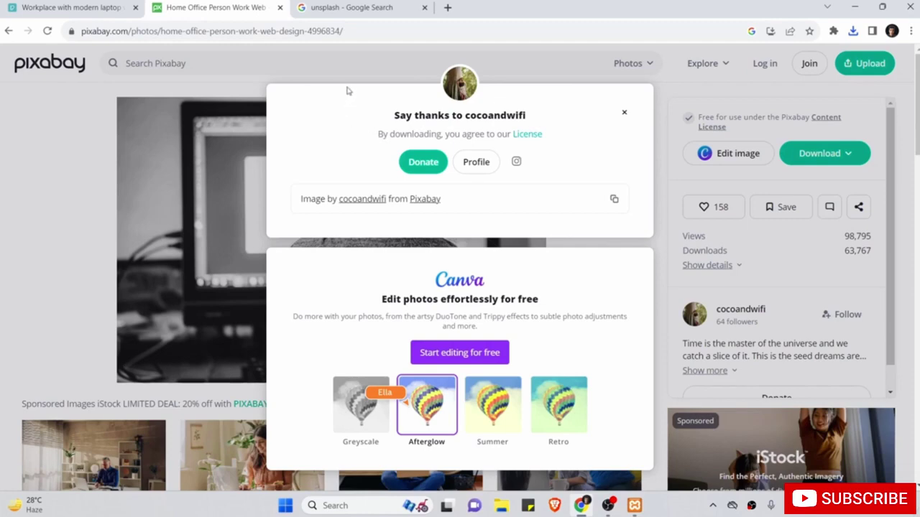
Open the Unsplash website from the 'unsplash' Google results.
click(341, 9)
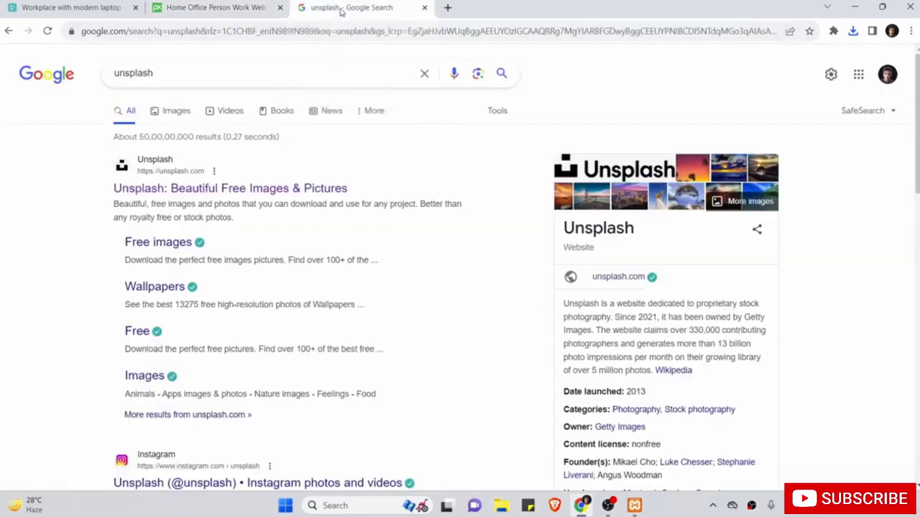
double_click(181, 76)
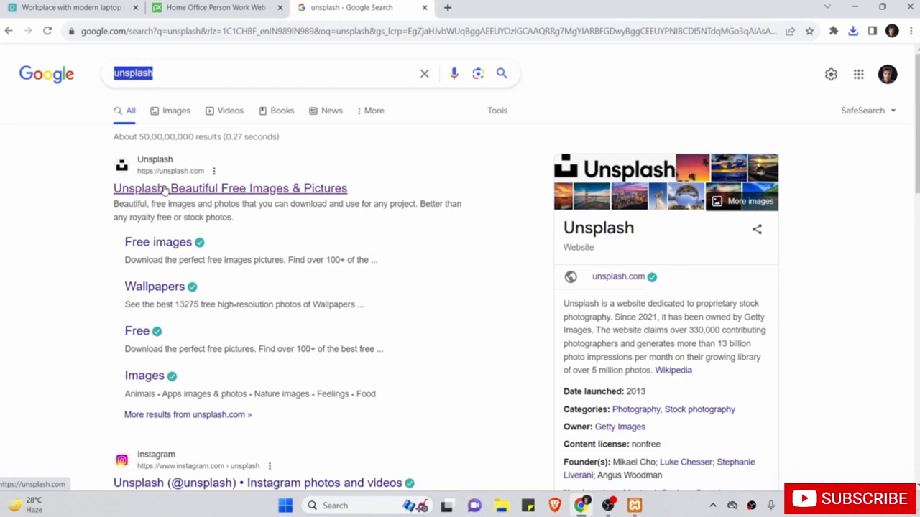
click(163, 189)
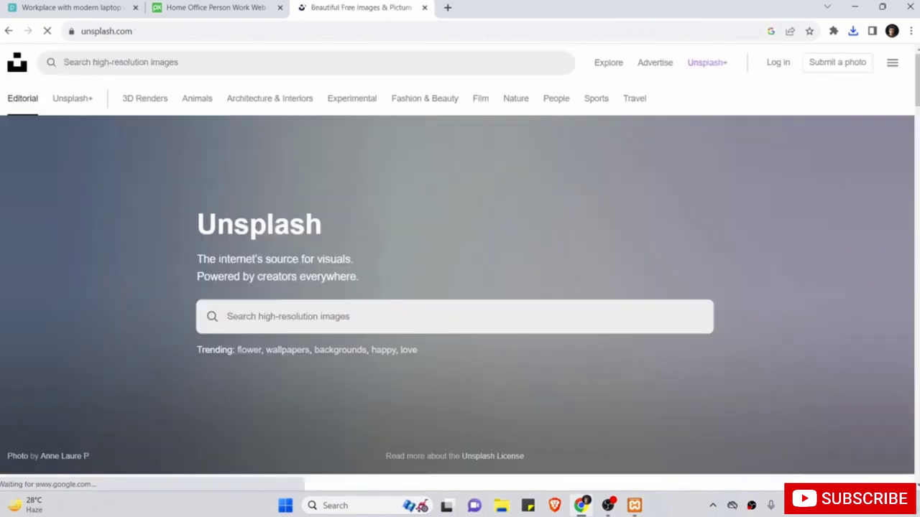
scroll(291, 314, down, 5)
scroll(290, 314, down, 12)
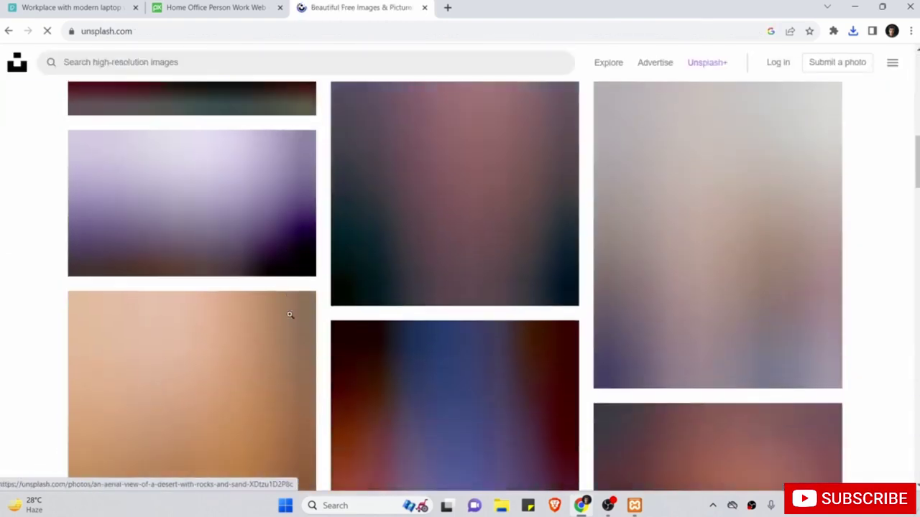
scroll(291, 315, up, 12)
scroll(291, 315, up, 5)
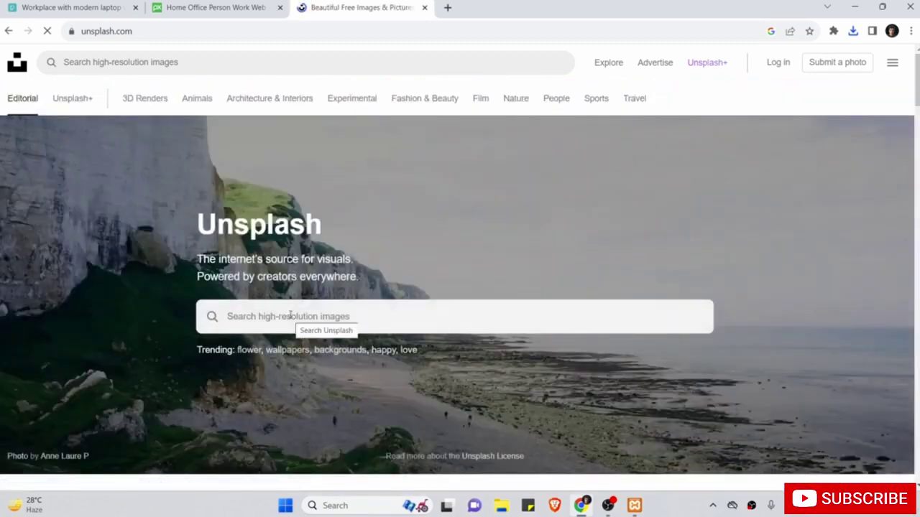
Search Unsplash for 'web development' photos using the recent search.
click(291, 314)
scroll(289, 316, down, 2)
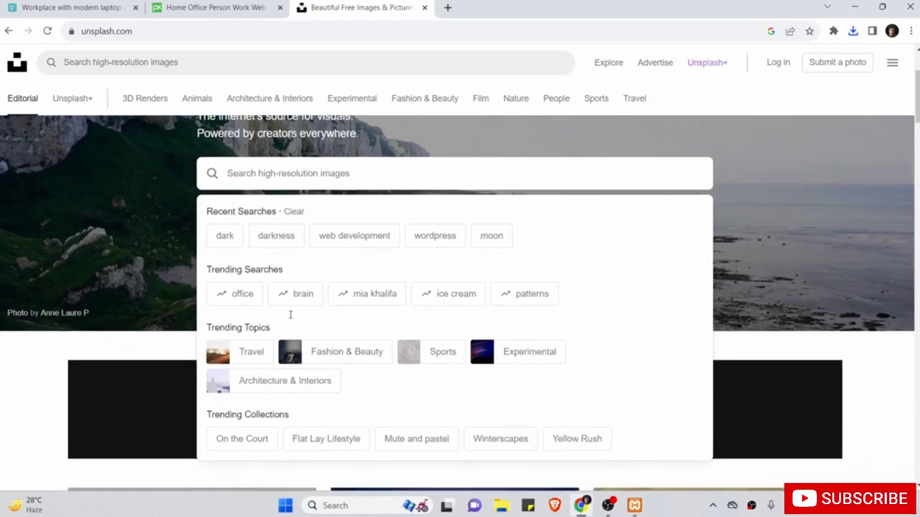
click(372, 238)
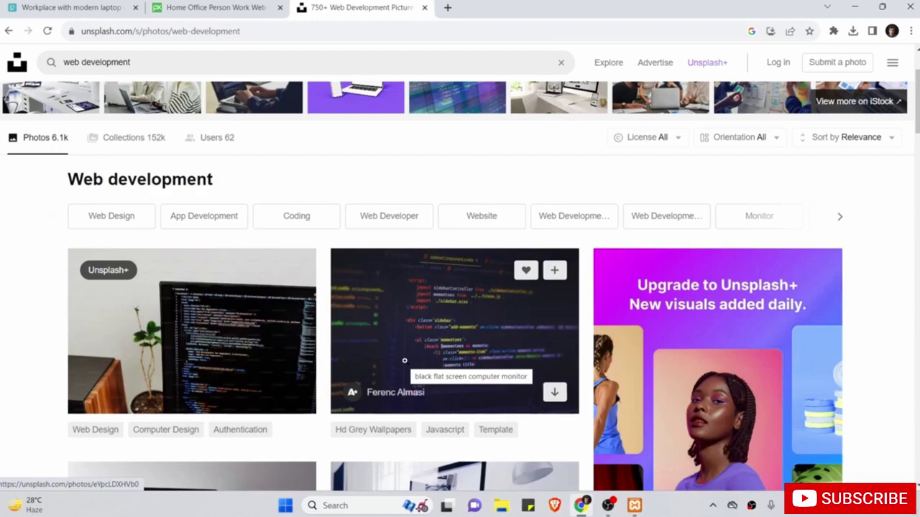
scroll(403, 361, down, 9)
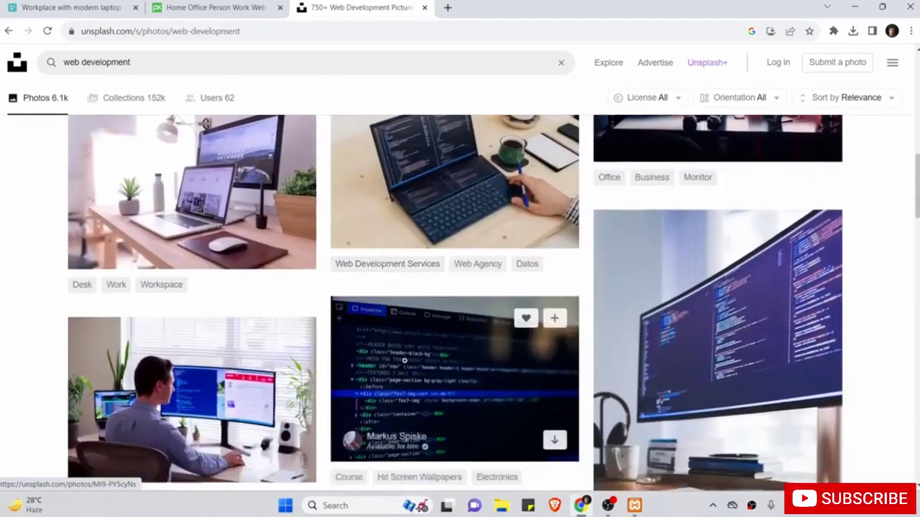
scroll(405, 361, down, 1)
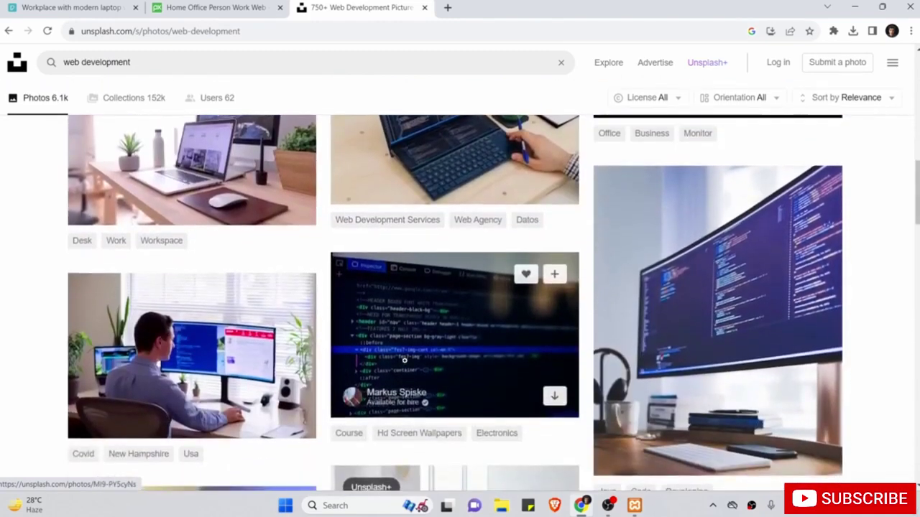
scroll(404, 361, up, 2)
scroll(403, 361, up, 1)
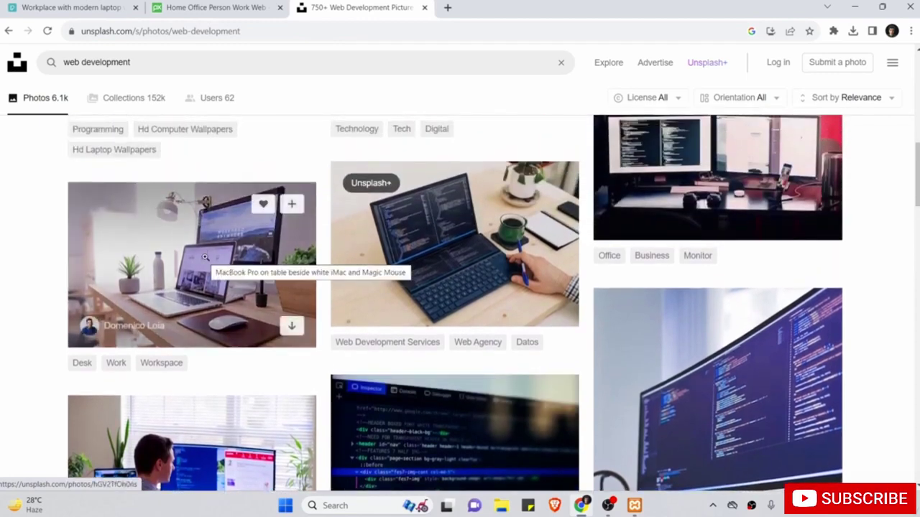
Download the MacBook Pro and iMac desk photo at original size and copy its credit.
click(205, 257)
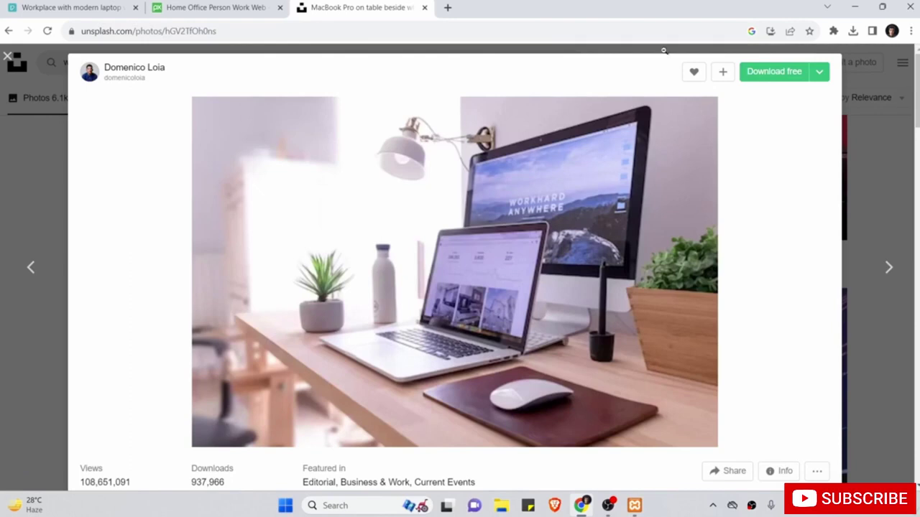
click(821, 73)
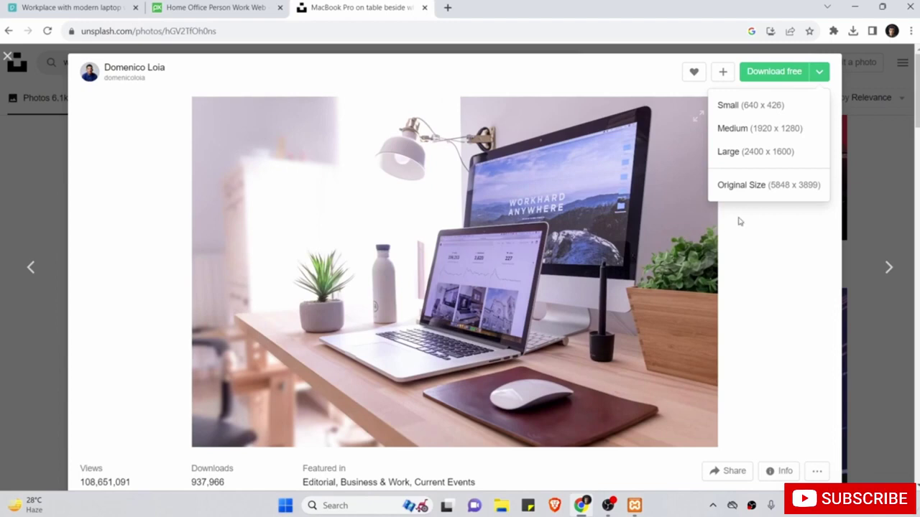
click(754, 184)
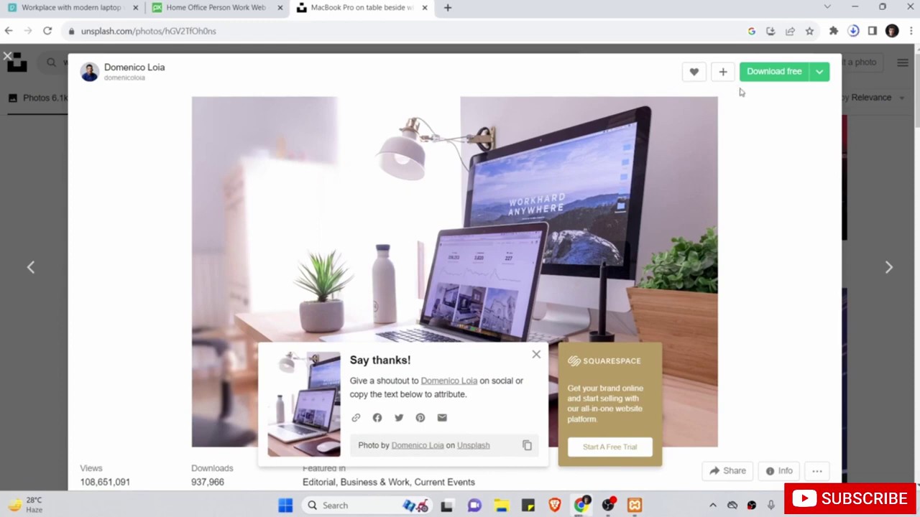
click(527, 446)
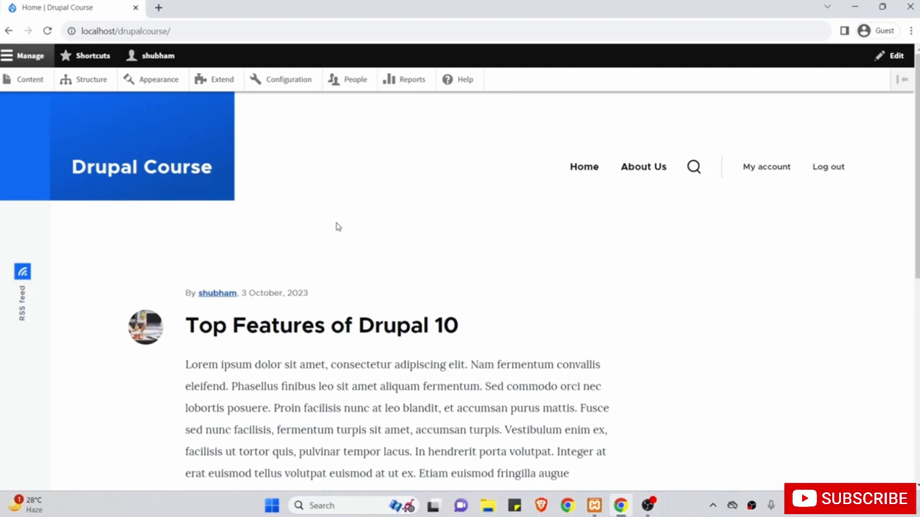
Go to the Content list and choose + Add content.
click(30, 82)
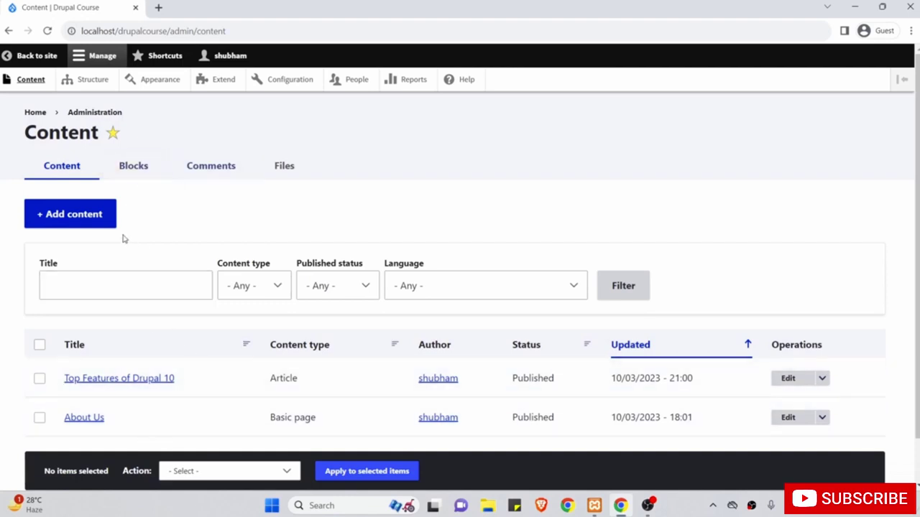
click(88, 214)
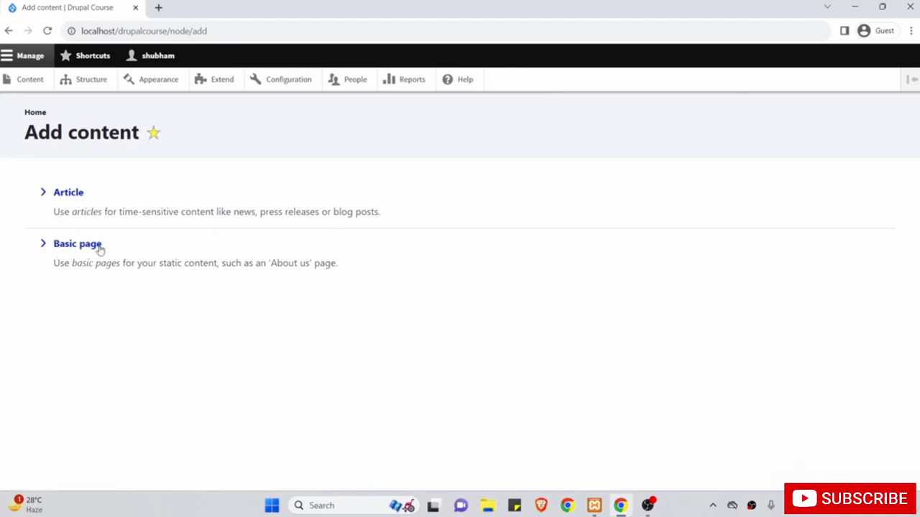
Create a Basic page and switch its Body text format from Basic HTML to Full HTML.
click(95, 248)
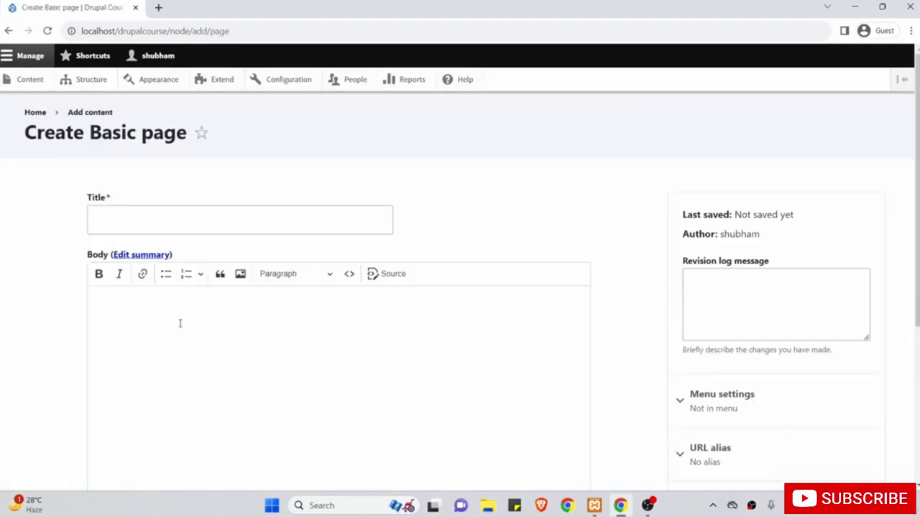
scroll(180, 323, down, 2)
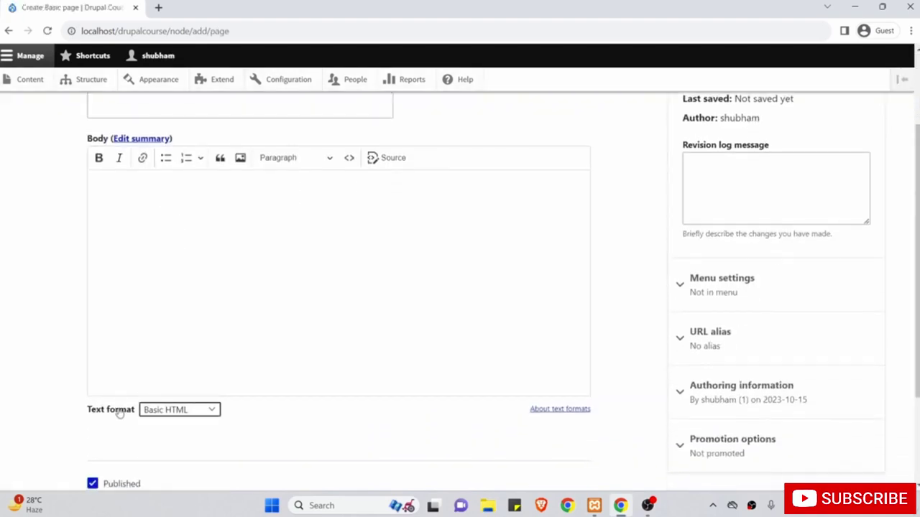
click(167, 410)
key(Escape)
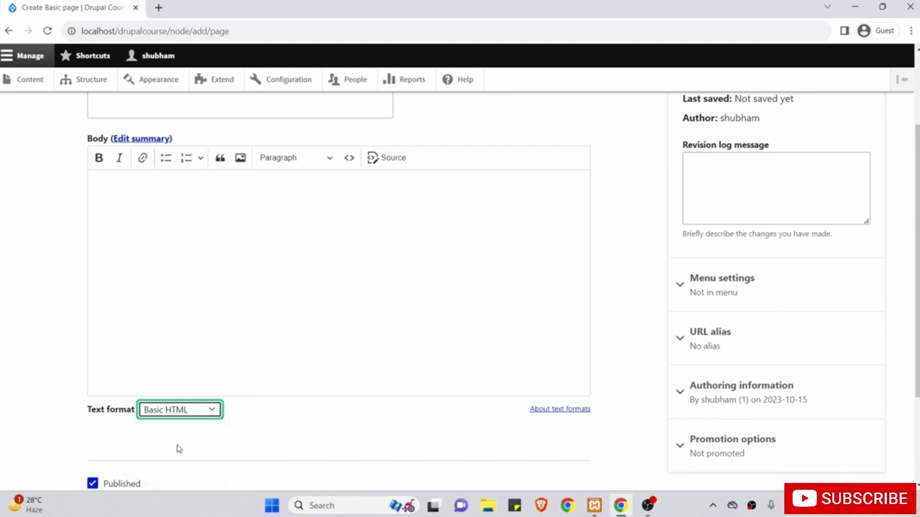
click(179, 449)
scroll(246, 251, up, 1)
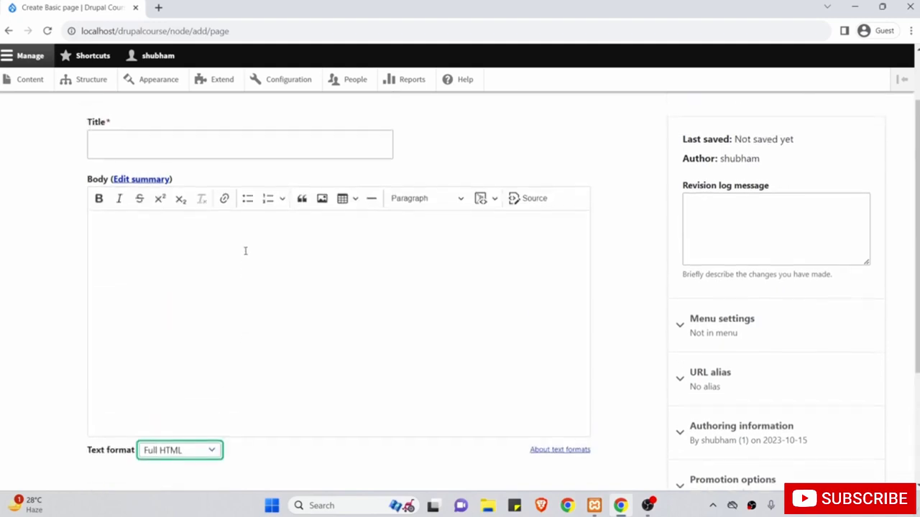
click(242, 288)
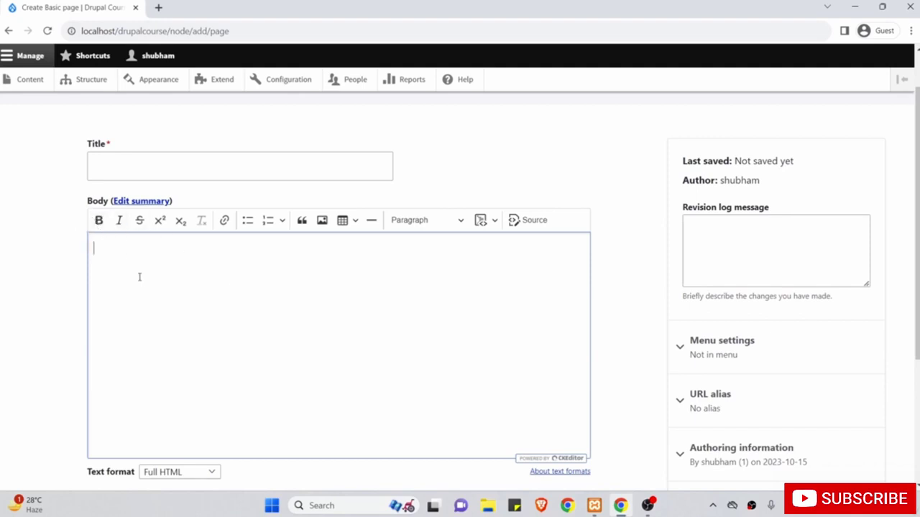
Write 'Bold Text here' in bold followed by plain text on the first line.
click(99, 222)
text(Bold Text here)
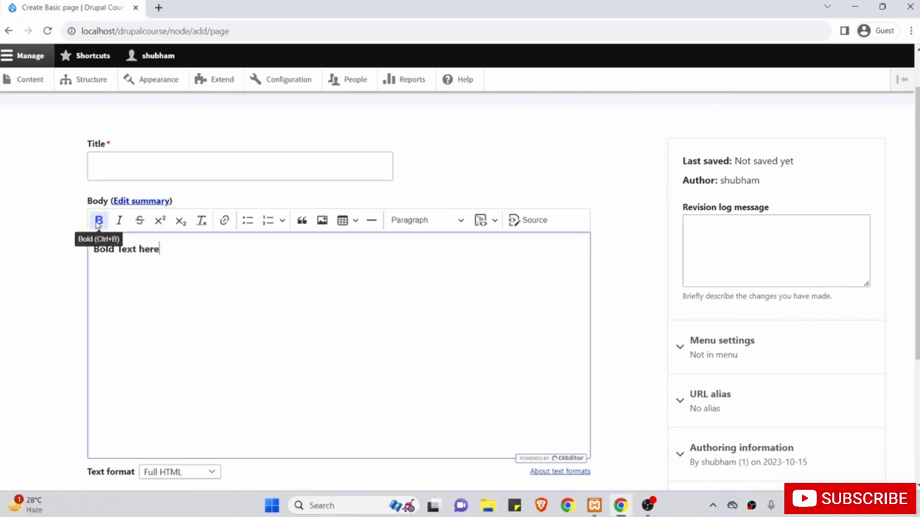
click(98, 221)
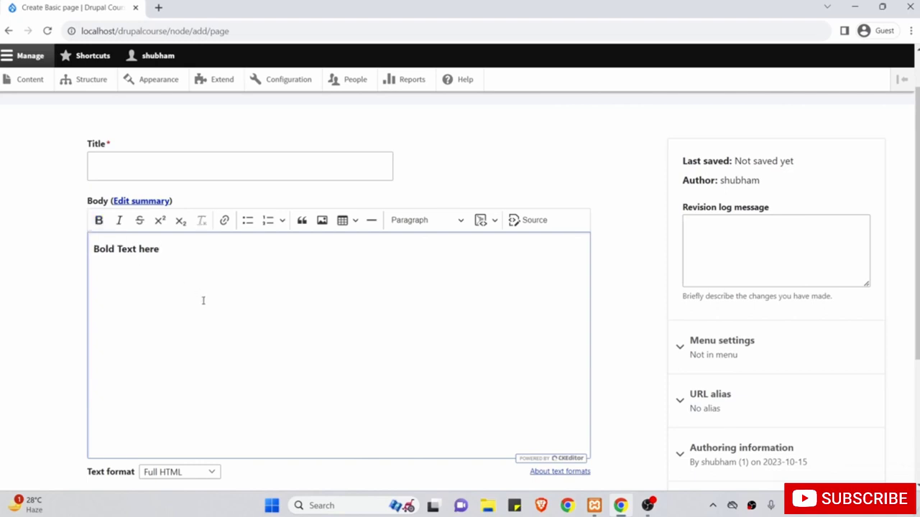
text(heefhkjsdhnkfj)
key(Return)
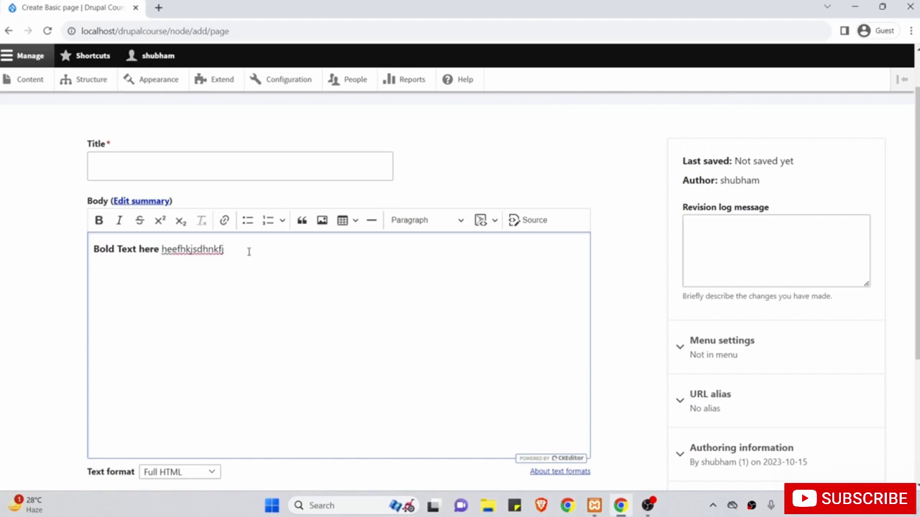
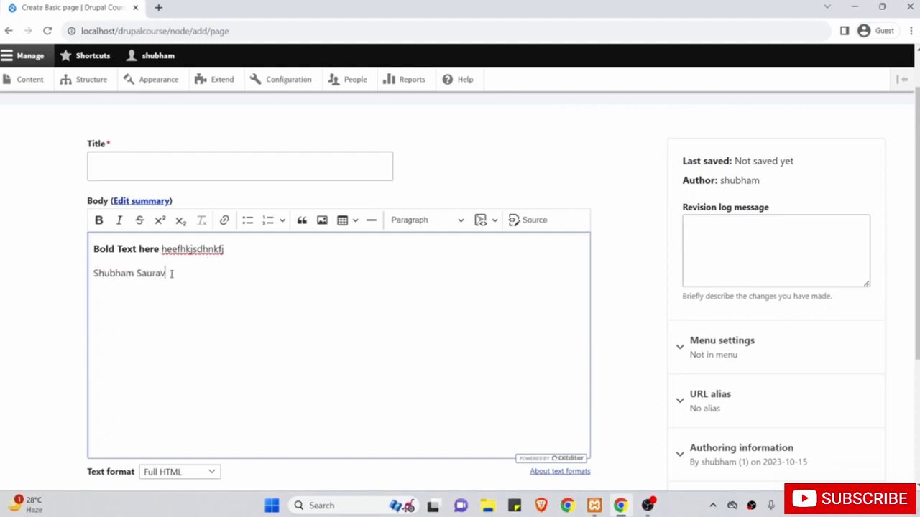
Add a second line with a person's name, made bold, then start a new paragraph.
drag(170, 273, 92, 273)
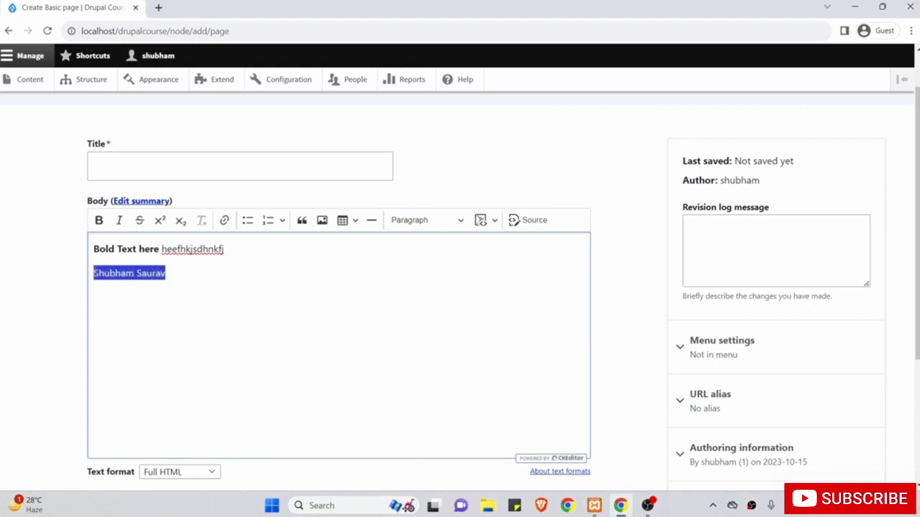
click(99, 220)
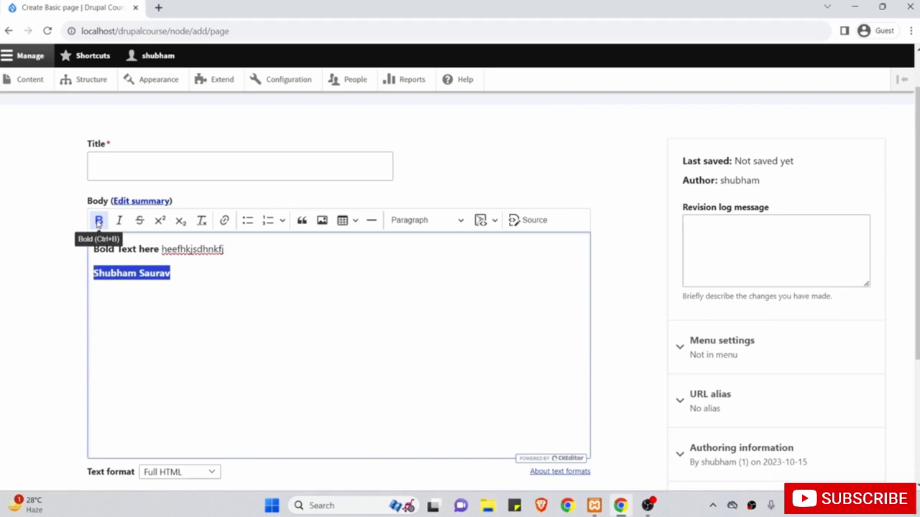
click(178, 263)
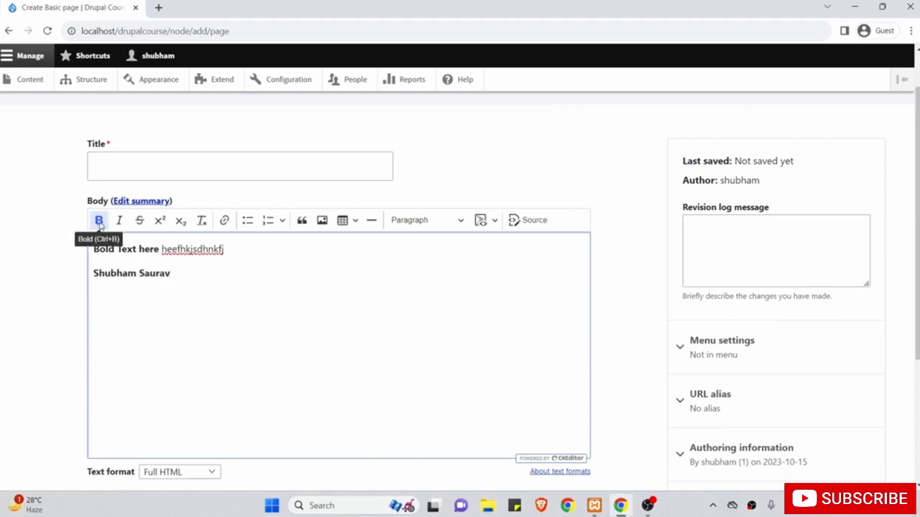
click(99, 222)
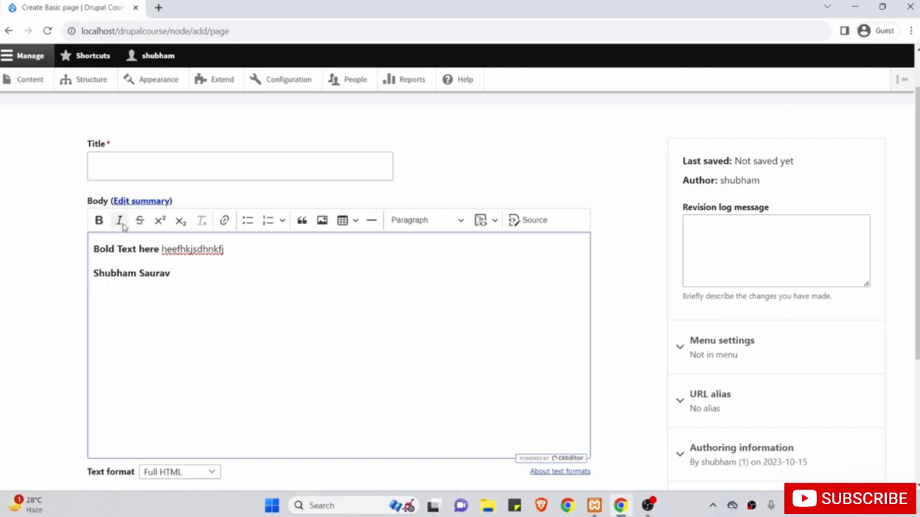
key(Return)
click(120, 223)
Type 'write italic text here' in italics followed by plain text on the third line.
text(write italic text here)
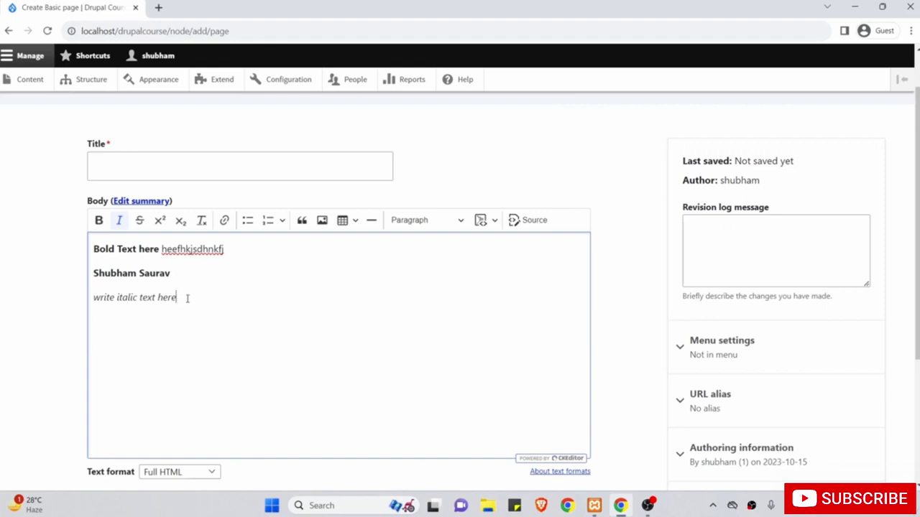
click(119, 222)
text(jhjhjhjhhjh)
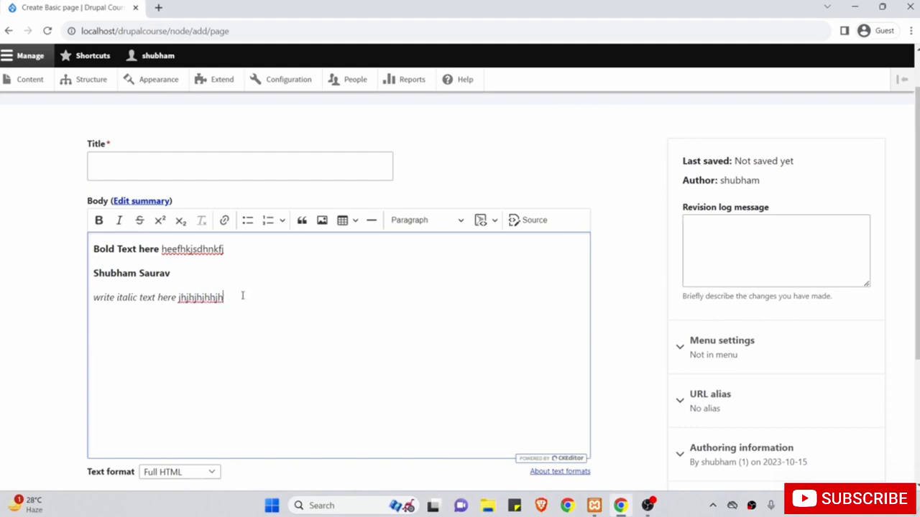
key(Return)
Make the name line italic as well, so it becomes bold italic.
drag(174, 273, 93, 273)
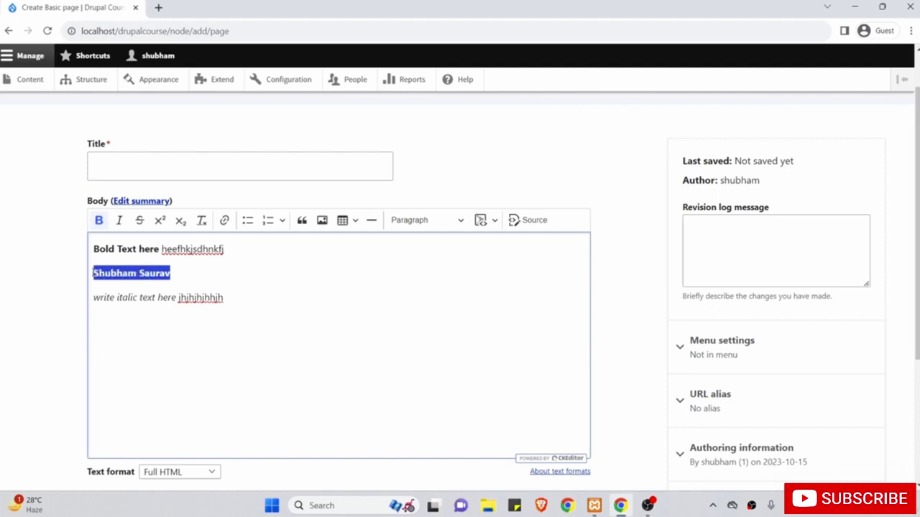
click(120, 221)
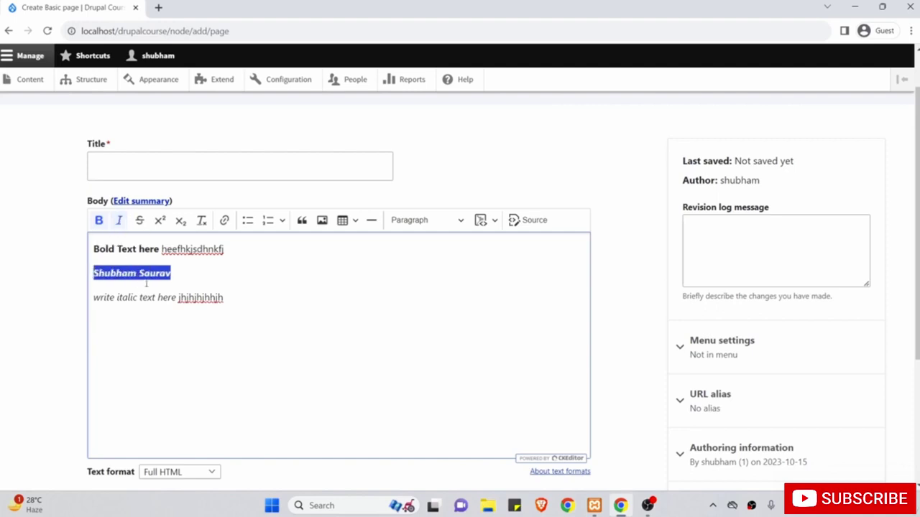
click(191, 272)
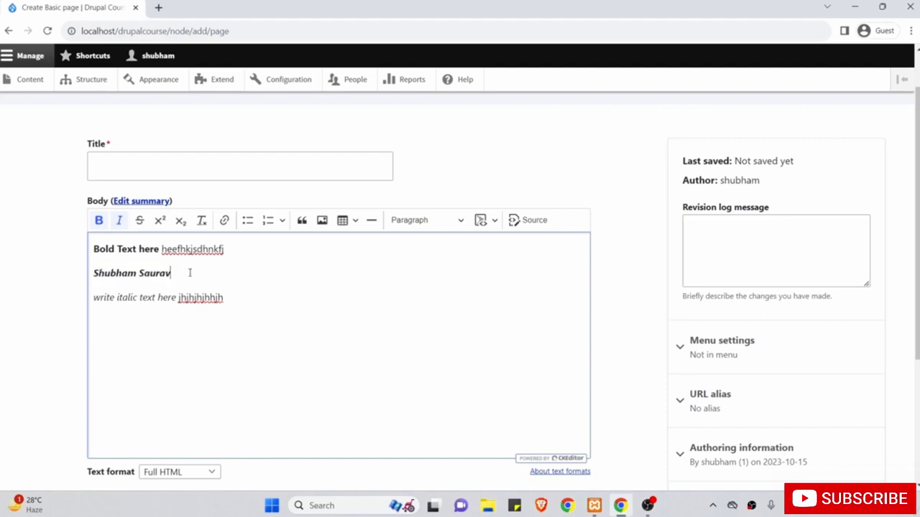
click(229, 297)
Strike through the nonsense text ending the italic line and append 'kfjkgjfk' struck through.
drag(229, 297, 178, 297)
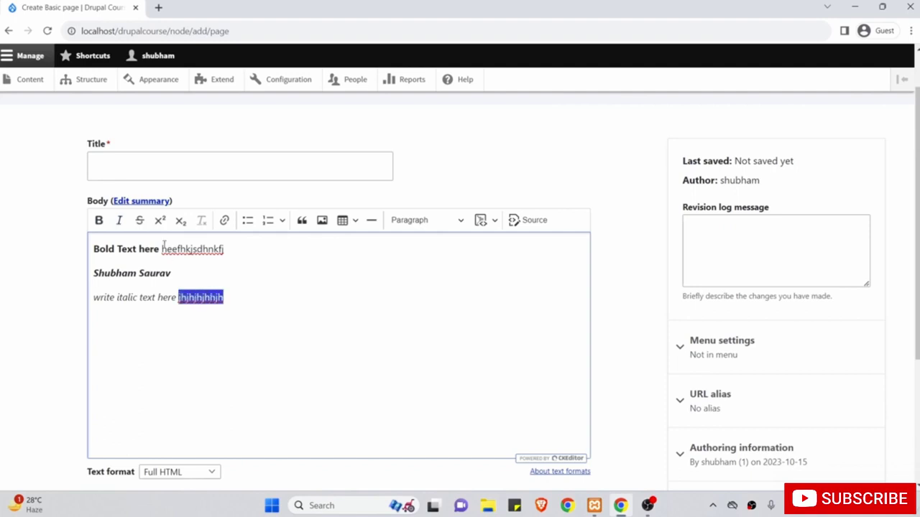
click(236, 295)
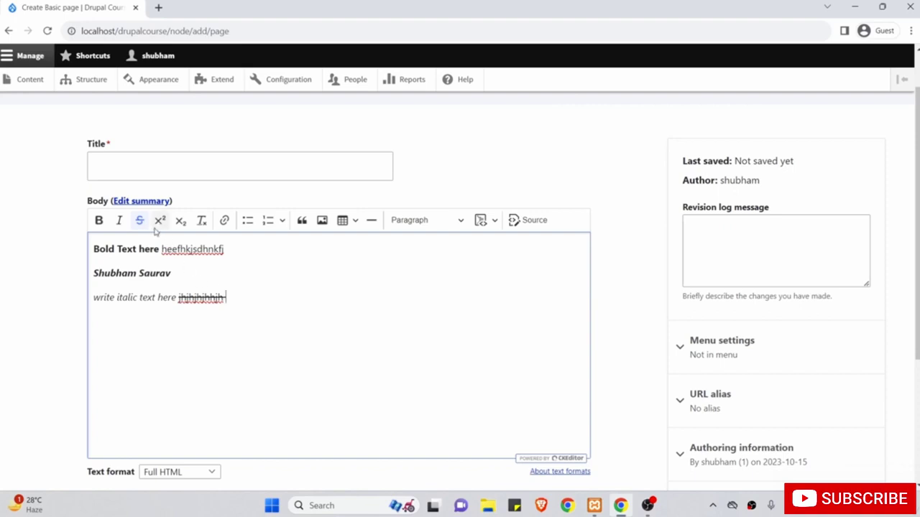
text(kfjkgjfk)
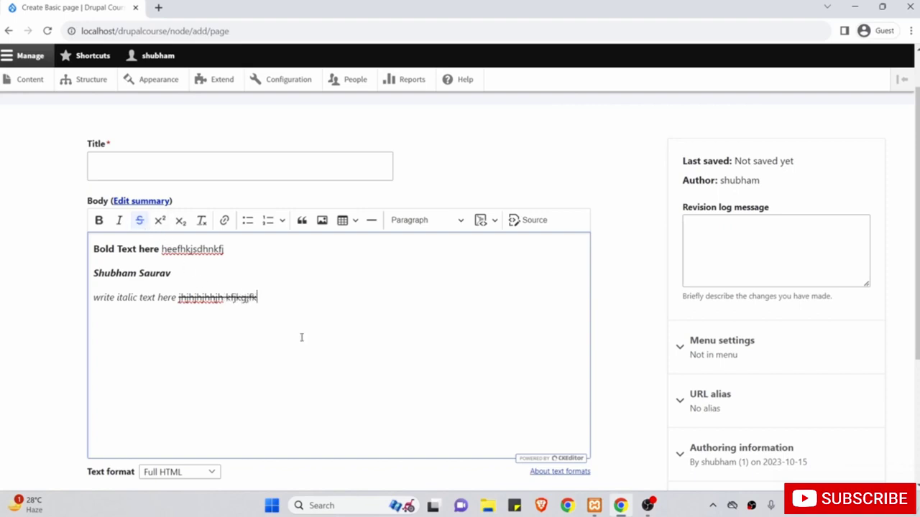
click(140, 222)
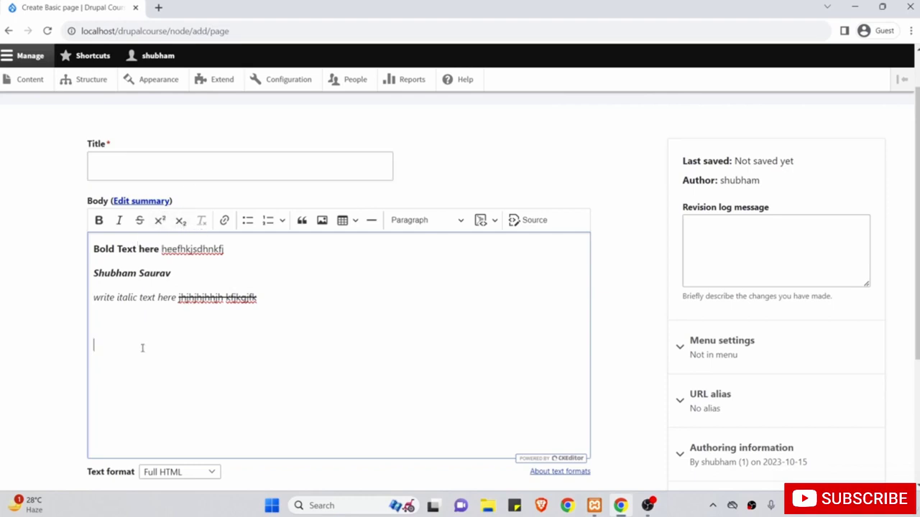
Write 23 with a superscript 4, then 67 on the baseline with a subscript 56.
text(23)
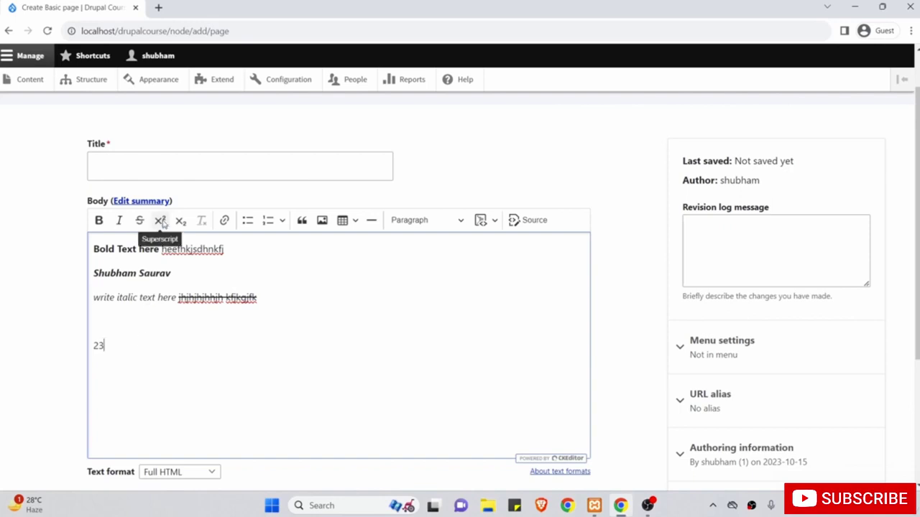
click(160, 220)
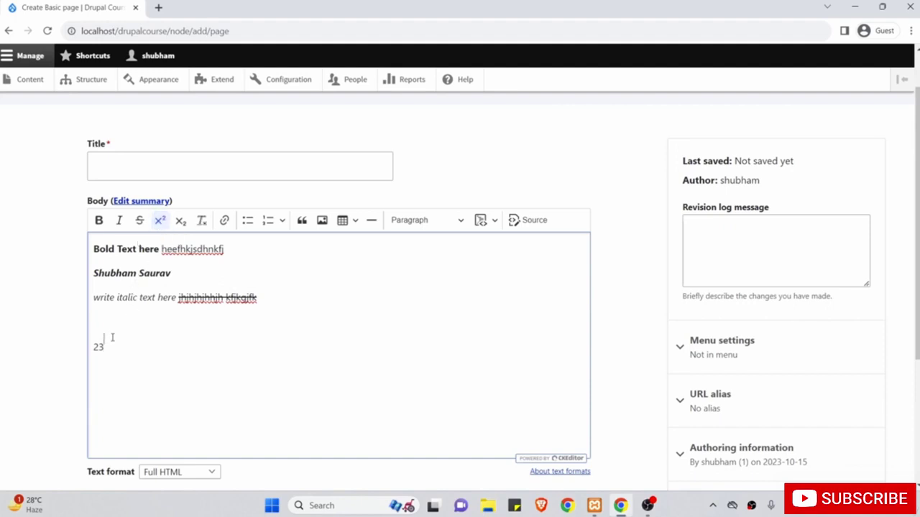
text(4)
drag(112, 339, 86, 352)
click(120, 344)
click(160, 220)
text(67)
click(181, 222)
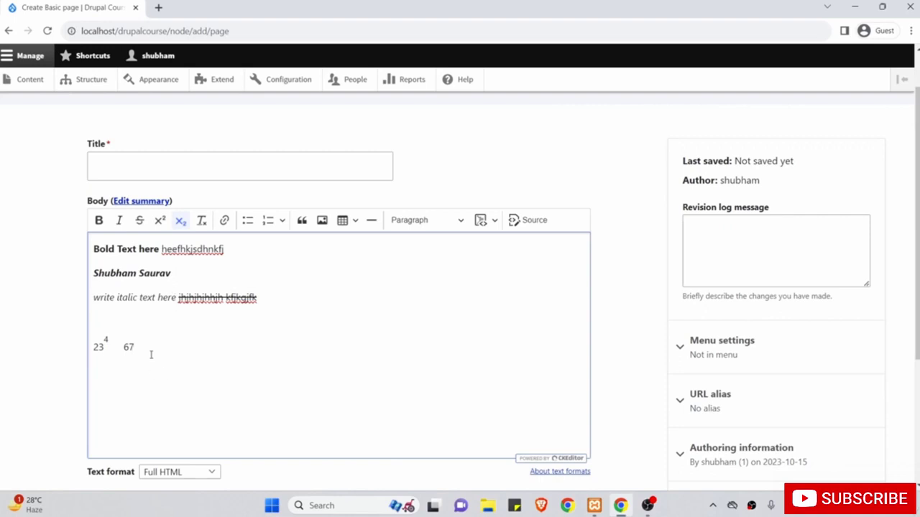
text(55)
Remove the strikethrough and italic formatting from the last word of the third line.
click(274, 296)
drag(258, 295, 221, 296)
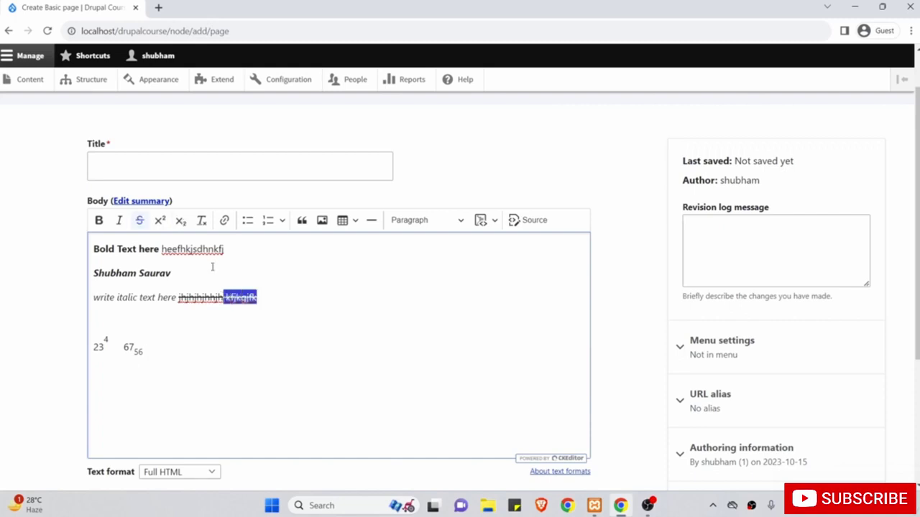
click(201, 222)
click(264, 294)
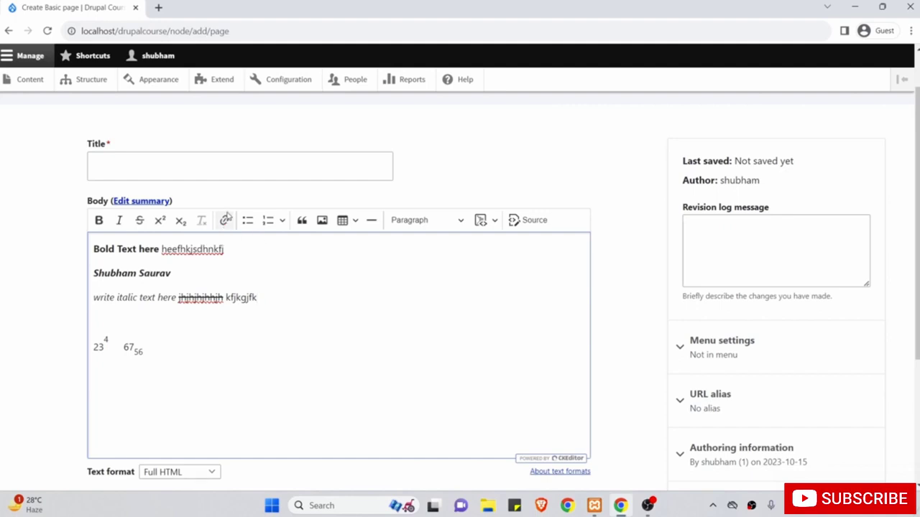
Add empty paragraphs below the 23⁴ 67₅₆ line.
click(242, 344)
key(Return)
key(Return)
key(Return)
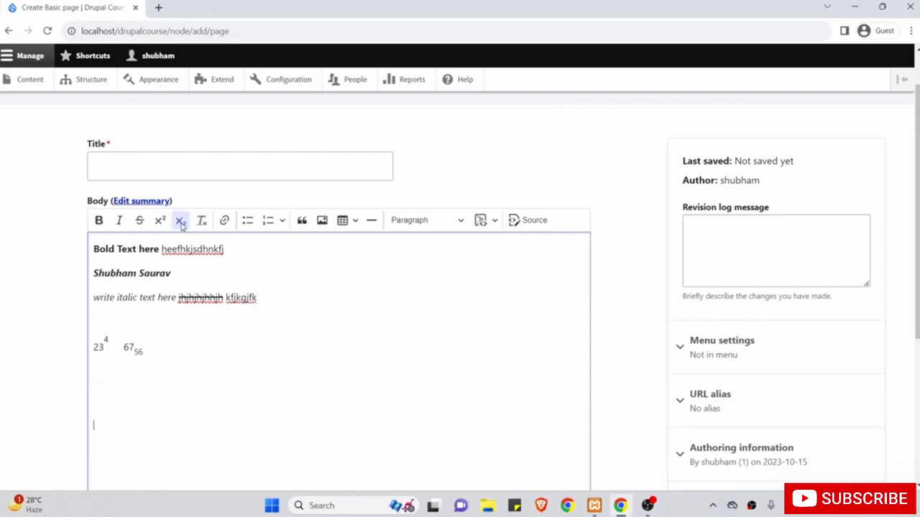
scroll(243, 353, down, 1)
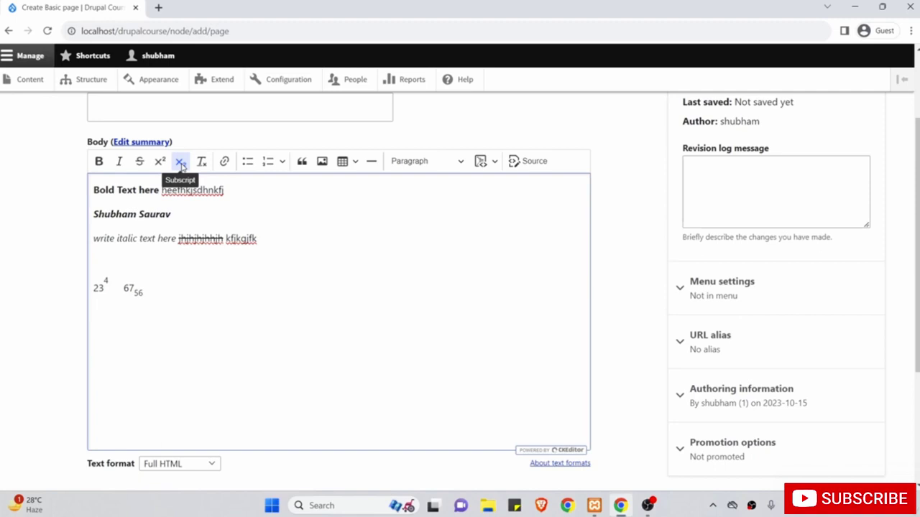
Type 'Google' as plain text, start a link on it, and open google.com in a new tab.
click(180, 162)
text(G)
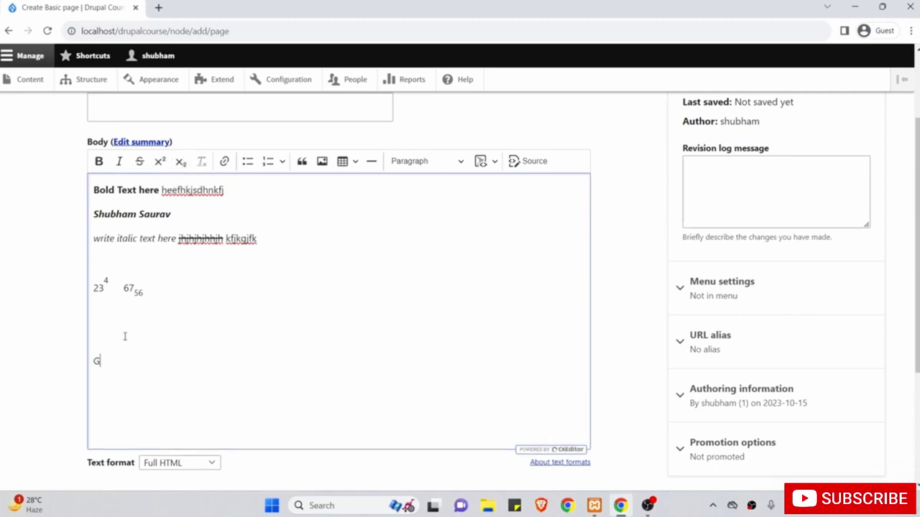
text(oogle)
drag(132, 361, 93, 360)
click(224, 163)
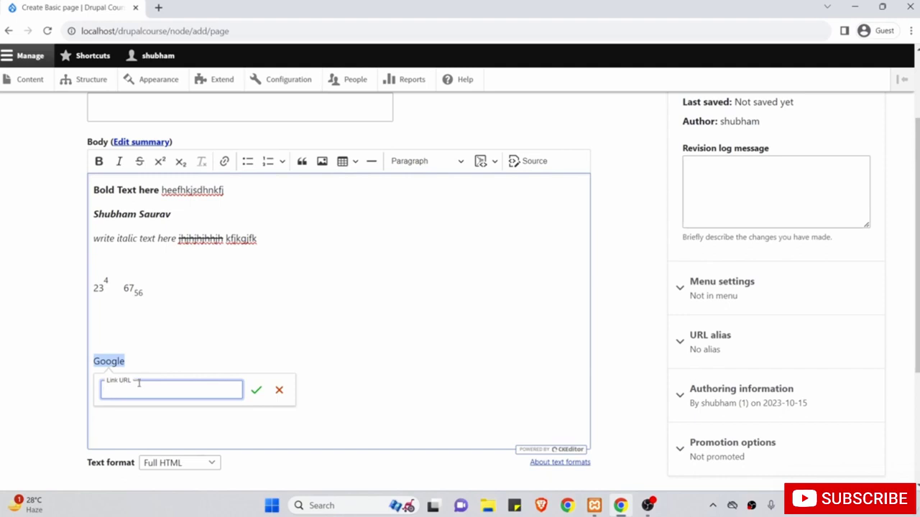
key(ctrl+t)
text(go)
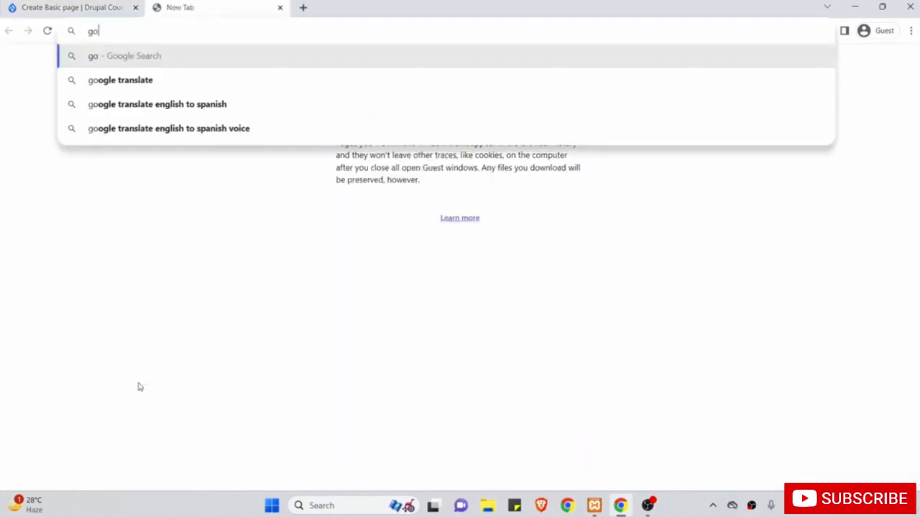
text(ogle.com)
Load google.com, copy its address, and go back to the Create Basic page tab.
key(Return)
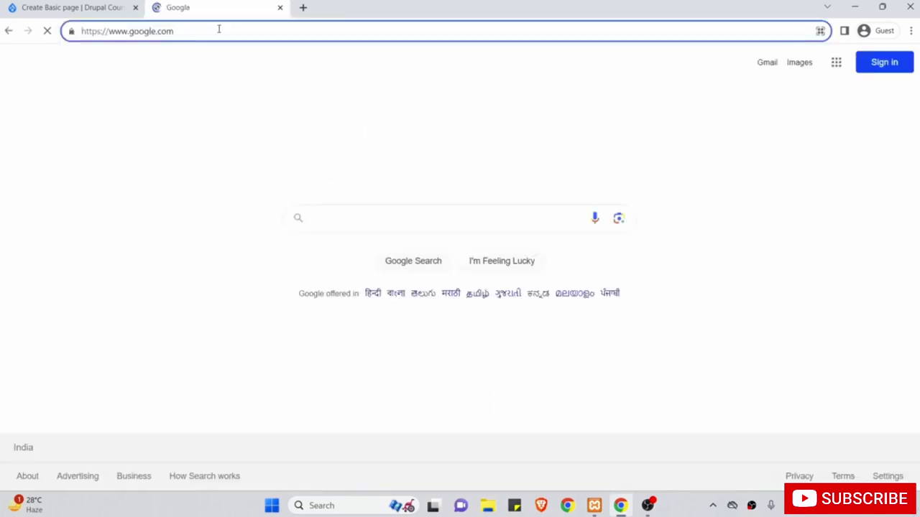
drag(218, 29, 74, 25)
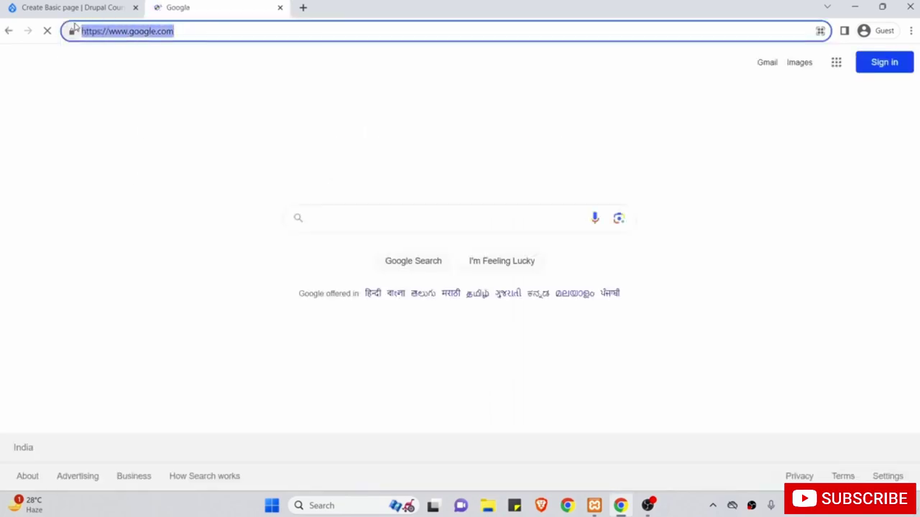
right_click(101, 32)
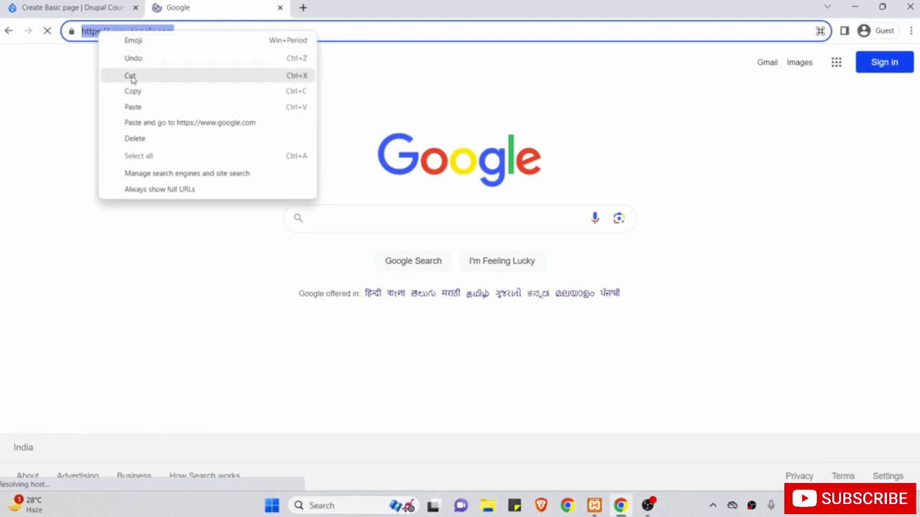
click(133, 91)
click(109, 6)
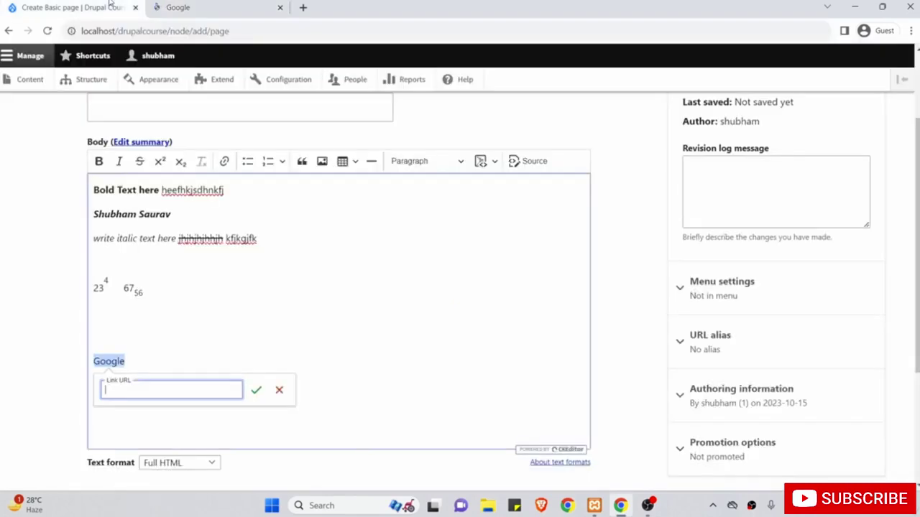
right_click(177, 396)
click(216, 304)
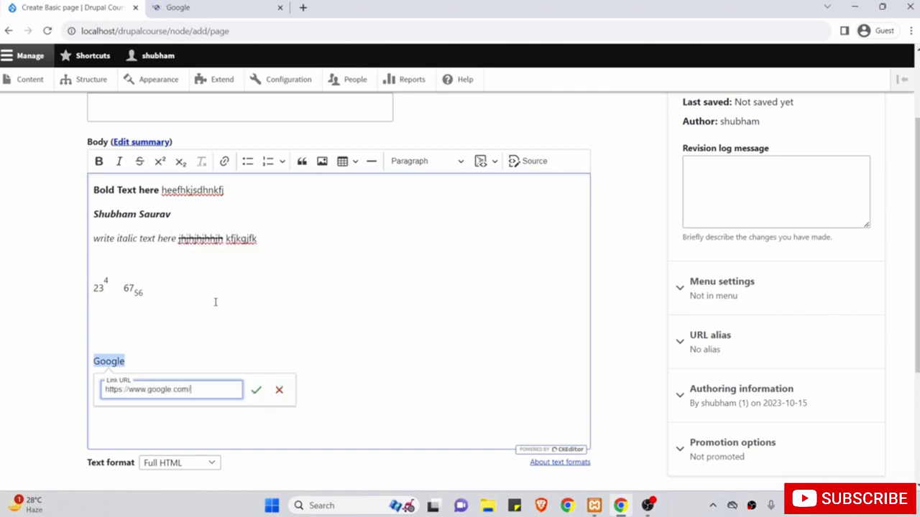
click(257, 389)
click(203, 349)
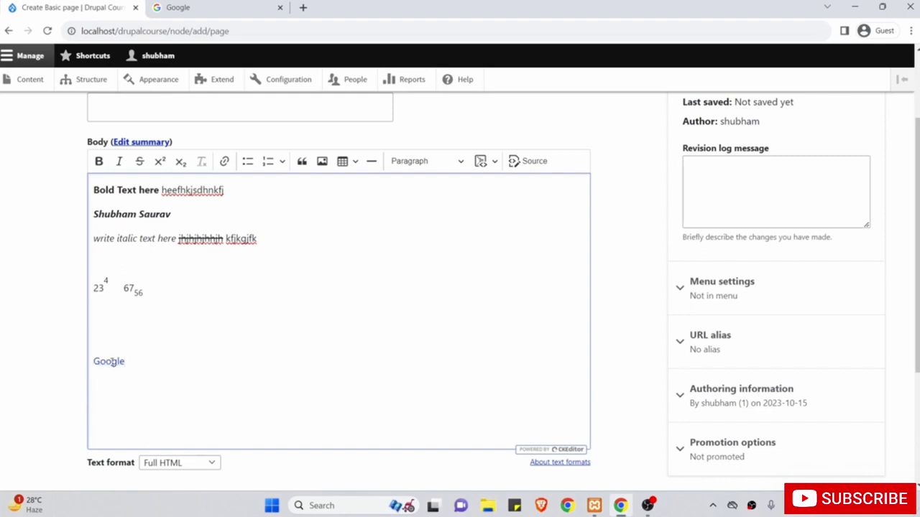
click(112, 361)
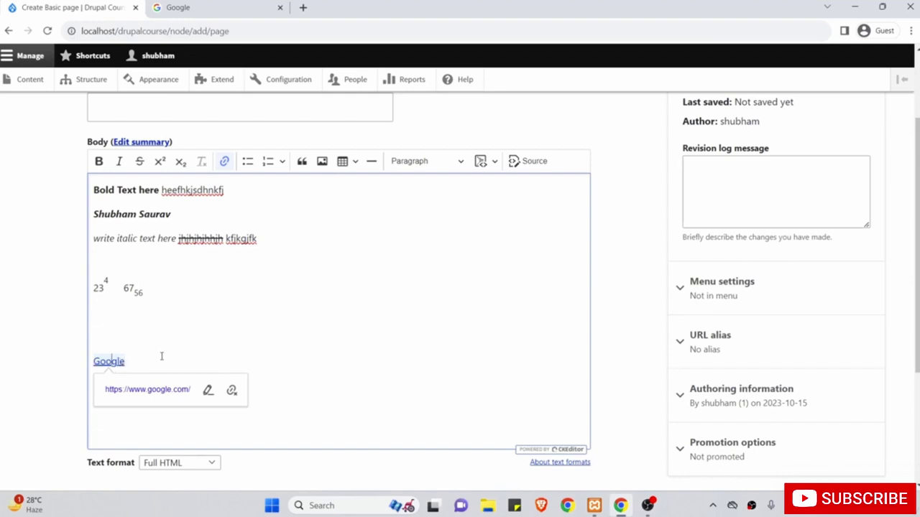
click(161, 356)
scroll(223, 305, down, 1)
key(Return)
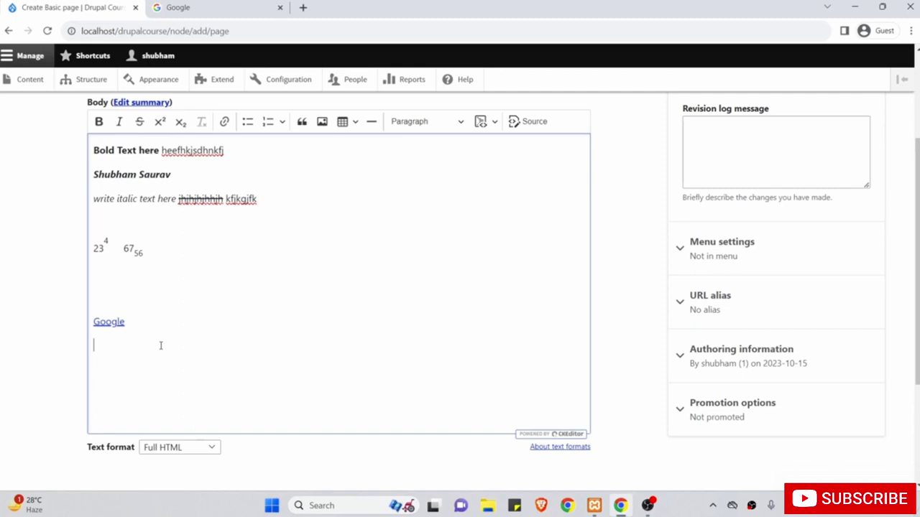
Type the label 'Unordered List' and start a new line below it.
text(Unord)
text(ered List)
key(Return)
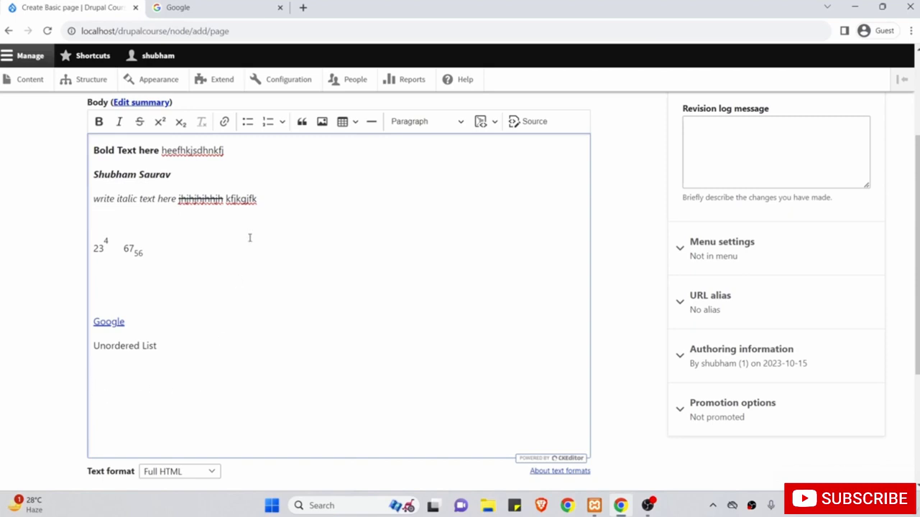
Create a bulleted list of List Item 1, List Item 2 and List Item 3, then exit it.
click(248, 124)
text(List Item 1)
key(Return)
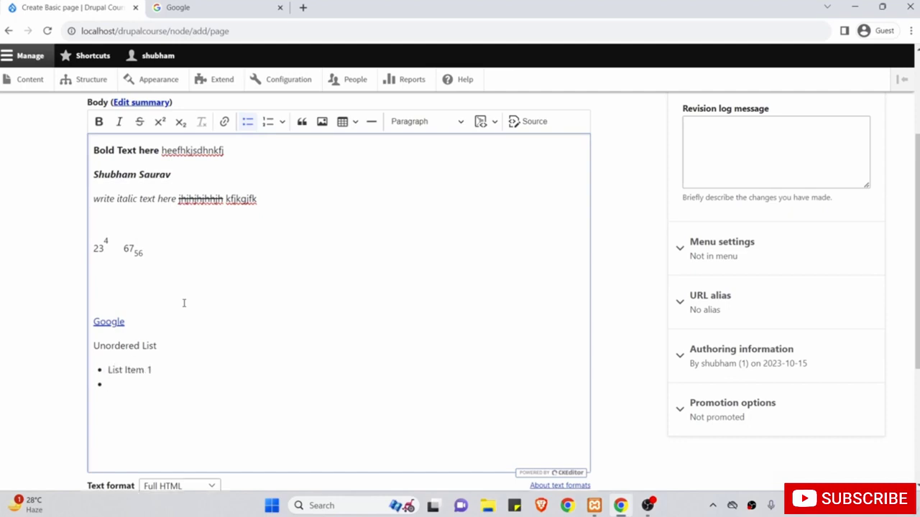
text(List Item 2)
key(Return)
text(List Item 3)
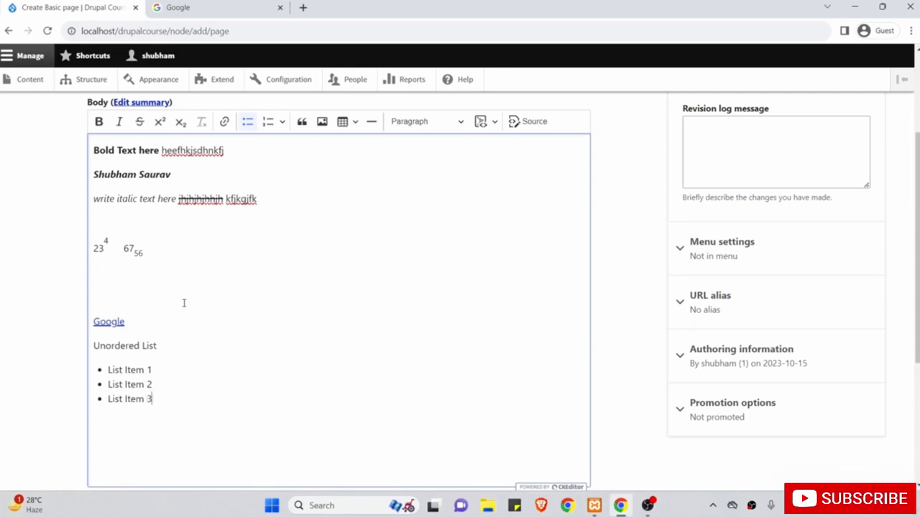
key(Return)
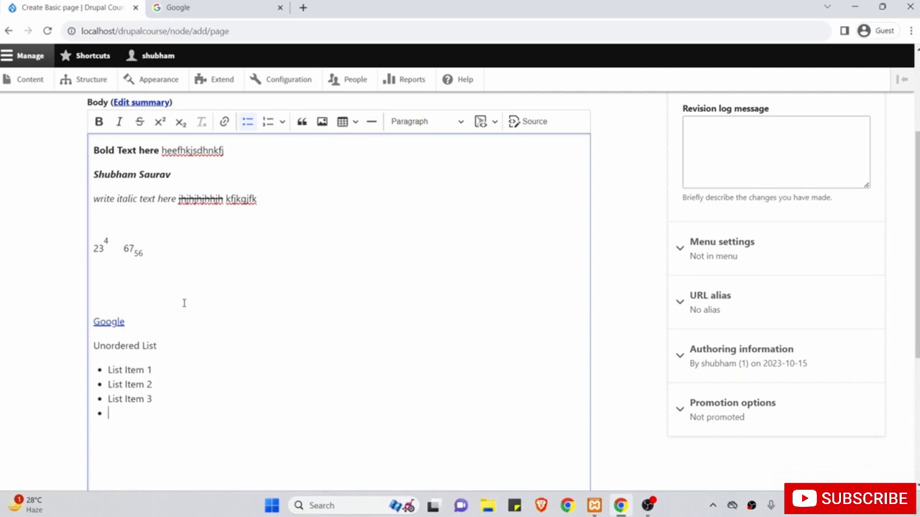
key(Return)
scroll(184, 302, down, 1)
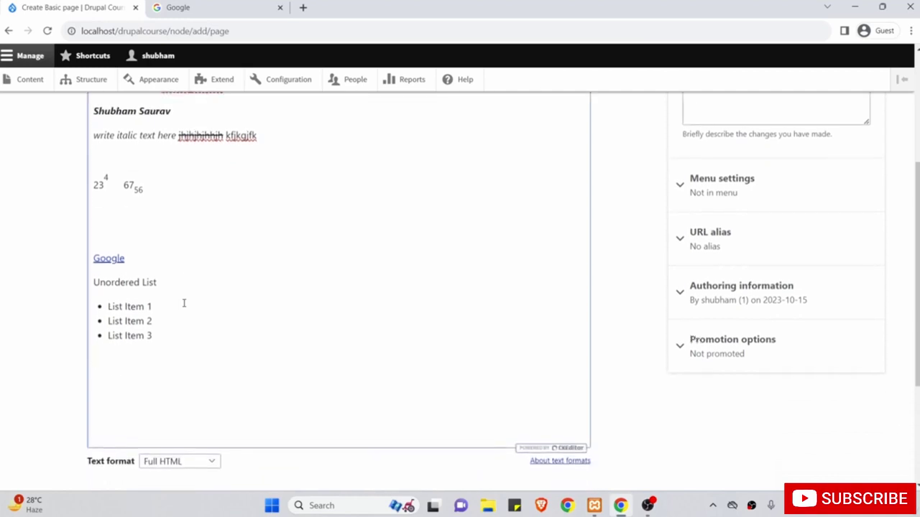
scroll(184, 303, up, 1)
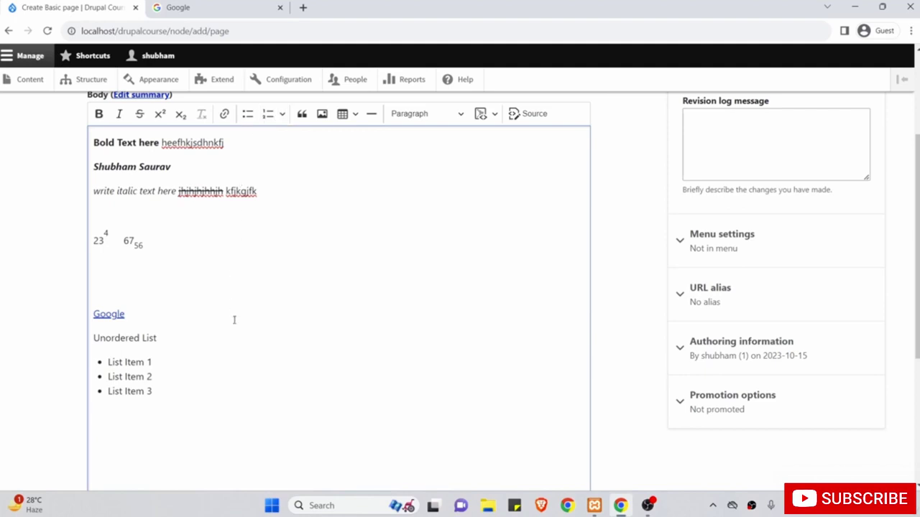
Type the label 'Ordered List' and start a new line below it.
text(Or)
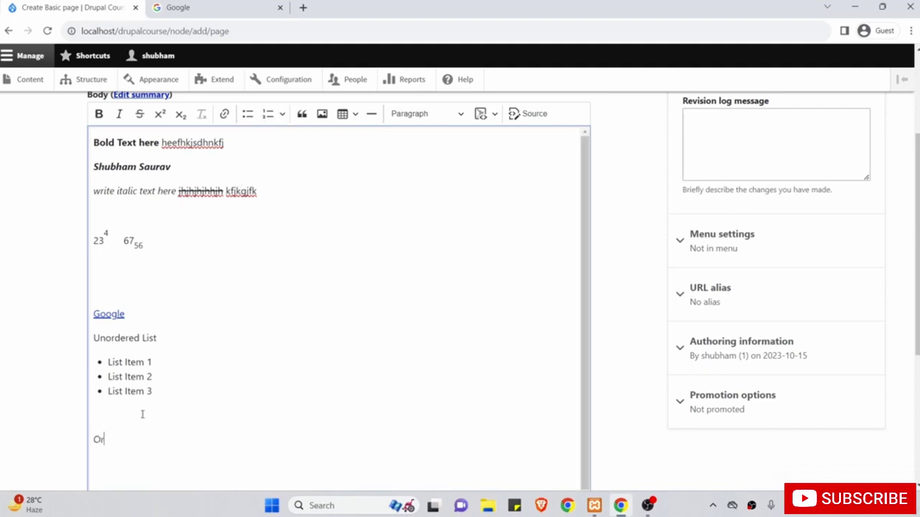
text(dered List)
key(Return)
scroll(143, 414, down, 1)
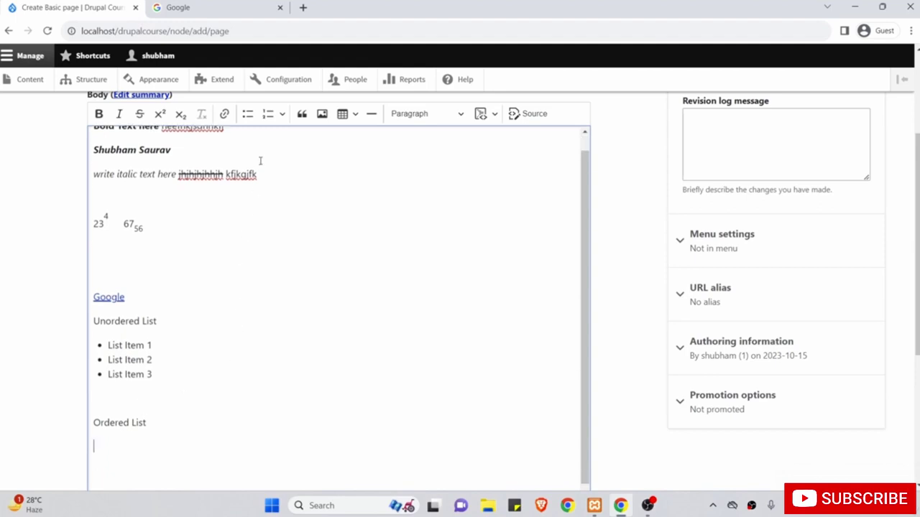
Create a numbered list of Item 1 to Item 4, then type 'nhjushdjh' on a plain line after it.
click(267, 115)
scroll(246, 293, down, 1)
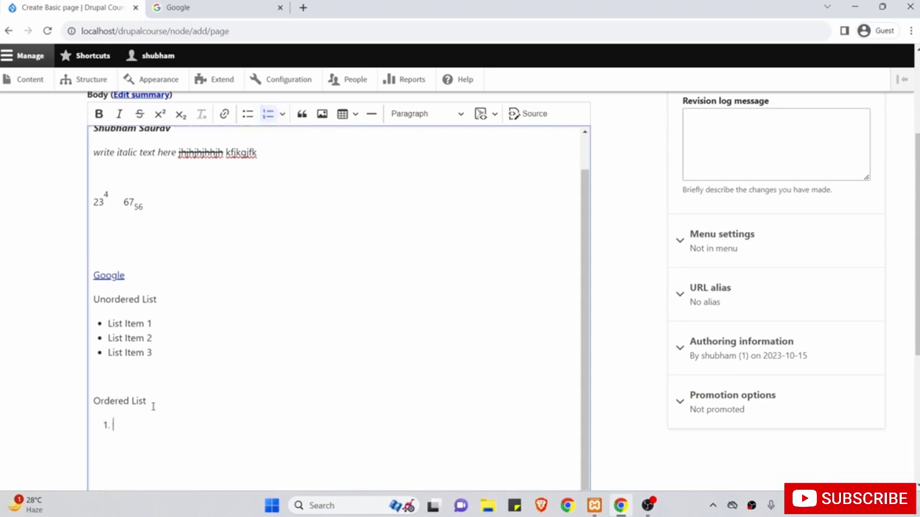
text(Item 1)
key(Return)
text(Item 2)
key(Return)
text(Item )
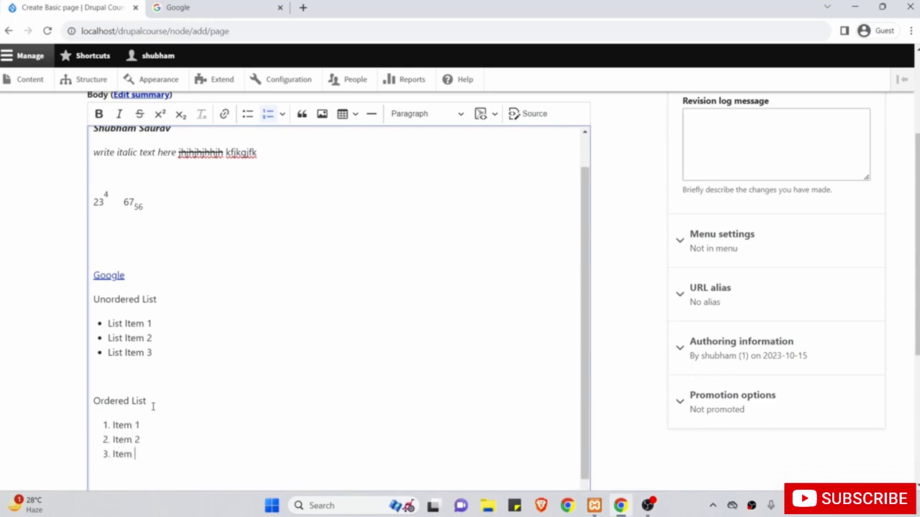
text(3)
key(Return)
text(Item 4)
key(Return)
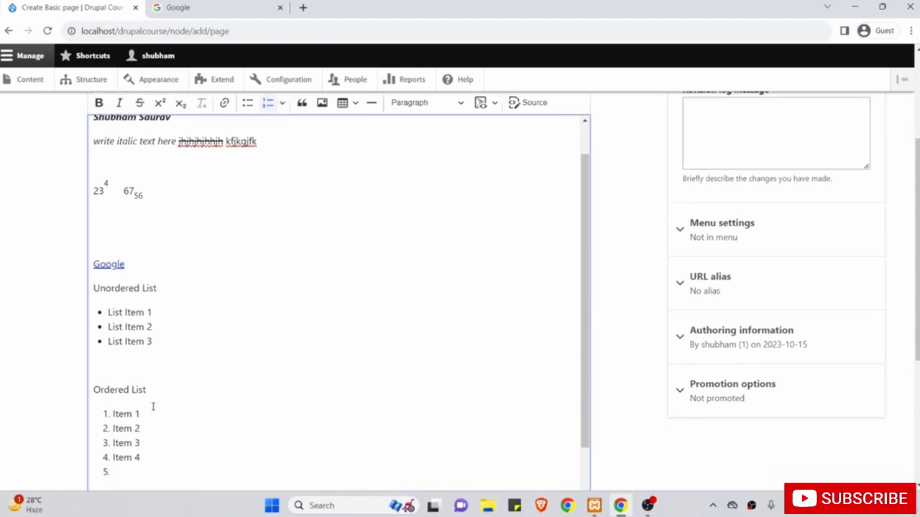
key(Return)
key(Return)
text(nhjushdjh)
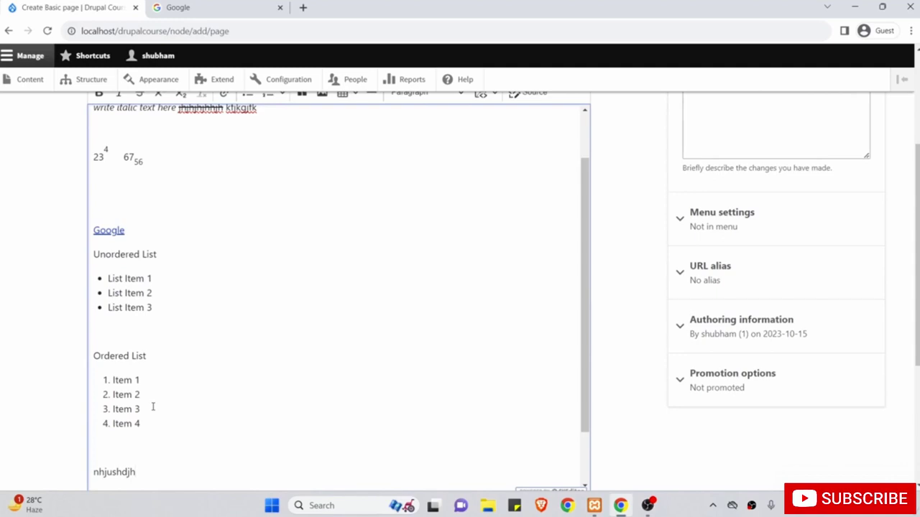
scroll(153, 408, up, 5)
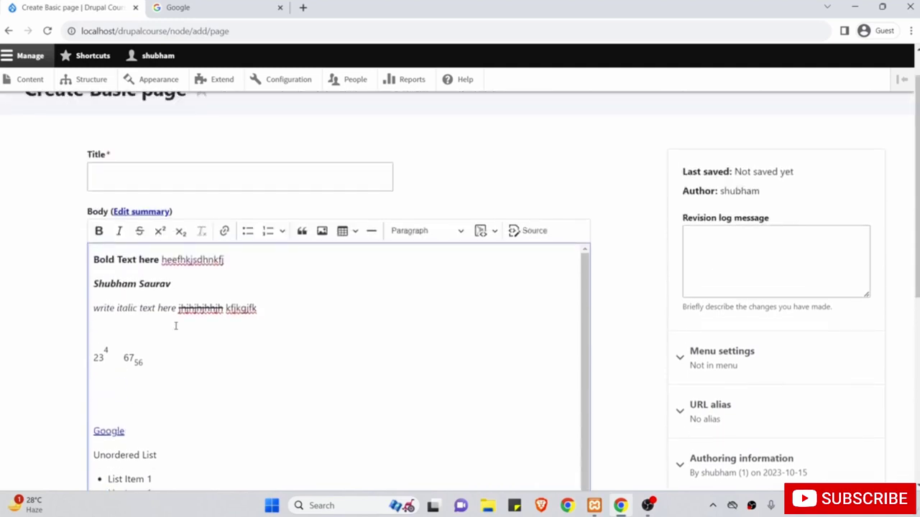
click(282, 231)
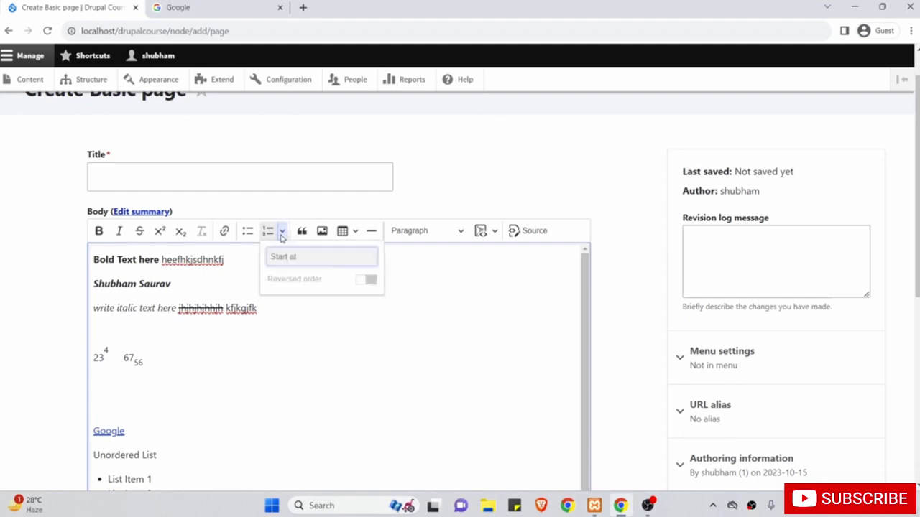
scroll(309, 353, down, 5)
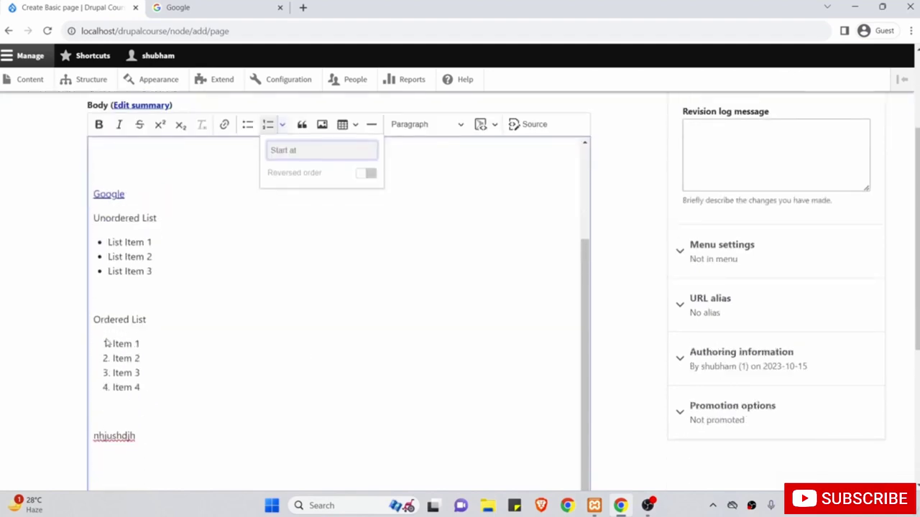
click(106, 343)
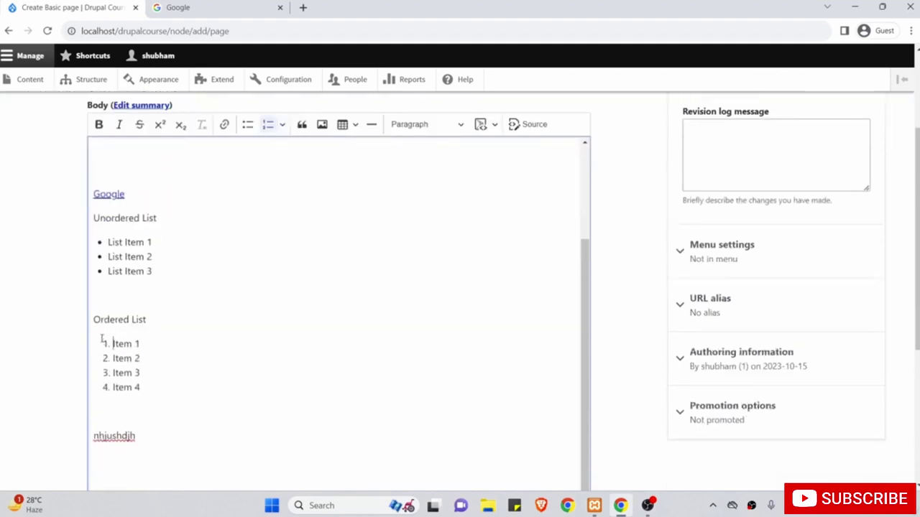
click(283, 125)
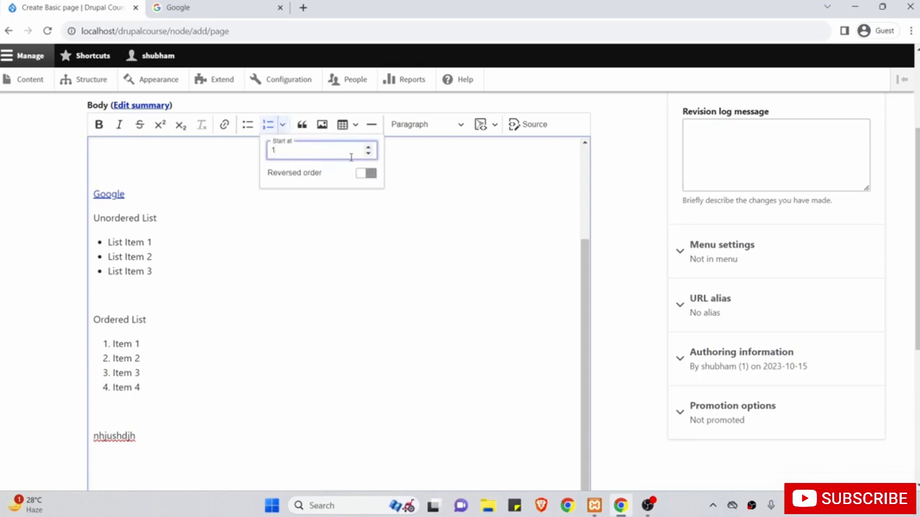
click(366, 173)
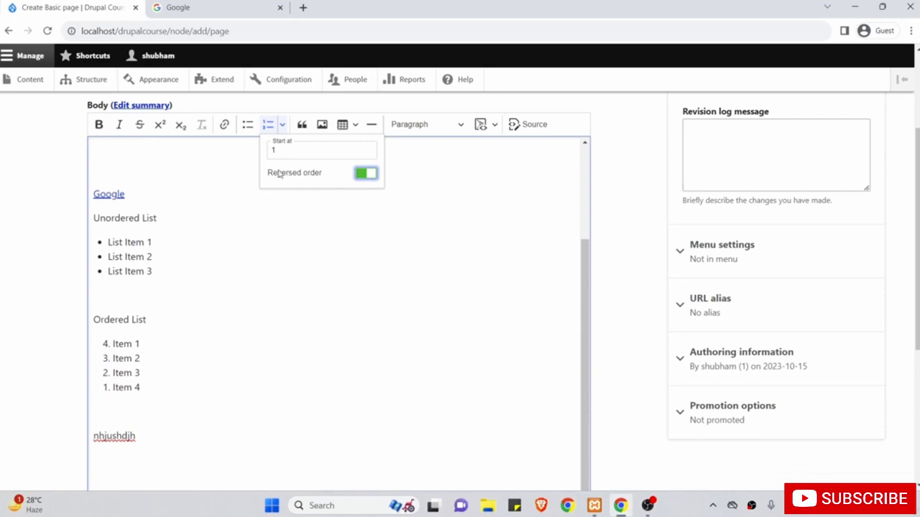
click(307, 173)
click(302, 155)
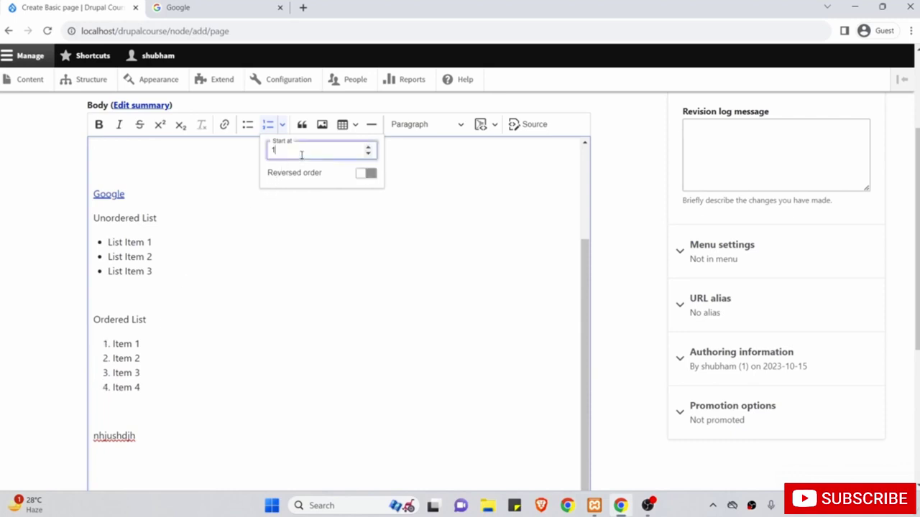
drag(302, 156, 269, 154)
text(5)
click(295, 283)
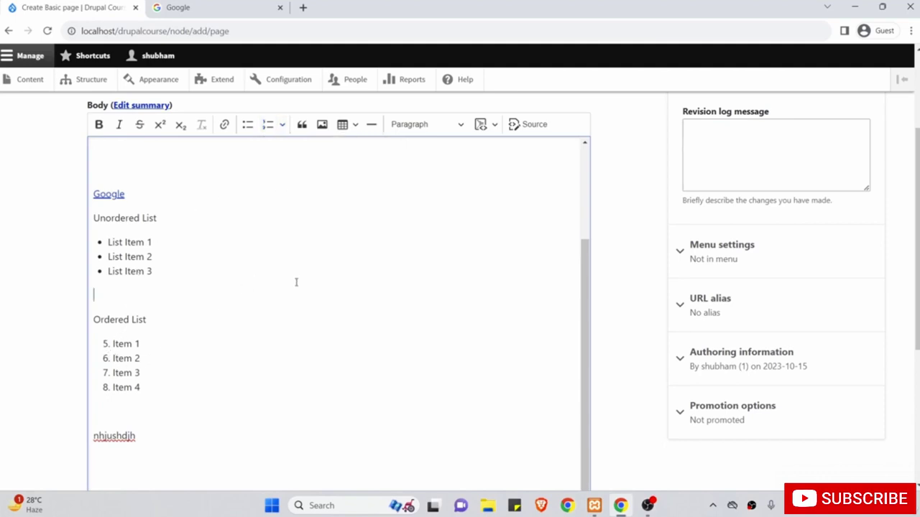
scroll(205, 355, up, 1)
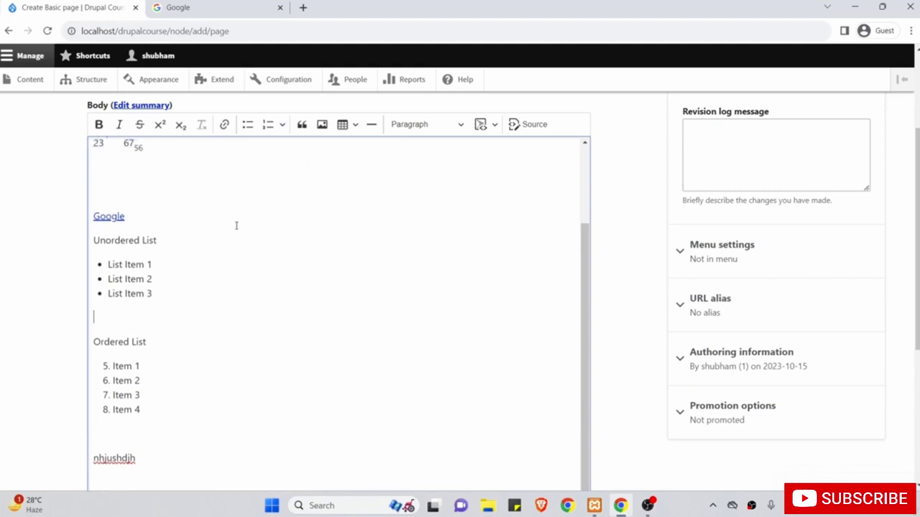
scroll(240, 212, up, 2)
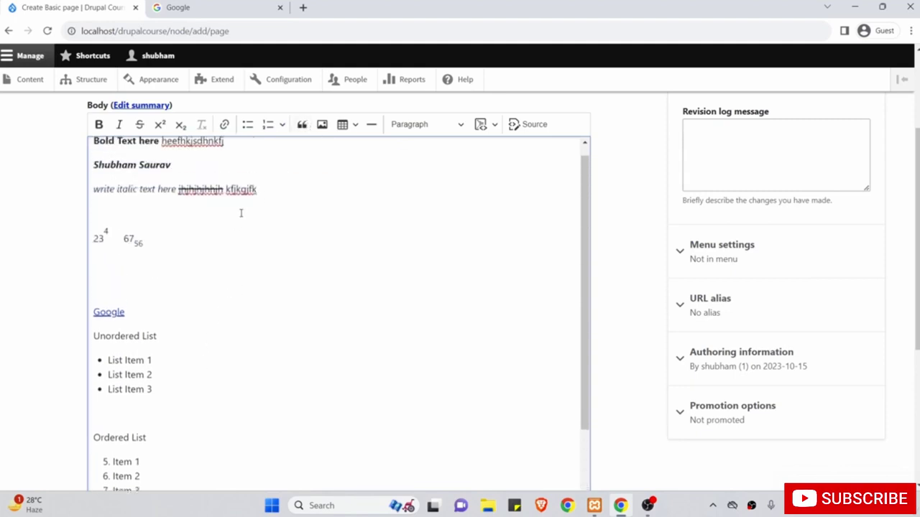
scroll(241, 214, up, 2)
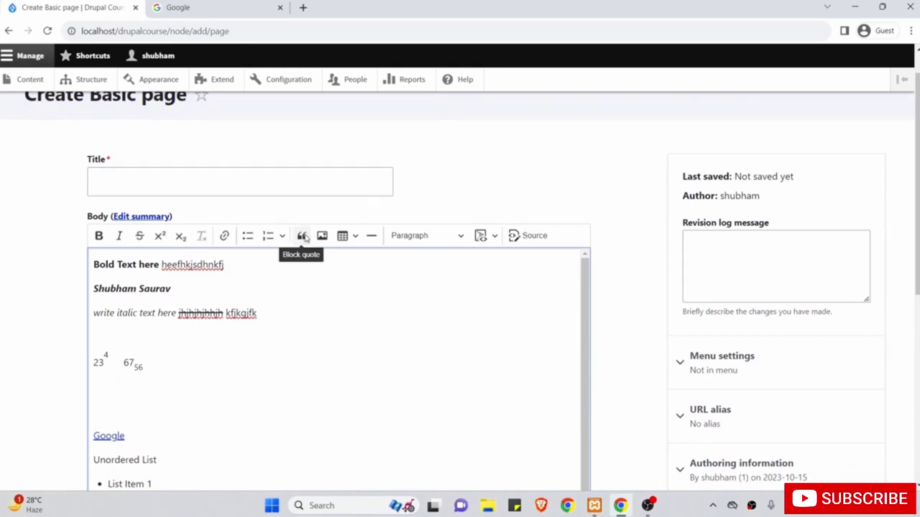
Type 'Honesty is the best policy' on a new line below the last paragraph.
click(223, 357)
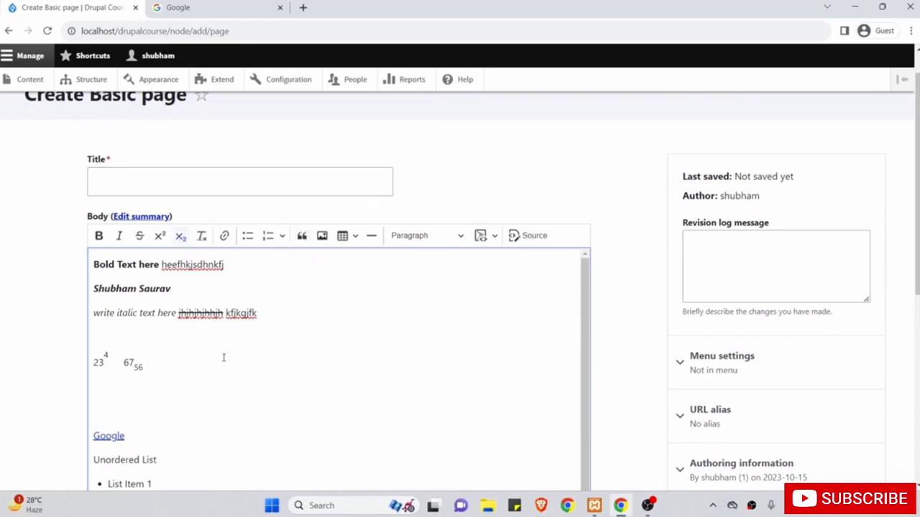
click(171, 408)
scroll(166, 389, down, 4)
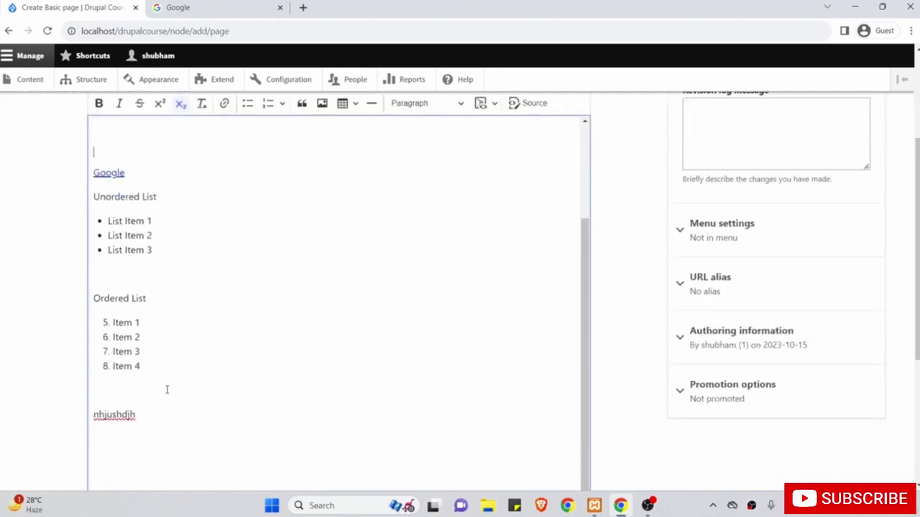
click(167, 419)
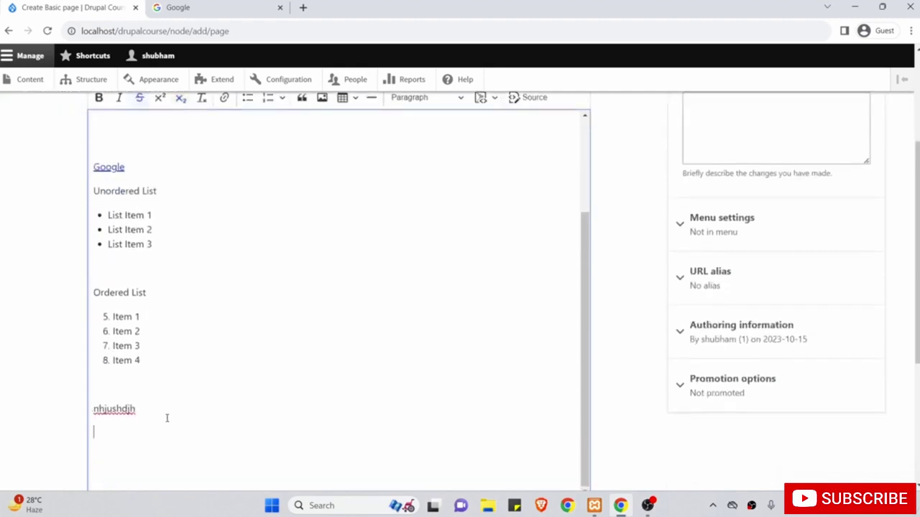
text(Honest y is the best policy.)
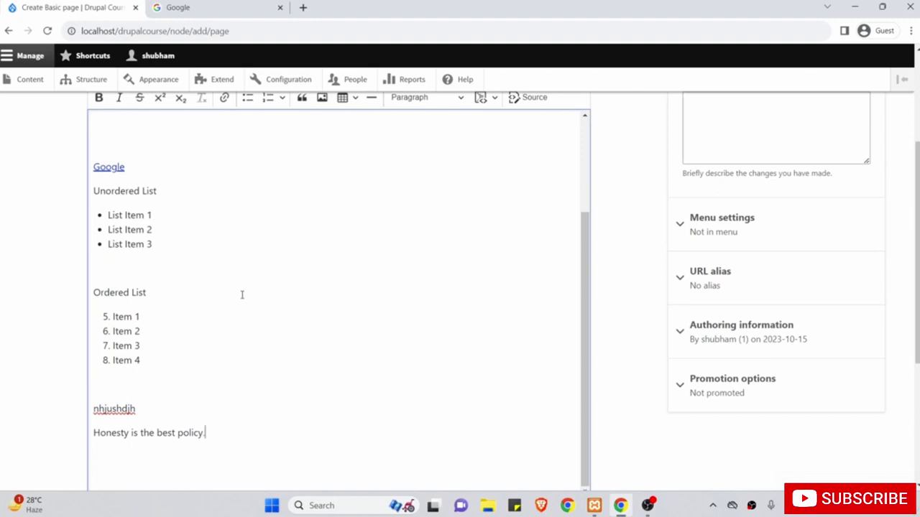
Format the Honesty line as a block quote.
drag(208, 433, 89, 440)
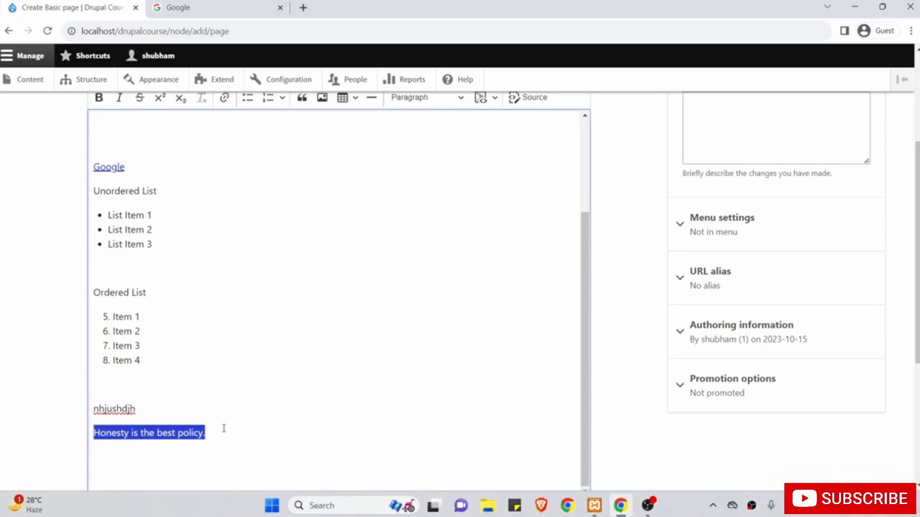
scroll(312, 304, up, 1)
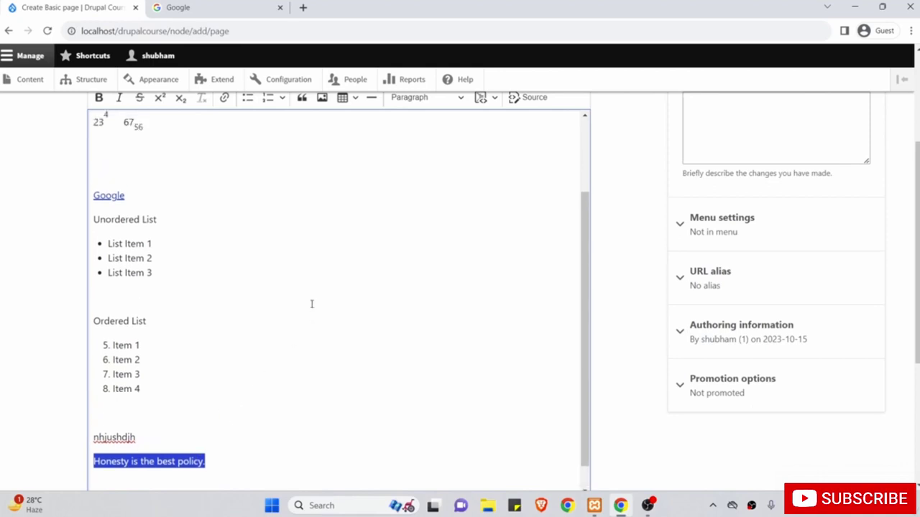
click(302, 97)
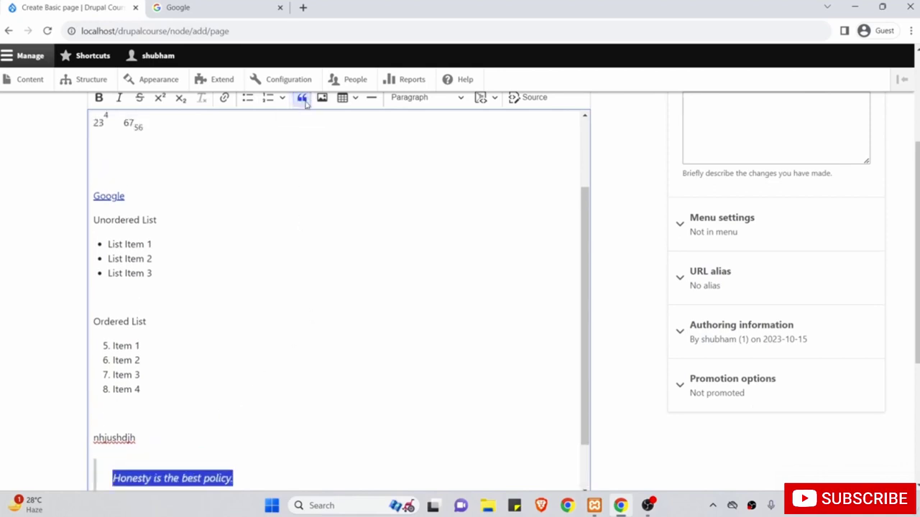
scroll(283, 234, down, 1)
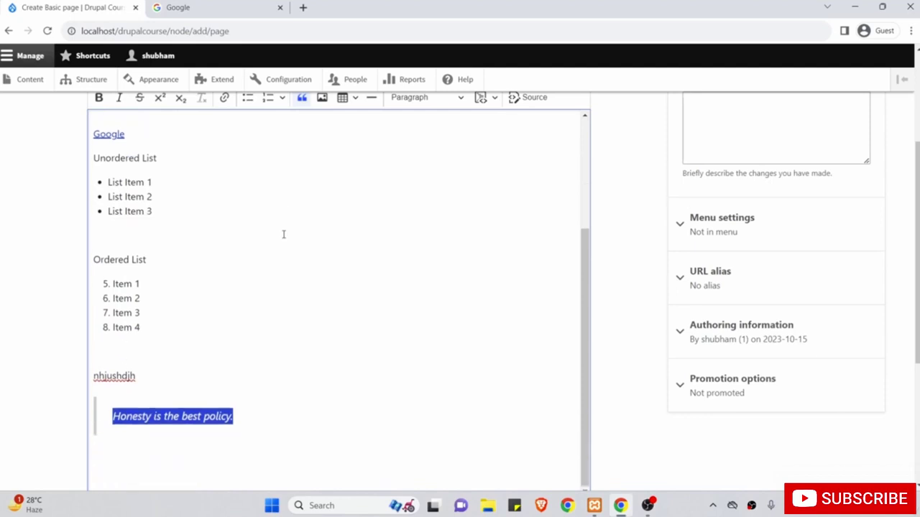
click(253, 418)
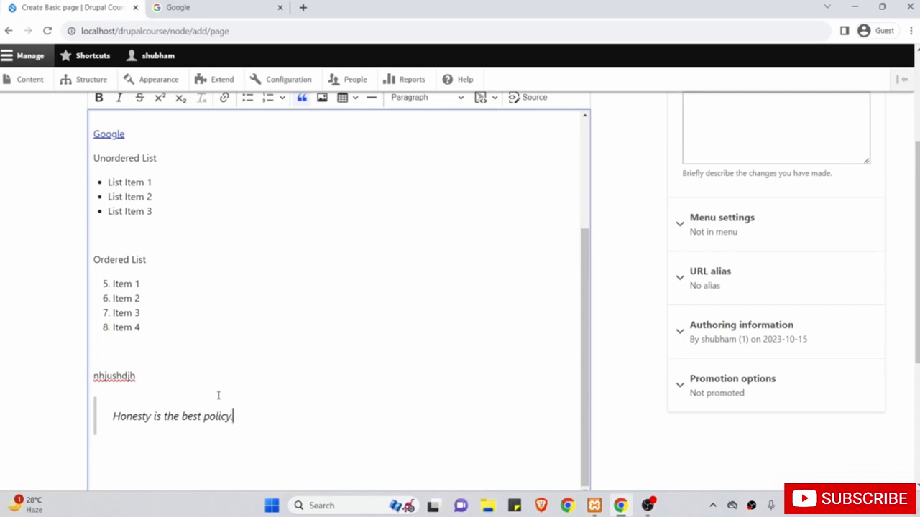
scroll(218, 395, up, 4)
scroll(218, 395, up, 3)
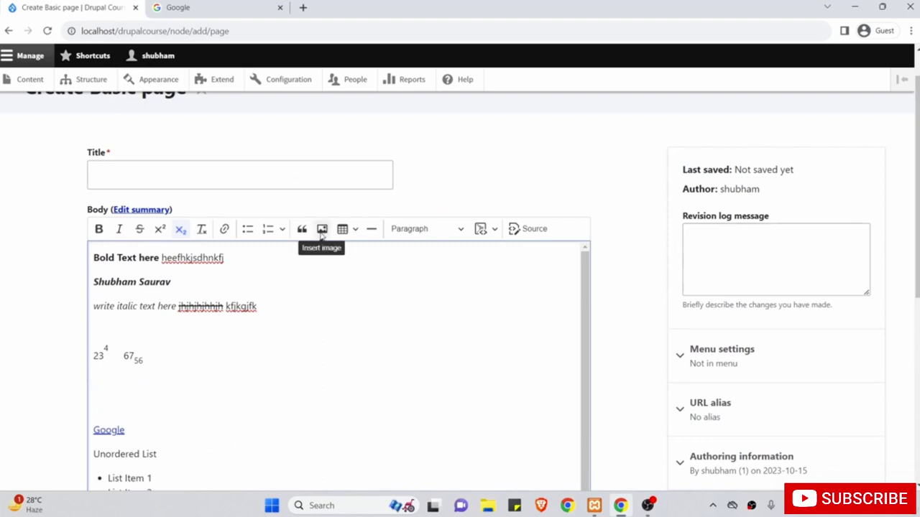
Insert the desk-and-laptop photo from Downloads below the 67₅₆ line, without alternative text.
click(321, 230)
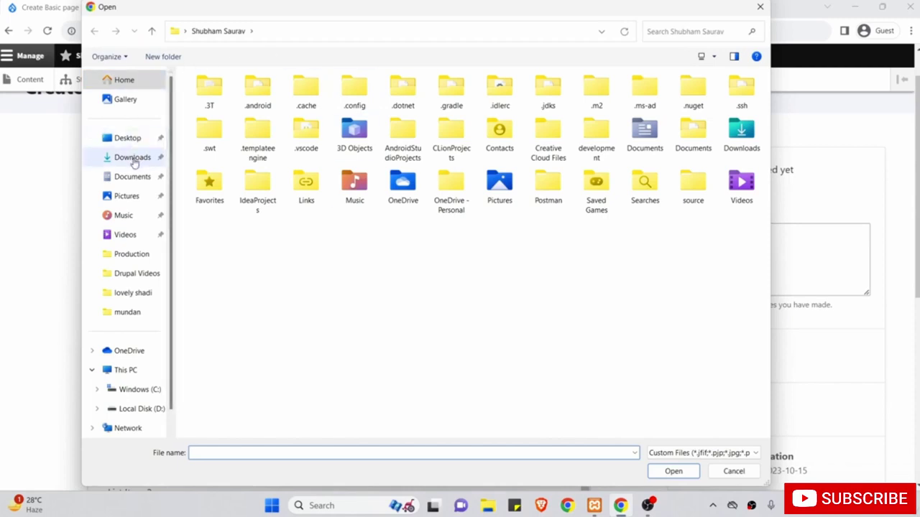
click(133, 161)
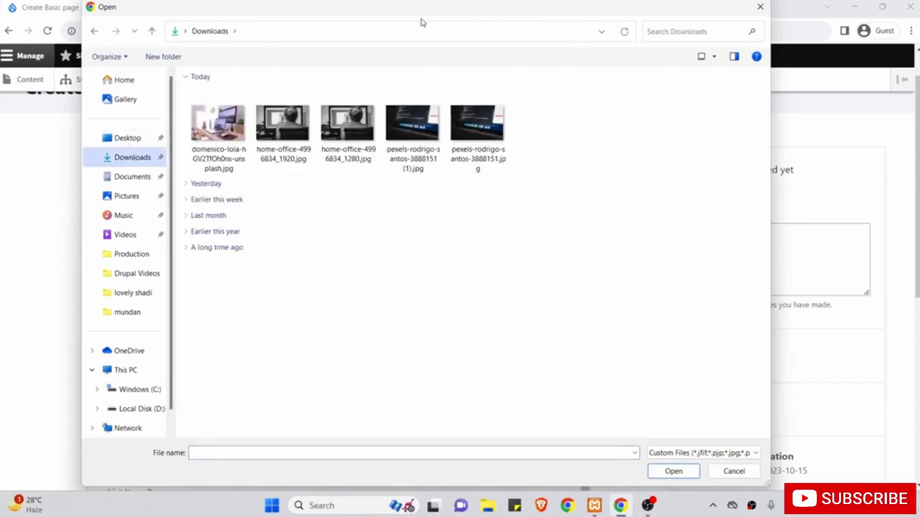
double_click(219, 126)
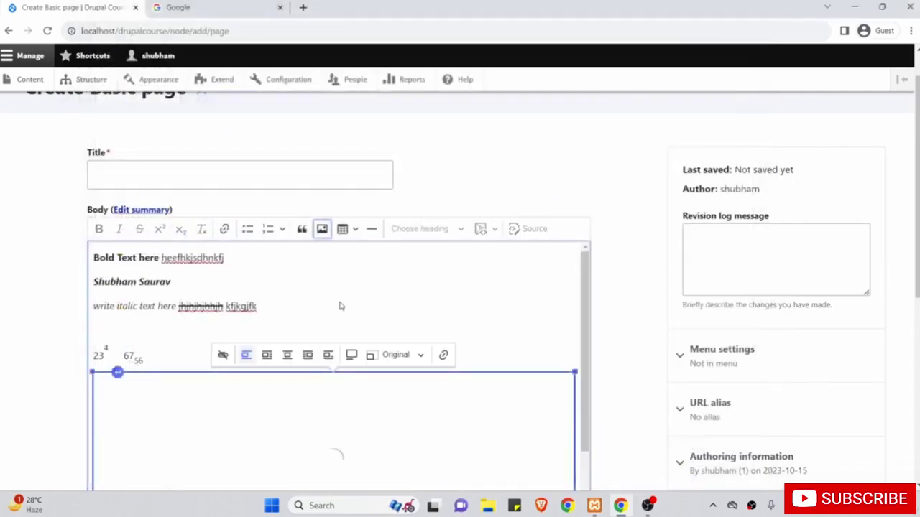
scroll(546, 307, down, 3)
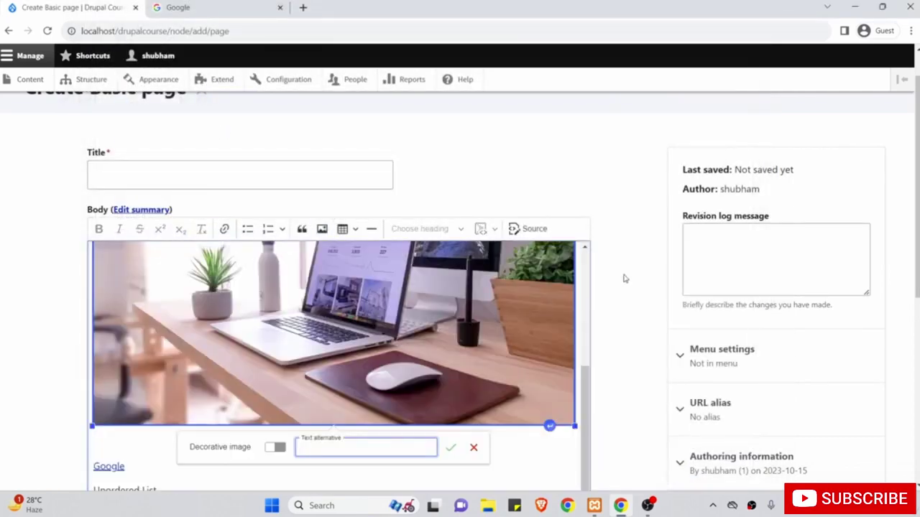
scroll(637, 323, down, 2)
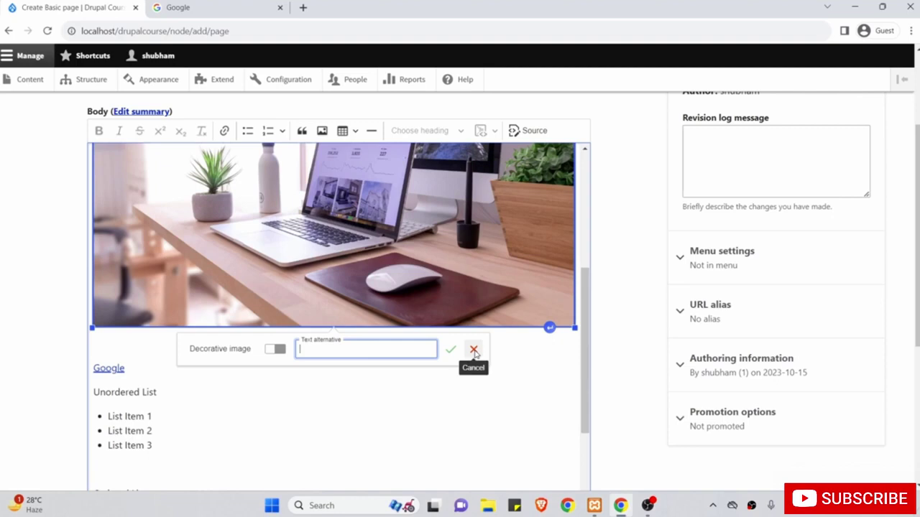
click(474, 350)
scroll(474, 352, up, 4)
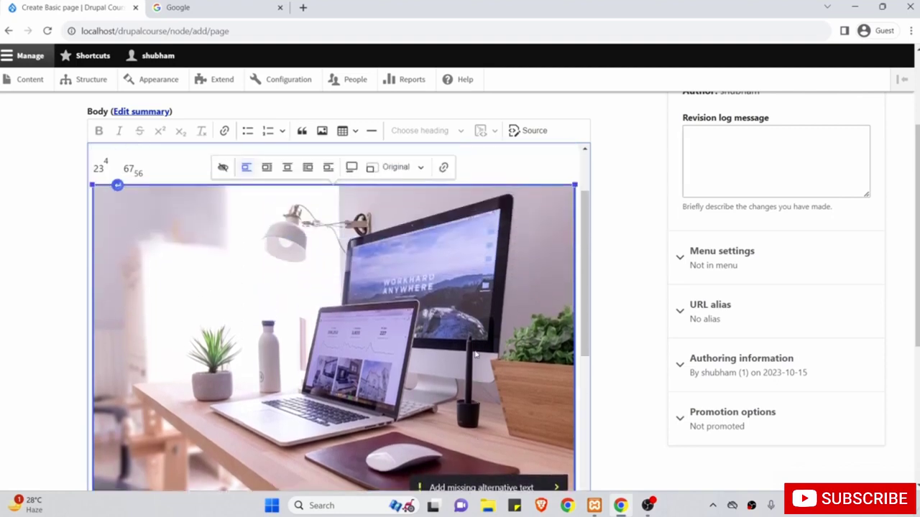
scroll(474, 352, up, 3)
click(339, 206)
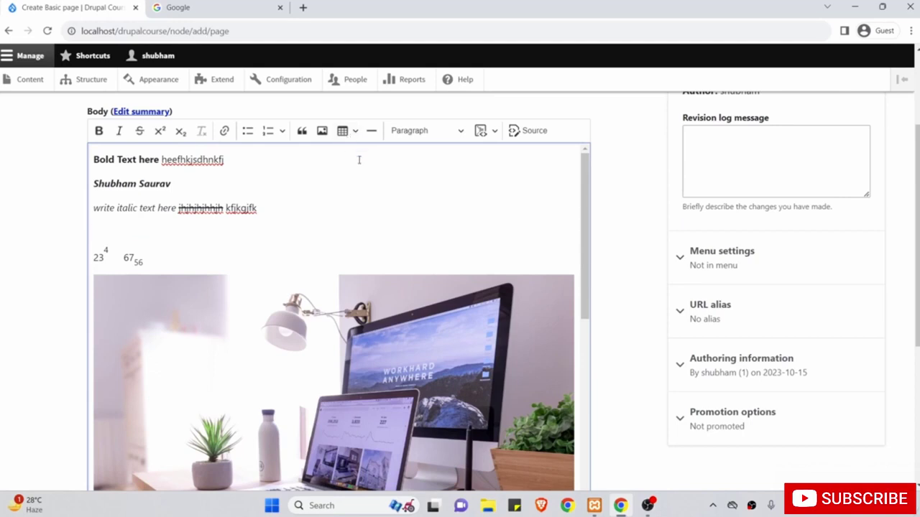
click(259, 181)
Insert a table of 2 rows and 3 columns below the bold italic name line.
key(Return)
key(Return)
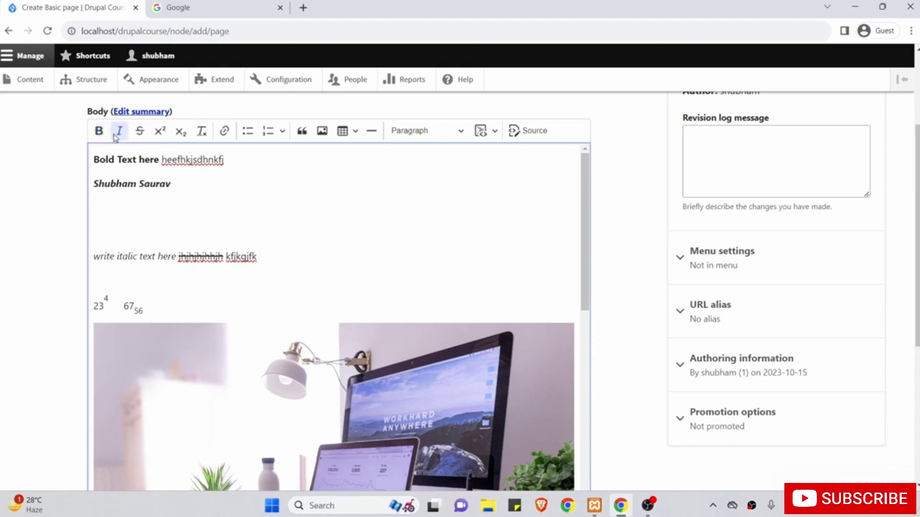
click(350, 127)
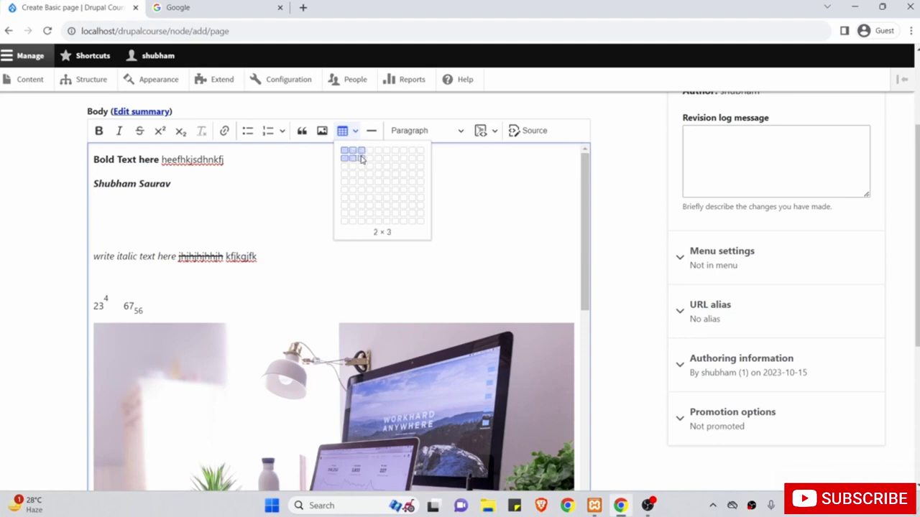
click(361, 158)
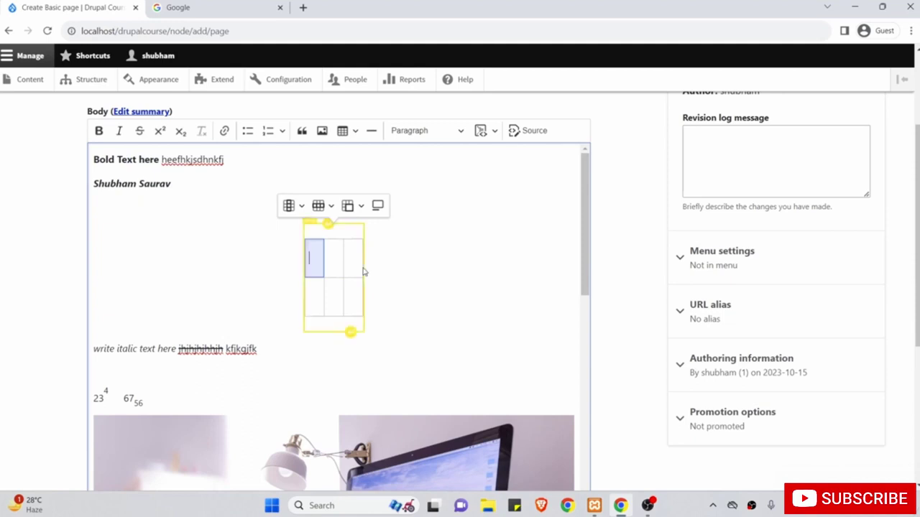
Fill the three cells of the table's first row with placeholder text.
text(dbnjfbjbjdbfjdb)
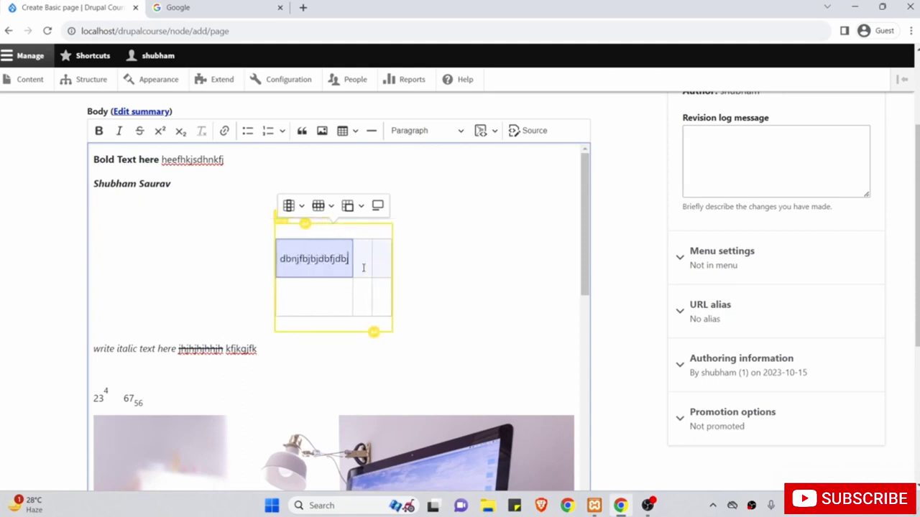
click(362, 267)
text(dnsjdnjsnj)
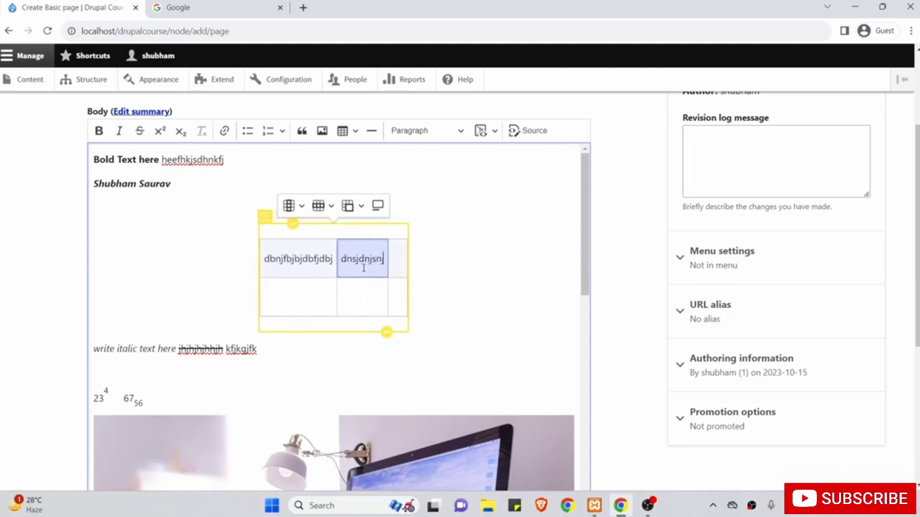
click(399, 260)
text(sndjnsjdhjsndjn)
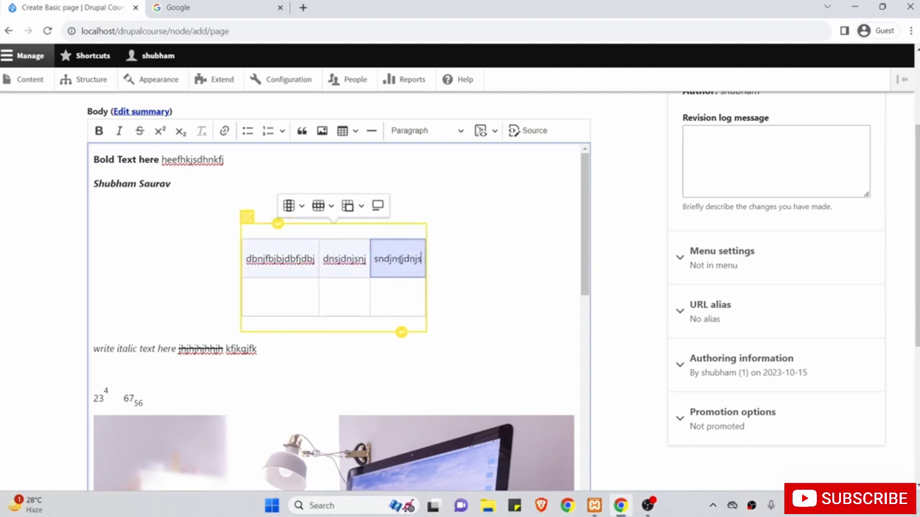
click(491, 261)
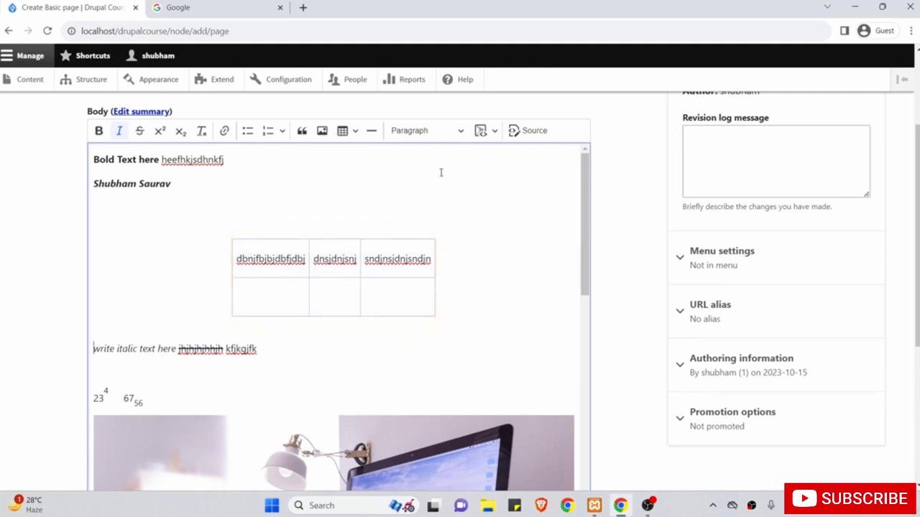
key(Return)
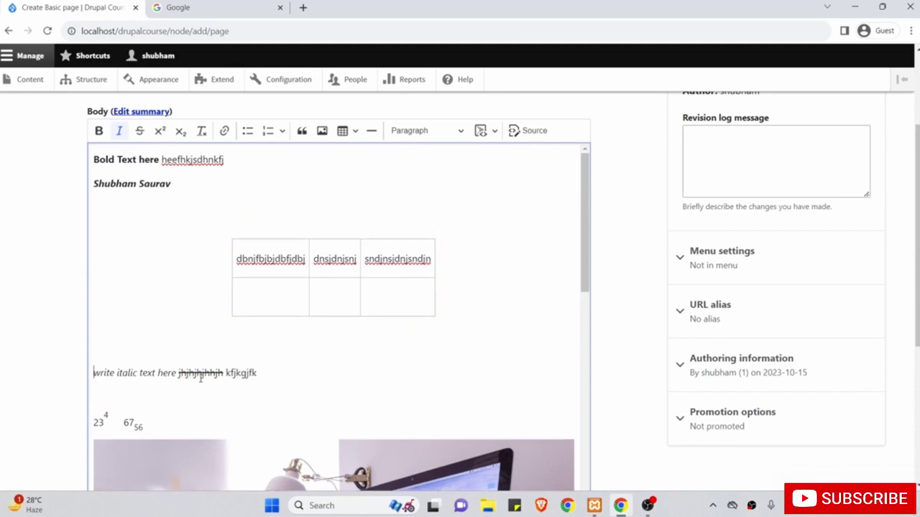
click(118, 346)
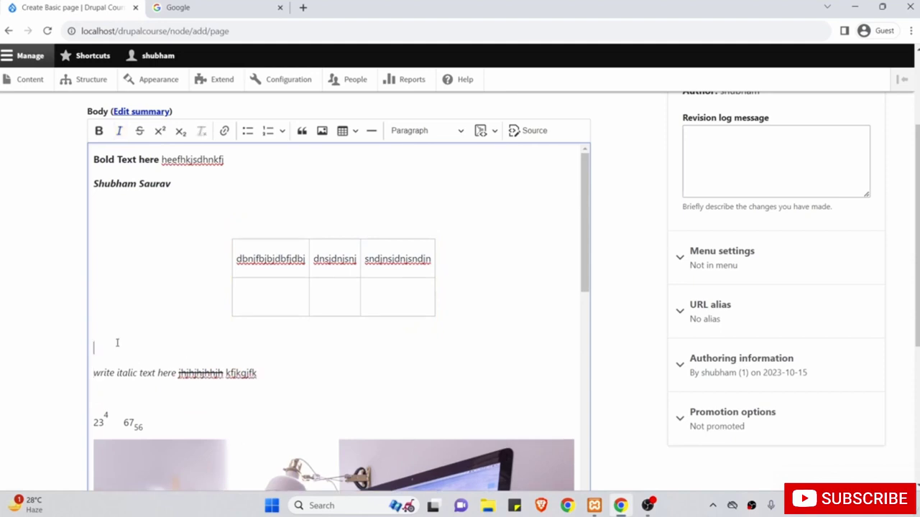
click(371, 131)
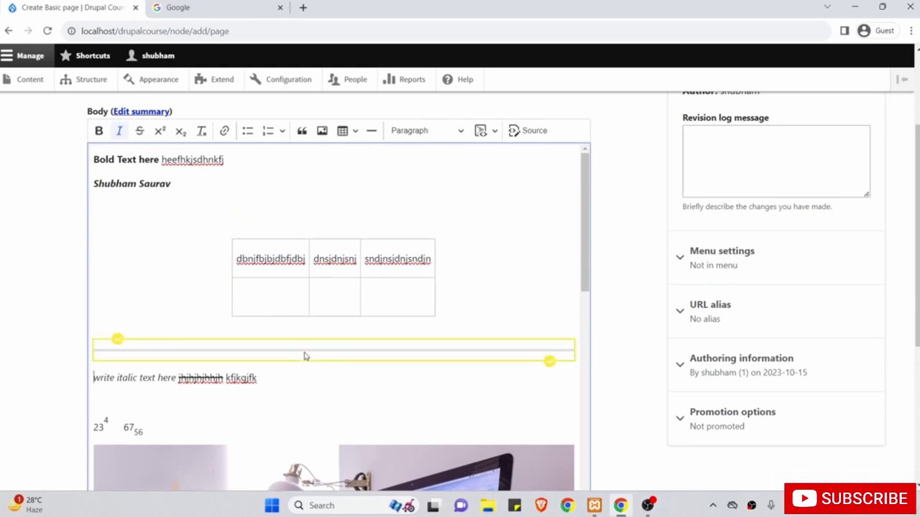
scroll(304, 355, up, 1)
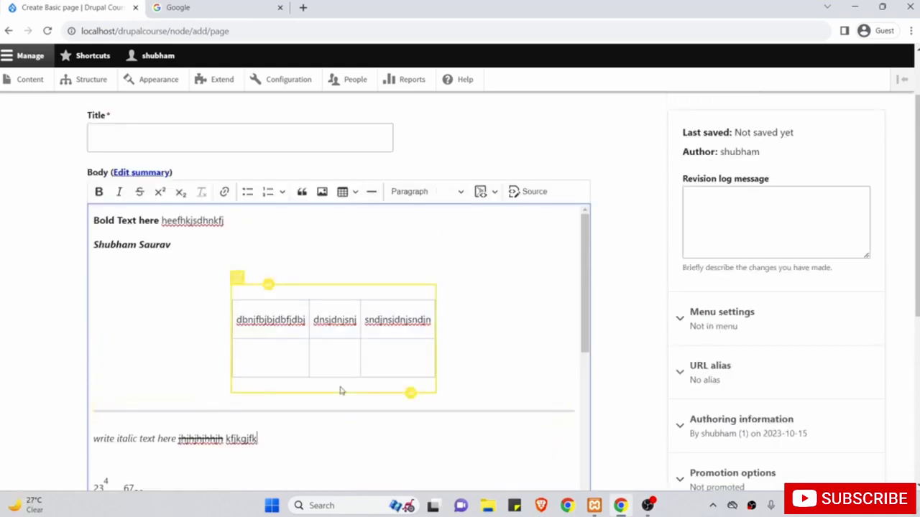
scroll(341, 391, down, 1)
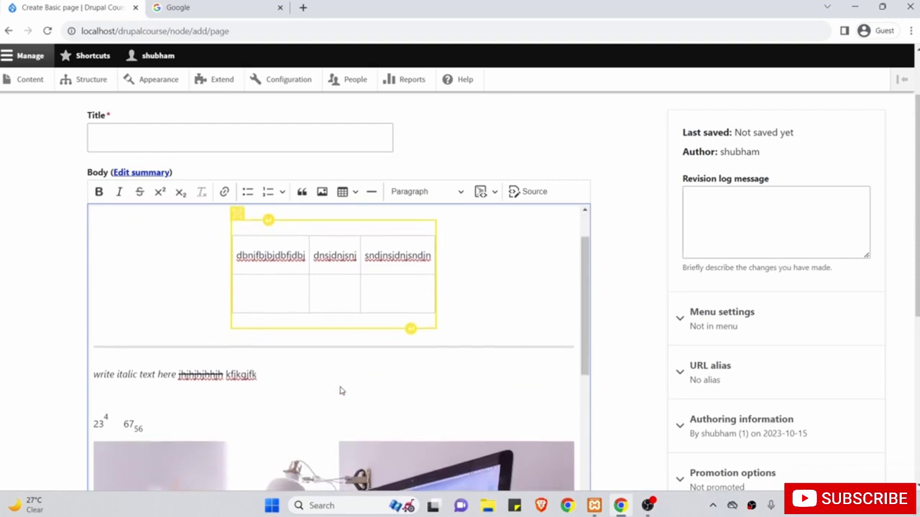
click(300, 368)
key(Return)
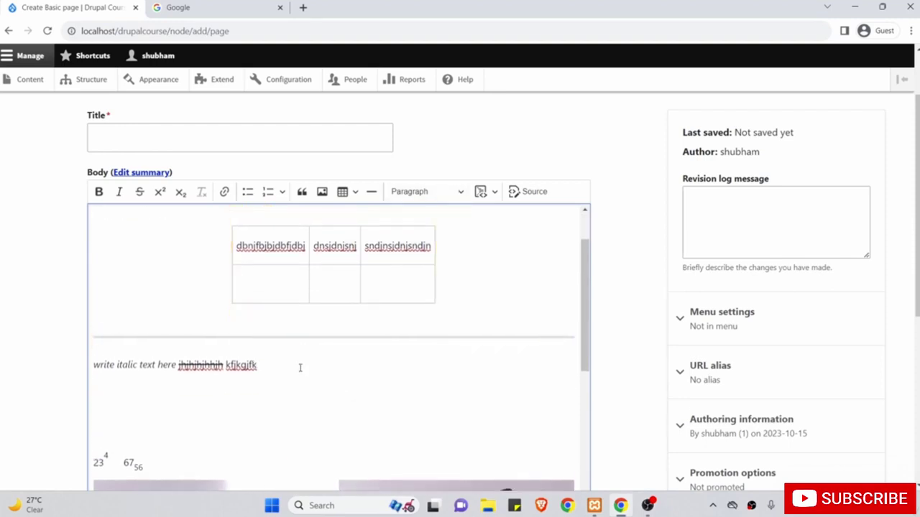
scroll(310, 352, up, 1)
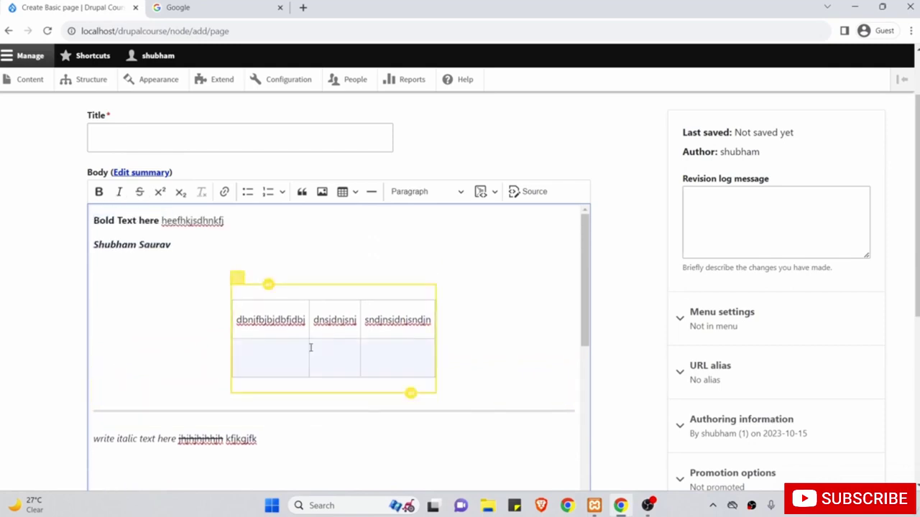
scroll(199, 335, down, 1)
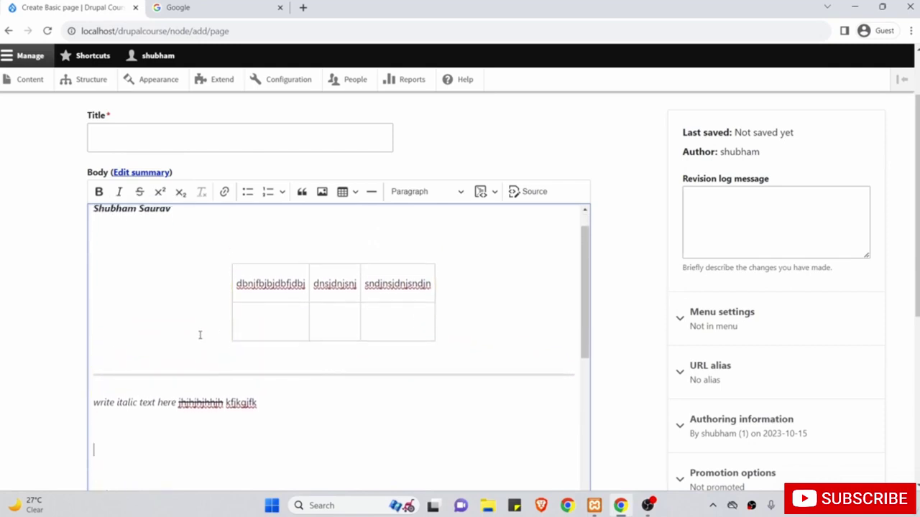
scroll(200, 335, up, 1)
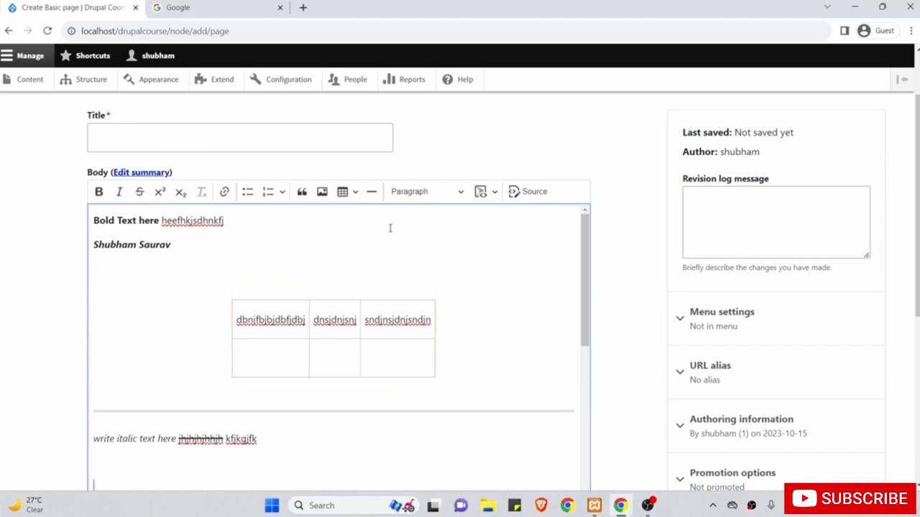
scroll(449, 337, down, 2)
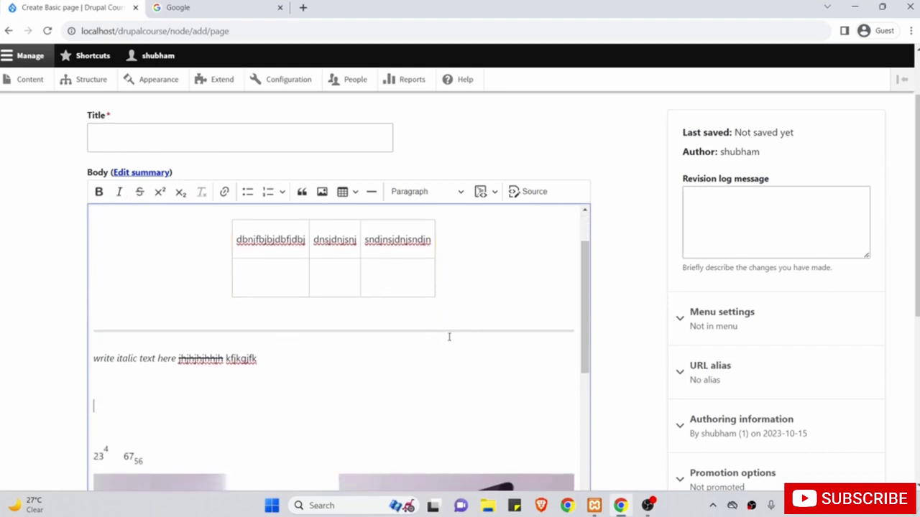
scroll(449, 337, down, 1)
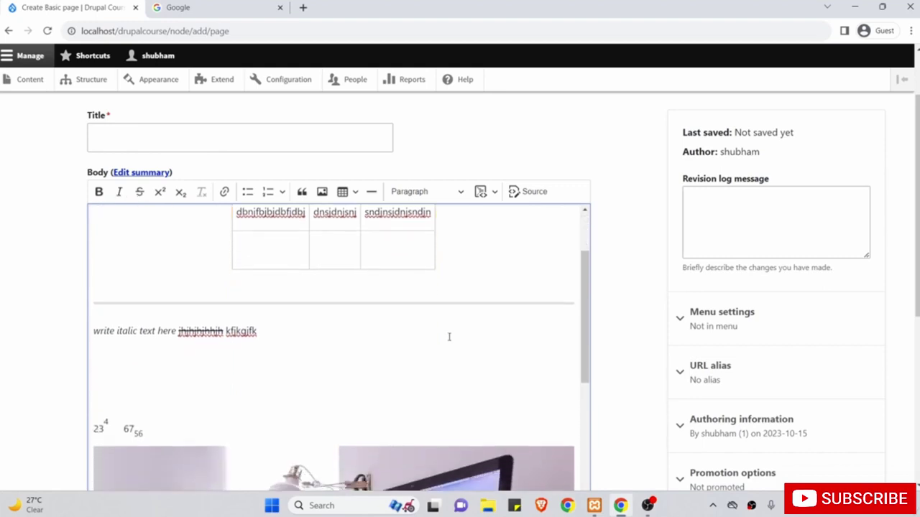
Add a Heading 2 'hjshdjshj' followed by a plain 'nkcnvknck' paragraph.
click(437, 195)
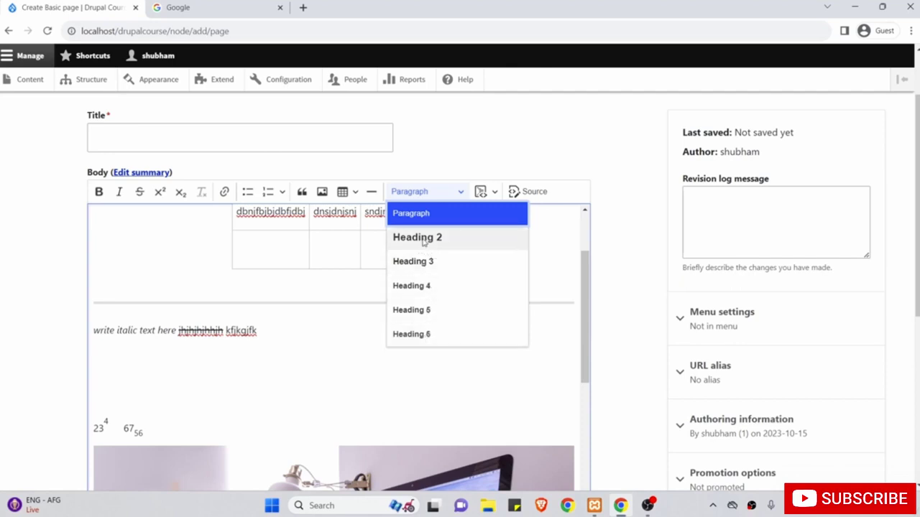
click(423, 243)
text(hjshdjshj)
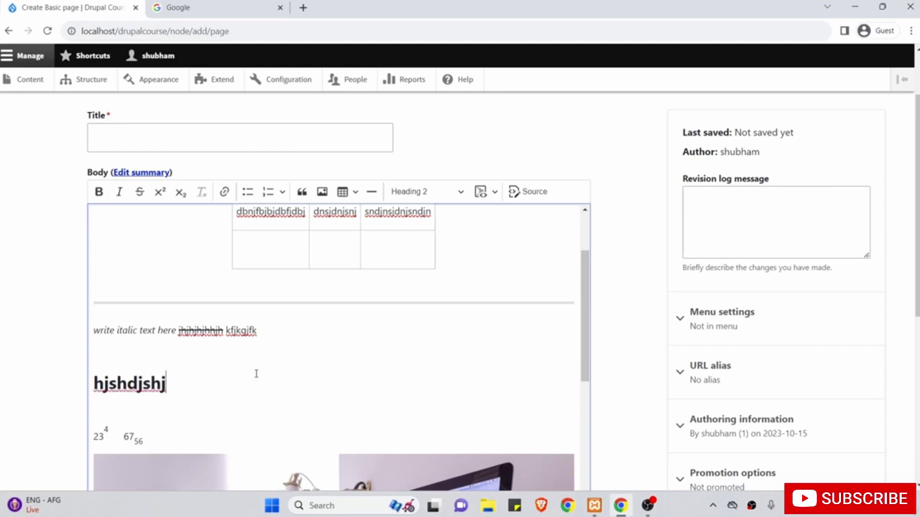
key(Return)
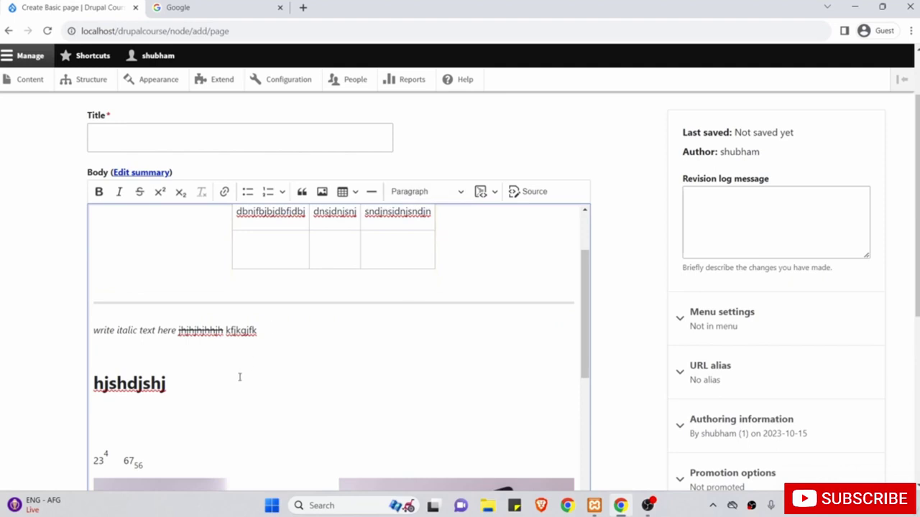
text(nkcnvknck)
Put the caret in the italic line and bring up the heading style list.
click(210, 357)
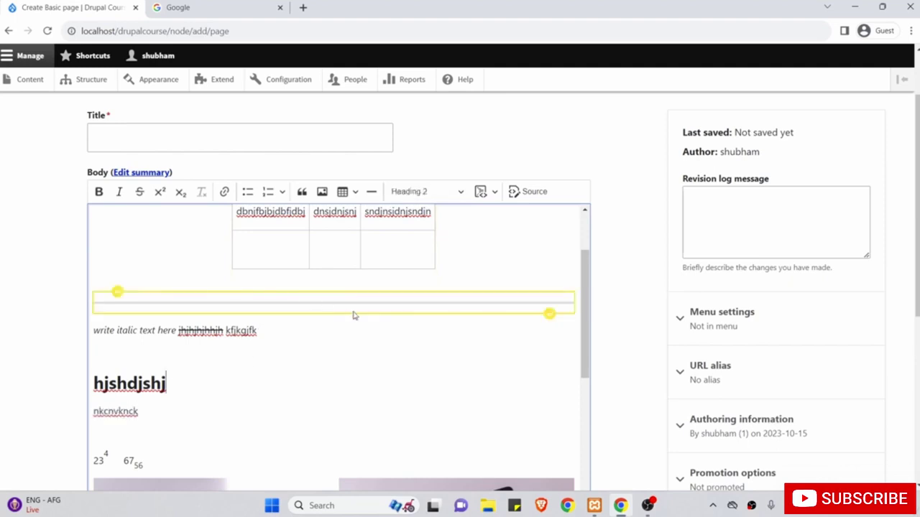
click(159, 332)
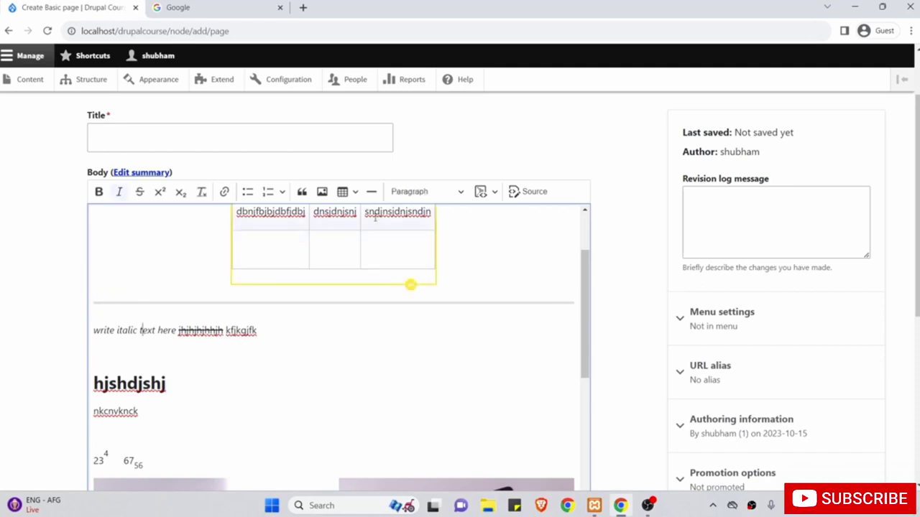
click(430, 193)
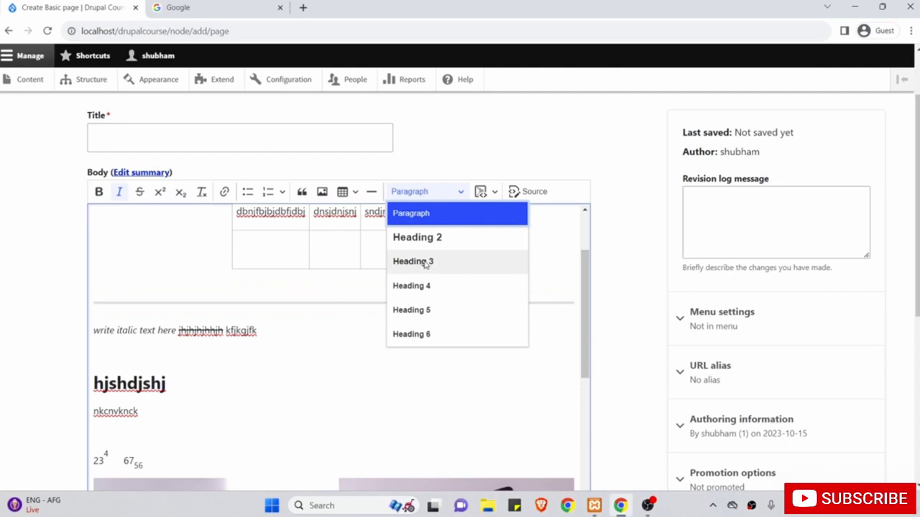
Format the italic, partly struck-through line as Heading 3.
click(426, 263)
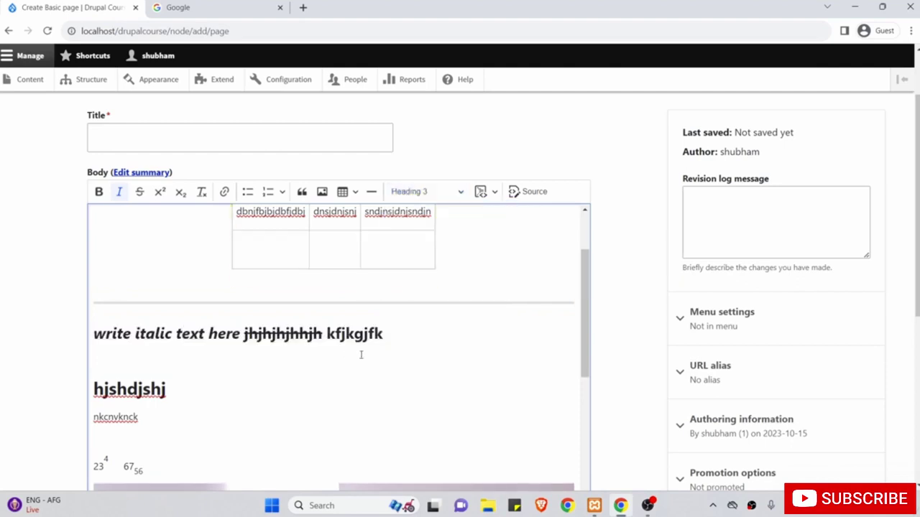
click(406, 335)
drag(406, 335, 80, 342)
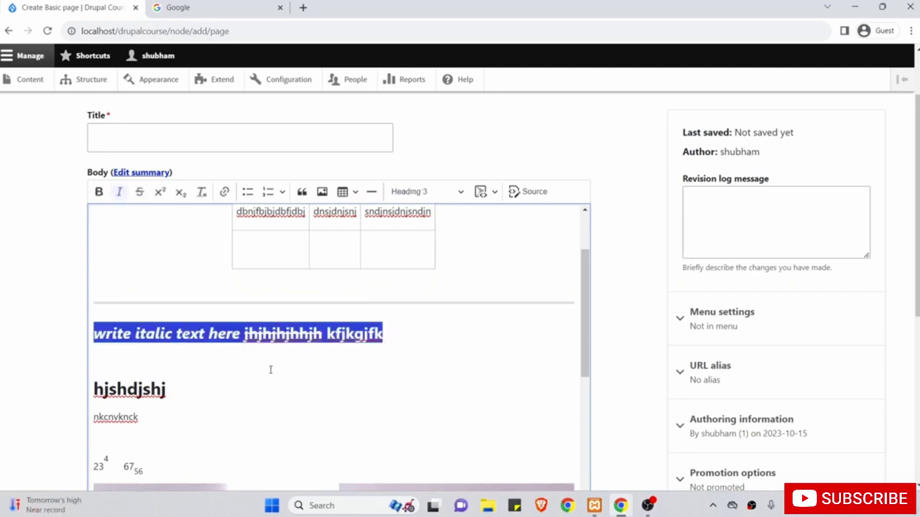
Add an empty paragraph after the 'hjshdjshj' heading.
click(389, 367)
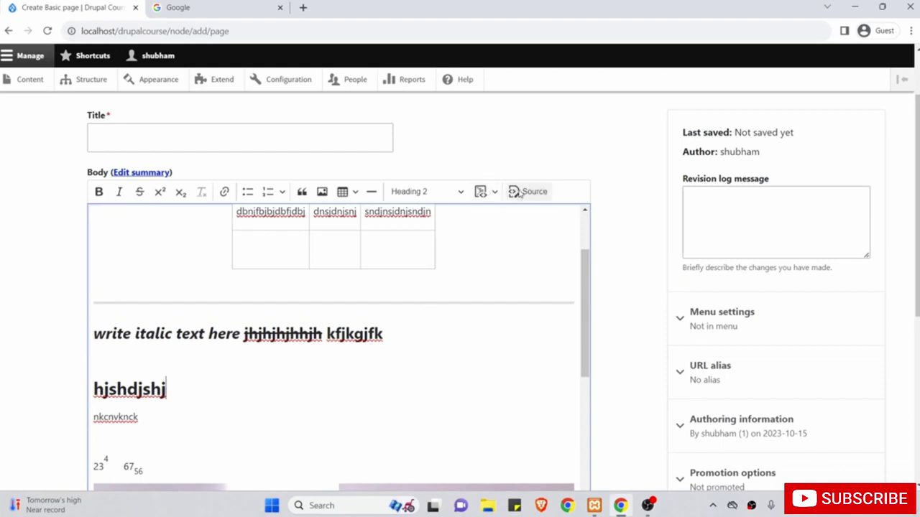
key(Return)
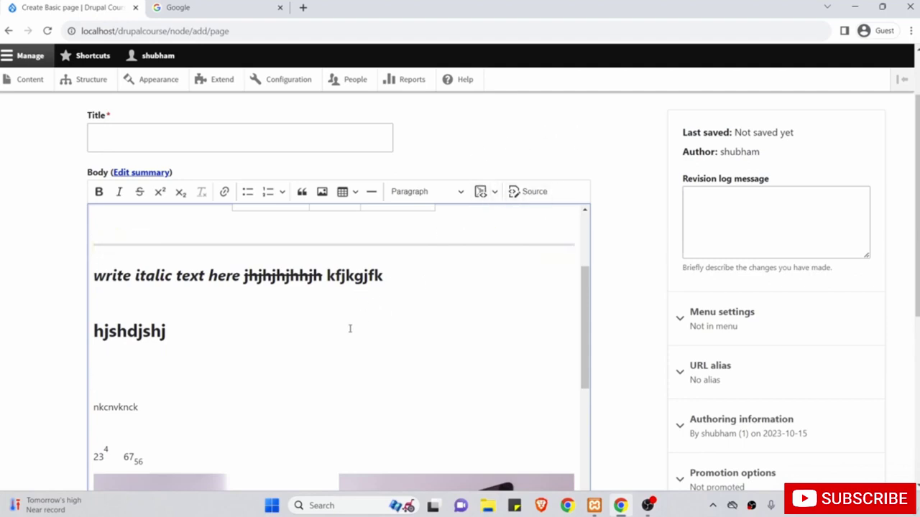
scroll(350, 329, up, 2)
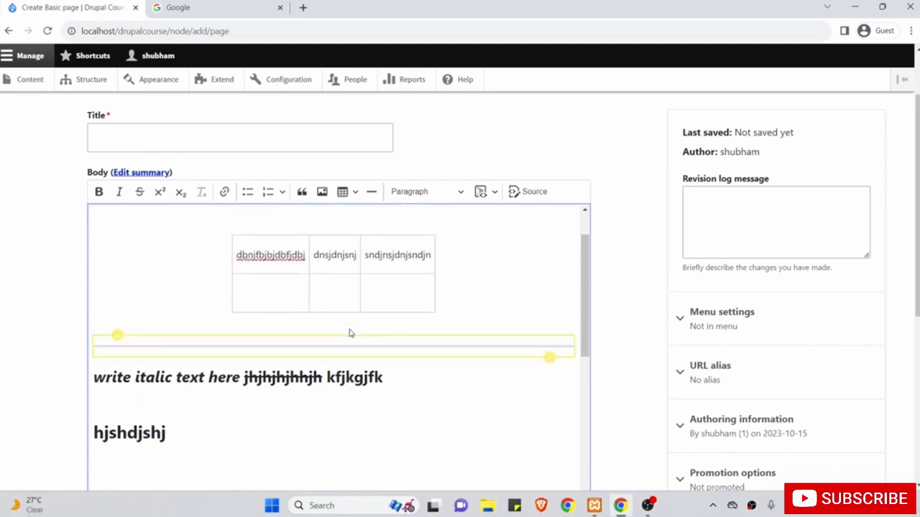
scroll(350, 329, down, 3)
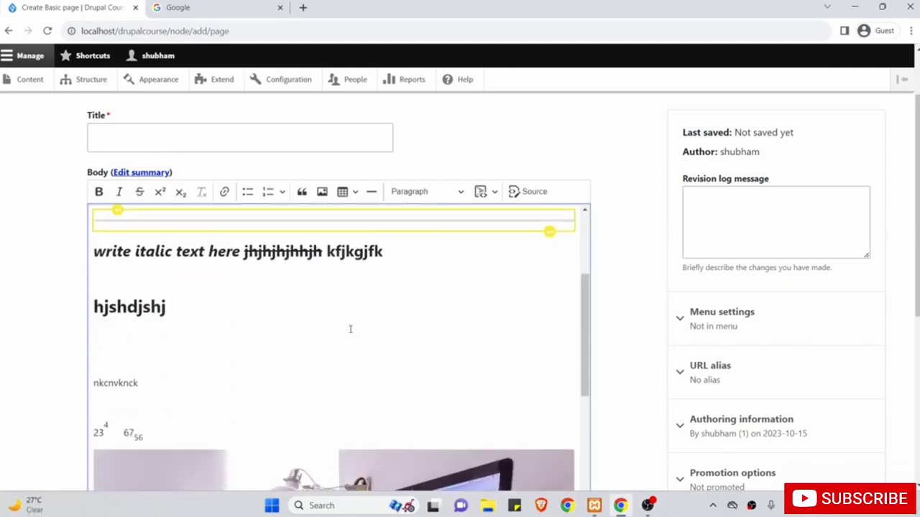
click(544, 192)
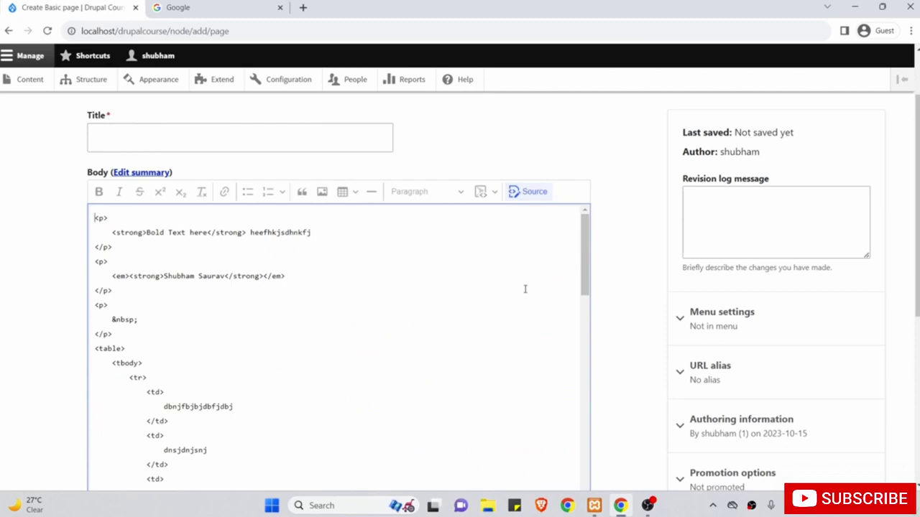
scroll(524, 289, down, 10)
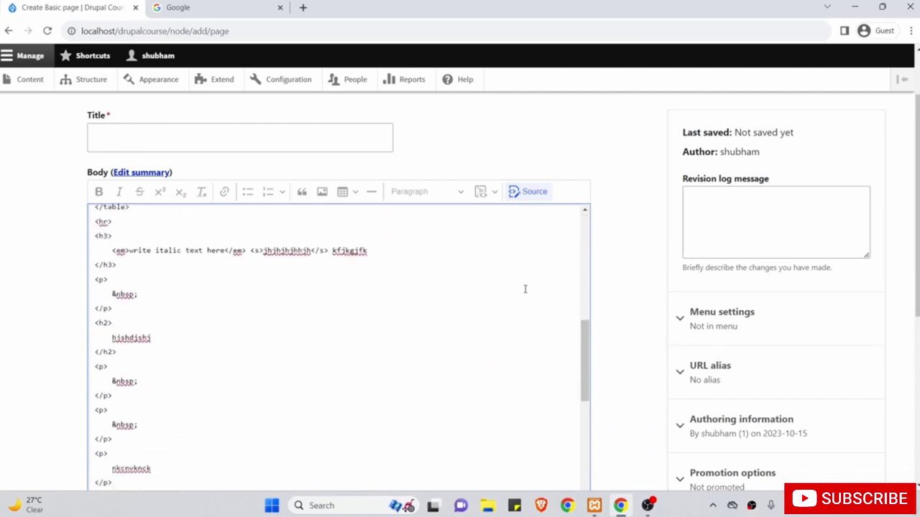
scroll(525, 289, down, 8)
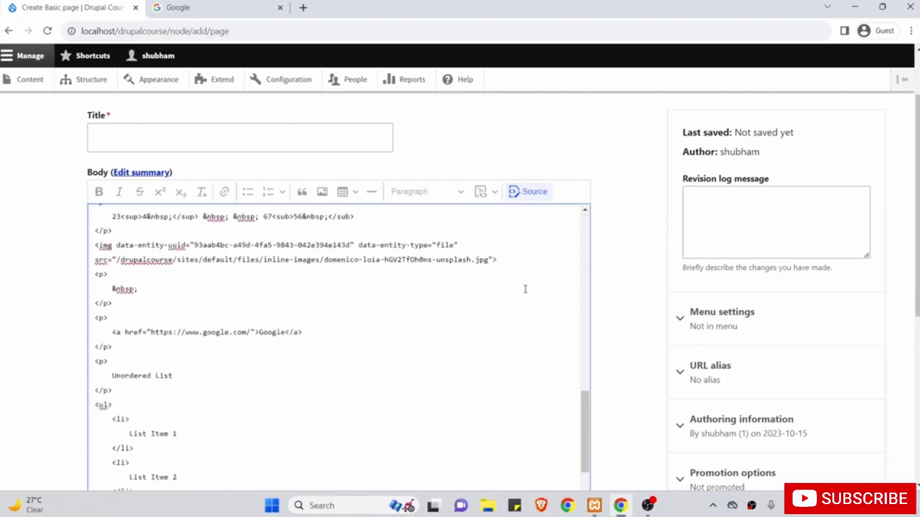
scroll(524, 289, up, 2)
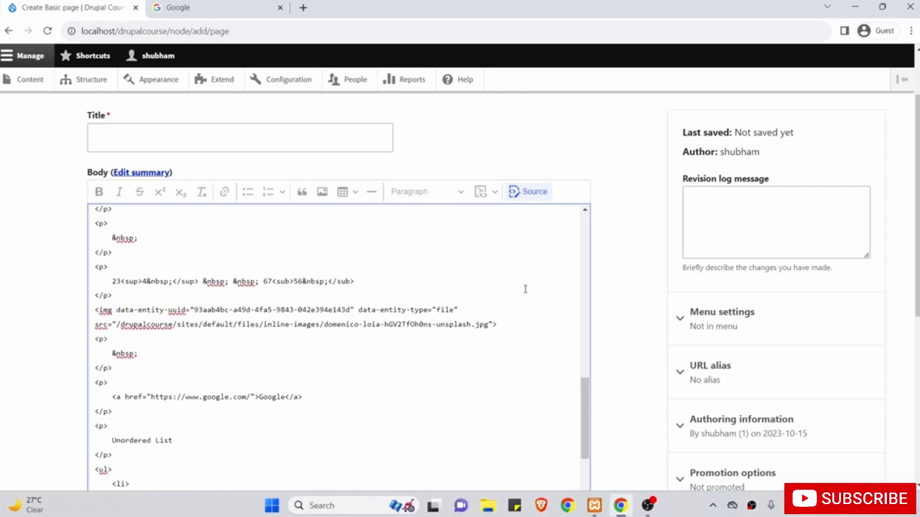
scroll(525, 289, up, 4)
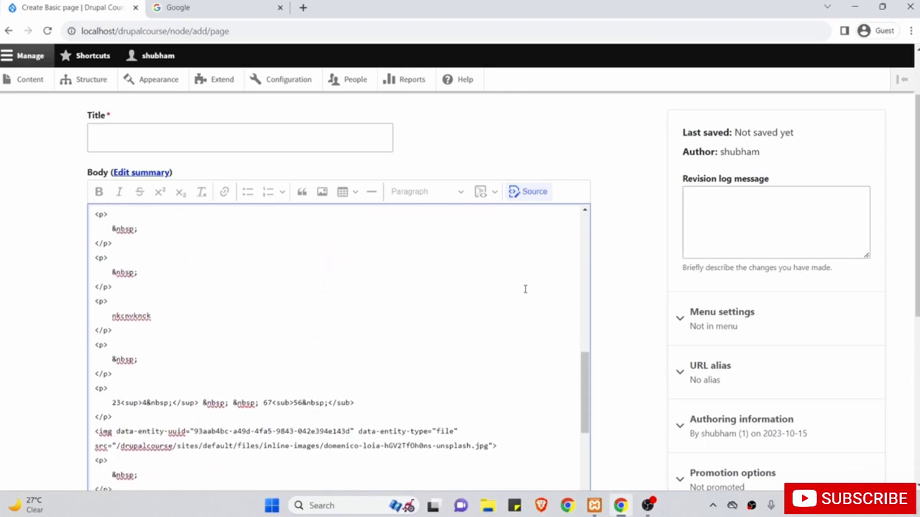
scroll(524, 289, up, 4)
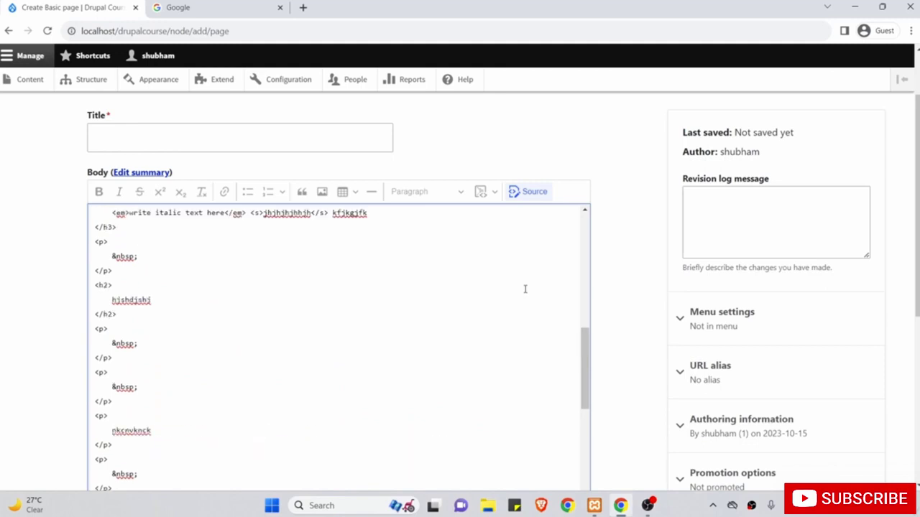
click(518, 200)
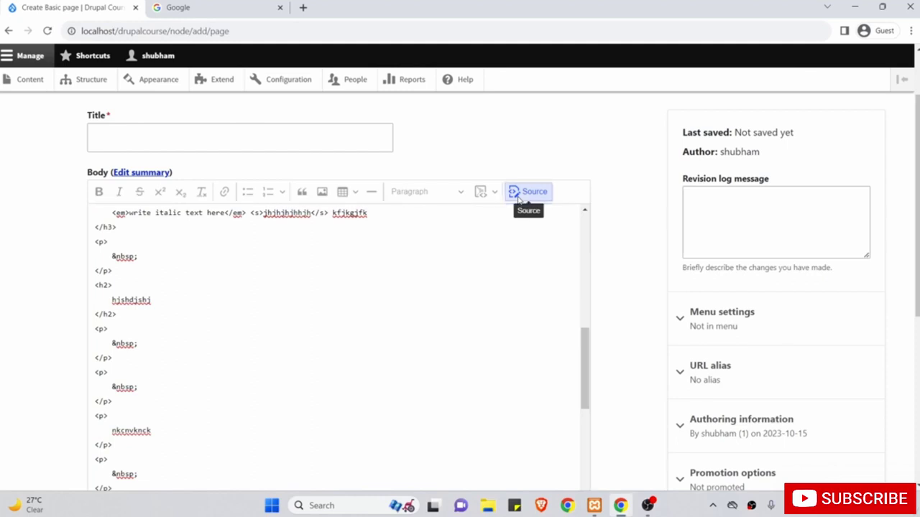
Insert two empty paragraphs right after the 'hjshdjshj' heading, above 'nkcnvknck'.
click(491, 286)
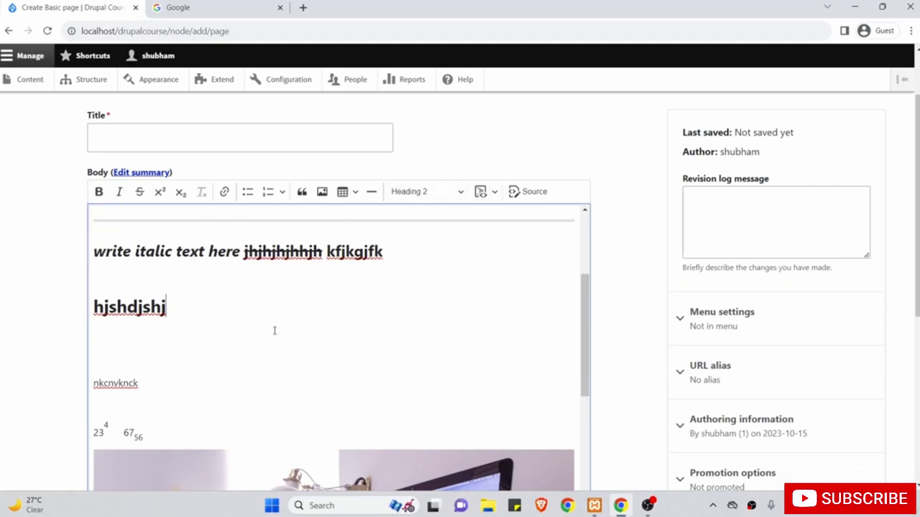
key(Return)
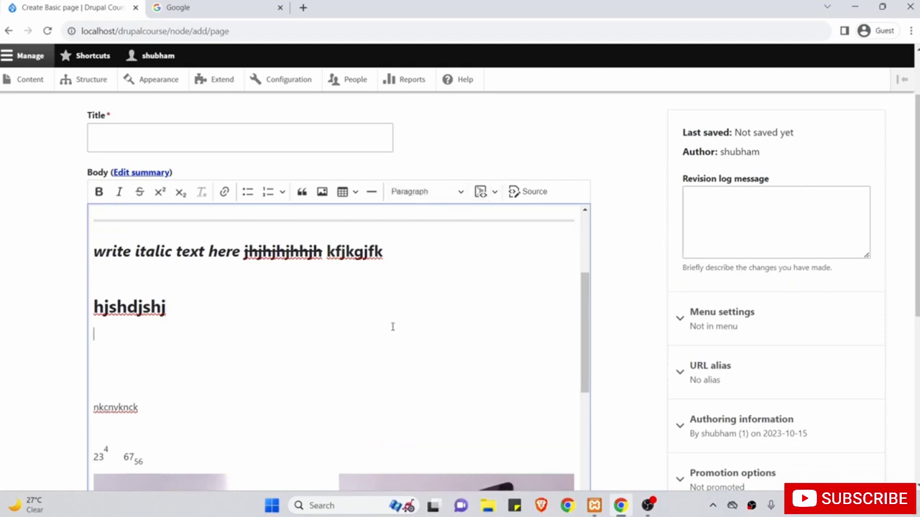
key(Return)
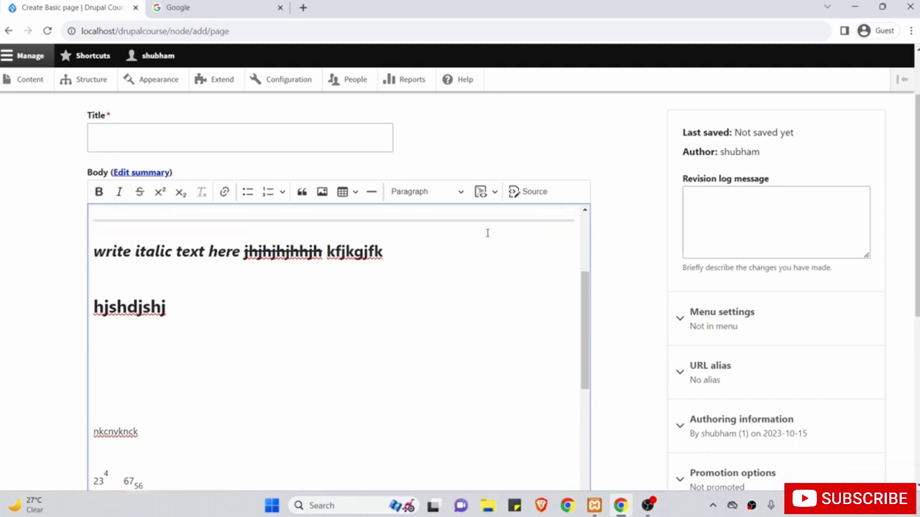
Insert a JavaScript code block holding a one-line 'var name = ...' assignment of a person's name string.
click(495, 193)
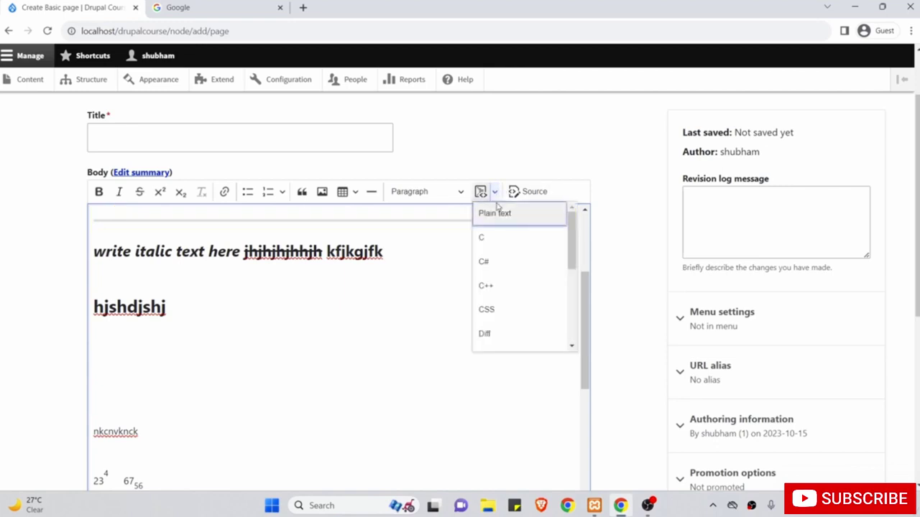
scroll(495, 304, down, 2)
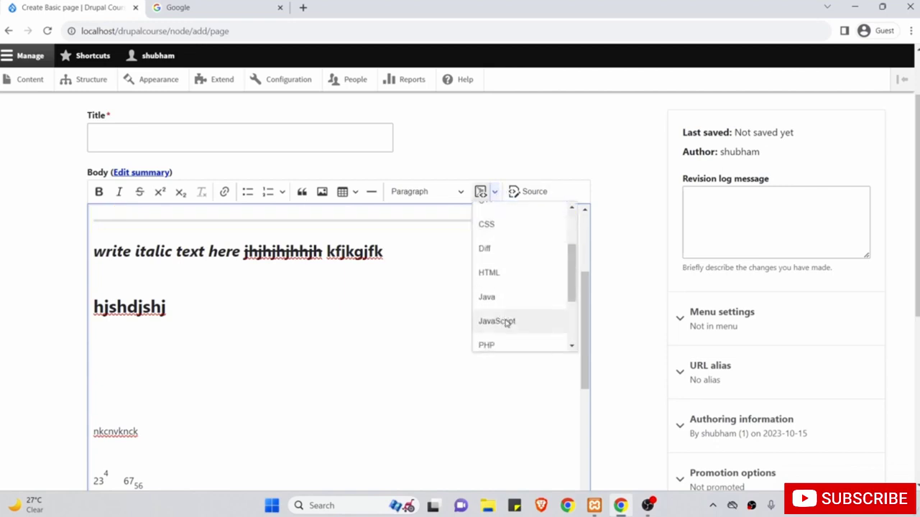
click(504, 321)
text(va)
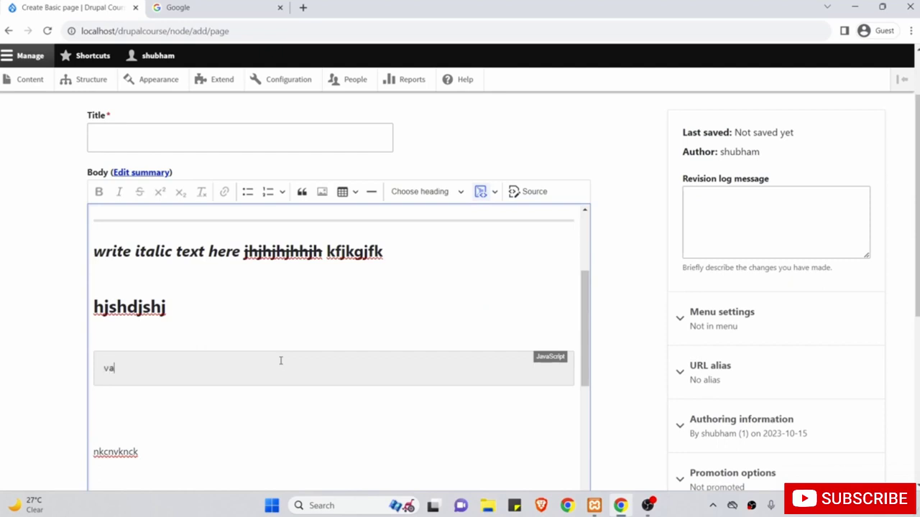
text(r name = "Shubham";)
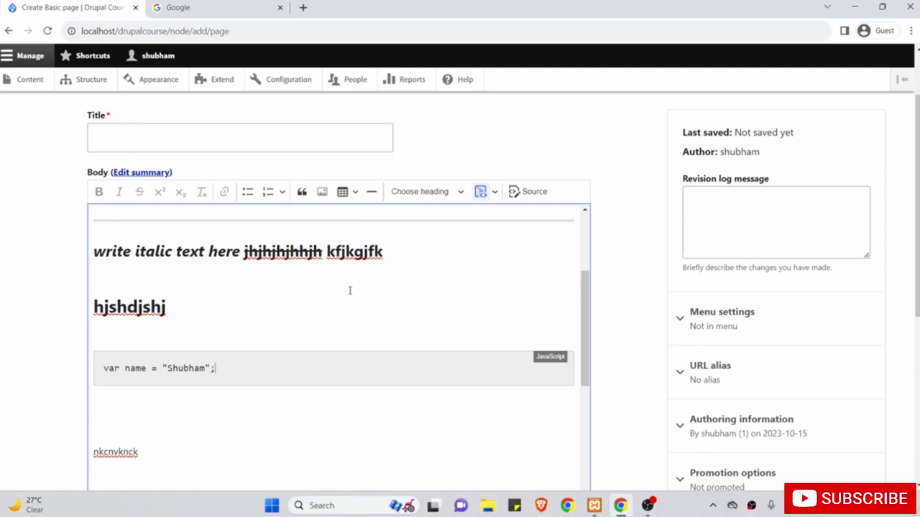
Leave the page draft and open People, which lists the single active Administrator account.
scroll(350, 290, up, 1)
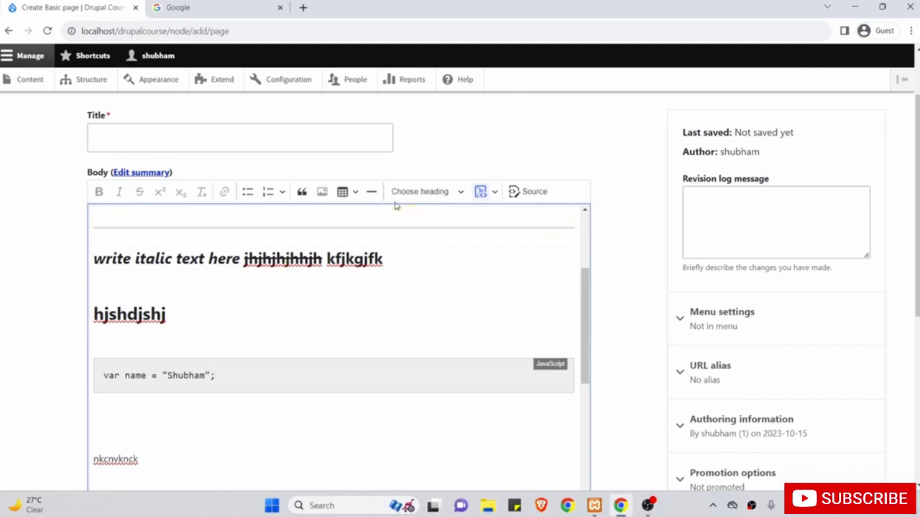
scroll(633, 299, down, 2)
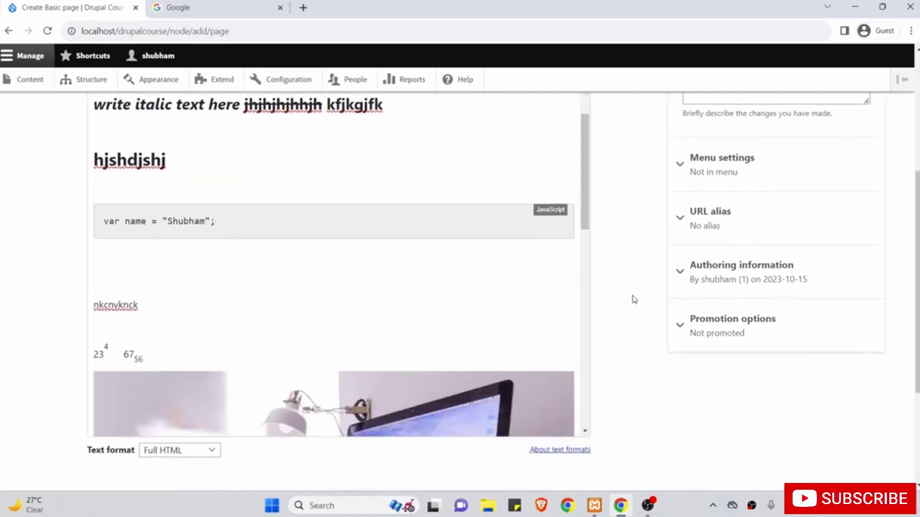
scroll(632, 299, down, 1)
scroll(632, 299, up, 1)
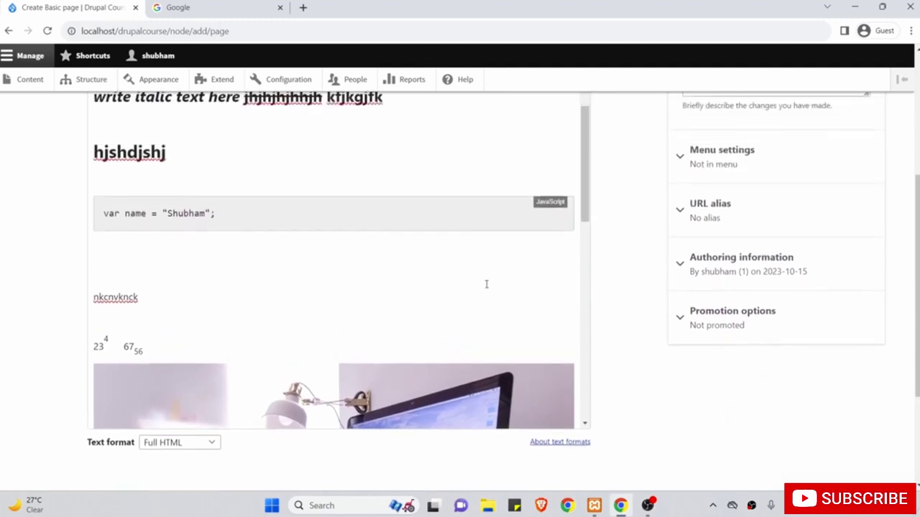
scroll(450, 273, down, 4)
scroll(450, 281, down, 2)
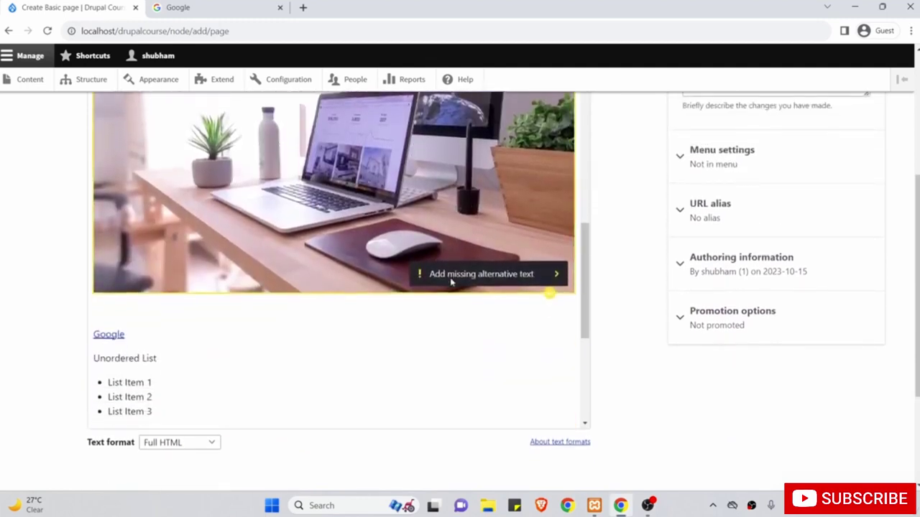
scroll(447, 362, up, 6)
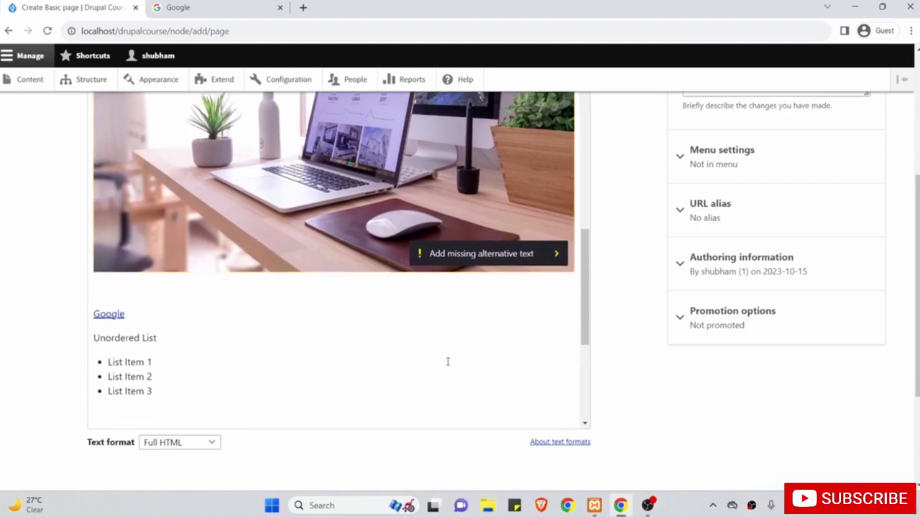
scroll(447, 362, up, 5)
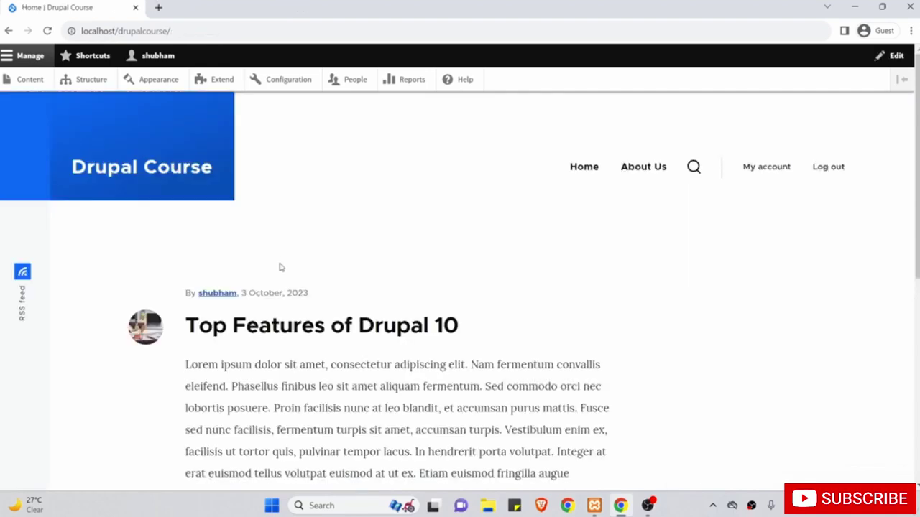
click(353, 84)
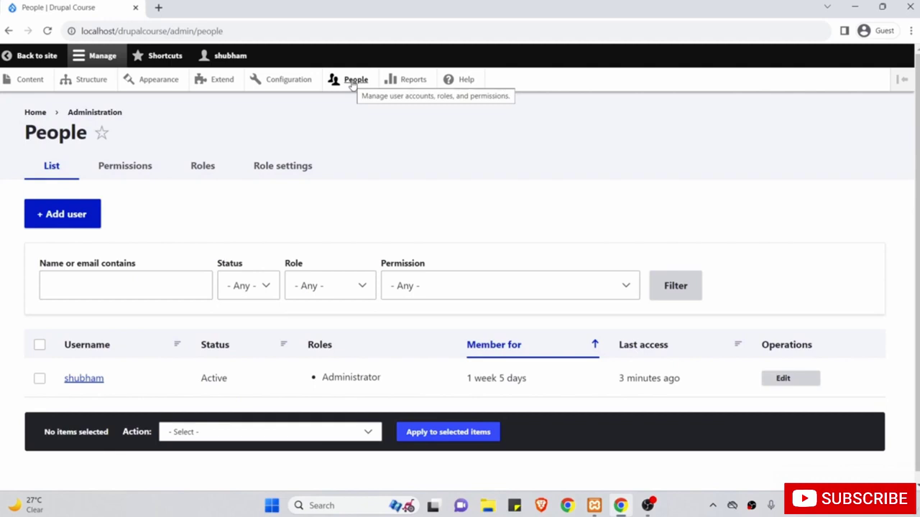
scroll(336, 218, down, 1)
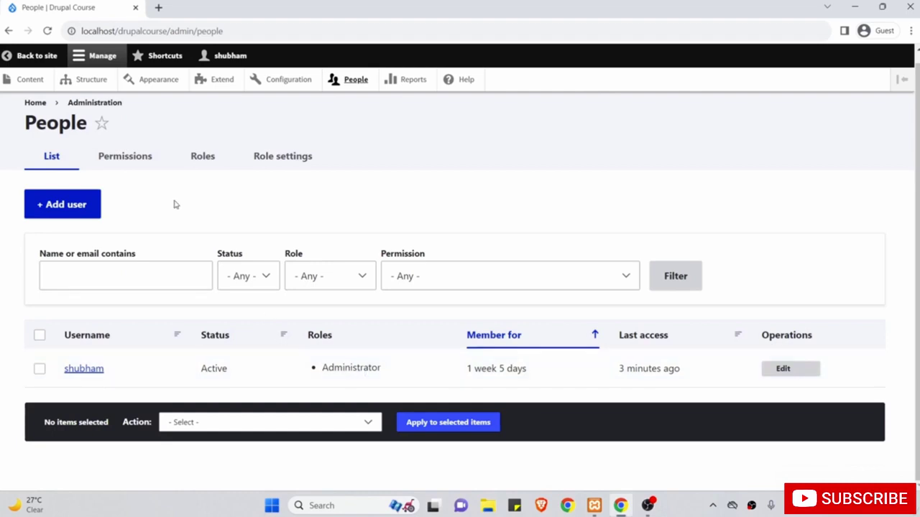
Open the Add user form and enter the new account's e-mail address.
click(57, 206)
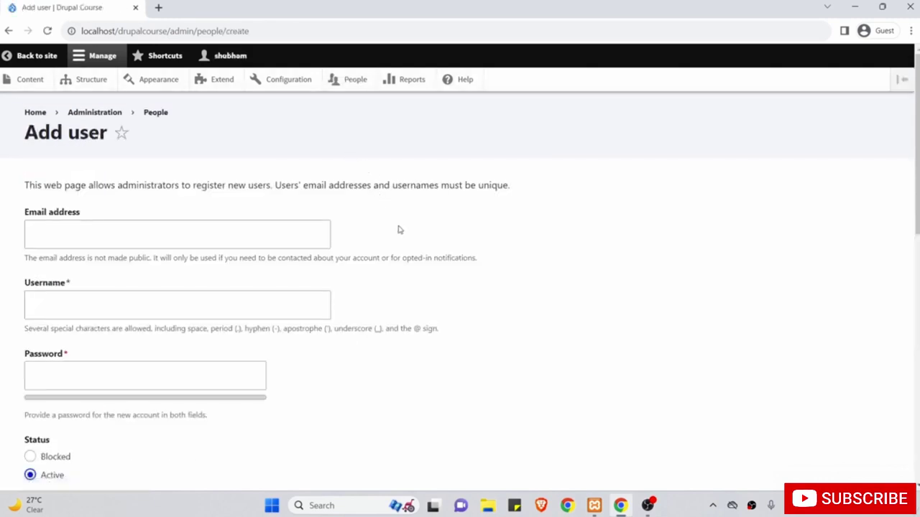
scroll(400, 230, down, 8)
scroll(400, 230, up, 8)
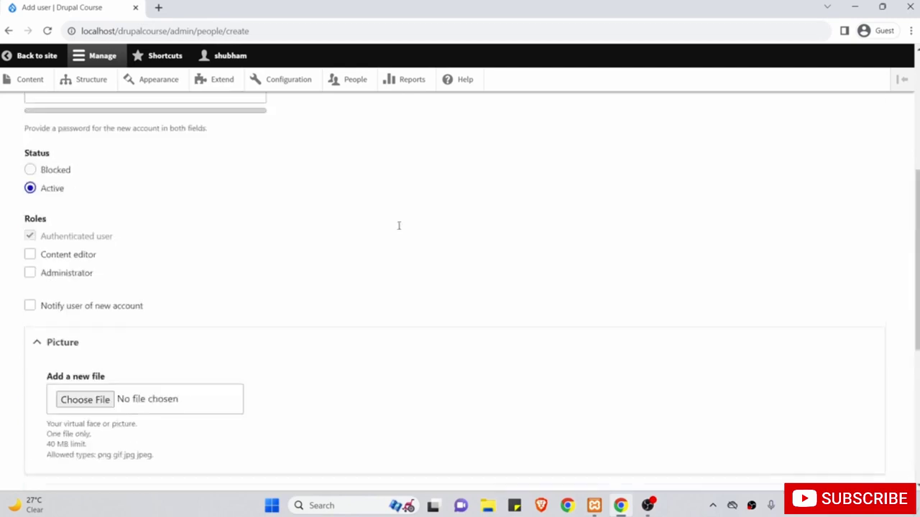
click(304, 234)
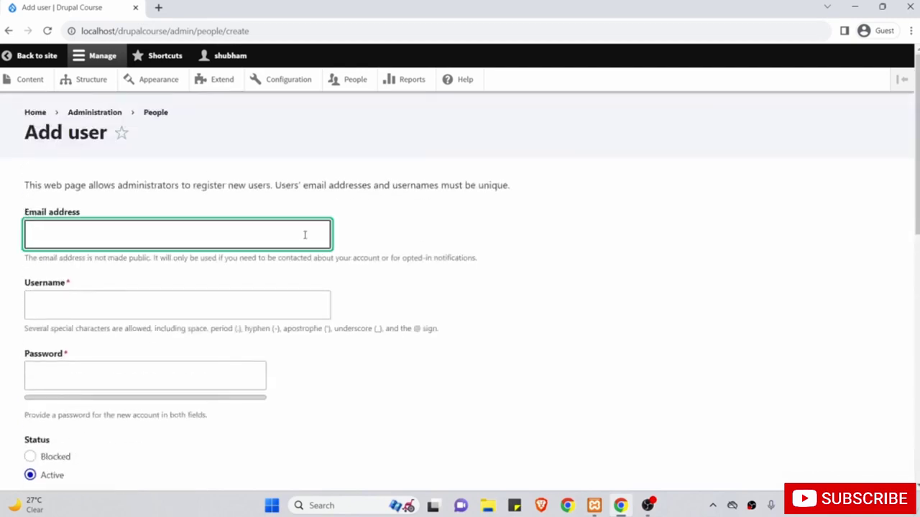
text(abc@g.com)
Fill in the new user's username, the account password and its confirmation.
scroll(304, 234, down, 1)
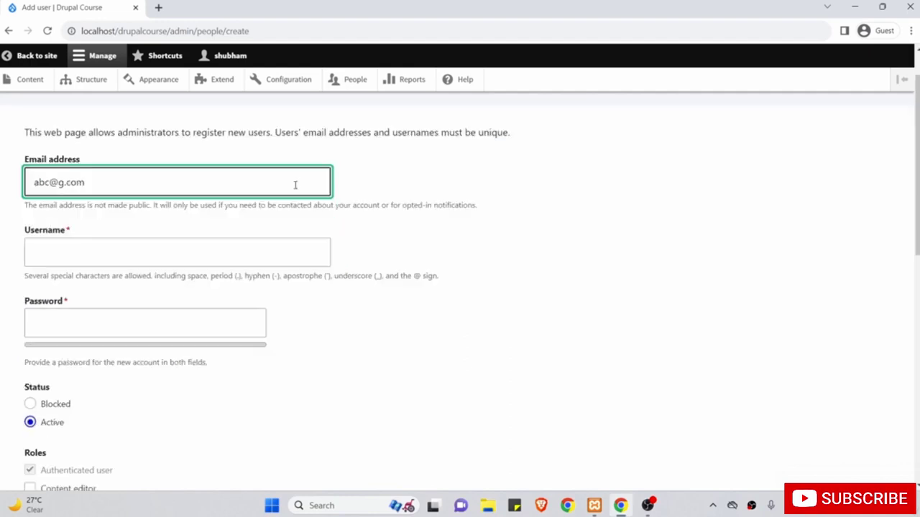
click(242, 253)
text(abc)
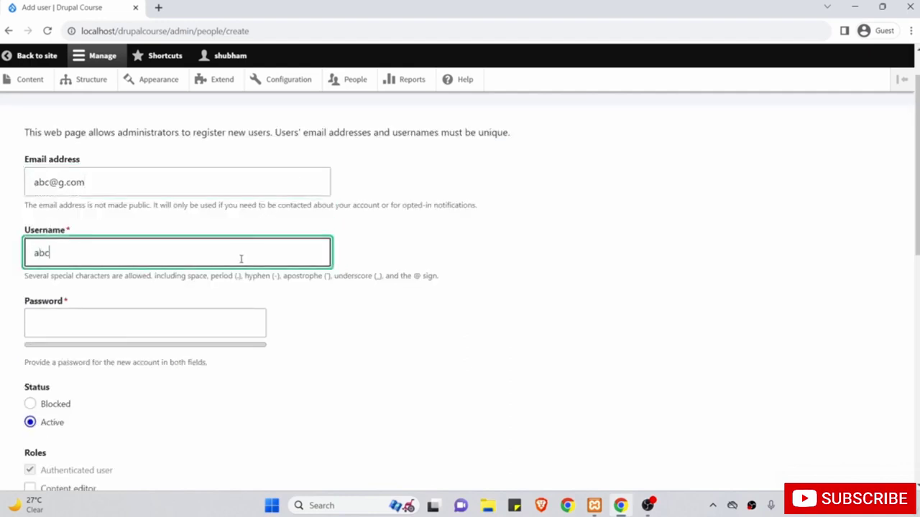
scroll(241, 259, down, 1)
click(219, 248)
text(a)
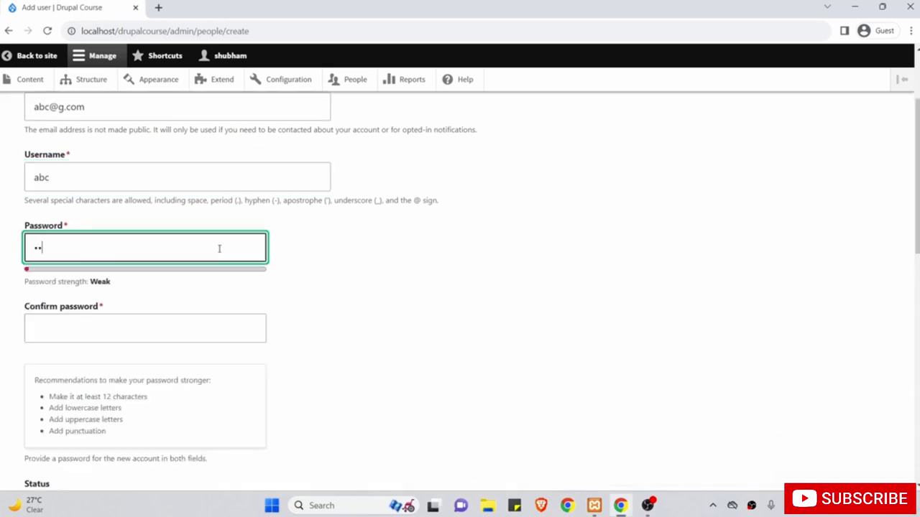
text(34)
click(184, 322)
text(ab)
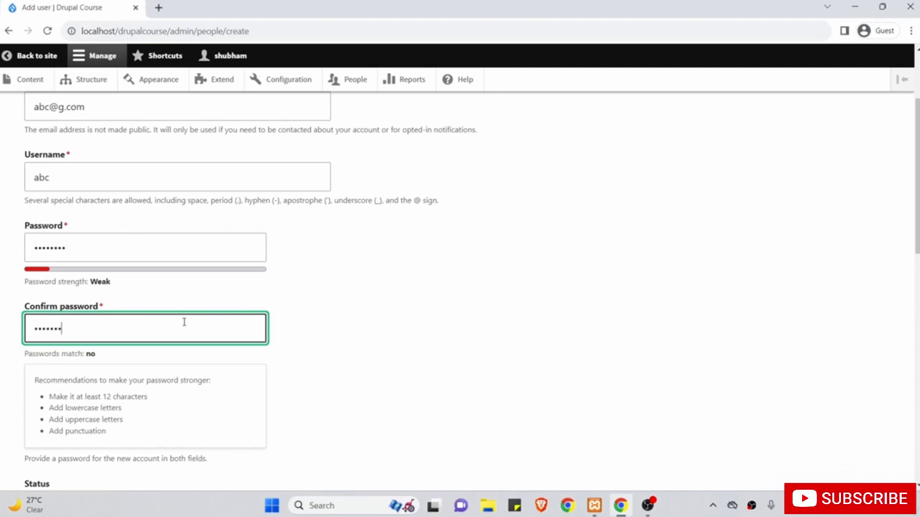
text(4)
scroll(183, 322, down, 4)
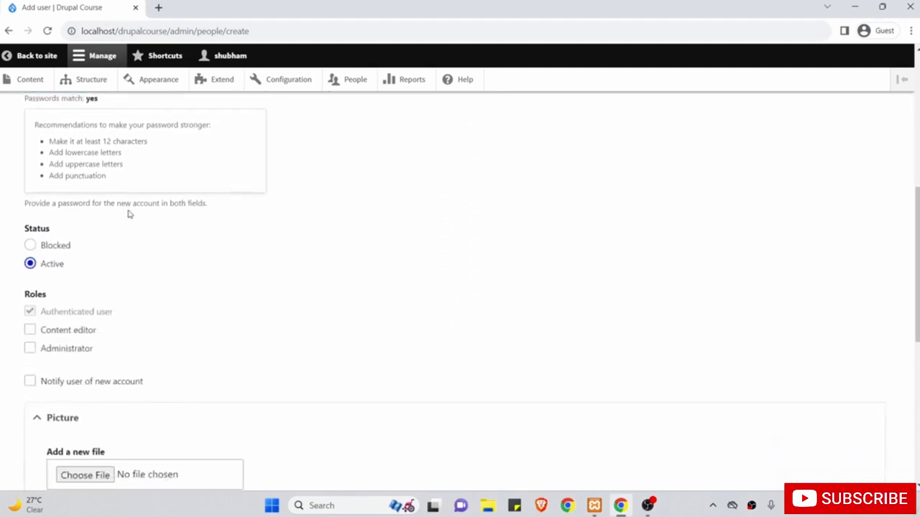
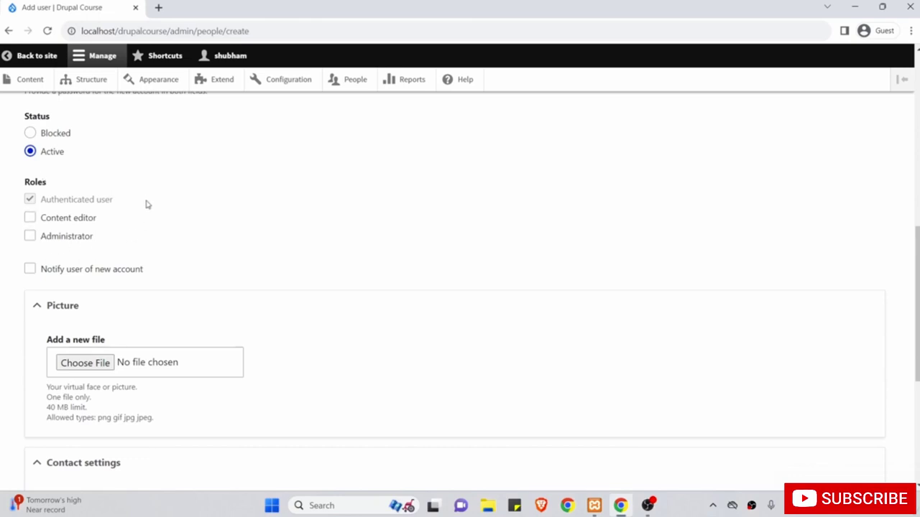
Review the new user's entered e-mail address, username and password fields.
scroll(136, 189, down, 1)
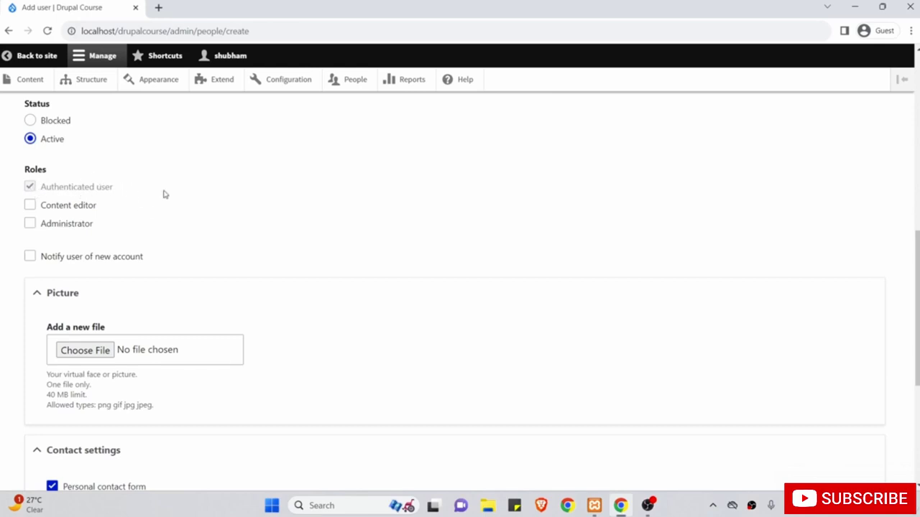
scroll(189, 197, down, 2)
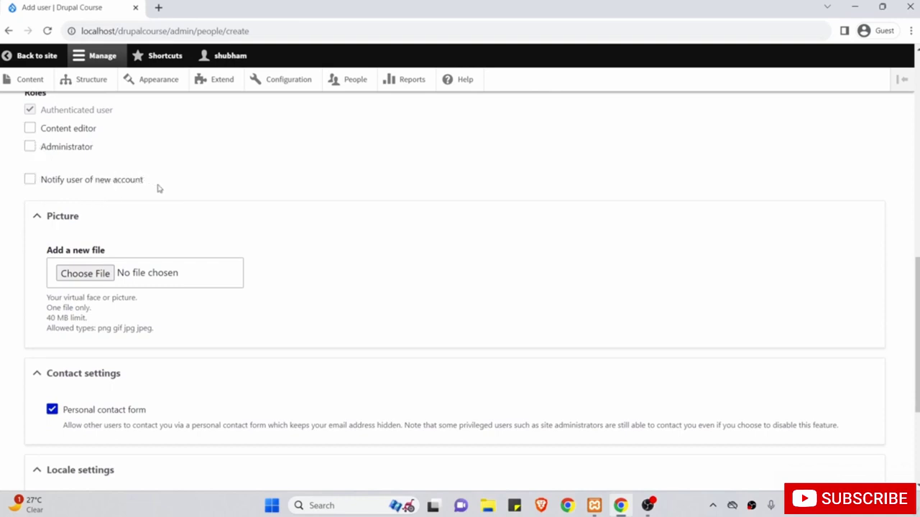
scroll(159, 188, up, 2)
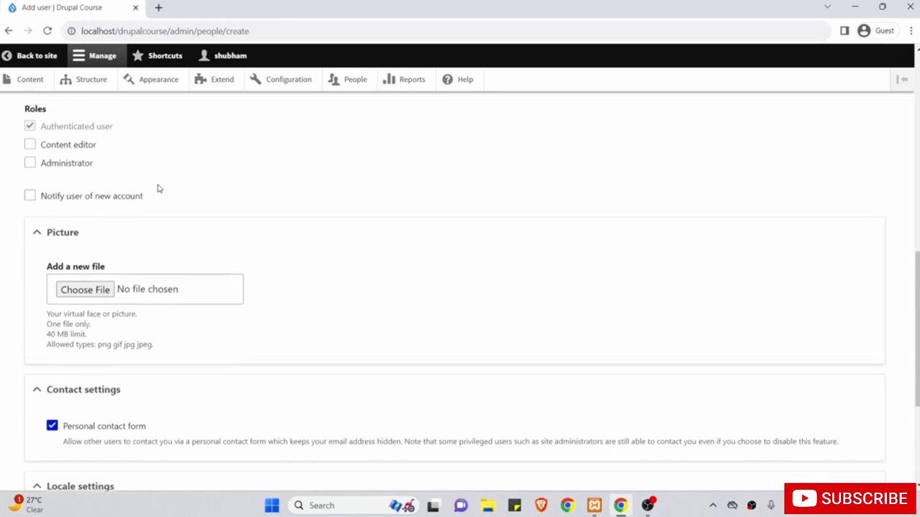
scroll(159, 188, up, 5)
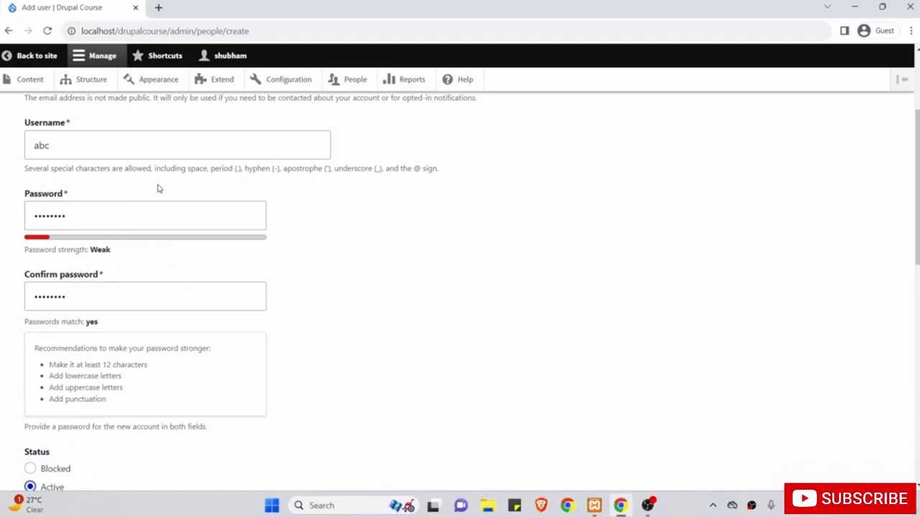
click(132, 225)
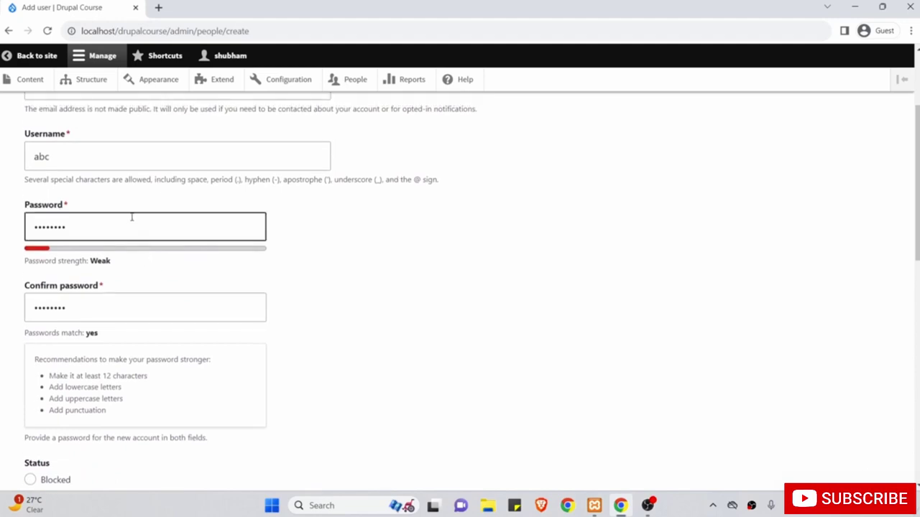
scroll(133, 225, up, 3)
click(122, 160)
drag(122, 160, 5, 155)
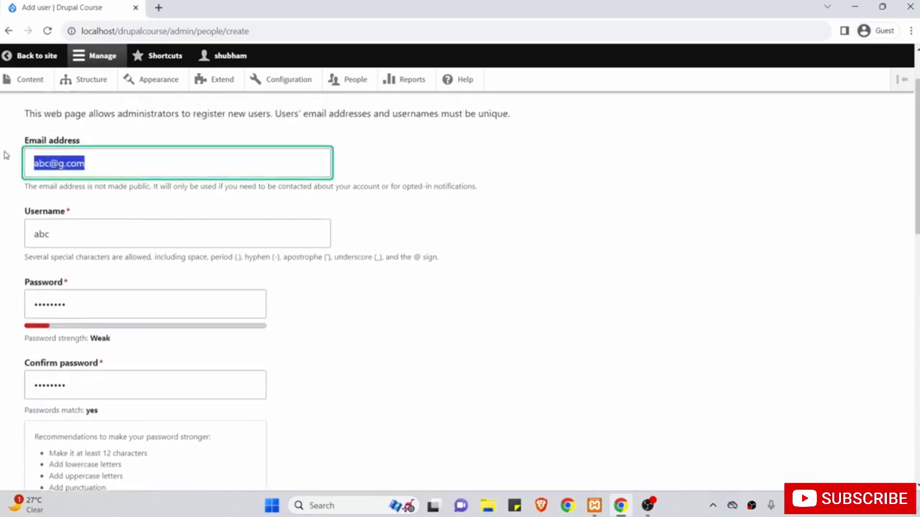
Keep Active status and only the authenticated role, and create the new account.
scroll(207, 297, down, 5)
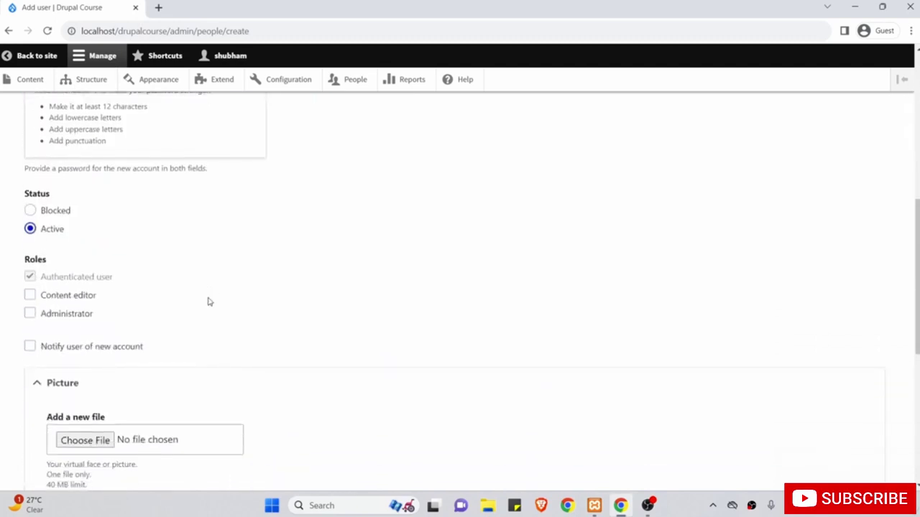
scroll(209, 302, down, 2)
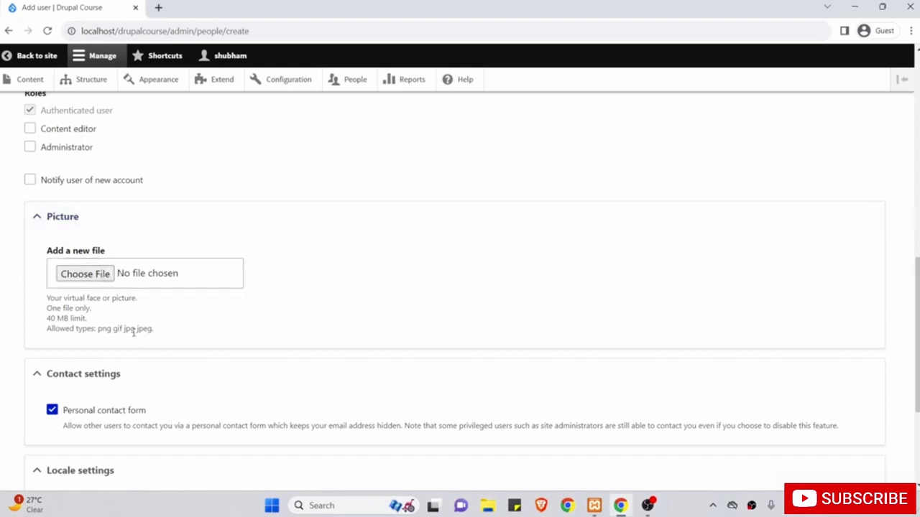
scroll(137, 338, down, 2)
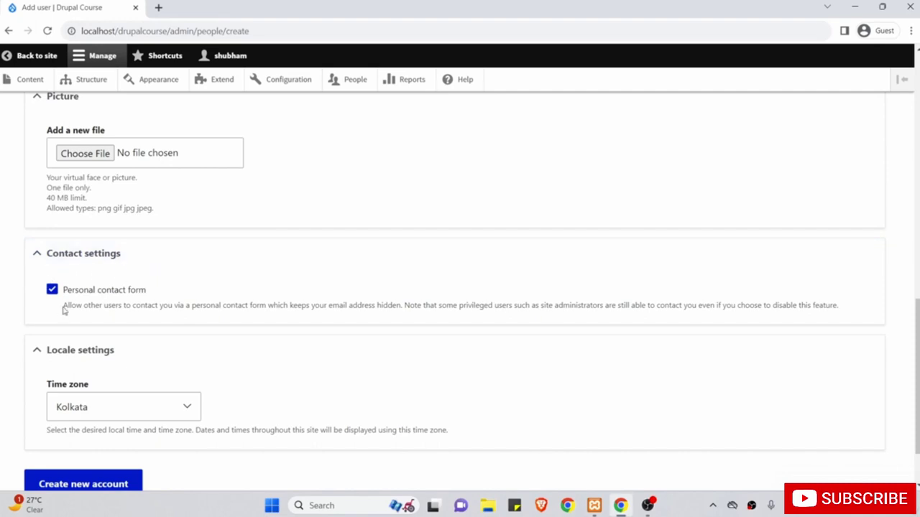
scroll(115, 350, down, 2)
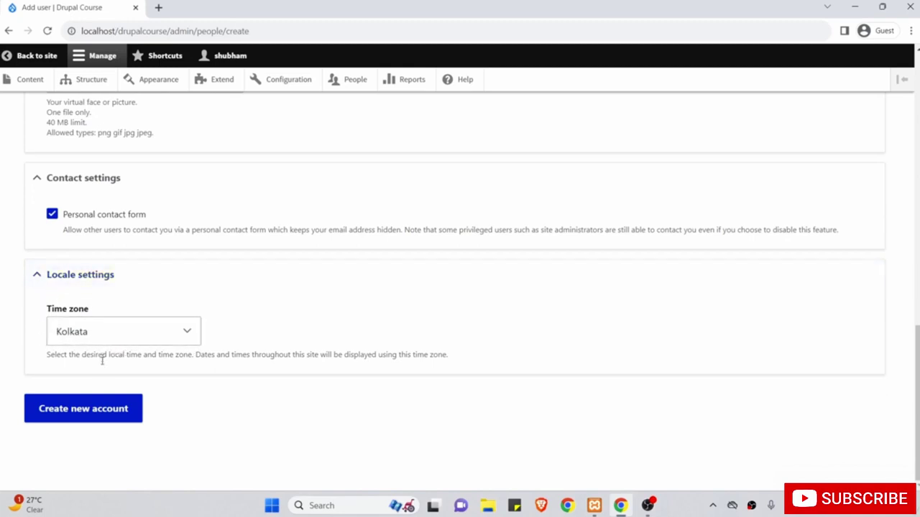
click(95, 413)
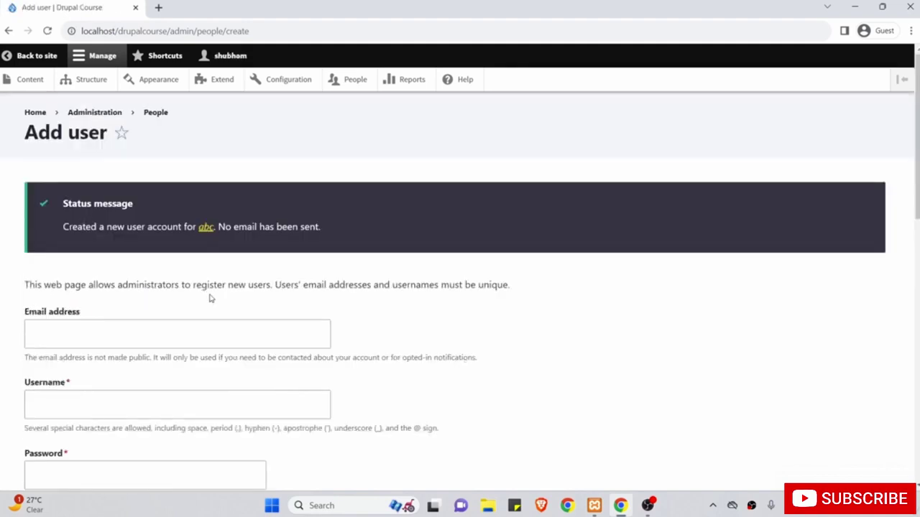
Note the 'no email sent' message and check the People list shows the new user beside the Administrator.
drag(220, 228, 317, 227)
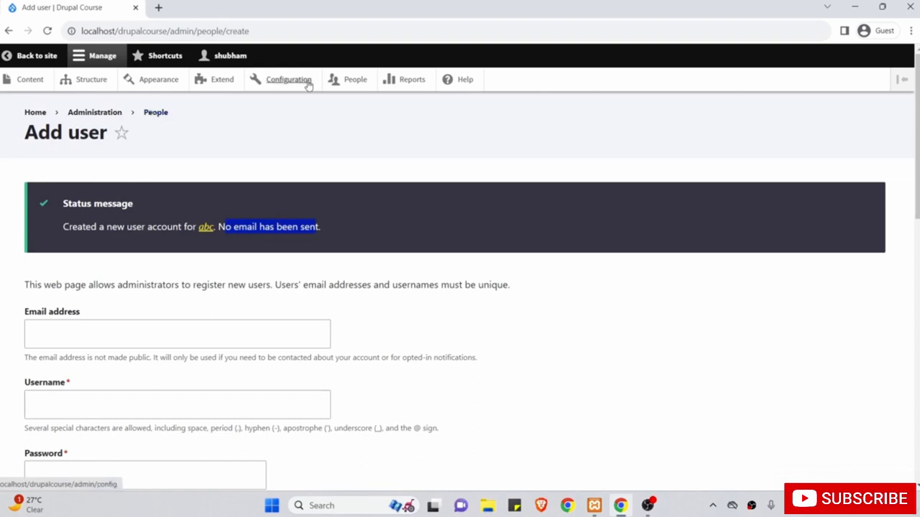
click(345, 81)
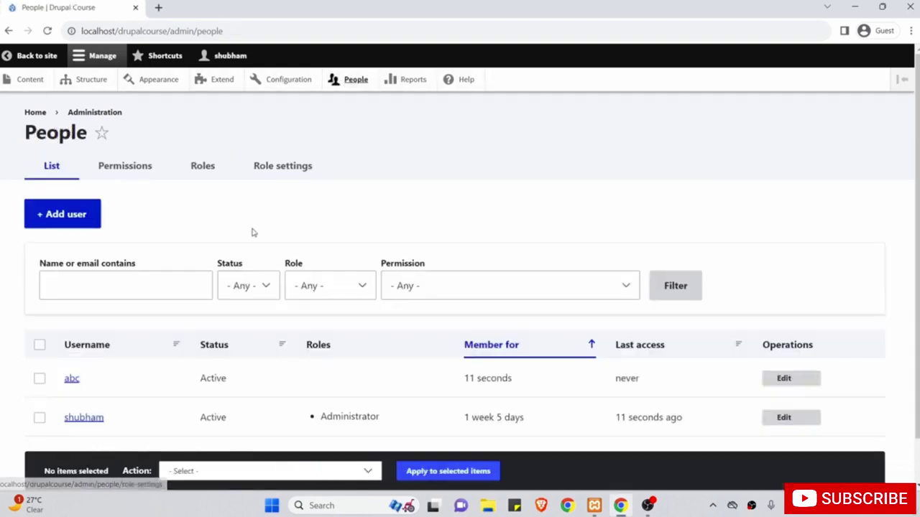
scroll(252, 232, down, 1)
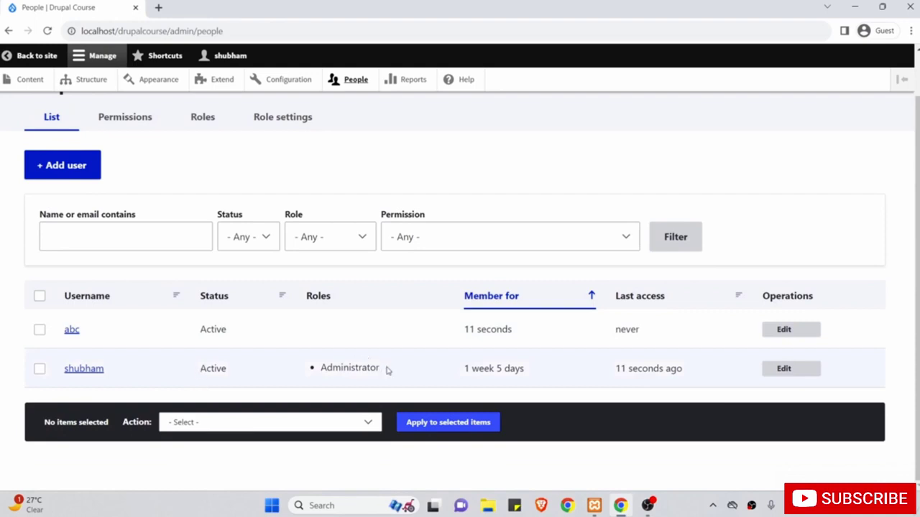
drag(388, 372, 347, 365)
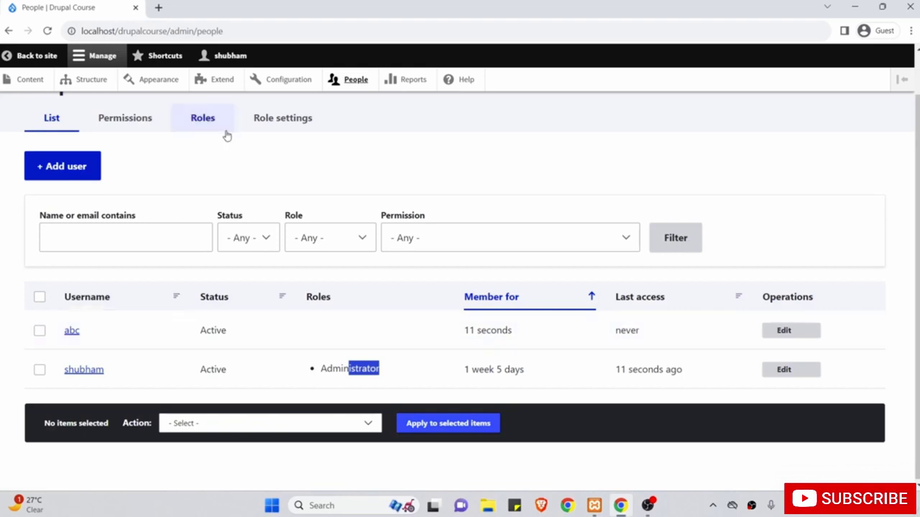
click(238, 59)
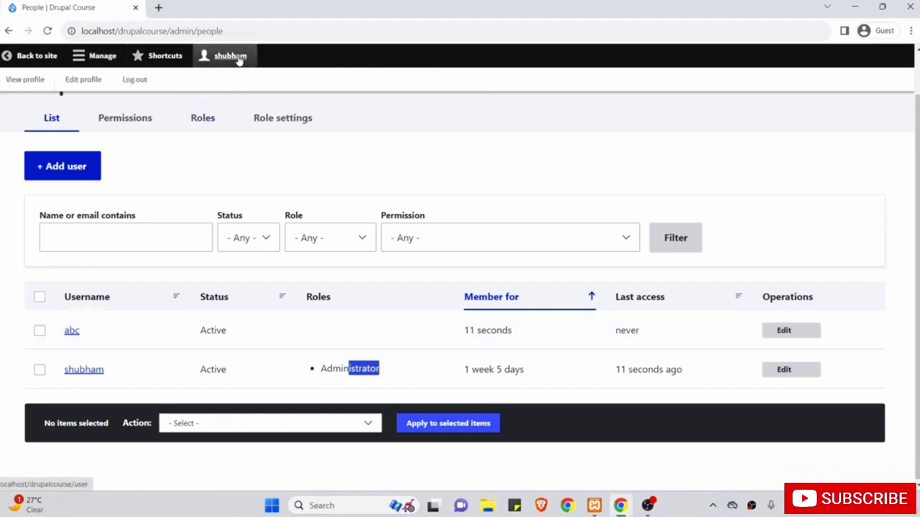
Log out of the administrator session and log in with the new test user's username and password.
click(135, 82)
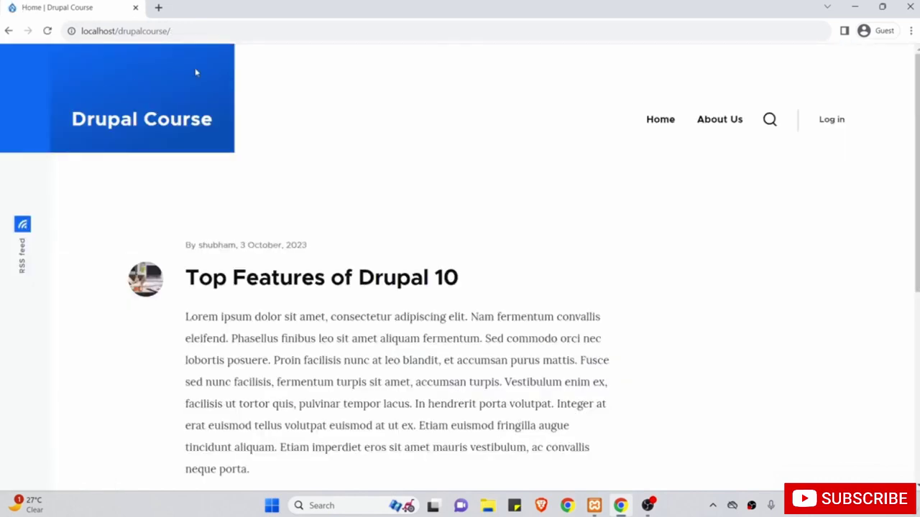
click(832, 120)
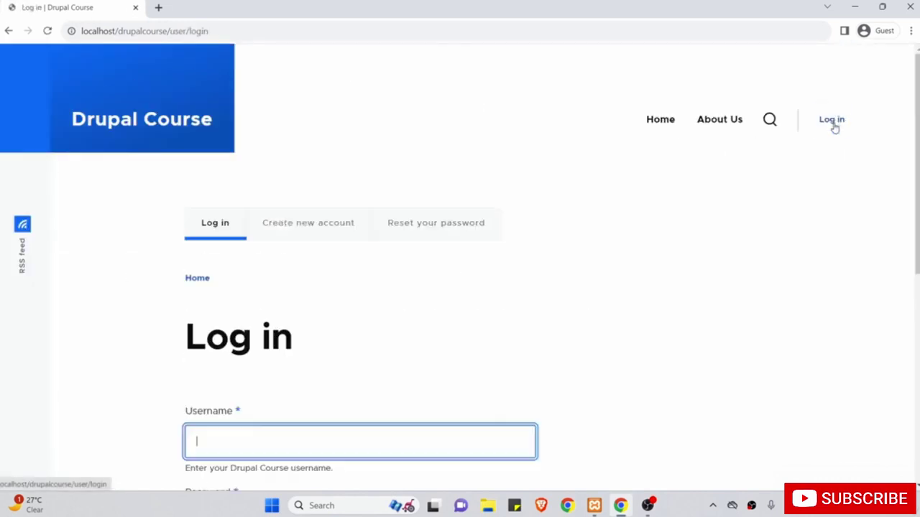
scroll(505, 181, down, 2)
text(abc)
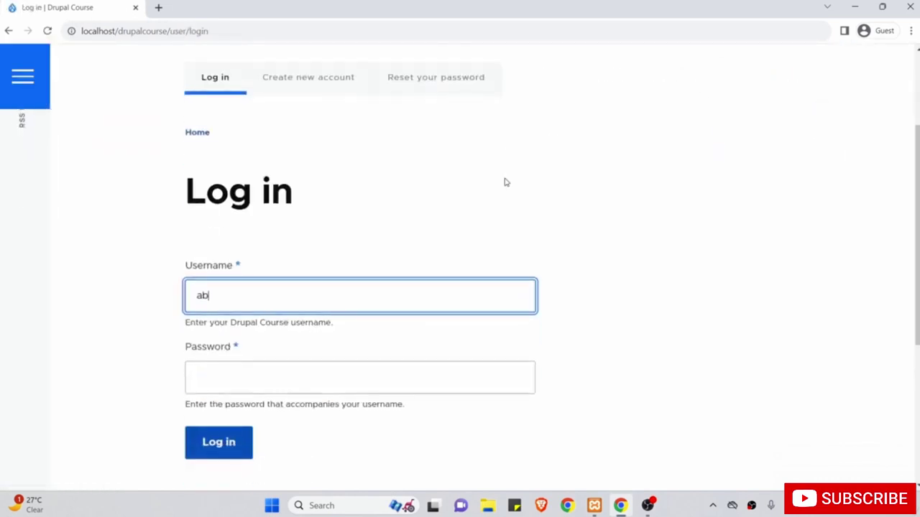
key(Tab)
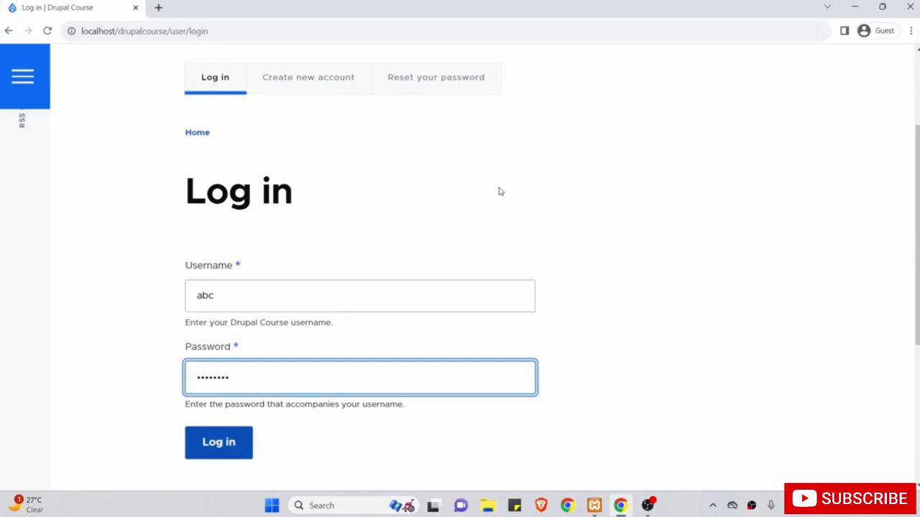
click(228, 441)
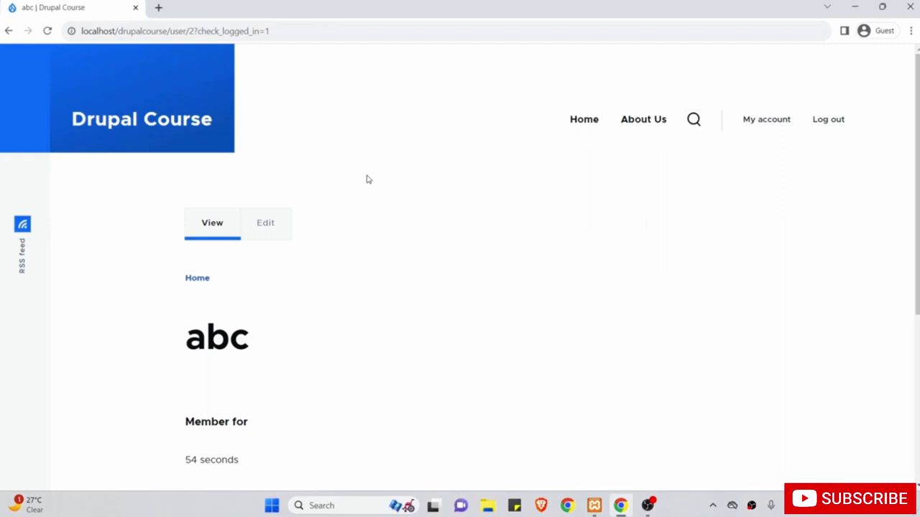
scroll(367, 179, down, 3)
scroll(367, 179, up, 3)
As the test user, read the 'Top Features of Drupal 10' article from the home page, then log out.
click(576, 131)
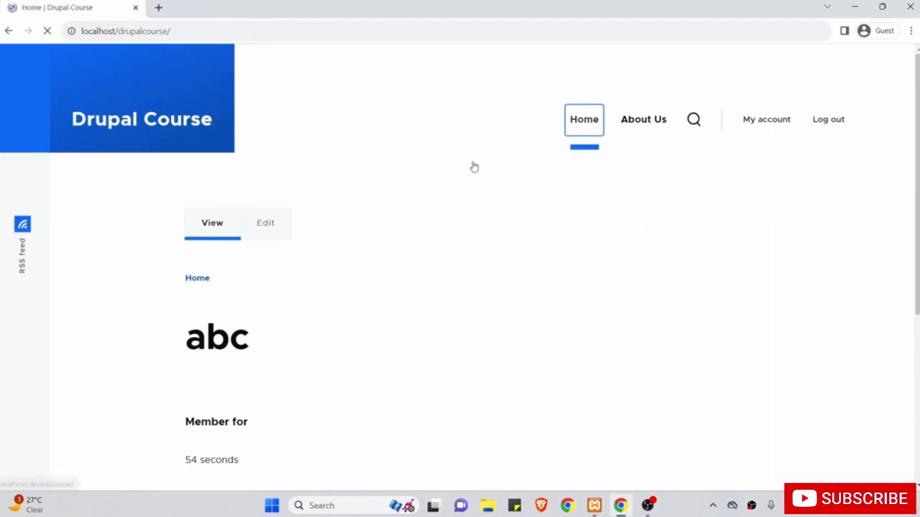
scroll(473, 165, down, 3)
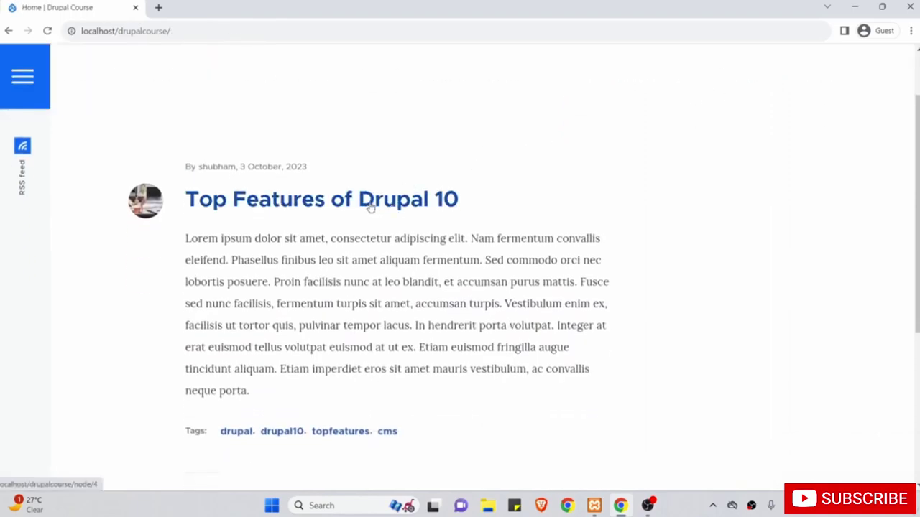
click(363, 203)
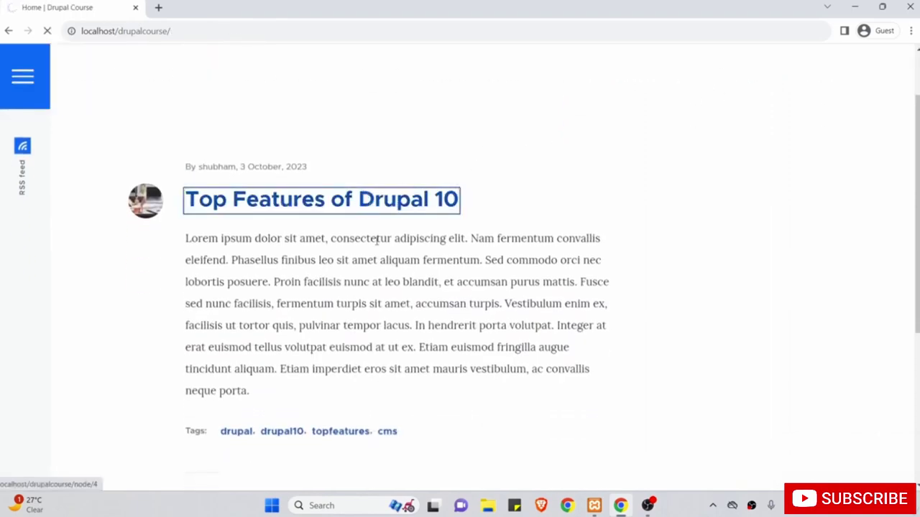
scroll(375, 241, down, 15)
scroll(376, 241, down, 10)
scroll(376, 243, up, 20)
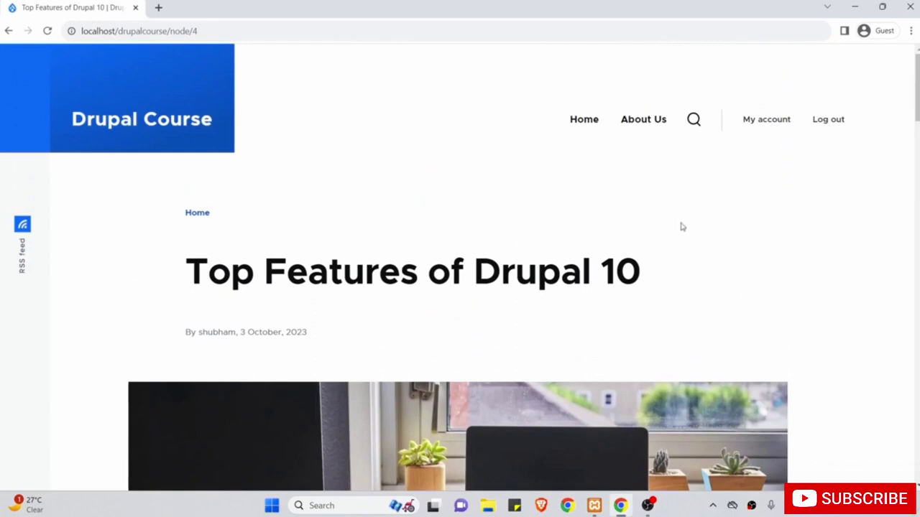
click(832, 120)
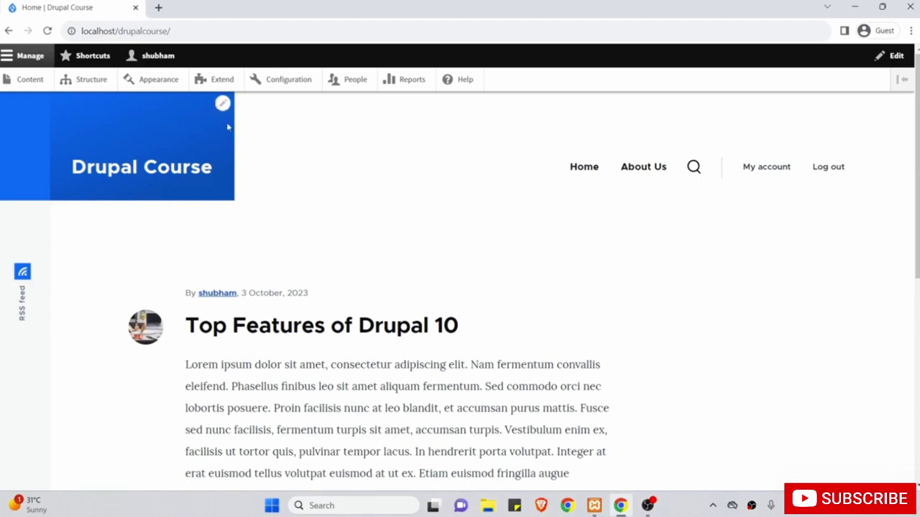
Open the administrator's account edit form and inspect its e-mail address field.
click(164, 61)
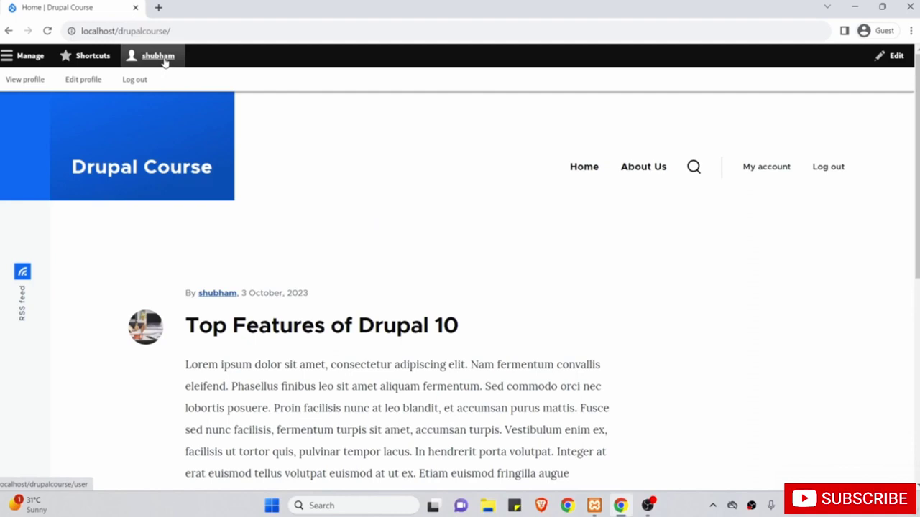
click(82, 81)
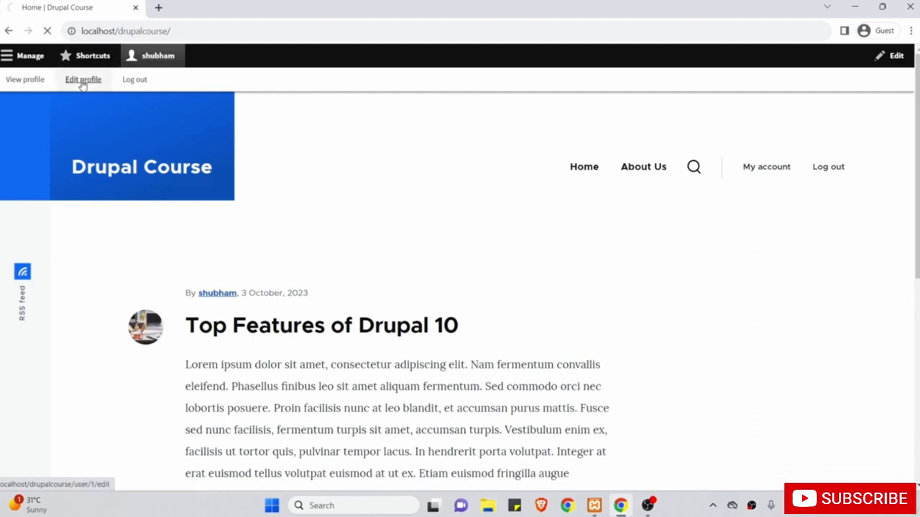
scroll(198, 245, down, 1)
scroll(198, 245, down, 2)
click(197, 241)
scroll(197, 241, up, 1)
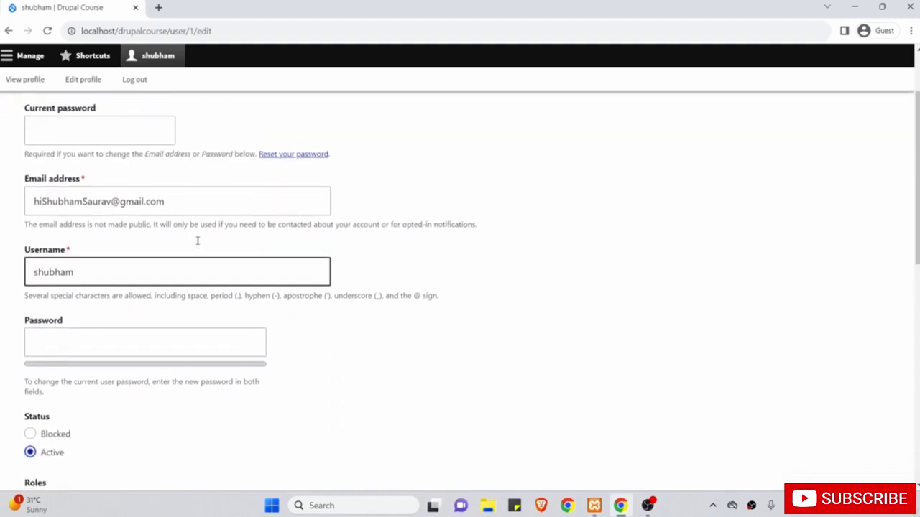
click(197, 235)
triple_click(204, 215)
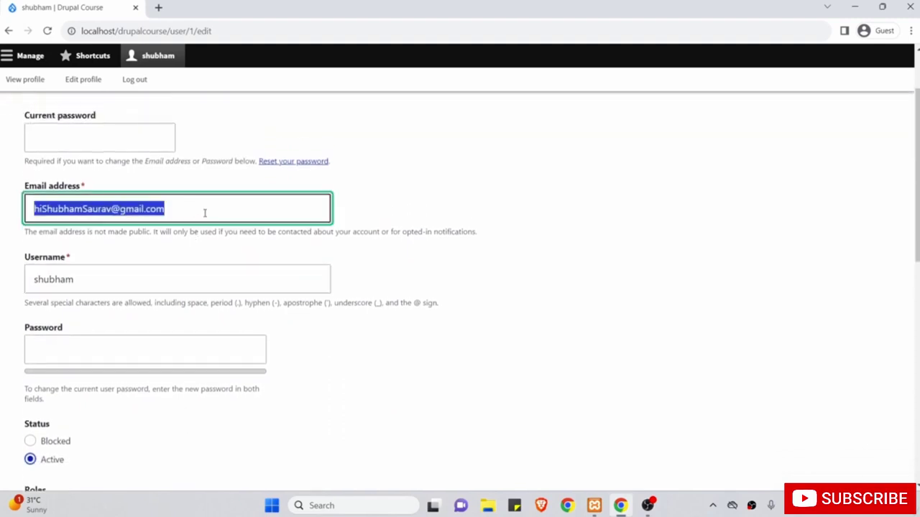
Look over the username and other account settings, then return to the People list.
click(189, 284)
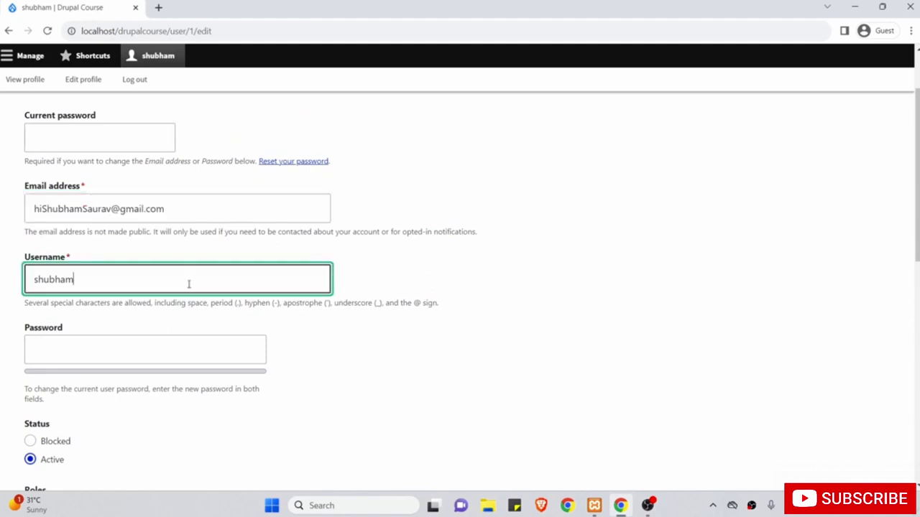
scroll(189, 283, down, 2)
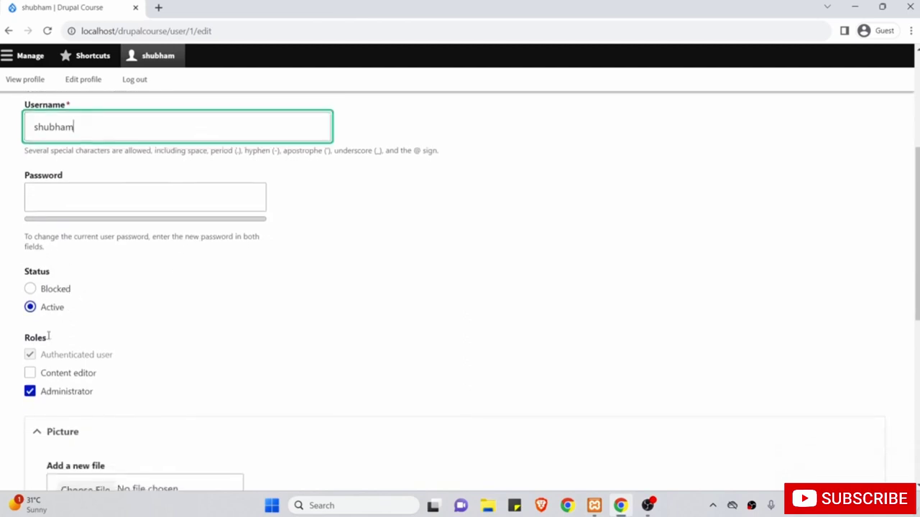
scroll(152, 394, down, 2)
scroll(153, 395, down, 2)
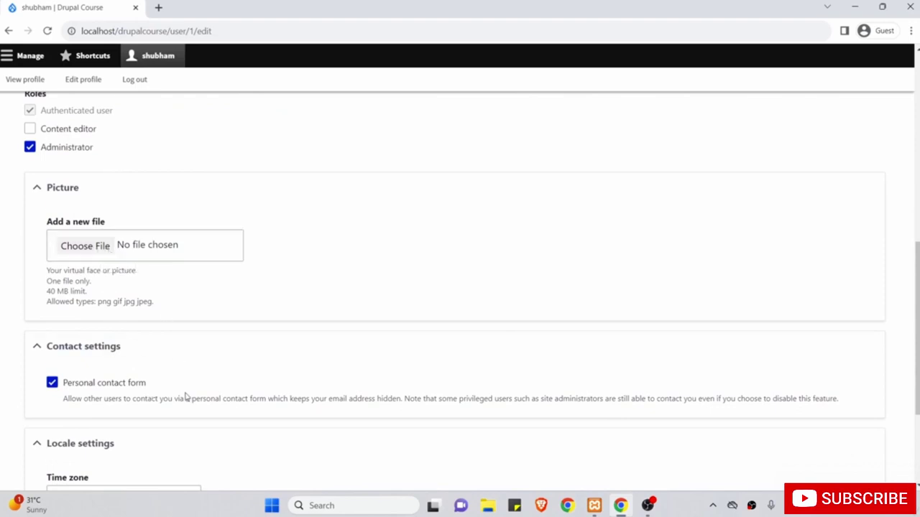
scroll(185, 397, down, 3)
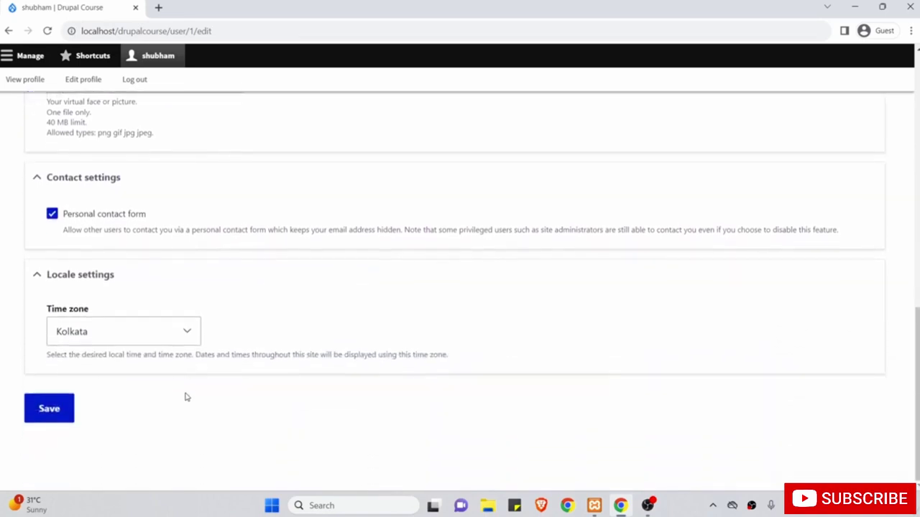
scroll(176, 228, up, 2)
scroll(176, 228, up, 6)
click(209, 196)
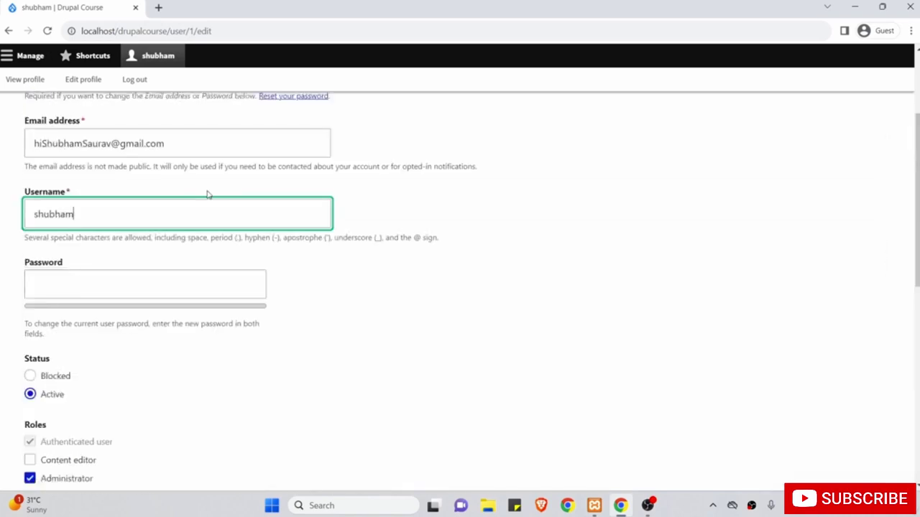
click(27, 57)
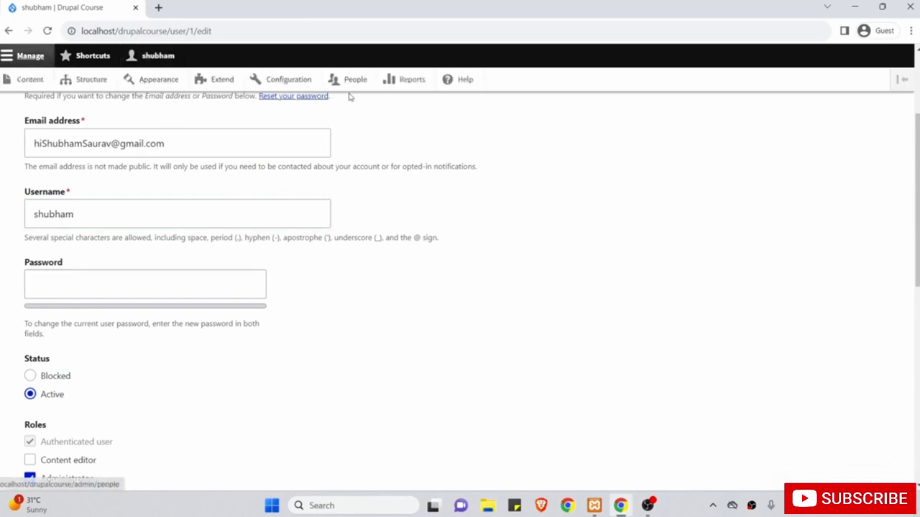
click(351, 82)
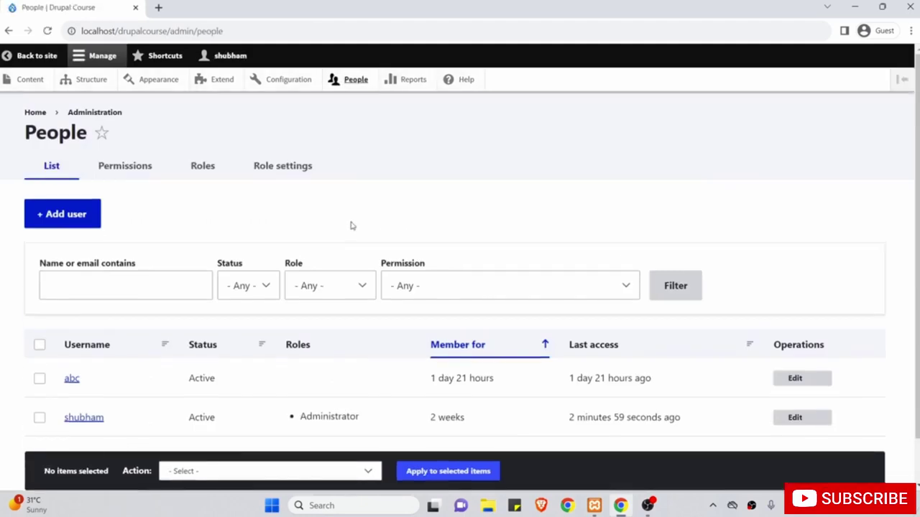
scroll(212, 188, down, 1)
scroll(211, 187, down, 1)
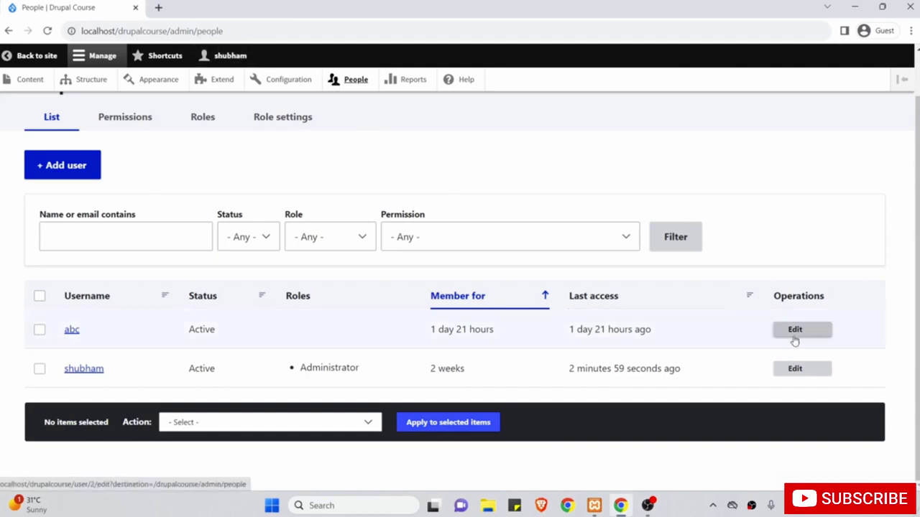
click(802, 330)
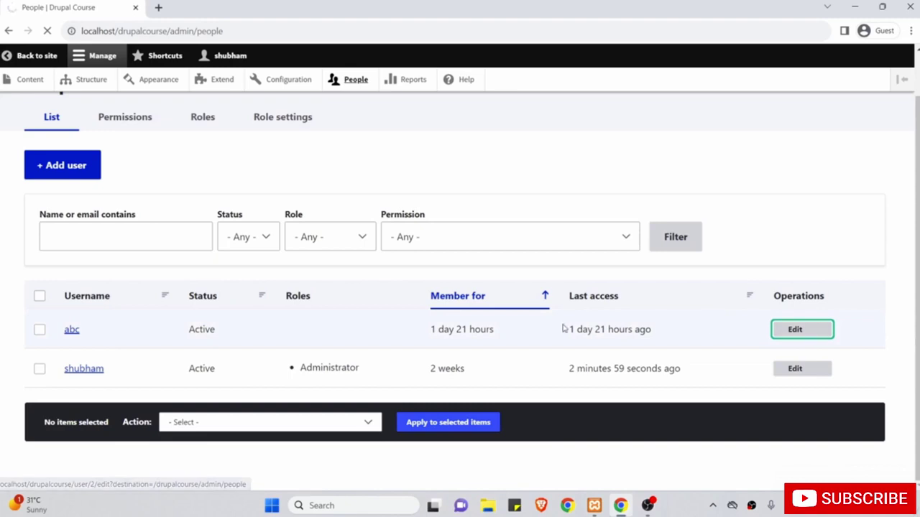
scroll(564, 328, down, 15)
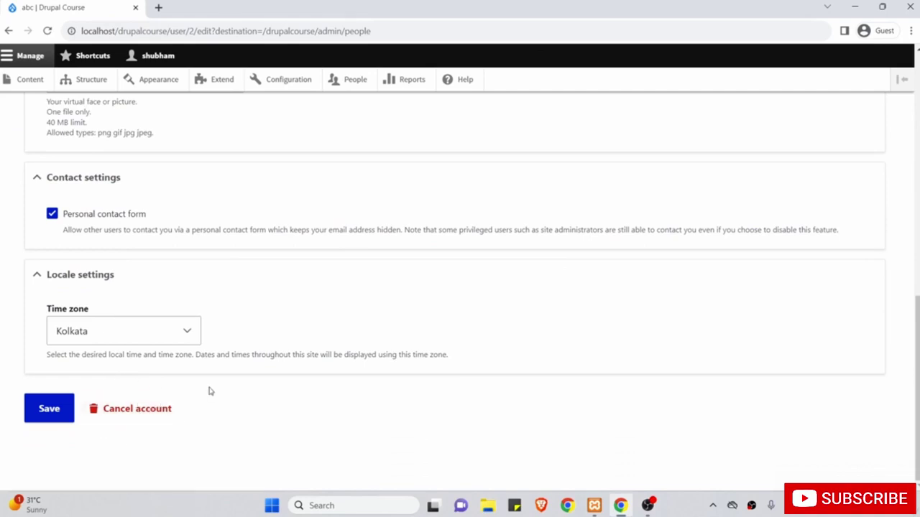
scroll(222, 292, up, 2)
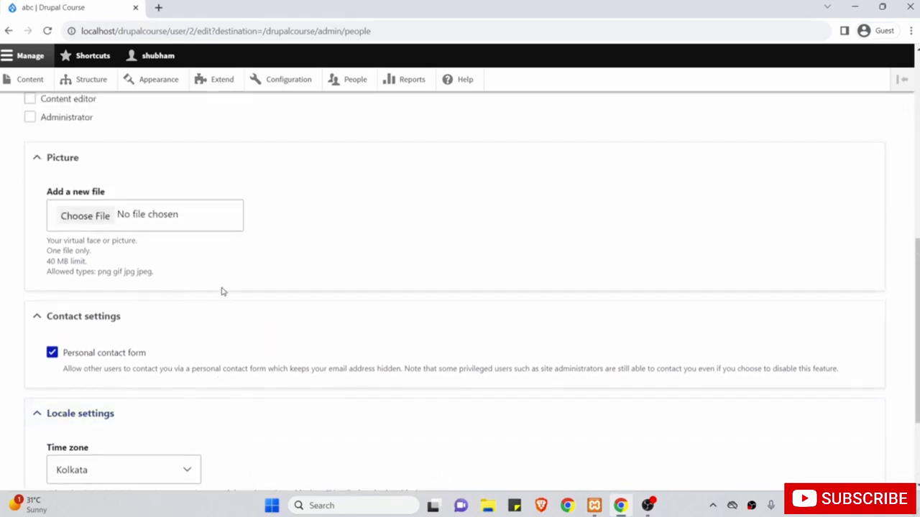
scroll(222, 291, up, 2)
scroll(222, 292, down, 4)
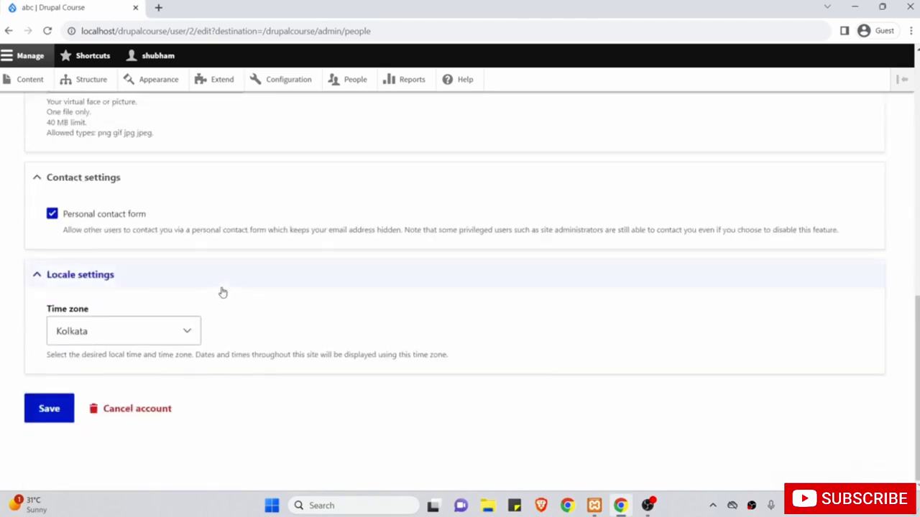
scroll(392, 194, up, 2)
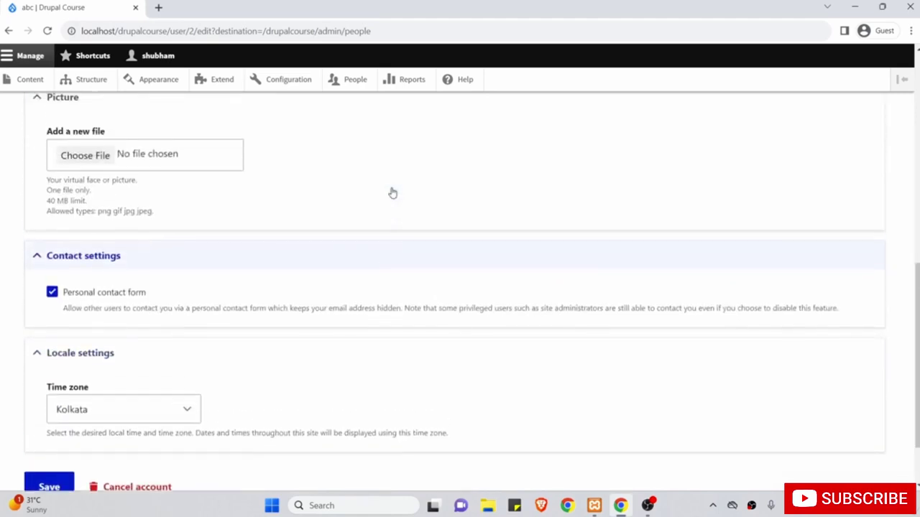
scroll(334, 241, down, 1)
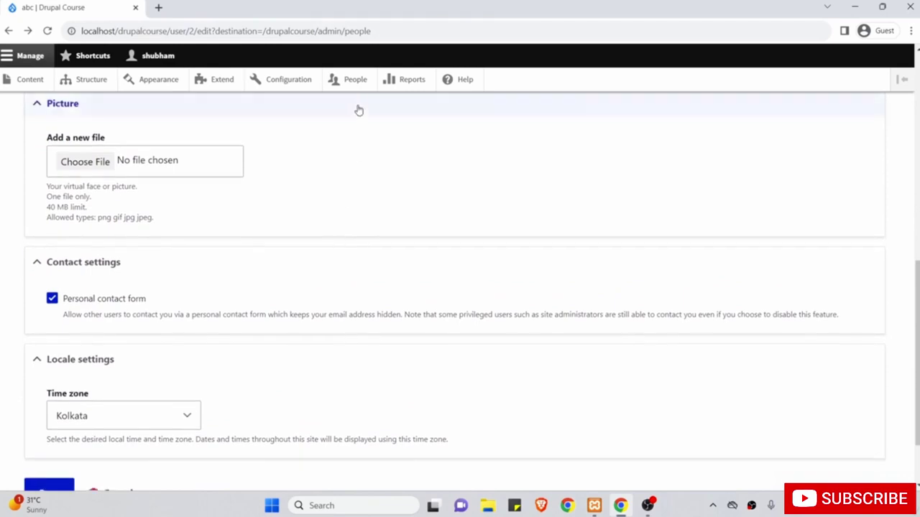
click(354, 81)
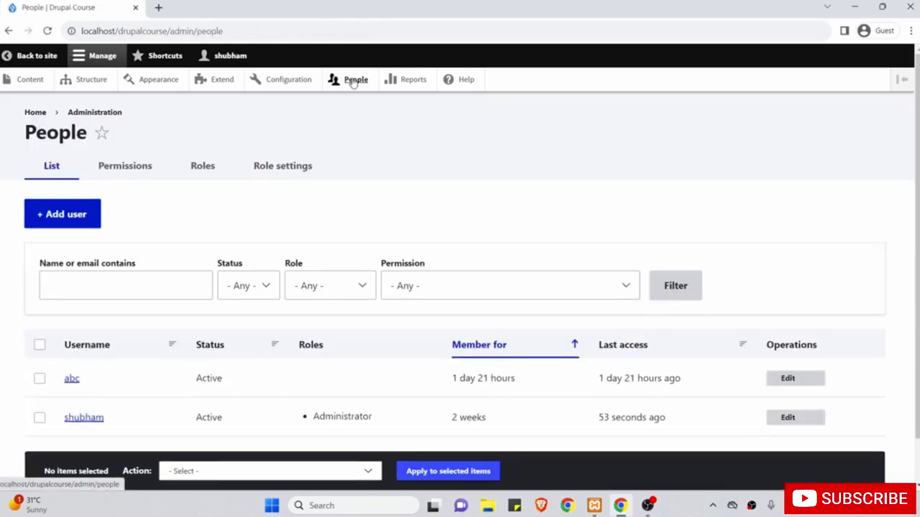
click(202, 167)
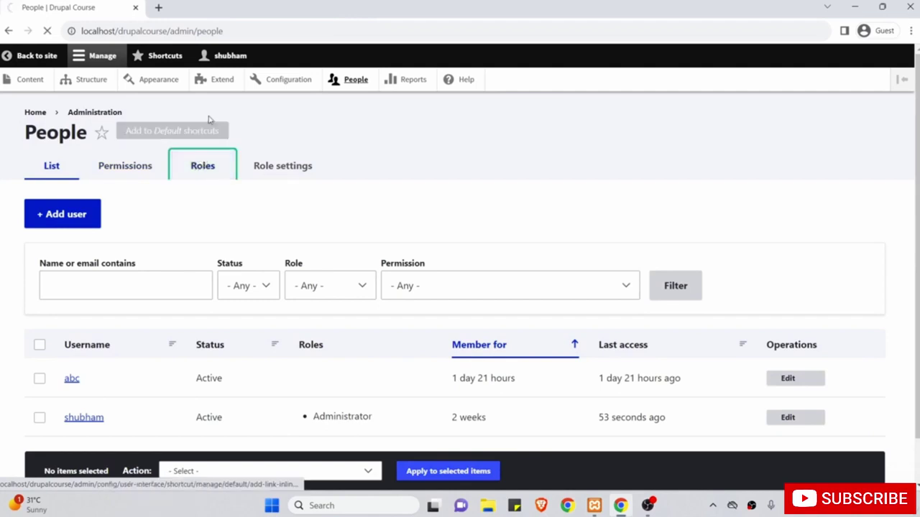
From the Roles page, start a new role with + Add role.
scroll(222, 254, down, 3)
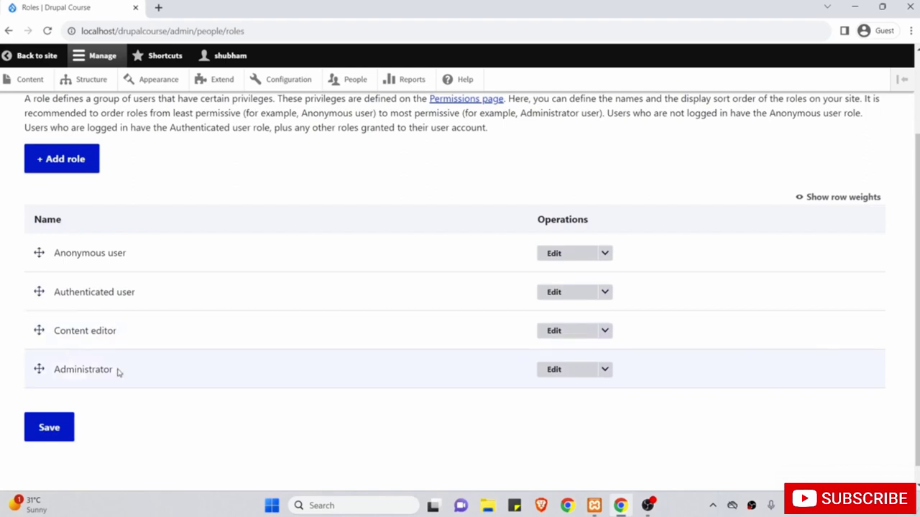
scroll(157, 211, up, 1)
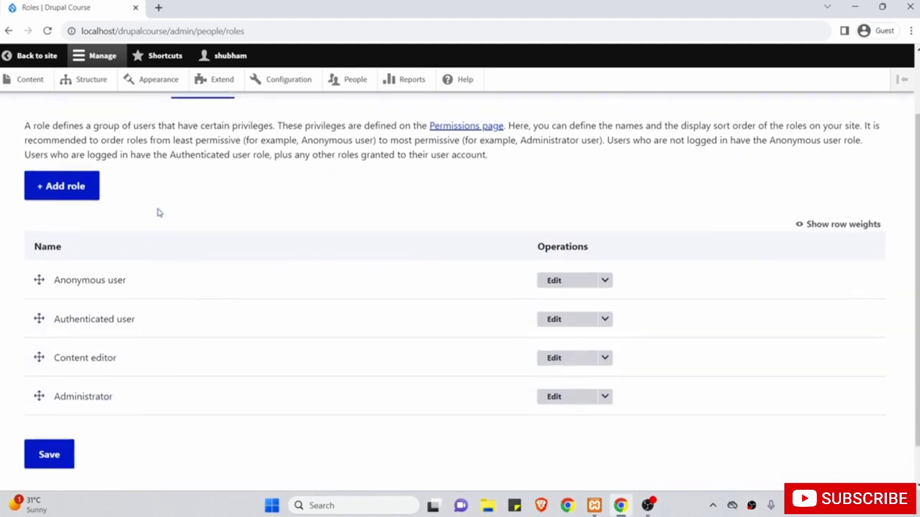
click(69, 188)
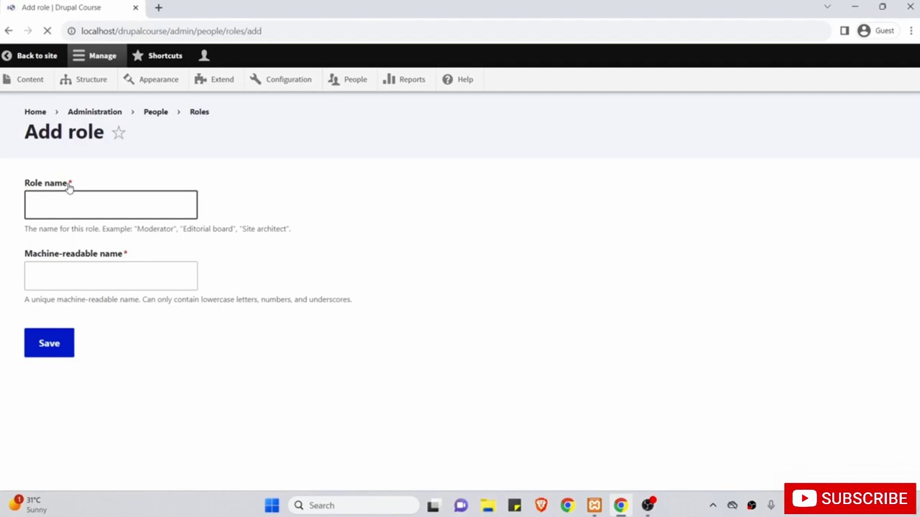
Name the new role 'Author' (machine name author) and save it.
click(89, 199)
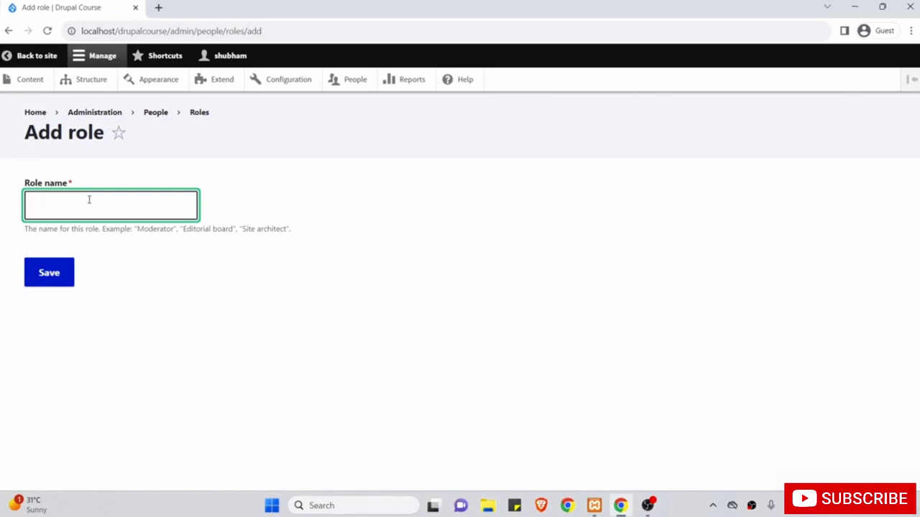
text(Author)
key(BackSpace)
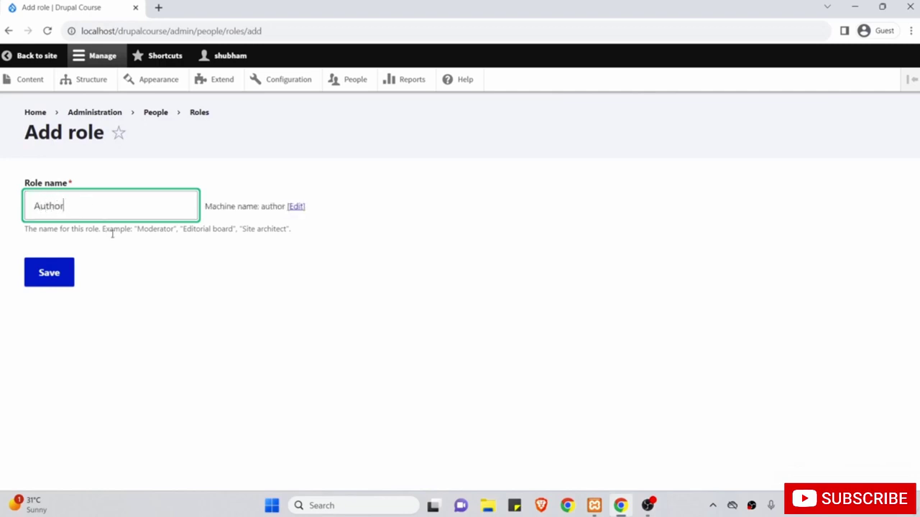
click(60, 273)
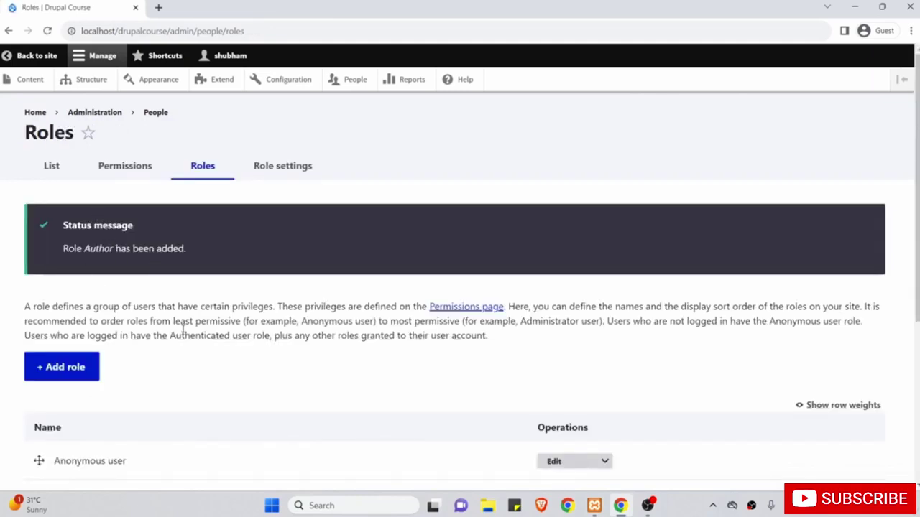
scroll(183, 328, down, 2)
Move Author above Content editor, save the role order, and view the Permissions table.
scroll(182, 329, down, 2)
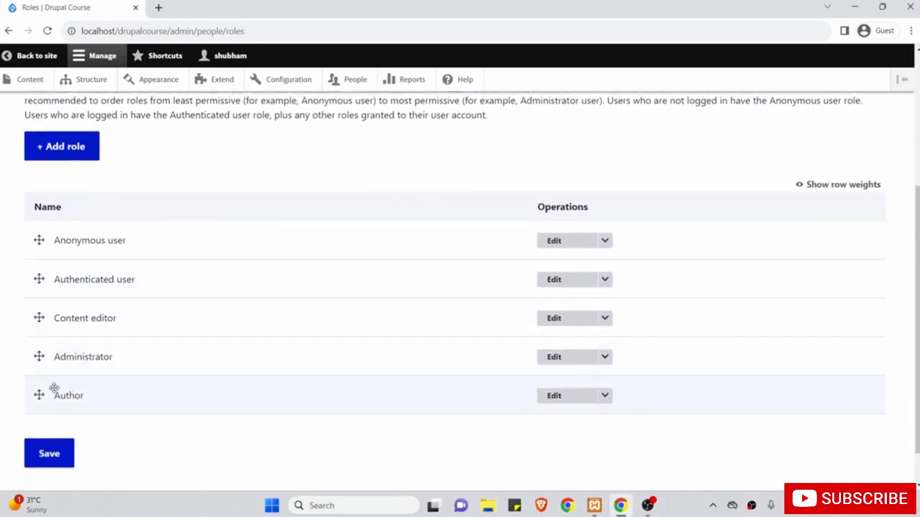
drag(39, 394, 37, 319)
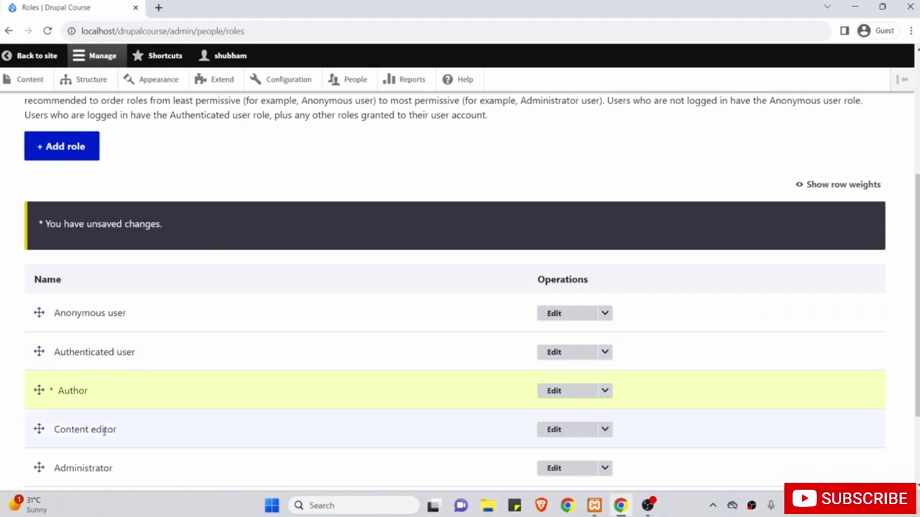
scroll(105, 430, down, 1)
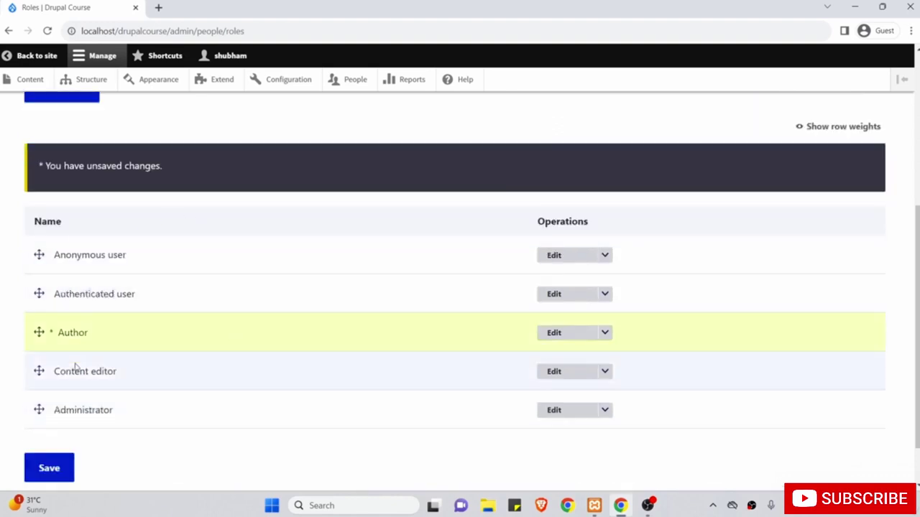
click(59, 467)
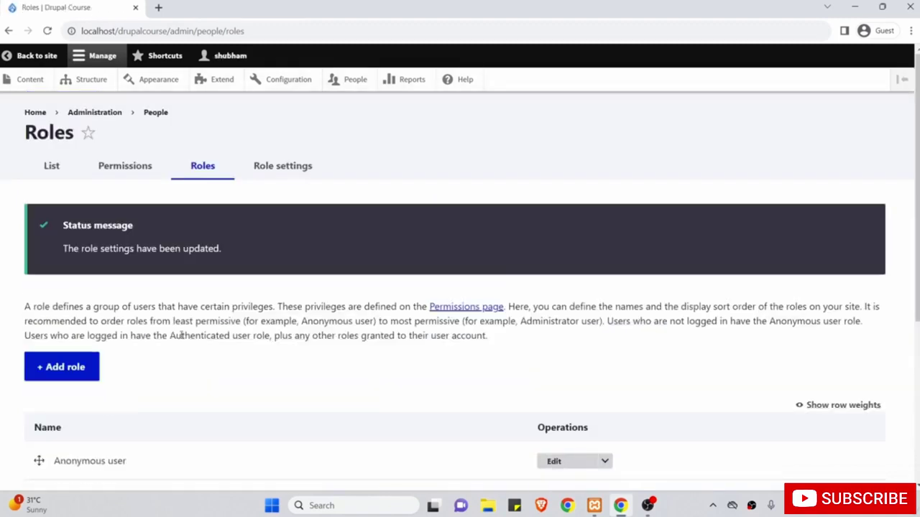
click(145, 169)
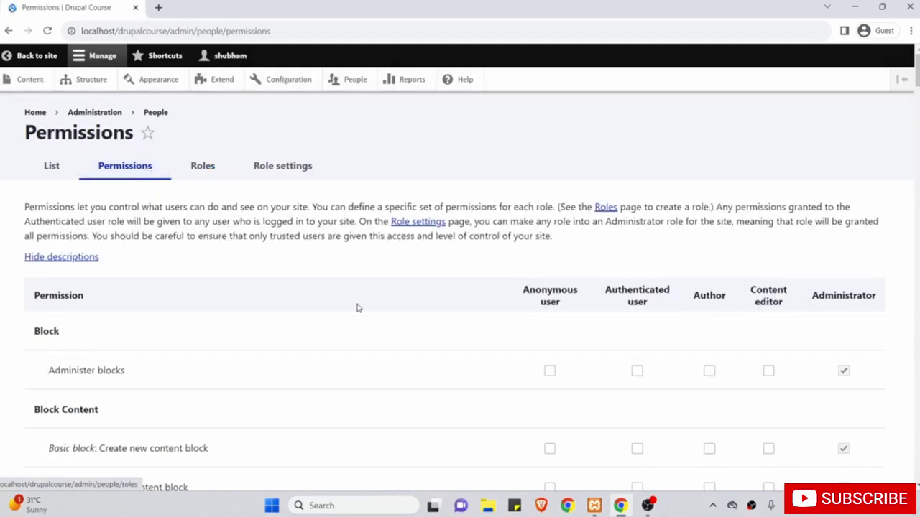
scroll(354, 301, down, 2)
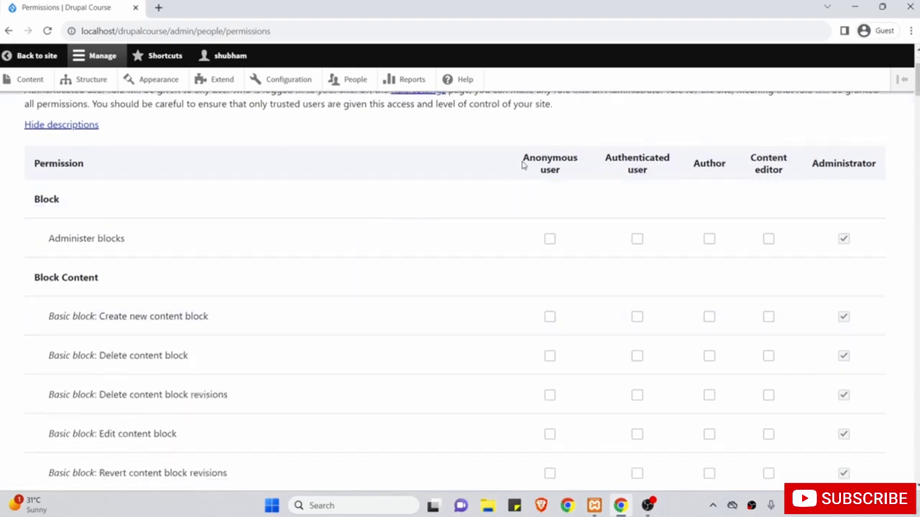
drag(512, 166, 569, 185)
scroll(569, 184, down, 8)
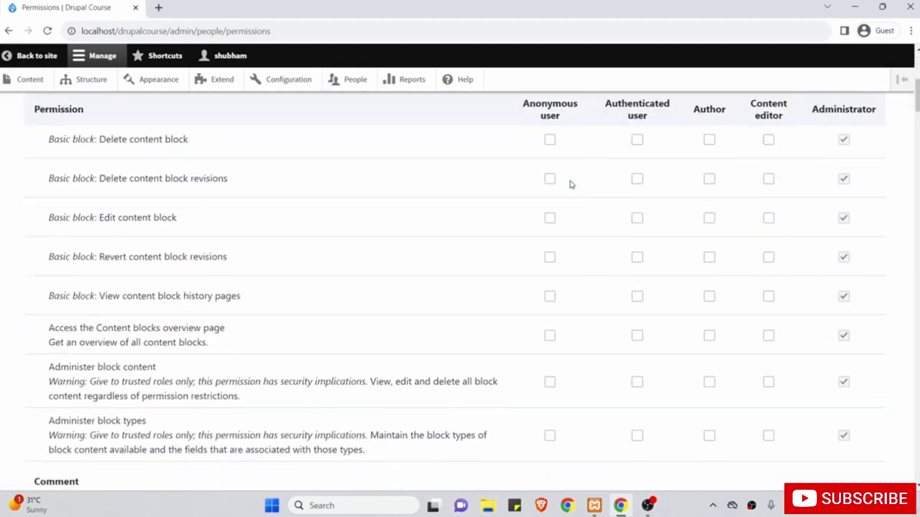
scroll(524, 391, down, 3)
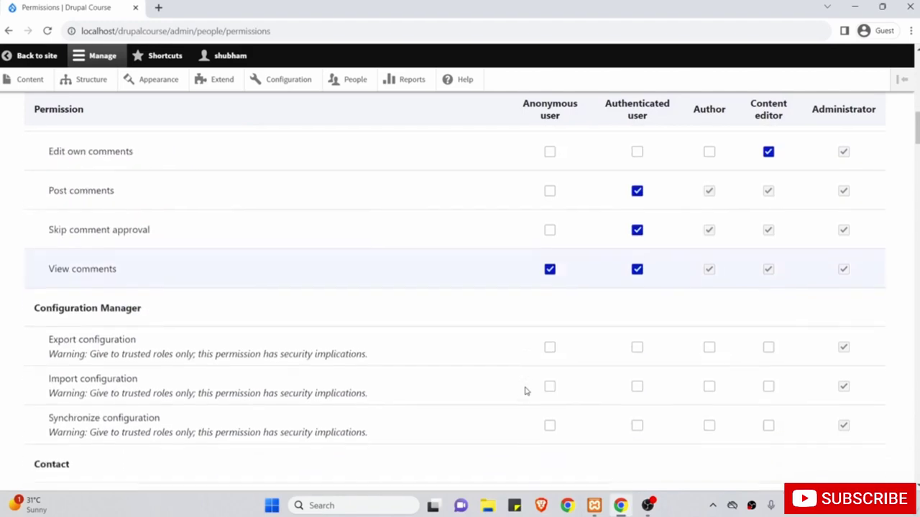
scroll(524, 391, up, 12)
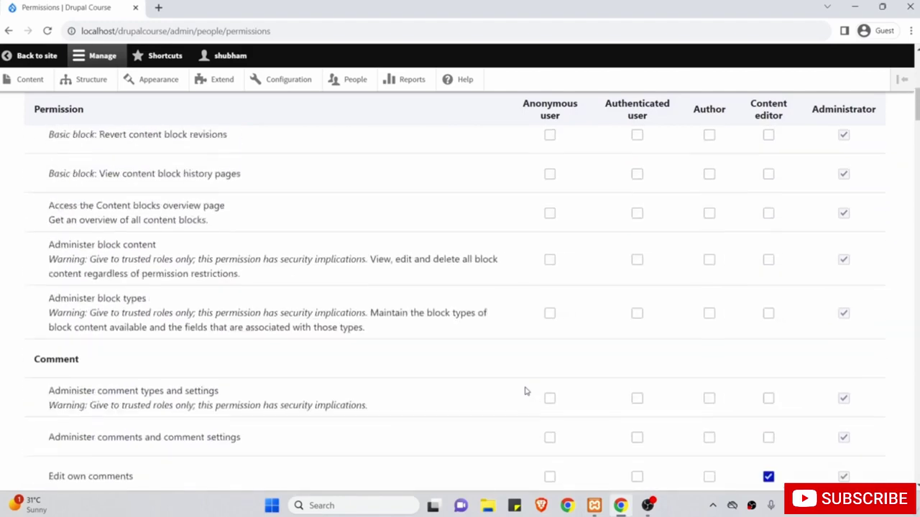
click(515, 287)
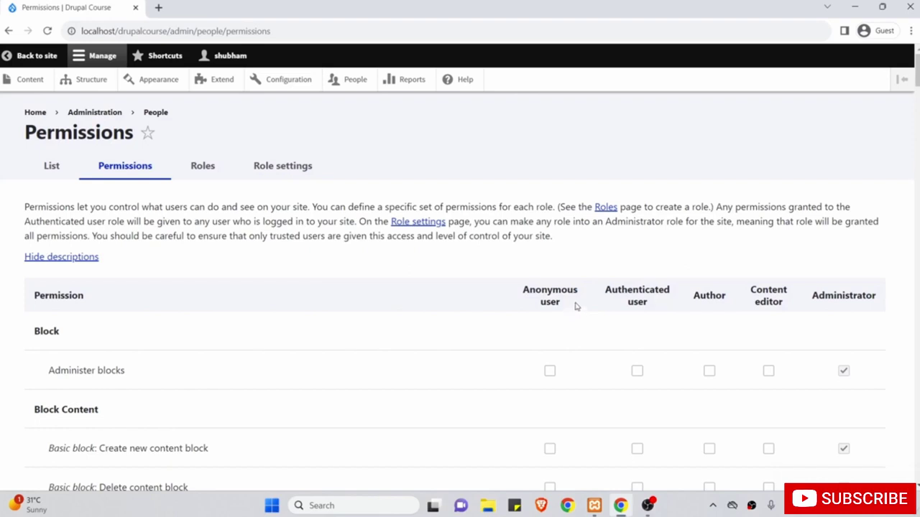
scroll(648, 314, down, 1)
scroll(648, 314, down, 12)
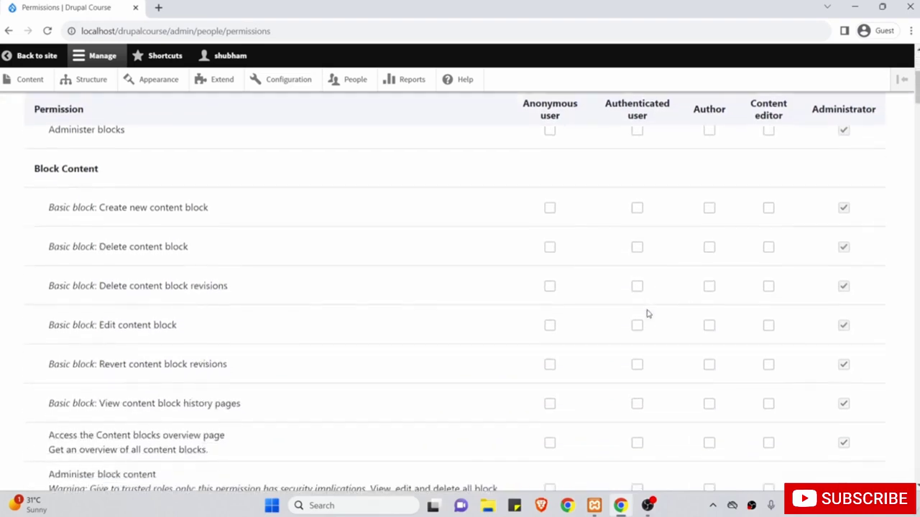
scroll(647, 314, down, 1)
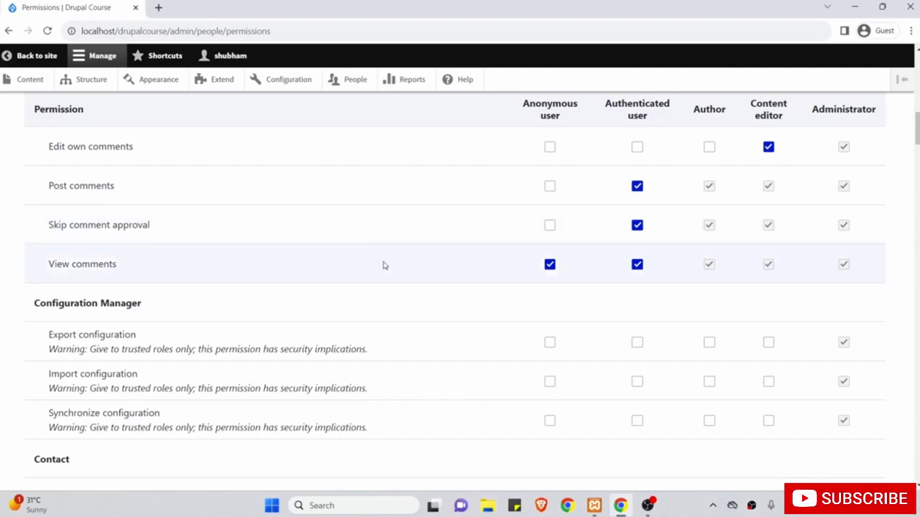
scroll(411, 281, down, 3)
scroll(411, 282, up, 5)
scroll(411, 282, up, 5)
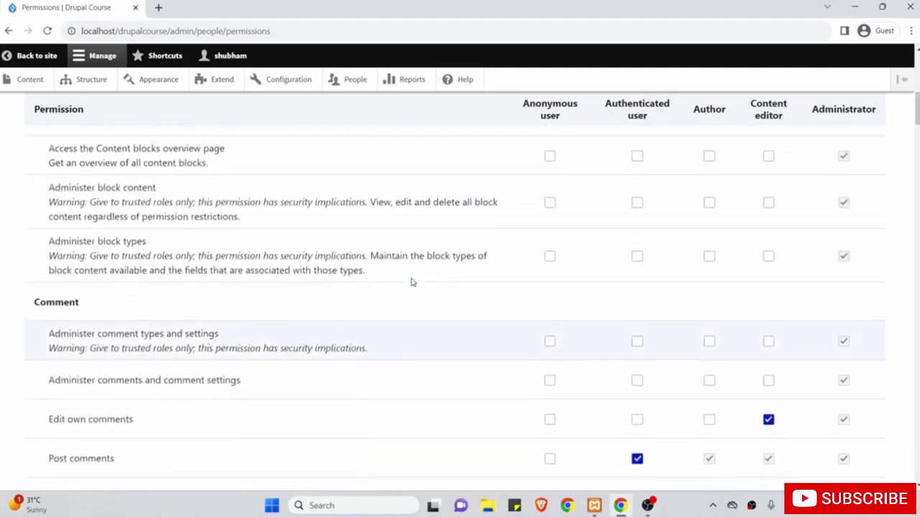
scroll(411, 282, up, 3)
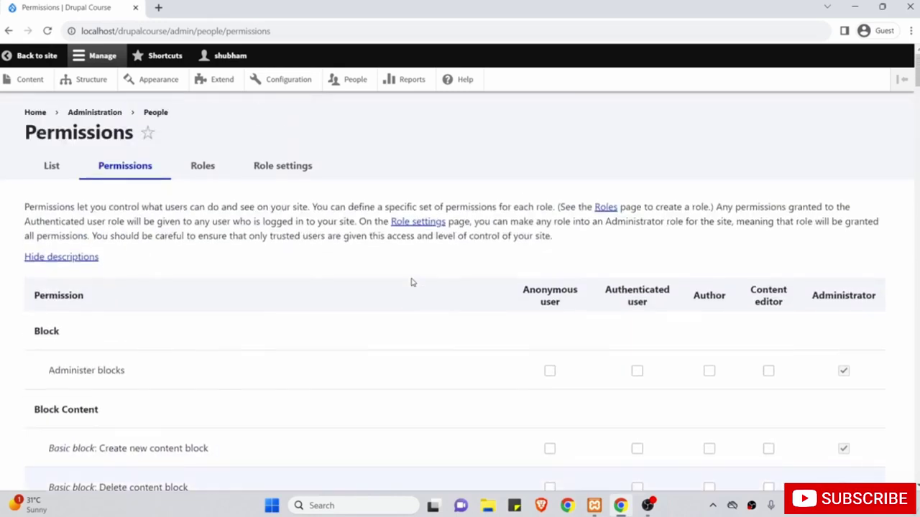
scroll(622, 325, down, 1)
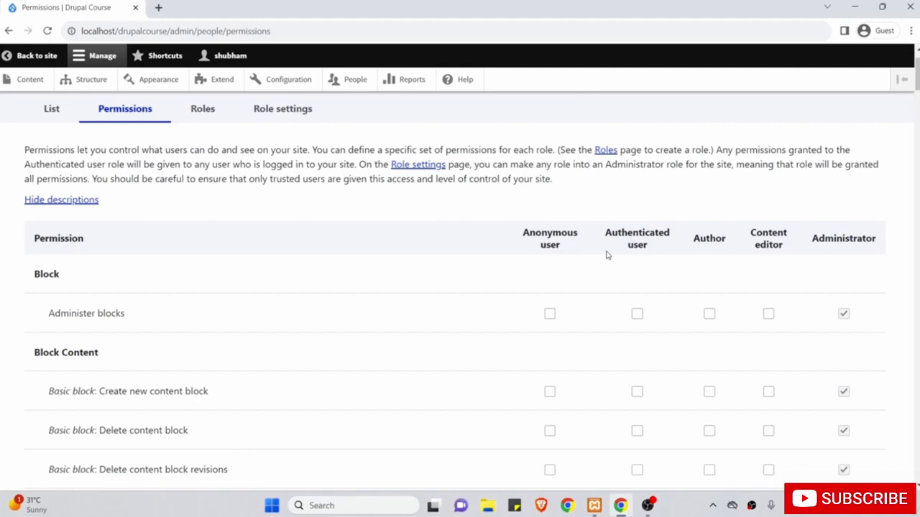
scroll(681, 273, down, 1)
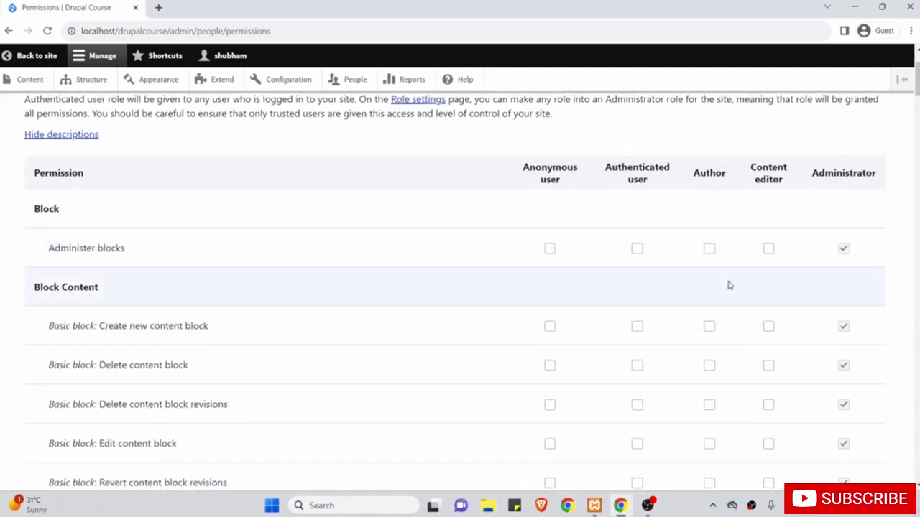
scroll(729, 285, down, 8)
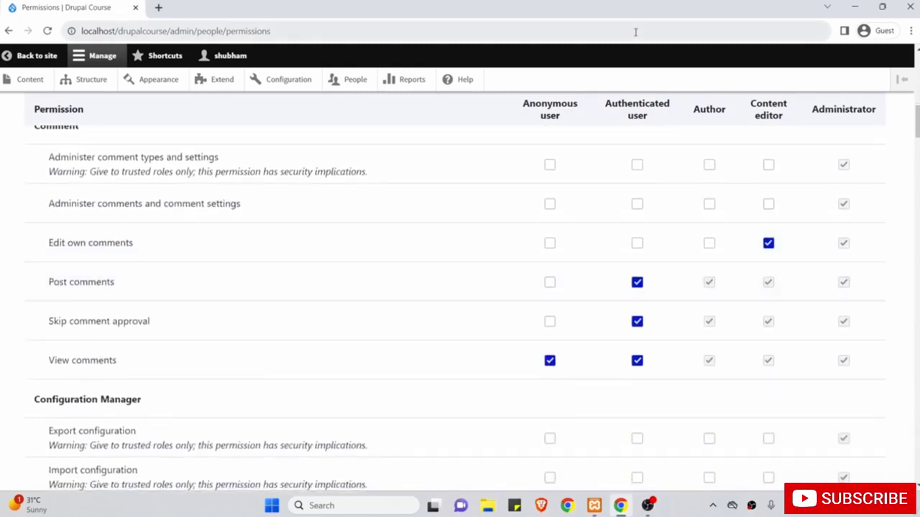
scroll(702, 324, down, 10)
scroll(702, 325, up, 4)
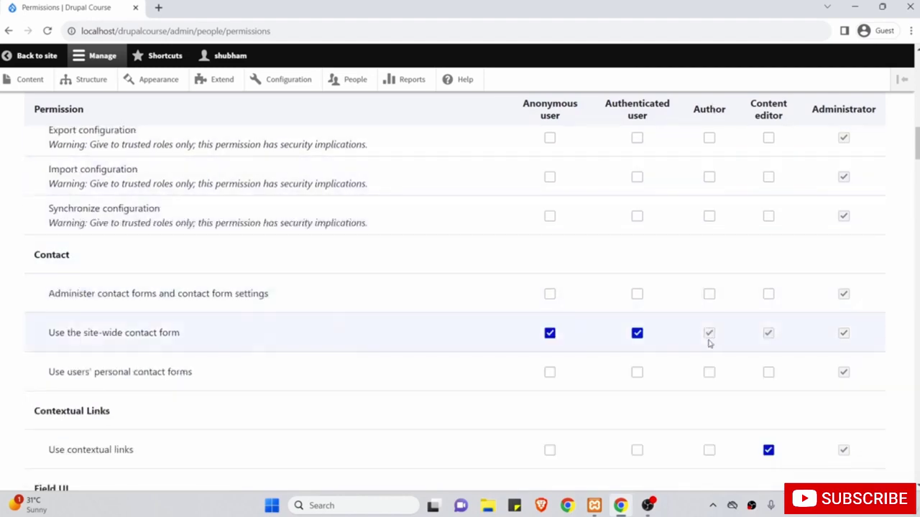
scroll(720, 205, up, 3)
scroll(722, 207, up, 3)
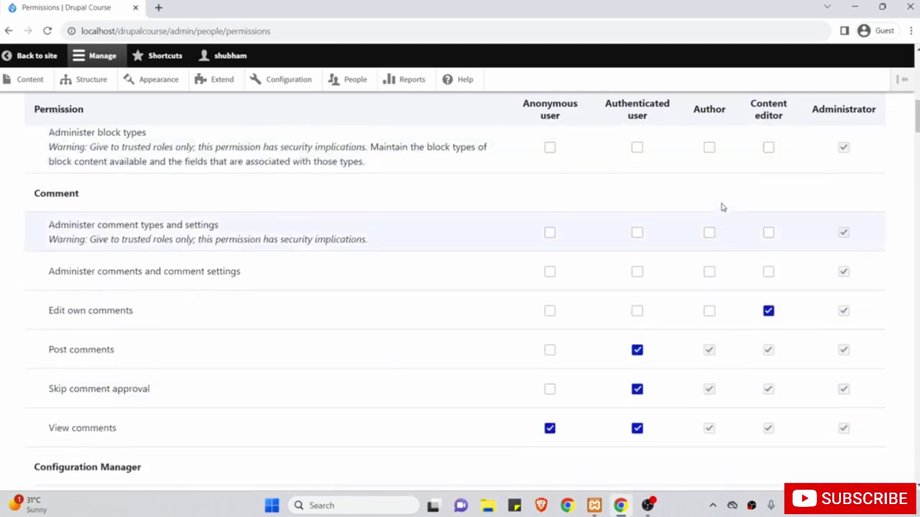
scroll(722, 207, up, 1)
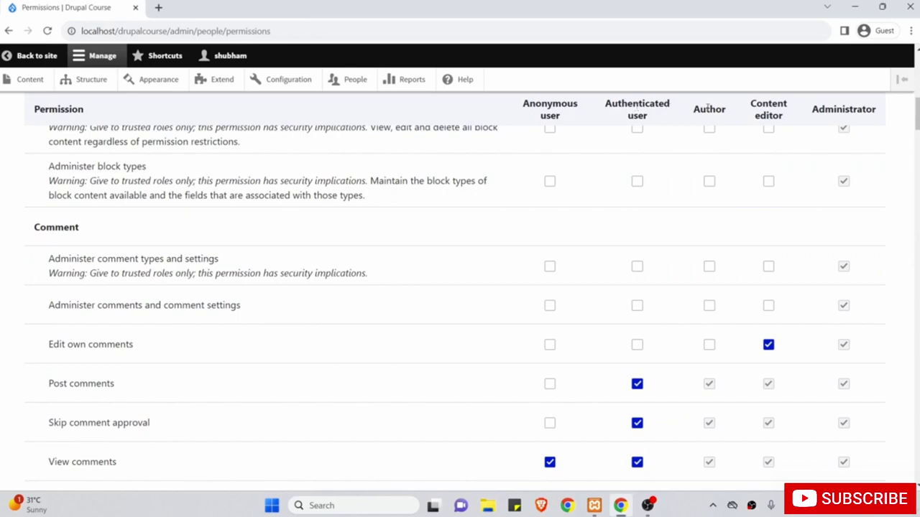
scroll(758, 170, up, 9)
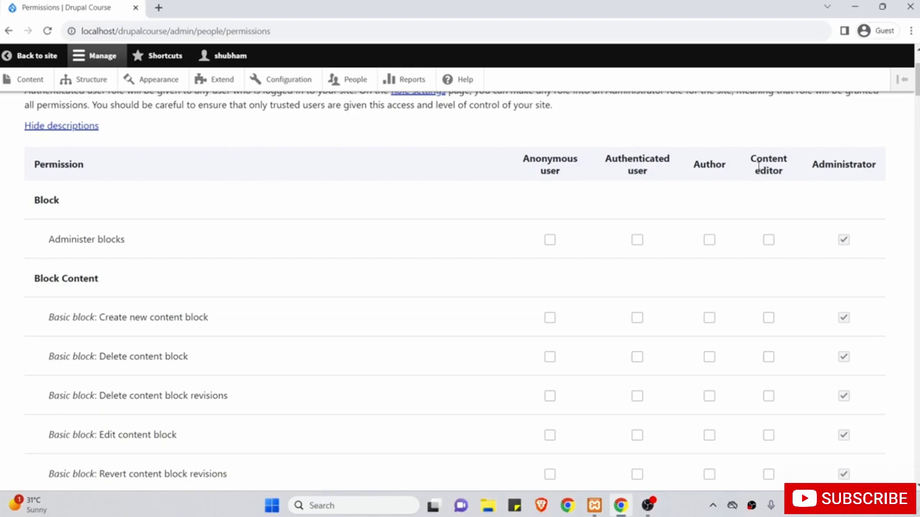
scroll(309, 227, up, 3)
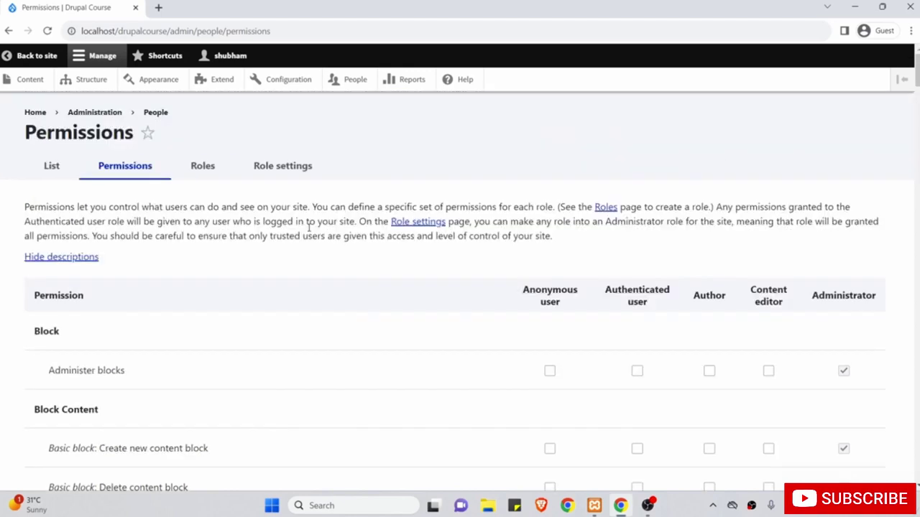
scroll(383, 357, down, 10)
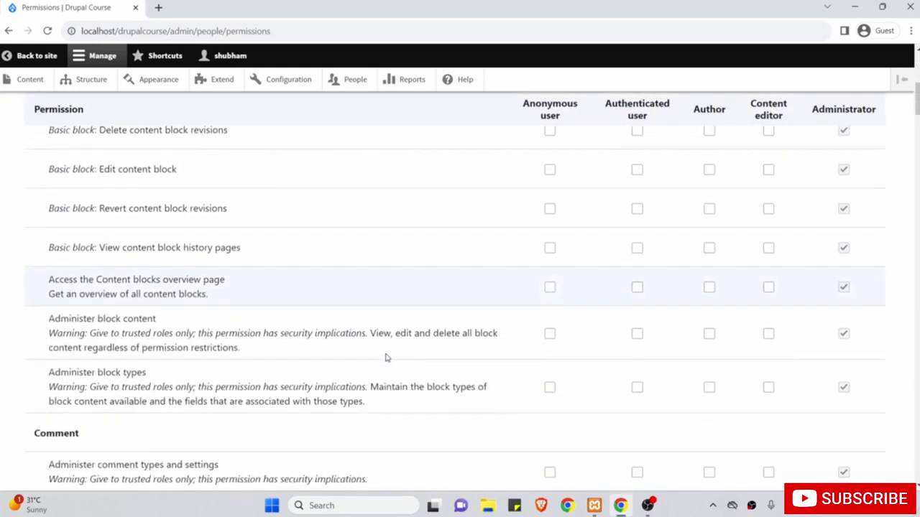
scroll(385, 357, down, 2)
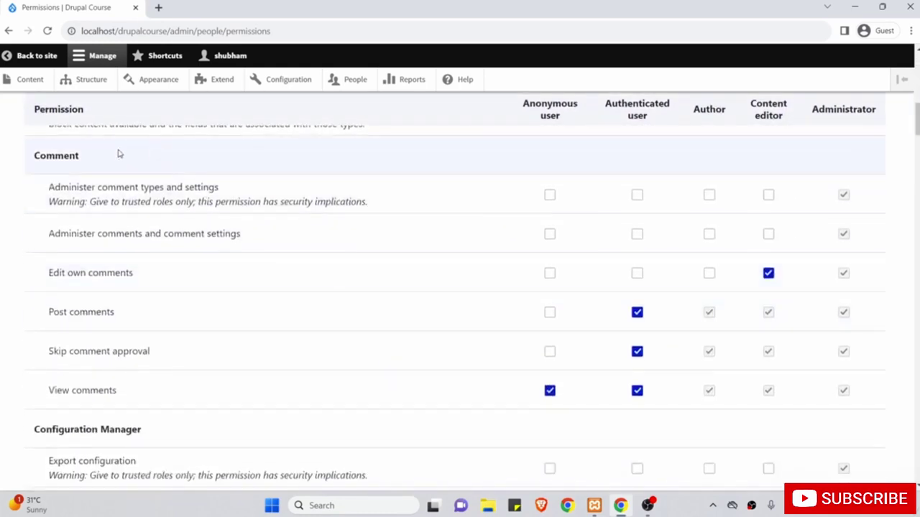
Tick Author's Edit own comments, Use Full HTML and Use Restricted HTML text format permissions.
click(709, 274)
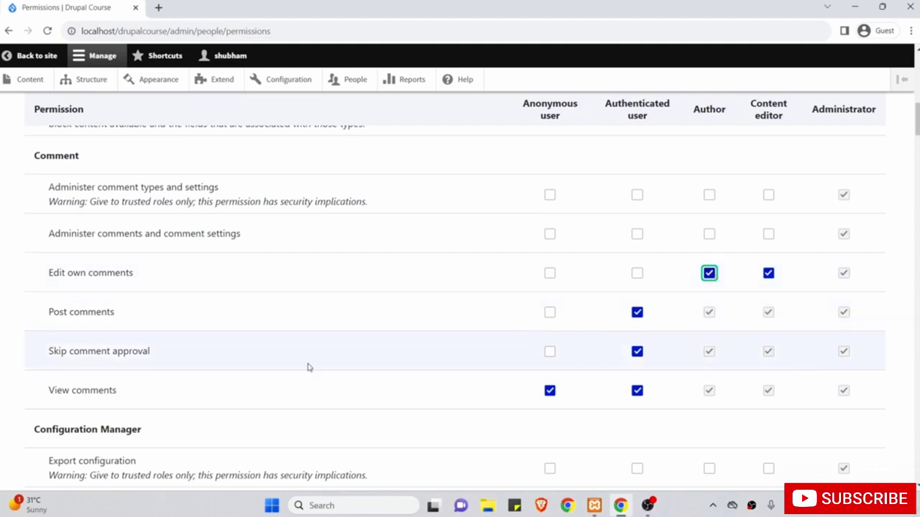
scroll(308, 367, down, 7)
scroll(308, 367, down, 10)
scroll(308, 367, down, 5)
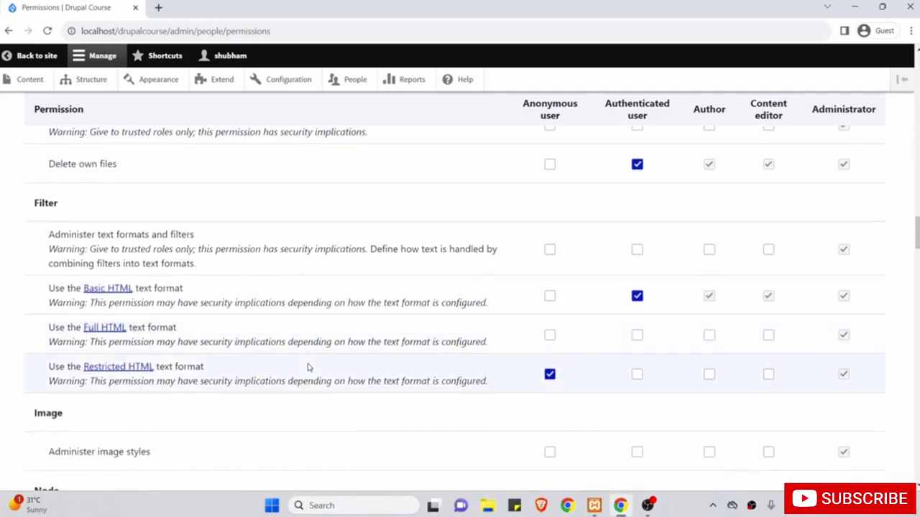
click(710, 335)
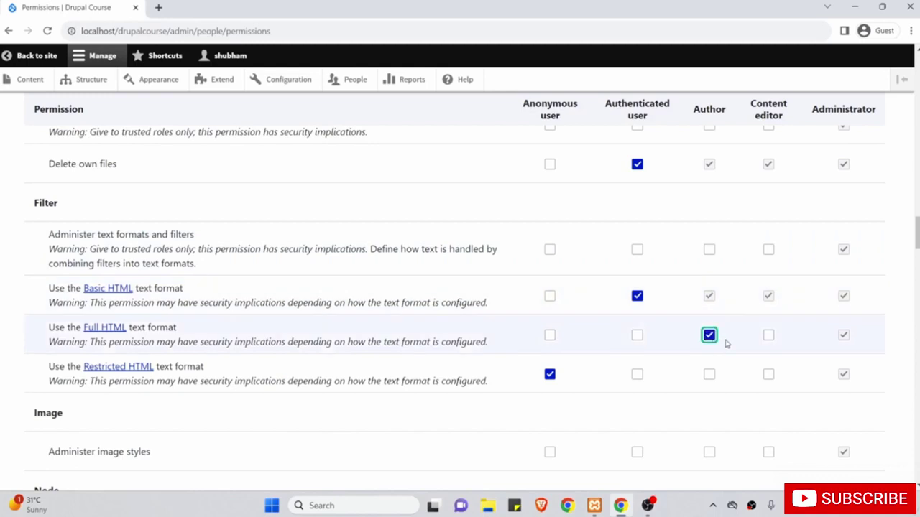
click(709, 375)
click(691, 411)
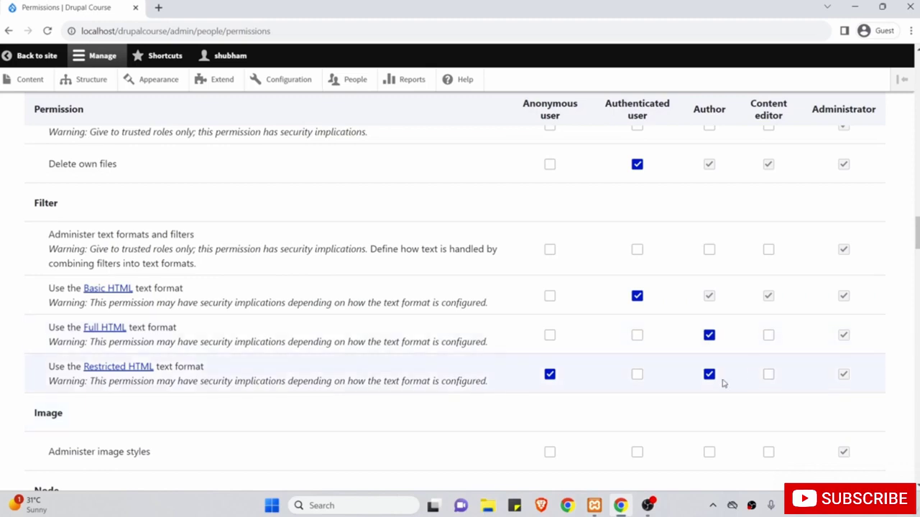
scroll(623, 392, down, 3)
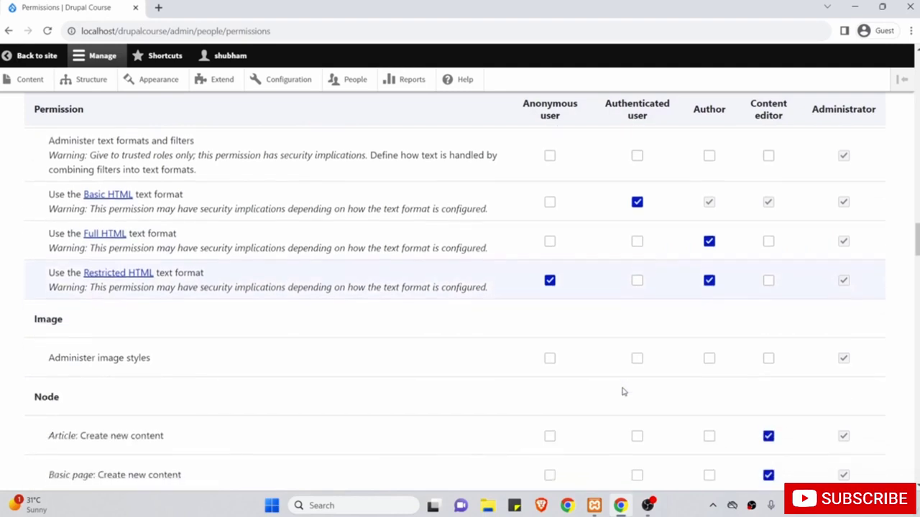
scroll(625, 323, down, 2)
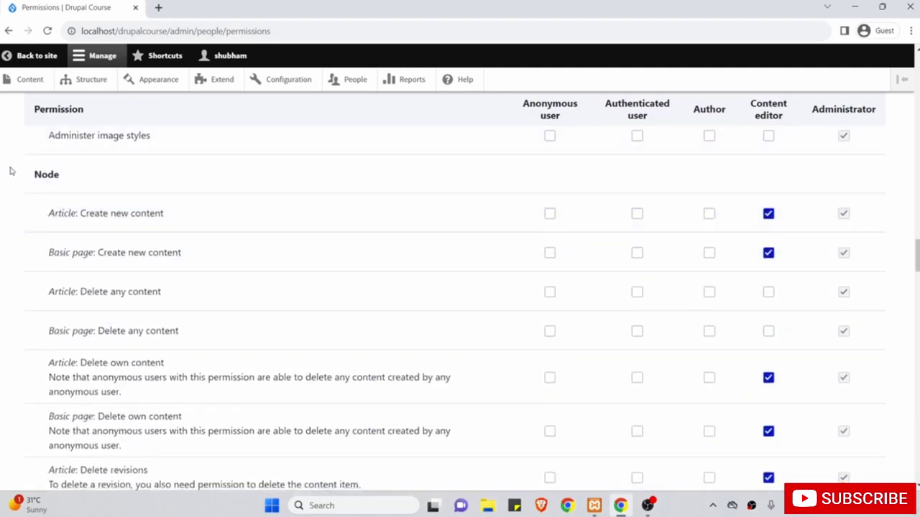
Let Author create new Article content and delete its own Article content.
drag(28, 175, 70, 177)
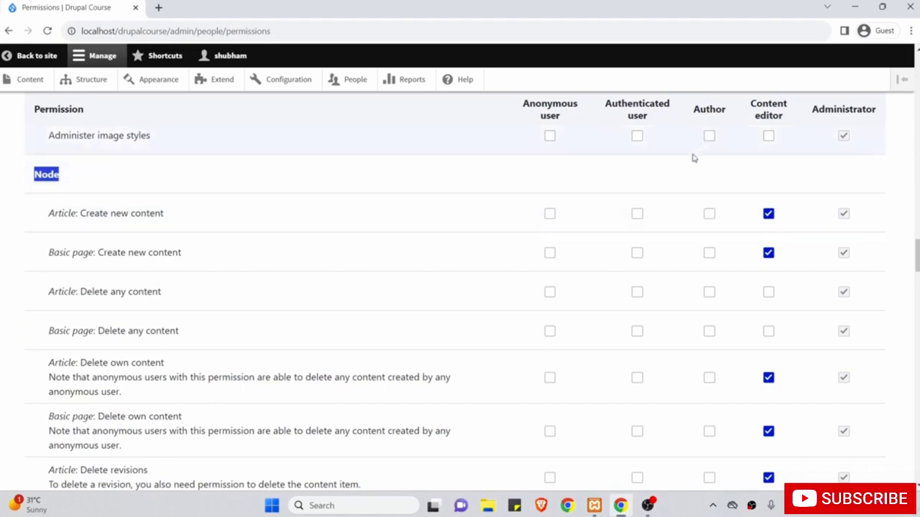
click(709, 214)
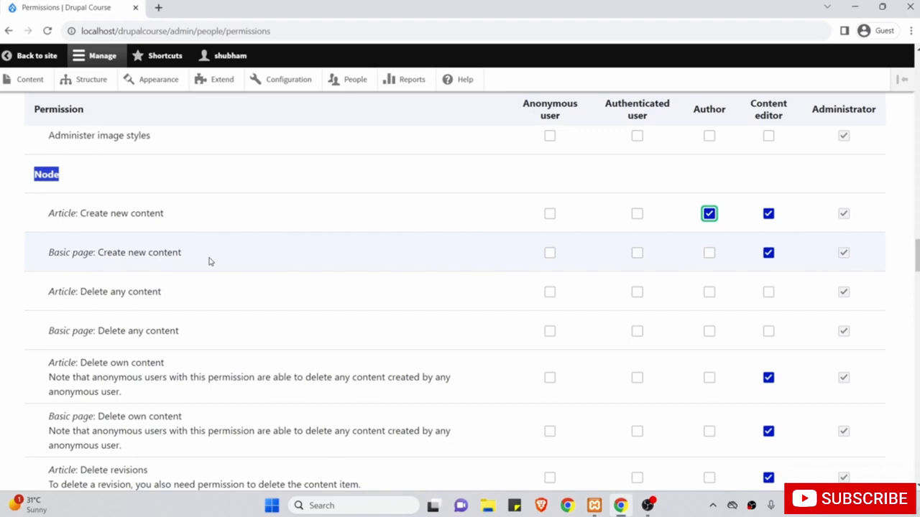
scroll(209, 261, down, 1)
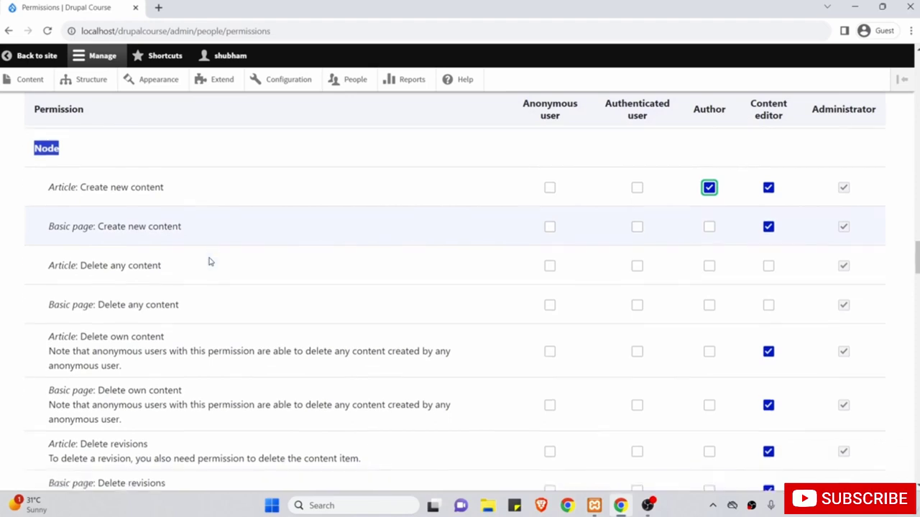
drag(49, 263, 165, 266)
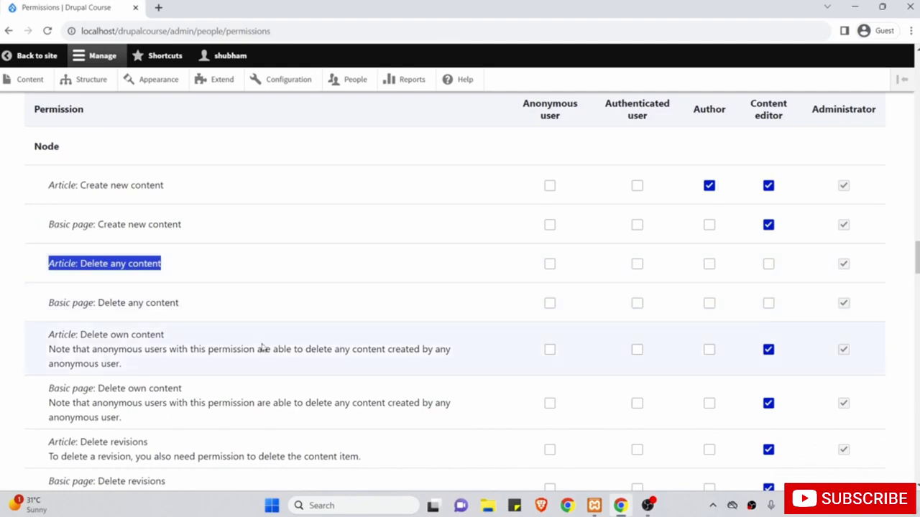
click(709, 351)
scroll(682, 404, down, 2)
scroll(682, 405, down, 3)
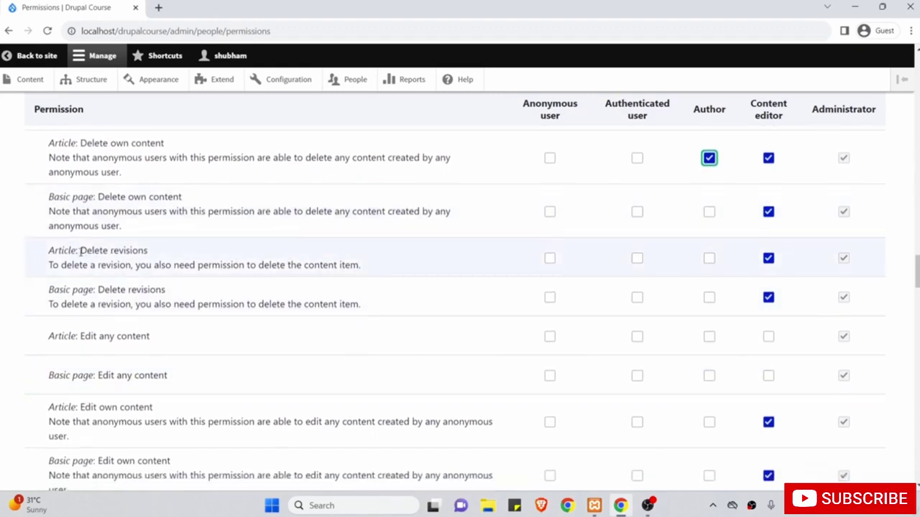
scroll(259, 310, down, 2)
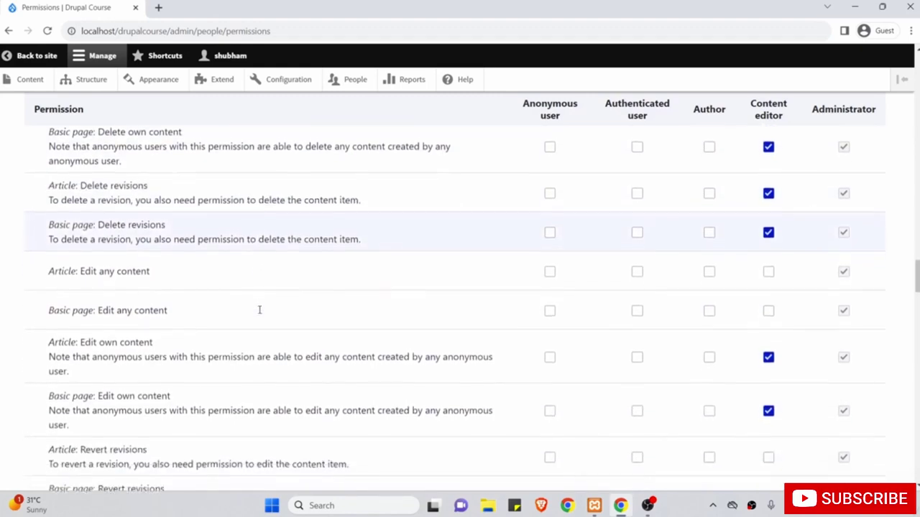
scroll(259, 310, down, 2)
Grant Author Article: Edit own content and Article: View revisions.
drag(85, 199, 150, 204)
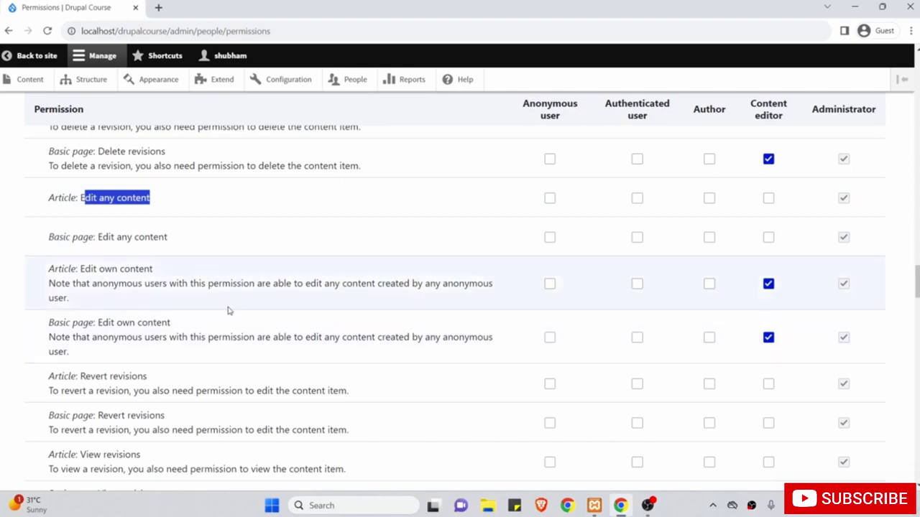
drag(49, 268, 155, 270)
click(708, 283)
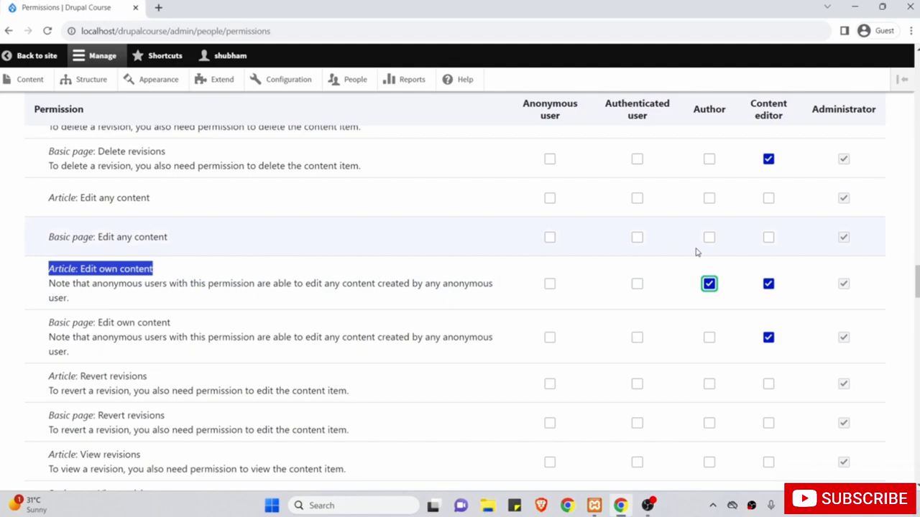
scroll(695, 252, down, 3)
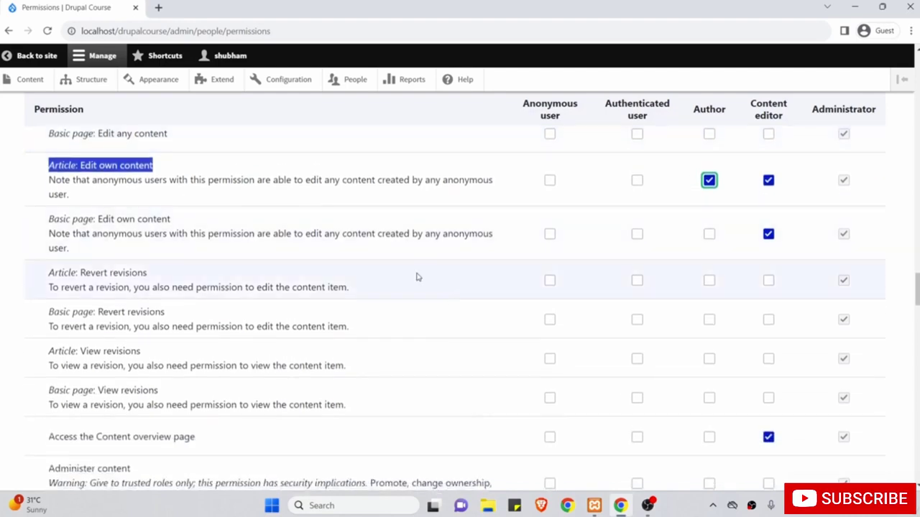
scroll(445, 266, down, 2)
drag(54, 298, 164, 294)
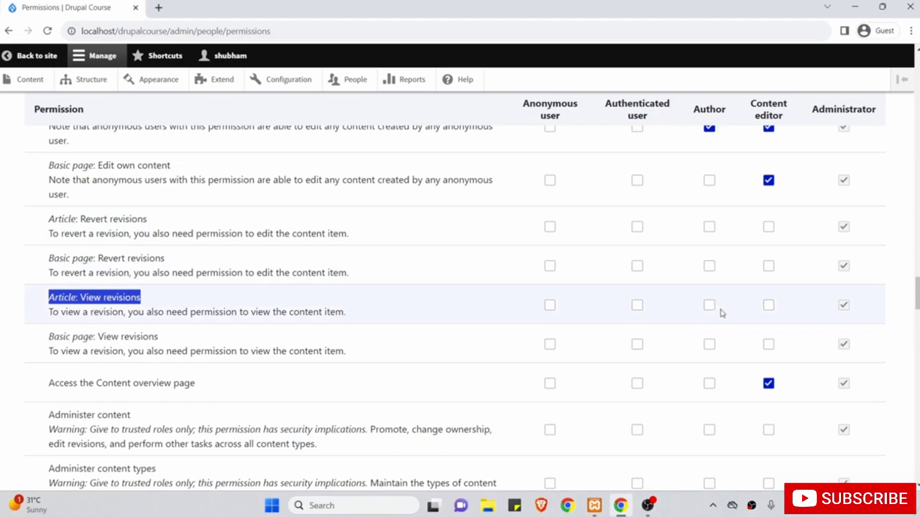
click(709, 305)
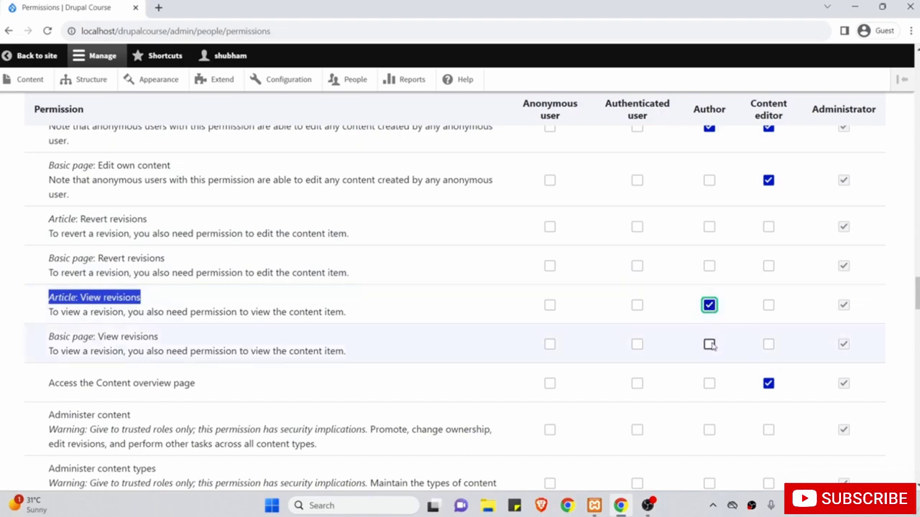
Tick Access the Content overview page for Author, leaving administrative content permissions unticked.
scroll(708, 343, up, 1)
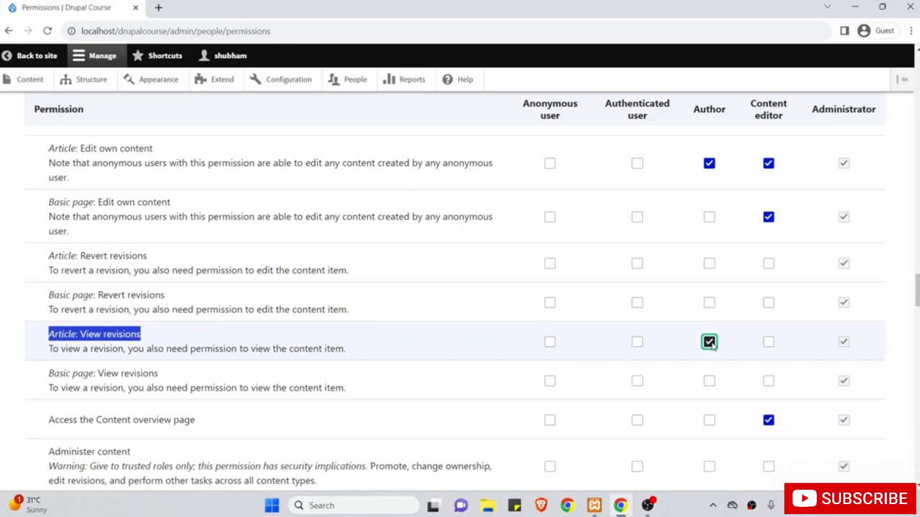
scroll(709, 343, down, 1)
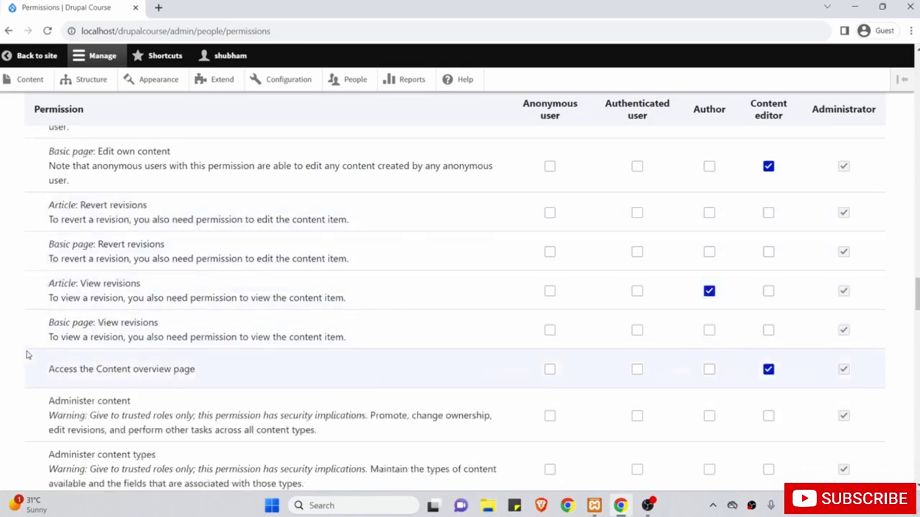
drag(49, 368, 200, 371)
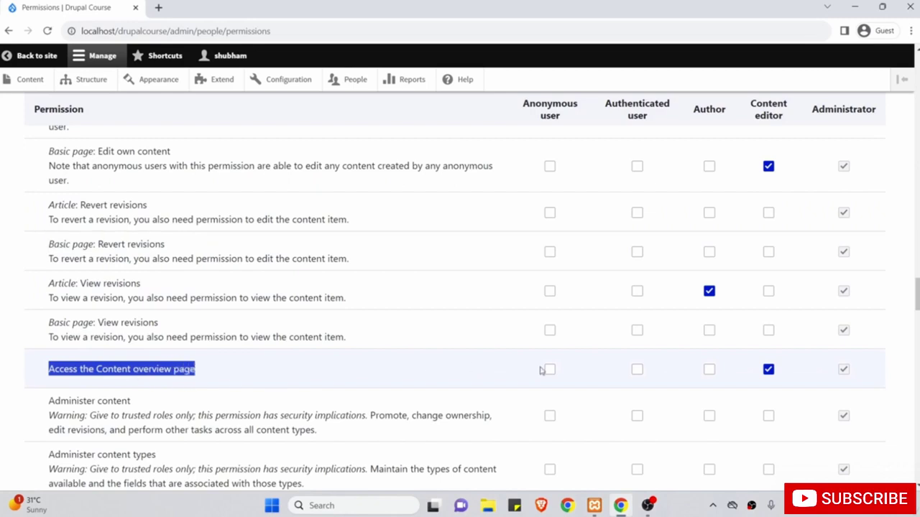
click(710, 370)
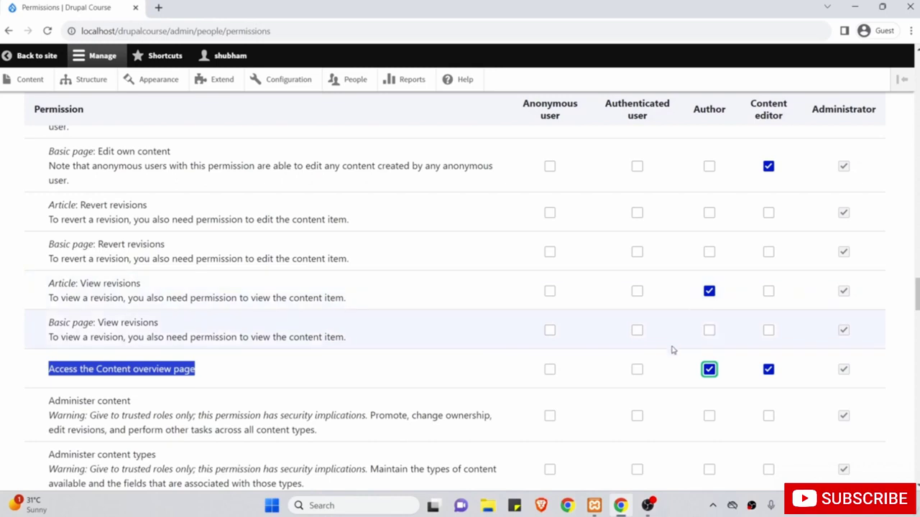
scroll(673, 350, down, 2)
drag(76, 286, 108, 341)
click(146, 251)
drag(50, 279, 197, 398)
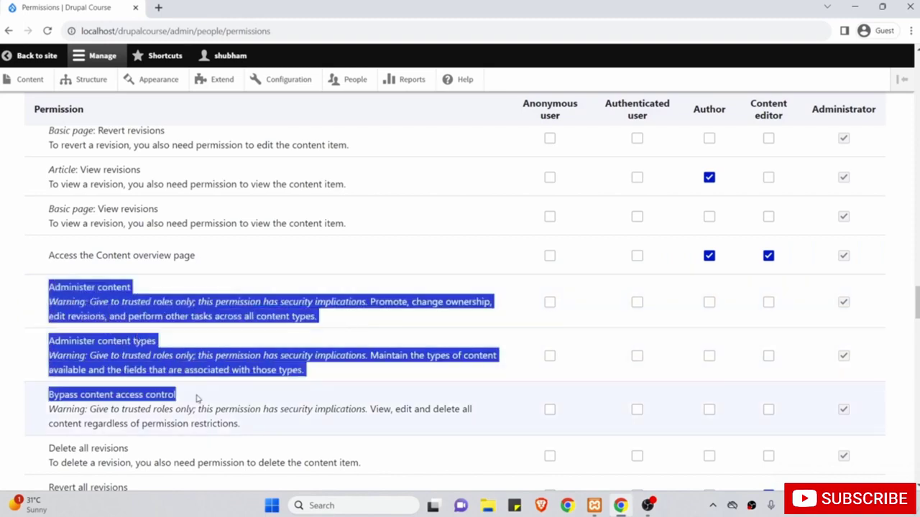
scroll(197, 398, down, 3)
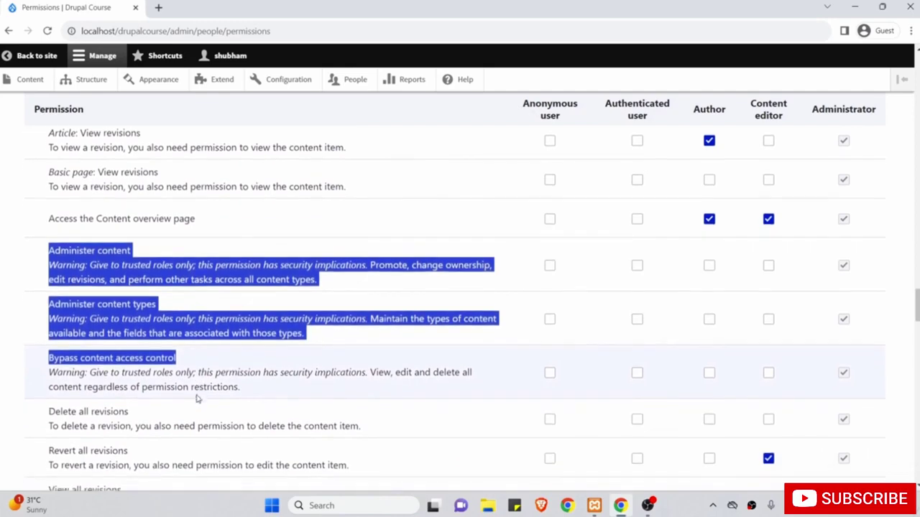
scroll(198, 398, down, 3)
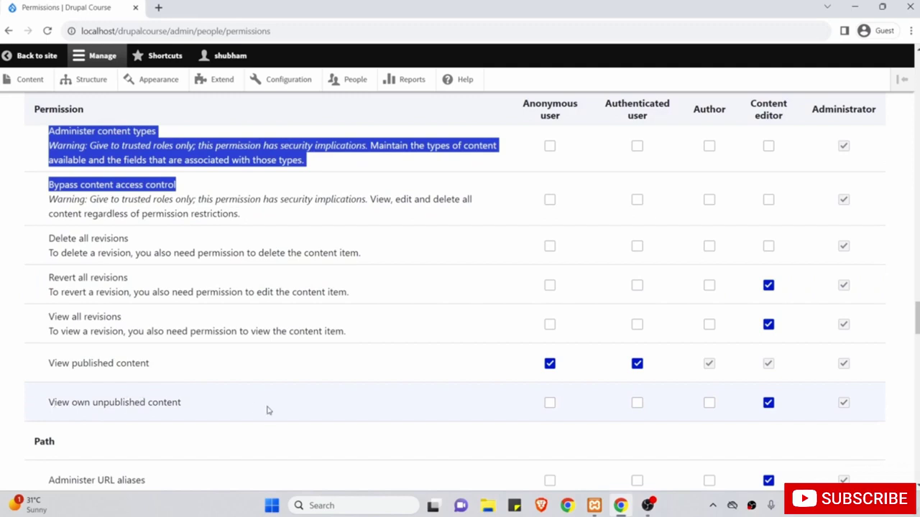
Grant Author the View own unpublished content and View the administration theme permissions.
click(709, 403)
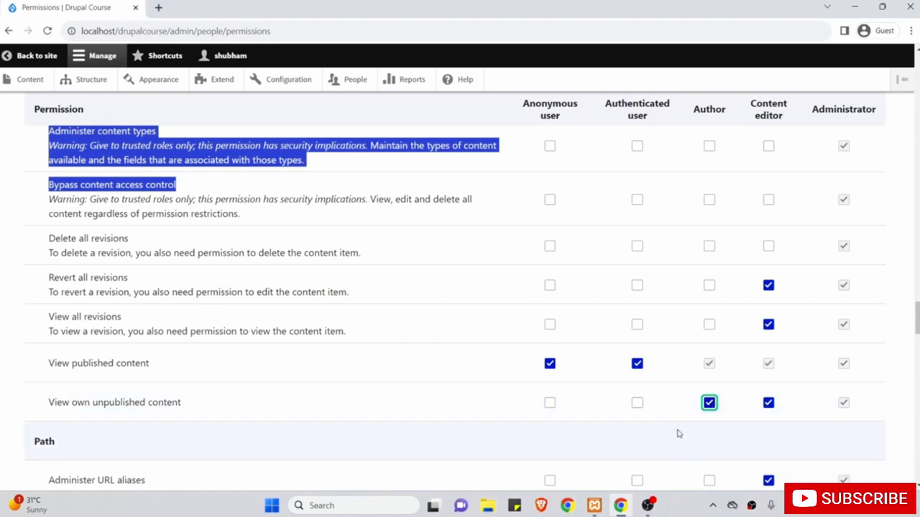
scroll(344, 434, down, 1)
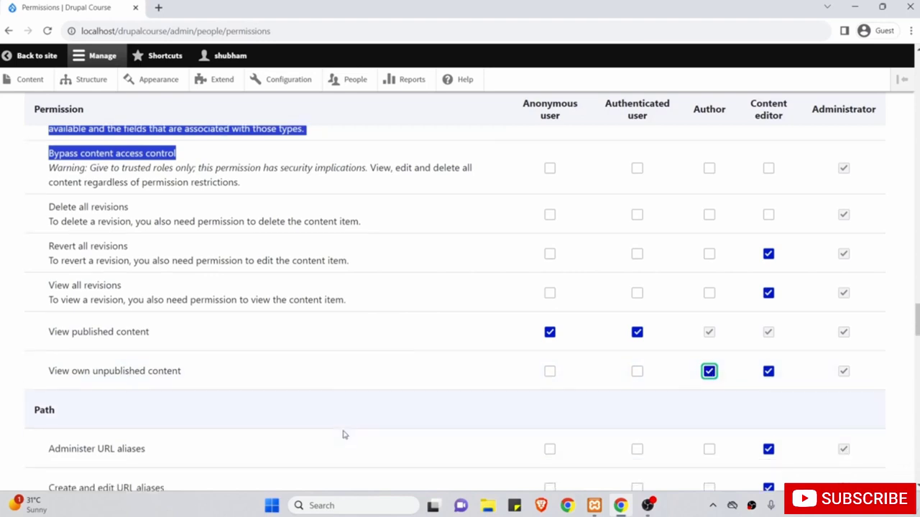
scroll(344, 435, down, 3)
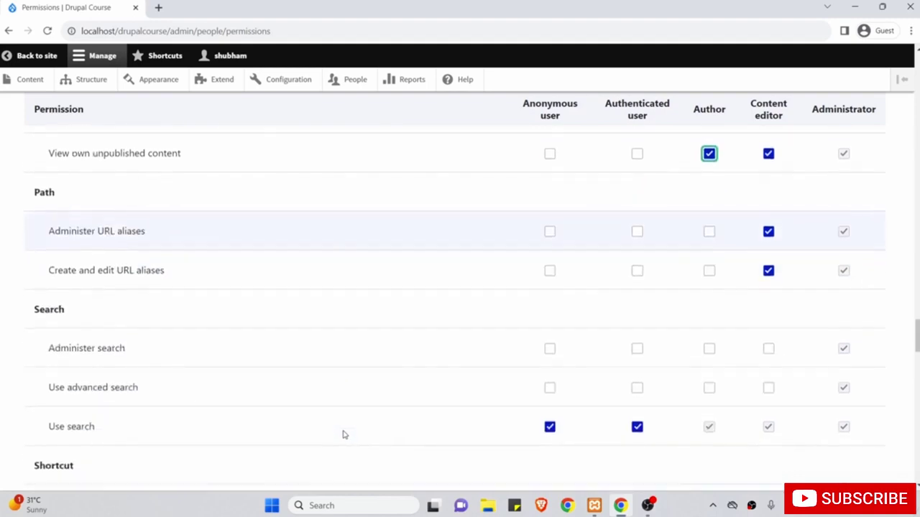
scroll(345, 434, up, 2)
scroll(344, 435, down, 2)
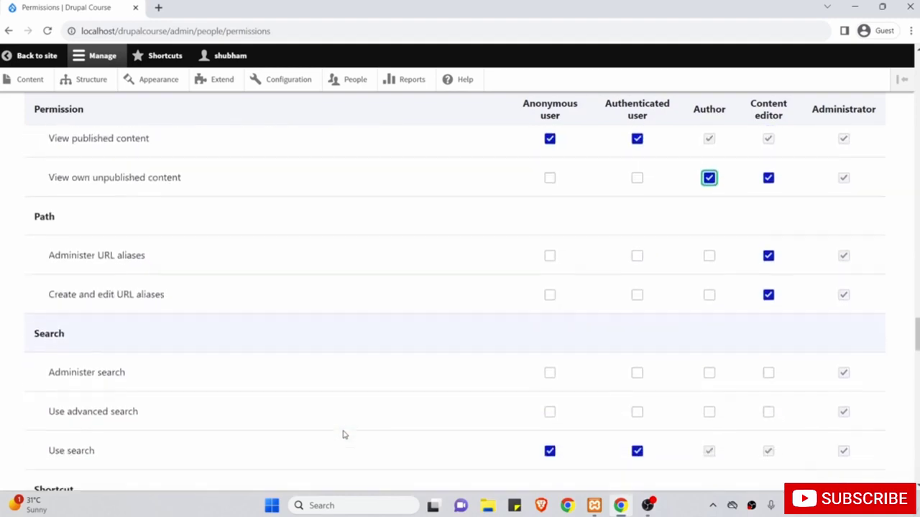
scroll(344, 435, down, 6)
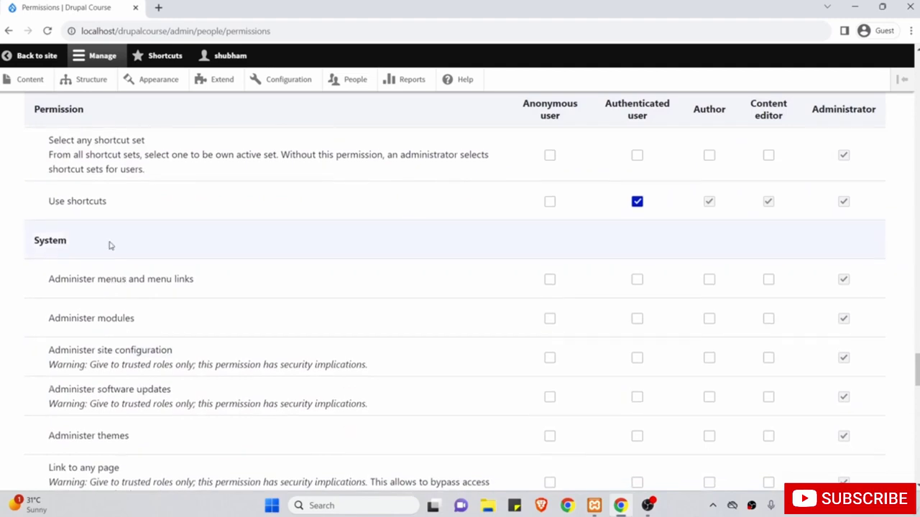
scroll(111, 246, up, 1)
scroll(110, 245, down, 5)
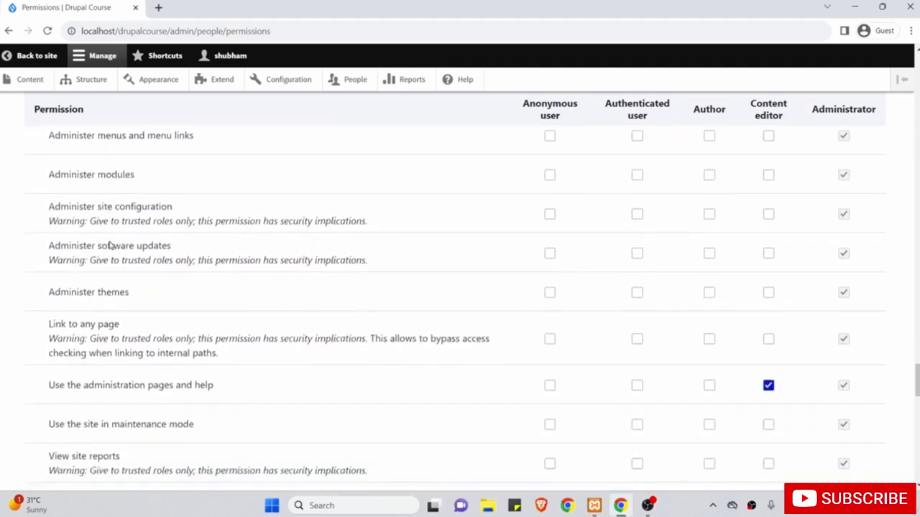
drag(54, 274, 215, 274)
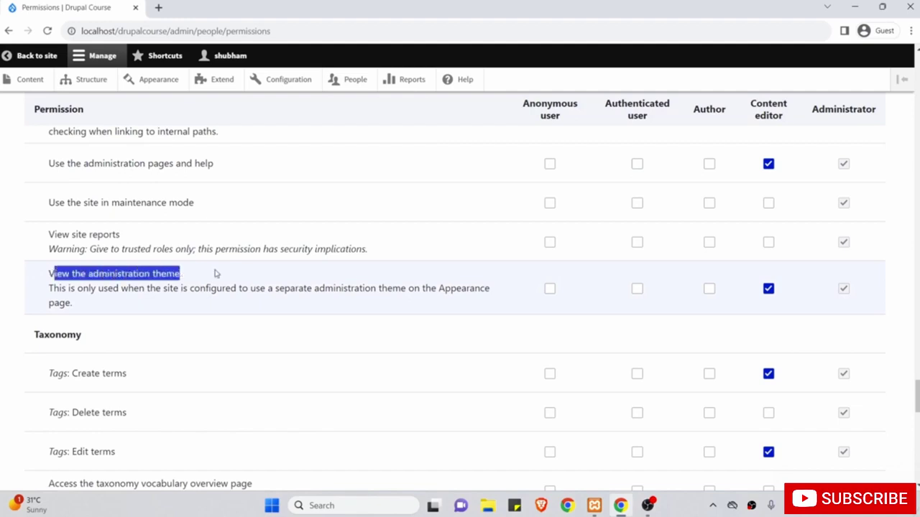
click(709, 288)
Grant Author the Tags: Create terms and Use the toolbar permissions.
scroll(477, 331, down, 2)
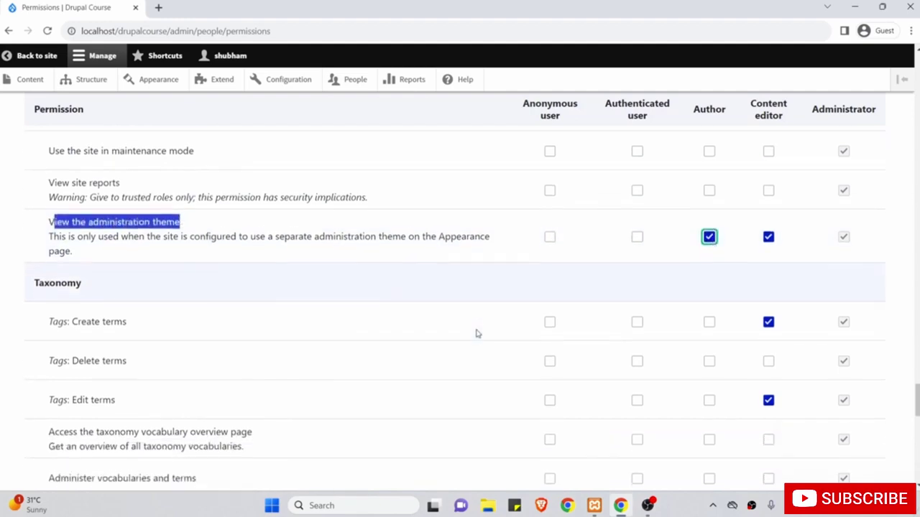
scroll(477, 333, down, 1)
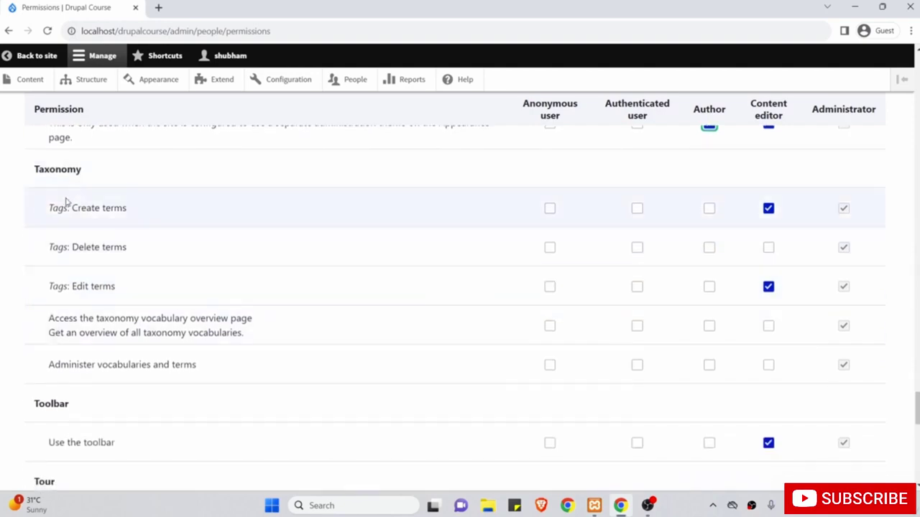
drag(76, 208, 141, 208)
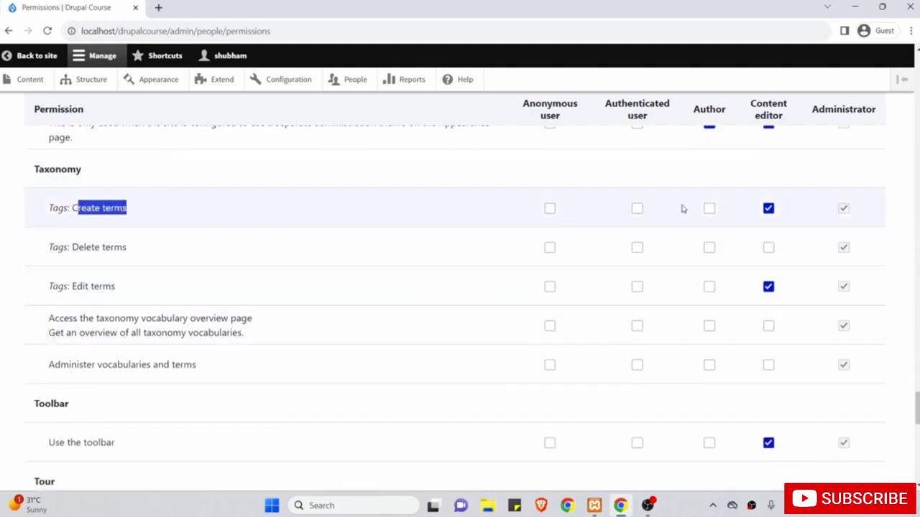
click(708, 209)
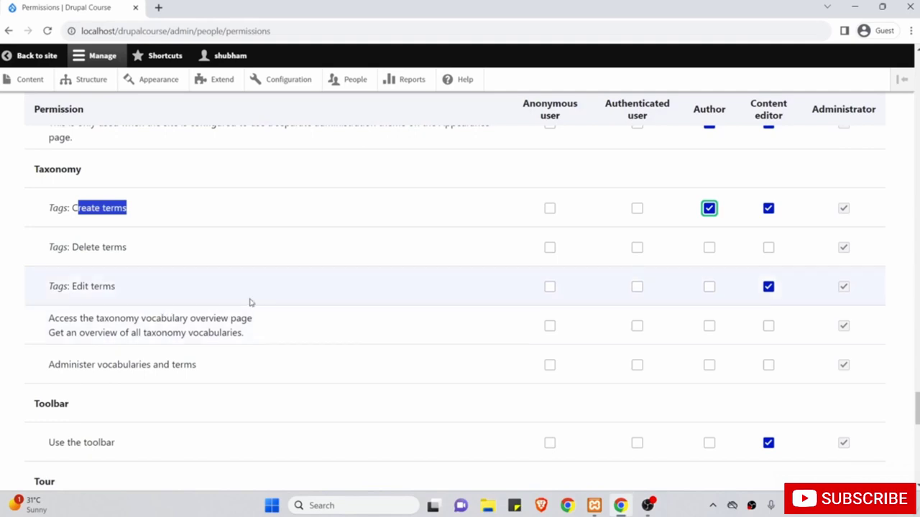
scroll(250, 303, down, 2)
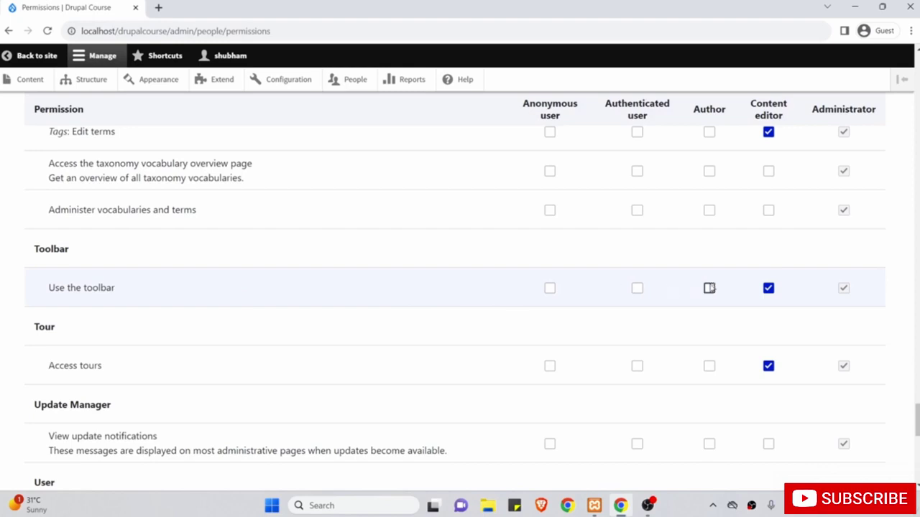
click(710, 288)
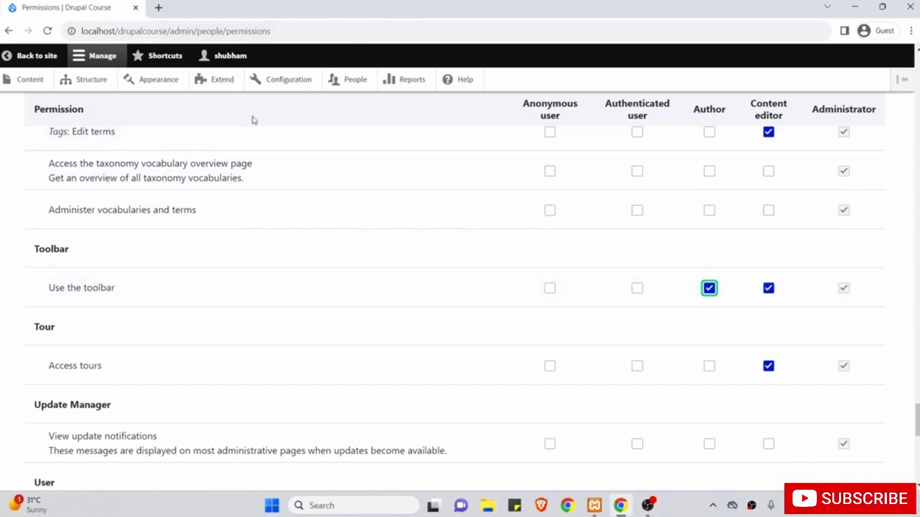
scroll(255, 319, down, 4)
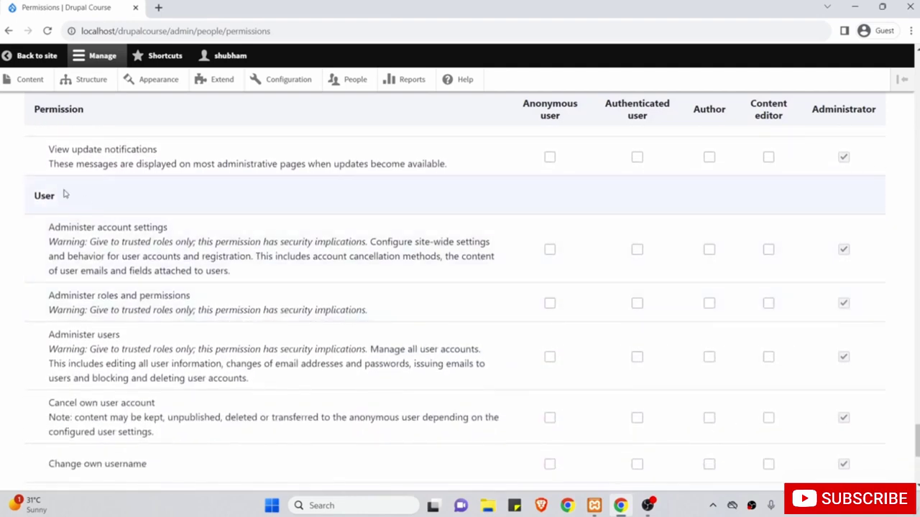
Tick Author for Cancel own user account and Change own username.
scroll(169, 300, down, 1)
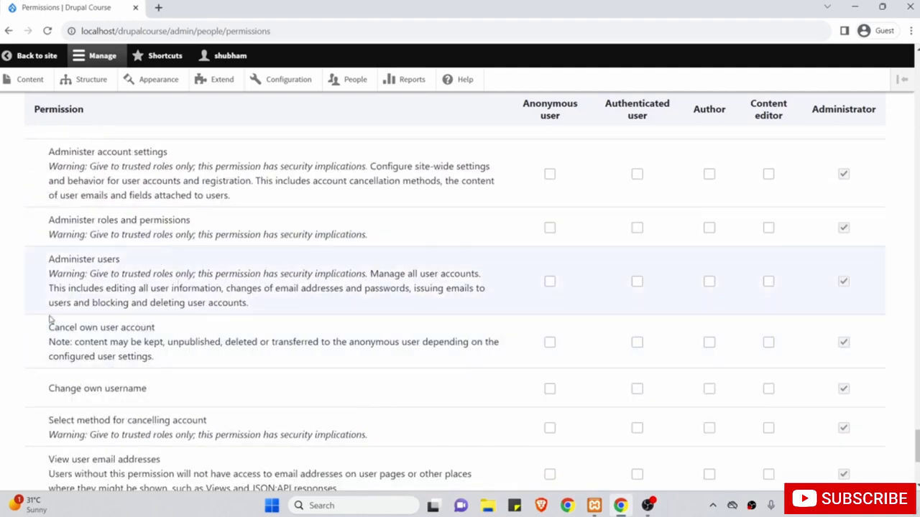
drag(40, 328, 164, 388)
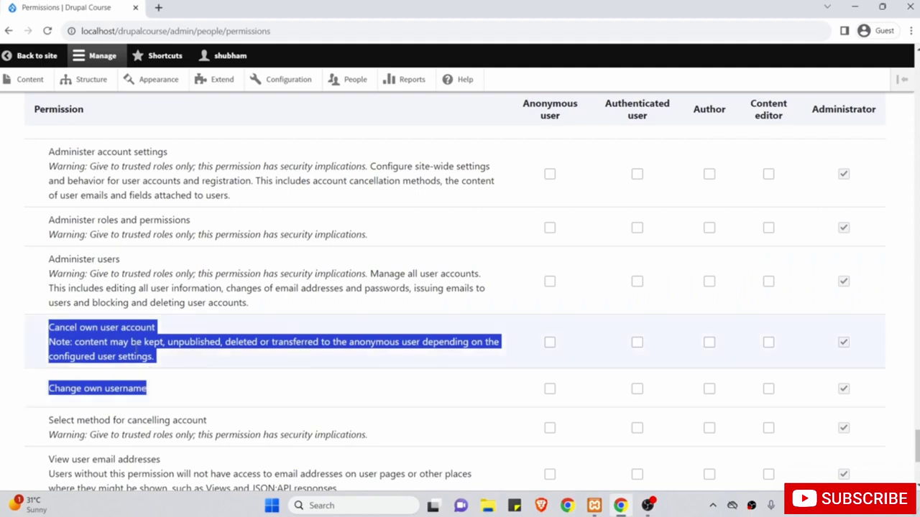
click(136, 345)
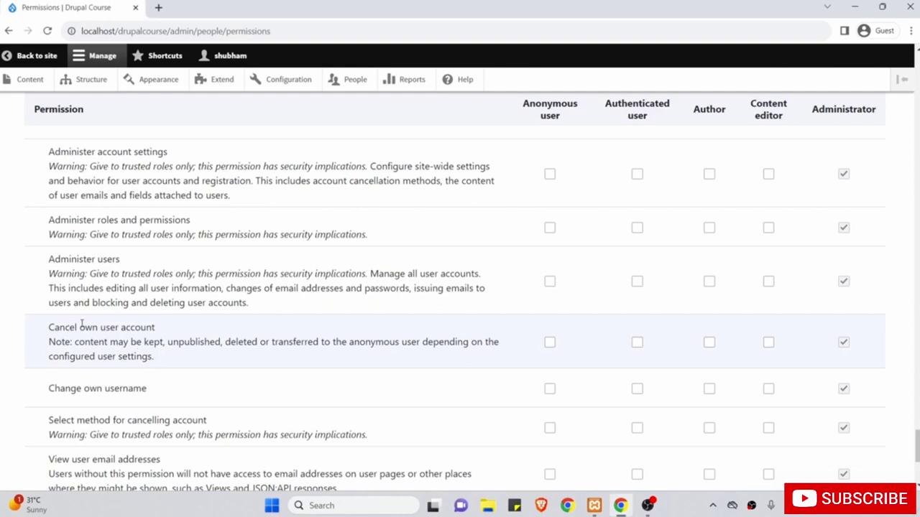
click(709, 343)
scroll(712, 345, down, 1)
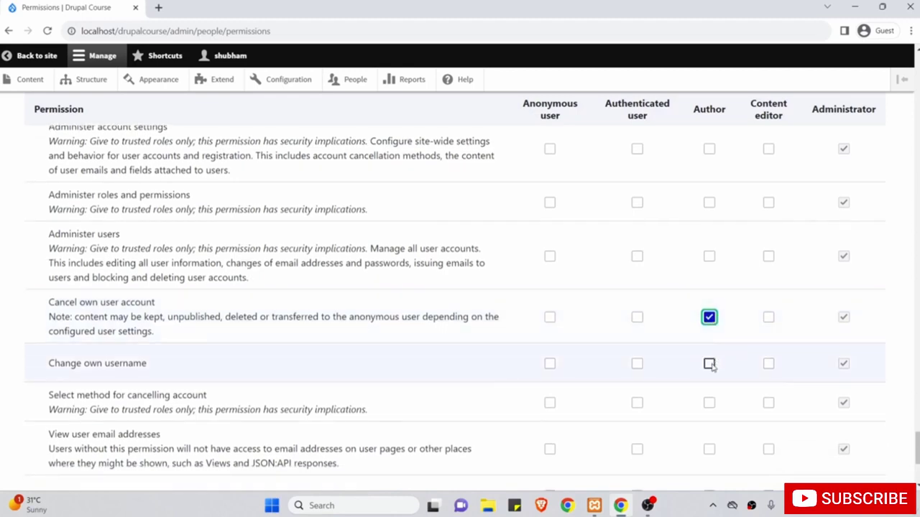
click(709, 363)
Save the permission changes and go to the People list.
scroll(711, 367, down, 3)
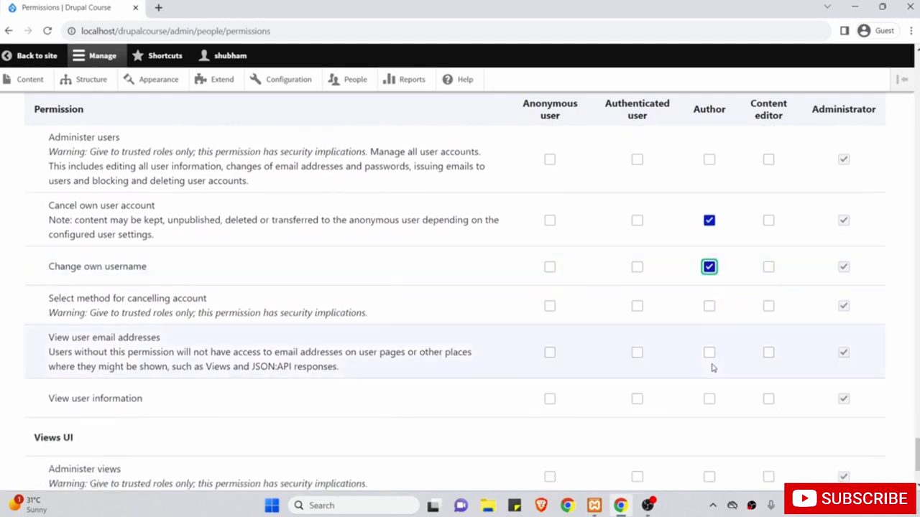
scroll(682, 455, down, 4)
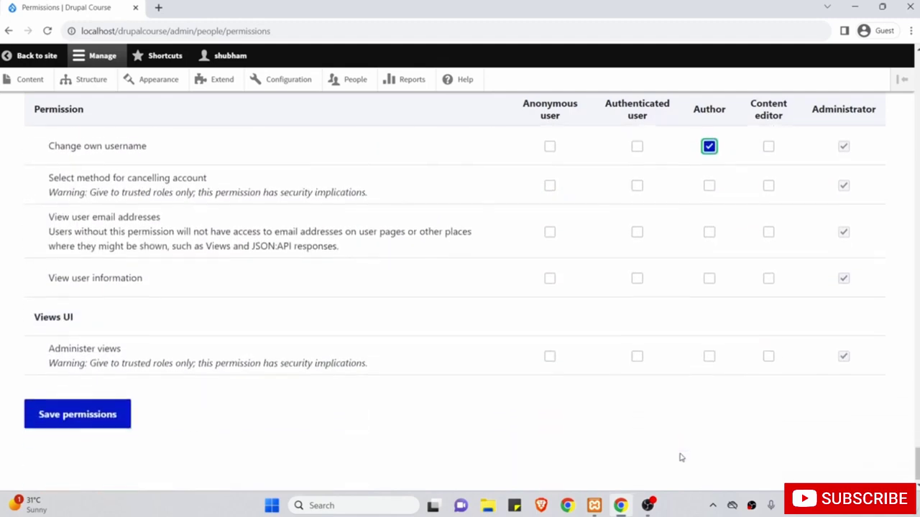
click(540, 420)
click(76, 412)
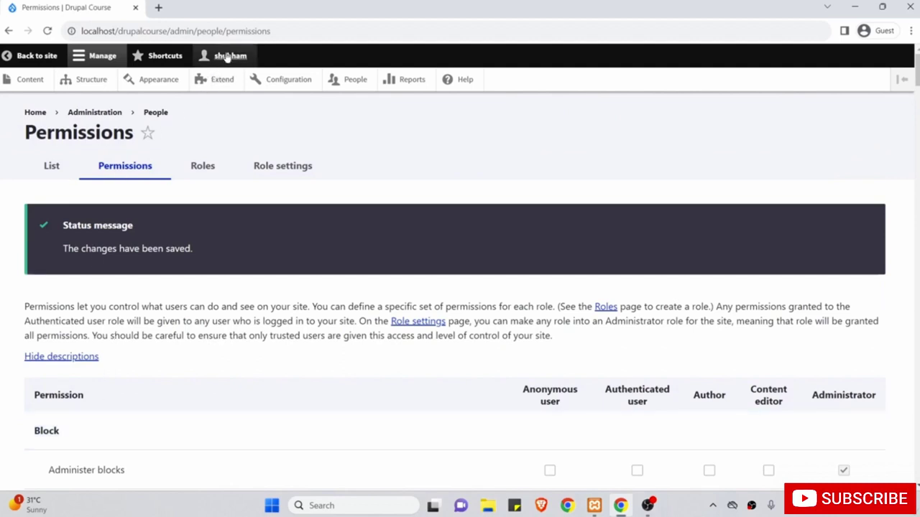
click(350, 81)
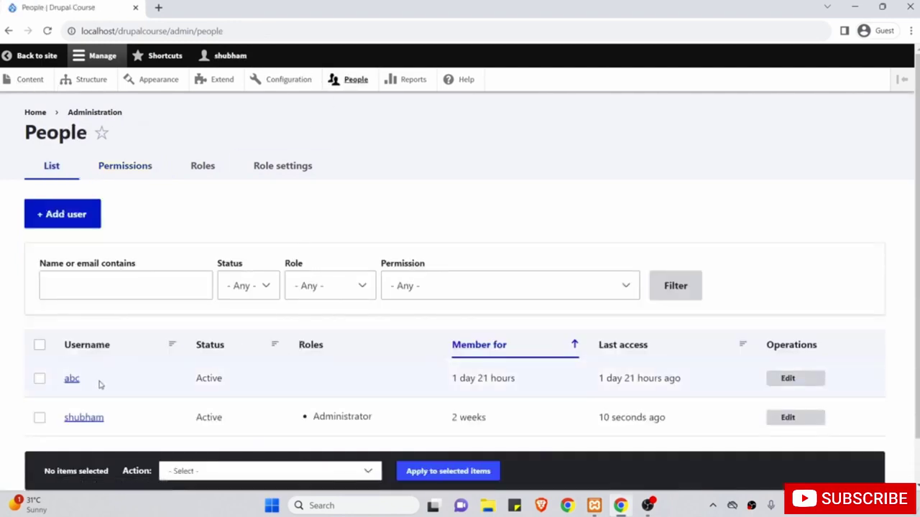
Give the existing test user the Author role and save the account.
scroll(250, 375, down, 1)
scroll(250, 375, down, 1)
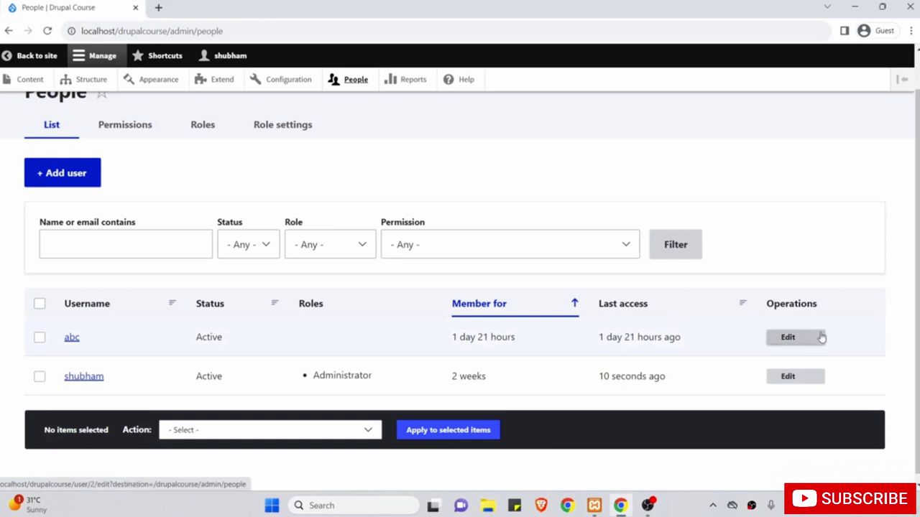
click(809, 339)
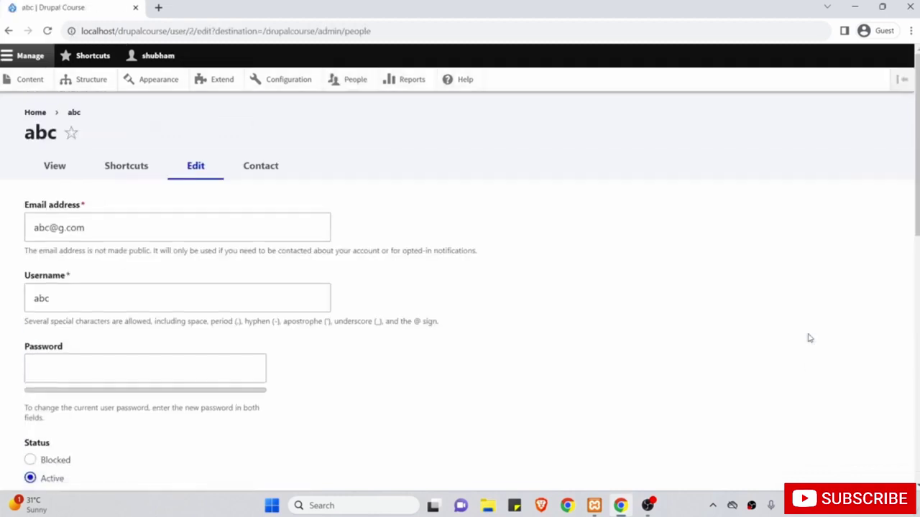
scroll(692, 324, down, 1)
scroll(692, 326, down, 2)
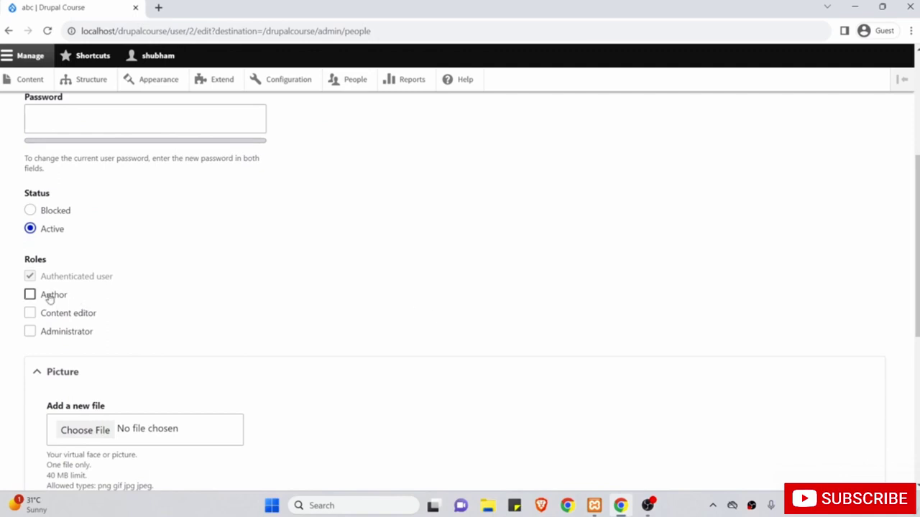
click(30, 295)
scroll(200, 287, down, 4)
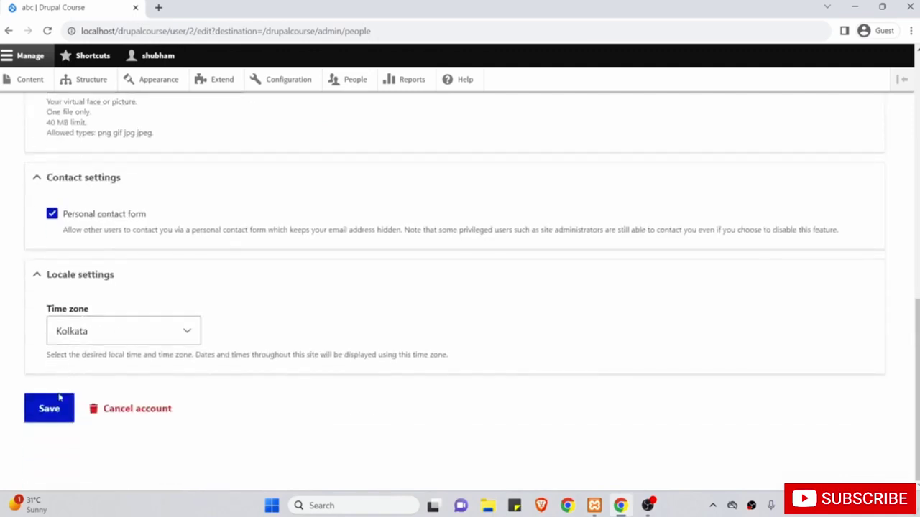
click(52, 413)
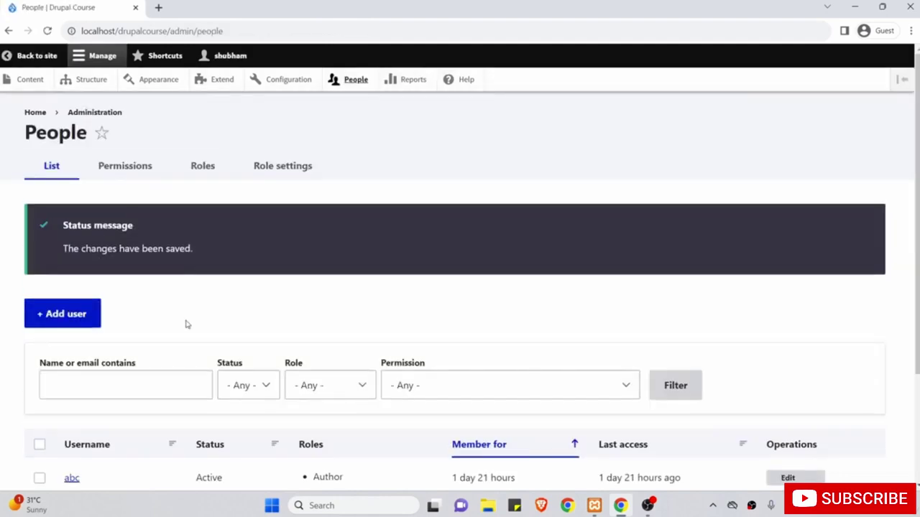
Log out of the administrator account from the user menu.
scroll(185, 324, down, 2)
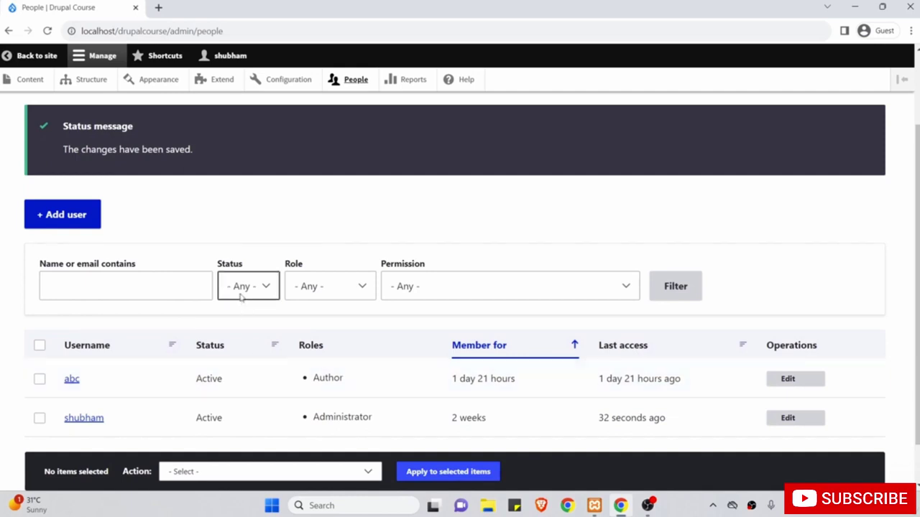
click(230, 57)
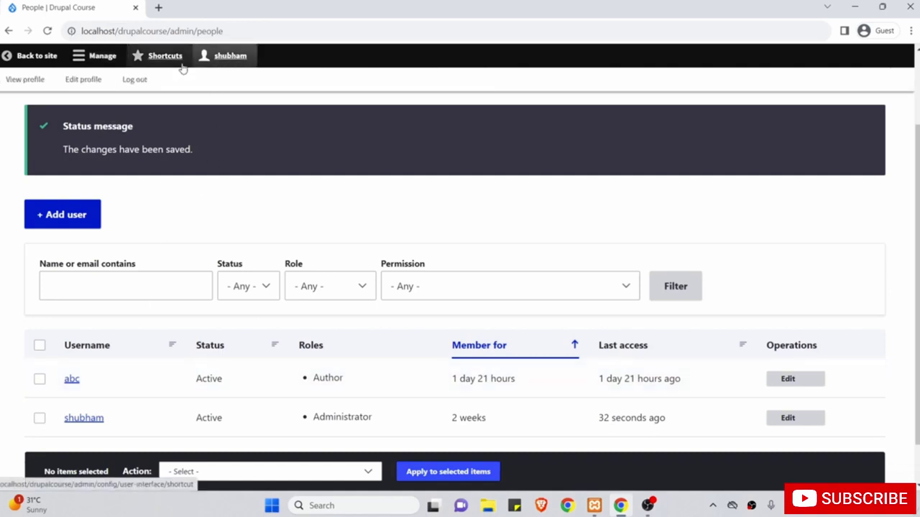
click(136, 80)
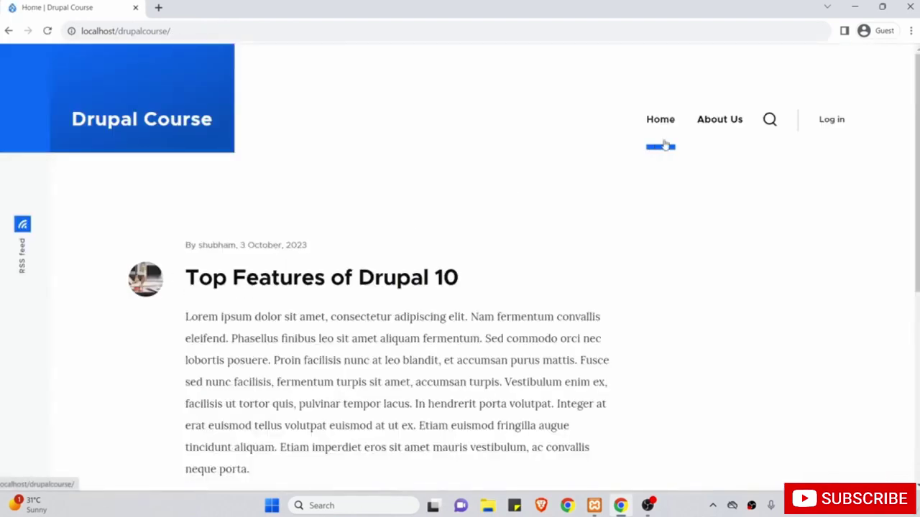
Log in with the Author test account's username and password.
click(832, 120)
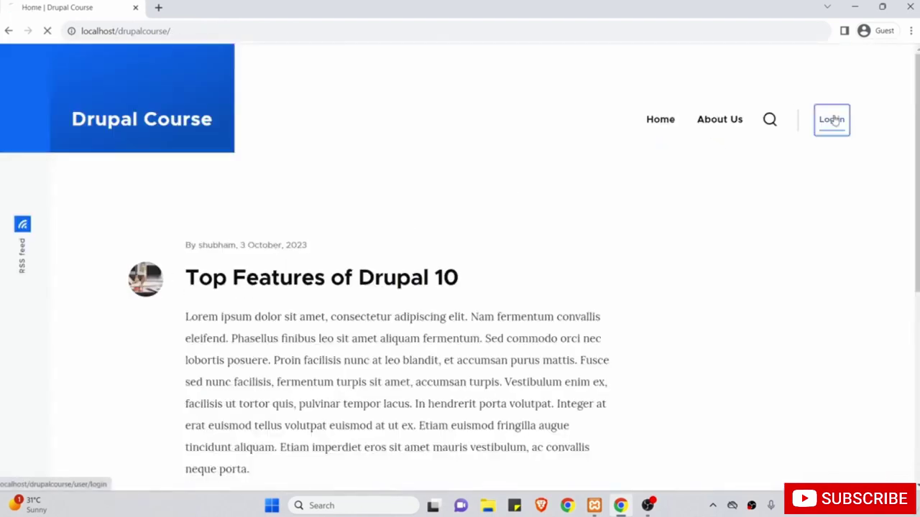
scroll(518, 271, down, 1)
text(abc)
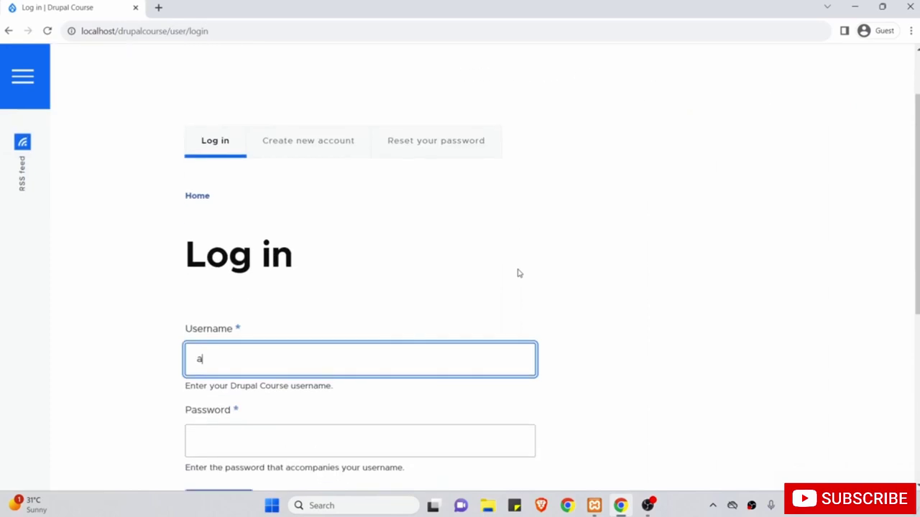
key(Tab)
text(•••••••)
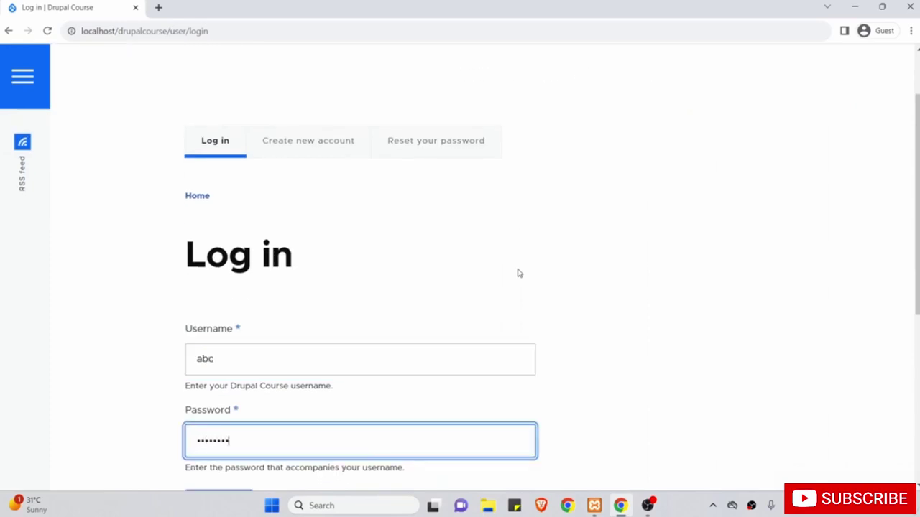
scroll(517, 271, down, 2)
click(225, 388)
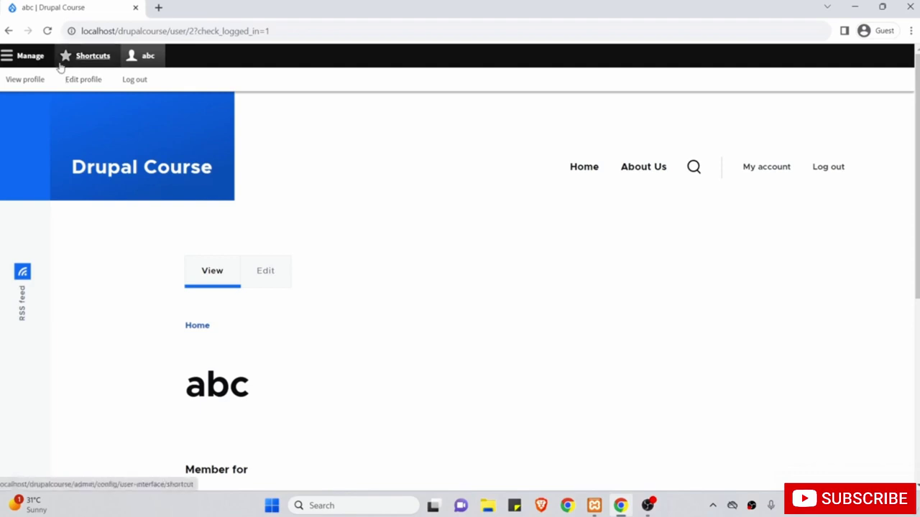
As the Author user, open Manage > Content listing the Article and Basic page, then Add content.
click(34, 56)
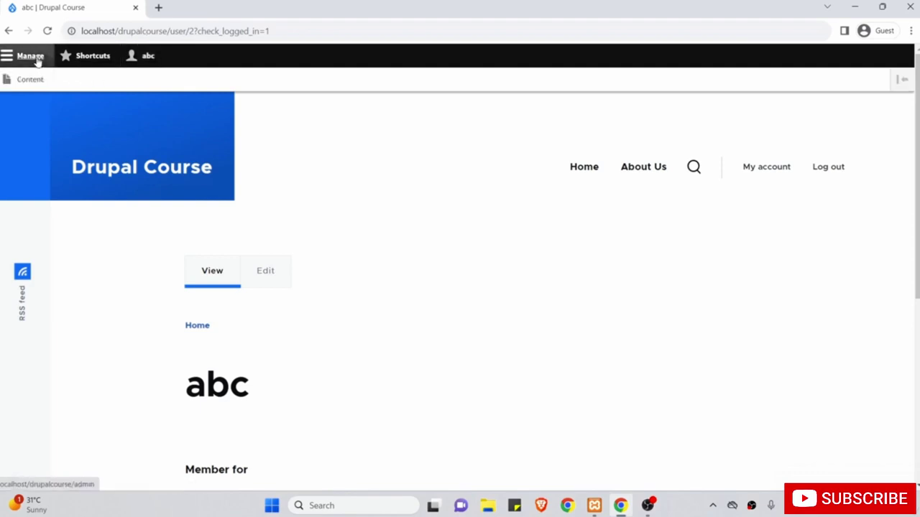
click(39, 78)
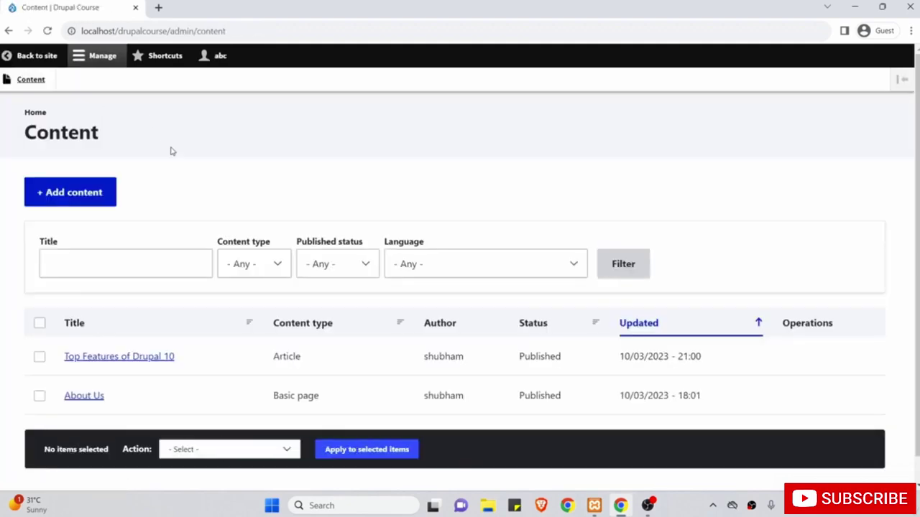
scroll(172, 150, down, 1)
scroll(242, 191, up, 1)
click(83, 197)
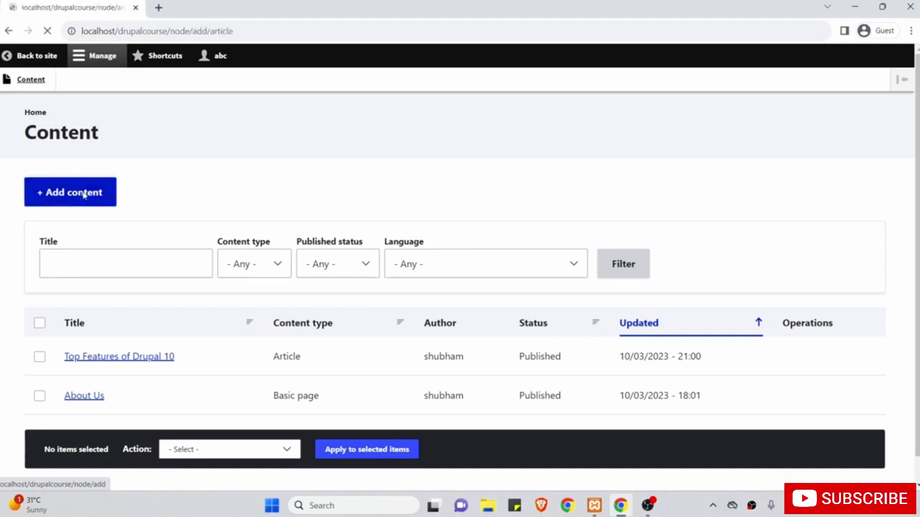
Start a new Article and place the cursor in its Title field.
click(84, 174)
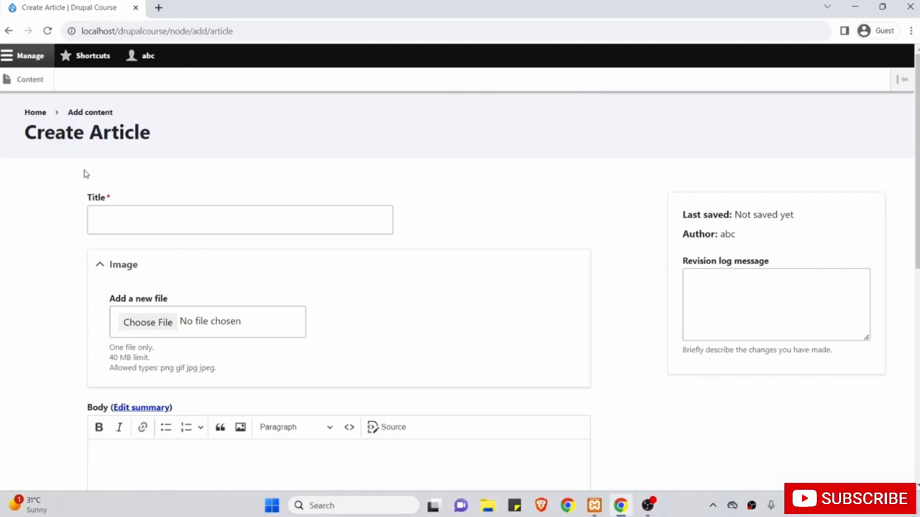
scroll(85, 173, down, 1)
click(114, 165)
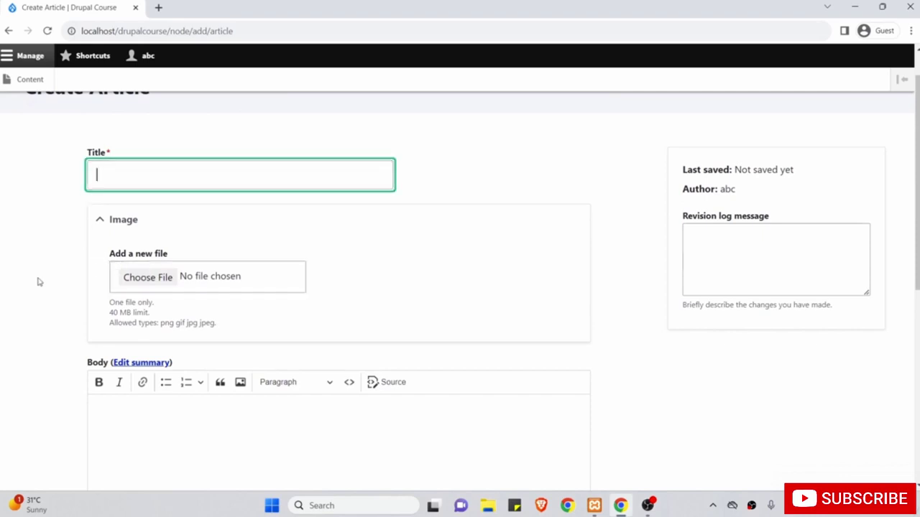
Switch the article body's text format to Full HTML.
scroll(39, 281, down, 2)
right_click(234, 316)
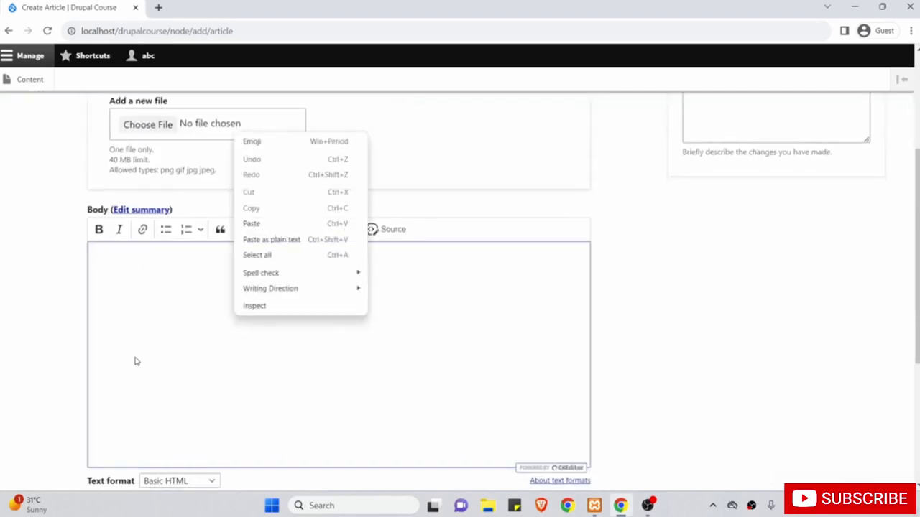
click(45, 370)
scroll(44, 370, down, 1)
click(161, 406)
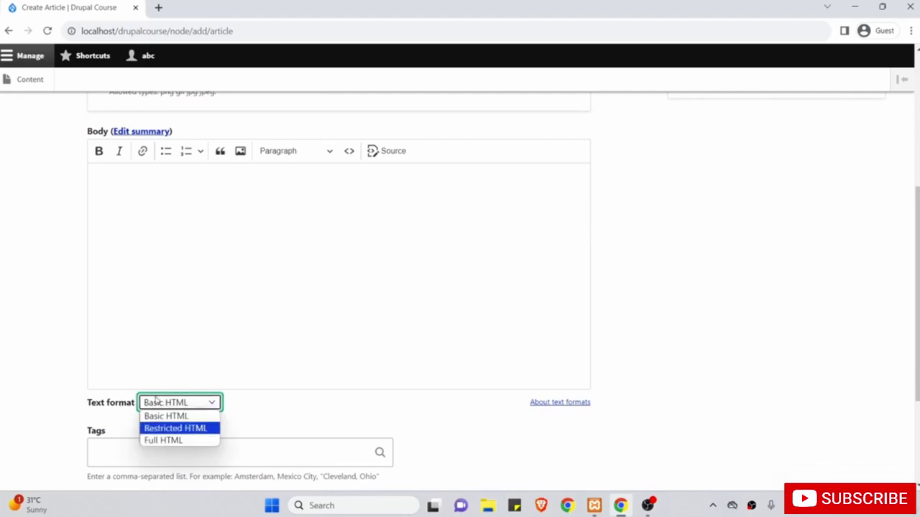
click(157, 441)
scroll(187, 326, up, 3)
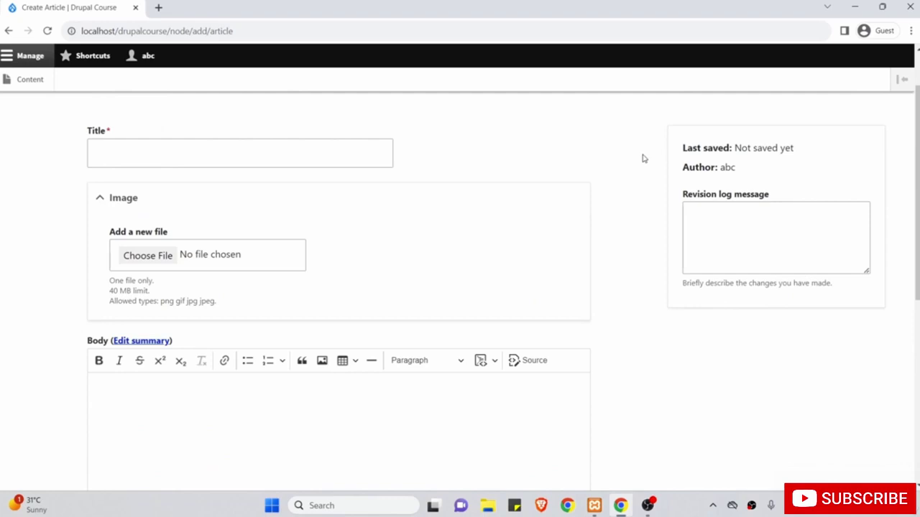
click(725, 224)
scroll(612, 166, up, 1)
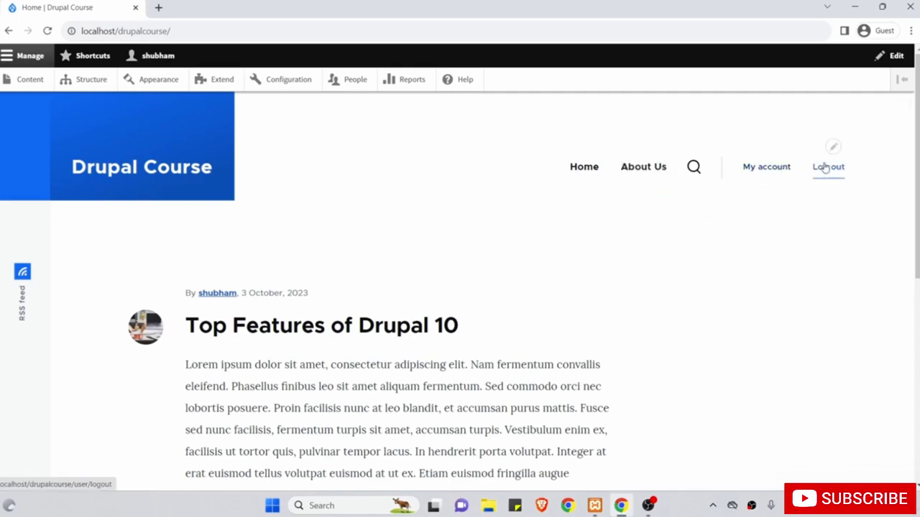
scroll(680, 257, down, 5)
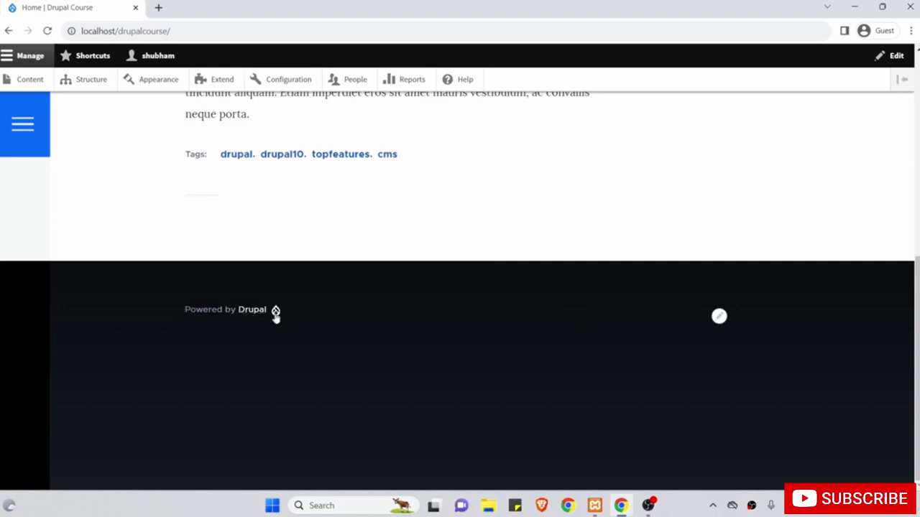
mouse_move(692, 317)
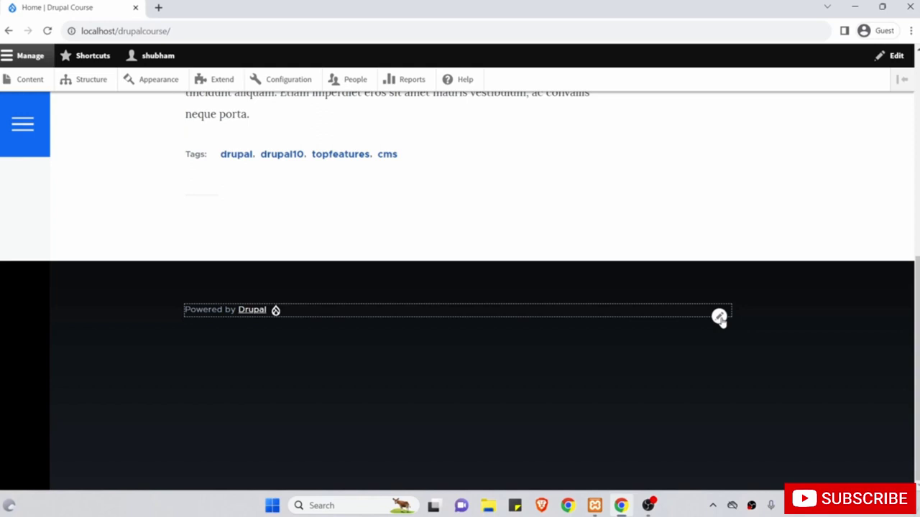
scroll(719, 319, up, 10)
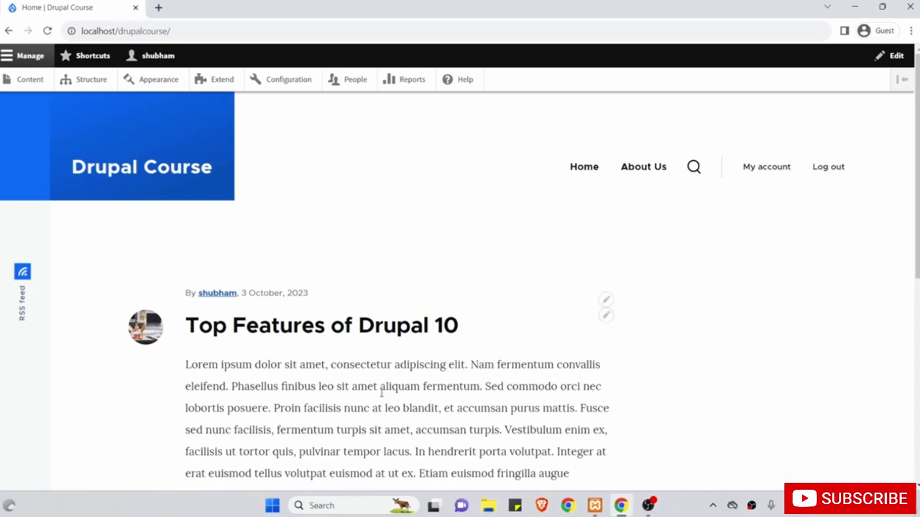
scroll(383, 347, down, 10)
scroll(363, 289, up, 10)
mouse_move(181, 165)
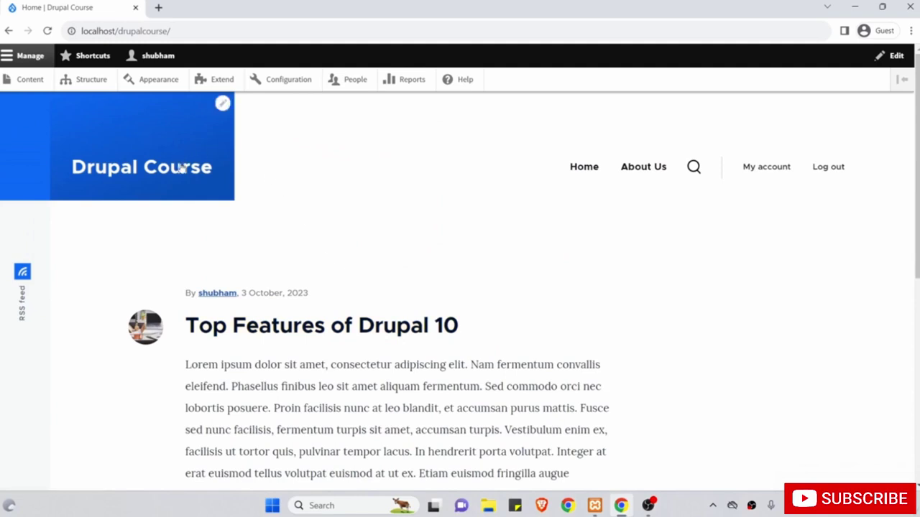
click(224, 104)
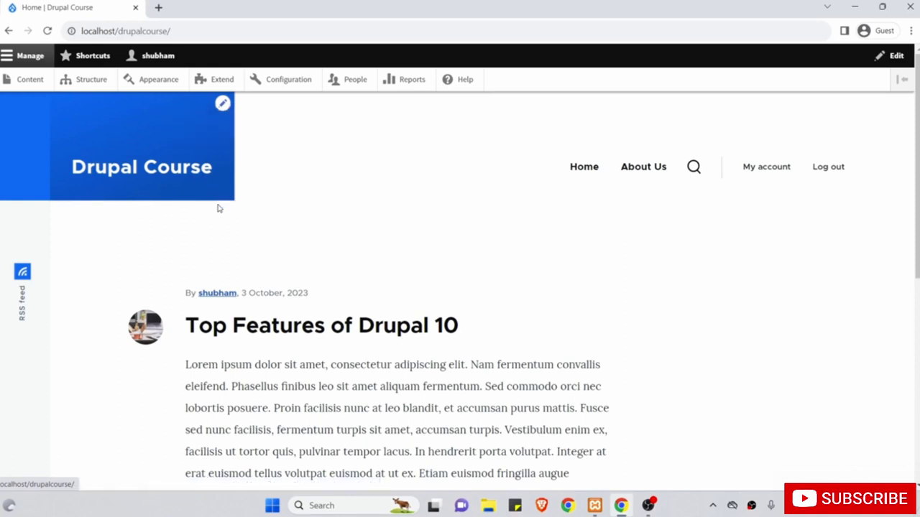
scroll(219, 208, down, 4)
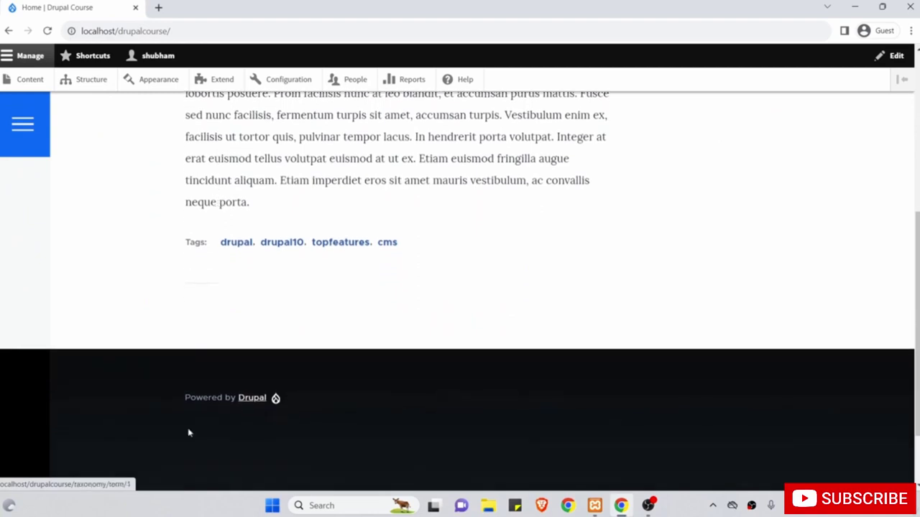
scroll(215, 449, down, 1)
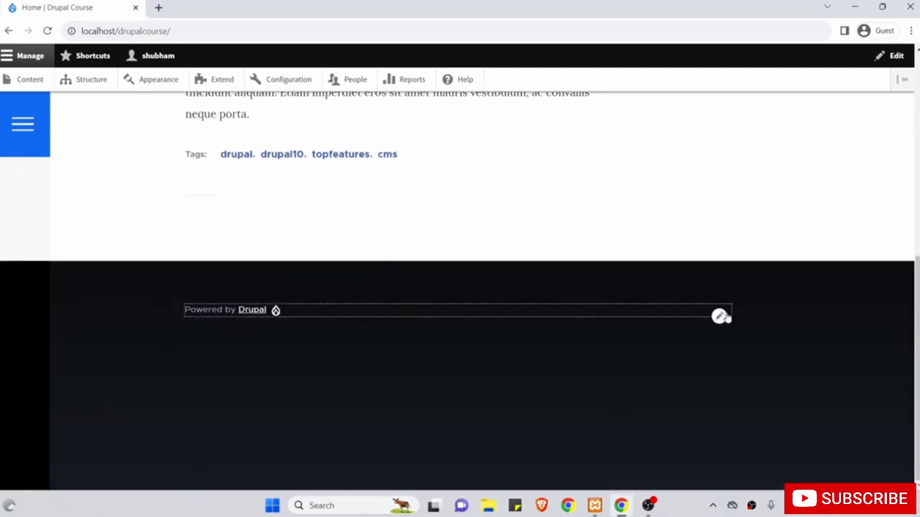
Open Configure block for Powered by Drupal and review its visibility and Footer Bottom region.
click(718, 318)
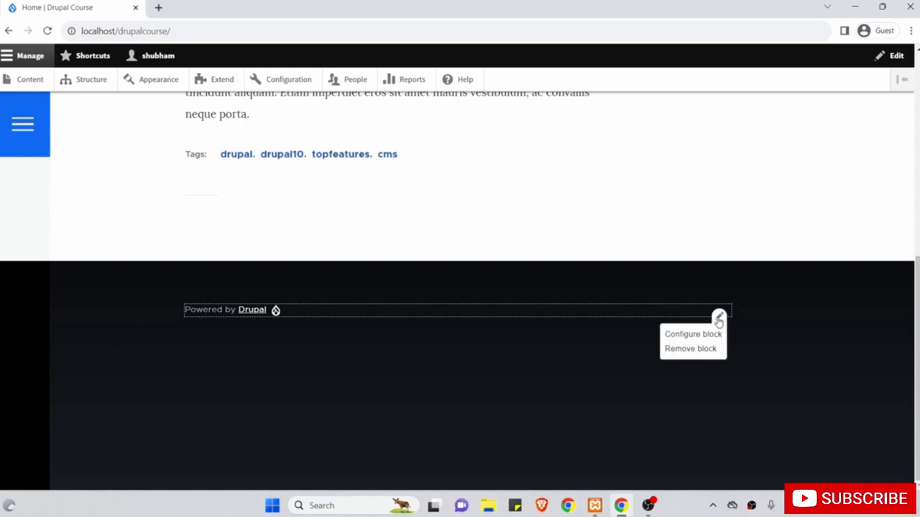
click(701, 335)
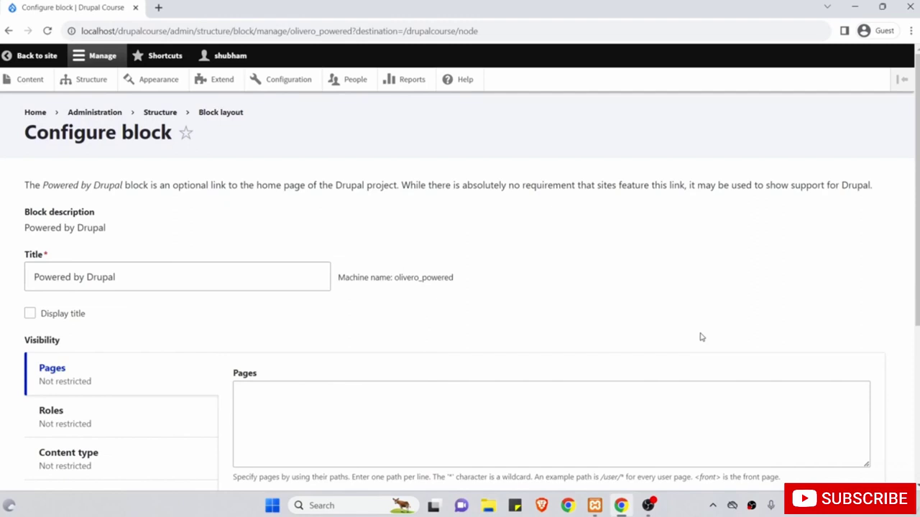
scroll(701, 337, down, 1)
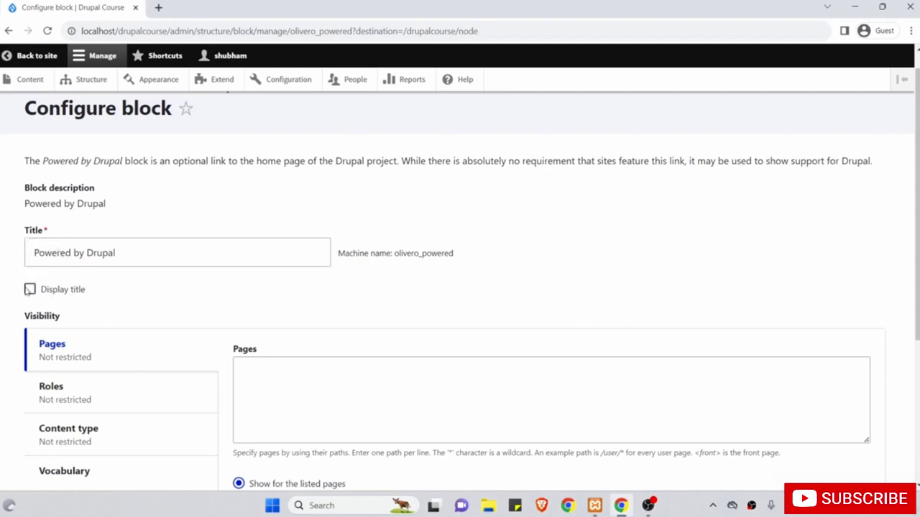
scroll(112, 286, up, 1)
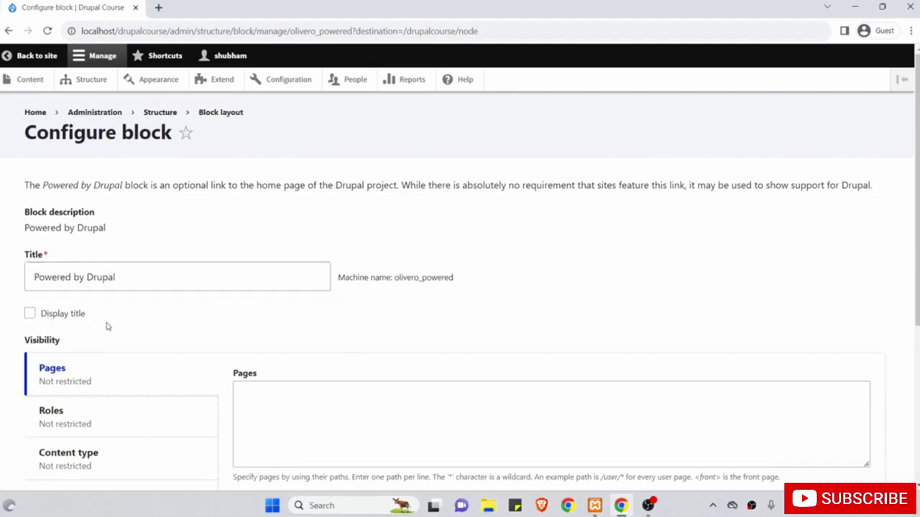
scroll(115, 324, down, 2)
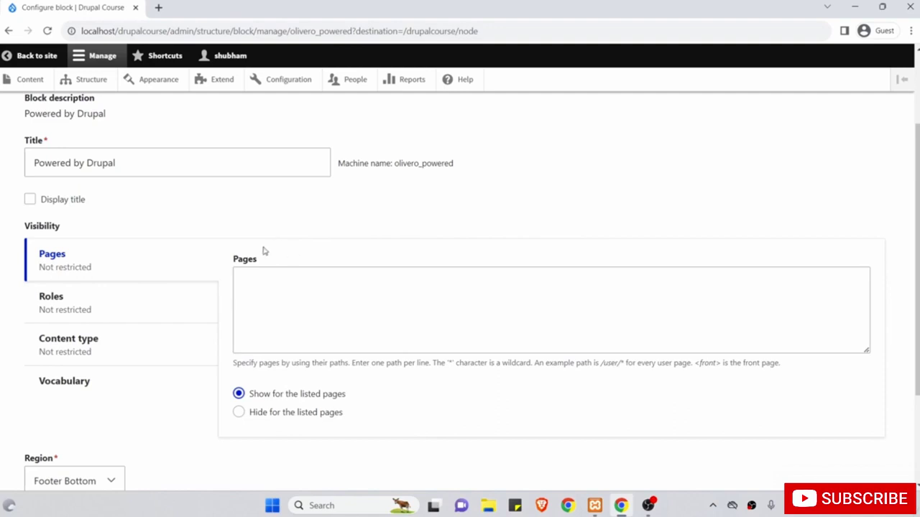
click(166, 308)
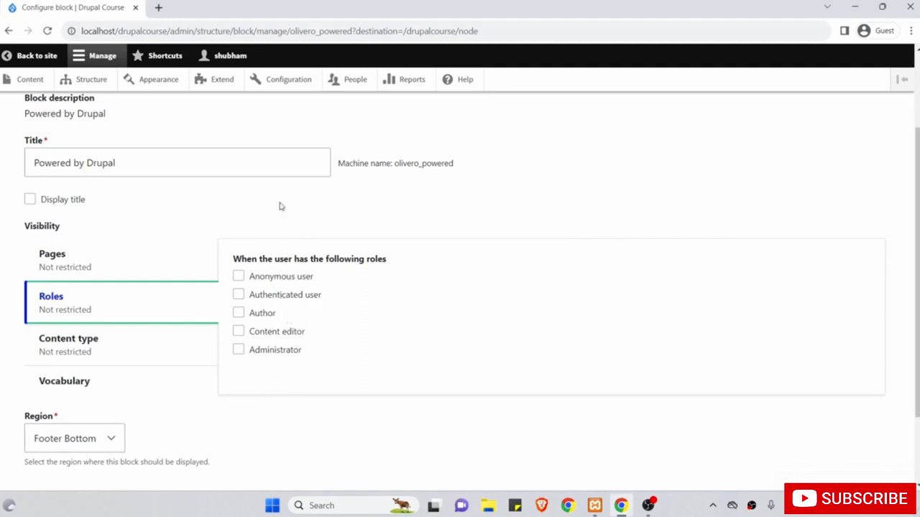
click(107, 349)
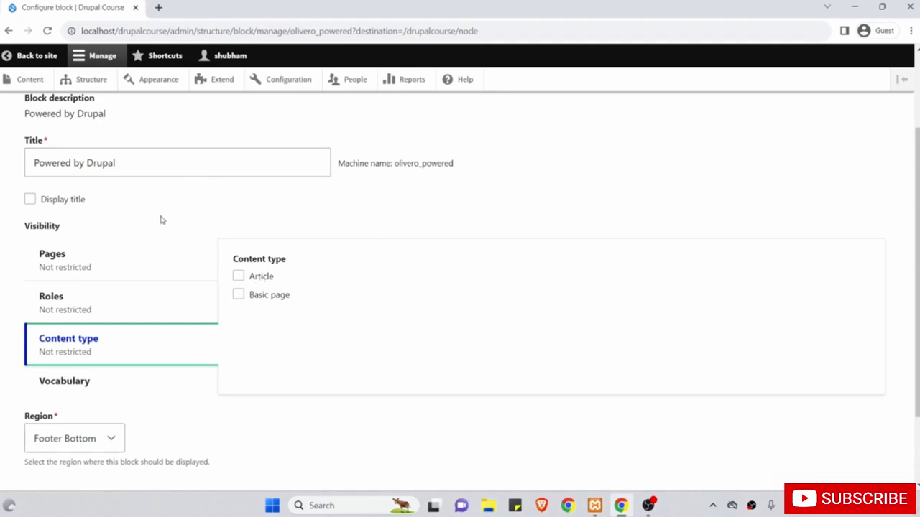
click(176, 264)
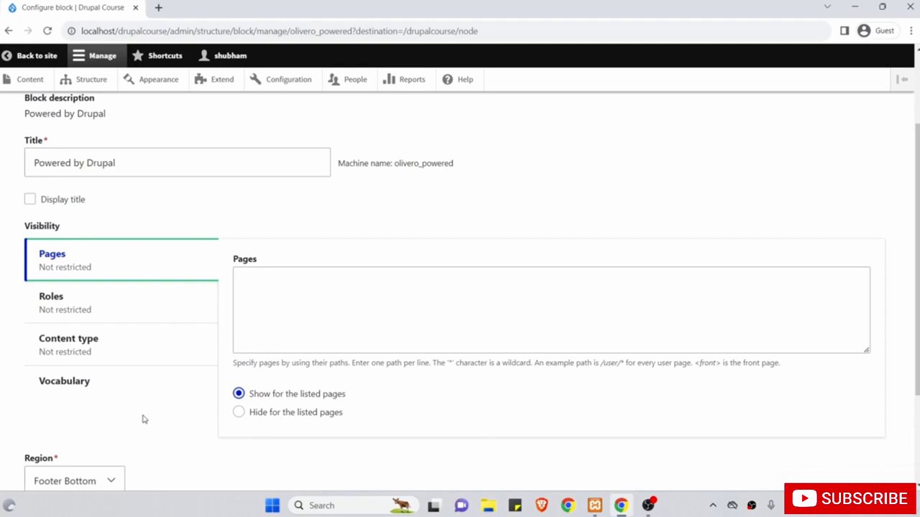
scroll(143, 419, down, 2)
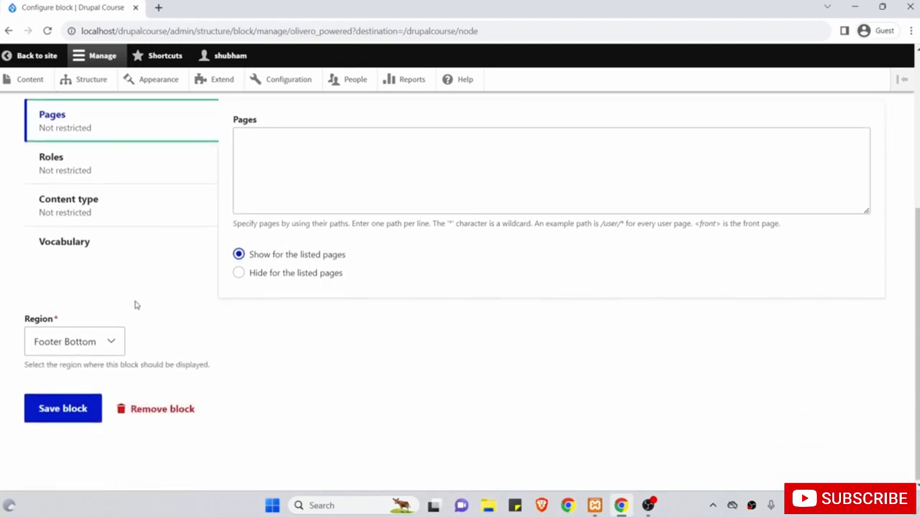
click(119, 341)
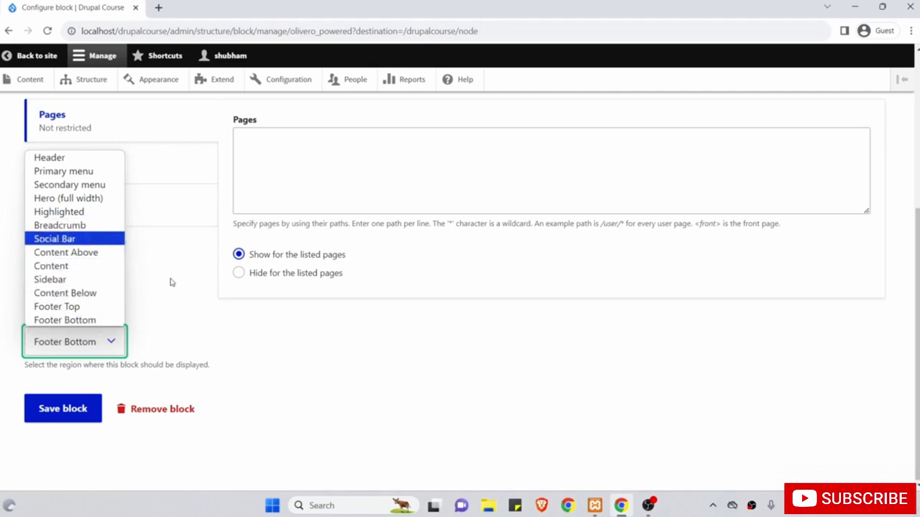
click(169, 367)
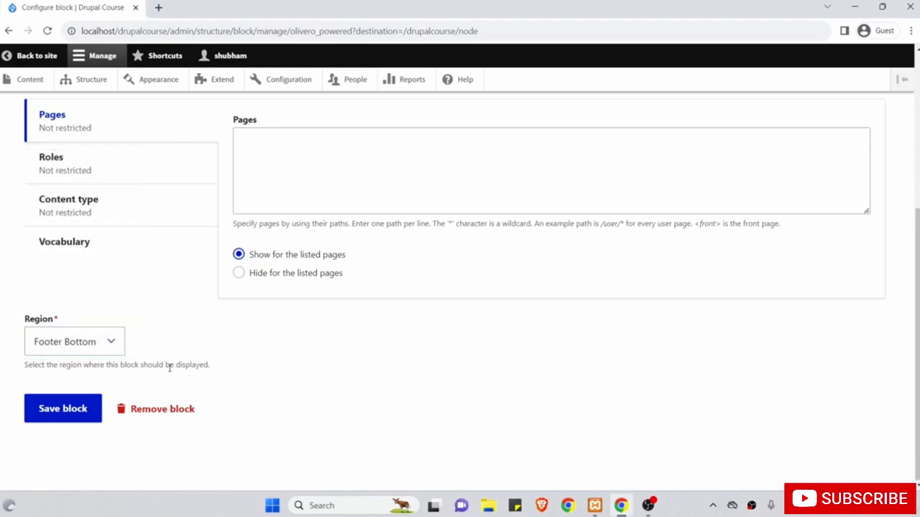
scroll(169, 367, up, 5)
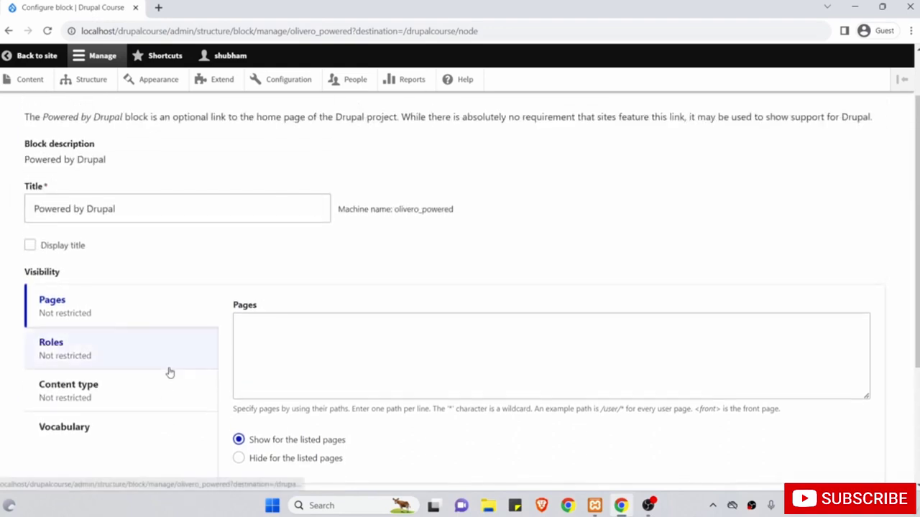
scroll(170, 372, down, 5)
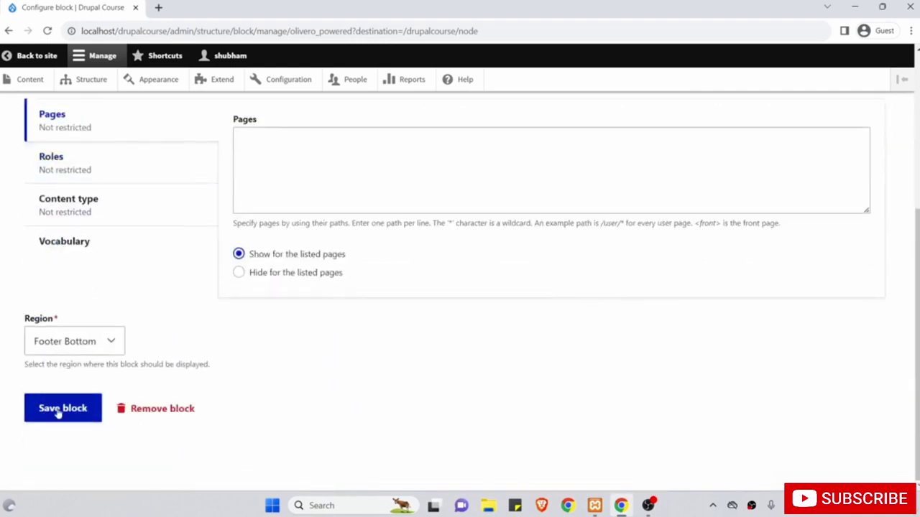
scroll(175, 304, up, 5)
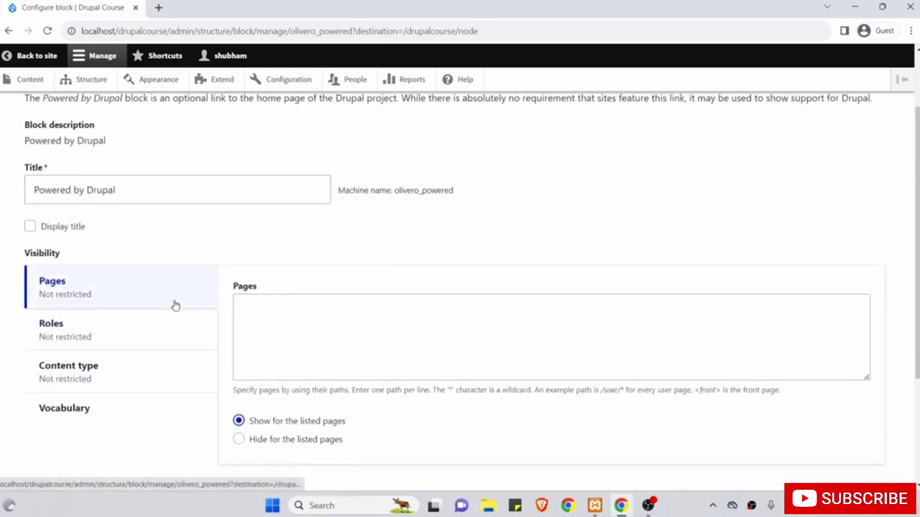
scroll(174, 305, down, 5)
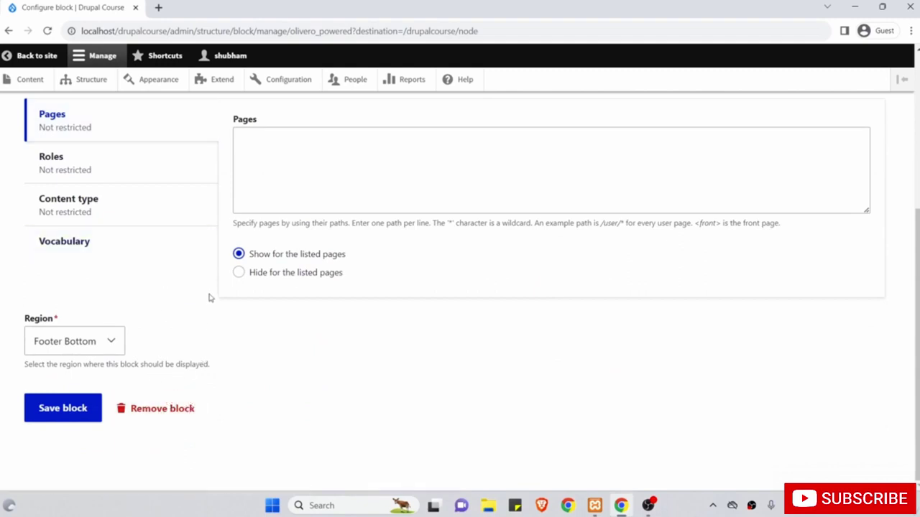
scroll(209, 297, up, 5)
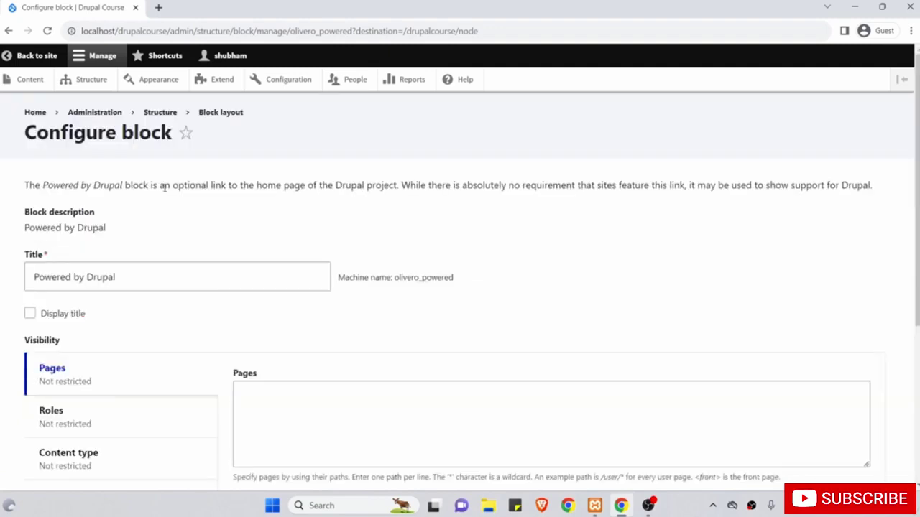
scroll(202, 231, down, 4)
scroll(202, 231, up, 4)
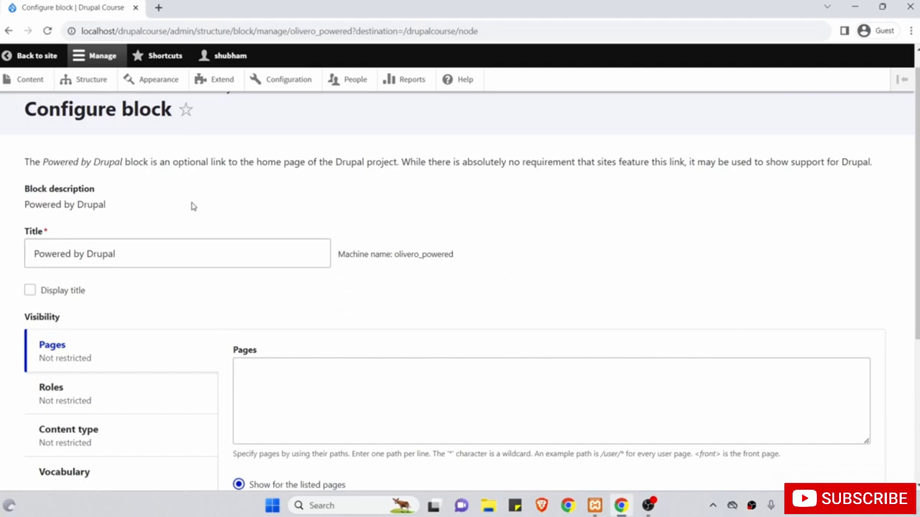
scroll(118, 189, up, 1)
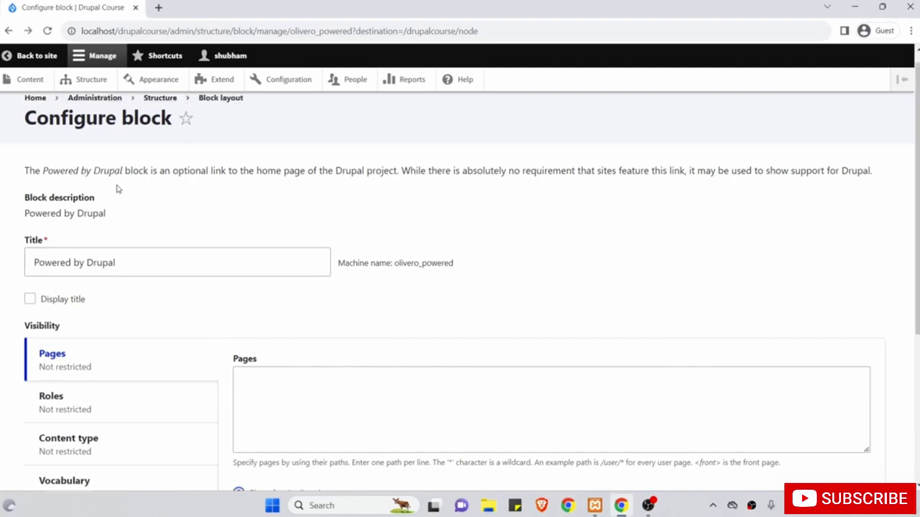
Open Structure > Block layout for Olivero and scroll to the Footer Bottom region.
click(97, 81)
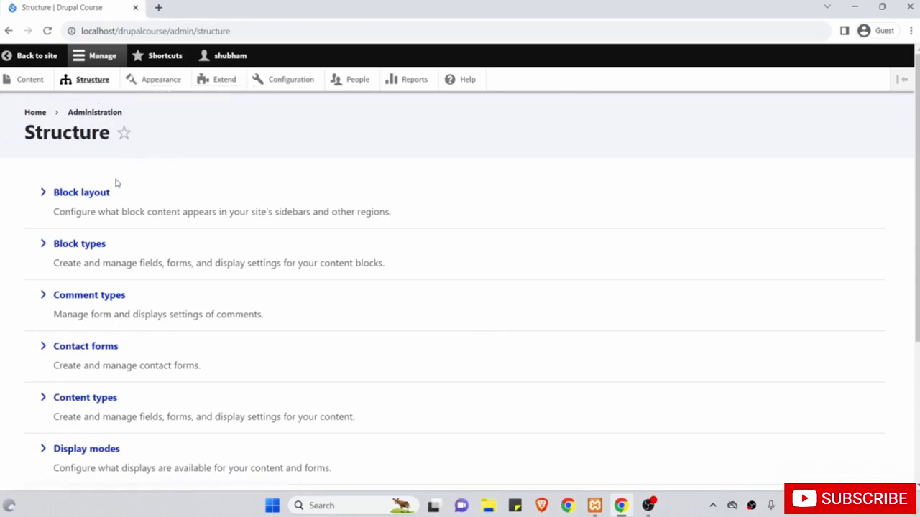
click(99, 197)
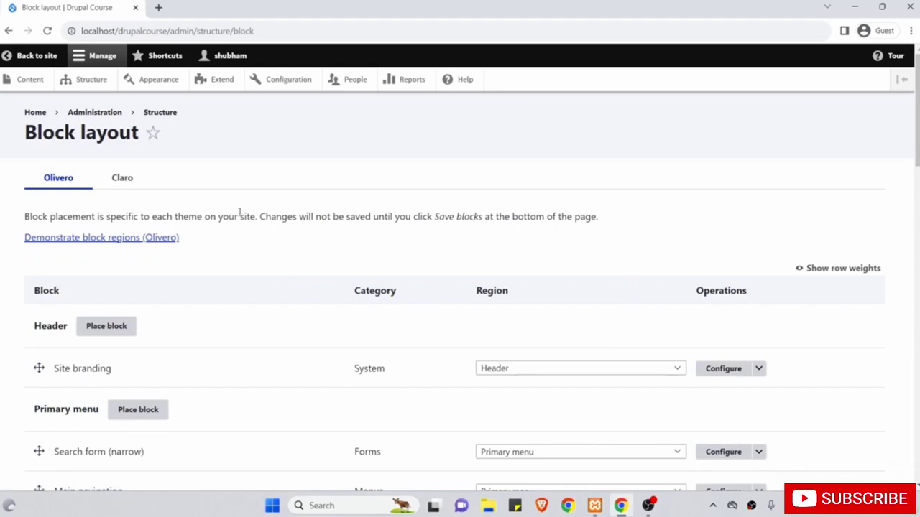
scroll(240, 211, down, 1)
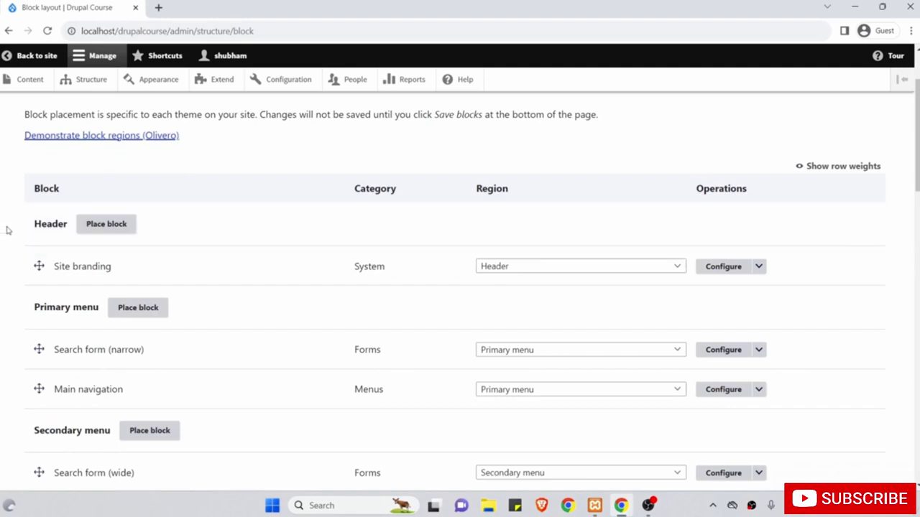
scroll(1, 310, down, 1)
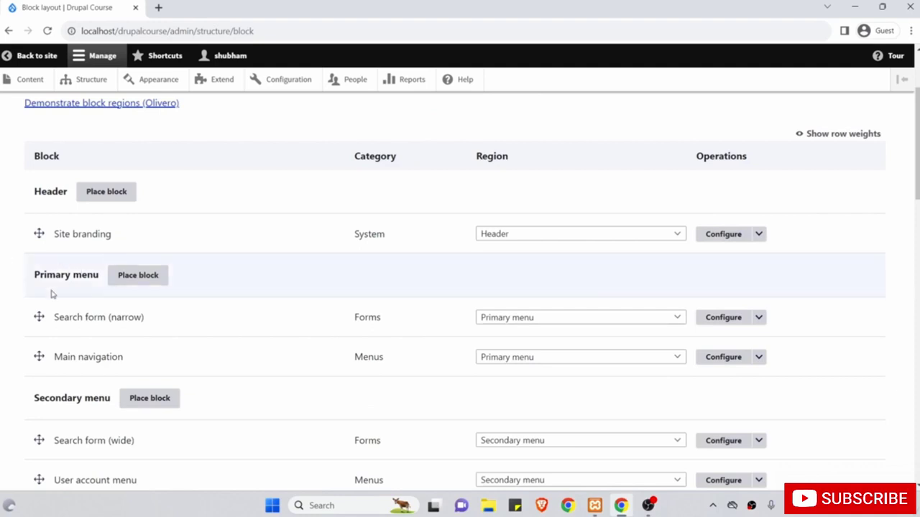
scroll(107, 371, down, 4)
scroll(107, 371, down, 12)
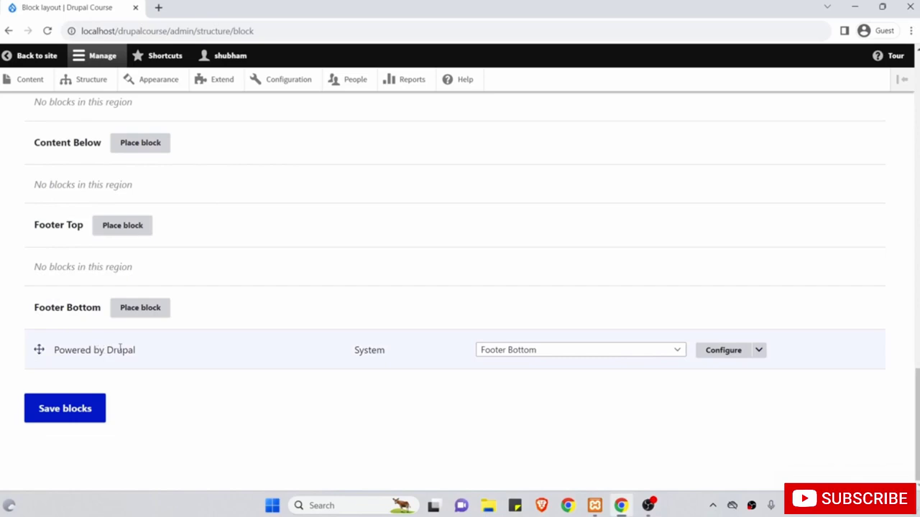
scroll(140, 351, up, 18)
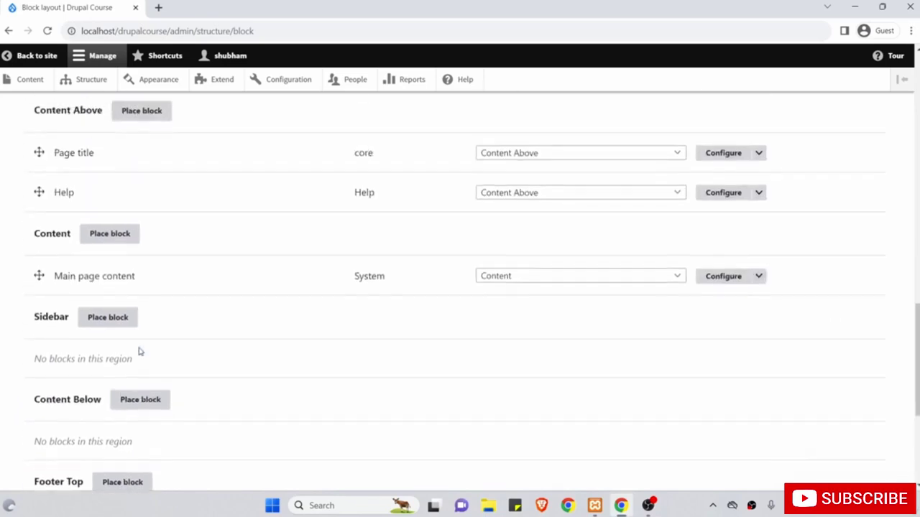
scroll(141, 350, up, 3)
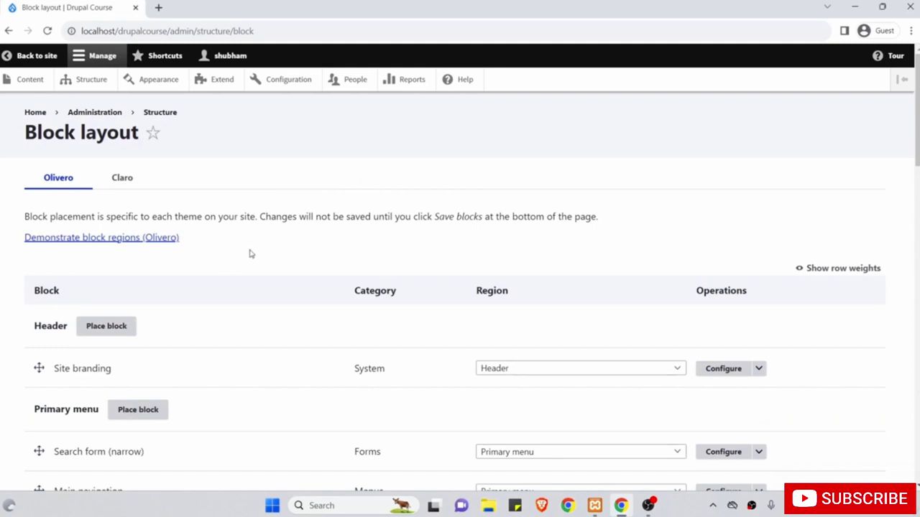
scroll(250, 253, down, 13)
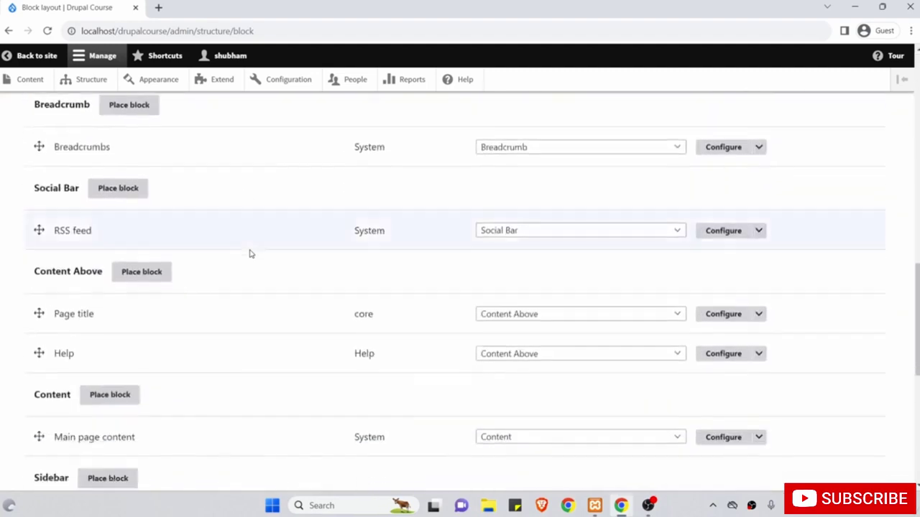
scroll(250, 254, down, 5)
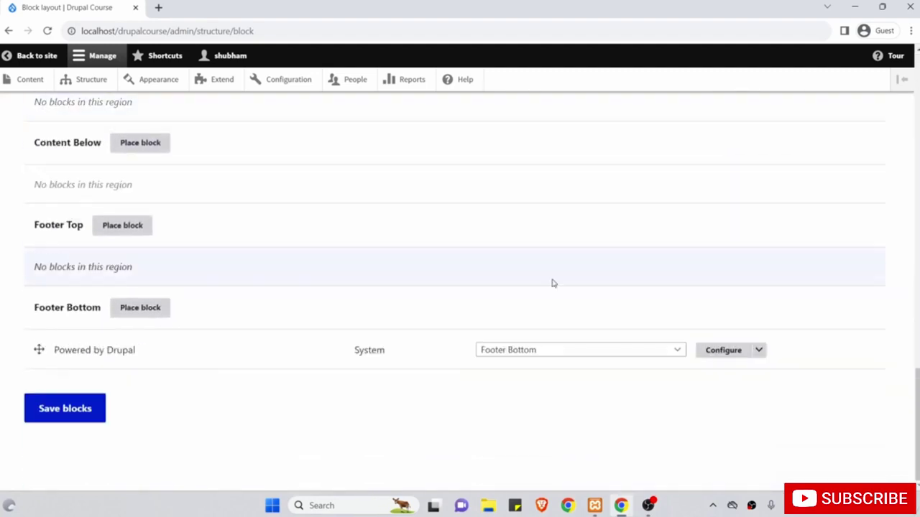
Disable the Powered by Drupal block and check the home page footer without it.
click(758, 350)
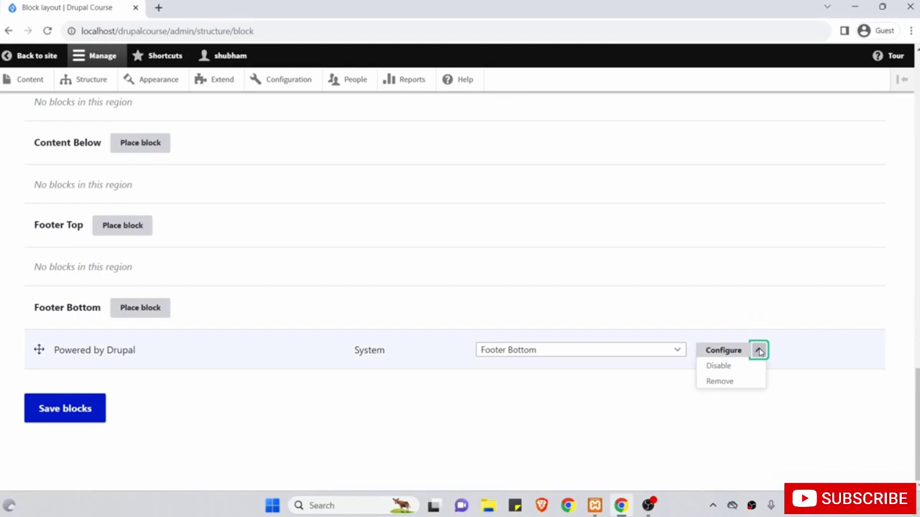
click(729, 368)
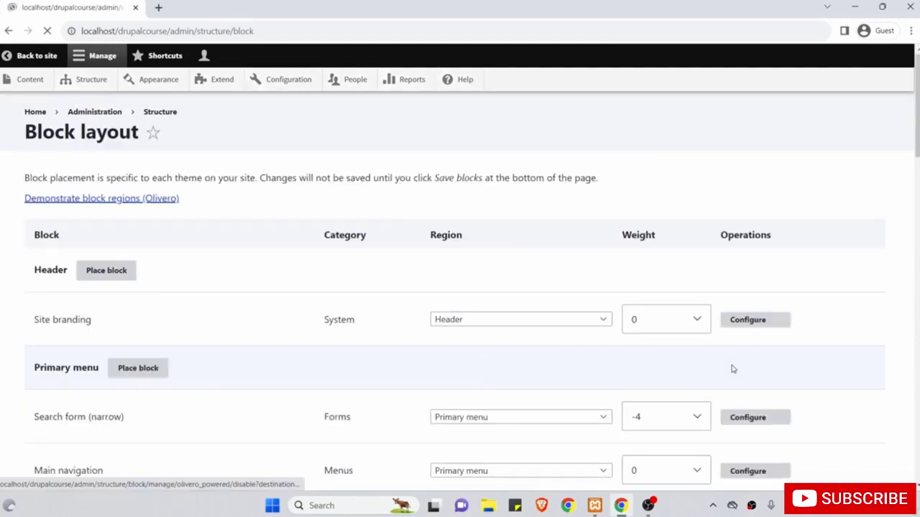
scroll(703, 343, down, 10)
scroll(704, 343, up, 10)
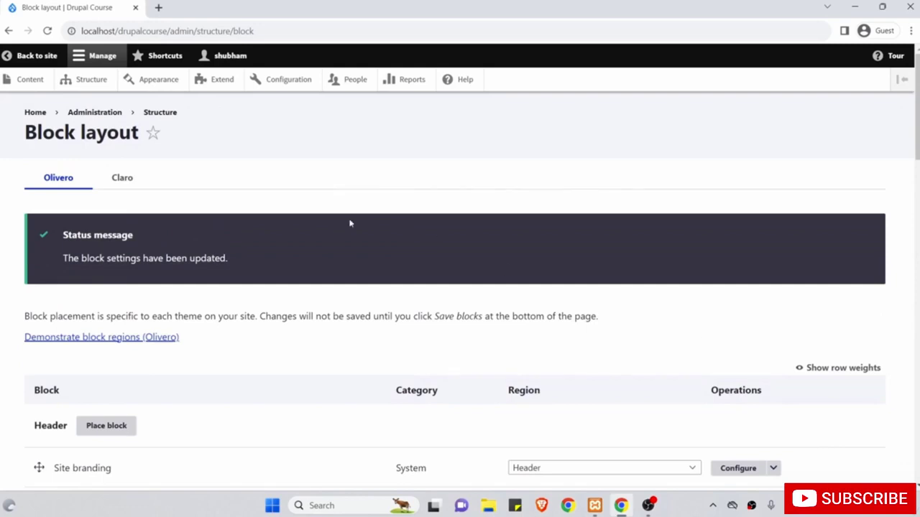
click(37, 60)
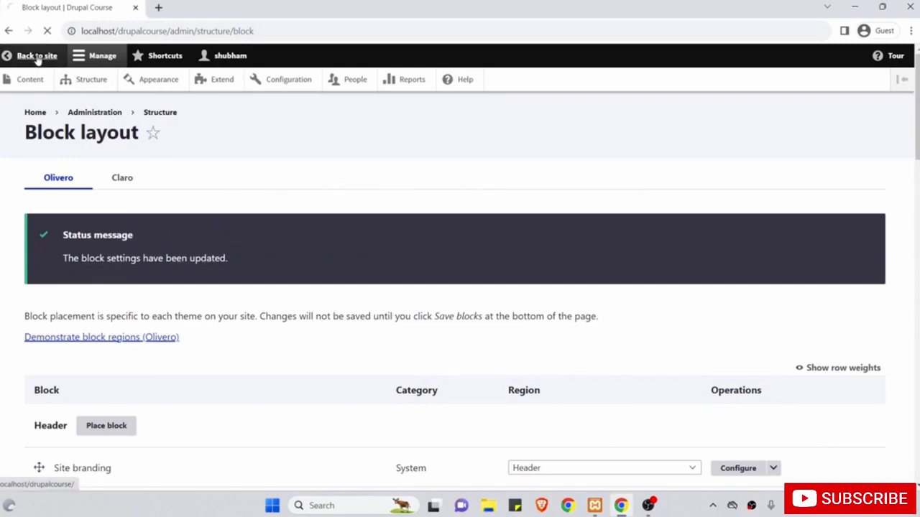
scroll(239, 316, down, 10)
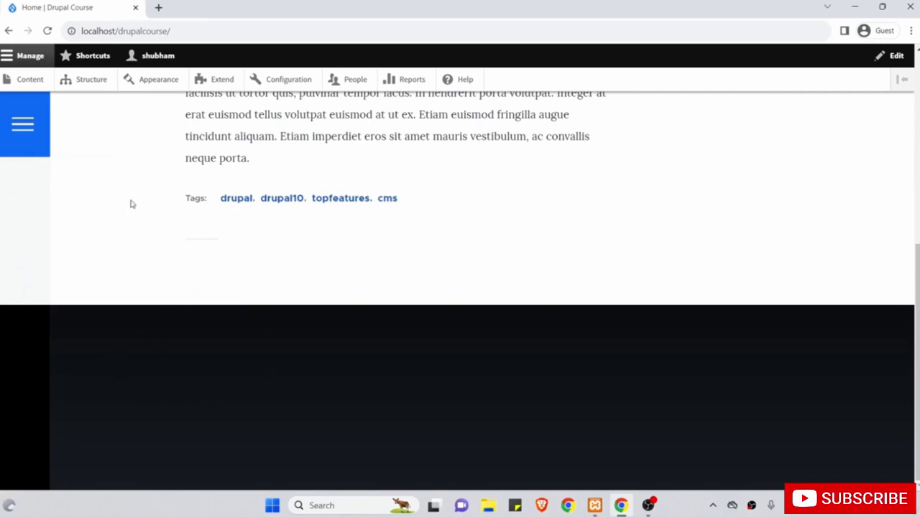
Enable Powered by Drupal again under Footer Bottom in Block layout.
click(92, 80)
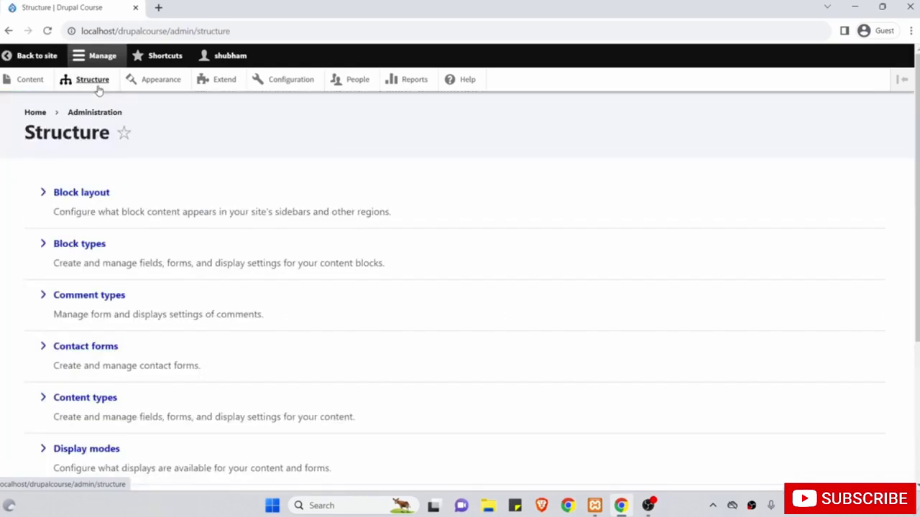
click(93, 191)
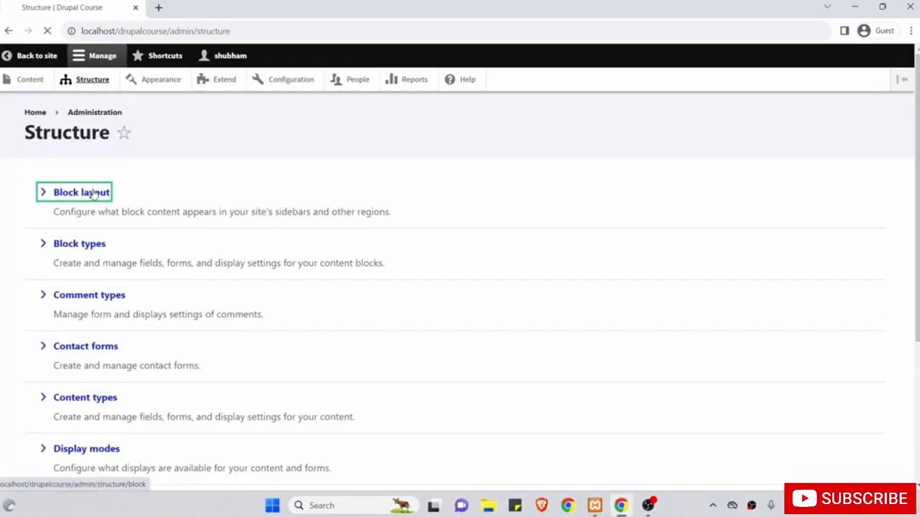
scroll(404, 294, down, 15)
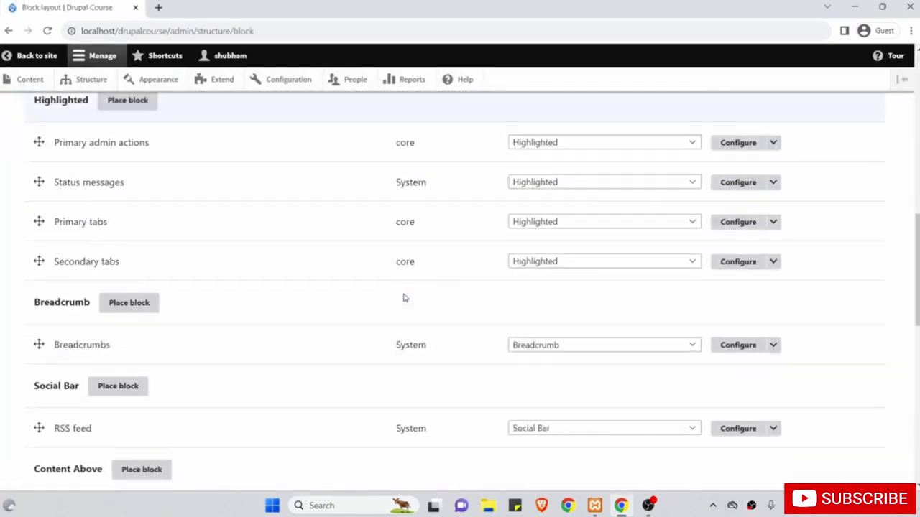
click(732, 350)
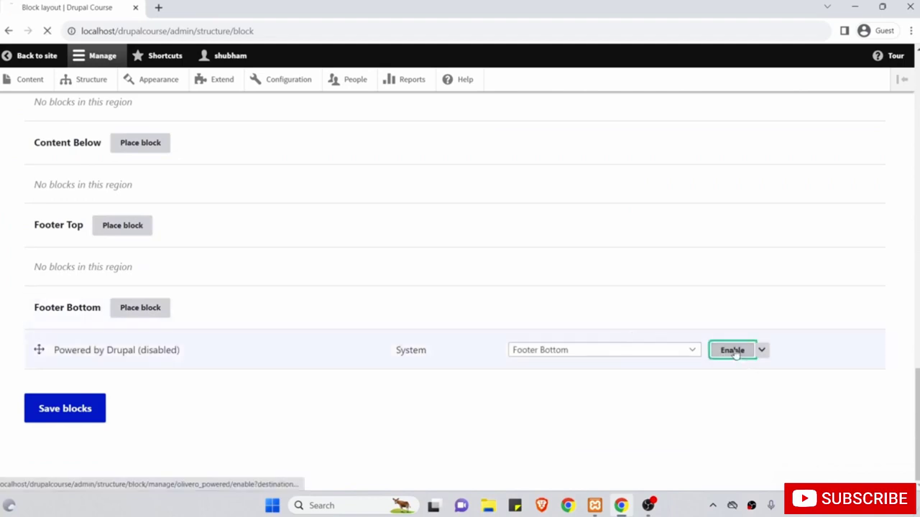
scroll(640, 310, down, 10)
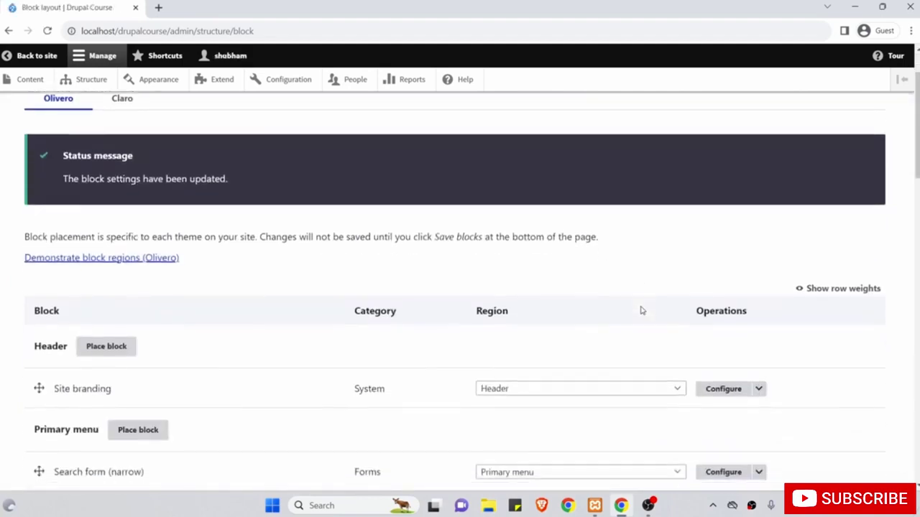
scroll(733, 367, down, 8)
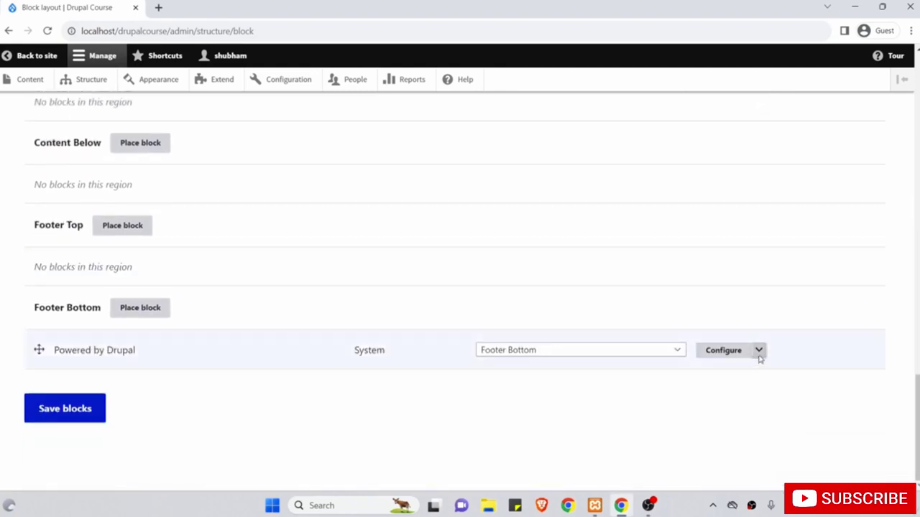
click(758, 351)
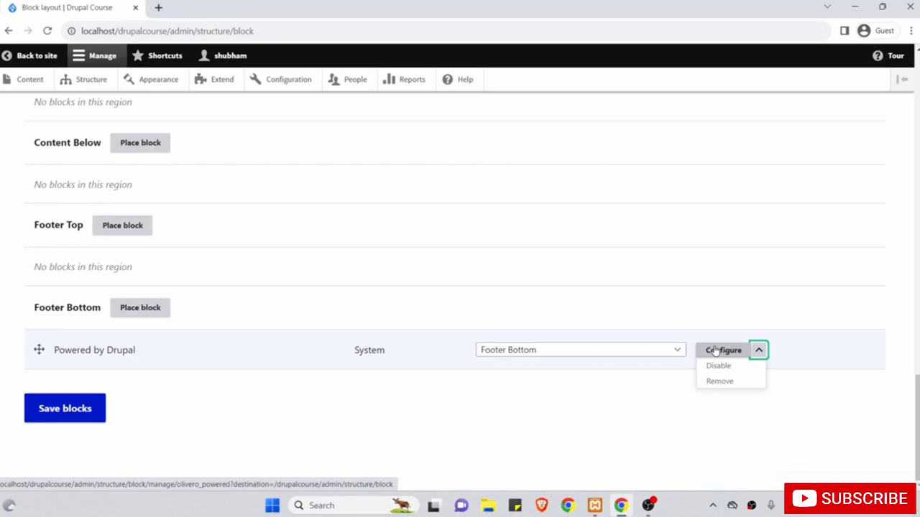
Remove the Powered by Drupal block from Footer Bottom, check the home page, and return to Block layout.
click(727, 381)
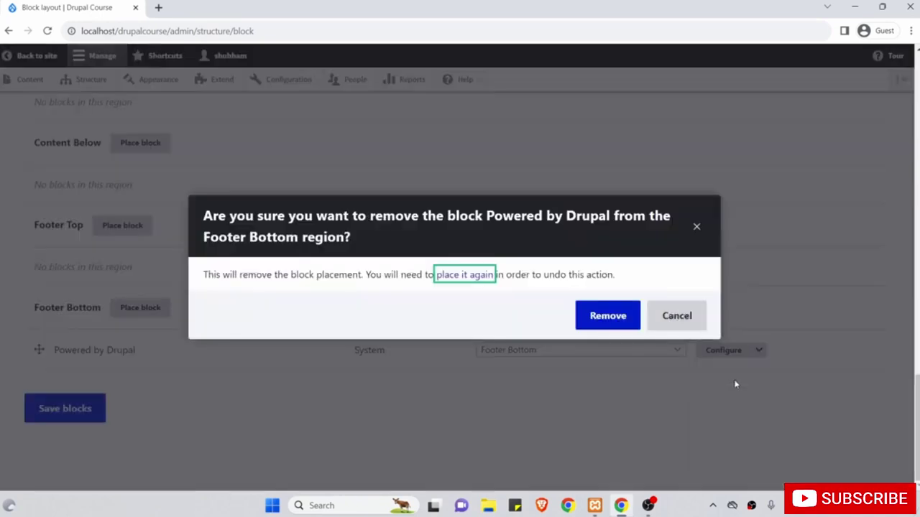
click(610, 316)
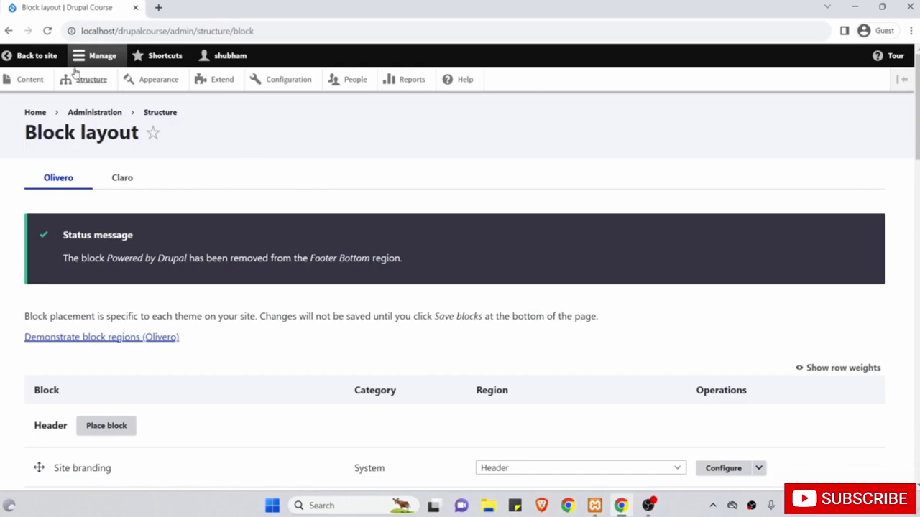
click(33, 55)
scroll(199, 249, down, 5)
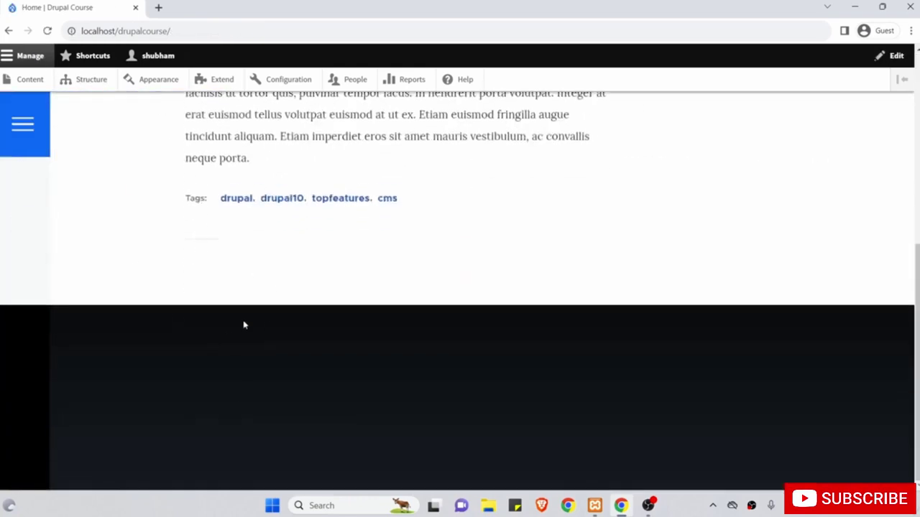
scroll(242, 322, up, 5)
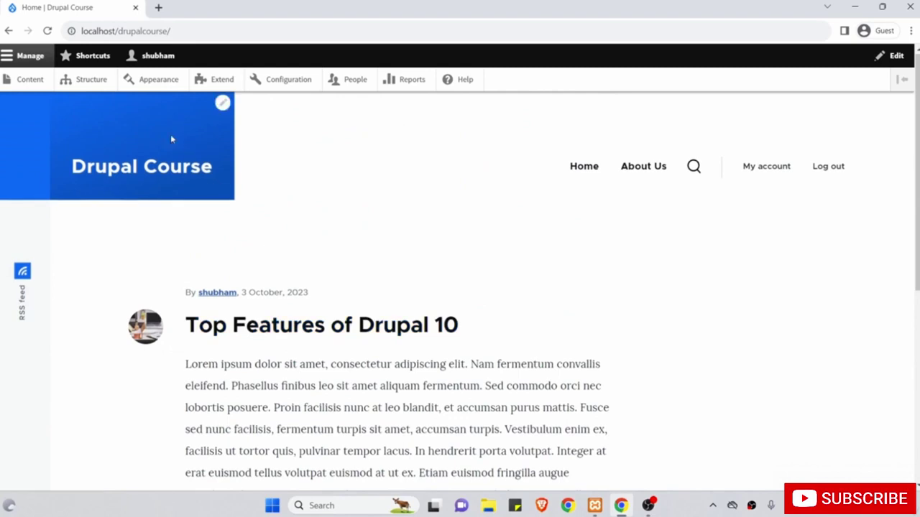
click(93, 80)
click(97, 193)
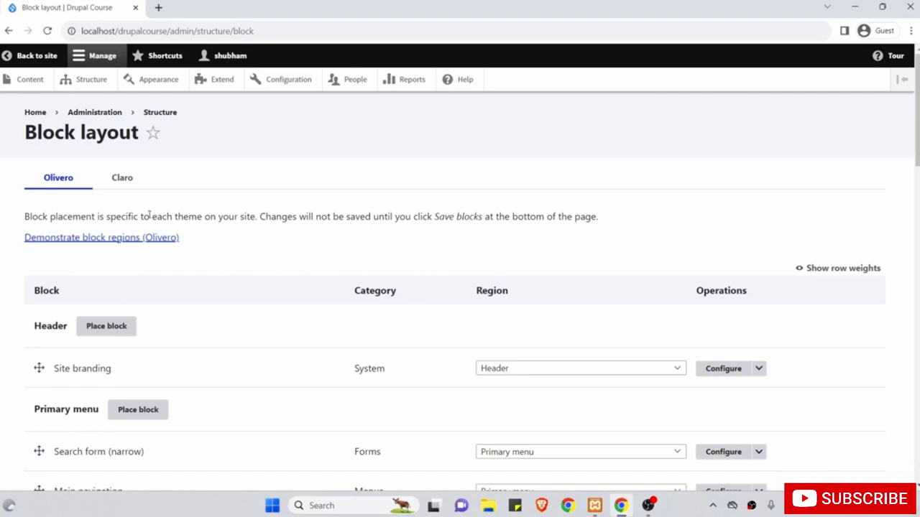
click(65, 242)
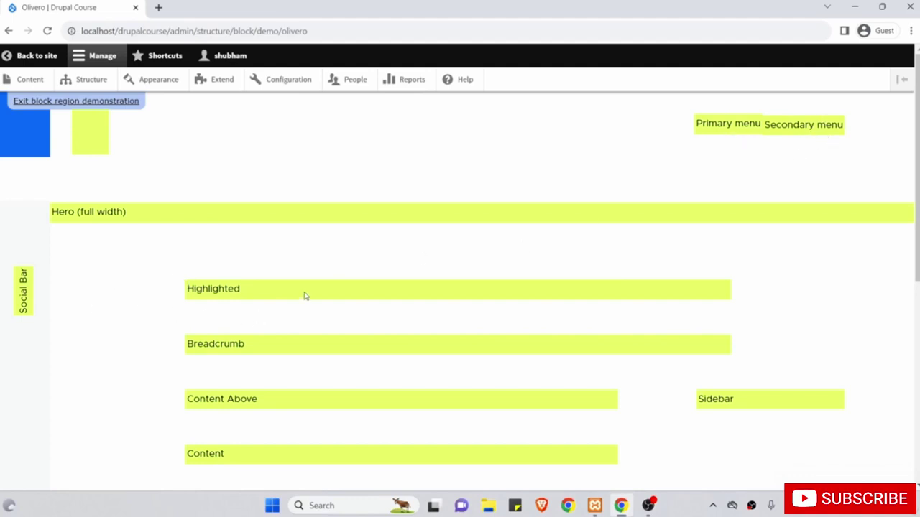
scroll(328, 343, down, 2)
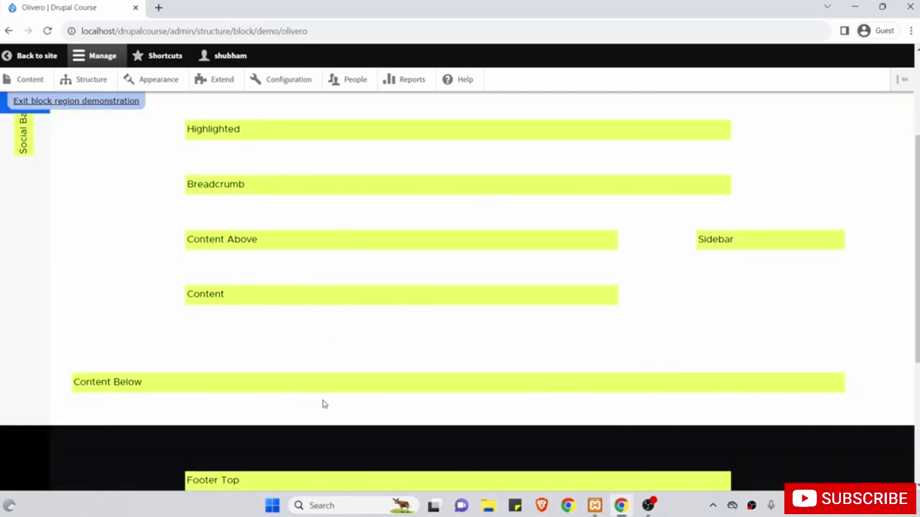
scroll(323, 404, down, 1)
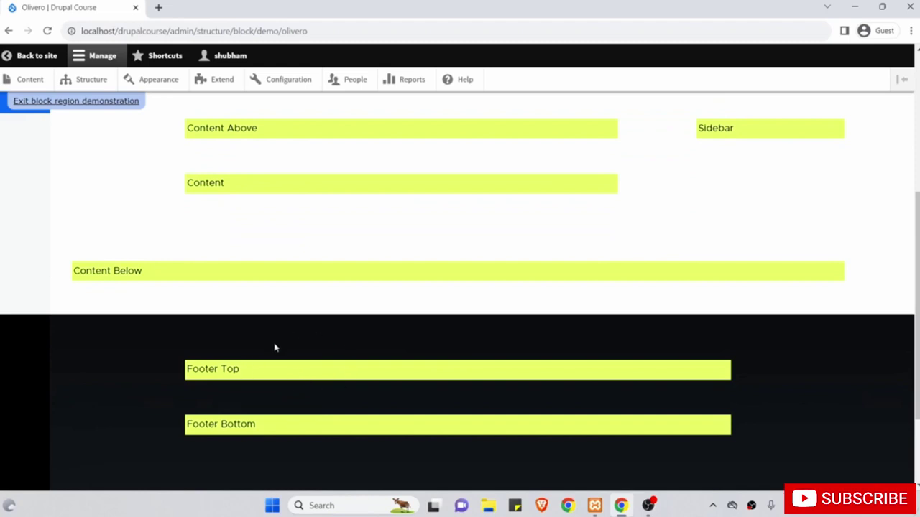
scroll(439, 430, up, 1)
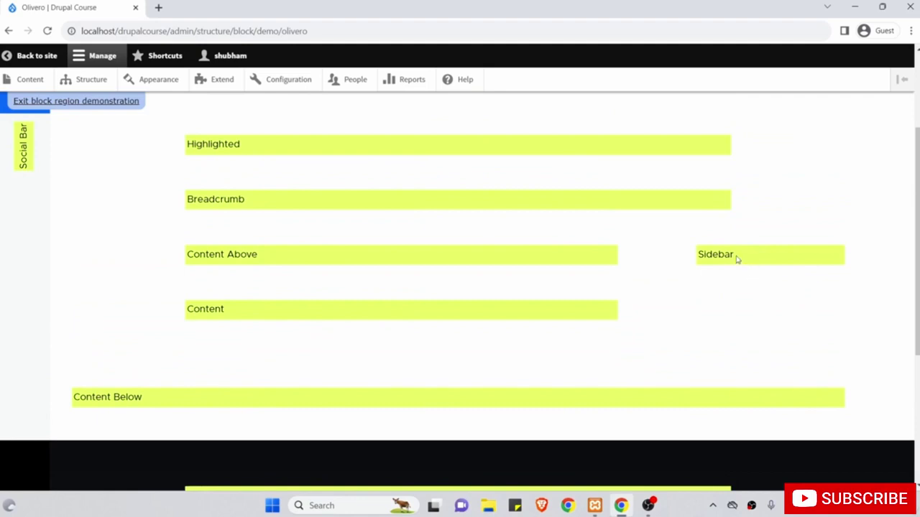
scroll(721, 279, up, 1)
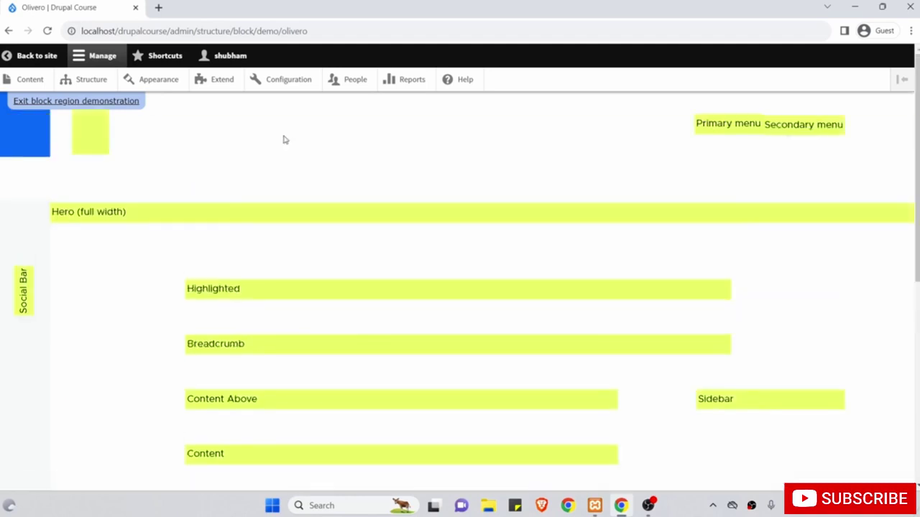
click(61, 102)
Open Place block for the Sidebar region and filter the block list by 'Sea'.
scroll(176, 216, down, 5)
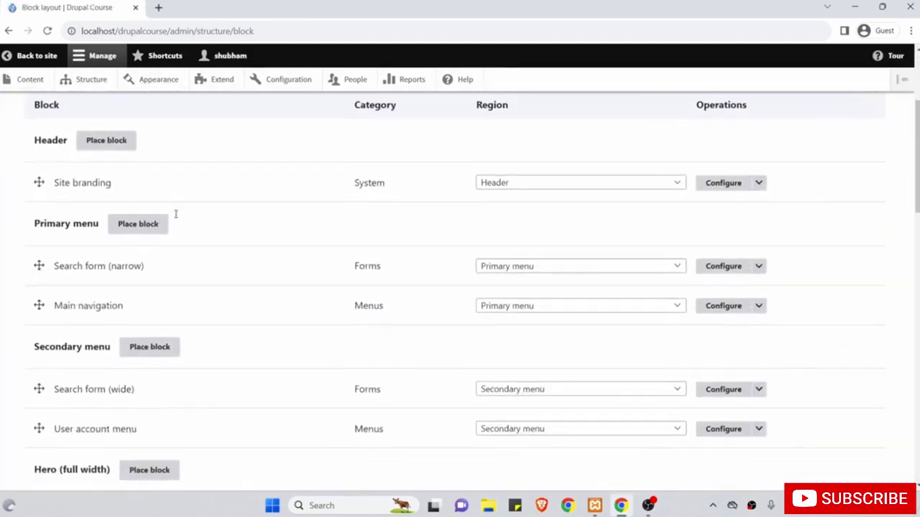
scroll(176, 218, down, 6)
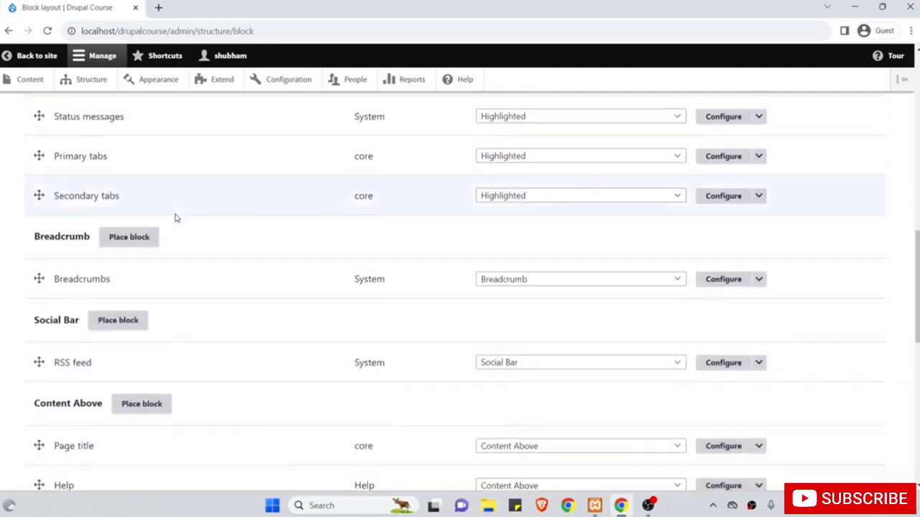
scroll(176, 217, down, 5)
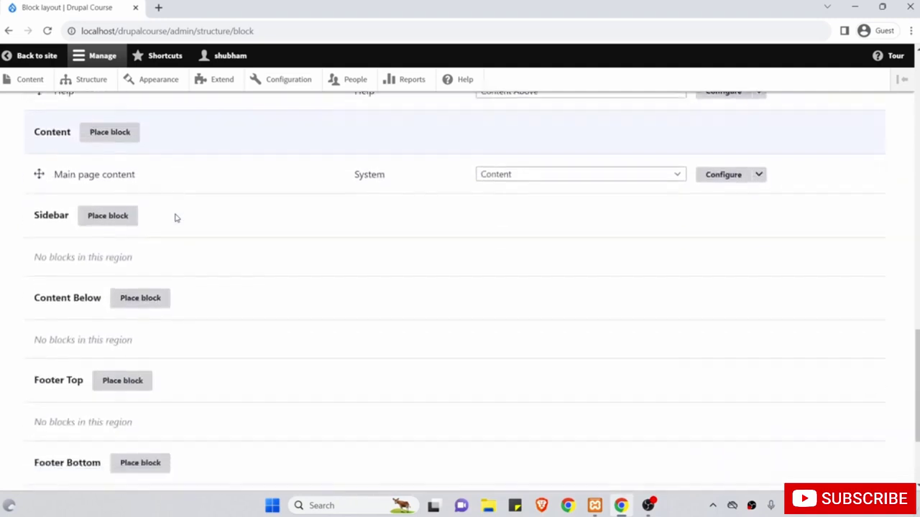
drag(34, 221, 66, 217)
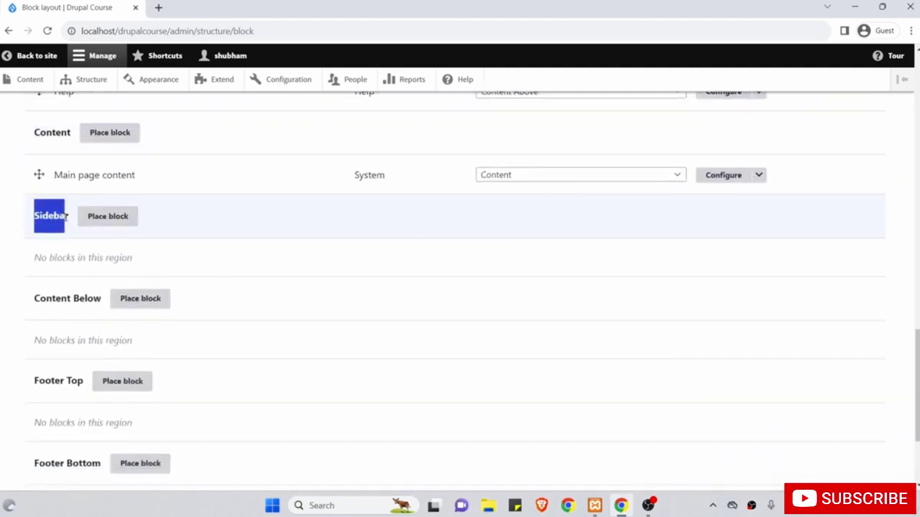
click(73, 225)
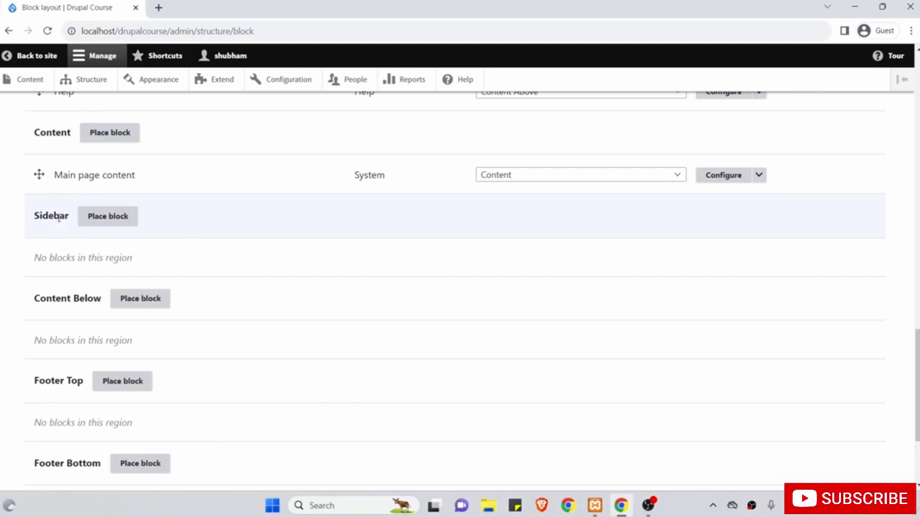
click(106, 217)
click(240, 202)
text(Sea)
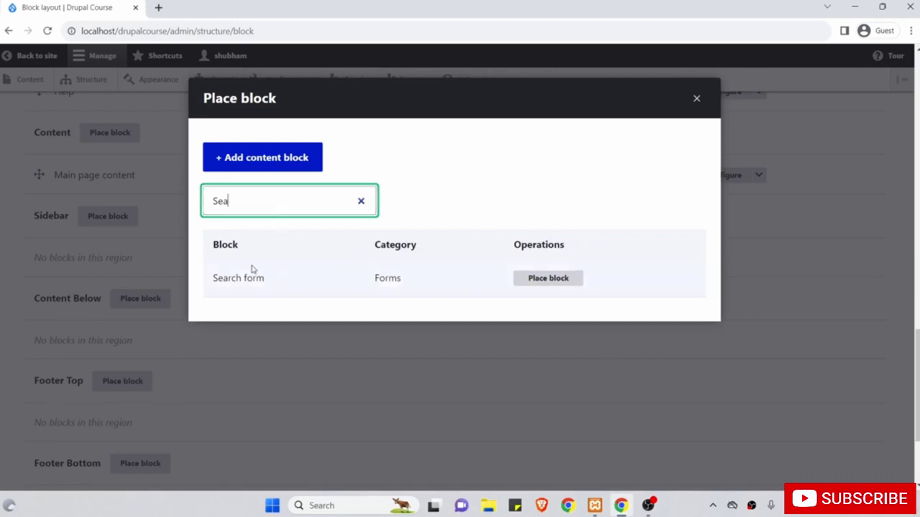
Place the Search form block with the title 'Search' and save it.
click(556, 286)
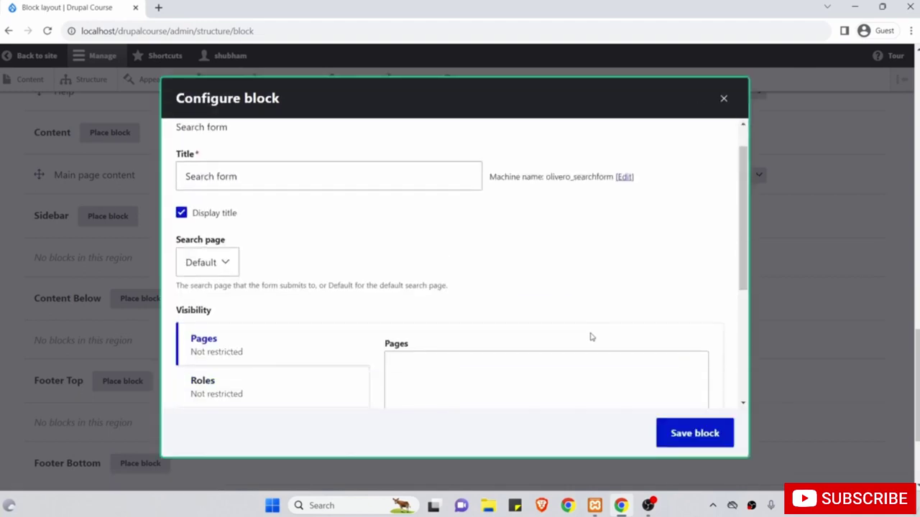
scroll(591, 337, down, 2)
scroll(567, 324, up, 3)
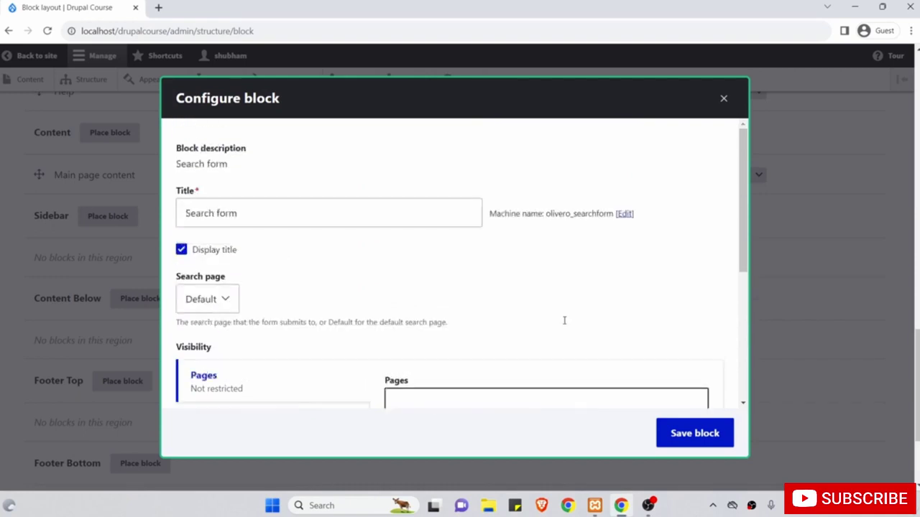
click(320, 212)
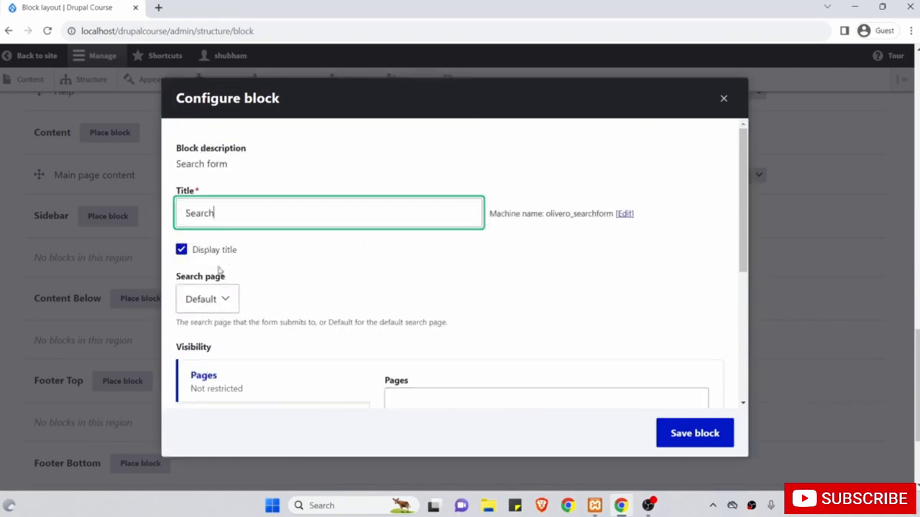
scroll(363, 259, down, 2)
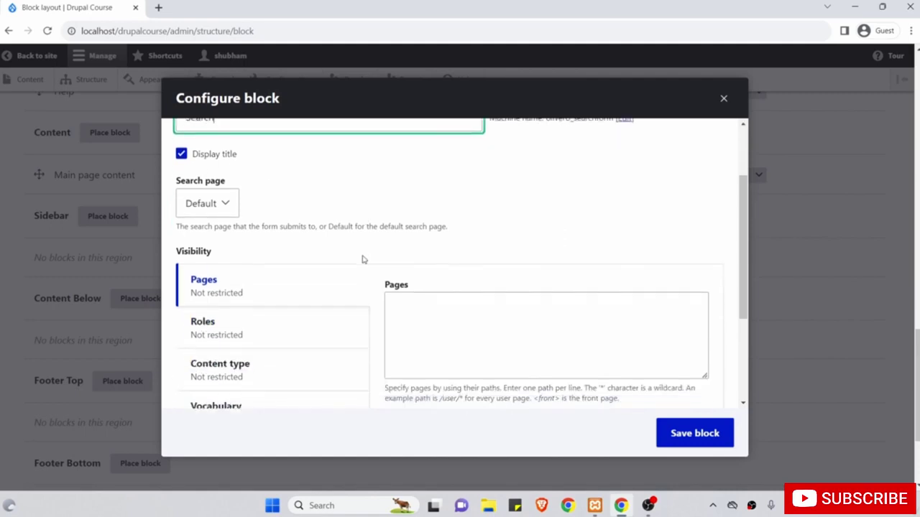
click(701, 434)
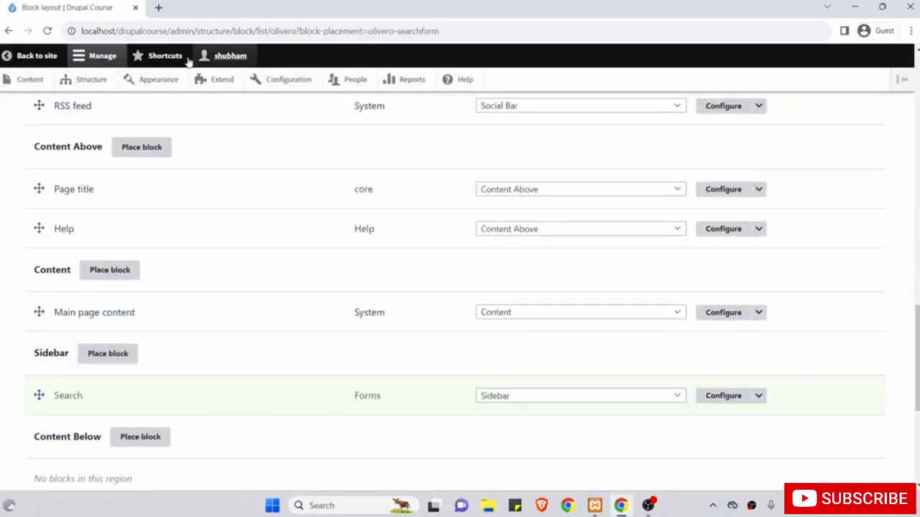
Confirm the Search heading on the home page, then open Place block for the Sidebar region.
click(45, 58)
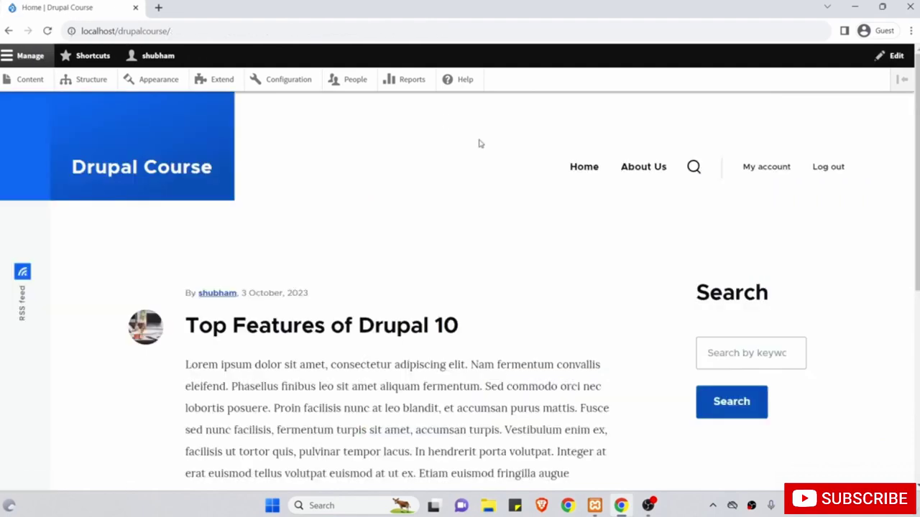
drag(750, 286, 709, 291)
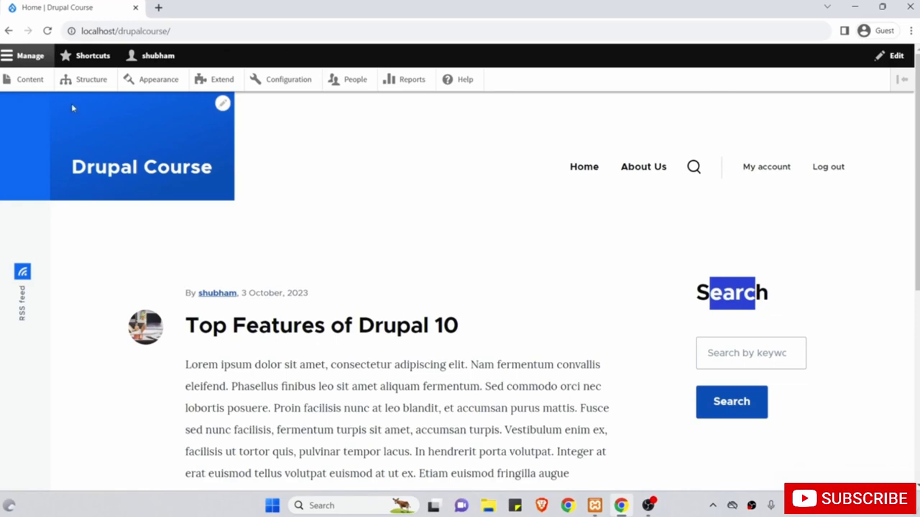
click(72, 80)
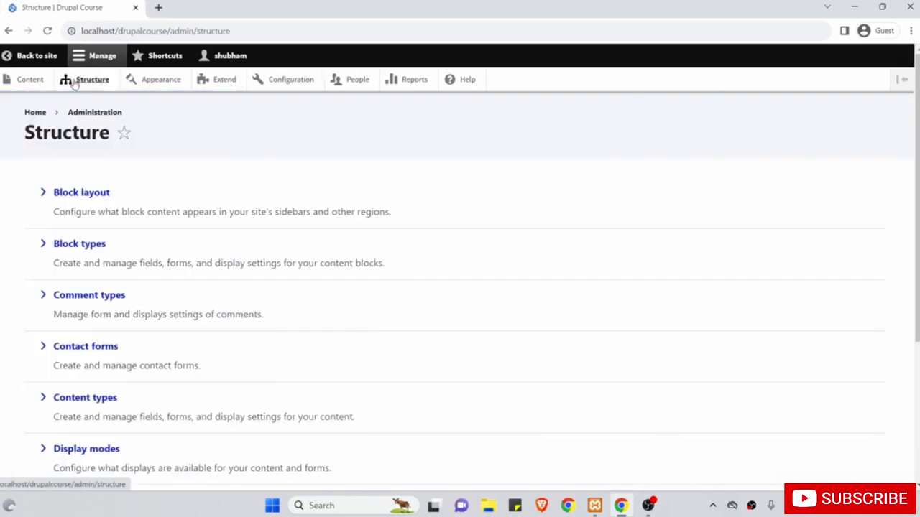
click(87, 191)
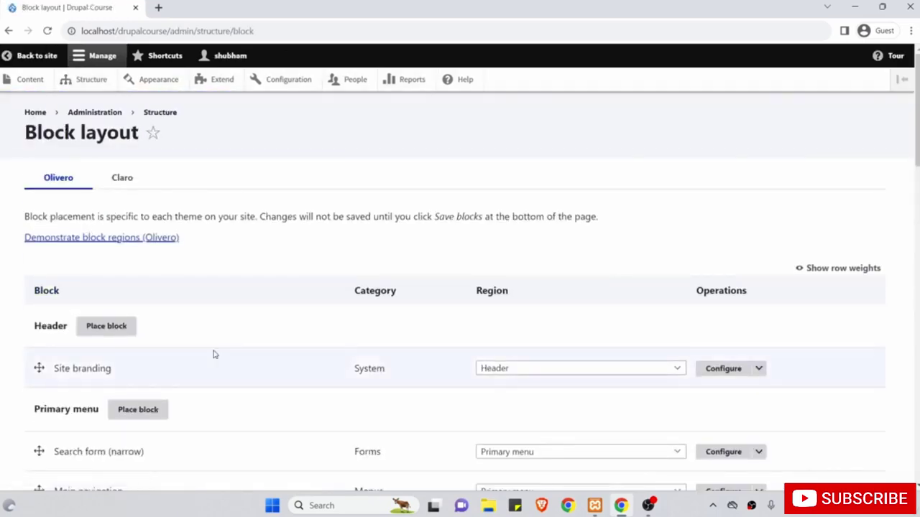
scroll(213, 353, down, 6)
scroll(214, 354, down, 7)
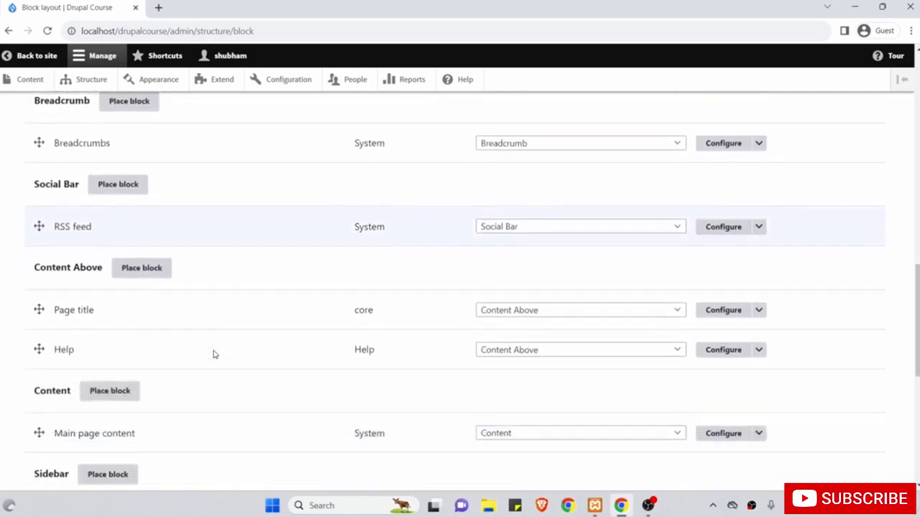
scroll(213, 354, down, 2)
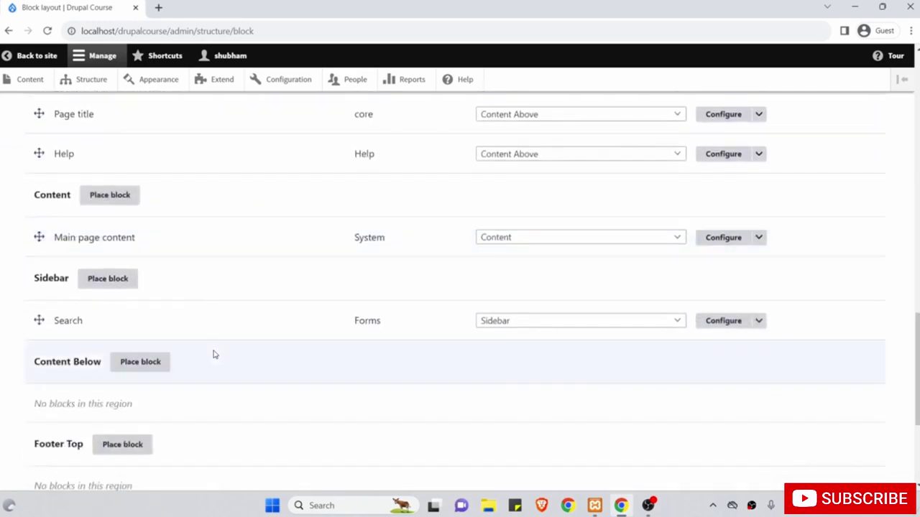
click(108, 279)
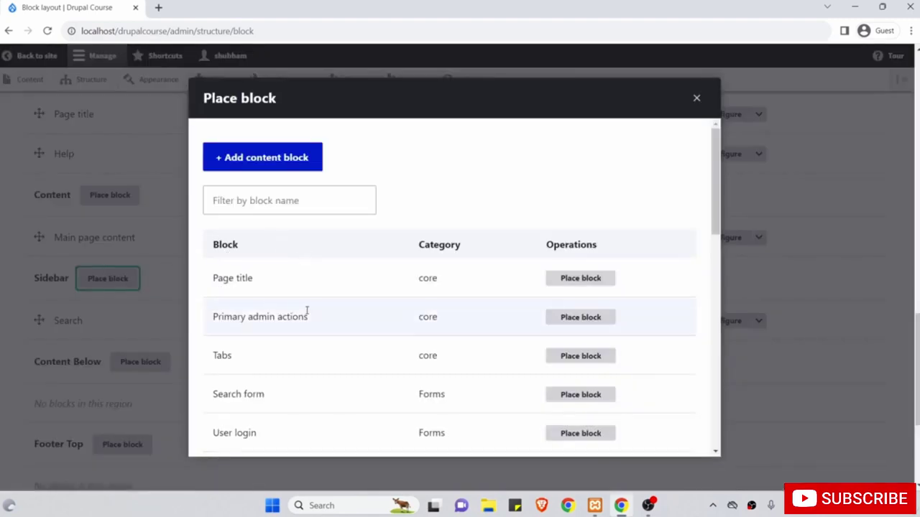
Filter blocks by 'too' and place the Tools menu block, titled Tools, in the Sidebar.
scroll(307, 310, down, 2)
scroll(306, 311, up, 2)
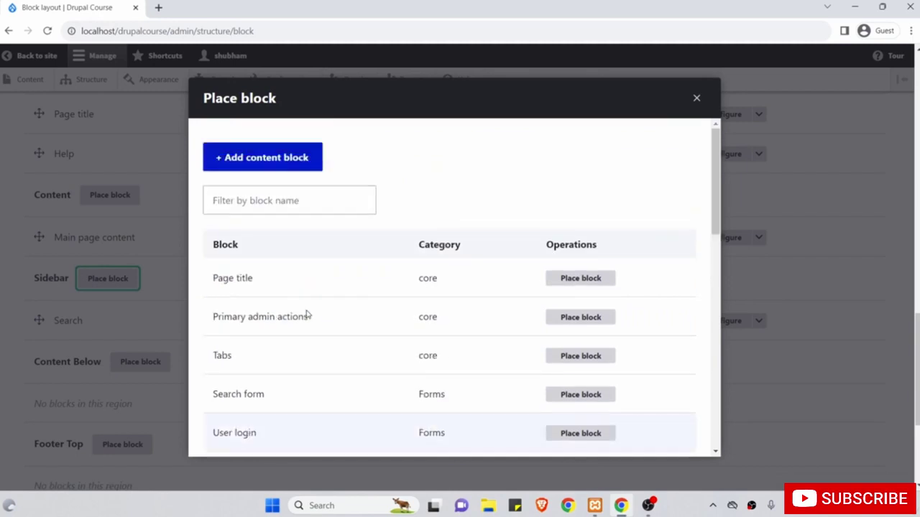
click(262, 204)
text(too)
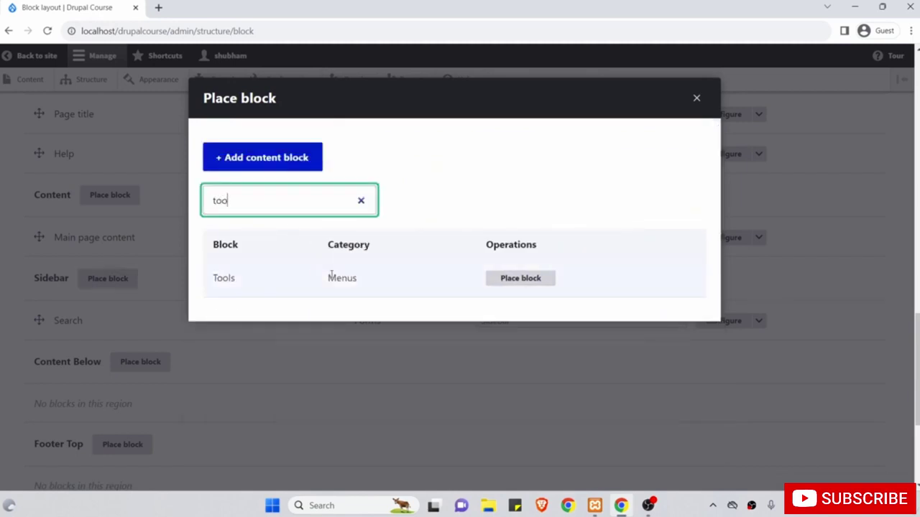
click(516, 283)
scroll(647, 352, down, 3)
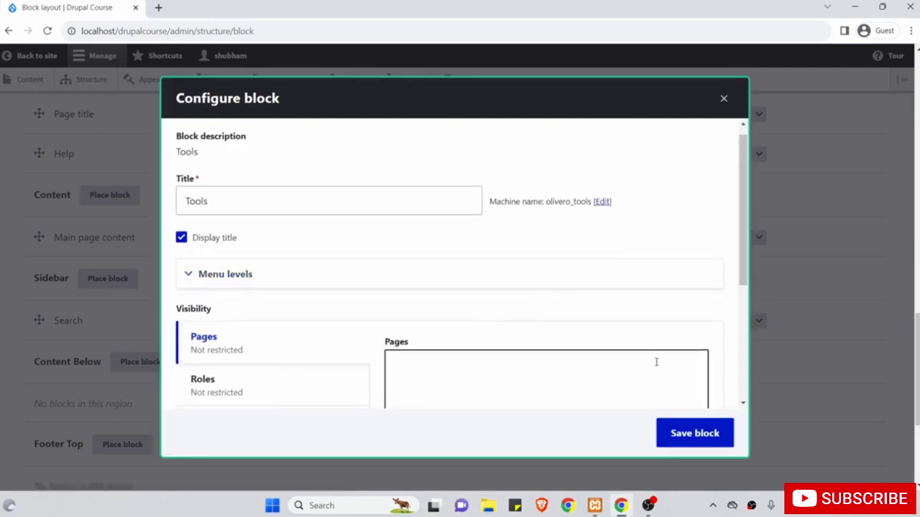
scroll(636, 358, up, 3)
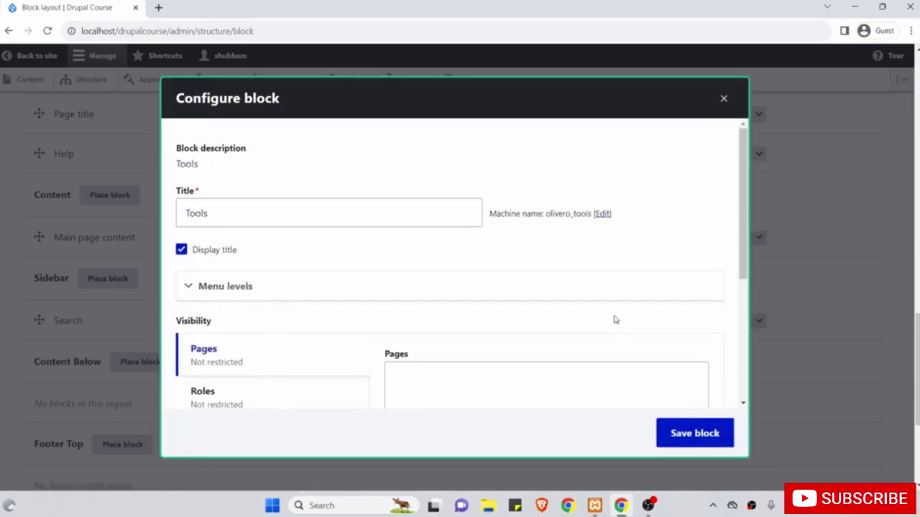
drag(275, 222, 160, 217)
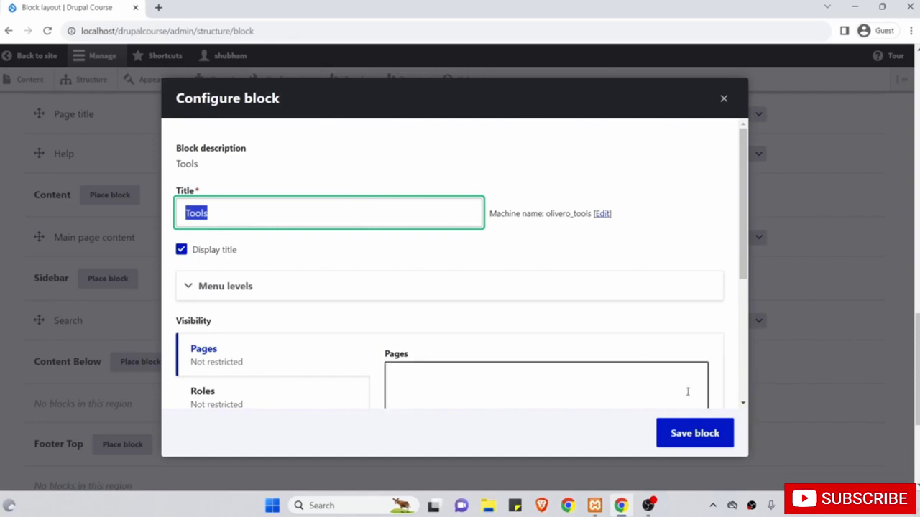
scroll(687, 390, down, 1)
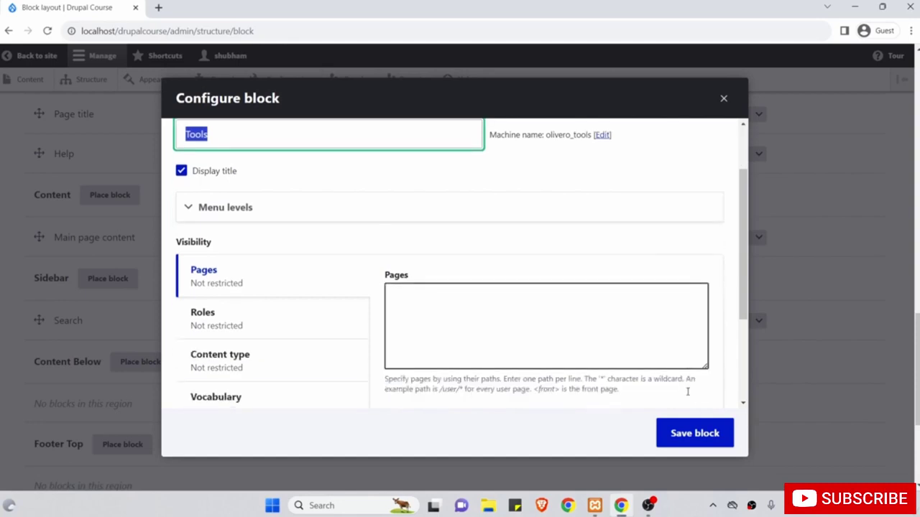
click(702, 435)
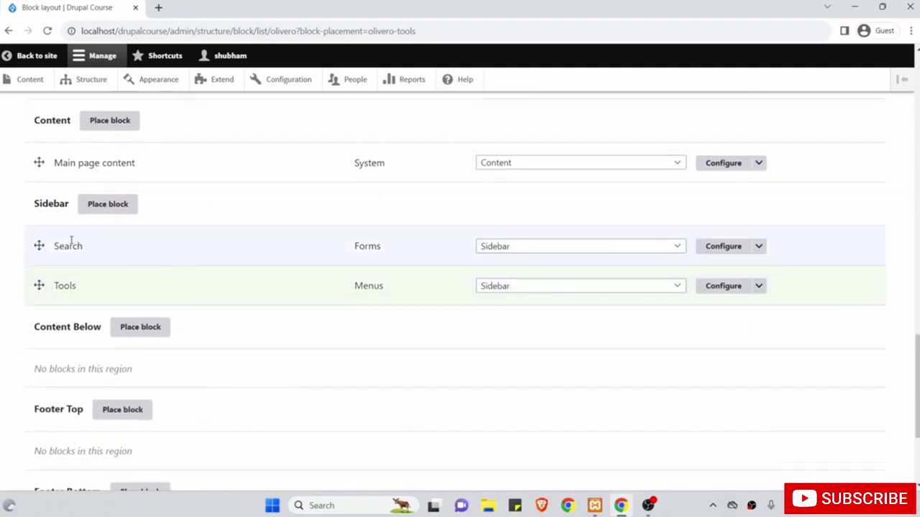
Reposition the Tools row relative to Search in the Sidebar and save the block layout.
drag(39, 285, 37, 250)
scroll(37, 261, up, 1)
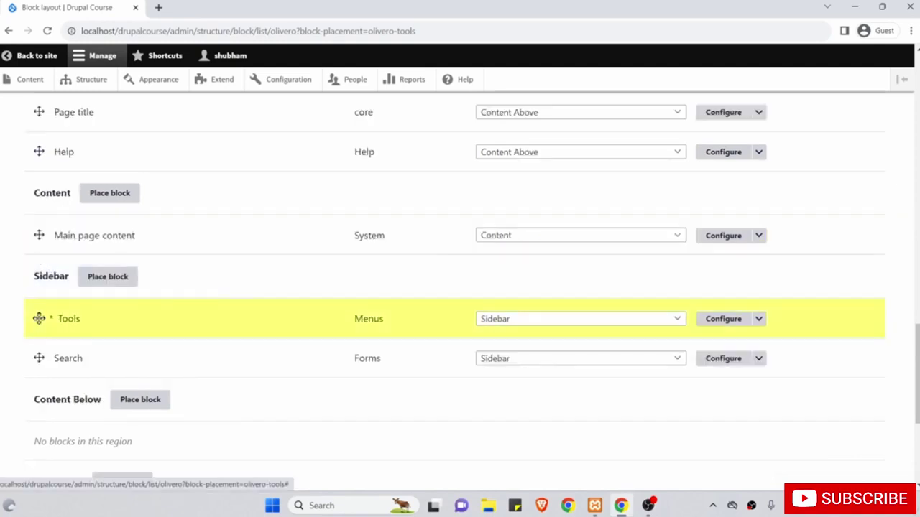
drag(39, 318, 53, 343)
scroll(12, 331, down, 3)
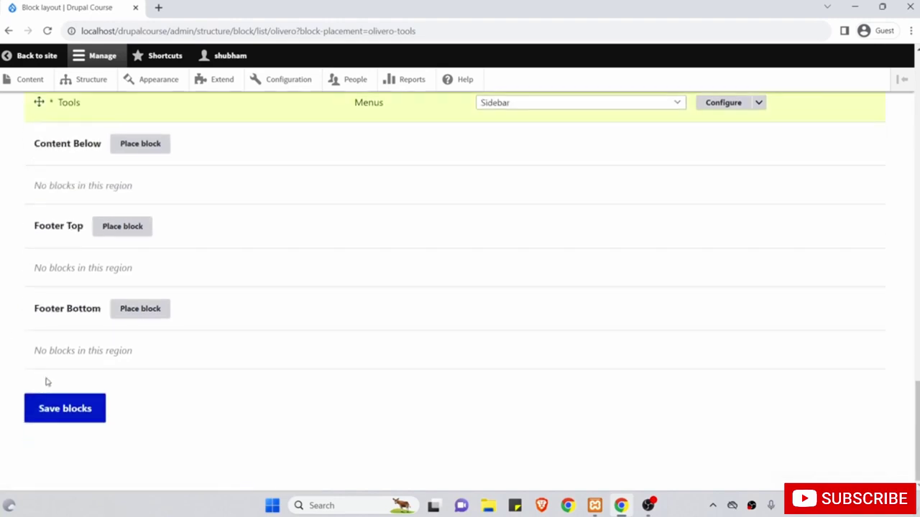
click(72, 408)
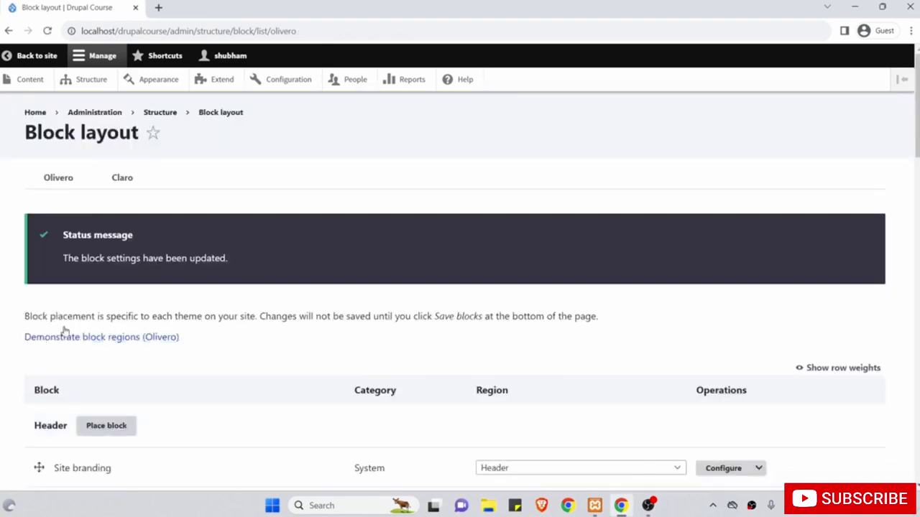
Inspect the home page sidebar showing the Search block with the Tools heading beneath it.
click(47, 59)
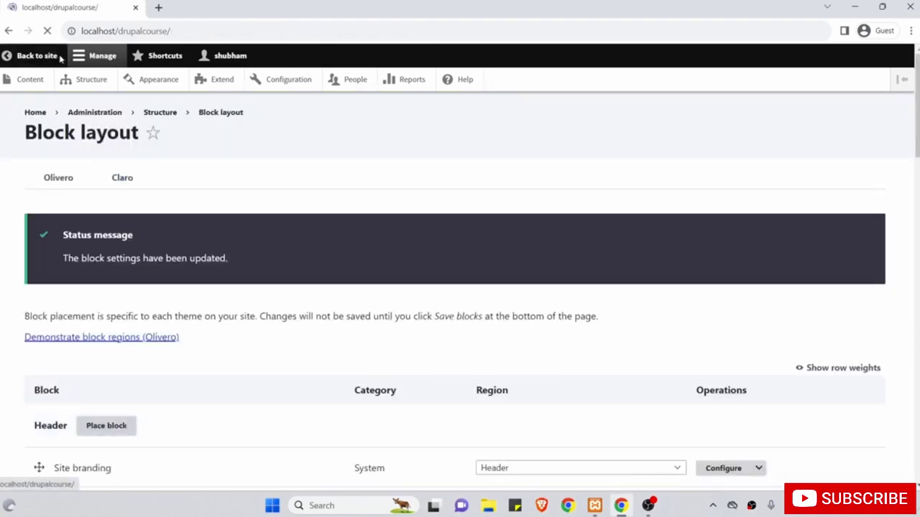
scroll(522, 236, down, 2)
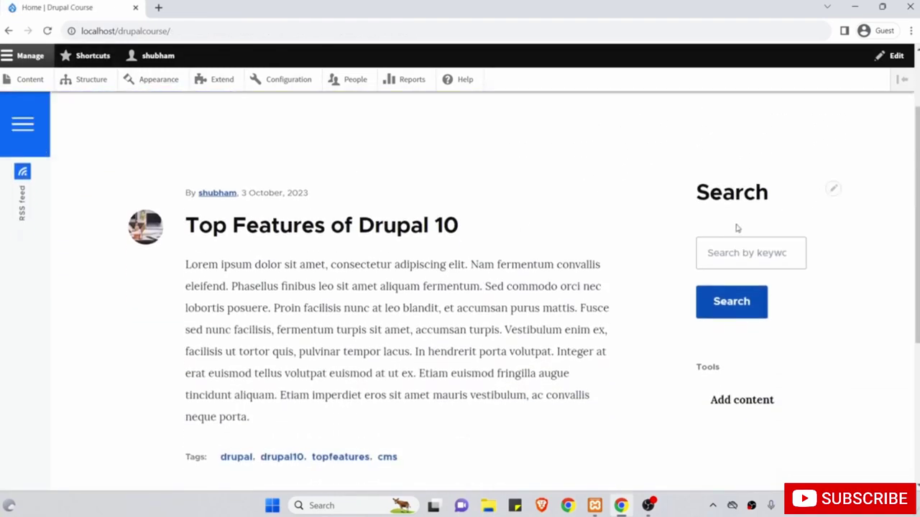
drag(731, 369, 700, 368)
scroll(650, 353, up, 2)
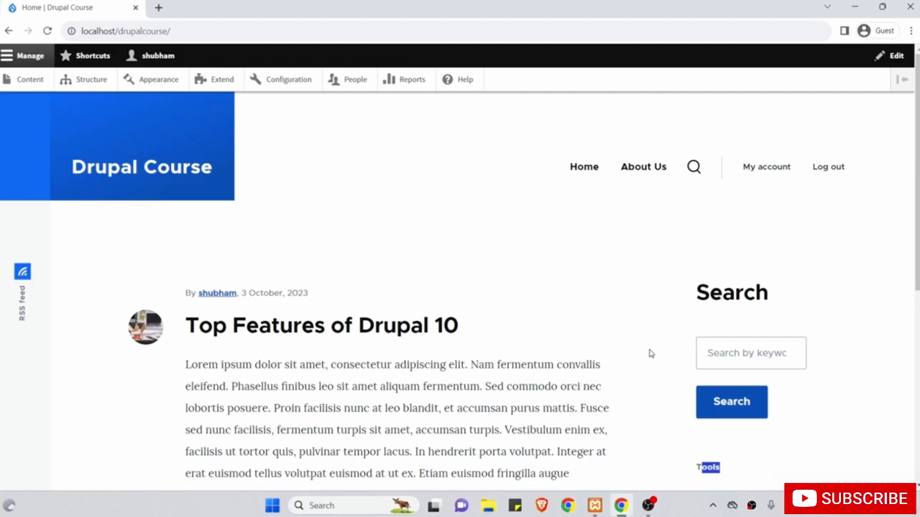
click(649, 353)
Open the Search block's configuration from Structure > Block layout.
mouse_move(810, 292)
click(833, 293)
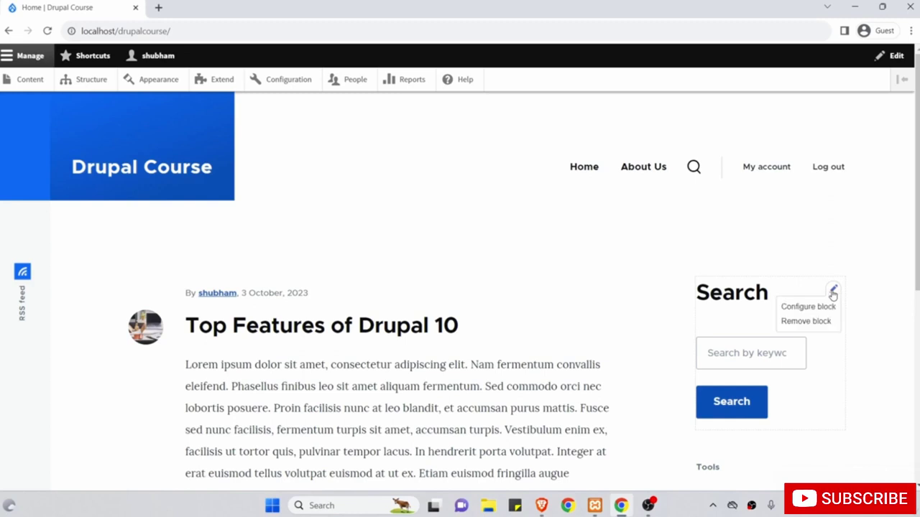
click(92, 80)
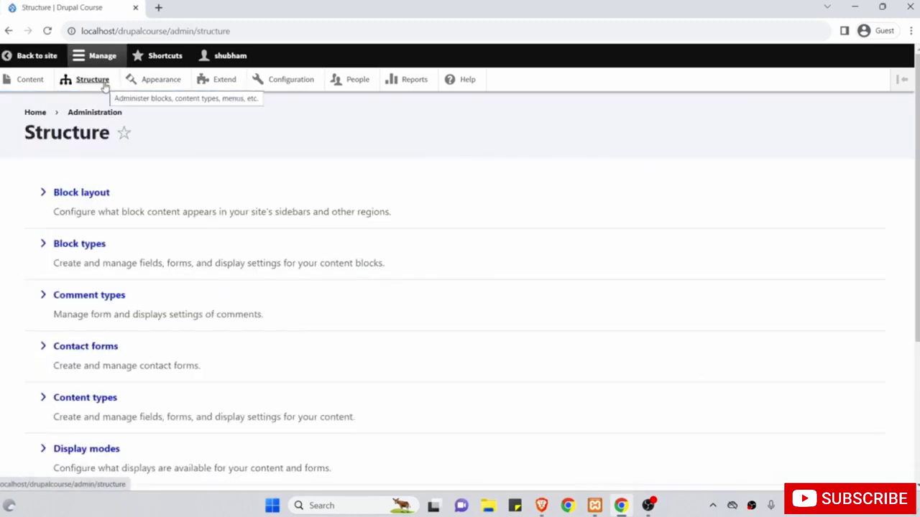
click(85, 192)
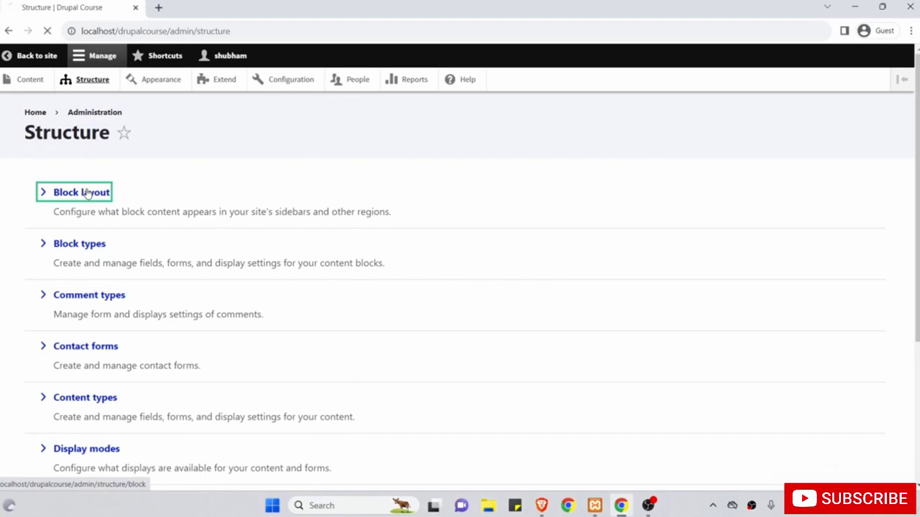
scroll(190, 300, down, 12)
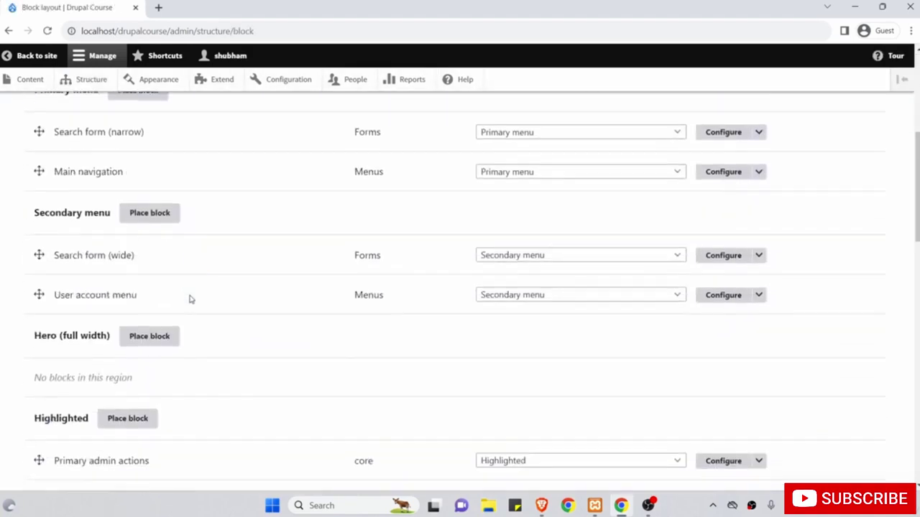
scroll(190, 299, down, 3)
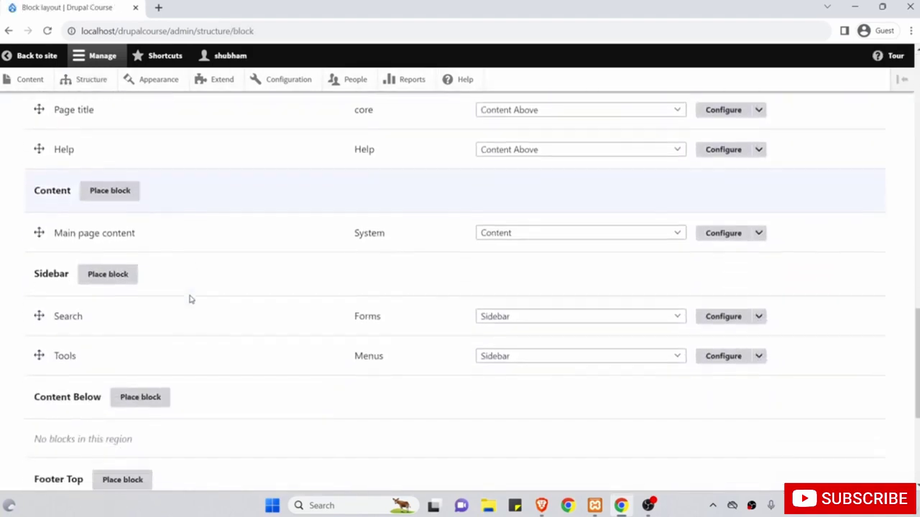
click(731, 317)
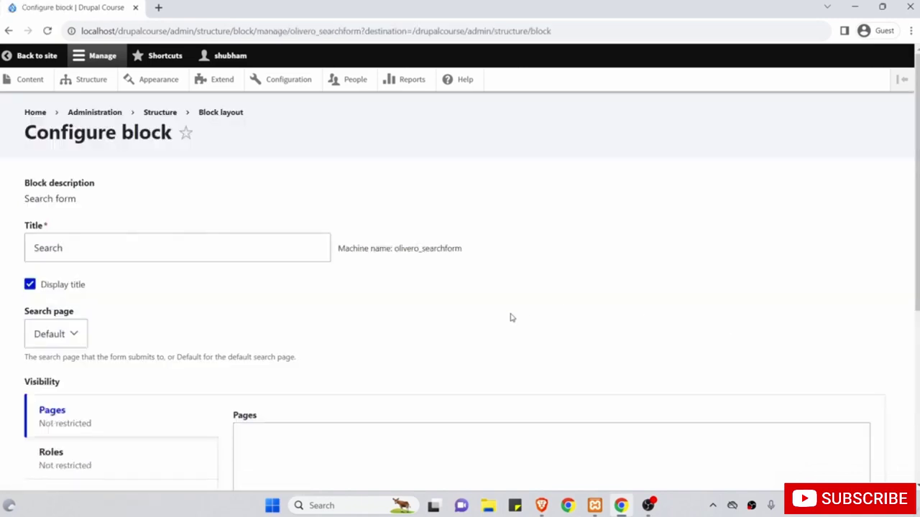
Limit Search visibility to the Article content type, save, and view the home page.
scroll(511, 316, down, 3)
click(94, 289)
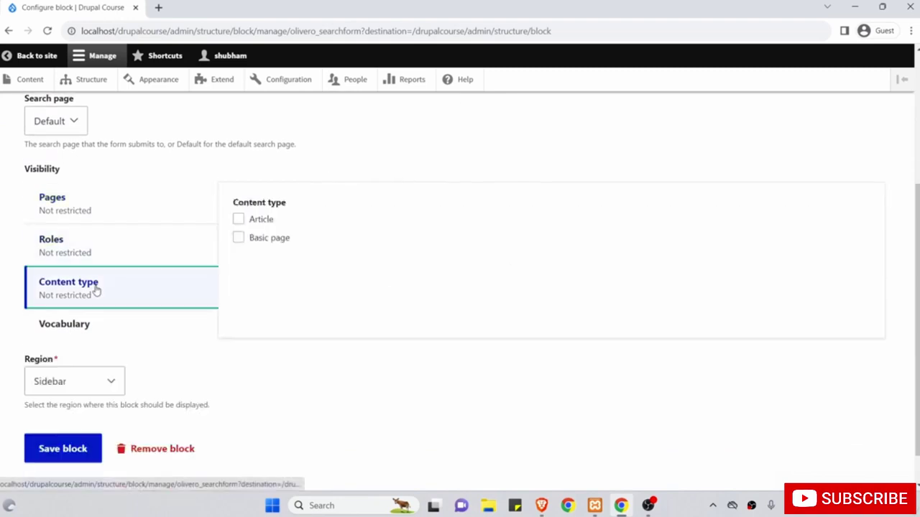
scroll(285, 317, up, 2)
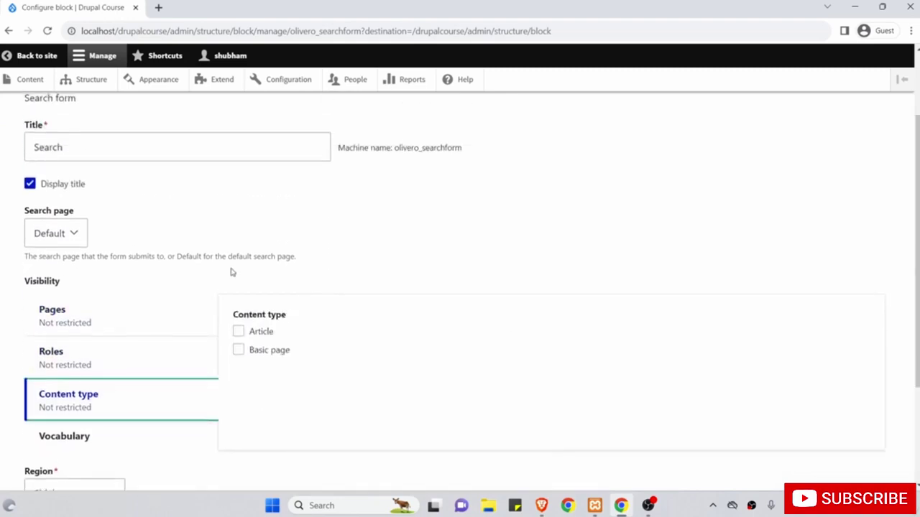
click(238, 331)
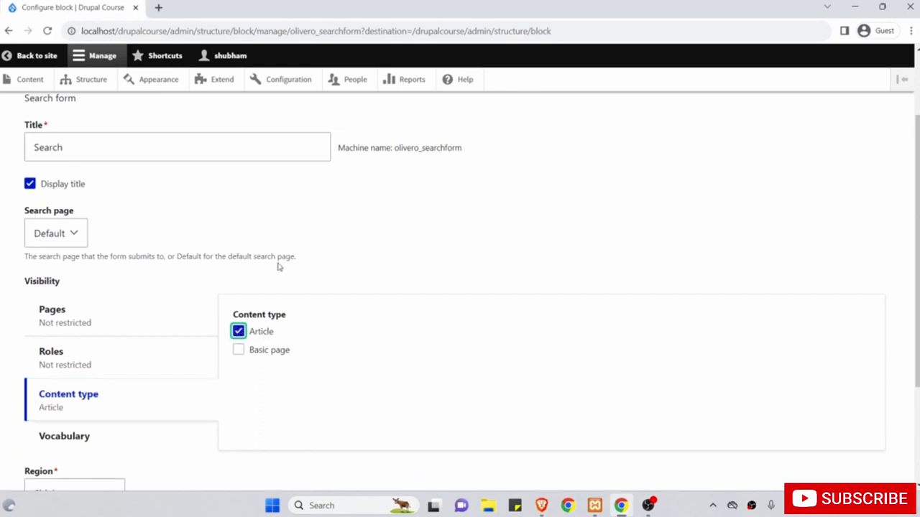
scroll(277, 267, down, 3)
click(58, 410)
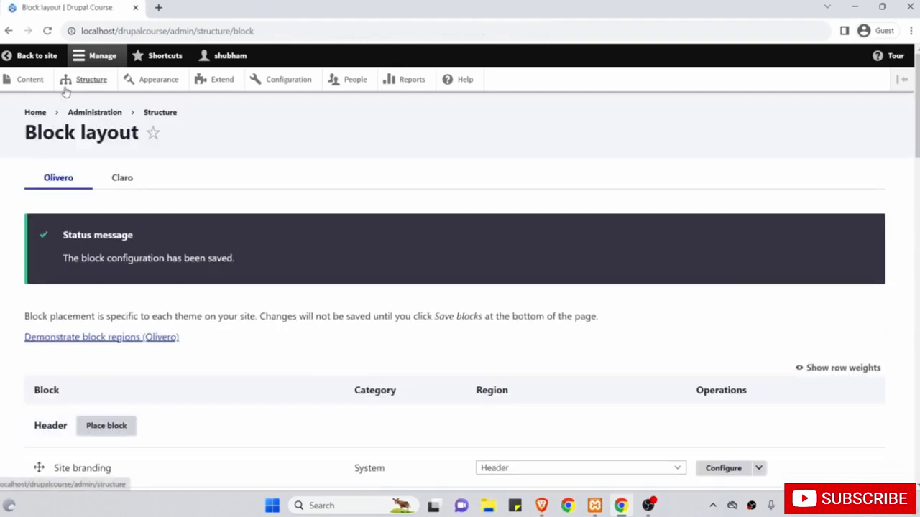
click(36, 58)
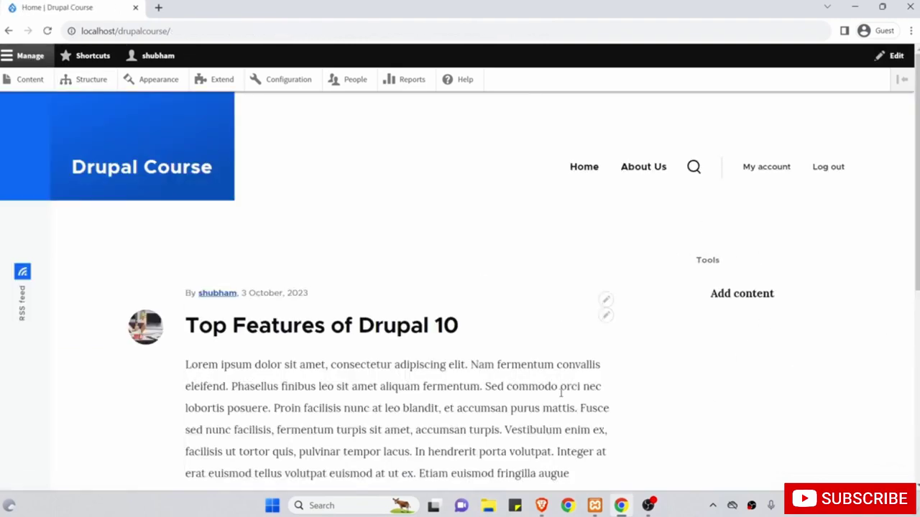
Visit About Us, Home, then the Top Features of Drupal 10 article to see where Search appears.
click(641, 171)
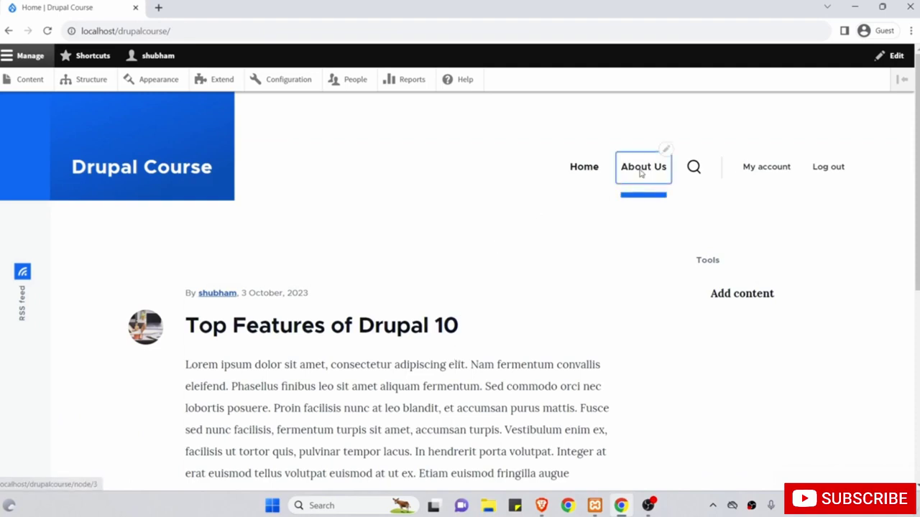
scroll(608, 314, down, 2)
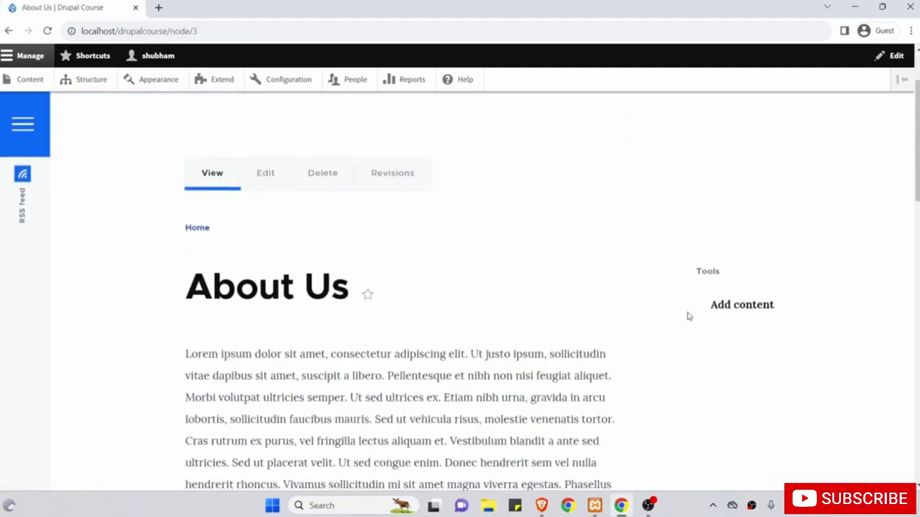
scroll(712, 399, up, 1)
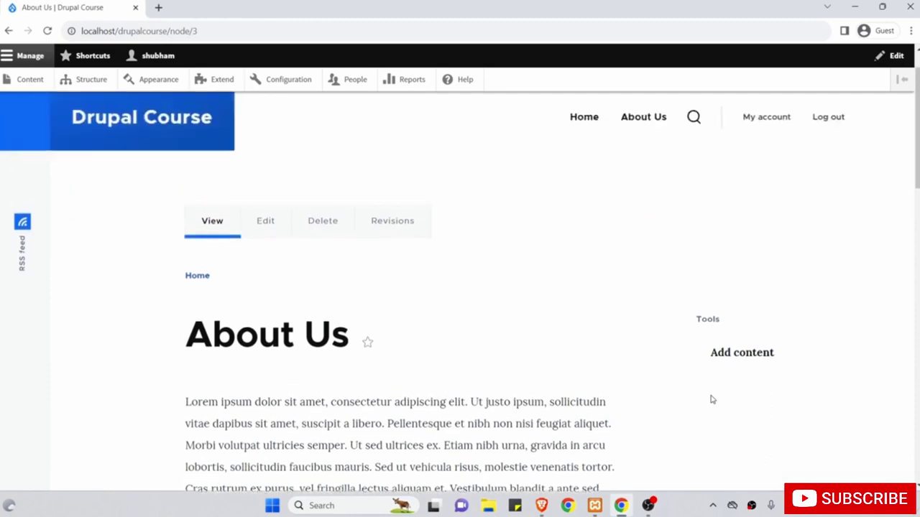
scroll(733, 207, up, 1)
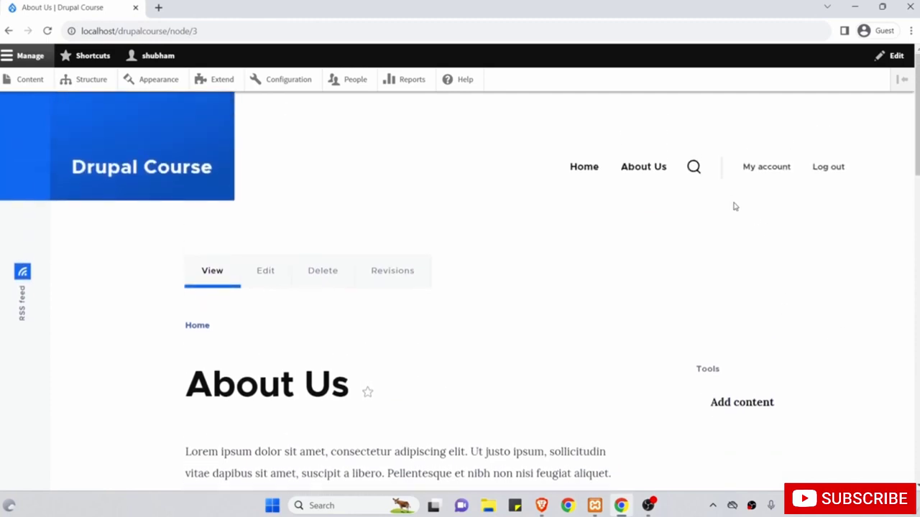
click(591, 170)
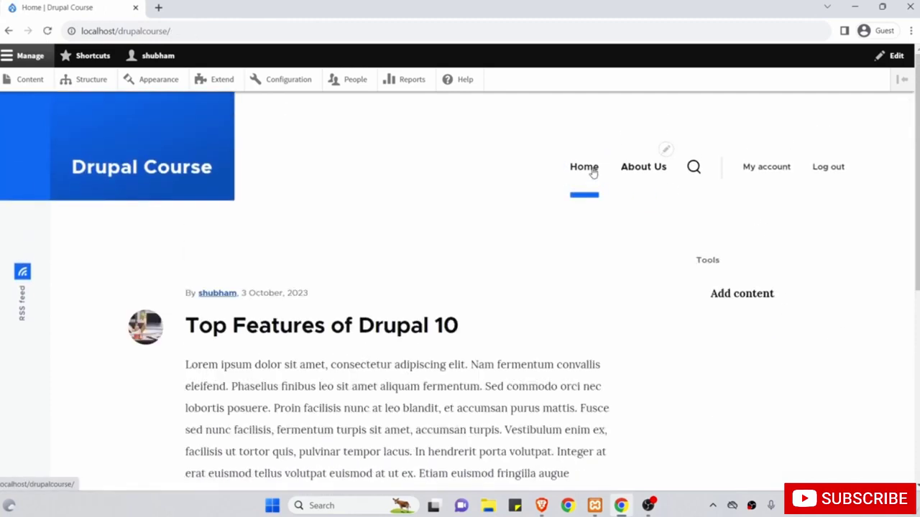
scroll(593, 172, down, 2)
click(426, 209)
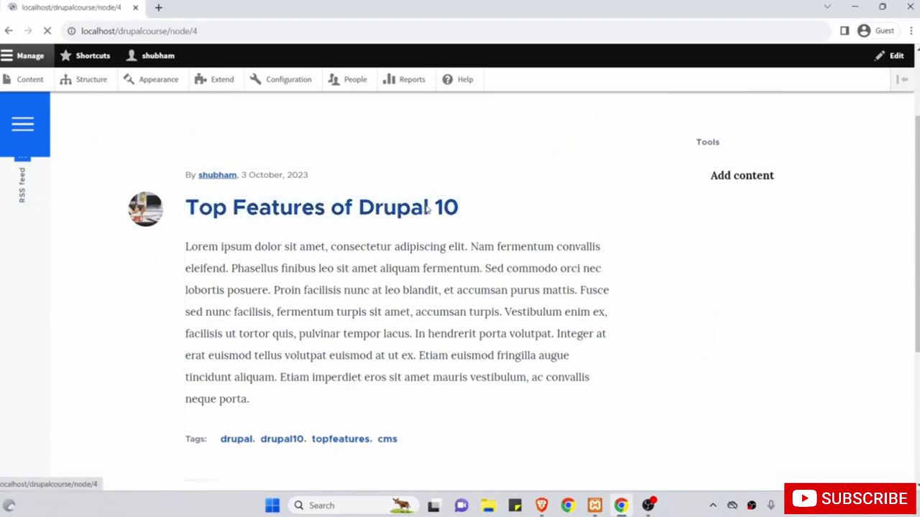
scroll(718, 314, down, 1)
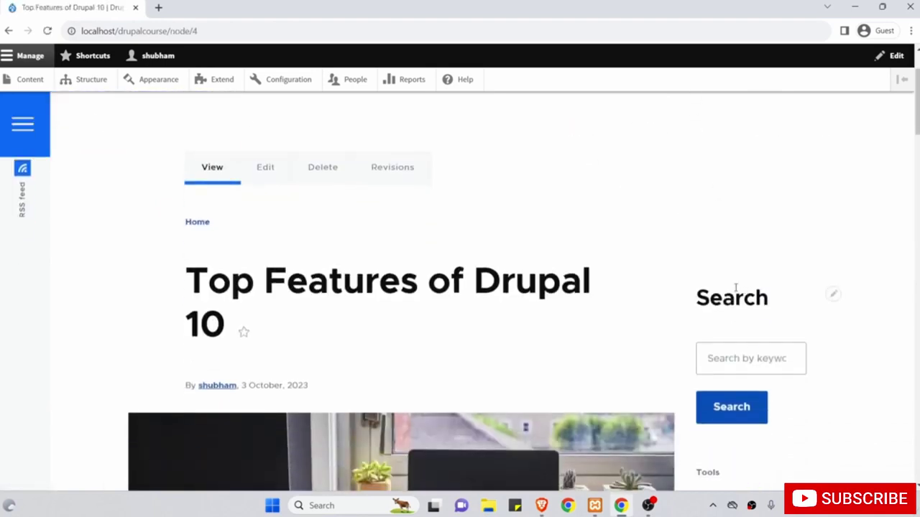
scroll(750, 345, up, 1)
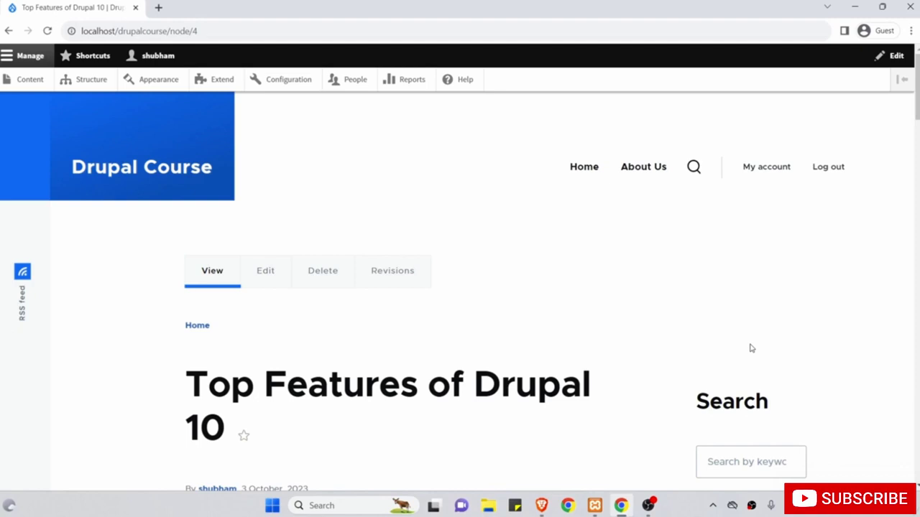
In the Search block's configuration, untick Article under Content type visibility and save.
mouse_move(776, 407)
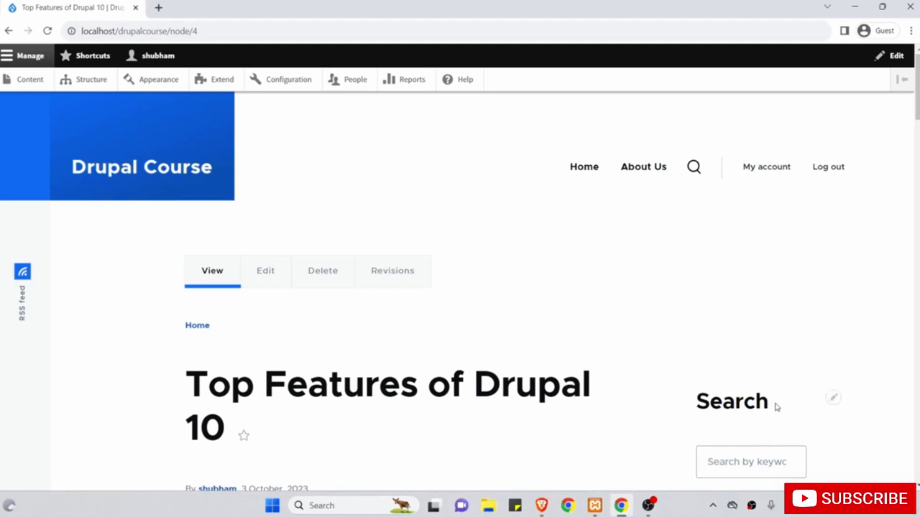
click(833, 402)
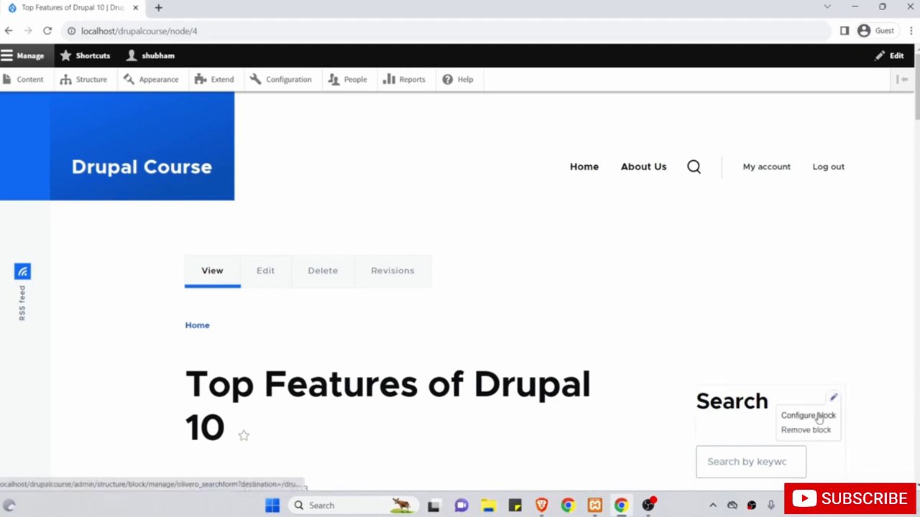
click(819, 419)
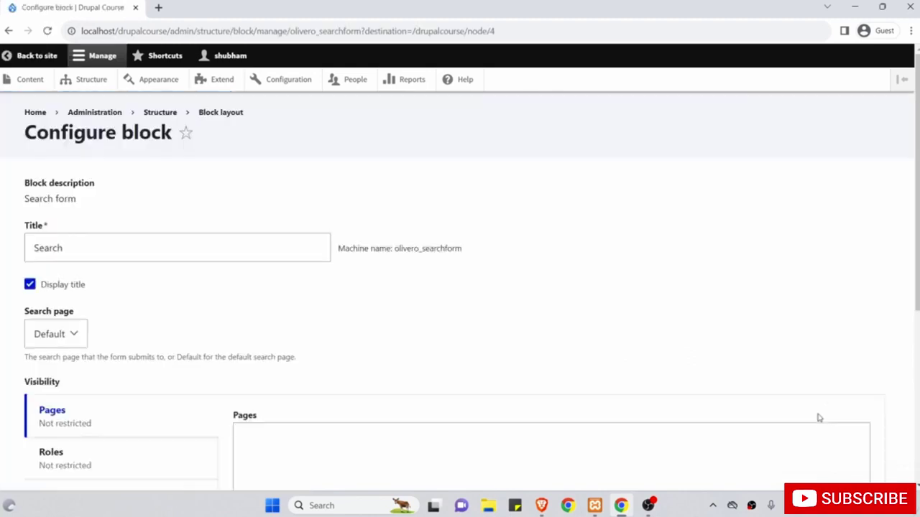
scroll(396, 353, down, 3)
click(145, 304)
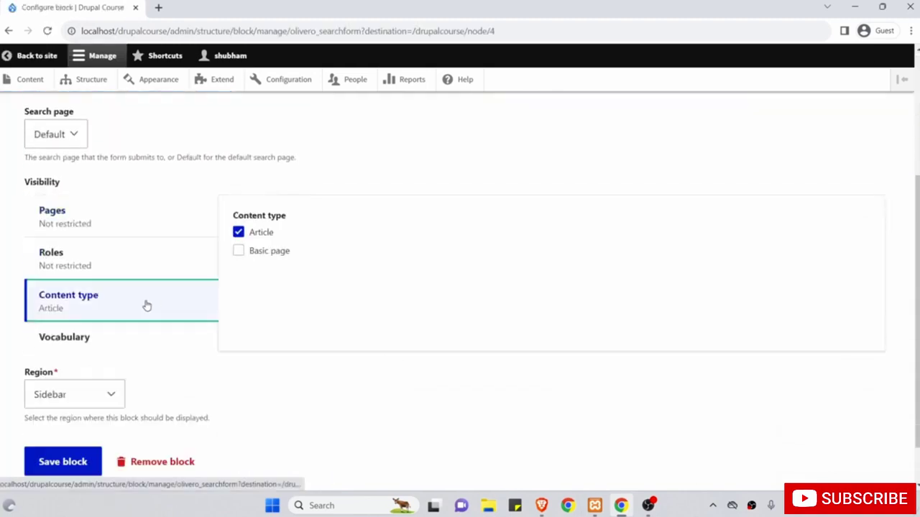
click(238, 232)
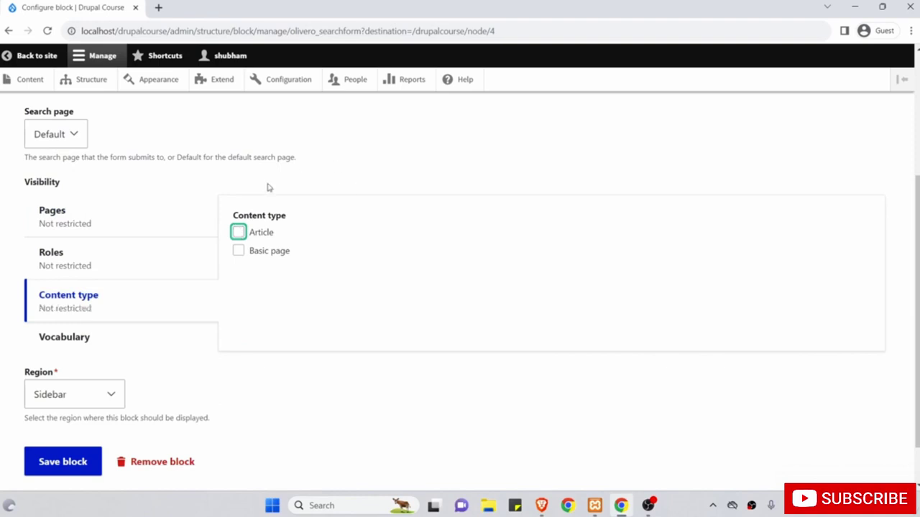
click(271, 285)
click(59, 463)
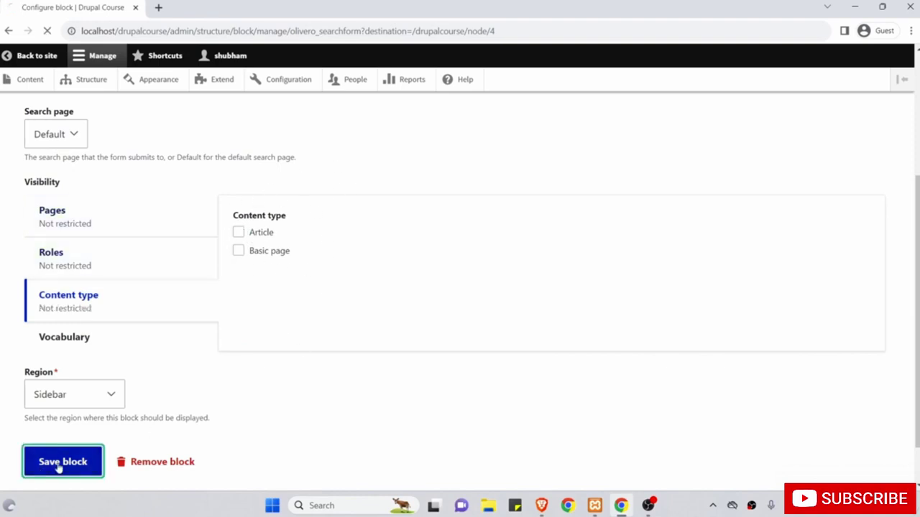
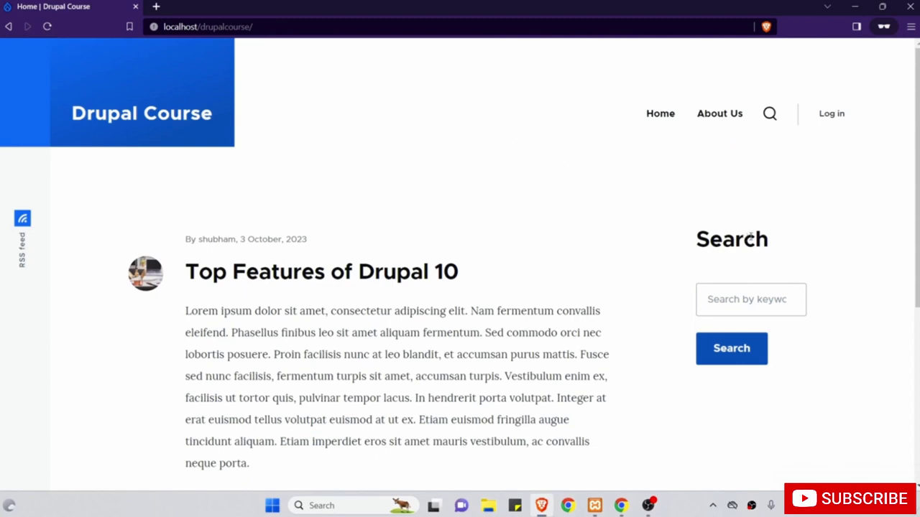
Bring forward the Chrome window with the logged-in admin session on node/4.
click(857, 7)
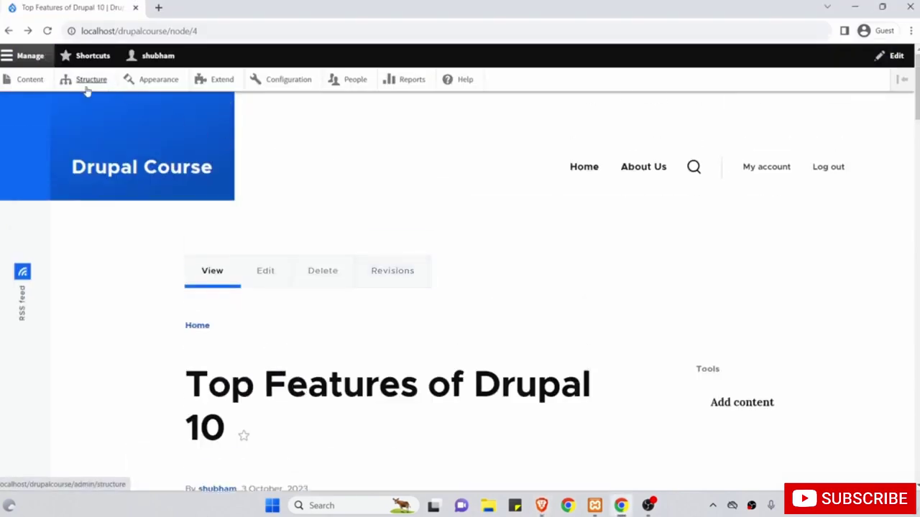
Go to Structure > Block layout and open the sidebar Search block's configuration.
click(92, 79)
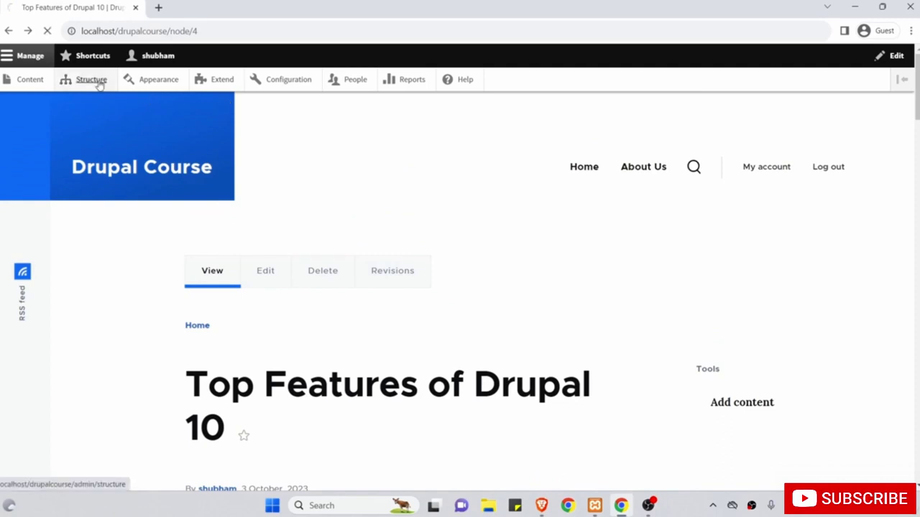
click(99, 191)
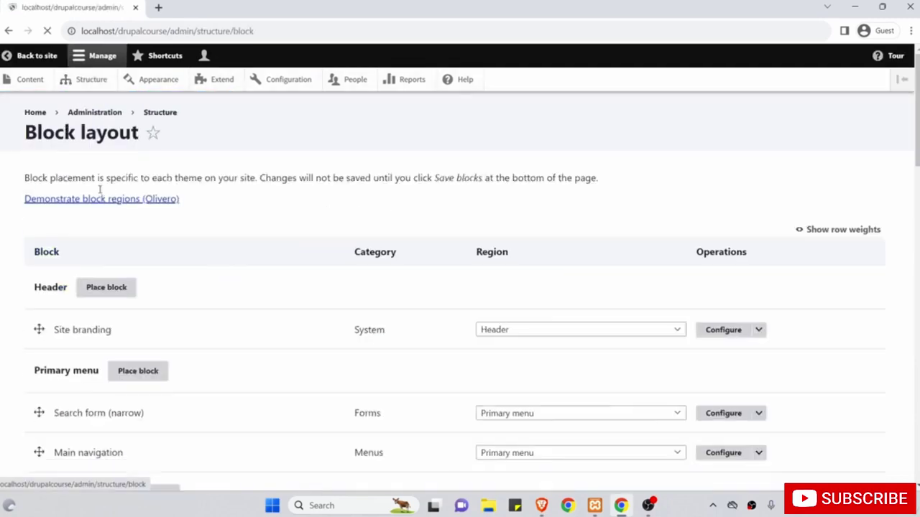
scroll(267, 303, down, 4)
scroll(268, 303, down, 6)
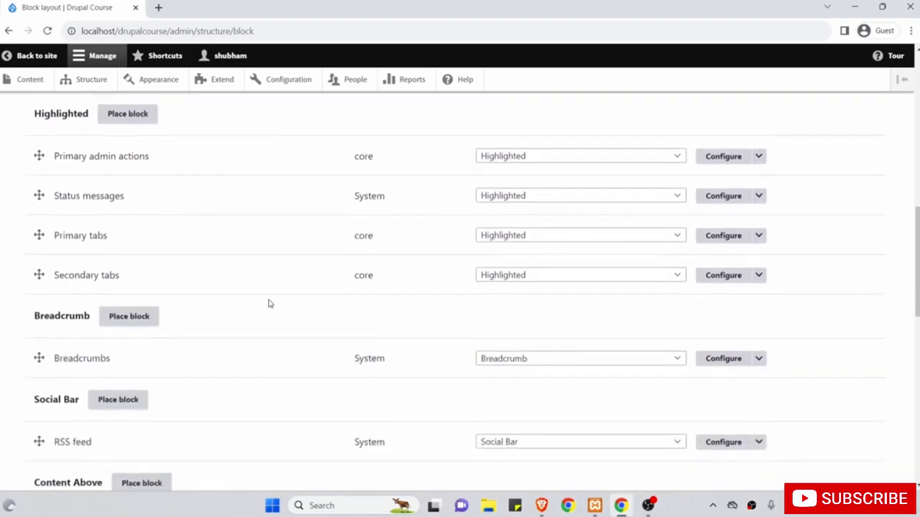
scroll(268, 303, down, 4)
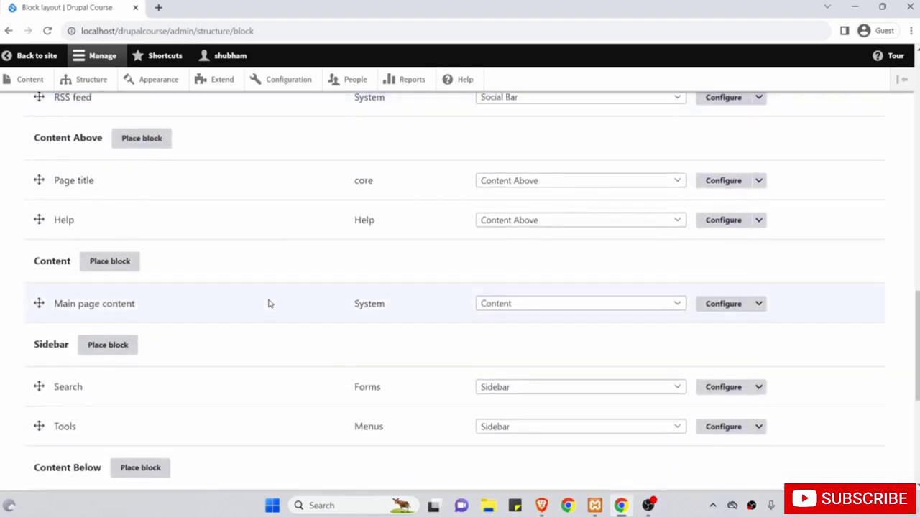
click(724, 304)
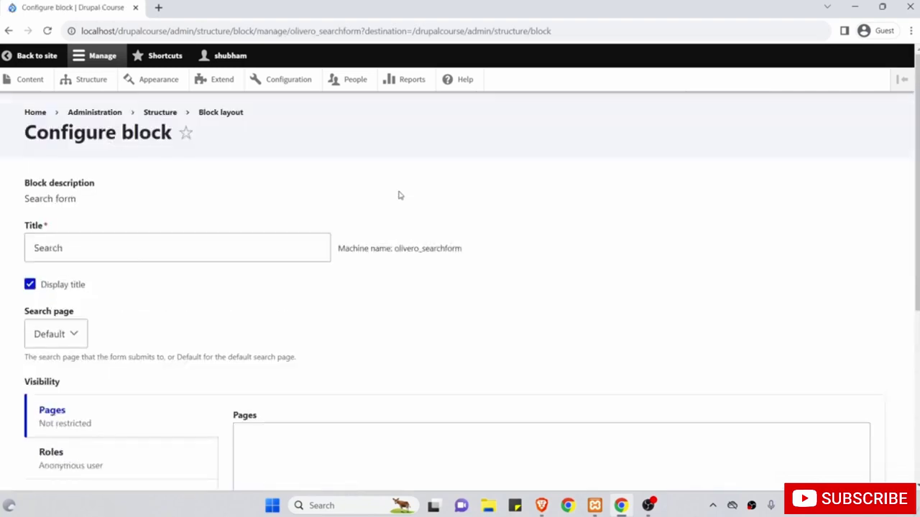
Untick Anonymous user under Roles so the block is not role-restricted, and save it.
scroll(400, 195, down, 2)
click(72, 332)
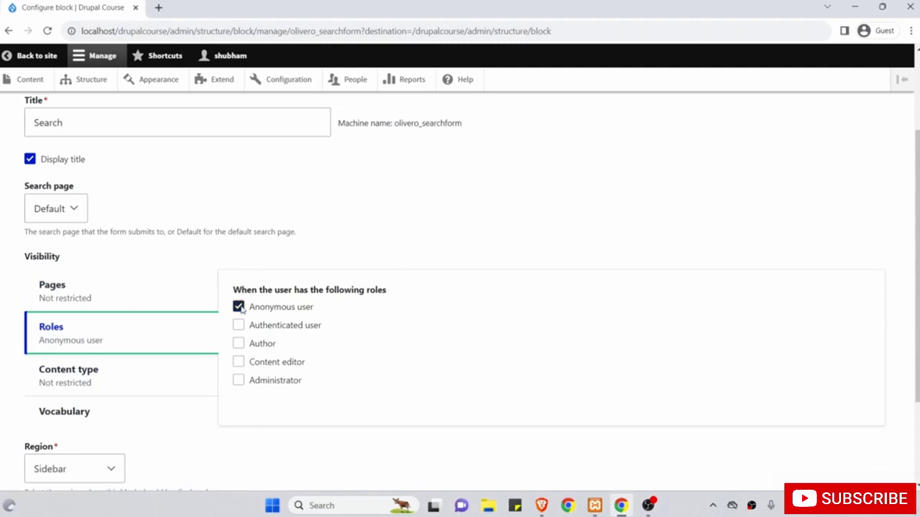
click(240, 308)
scroll(176, 341, down, 2)
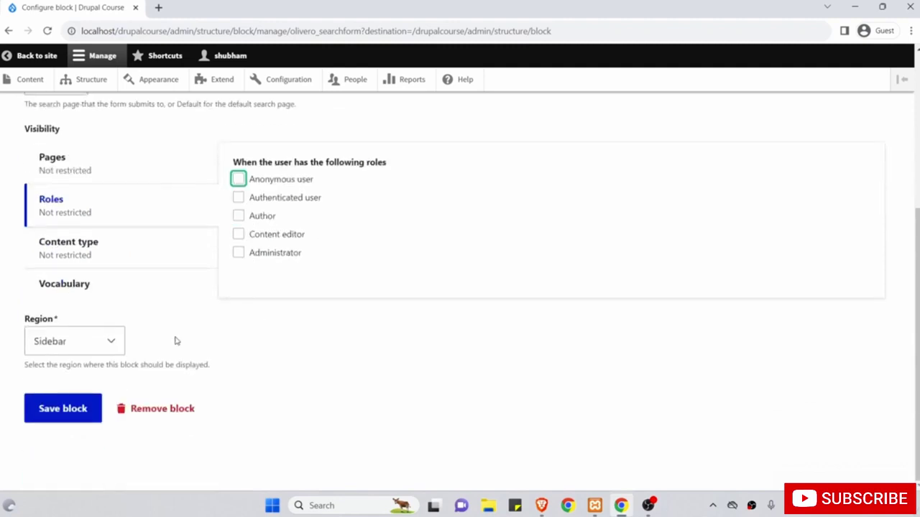
click(61, 404)
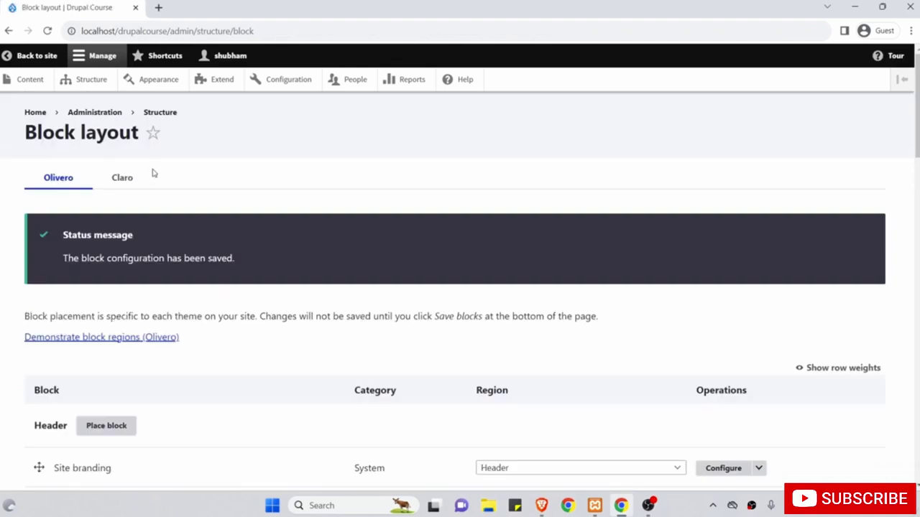
In a new tab, check that Search shows on the node/4 article and home page, then return.
middle_click(33, 57)
click(176, 5)
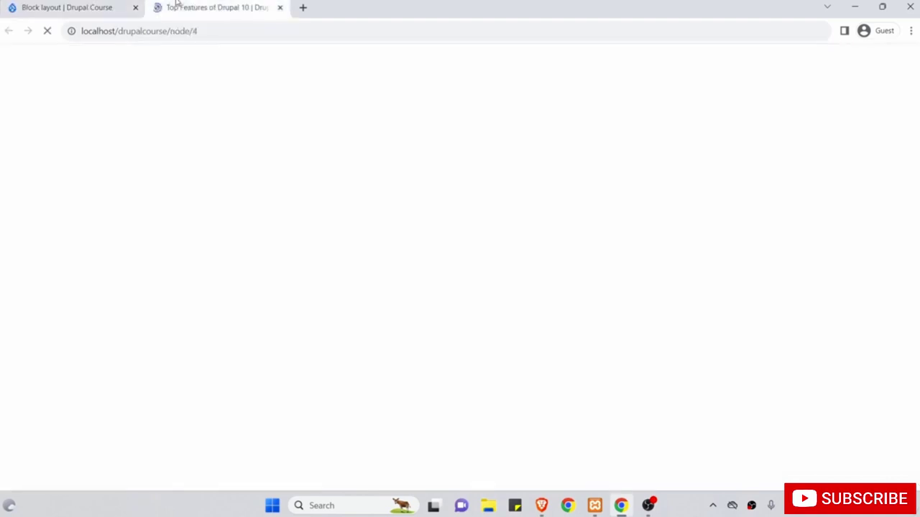
scroll(196, 136, down, 2)
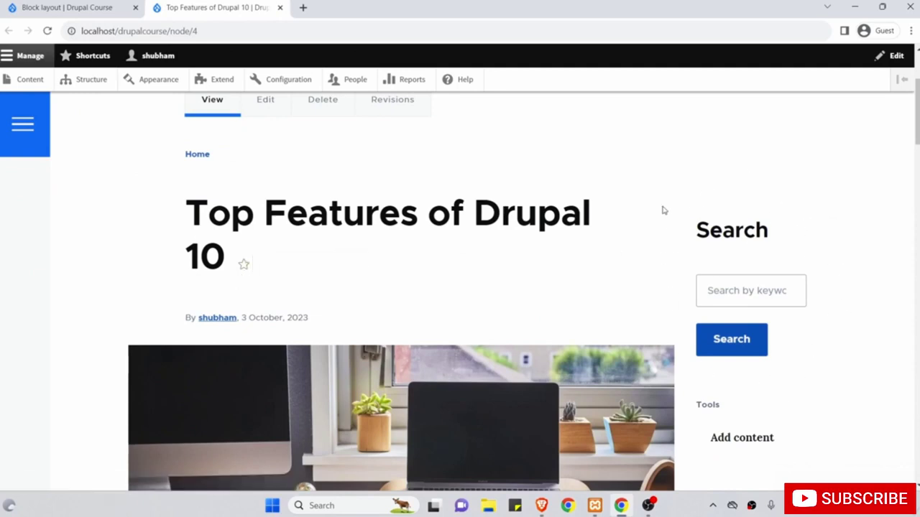
scroll(663, 209, up, 2)
click(179, 180)
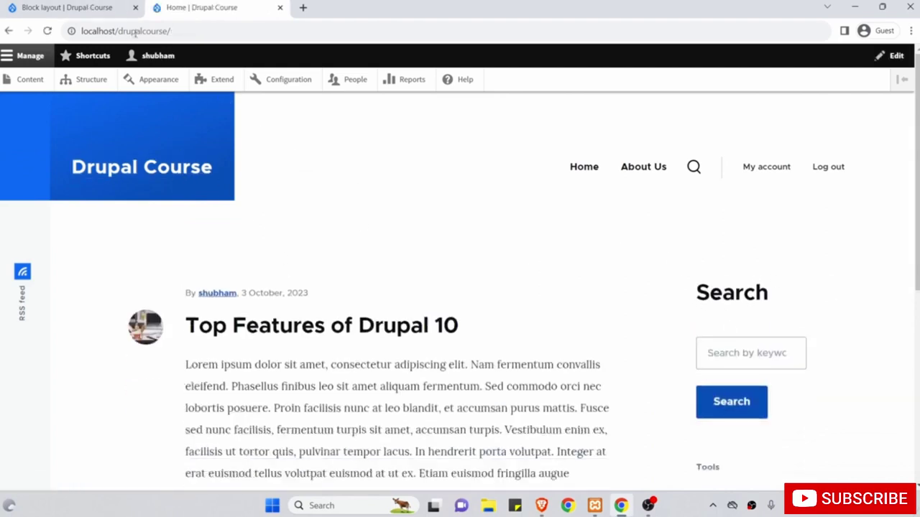
click(72, 6)
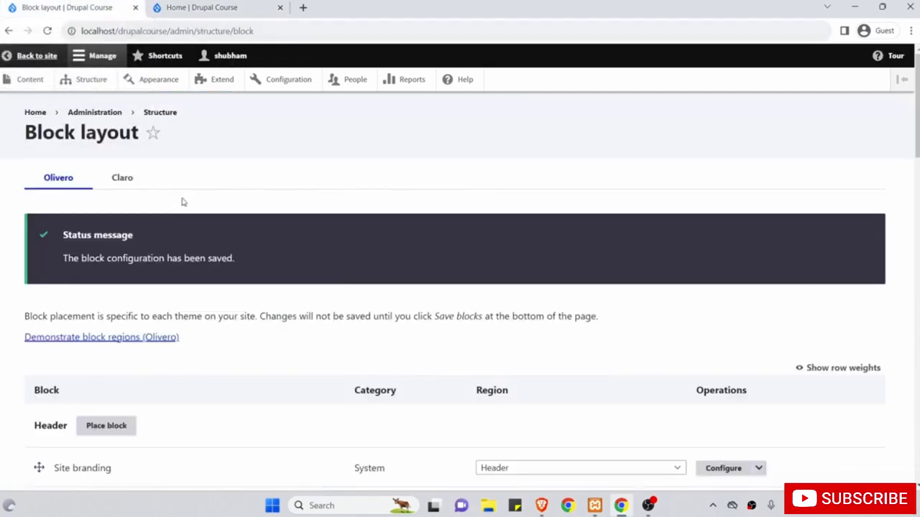
Reopen the Search block's settings at the Pages visibility field, then view the Home tab.
scroll(181, 202, down, 10)
scroll(182, 202, down, 7)
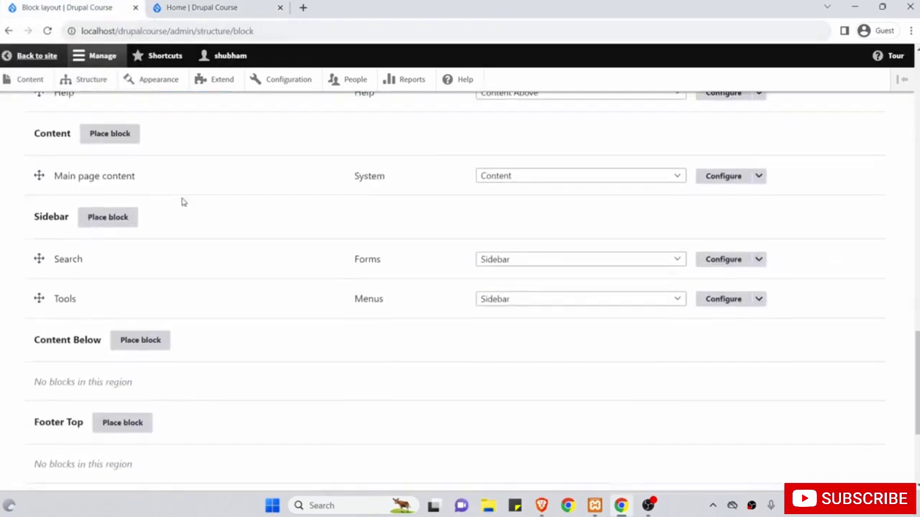
click(722, 253)
scroll(388, 319, down, 3)
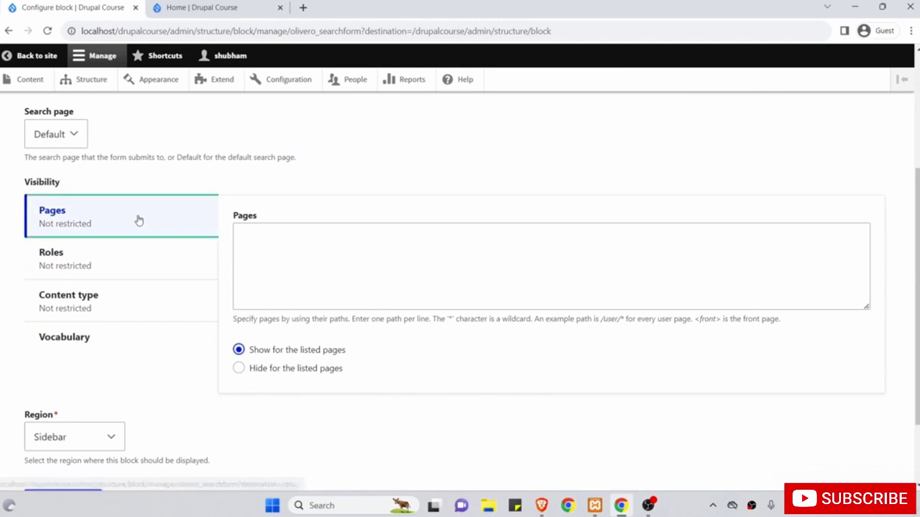
click(349, 253)
scroll(349, 253, up, 1)
scroll(348, 253, up, 1)
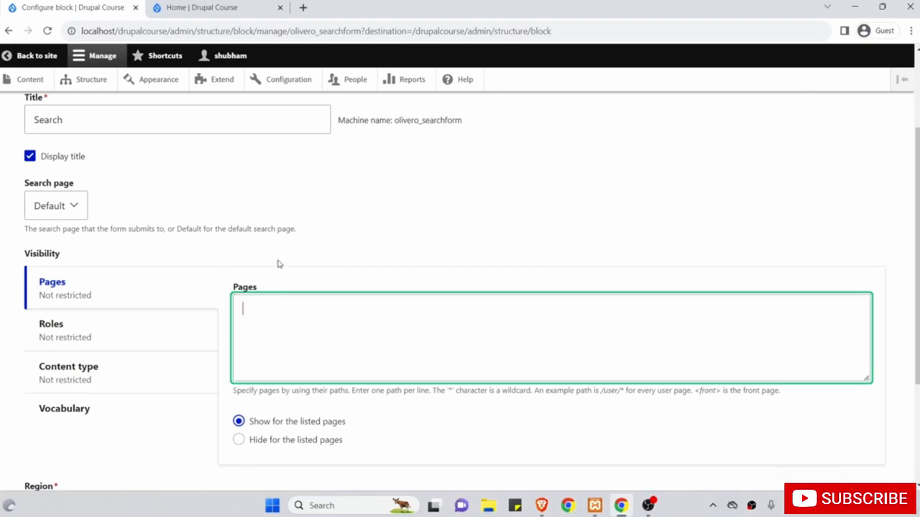
click(183, 6)
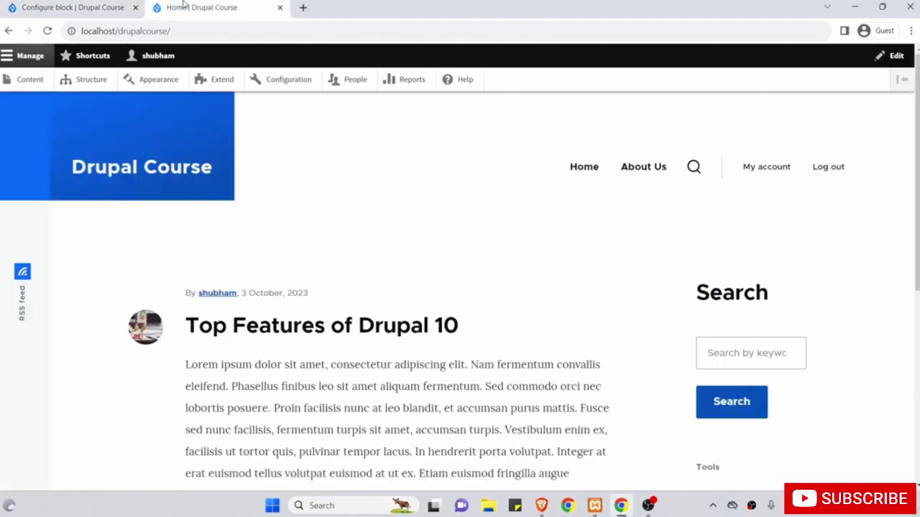
Open About Us, copy its /node/3 path from the address bar, and return to the block form.
click(642, 171)
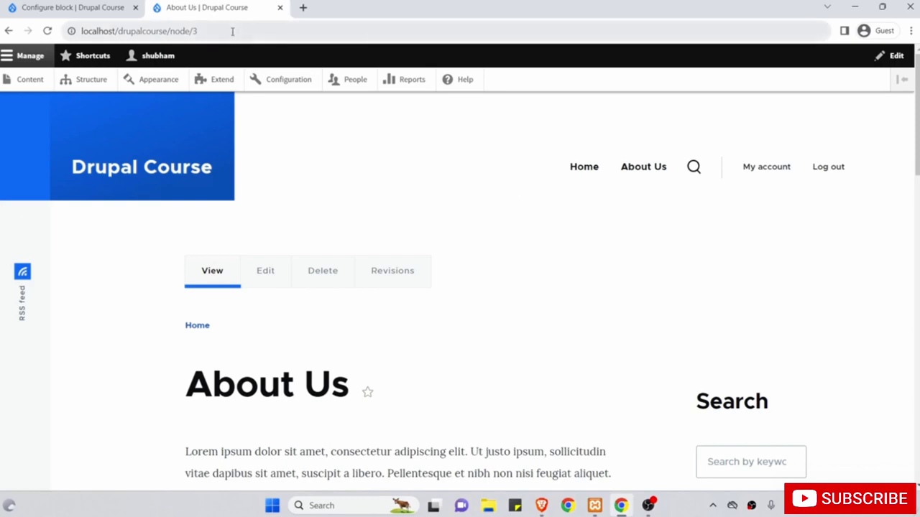
drag(232, 31, 167, 31)
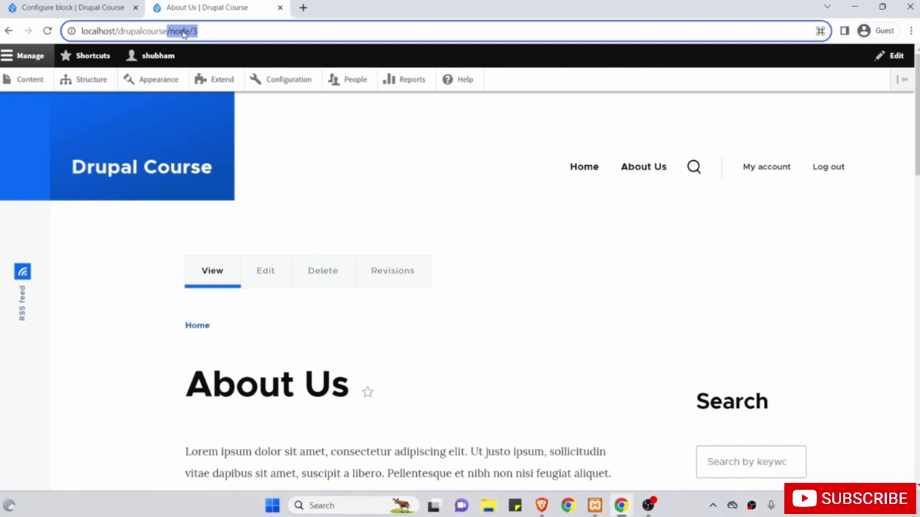
right_click(183, 32)
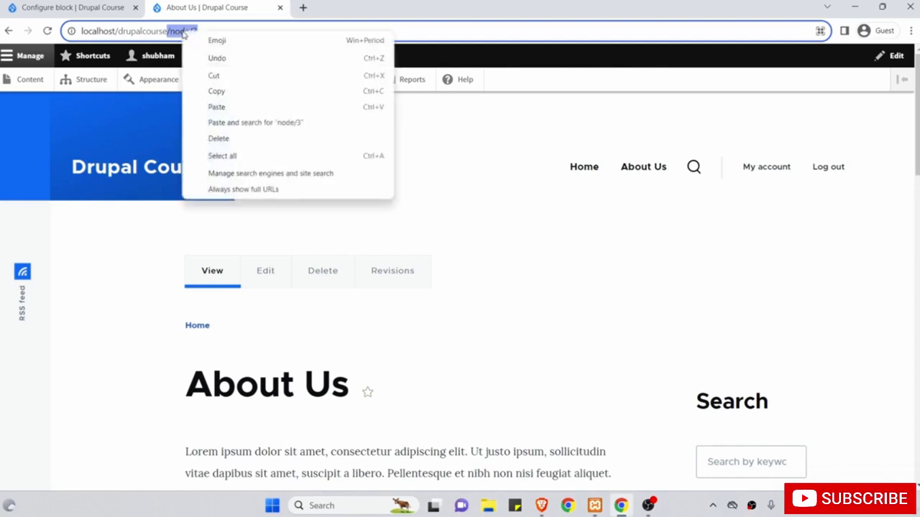
click(216, 92)
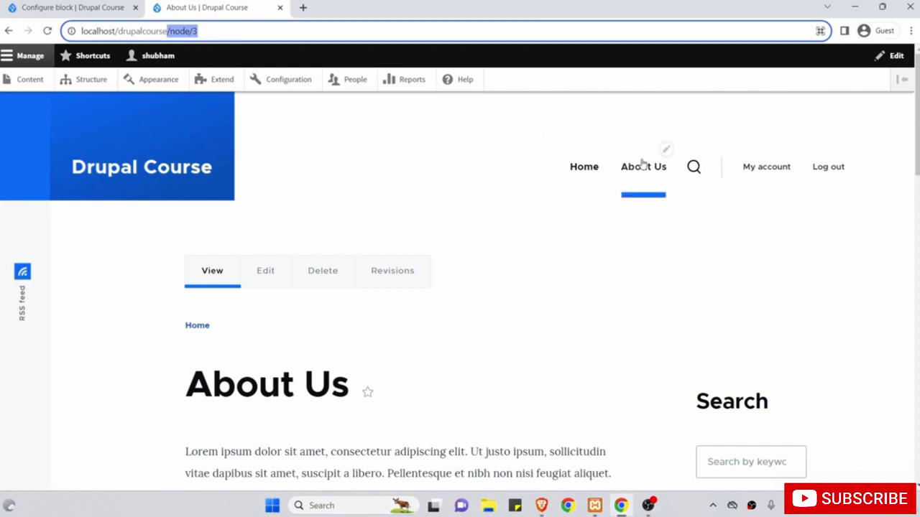
click(69, 7)
scroll(154, 226, down, 1)
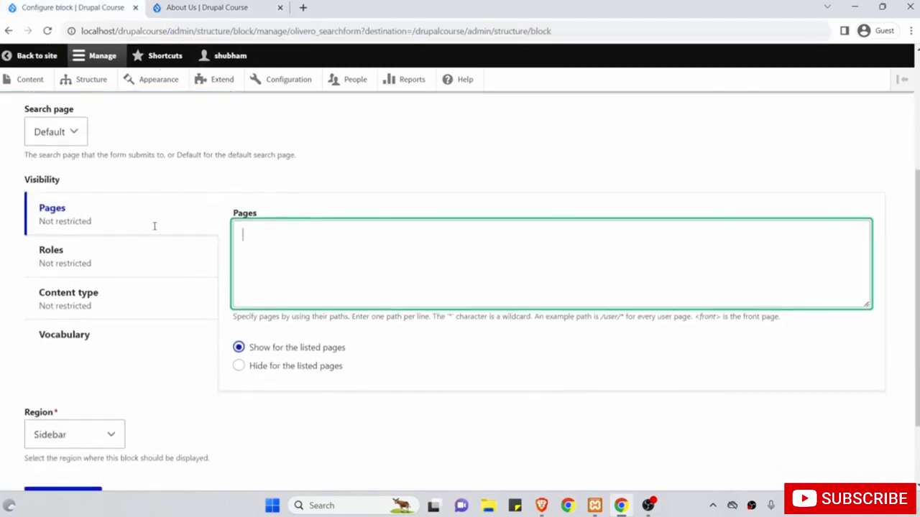
Paste /node/3 into the Pages list with 'Show for the listed pages' selected.
right_click(282, 246)
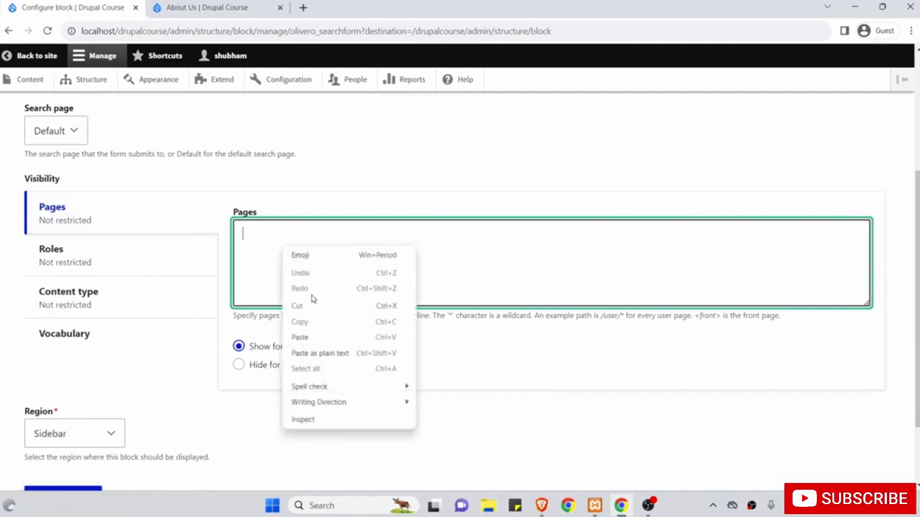
click(317, 339)
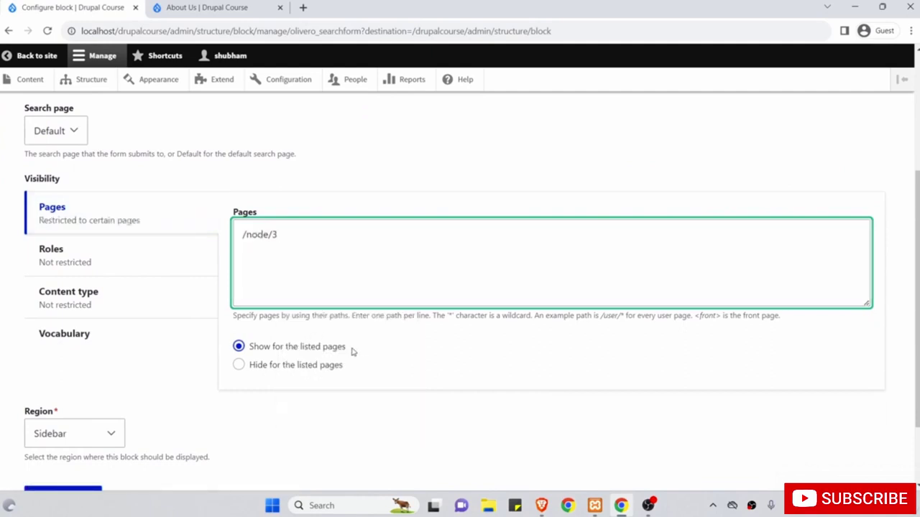
scroll(351, 352, down, 1)
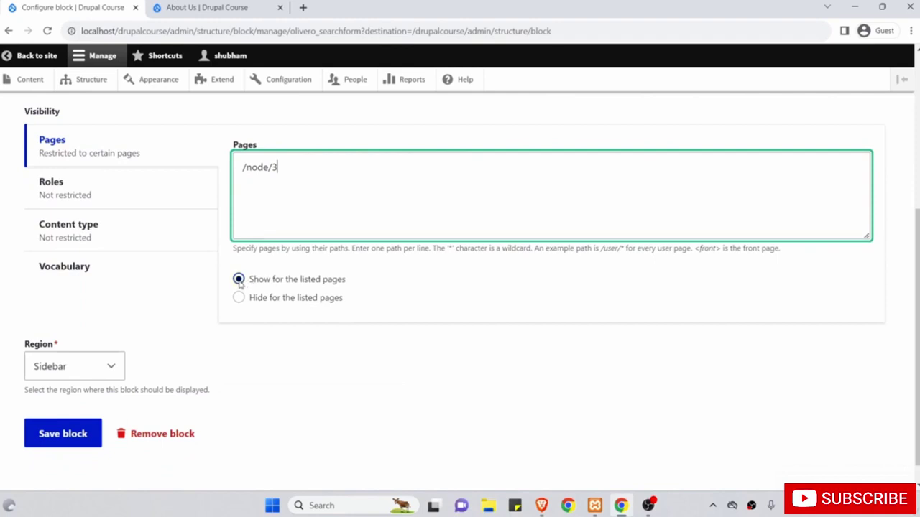
click(239, 280)
key(shift+Tab)
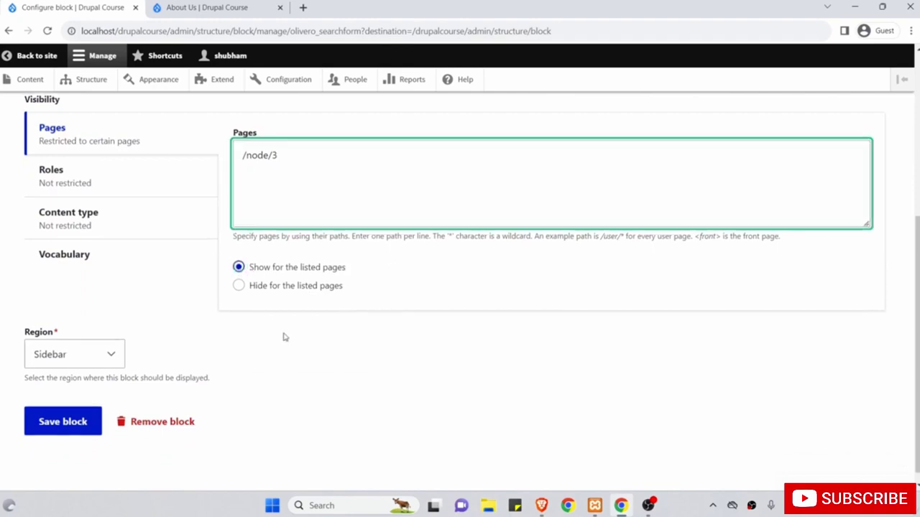
Tidy the /node/3 entry in the Pages list and save the Search block.
scroll(258, 219, up, 2)
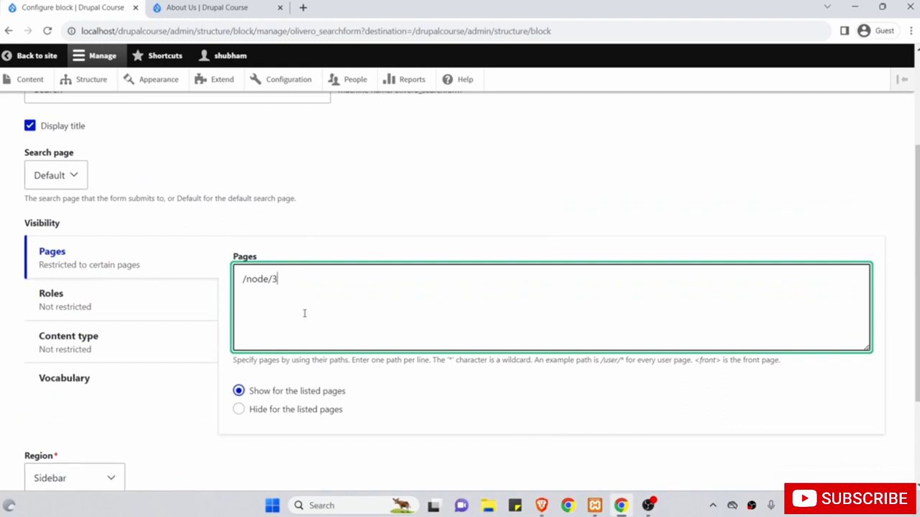
drag(304, 314, 228, 273)
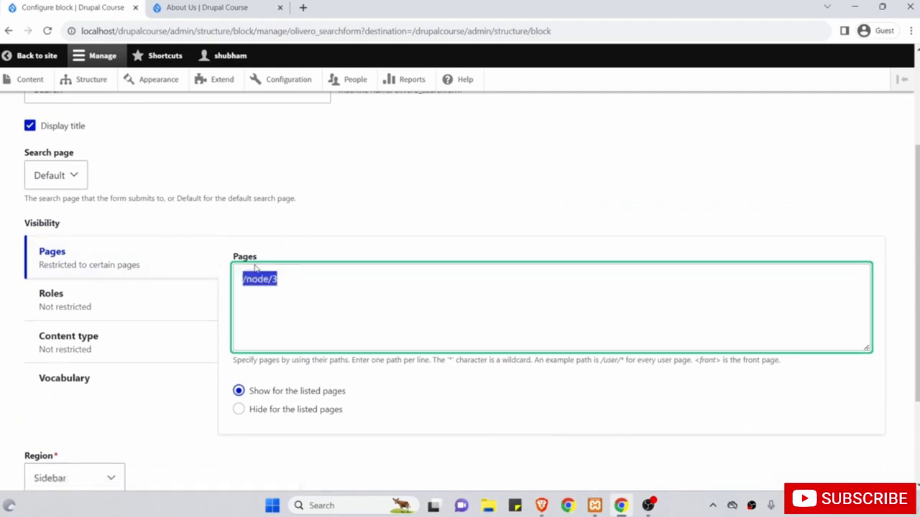
click(302, 278)
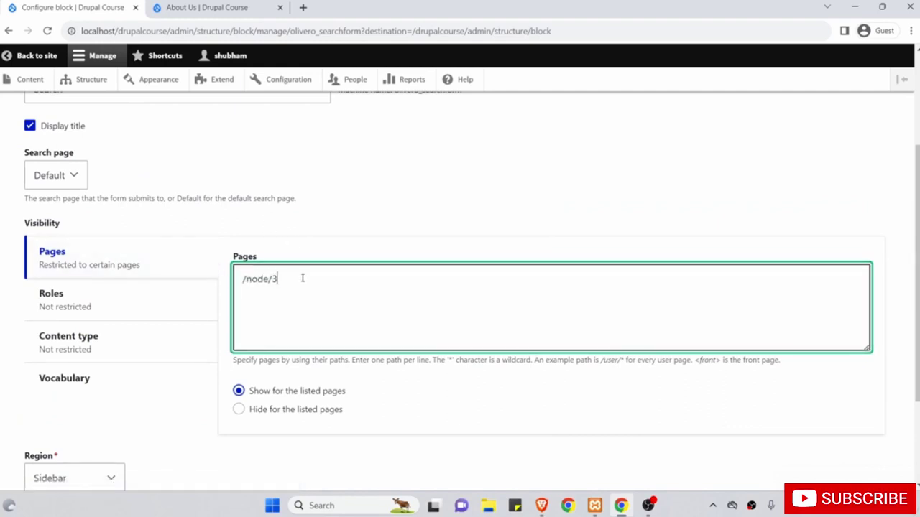
key(Return)
key(Return)
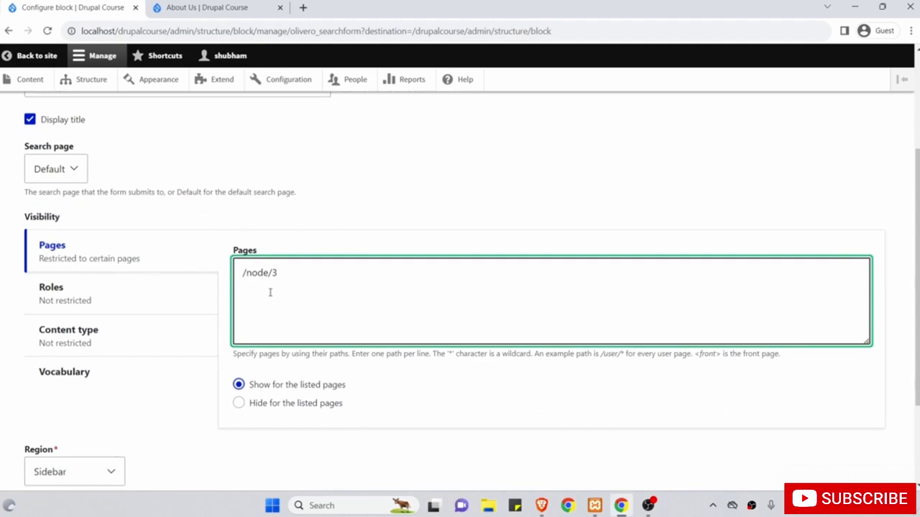
click(251, 286)
right_click(251, 285)
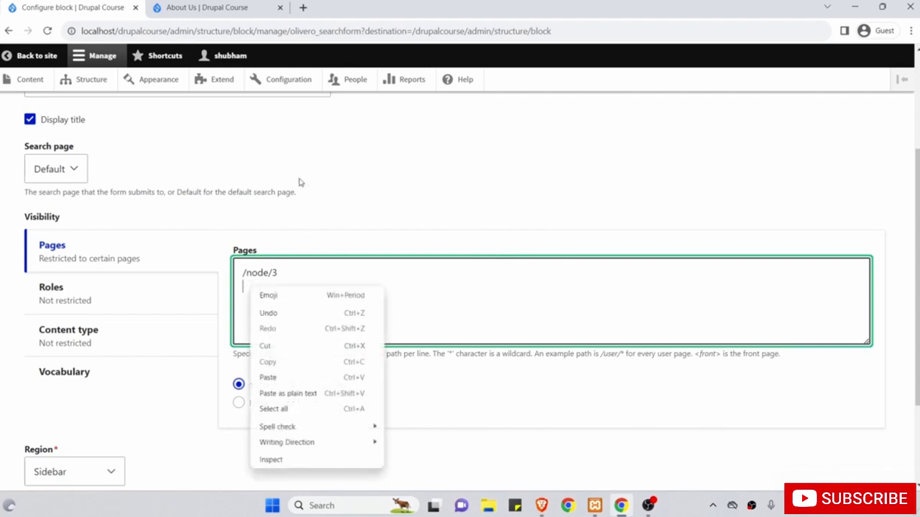
click(305, 192)
scroll(305, 192, down, 2)
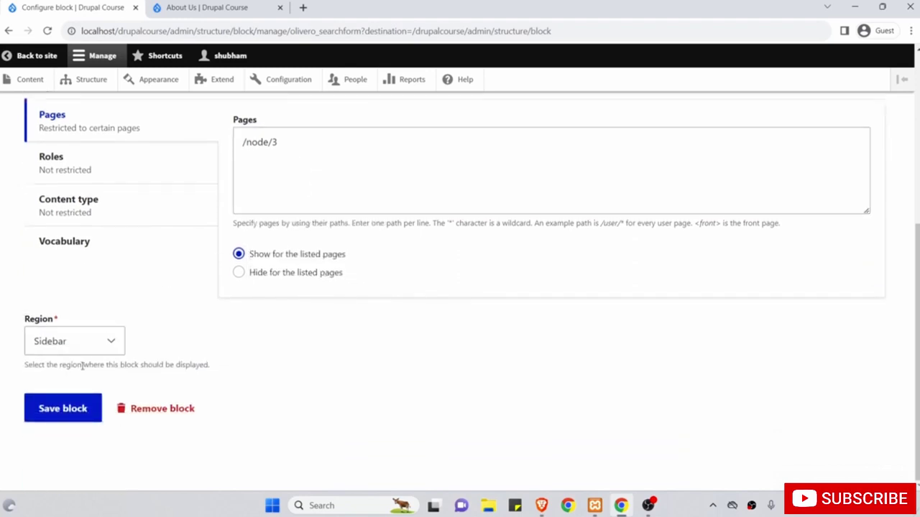
click(68, 416)
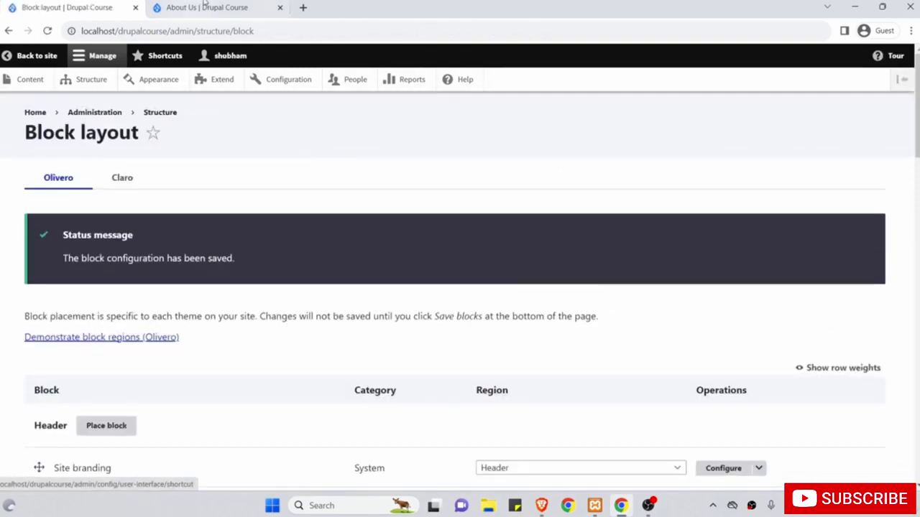
click(205, 7)
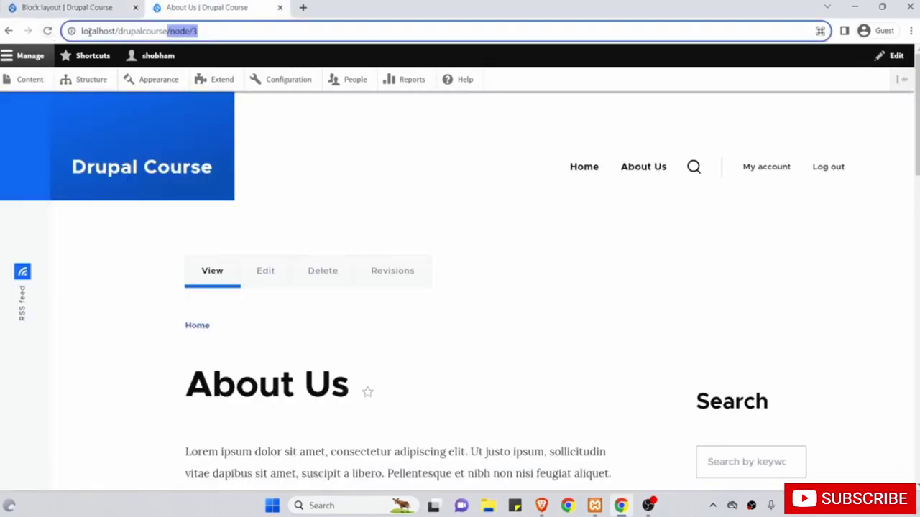
Reload About Us to see Search, check Home lacks it, then open the Top Features of Drupal 10 article.
click(47, 31)
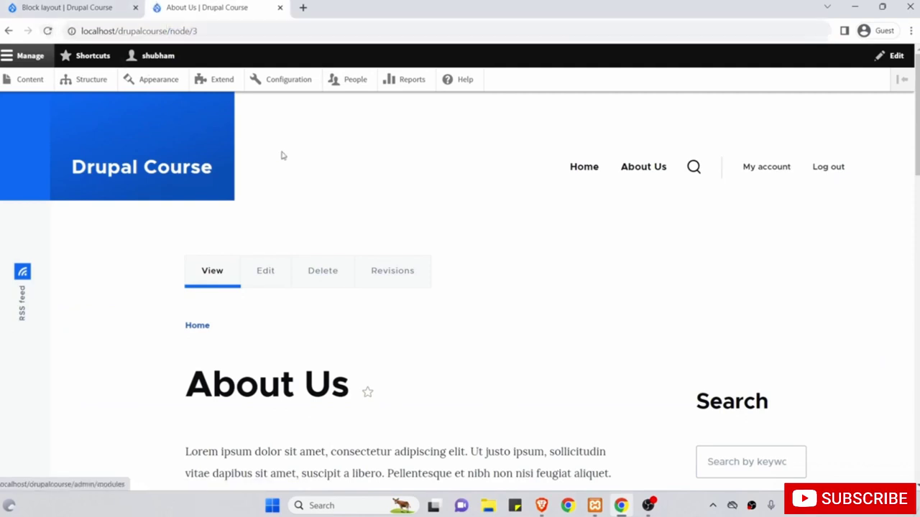
click(585, 171)
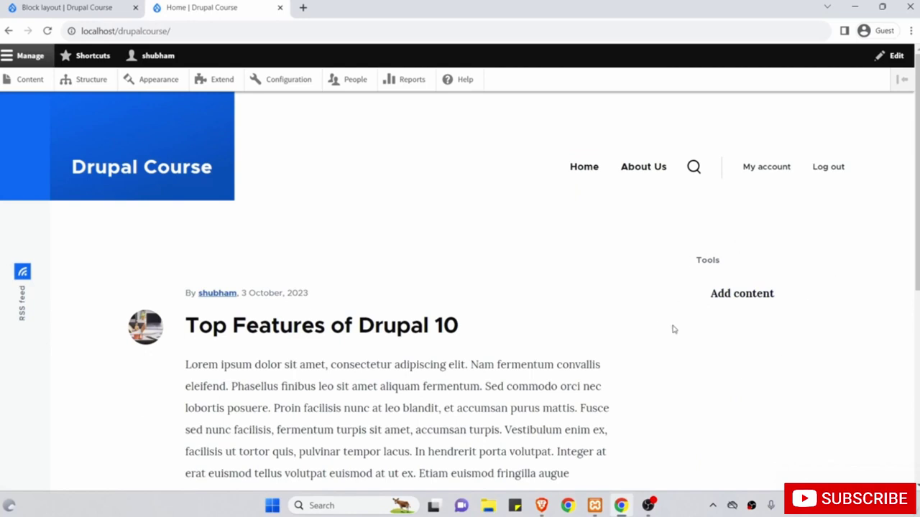
click(427, 327)
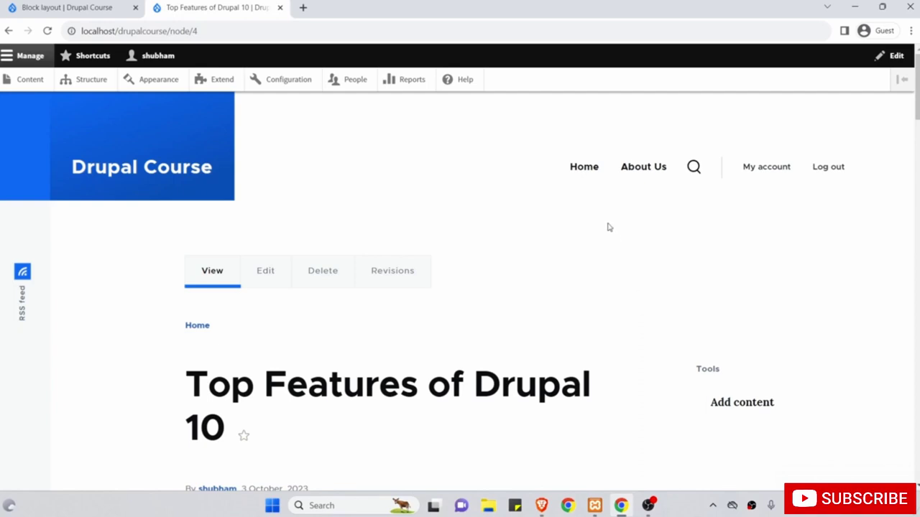
Reopen the Search block, switch /node/3 visibility to 'Hide for the listed pages', and save.
drag(214, 31, 170, 30)
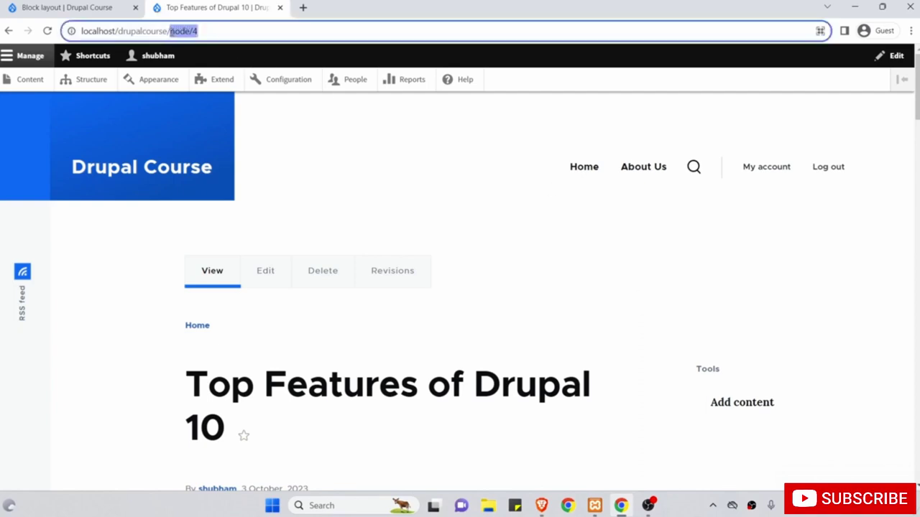
click(83, 5)
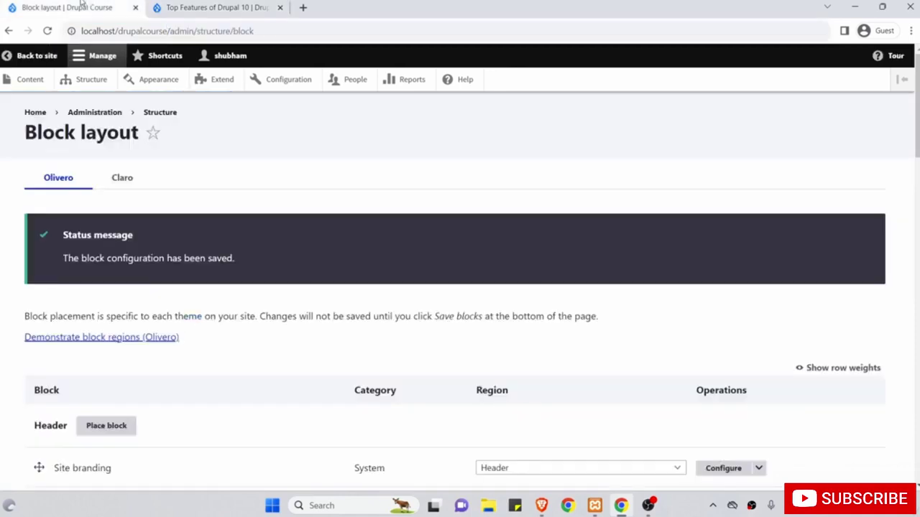
scroll(243, 247, down, 12)
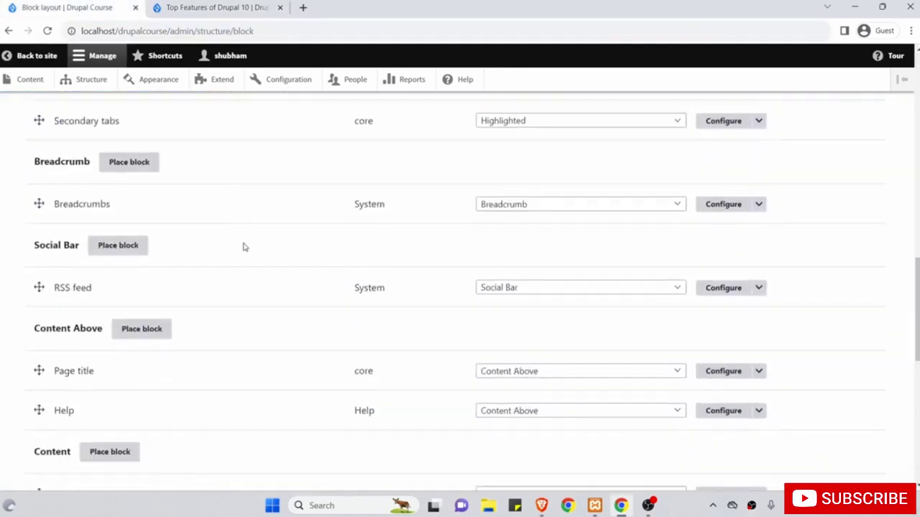
scroll(243, 247, down, 3)
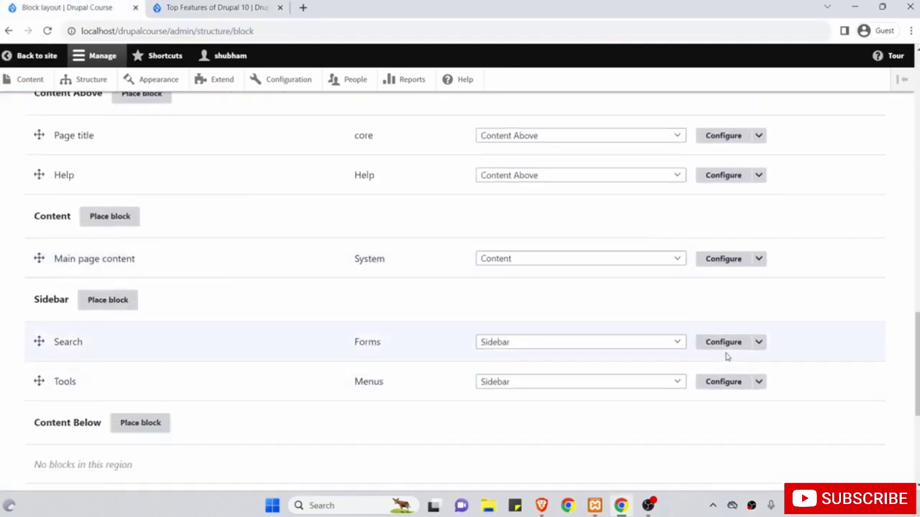
click(725, 343)
scroll(725, 345, down, 3)
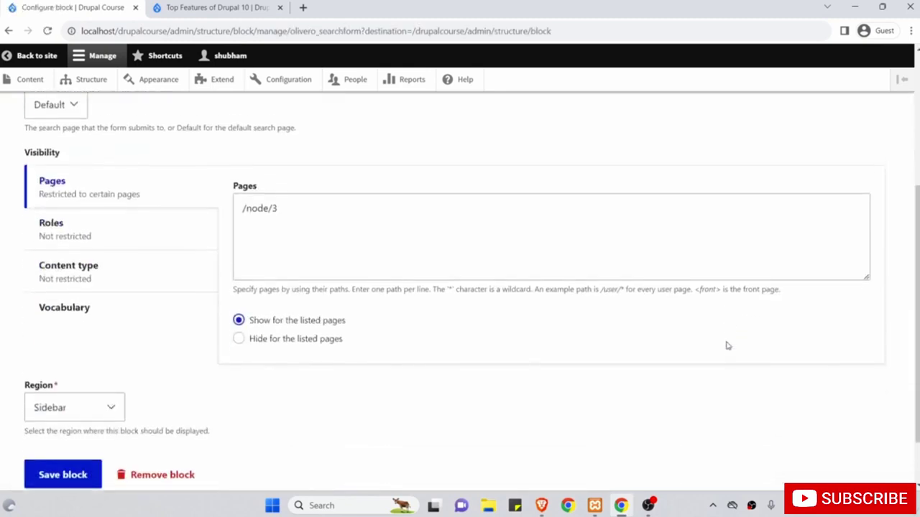
click(464, 257)
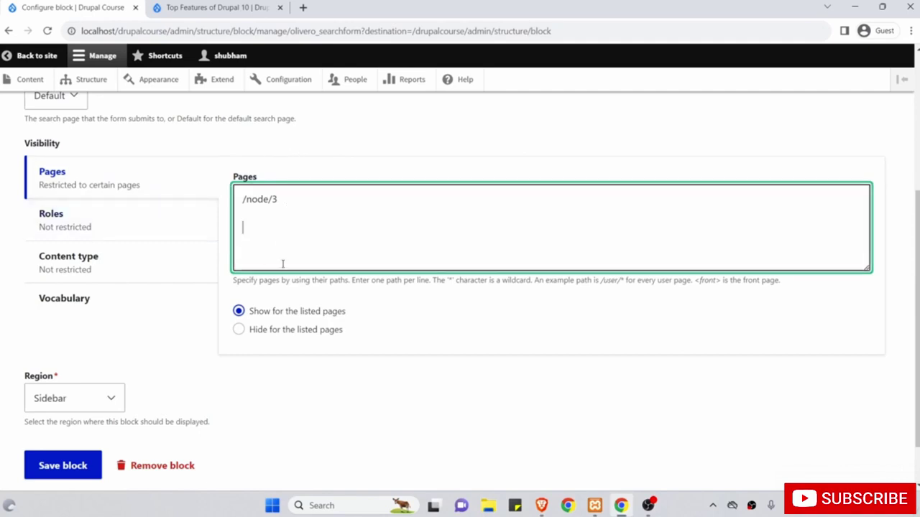
click(239, 330)
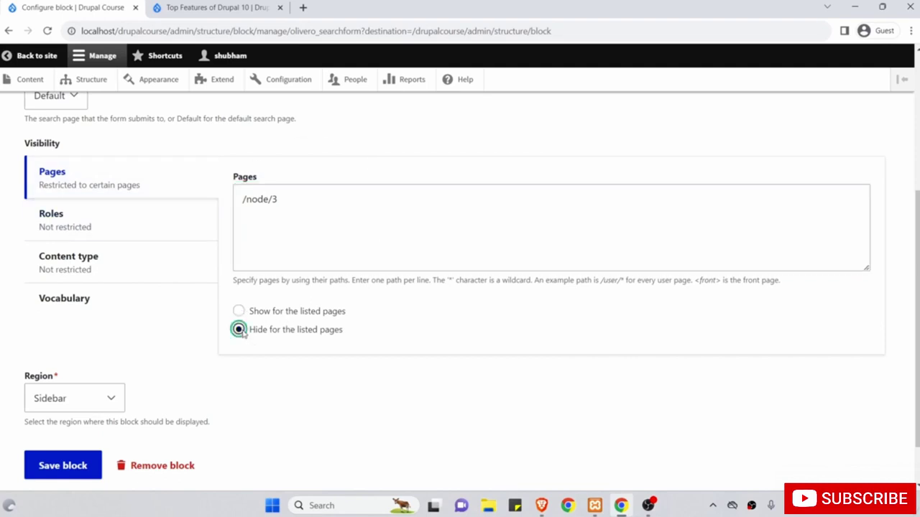
click(70, 468)
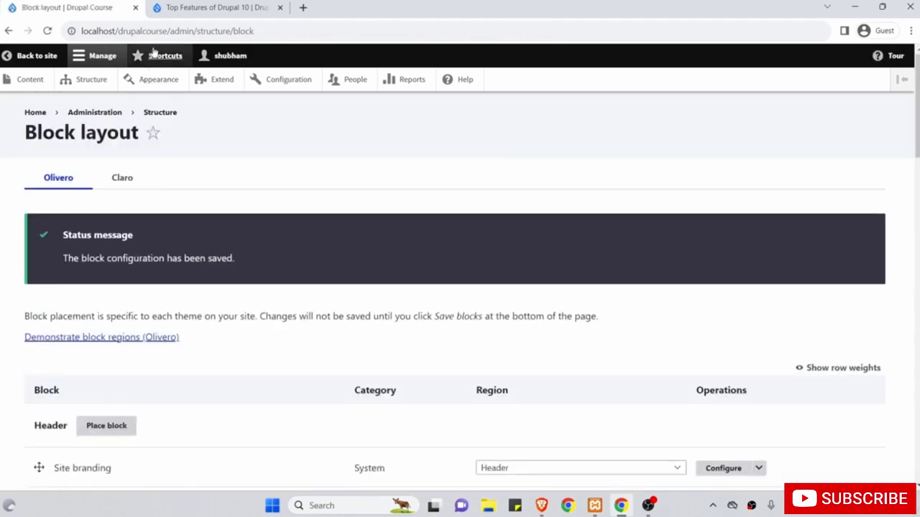
Reload the Top Features article and About Us to check Search, then return to the Block layout Sidebar region.
click(181, 13)
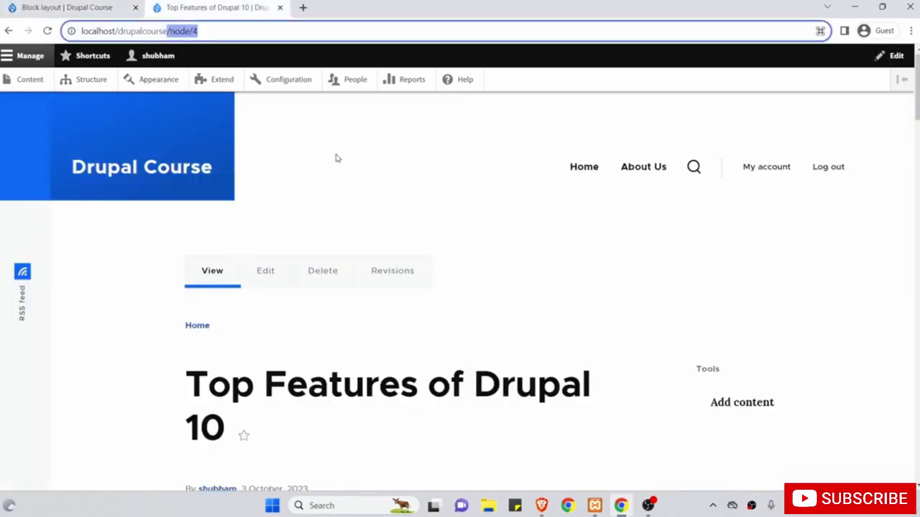
click(61, 9)
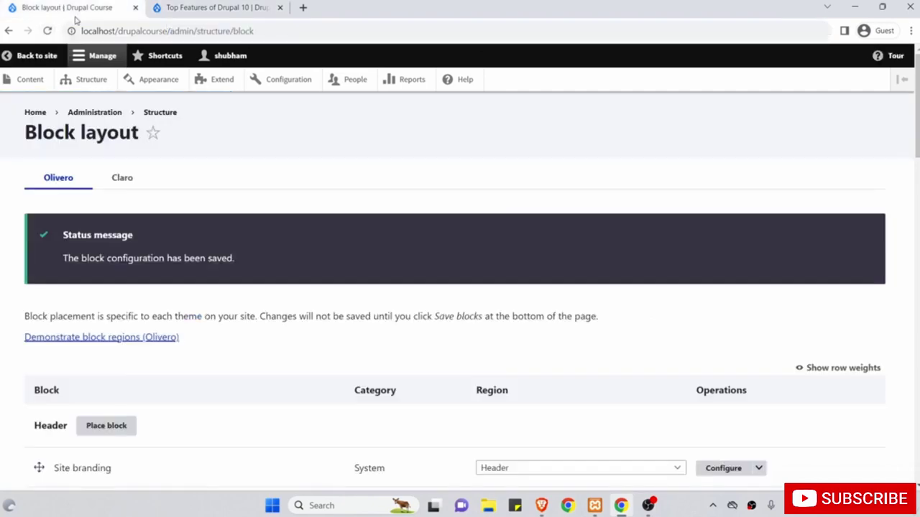
click(239, 7)
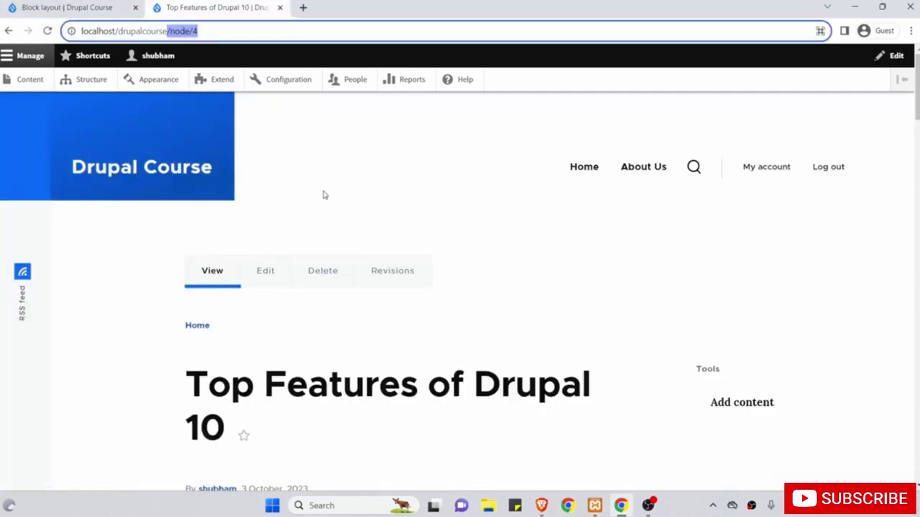
key(Return)
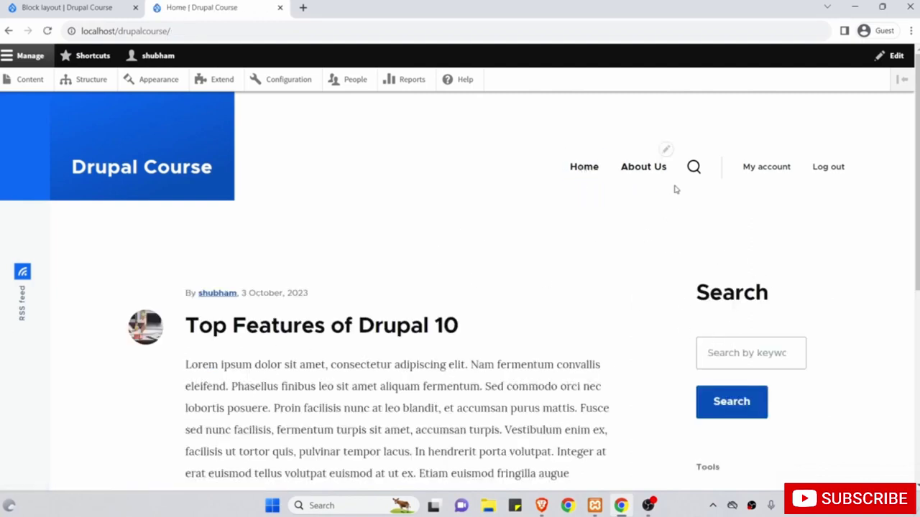
click(651, 167)
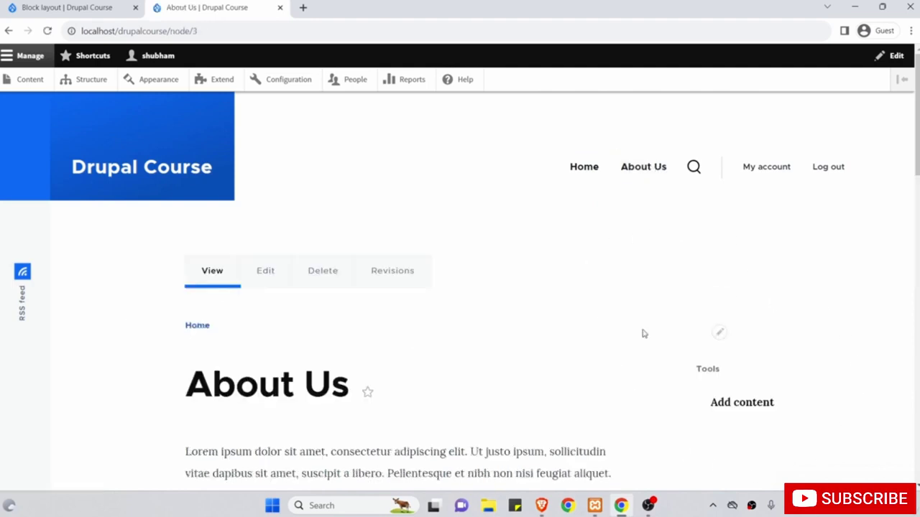
click(65, 7)
scroll(177, 271, down, 5)
scroll(177, 273, down, 10)
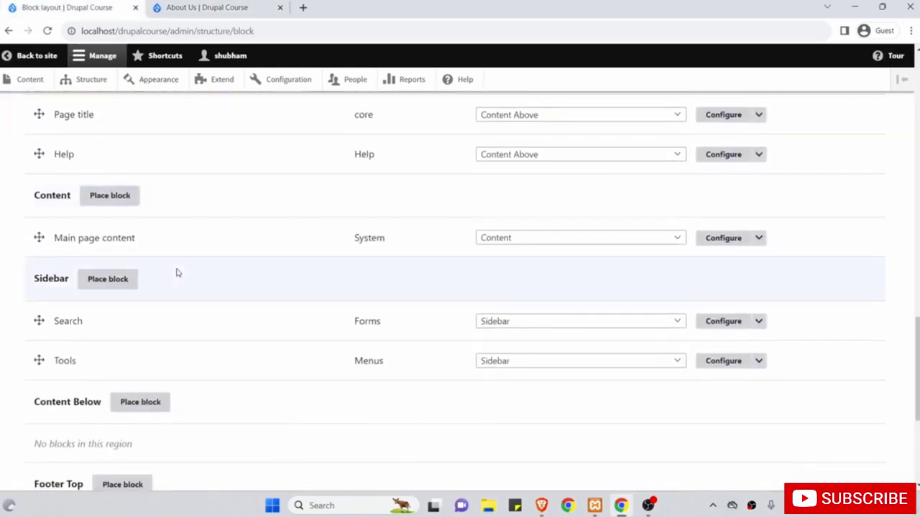
Open the Search block's settings and clear /node/3 from the Pages list.
click(707, 327)
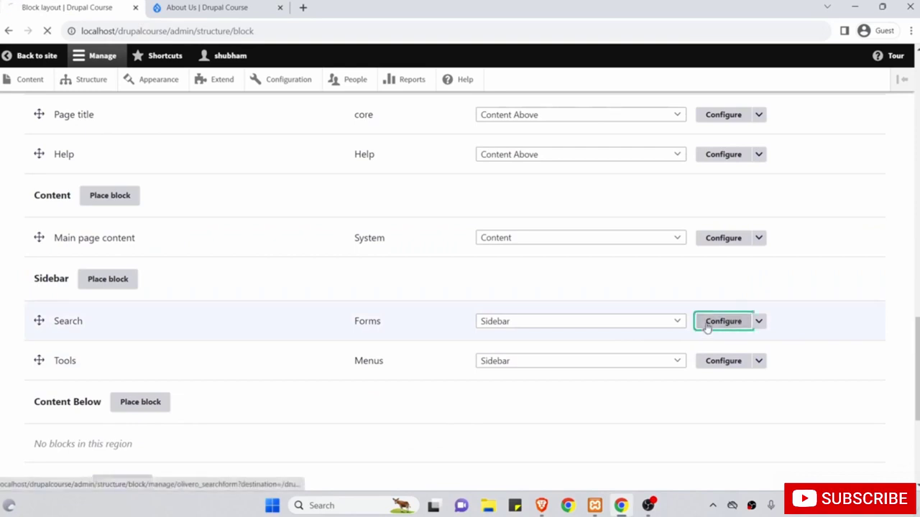
scroll(706, 323, down, 2)
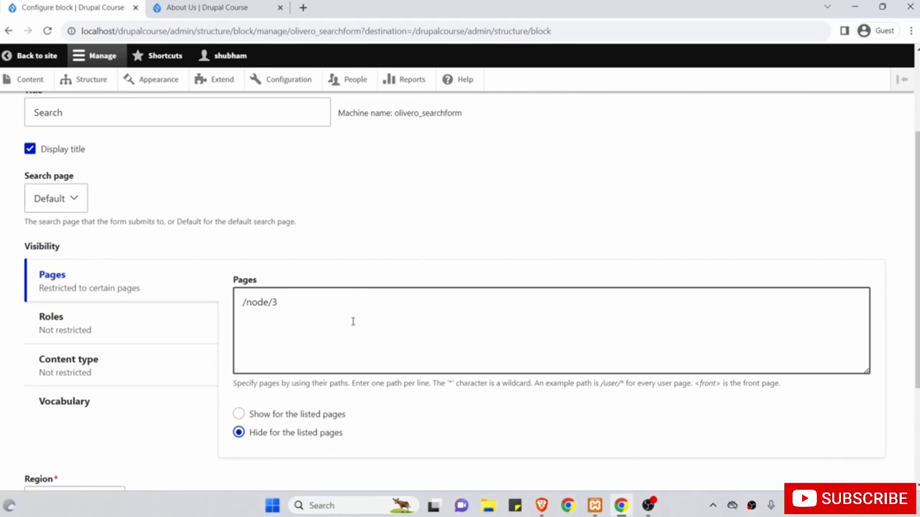
drag(342, 343, 191, 289)
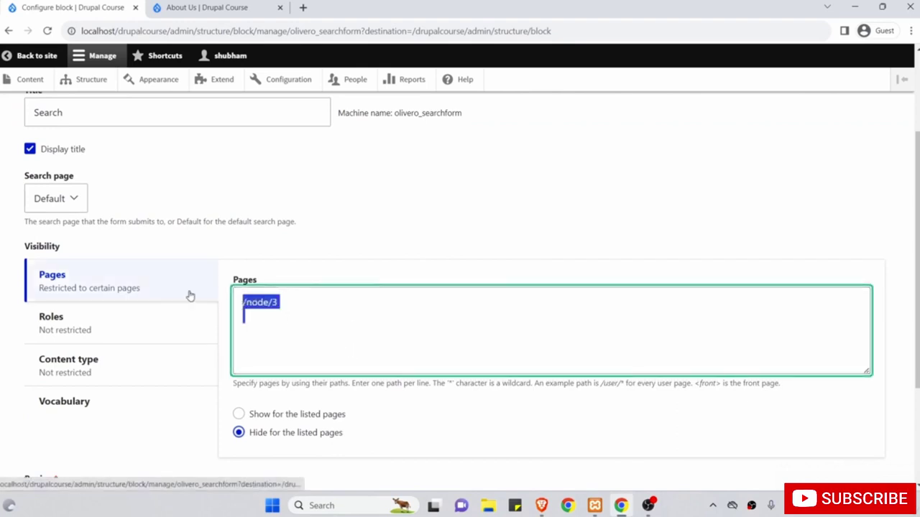
key(BackSpace)
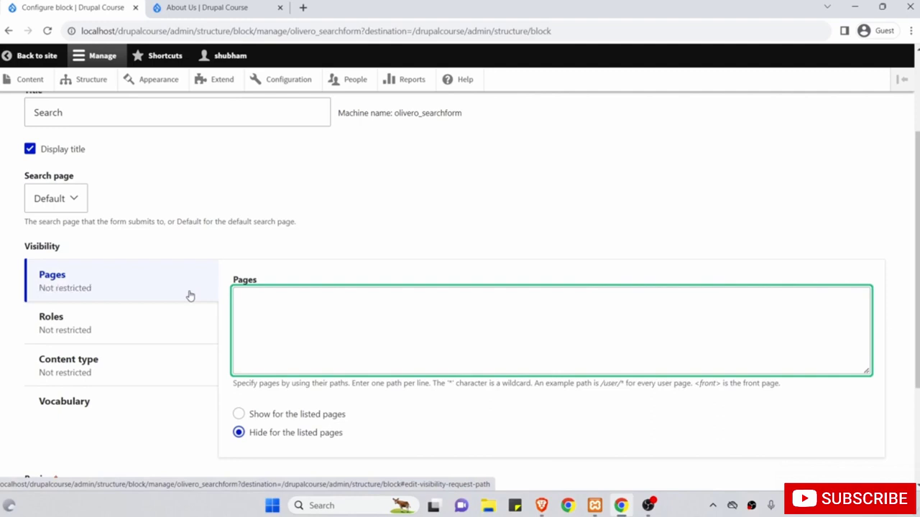
click(722, 383)
drag(722, 386, 695, 387)
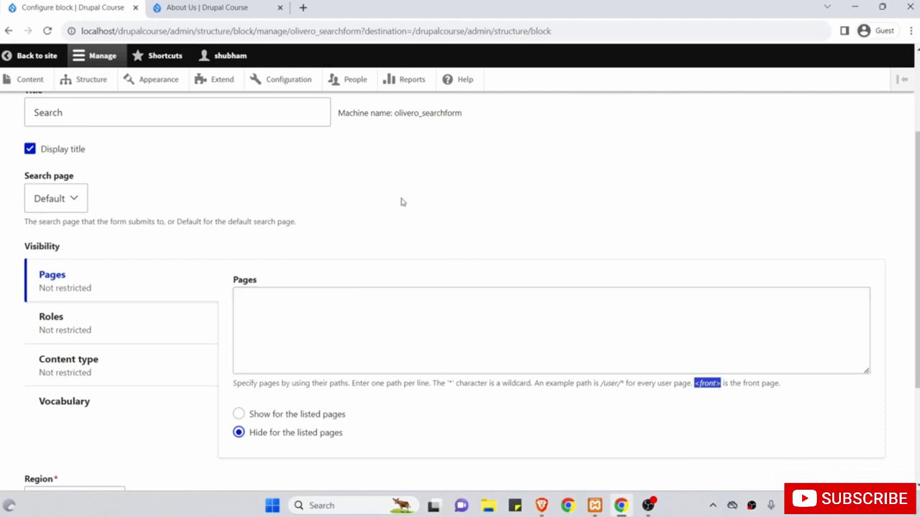
scroll(402, 203, up, 2)
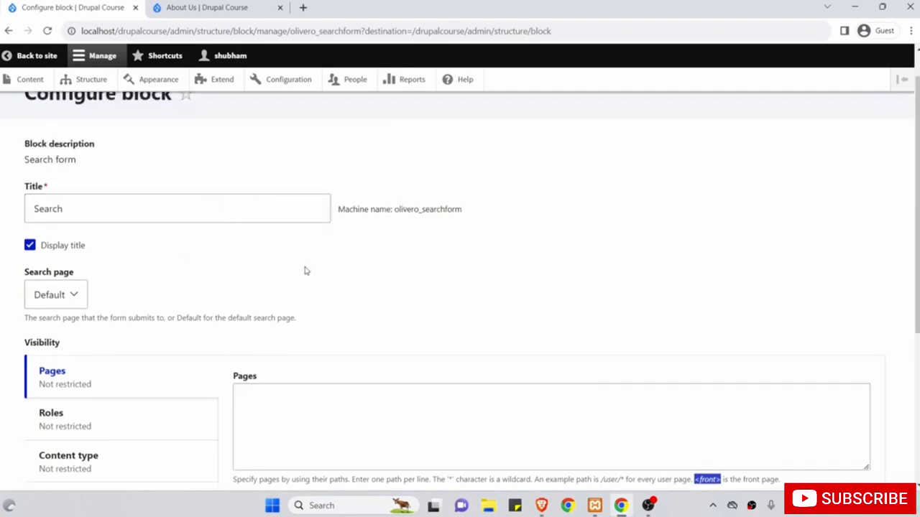
scroll(304, 271, down, 2)
Enter <front> in Pages, choose 'Show for the listed pages', and save the block.
click(491, 324)
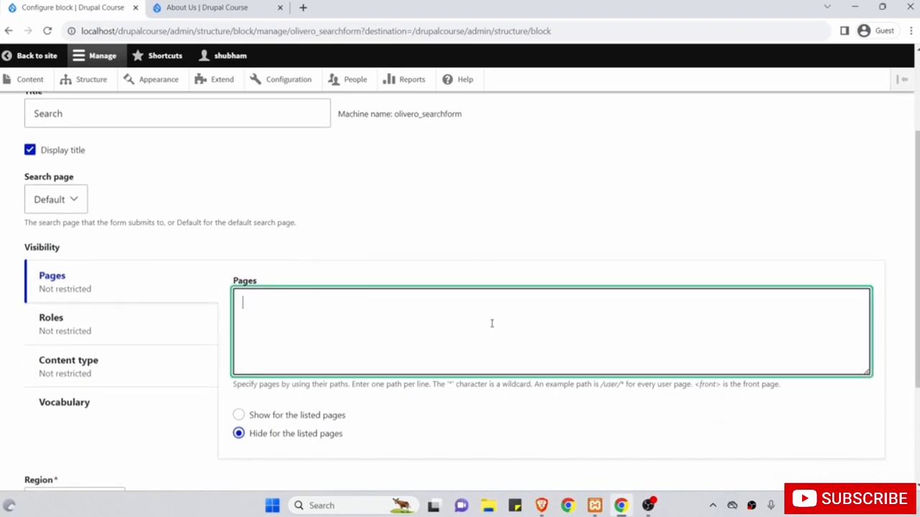
text(<front)
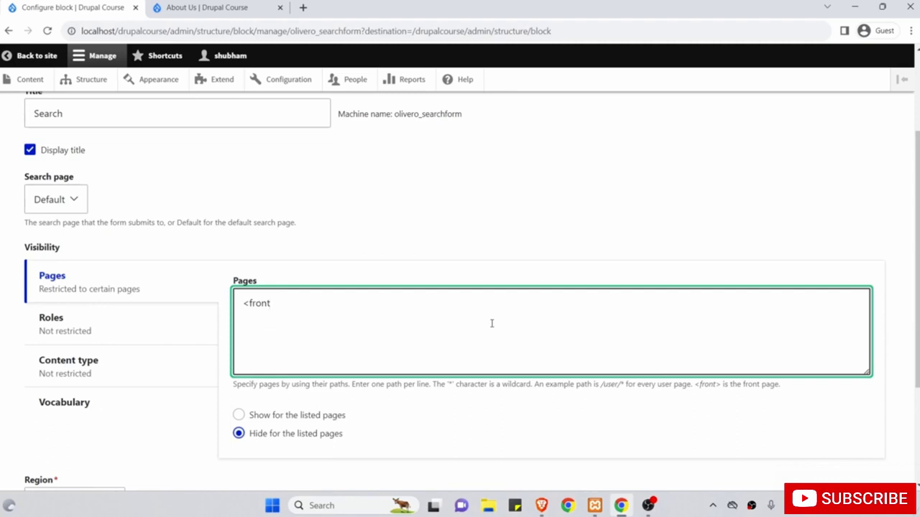
text(>)
scroll(491, 323, down, 1)
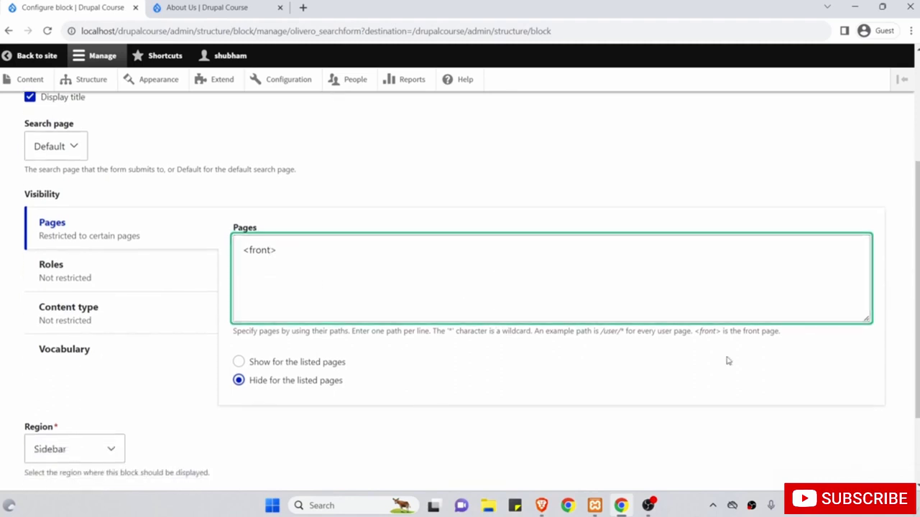
click(705, 334)
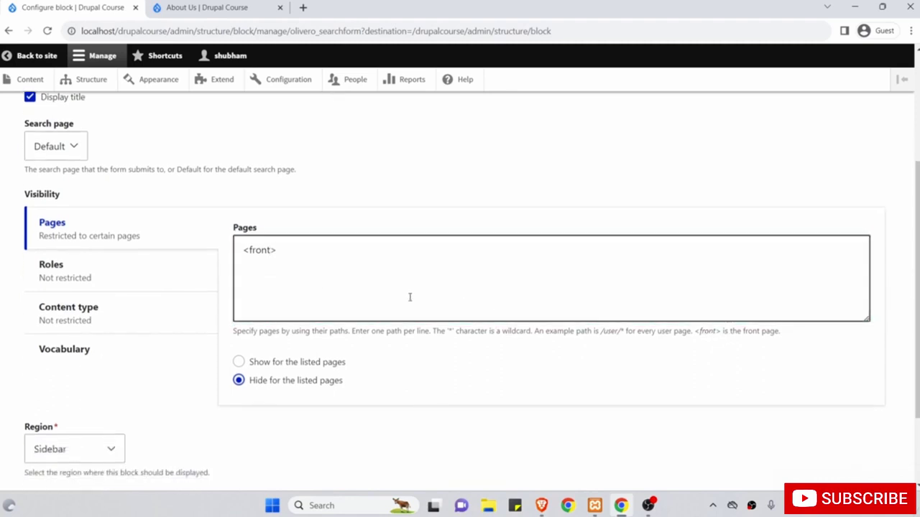
scroll(406, 280, down, 1)
scroll(406, 280, down, 1)
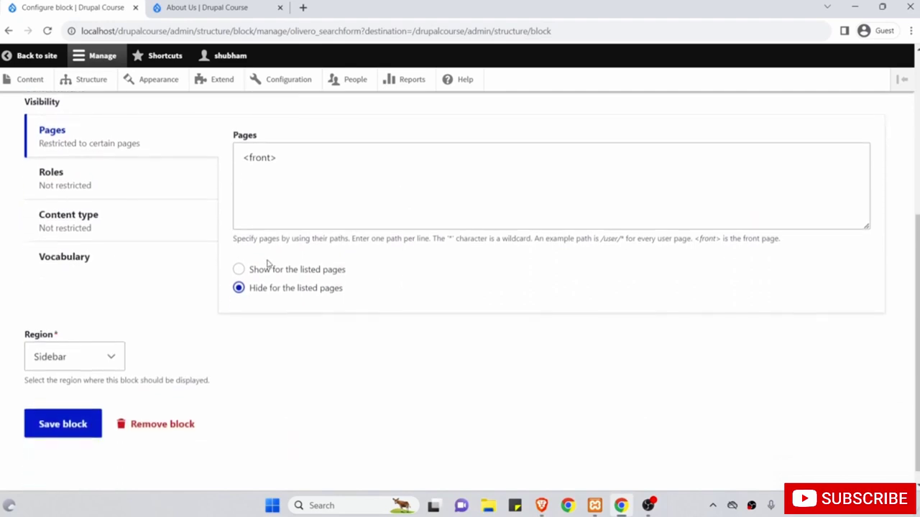
click(239, 270)
scroll(340, 215, up, 2)
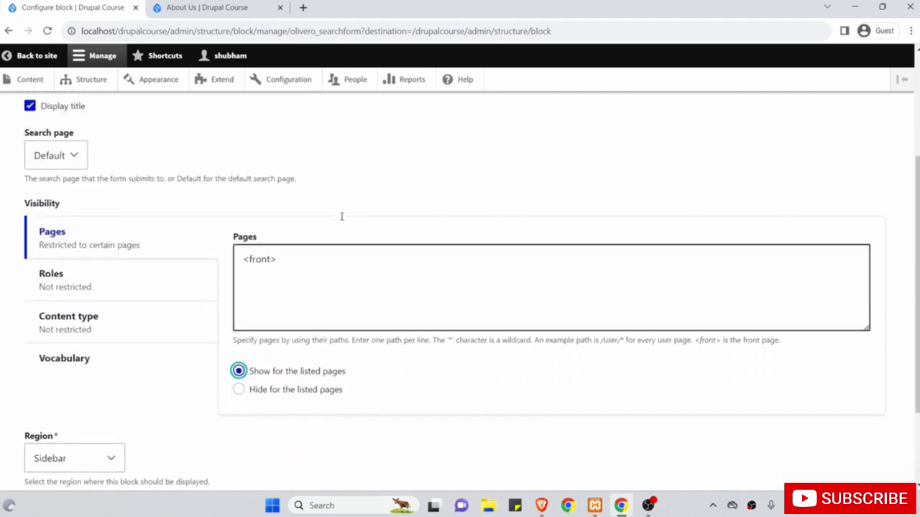
drag(362, 268, 208, 242)
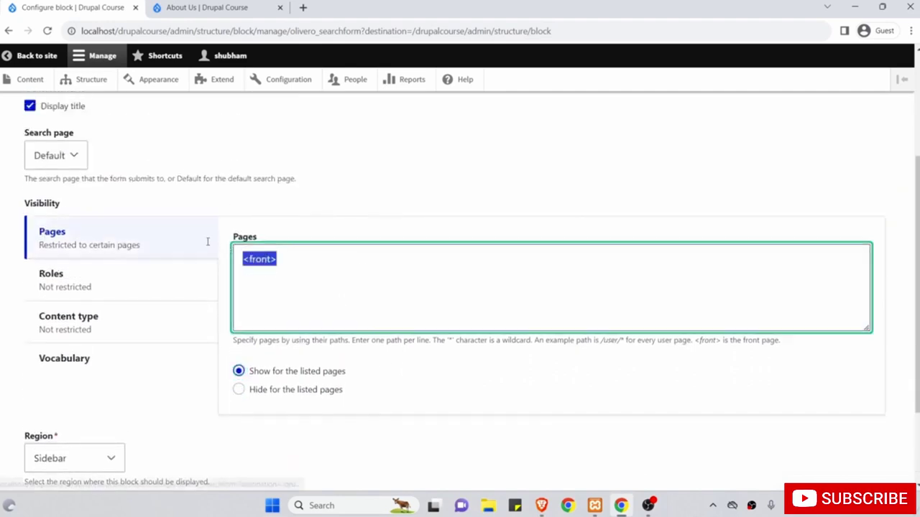
click(240, 373)
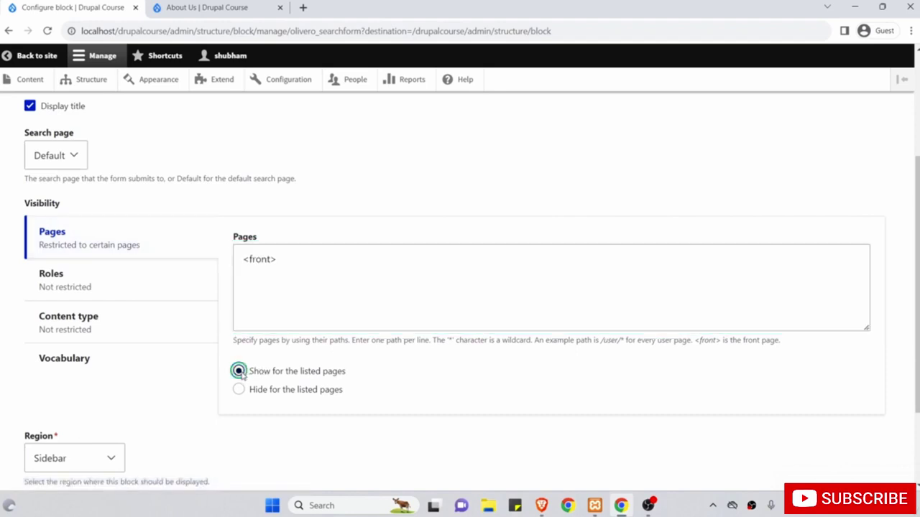
scroll(404, 278, down, 2)
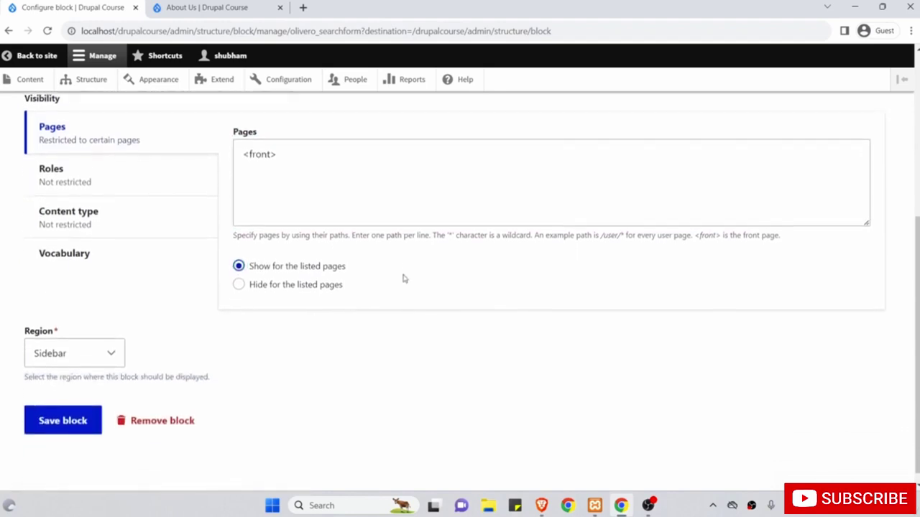
click(63, 412)
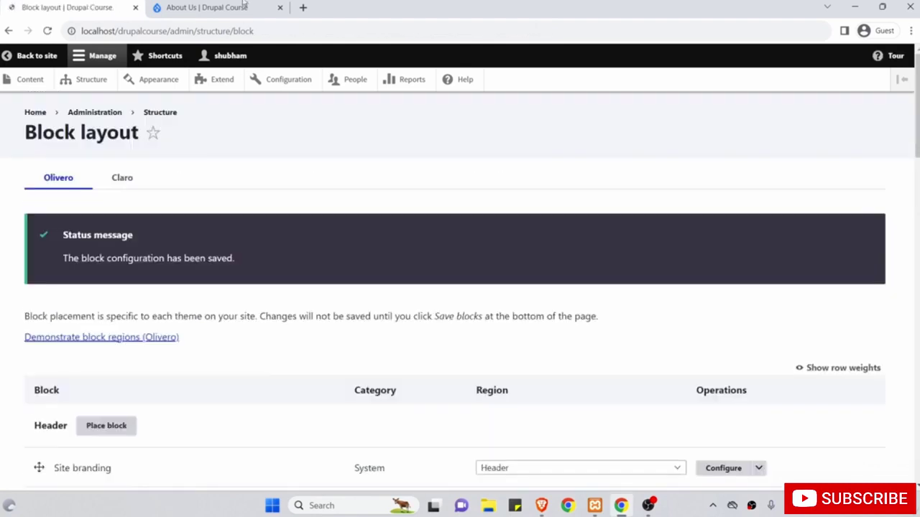
Reload About Us to confirm no Search block, then view the home page where it appears.
click(237, 7)
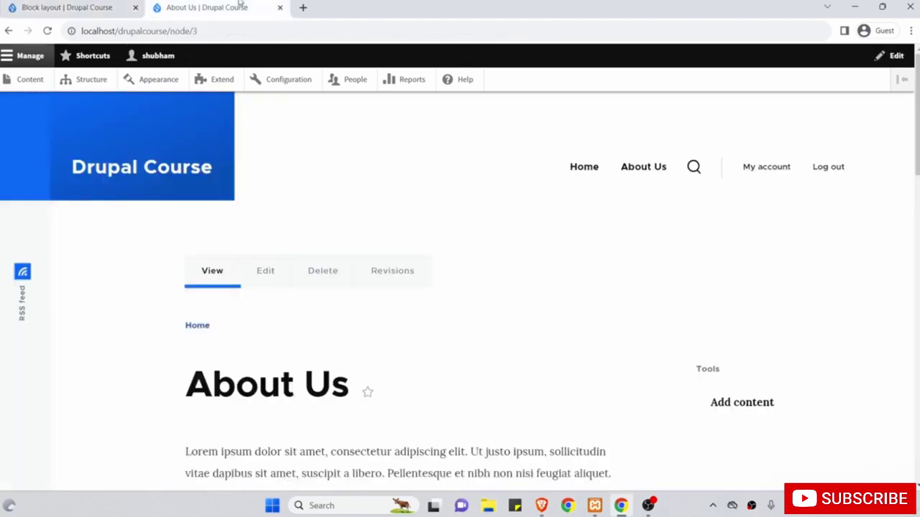
click(48, 30)
click(582, 172)
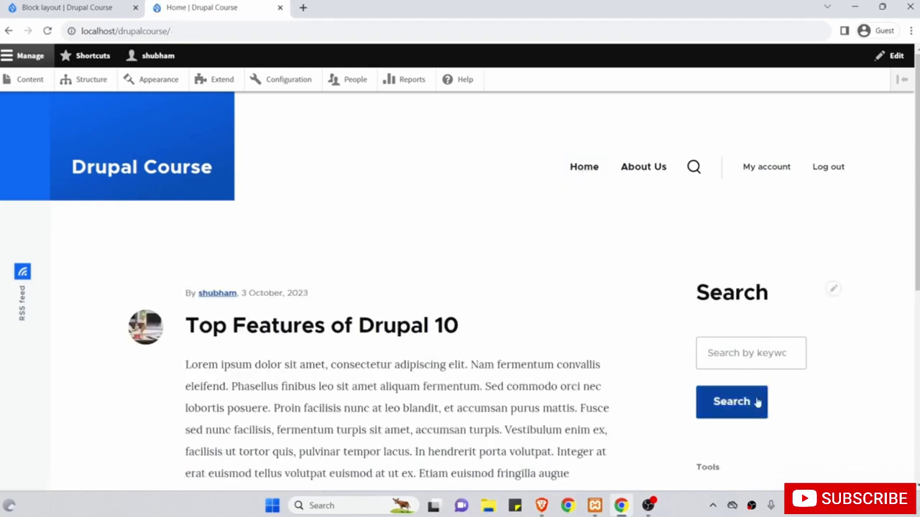
Verify the Top Features of Drupal 10 article (/node/4) lacks Search, then revisit About Us.
click(373, 328)
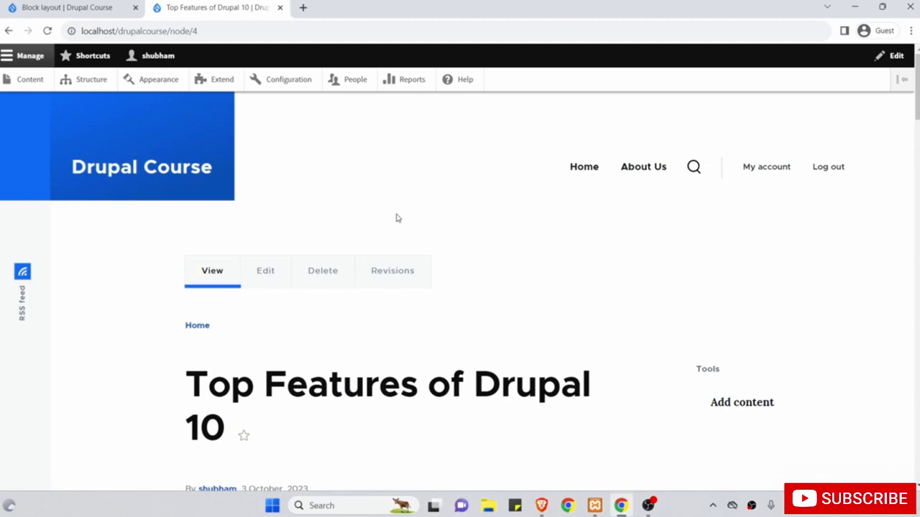
click(156, 176)
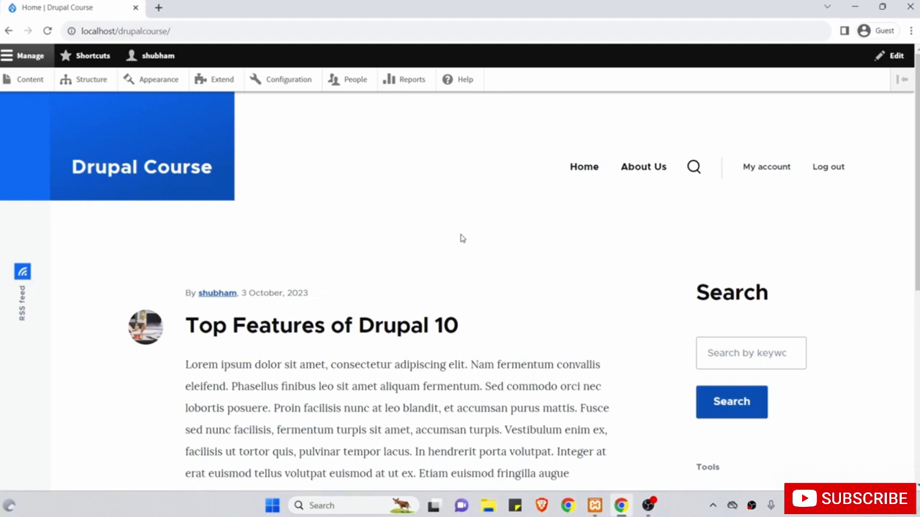
click(301, 332)
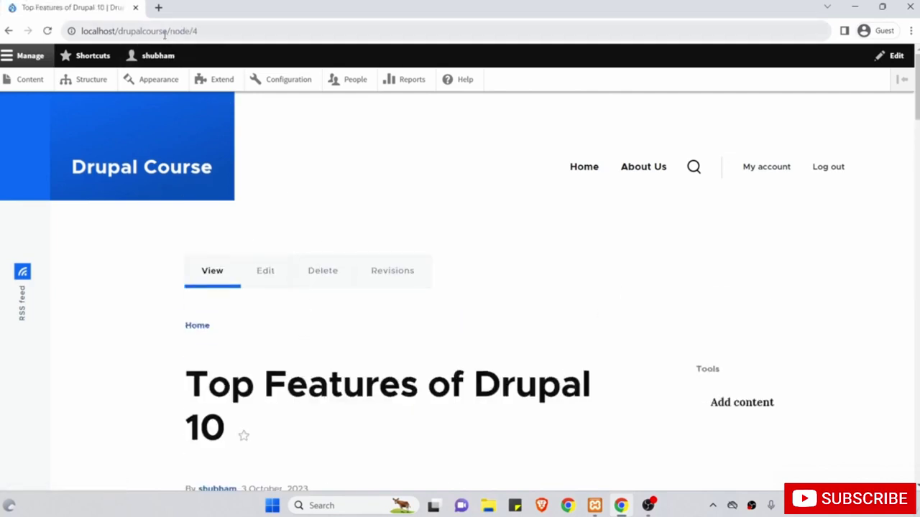
drag(168, 31, 194, 34)
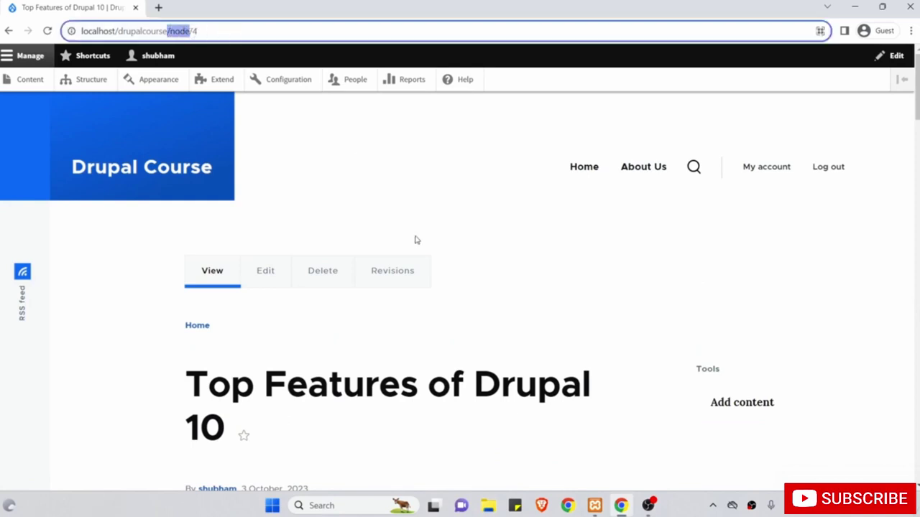
click(642, 174)
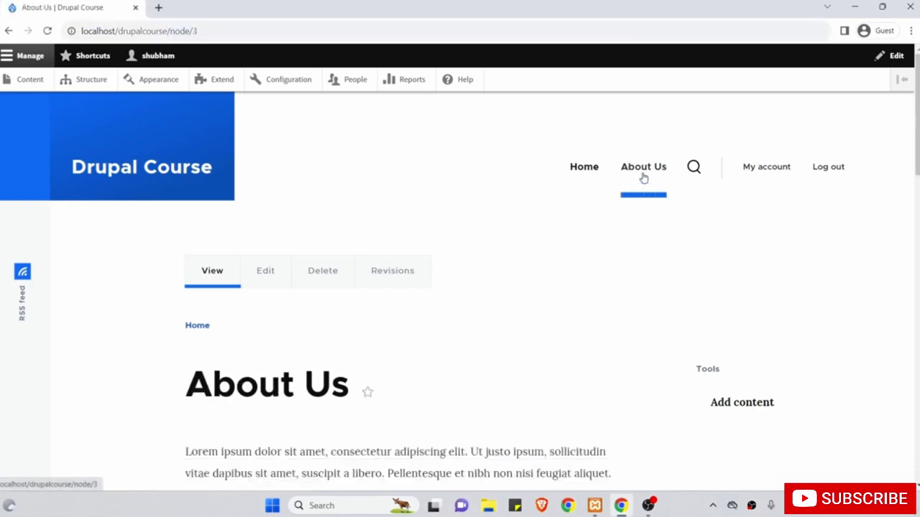
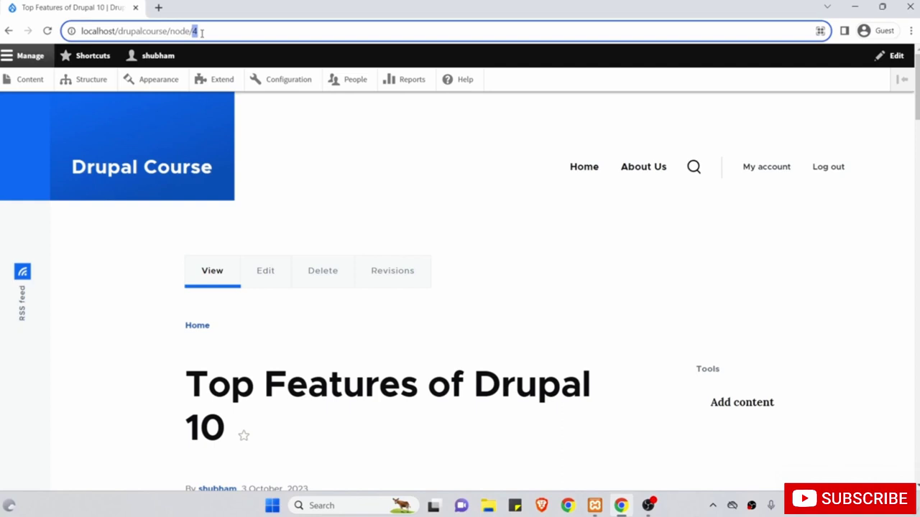
View the Top Features of Drupal 10 article at localhost/drupalcourse/node/4 while logged in.
click(368, 181)
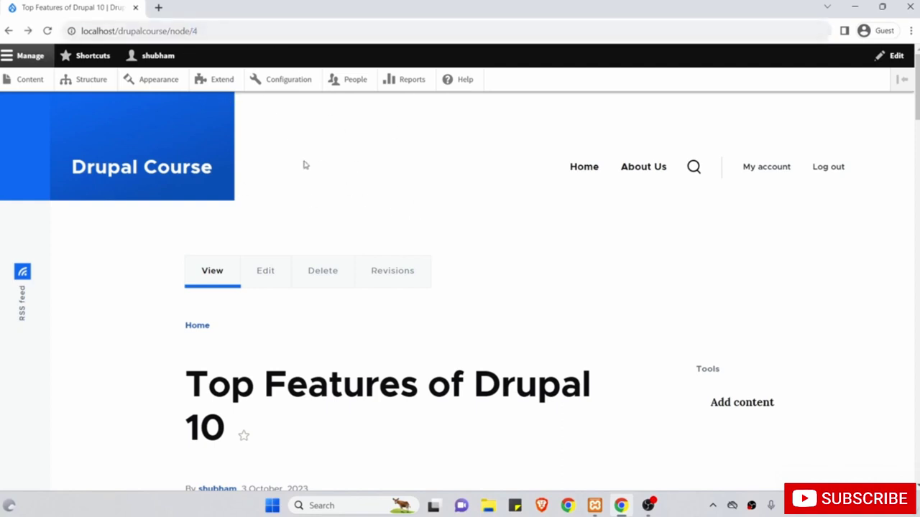
From the Content list, give the About Us page the URL alias /about and save it.
click(25, 80)
scroll(252, 349, down, 1)
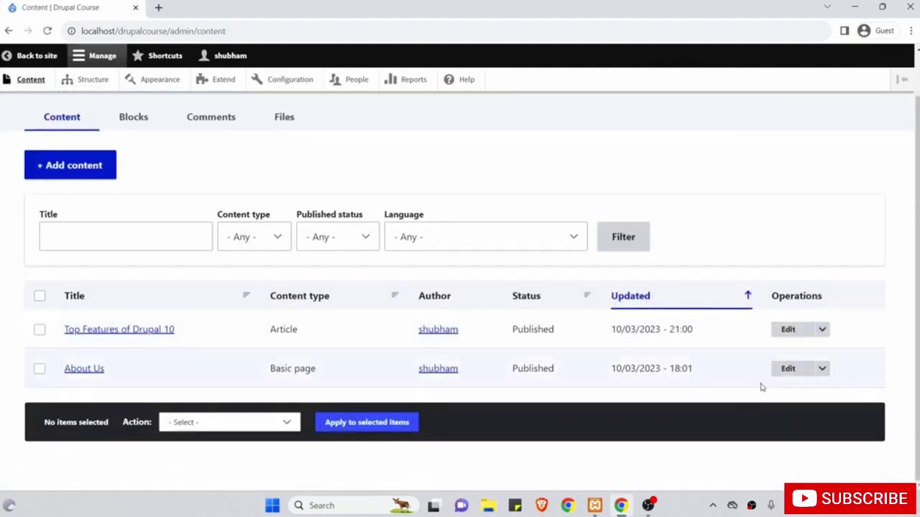
click(784, 371)
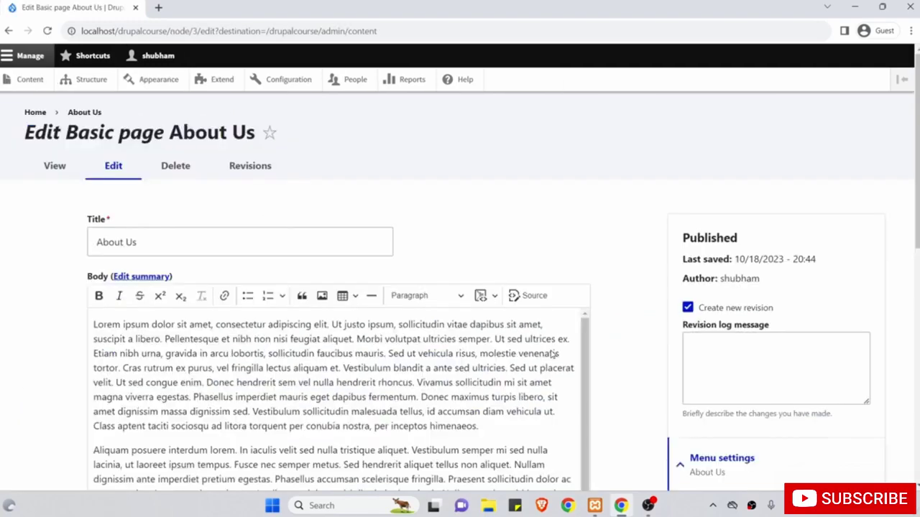
scroll(552, 354, down, 10)
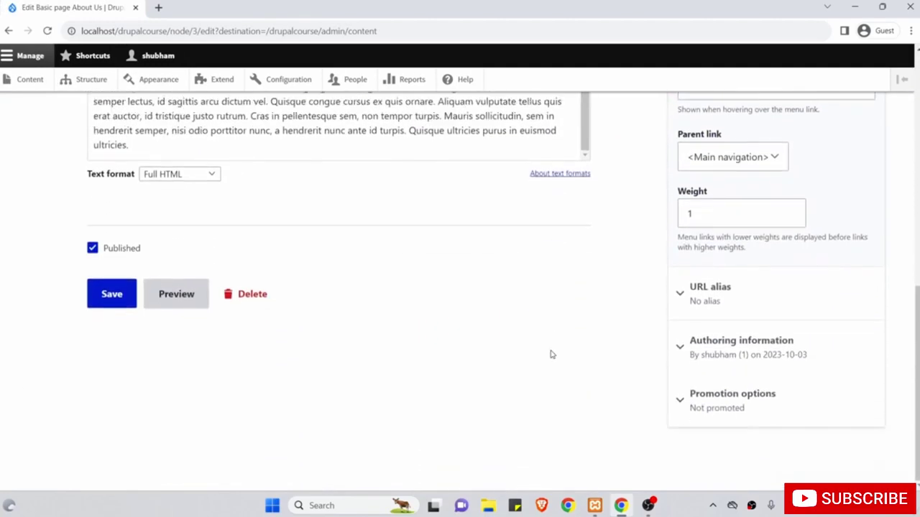
click(774, 297)
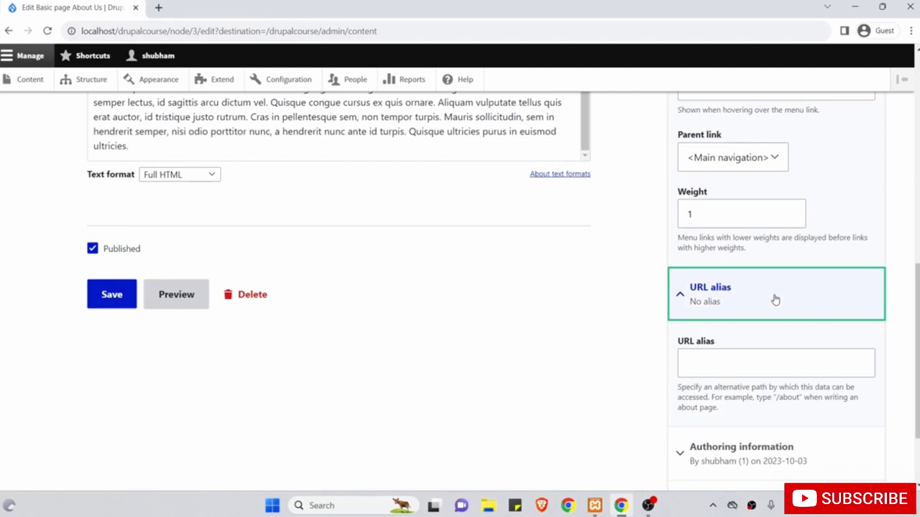
click(719, 367)
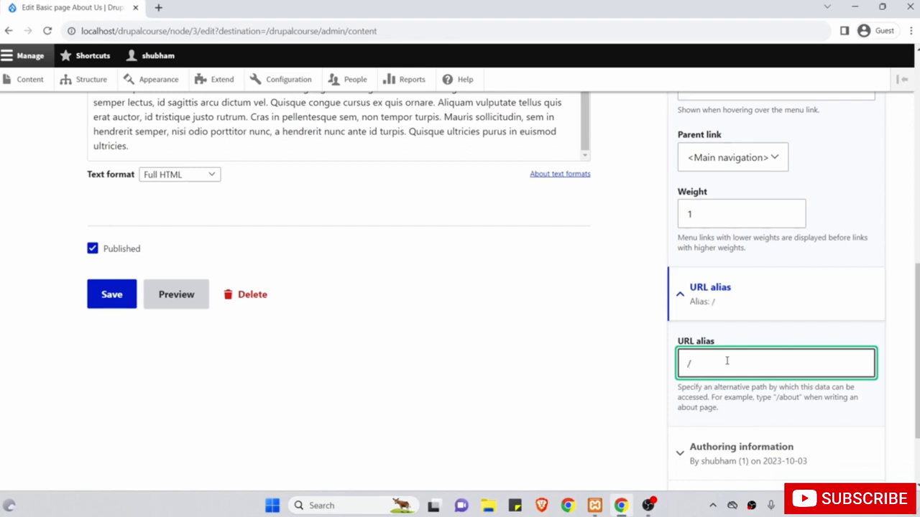
text(/about)
scroll(727, 362, up, 1)
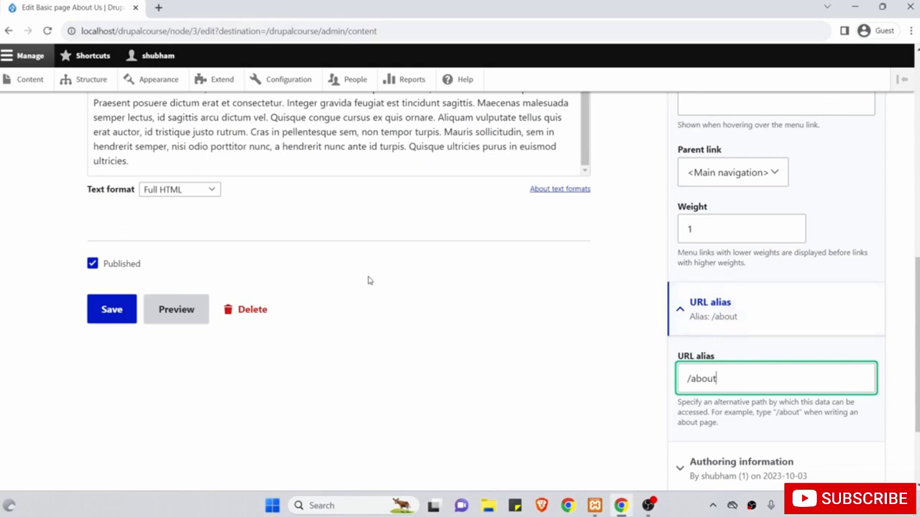
click(118, 312)
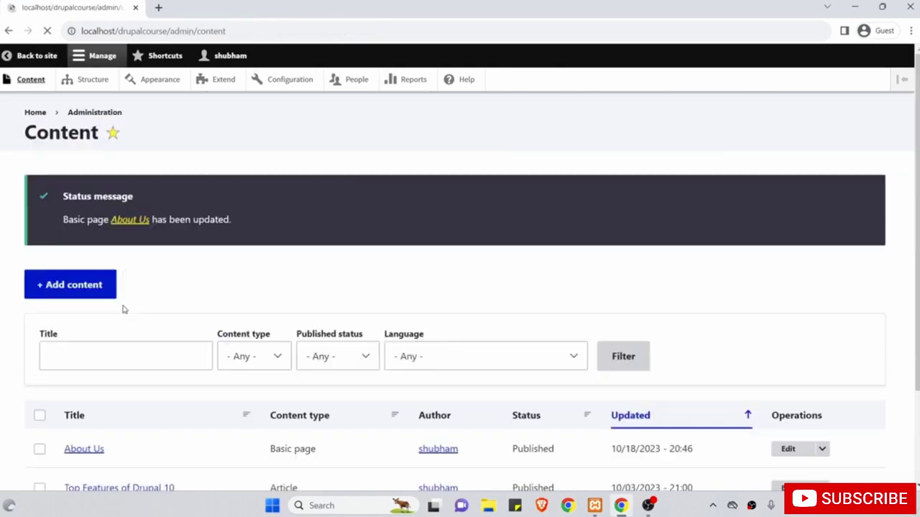
click(133, 250)
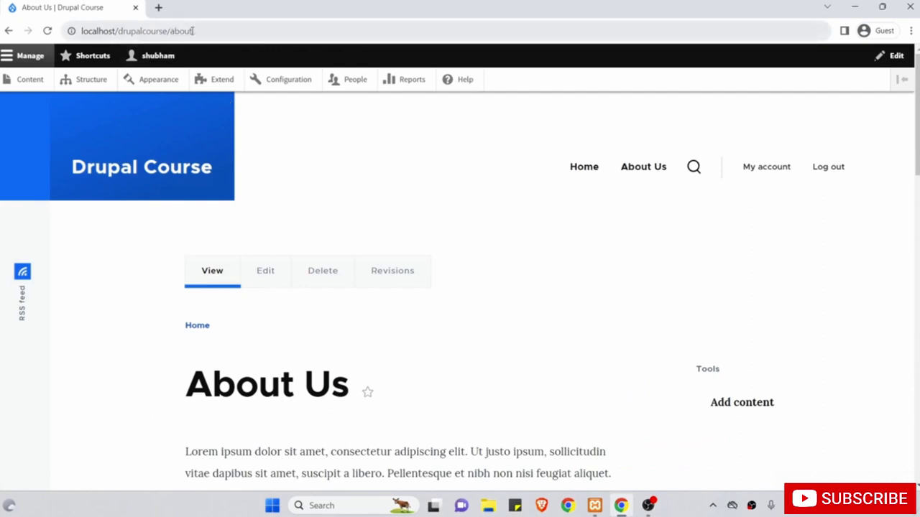
drag(192, 31, 167, 31)
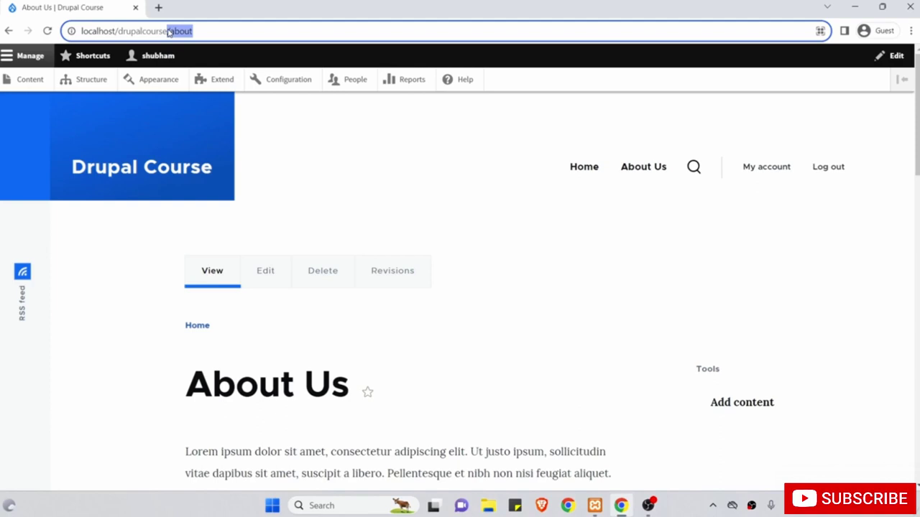
click(134, 176)
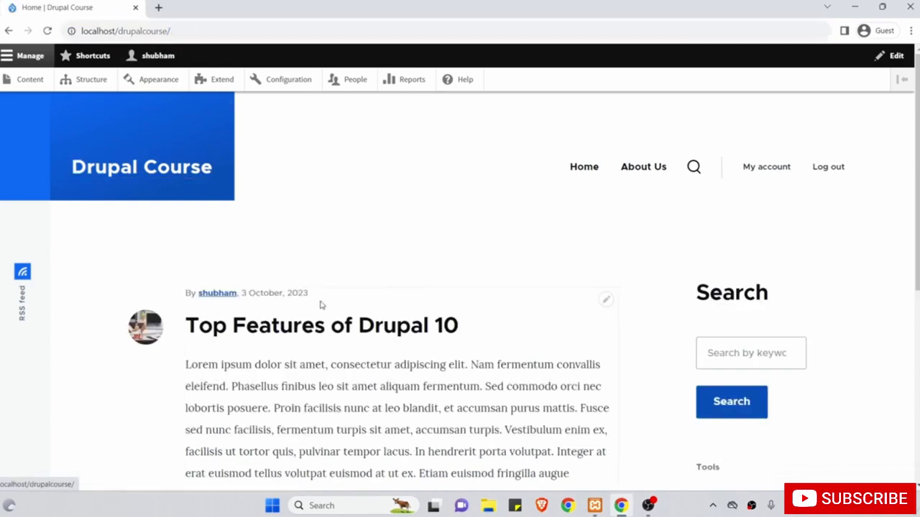
scroll(321, 305, down, 1)
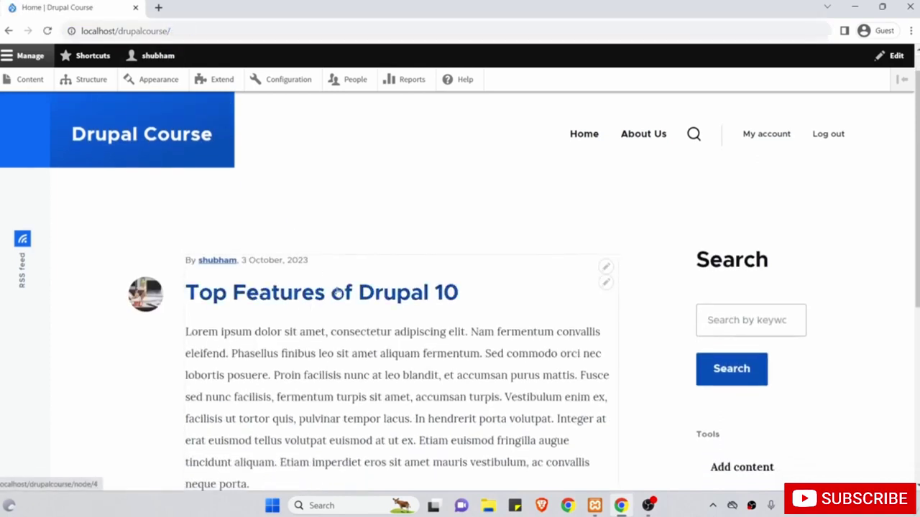
click(24, 79)
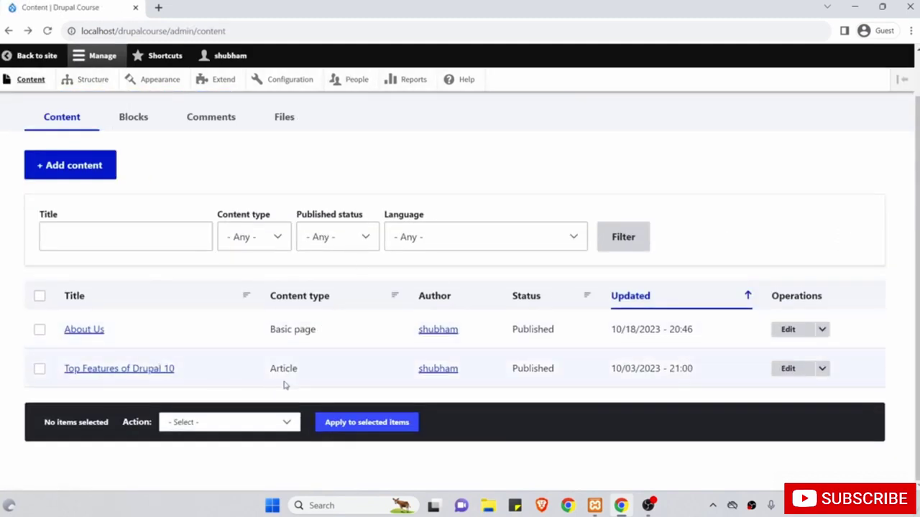
Set the Top Features of Drupal 10 alias to /top-features-of-drupal10, save, and open the article.
click(789, 371)
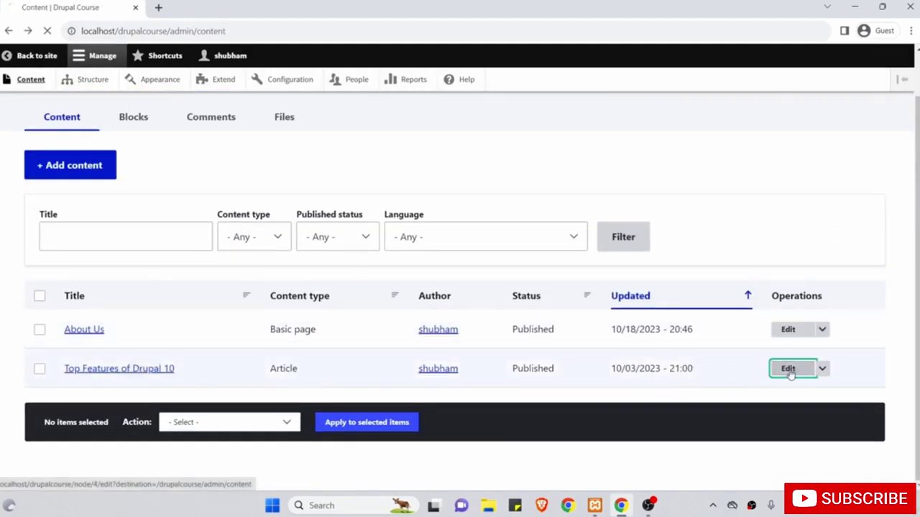
scroll(702, 355, down, 4)
click(720, 240)
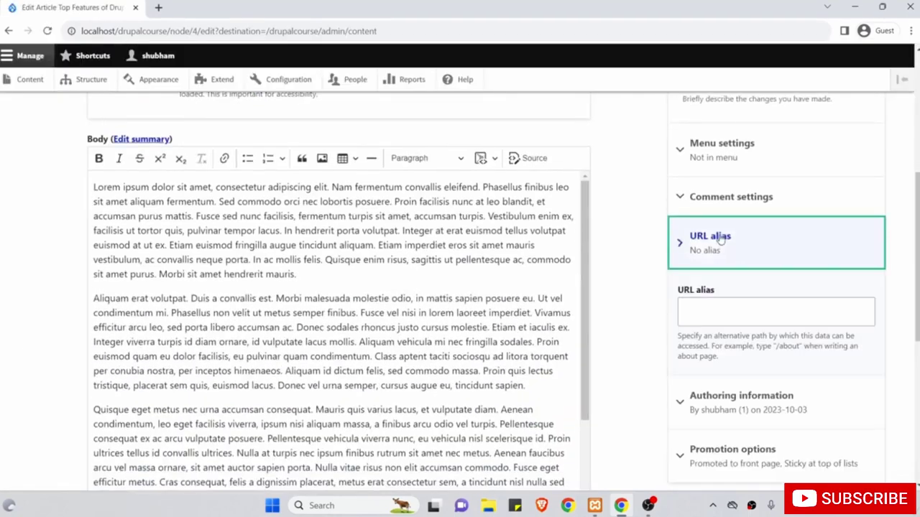
click(719, 312)
text(/)
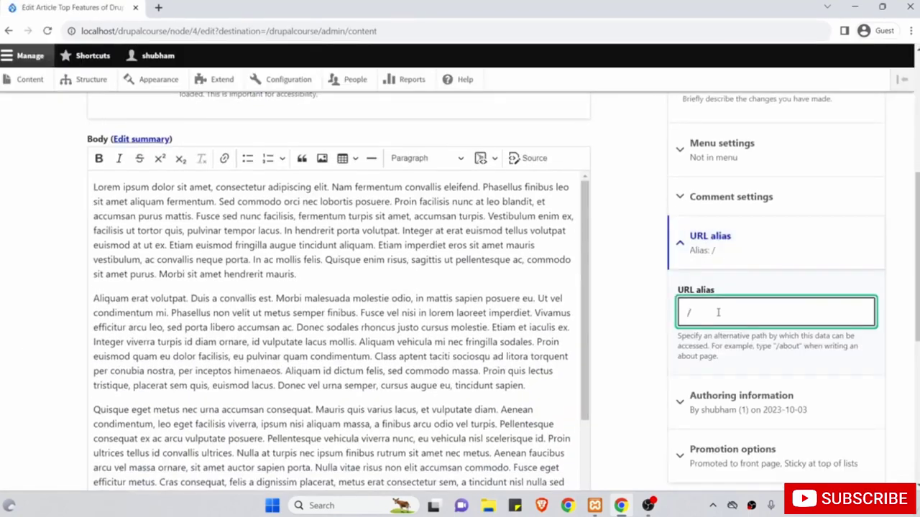
text(top-features-of-d)
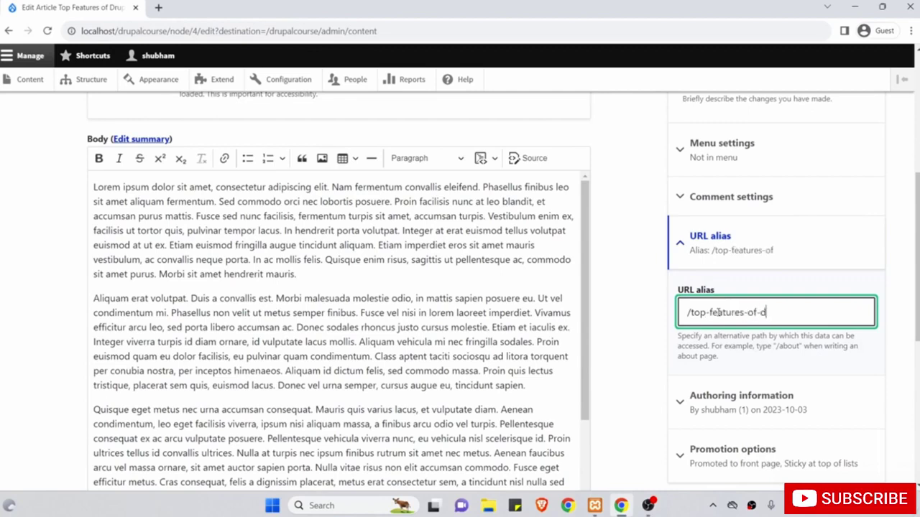
text(rupal10)
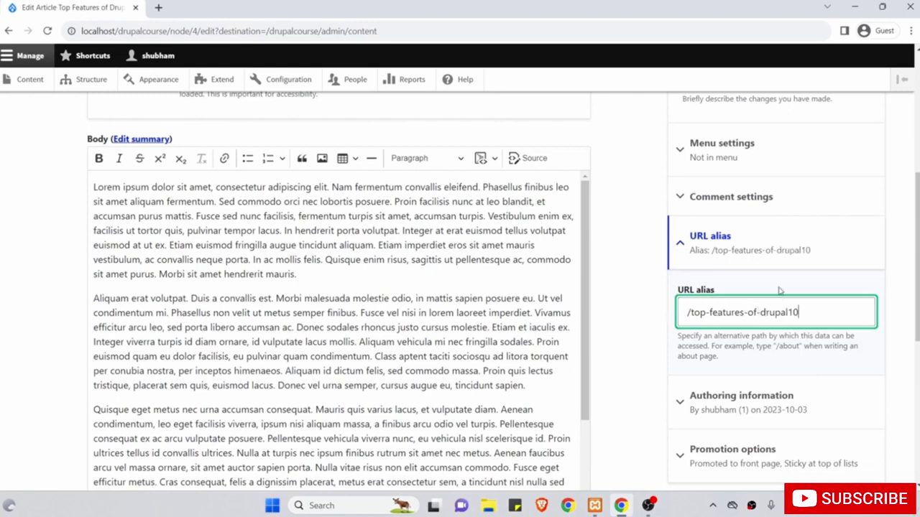
scroll(653, 322, down, 5)
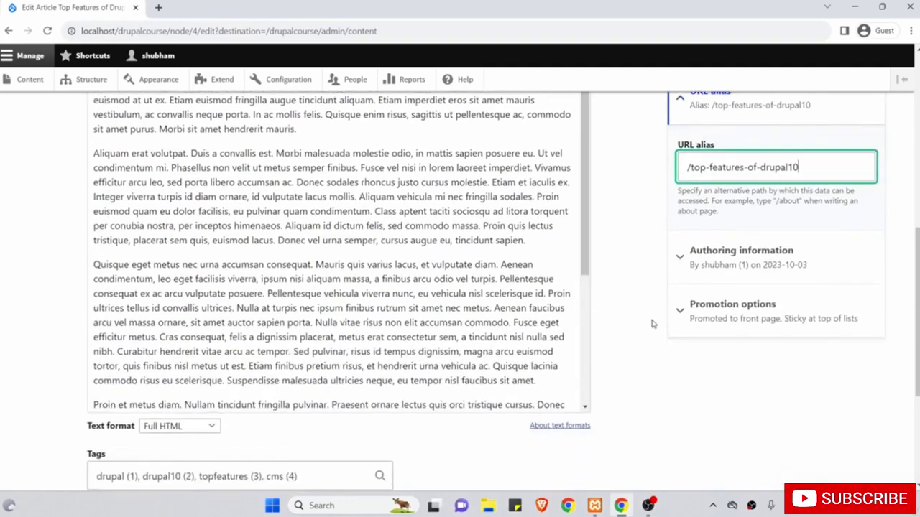
click(112, 394)
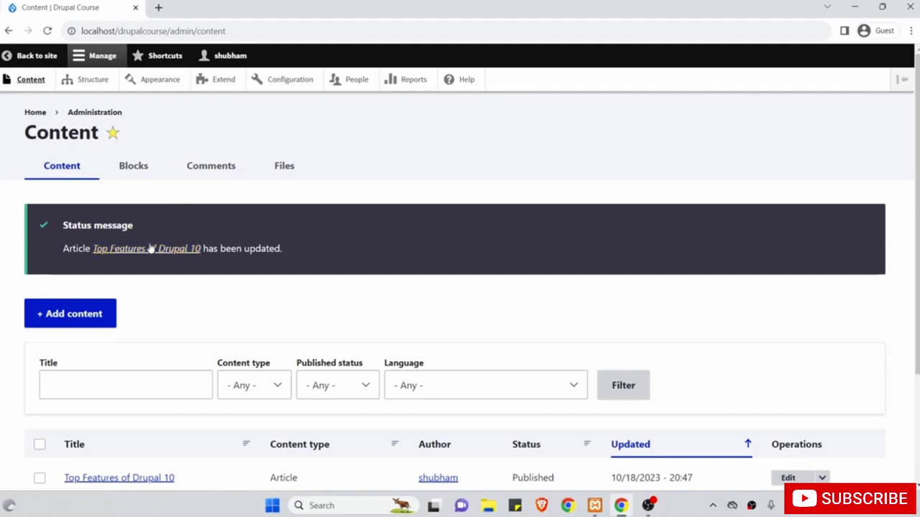
click(151, 249)
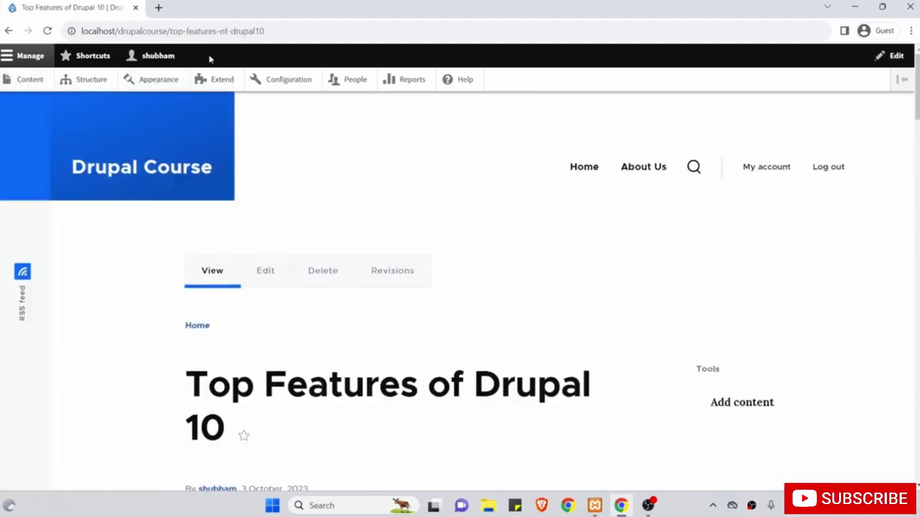
drag(168, 31, 275, 30)
Start a new basic page titled 'Contact' from the Content list.
click(30, 80)
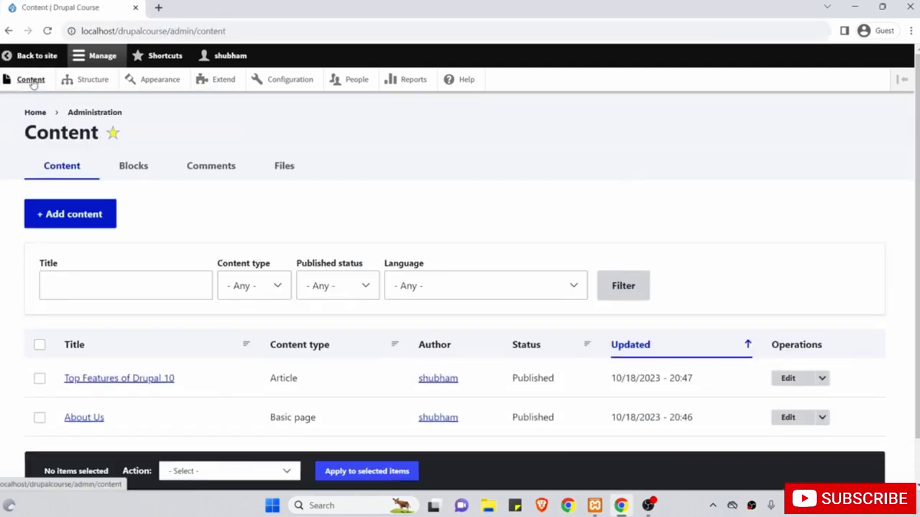
click(91, 218)
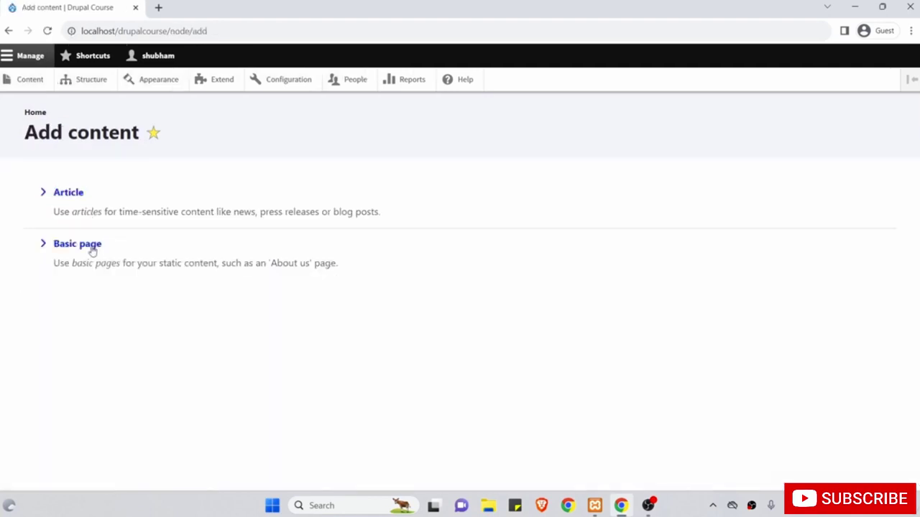
click(91, 248)
click(132, 221)
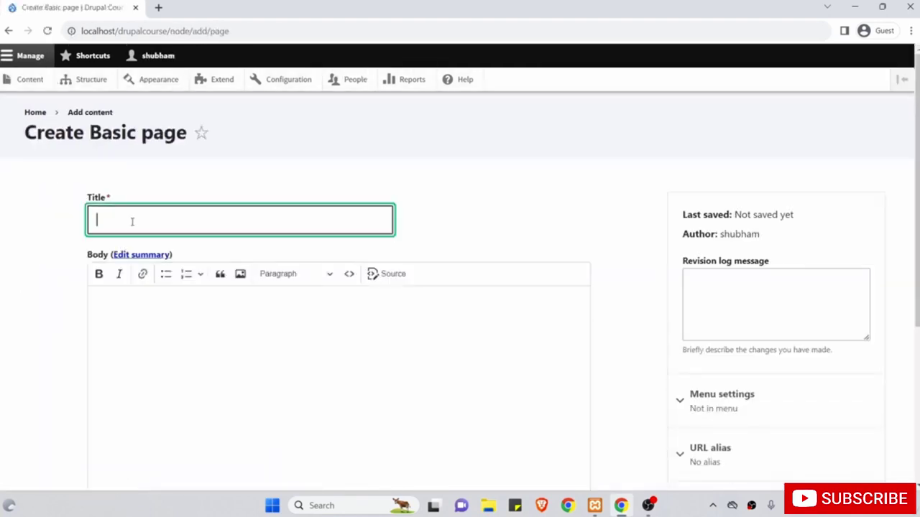
text(Contact)
key(Tab)
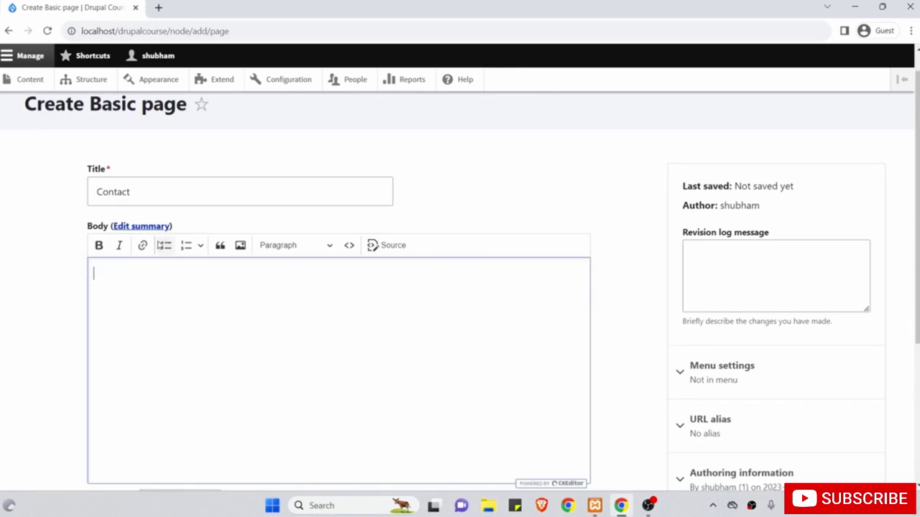
Give the Contact page the URL alias /contact and save it.
scroll(153, 279, down, 1)
scroll(153, 279, down, 1)
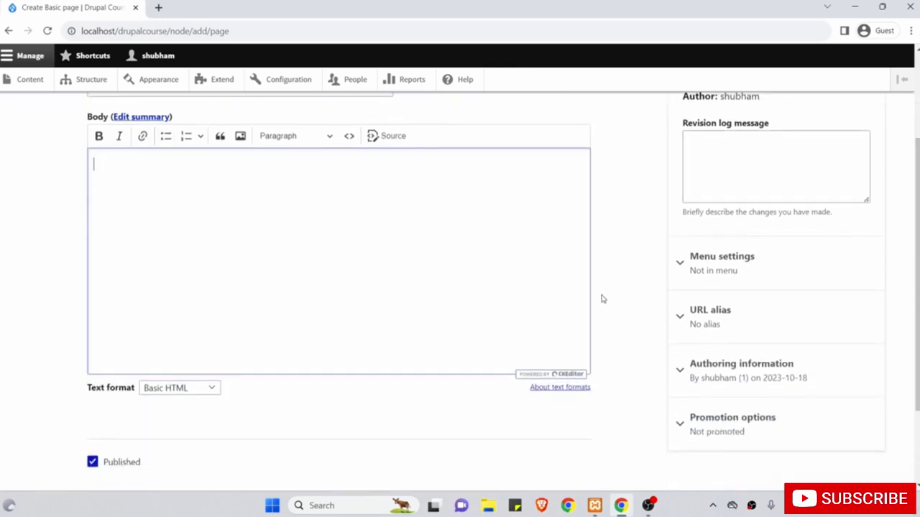
click(705, 316)
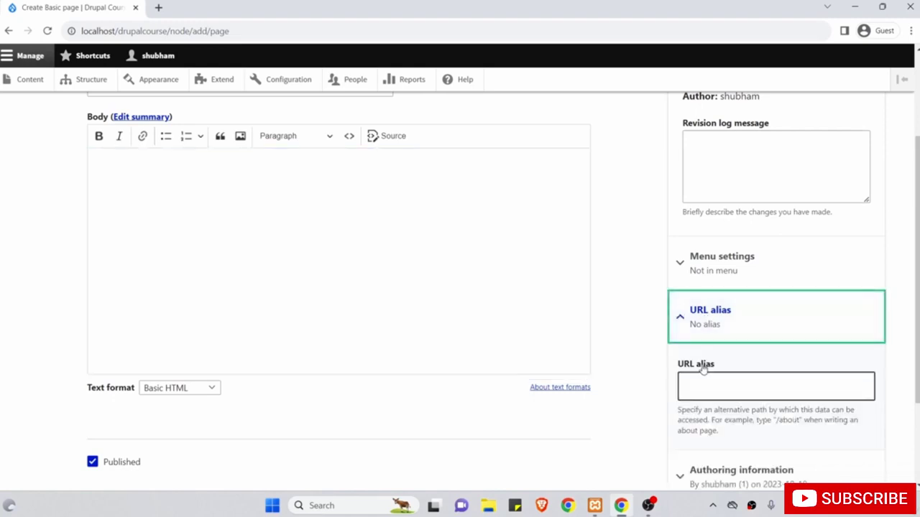
click(703, 383)
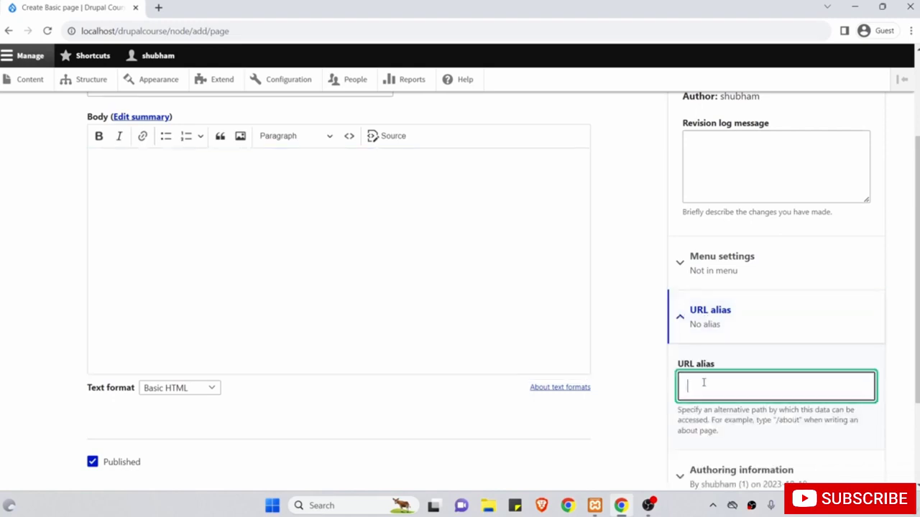
text(/contact)
drag(742, 388, 675, 389)
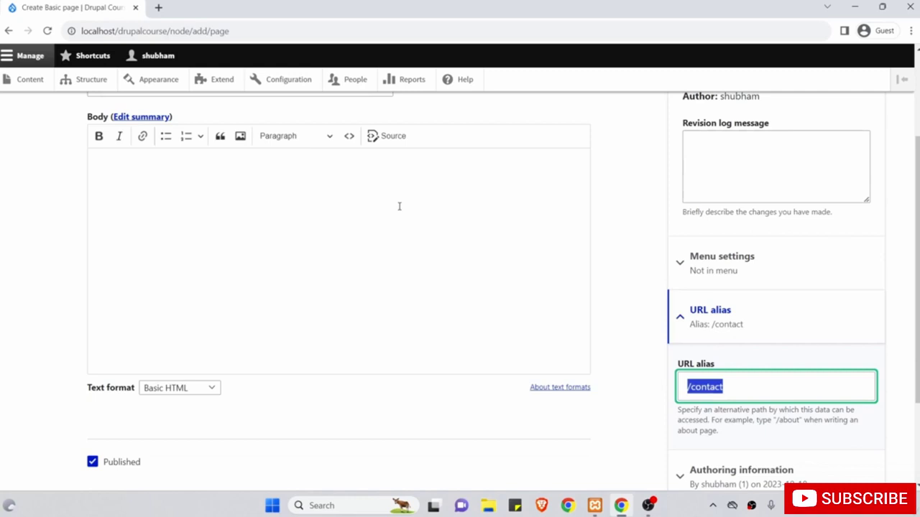
scroll(399, 207, down, 2)
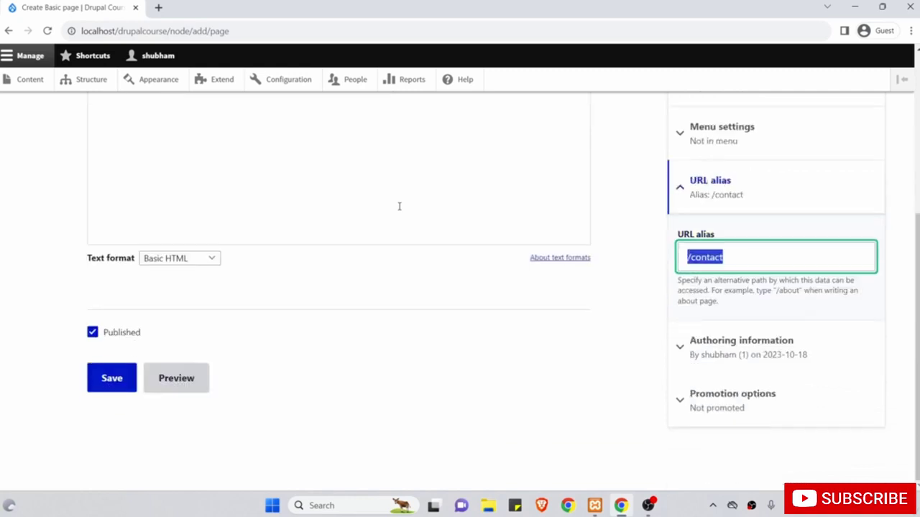
click(106, 379)
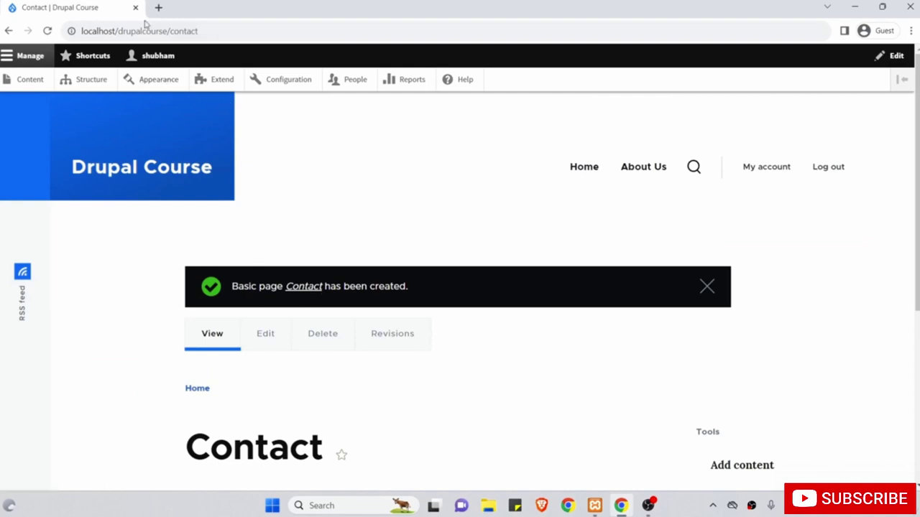
Load the home page by removing /contact from the address, then open the Content overview.
click(234, 30)
key(shift+Left)
key(shift+Left)
key(shift+Left)
key(shift+Left)
key(shift+Left)
key(shift+Left)
key(shift+Left)
key(shift+Left)
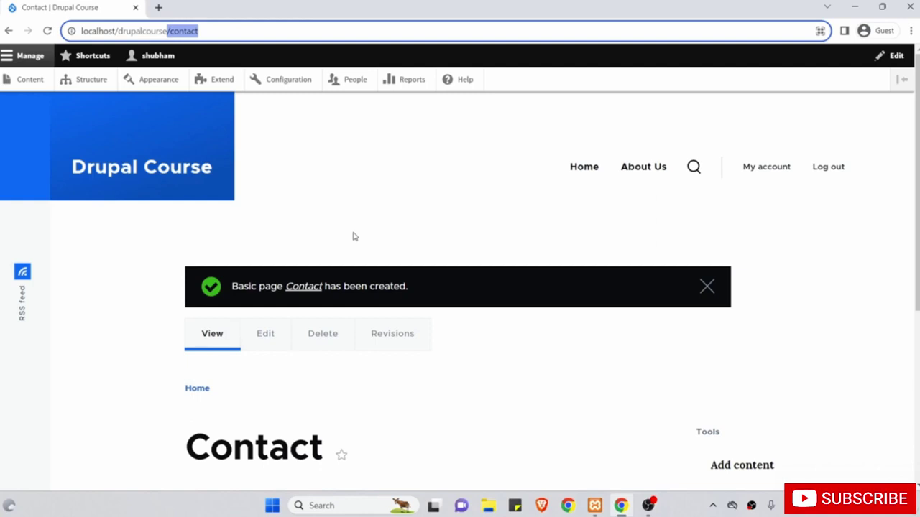
key(BackSpace)
key(Return)
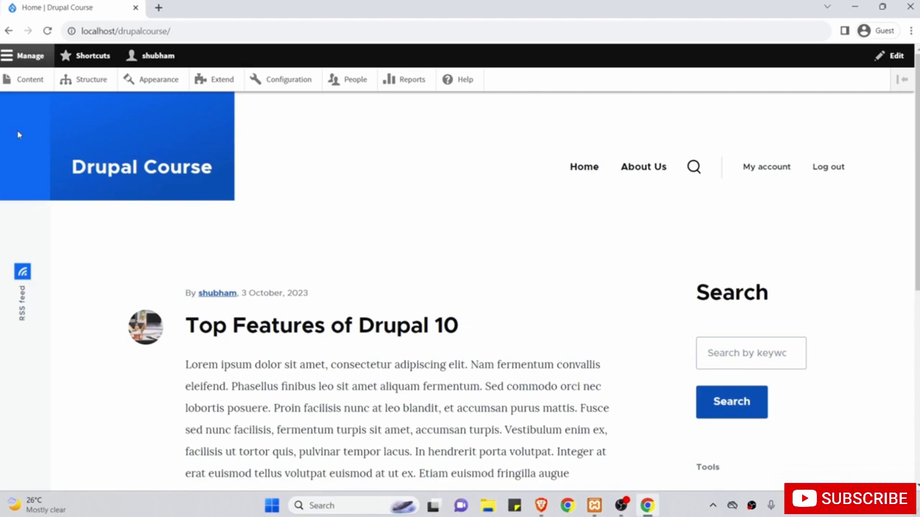
click(22, 83)
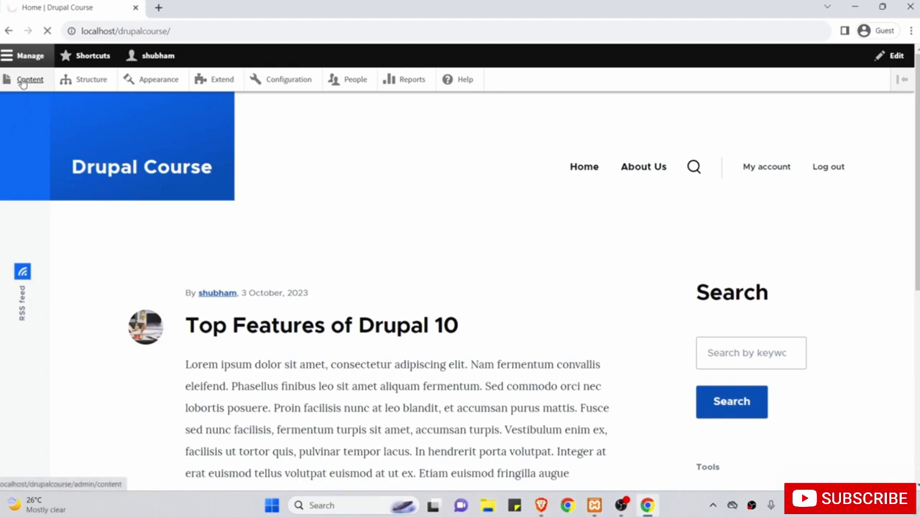
scroll(42, 306, down, 1)
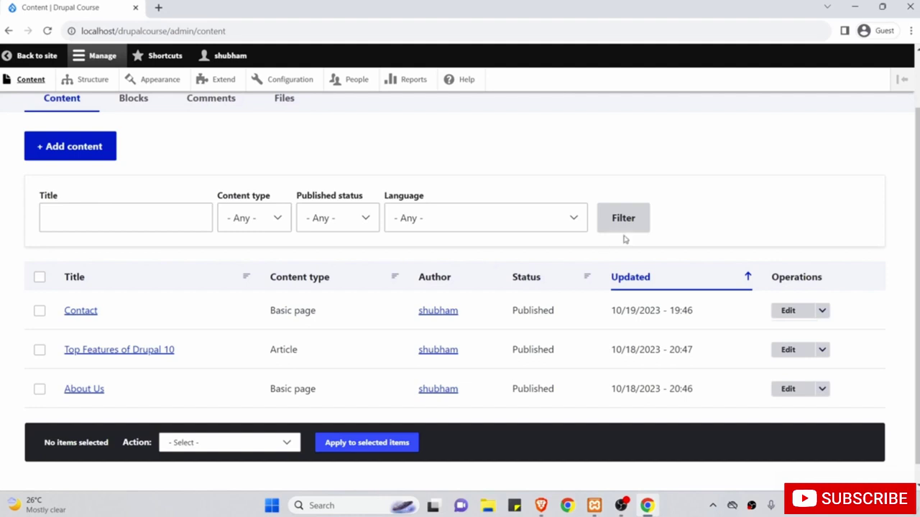
Delete the Contact basic page and go back to the site's home page.
click(822, 312)
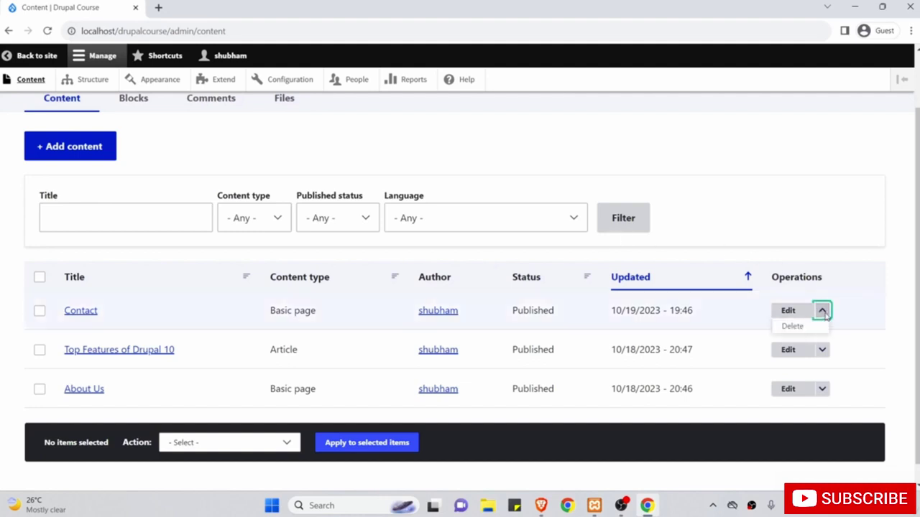
click(793, 326)
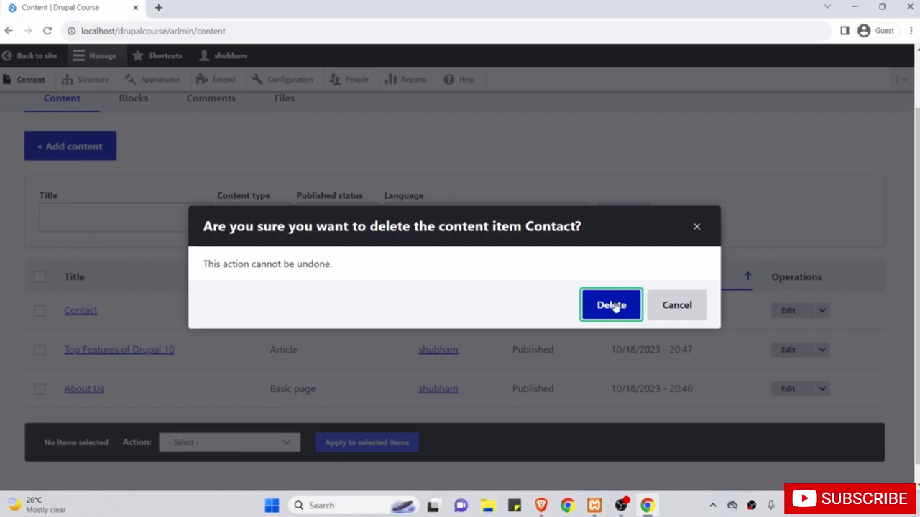
click(611, 305)
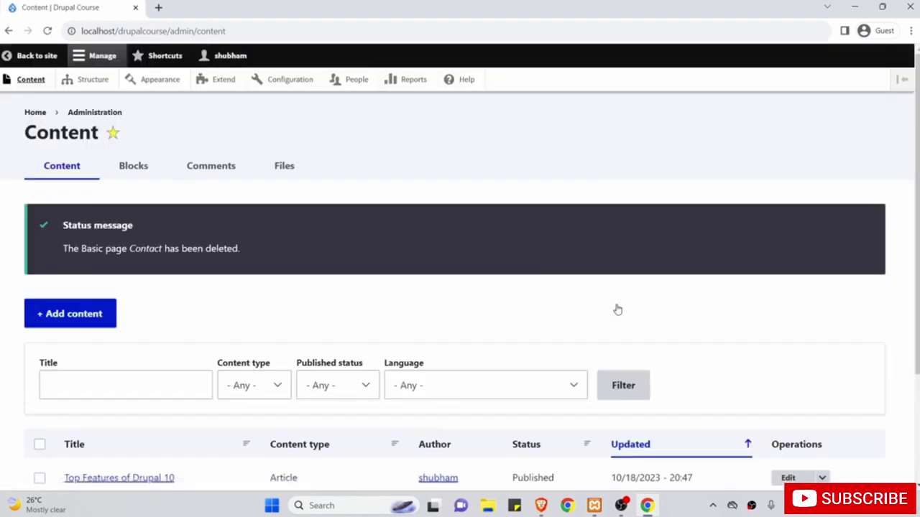
click(61, 56)
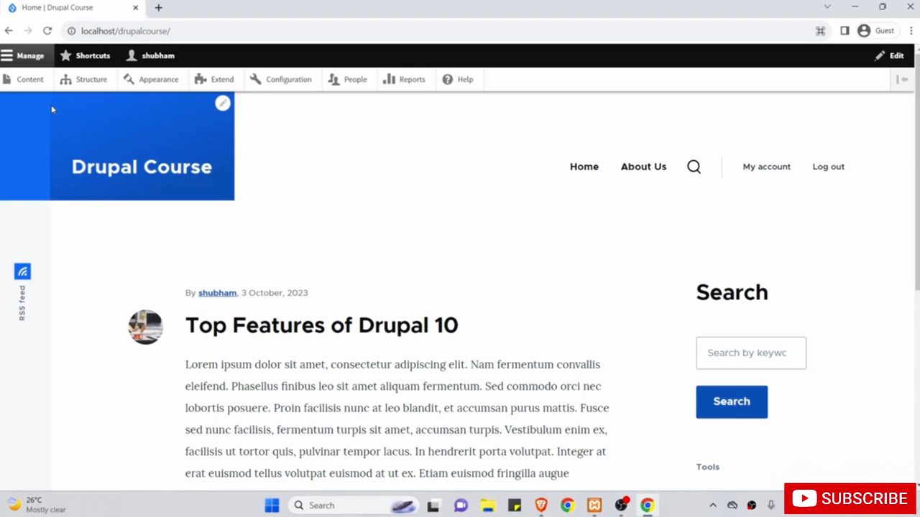
Load the built-in Website feedback contact form at the /contact address.
click(191, 32)
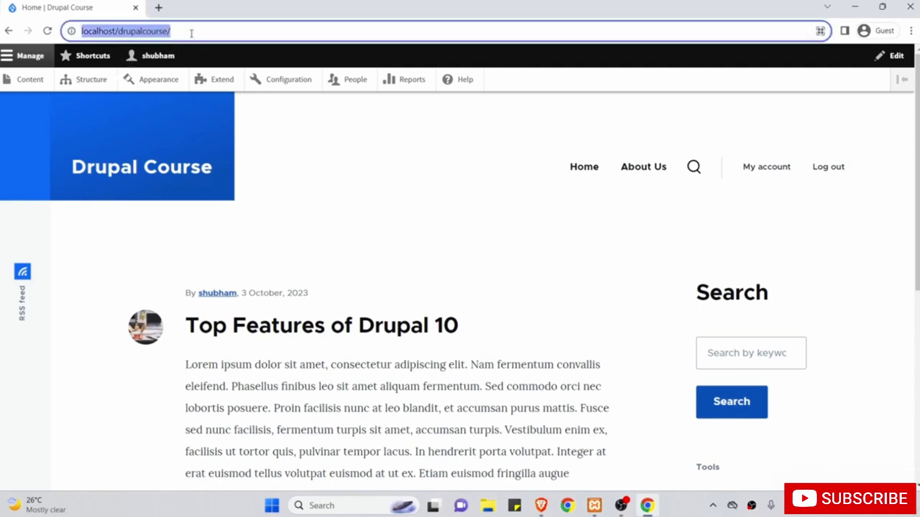
click(191, 32)
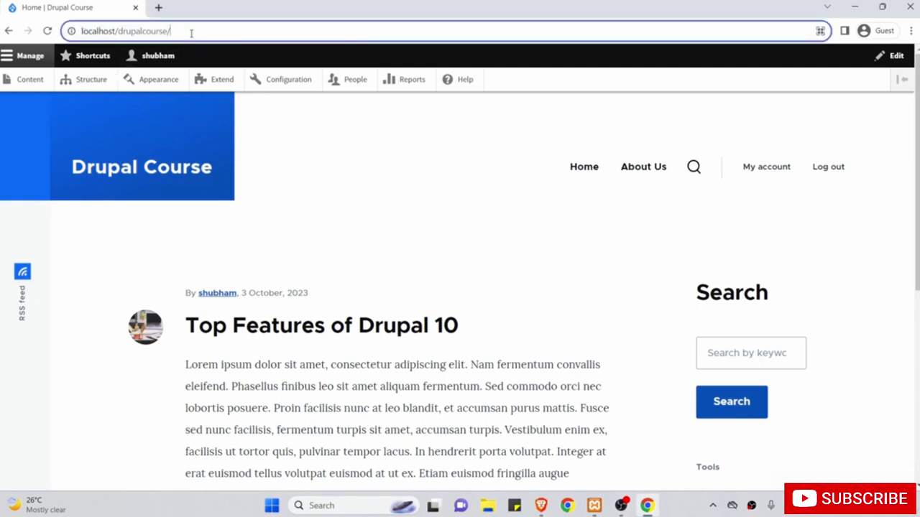
text(contact)
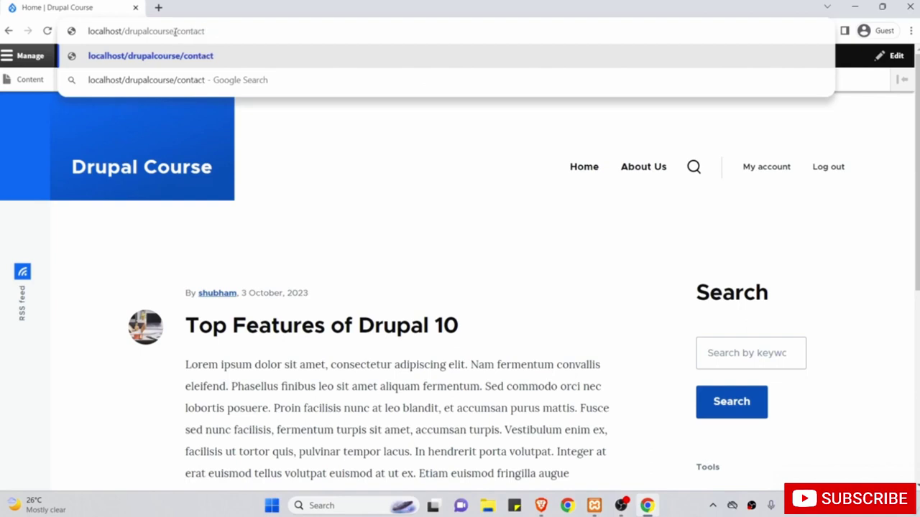
drag(175, 32, 89, 31)
click(218, 31)
key(Return)
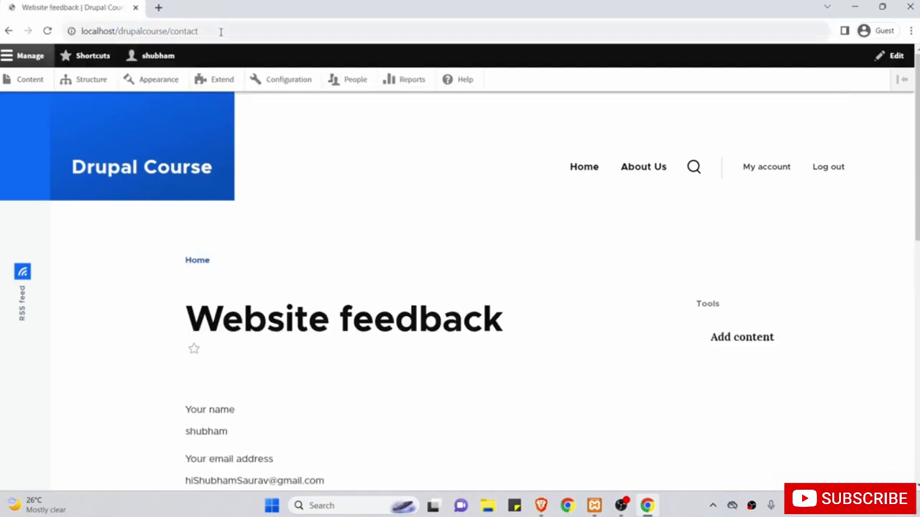
scroll(311, 223, down, 1)
scroll(310, 222, down, 1)
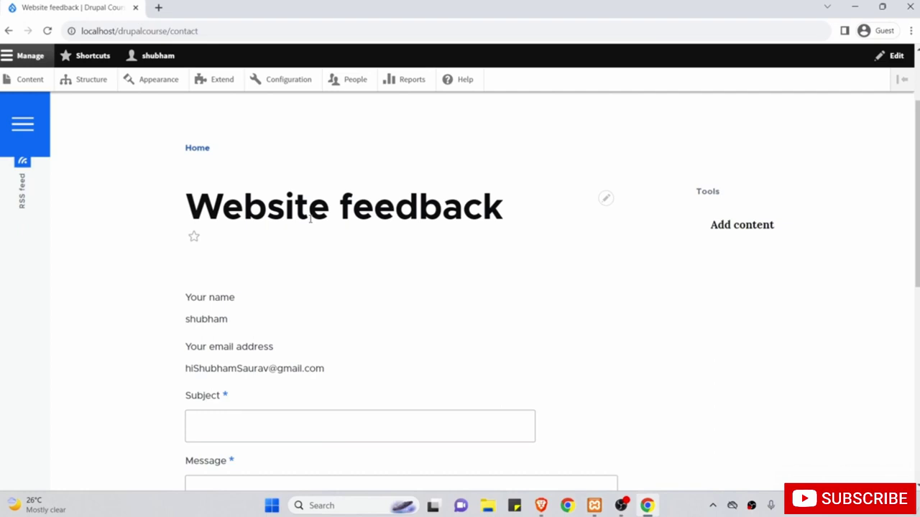
scroll(311, 222, up, 2)
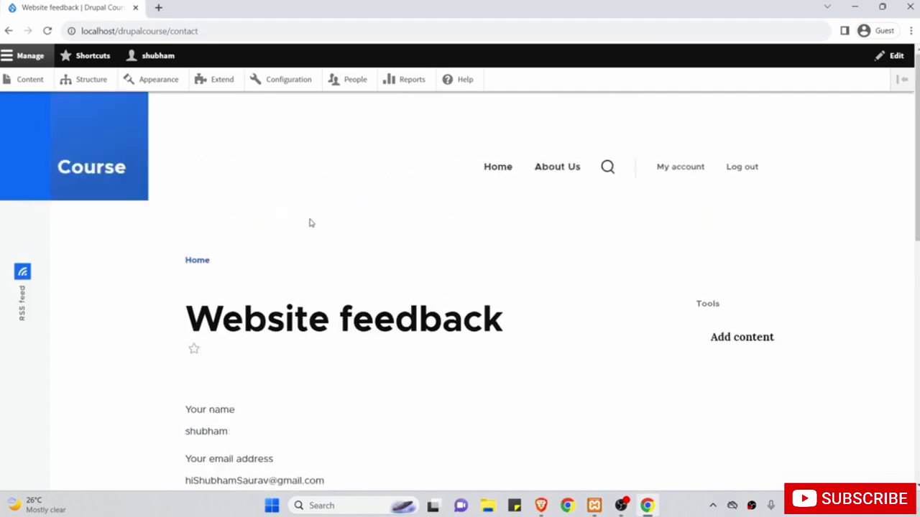
Copy the /contact page address to the clipboard.
click(176, 33)
right_click(165, 31)
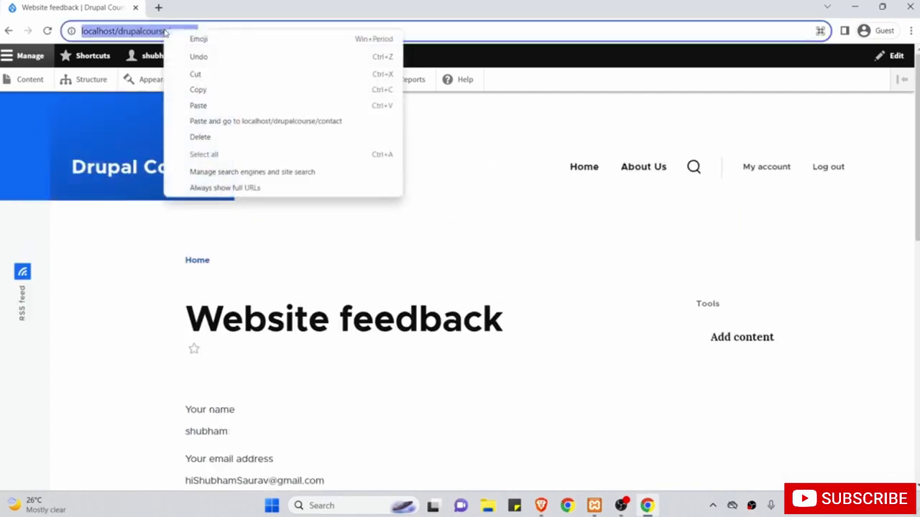
click(198, 92)
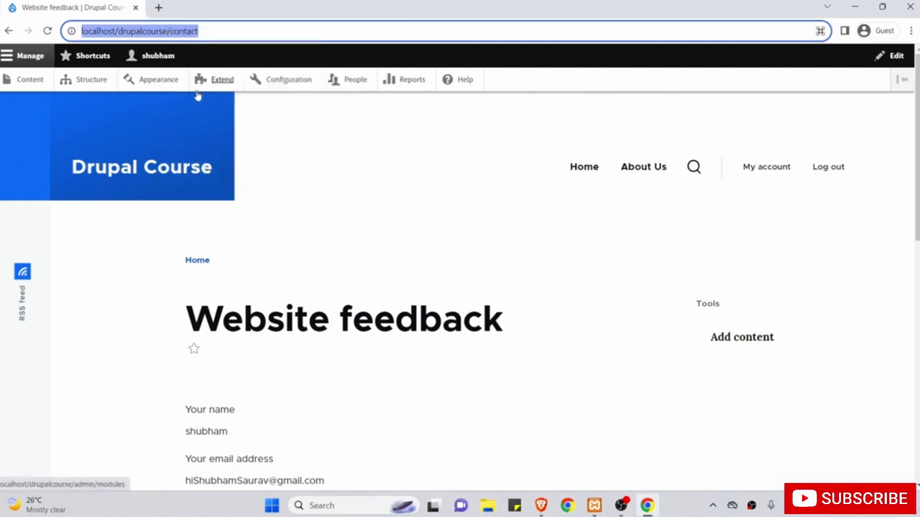
click(541, 505)
click(351, 26)
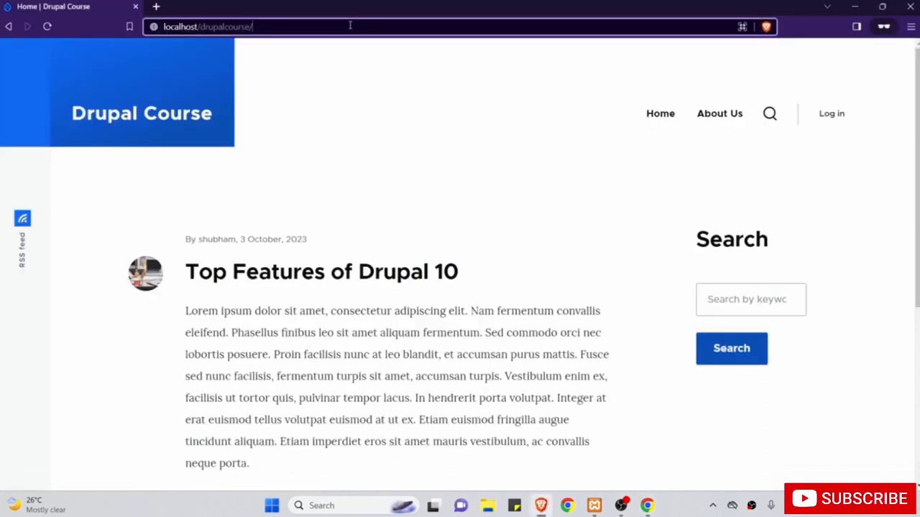
right_click(349, 27)
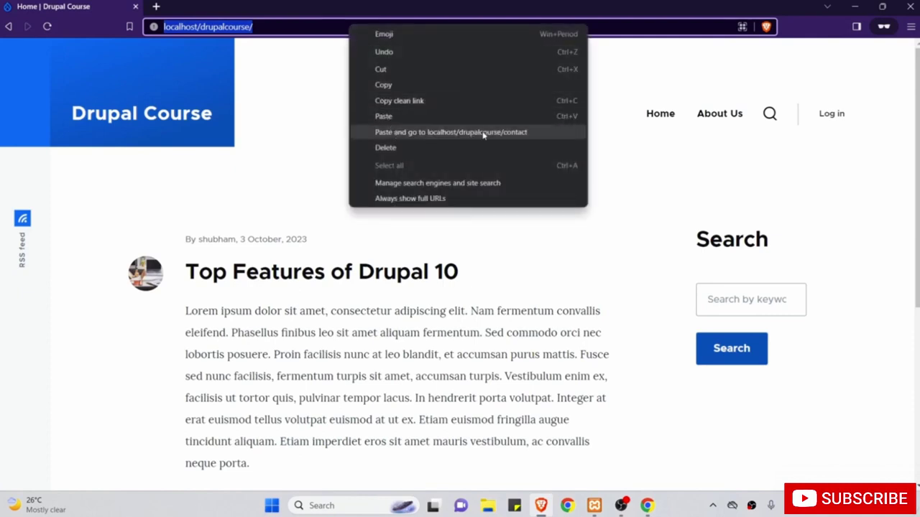
click(512, 136)
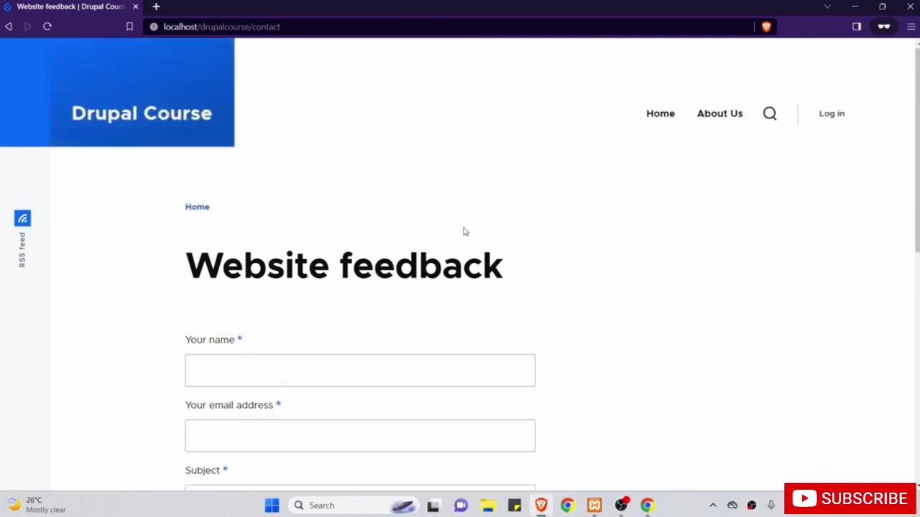
scroll(464, 232, down, 2)
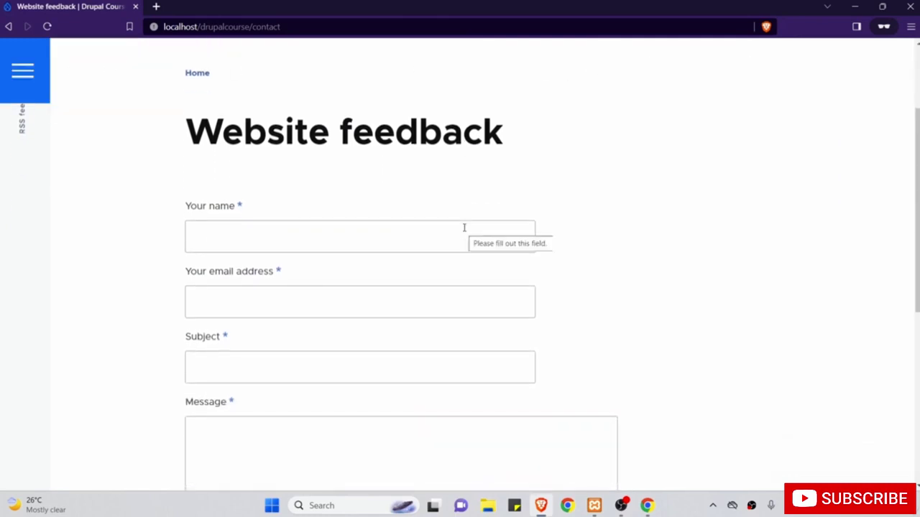
scroll(601, 215, up, 2)
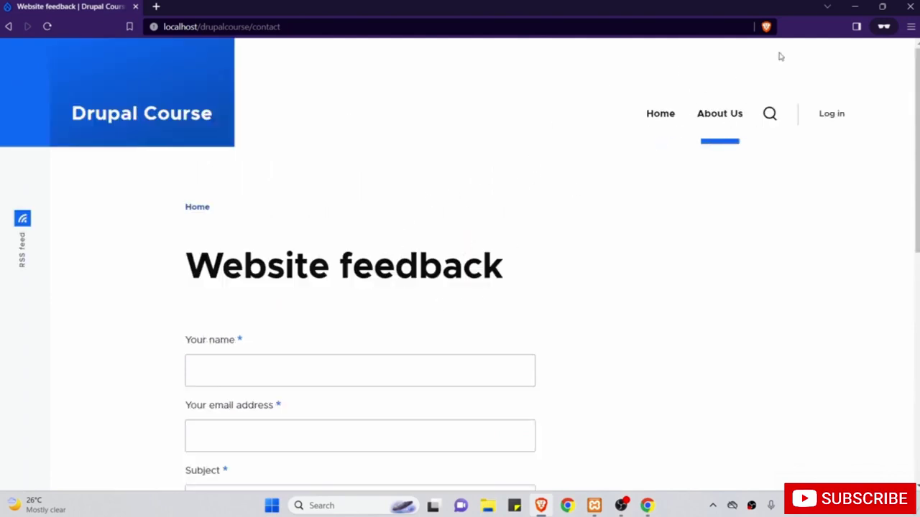
click(854, 6)
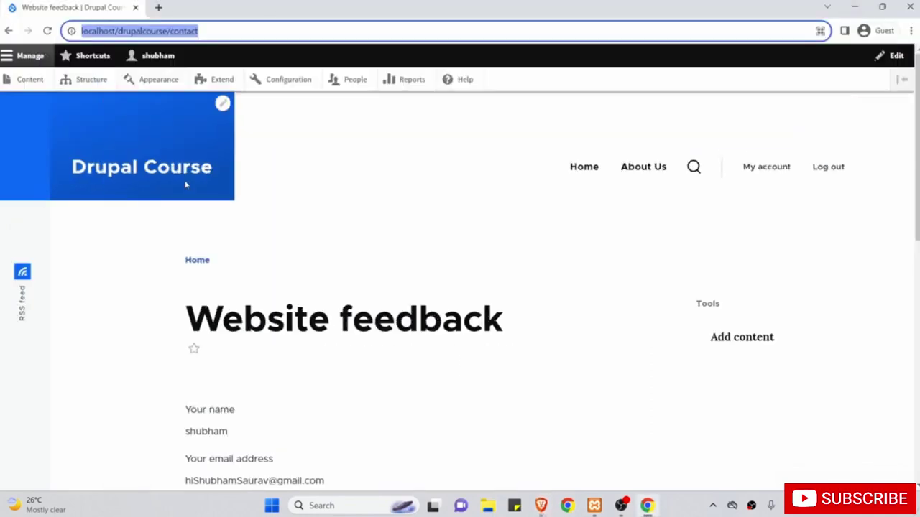
Inspect the contextual pencil menus on the main navigation and Tools blocks.
click(387, 247)
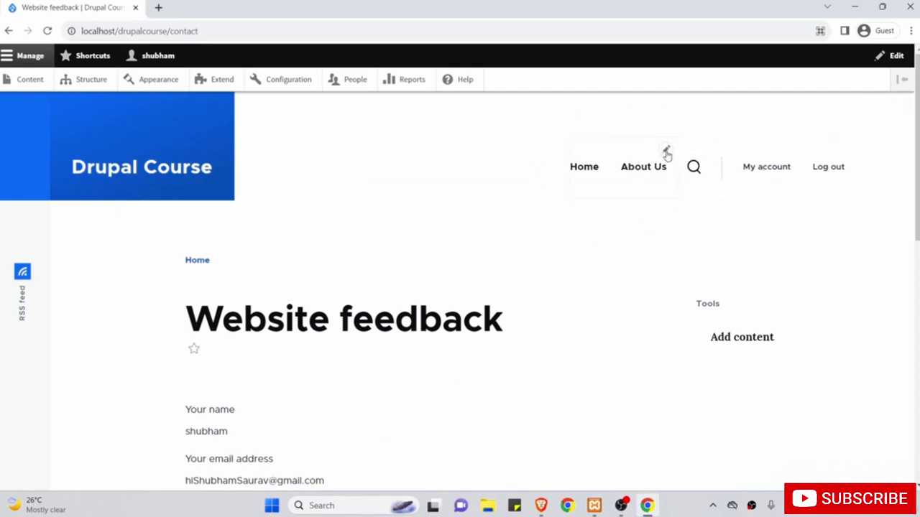
click(666, 152)
click(833, 147)
mouse_move(755, 343)
click(834, 313)
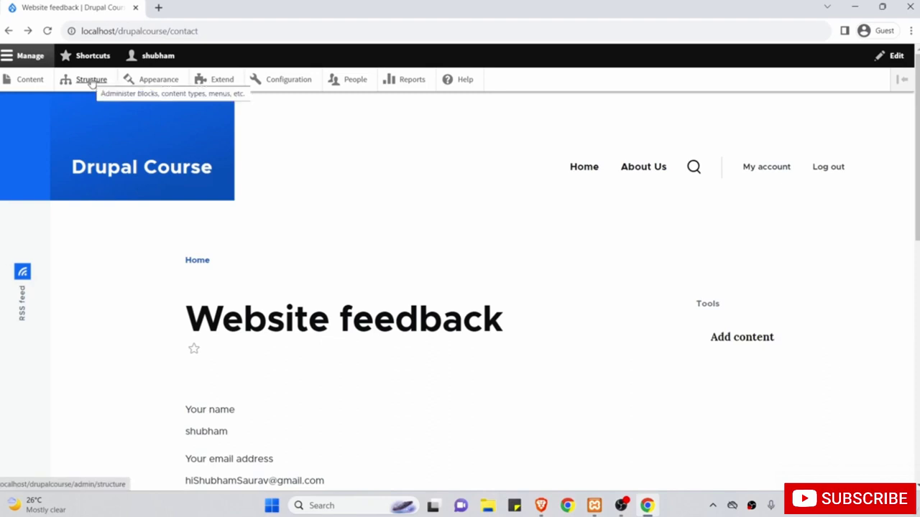
Go to Structure > Menus to list the site's menus.
click(91, 80)
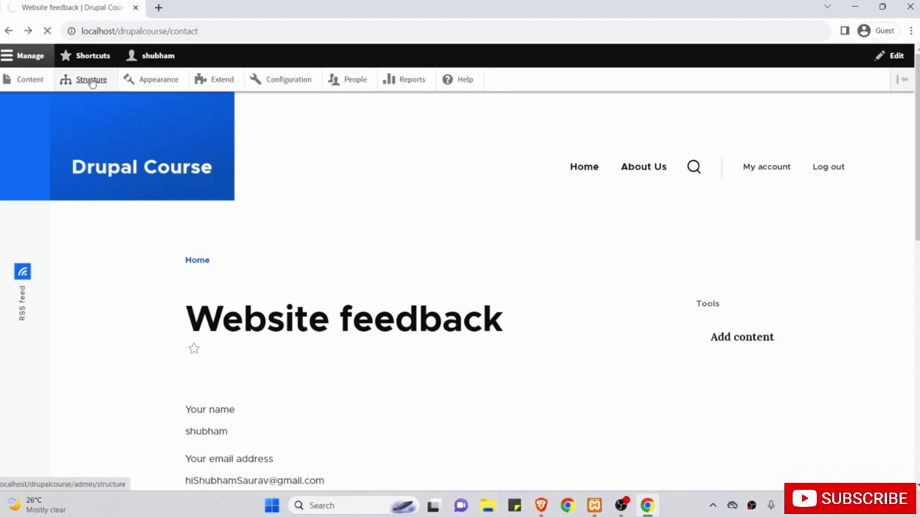
scroll(122, 263, down, 3)
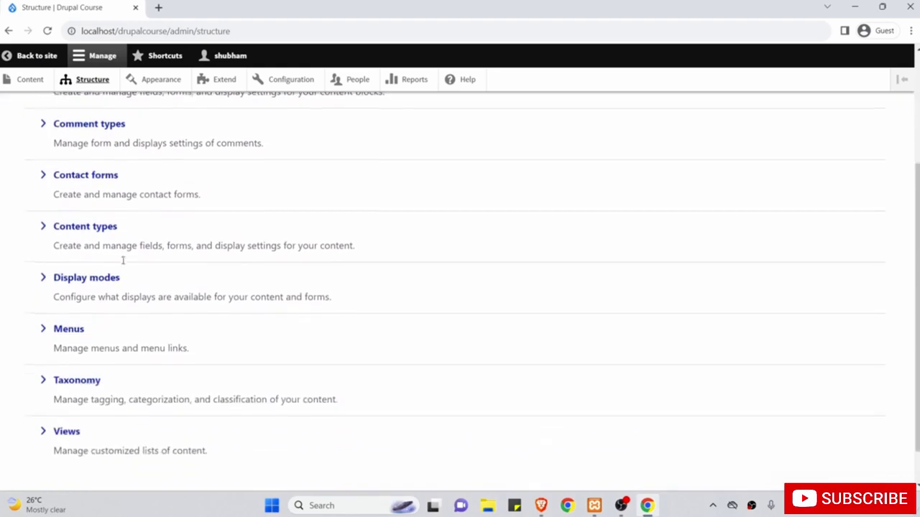
click(70, 334)
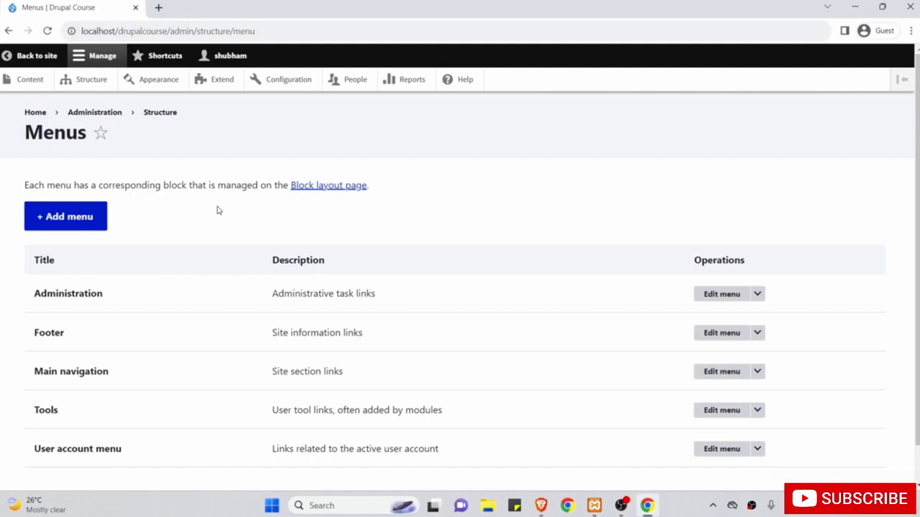
Open the Website feedback contact page in a second tab and compare it with the Menus list.
scroll(219, 211, down, 1)
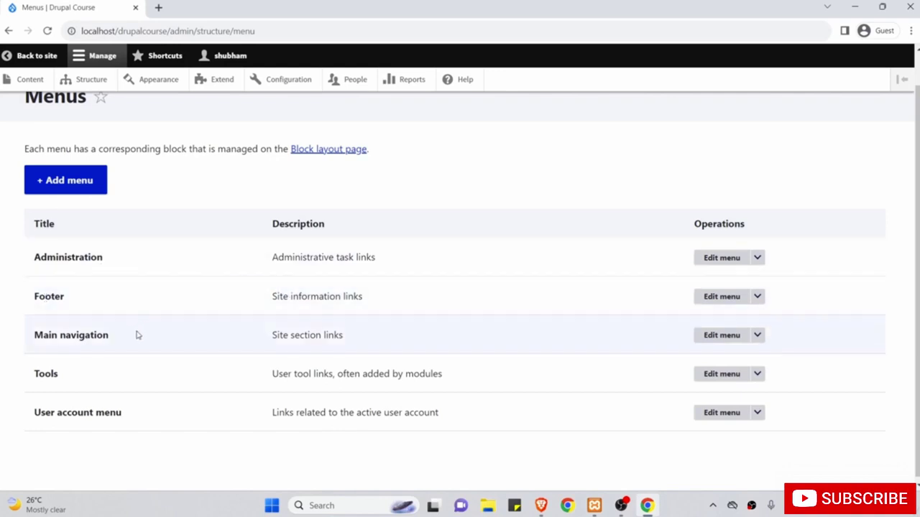
middle_click(34, 61)
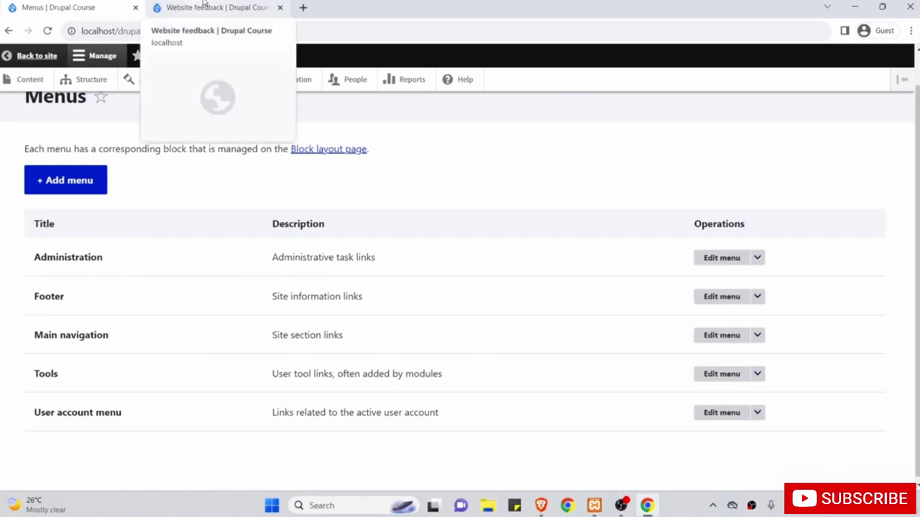
click(204, 5)
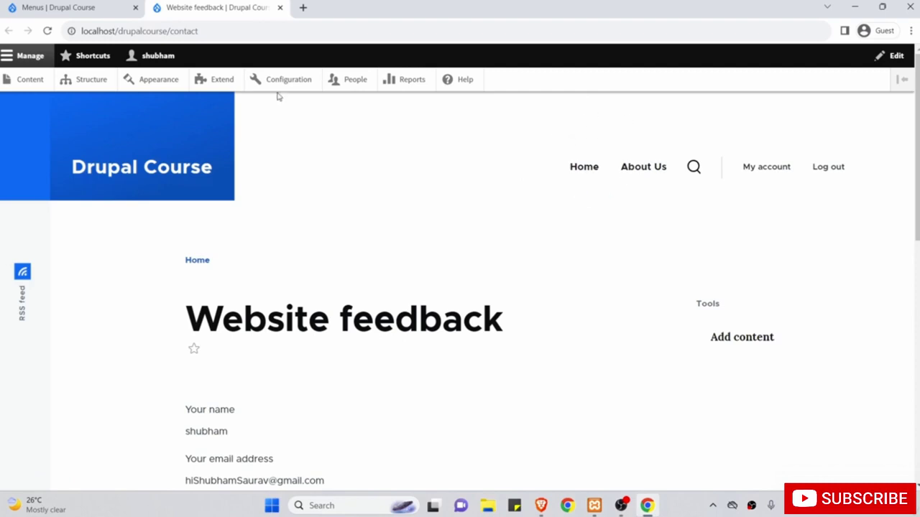
click(82, 5)
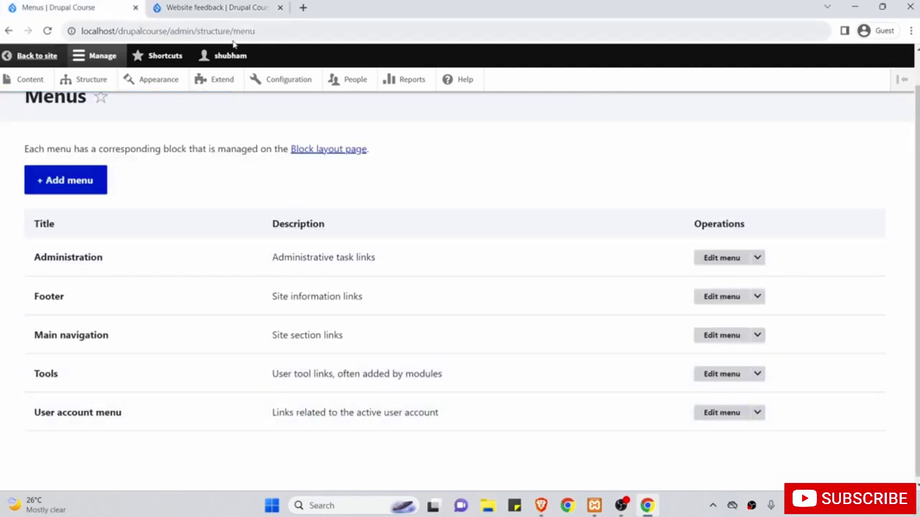
click(203, 4)
scroll(413, 203, down, 2)
scroll(522, 203, up, 2)
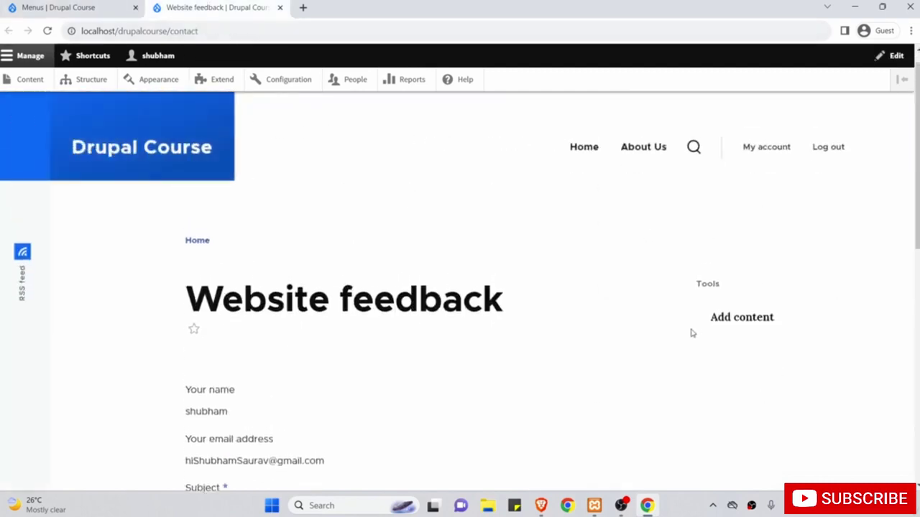
click(100, 9)
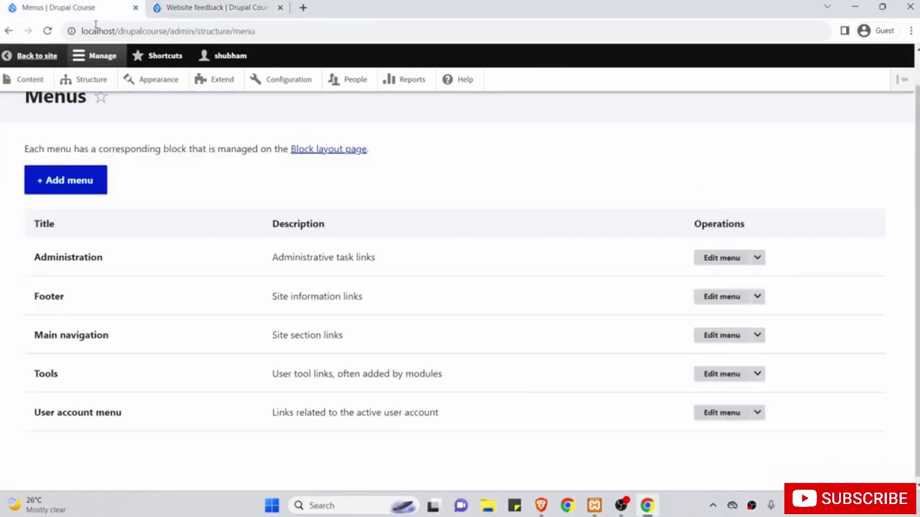
click(216, 8)
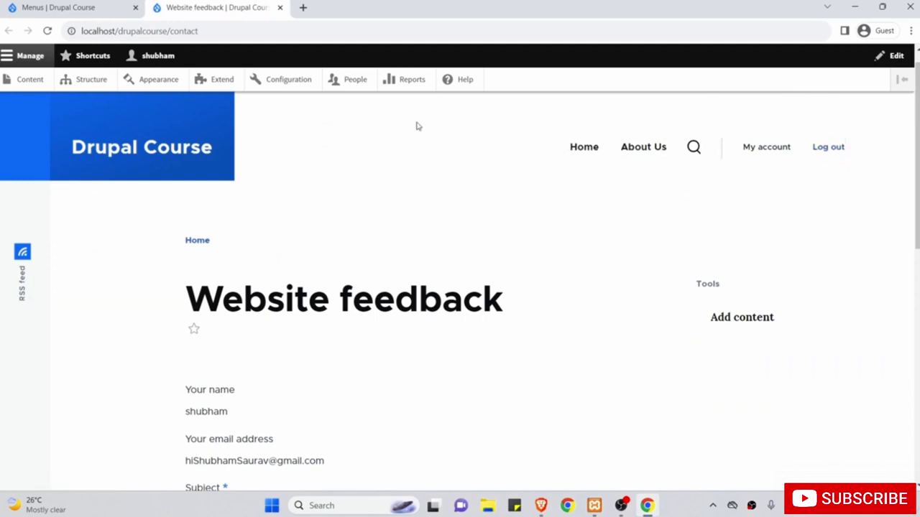
click(57, 7)
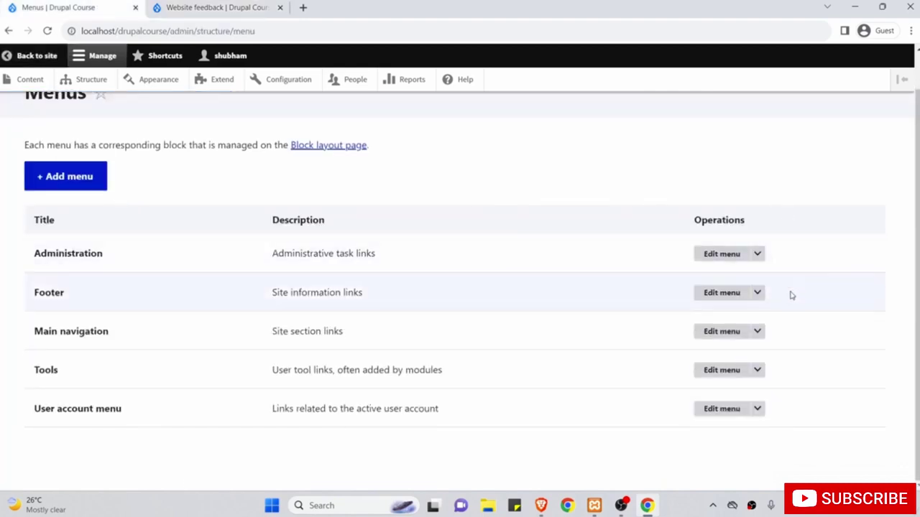
click(757, 331)
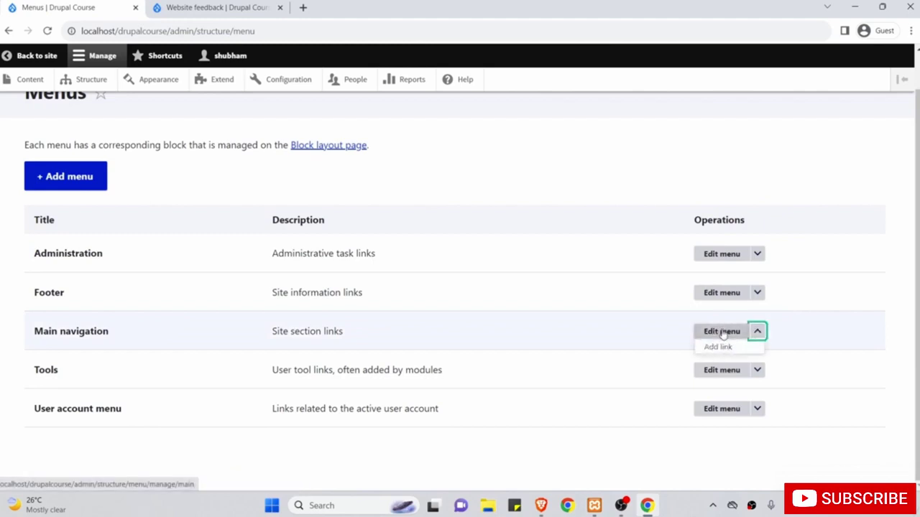
Edit Main navigation, review its Home and About Us links, and start adding a new link.
click(723, 334)
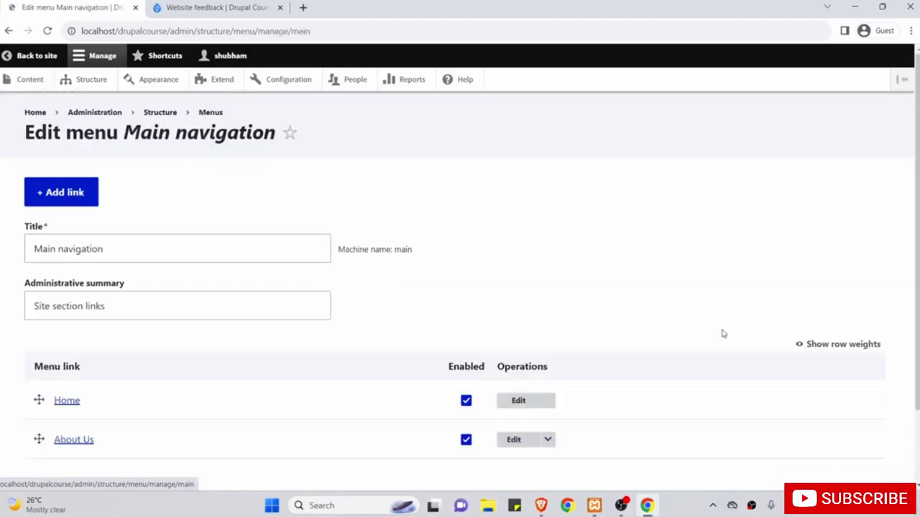
scroll(723, 333, down, 1)
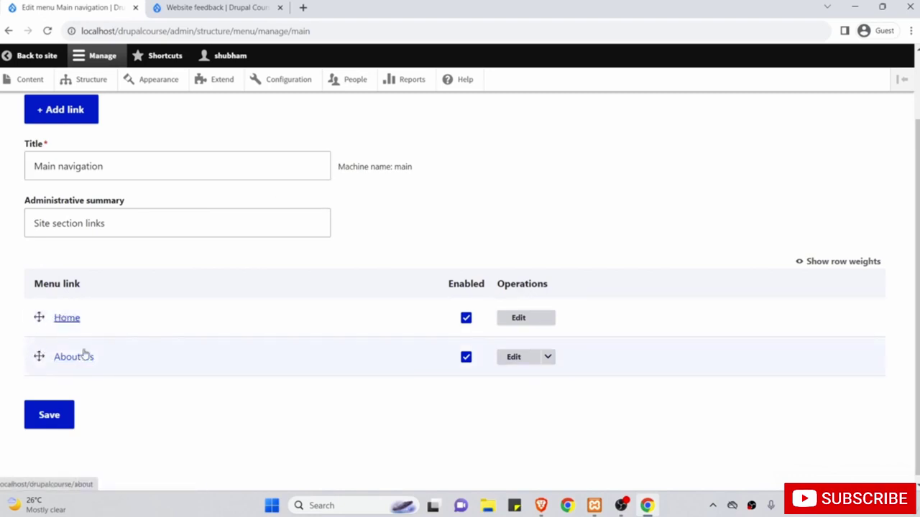
scroll(96, 306, up, 1)
scroll(99, 306, up, 1)
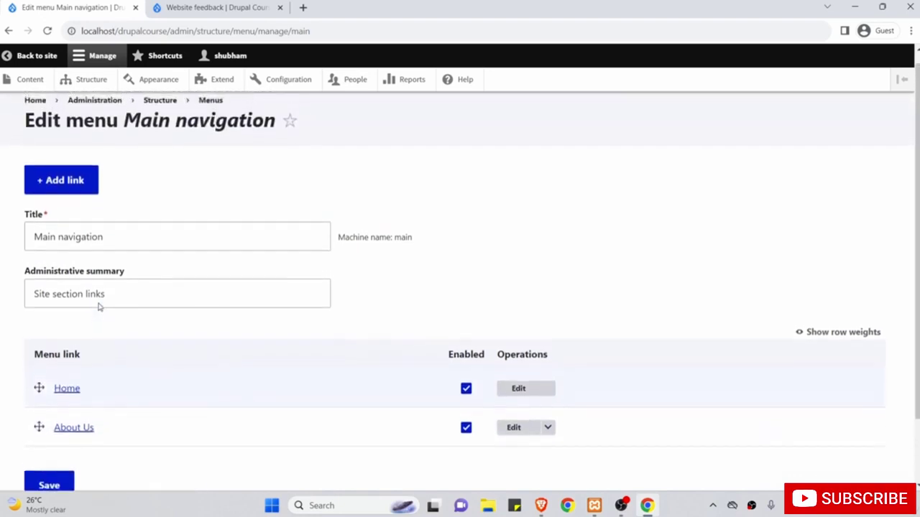
click(64, 187)
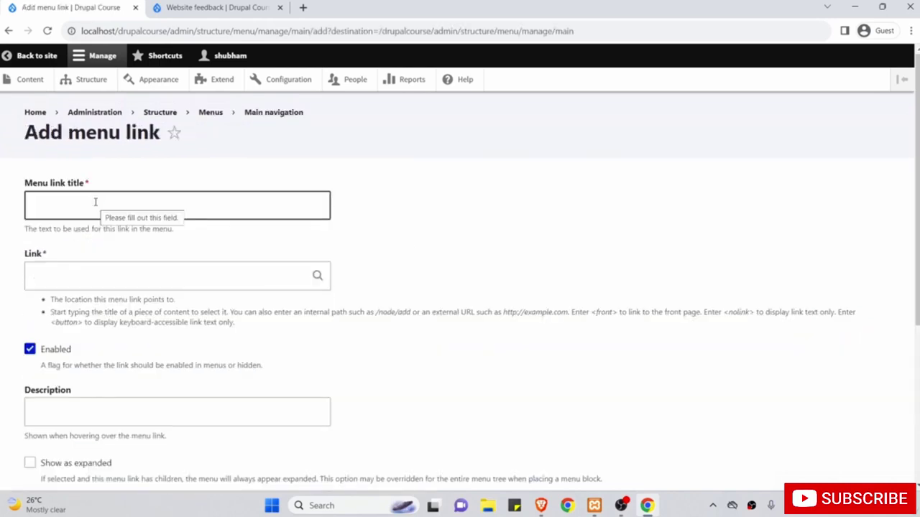
Enter 'Contact' as the menu link title.
click(95, 202)
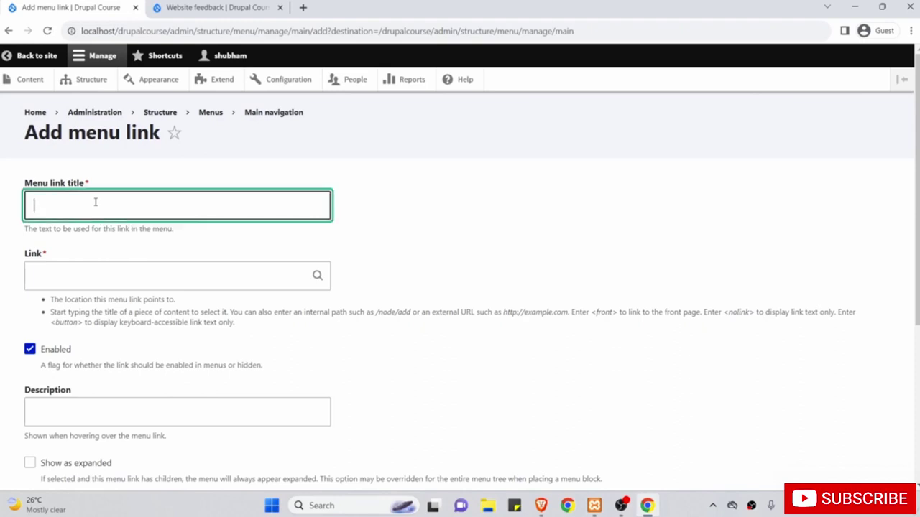
text(Contact)
click(77, 232)
Copy the /contact path from the contact page's address bar.
click(68, 271)
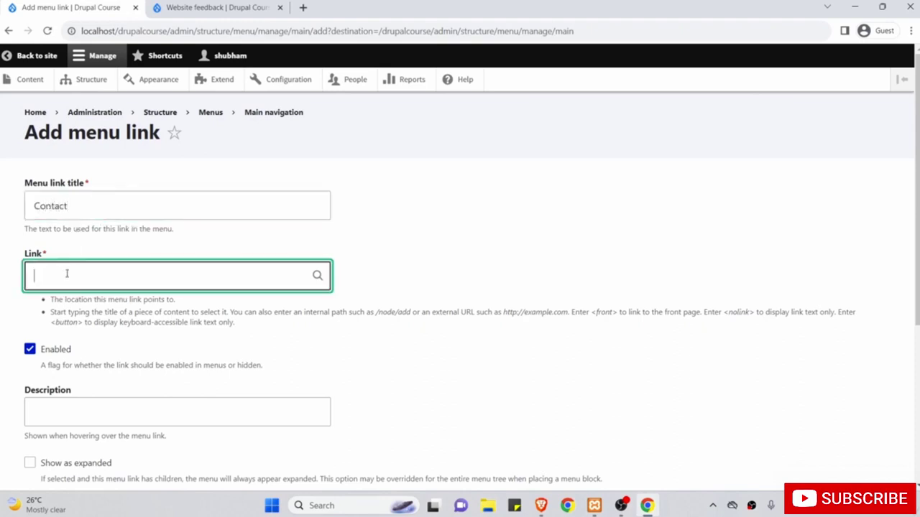
click(190, 6)
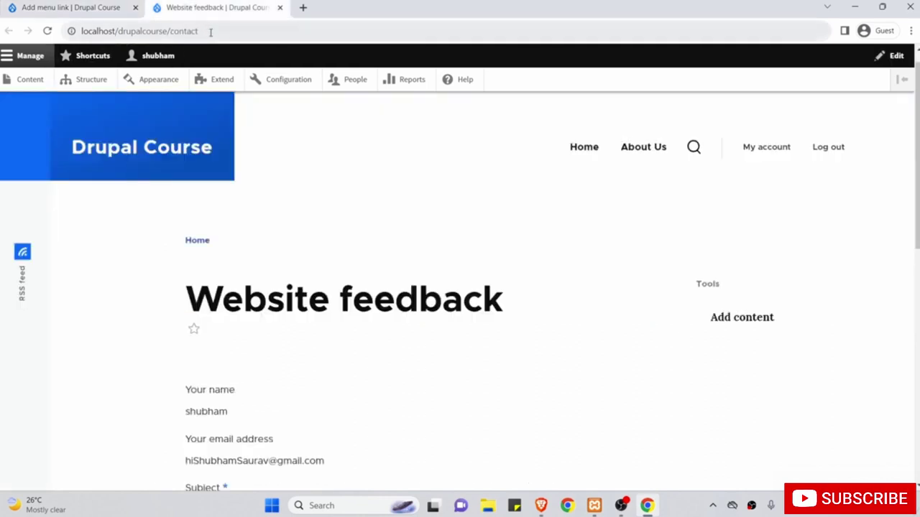
drag(237, 32, 167, 31)
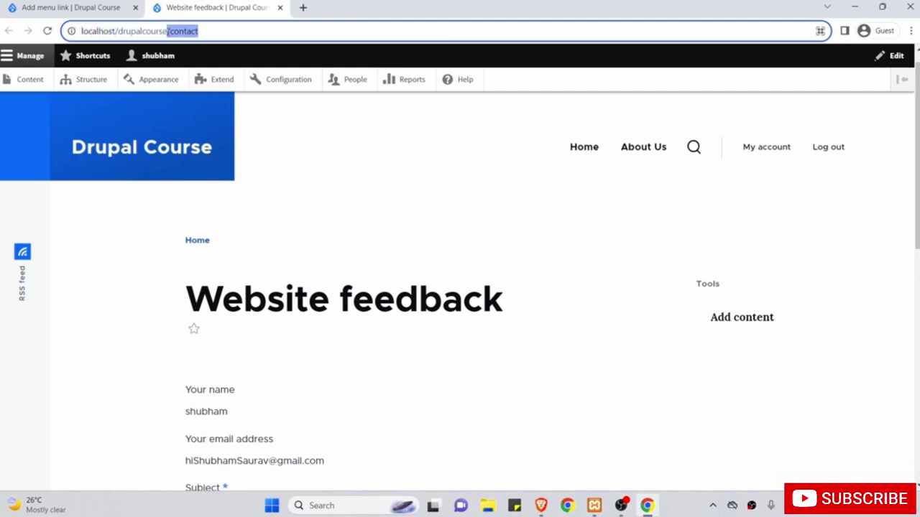
right_click(191, 33)
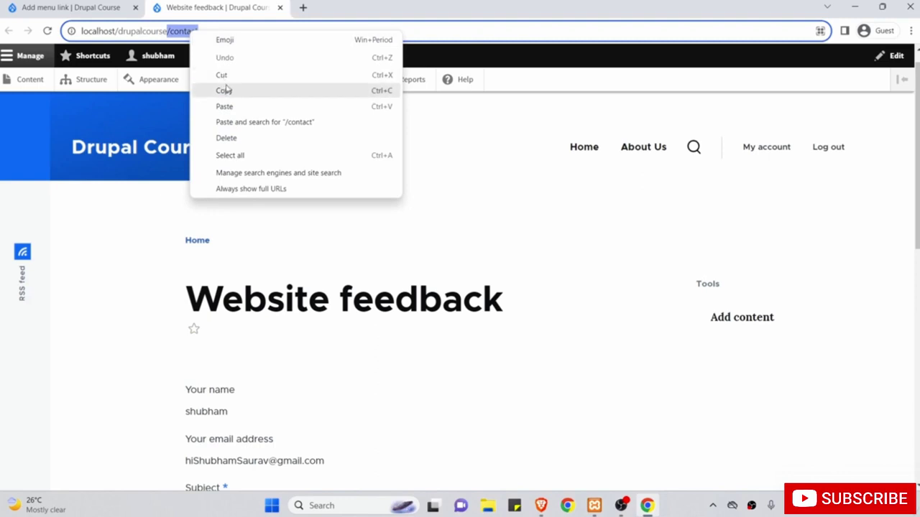
click(225, 90)
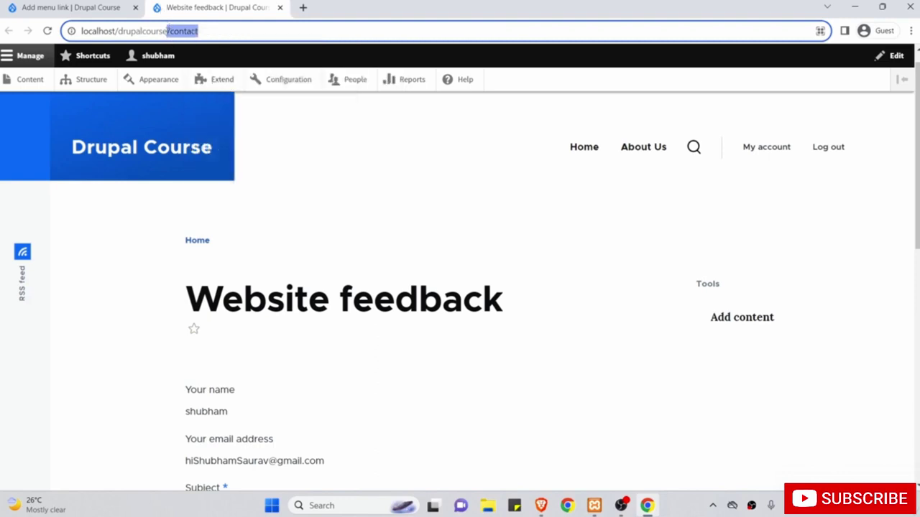
click(97, 8)
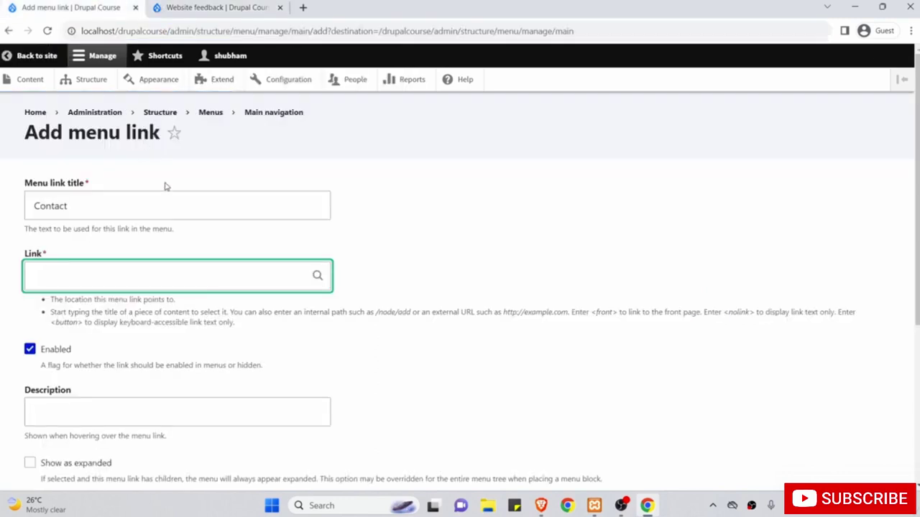
Paste /contact into the menu link's Link field.
right_click(142, 276)
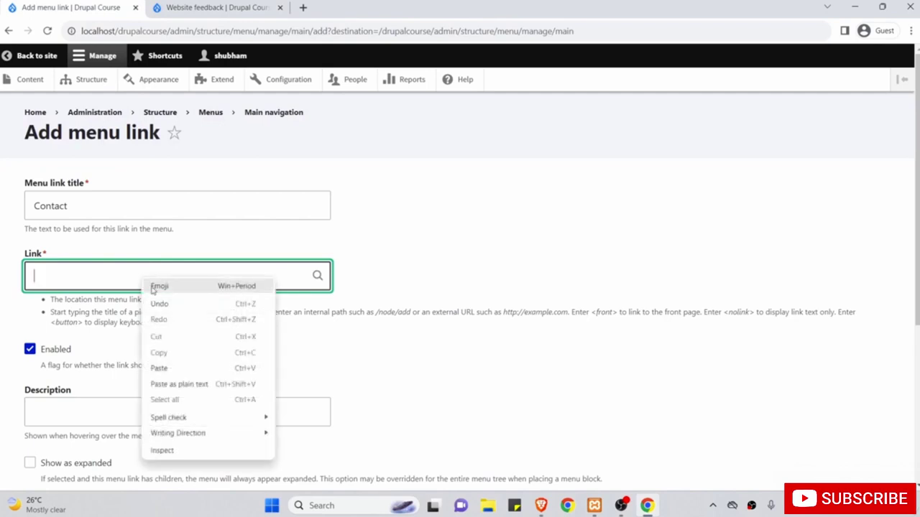
click(173, 368)
scroll(144, 302, down, 1)
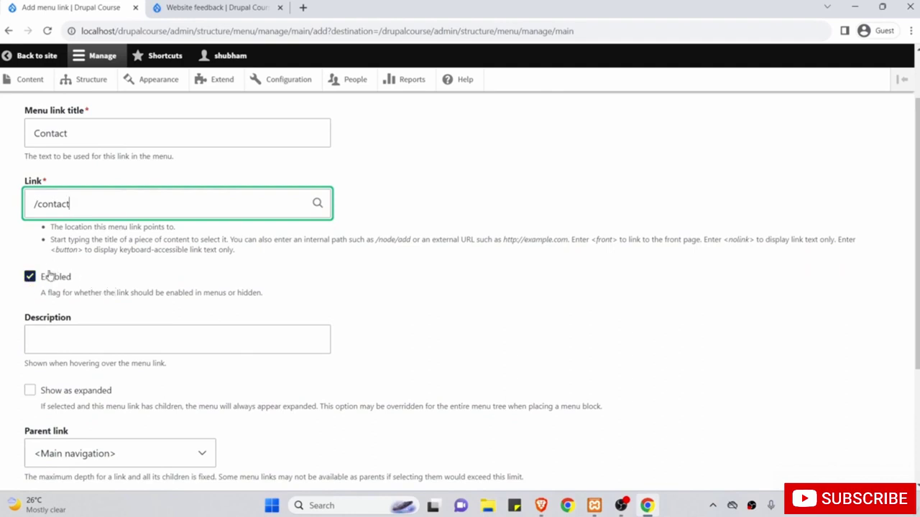
scroll(151, 309, down, 1)
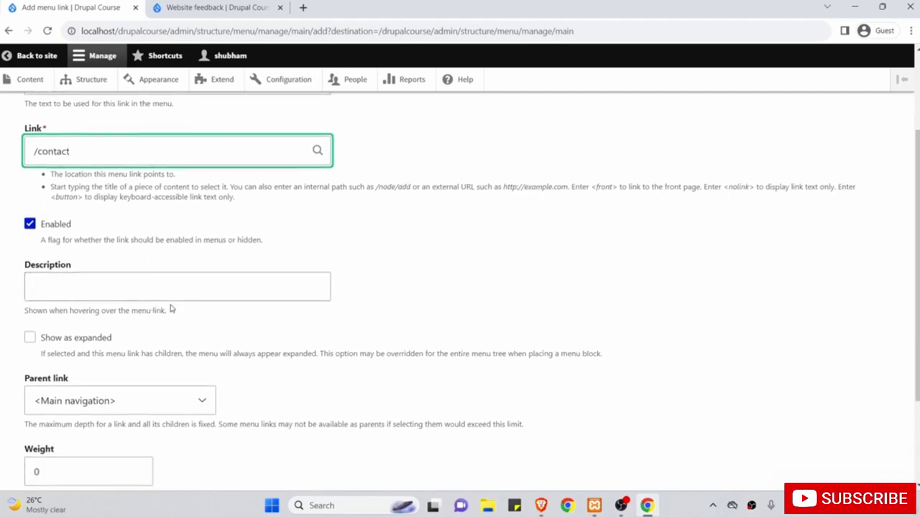
scroll(172, 316, down, 1)
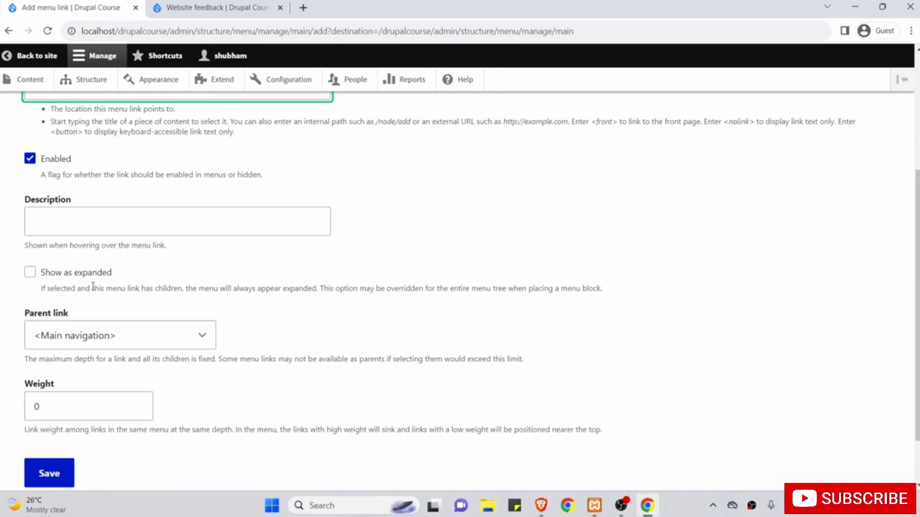
scroll(101, 288, up, 1)
scroll(103, 287, down, 1)
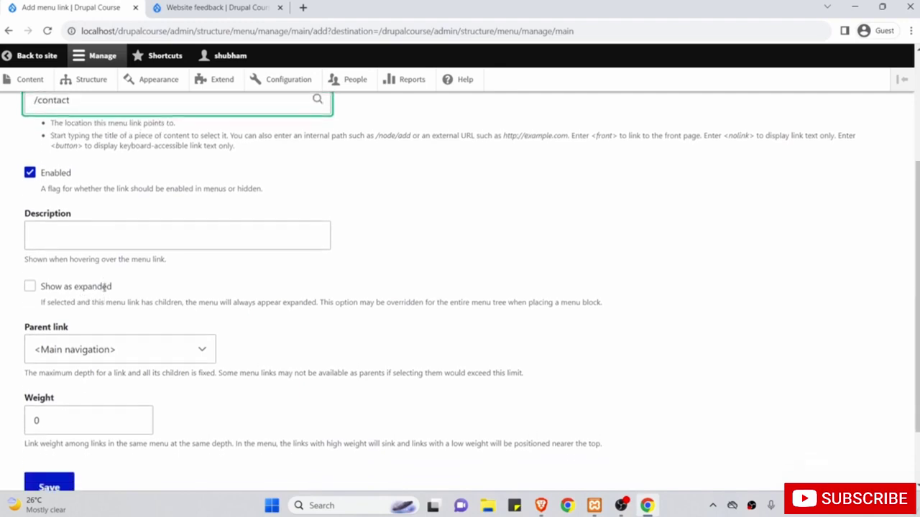
scroll(104, 287, down, 2)
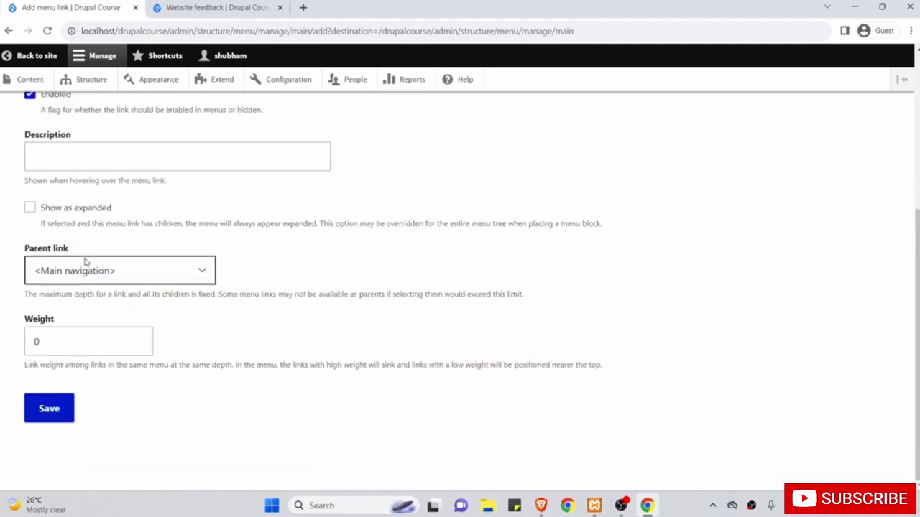
scroll(89, 263, up, 3)
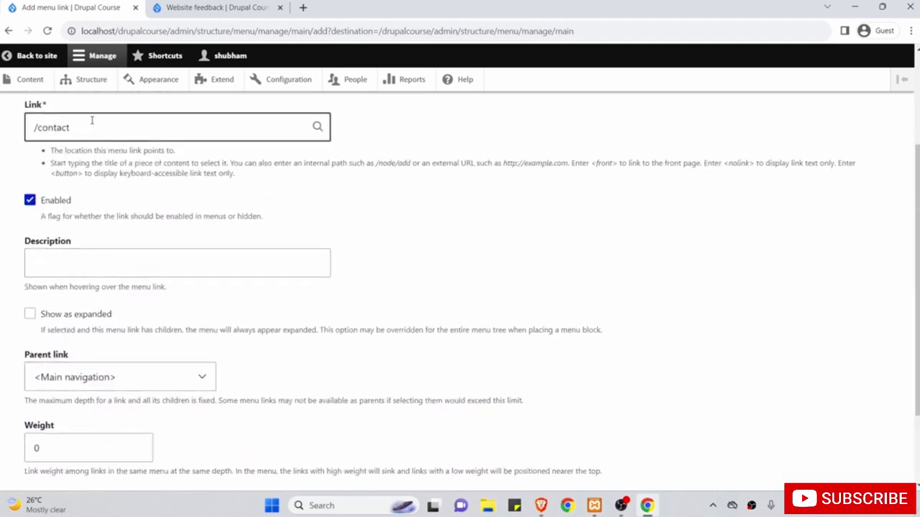
scroll(141, 192, down, 3)
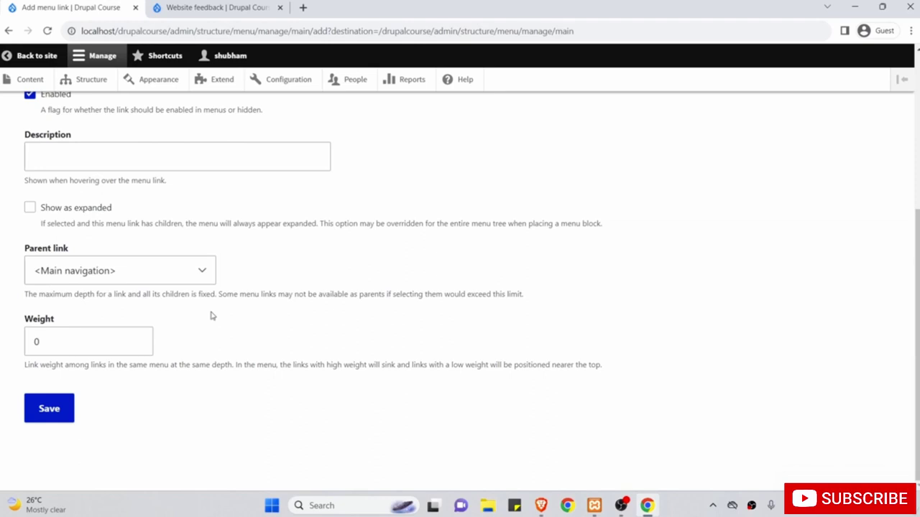
click(209, 147)
Set the Contact link's weight to 2 and save it.
click(215, 8)
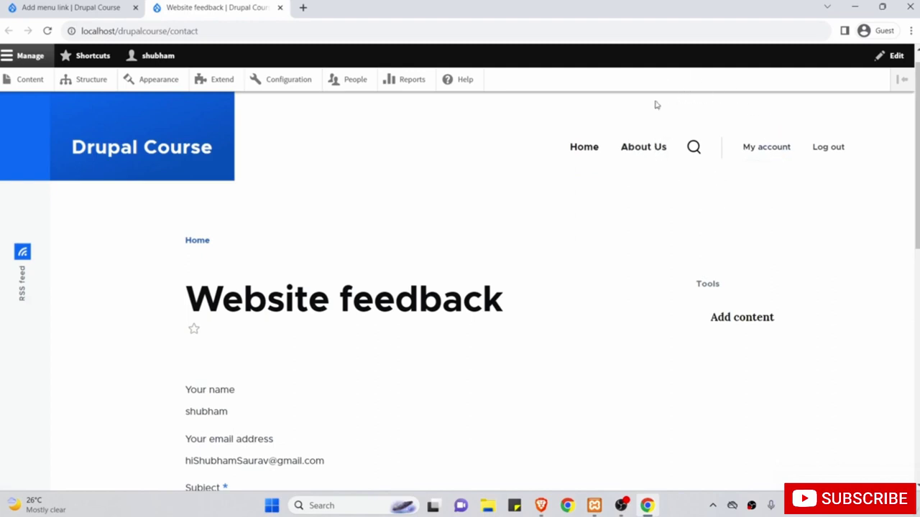
click(64, 7)
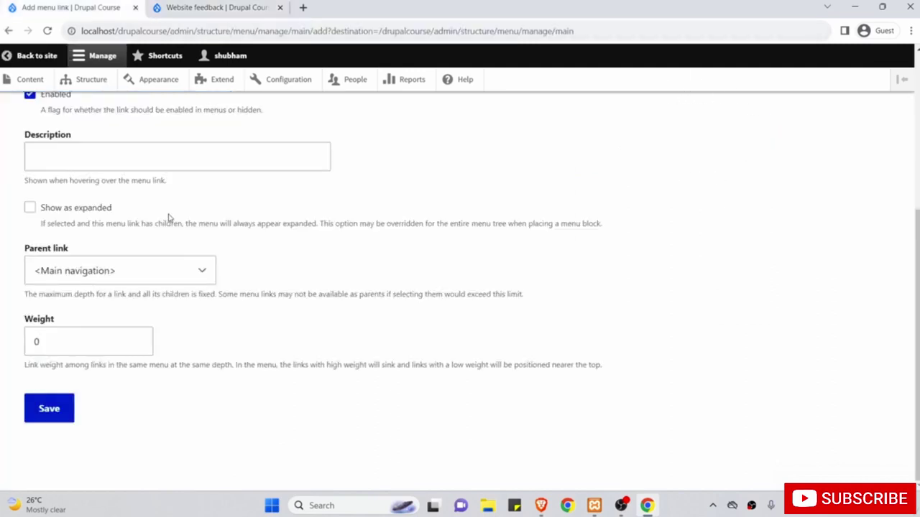
double_click(58, 341)
text(2)
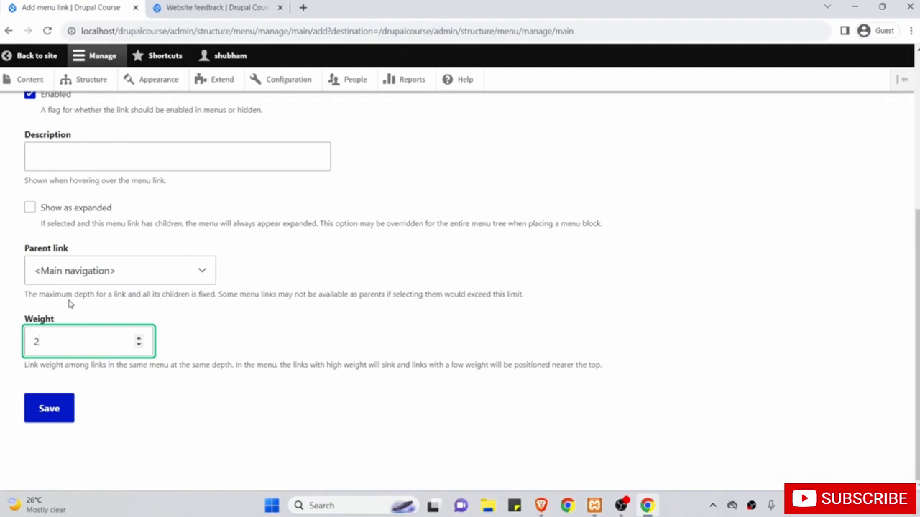
click(56, 407)
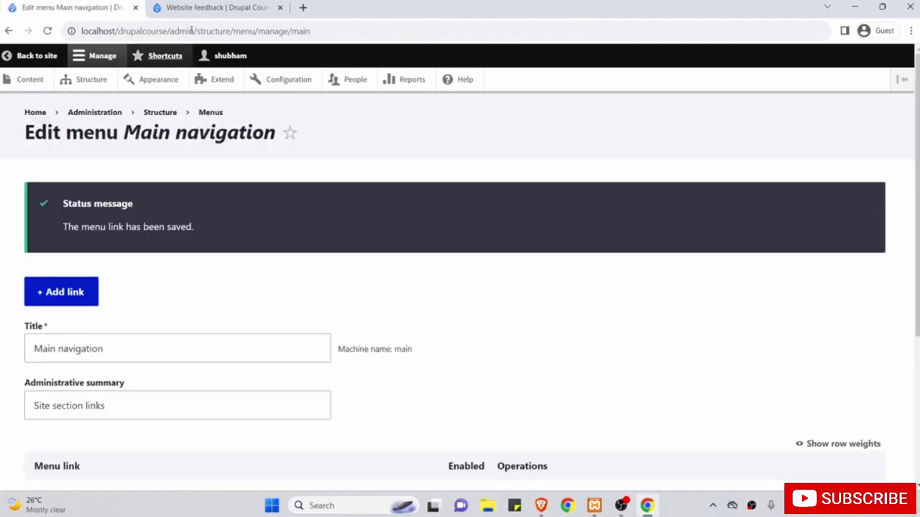
Reload the site's contact page to verify the new Contact header link, then return.
click(207, 6)
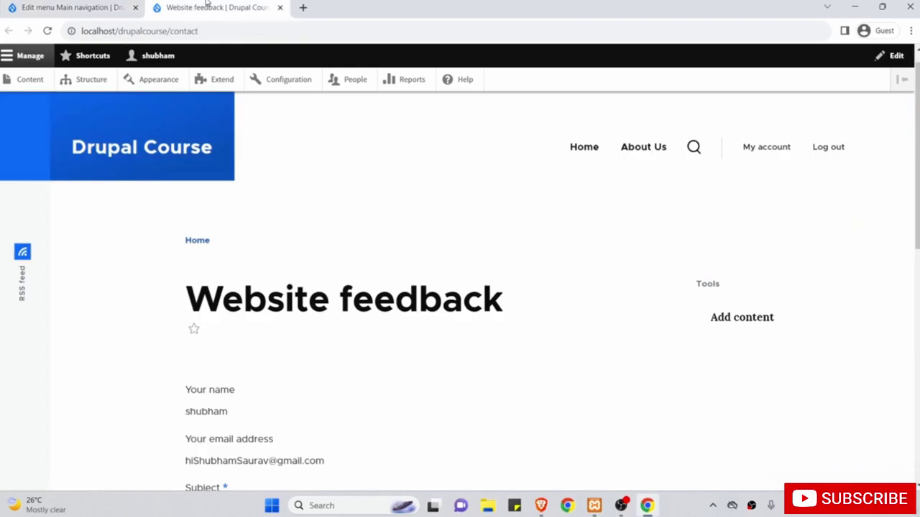
click(46, 31)
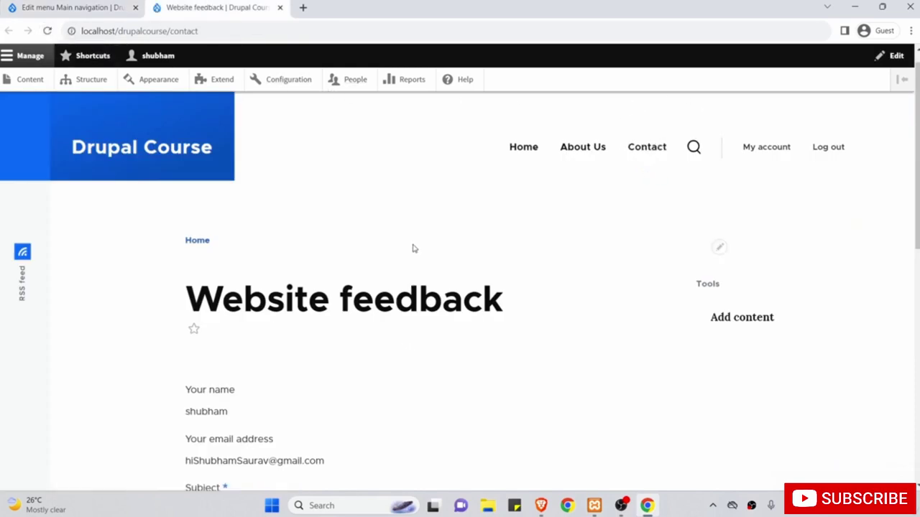
scroll(414, 248, down, 8)
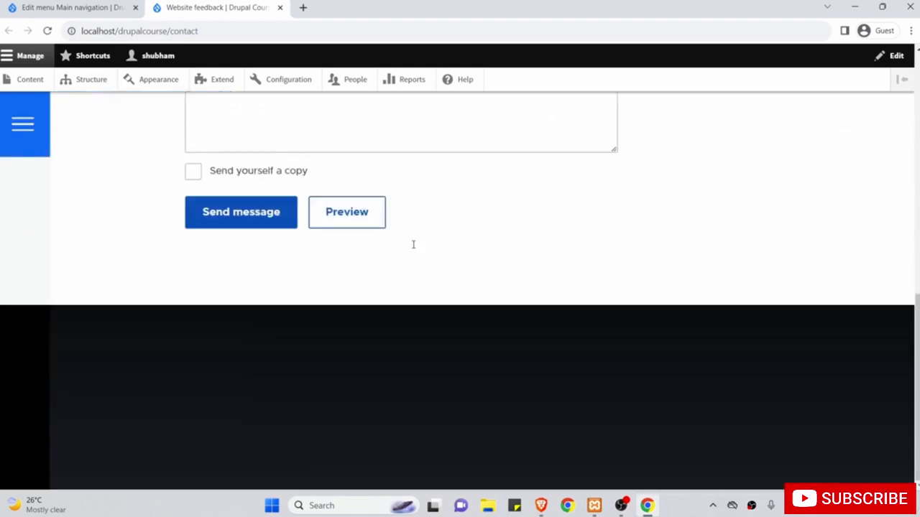
scroll(195, 267, up, 8)
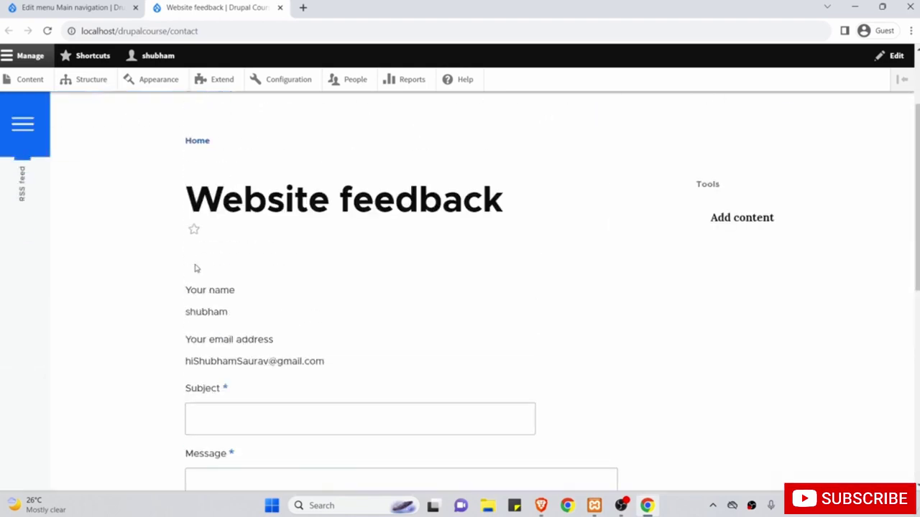
click(79, 7)
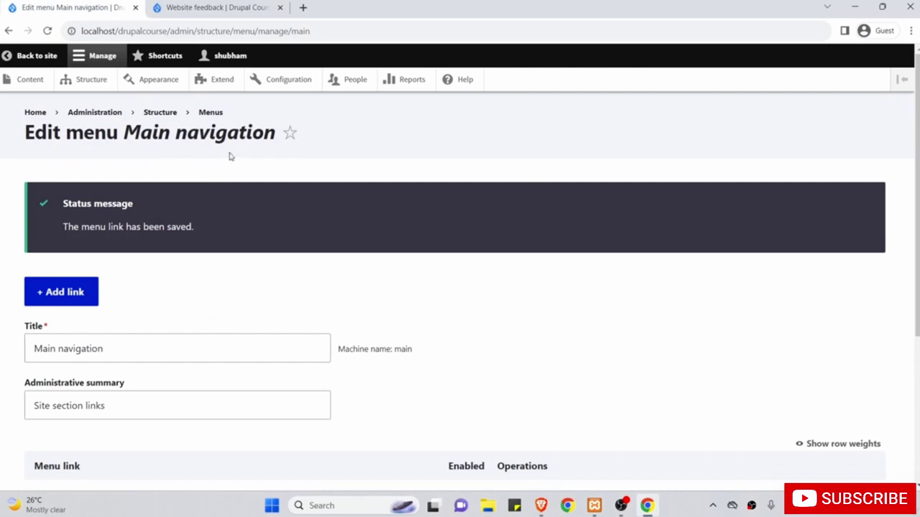
Review the menus list, selecting the Footer menu's name, and recheck the contact page.
click(216, 115)
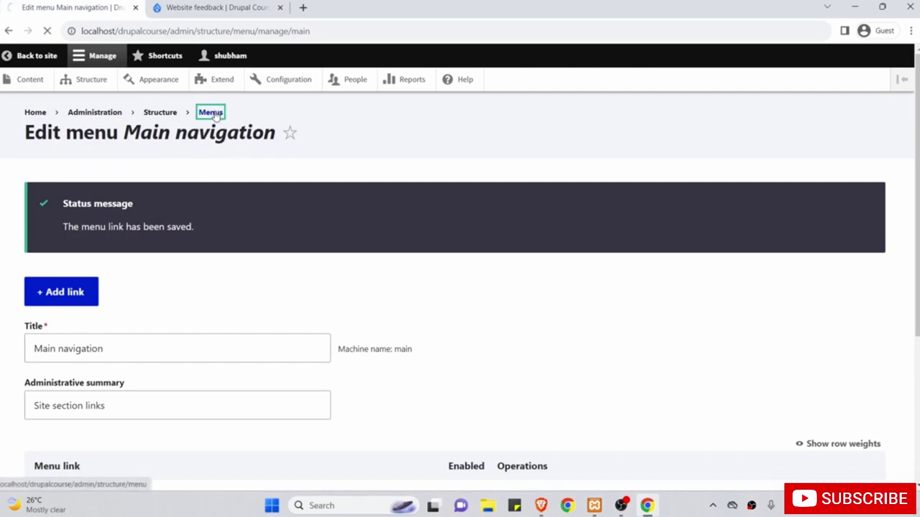
scroll(220, 222, down, 1)
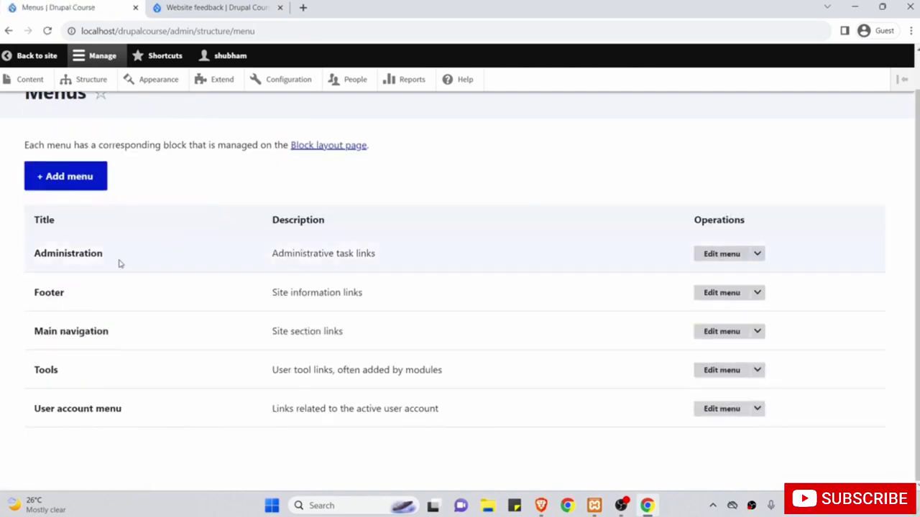
drag(84, 293, 31, 289)
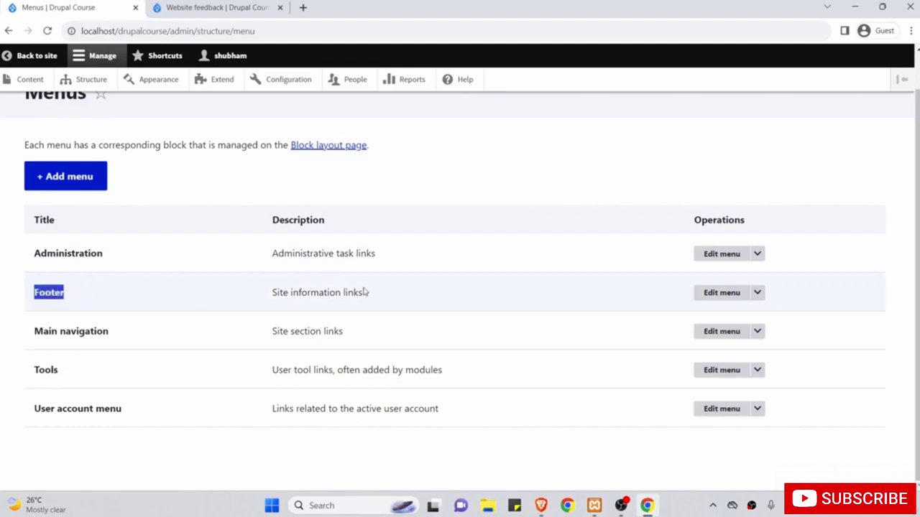
click(220, 6)
scroll(261, 197, down, 10)
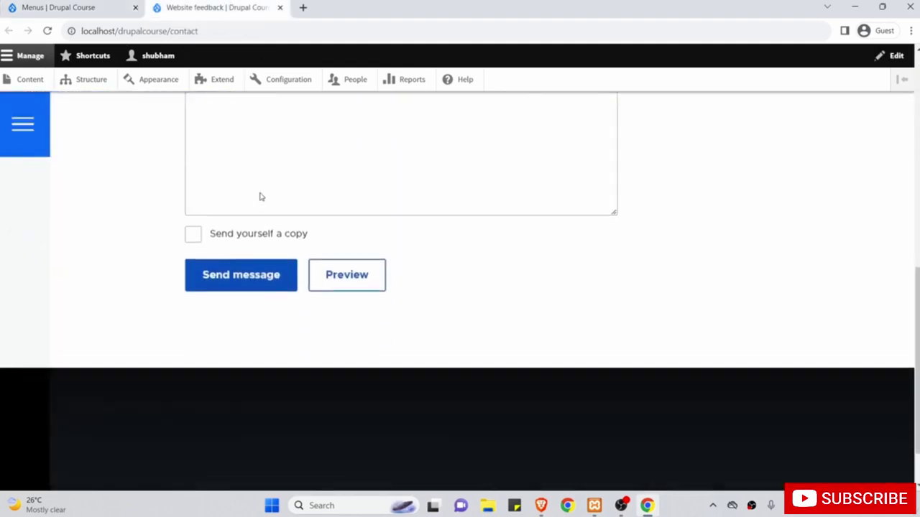
scroll(261, 295, up, 8)
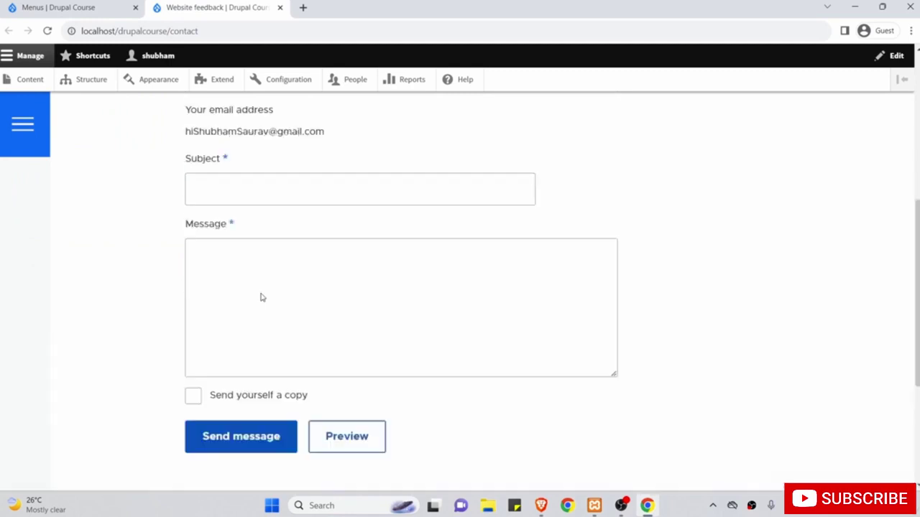
click(119, 7)
Go to Structure > Block layout and scroll to the footer regions.
click(86, 80)
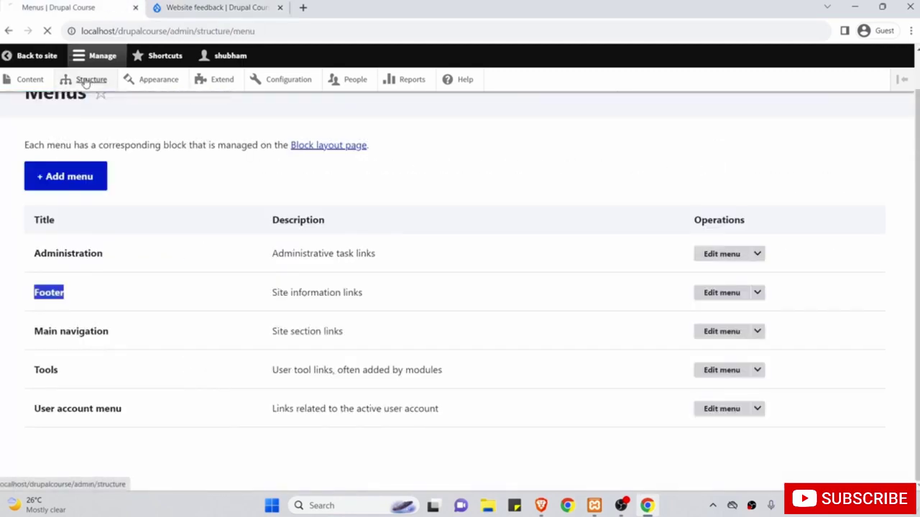
click(80, 196)
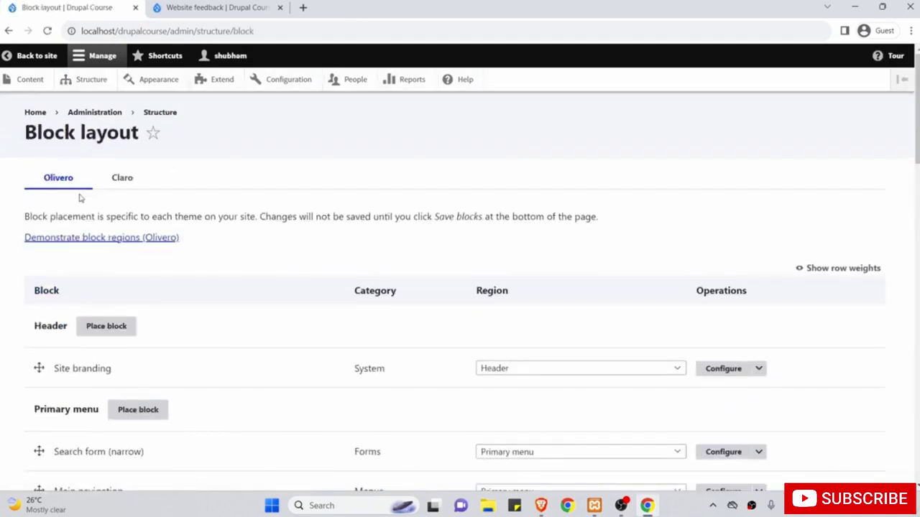
scroll(80, 198, down, 12)
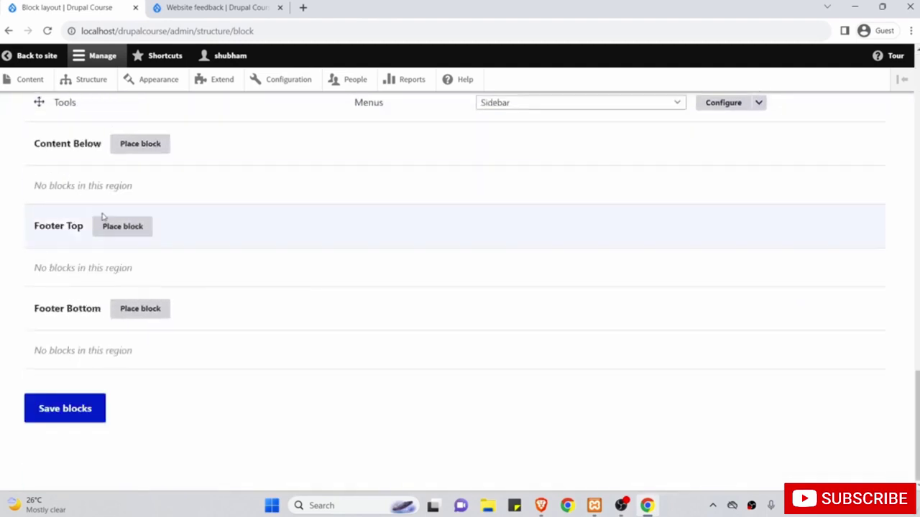
Filter Footer Bottom's available blocks for 'footer' and place the Footer menu block.
click(135, 311)
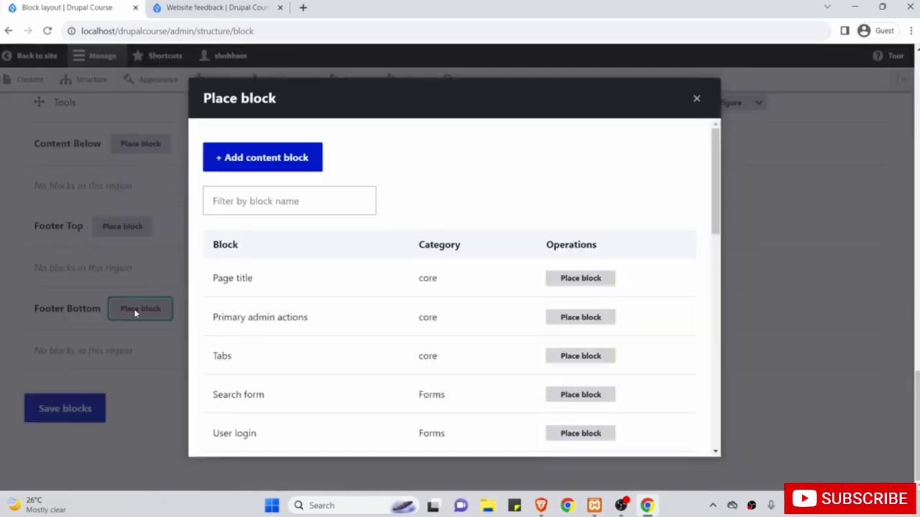
click(273, 201)
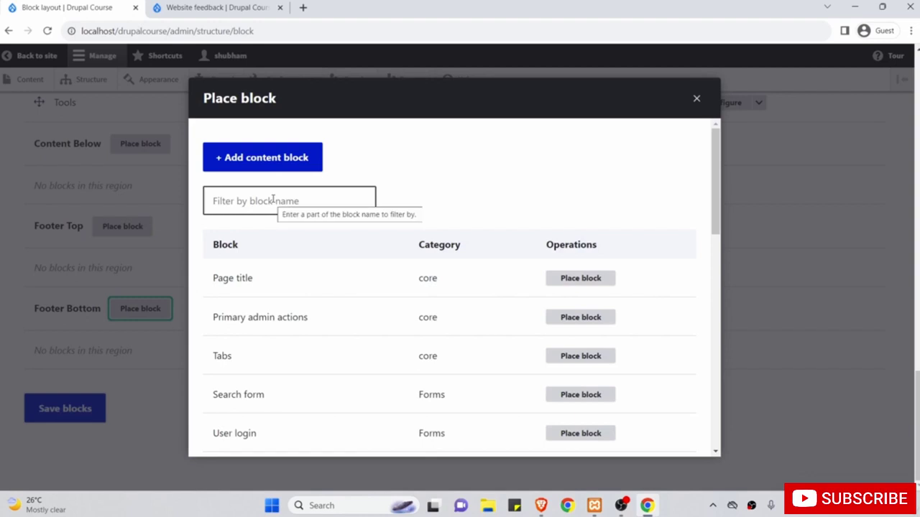
click(273, 200)
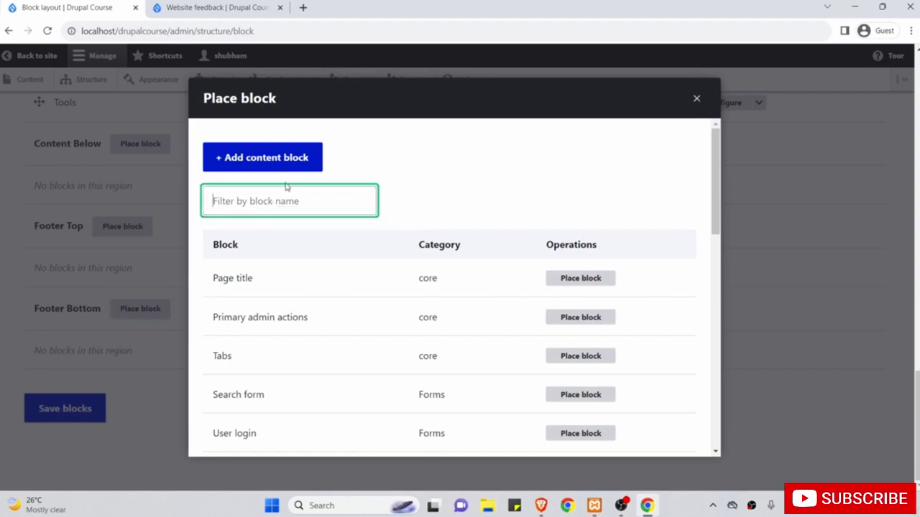
text(footer)
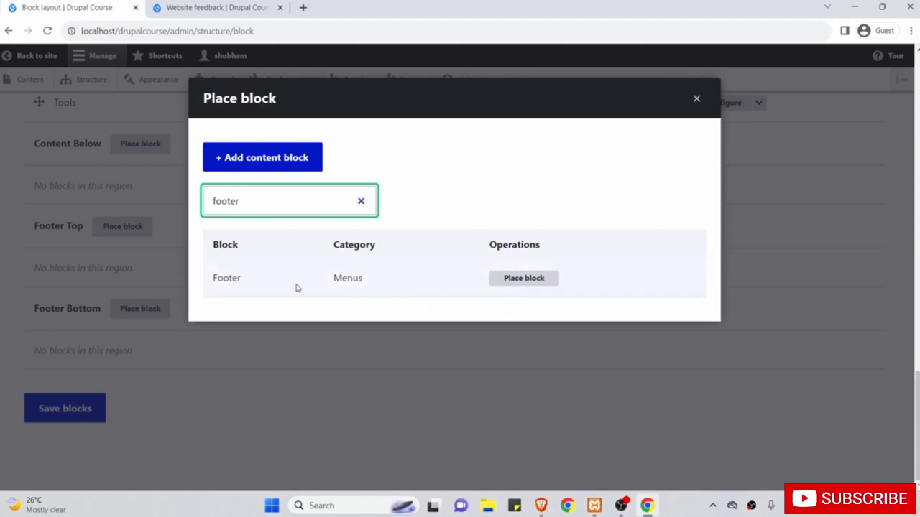
click(518, 280)
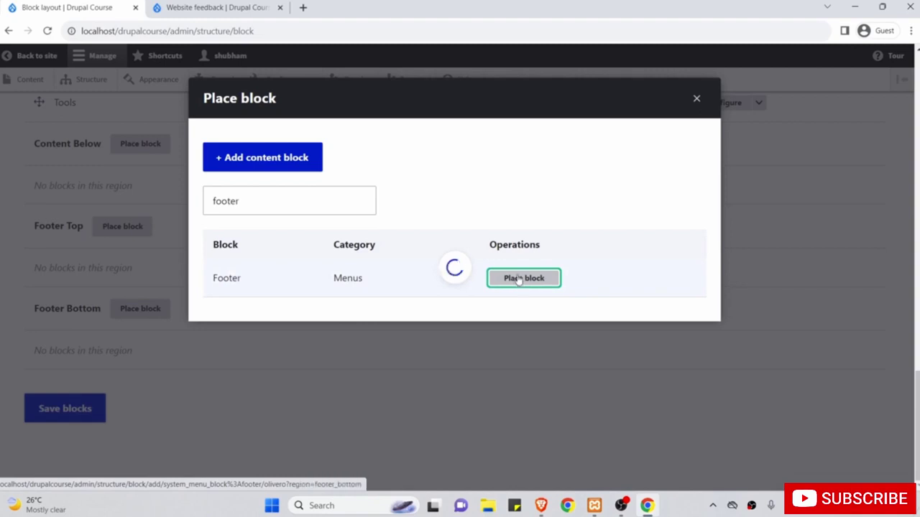
Untick Display title and save the Footer block.
scroll(632, 365, down, 3)
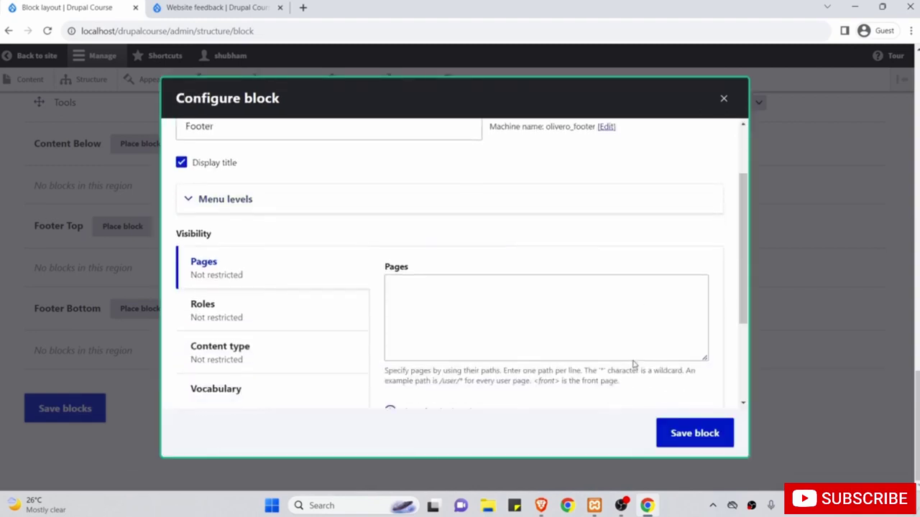
scroll(495, 314, up, 3)
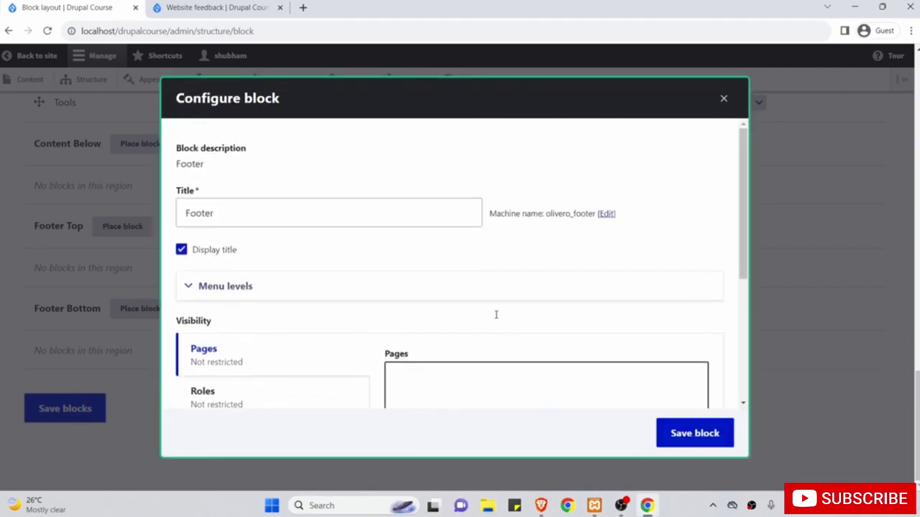
click(197, 252)
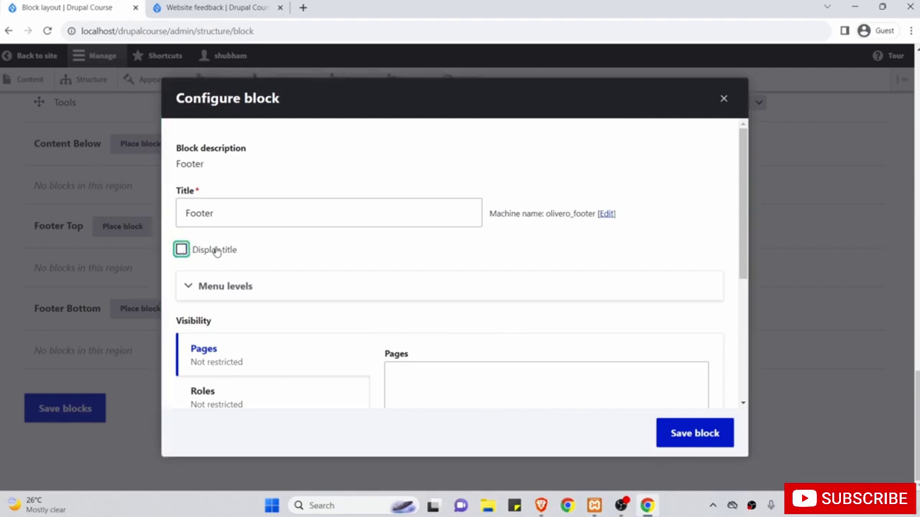
scroll(398, 291, down, 3)
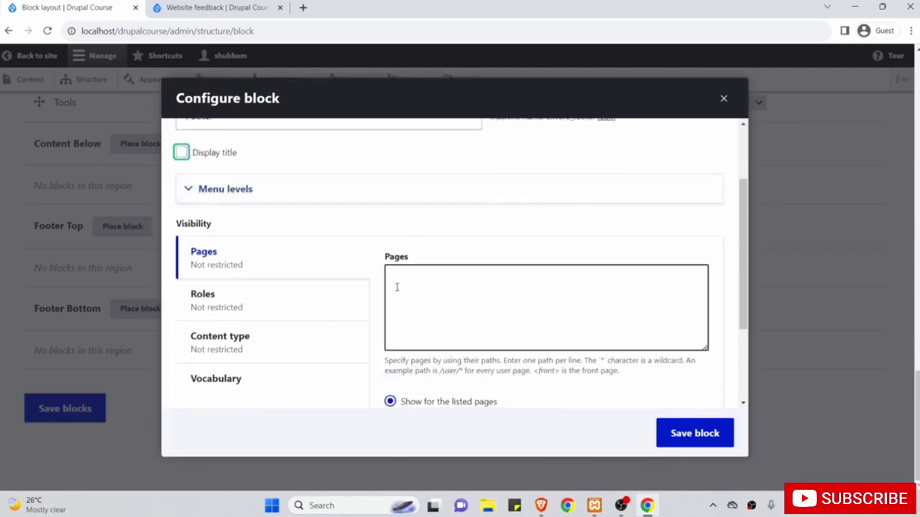
click(679, 431)
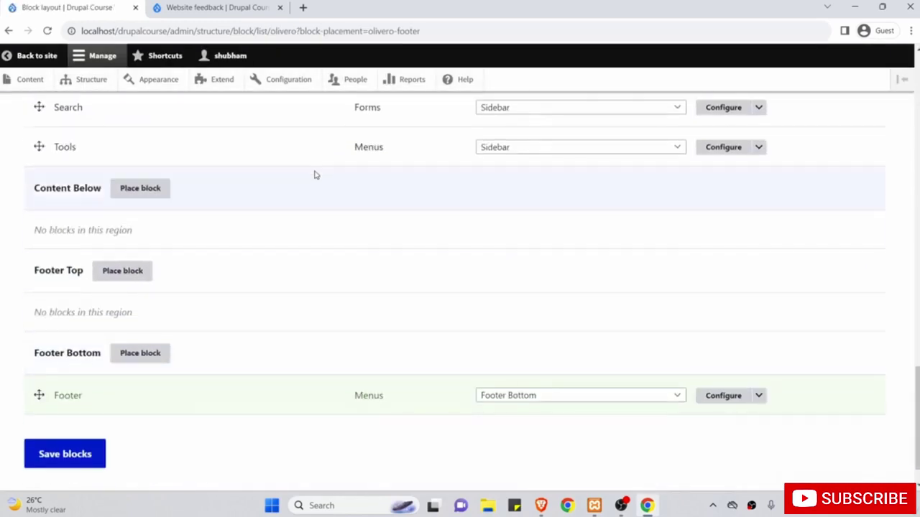
click(212, 7)
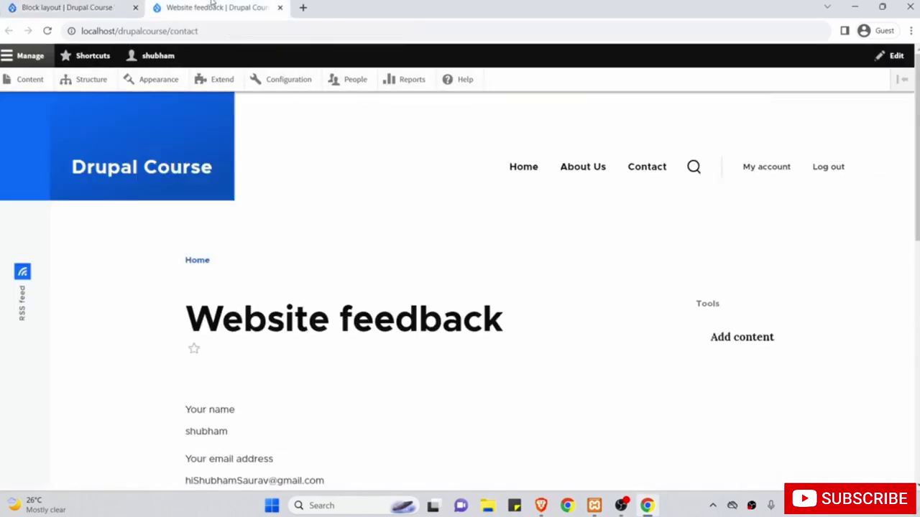
click(46, 31)
scroll(212, 273, down, 10)
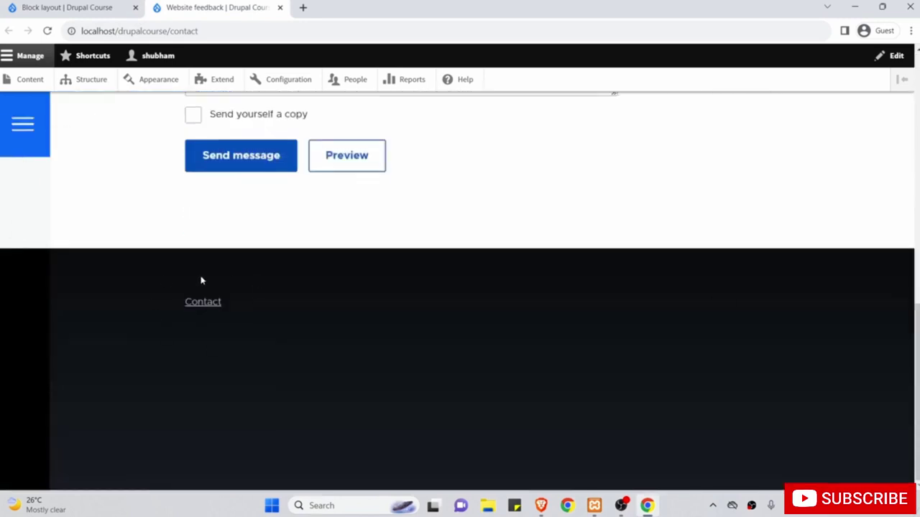
scroll(293, 256, up, 10)
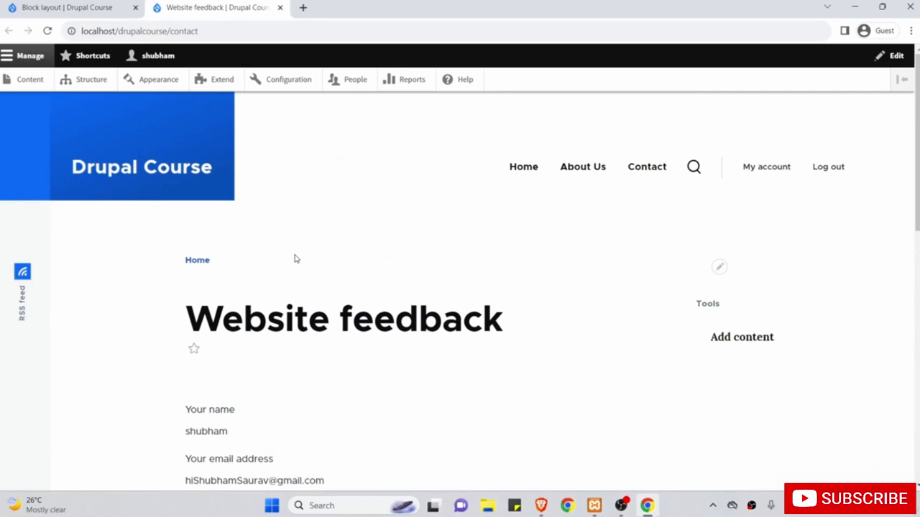
scroll(295, 259, down, 7)
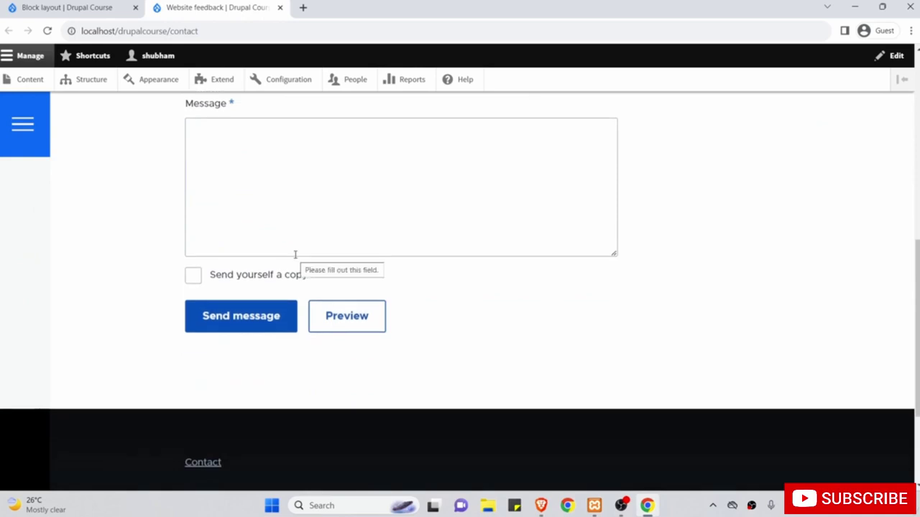
scroll(295, 257, up, 8)
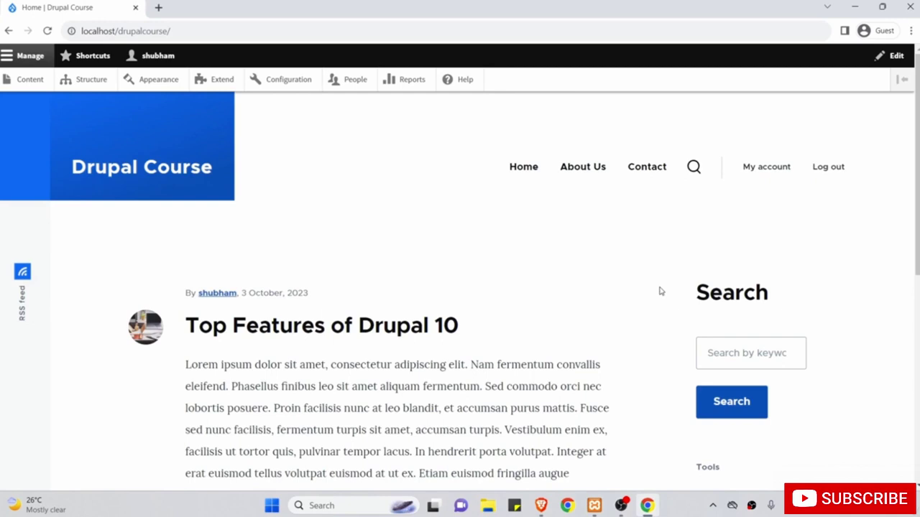
scroll(661, 291, down, 1)
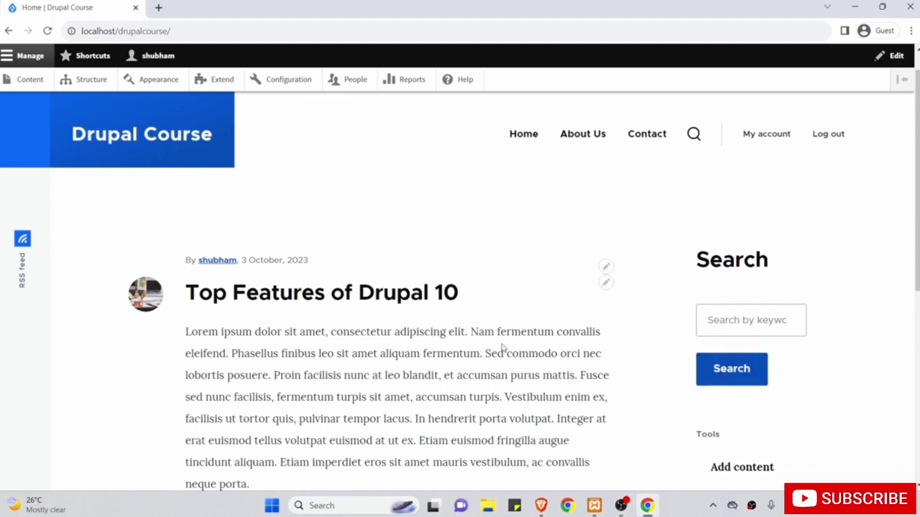
scroll(503, 349, up, 1)
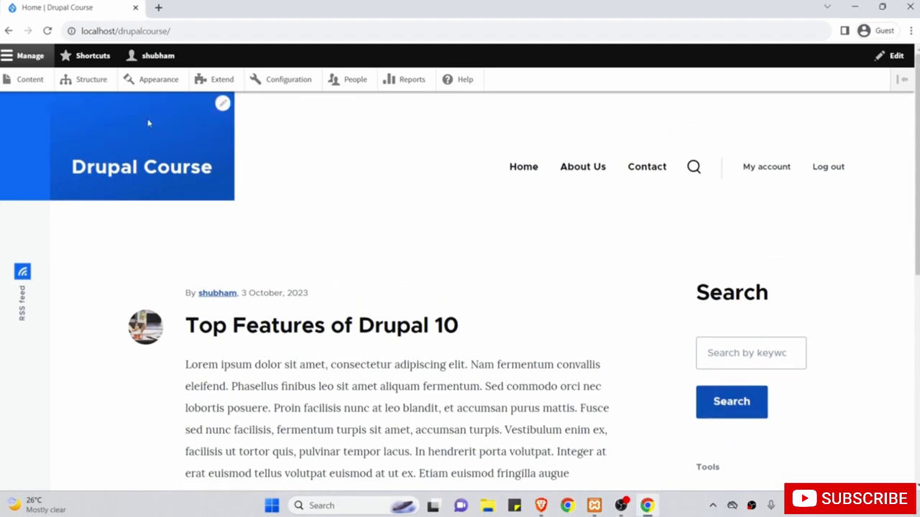
Create a menu titled 'Top Links' from Structure > Menus and save it.
click(91, 82)
scroll(165, 280, down, 2)
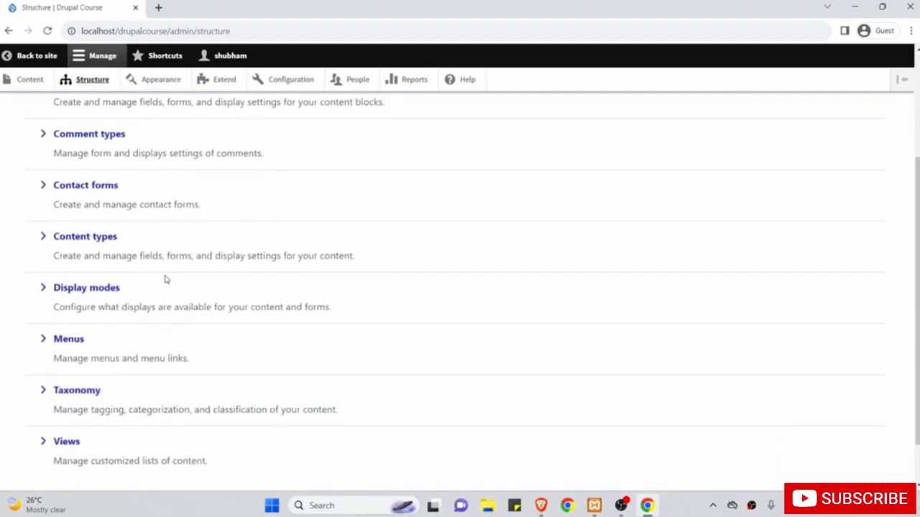
click(73, 340)
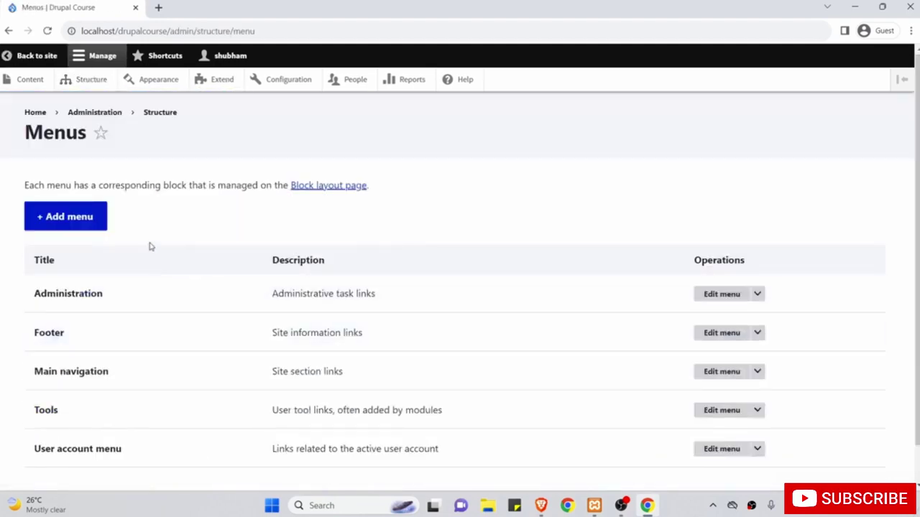
click(84, 219)
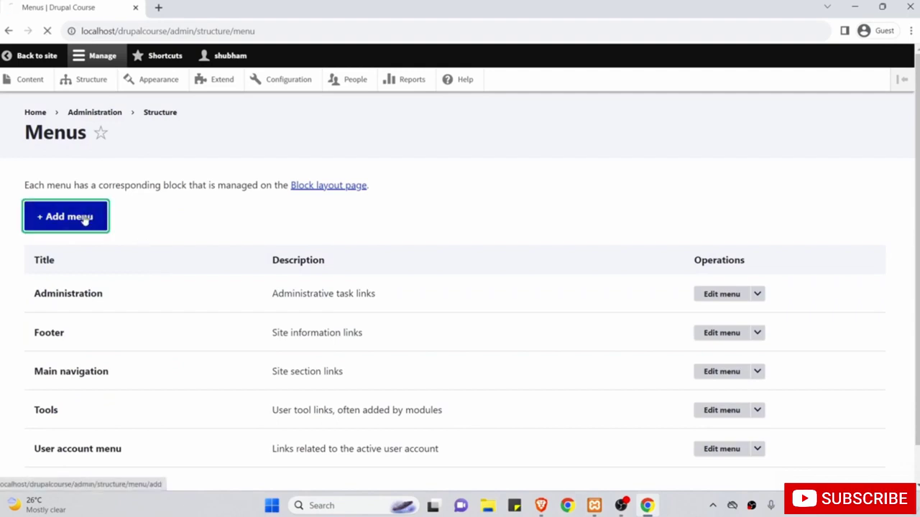
click(94, 236)
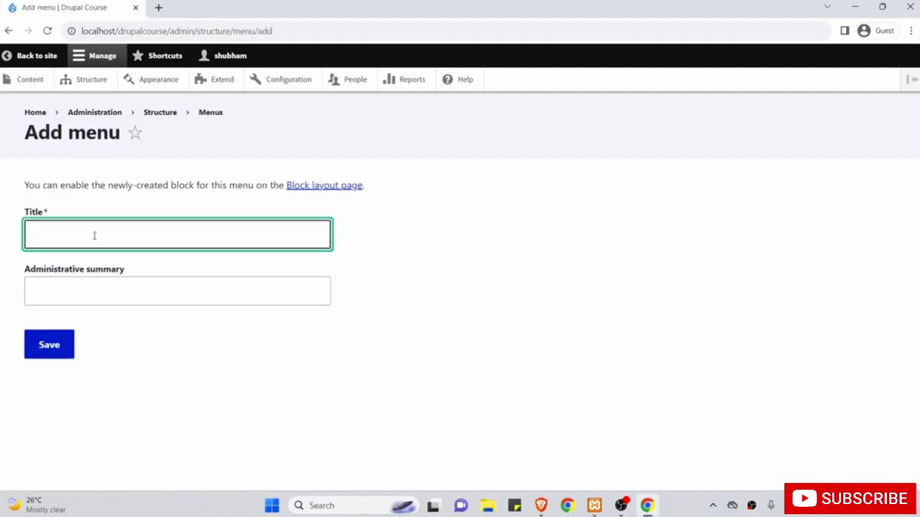
text(Top)
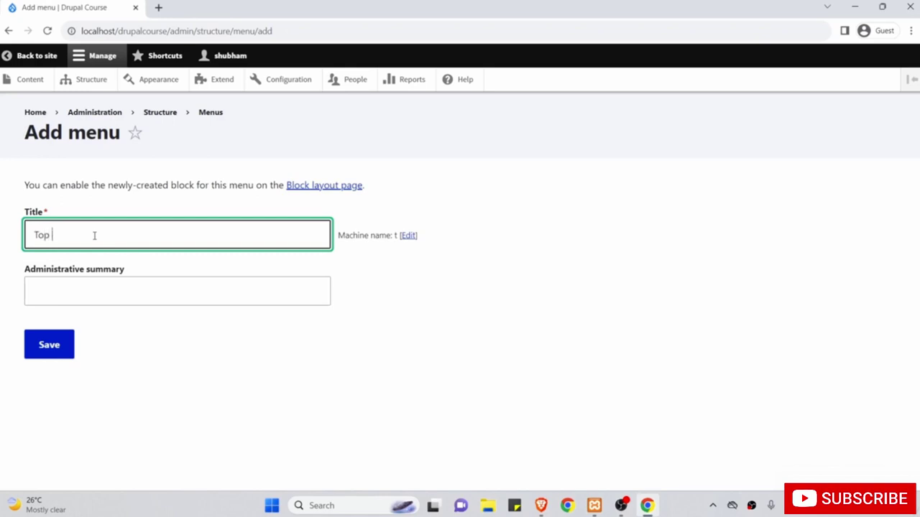
text( Links)
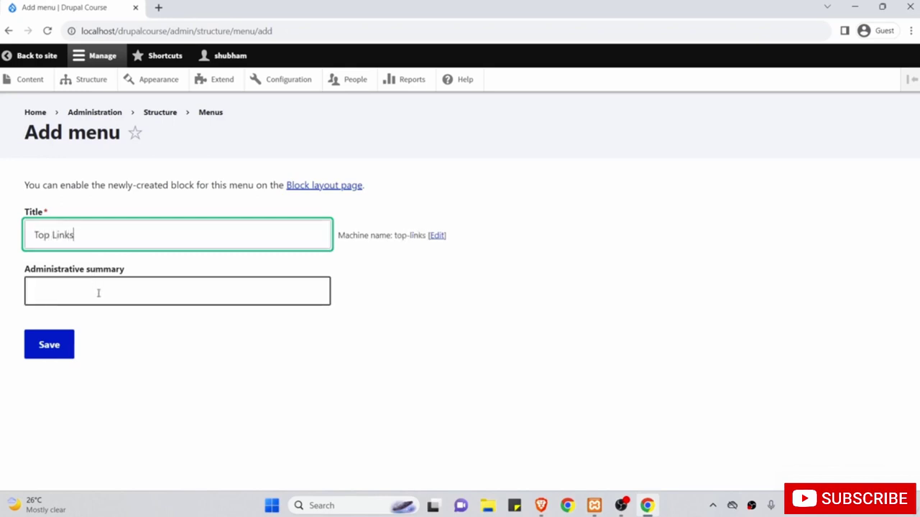
click(49, 347)
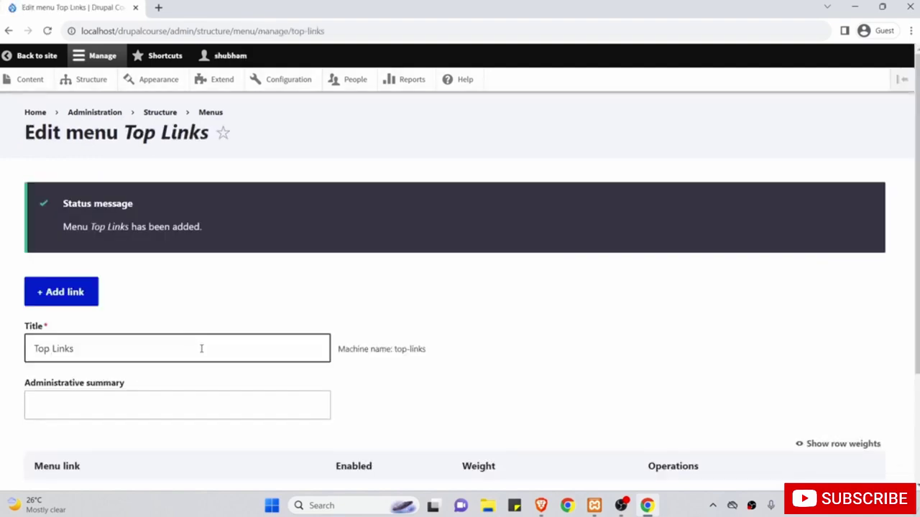
scroll(172, 313, down, 1)
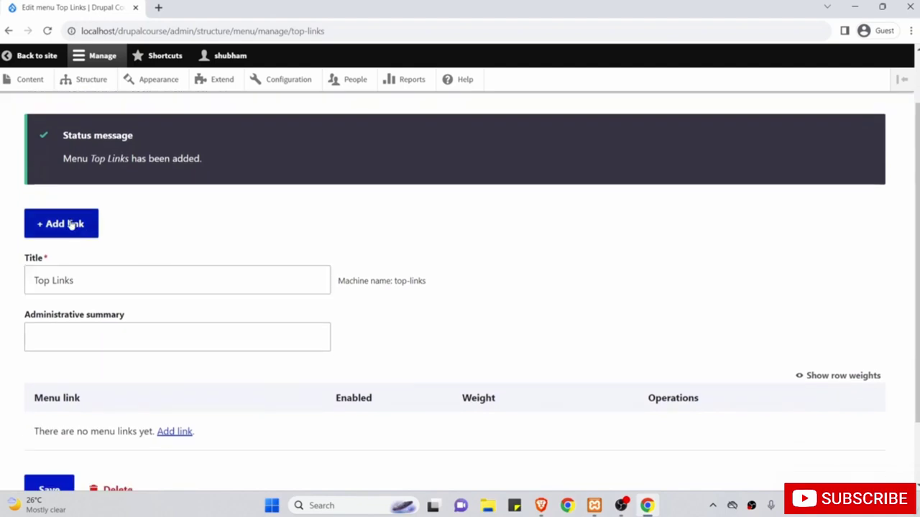
Start a new Top Links menu link titled 'Recent Articles'.
click(72, 225)
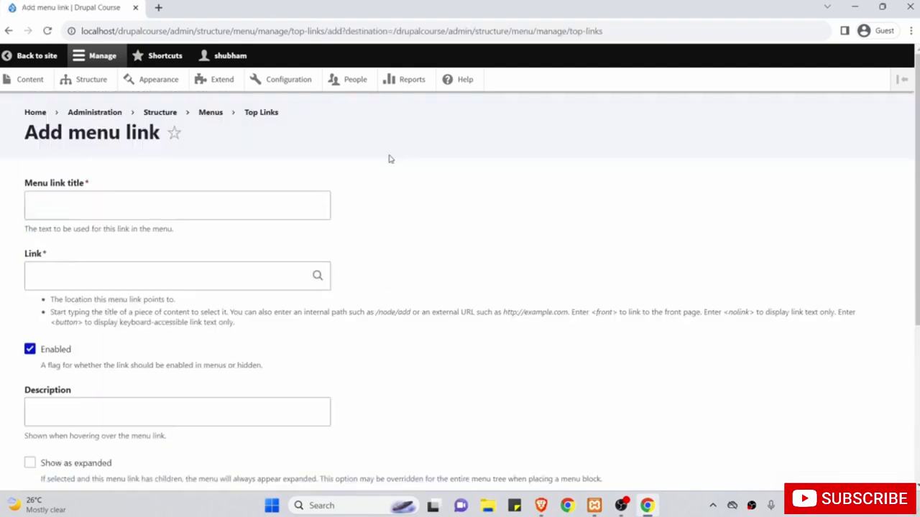
click(301, 208)
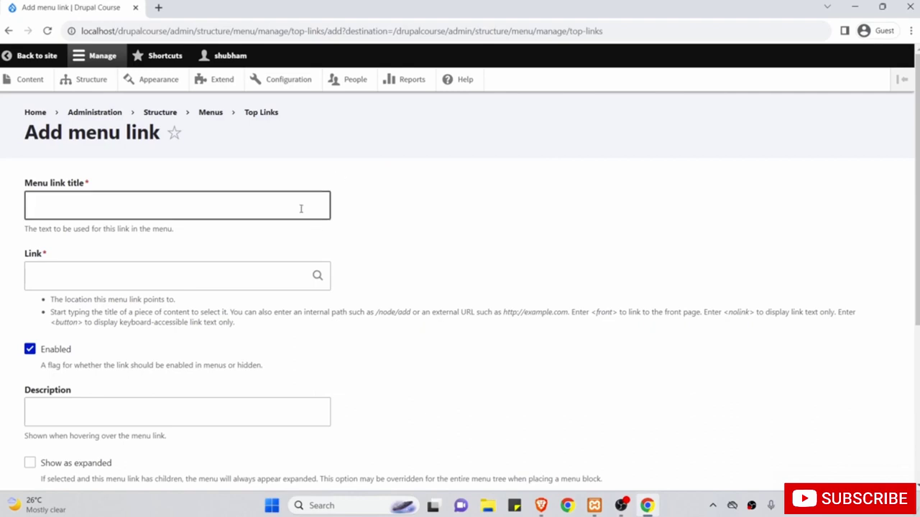
text(Recen)
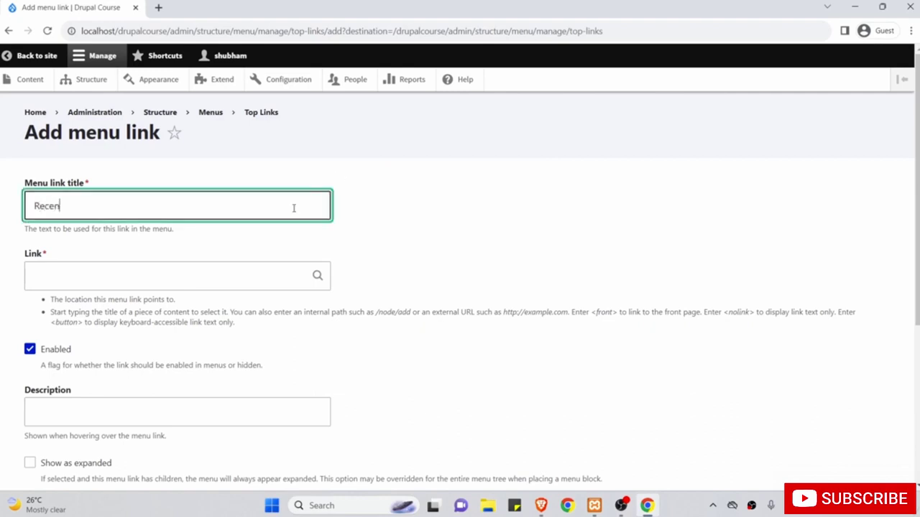
text(t Articles)
click(70, 276)
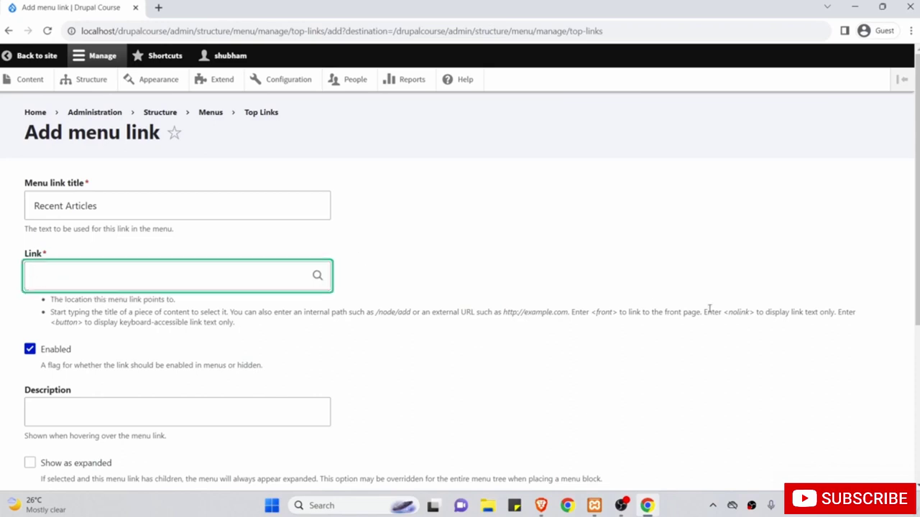
Copy <nolink> from the help text into the Link field.
drag(753, 313, 730, 313)
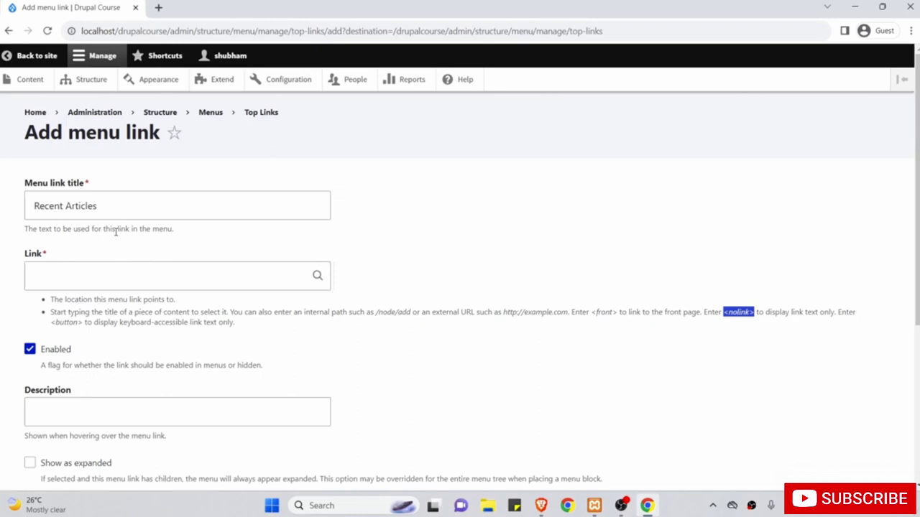
right_click(740, 314)
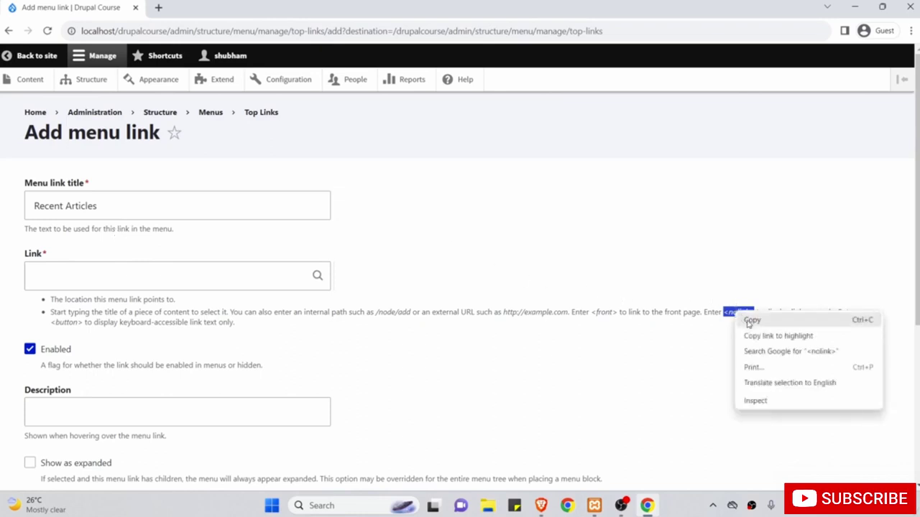
click(748, 323)
click(207, 279)
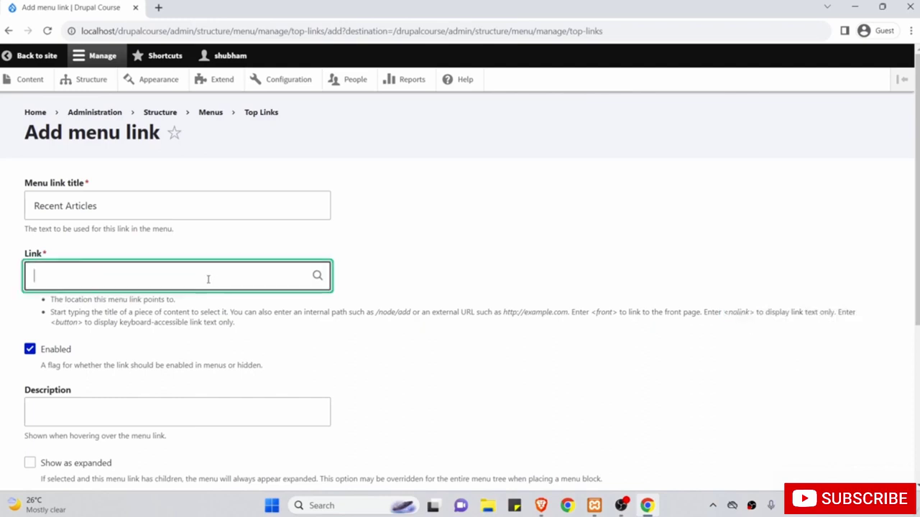
right_click(208, 279)
click(251, 375)
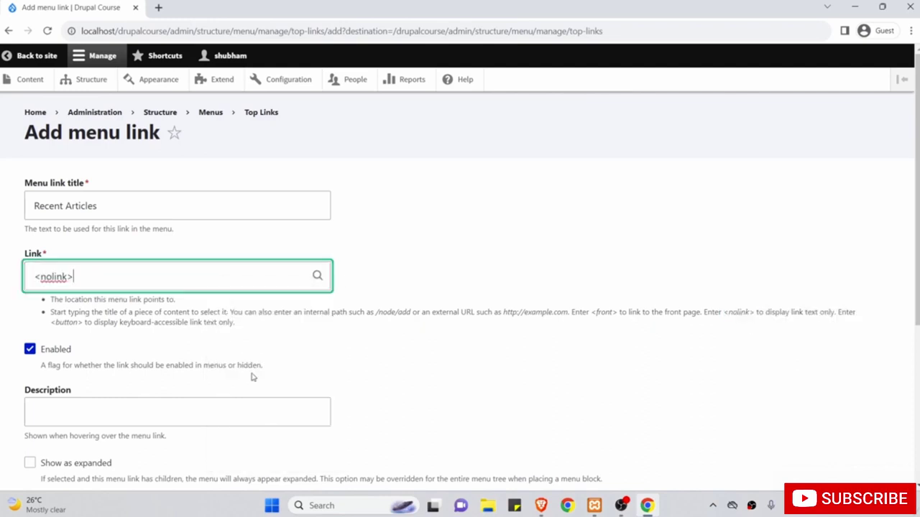
scroll(305, 311, down, 2)
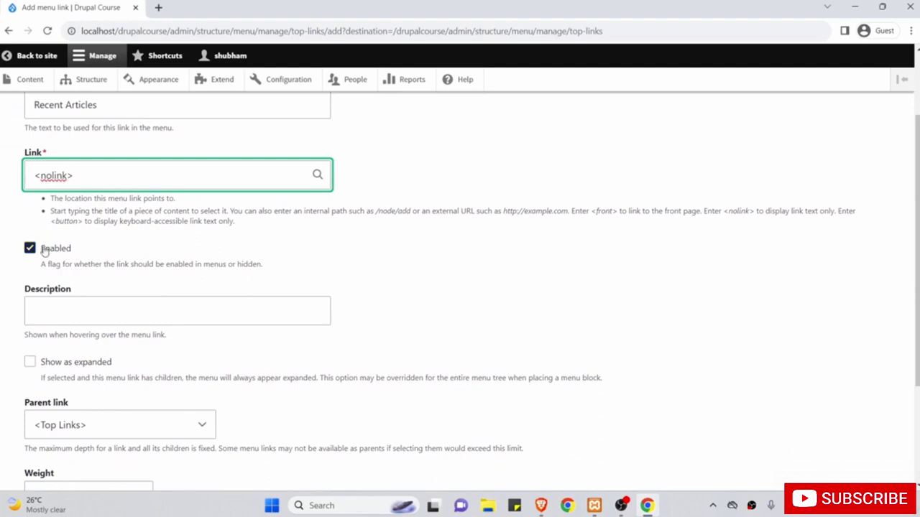
scroll(233, 232, up, 2)
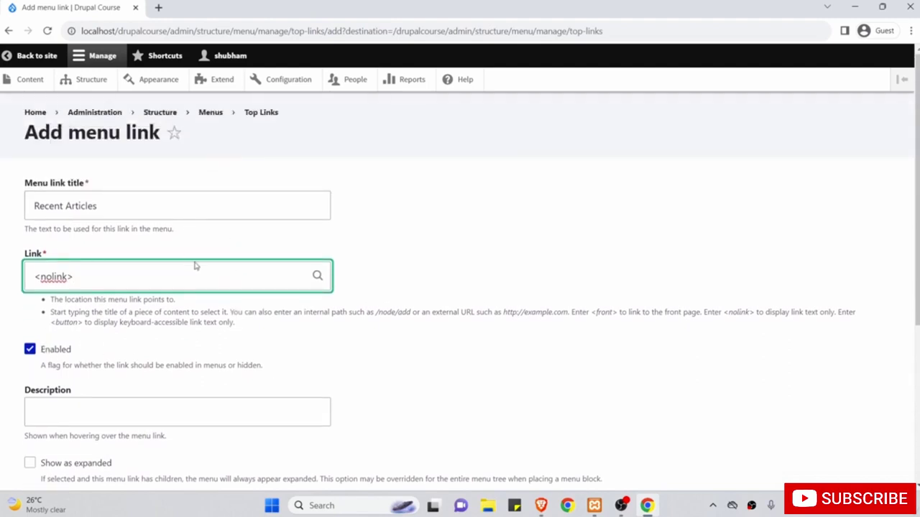
scroll(194, 266, down, 4)
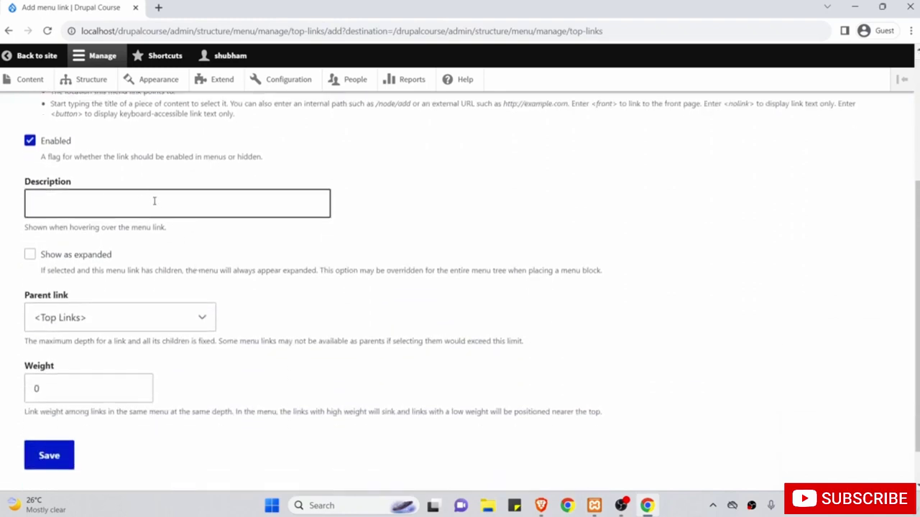
Tick Show as expanded, keep parent <Top Links>, and save the link.
click(29, 255)
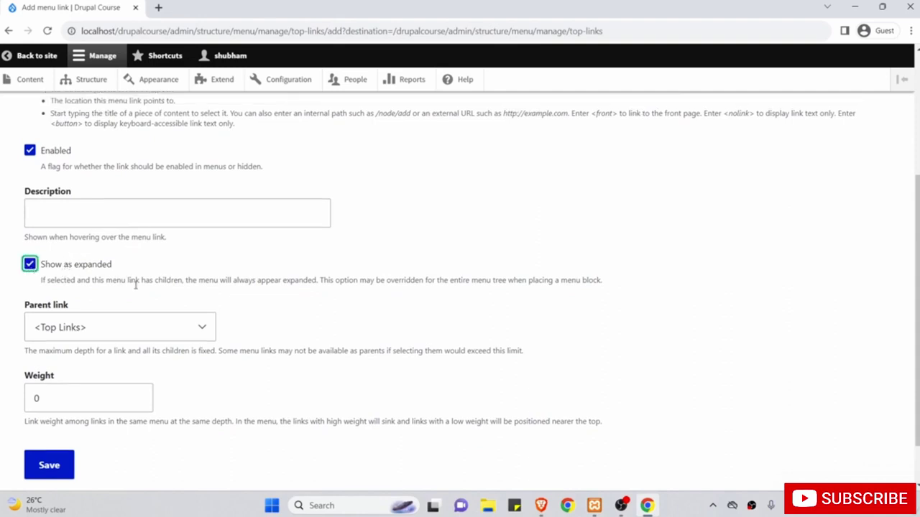
scroll(135, 285, up, 3)
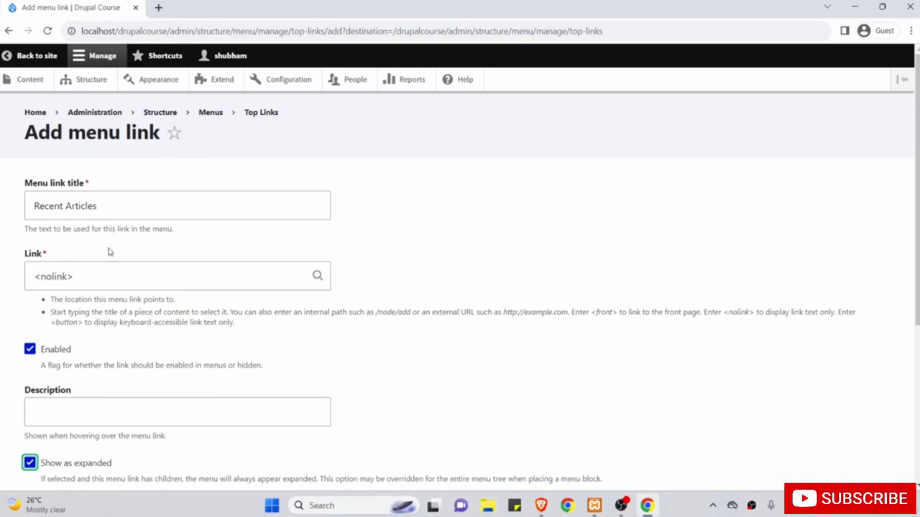
scroll(109, 252, down, 2)
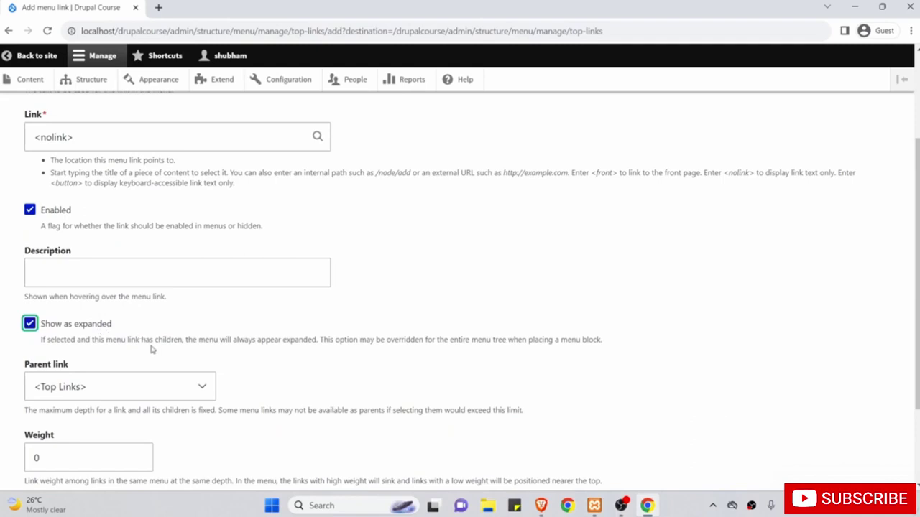
scroll(150, 300, down, 1)
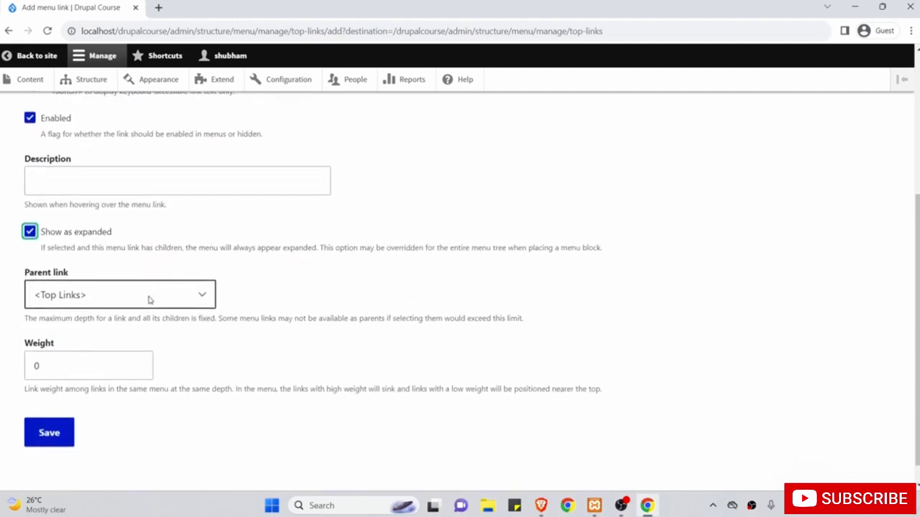
click(119, 295)
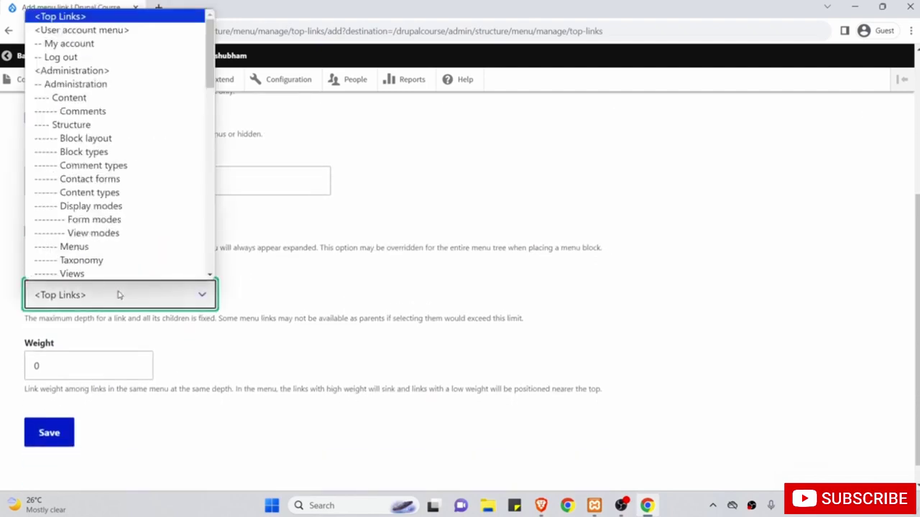
click(119, 295)
scroll(140, 268, up, 3)
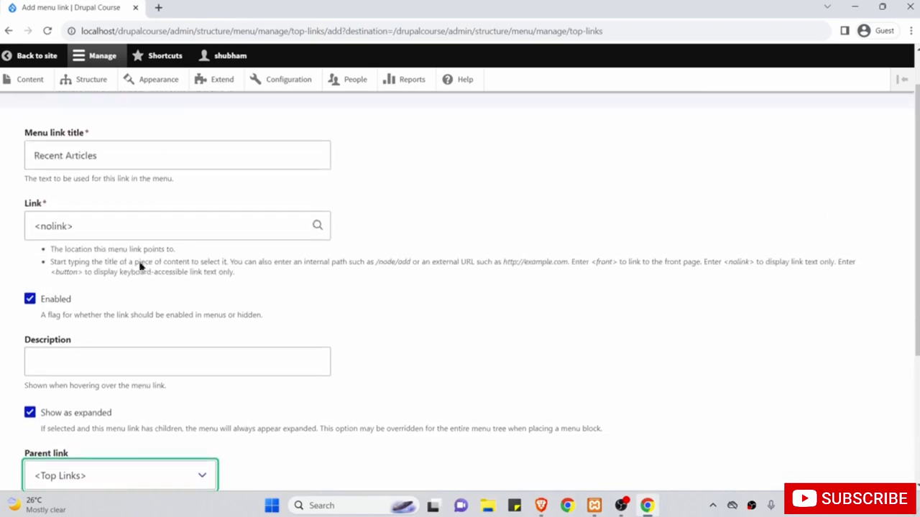
scroll(107, 302, down, 2)
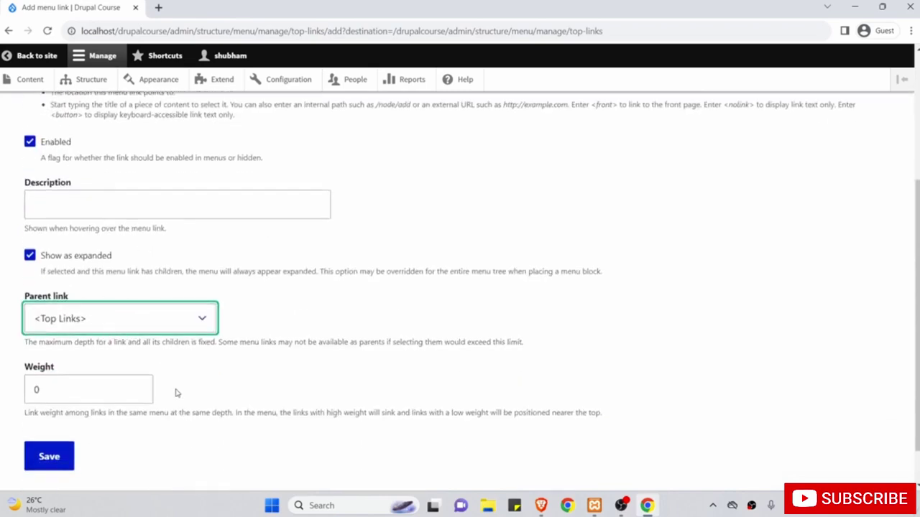
scroll(177, 393, down, 1)
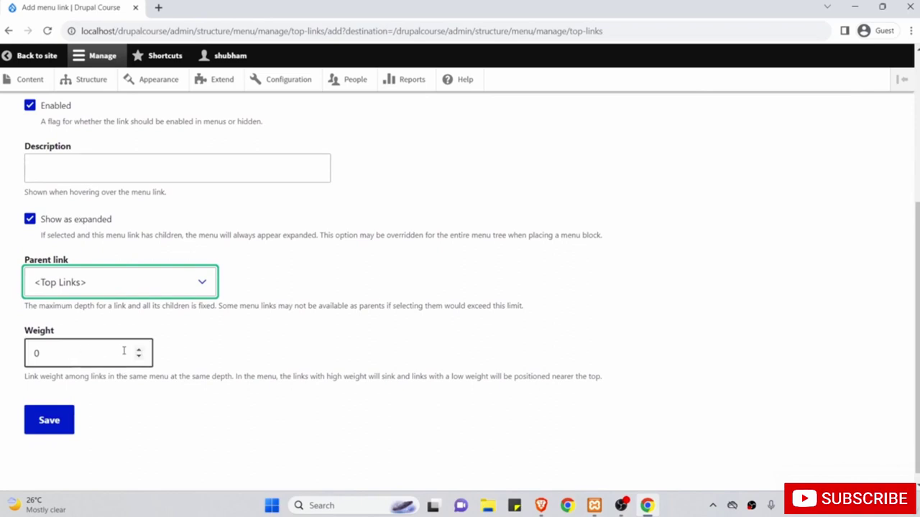
click(45, 424)
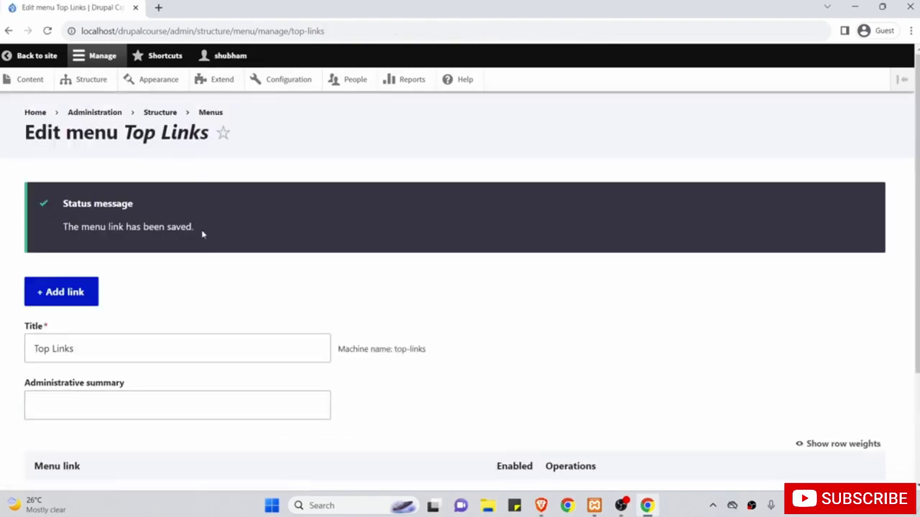
Start another new link from the Top Links edit page.
scroll(184, 269, down, 2)
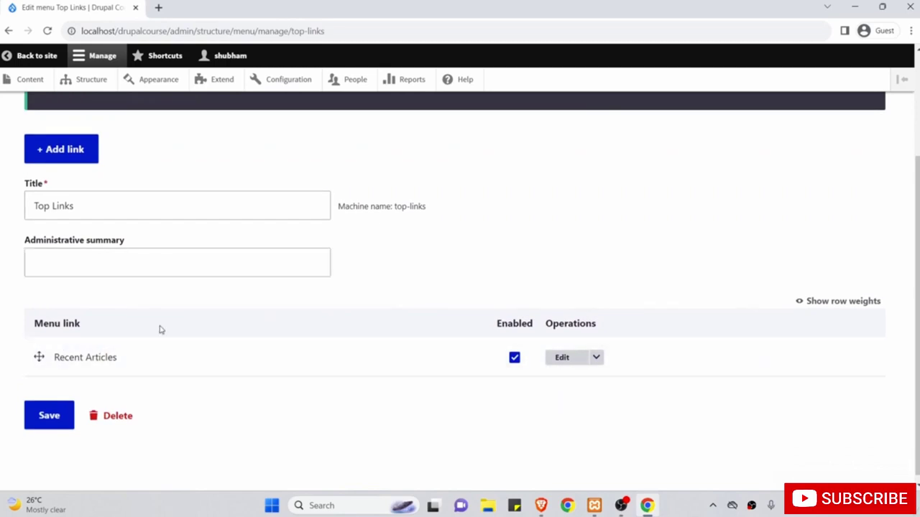
scroll(170, 390, up, 2)
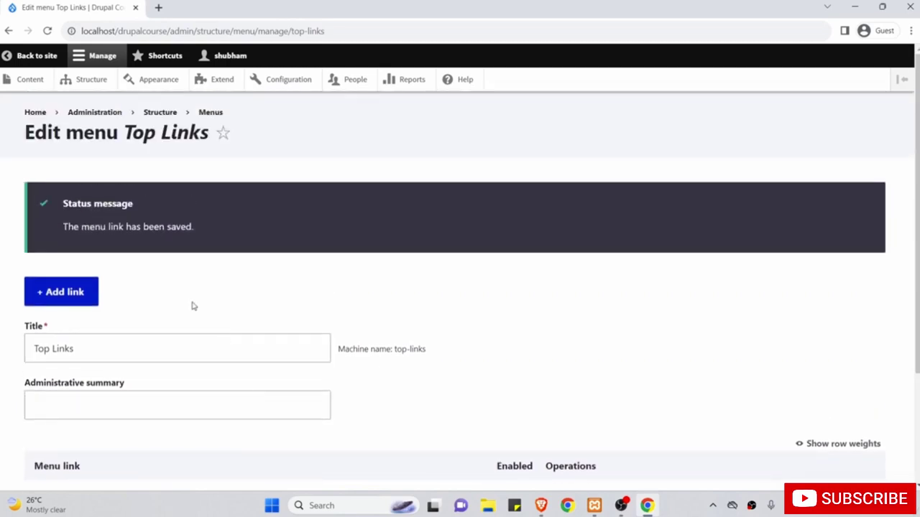
click(77, 297)
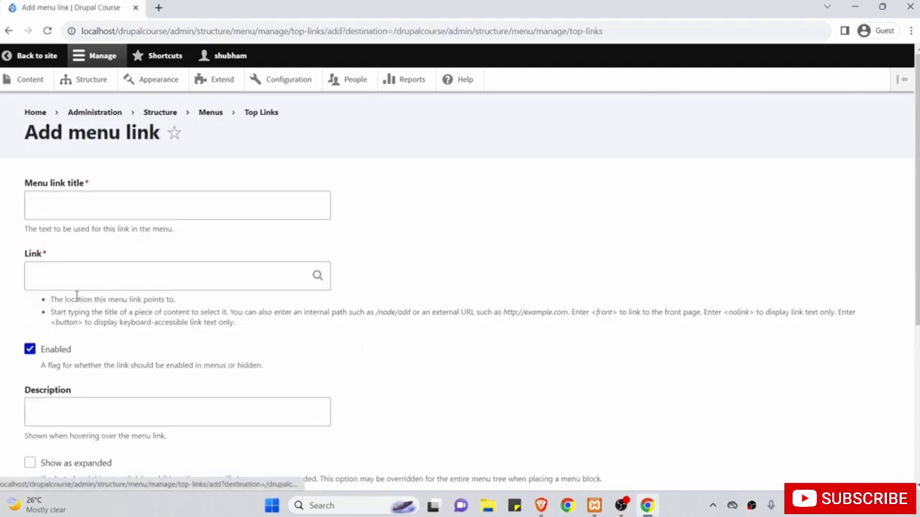
Open the site homepage in a new tab and go to the Top Features of Drupal 10 article.
right_click(43, 60)
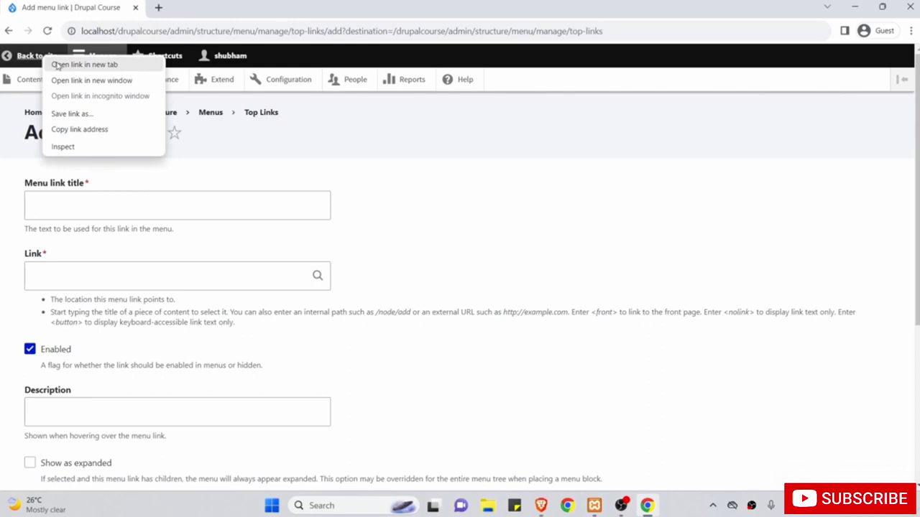
click(57, 66)
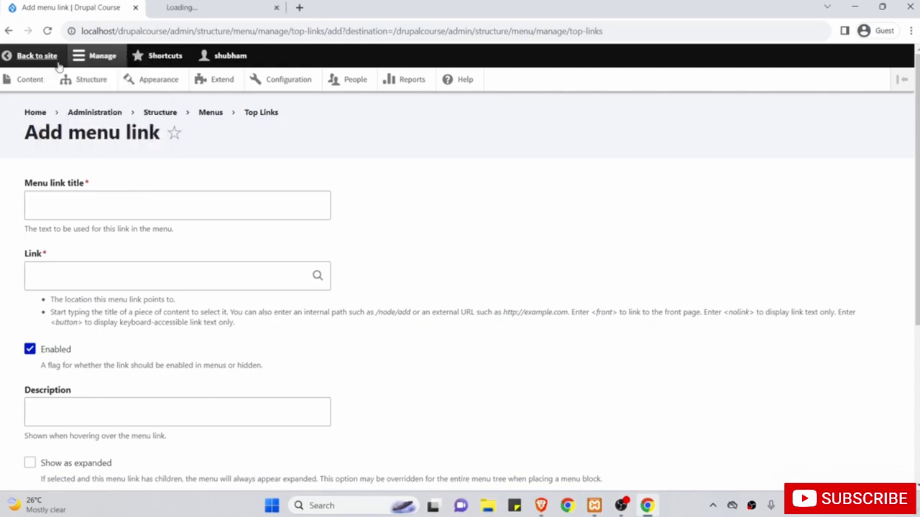
click(188, 8)
scroll(169, 260, down, 1)
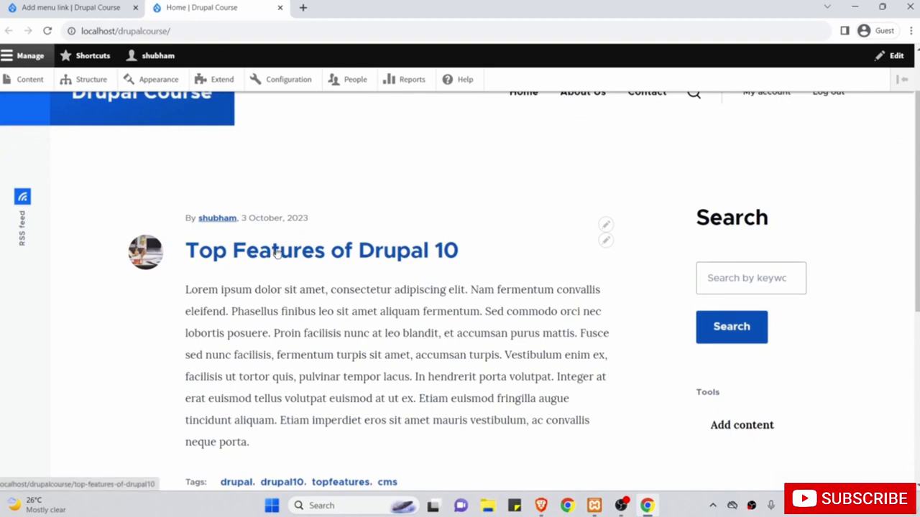
click(277, 251)
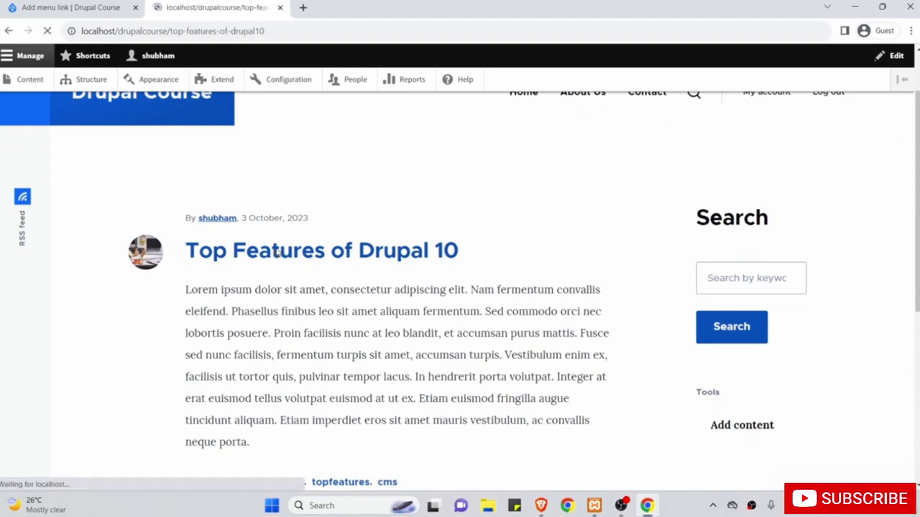
Copy the article title 'Top Features of Drupal 10' into the menu link title.
drag(227, 307, 188, 264)
right_click(207, 261)
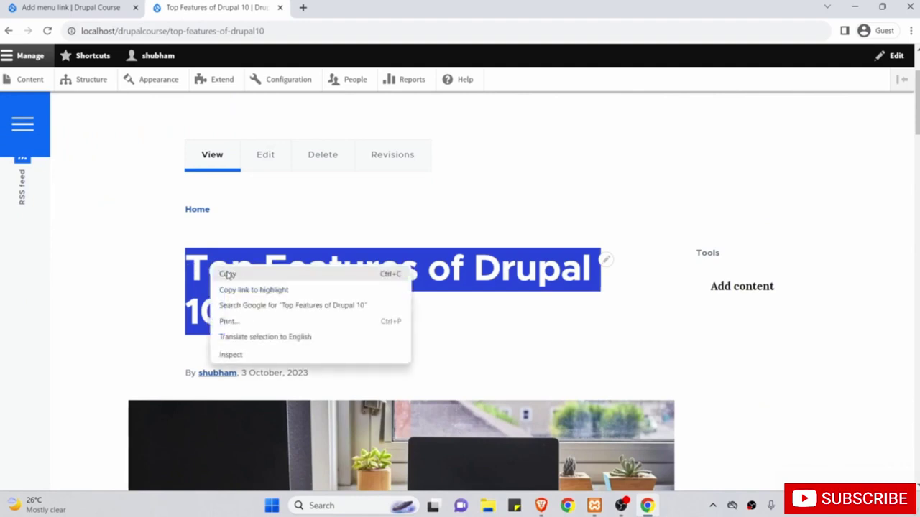
click(225, 272)
click(44, 5)
click(93, 207)
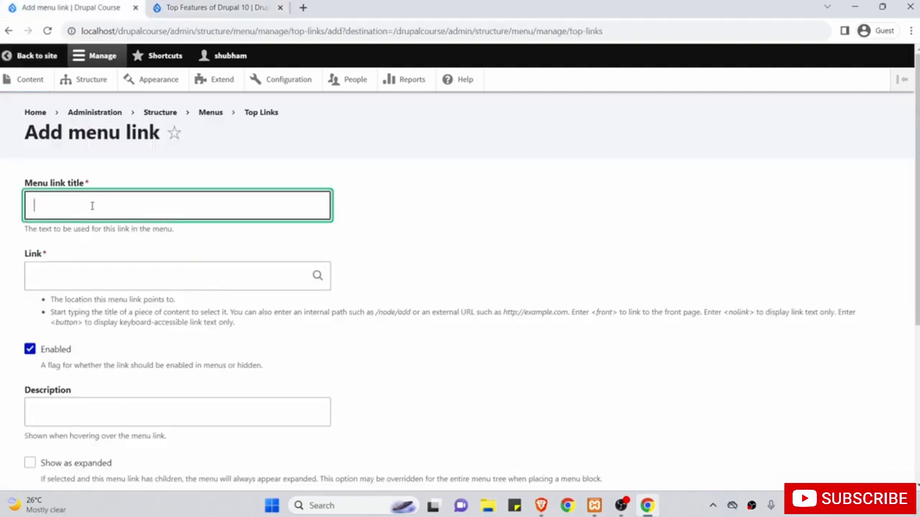
right_click(93, 209)
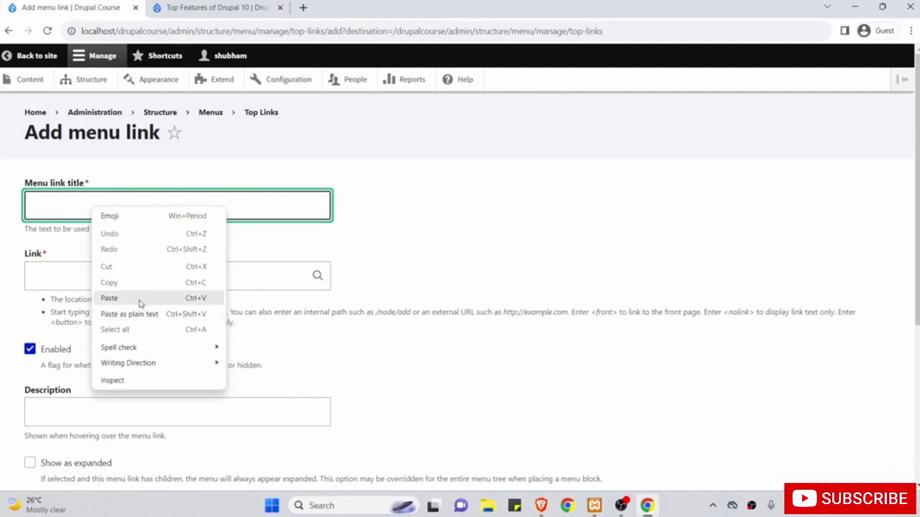
click(141, 299)
drag(176, 213, 21, 209)
click(122, 209)
Copy the article path /top-features-of-drupal10 into the Link field.
click(107, 274)
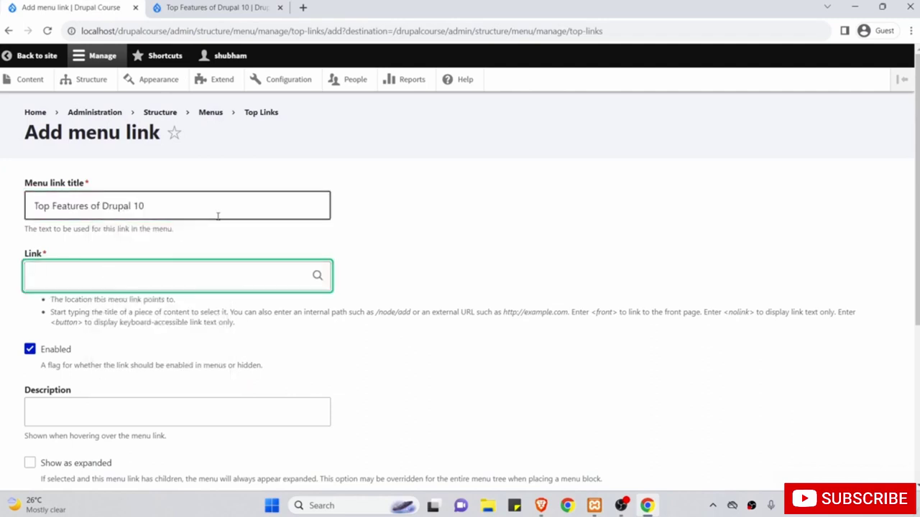
click(219, 7)
drag(280, 31, 167, 31)
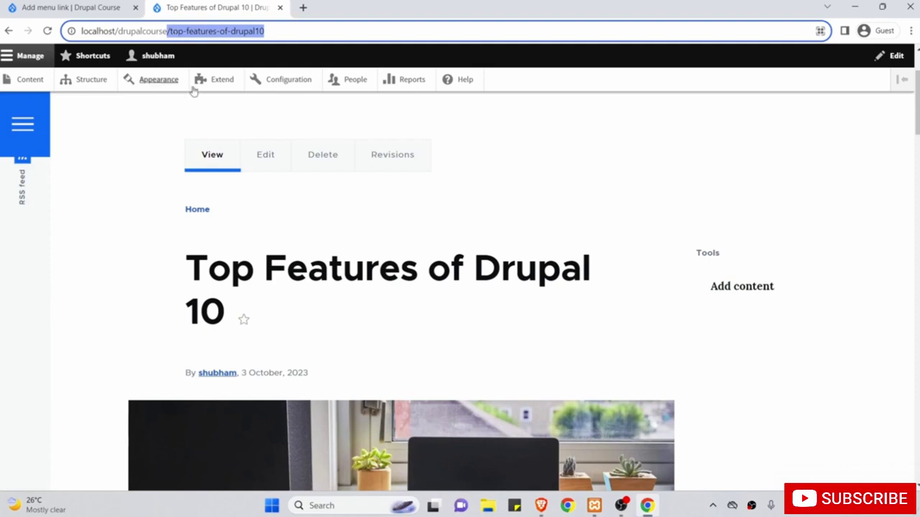
right_click(221, 33)
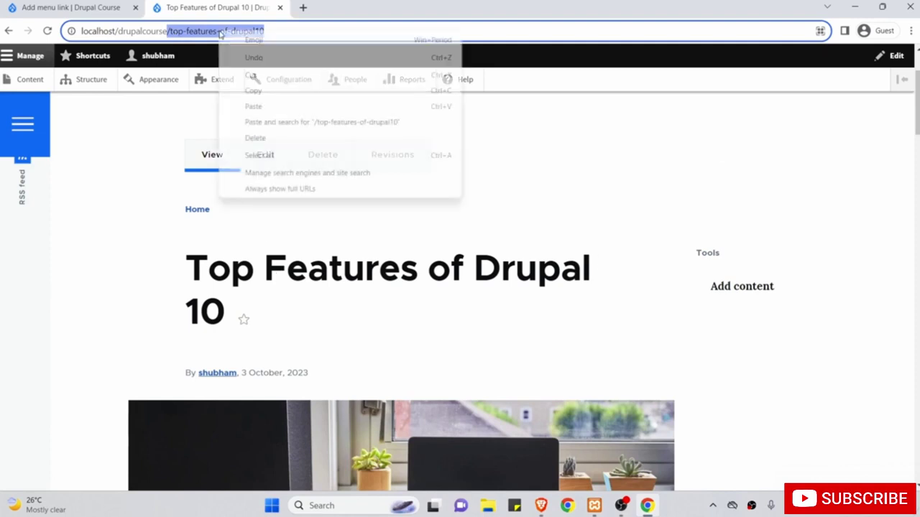
click(252, 92)
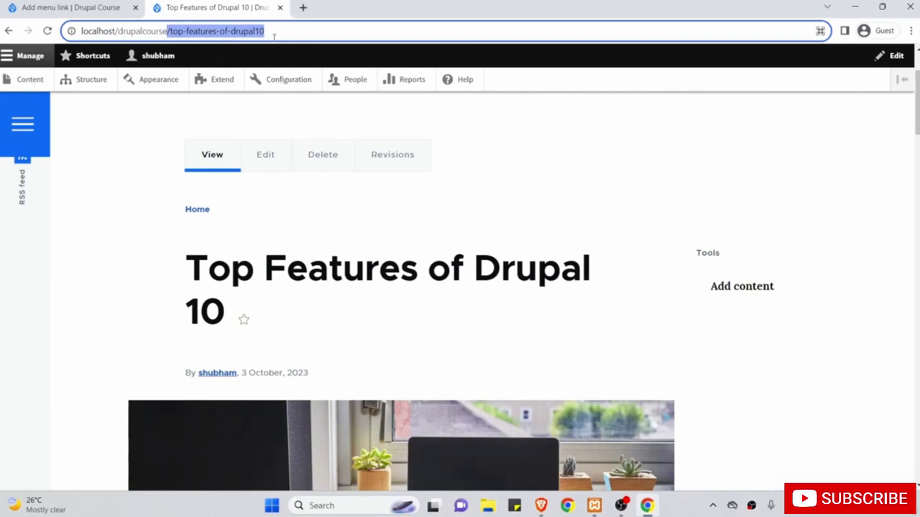
click(101, 9)
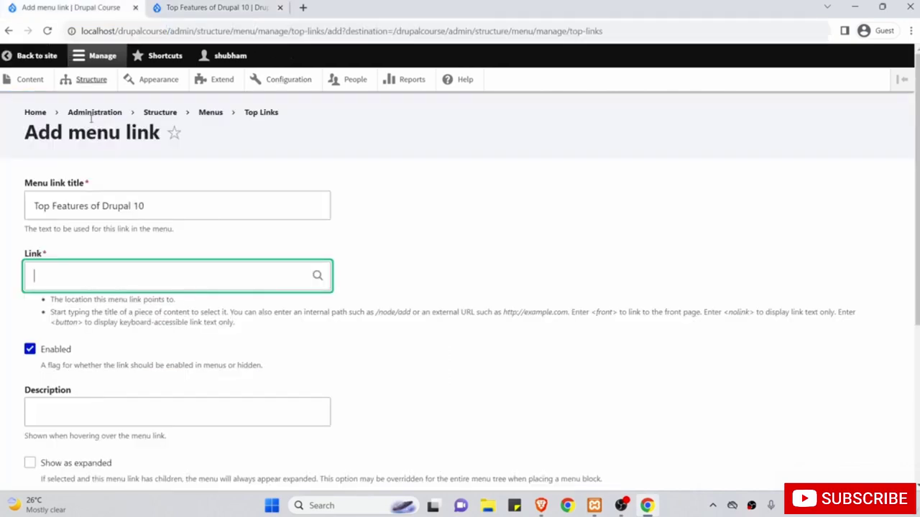
right_click(88, 281)
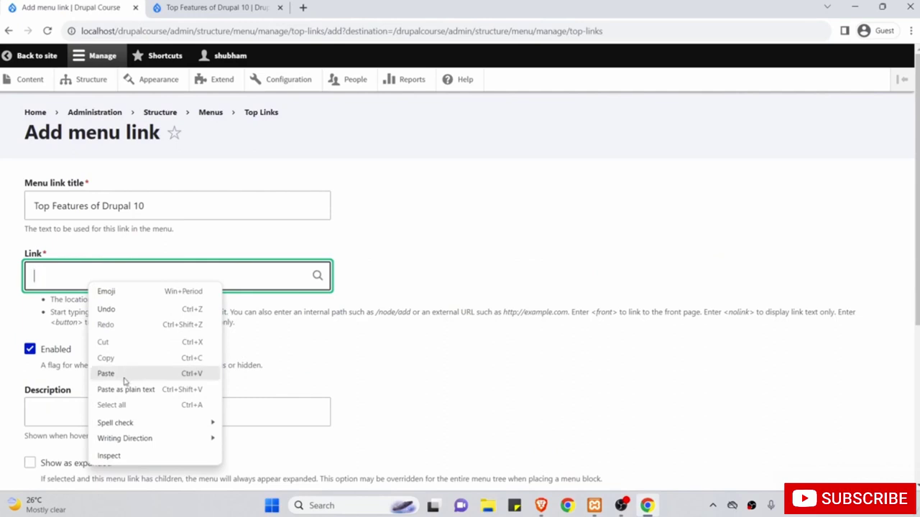
click(106, 373)
scroll(201, 332, down, 2)
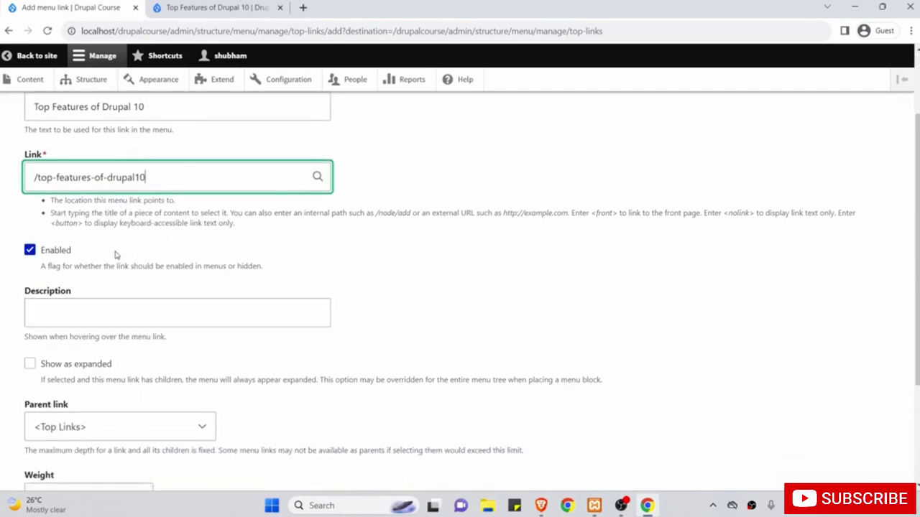
scroll(318, 365, down, 2)
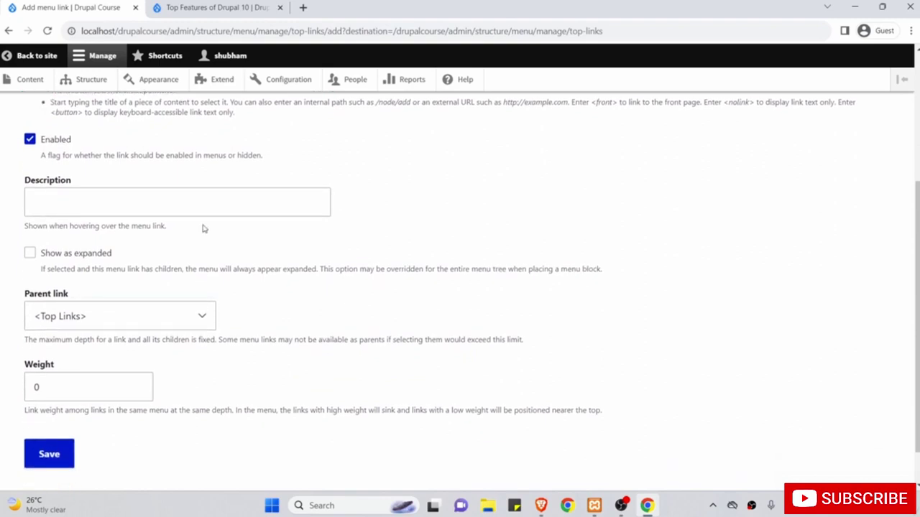
Choose '-- Recent Articles' as the parent link and save the Top Features link.
click(205, 212)
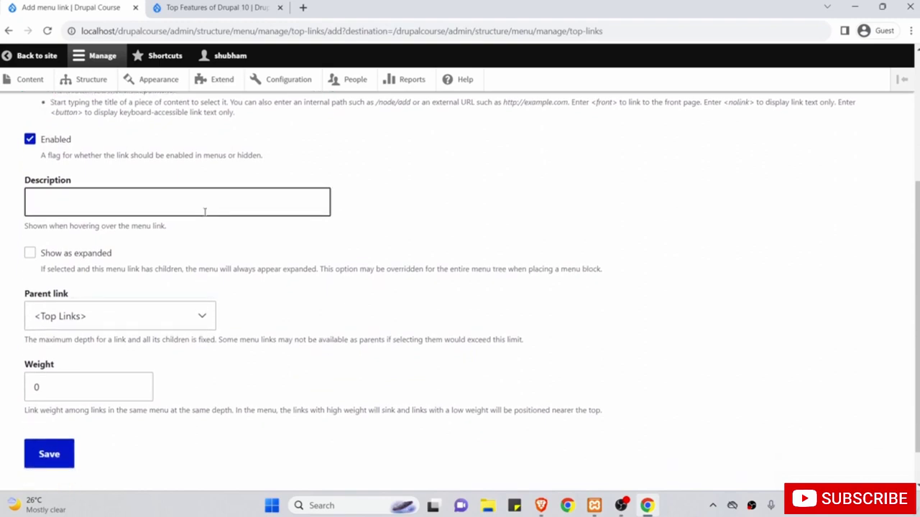
click(123, 316)
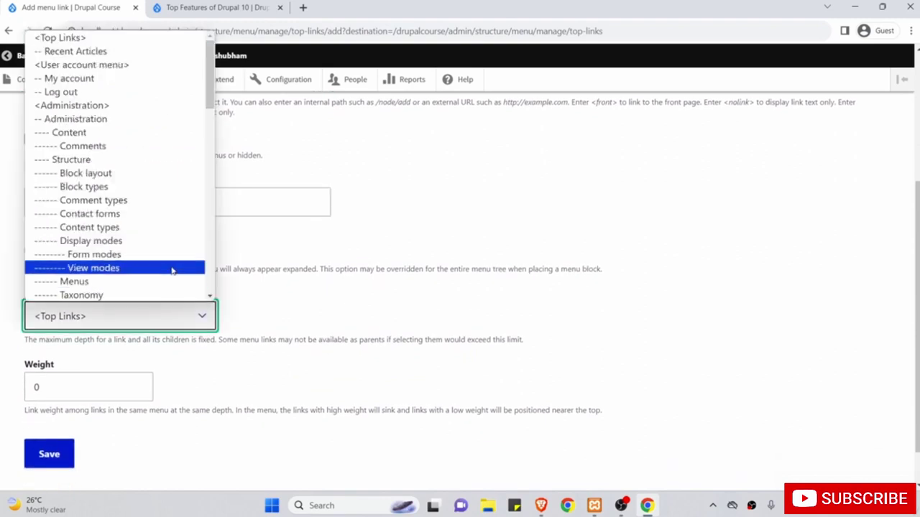
click(152, 54)
scroll(176, 220, up, 3)
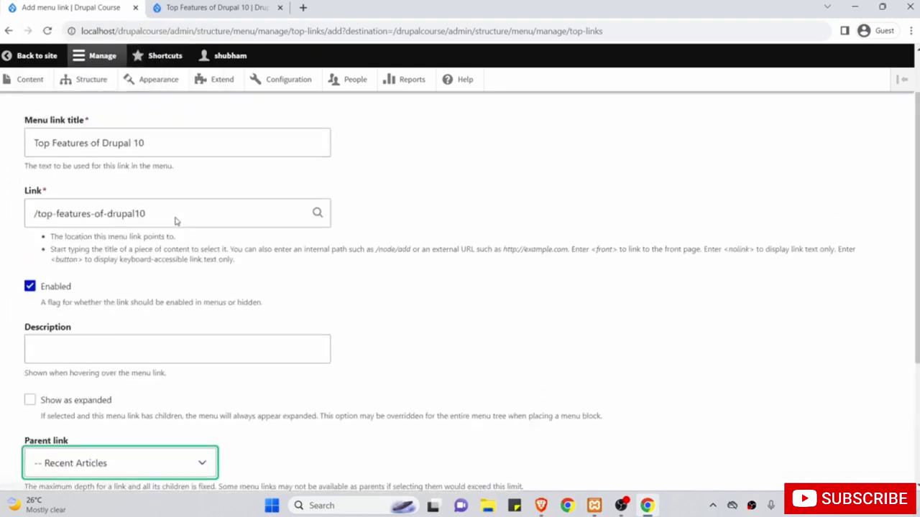
drag(178, 215, 12, 203)
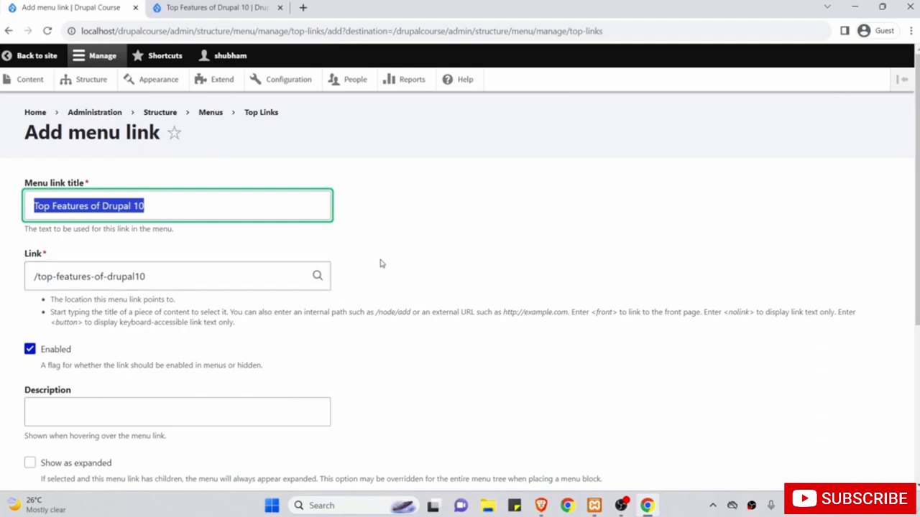
scroll(384, 260, down, 4)
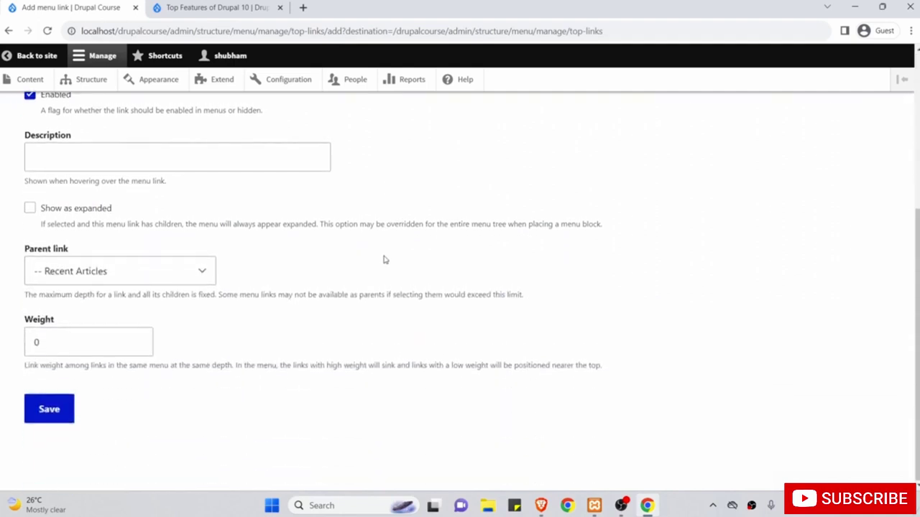
drag(84, 342, 1, 344)
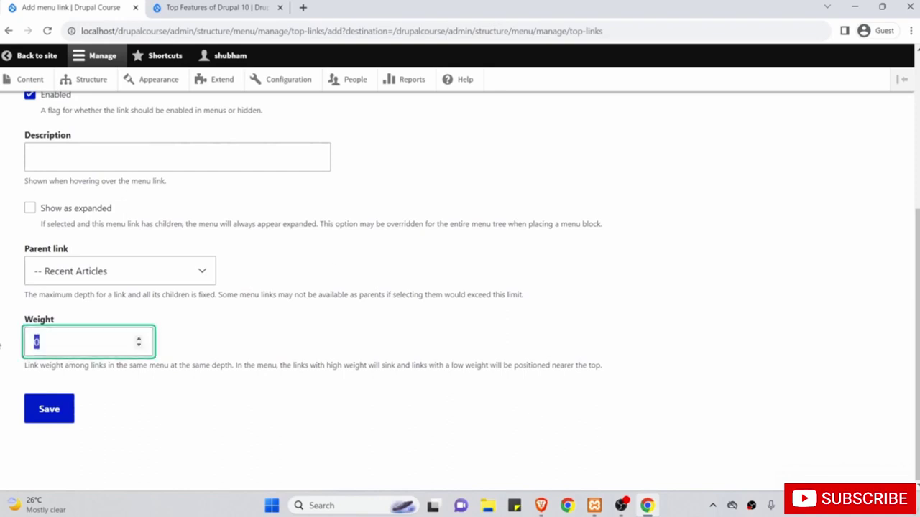
click(62, 411)
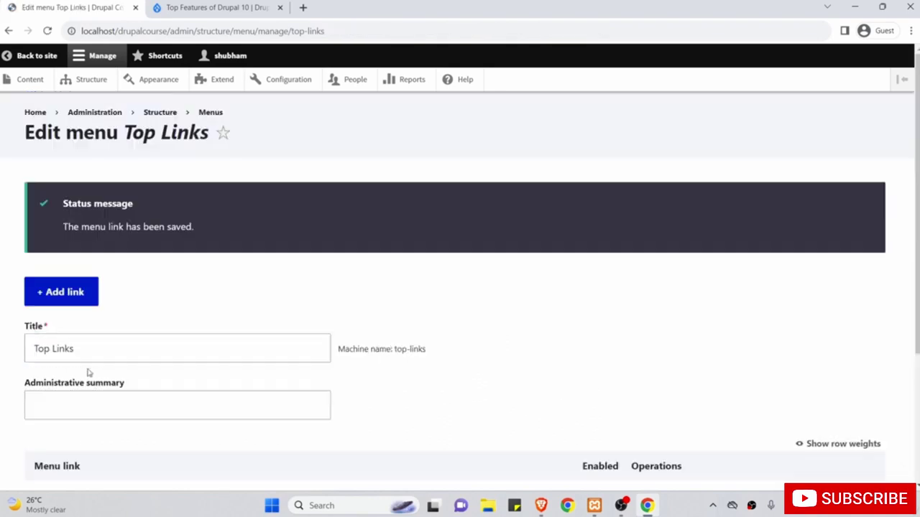
Review the Top Links menu link table, then start another new menu link for Top Links.
scroll(137, 375, down, 3)
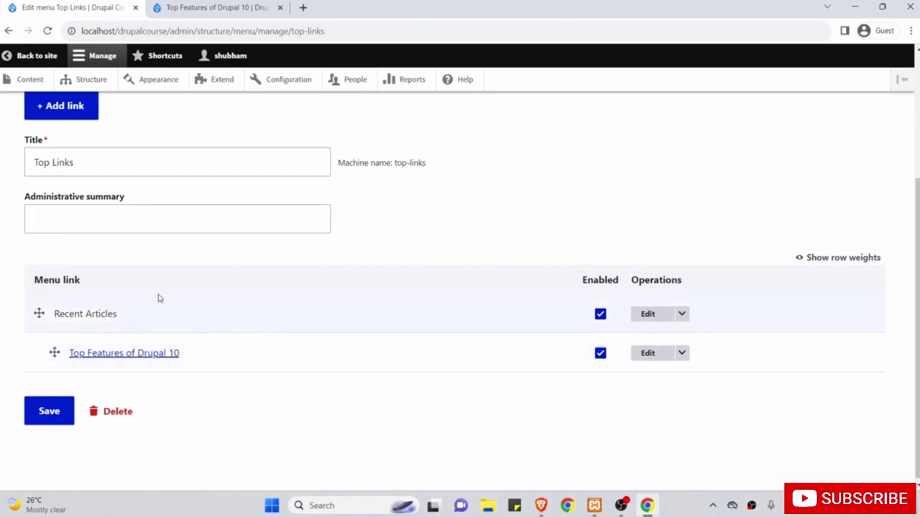
scroll(158, 298, up, 3)
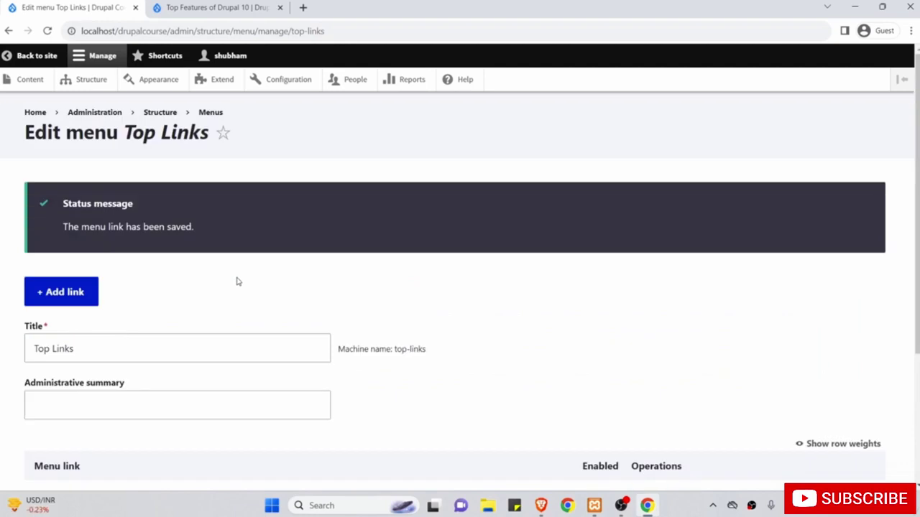
scroll(238, 282, down, 3)
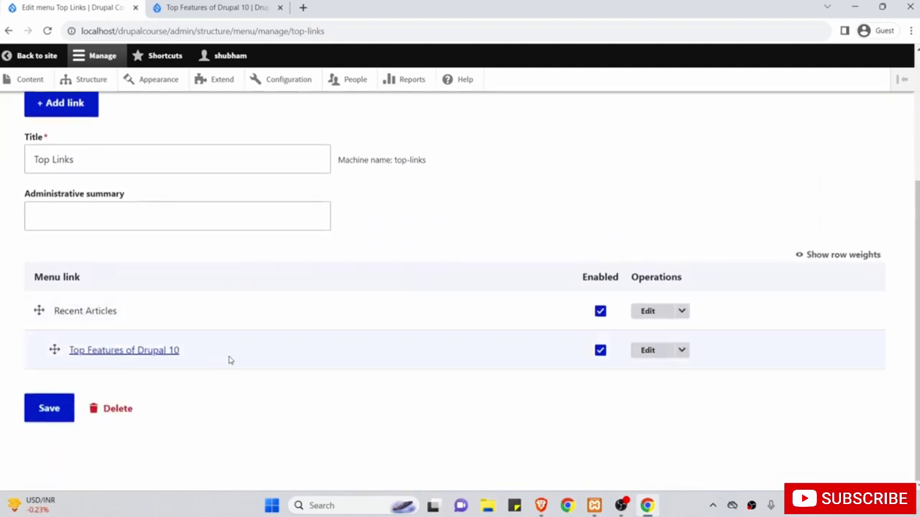
scroll(123, 314, up, 2)
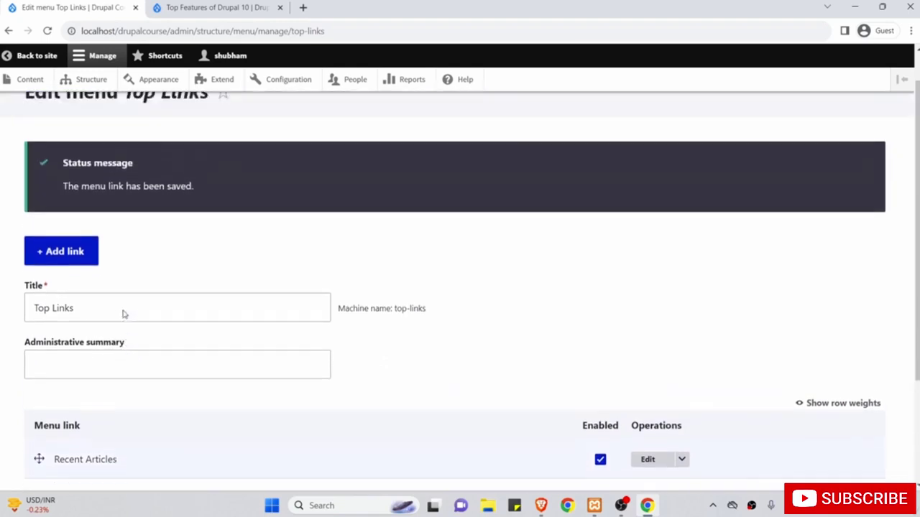
scroll(107, 302, up, 1)
click(74, 271)
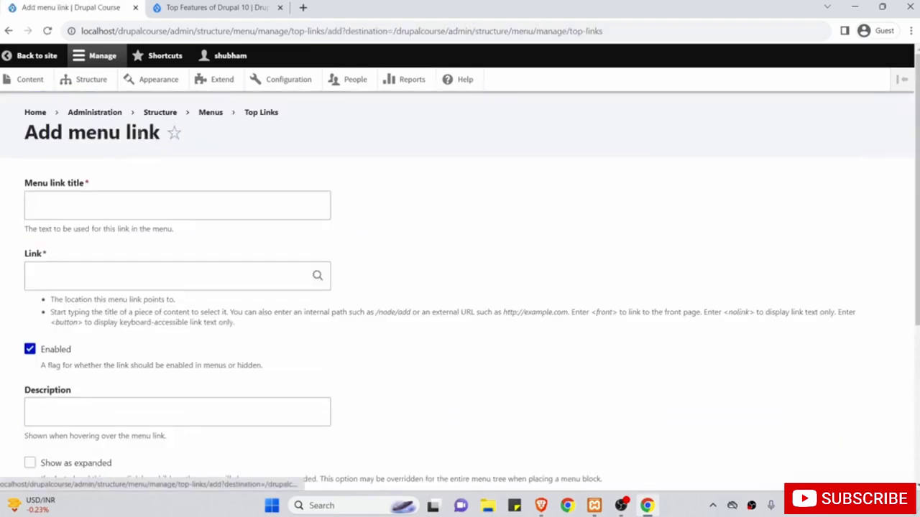
Title the new link 'About' and set its link to /about, copied from the live About Us page.
click(123, 206)
text(A)
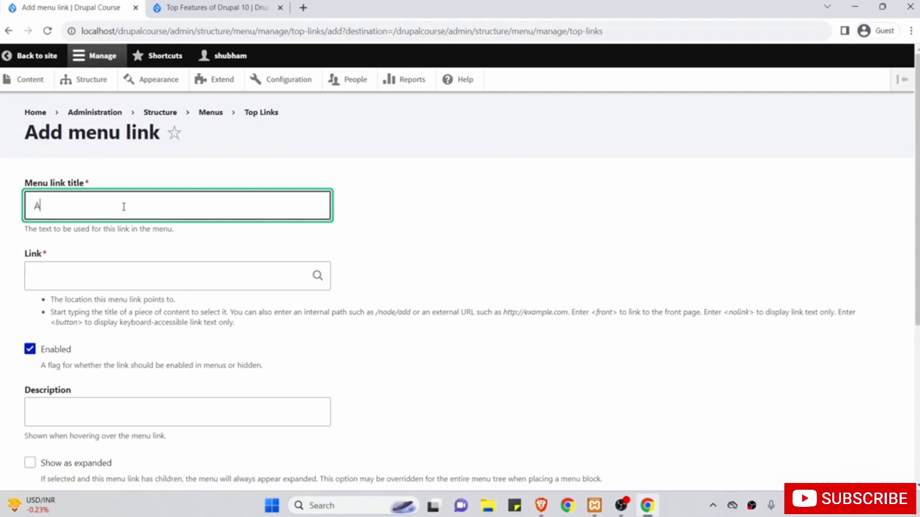
text(bout =)
click(204, 7)
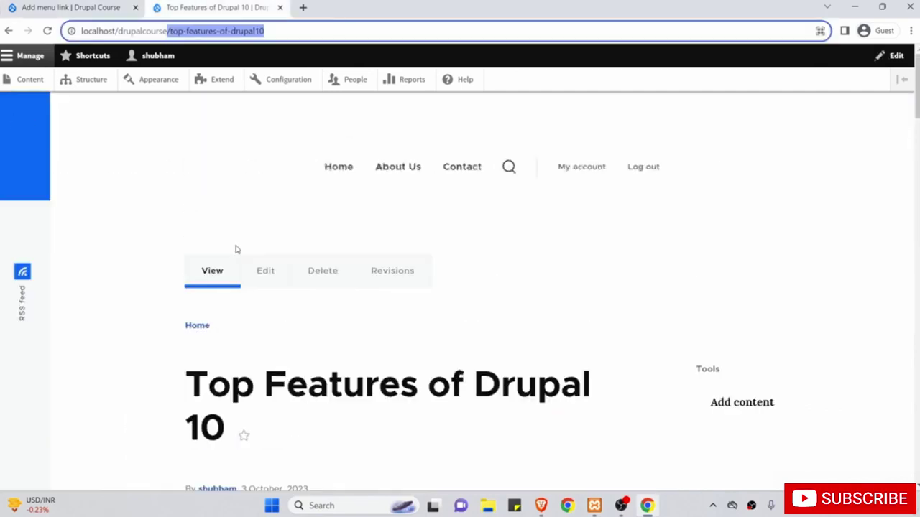
click(589, 166)
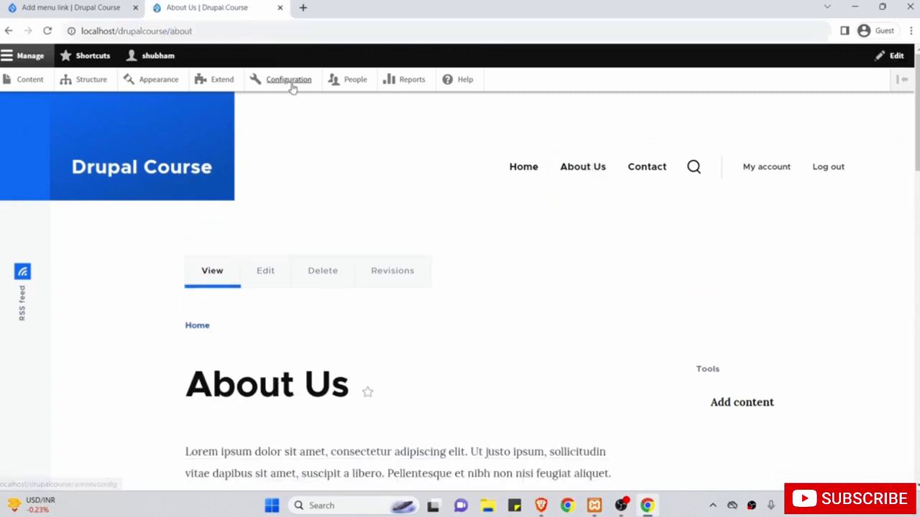
double_click(180, 30)
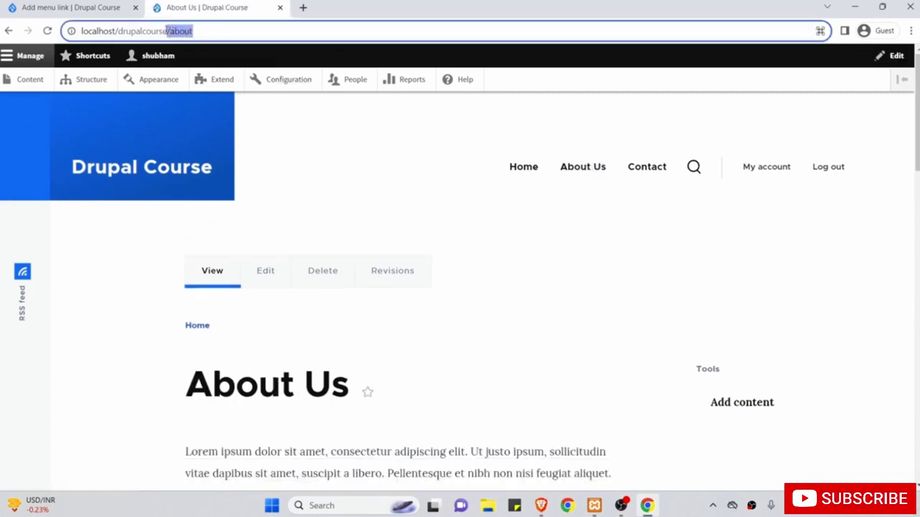
click(75, 7)
click(97, 278)
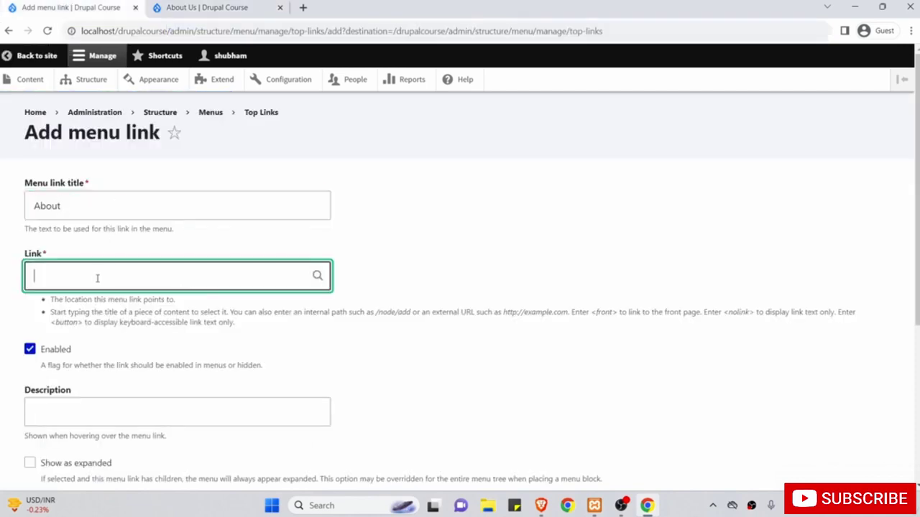
text(/about)
Set the About link's weight to 1 and save it.
scroll(406, 256, down, 2)
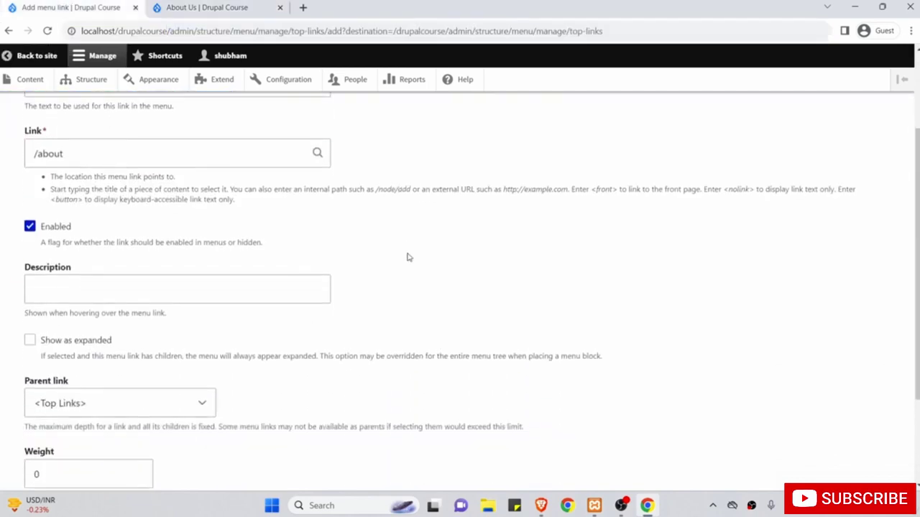
scroll(142, 275, down, 2)
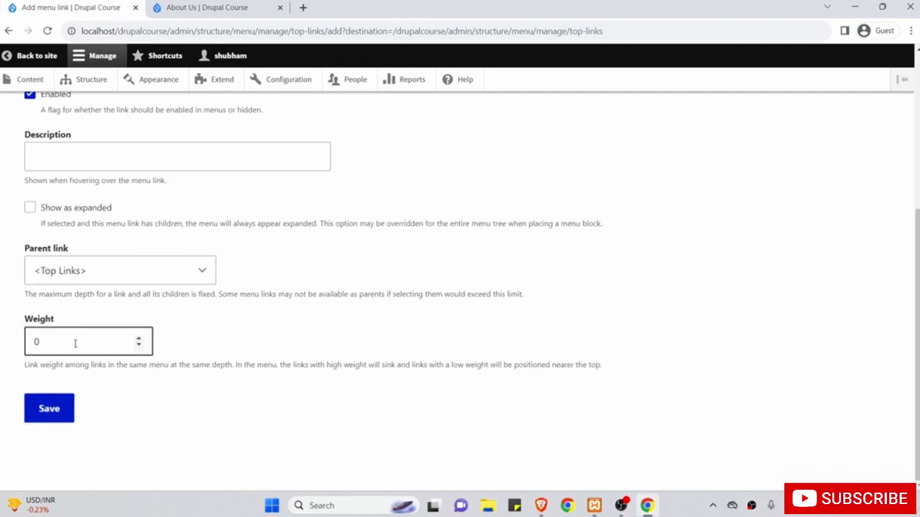
drag(75, 343, 13, 345)
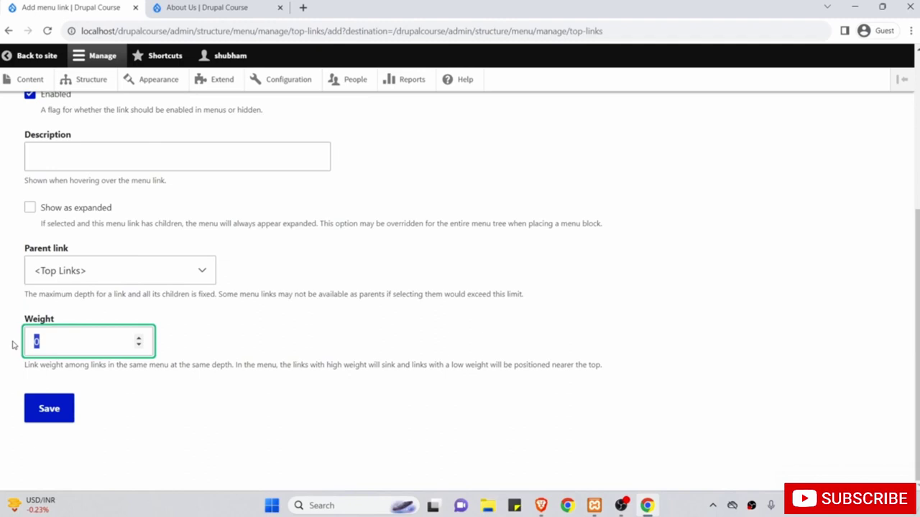
text(1)
click(56, 410)
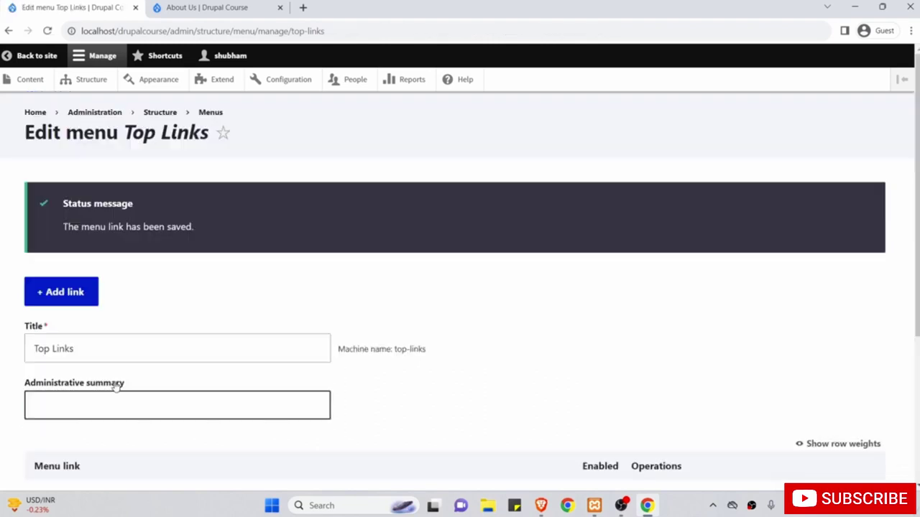
Add a new Top Links menu link titled 'Contact' pointing to /contact.
scroll(108, 373, down, 3)
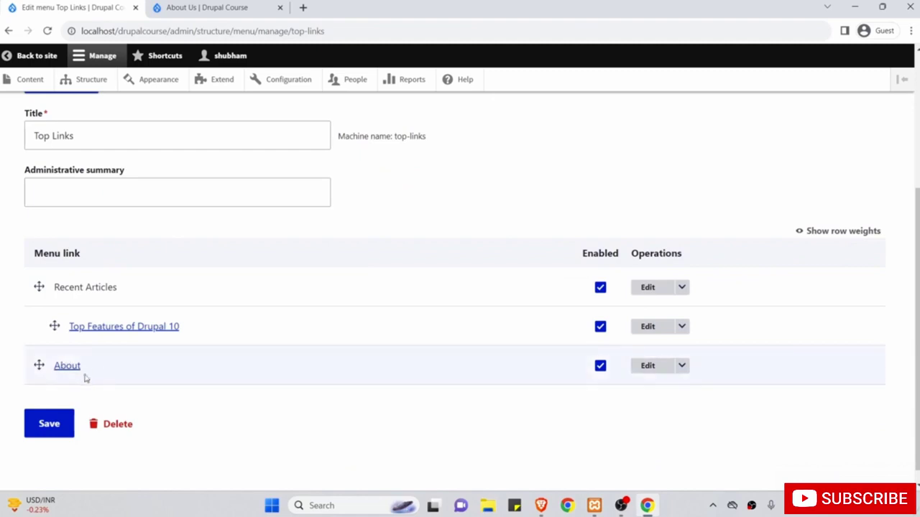
scroll(124, 291, up, 5)
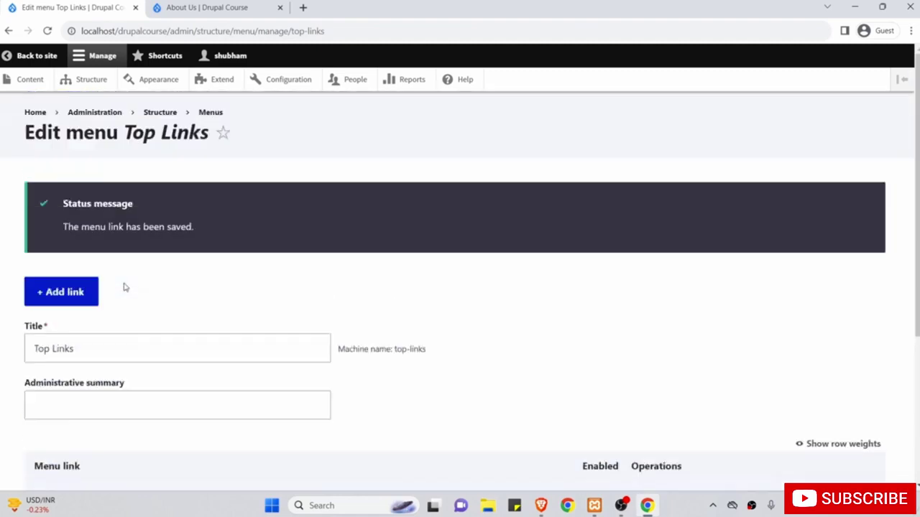
click(77, 301)
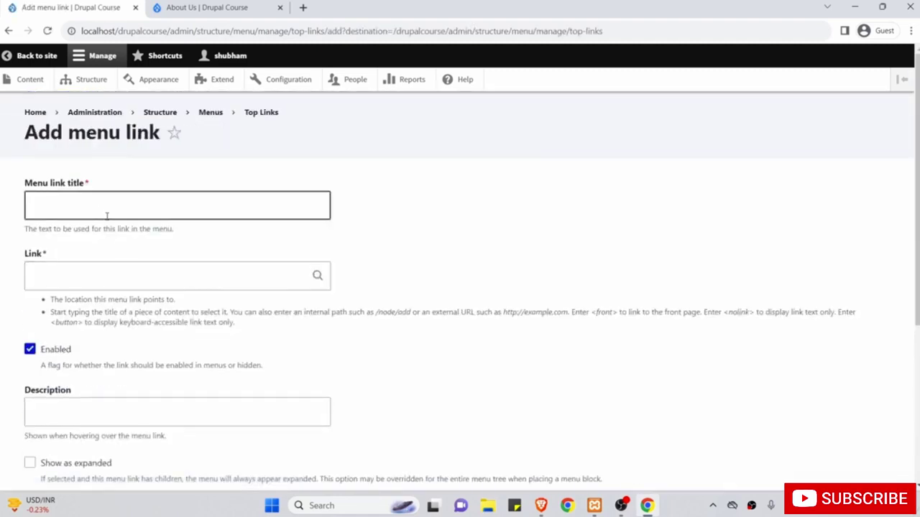
click(99, 208)
text(Contact)
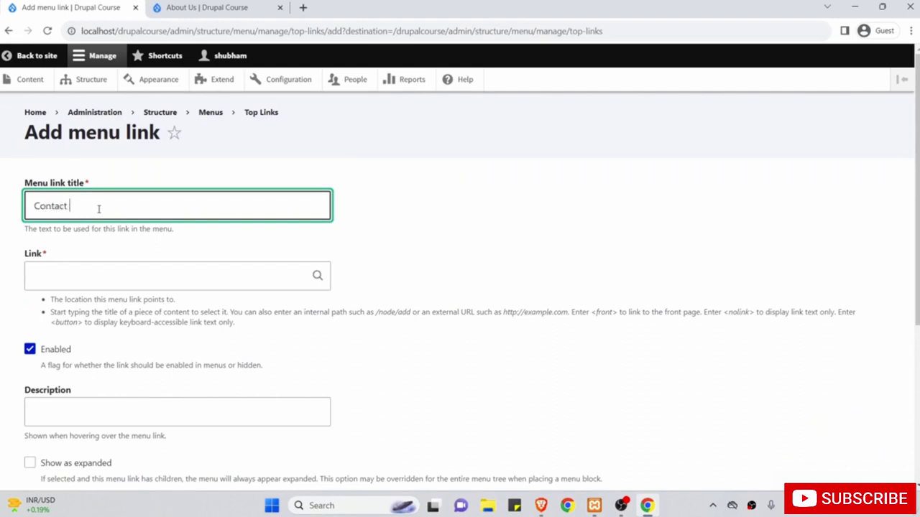
click(102, 280)
text(/contact)
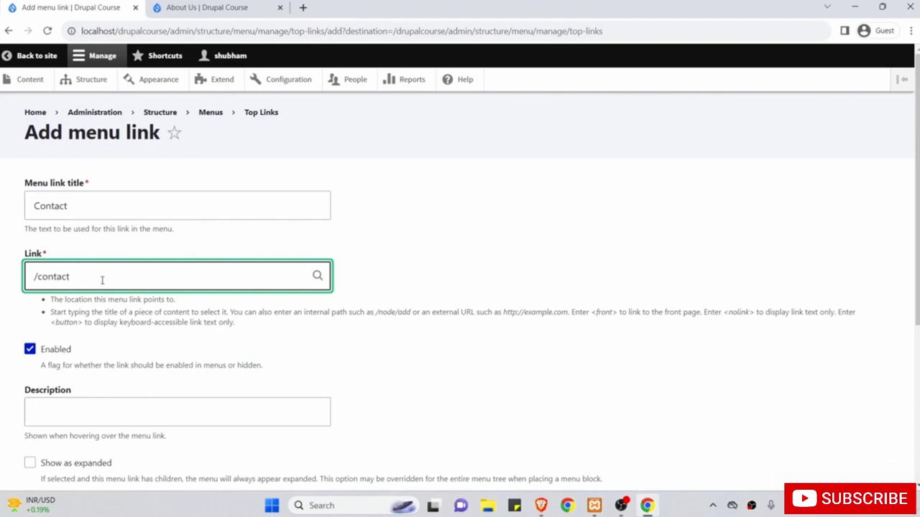
Set the Contact link's weight to 2 and save it.
scroll(102, 280, down, 2)
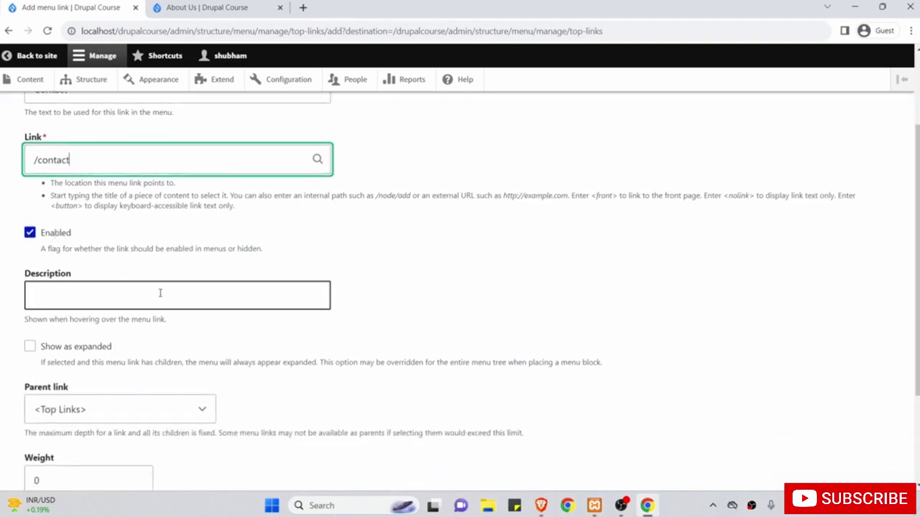
scroll(187, 325, down, 1)
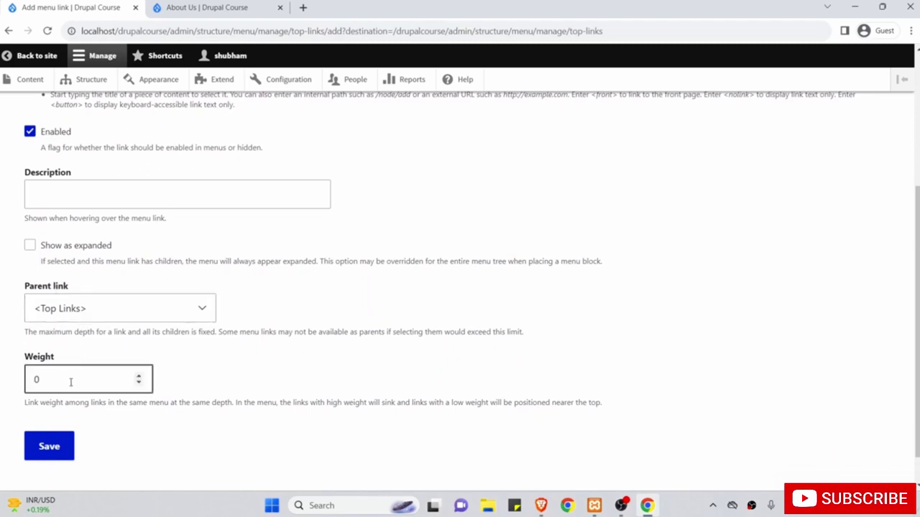
drag(70, 381, 16, 382)
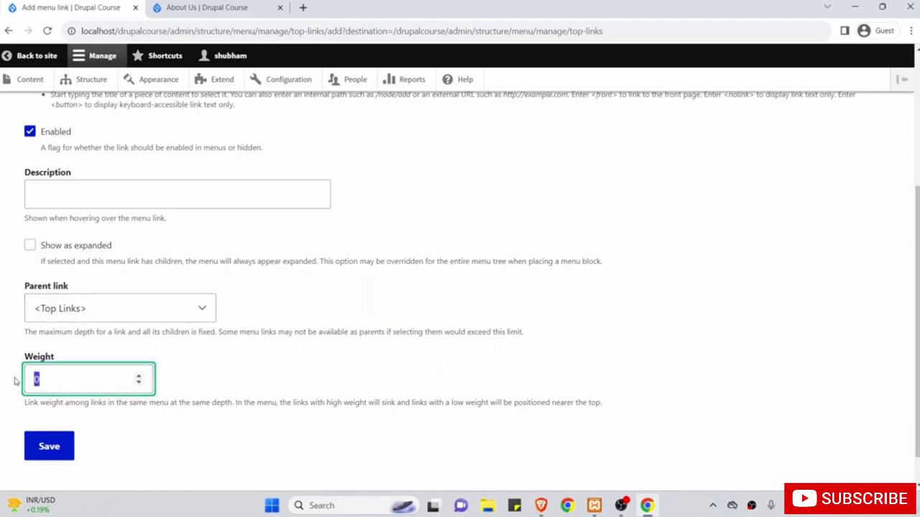
text(2)
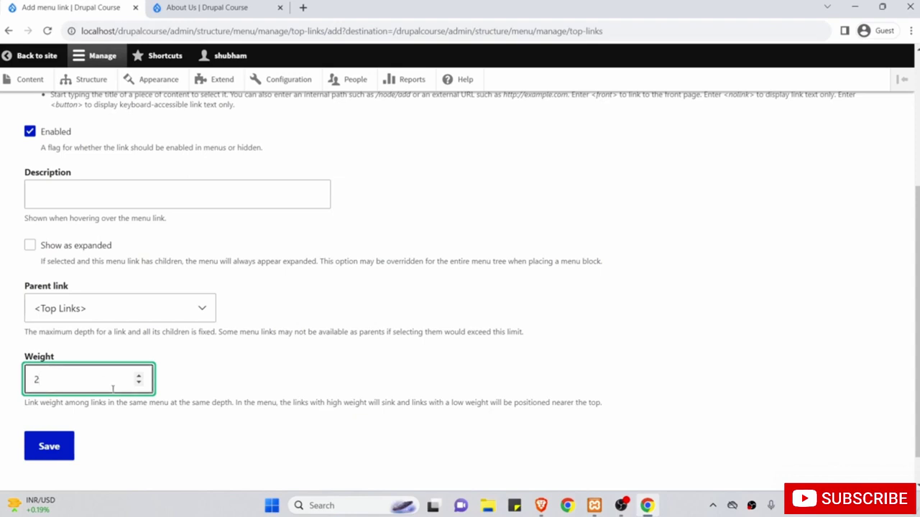
scroll(155, 396, up, 3)
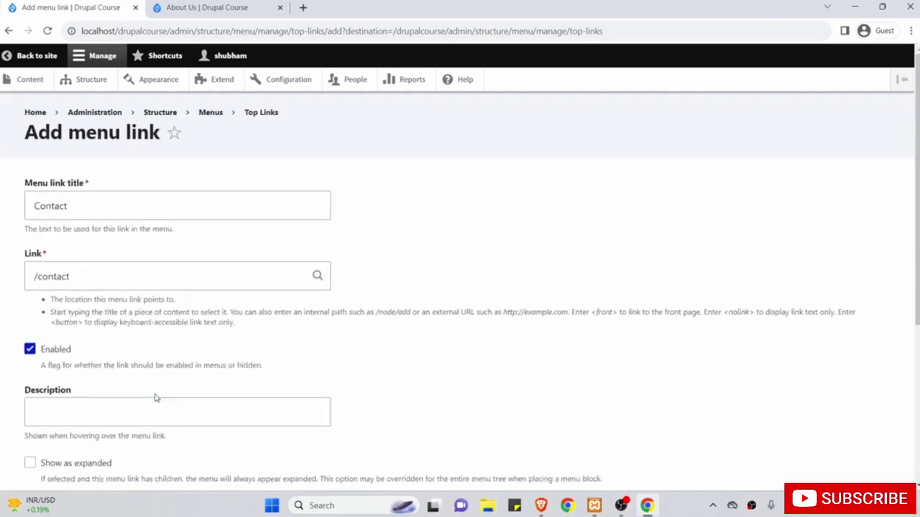
scroll(194, 266, down, 4)
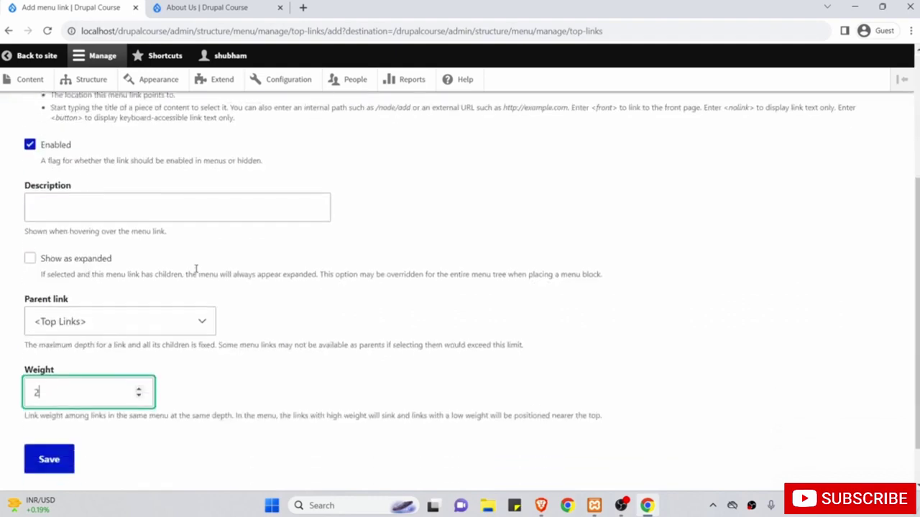
click(53, 411)
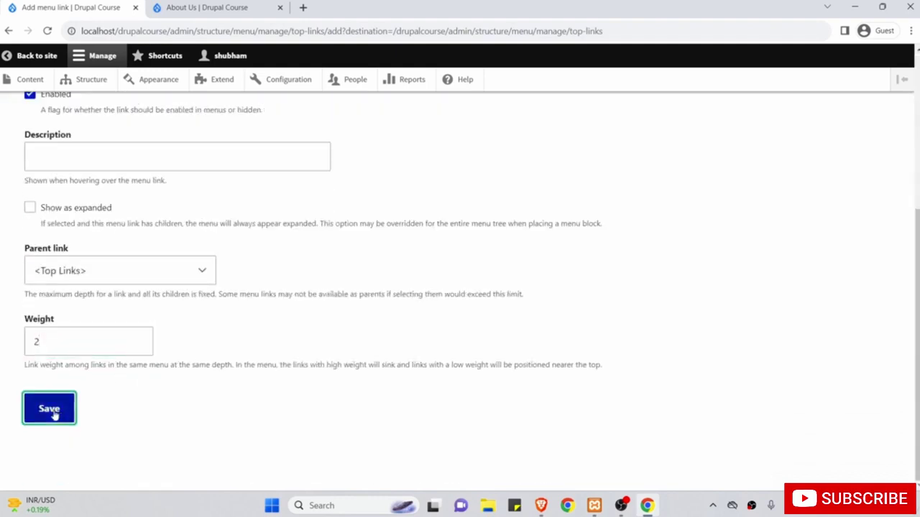
Give the Top Links menu the administrative summary 'Top links', save it, and return to Menus.
scroll(192, 379, down, 4)
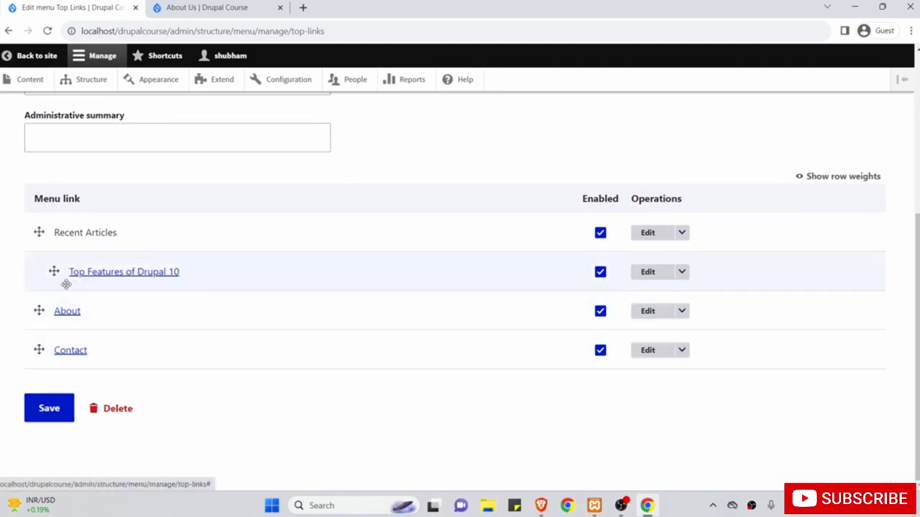
scroll(243, 253, up, 2)
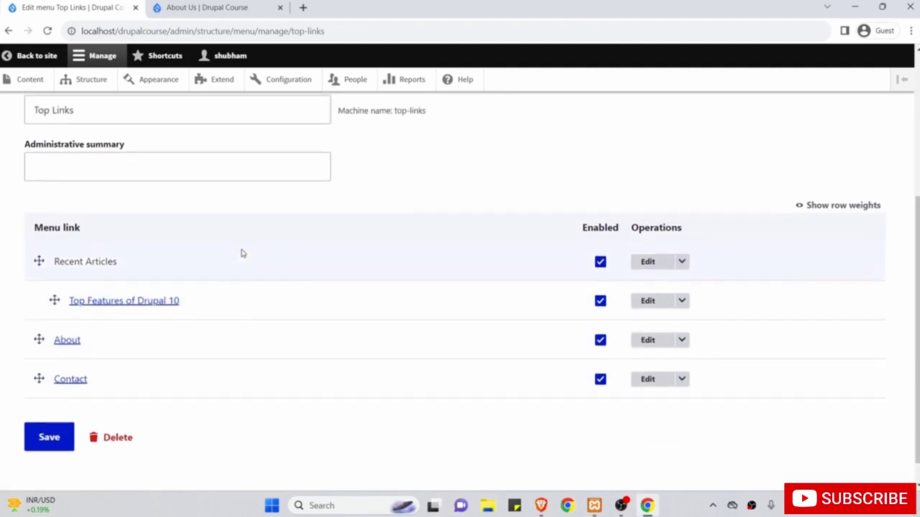
scroll(242, 253, up, 1)
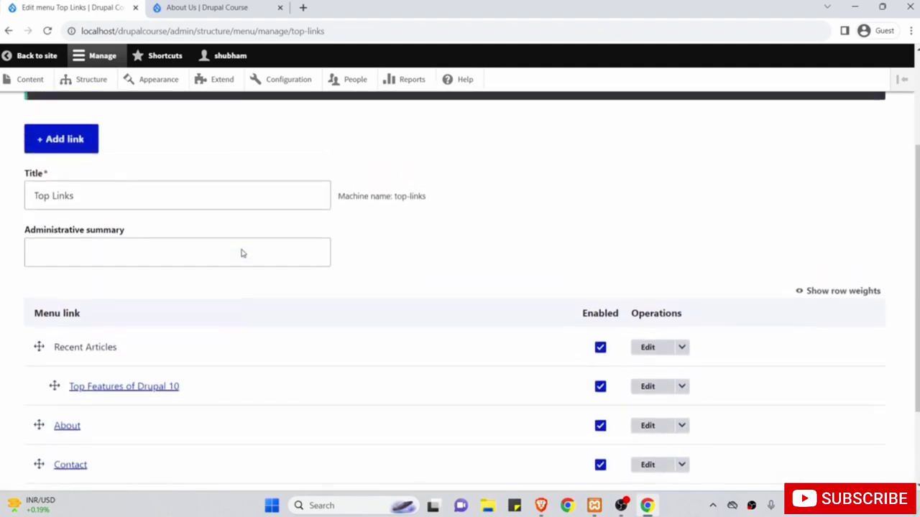
click(239, 250)
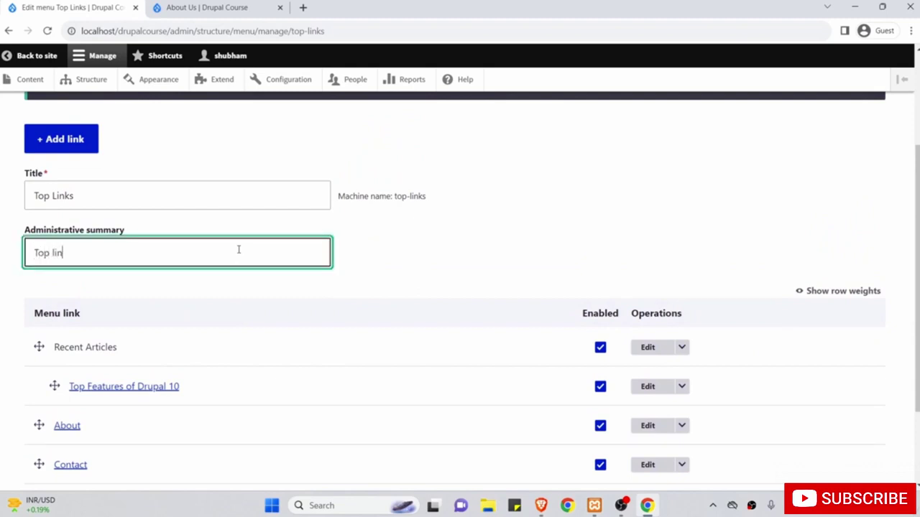
scroll(239, 250, down, 2)
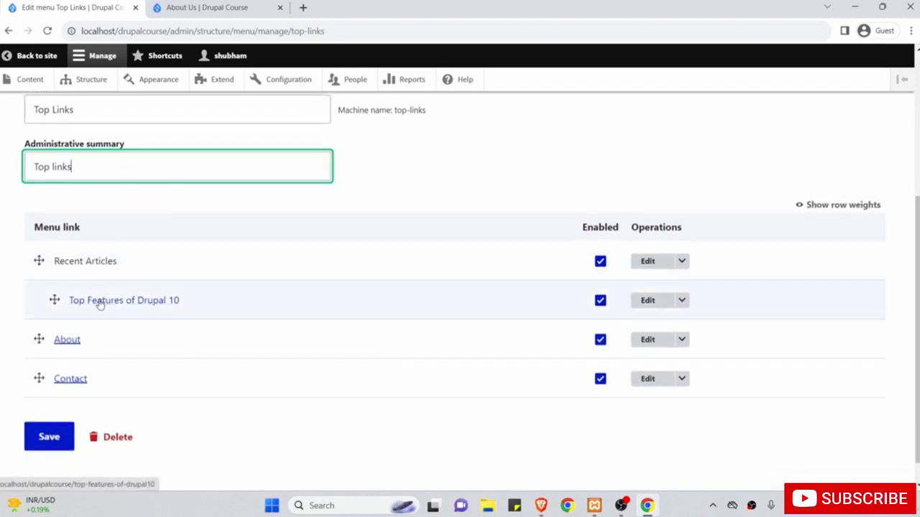
click(49, 437)
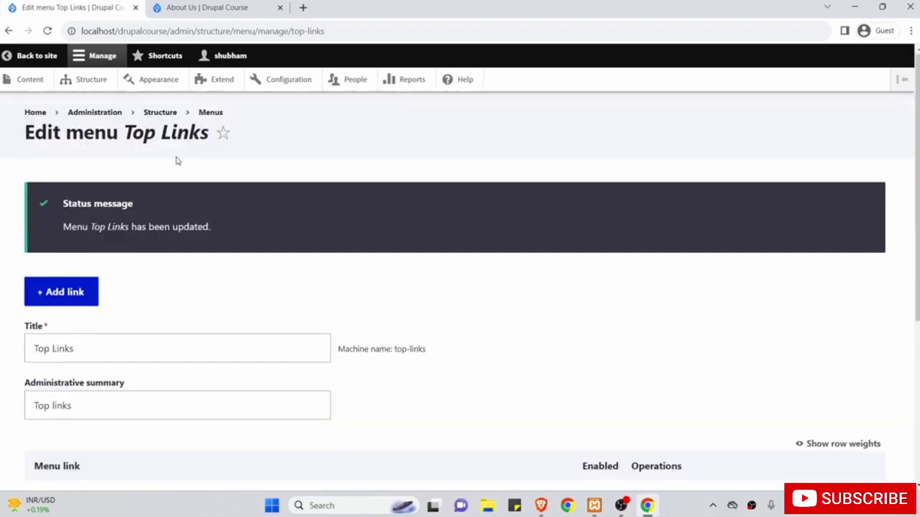
click(208, 113)
Visit the site's home page in the other tab, then go to the Structure admin page.
scroll(202, 267, down, 1)
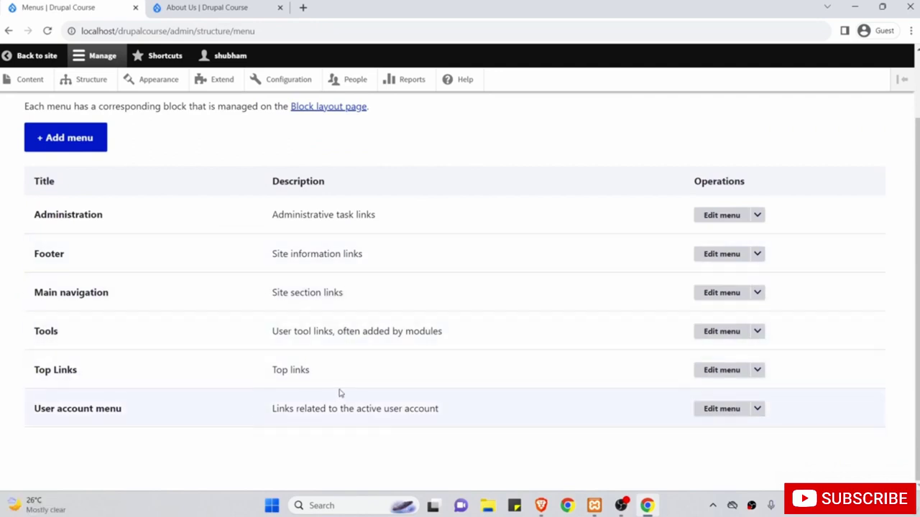
drag(331, 372, 273, 372)
scroll(274, 374, up, 1)
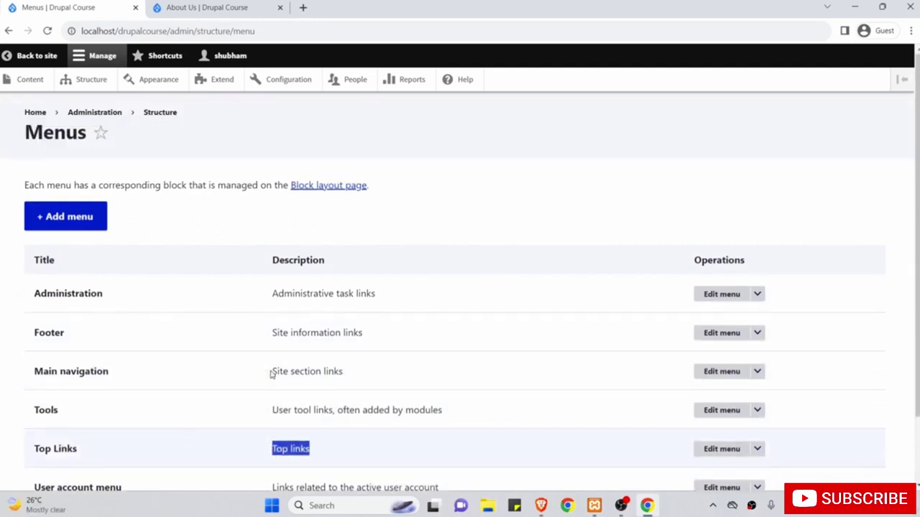
click(209, 7)
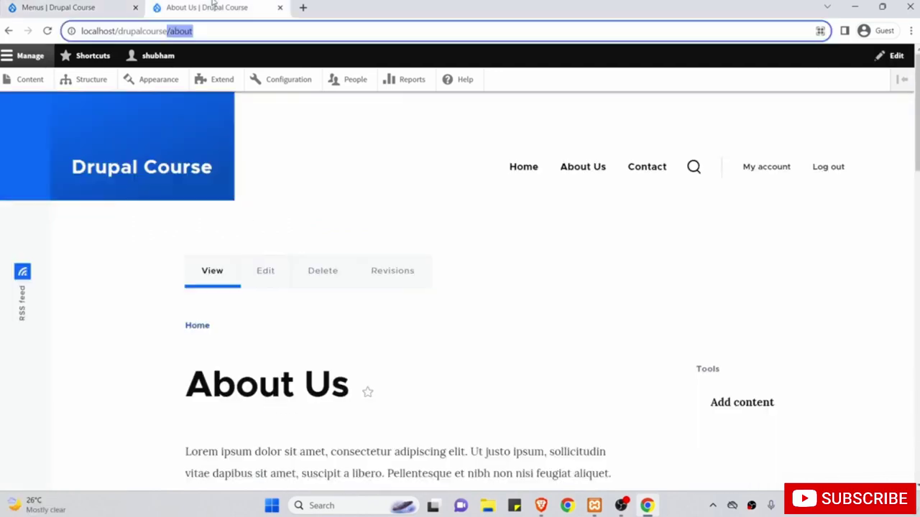
click(103, 176)
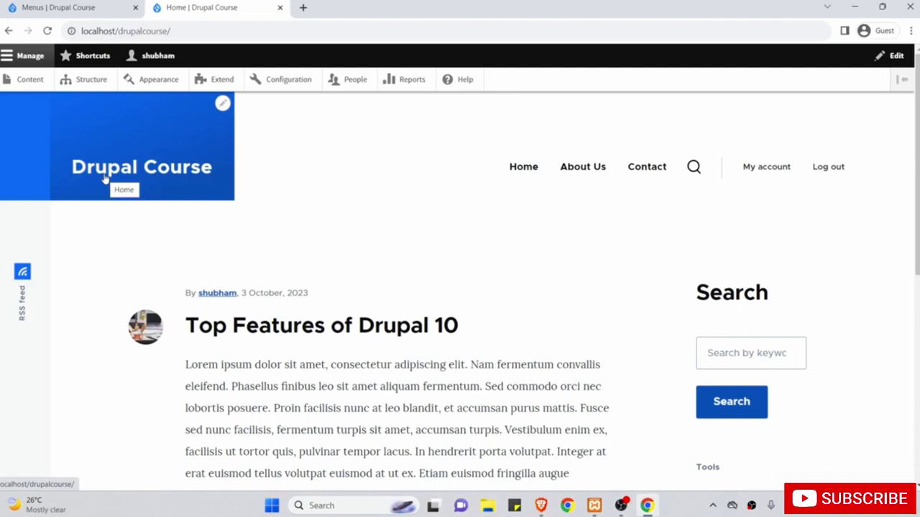
click(43, 8)
click(86, 81)
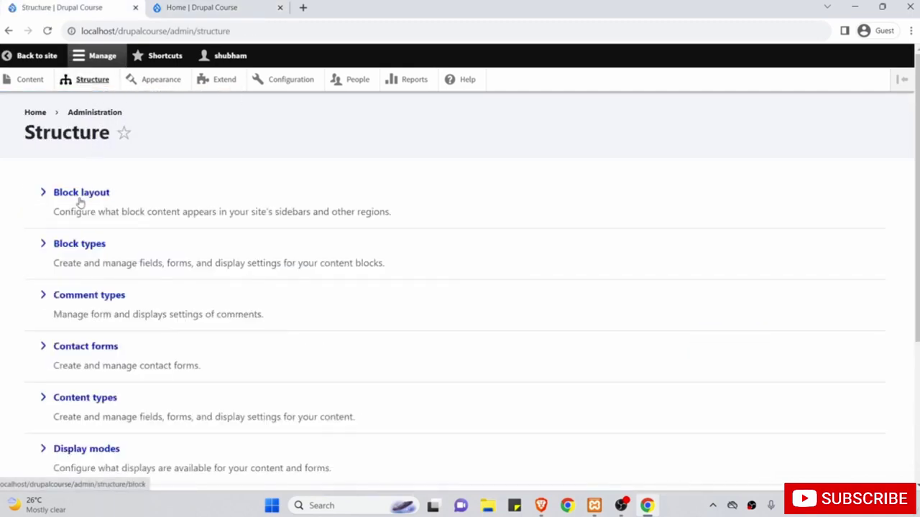
In Block layout, place a block in the Sidebar region, choosing Top Links after filtering 'Top'.
click(81, 194)
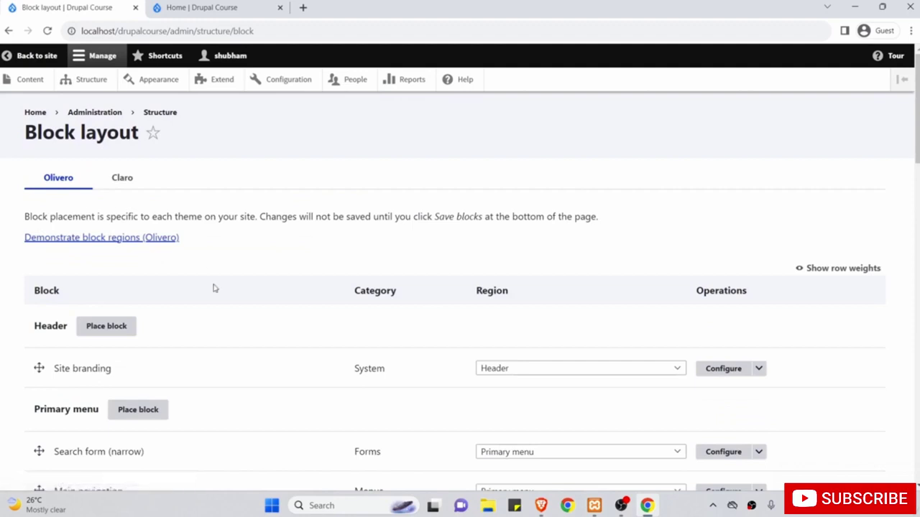
scroll(213, 287, down, 5)
scroll(213, 288, down, 9)
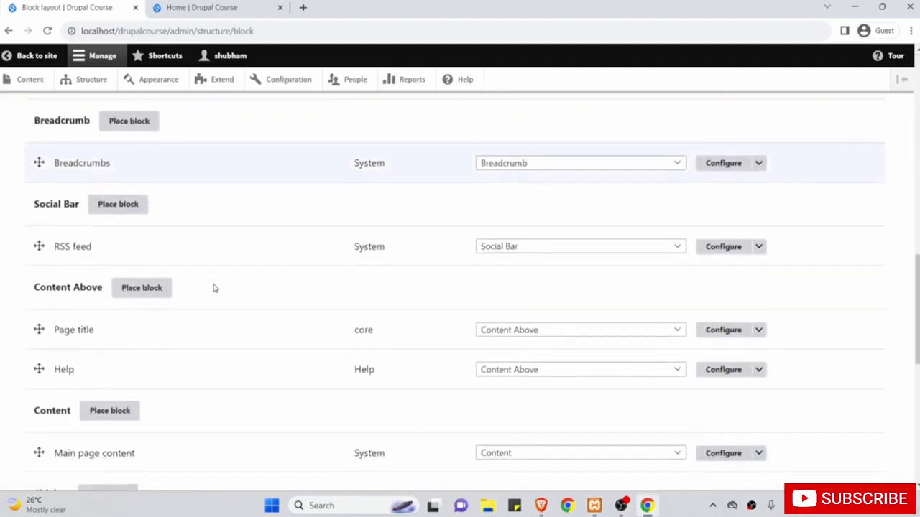
scroll(214, 288, down, 2)
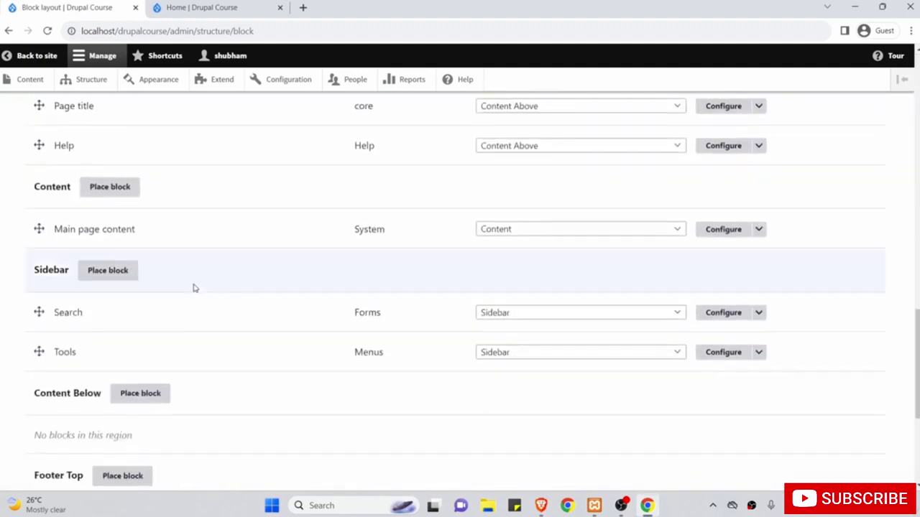
click(115, 273)
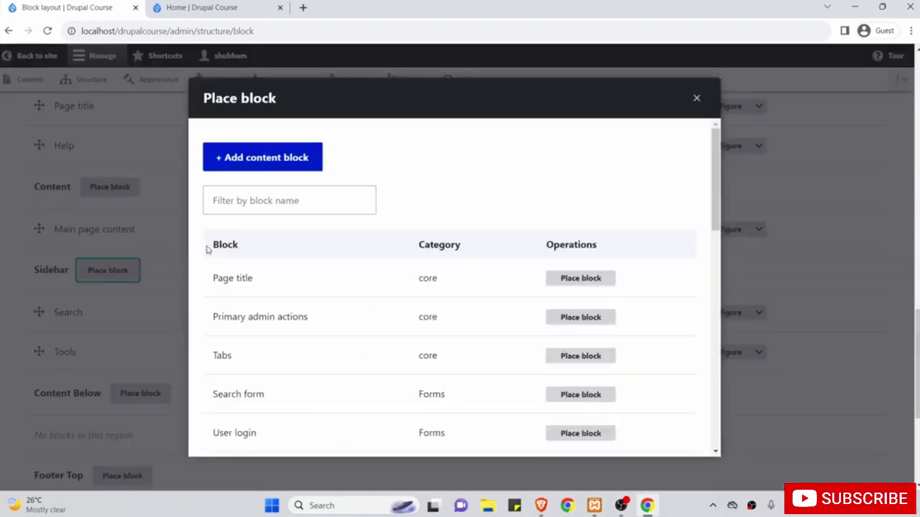
click(231, 202)
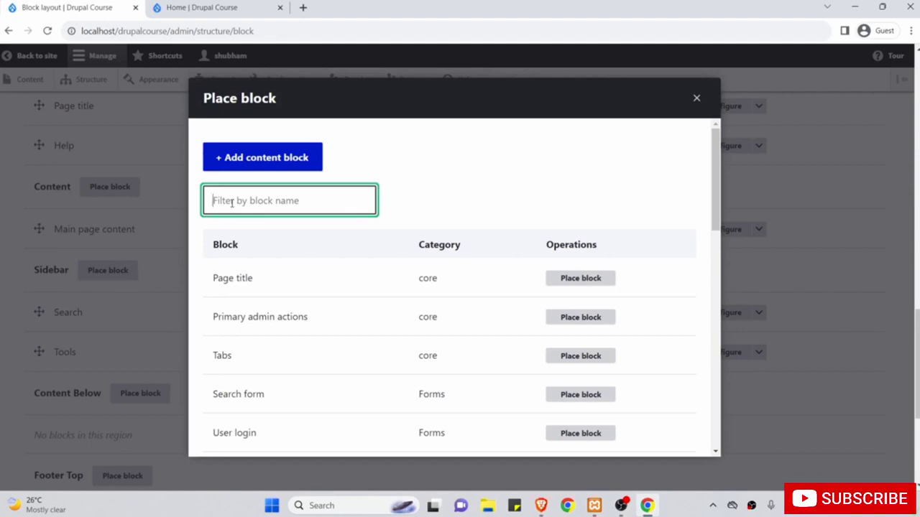
text(Top)
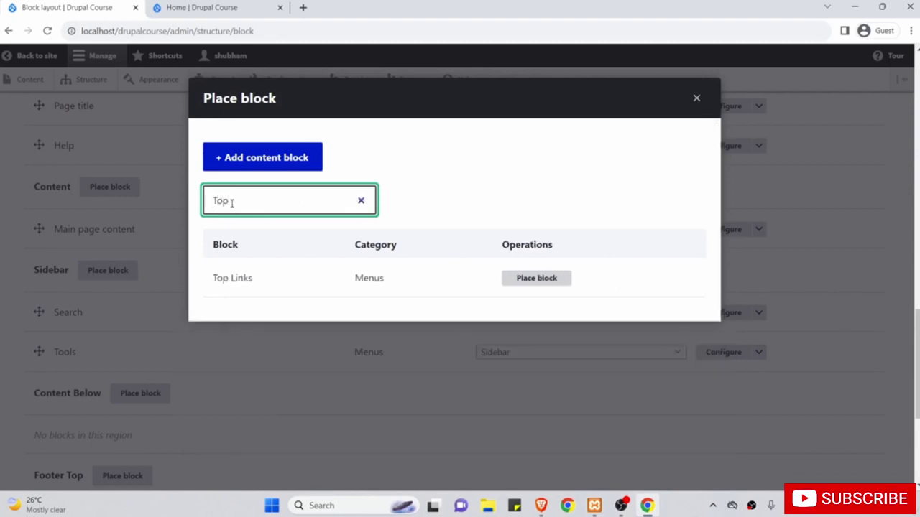
click(527, 282)
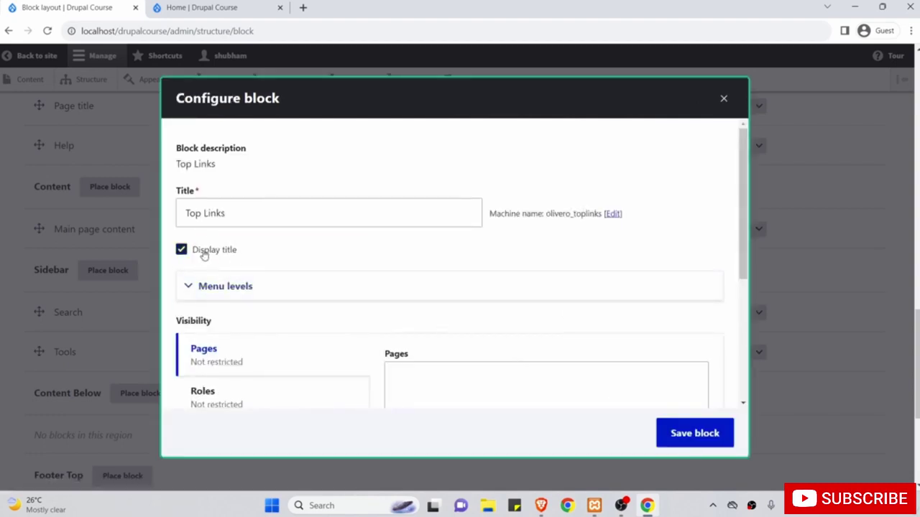
Review the Top Links block title and save the block placement.
click(269, 211)
drag(236, 211, 183, 213)
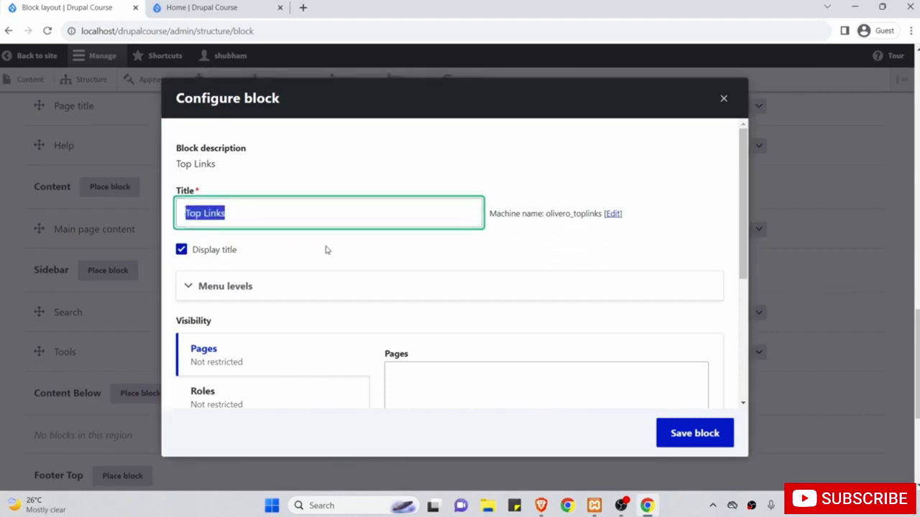
scroll(376, 285, down, 2)
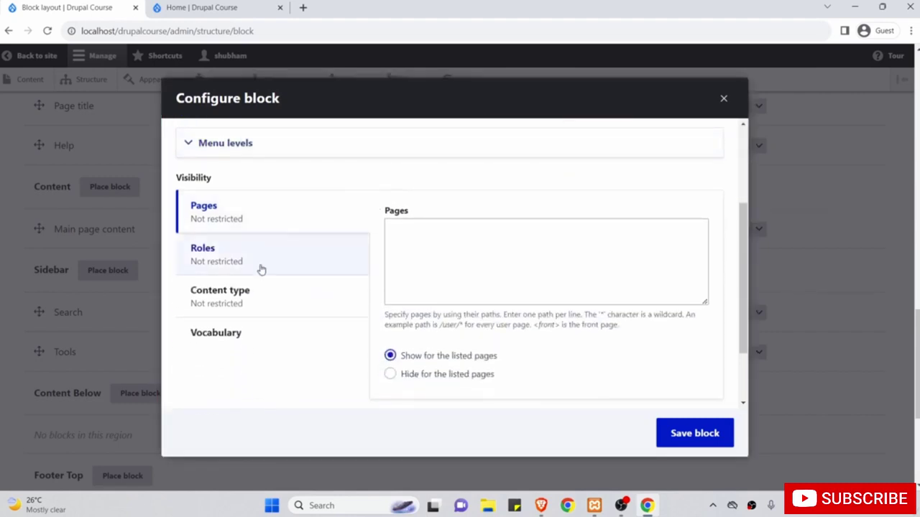
click(705, 434)
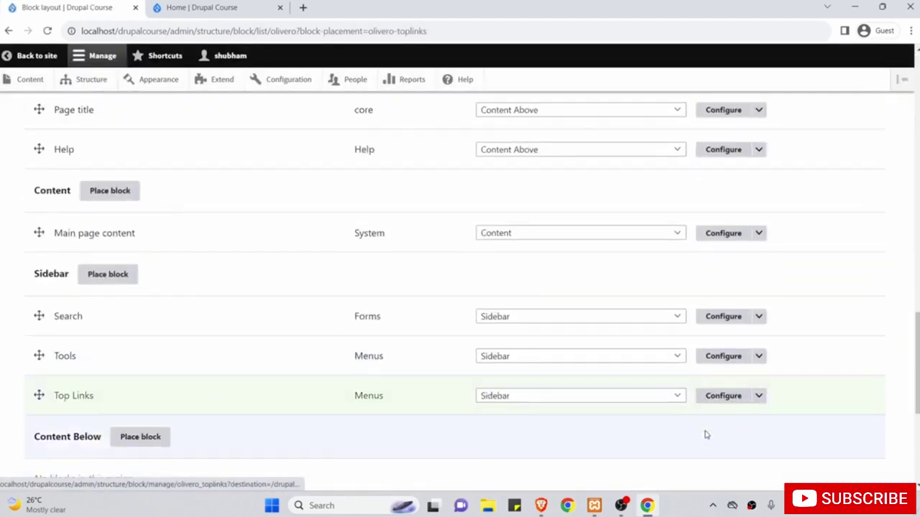
Reload the home page to check Top Links appears beneath Tools, then return to Block layout.
click(244, 4)
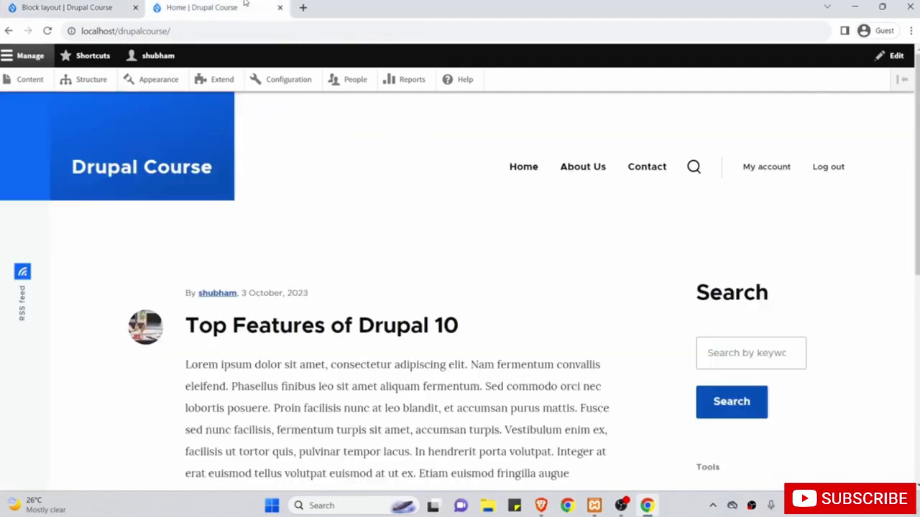
click(48, 33)
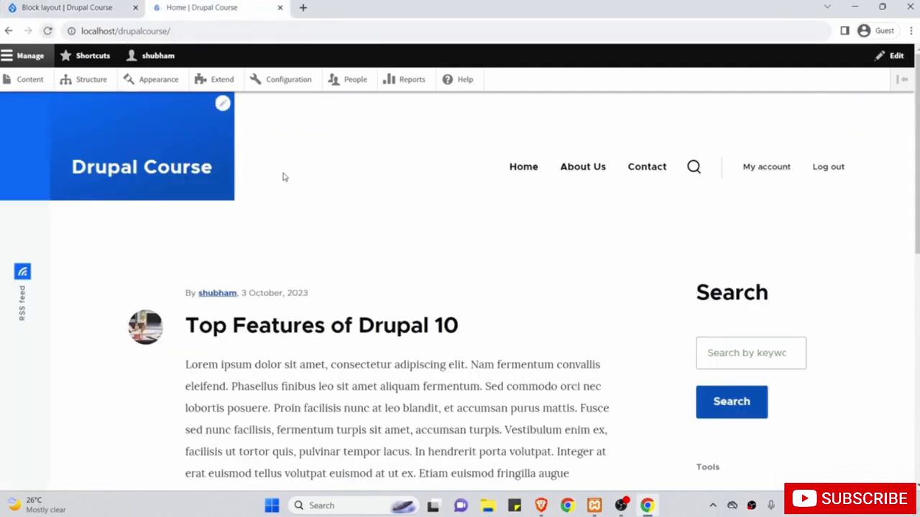
scroll(385, 252, down, 2)
scroll(543, 370, down, 2)
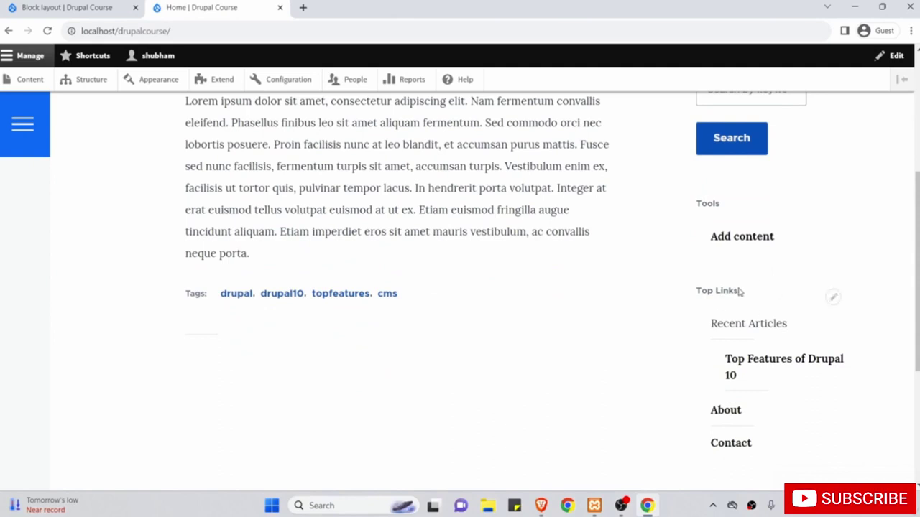
scroll(734, 288, up, 1)
scroll(718, 302, up, 2)
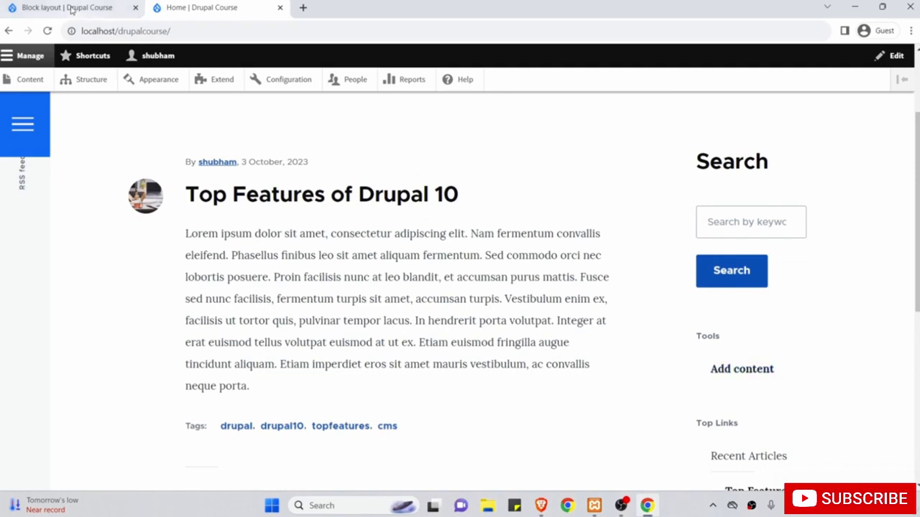
click(71, 9)
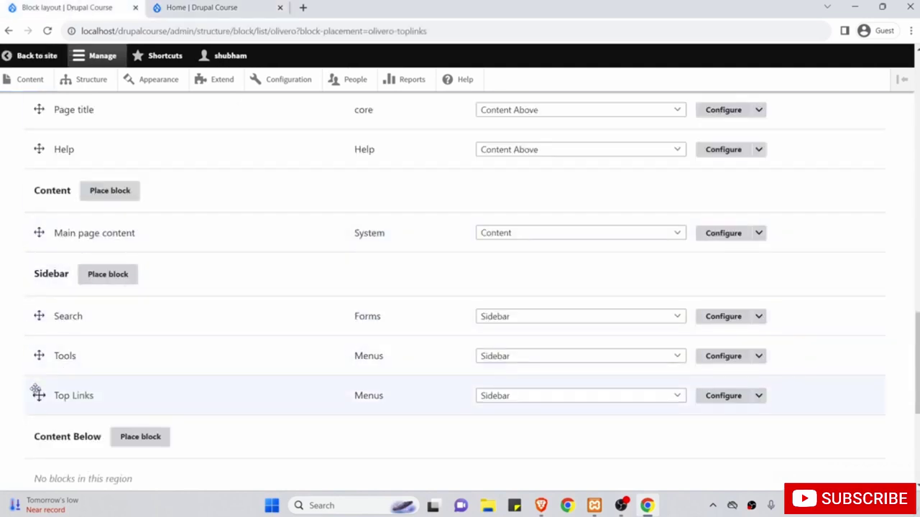
Move the Top Links row above Tools in the Sidebar region and save the block order.
drag(37, 392, 37, 355)
scroll(35, 361, up, 1)
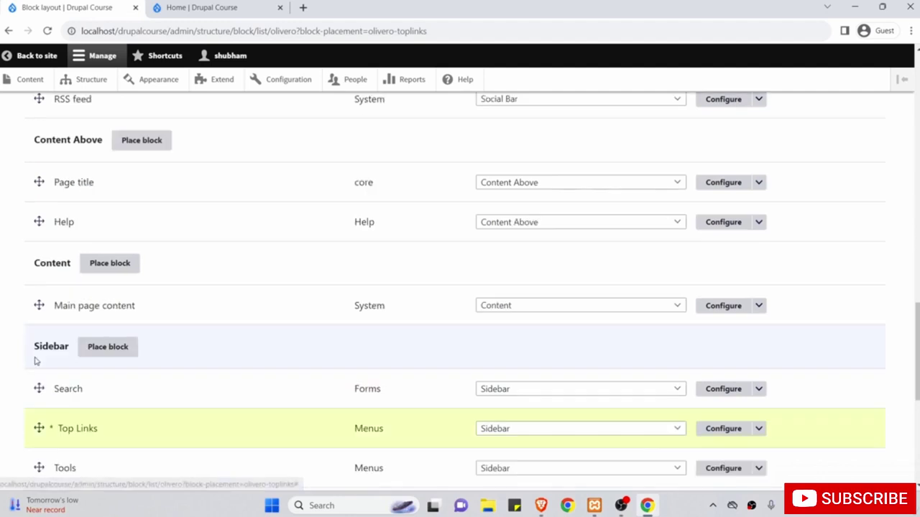
scroll(96, 437, down, 1)
scroll(99, 434, down, 4)
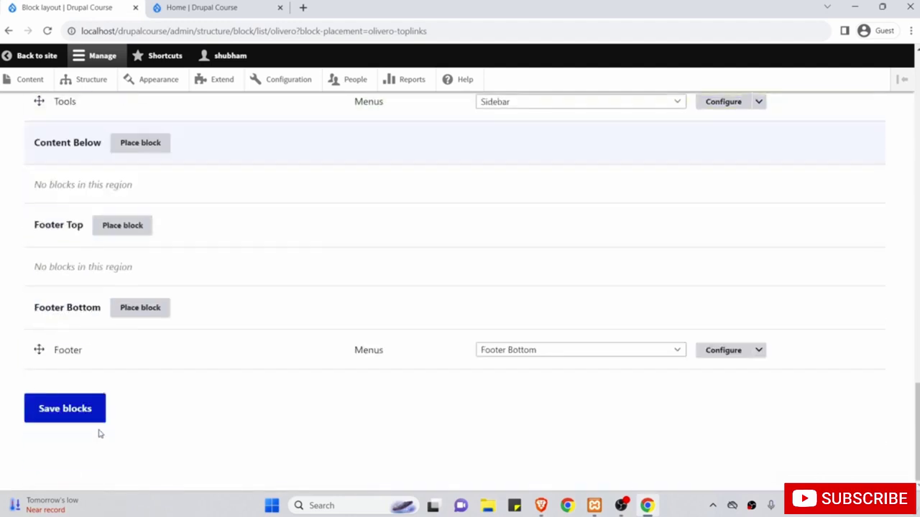
click(84, 413)
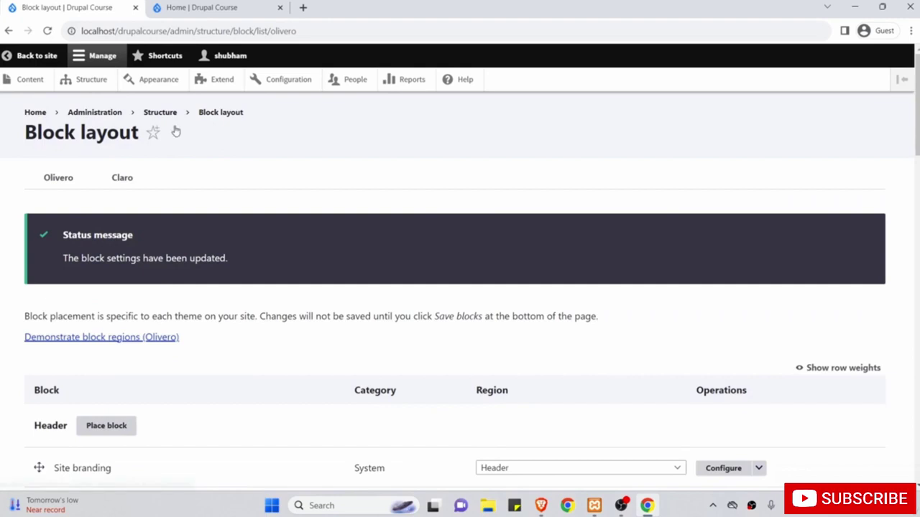
Reload the home page and verify the sidebar lists Recent Articles, Top Features, About, Contact above Tools.
click(199, 7)
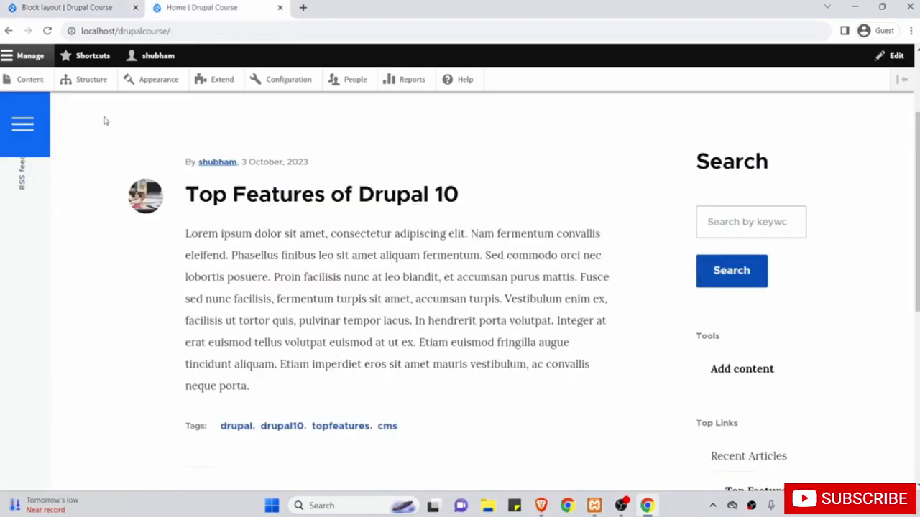
click(47, 30)
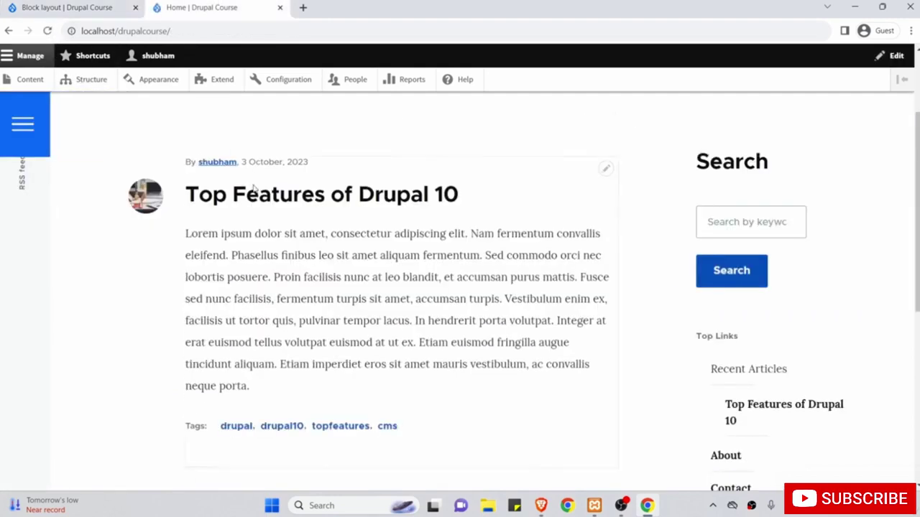
scroll(448, 316, down, 2)
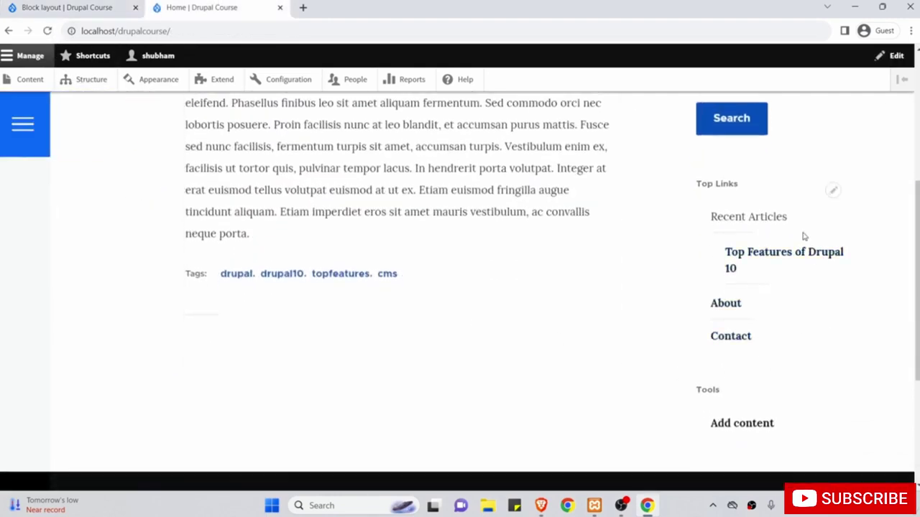
scroll(702, 227, up, 1)
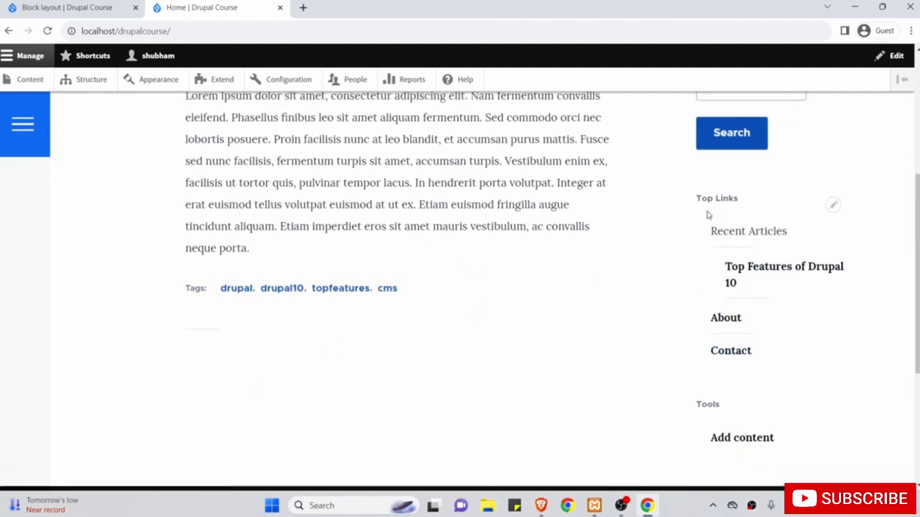
drag(711, 228, 785, 228)
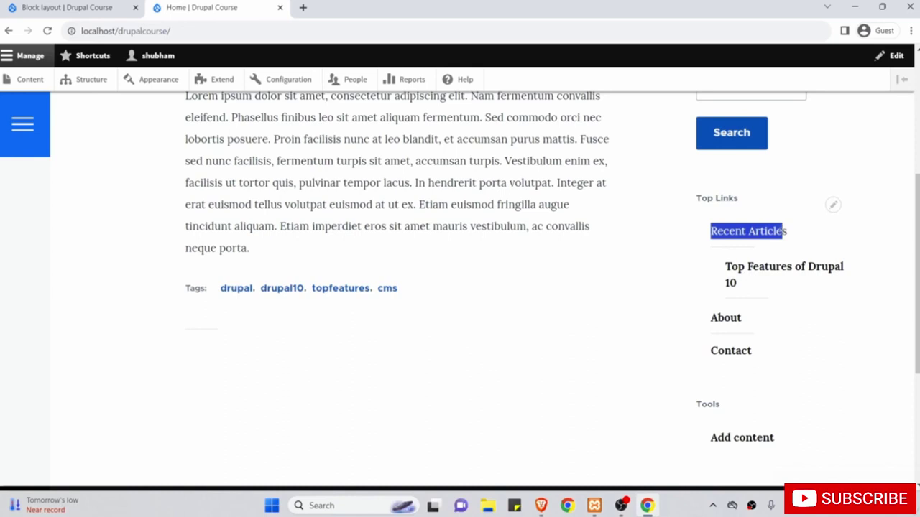
scroll(669, 351, up, 4)
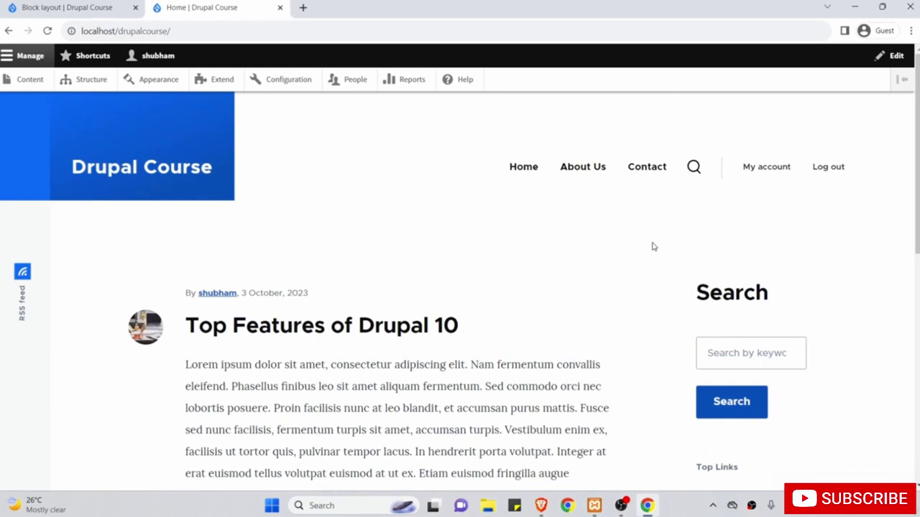
scroll(653, 247, down, 4)
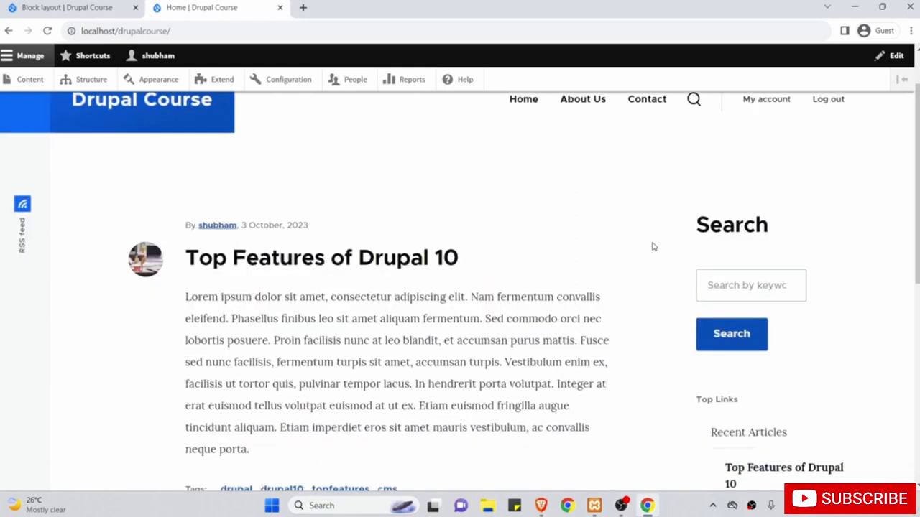
scroll(668, 335, up, 3)
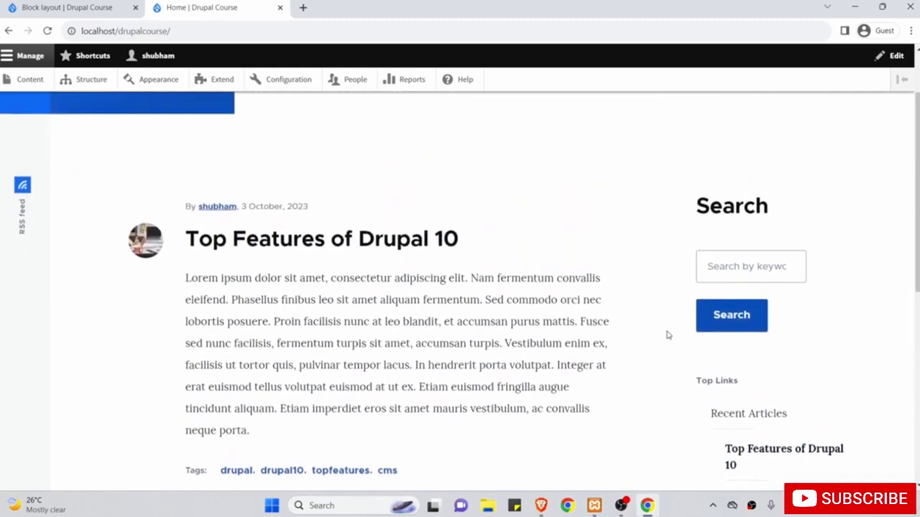
scroll(667, 335, up, 2)
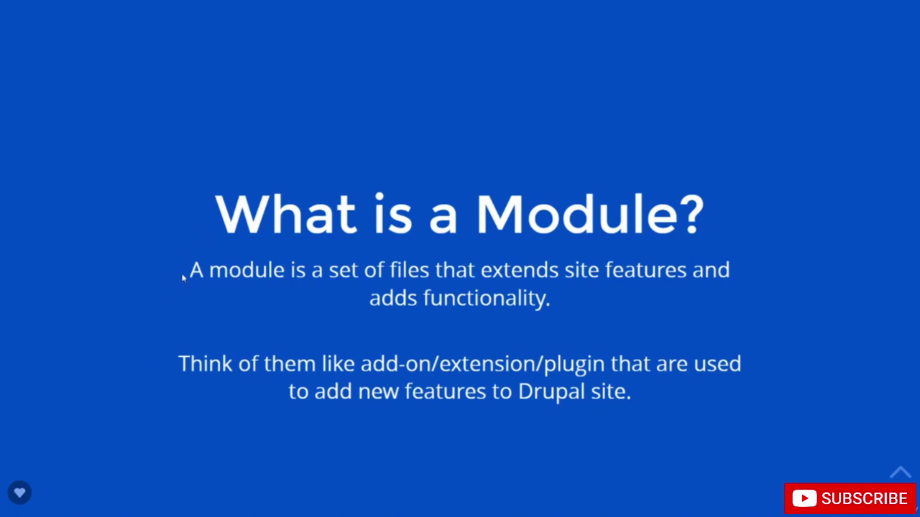
Highlight the module definition line on the 'What is a Module?' slide.
drag(189, 282, 220, 292)
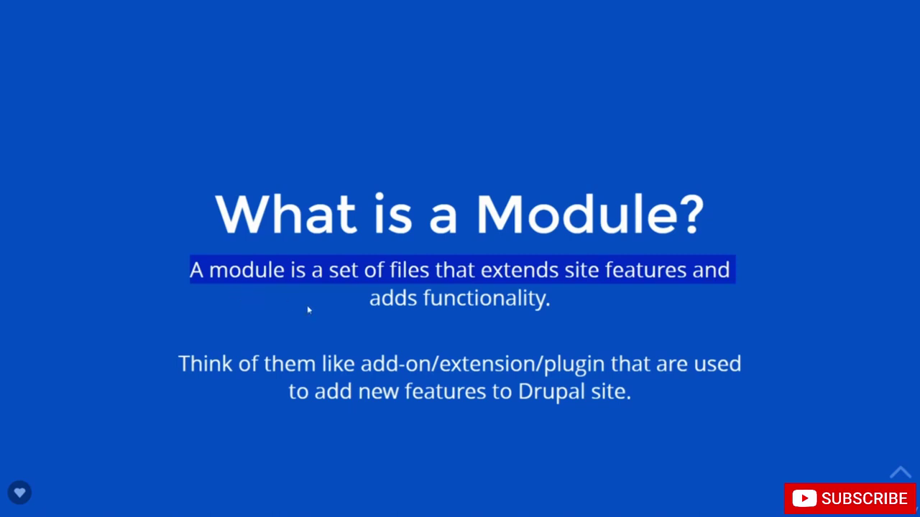
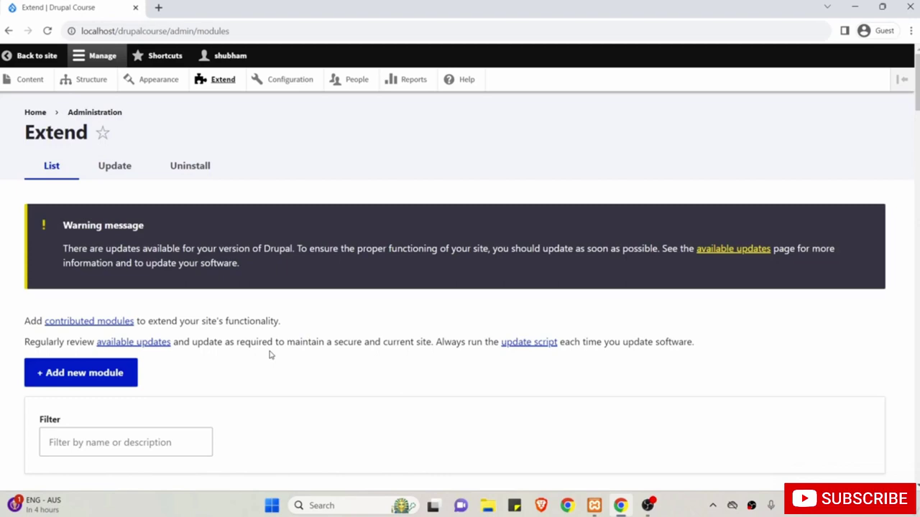
Open Drupal's Add new module form and select its URL field.
scroll(270, 354, down, 15)
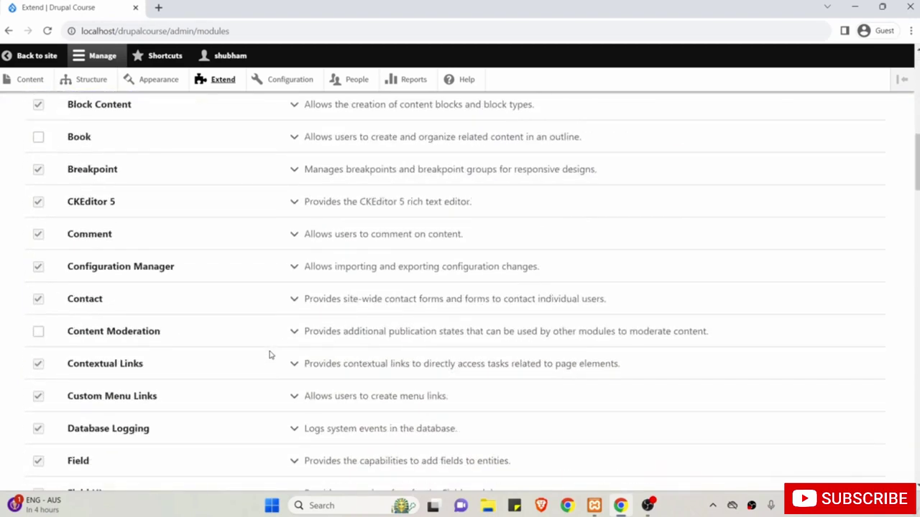
scroll(271, 354, down, 20)
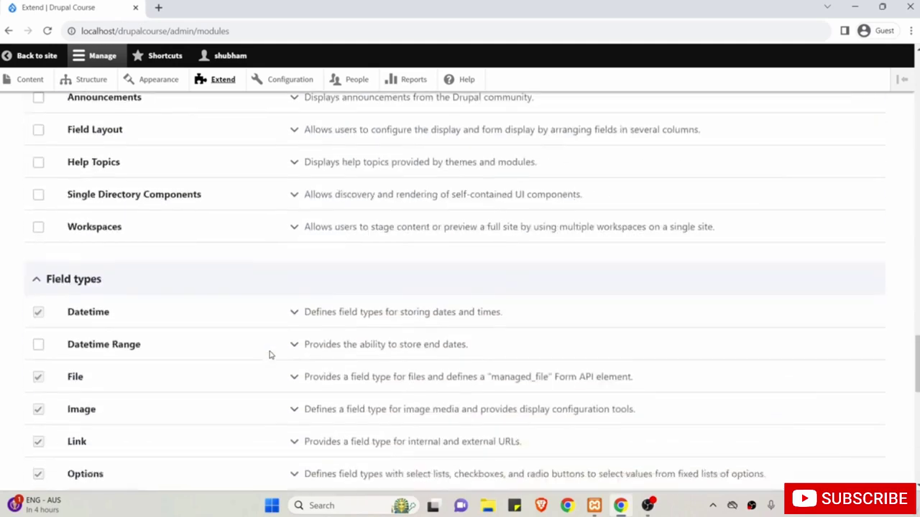
scroll(270, 354, down, 10)
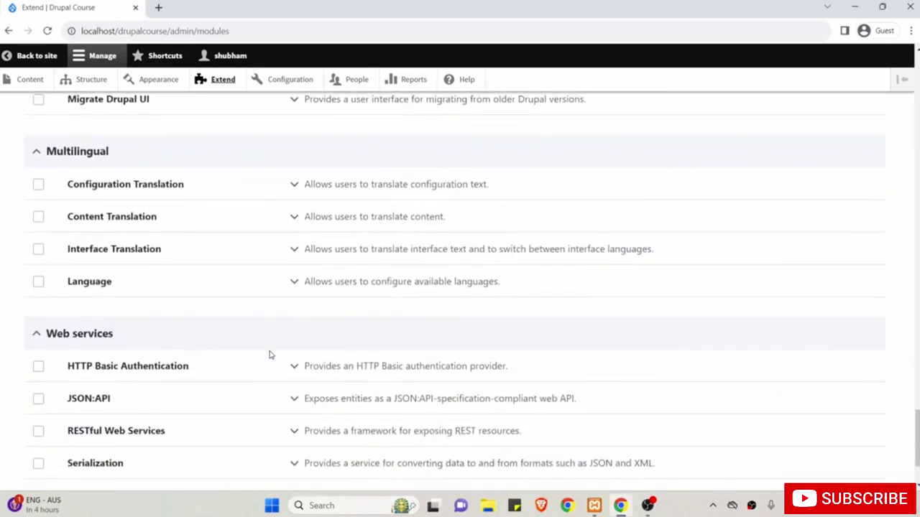
scroll(270, 354, down, 2)
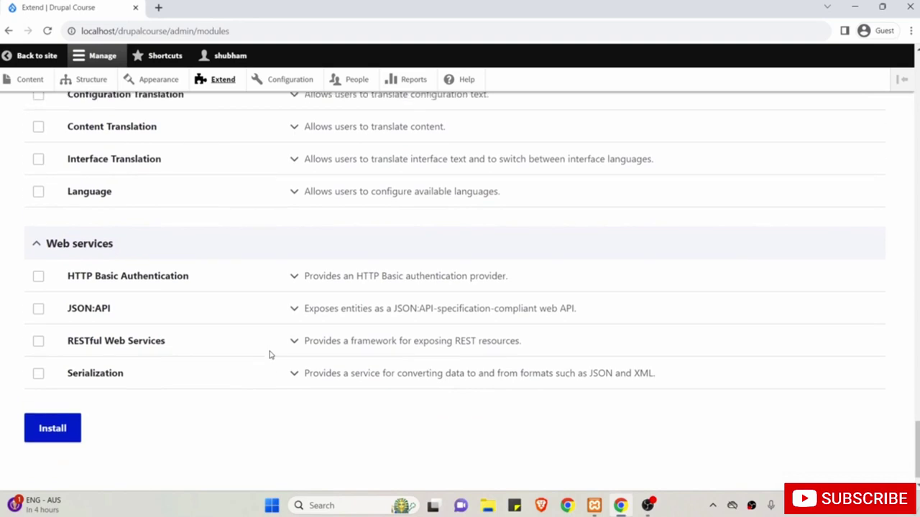
scroll(270, 355, up, 3)
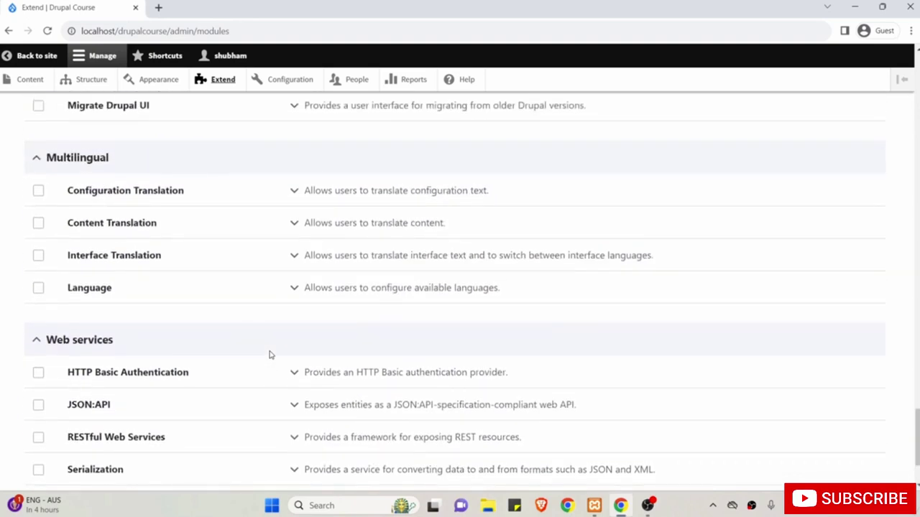
scroll(270, 354, up, 15)
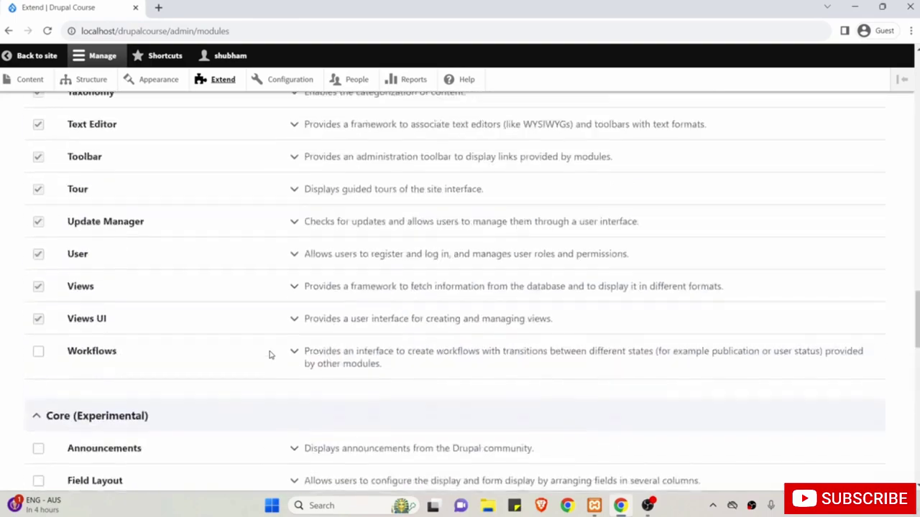
scroll(270, 354, up, 15)
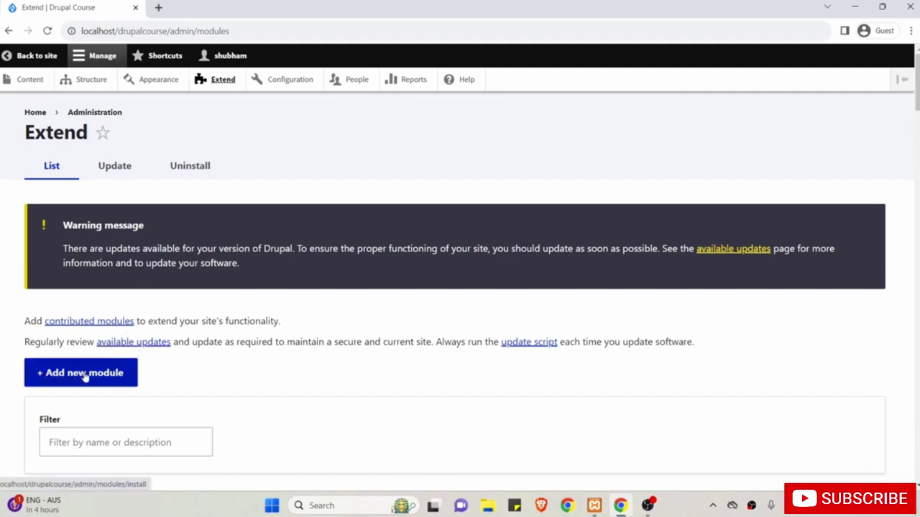
click(85, 373)
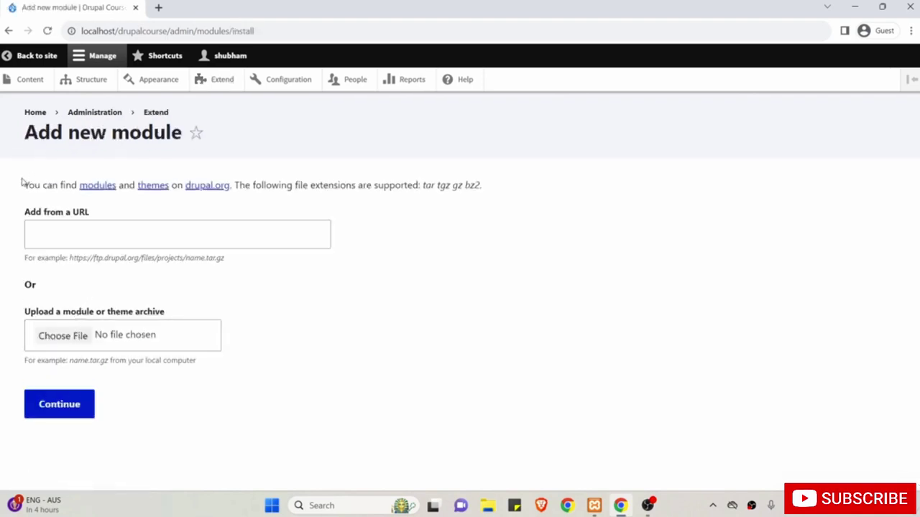
click(100, 235)
click(93, 237)
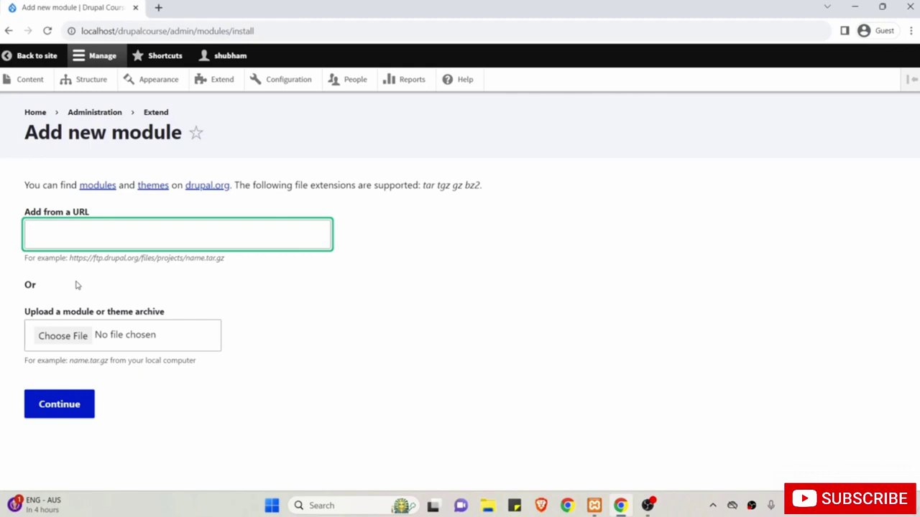
Open the drupal.org modules directory link in a new browser tab and view it.
right_click(97, 188)
click(114, 195)
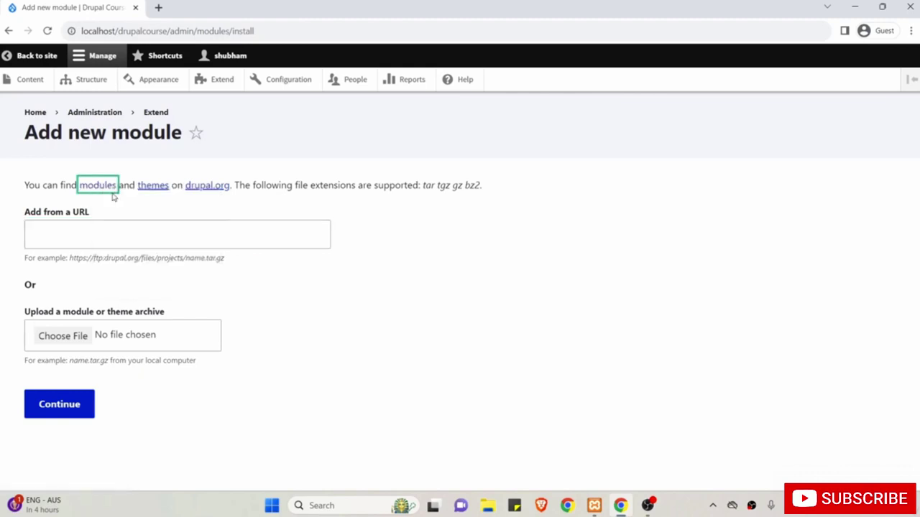
click(182, 7)
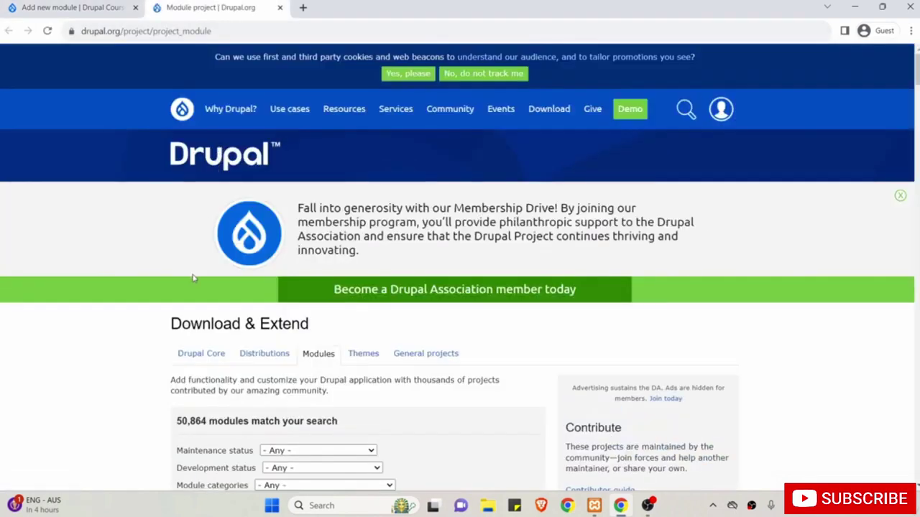
Set the directory's Maintenance status filter to 'Actively maintained'.
scroll(192, 278, down, 3)
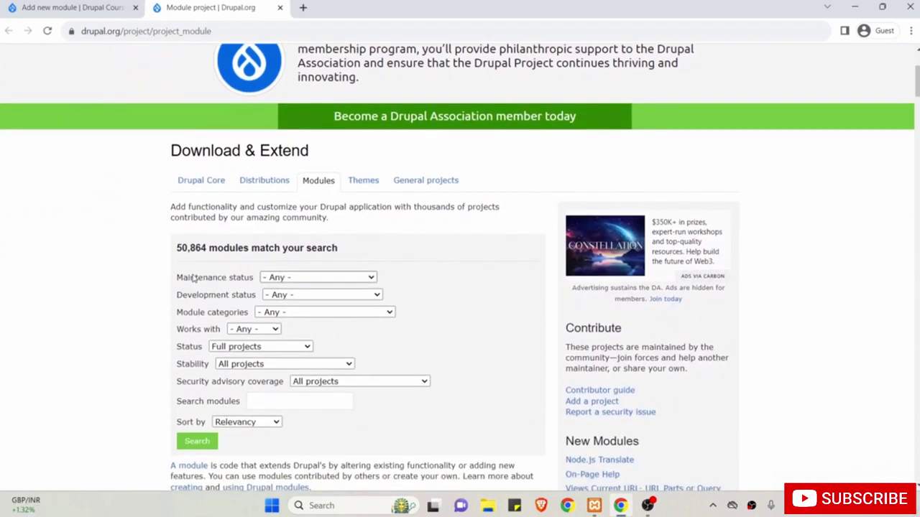
scroll(194, 279, down, 1)
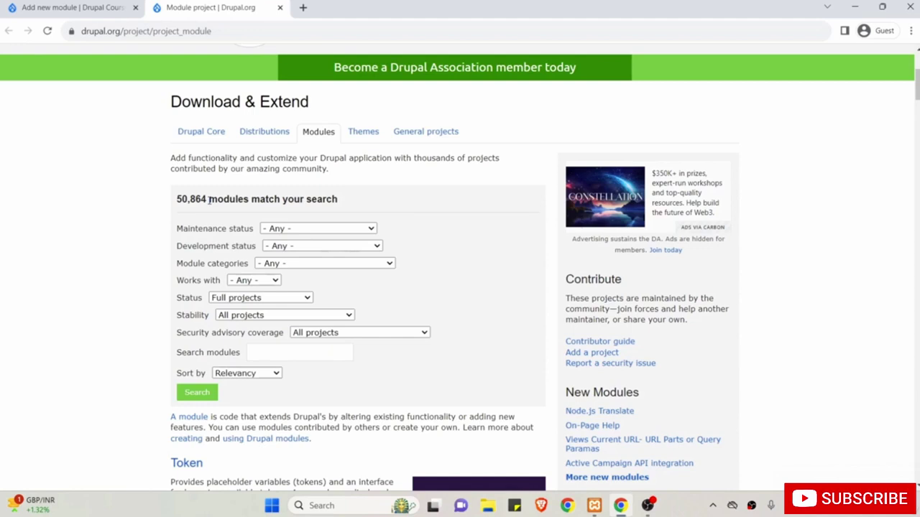
scroll(209, 201, down, 1)
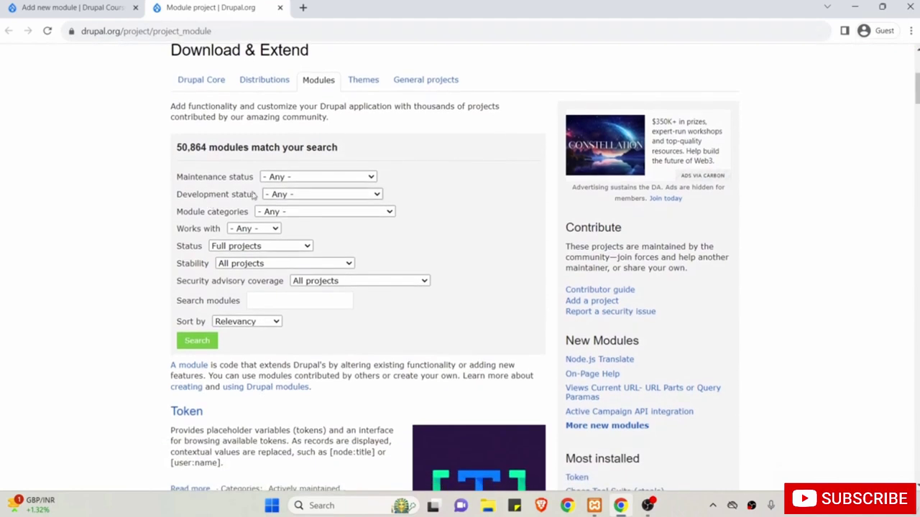
click(305, 212)
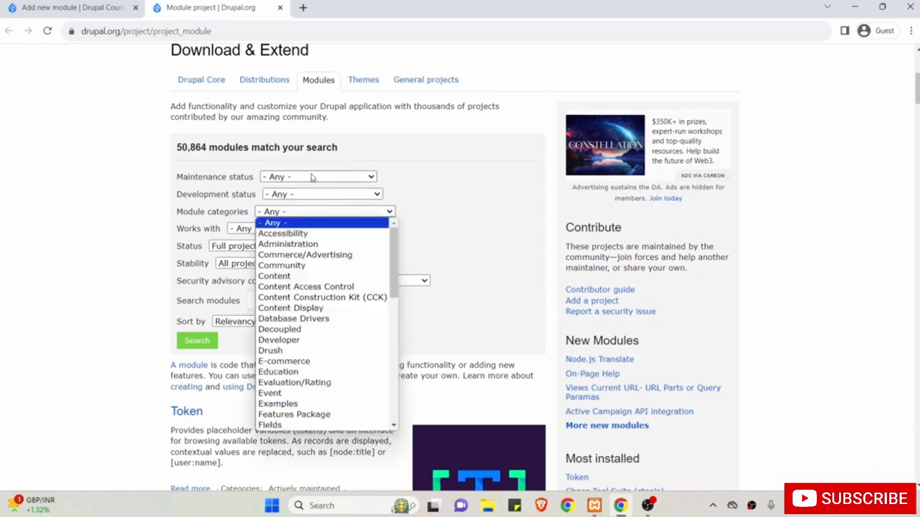
click(291, 177)
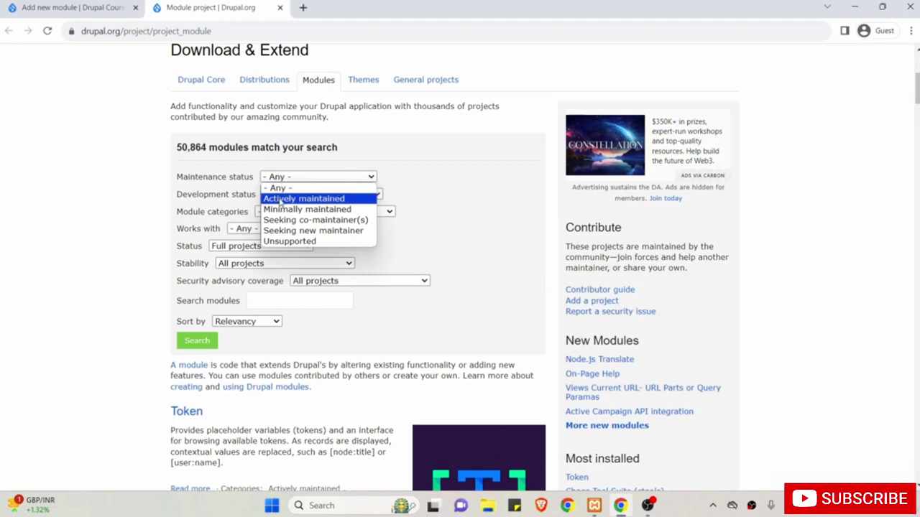
click(280, 201)
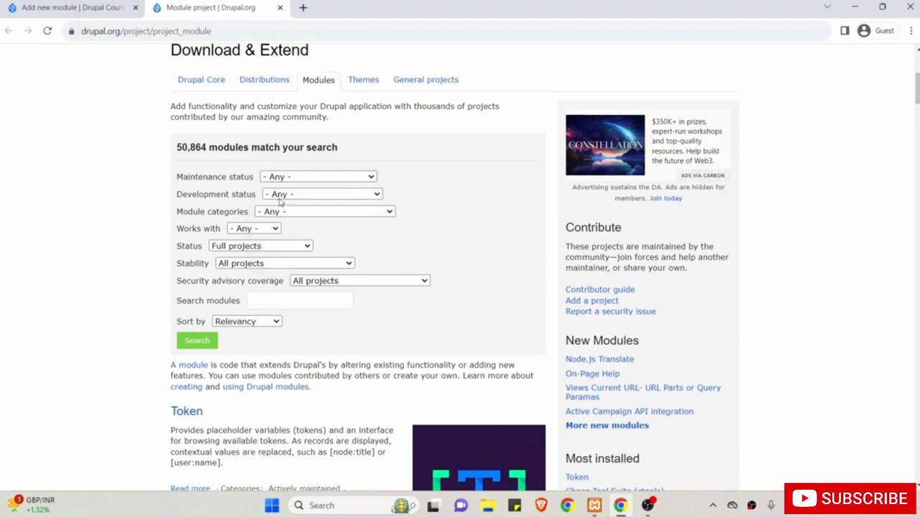
Leave development status, Drupal version and category filters at '- Any -'.
click(290, 195)
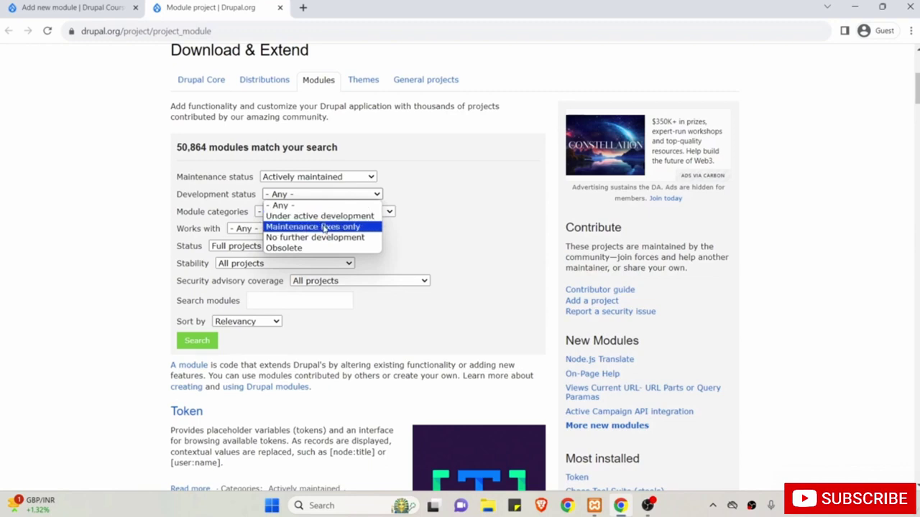
click(169, 217)
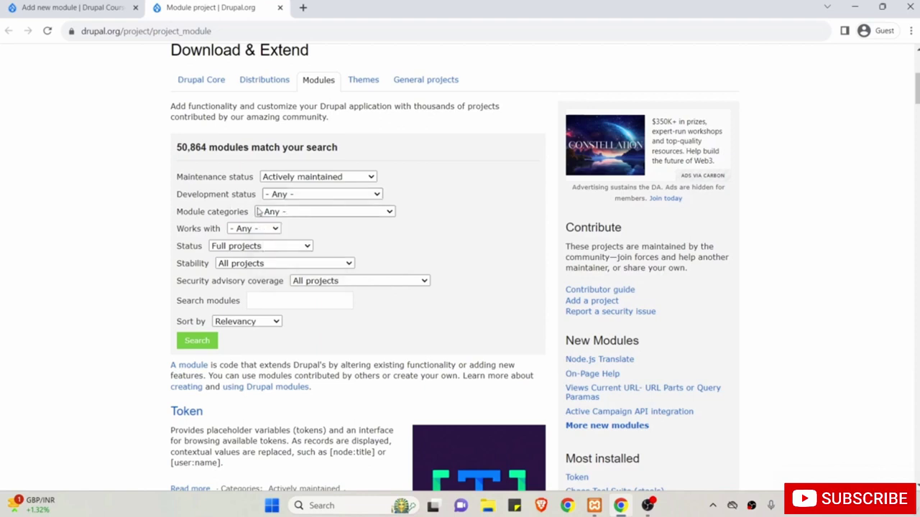
click(259, 230)
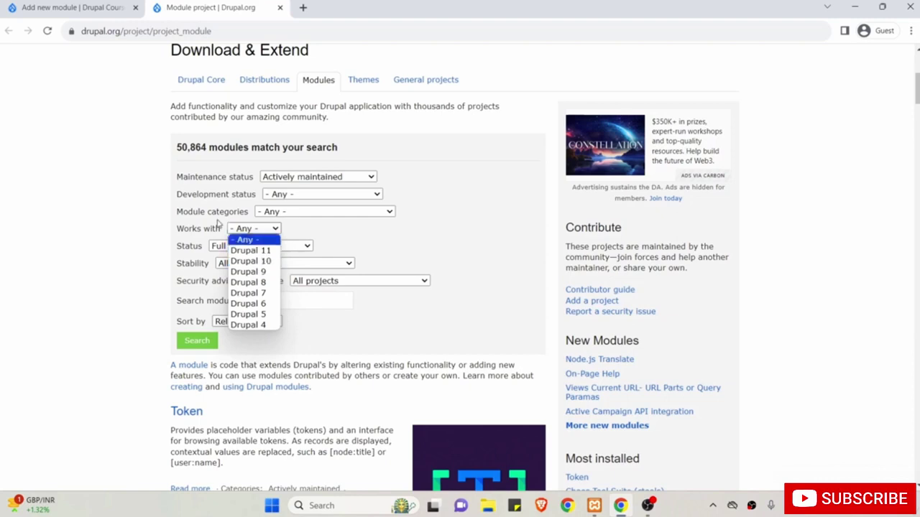
click(142, 226)
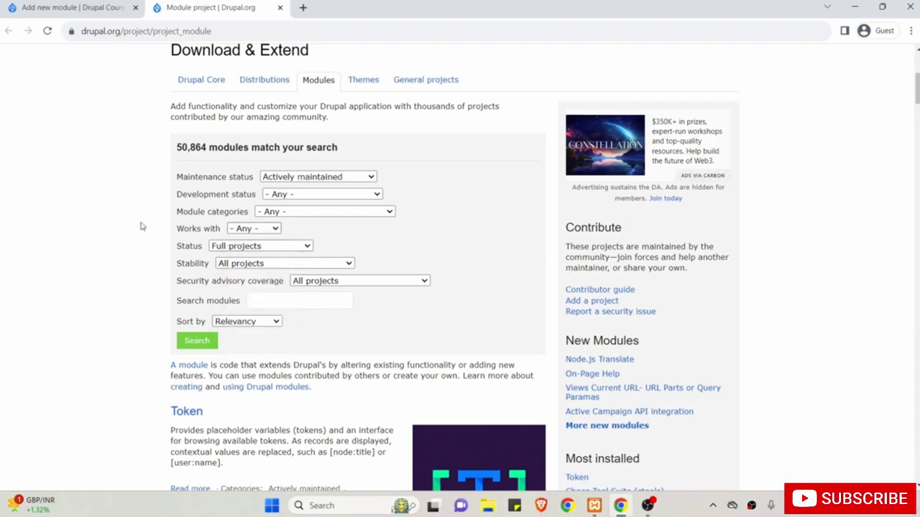
click(288, 211)
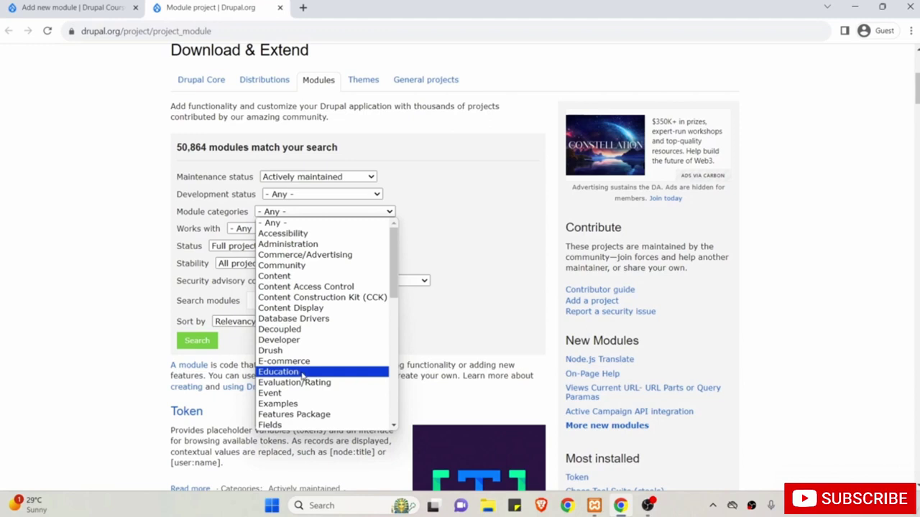
click(102, 298)
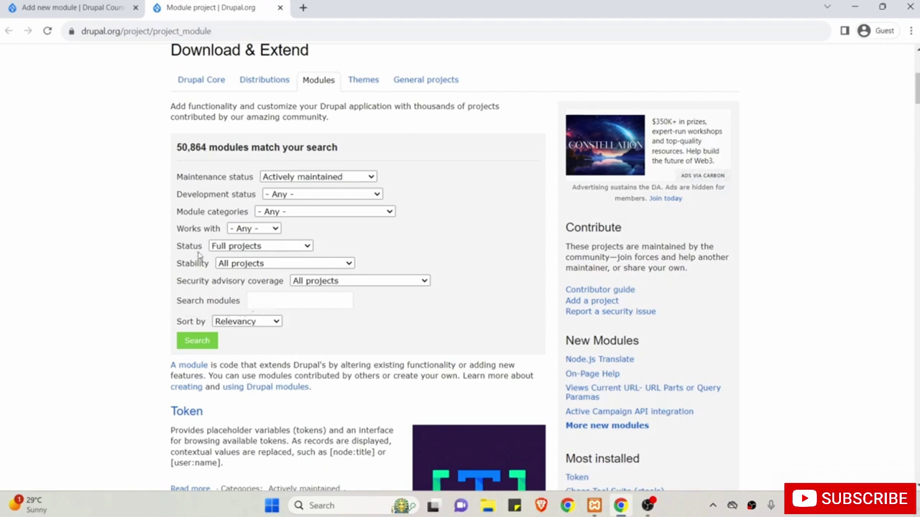
click(261, 300)
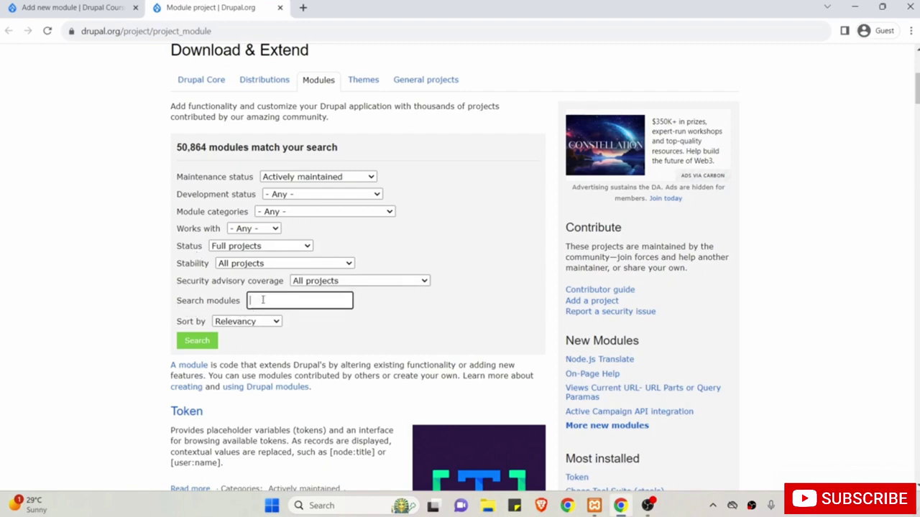
Search the modules directory for 'pathauto' and scroll down to the results.
text(pathauto)
scroll(287, 345, down, 1)
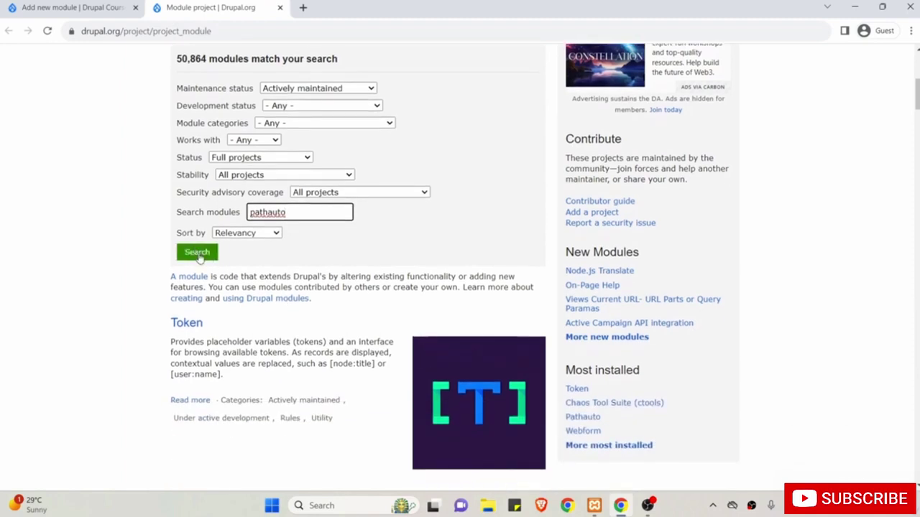
click(197, 257)
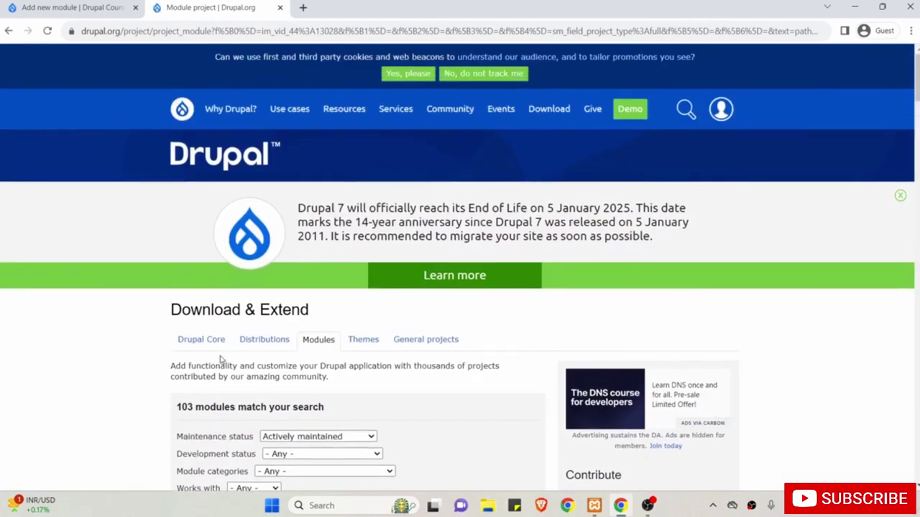
scroll(221, 359, down, 4)
scroll(222, 359, down, 2)
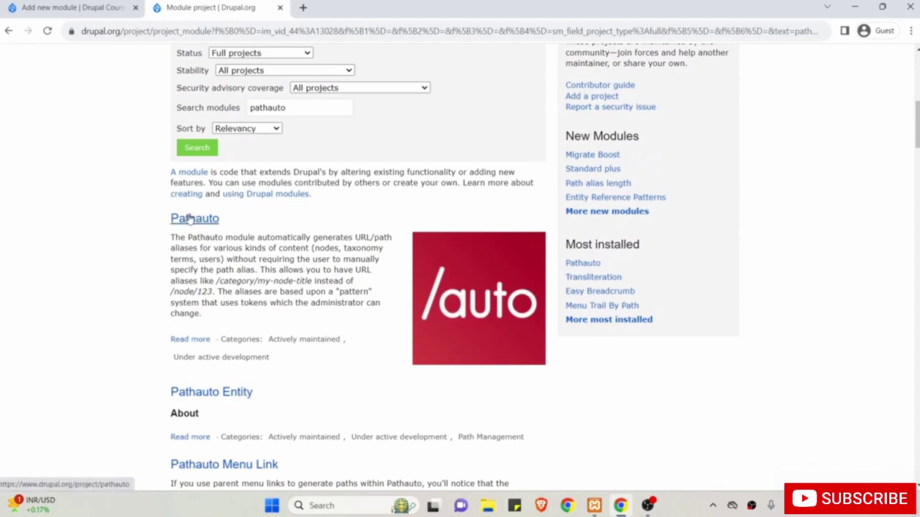
Open the Pathauto project page and read its description down to the requirements.
click(201, 222)
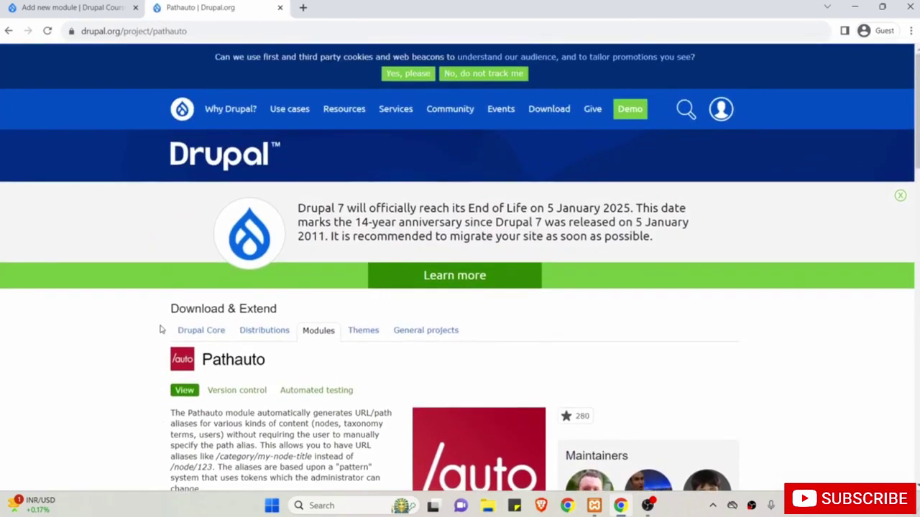
scroll(161, 328, down, 3)
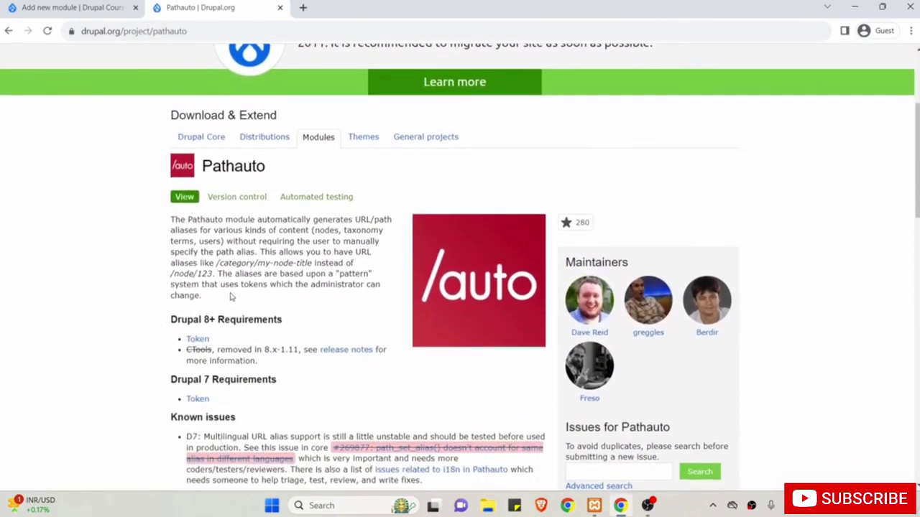
drag(201, 220, 266, 263)
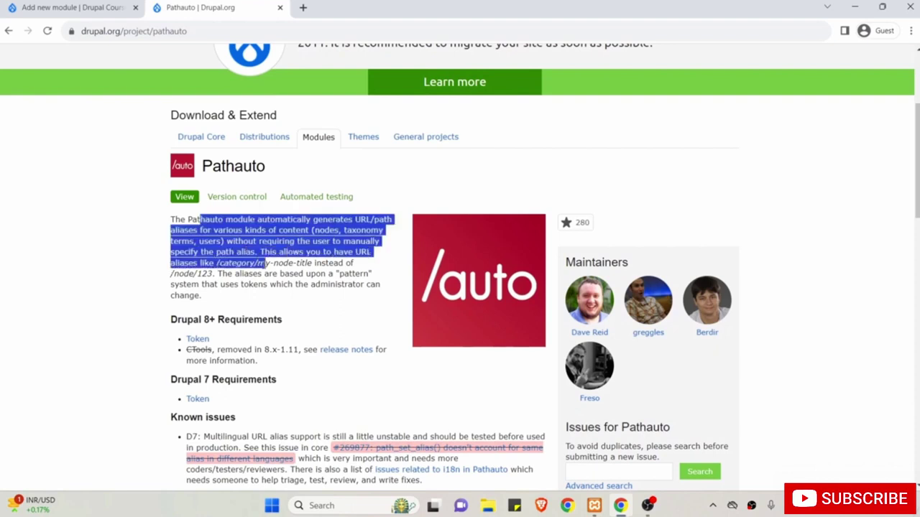
scroll(263, 265, down, 1)
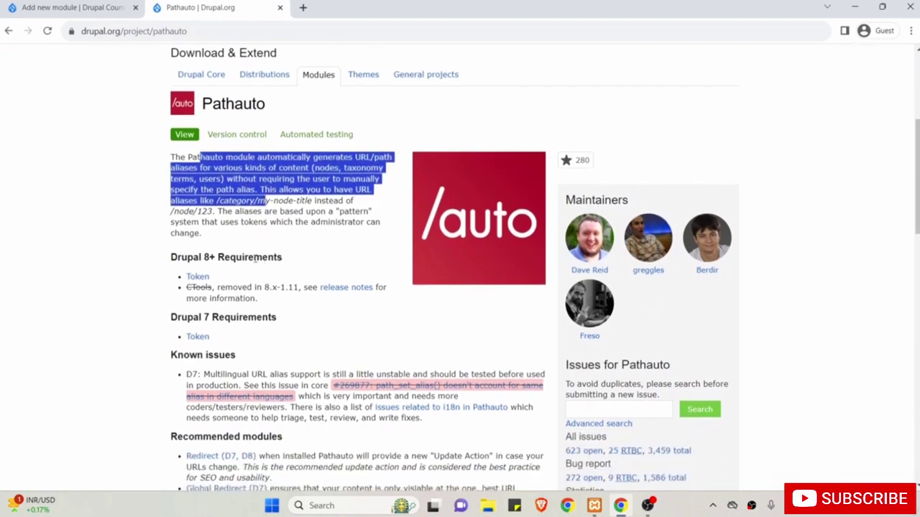
drag(161, 262, 230, 260)
click(231, 260)
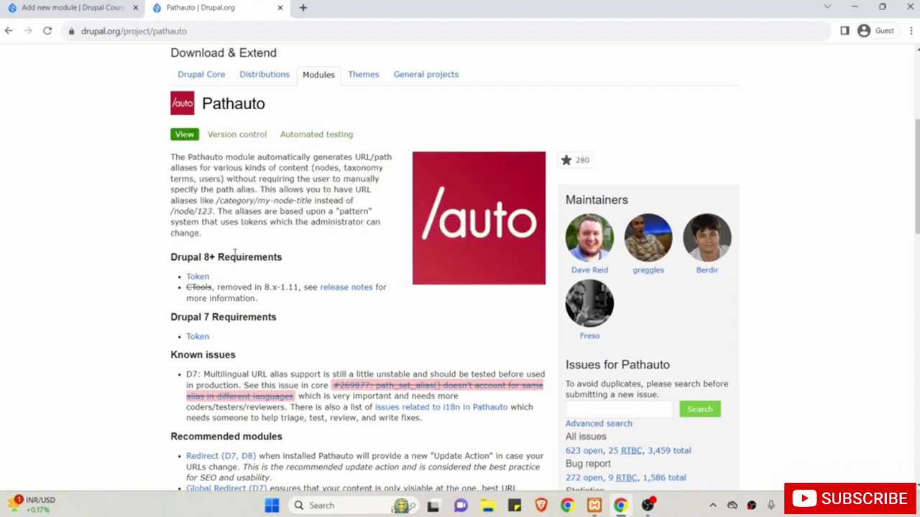
Open the required Token project in a new tab, then check the Add from a URL field.
right_click(207, 278)
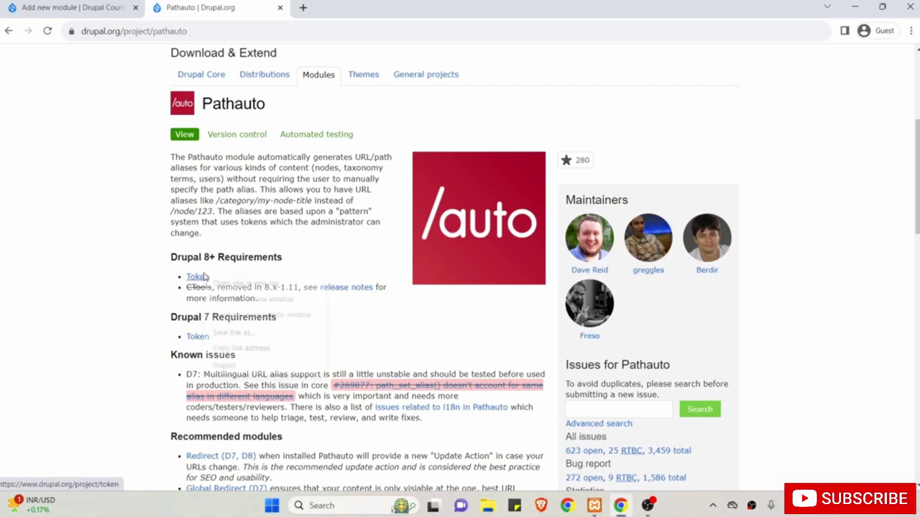
click(221, 283)
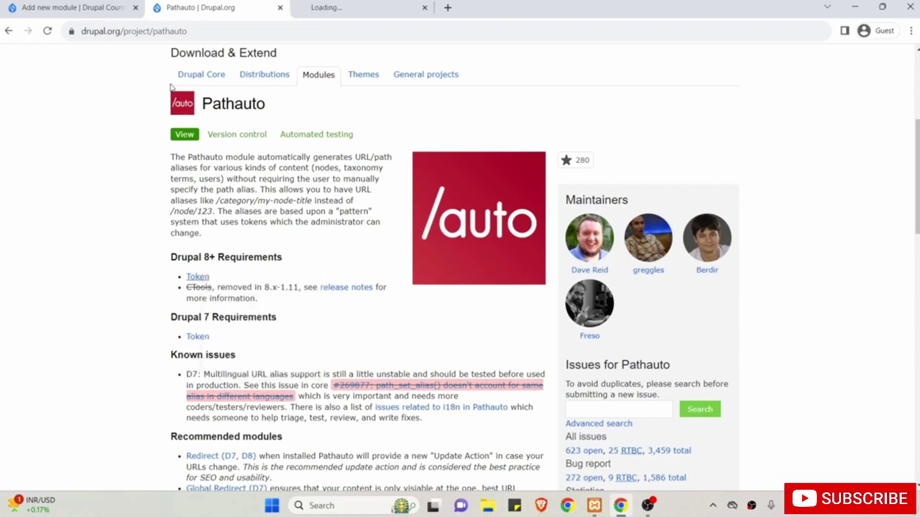
click(97, 9)
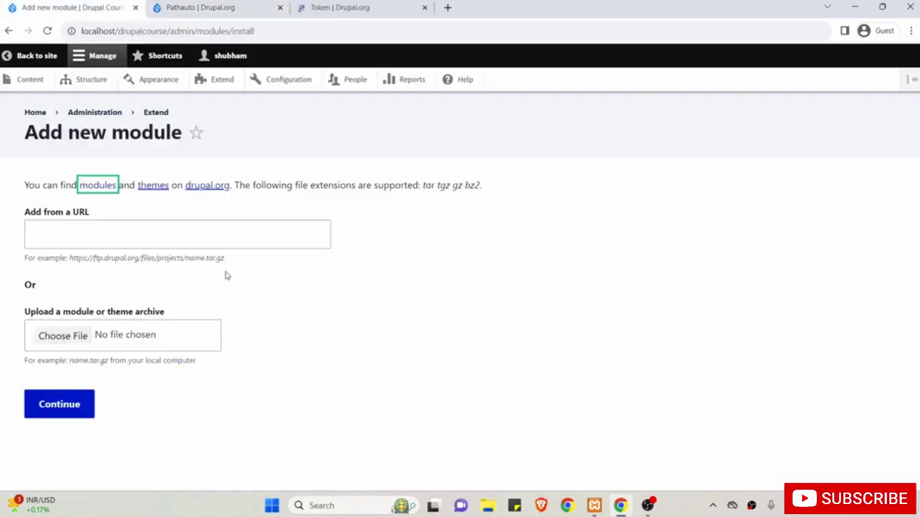
click(117, 244)
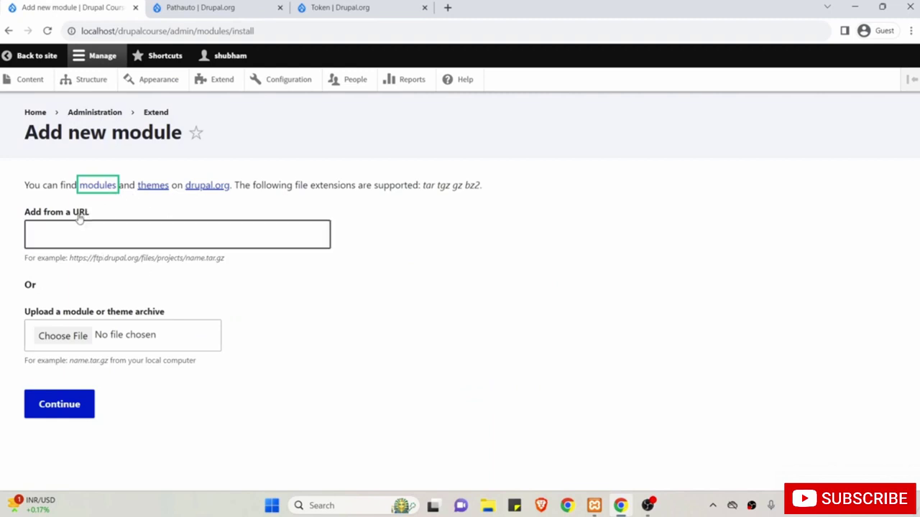
click(110, 241)
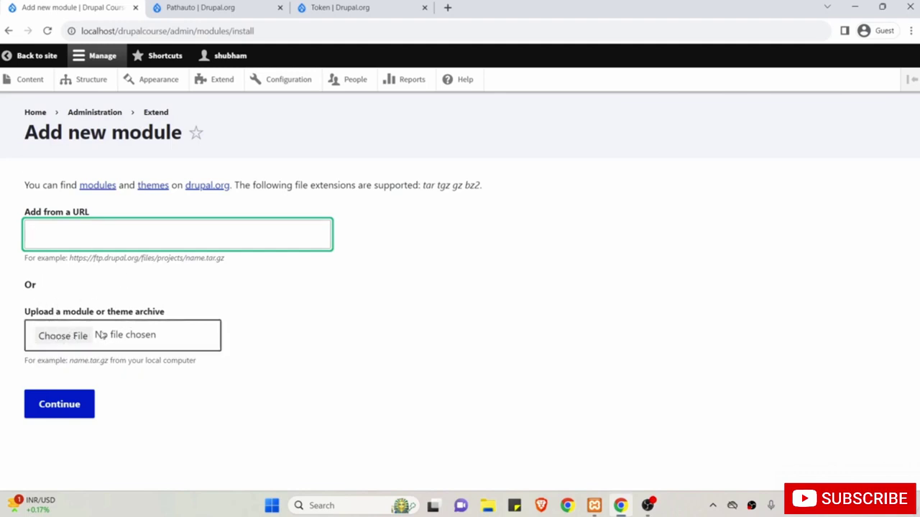
Return to the Pathauto page and scroll down to its Releases list showing 8.x-1.12.
click(195, 3)
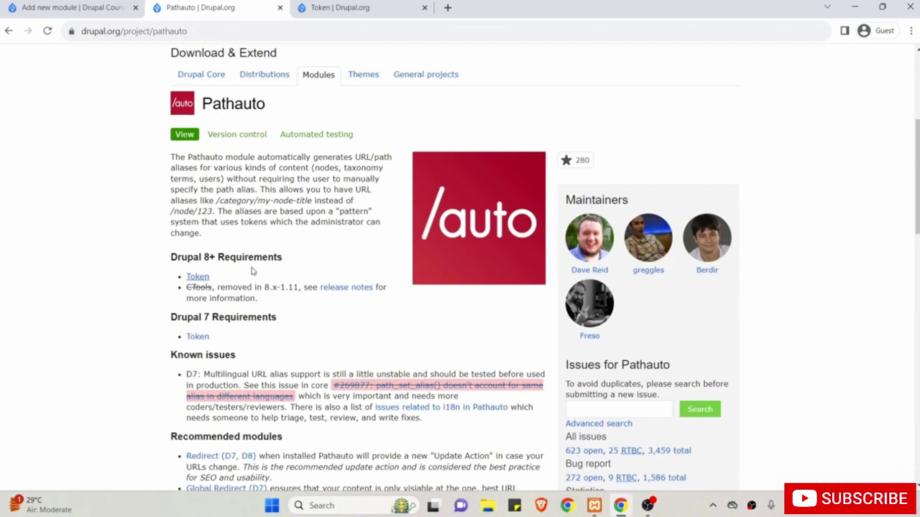
click(68, 7)
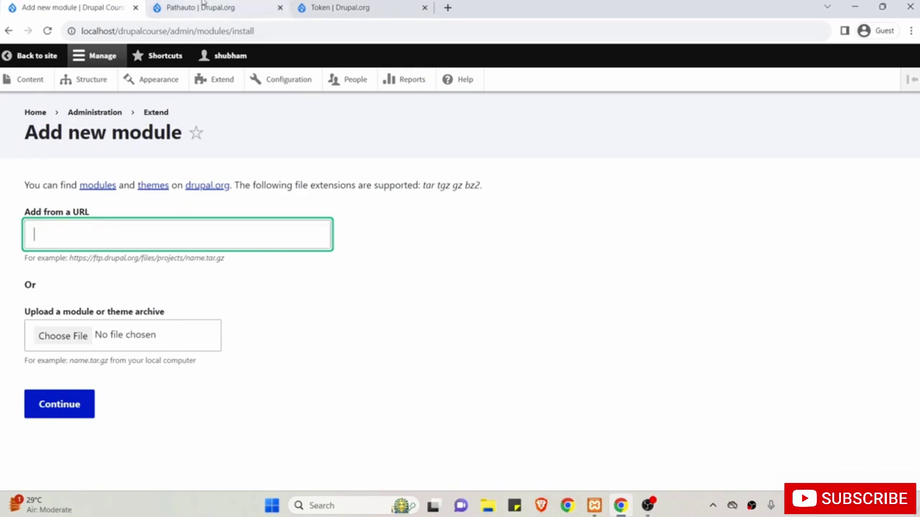
click(204, 7)
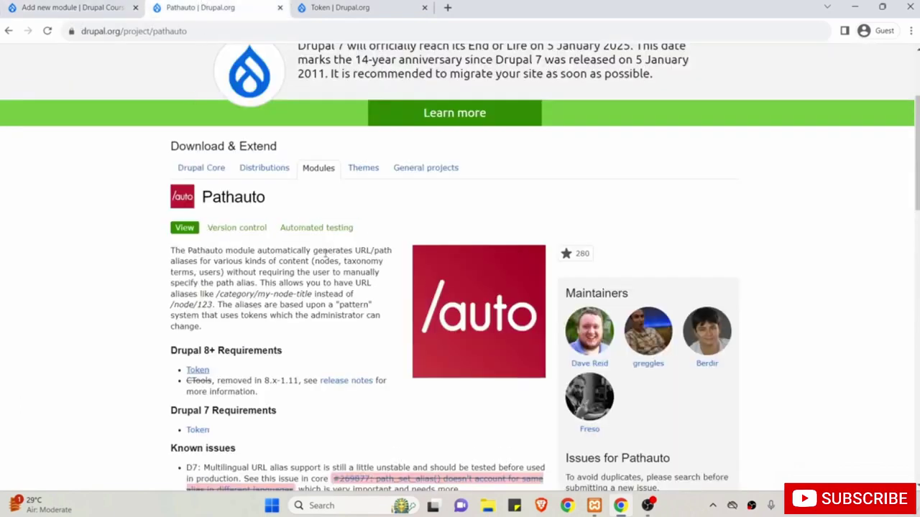
scroll(325, 252, down, 3)
scroll(293, 263, up, 2)
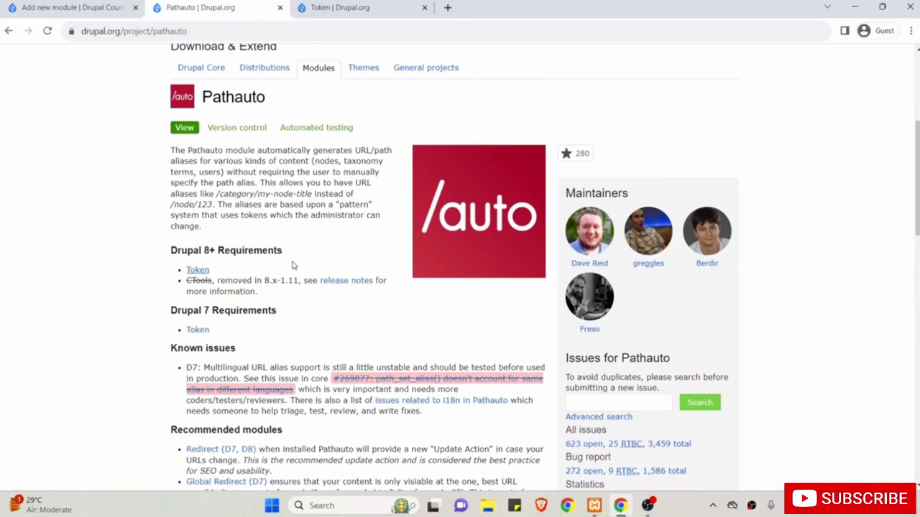
scroll(294, 266, down, 8)
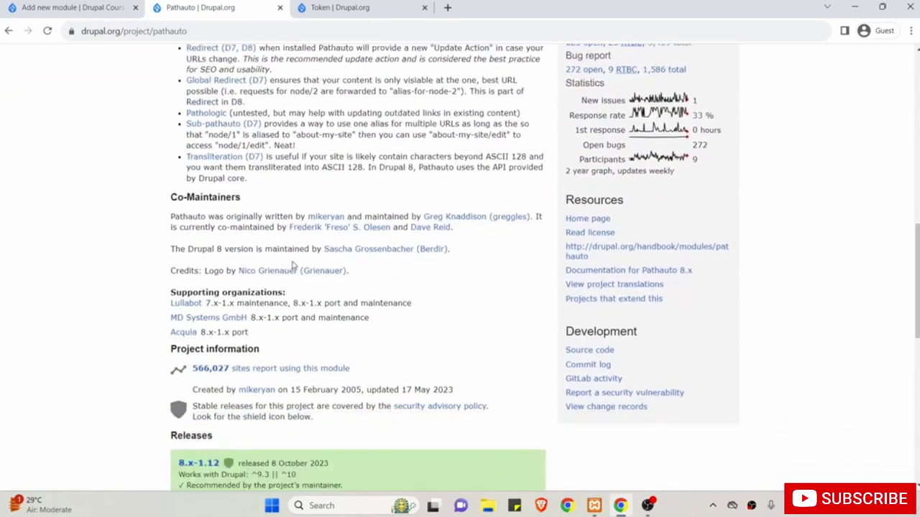
scroll(293, 266, down, 1)
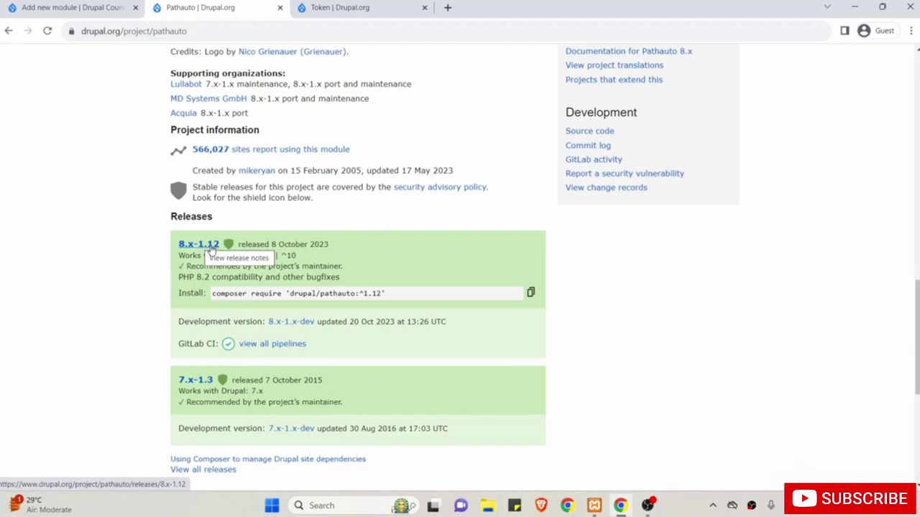
Copy the tar.gz download address from the Pathauto 8.x-1.12 release page.
click(210, 246)
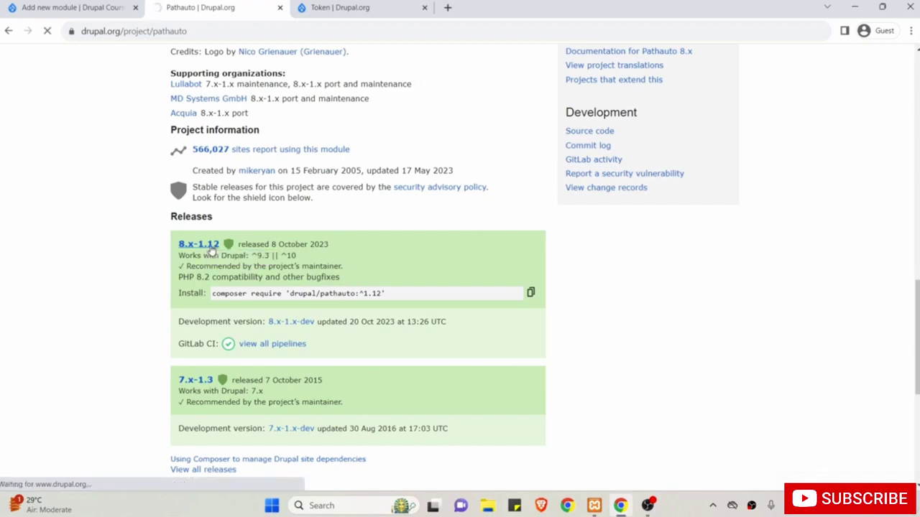
scroll(247, 304, down, 4)
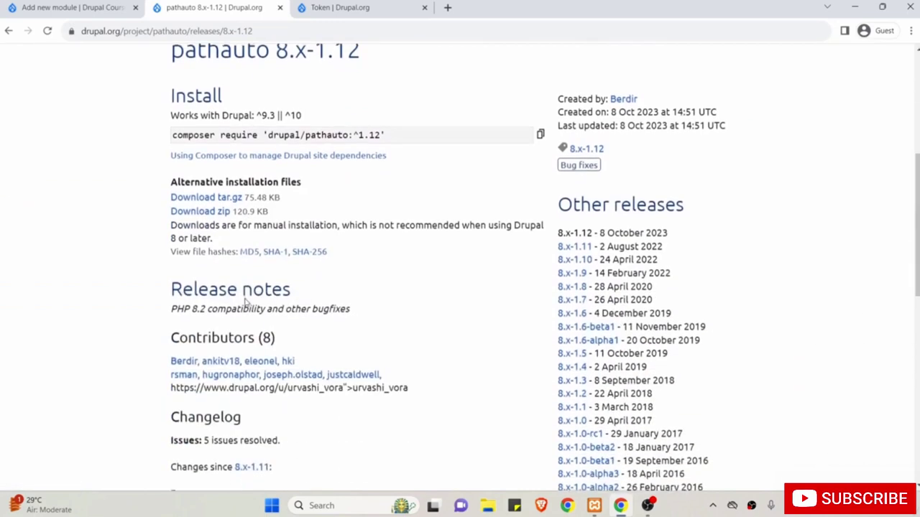
scroll(246, 304, down, 1)
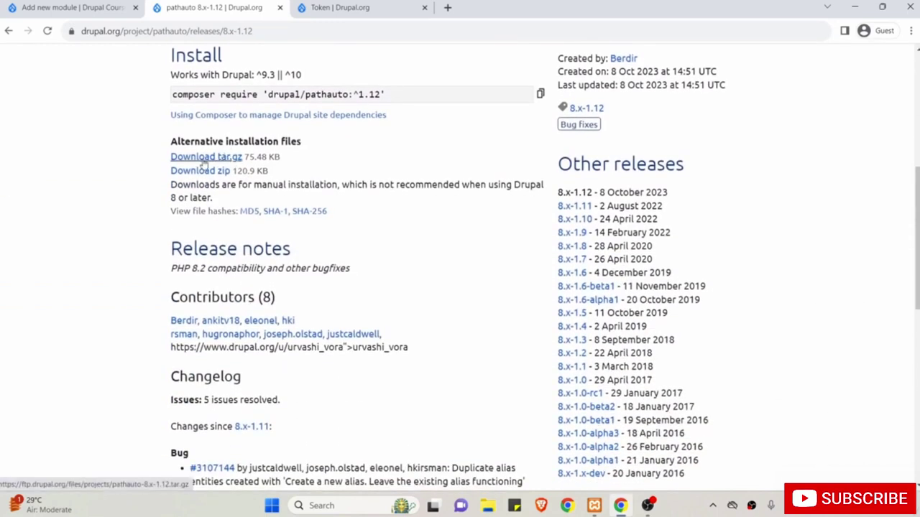
click(205, 160)
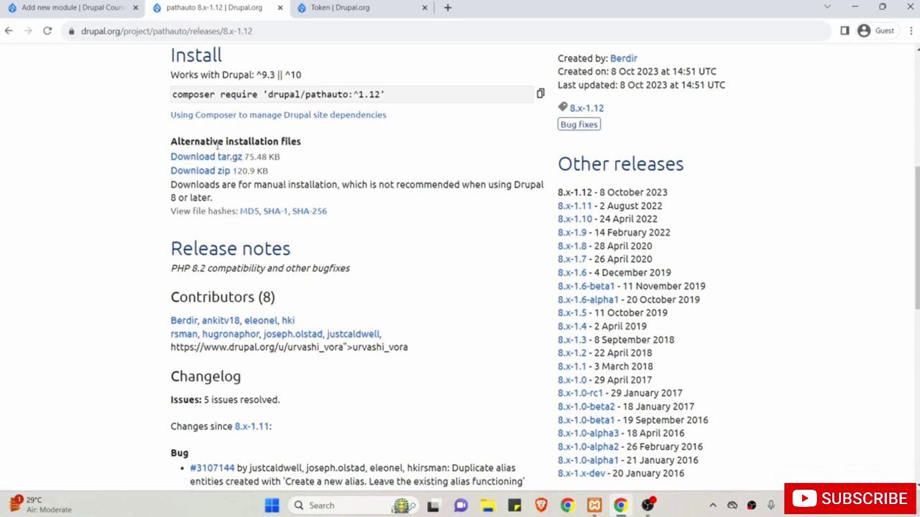
right_click(191, 160)
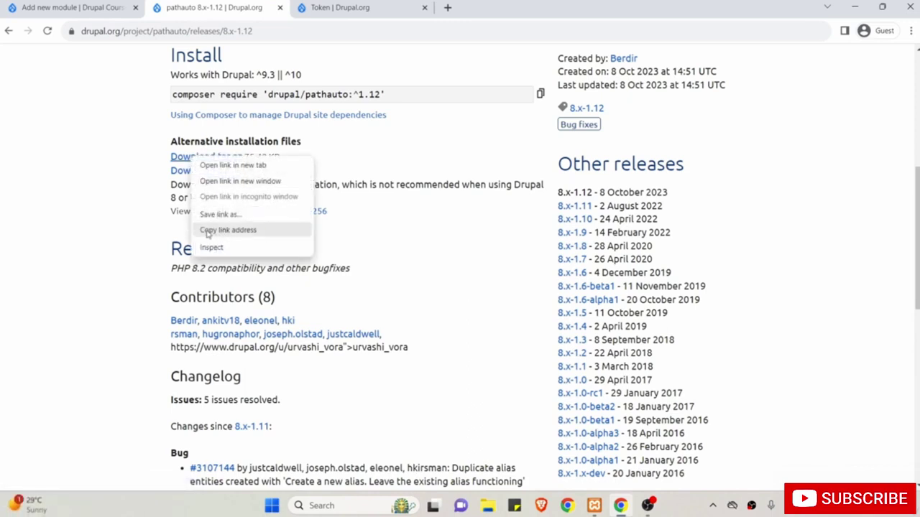
click(237, 232)
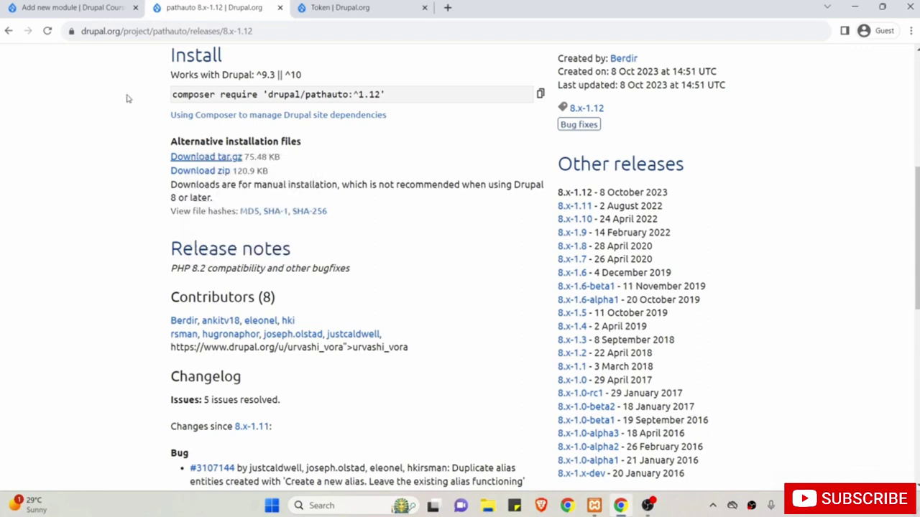
click(72, 7)
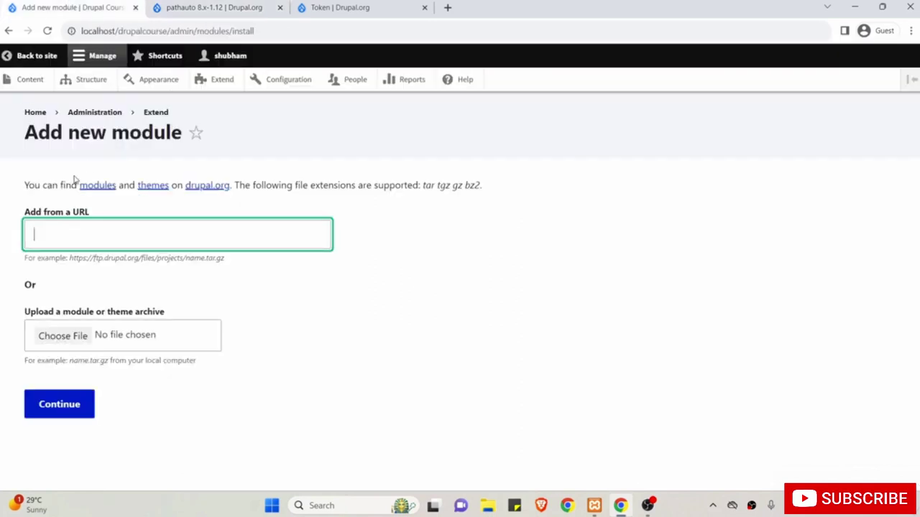
Paste the pathauto-8.x-1.12.tar.gz address into Add from a URL and submit it.
click(92, 233)
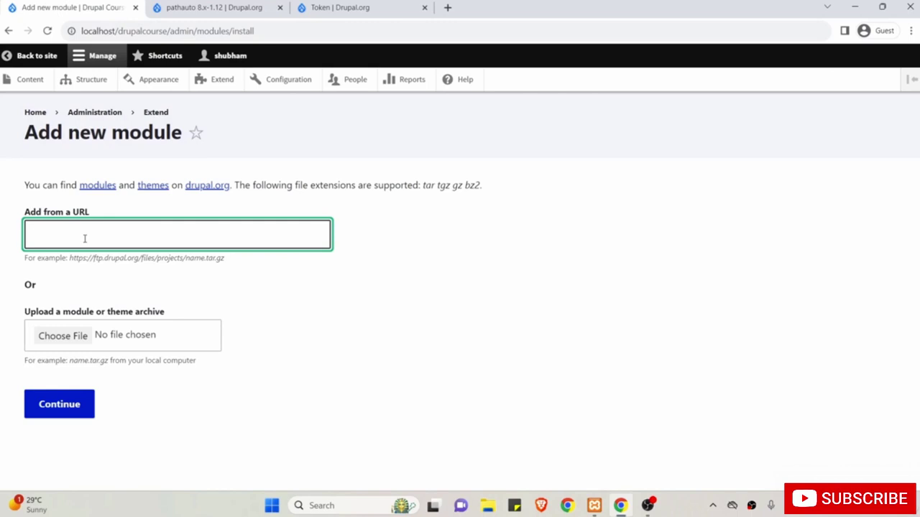
right_click(84, 239)
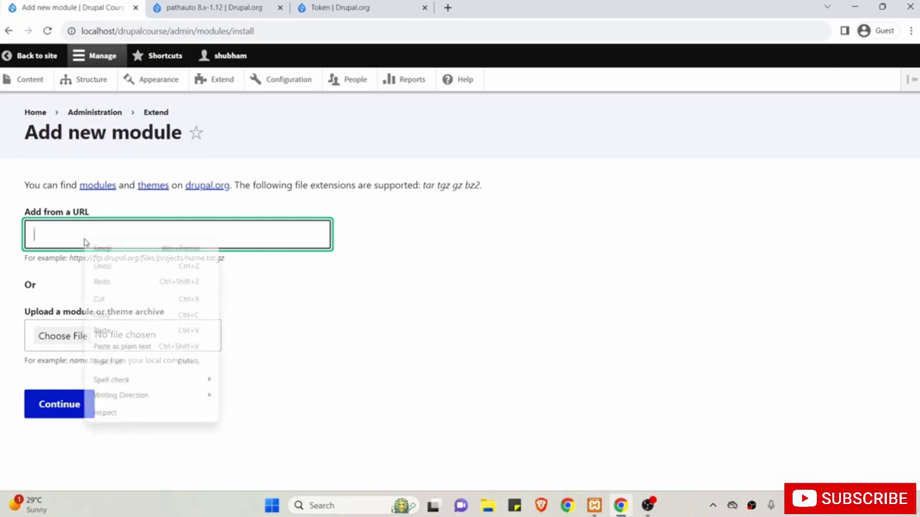
click(110, 332)
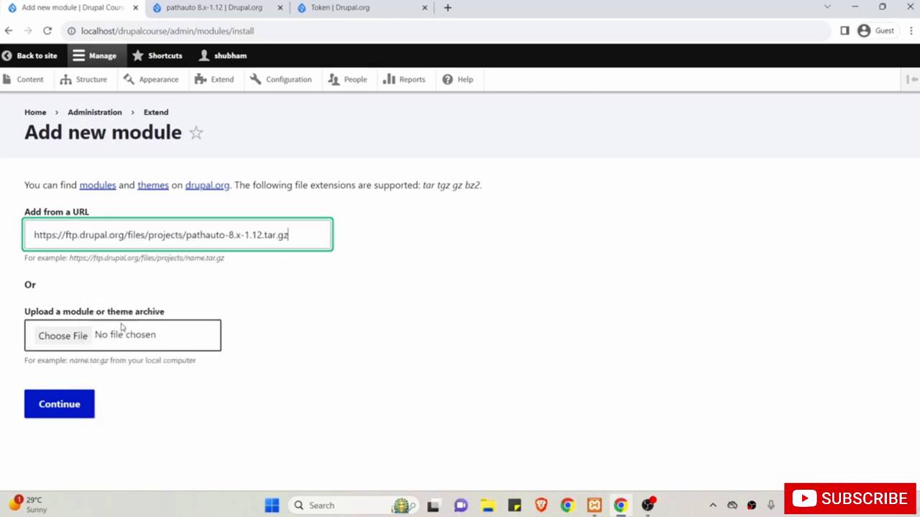
click(107, 268)
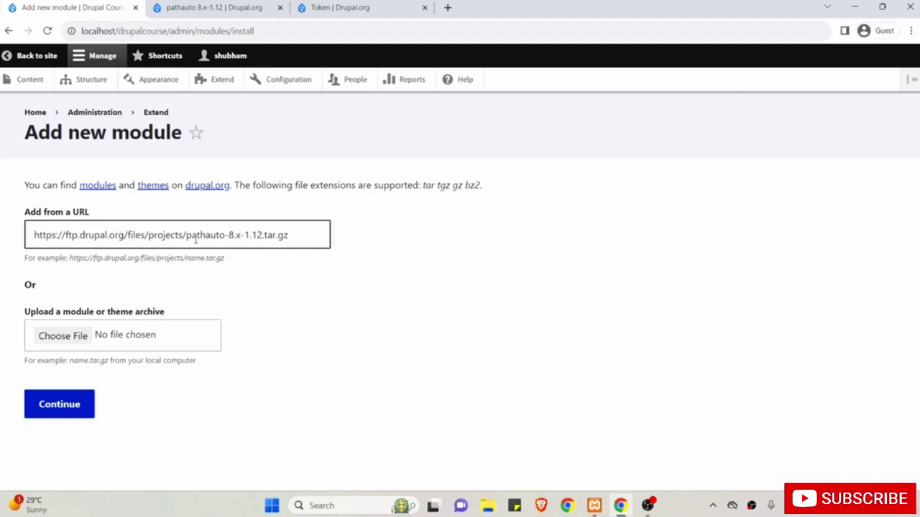
drag(225, 235, 262, 236)
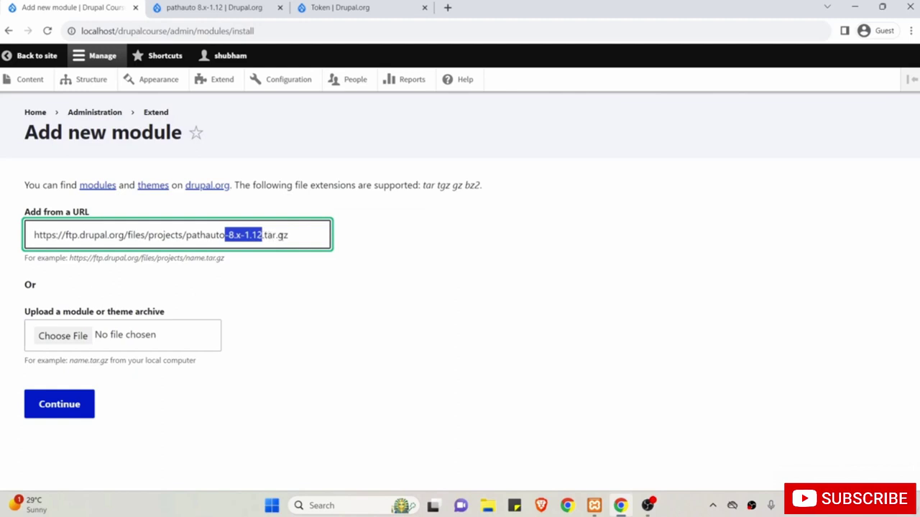
click(326, 299)
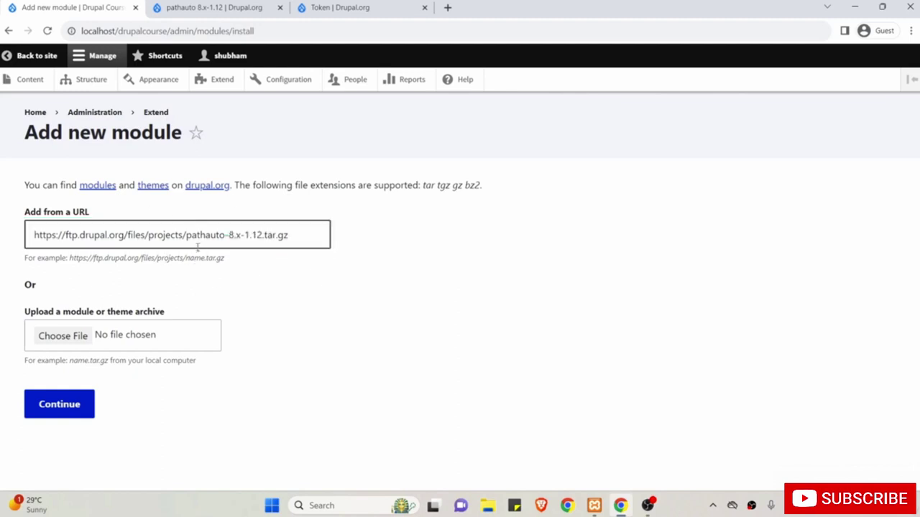
click(202, 5)
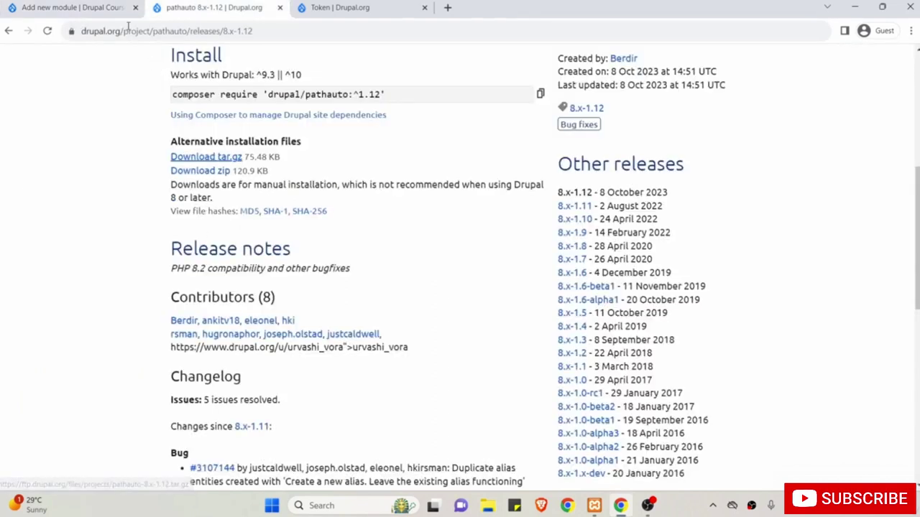
click(77, 5)
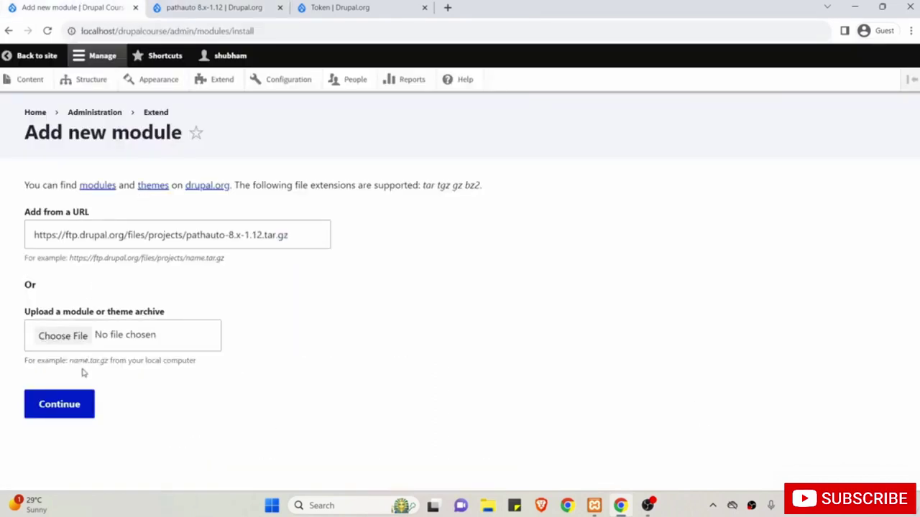
click(75, 406)
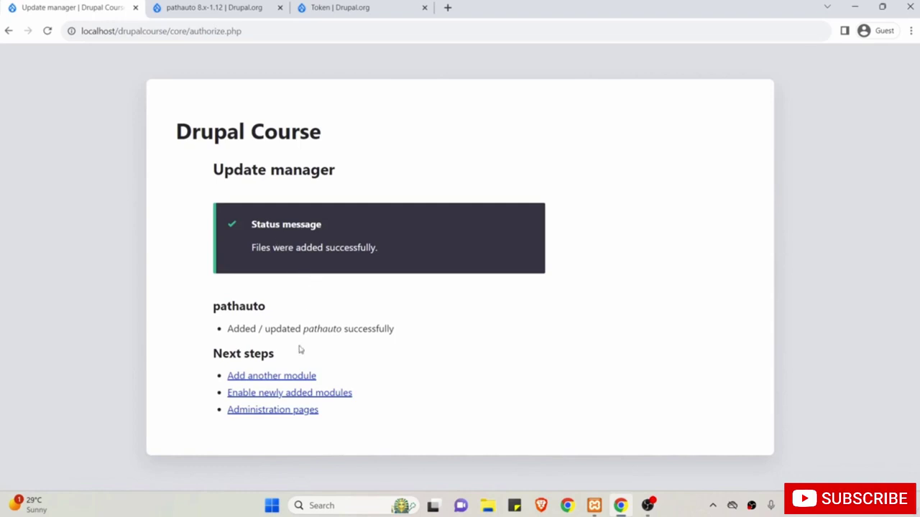
Go back to the update confirmation, choose Add another module, and select the URL field.
click(352, 6)
click(225, 6)
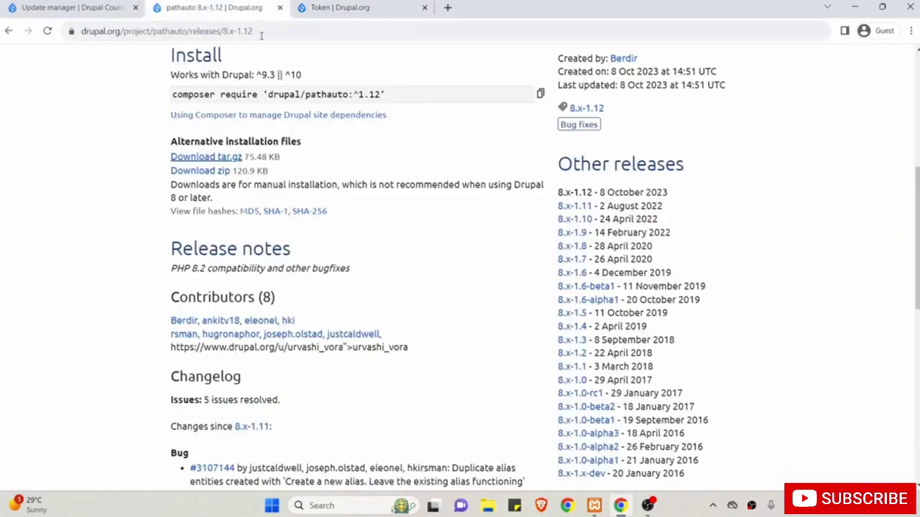
scroll(253, 164, up, 5)
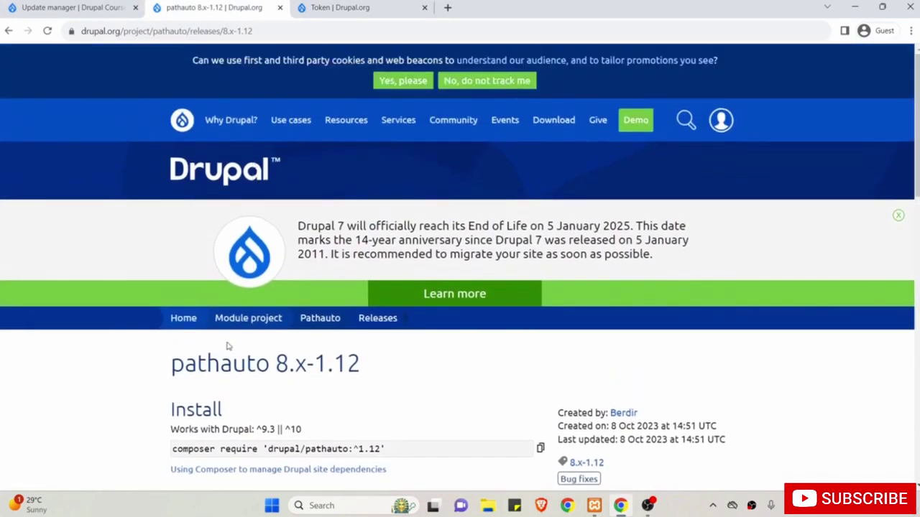
click(72, 7)
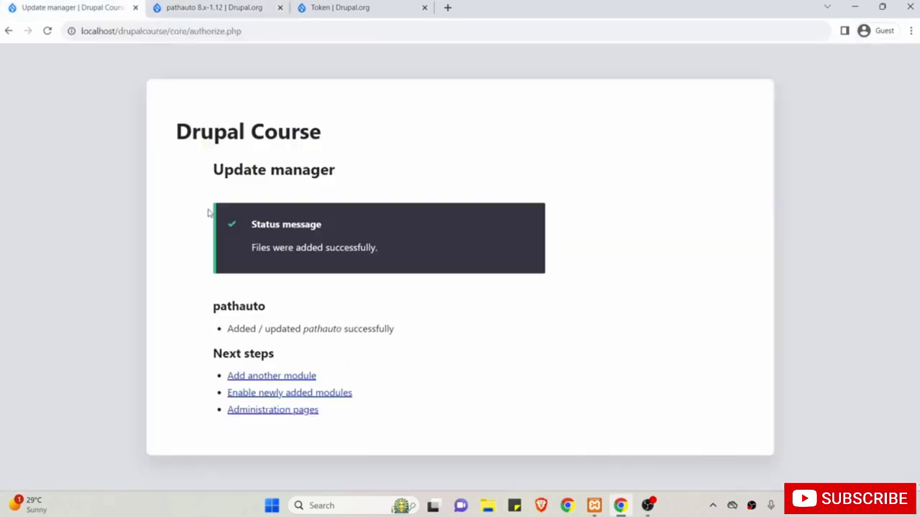
click(257, 380)
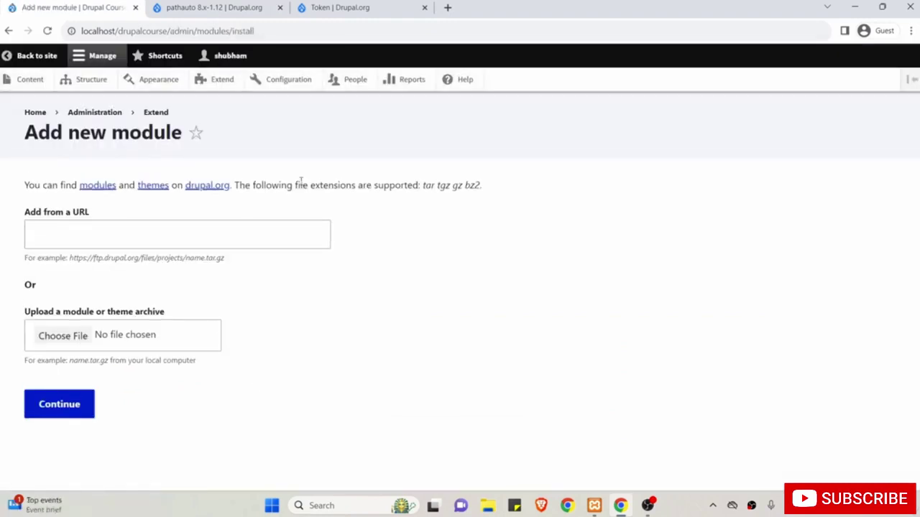
click(92, 243)
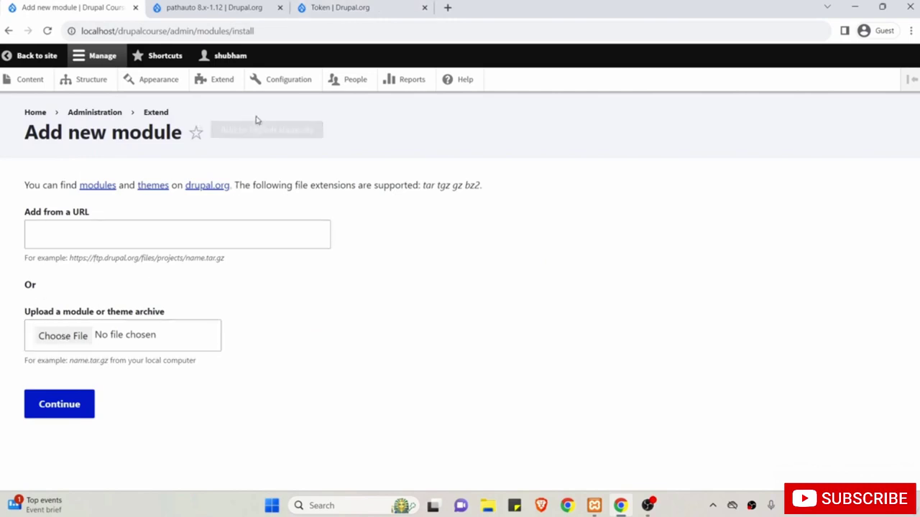
Download token-8.x-1.13.tar.gz from the Token 8.x-1.13 release page into Downloads.
click(334, 9)
scroll(323, 271, down, 4)
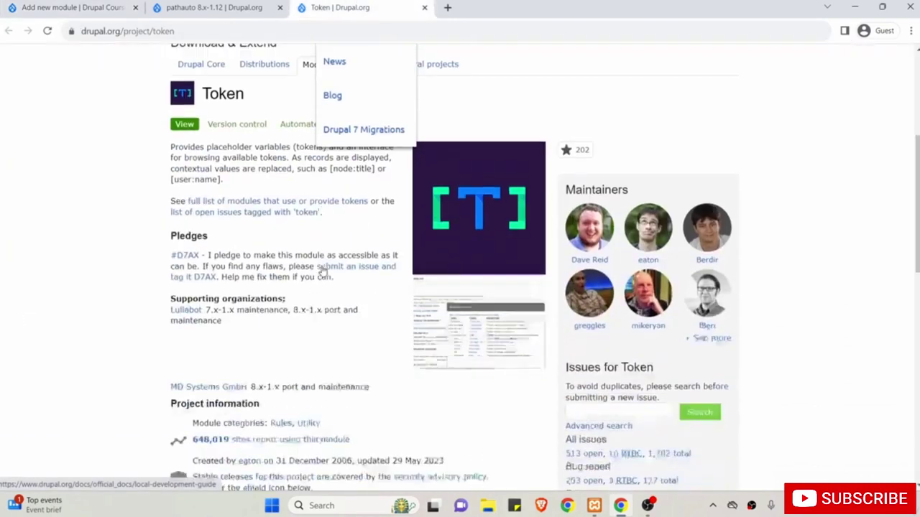
scroll(323, 271, down, 3)
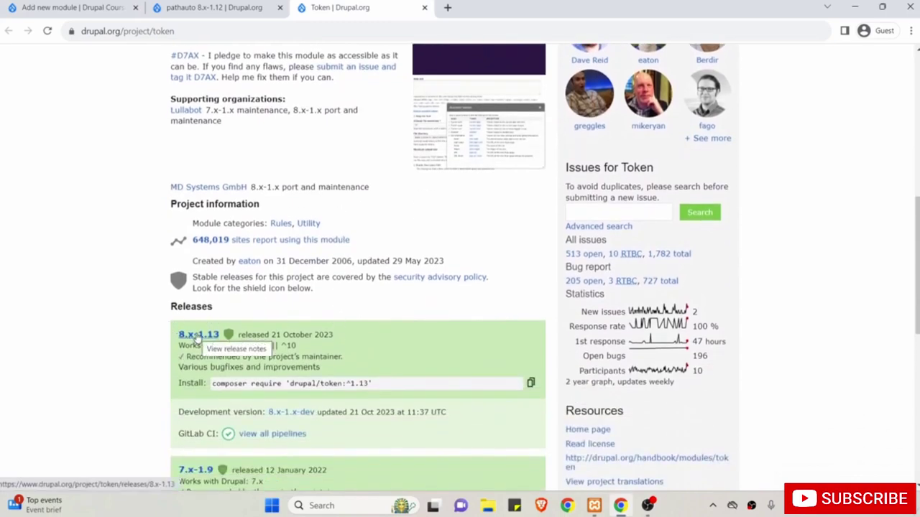
click(198, 335)
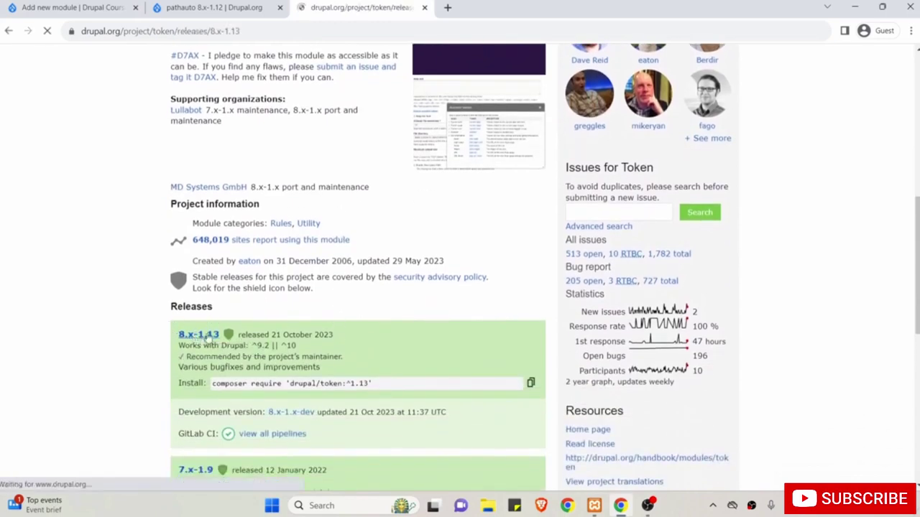
scroll(443, 383, down, 3)
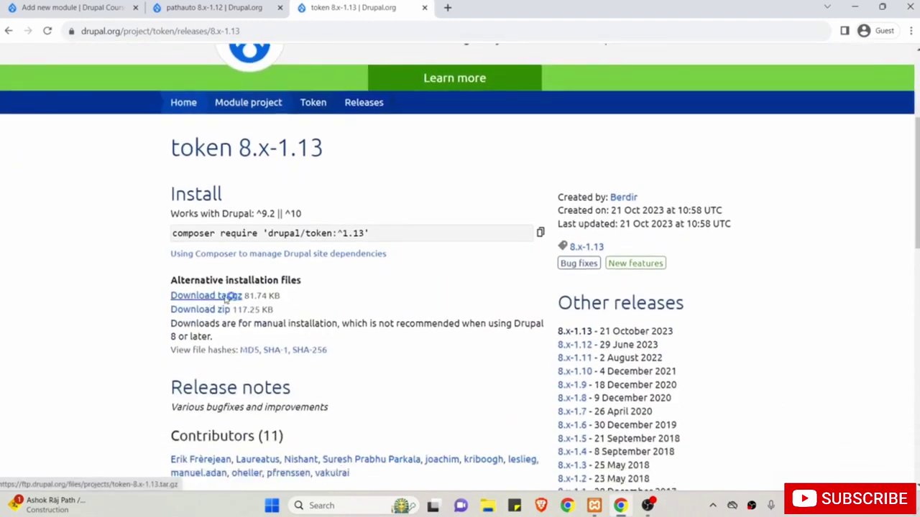
click(225, 297)
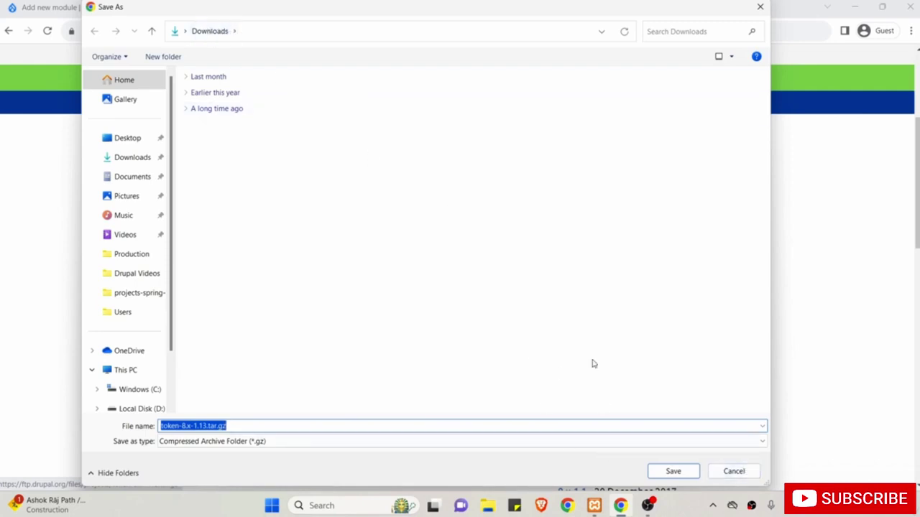
click(672, 471)
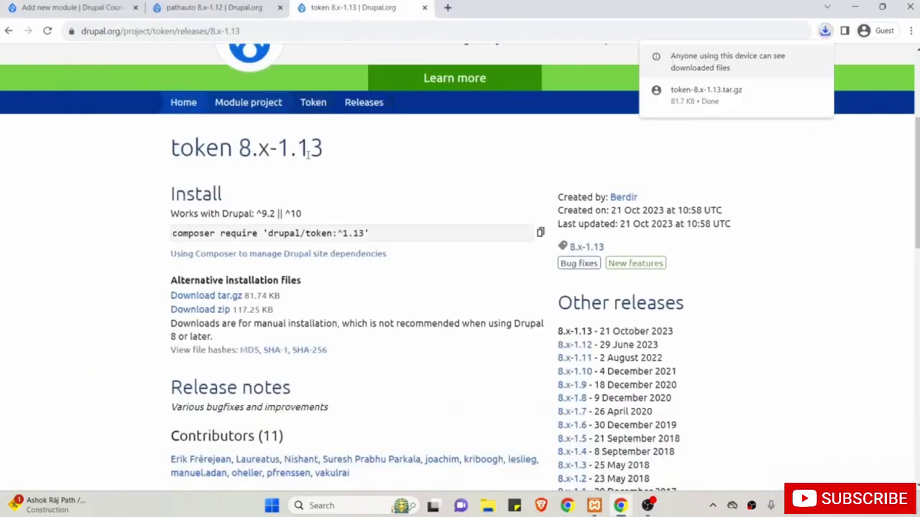
click(121, 10)
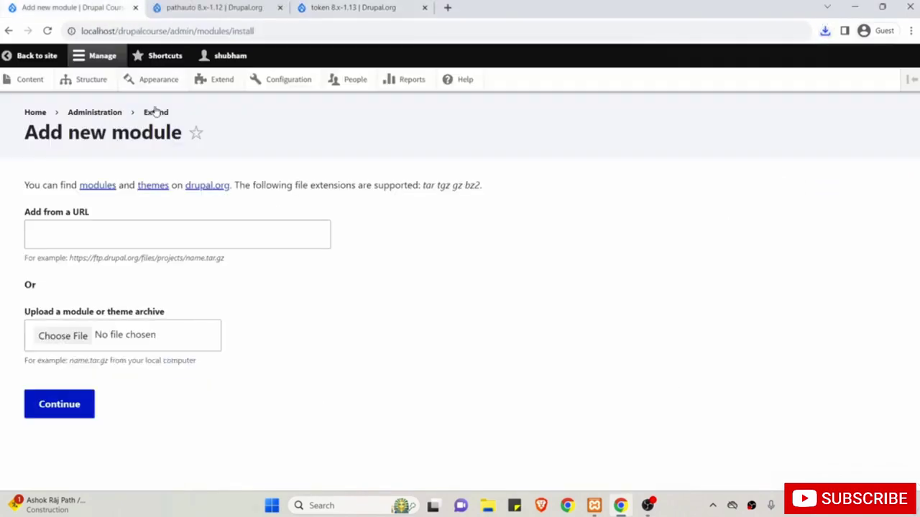
Upload token-8.x-1.13.tar.gz from Downloads as a new module, then open Administration pages.
click(75, 336)
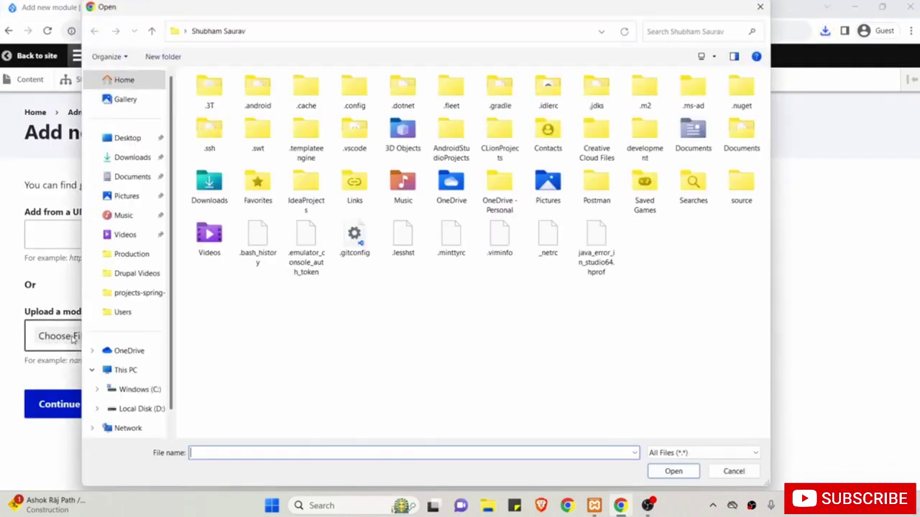
click(120, 162)
click(215, 134)
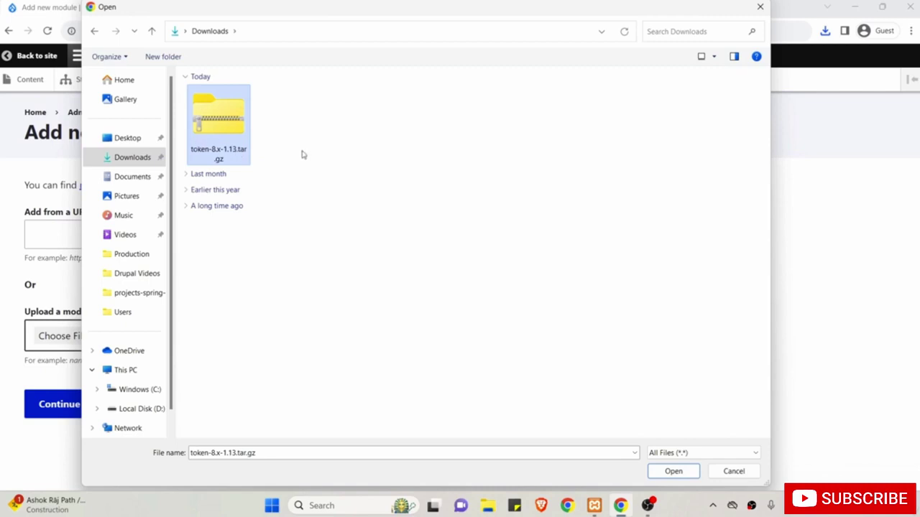
click(671, 471)
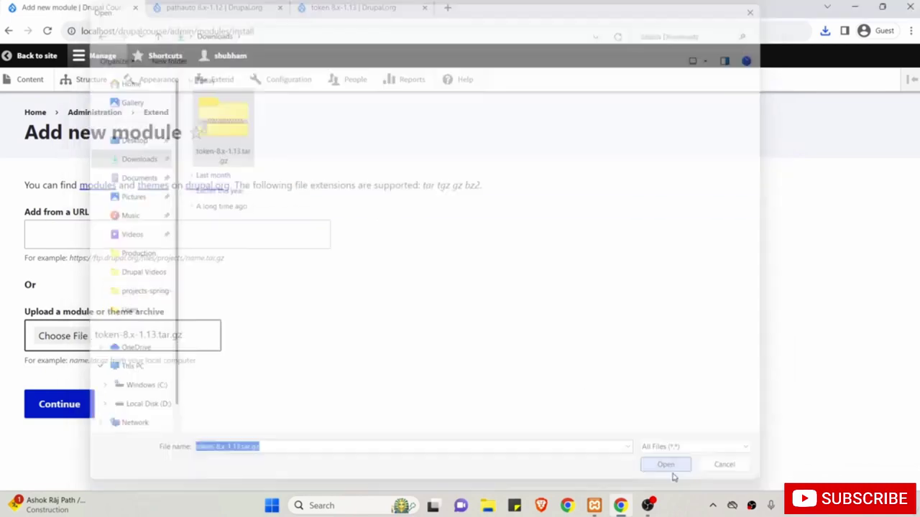
click(51, 408)
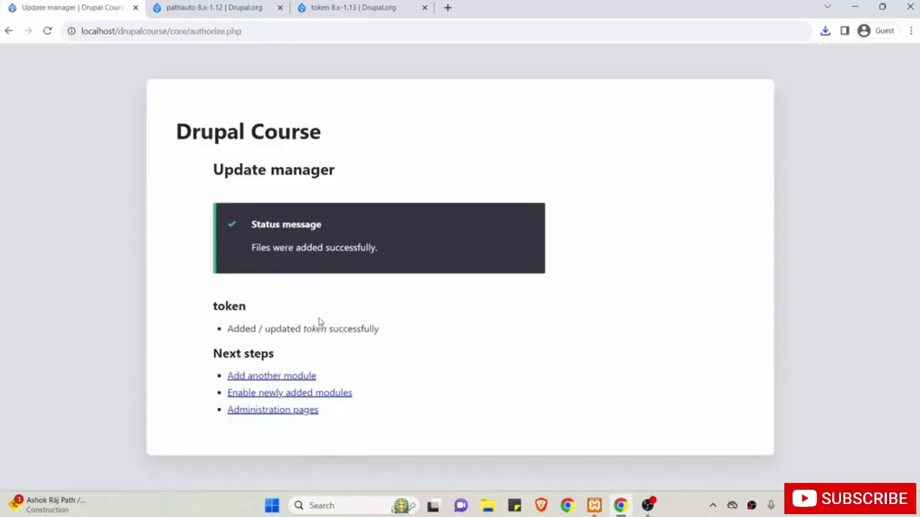
click(272, 411)
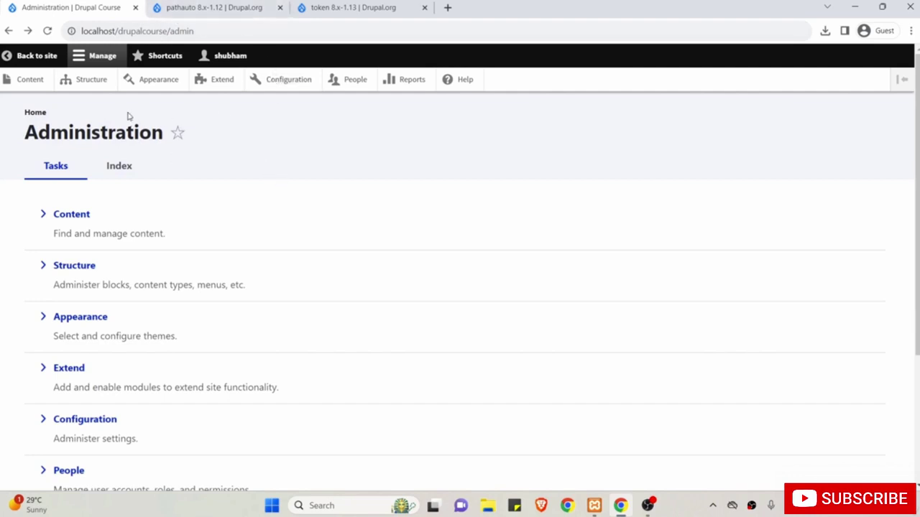
On the Extend page, tick Pathauto and Token under Other.
click(223, 80)
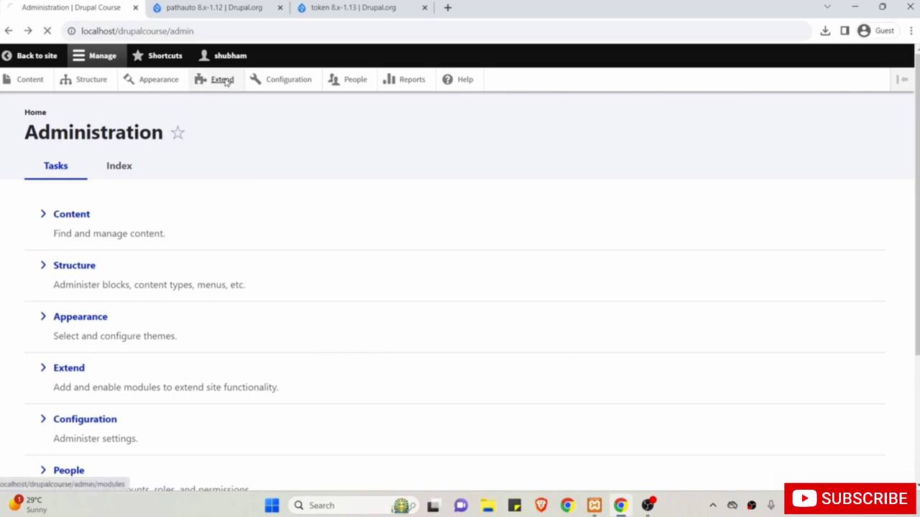
scroll(263, 302, down, 4)
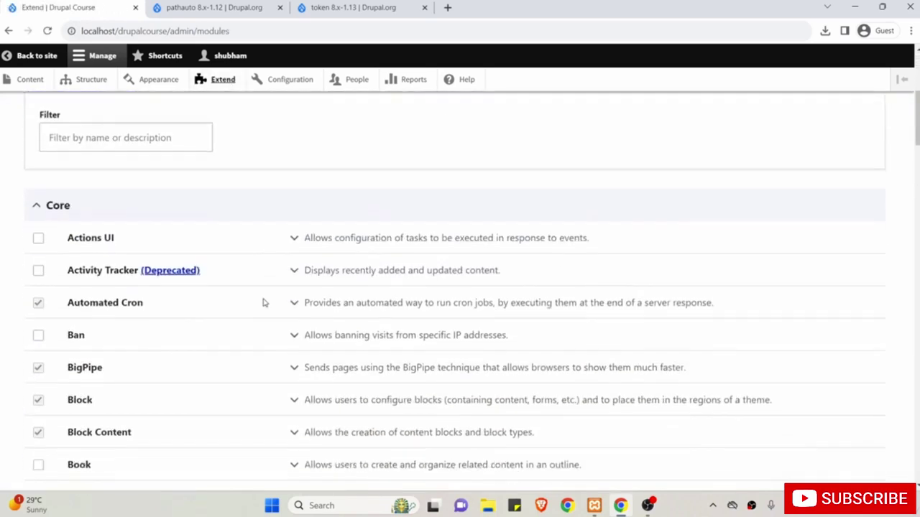
scroll(263, 303, up, 1)
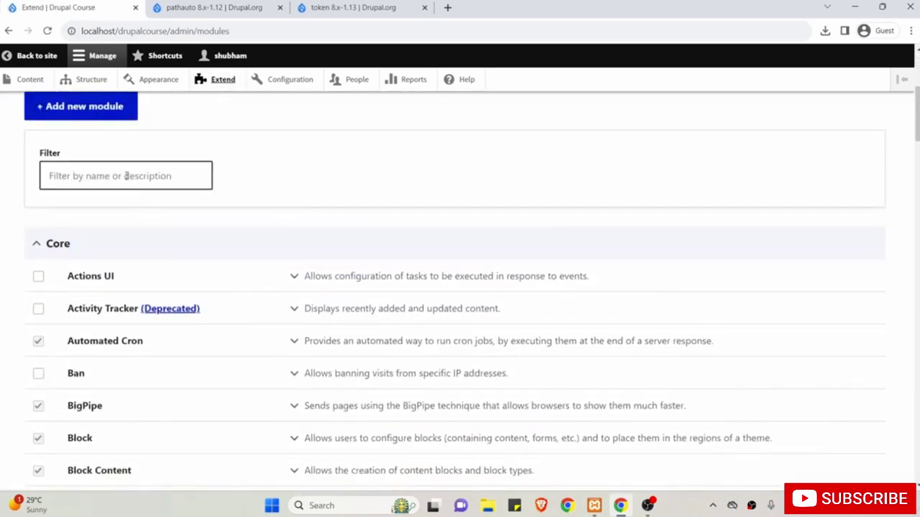
scroll(266, 285, down, 10)
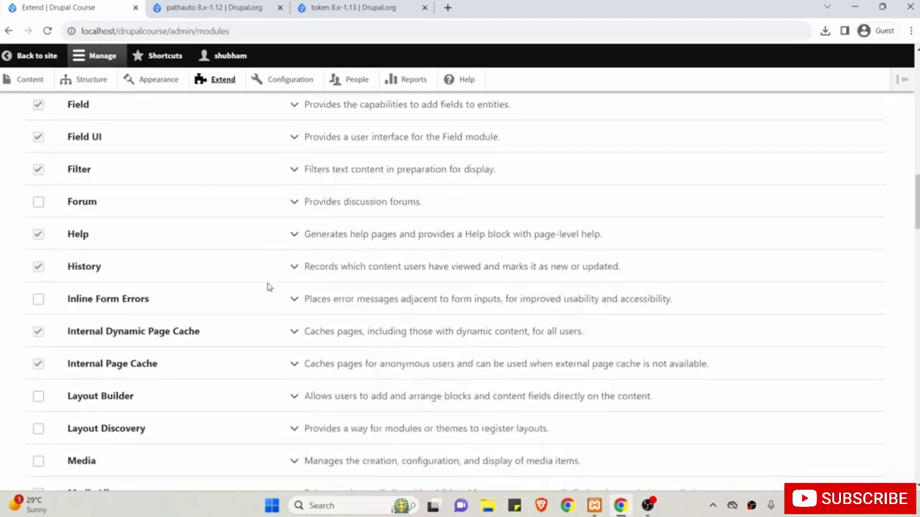
scroll(267, 287, down, 14)
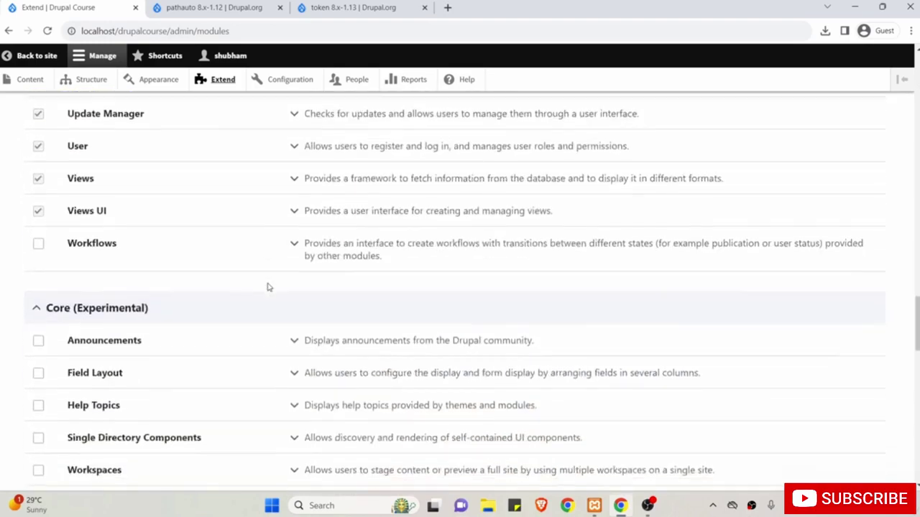
scroll(267, 286, down, 14)
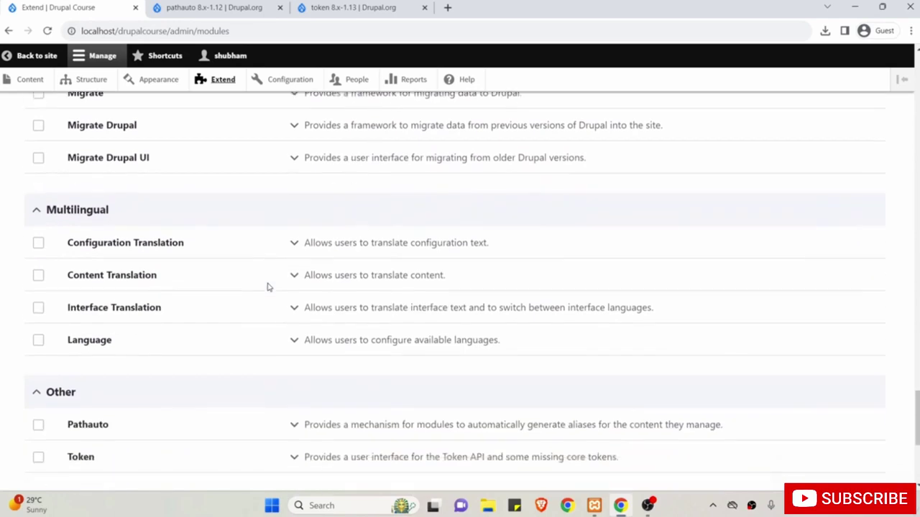
scroll(266, 285, down, 3)
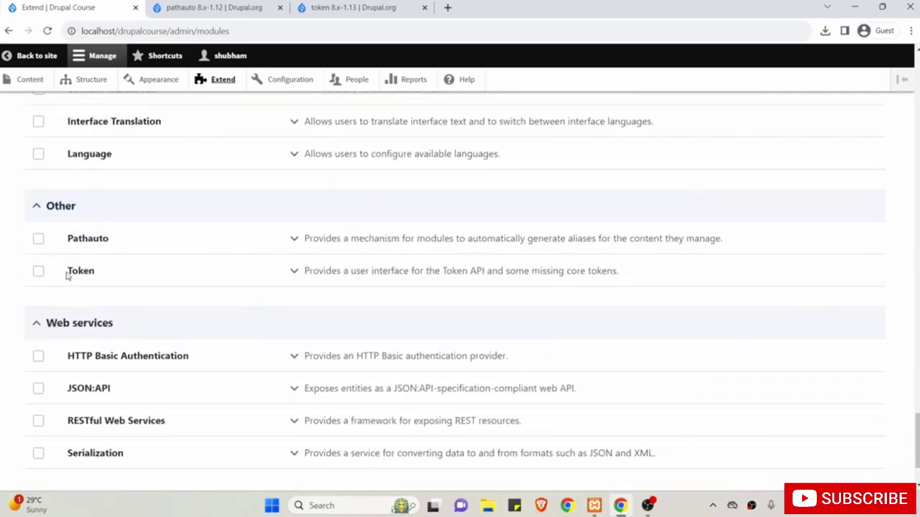
click(39, 241)
click(38, 271)
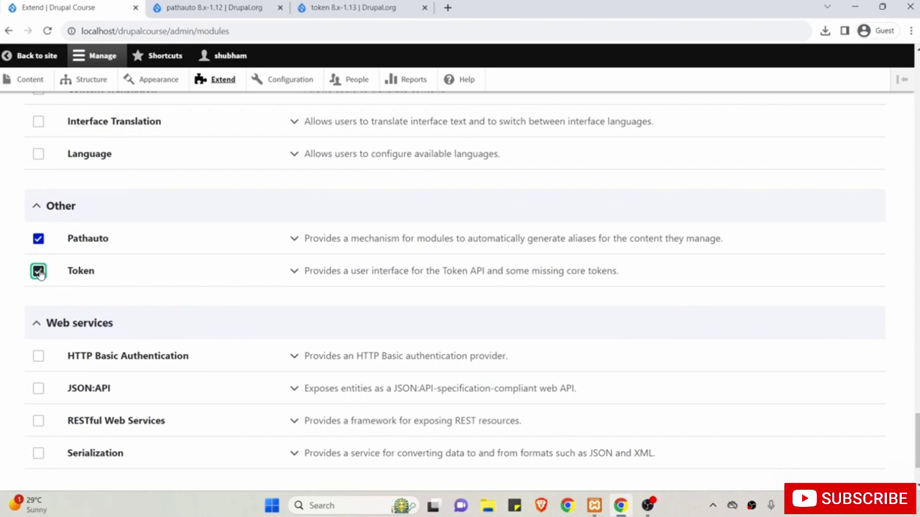
Review Pathauto's required modules and install the two ticked modules.
click(294, 242)
drag(335, 277, 427, 277)
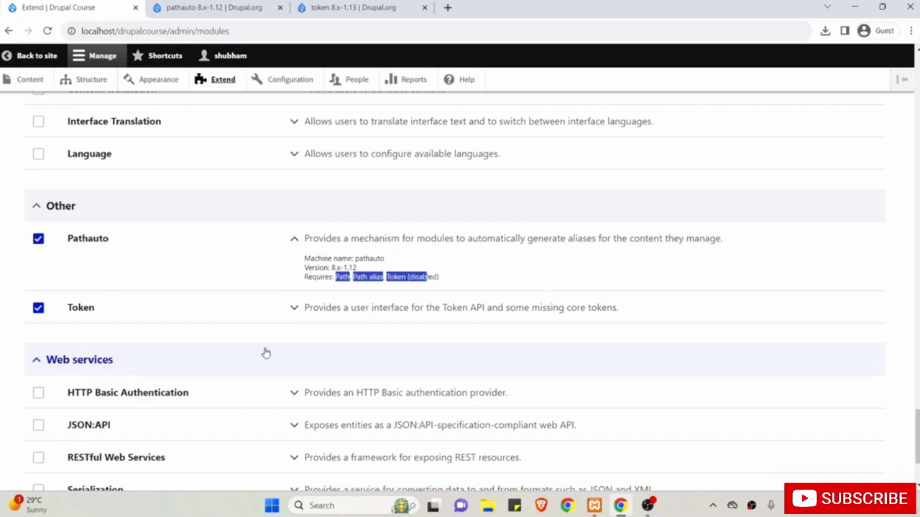
scroll(266, 353, down, 2)
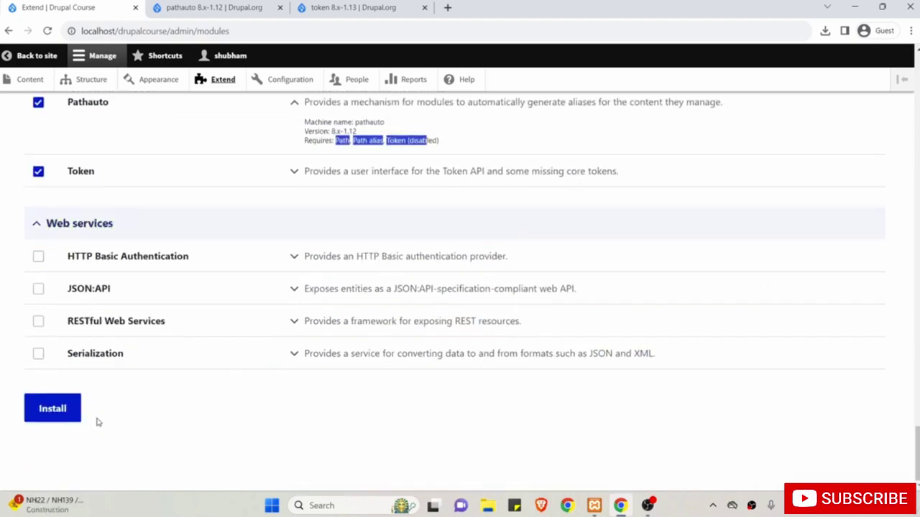
click(54, 409)
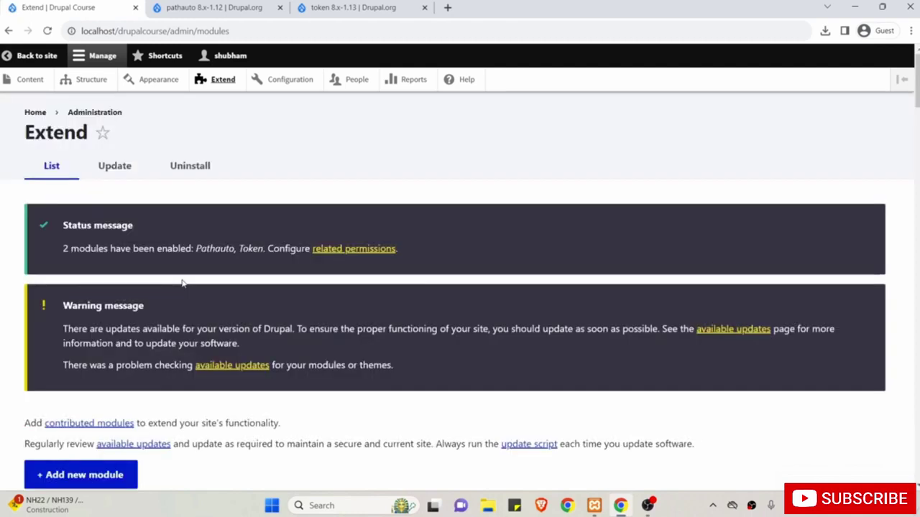
Scroll the Extend page down and back up.
scroll(181, 283, down, 3)
scroll(182, 282, up, 3)
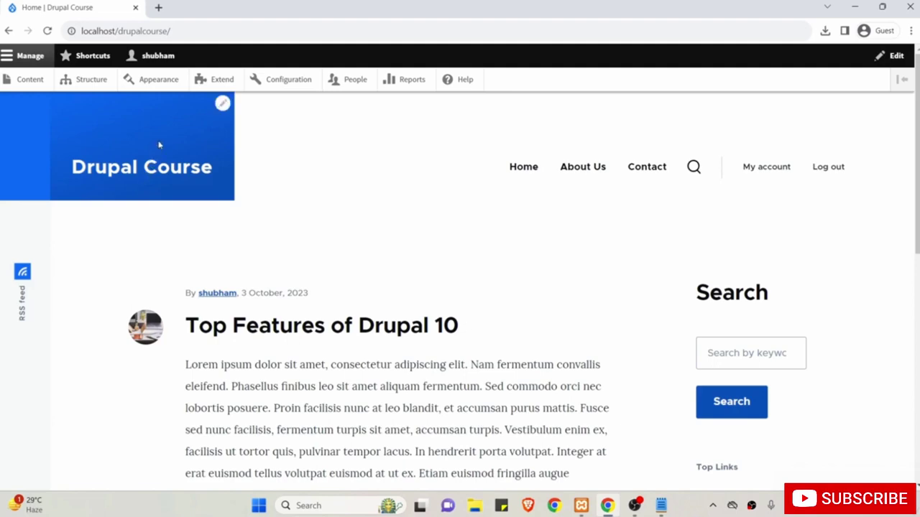
From Extend, reach Pathauto's configuration, the still-empty URL alias Patterns list.
click(212, 81)
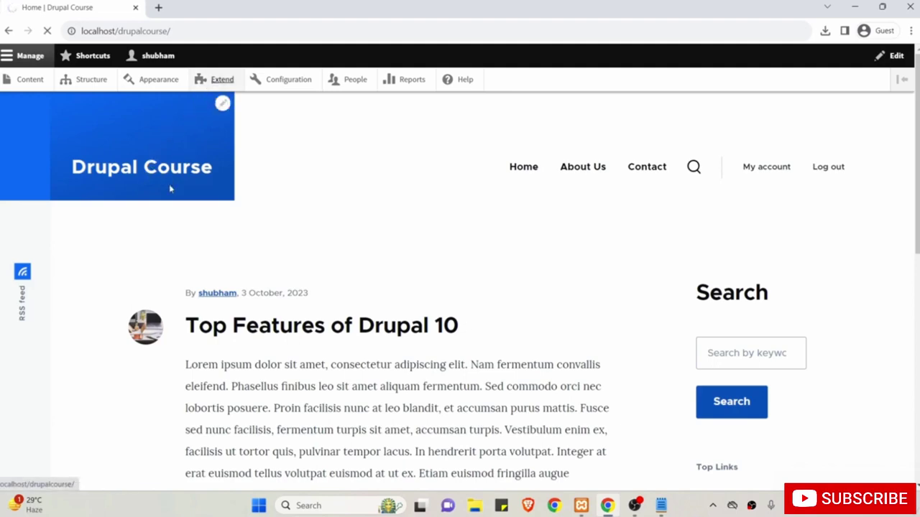
scroll(288, 329, down, 1)
scroll(288, 329, down, 15)
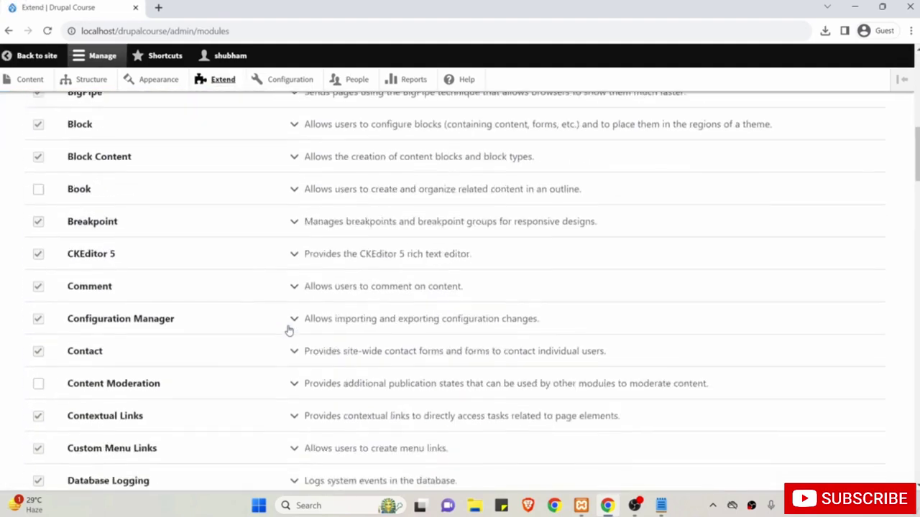
scroll(288, 329, down, 20)
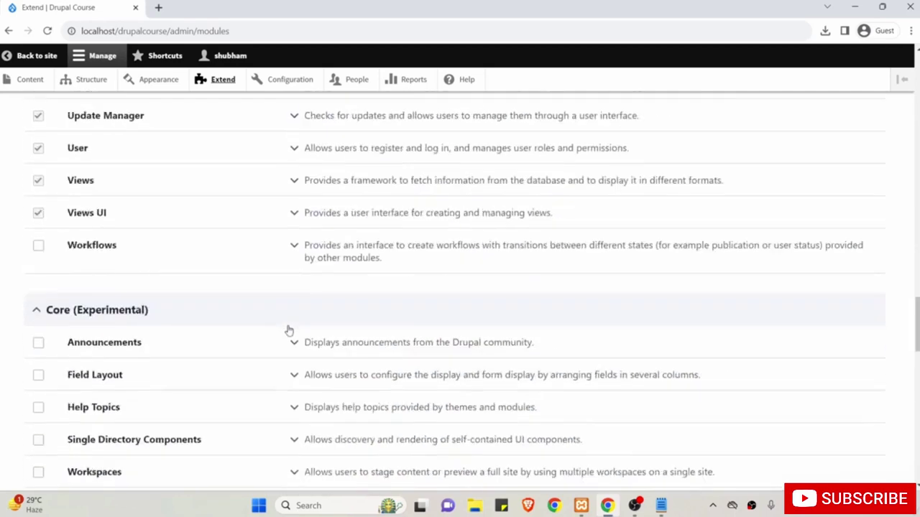
scroll(288, 329, down, 10)
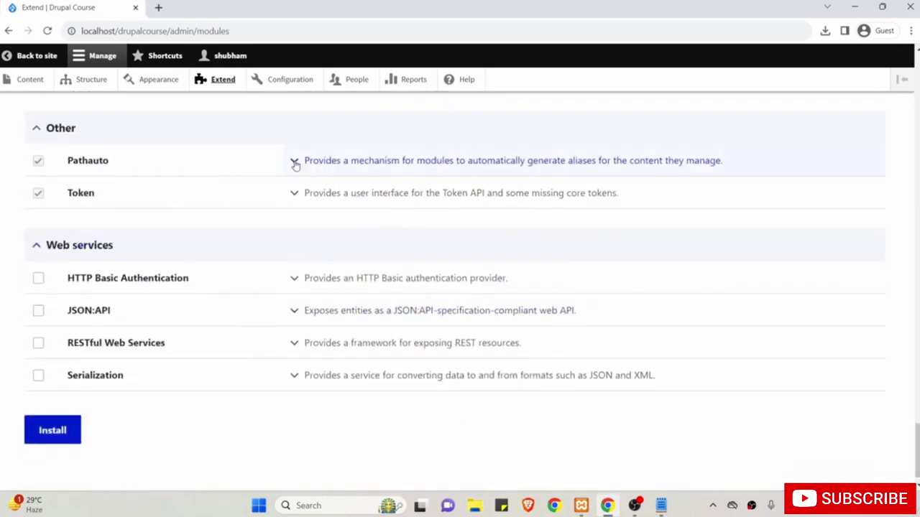
click(294, 161)
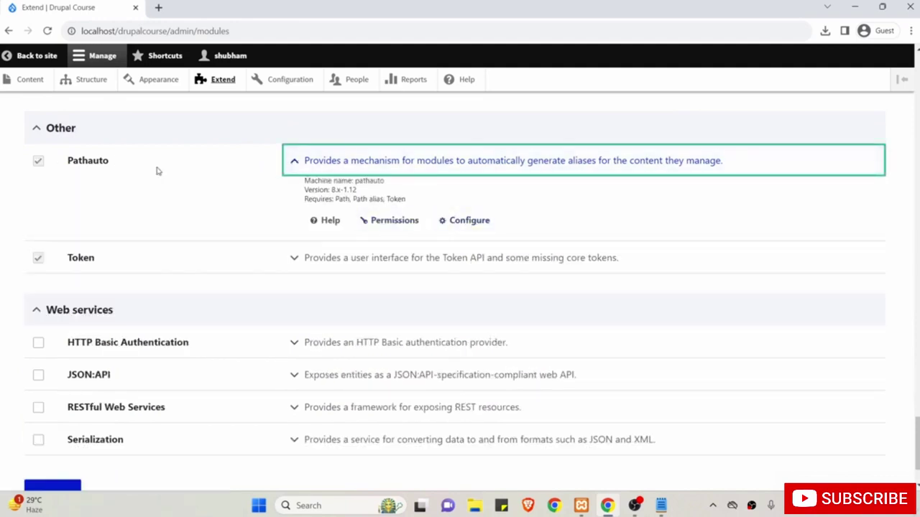
click(476, 223)
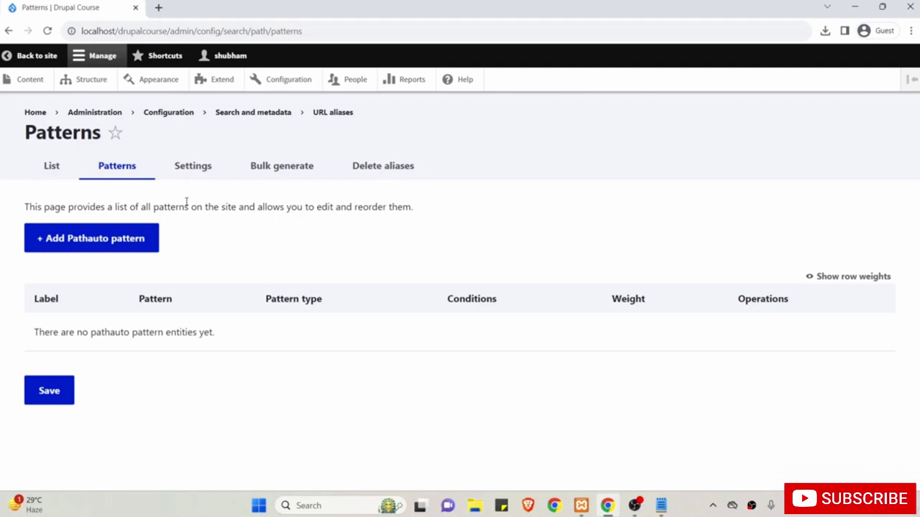
Add a new Pathauto pattern of type Content, restricted to the Basic page content type.
click(93, 241)
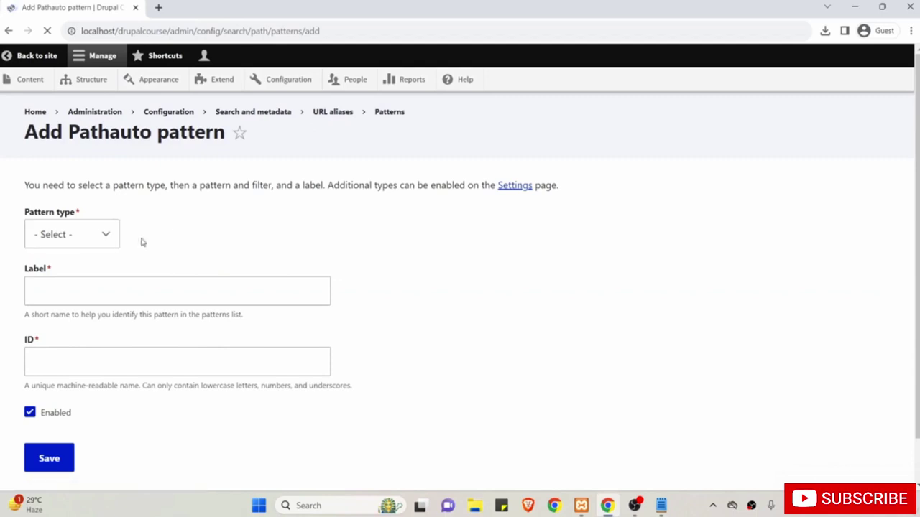
click(86, 241)
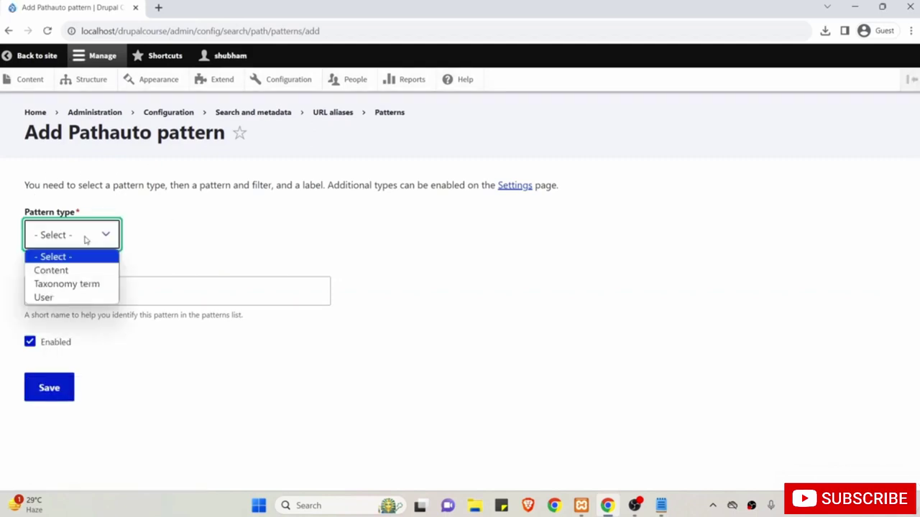
click(71, 272)
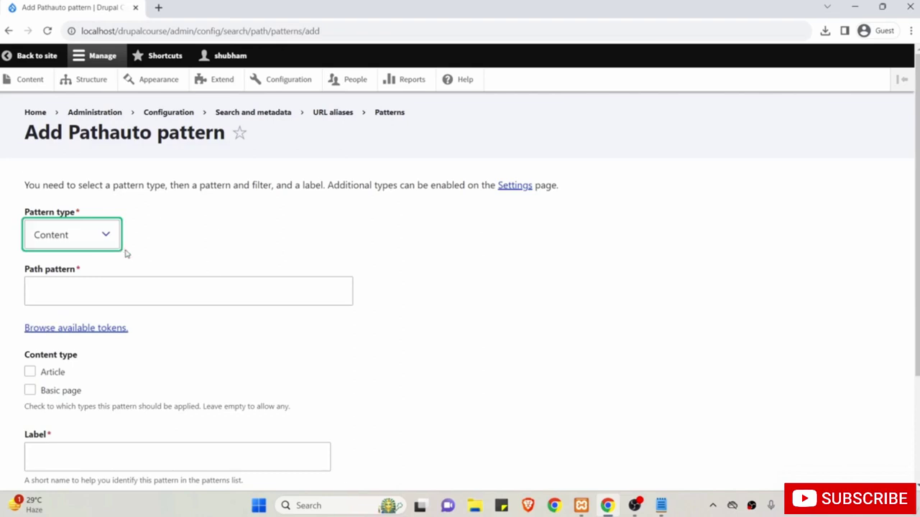
scroll(133, 266, down, 1)
scroll(133, 266, down, 1)
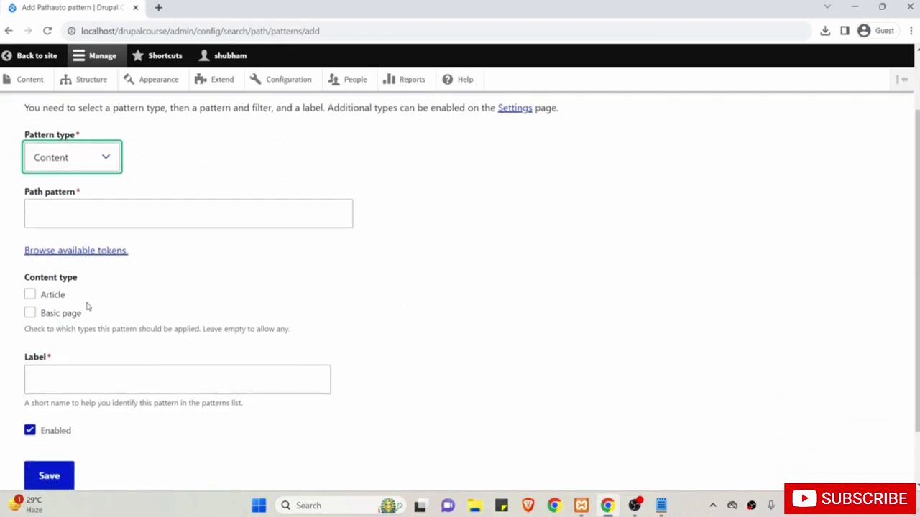
click(68, 316)
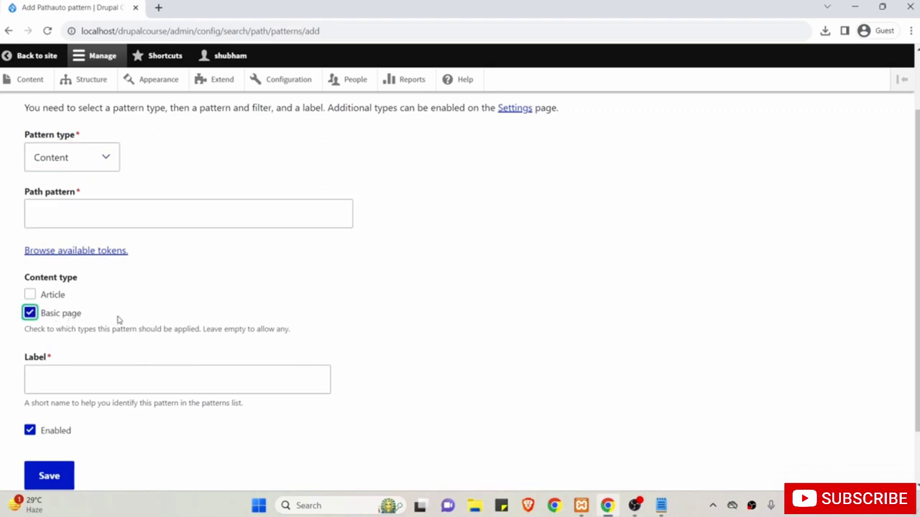
scroll(119, 323, up, 2)
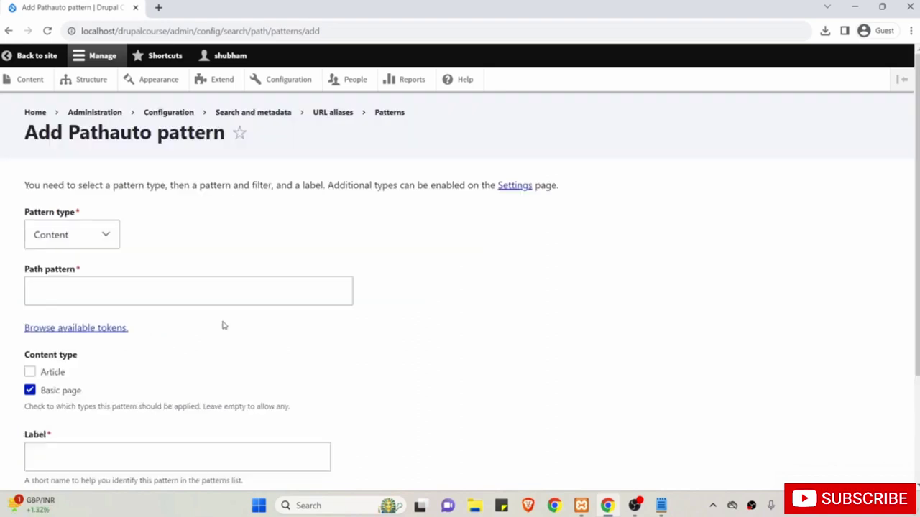
click(73, 292)
scroll(173, 267, down, 1)
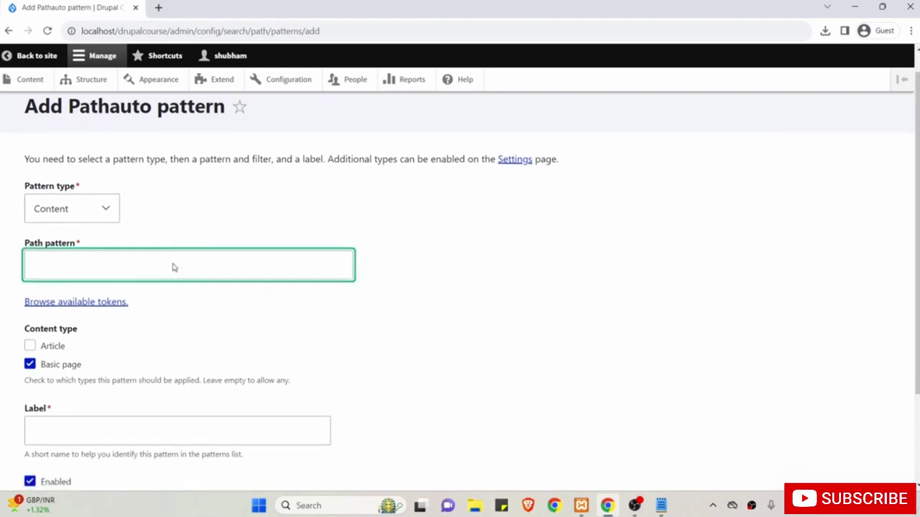
scroll(172, 267, up, 1)
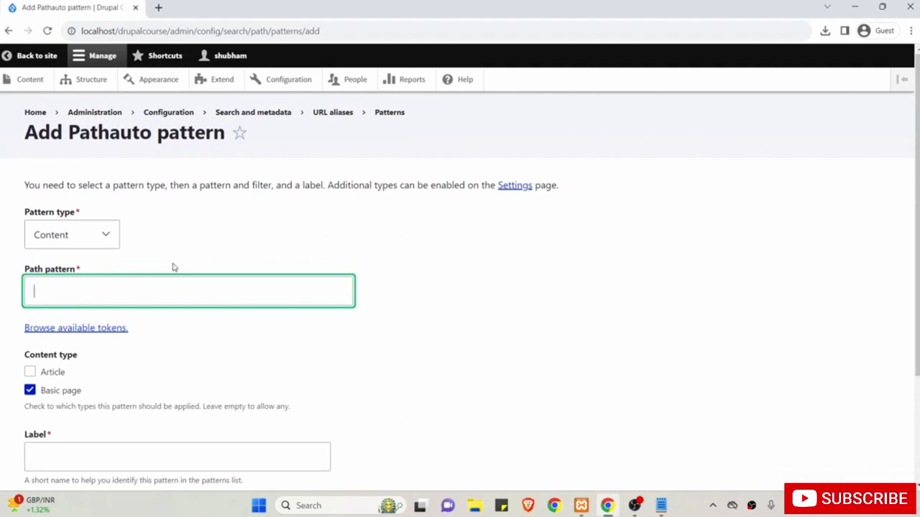
click(213, 227)
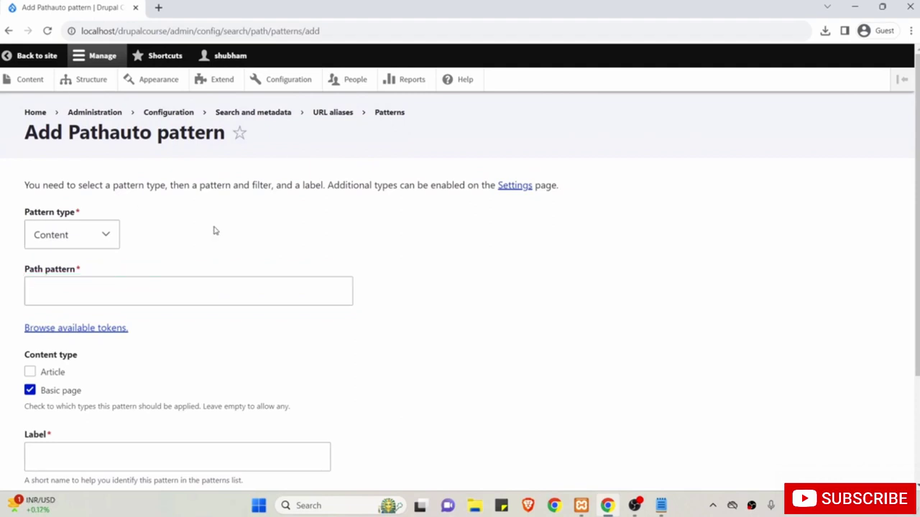
Open the site's About Us page in a new tab and inspect its /about address.
right_click(40, 59)
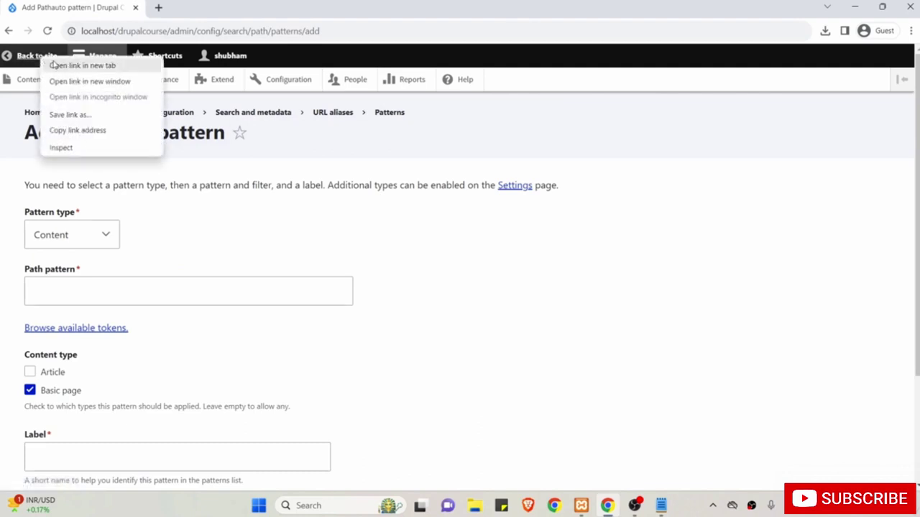
click(80, 65)
click(187, 7)
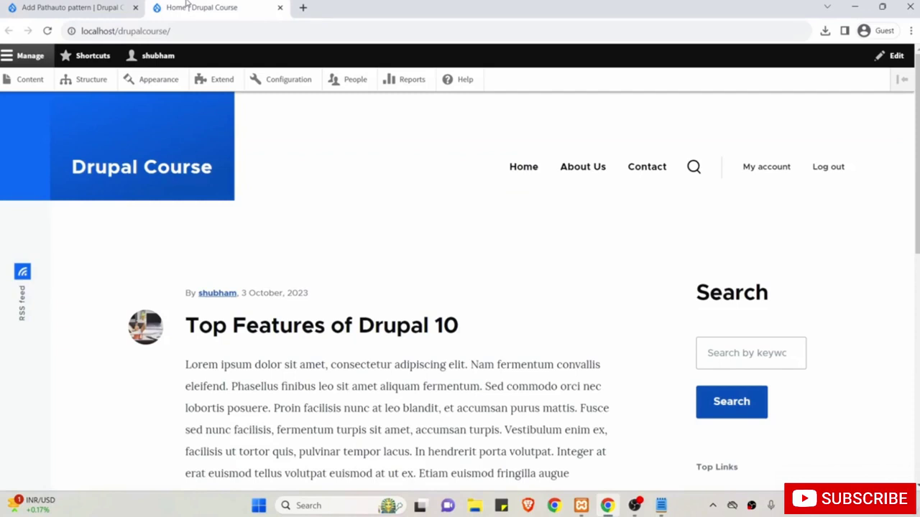
click(596, 167)
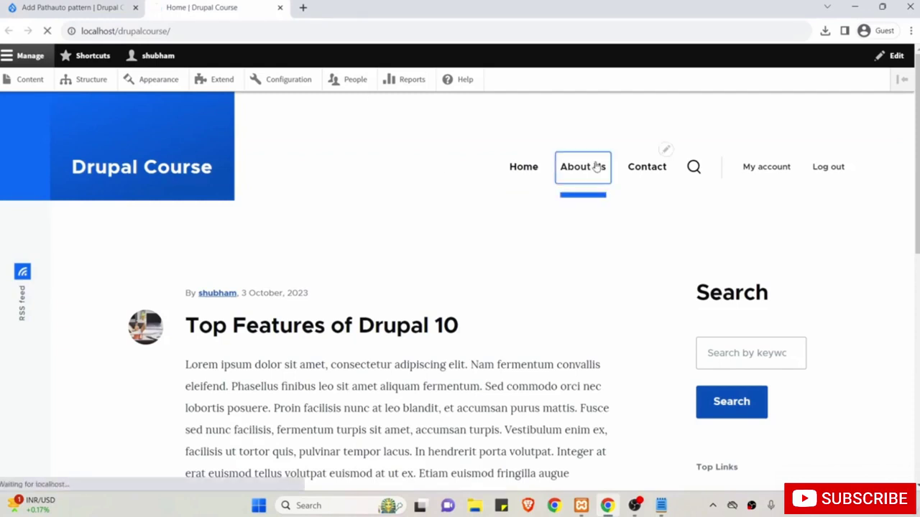
drag(170, 30, 72, 32)
click(165, 31)
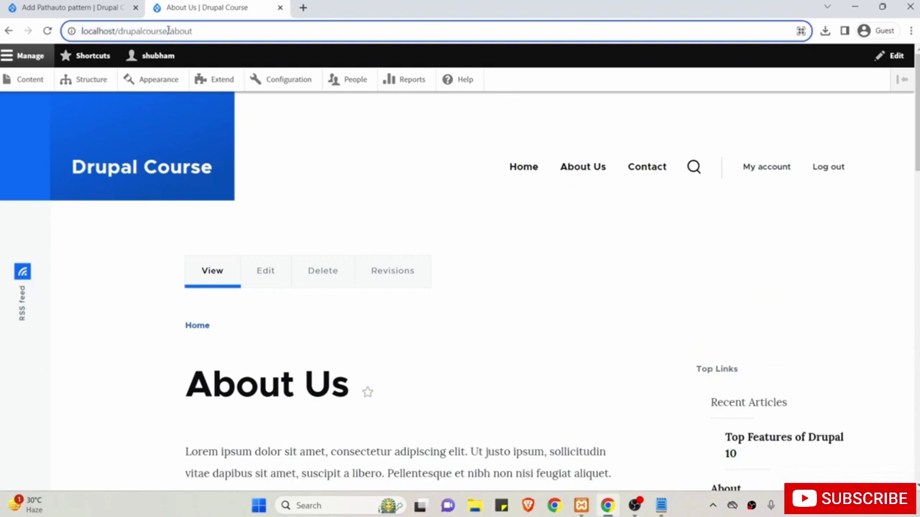
drag(166, 31, 199, 32)
Begin the Path pattern on the pattern form, rechecking the About Us base URL.
click(68, 5)
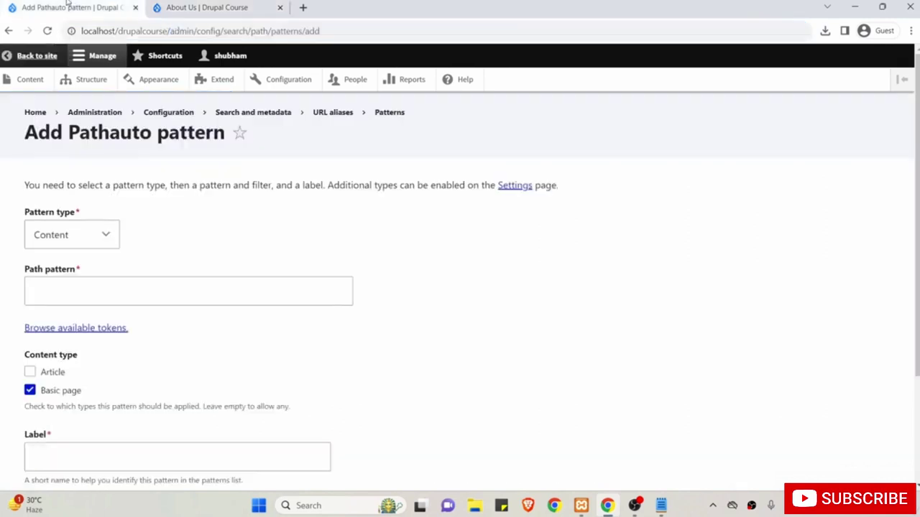
click(119, 293)
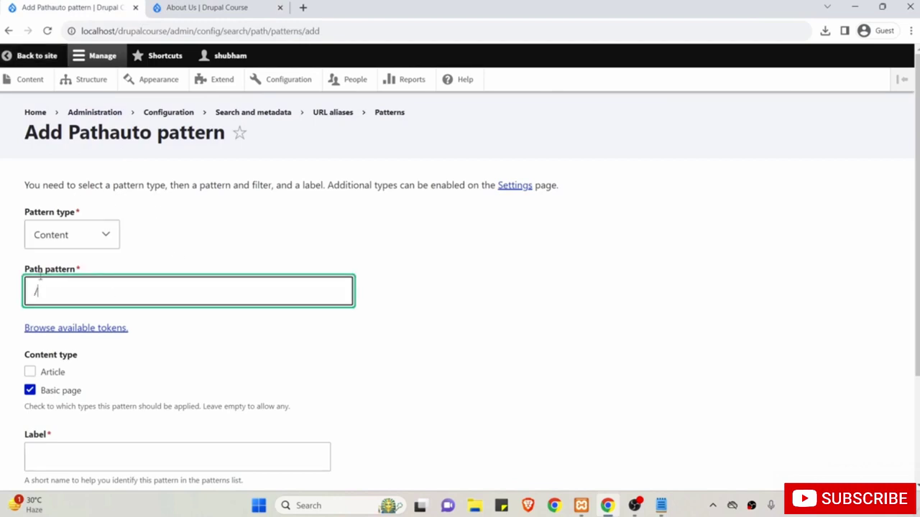
click(205, 10)
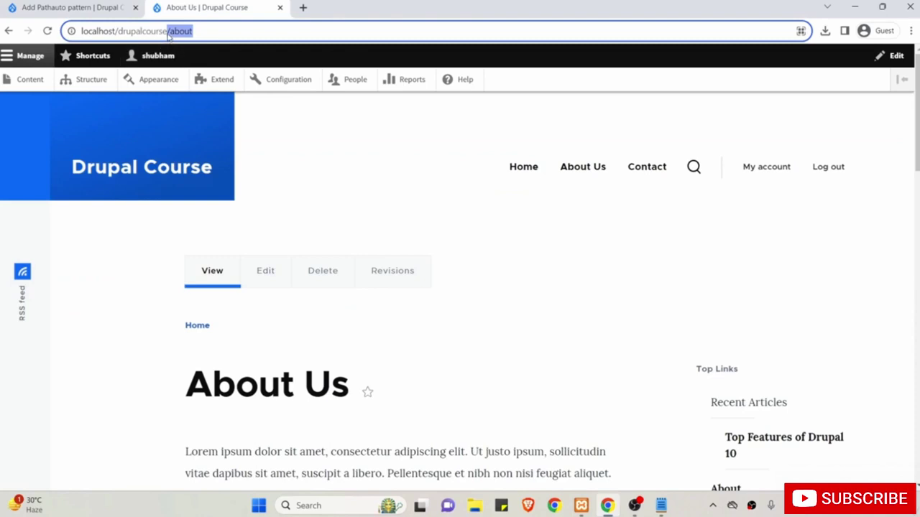
drag(169, 32, 81, 31)
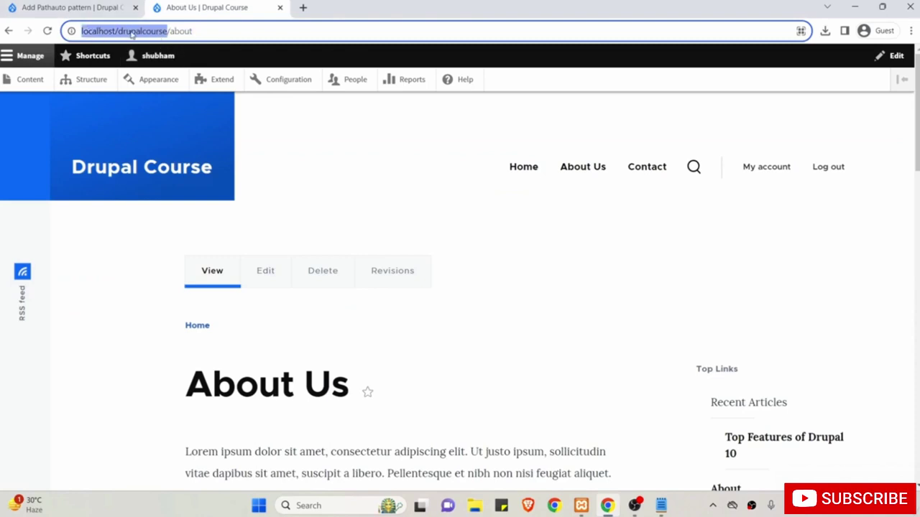
click(86, 6)
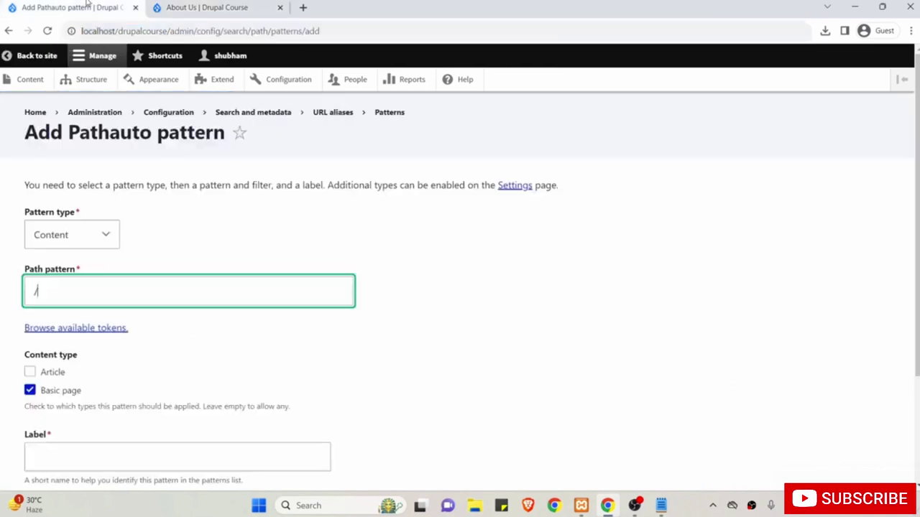
click(143, 280)
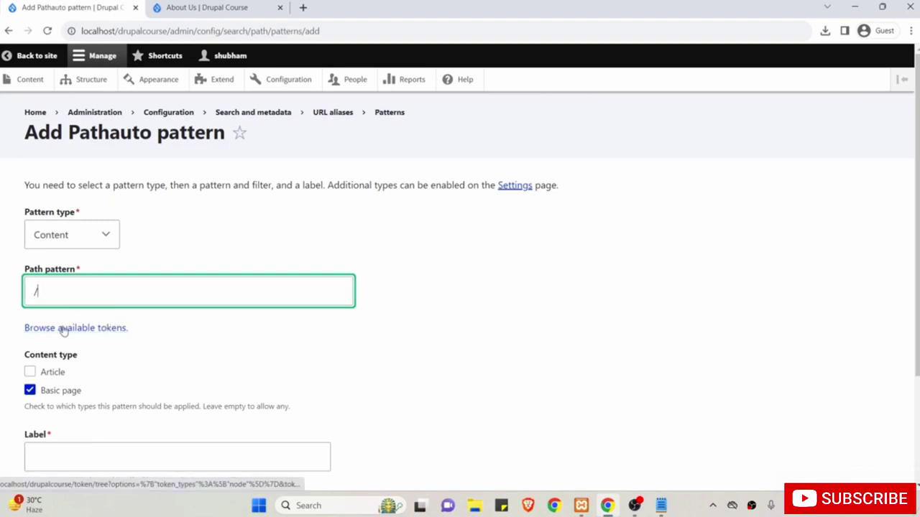
Insert the [node:title] token from the Nodes tokens into the Path pattern.
click(89, 328)
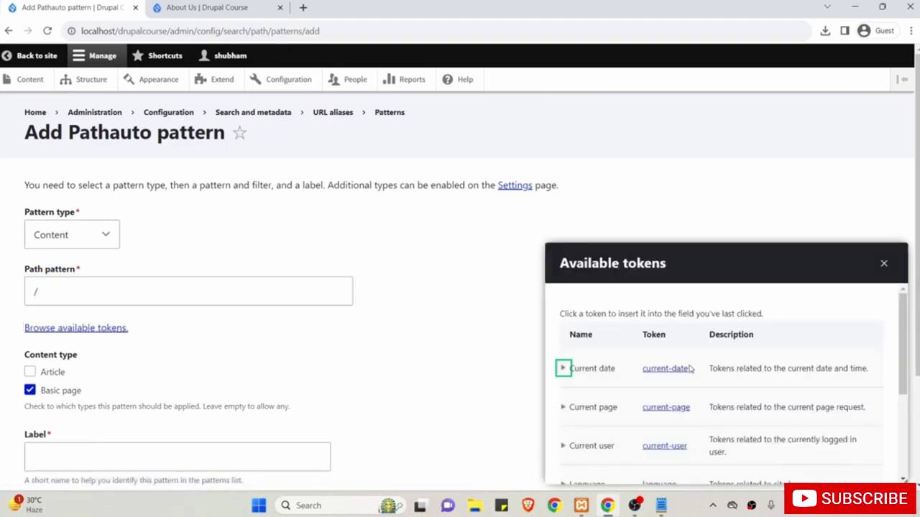
scroll(691, 370, down, 3)
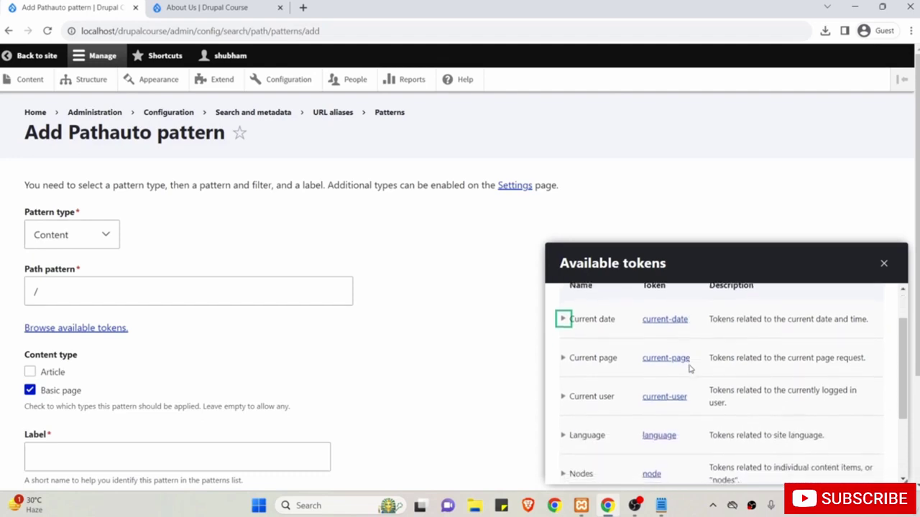
scroll(689, 368, down, 1)
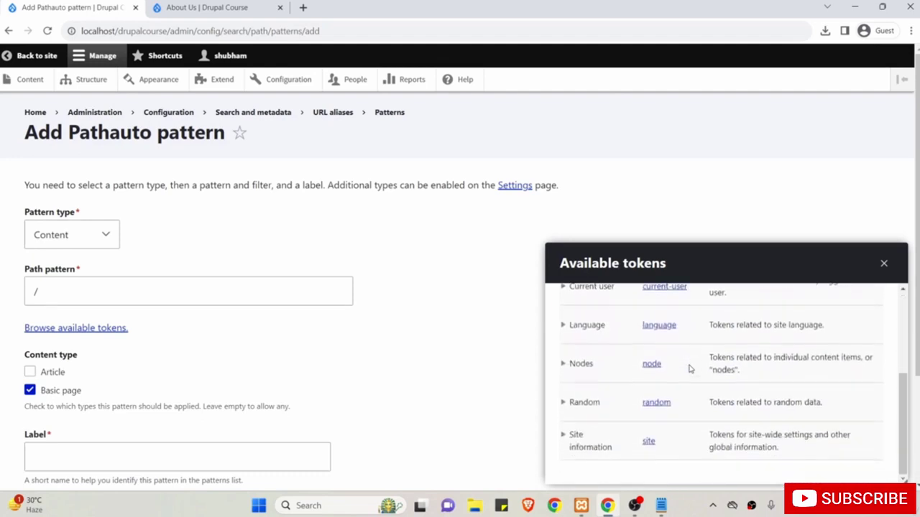
click(564, 364)
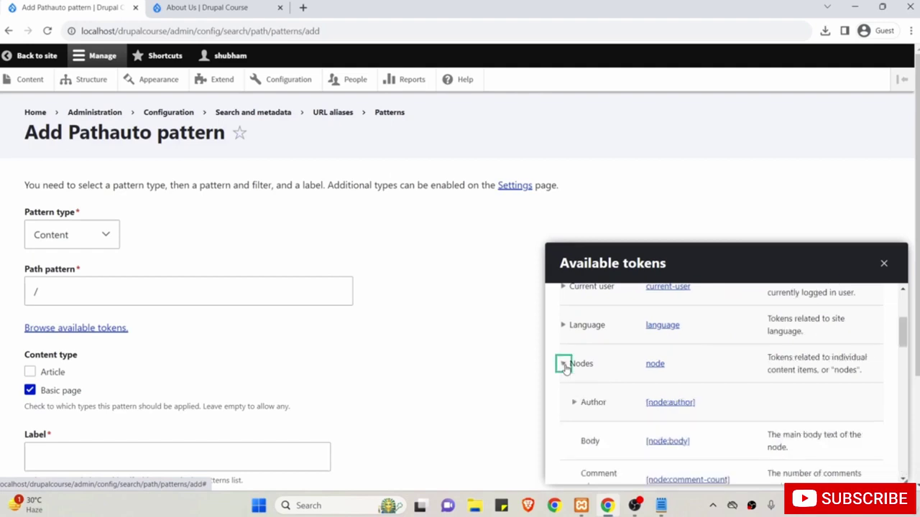
scroll(635, 416, down, 4)
scroll(635, 416, down, 6)
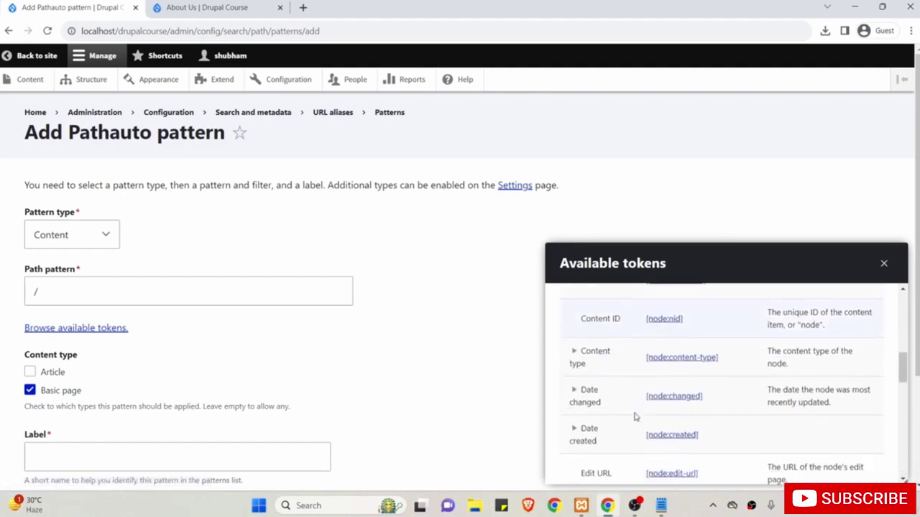
scroll(635, 415, down, 4)
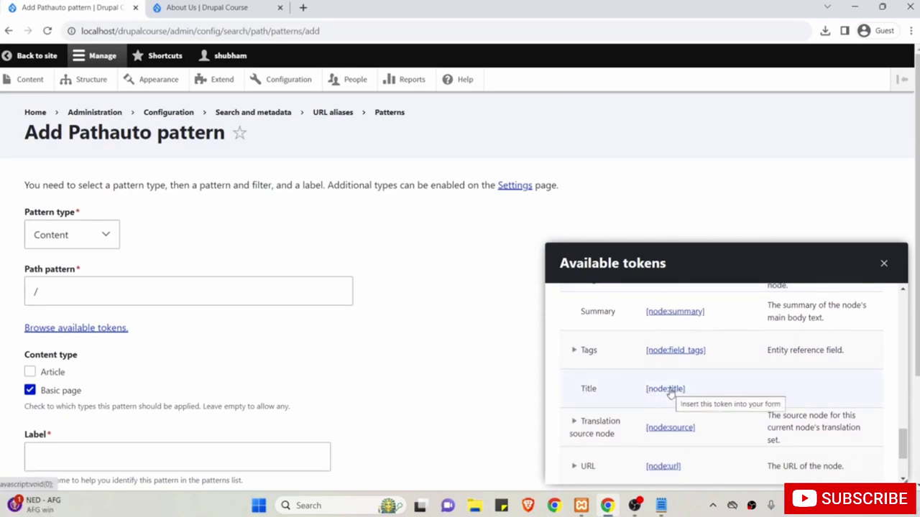
click(668, 389)
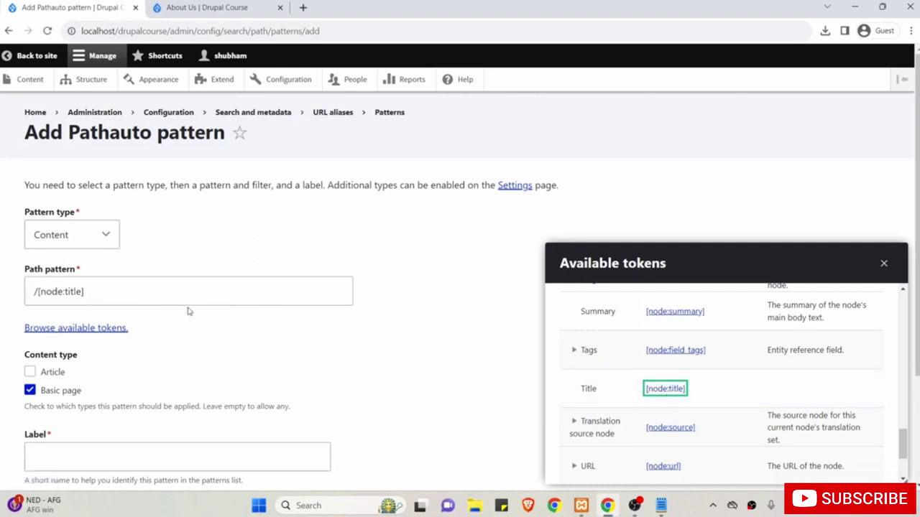
Verify the Path pattern now reads /[node:title].
drag(118, 293, 37, 291)
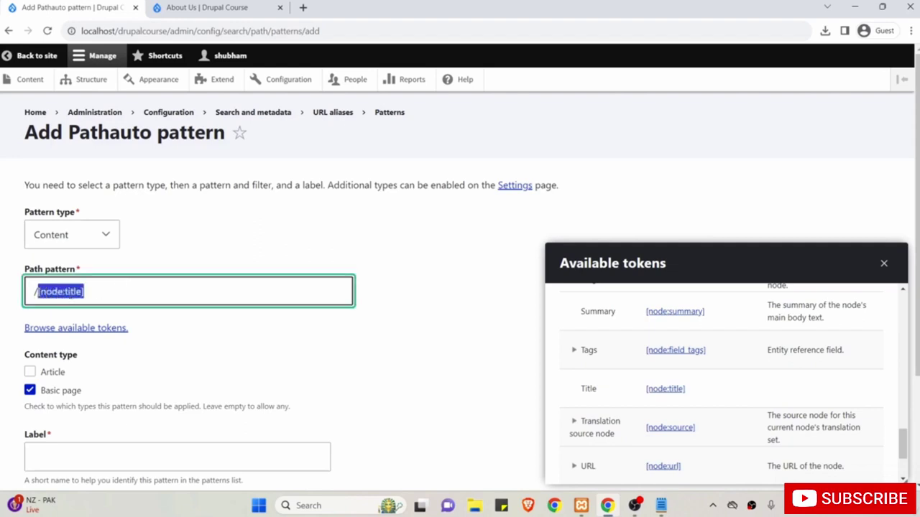
drag(708, 387, 647, 389)
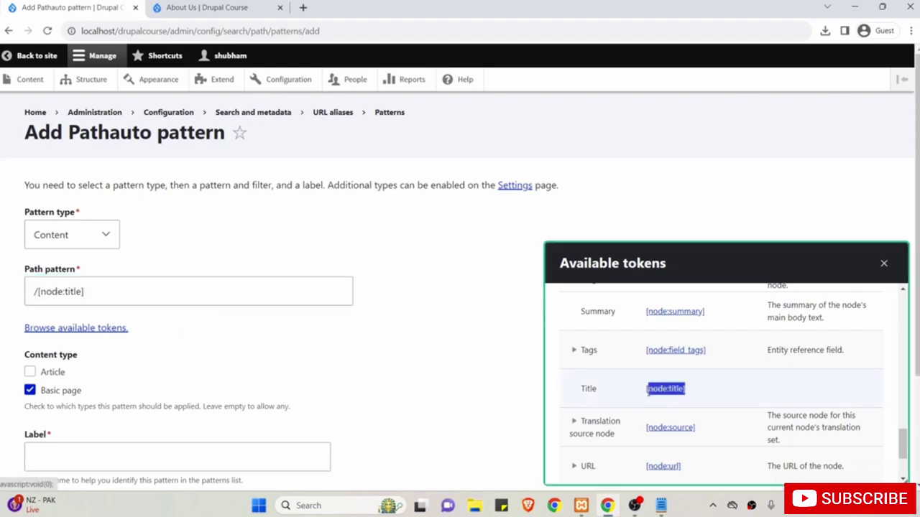
click(258, 293)
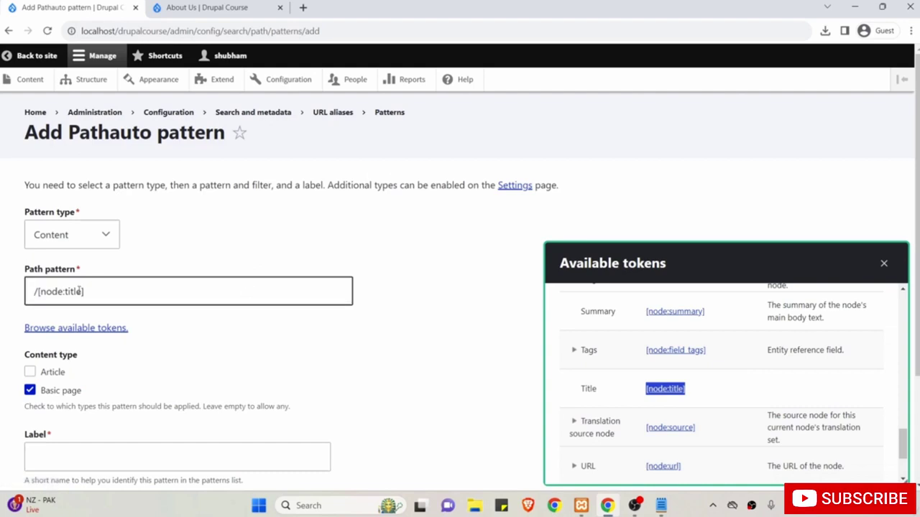
click(38, 292)
scroll(112, 287, down, 1)
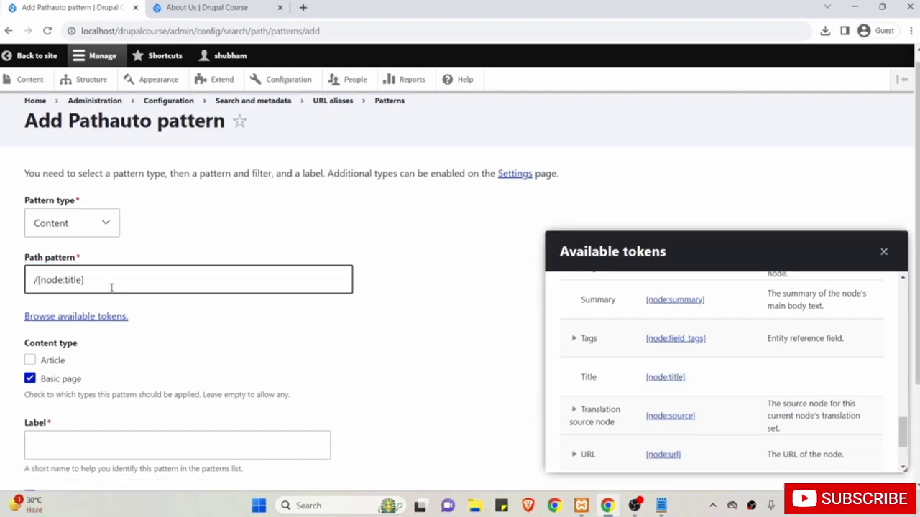
drag(104, 285, 34, 280)
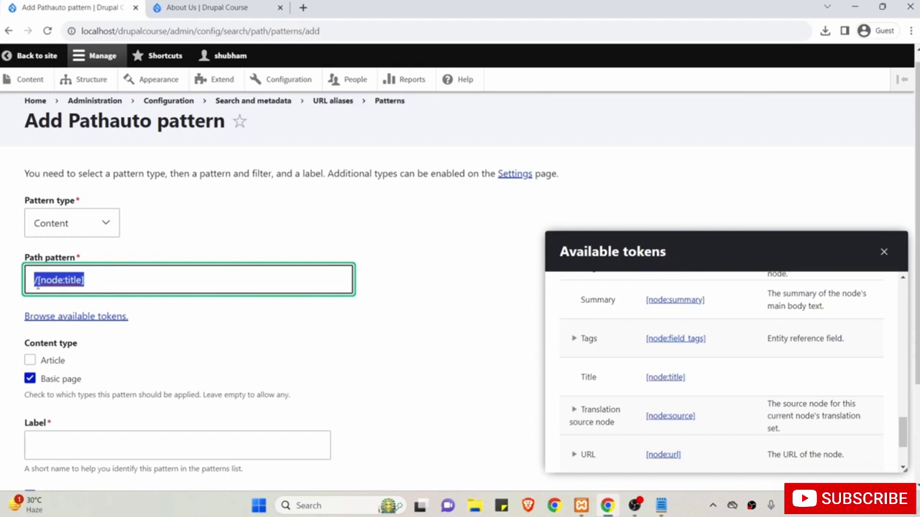
Review the About Us page's title and the 'about' part of its address.
click(184, 9)
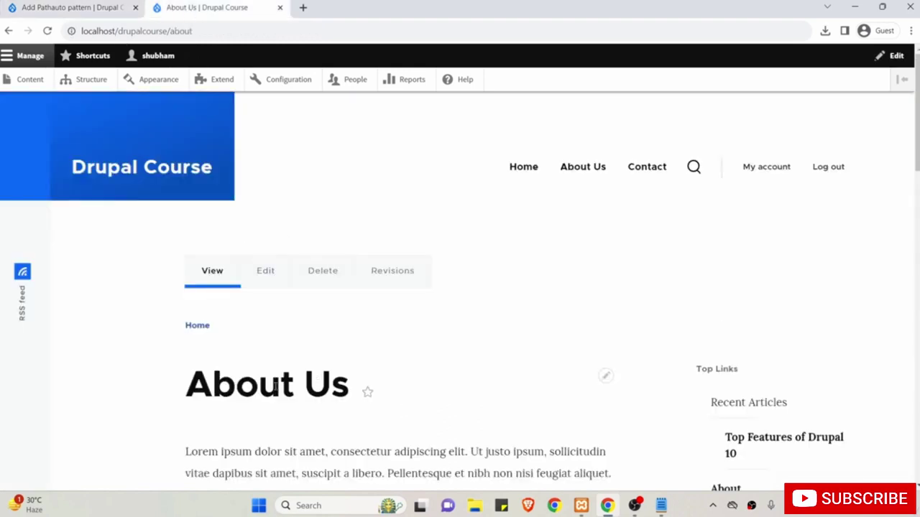
drag(173, 390, 351, 387)
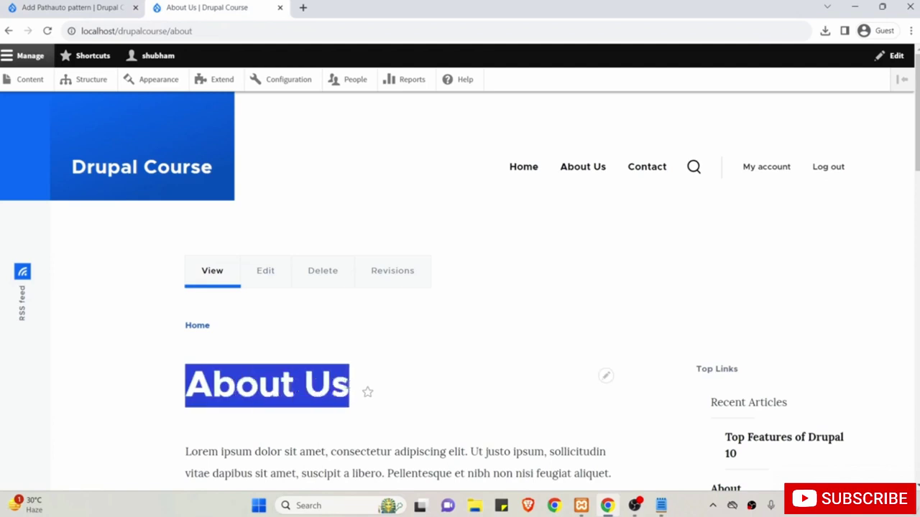
double_click(182, 31)
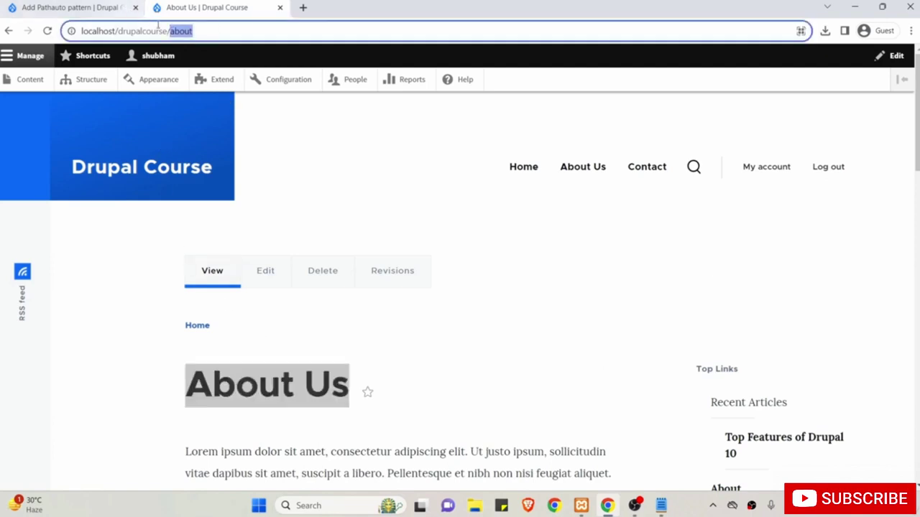
Label the pattern 'Basic Page Pattern', correcting the typo.
click(78, 6)
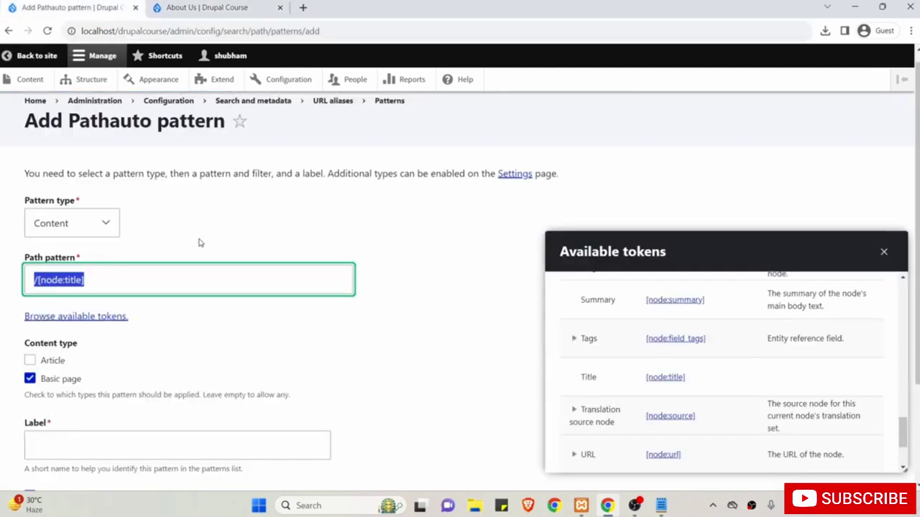
scroll(200, 243, down, 2)
click(155, 320)
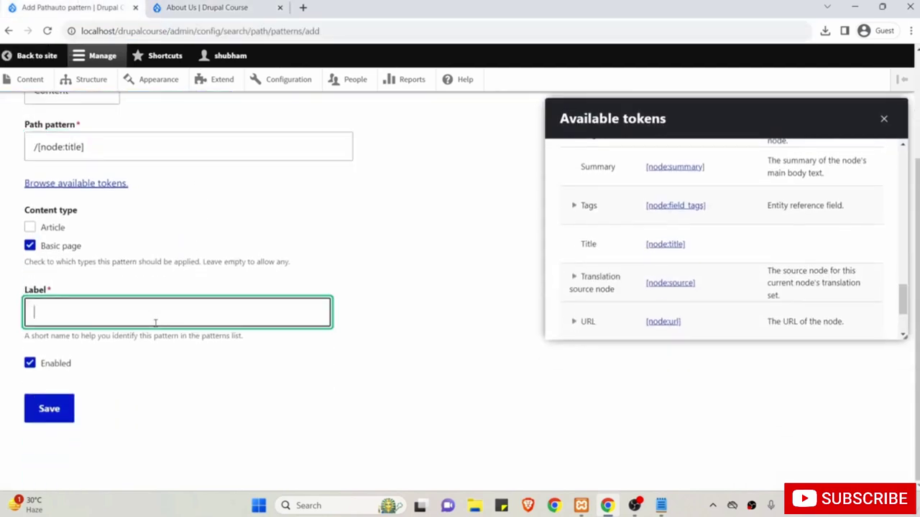
scroll(155, 323, up, 1)
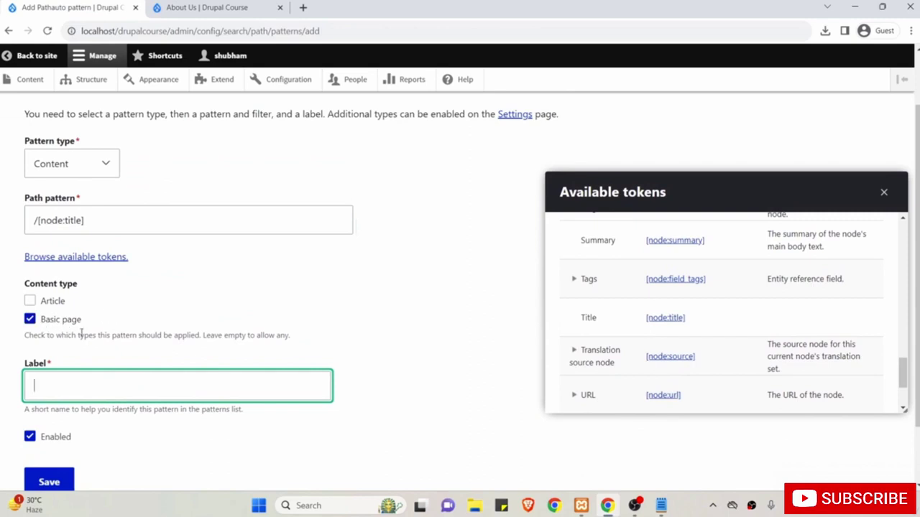
text(Basic )
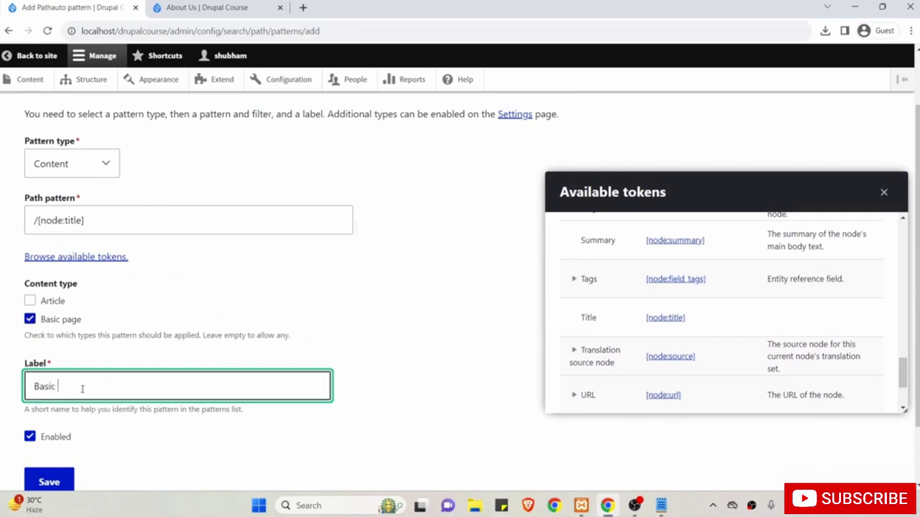
text(Page Patgtern)
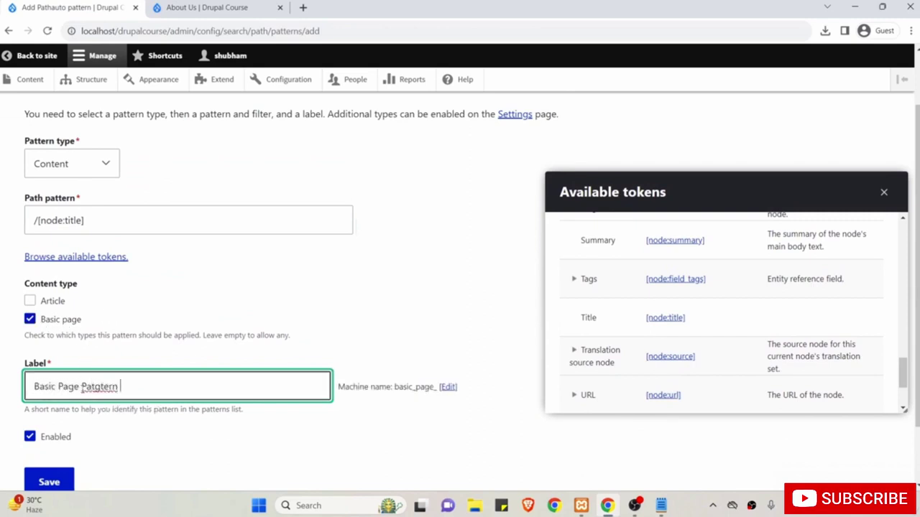
key(BackSpace)
key(BackSpace)
key(BackSpace)
key(BackSpace)
key(BackSpace)
key(BackSpace)
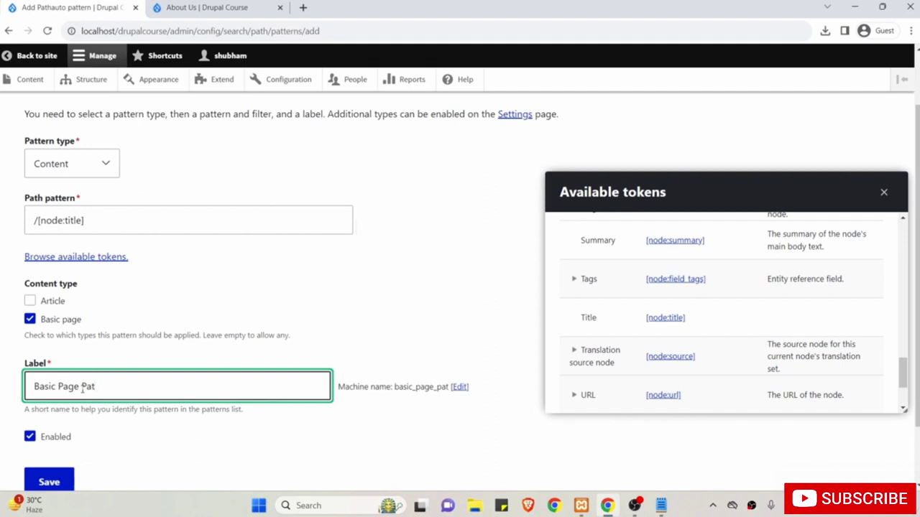
text(tern)
scroll(83, 389, down, 2)
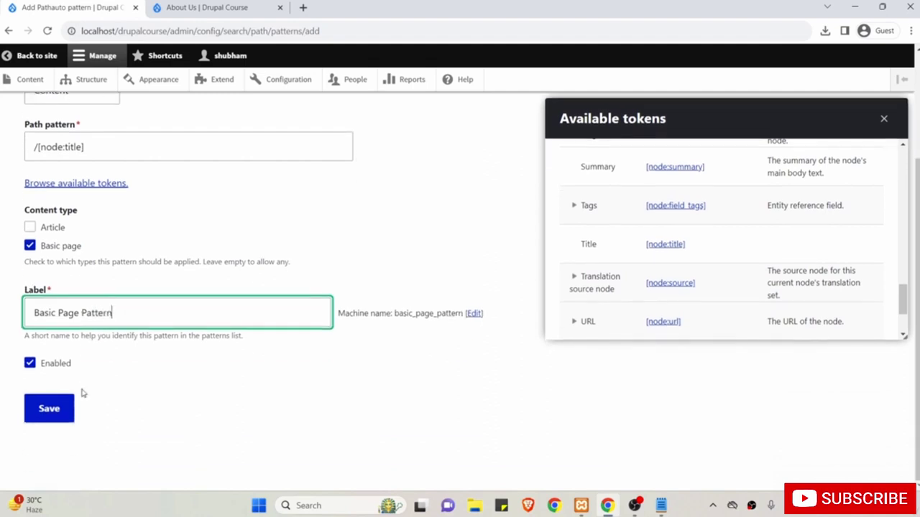
Save the Basic Page Pattern.
click(56, 411)
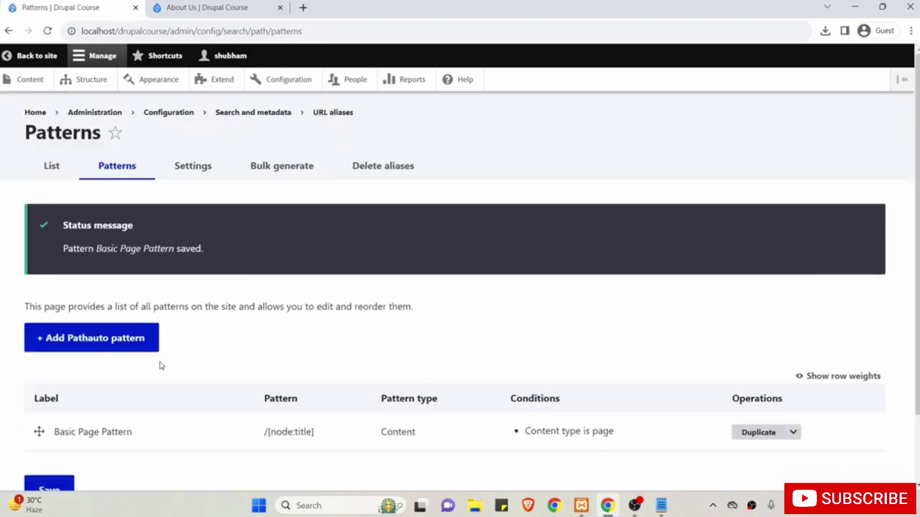
scroll(160, 365, down, 1)
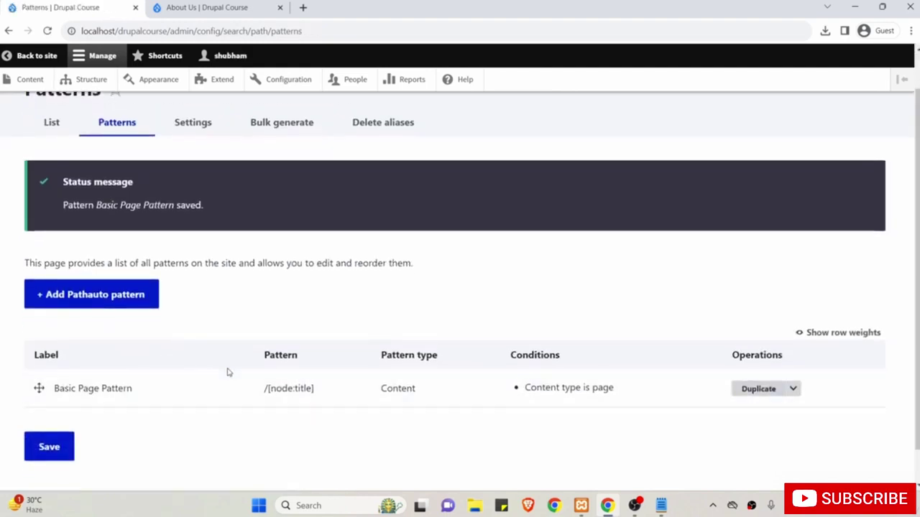
scroll(228, 371, up, 1)
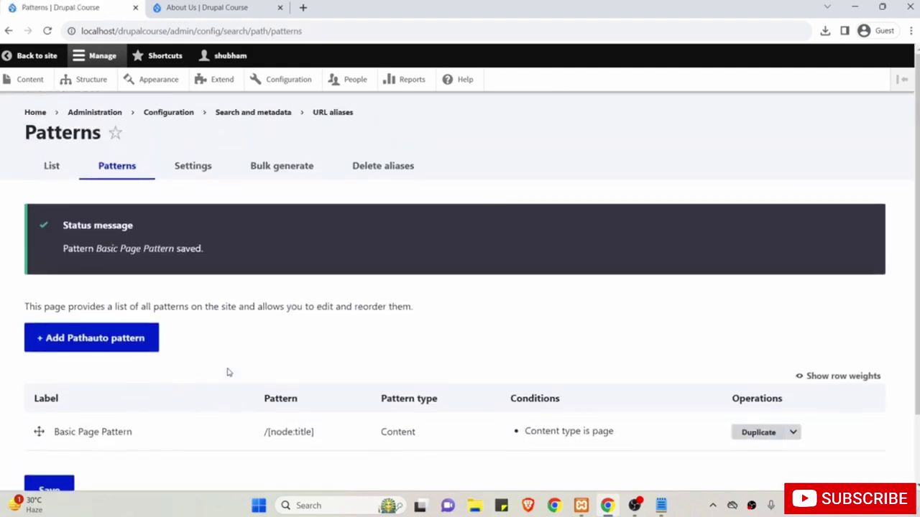
Create and publish a Basic page titled 'Services' with placeholder body text.
click(27, 82)
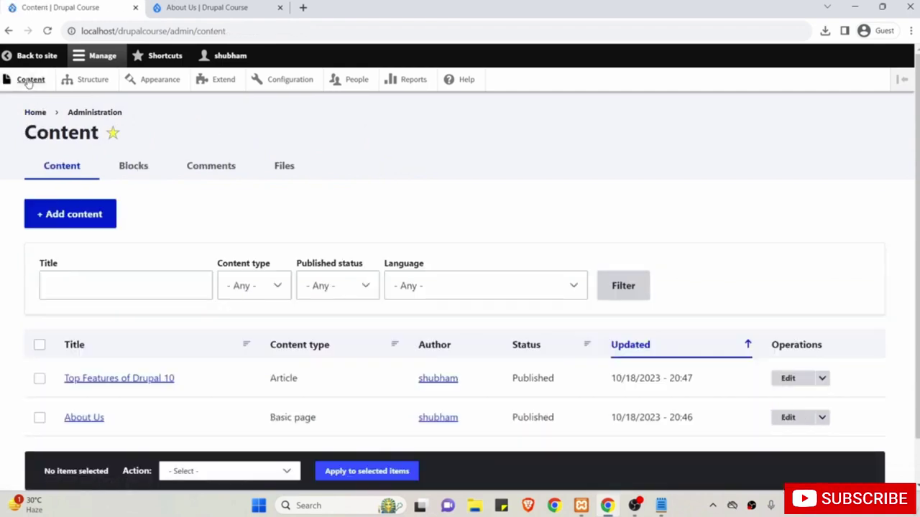
click(82, 219)
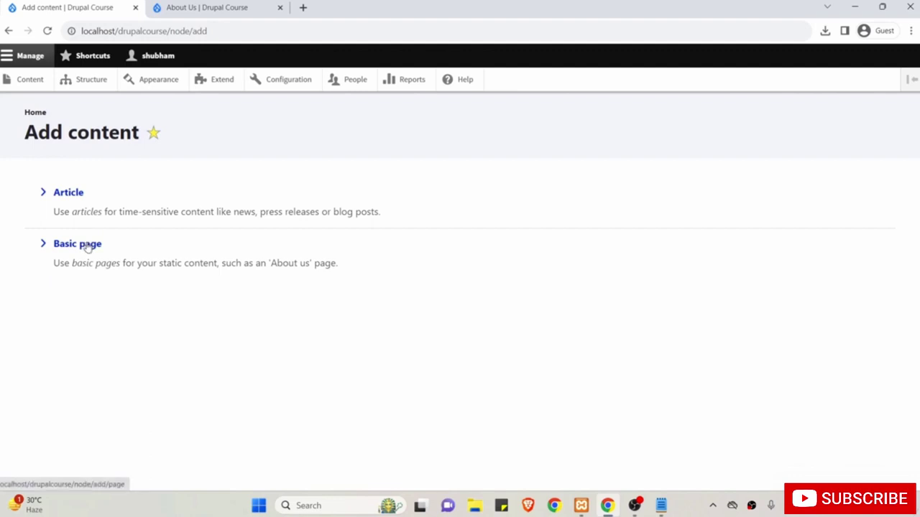
click(86, 247)
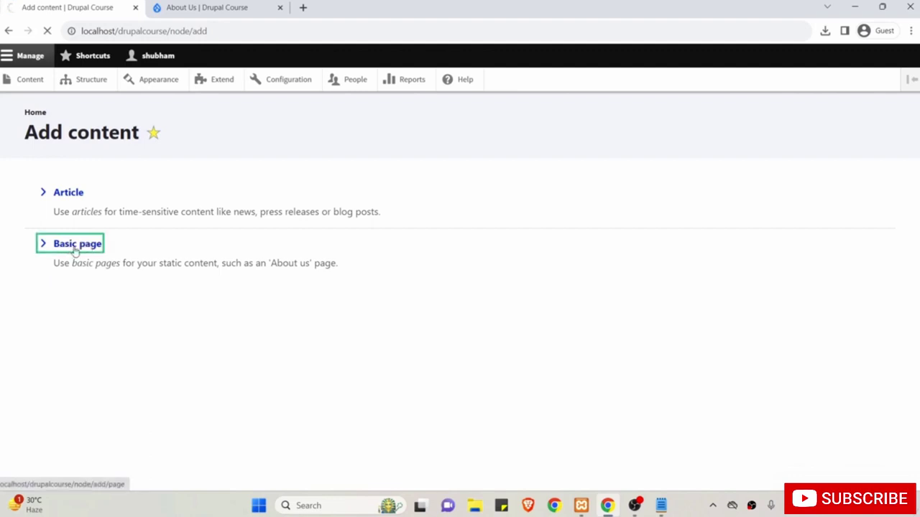
click(122, 221)
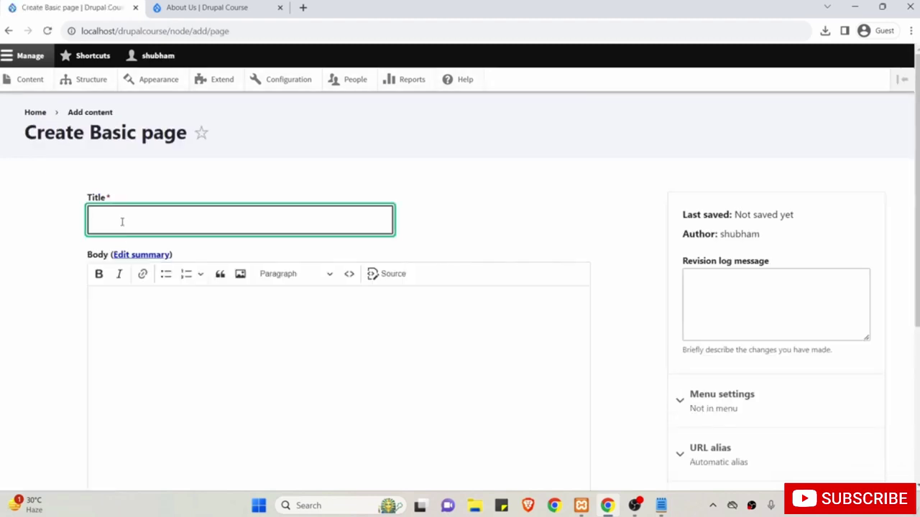
text(Services)
click(190, 373)
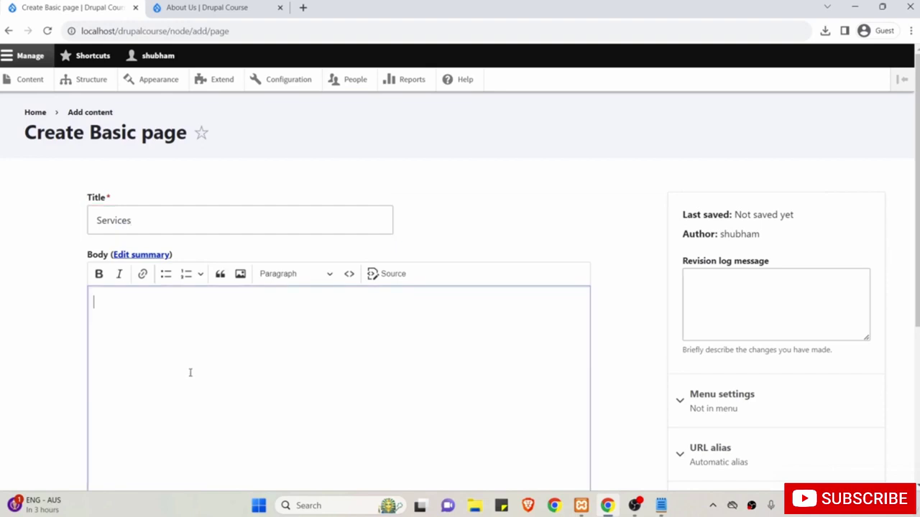
text(hjsdhjhs dji)
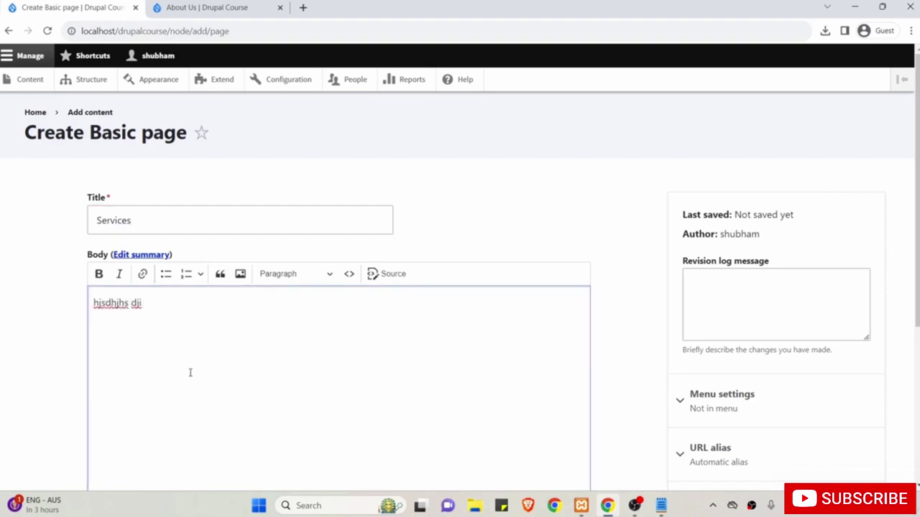
scroll(639, 271, down, 3)
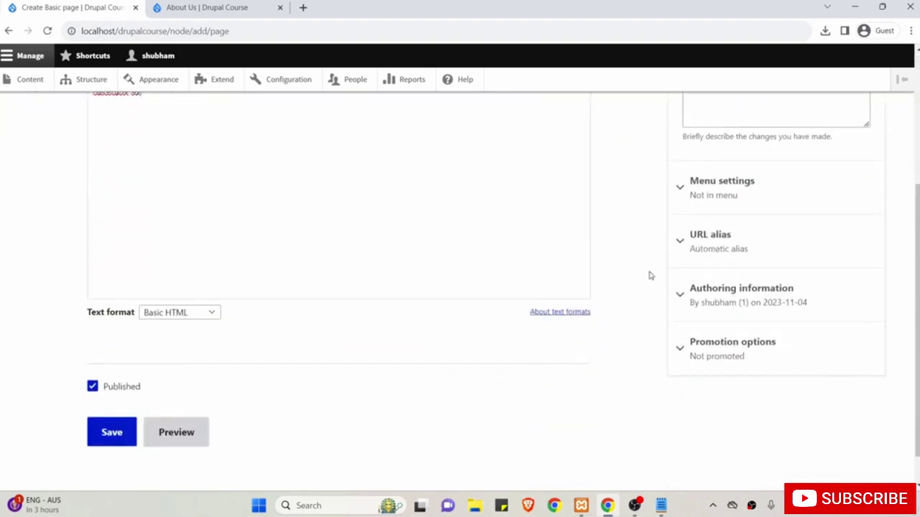
click(739, 229)
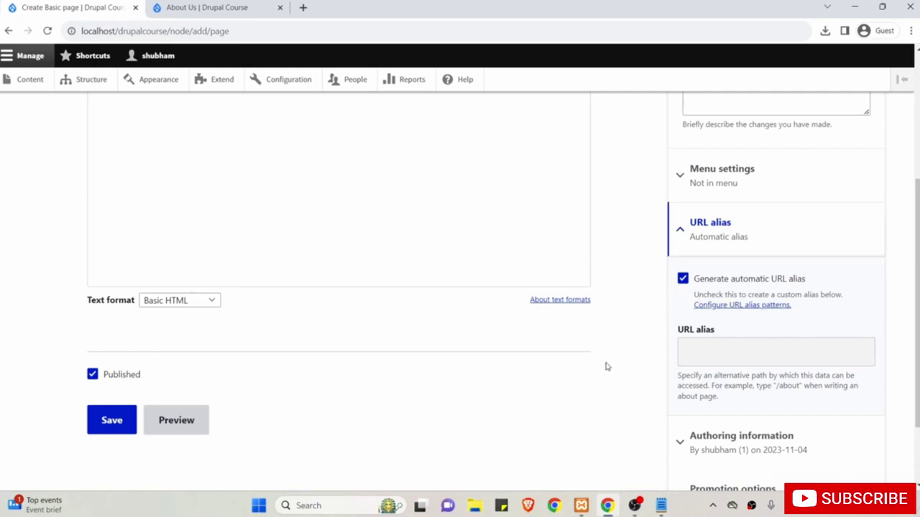
click(113, 421)
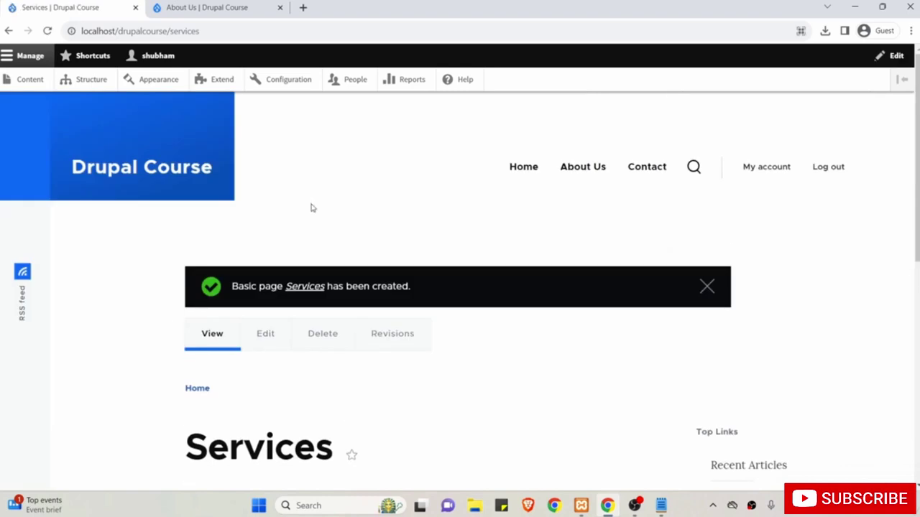
drag(163, 31, 206, 31)
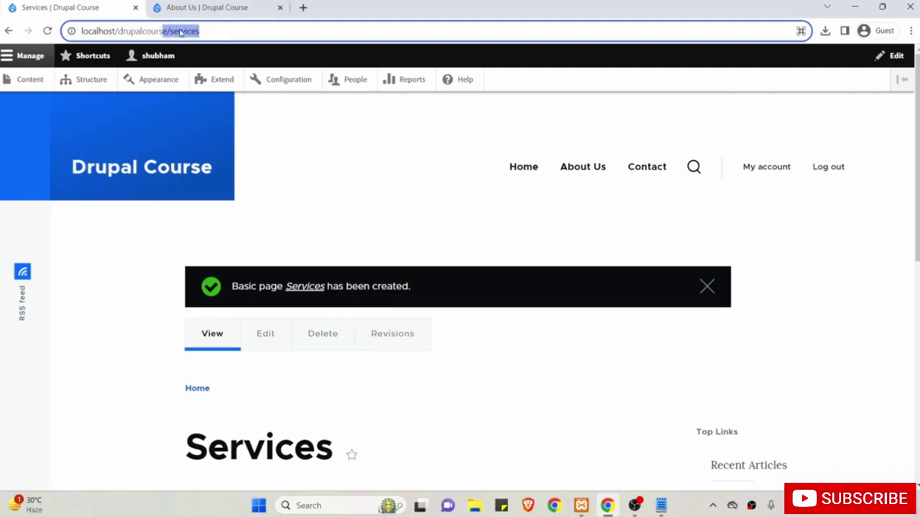
double_click(258, 449)
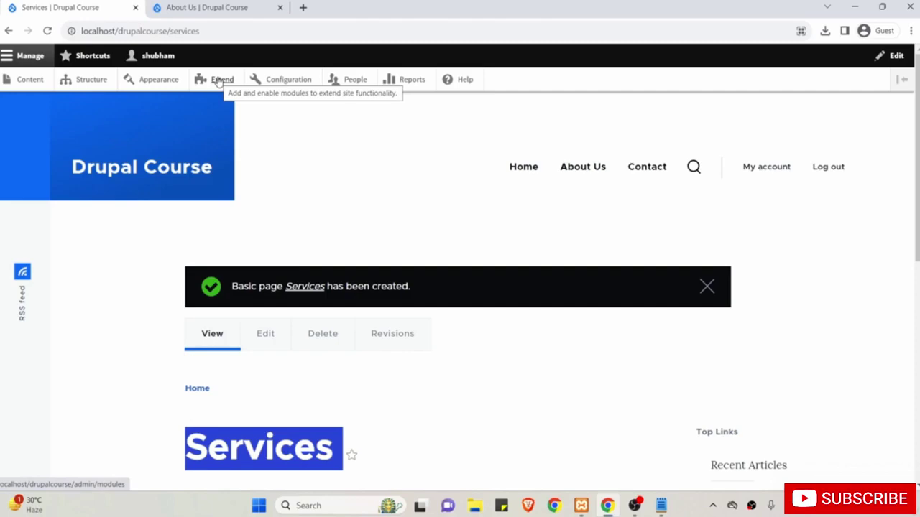
Return to Extend and open Pathauto's configuration from its expanded details.
click(219, 80)
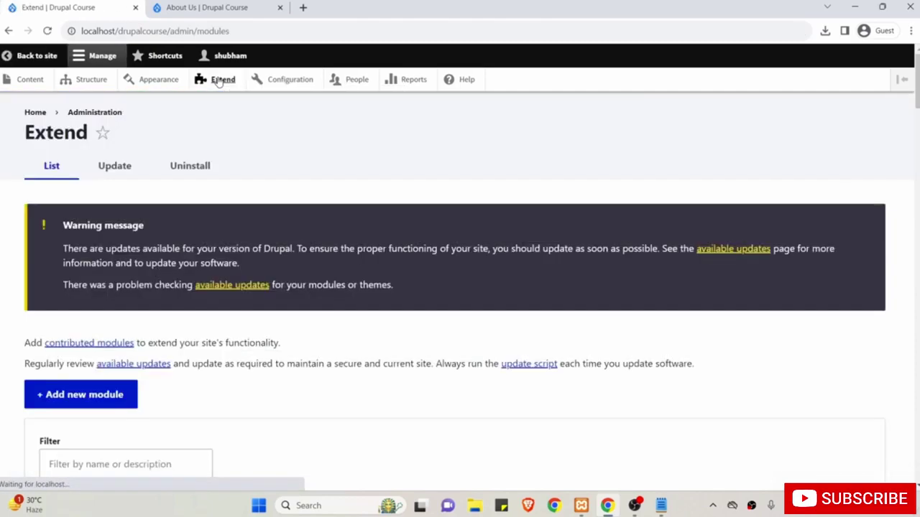
scroll(274, 324, down, 15)
scroll(274, 324, down, 20)
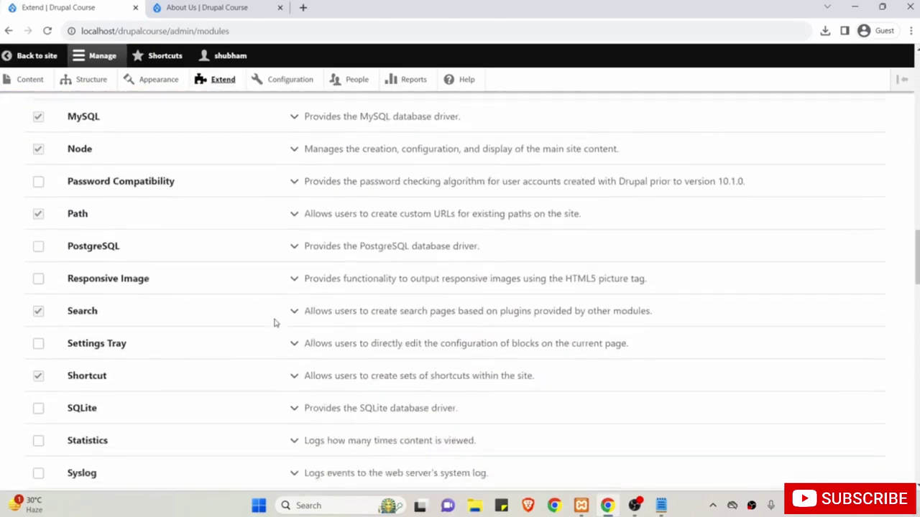
scroll(273, 323, down, 8)
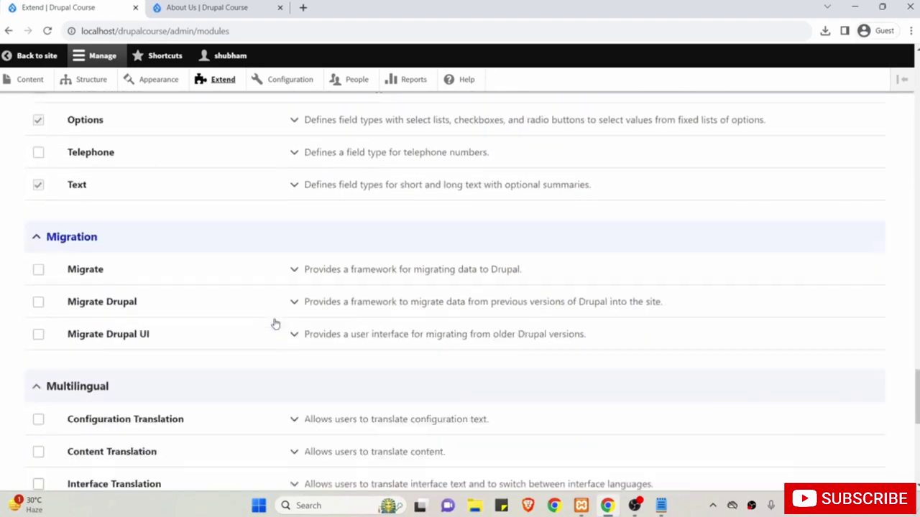
click(325, 248)
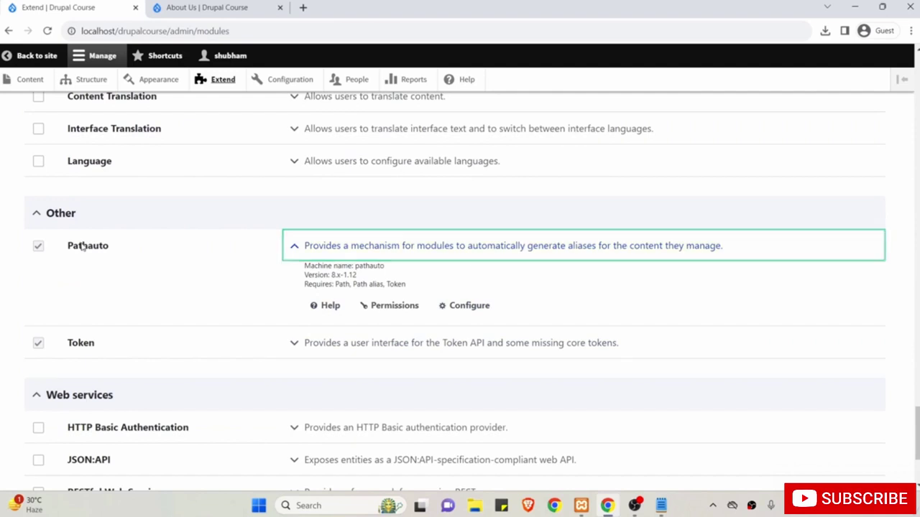
drag(81, 245, 141, 246)
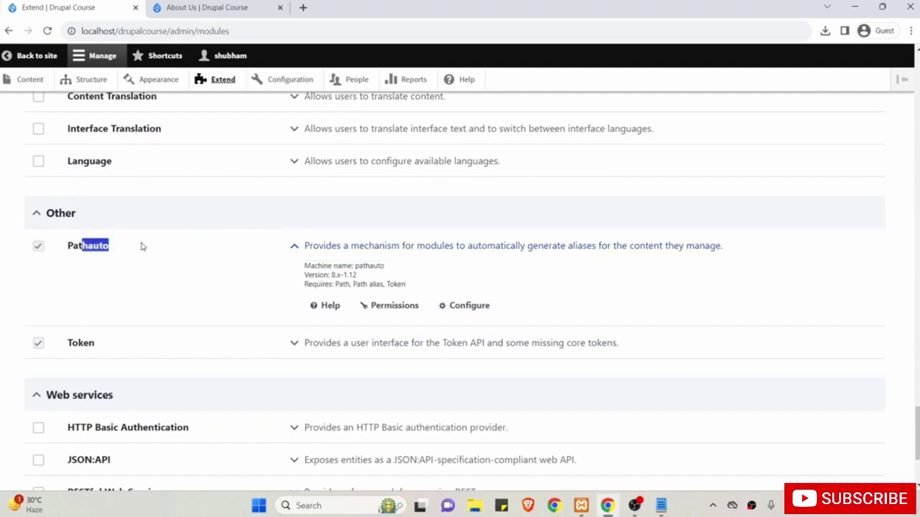
click(471, 307)
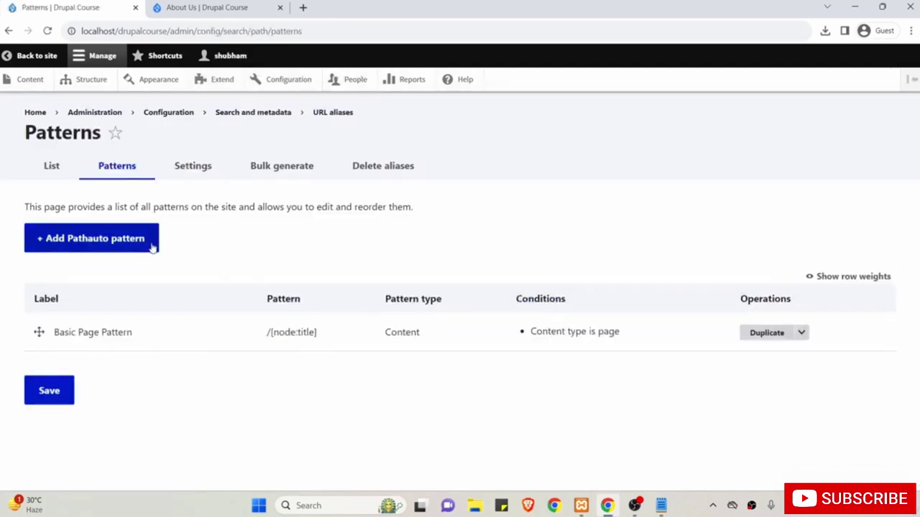
Start another Pathauto pattern for Content, limited to the Article type.
click(109, 243)
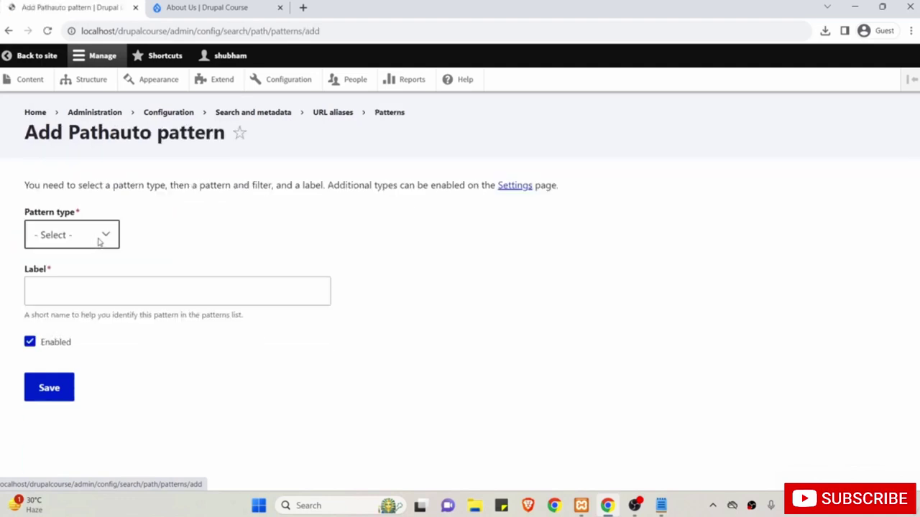
click(90, 239)
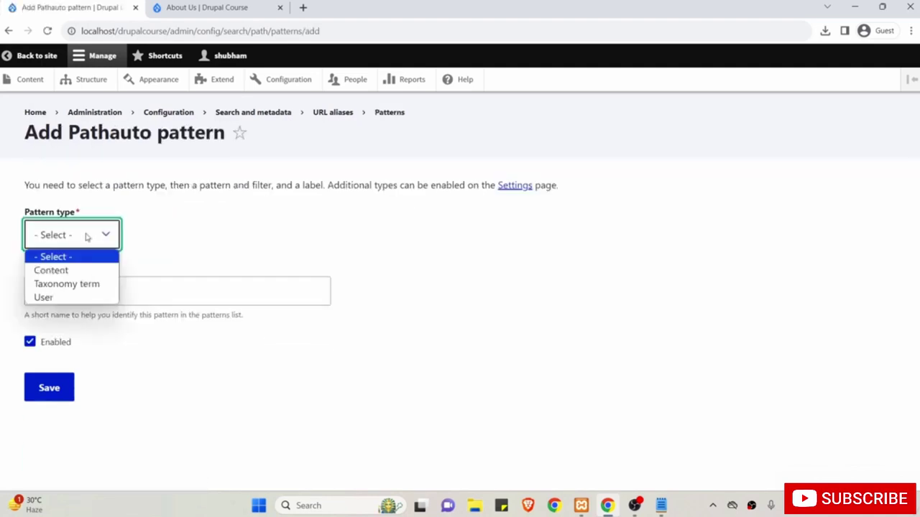
click(79, 271)
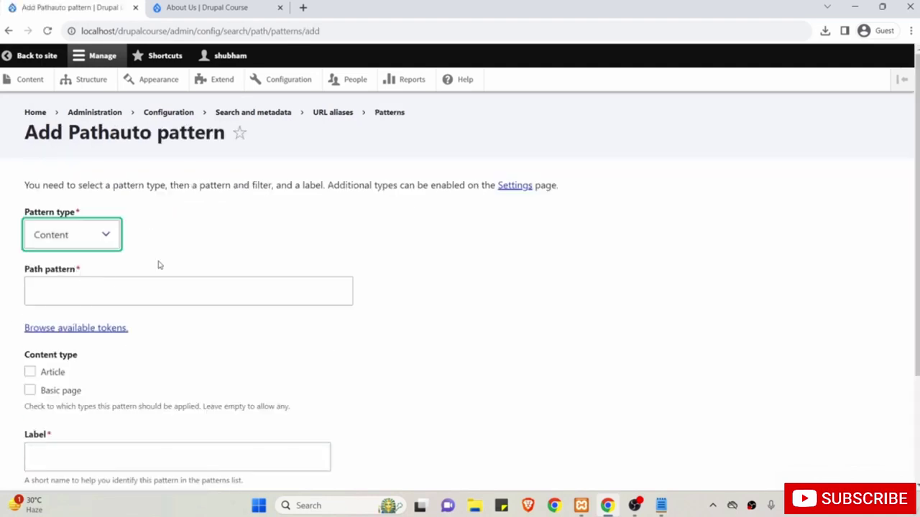
scroll(135, 367, down, 1)
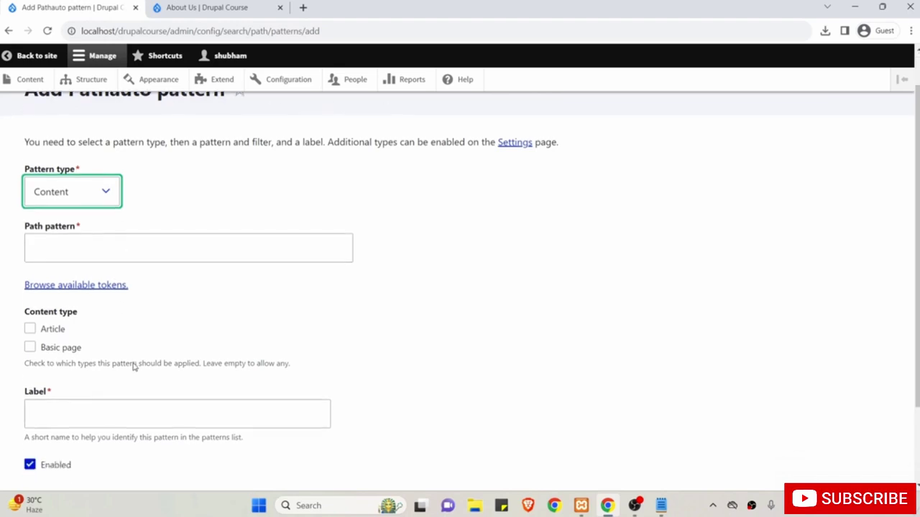
click(56, 332)
scroll(165, 298, up, 1)
click(164, 294)
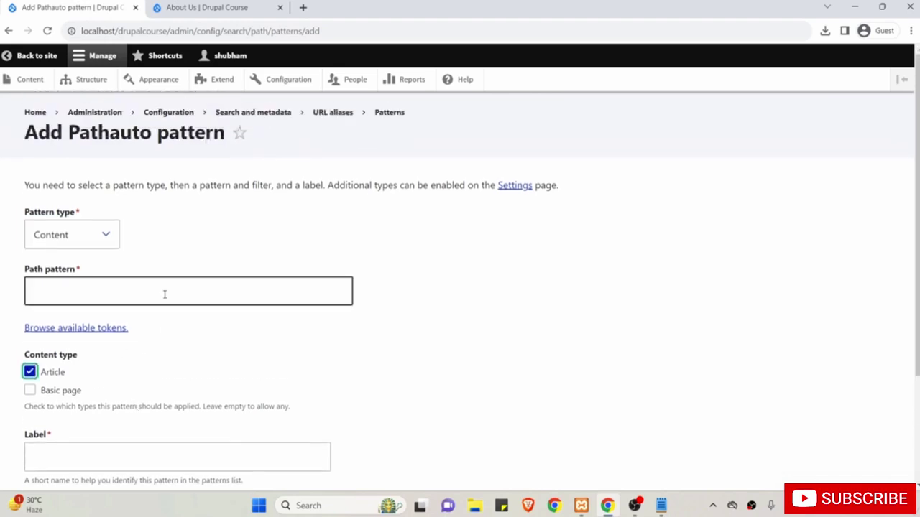
click(162, 293)
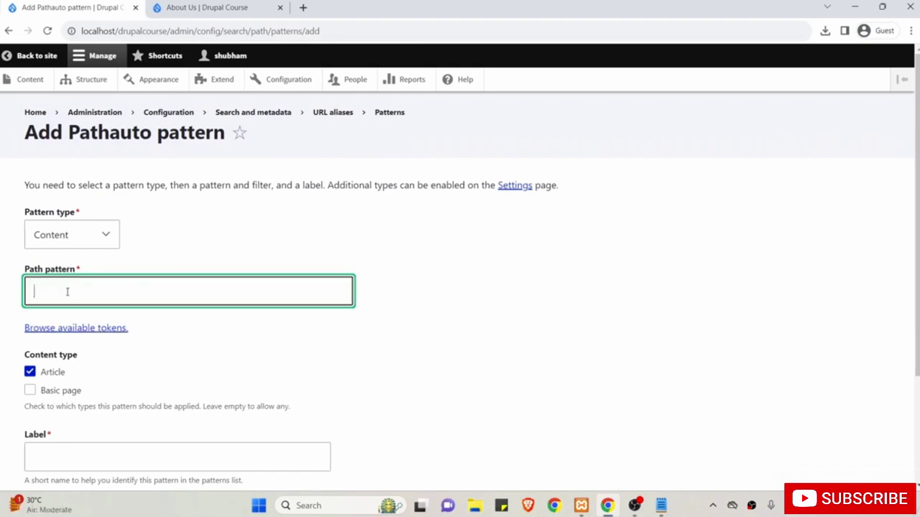
Switch to the site tab and go to the home page.
click(176, 207)
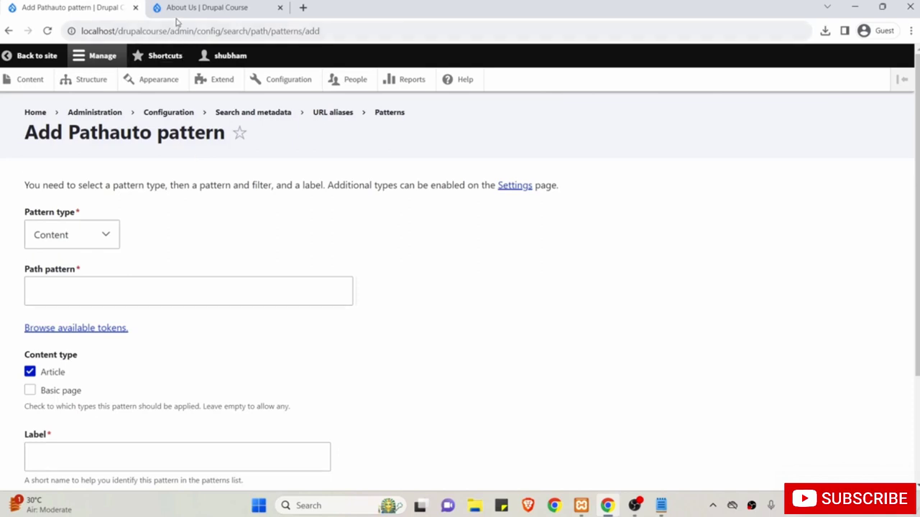
click(222, 11)
click(154, 169)
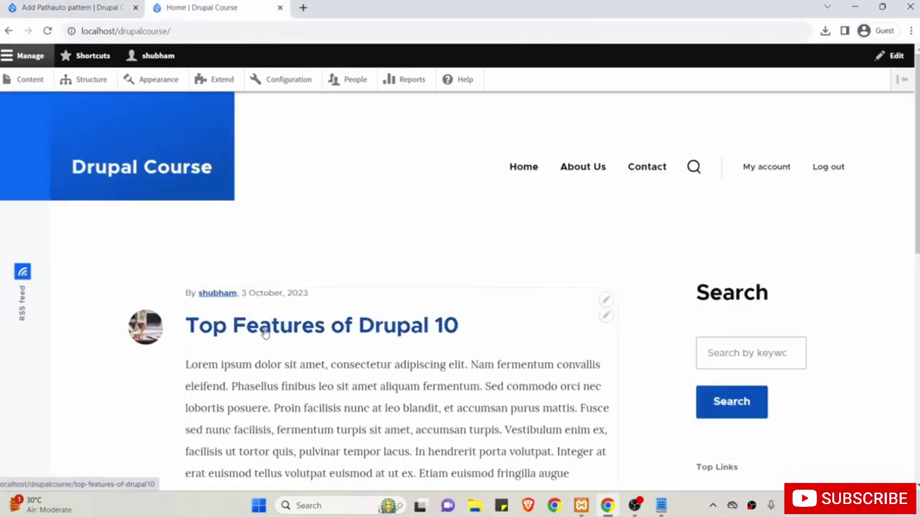
Open 'Top Features of Drupal 10' and change its address to /blog/top-features-of-drupal10.
click(264, 329)
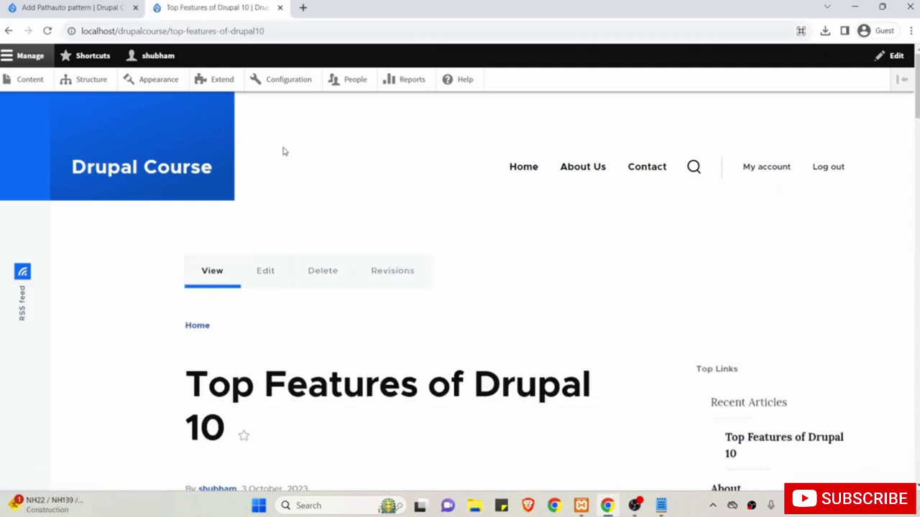
click(283, 31)
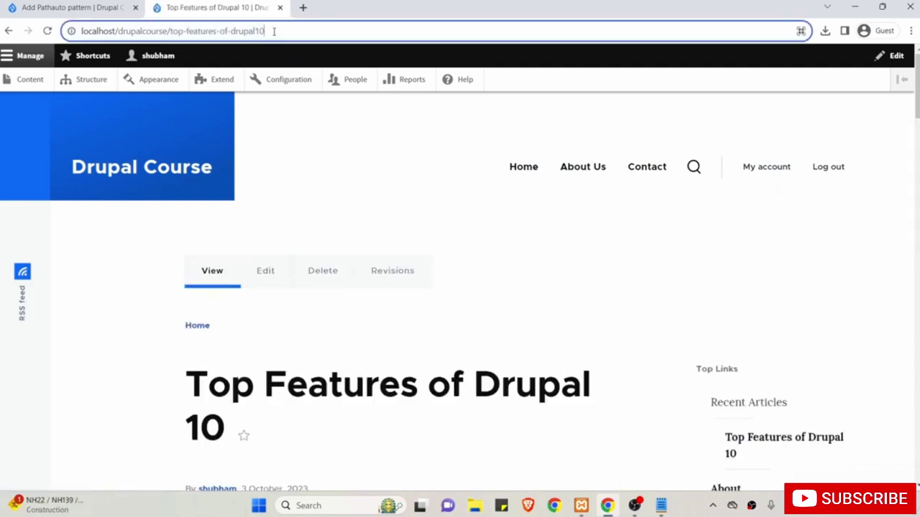
drag(274, 31, 172, 38)
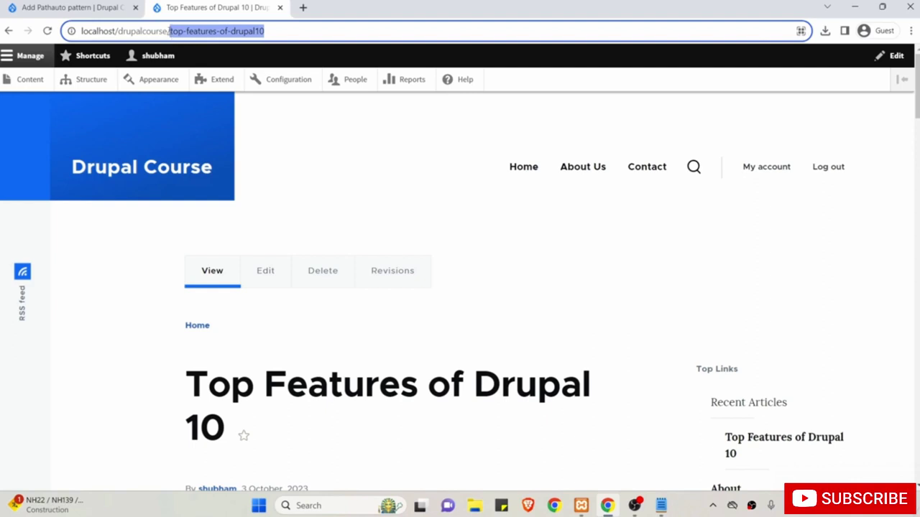
click(169, 30)
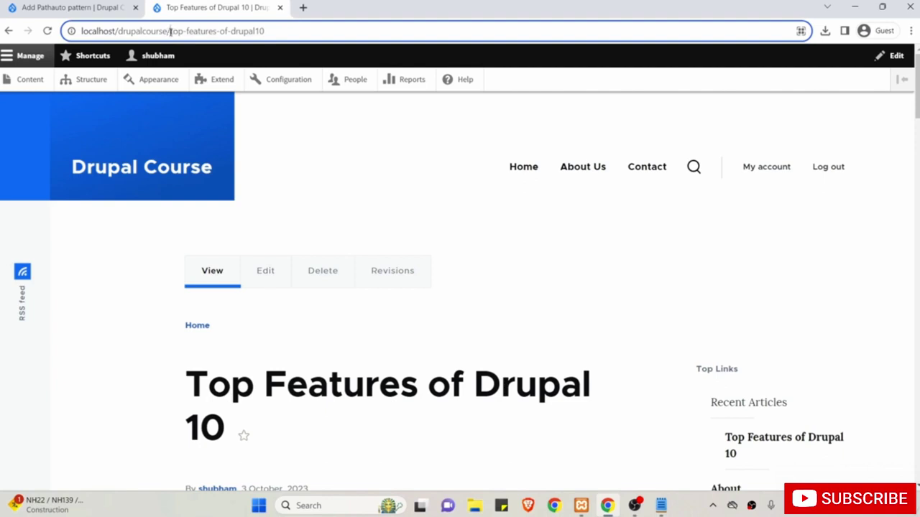
text(blog)
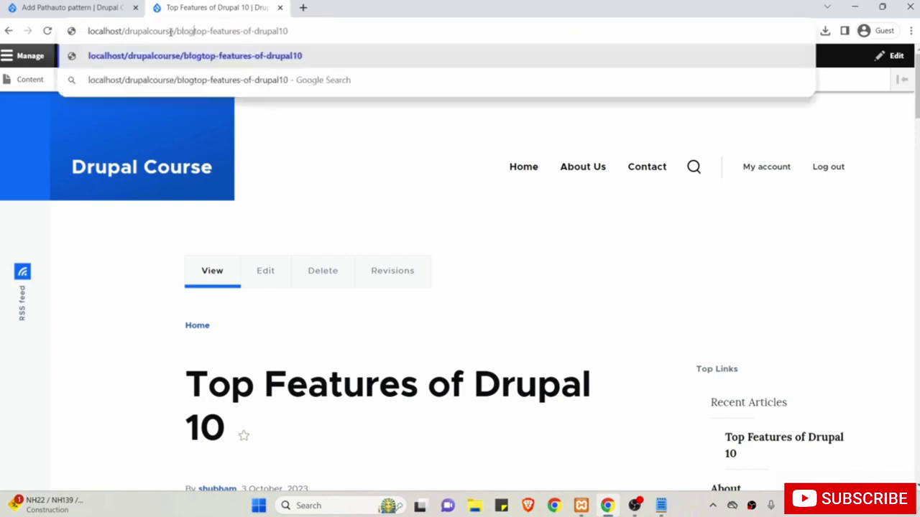
text(/)
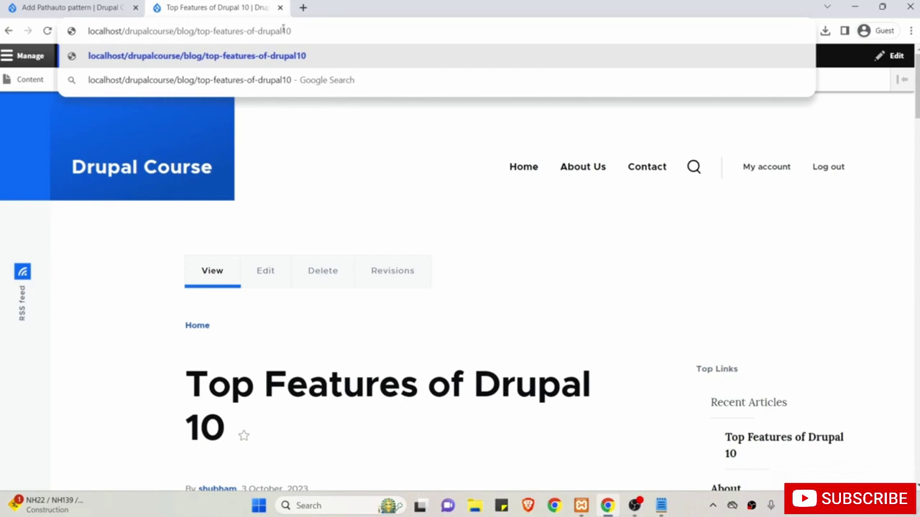
drag(291, 31, 199, 30)
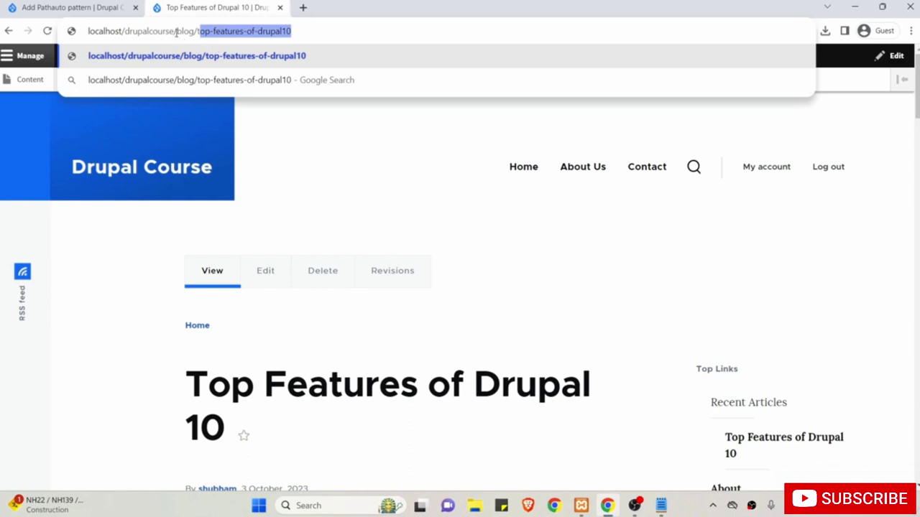
drag(176, 33, 301, 30)
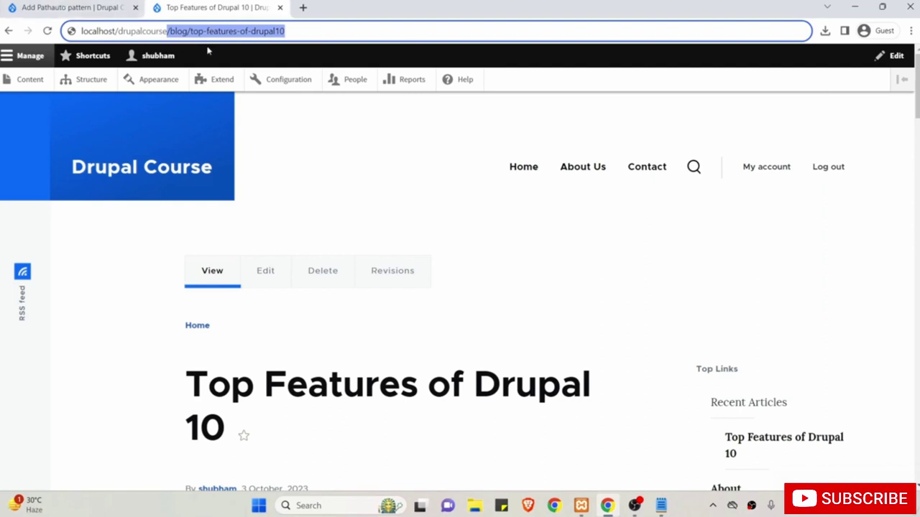
click(76, 5)
Enter /blog/ as the Article path pattern and bring up the available tokens list.
click(100, 291)
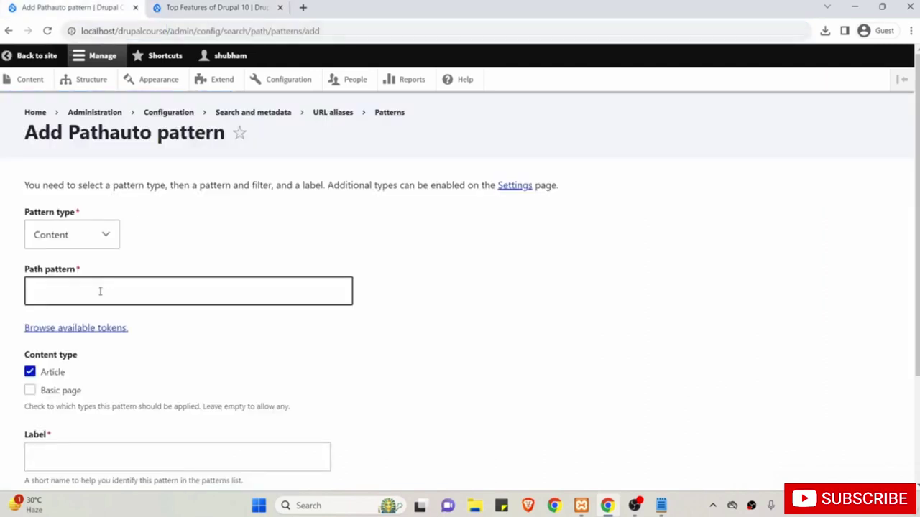
click(100, 291)
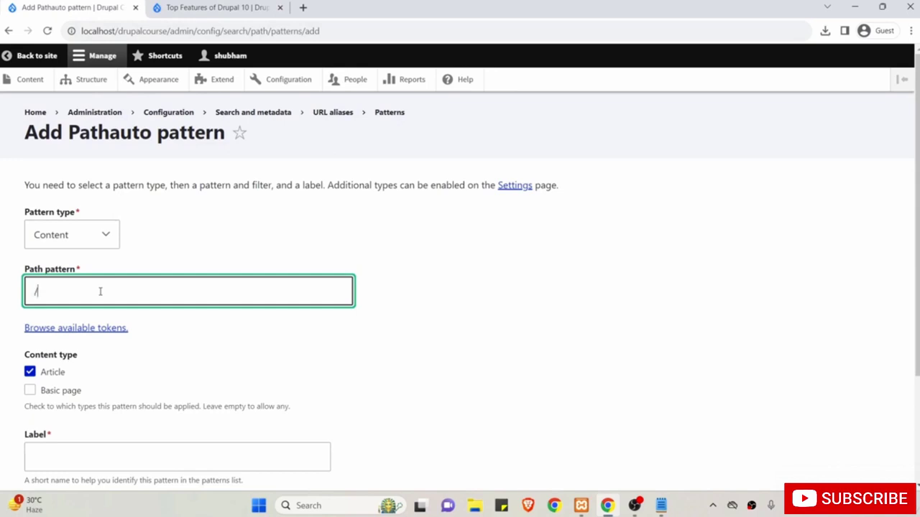
text(/blog)
drag(100, 291, 12, 293)
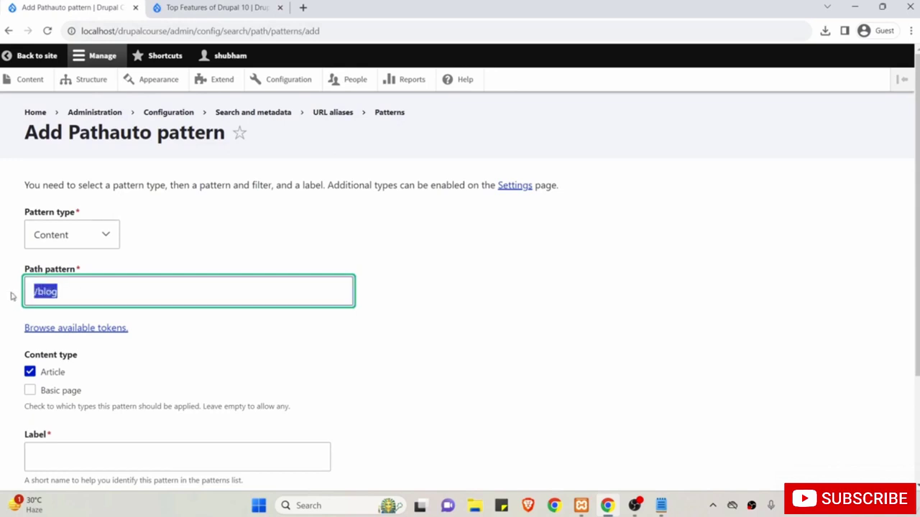
click(89, 294)
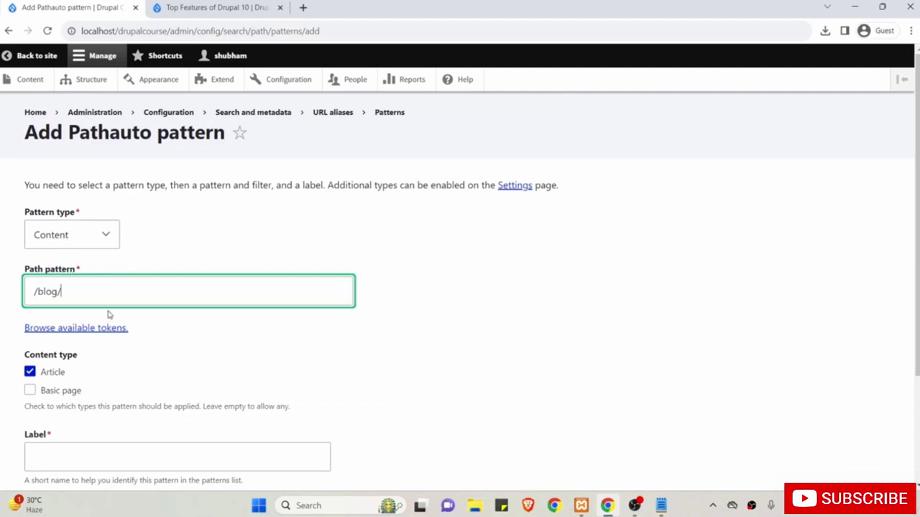
click(60, 329)
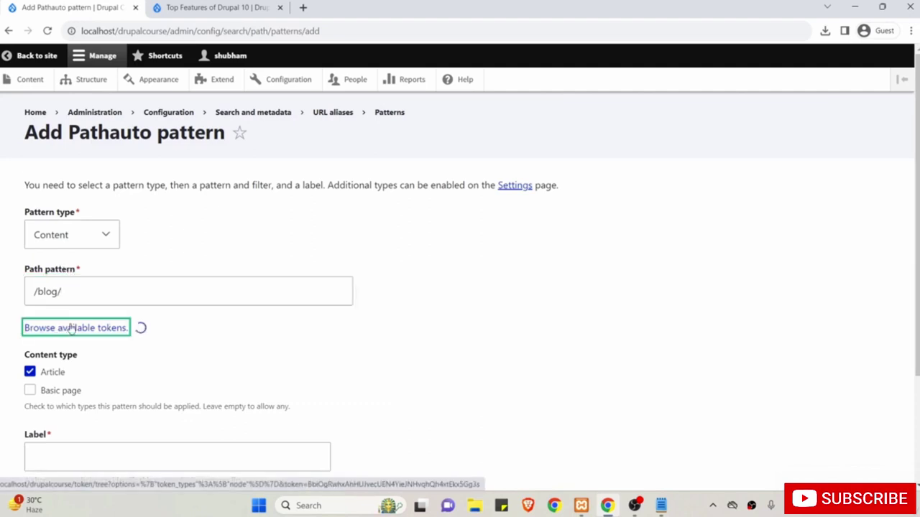
Copy the [node:title] token from the Nodes group and paste it after /blog/ in the pattern.
scroll(645, 400, down, 2)
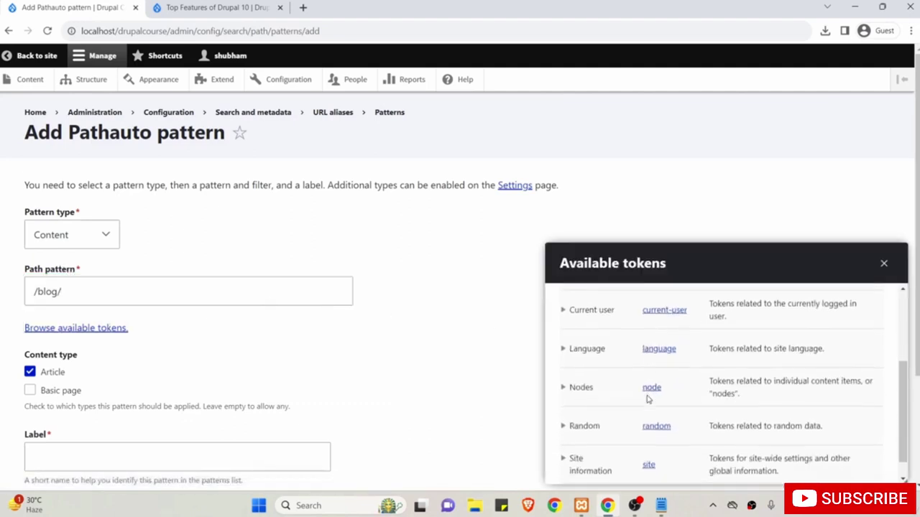
click(563, 376)
scroll(630, 408, down, 5)
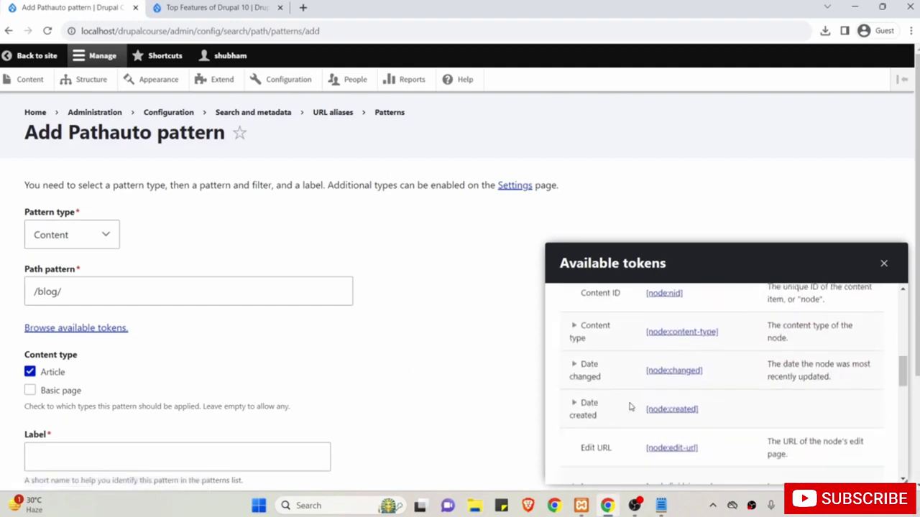
scroll(630, 408, down, 7)
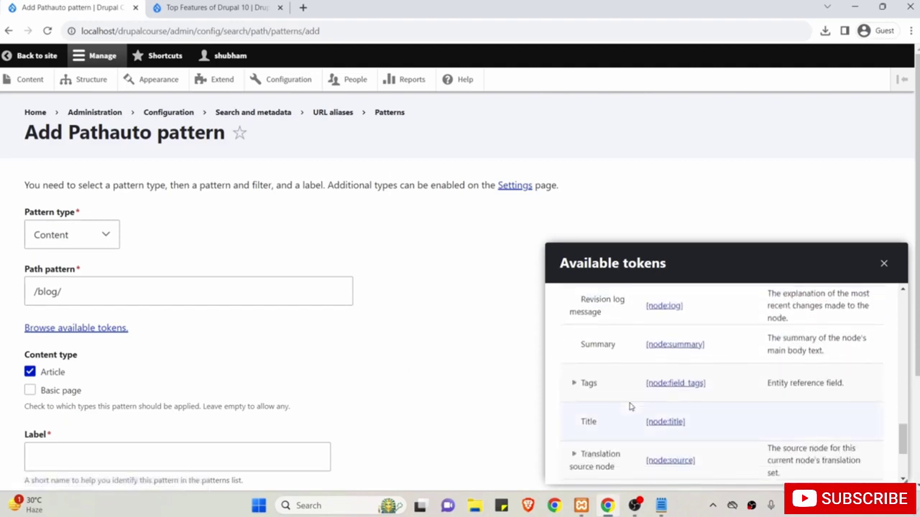
scroll(630, 408, down, 1)
drag(656, 365, 644, 367)
key(ctrl+c)
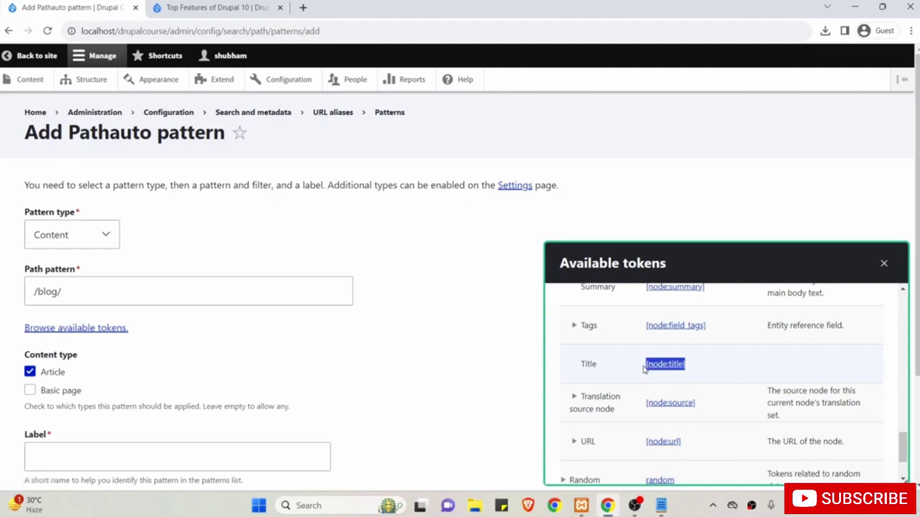
click(261, 293)
key(ctrl+v)
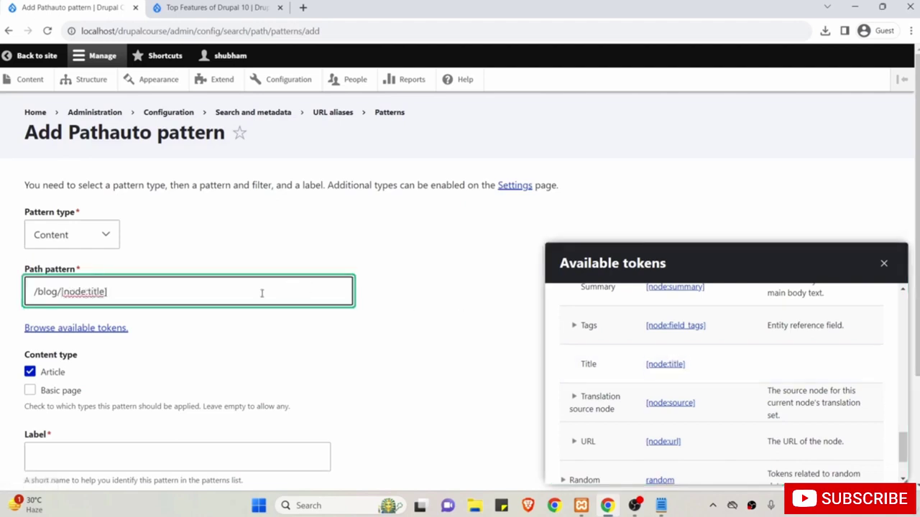
click(365, 262)
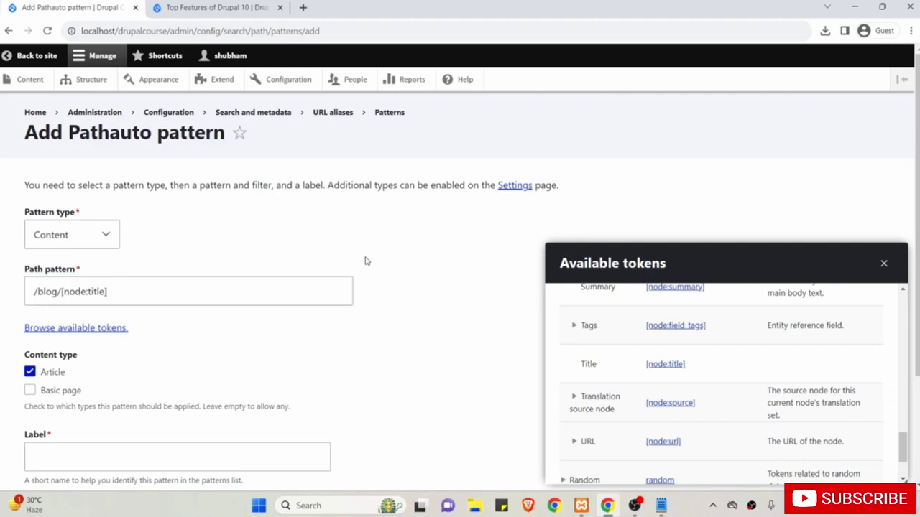
click(43, 296)
scroll(121, 267, down, 2)
Label the pattern 'Article Pattern' and save it.
click(48, 330)
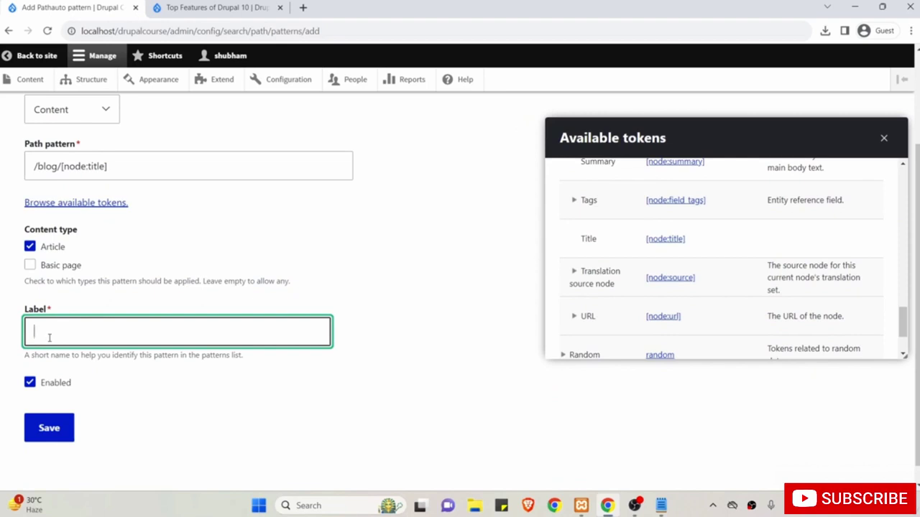
text(Article )
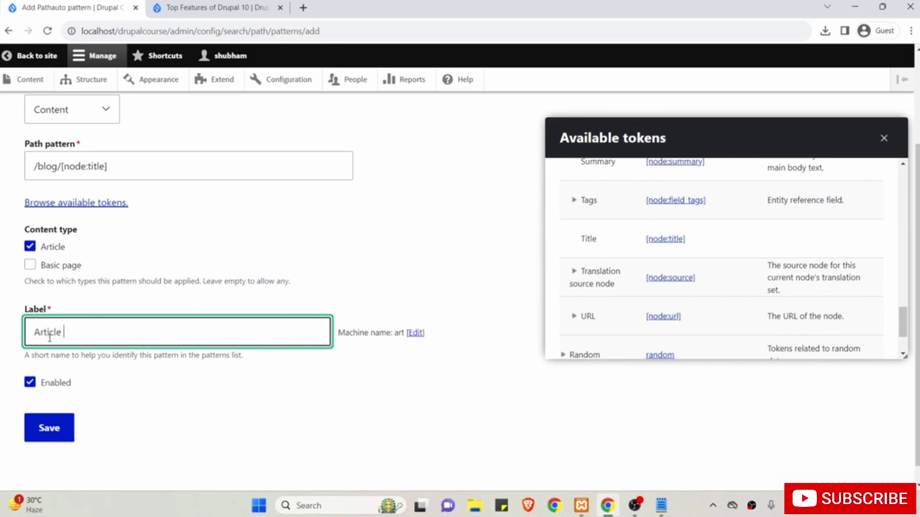
text(Pattern)
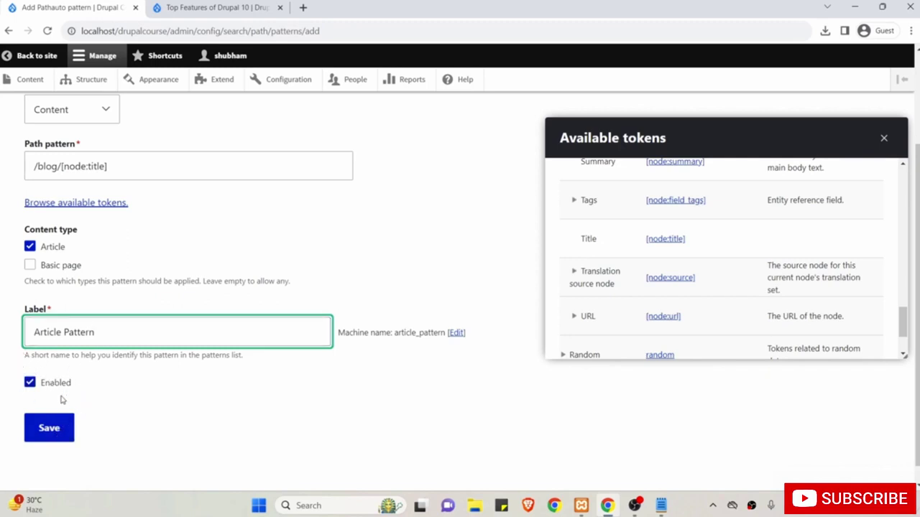
click(54, 432)
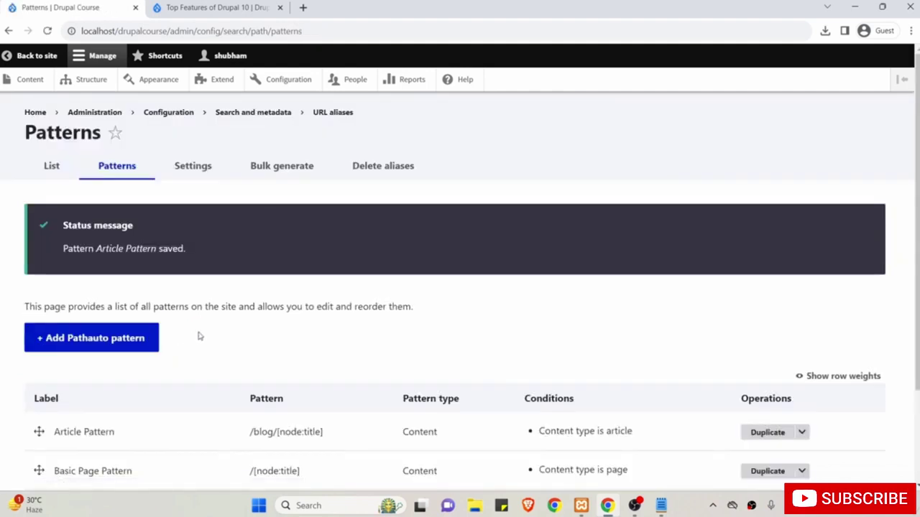
Go to the site's Content admin overview.
scroll(208, 332, down, 1)
scroll(209, 332, up, 1)
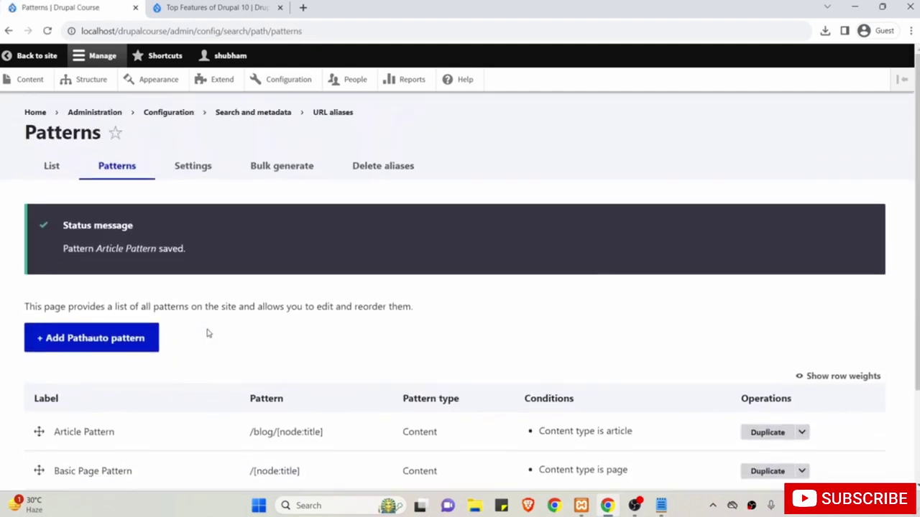
click(29, 82)
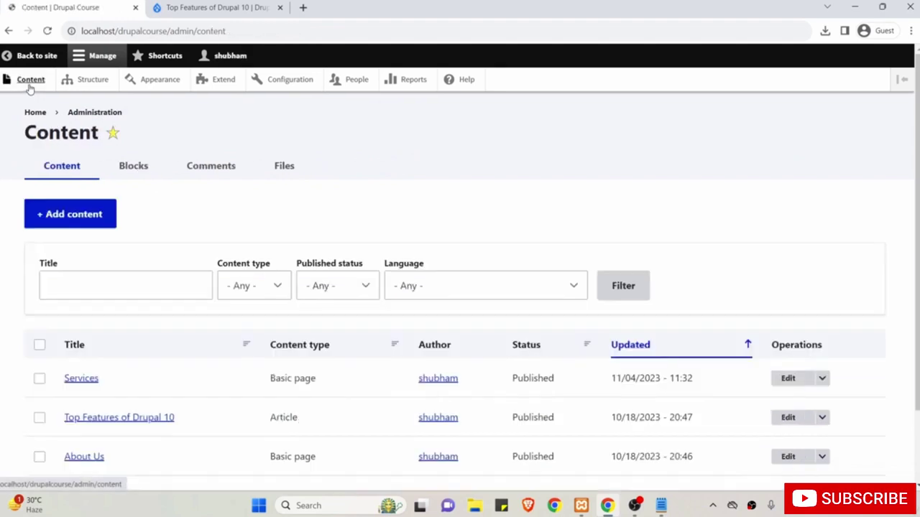
Start a new Article titled 'Some New Features of Drupal 10'.
click(90, 217)
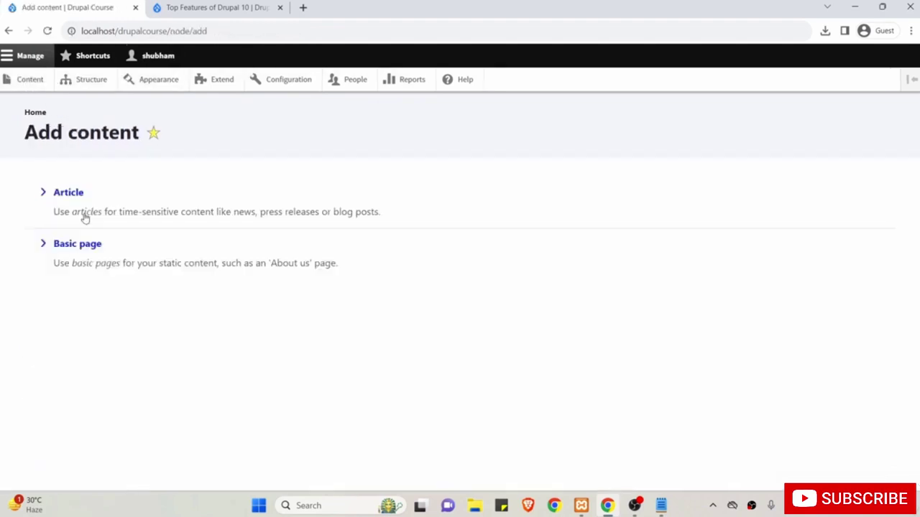
click(72, 194)
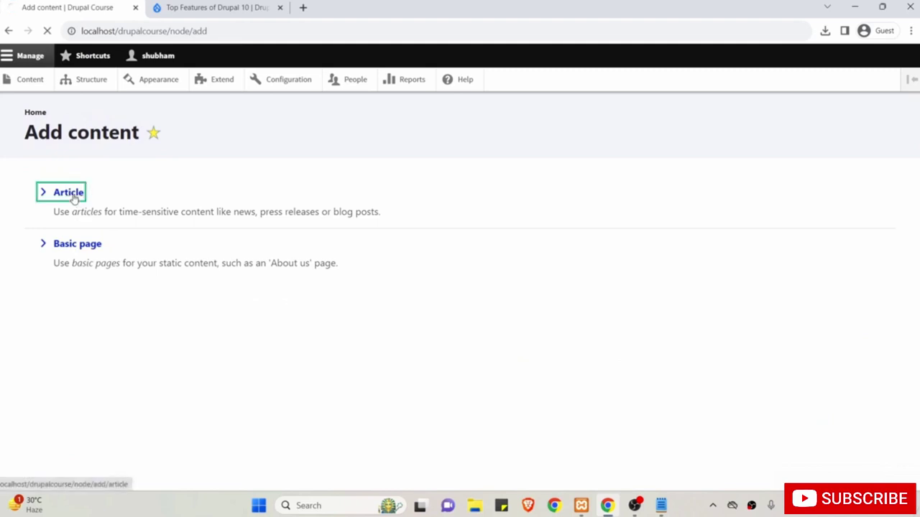
click(133, 218)
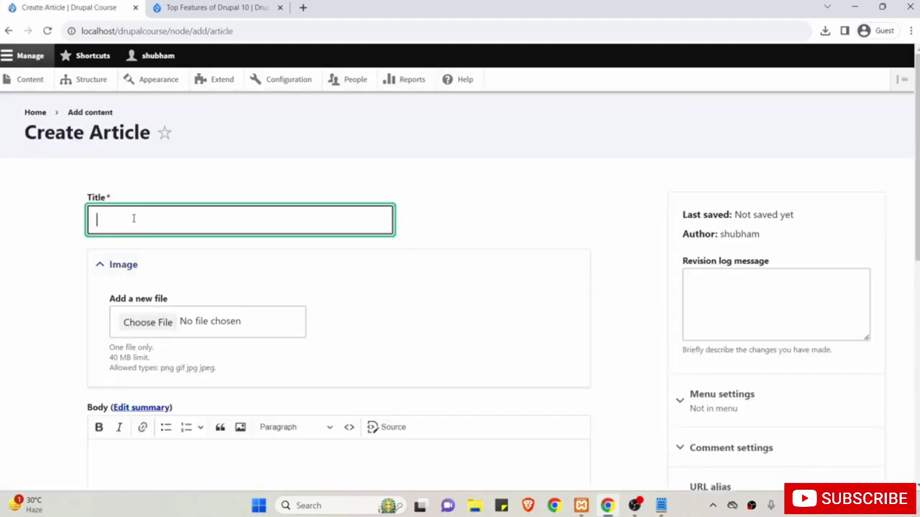
text(Some New Features of Drupal 10)
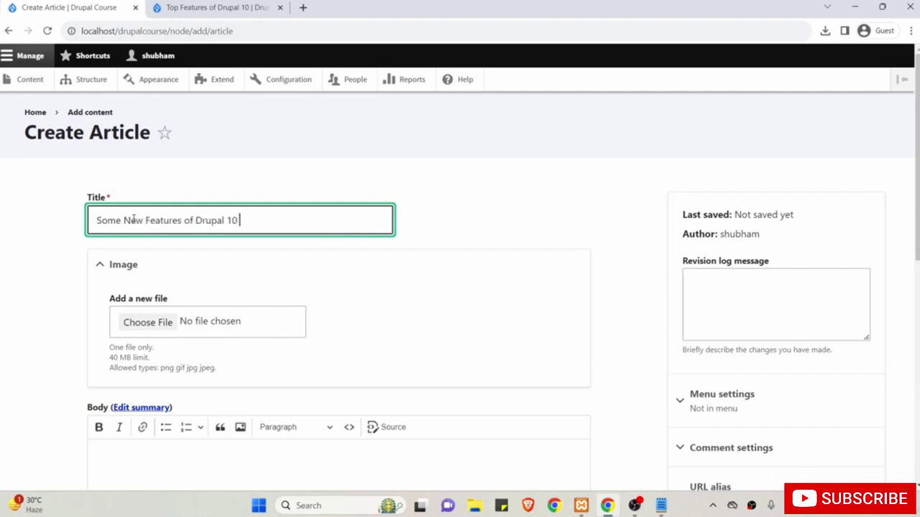
Add placeholder body text 'sdfkjsjdfkjdsf j', check the URL alias settings, and save the article.
scroll(133, 219, down, 3)
click(175, 308)
text(sdfkjsjdfkjdsf j)
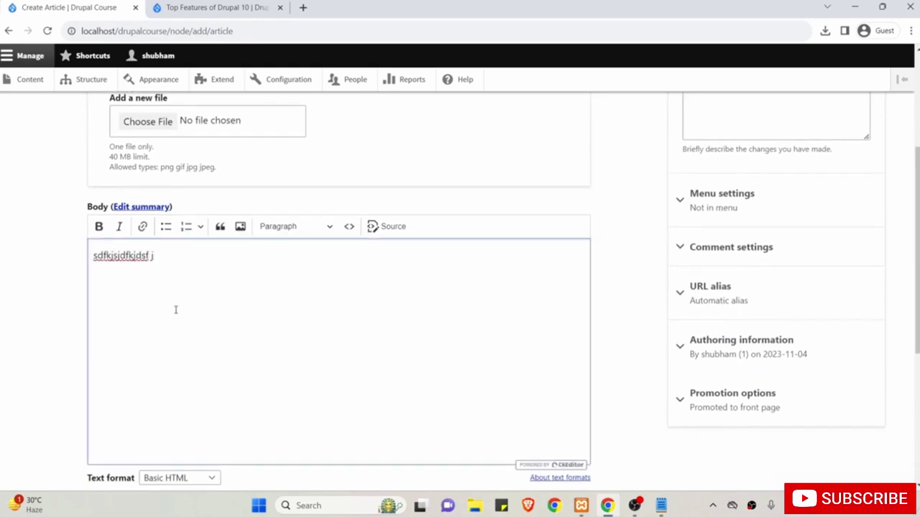
click(707, 300)
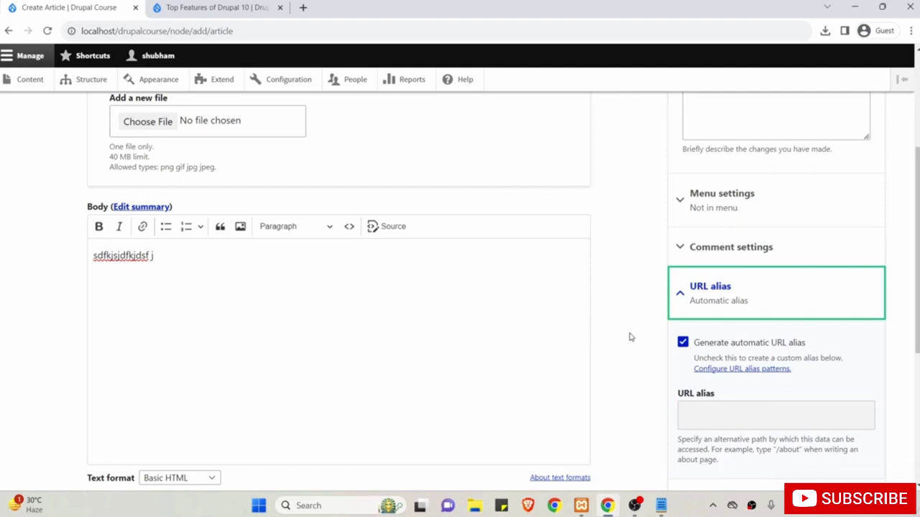
scroll(630, 337, down, 4)
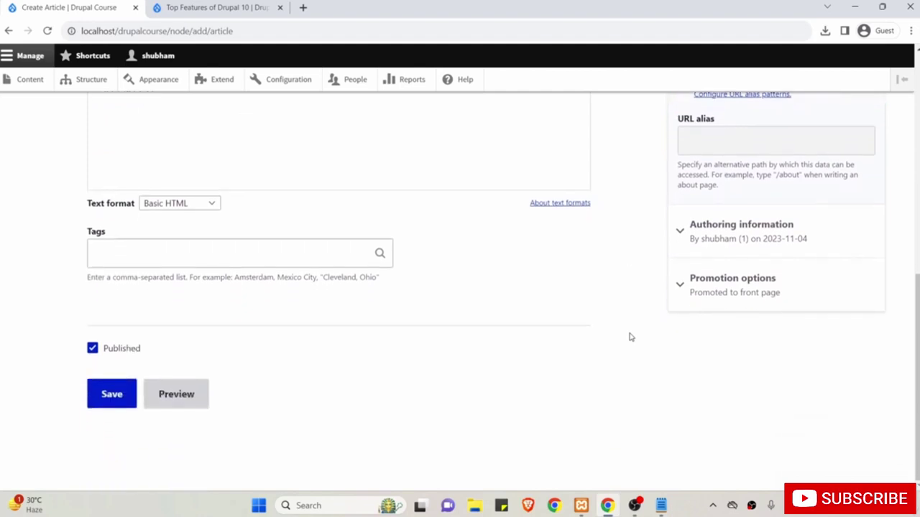
click(113, 394)
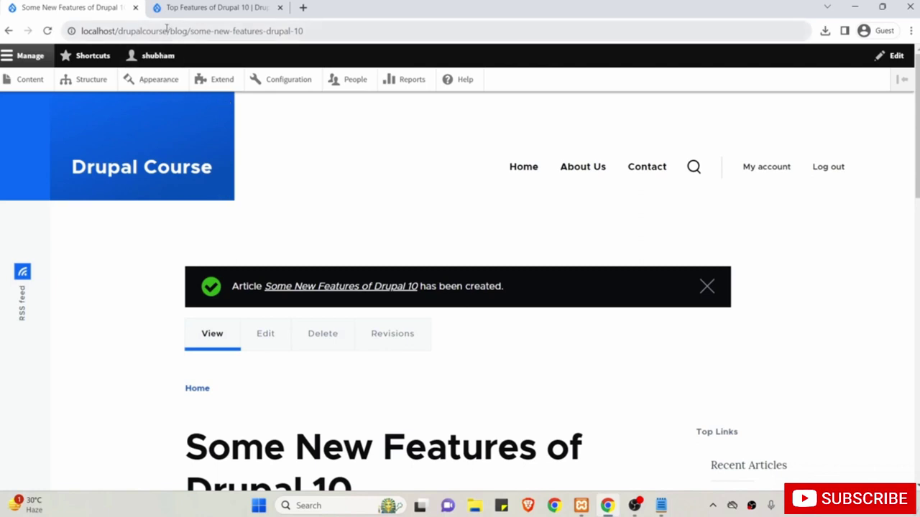
Check the article's /blog/some-new-features-drupal-10 address and its title on the published page.
drag(167, 31, 339, 32)
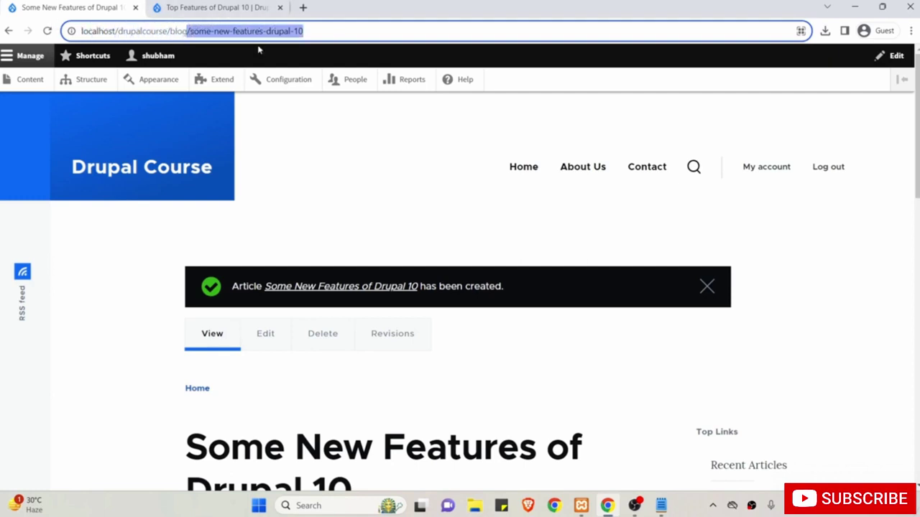
scroll(253, 208, down, 2)
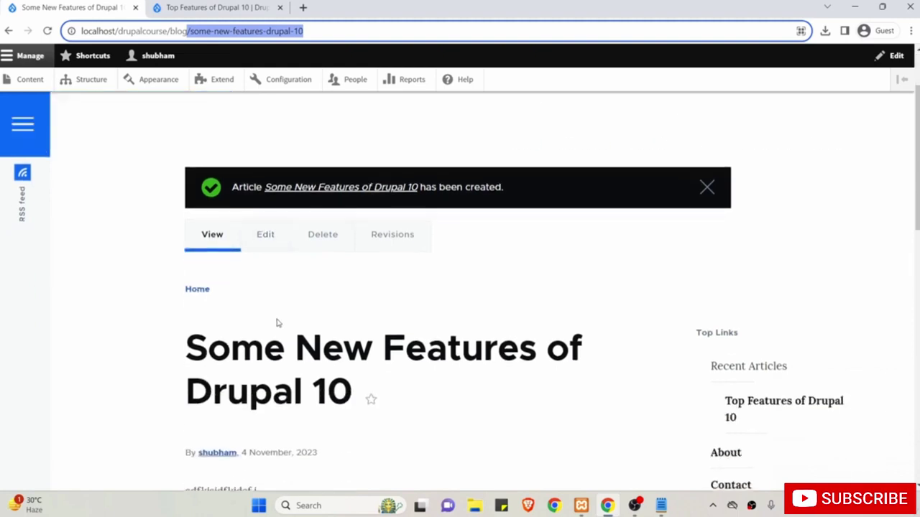
drag(353, 392, 187, 341)
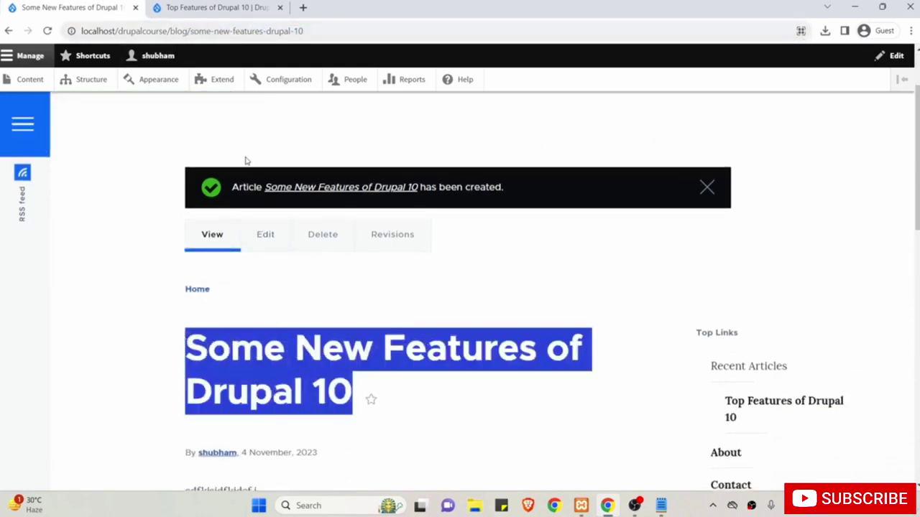
scroll(246, 160, up, 1)
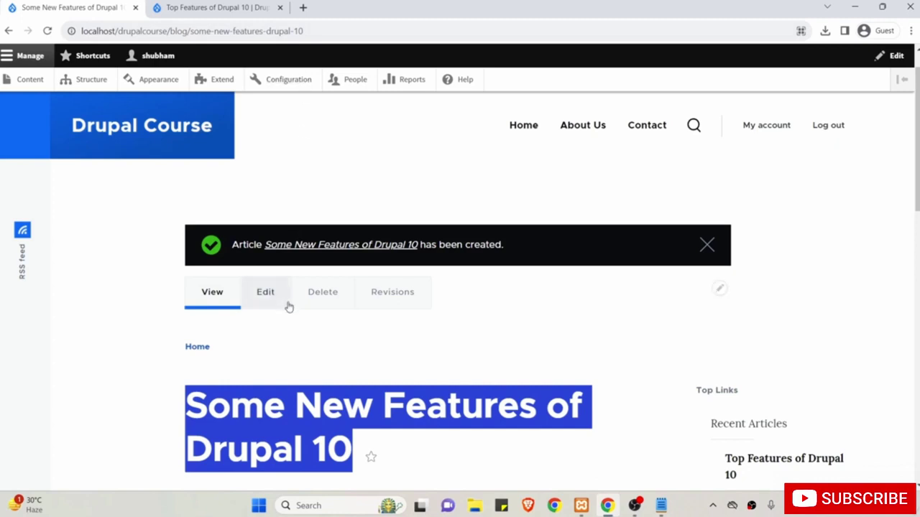
click(122, 387)
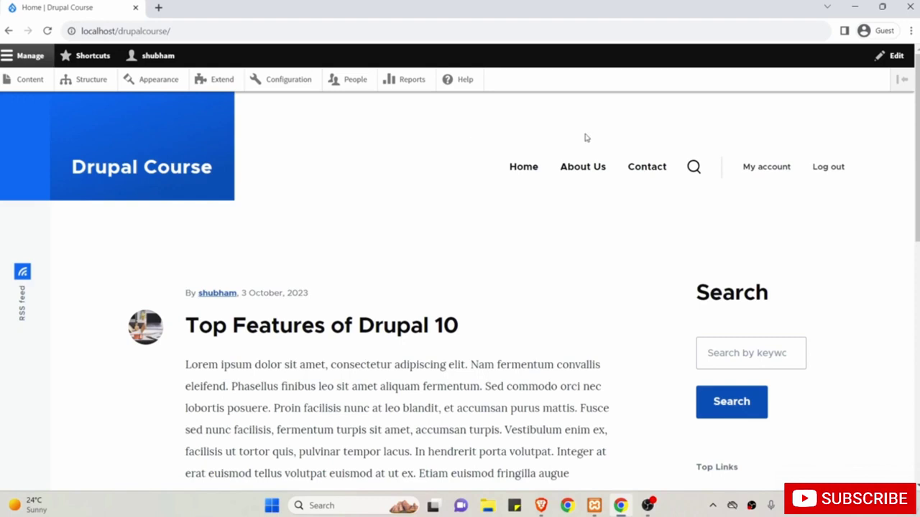
Open the Website feedback form at /contact and view it in the logged-out Brave browser.
click(647, 167)
scroll(388, 284, down, 1)
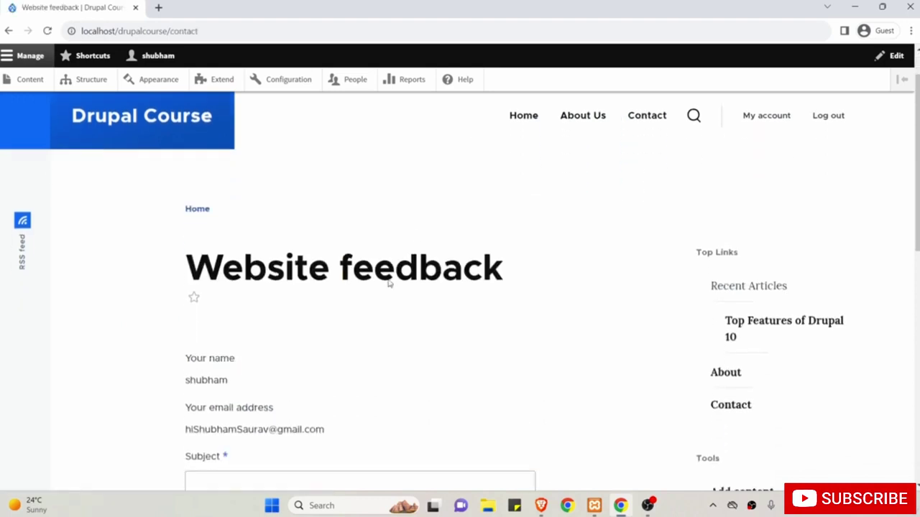
scroll(388, 284, down, 4)
scroll(388, 284, up, 2)
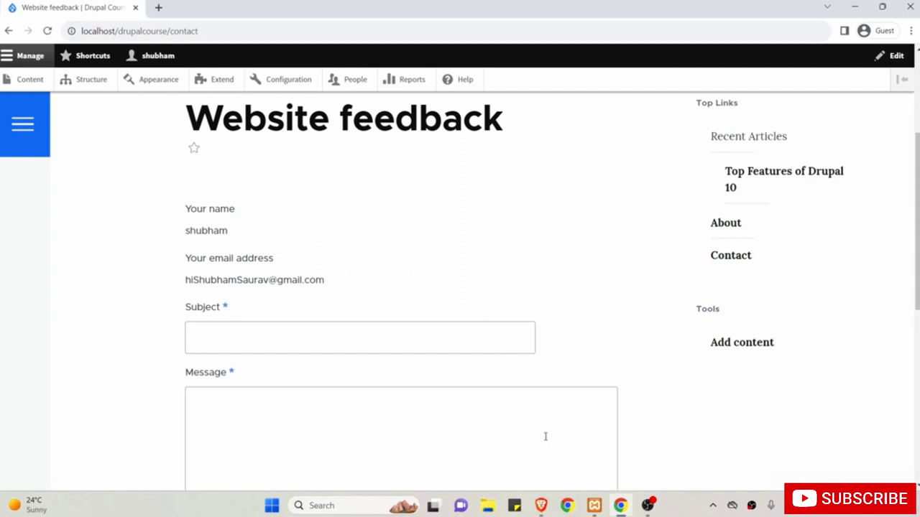
click(544, 505)
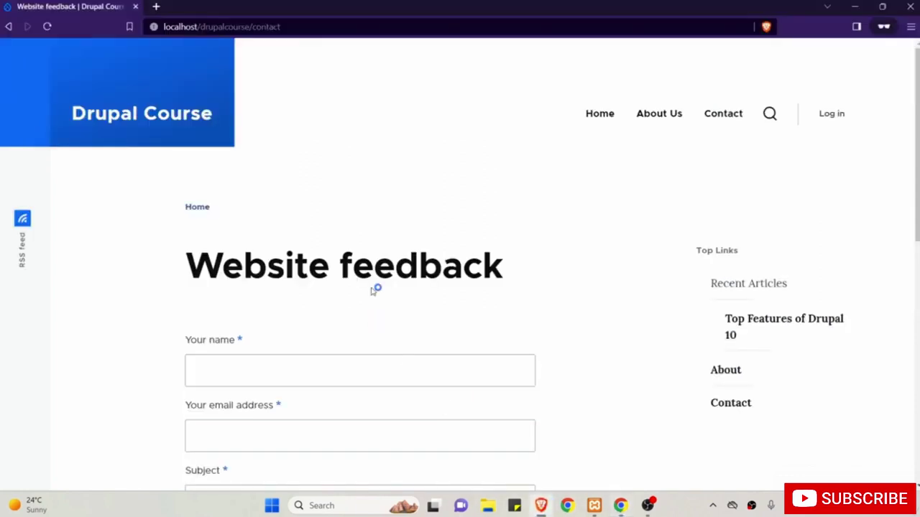
Review the Website feedback form as a visitor, then return to the logged-in Chrome window.
scroll(236, 270, down, 3)
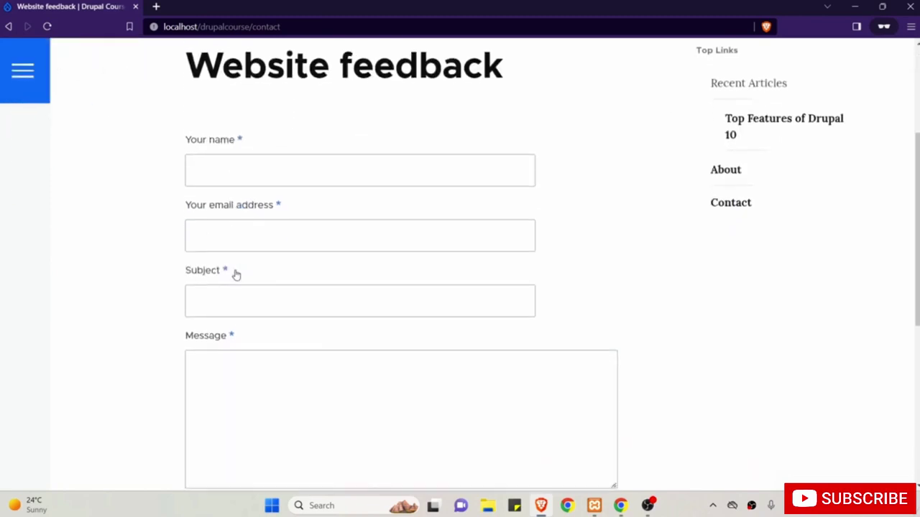
scroll(236, 273, up, 2)
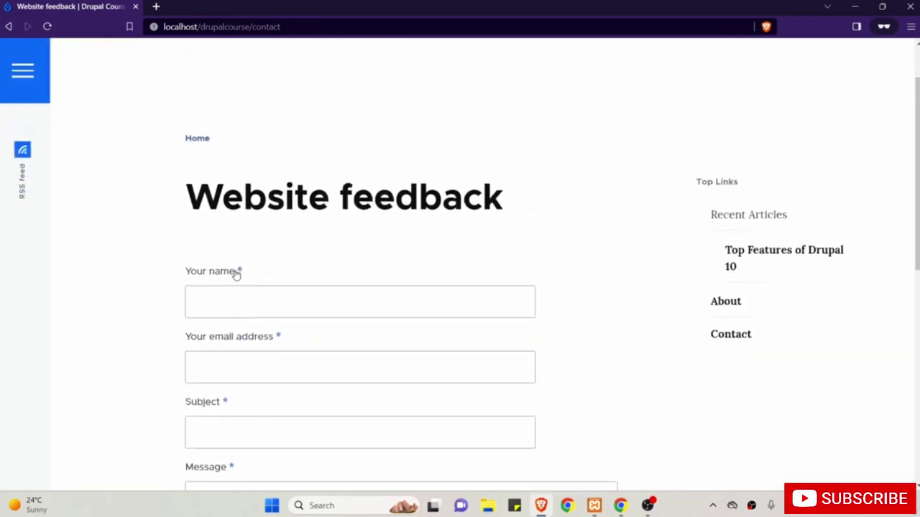
drag(188, 202, 482, 207)
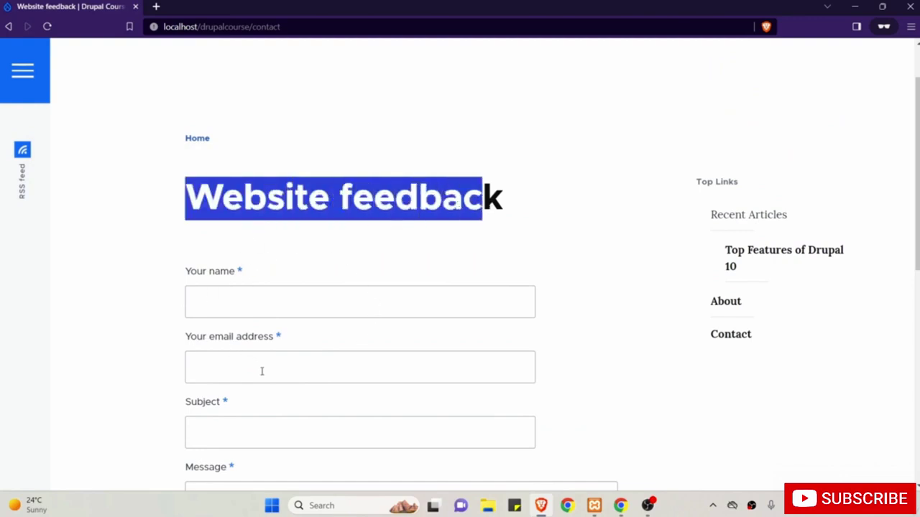
scroll(281, 382, down, 2)
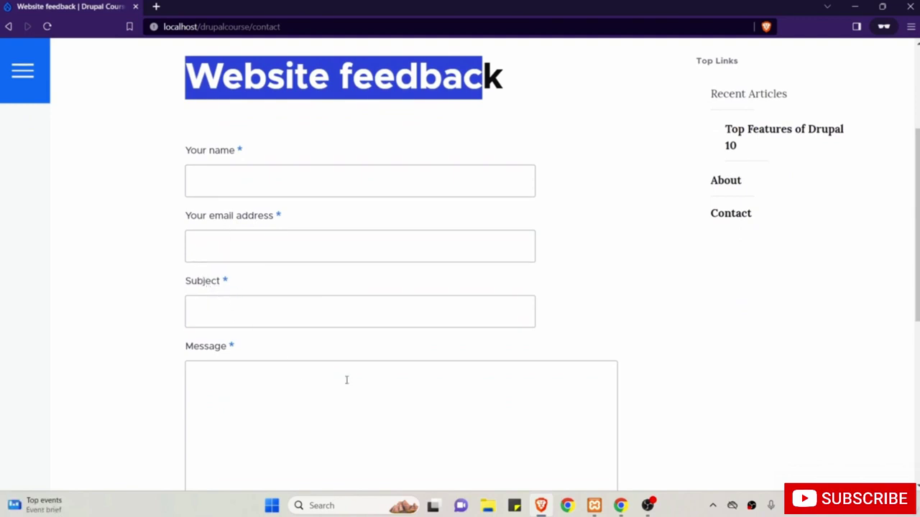
scroll(409, 377, up, 3)
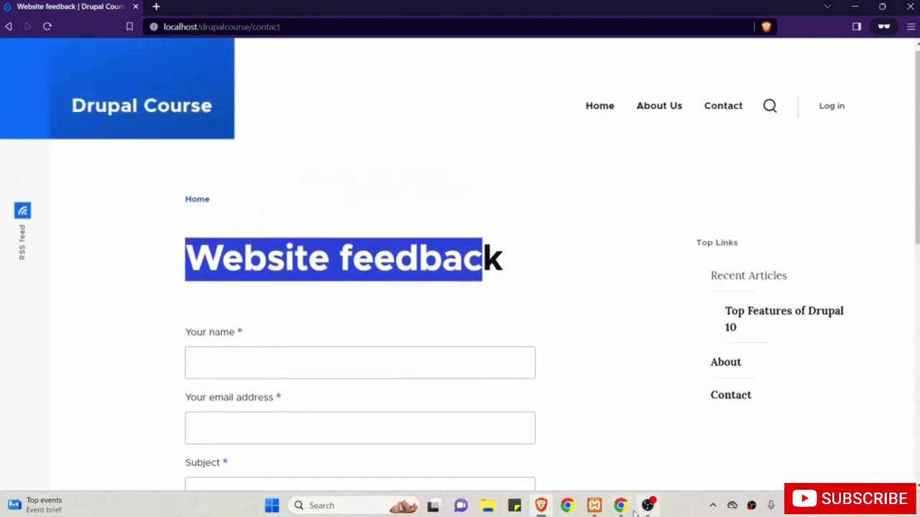
click(620, 505)
scroll(544, 310, up, 3)
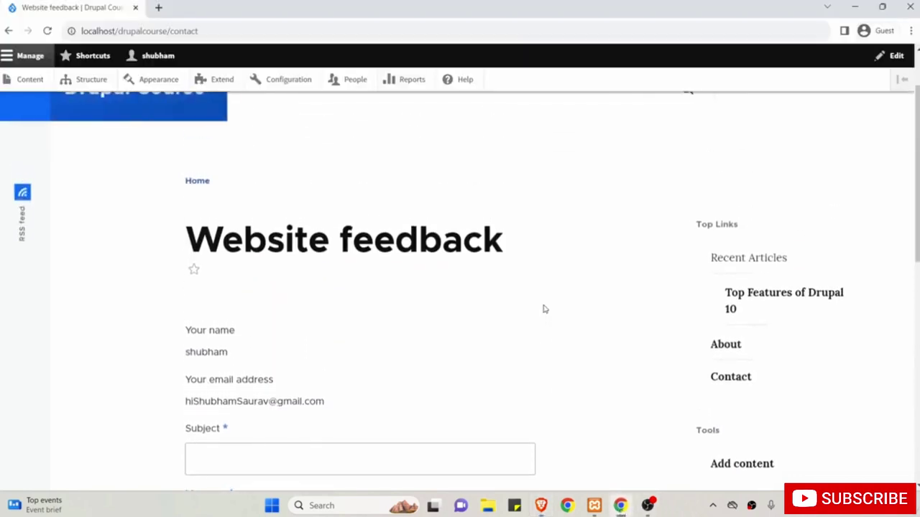
Go to Structure > Contact forms and review the Personal contact form and Website feedback entries.
scroll(544, 309, up, 1)
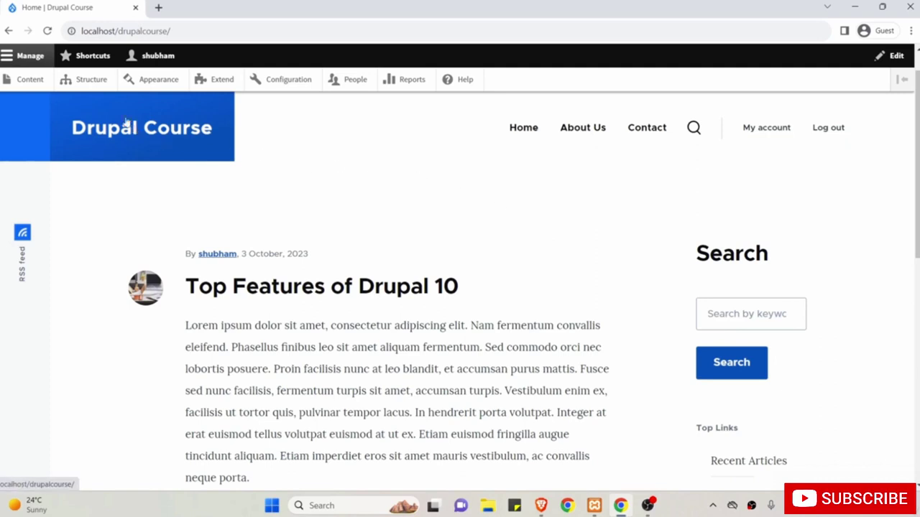
click(92, 82)
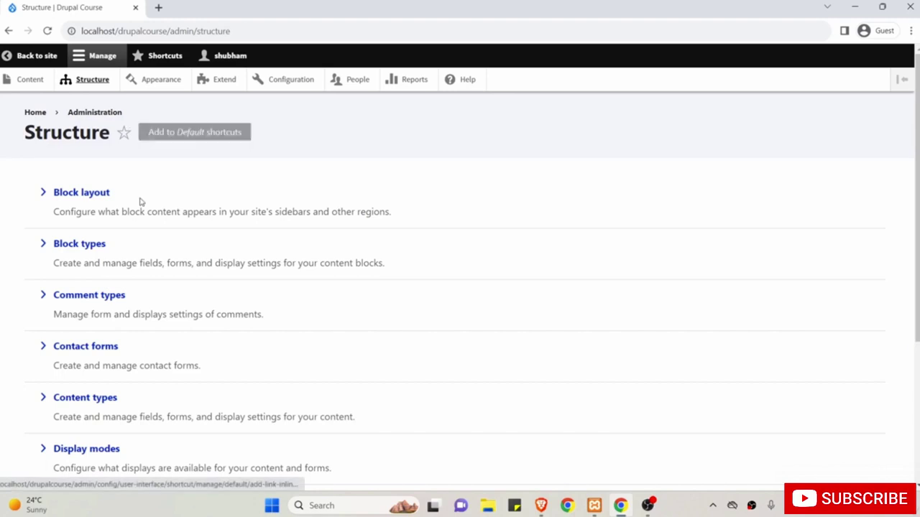
click(87, 348)
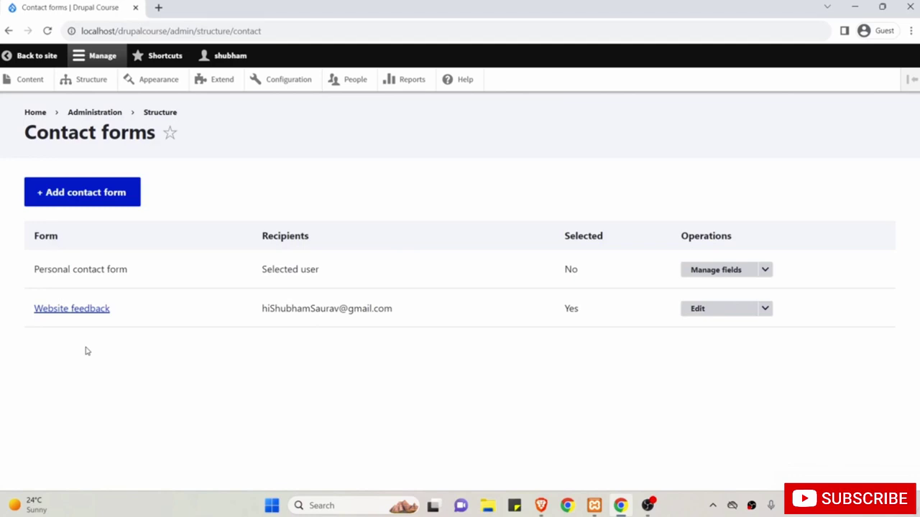
drag(33, 267, 130, 311)
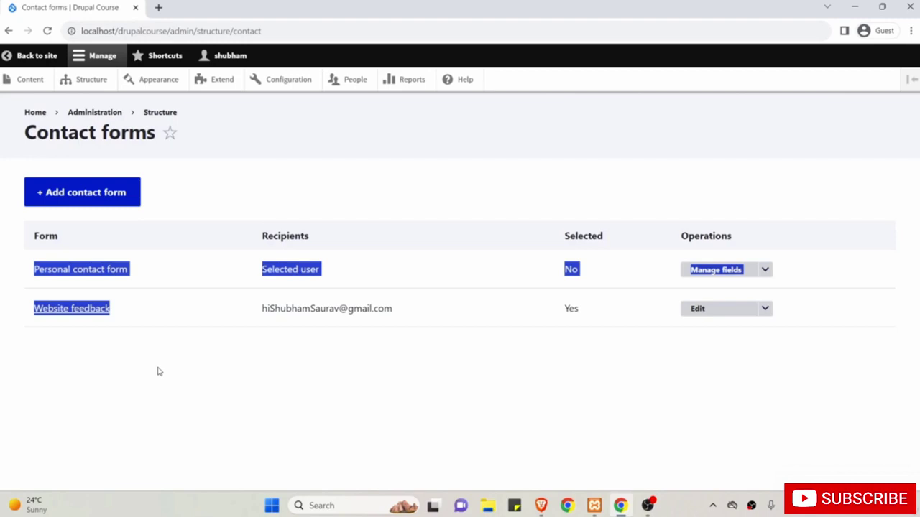
drag(146, 312, 31, 313)
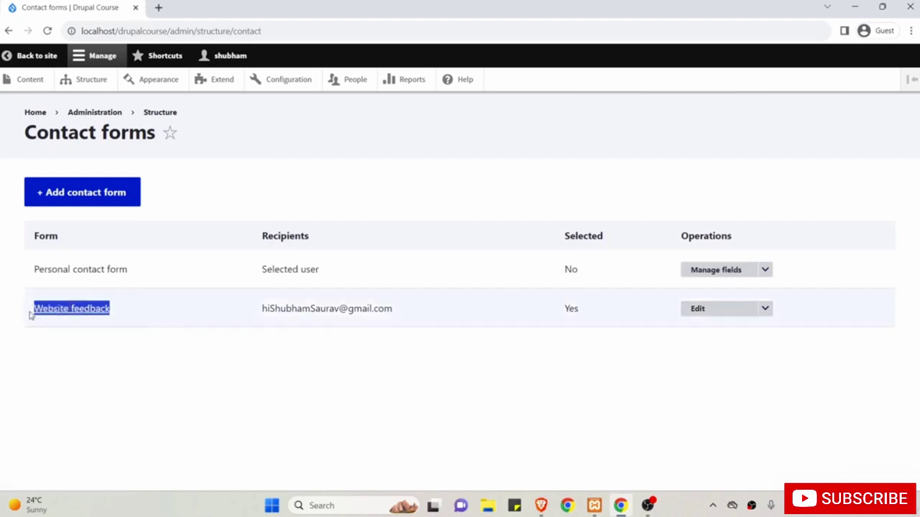
click(346, 392)
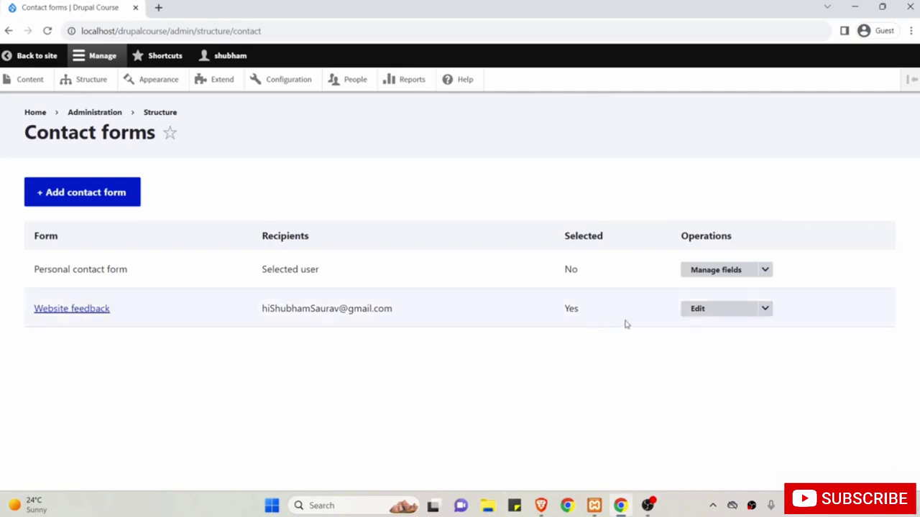
click(708, 311)
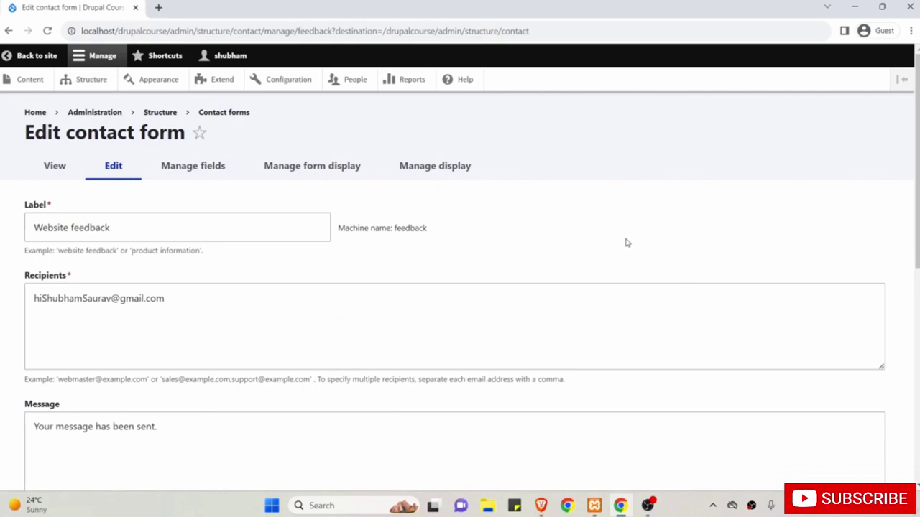
scroll(626, 243, down, 1)
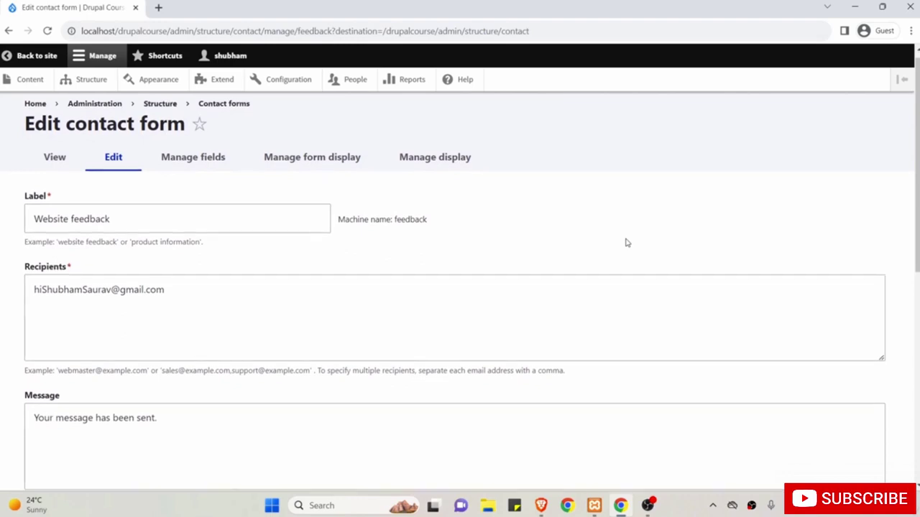
drag(225, 215, 16, 213)
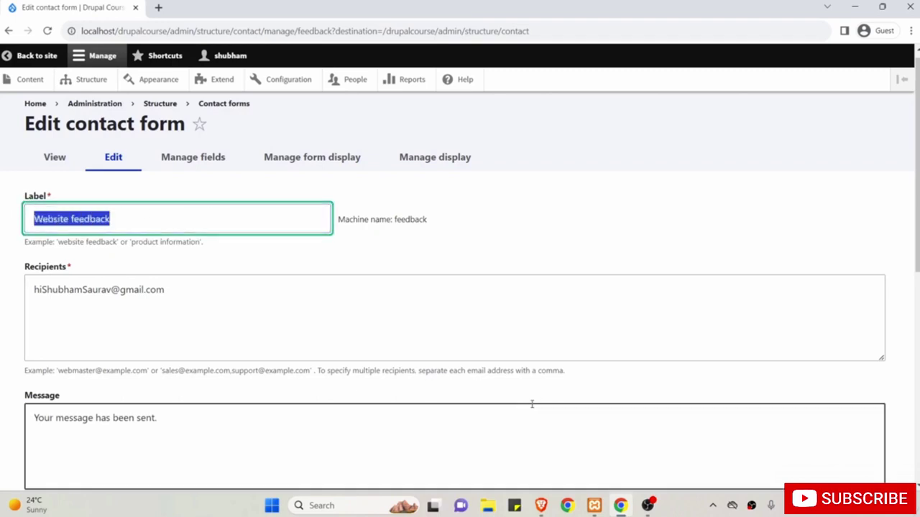
click(542, 506)
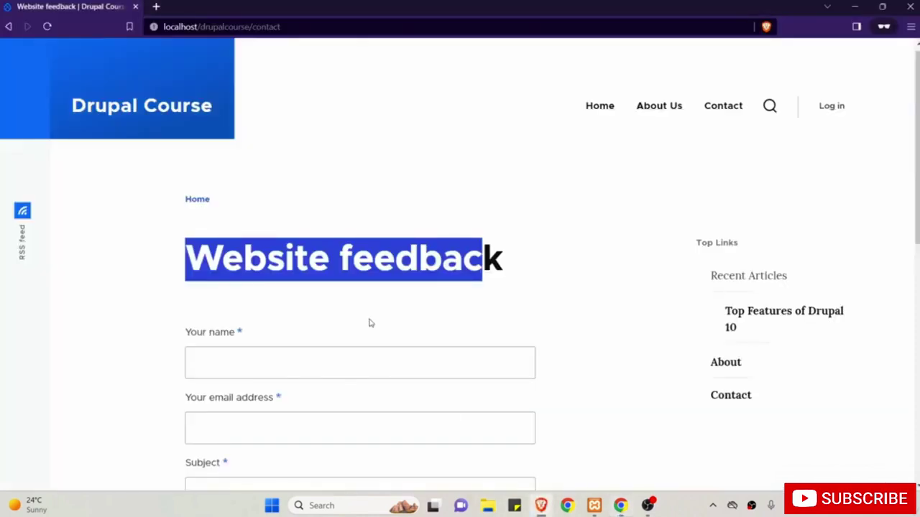
double_click(249, 256)
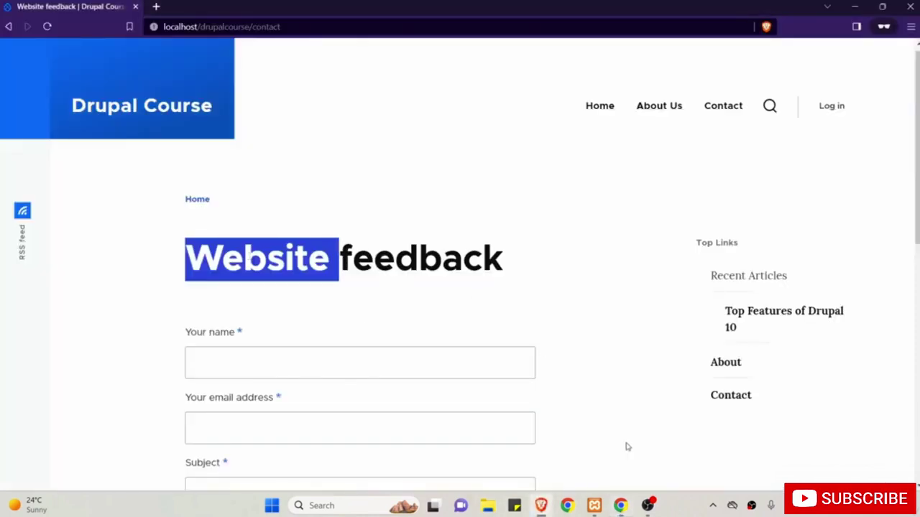
click(622, 505)
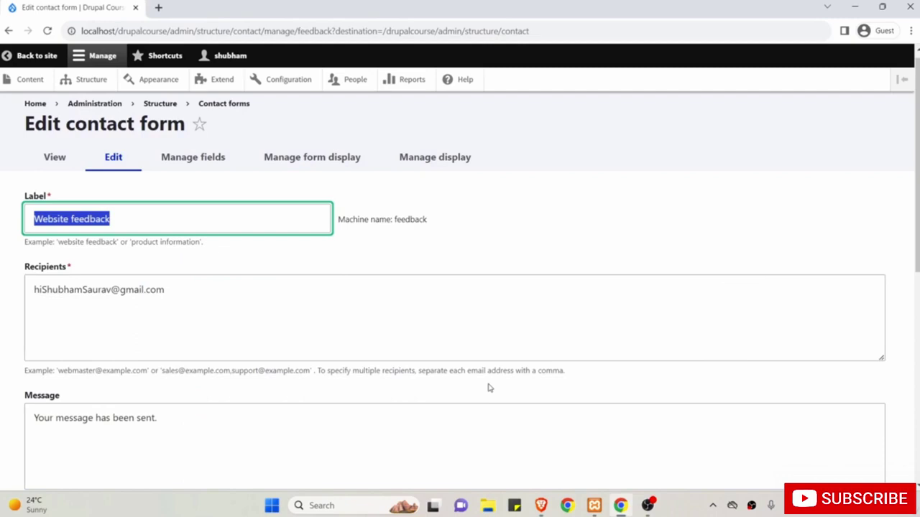
text(Contact Us)
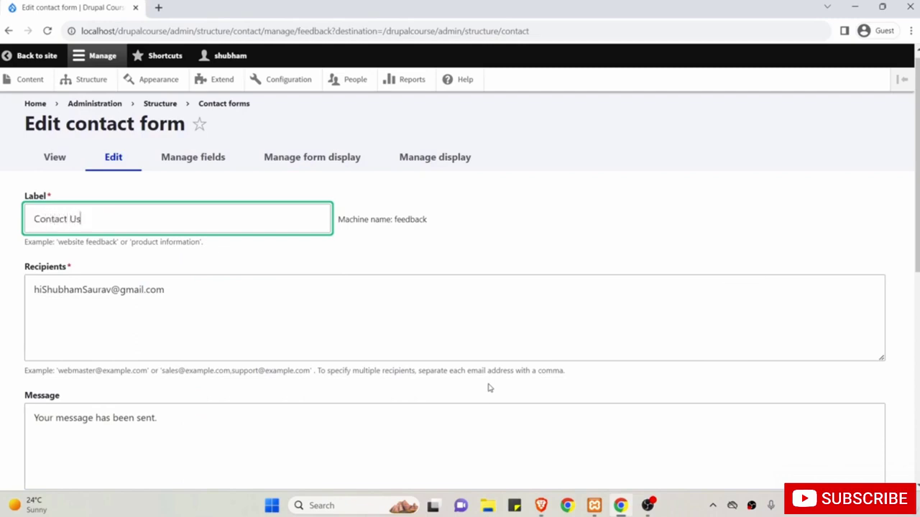
scroll(488, 388, down, 1)
click(102, 171)
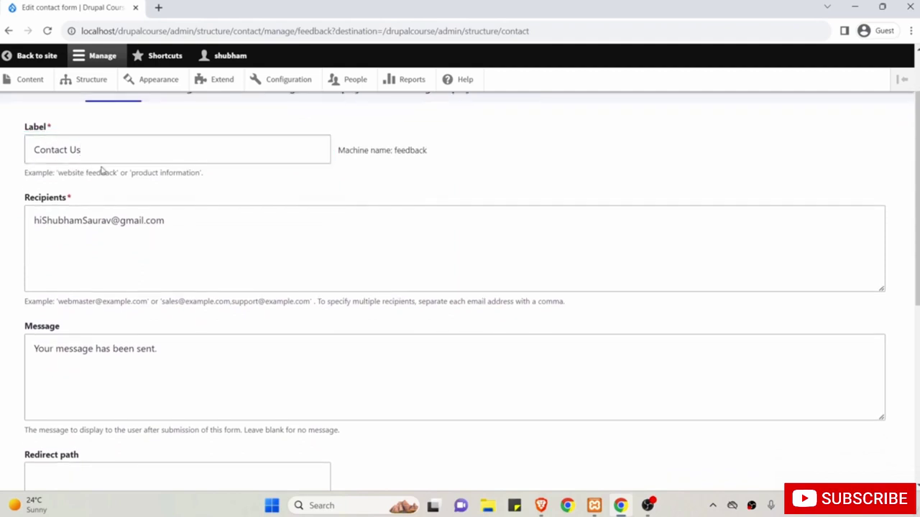
drag(24, 199, 78, 201)
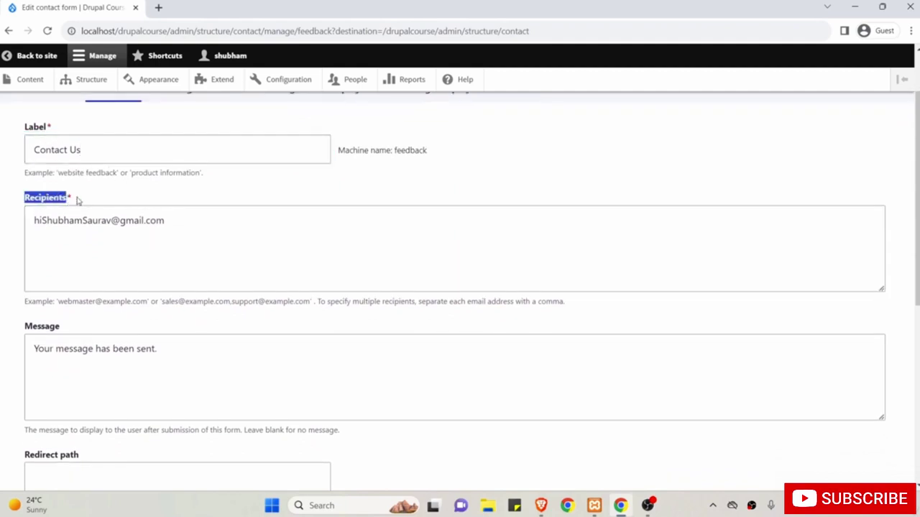
click(141, 215)
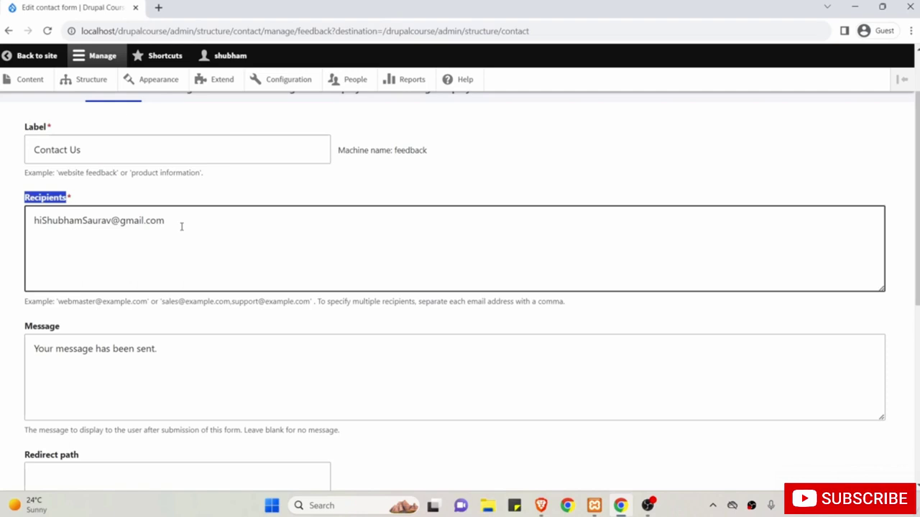
drag(193, 226, 26, 220)
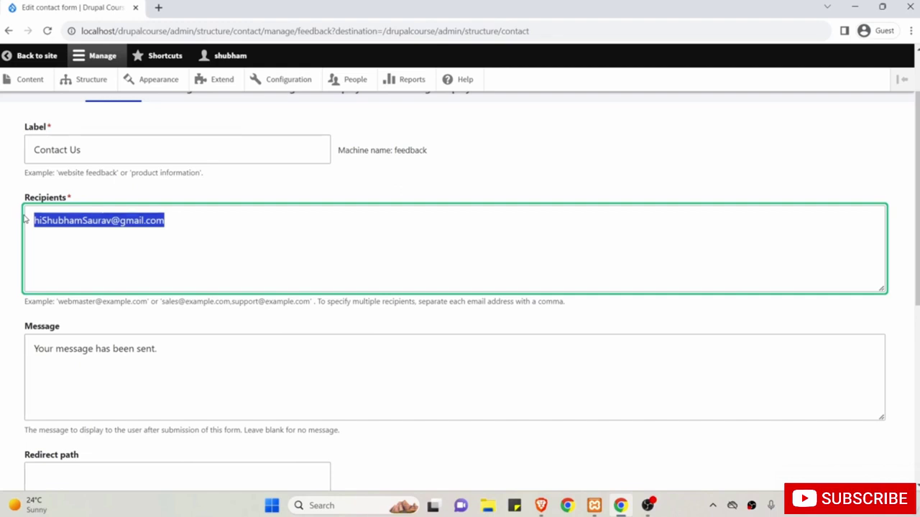
click(212, 225)
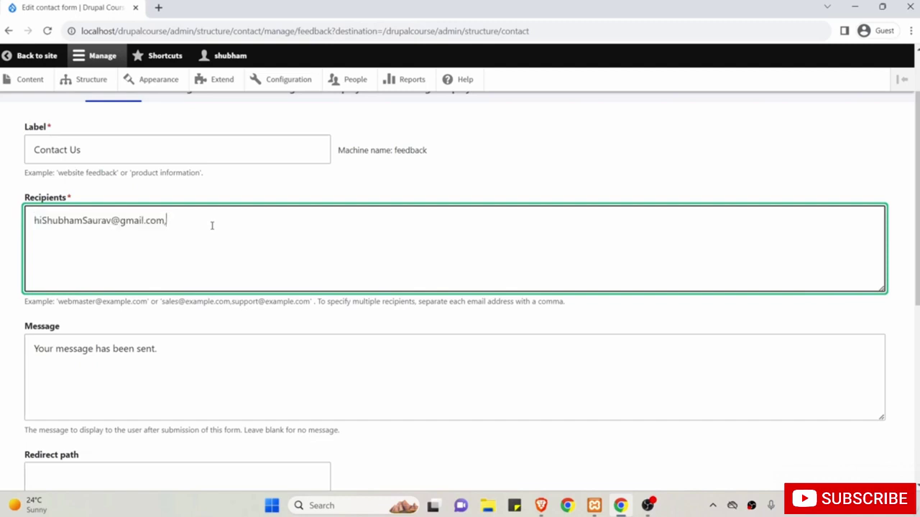
text(,example@gmail.com)
click(165, 221)
drag(165, 222, 284, 229)
key(BackSpace)
scroll(285, 228, down, 1)
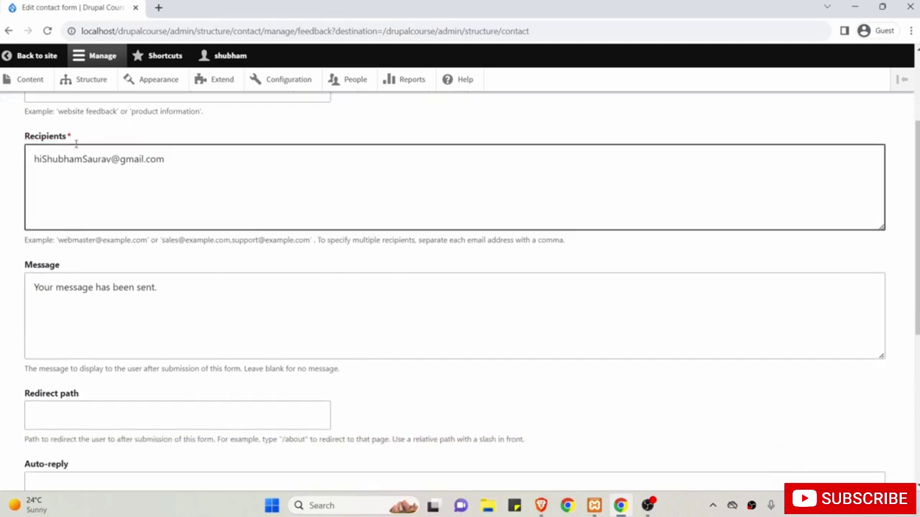
drag(26, 264, 82, 266)
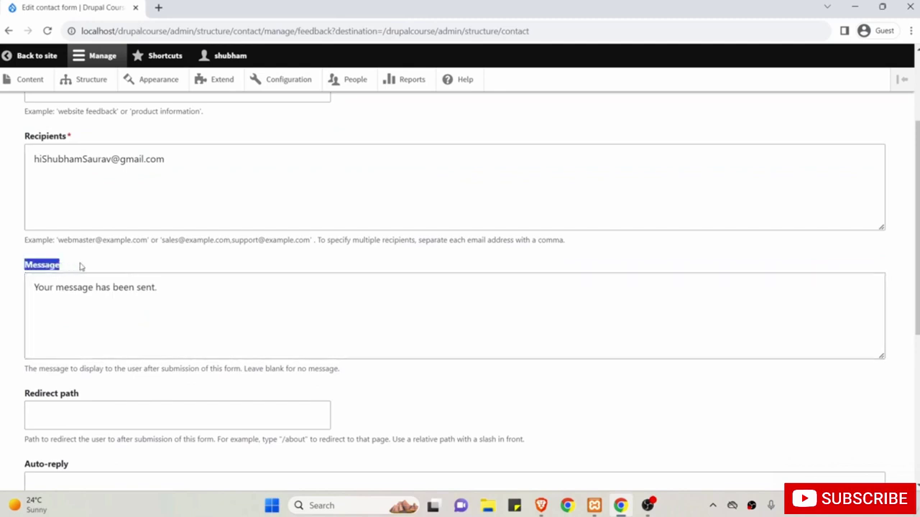
scroll(161, 300, down, 1)
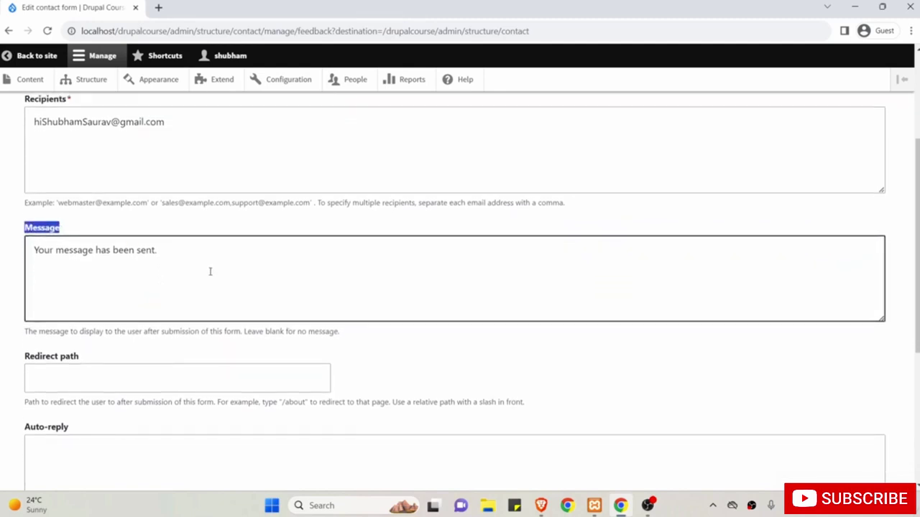
click(212, 271)
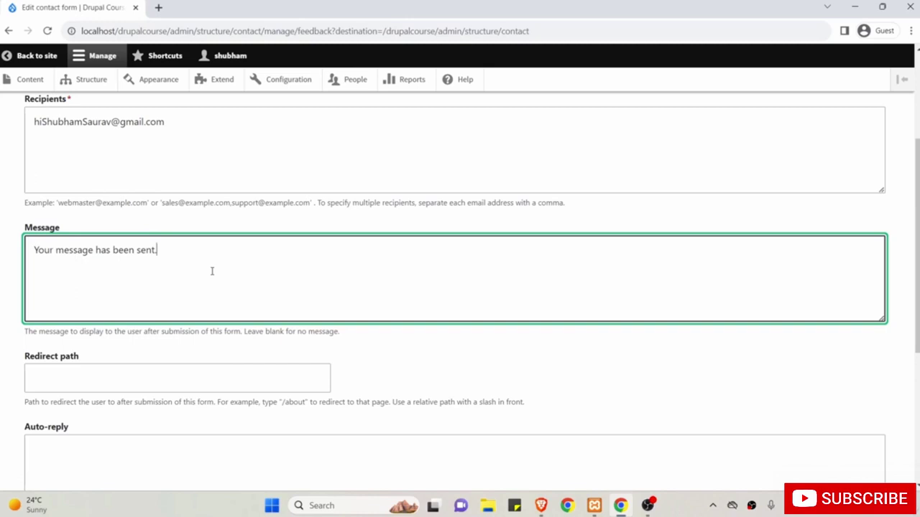
scroll(212, 271, down, 3)
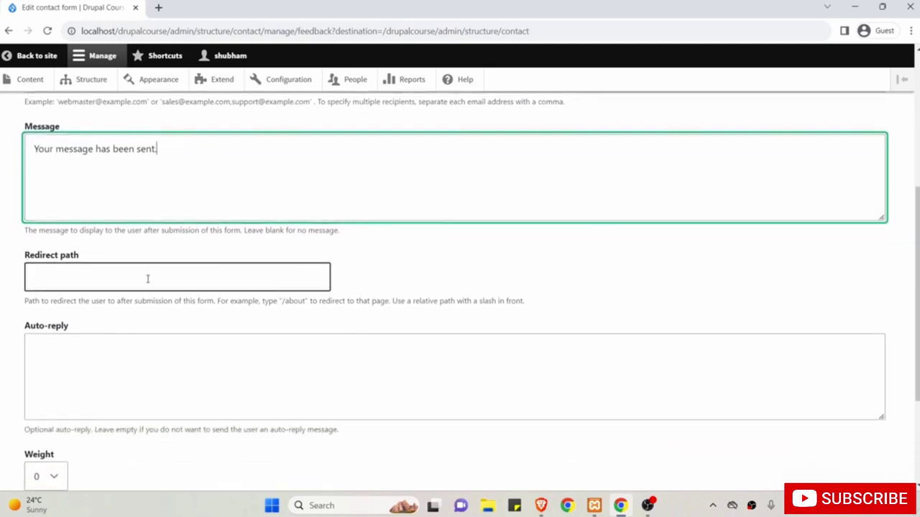
click(154, 257)
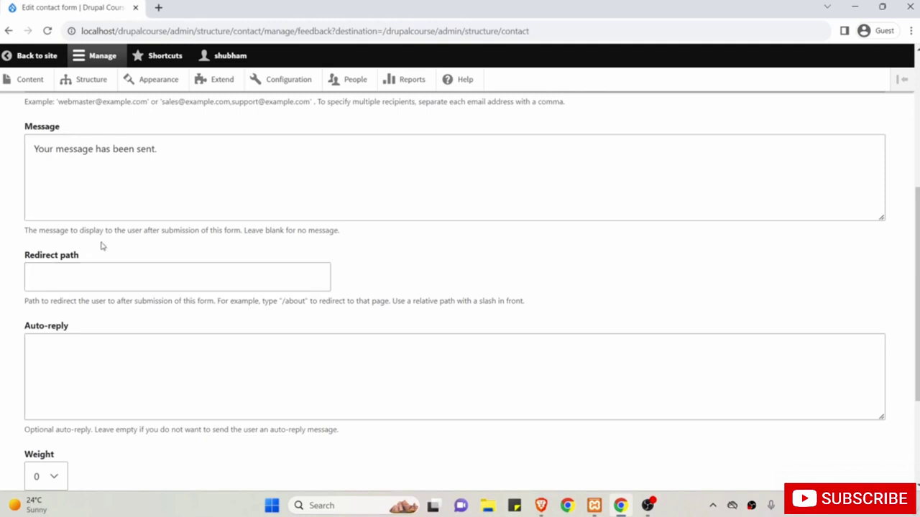
click(106, 278)
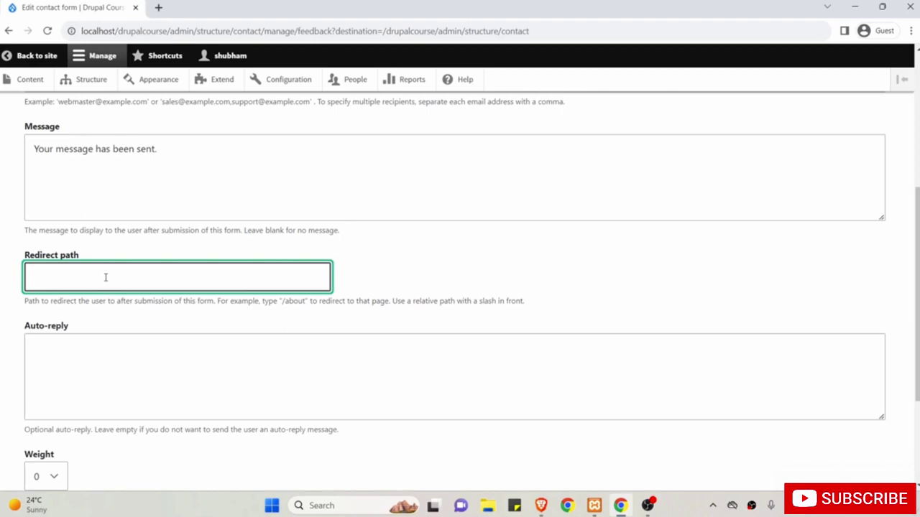
scroll(102, 287, up, 1)
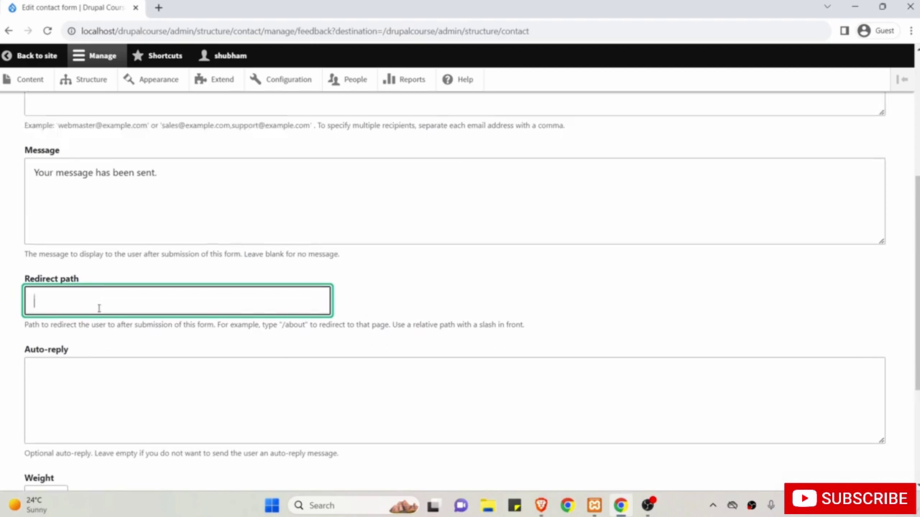
scroll(99, 307, down, 3)
click(133, 183)
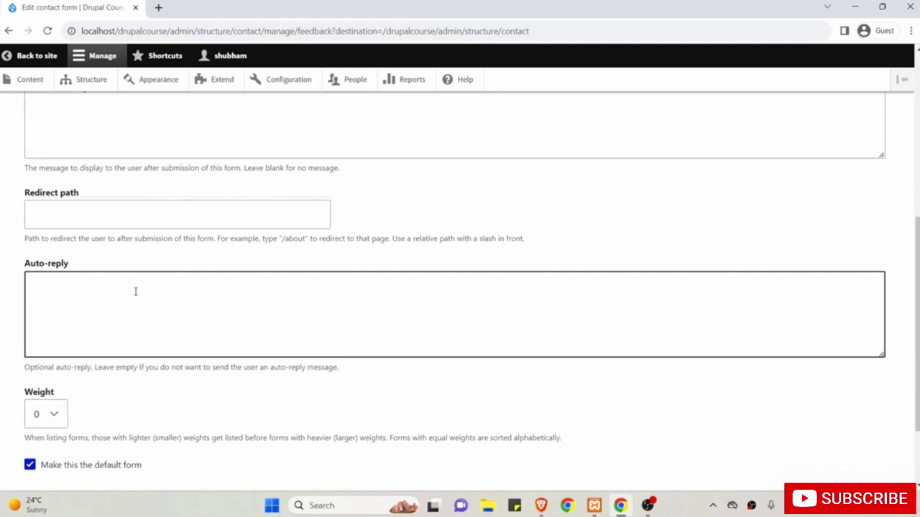
scroll(135, 291, down, 3)
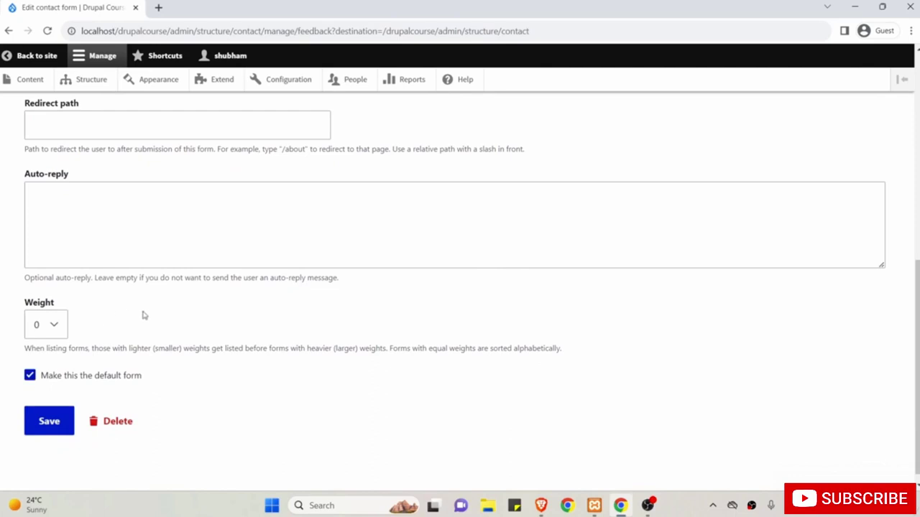
scroll(150, 318, up, 3)
scroll(151, 317, up, 3)
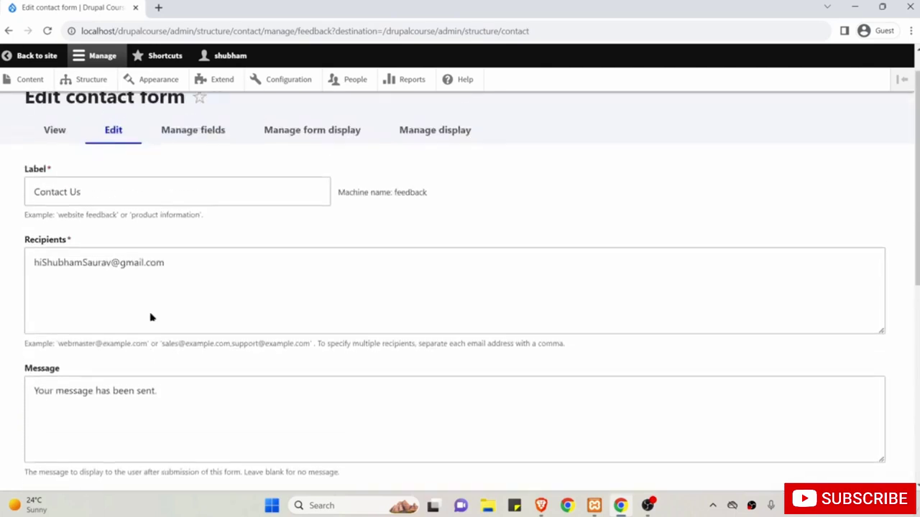
scroll(122, 307, down, 5)
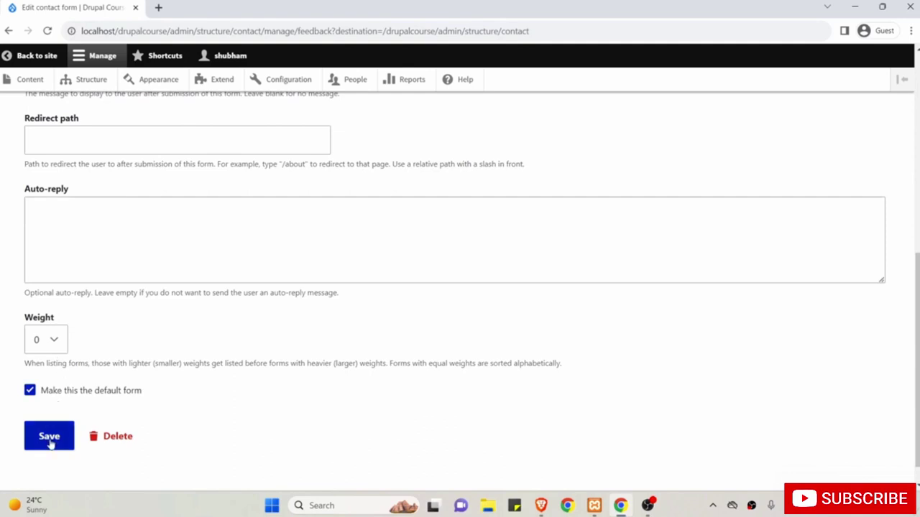
Save the Contact Us form, then reload the public /contact page to confirm the Contact Us heading.
click(51, 445)
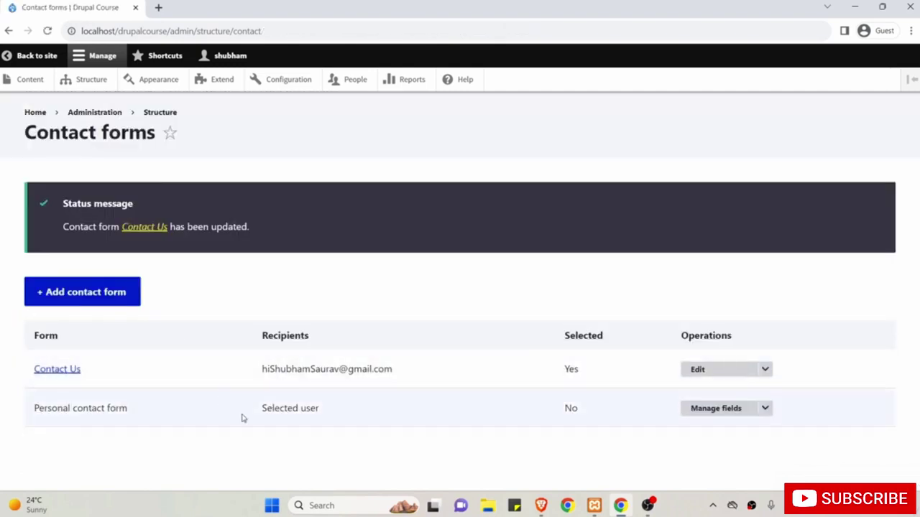
click(541, 505)
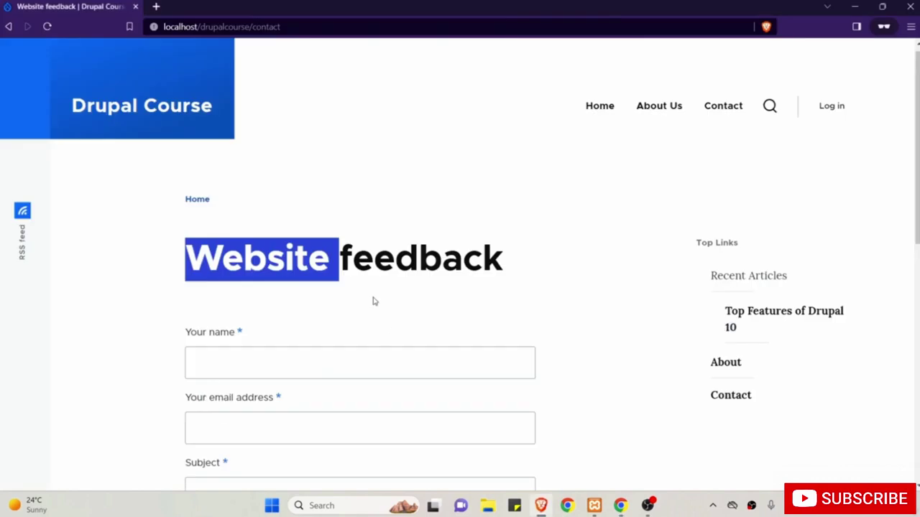
click(48, 26)
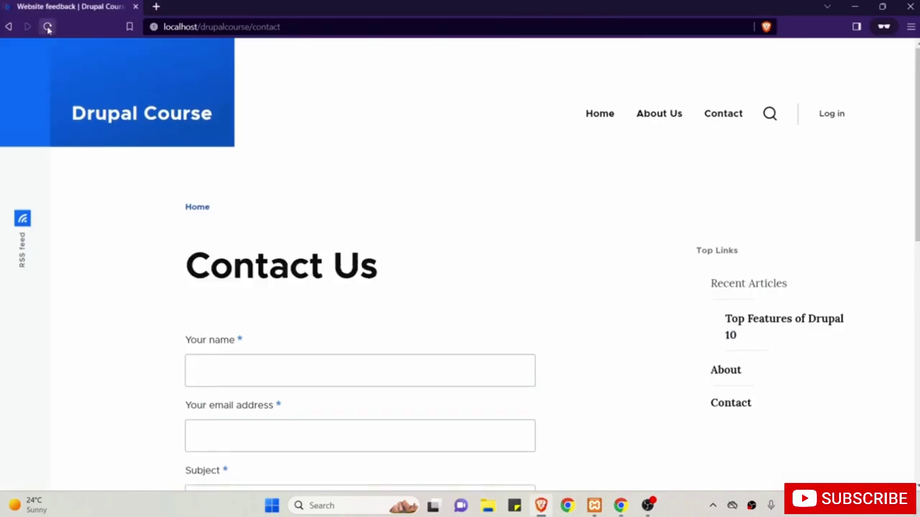
drag(176, 265, 380, 268)
scroll(381, 267, down, 1)
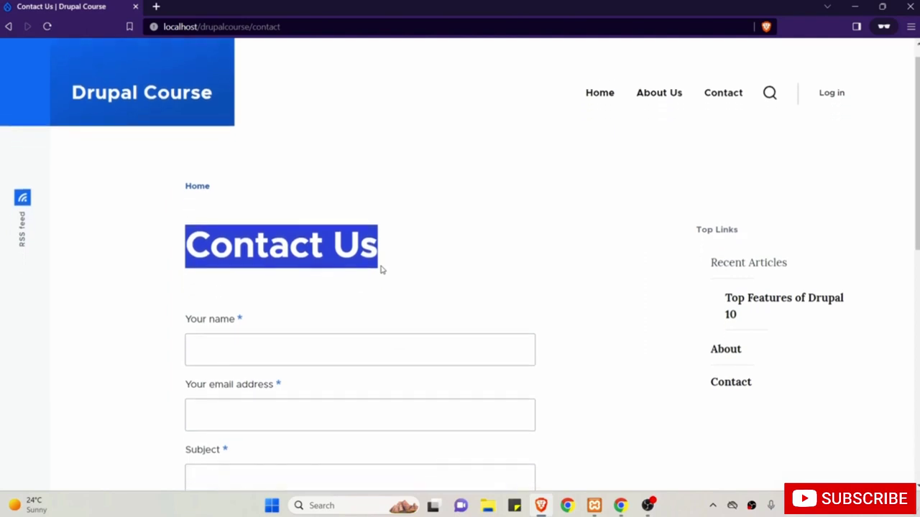
scroll(381, 270, down, 3)
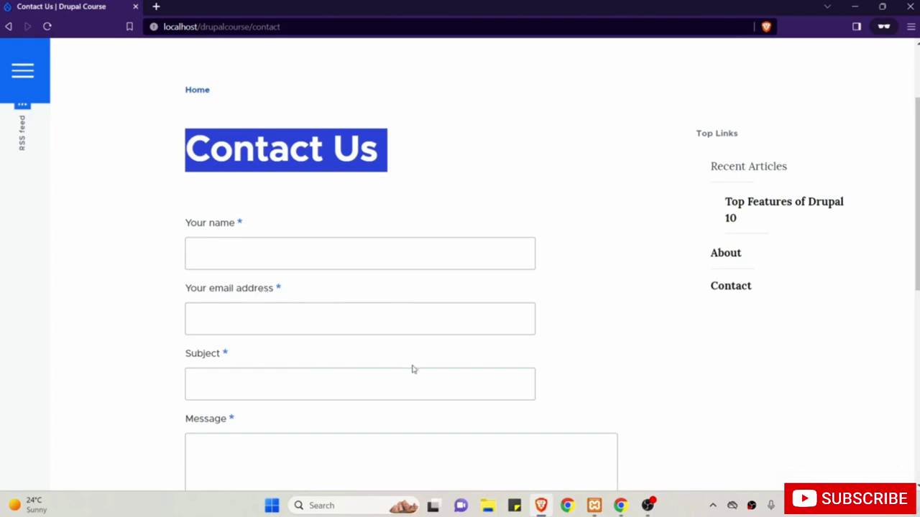
click(620, 505)
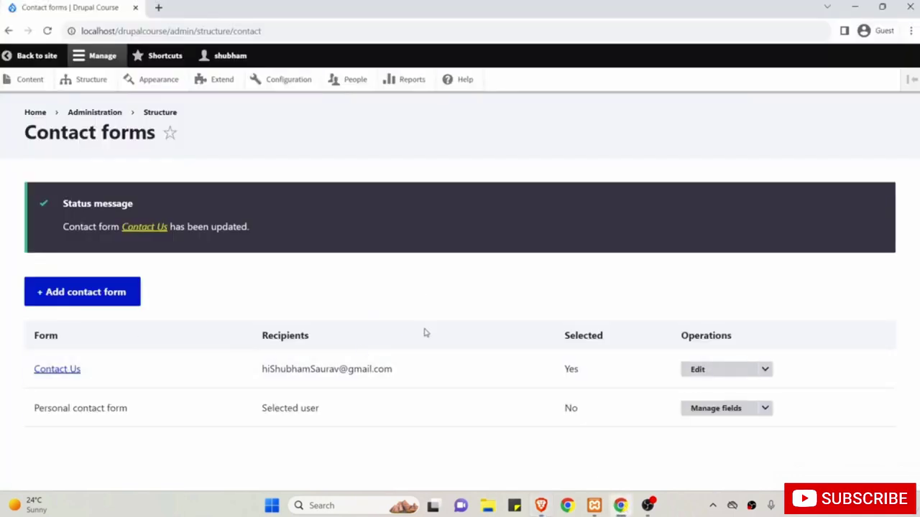
In the Contact Us form's fields, add a new field of type Number (integer).
click(719, 378)
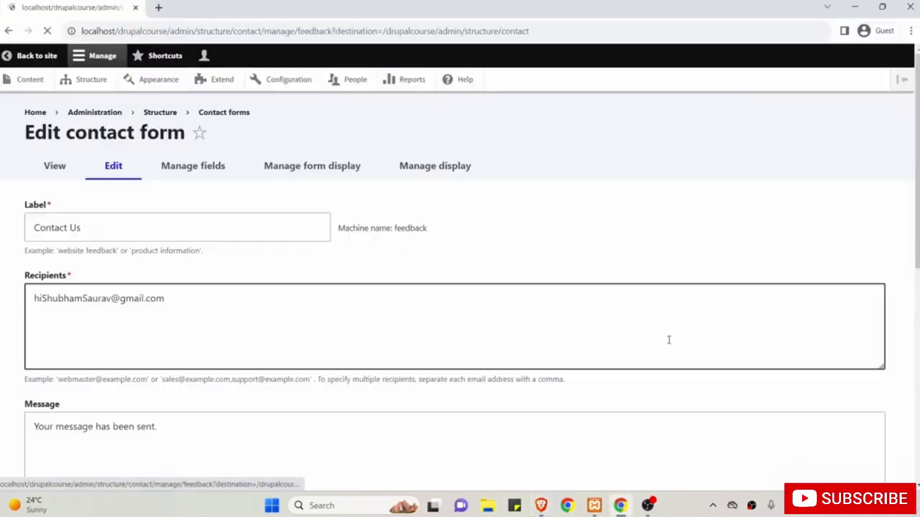
click(192, 171)
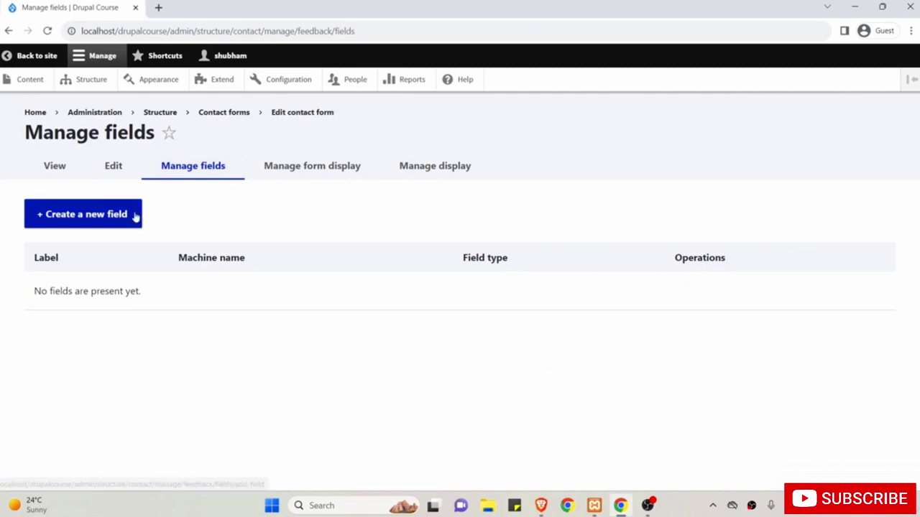
click(64, 220)
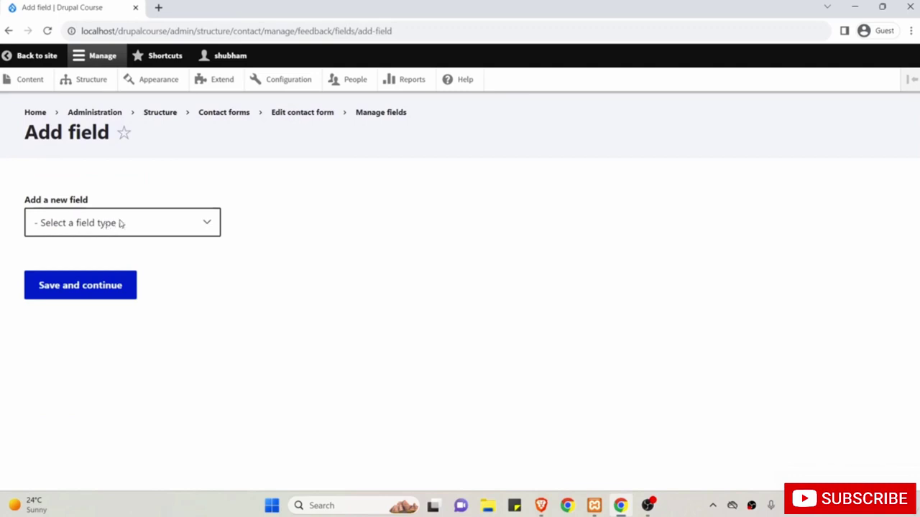
click(207, 227)
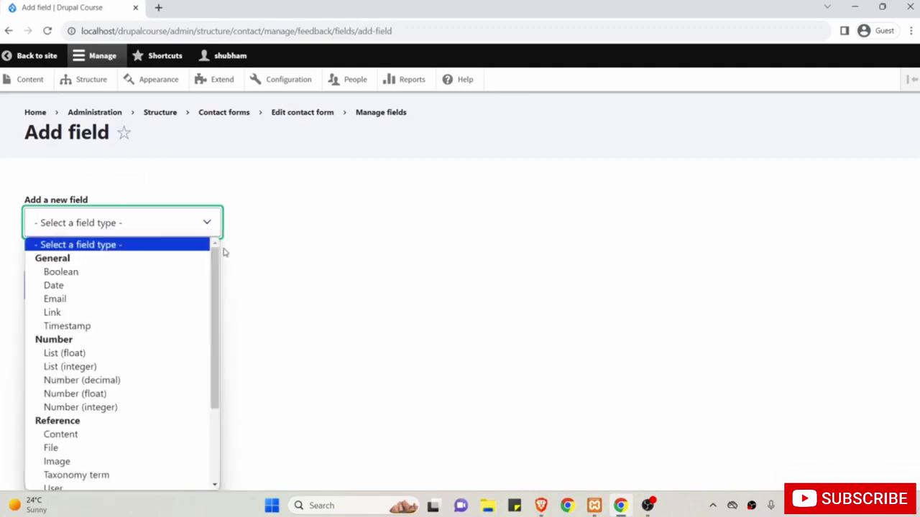
mouse_move(217, 261)
mouse_down()
mouse_move(218, 283)
mouse_move(218, 268)
mouse_up()
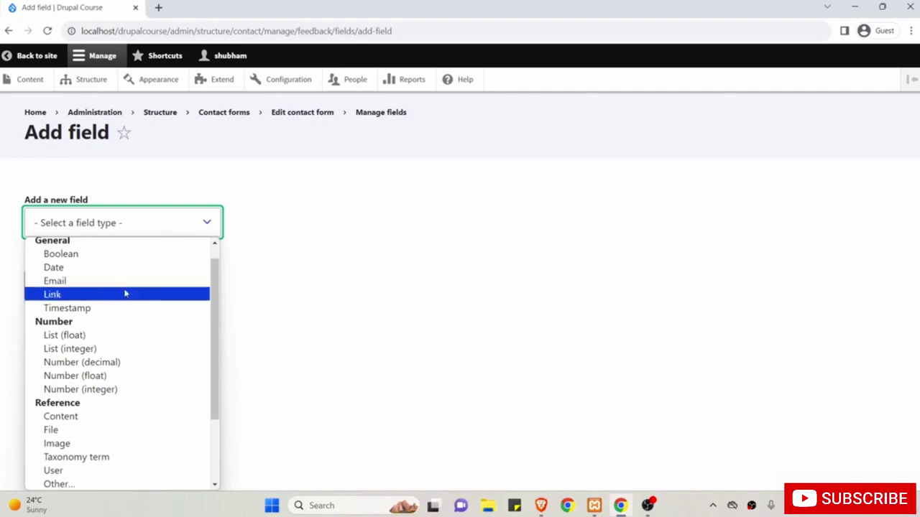
drag(218, 302, 218, 333)
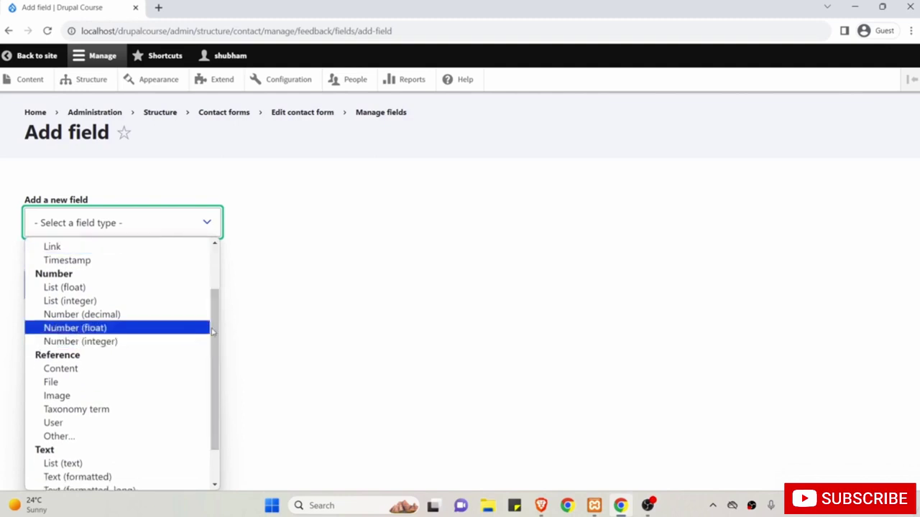
drag(217, 330, 226, 373)
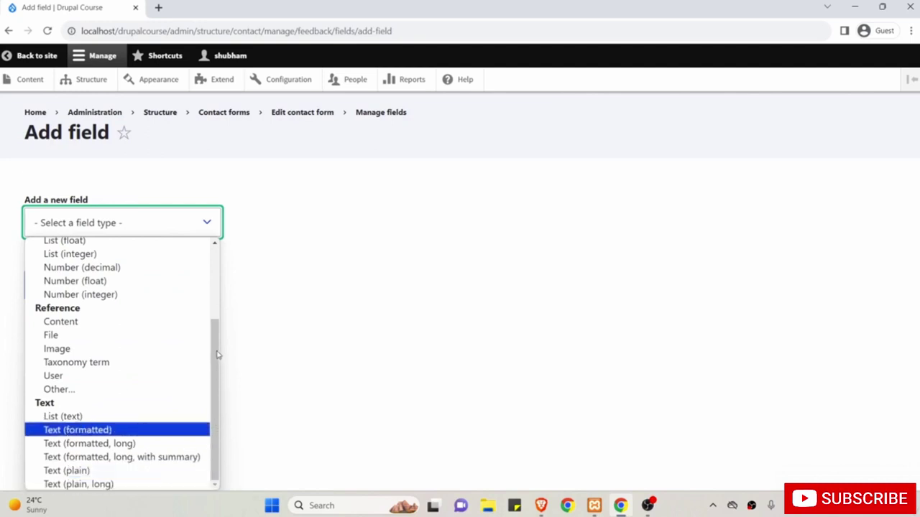
drag(211, 349, 218, 316)
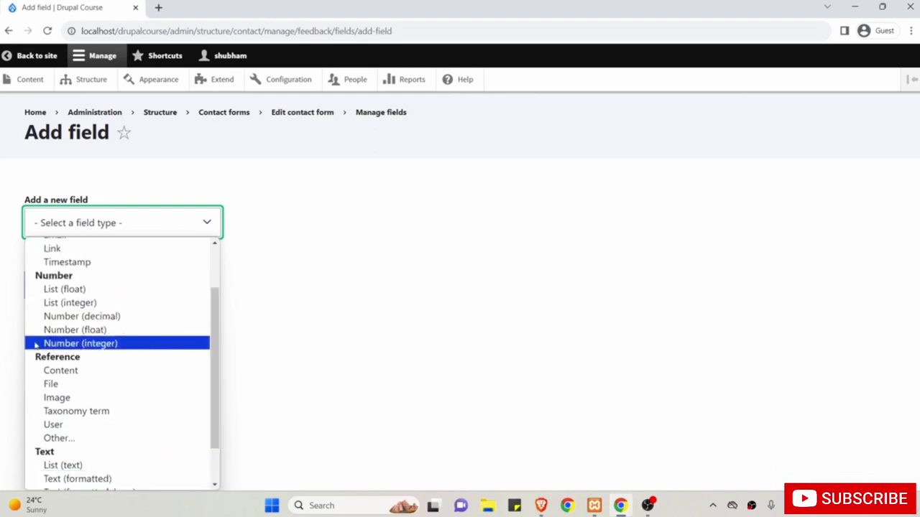
click(132, 349)
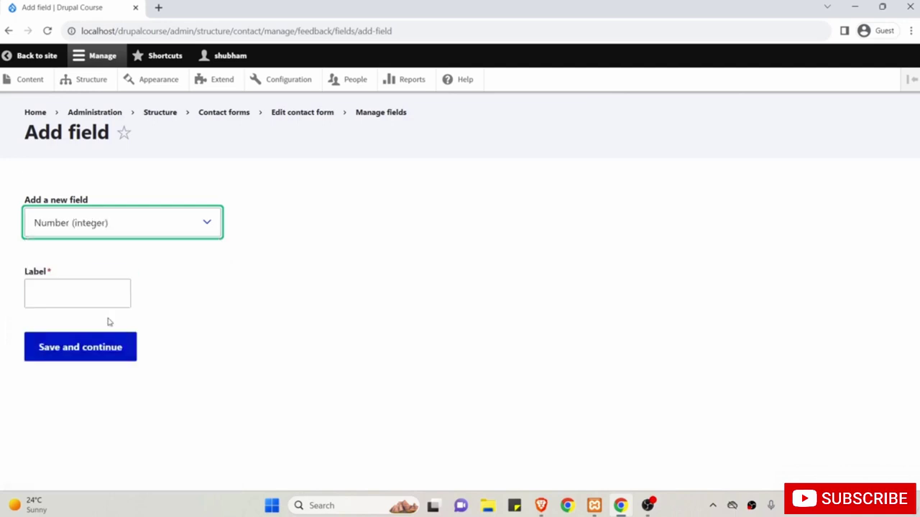
Label the field 'Your Contact No.' and save to continue to its settings.
click(90, 295)
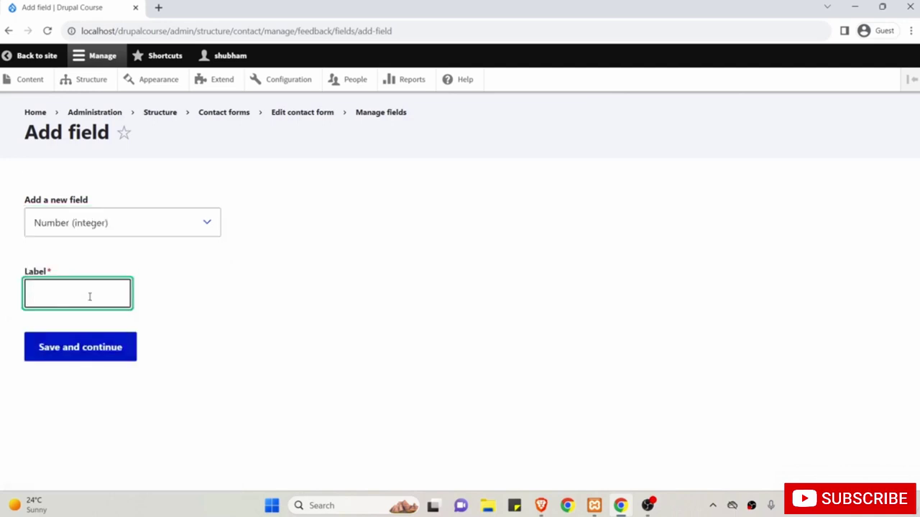
text(Your)
text(Contact No.)
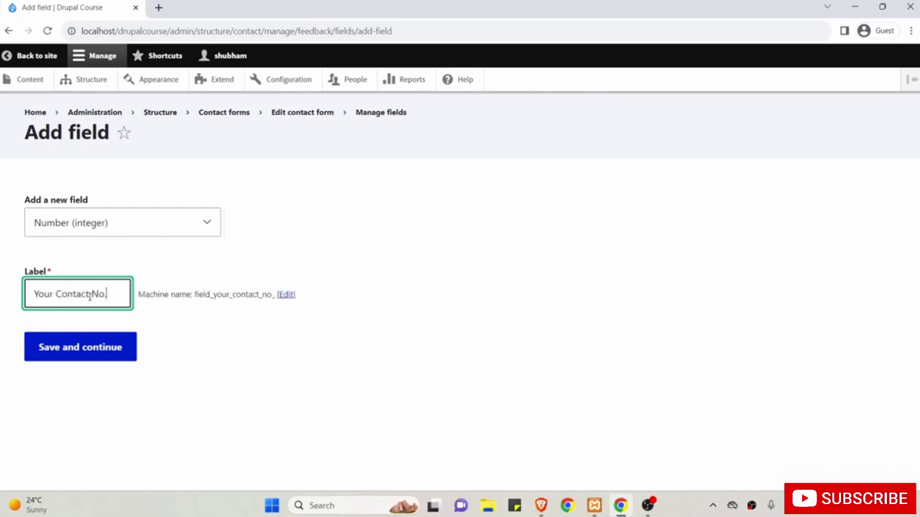
click(90, 352)
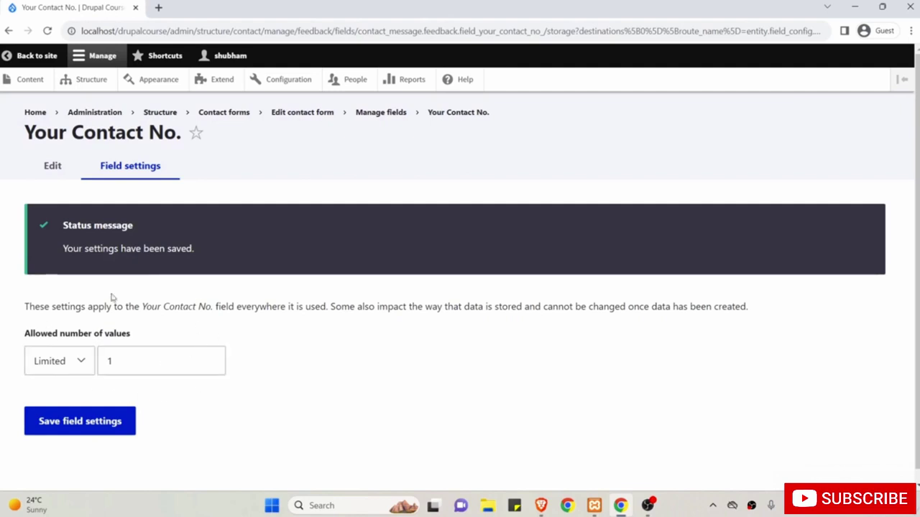
Save the storage settings, then mark Your Contact No. as required and save its field settings.
click(70, 425)
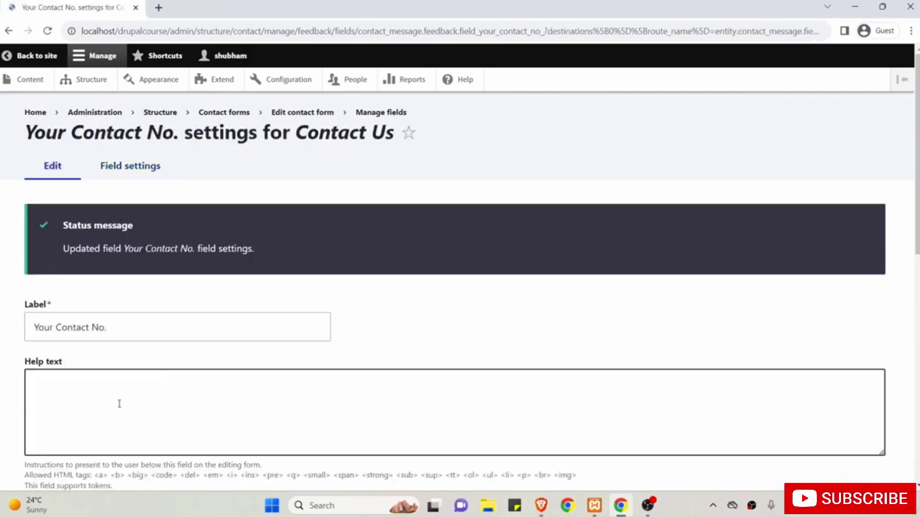
scroll(94, 241, down, 2)
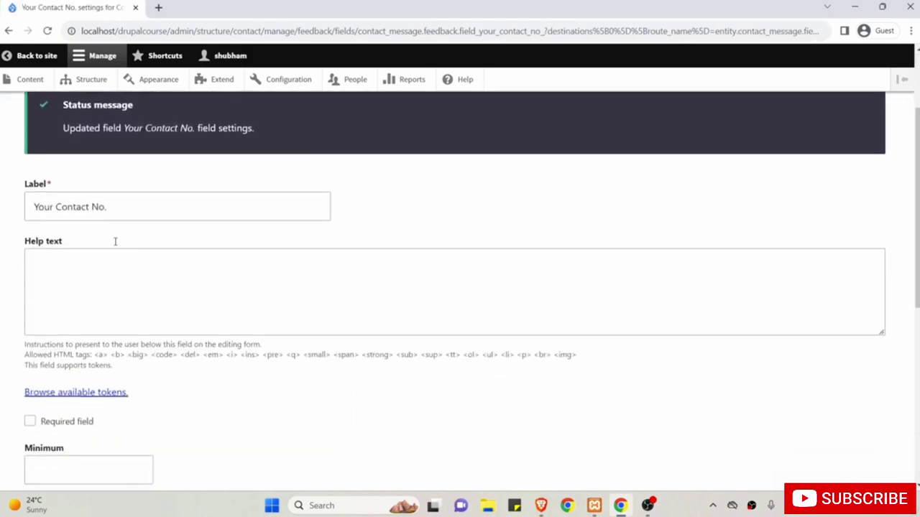
click(112, 261)
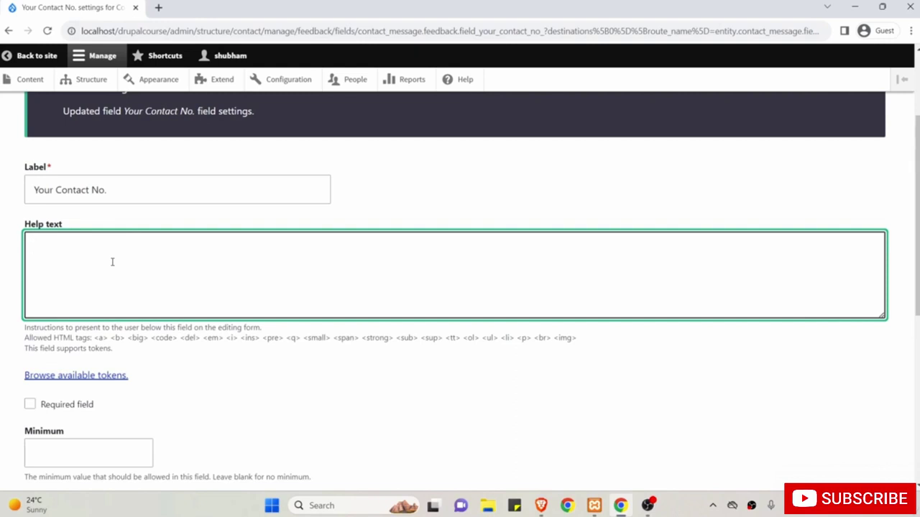
scroll(112, 261, down, 3)
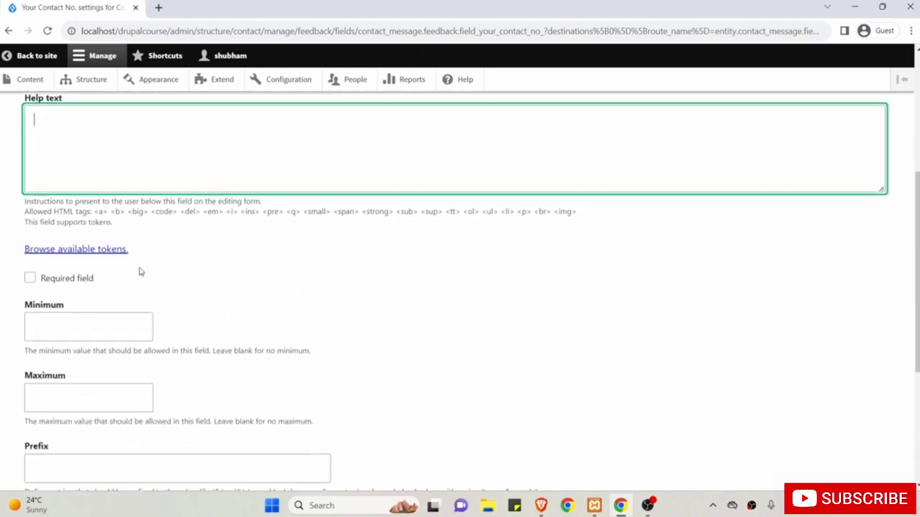
click(29, 278)
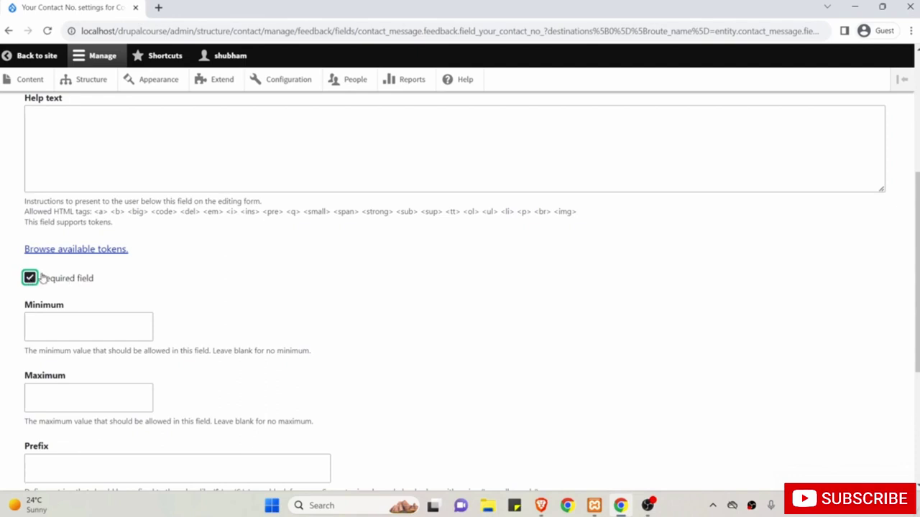
scroll(133, 296, down, 2)
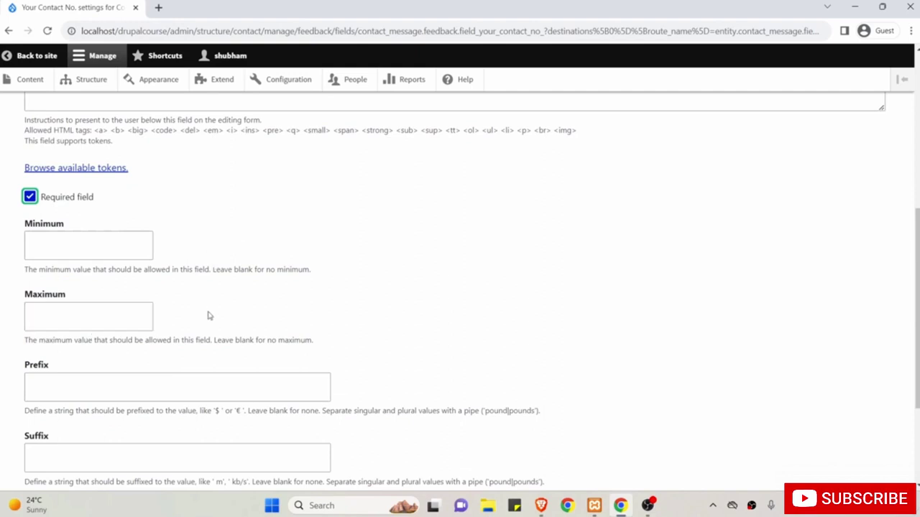
scroll(212, 318, down, 4)
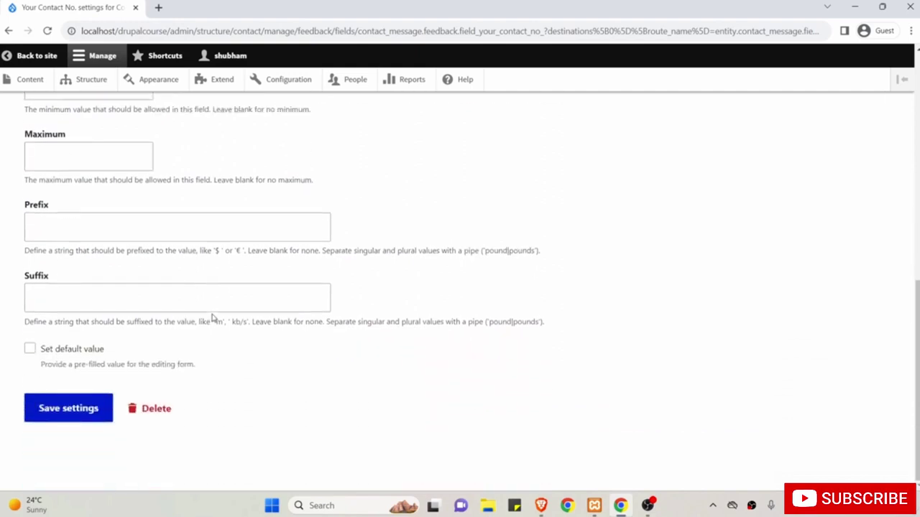
click(69, 410)
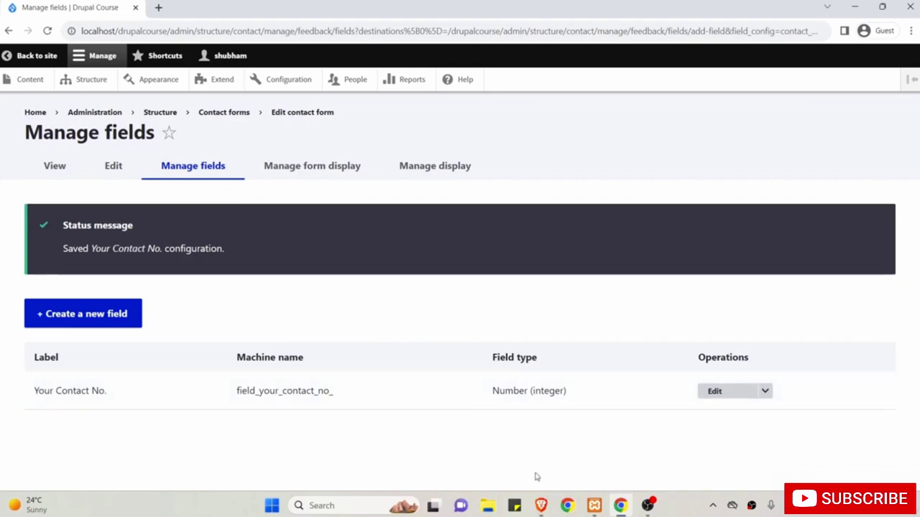
click(540, 506)
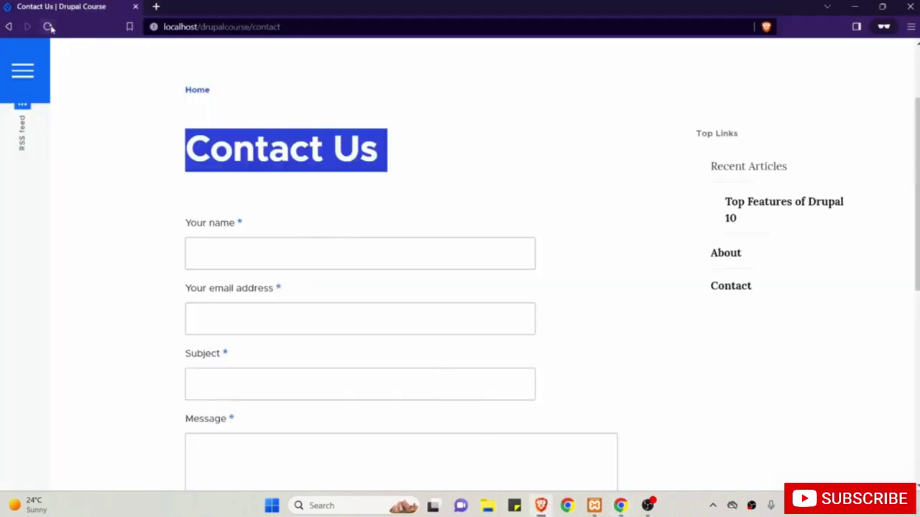
click(48, 26)
scroll(182, 178, down, 3)
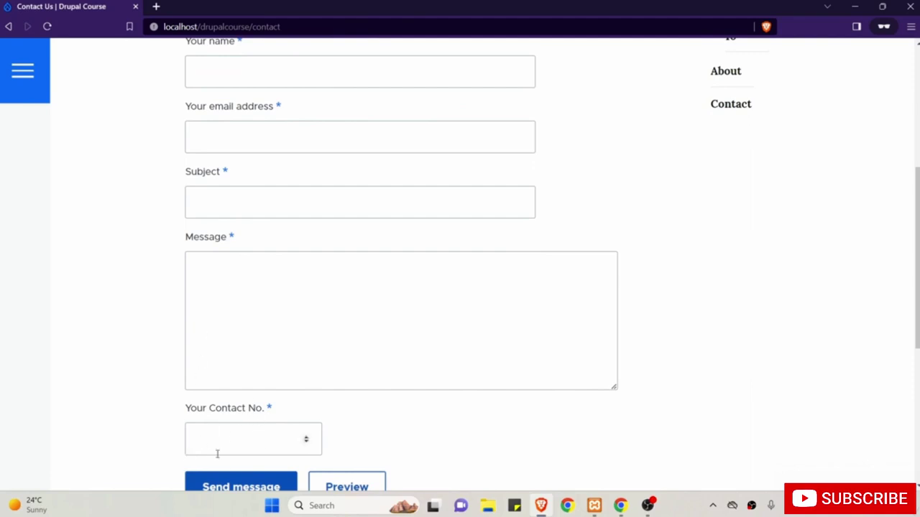
scroll(246, 482, up, 2)
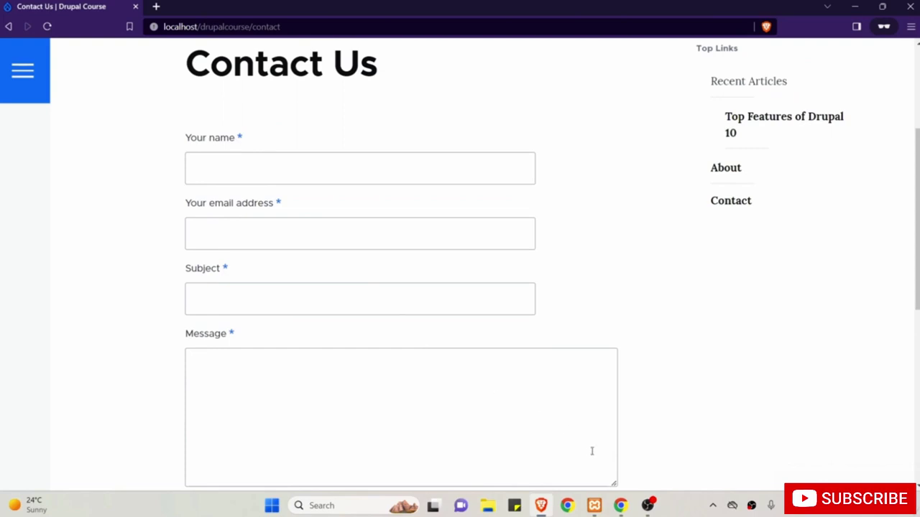
click(620, 505)
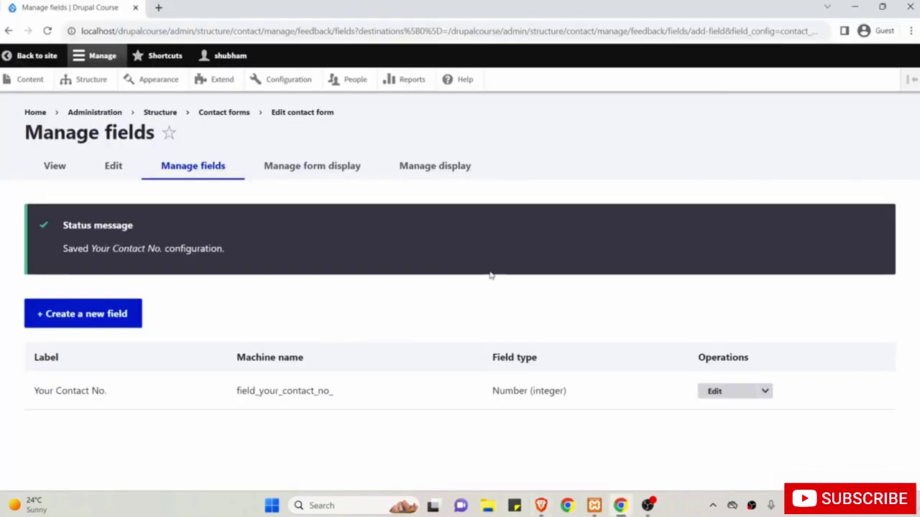
On Manage form display, move Your Contact No. directly below Sender email and save the order.
click(311, 172)
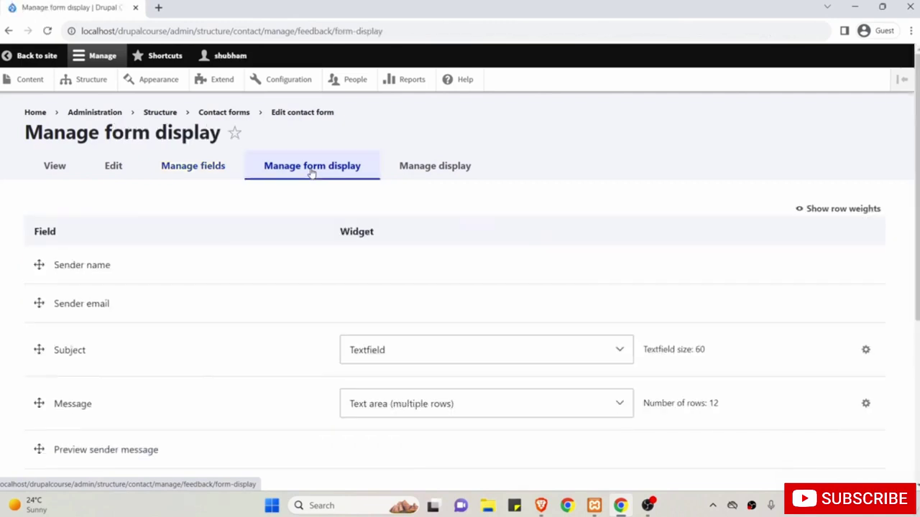
scroll(293, 265, down, 2)
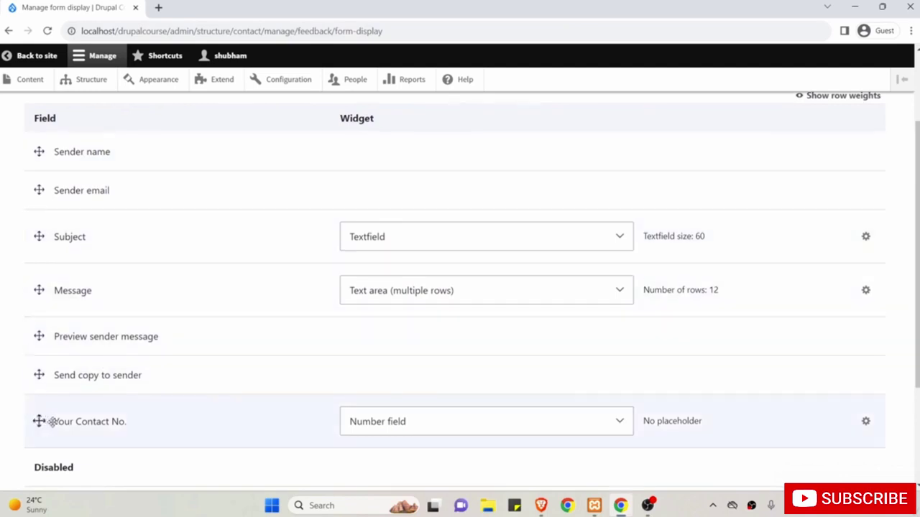
click(38, 421)
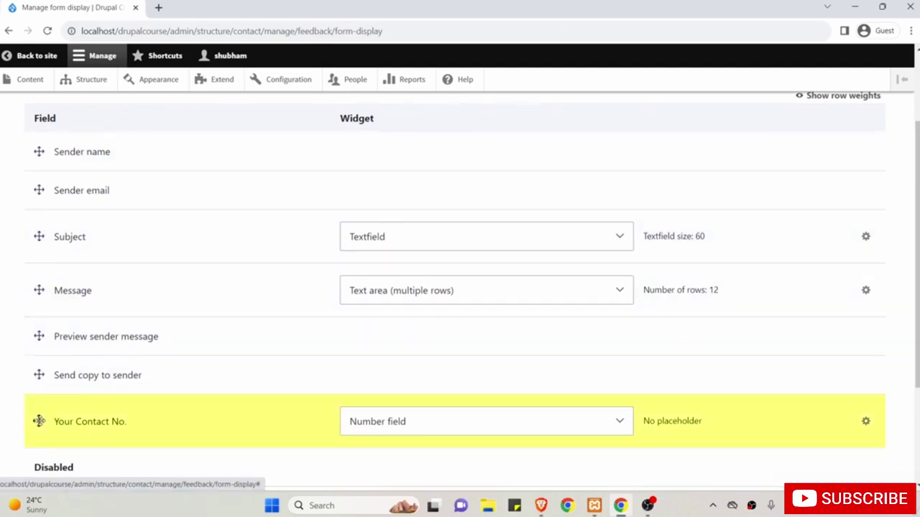
drag(39, 421, 116, 263)
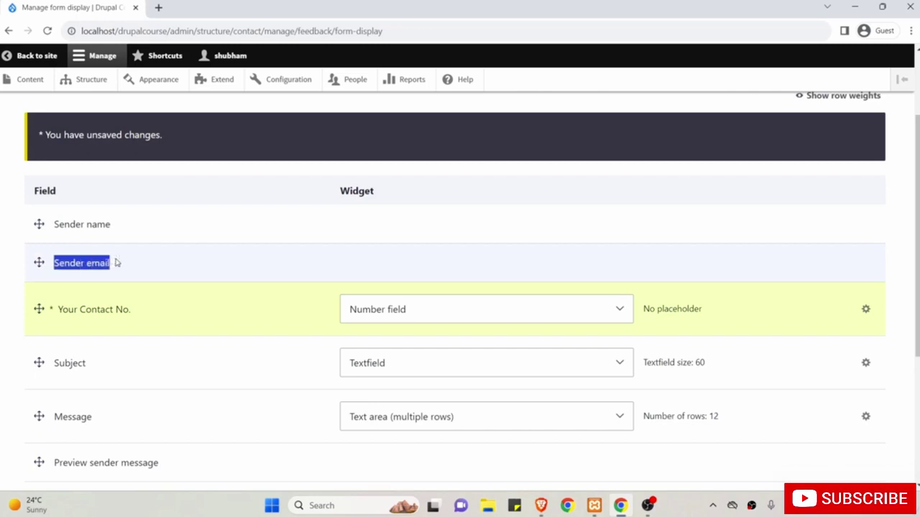
scroll(100, 301, down, 3)
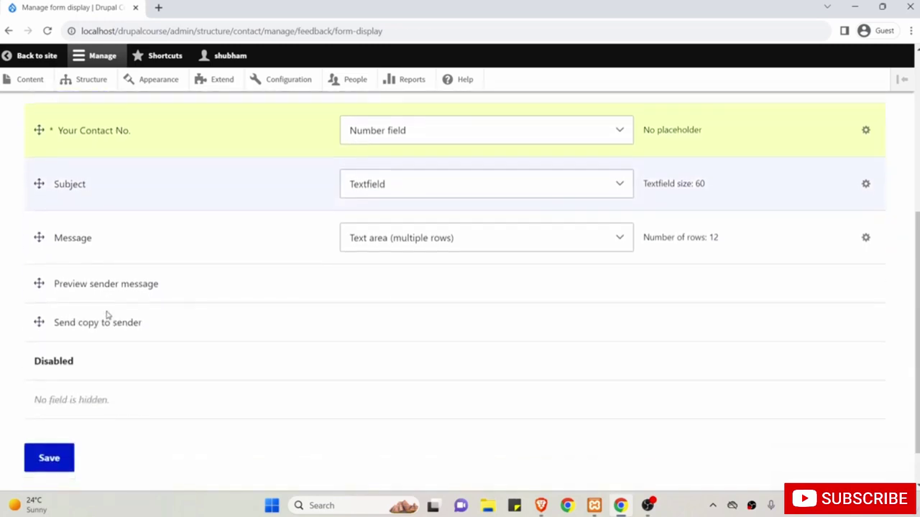
scroll(106, 314, down, 1)
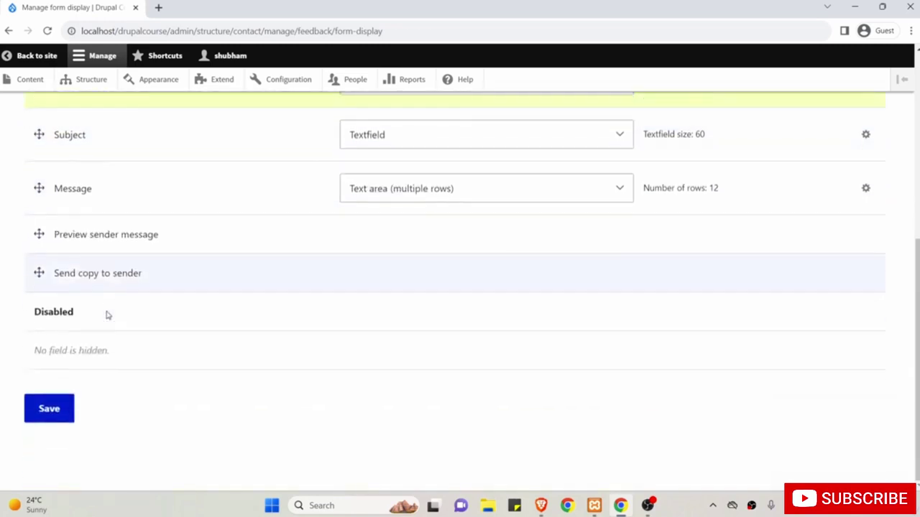
click(49, 411)
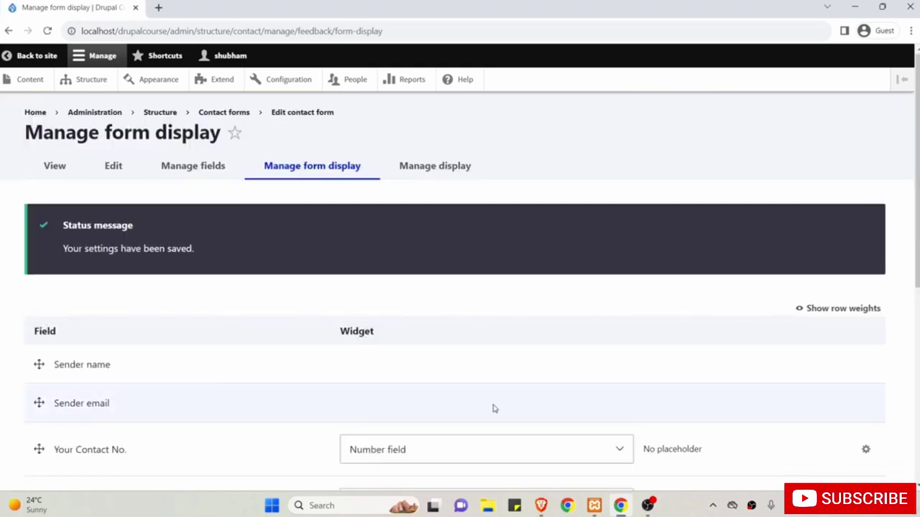
Reload the public /contact page in Brave and confirm Your Contact No. sits between email and Subject.
click(540, 505)
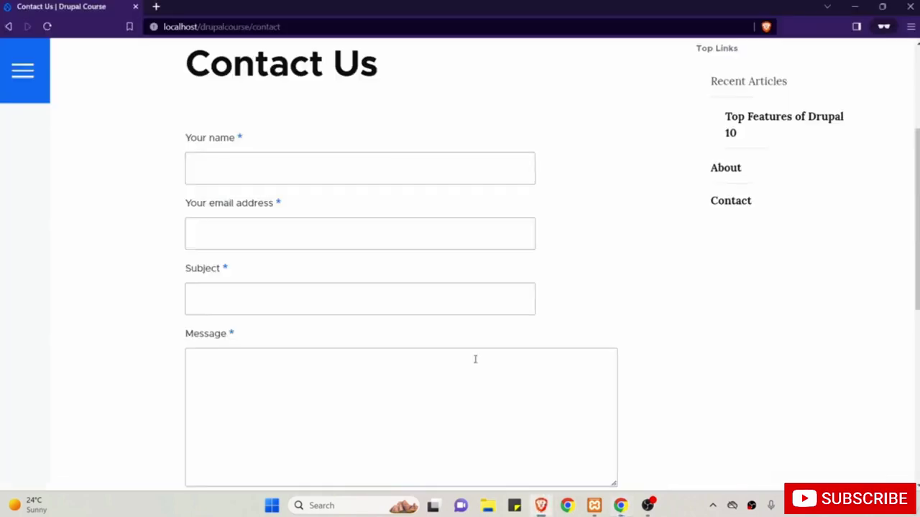
scroll(236, 204, up, 3)
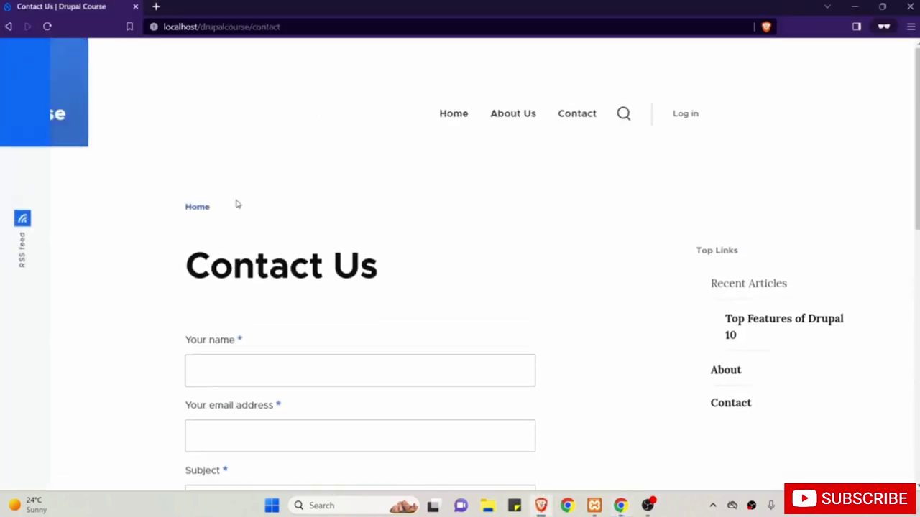
click(48, 27)
scroll(148, 150, down, 2)
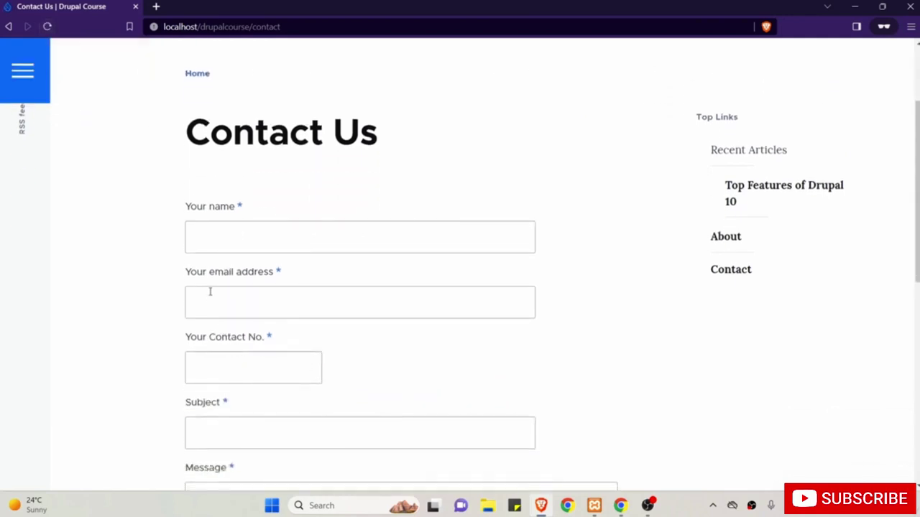
scroll(133, 351, up, 1)
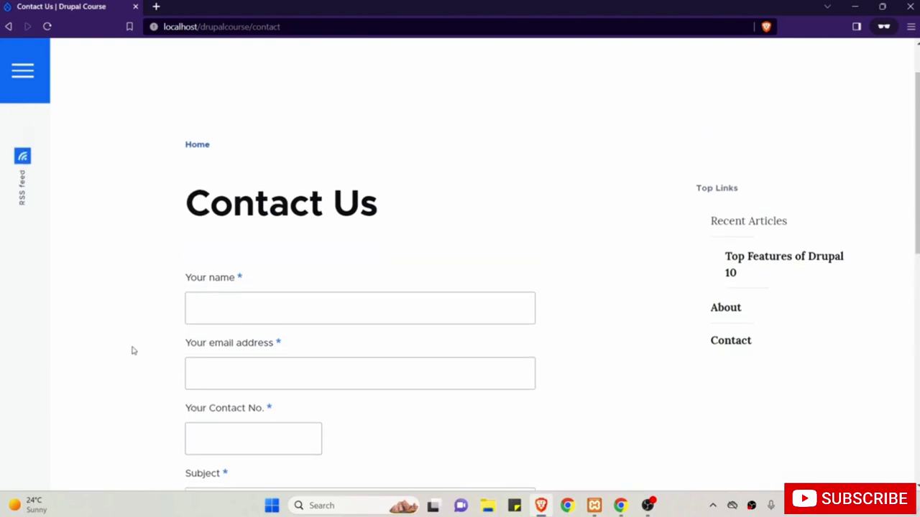
scroll(132, 351, up, 1)
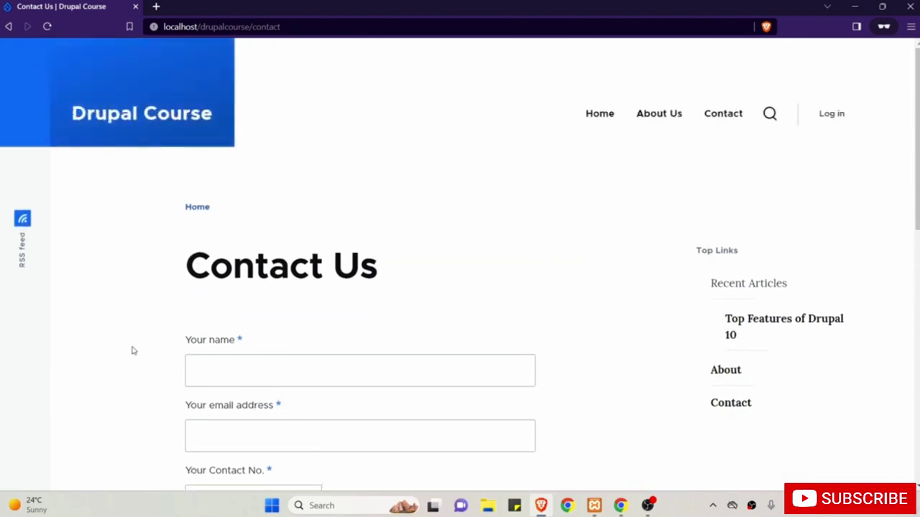
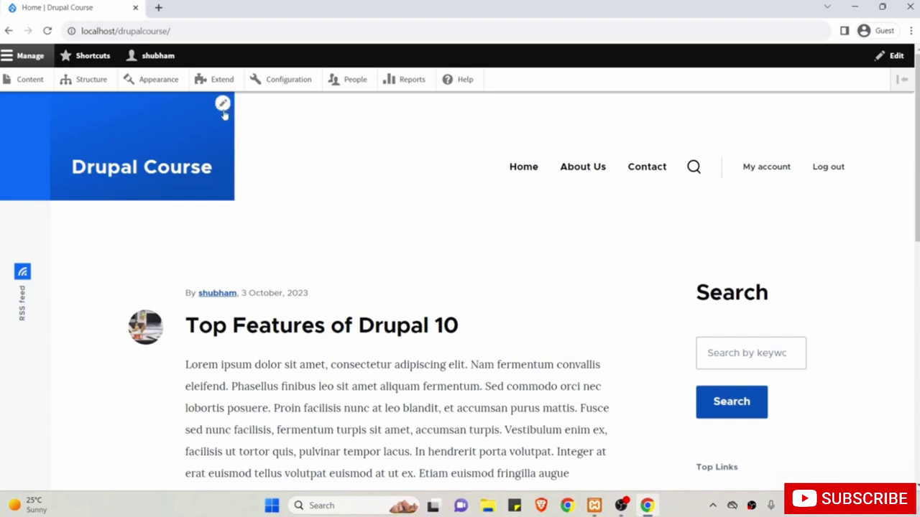
Go to Appearance and point out installed themes Olivero 10.1.4 (default) and Claro 10.1.4 (administration).
click(156, 84)
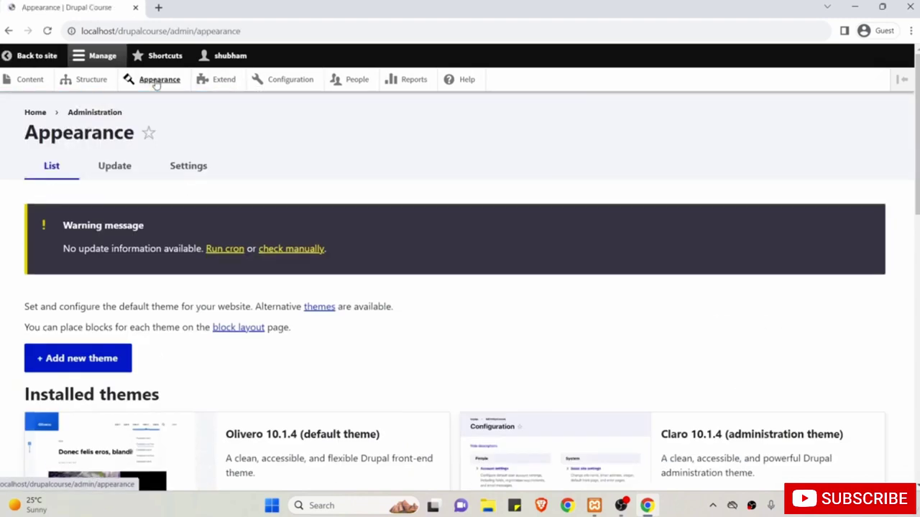
scroll(337, 222, down, 2)
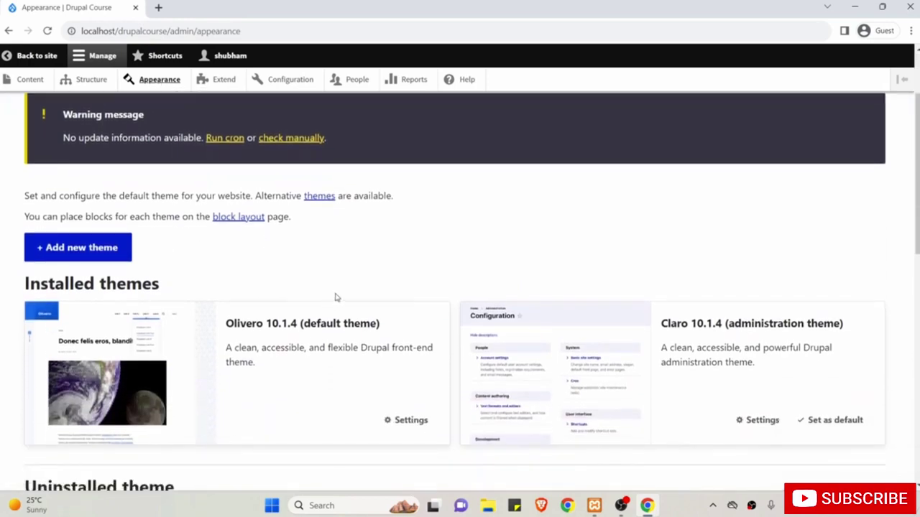
double_click(254, 324)
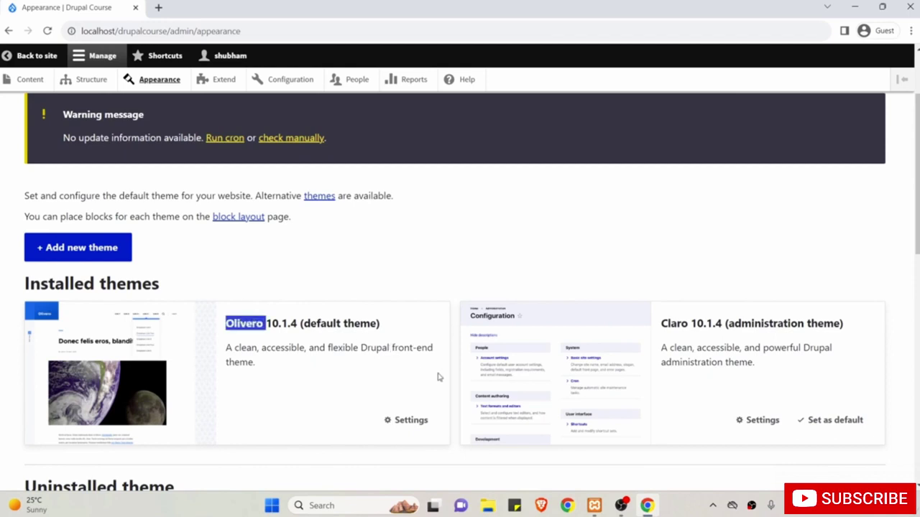
drag(693, 339, 659, 323)
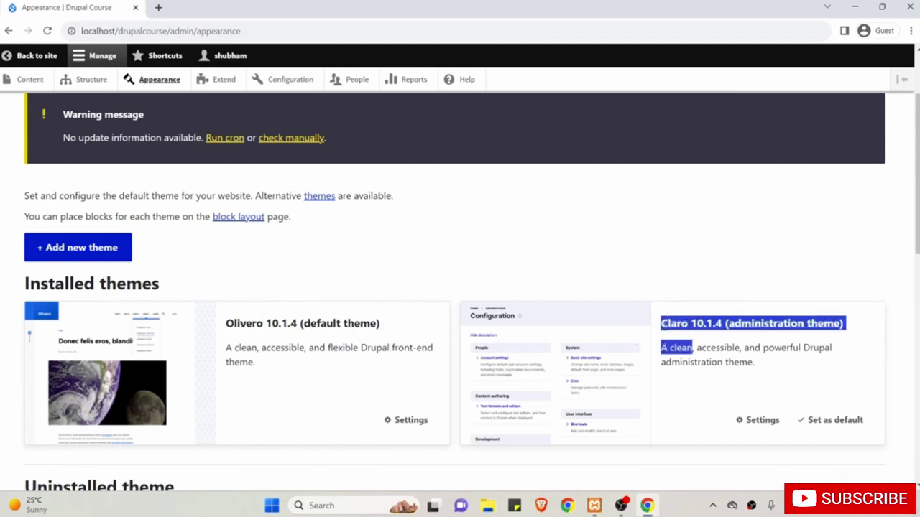
click(634, 262)
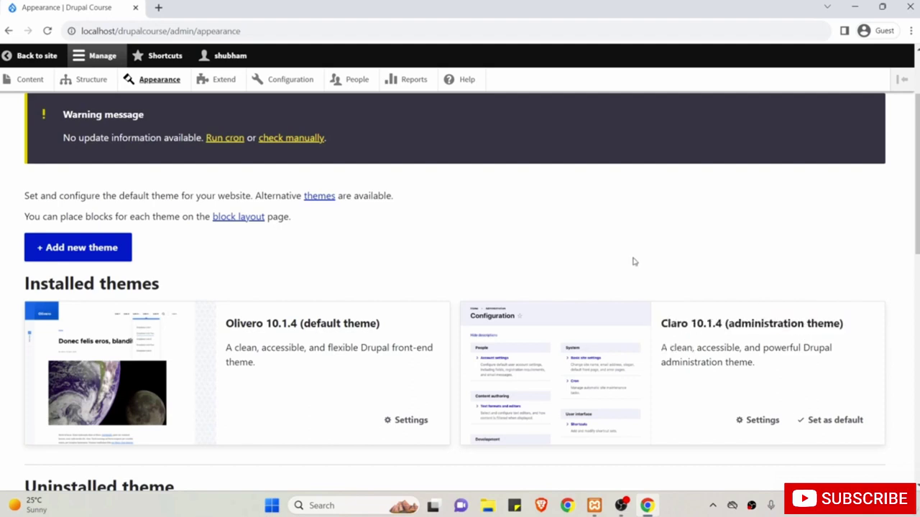
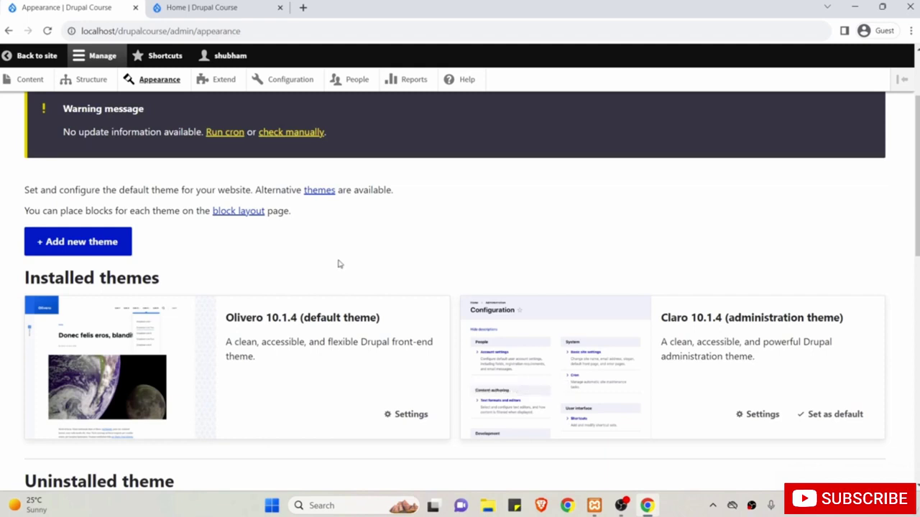
Open the Add new theme form from the Appearance page.
click(66, 246)
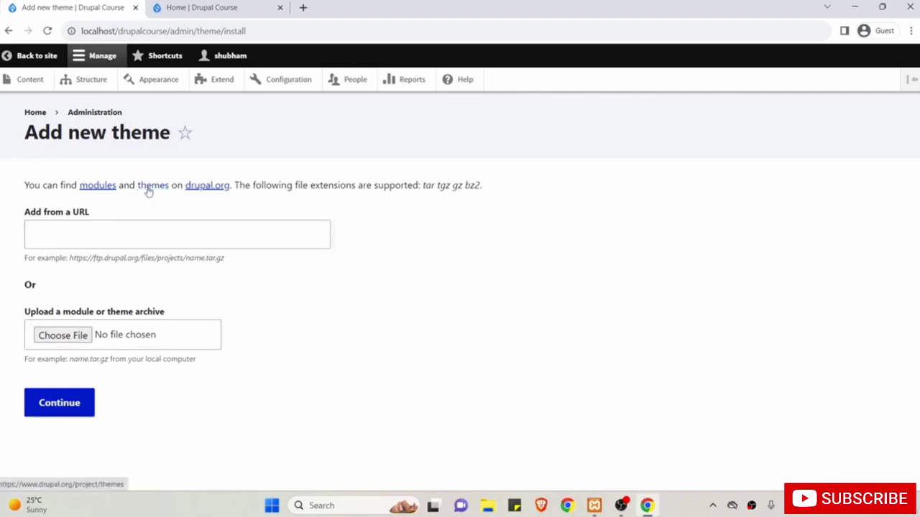
Open drupal.org's themes listing in a new browser tab and view it.
right_click(149, 189)
click(162, 196)
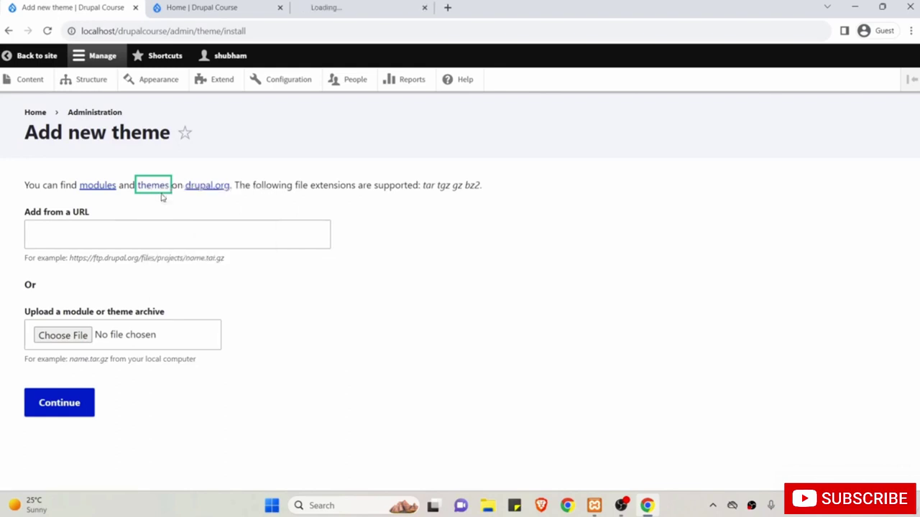
click(343, 5)
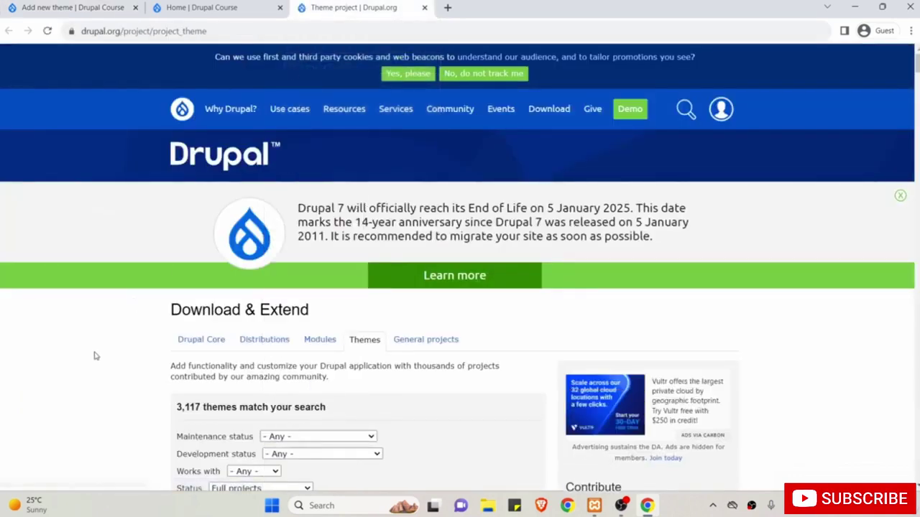
Review the theme filters, leaving Drupal version at Any and status at Full projects.
scroll(93, 356, down, 2)
scroll(93, 355, down, 3)
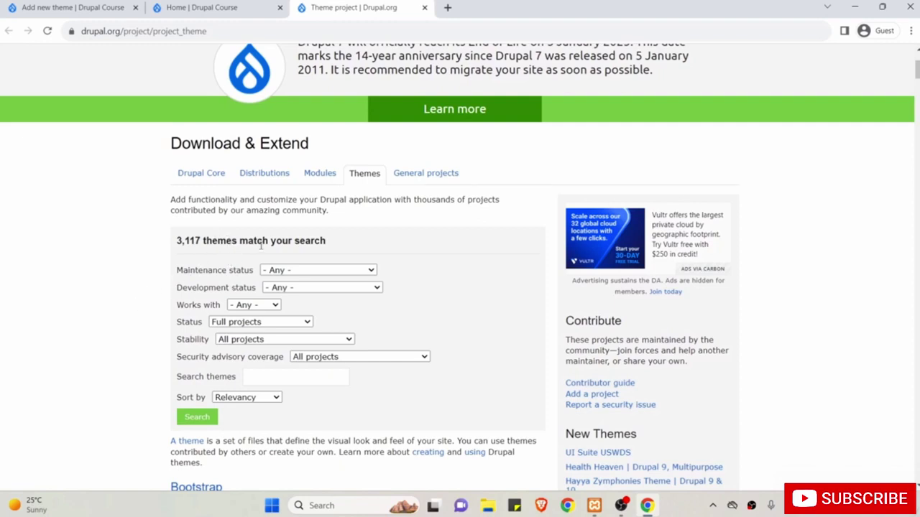
double_click(212, 274)
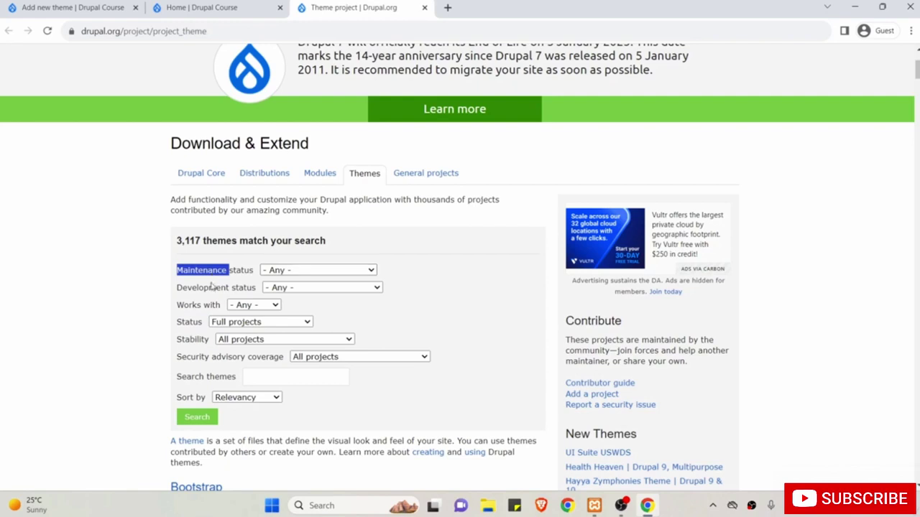
click(244, 306)
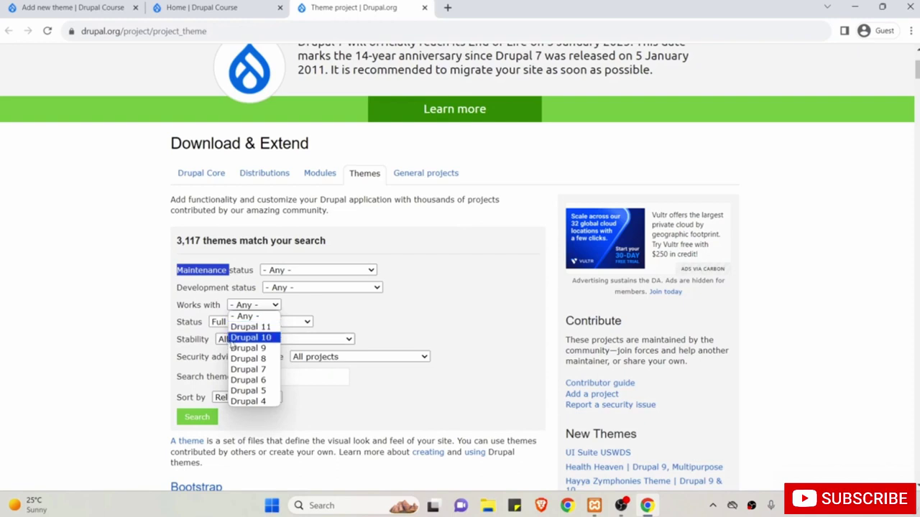
click(111, 313)
scroll(111, 312, down, 1)
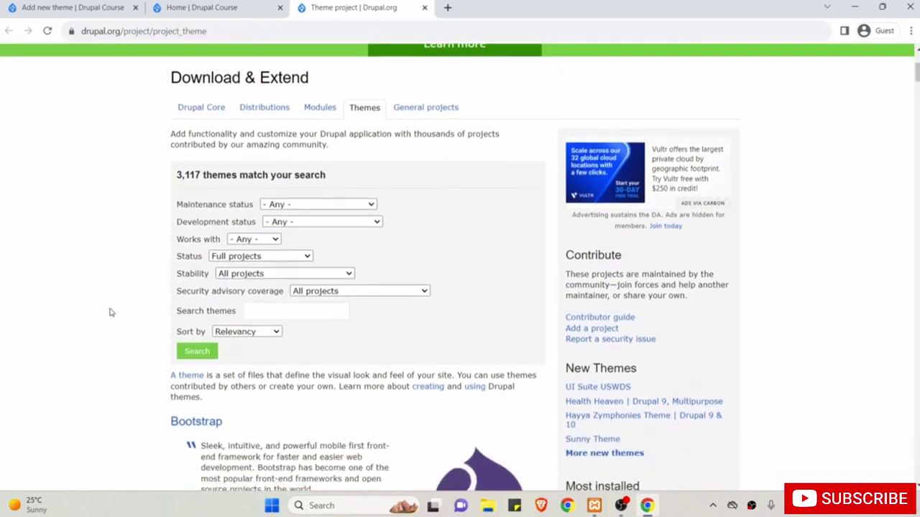
scroll(111, 313, down, 1)
click(223, 208)
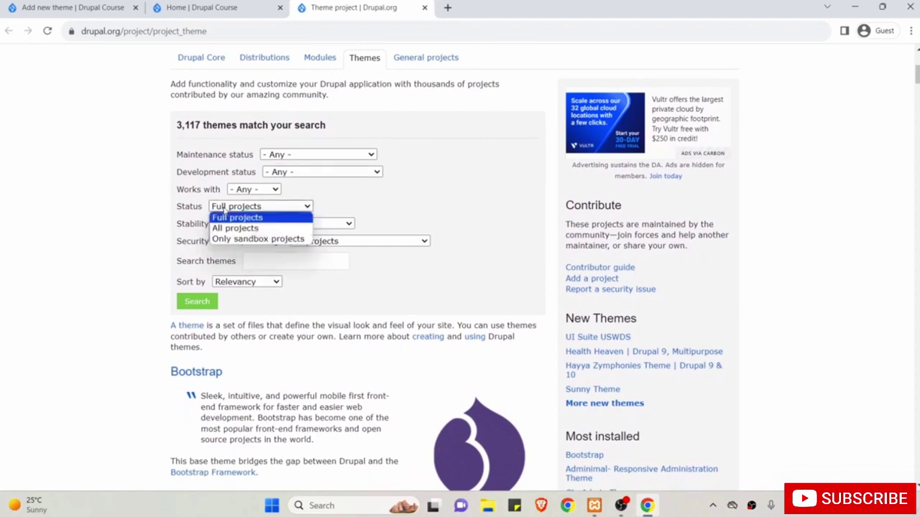
click(126, 243)
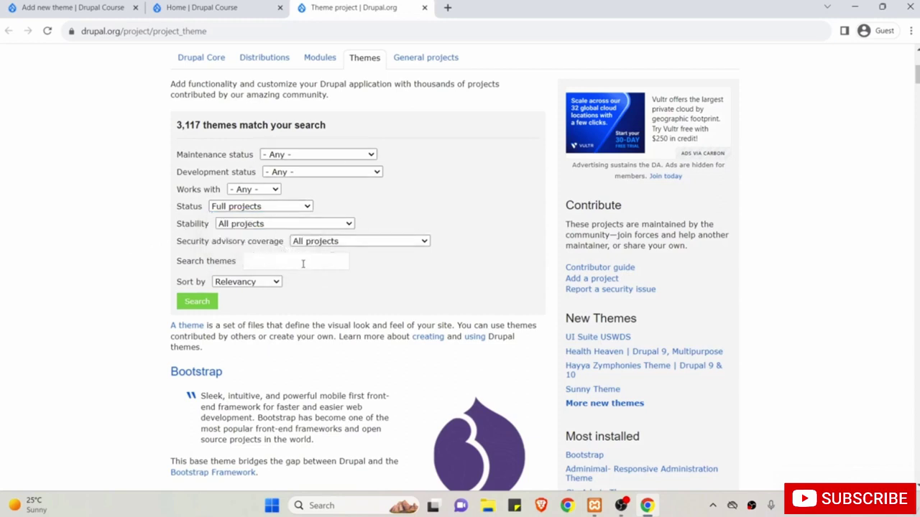
click(274, 261)
Browse the theme results and open the Bootstrap project page.
scroll(103, 240, down, 3)
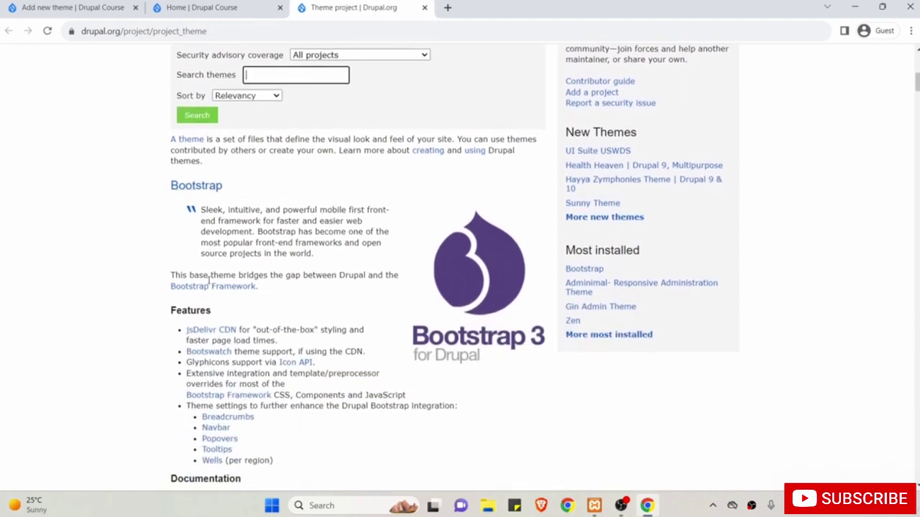
scroll(113, 335, down, 8)
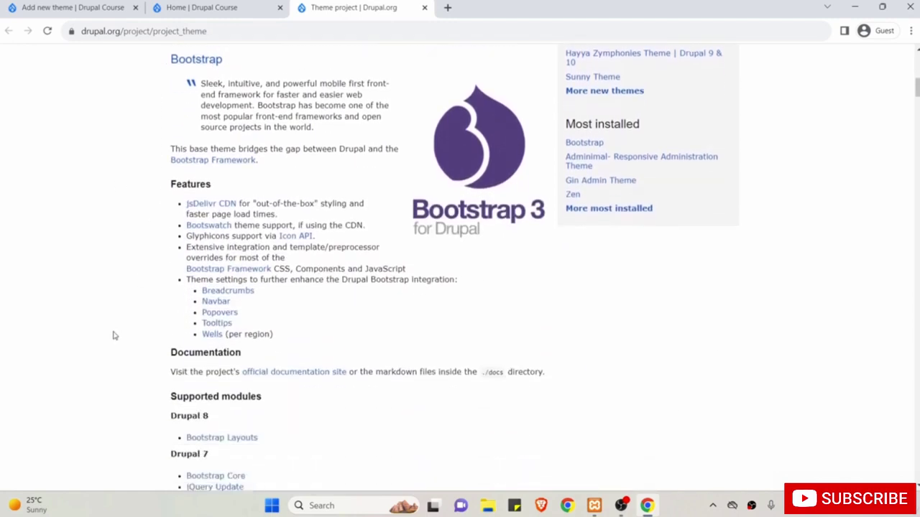
scroll(112, 336, down, 1)
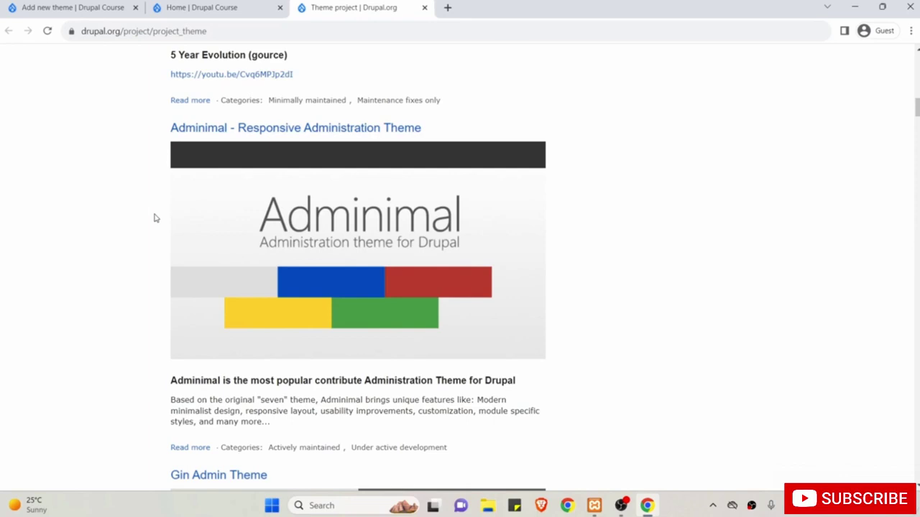
scroll(154, 218, down, 4)
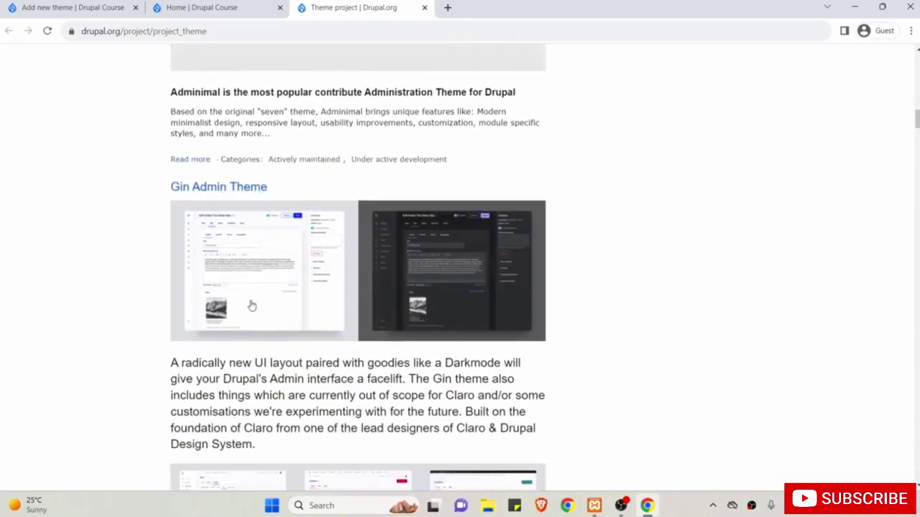
scroll(251, 305, up, 1)
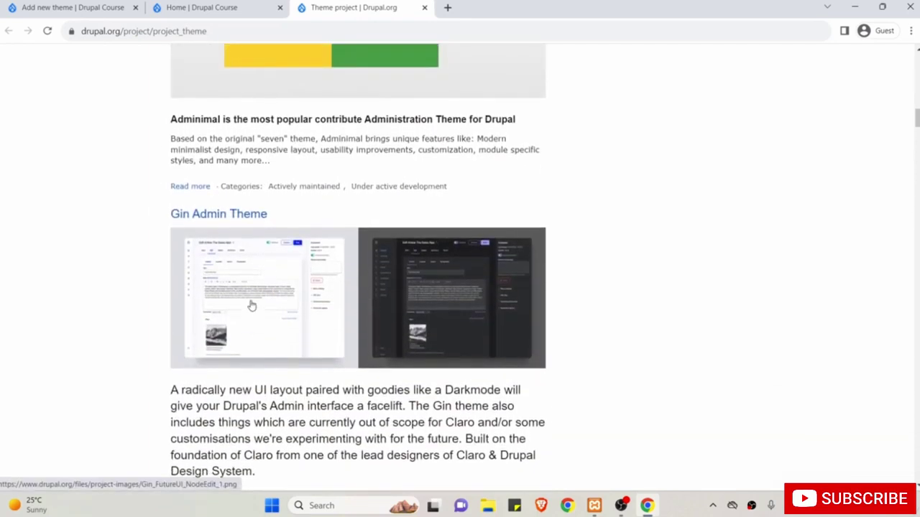
scroll(251, 306, up, 2)
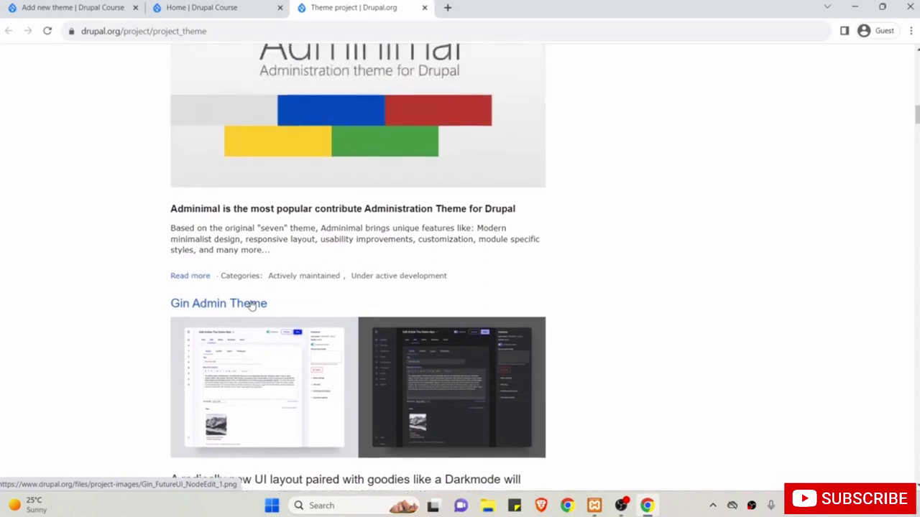
scroll(251, 304, up, 3)
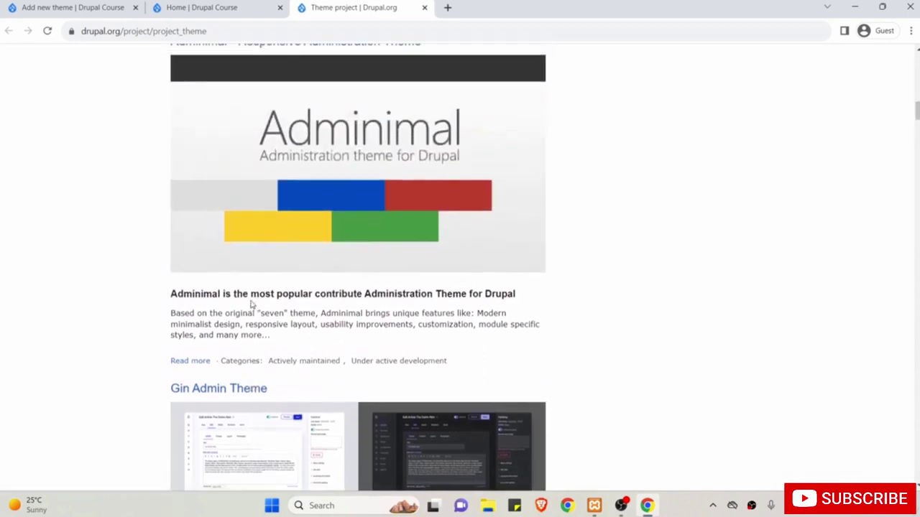
scroll(252, 305, up, 10)
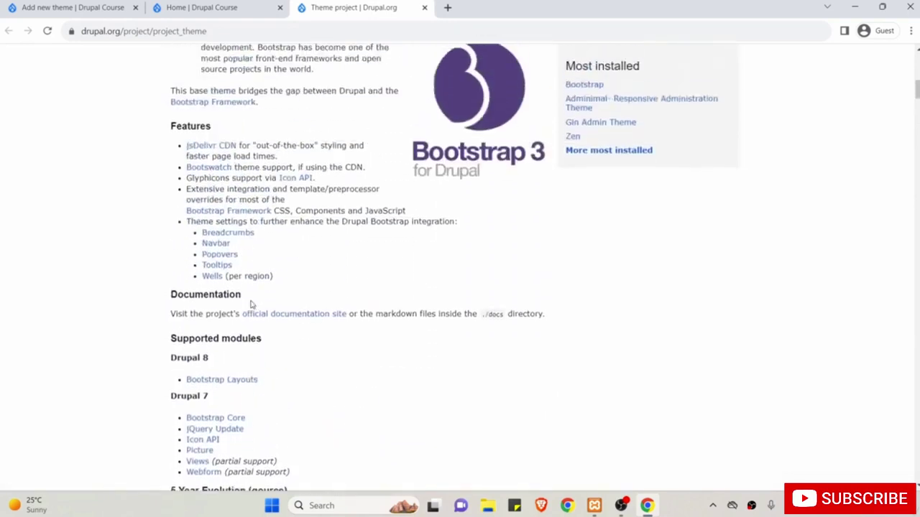
scroll(252, 304, up, 3)
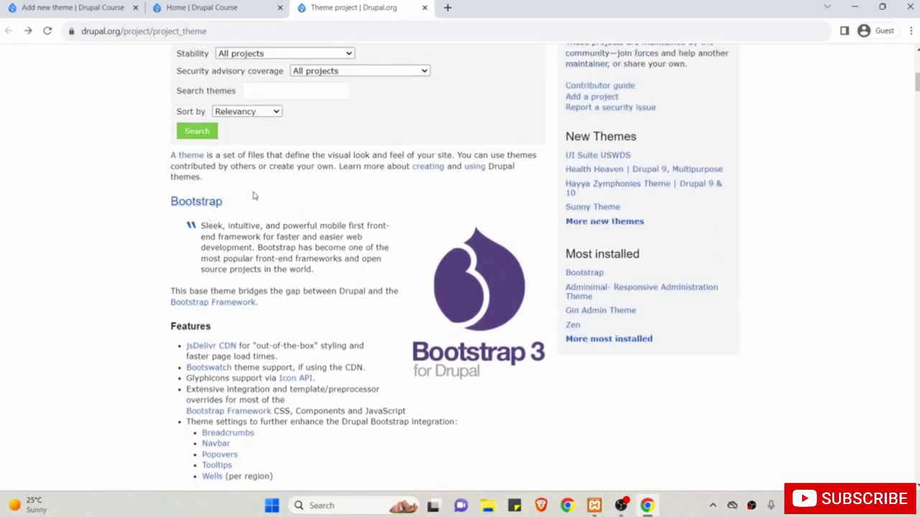
click(193, 207)
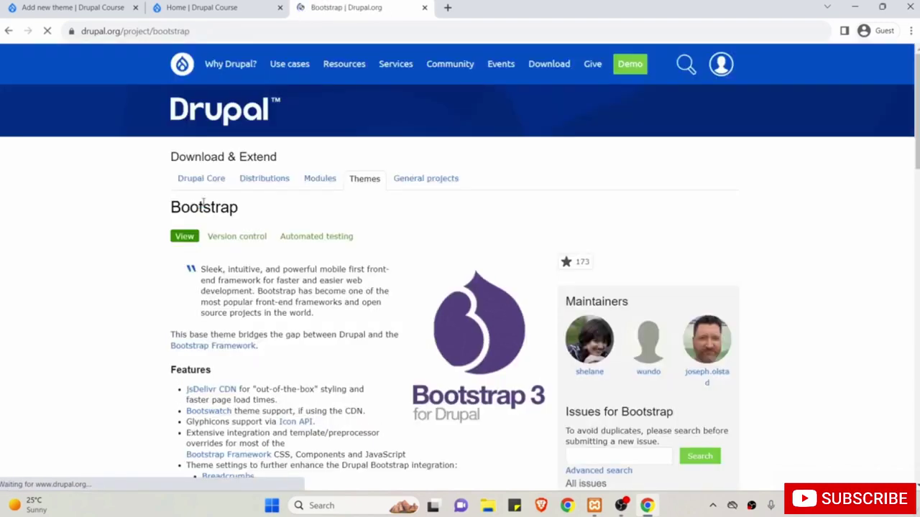
Open the Bootstrap 8.x-3.29 release page.
scroll(272, 235, down, 1)
scroll(273, 235, down, 1)
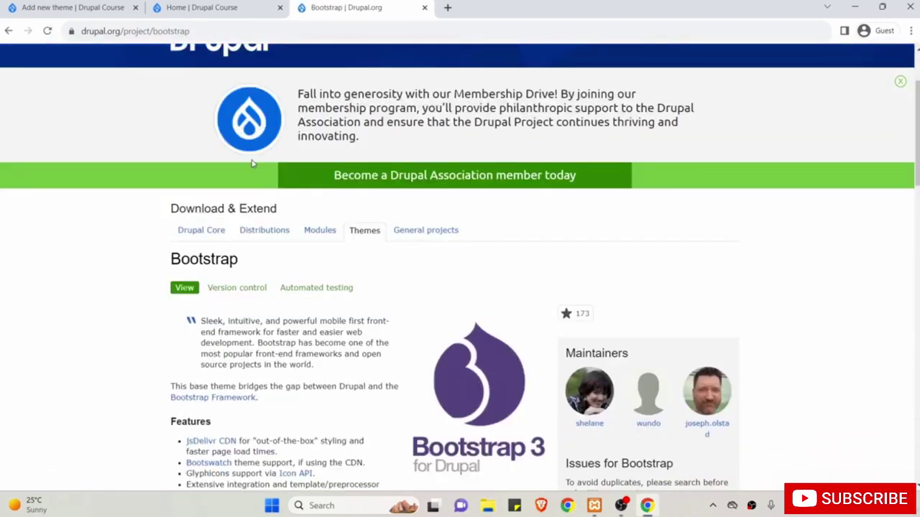
scroll(406, 349, down, 3)
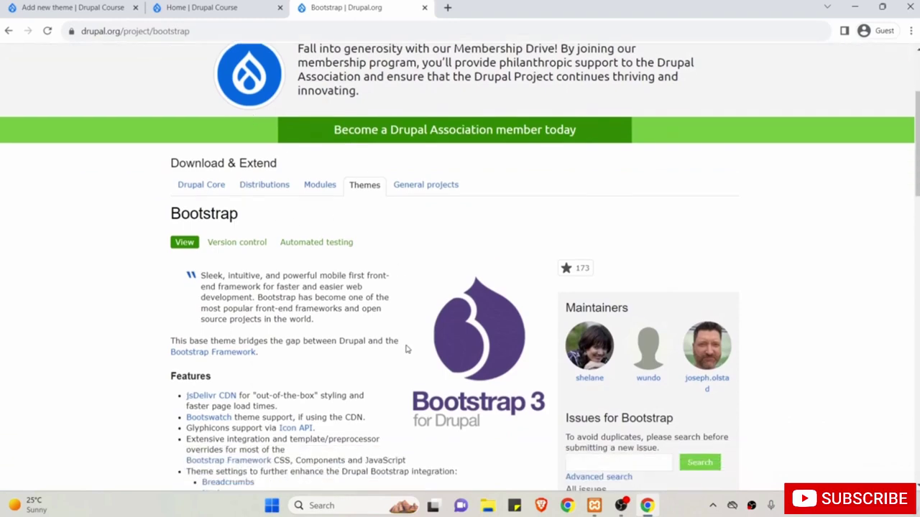
scroll(406, 349, down, 9)
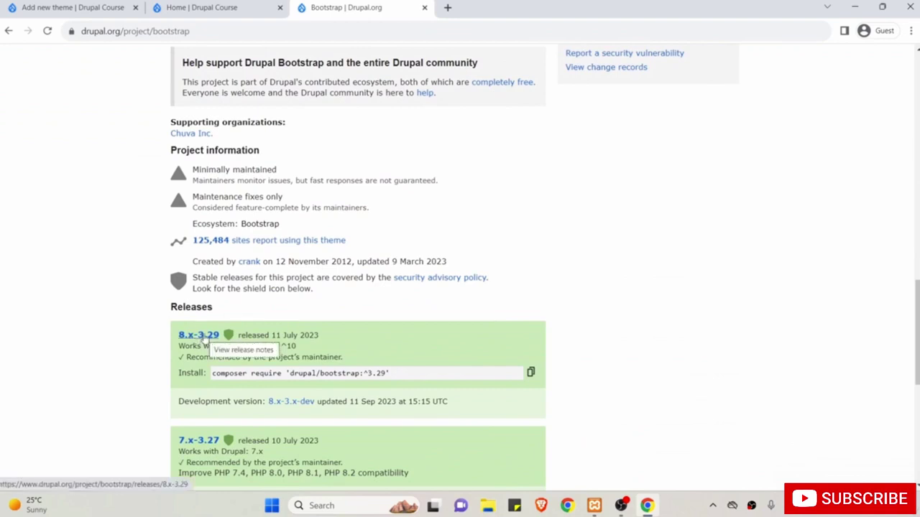
click(204, 337)
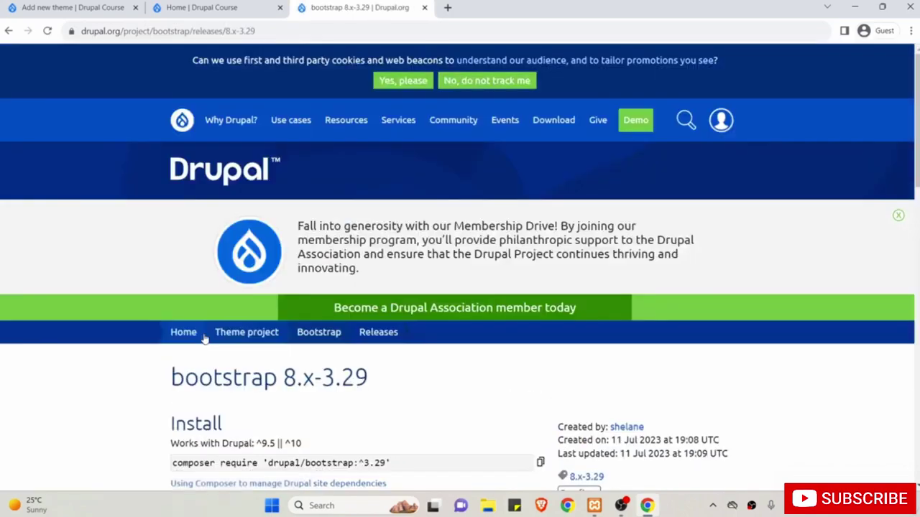
Copy the 8.x-3.29 tar.gz download link and return to Drupal's Add new theme tab.
scroll(204, 338, down, 5)
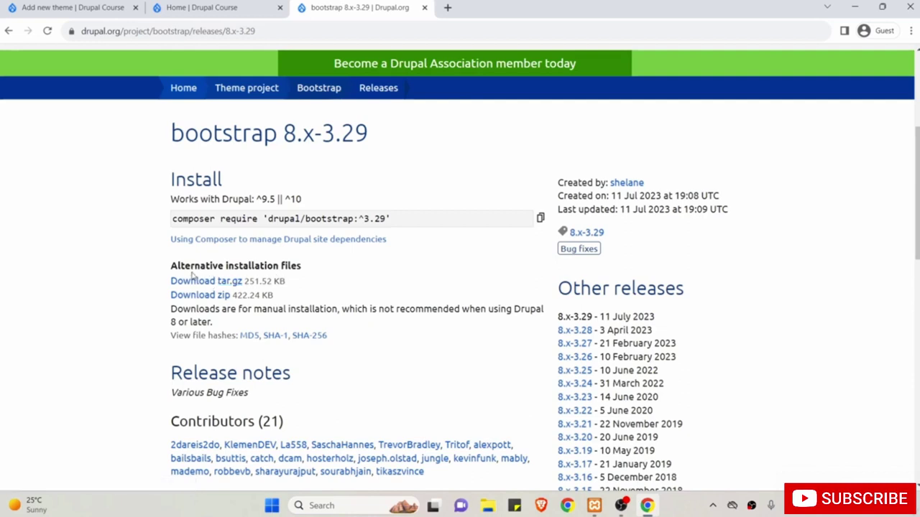
right_click(220, 285)
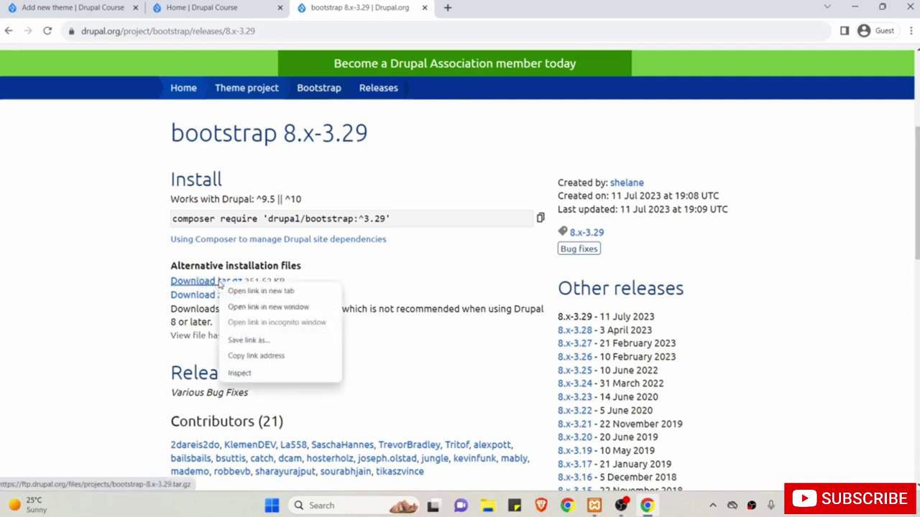
click(261, 358)
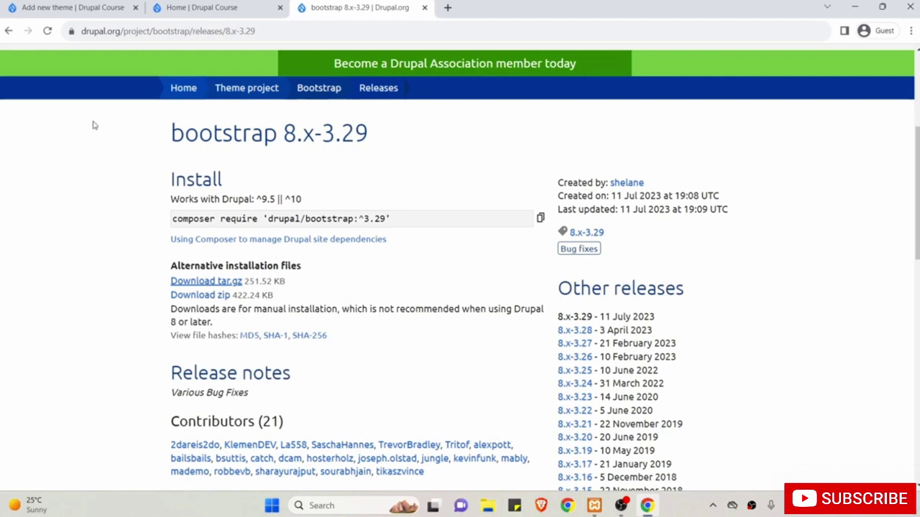
click(56, 5)
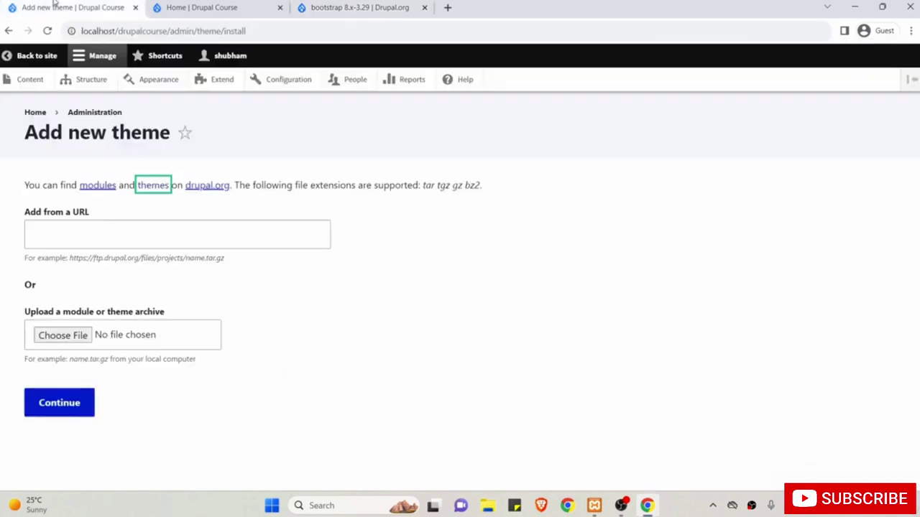
Paste the bootstrap-8.x-3.29.tar.gz URL into Add from a URL and continue.
click(50, 234)
right_click(50, 235)
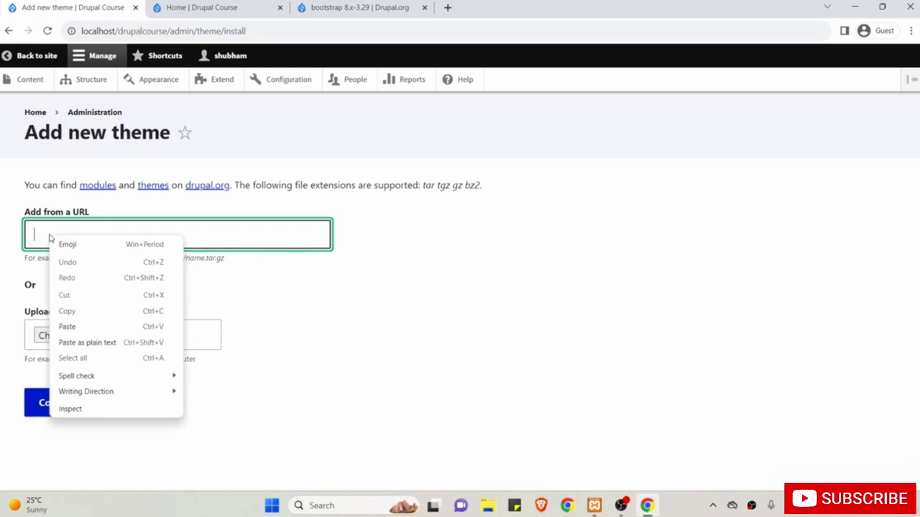
click(89, 327)
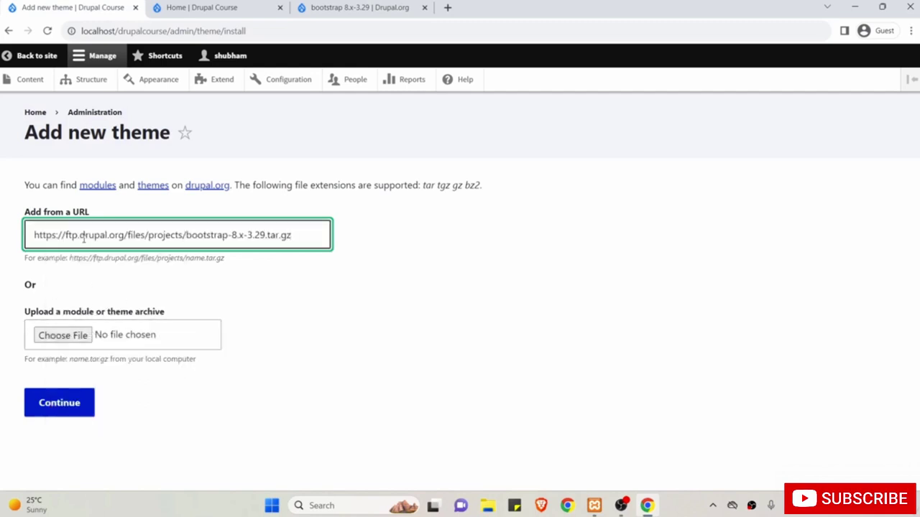
click(74, 407)
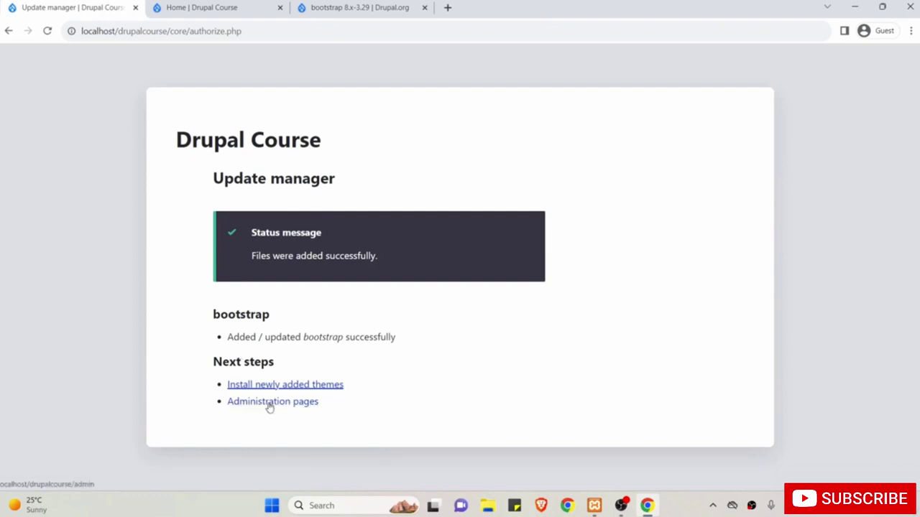
Go to Appearance and find Bootstrap 8.x-3.29 under Uninstalled themes beside Stark 10.1.4.
click(269, 404)
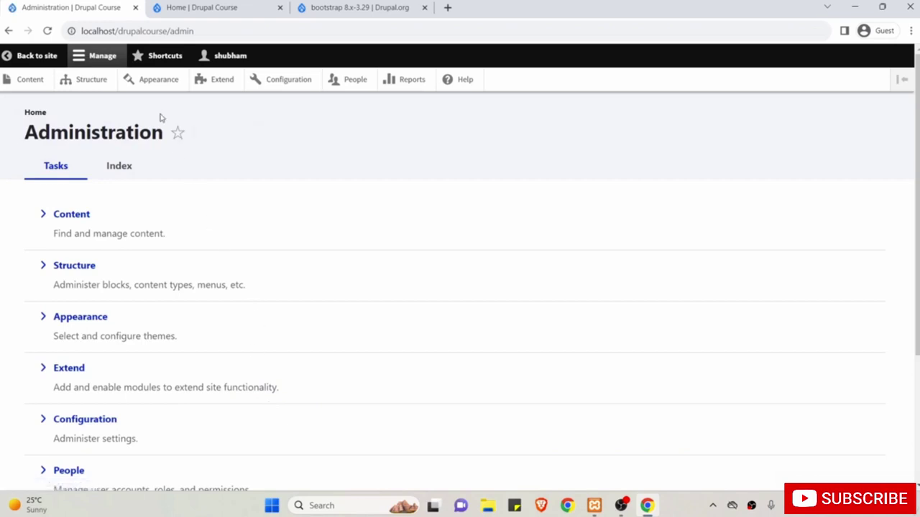
click(158, 82)
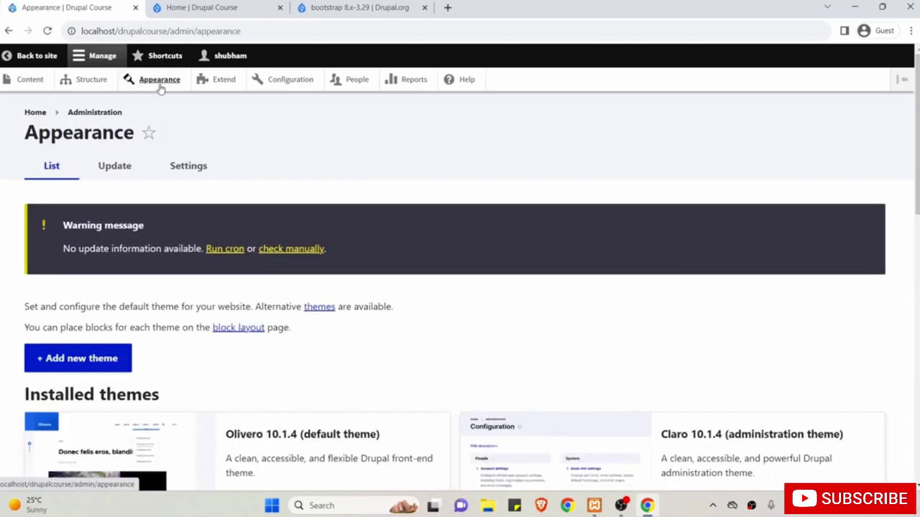
scroll(191, 228, down, 2)
scroll(191, 228, down, 3)
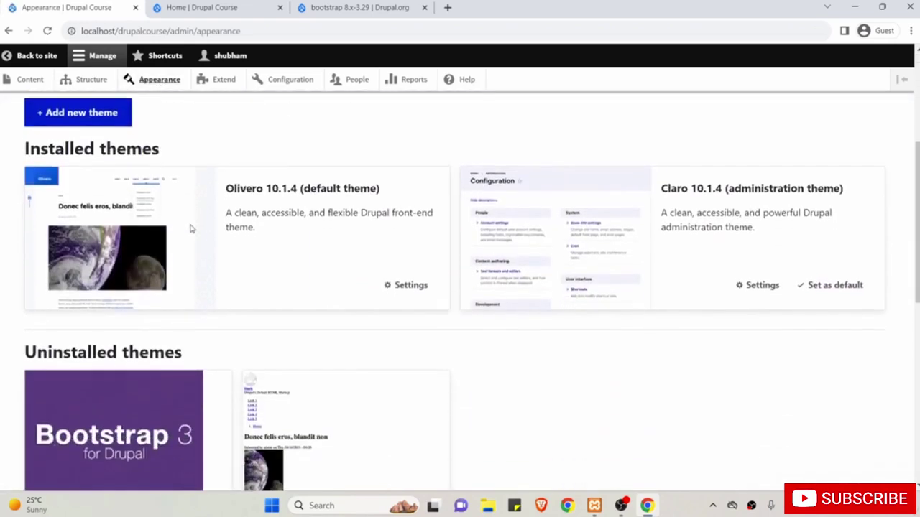
scroll(134, 336, down, 1)
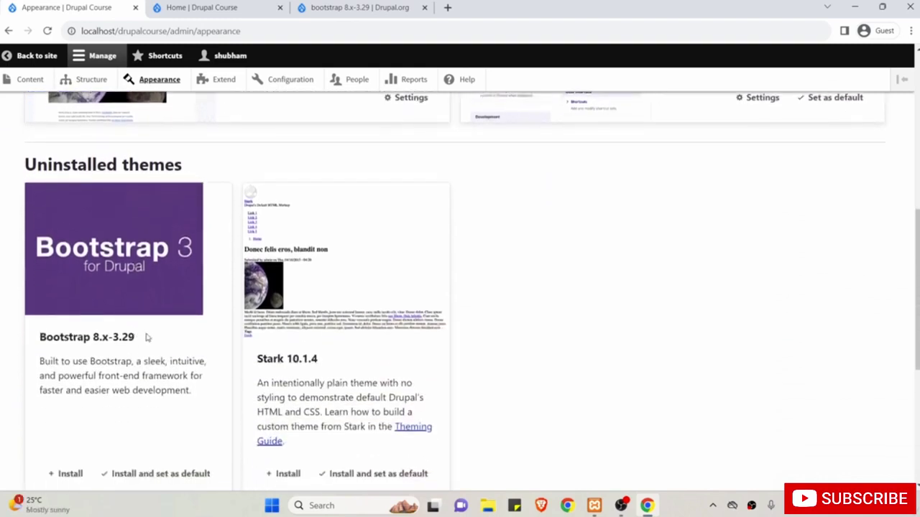
scroll(148, 338, down, 1)
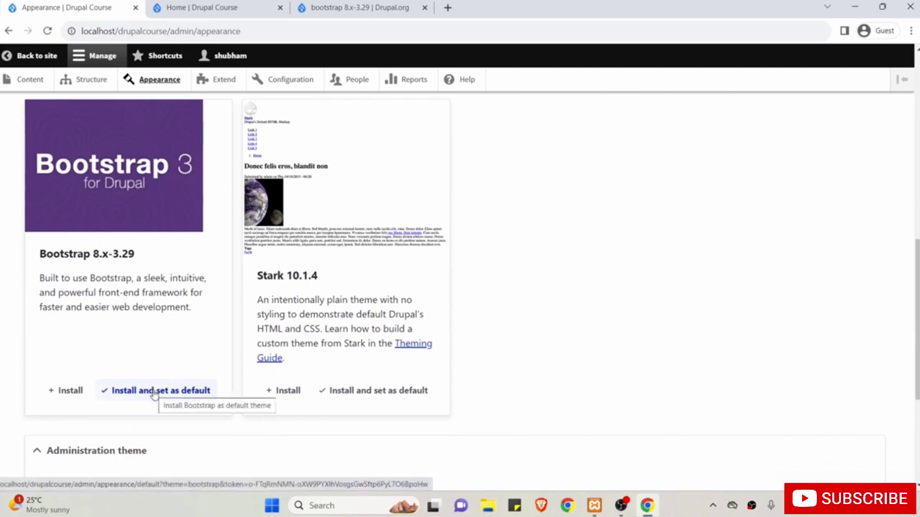
scroll(232, 207, up, 1)
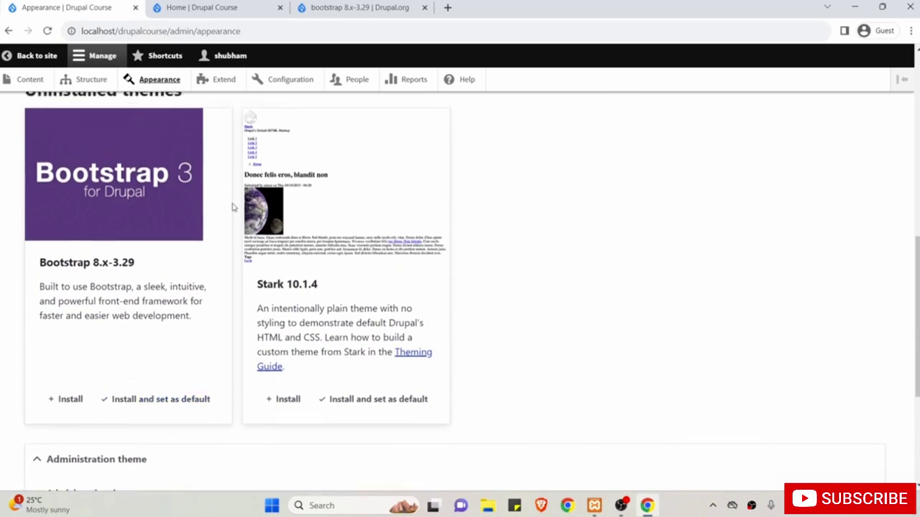
Choose Install and set as default on the Bootstrap 8.x-3.29 card.
click(216, 8)
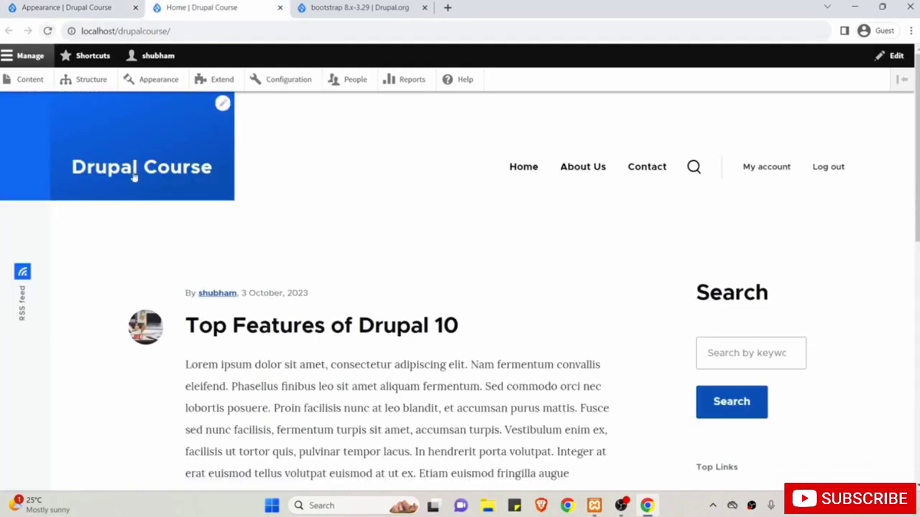
click(74, 6)
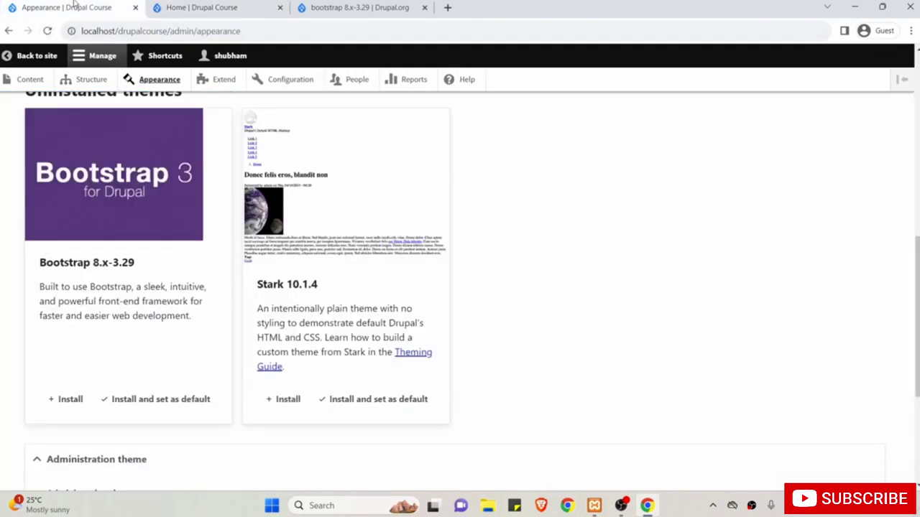
scroll(215, 273, down, 1)
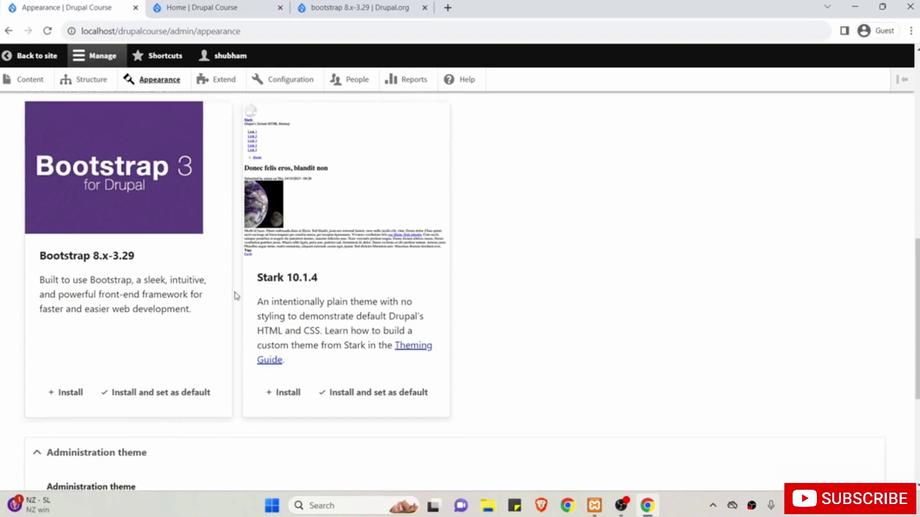
click(170, 395)
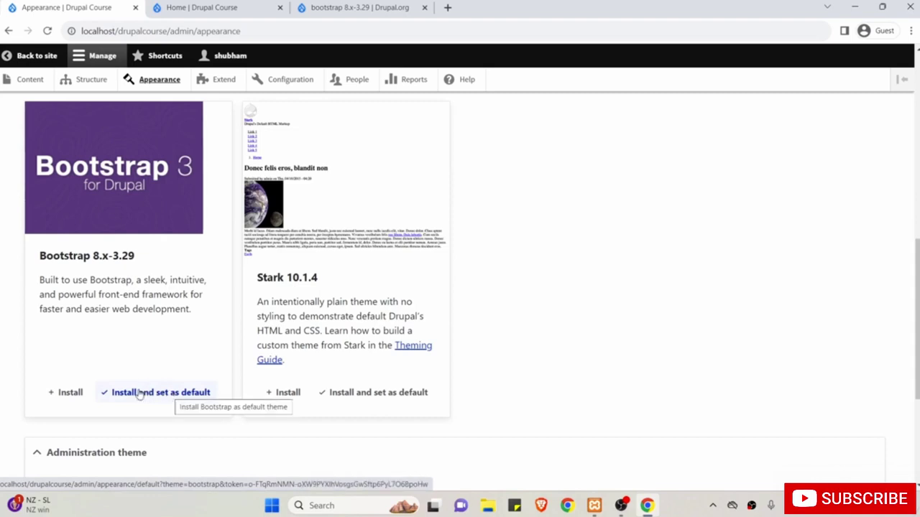
click(140, 396)
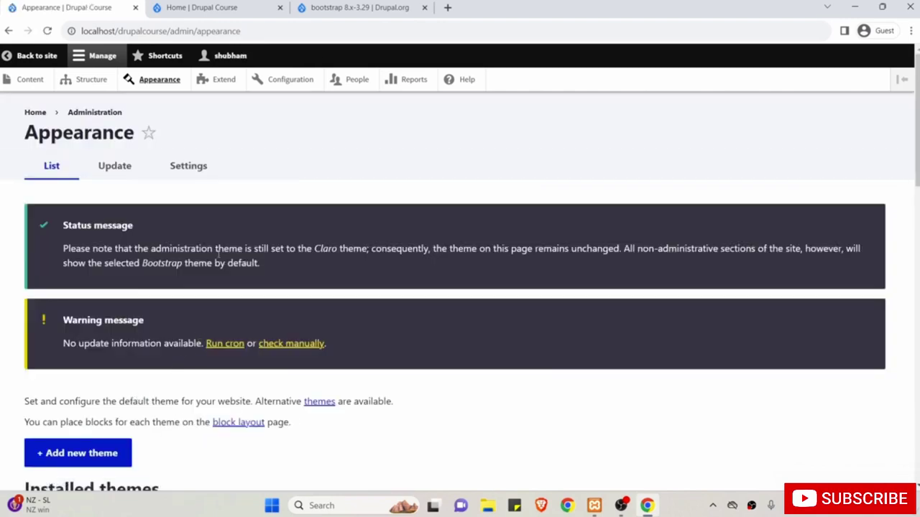
Reload the Home | Drupal Course page and scroll through its Bootstrap layout.
click(173, 6)
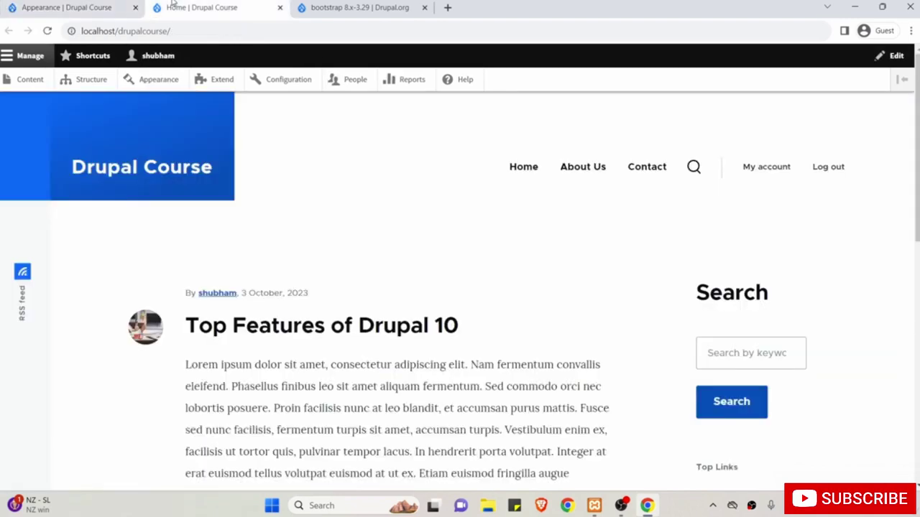
click(48, 31)
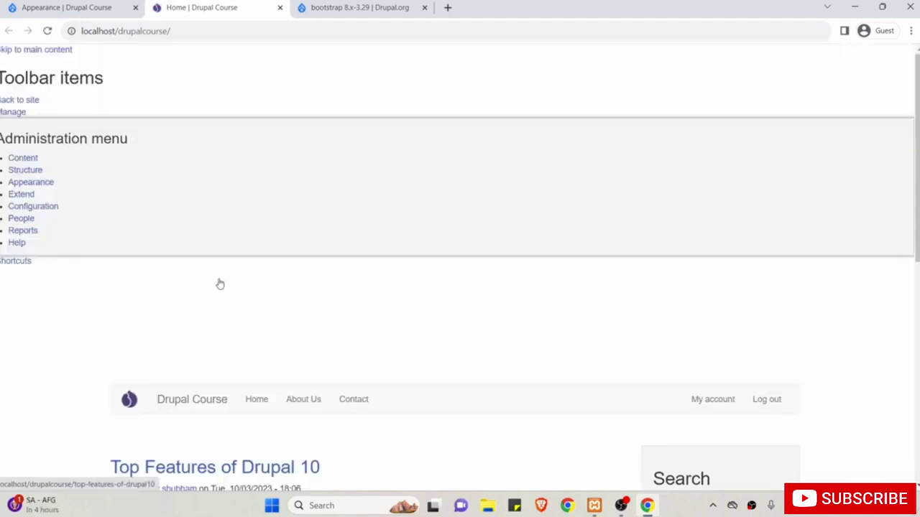
scroll(220, 283, down, 3)
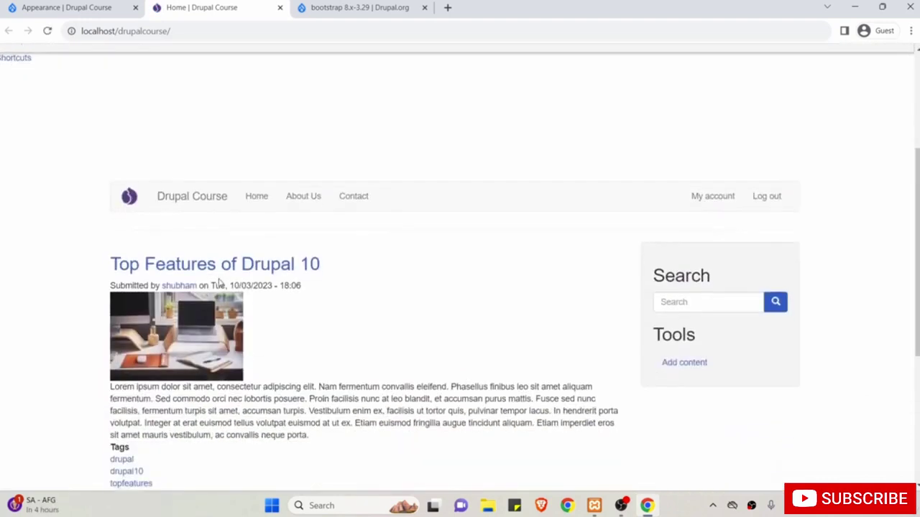
scroll(220, 284, down, 2)
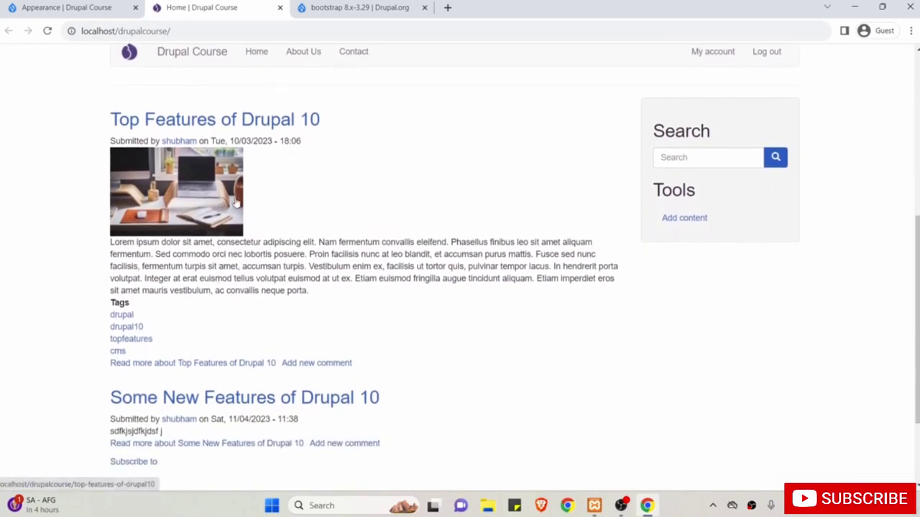
Set Olivero 10.1.4 back as the default front-end theme.
click(79, 7)
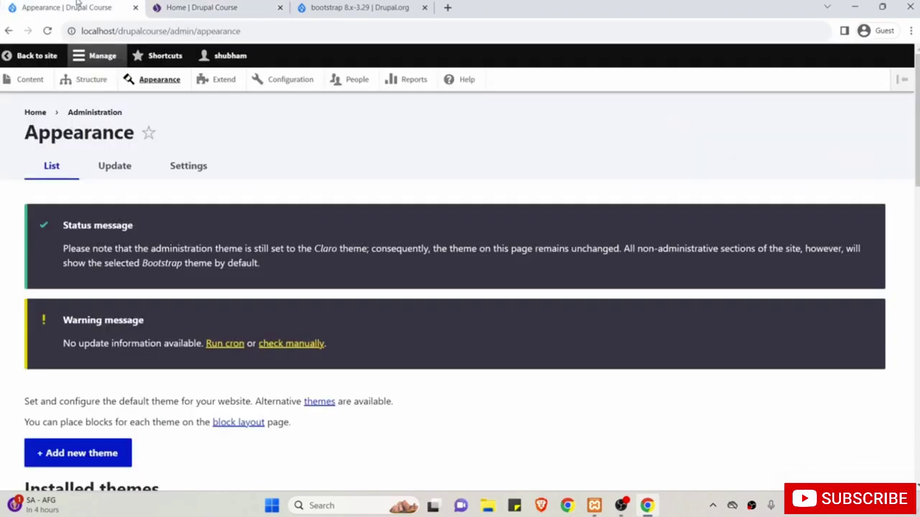
scroll(166, 323, down, 6)
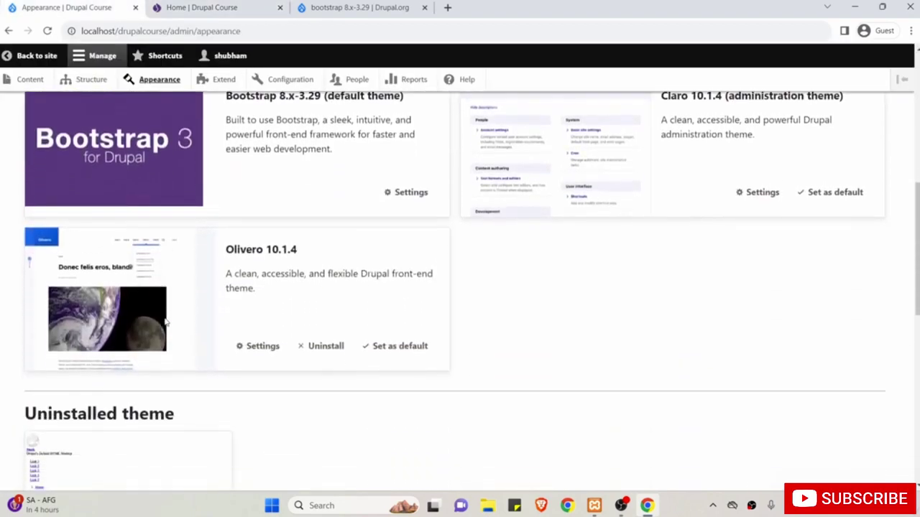
scroll(235, 185, up, 1)
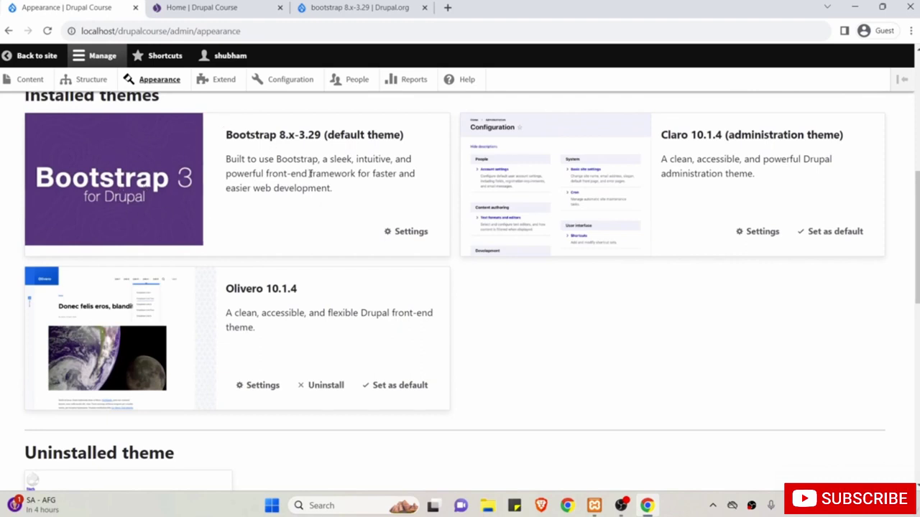
scroll(370, 284, down, 3)
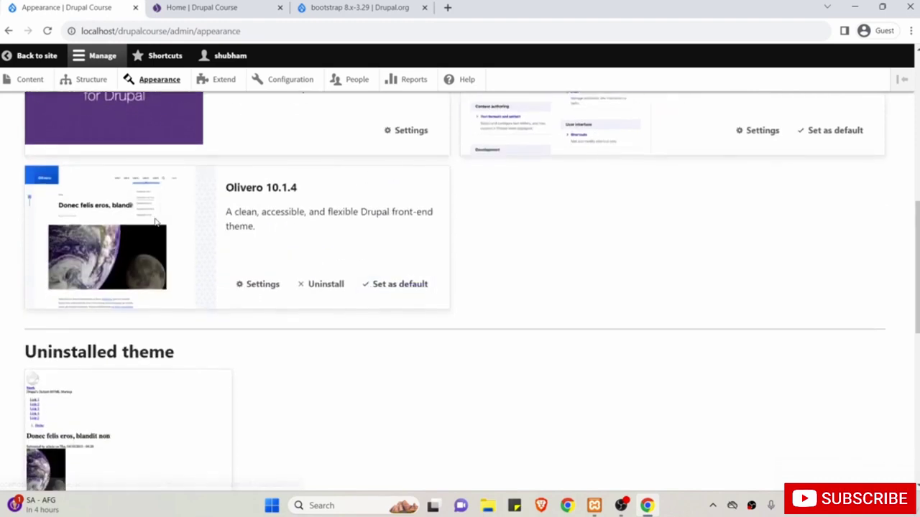
drag(225, 187, 265, 189)
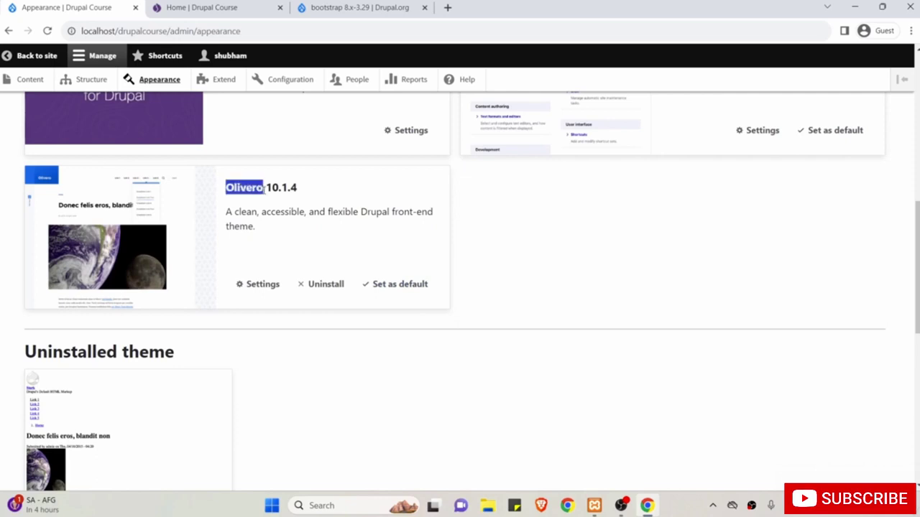
click(403, 286)
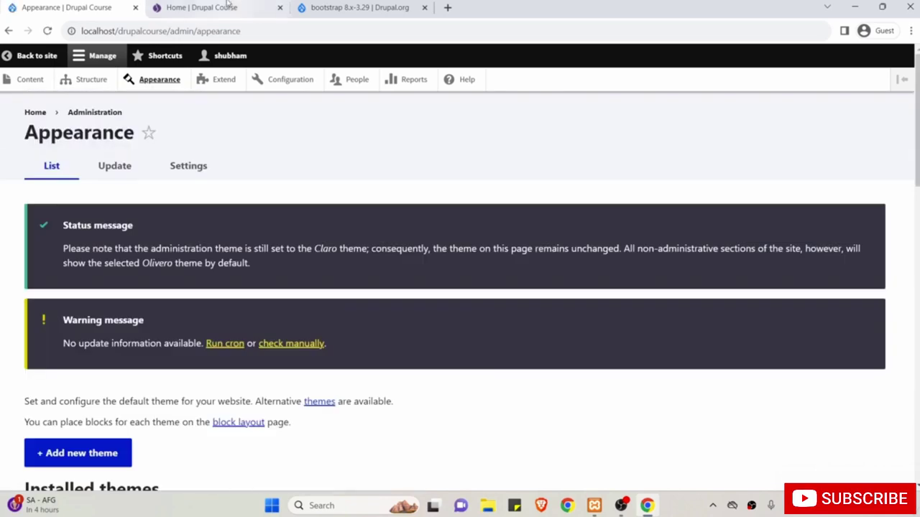
Reload the home page to show the Olivero design with its blue header.
click(225, 6)
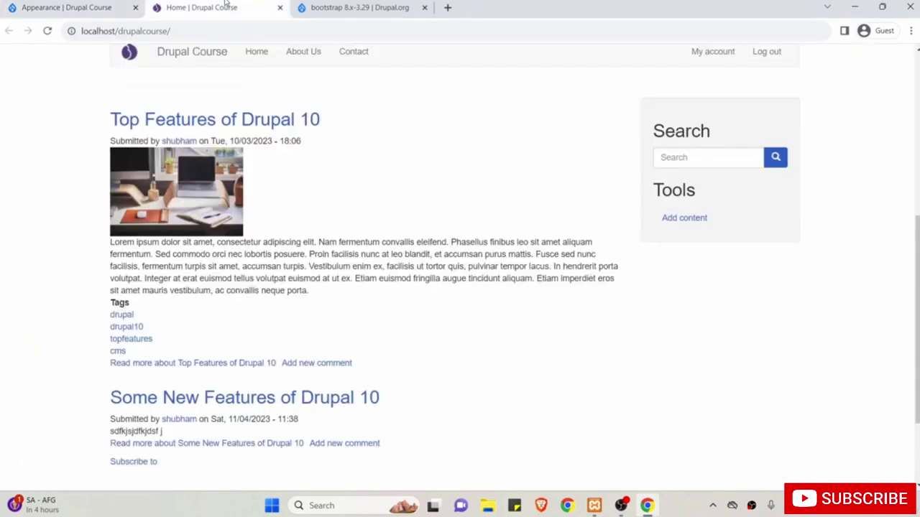
click(47, 31)
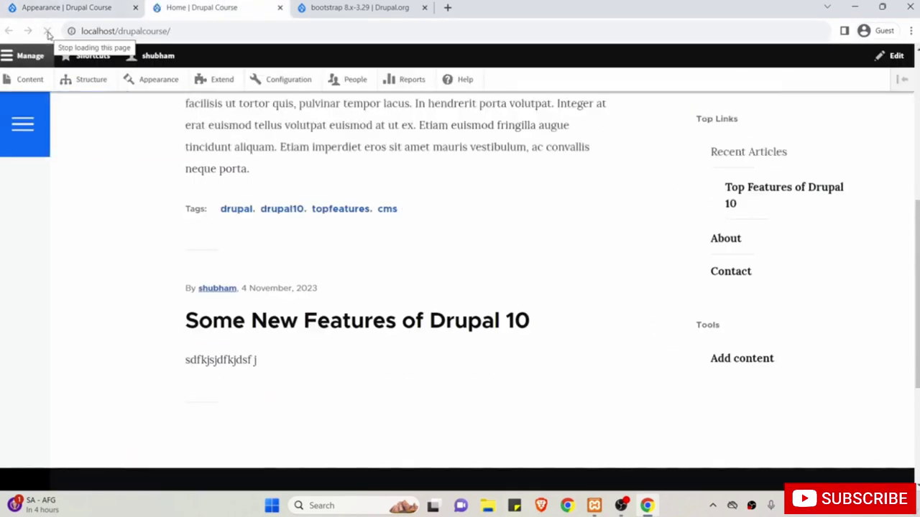
scroll(97, 248, up, 5)
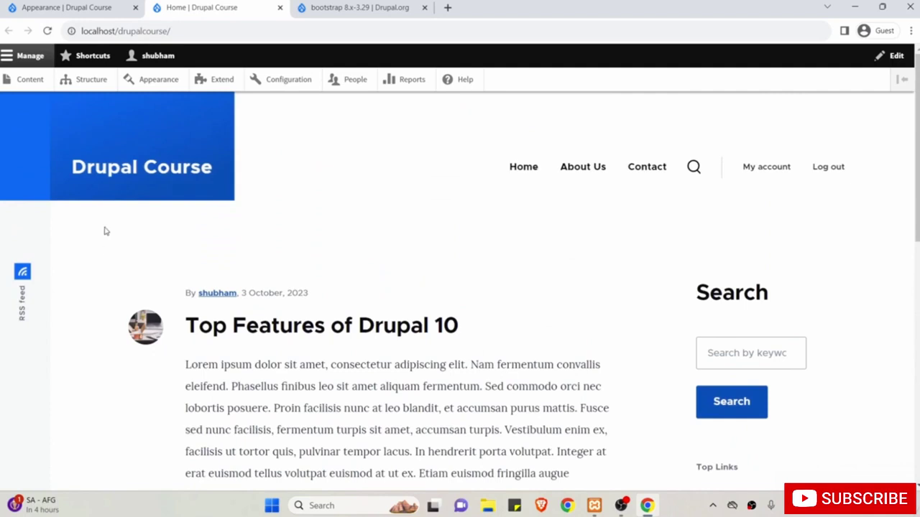
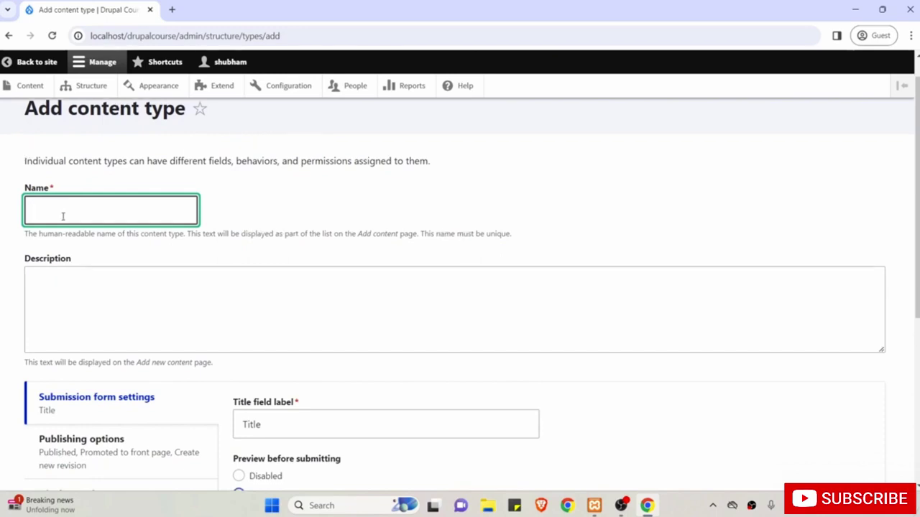
Name the content type 'Offline Event' with description 'This is used to track all our offline event'.
text(Offline Event)
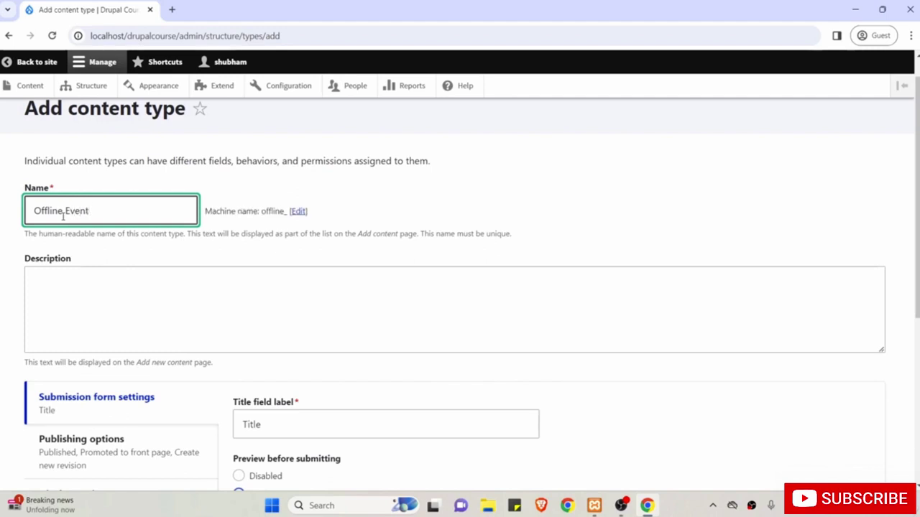
click(130, 319)
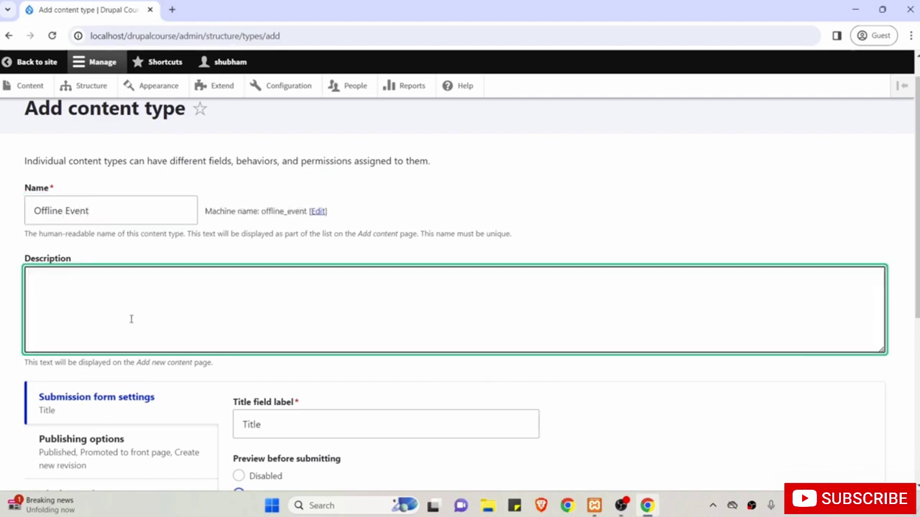
text(This is used to track all )
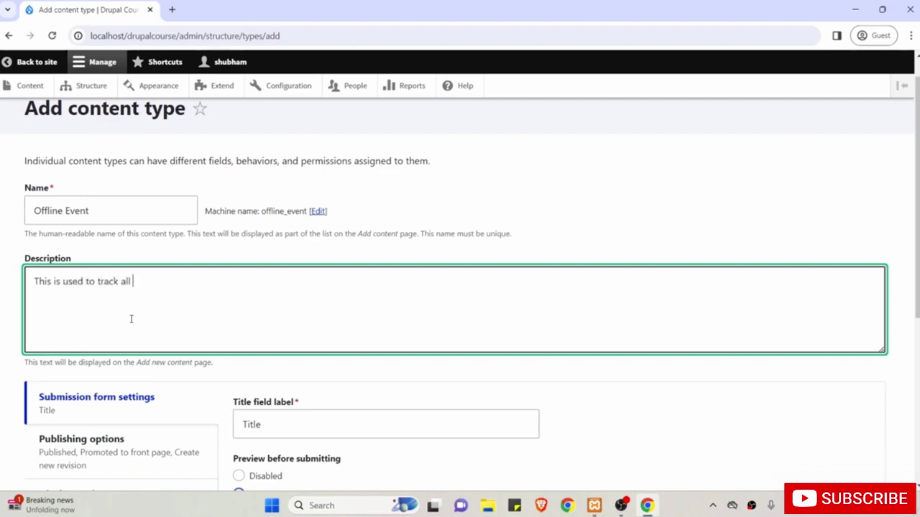
text(our offline event.)
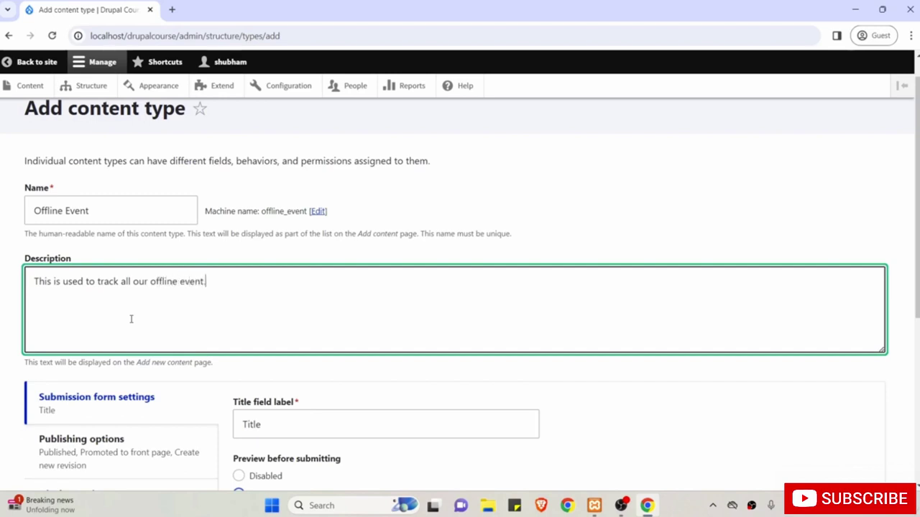
scroll(132, 319, down, 3)
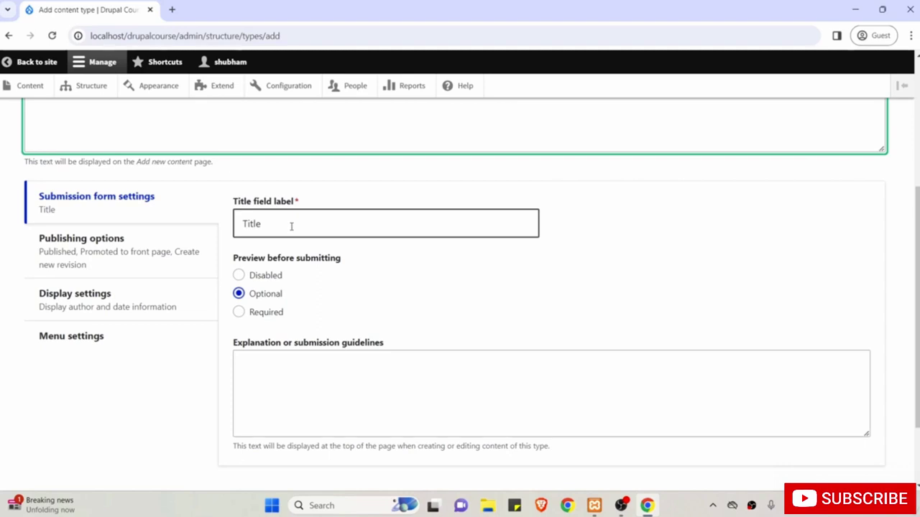
scroll(291, 226, up, 2)
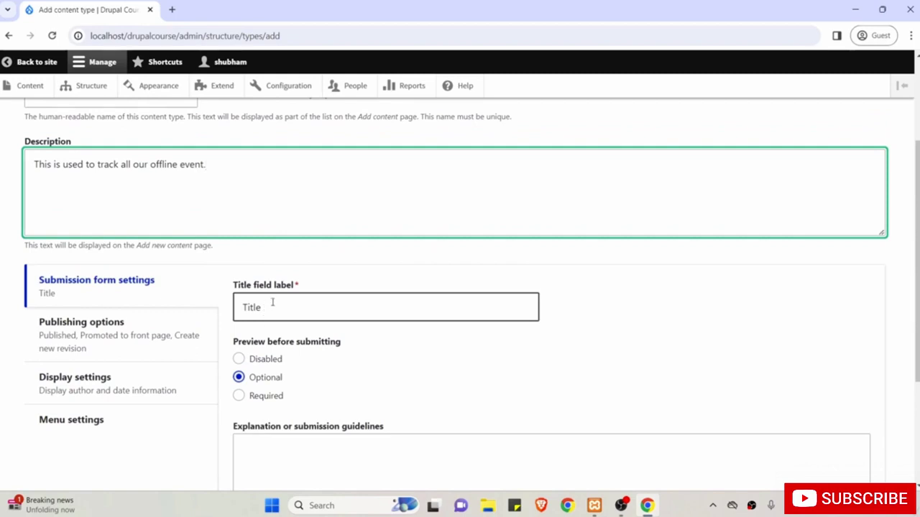
Leave the Title field label unchanged as 'Title'.
drag(276, 302, 236, 303)
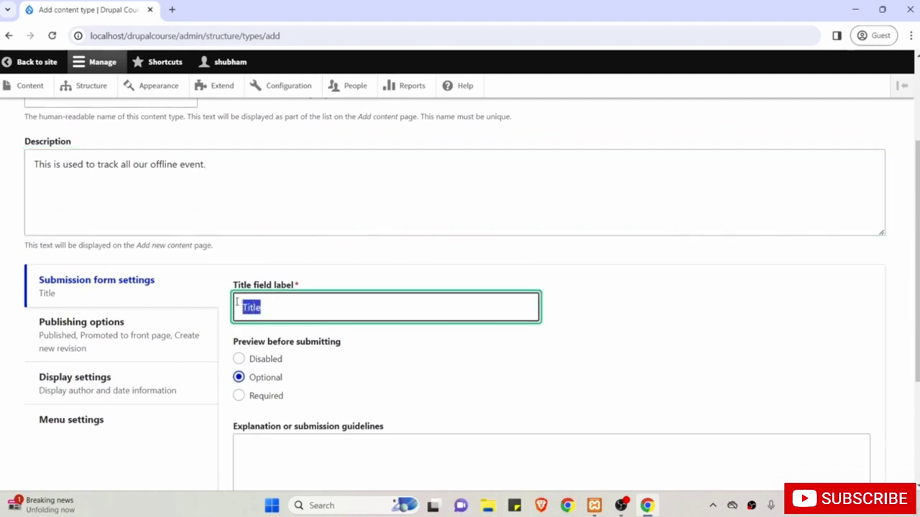
scroll(236, 303, down, 1)
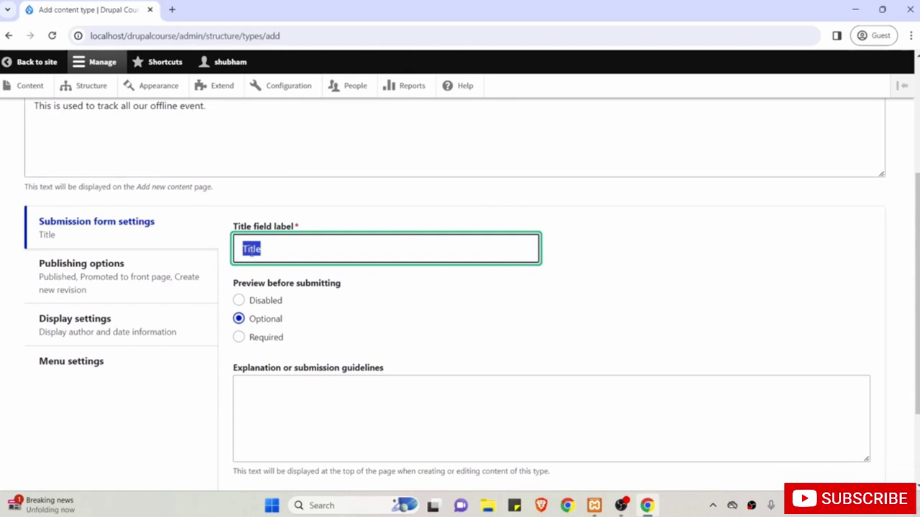
scroll(359, 290, down, 1)
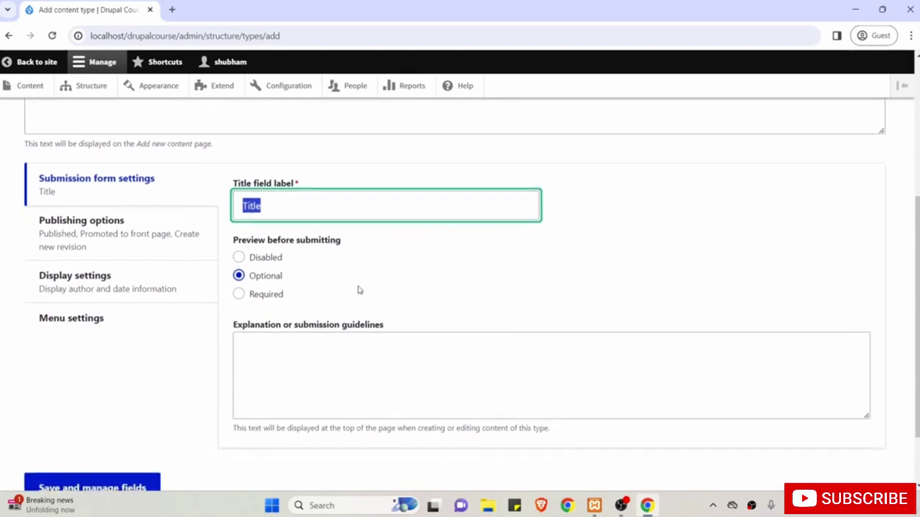
click(279, 208)
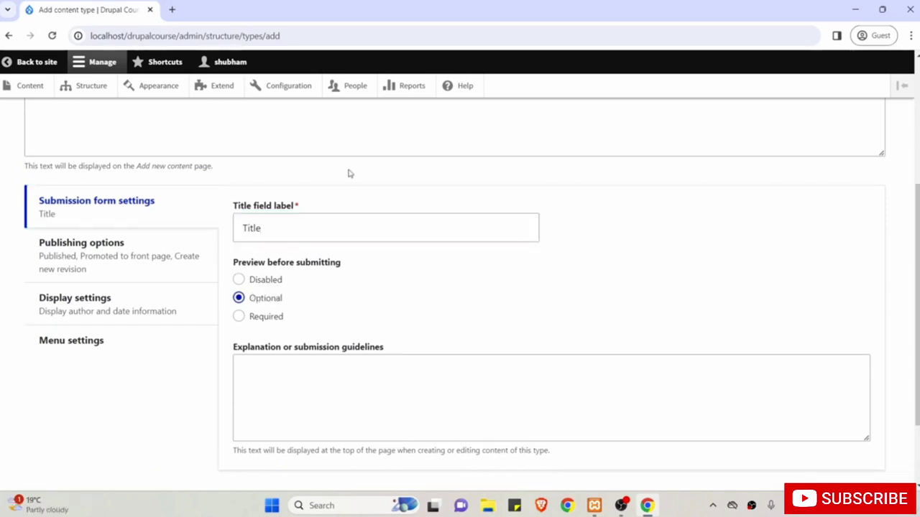
scroll(397, 332, down, 1)
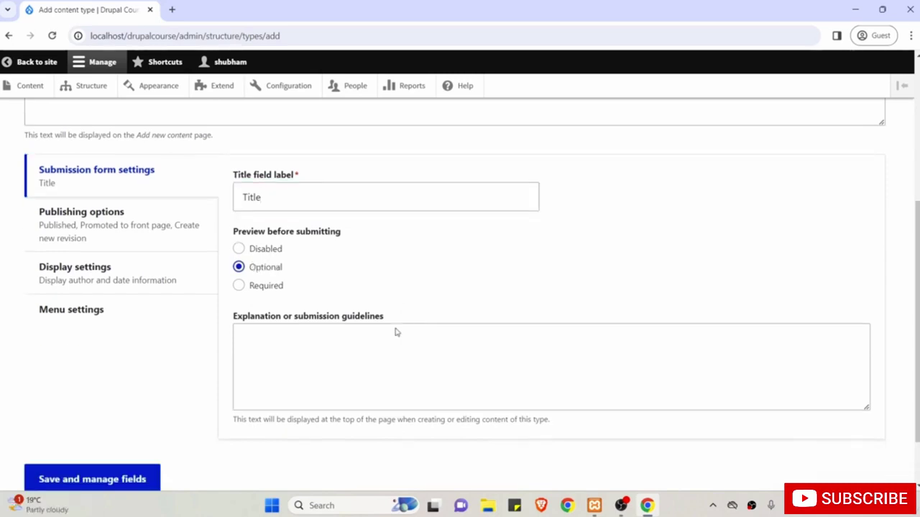
scroll(396, 332, up, 1)
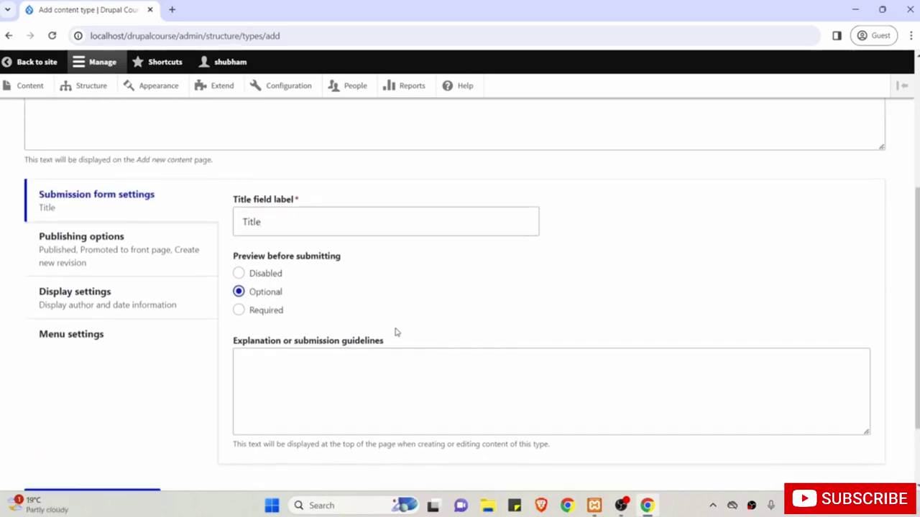
Review the Publishing options, Display settings and Menu settings for the new type.
click(115, 248)
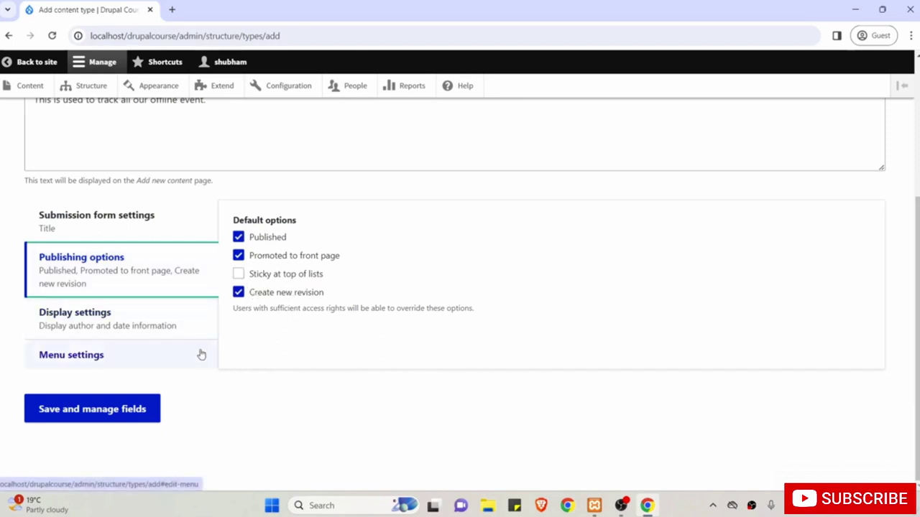
click(90, 325)
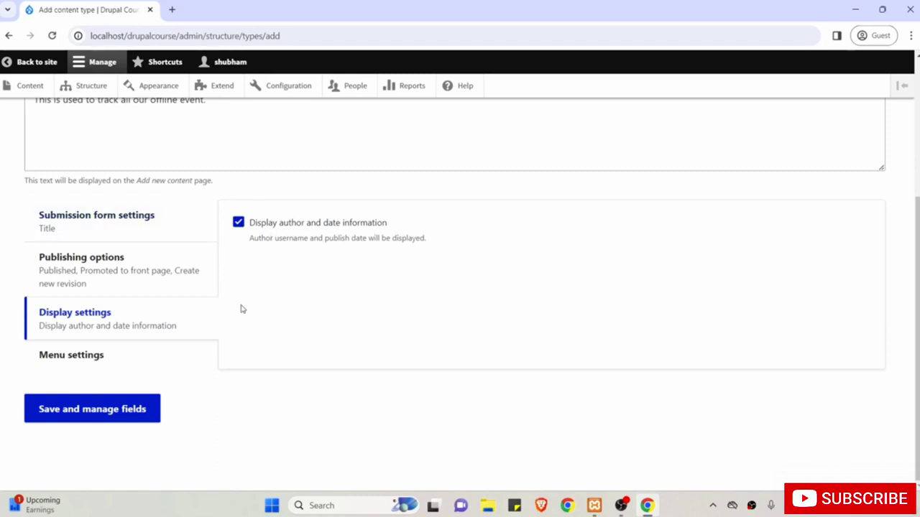
click(77, 364)
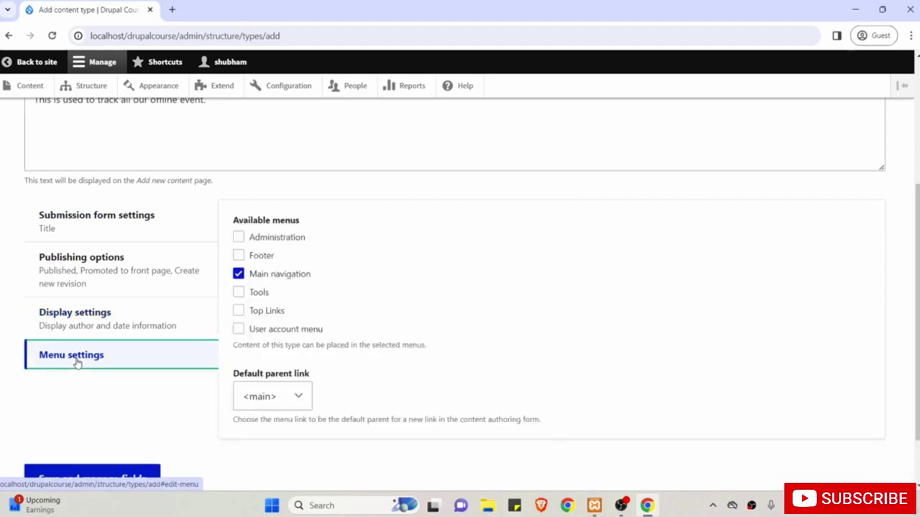
Untick Main navigation under Menu settings and save the content type to manage fields.
click(239, 275)
click(239, 273)
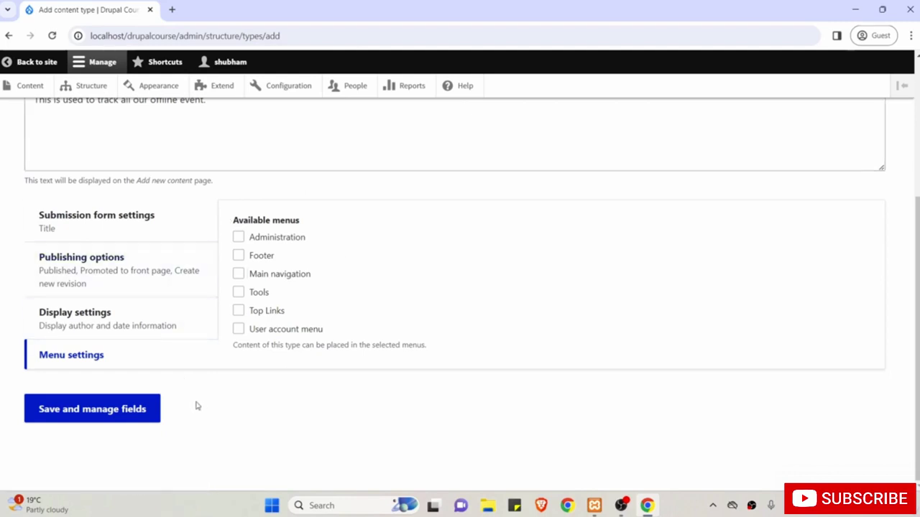
click(100, 412)
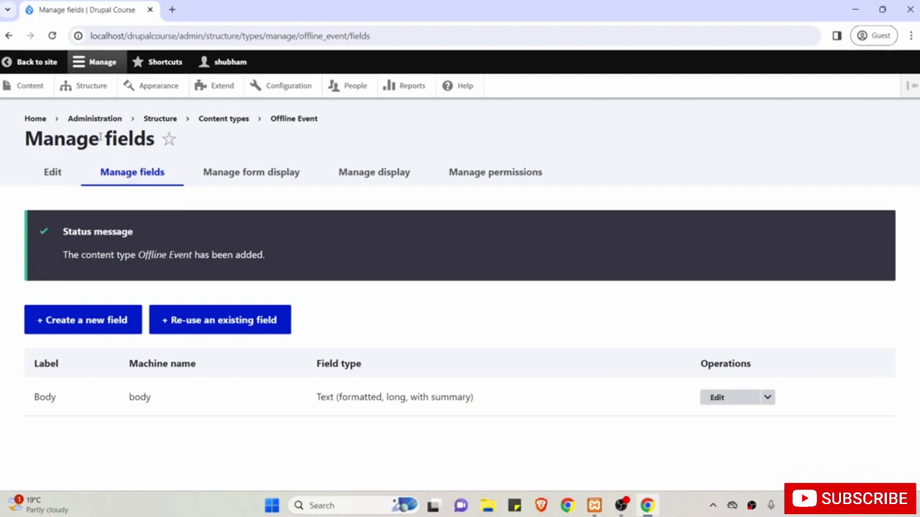
Open a blank Create Offline Event form in a second tab, then return to Manage fields.
middle_click(29, 85)
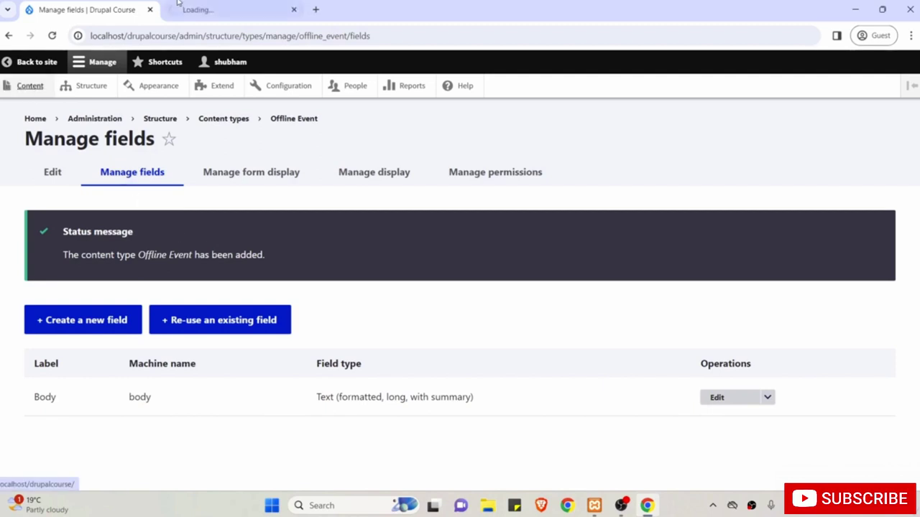
click(215, 9)
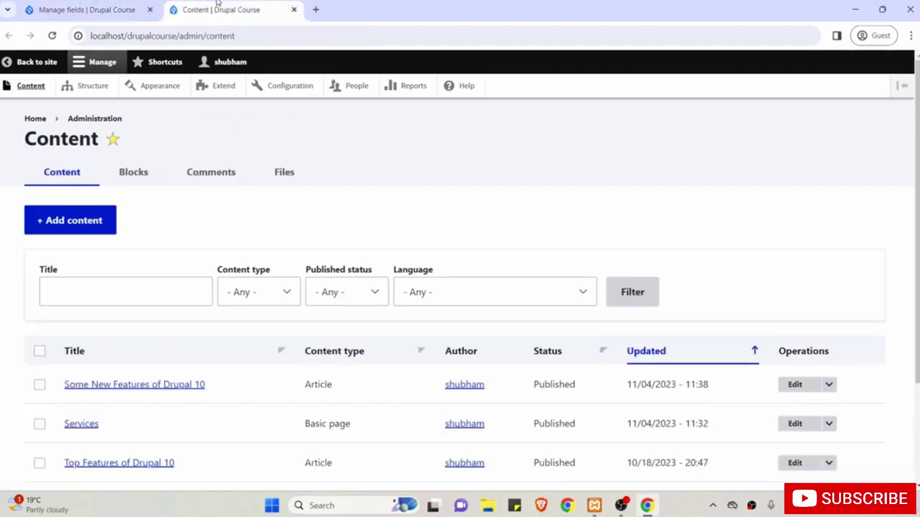
click(73, 222)
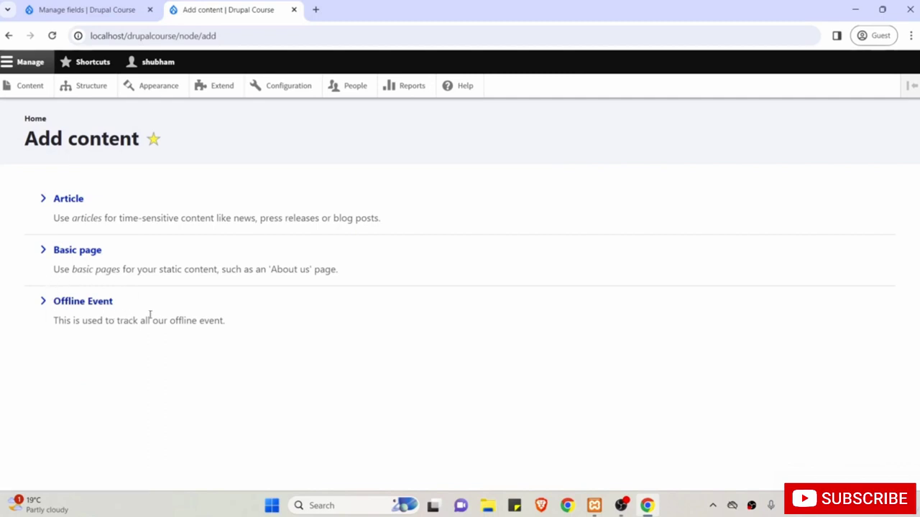
click(97, 301)
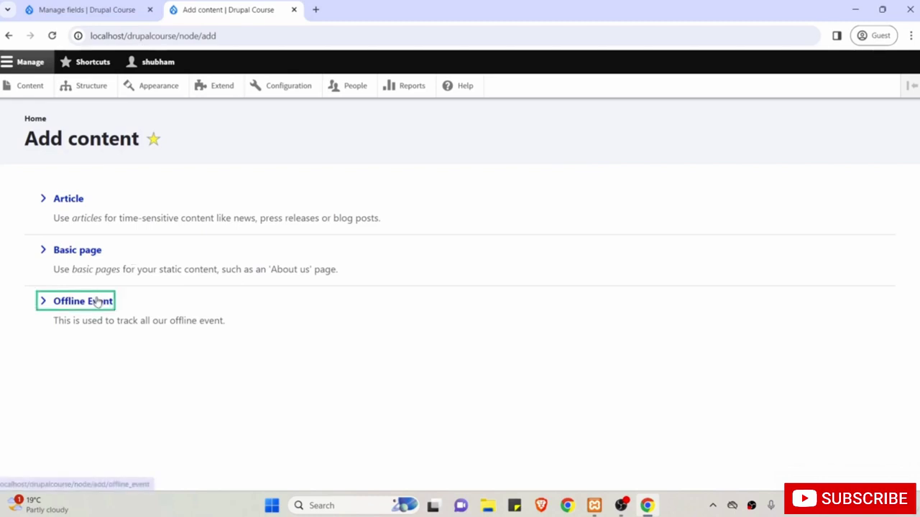
click(138, 227)
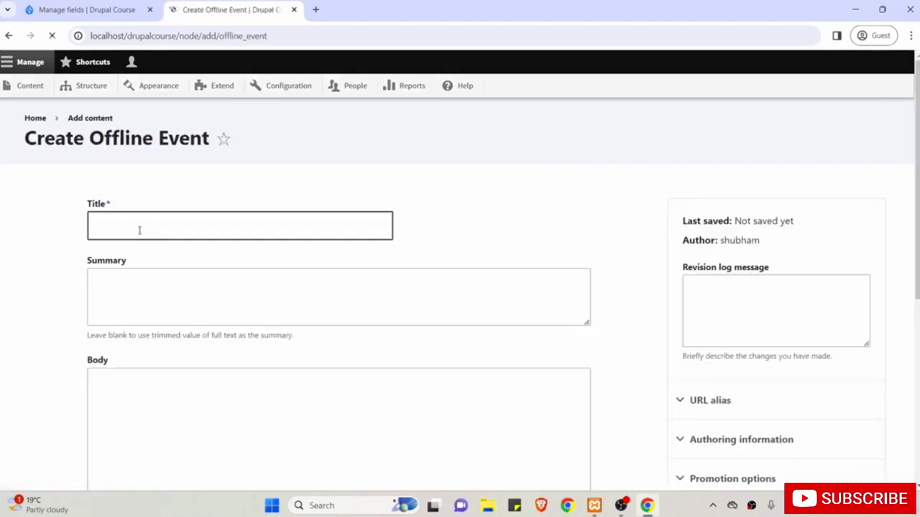
scroll(135, 227, down, 2)
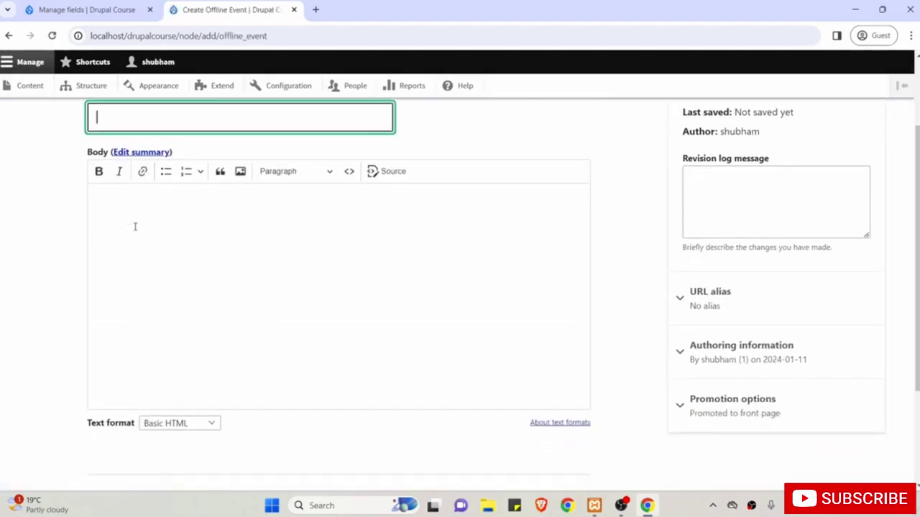
click(237, 297)
scroll(237, 297, up, 2)
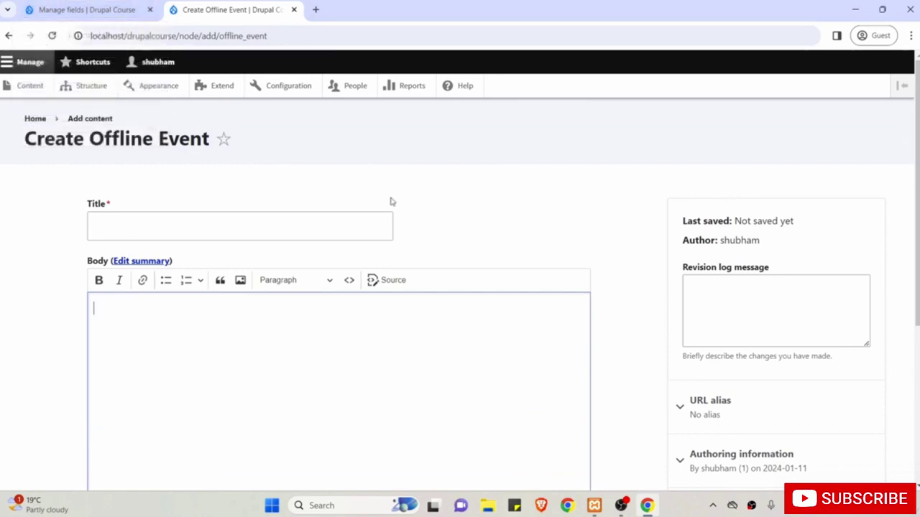
click(59, 9)
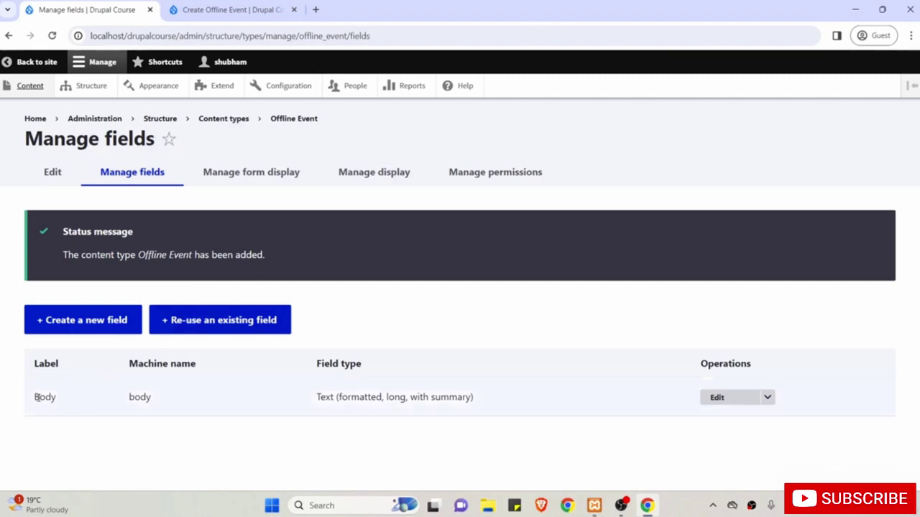
Add a Text (plain) field labelled 'Location' to Offline Event.
click(95, 327)
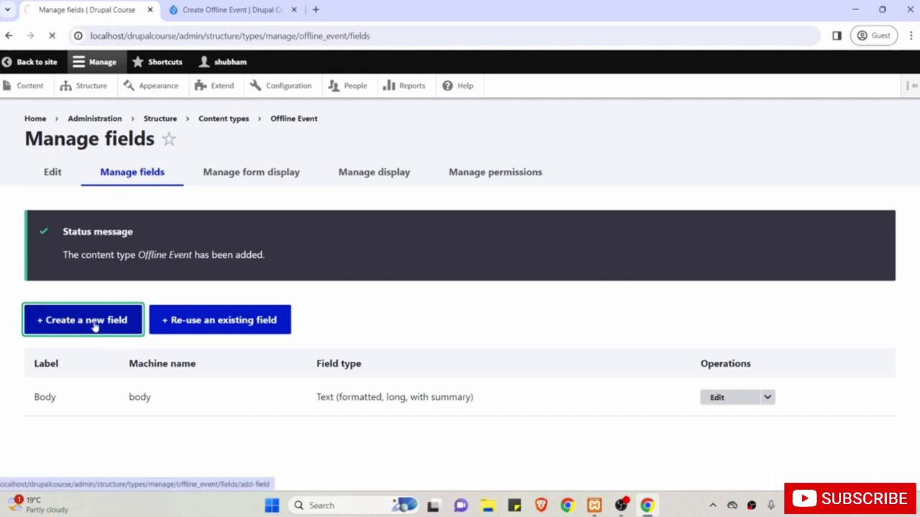
click(104, 228)
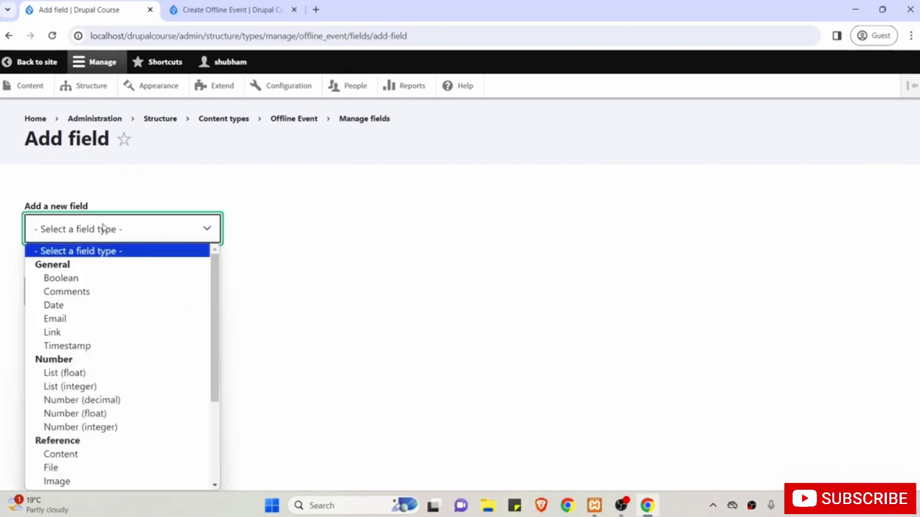
drag(215, 295, 220, 399)
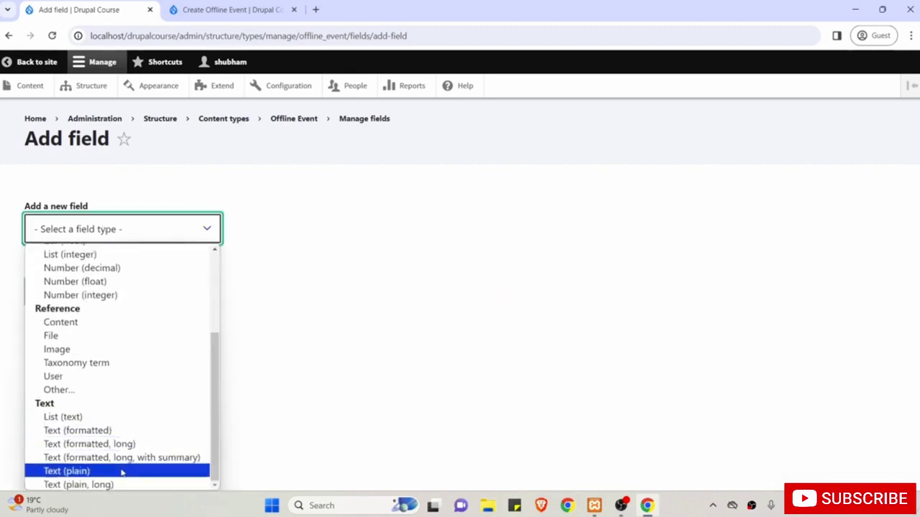
click(97, 473)
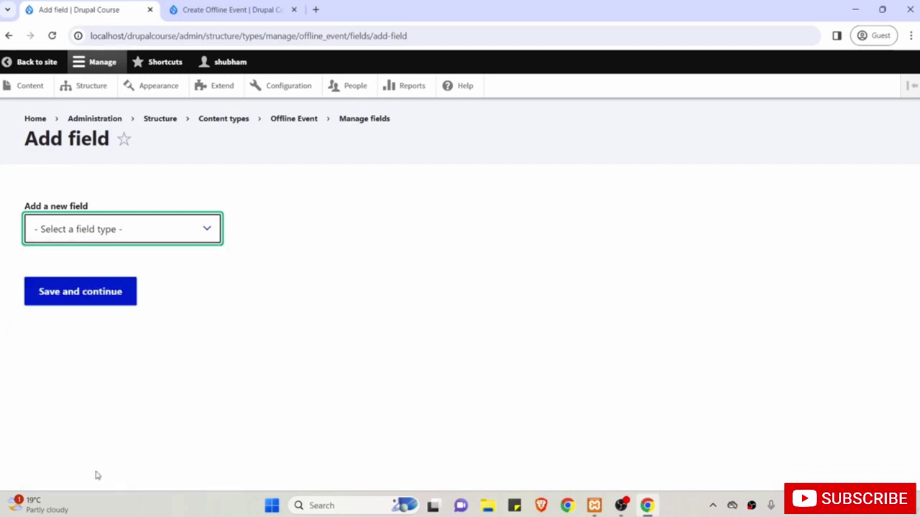
click(77, 302)
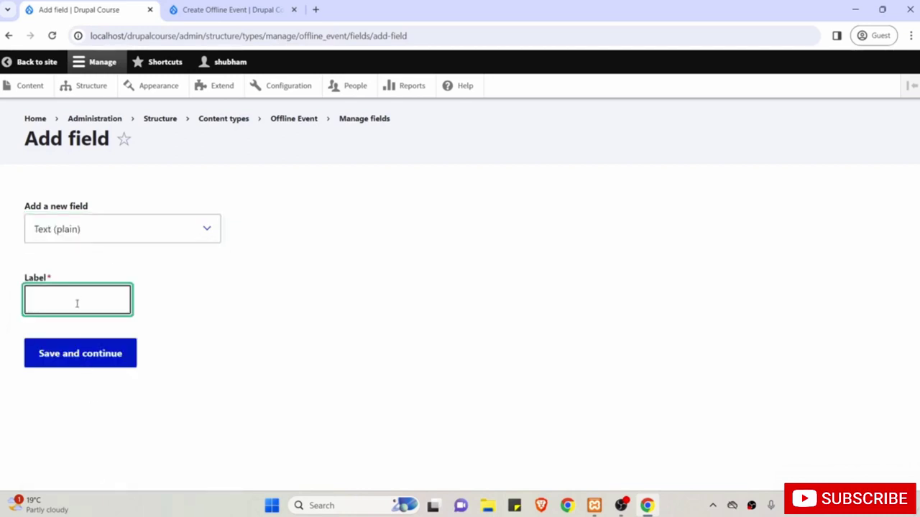
text(Location)
click(105, 363)
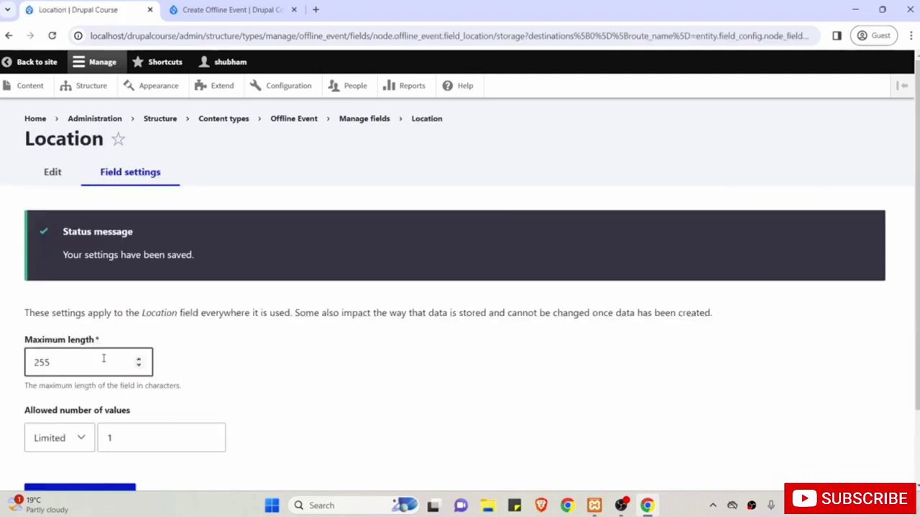
Set Location's maximum length to 500 and save its storage settings.
scroll(104, 359, down, 1)
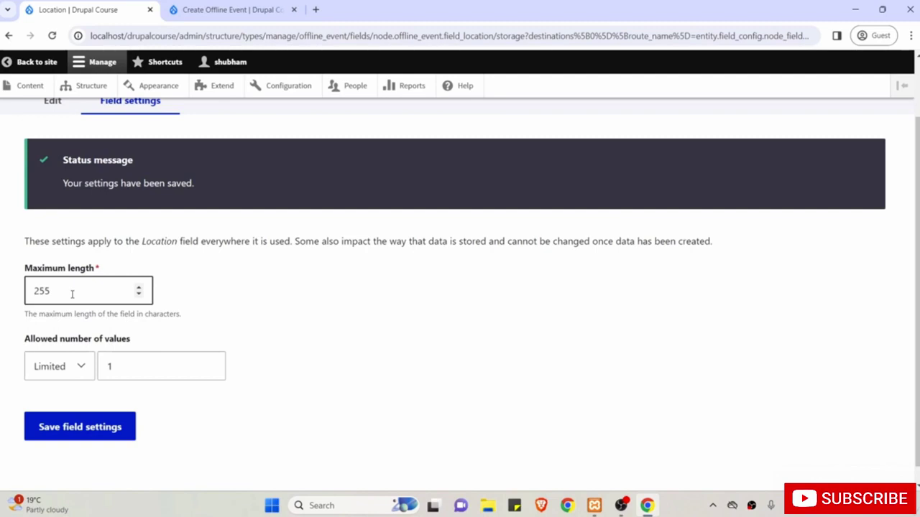
double_click(72, 294)
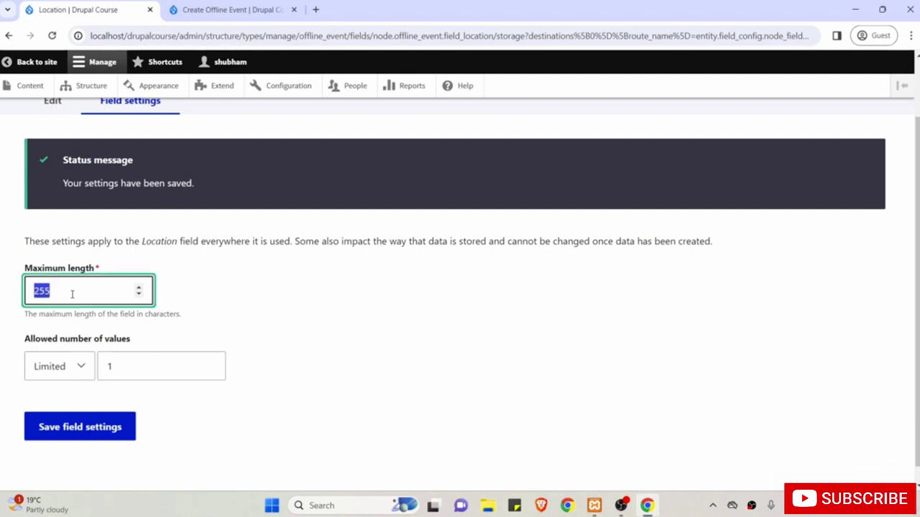
text(500)
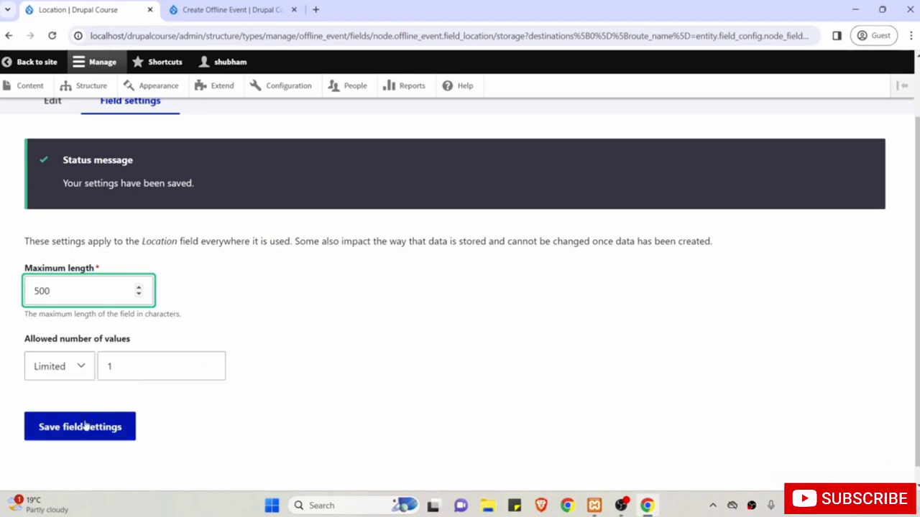
click(84, 432)
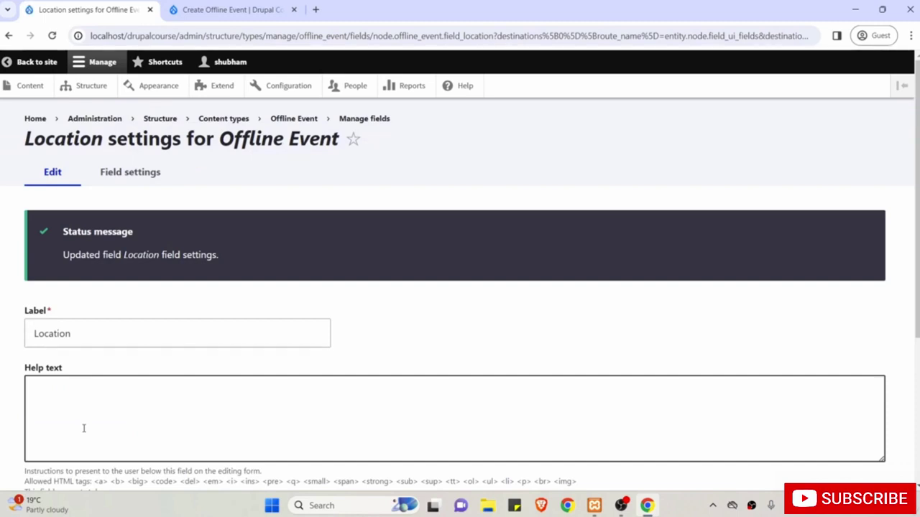
Mark Location as a required field and save its settings.
scroll(84, 428, down, 1)
click(82, 376)
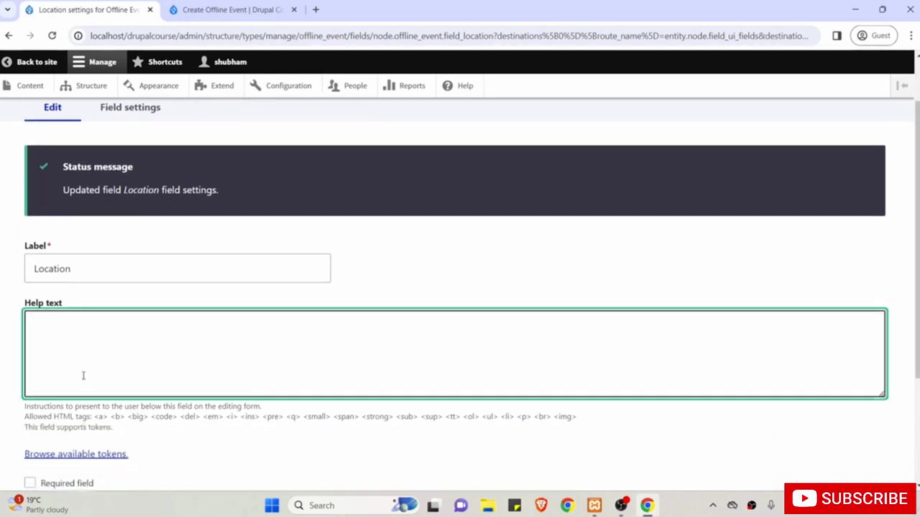
scroll(83, 376, down, 2)
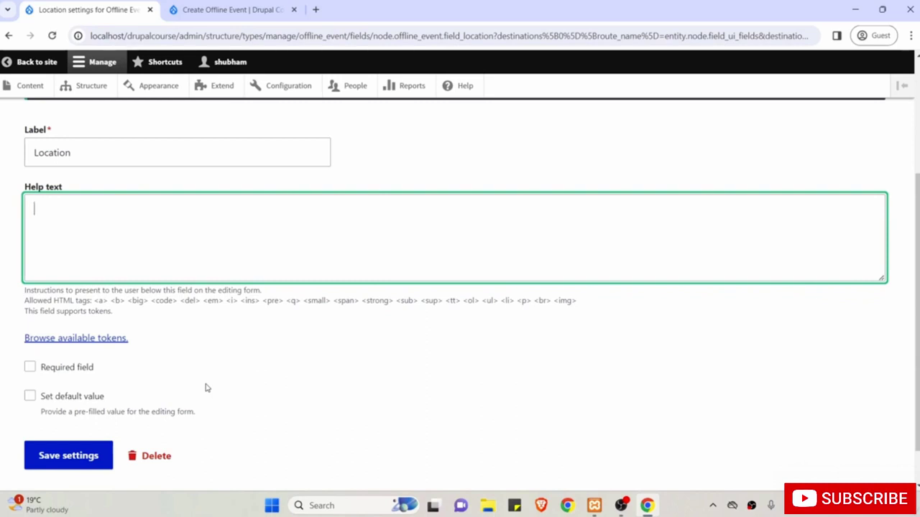
click(57, 371)
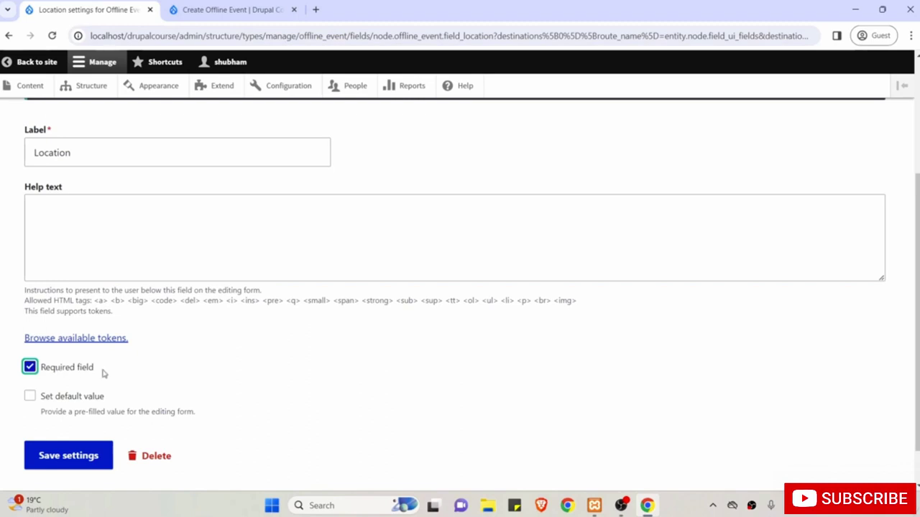
scroll(103, 373, down, 1)
click(64, 410)
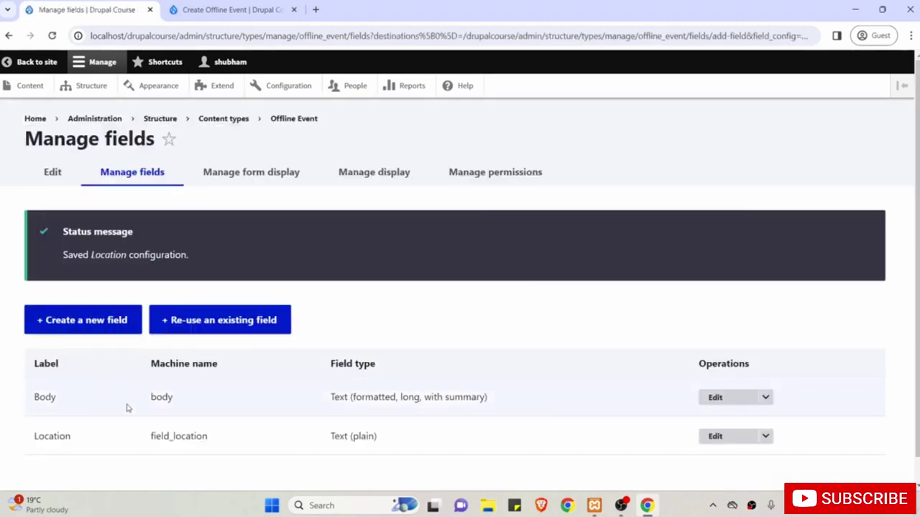
scroll(128, 408, down, 1)
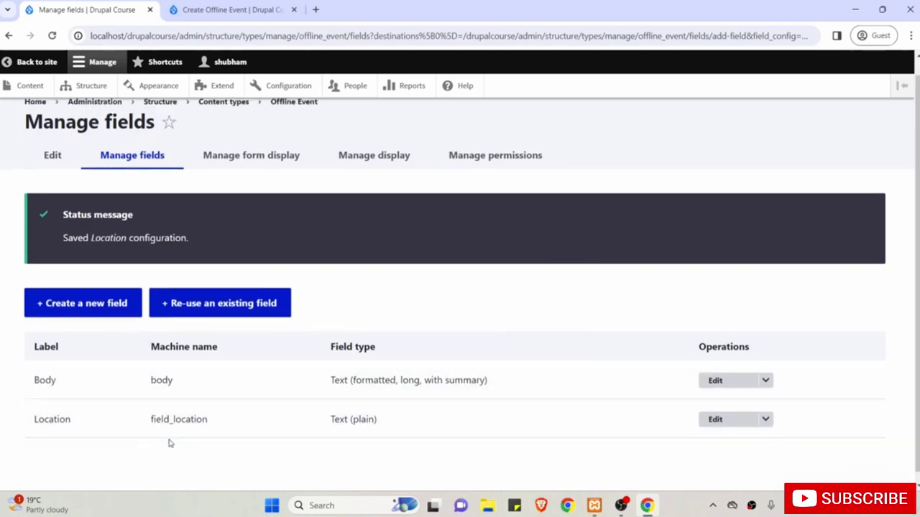
click(82, 304)
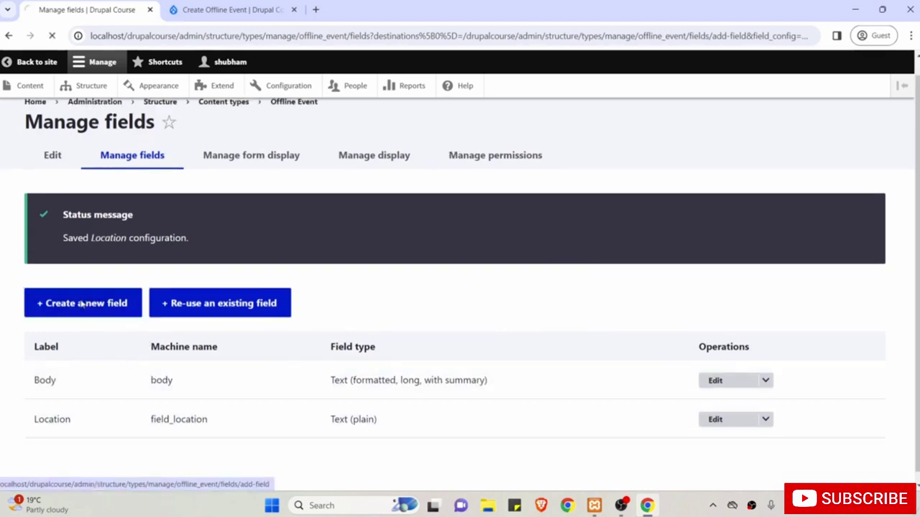
Add a Date field labelled 'Date and Time' (field_date_and_time).
click(90, 230)
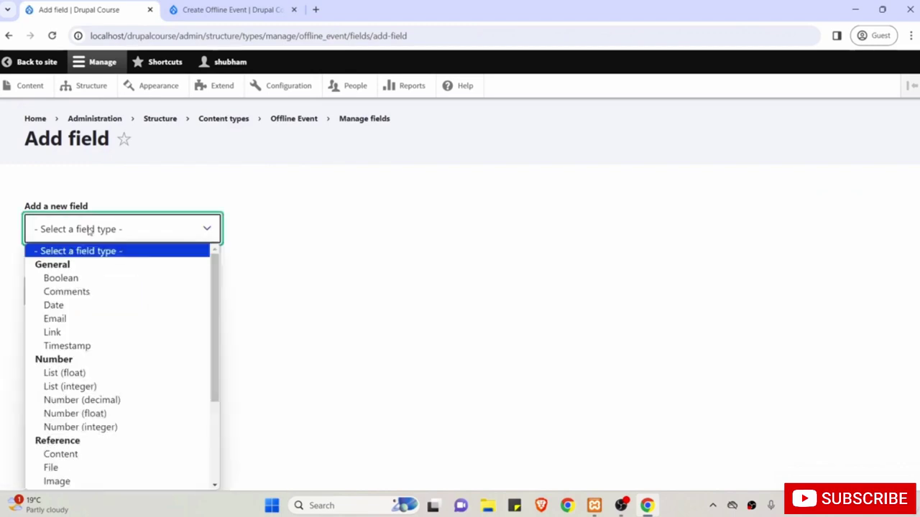
click(181, 304)
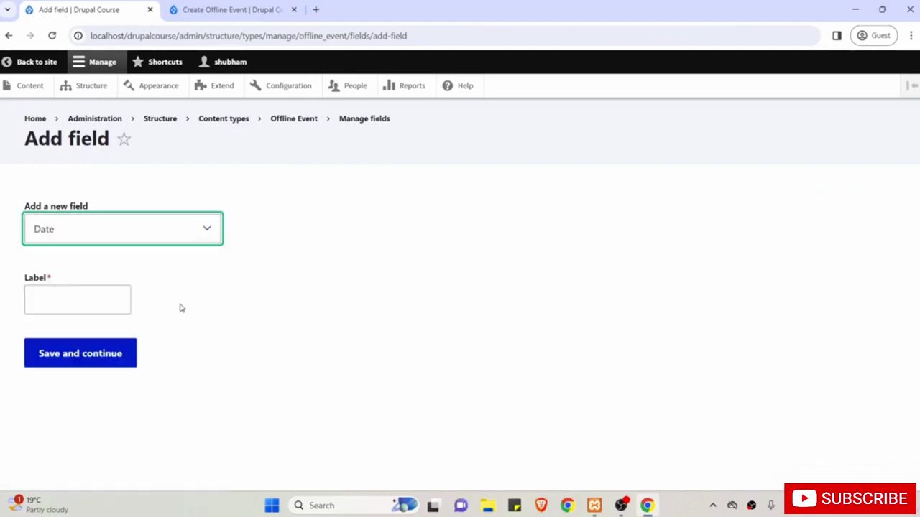
click(88, 301)
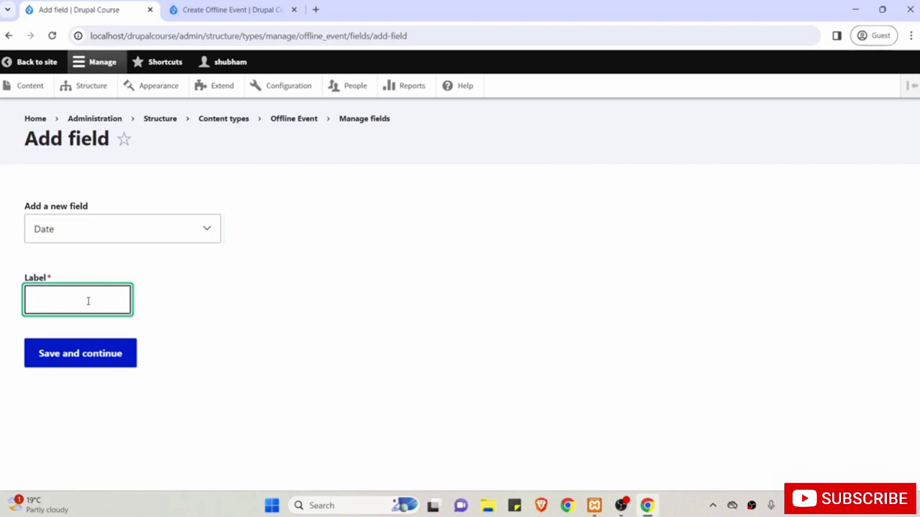
text(Date and Time)
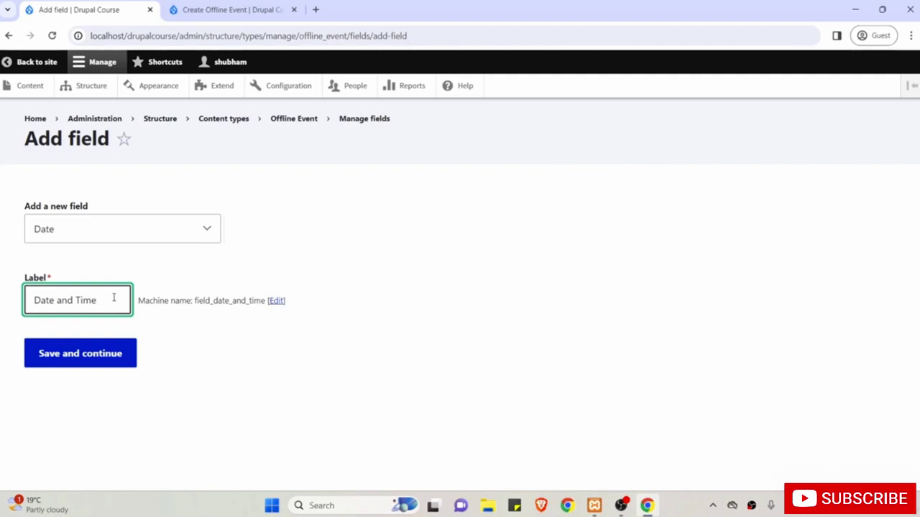
click(82, 351)
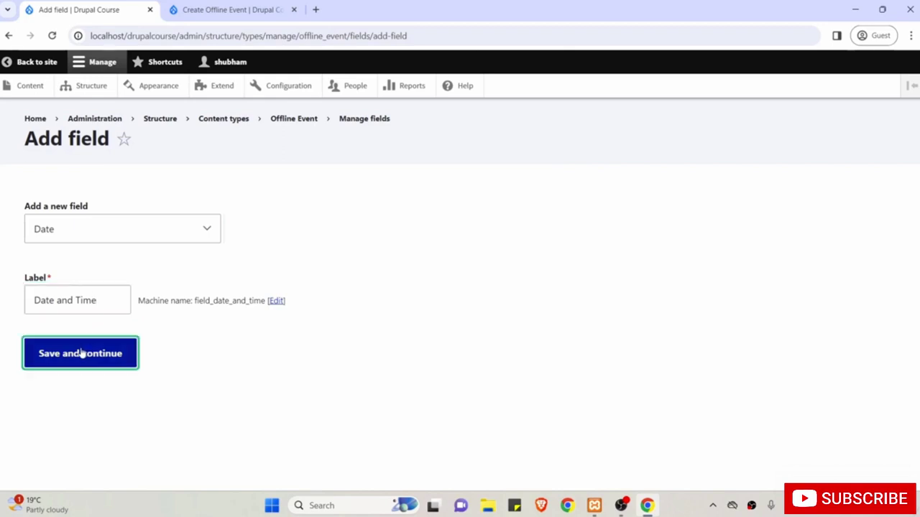
Keep Date type 'Date and time' with 1 allowed value and save the storage settings.
scroll(82, 351, down, 2)
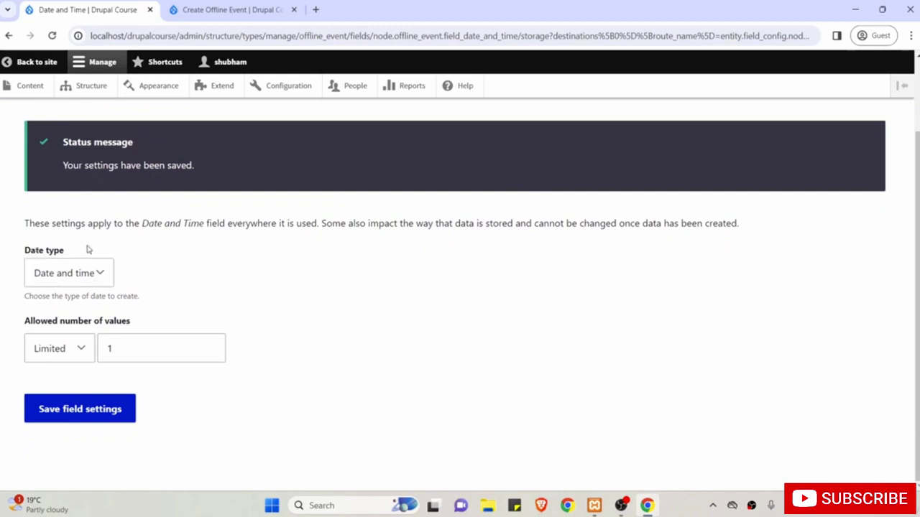
click(82, 277)
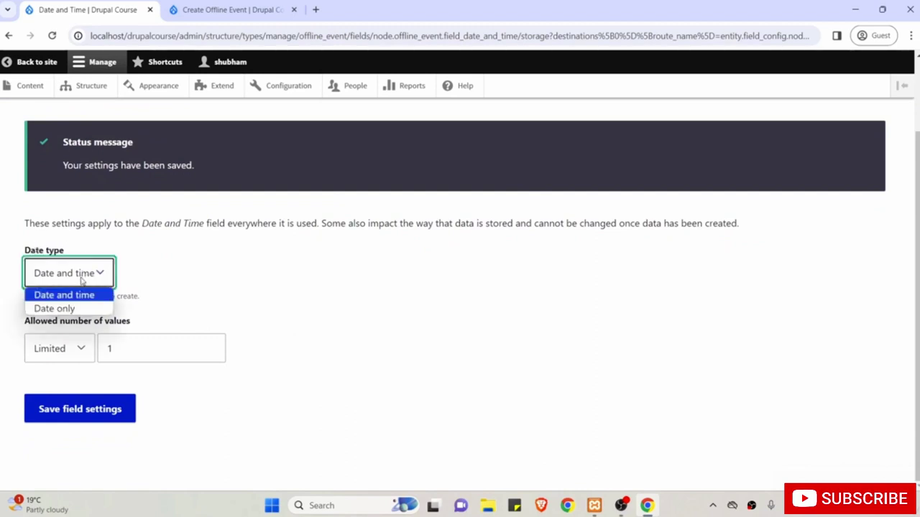
click(82, 282)
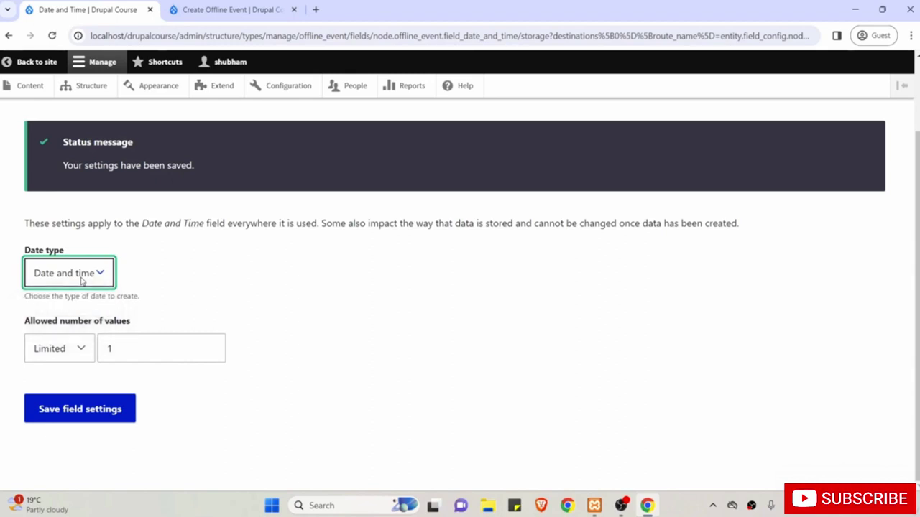
double_click(129, 348)
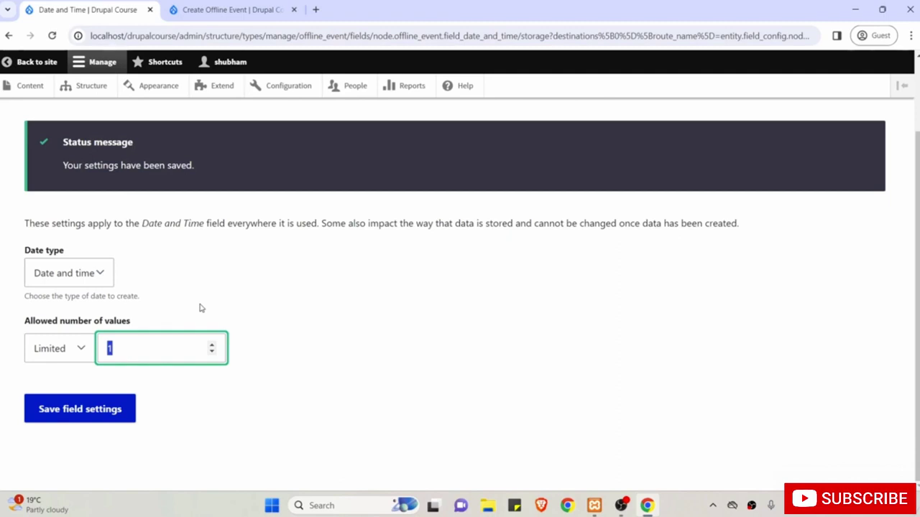
click(171, 350)
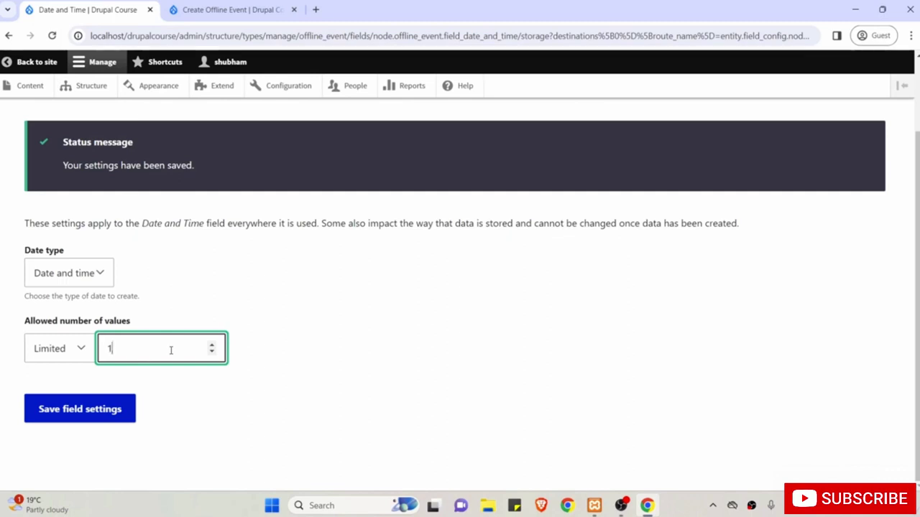
click(79, 409)
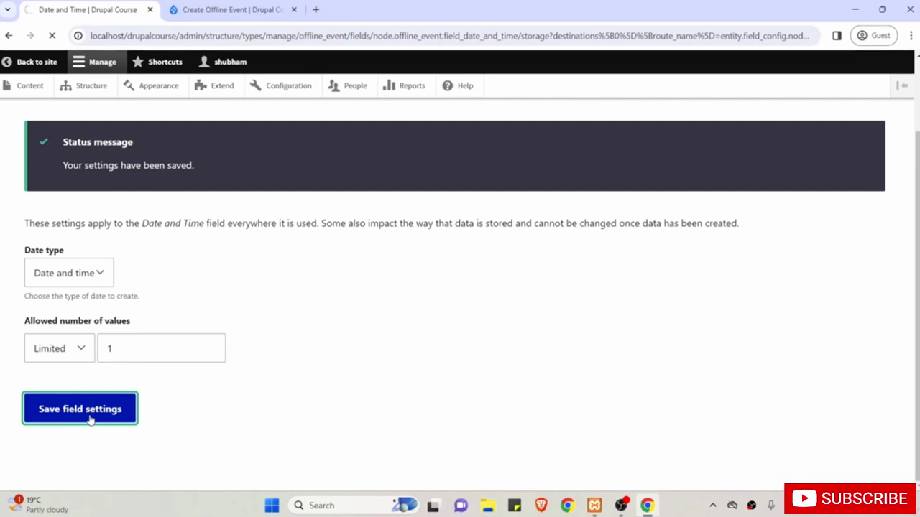
Mark Date and Time as a required field and save its configuration.
scroll(89, 414, down, 3)
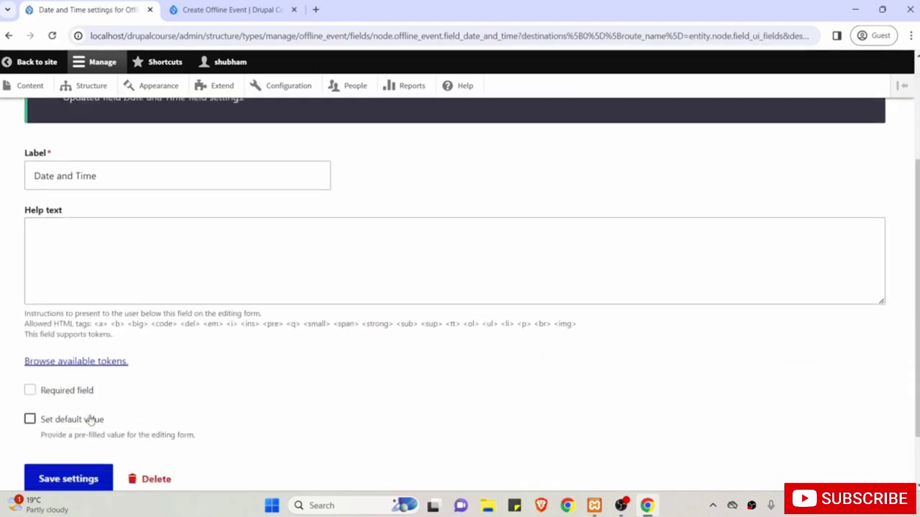
click(72, 345)
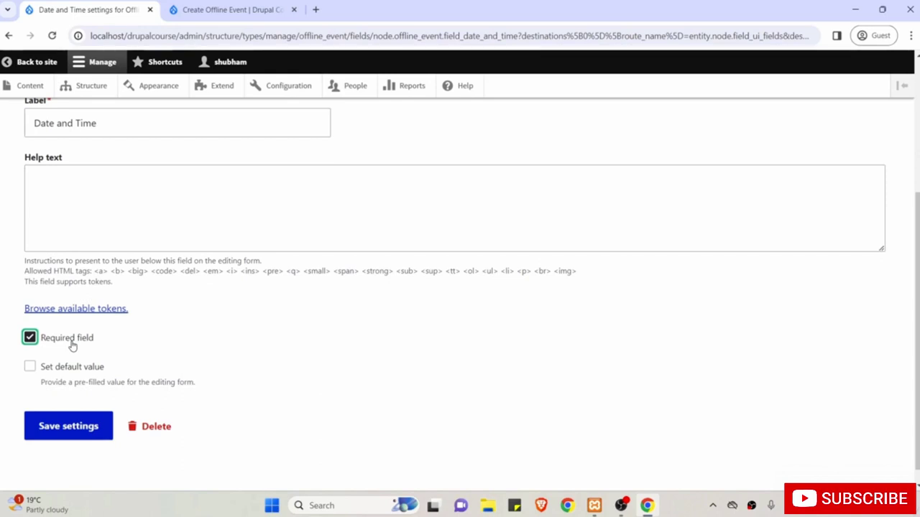
scroll(71, 347, down, 1)
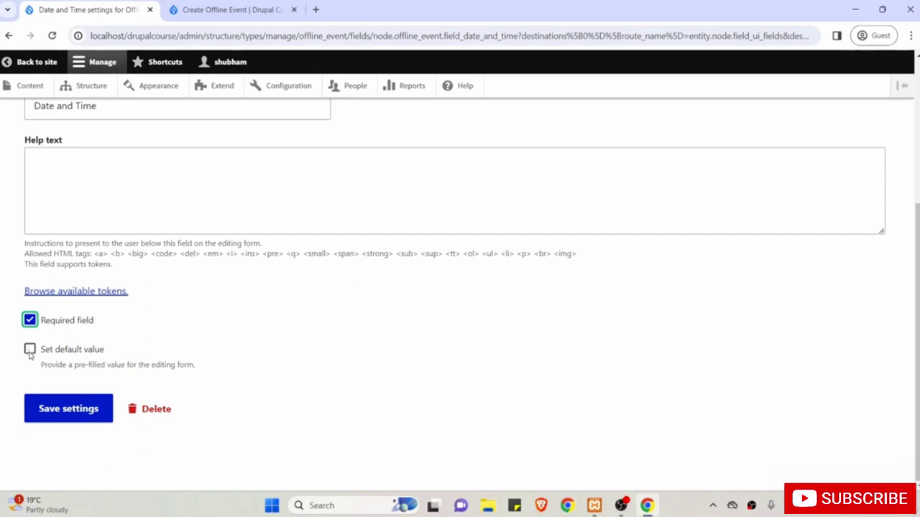
scroll(117, 334, up, 1)
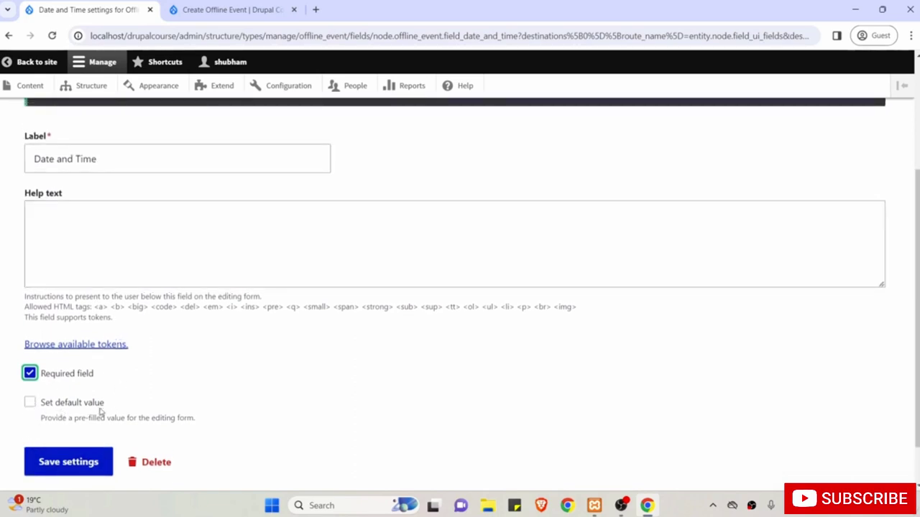
scroll(103, 263, down, 1)
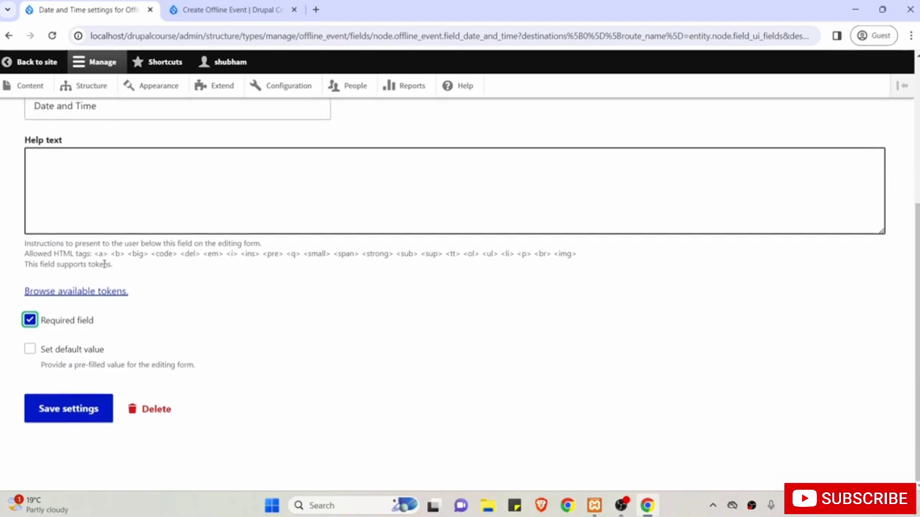
click(51, 414)
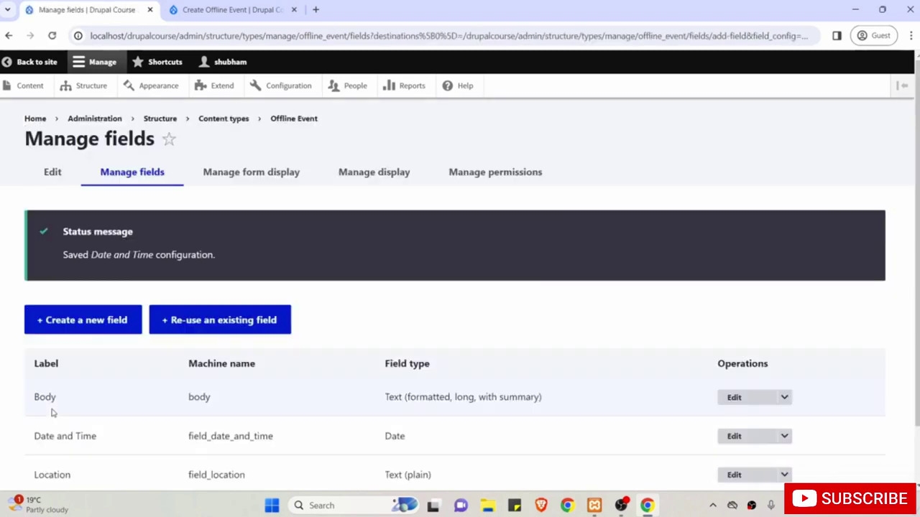
Add an Image field labelled 'Cover Image' (field_cover_image) to Offline Event.
scroll(52, 413, down, 1)
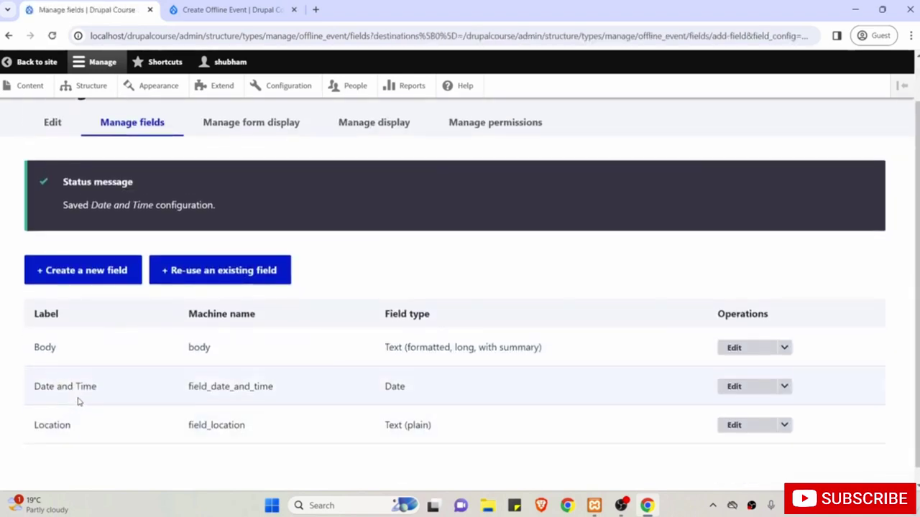
click(79, 273)
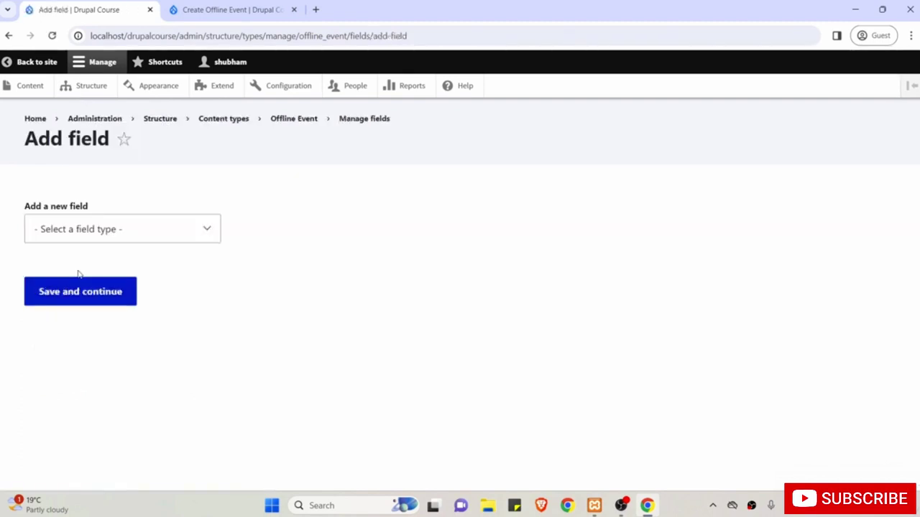
click(83, 230)
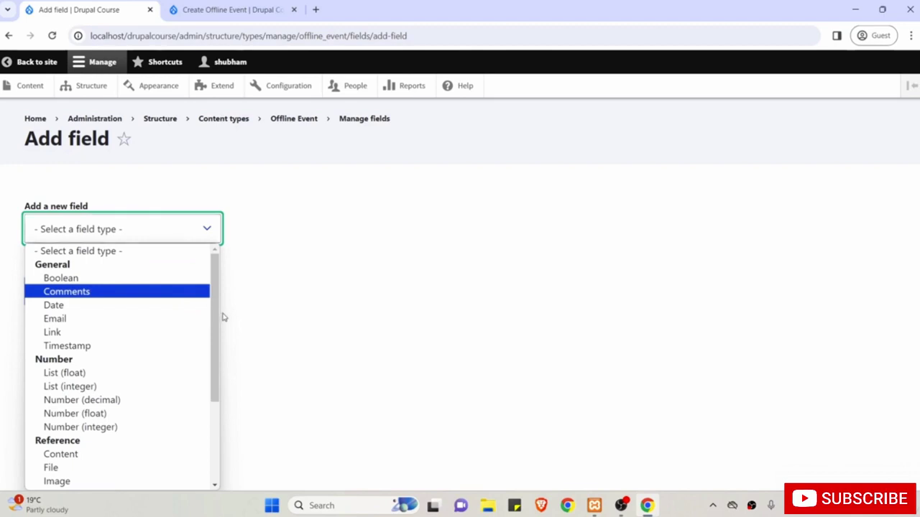
drag(216, 320, 213, 387)
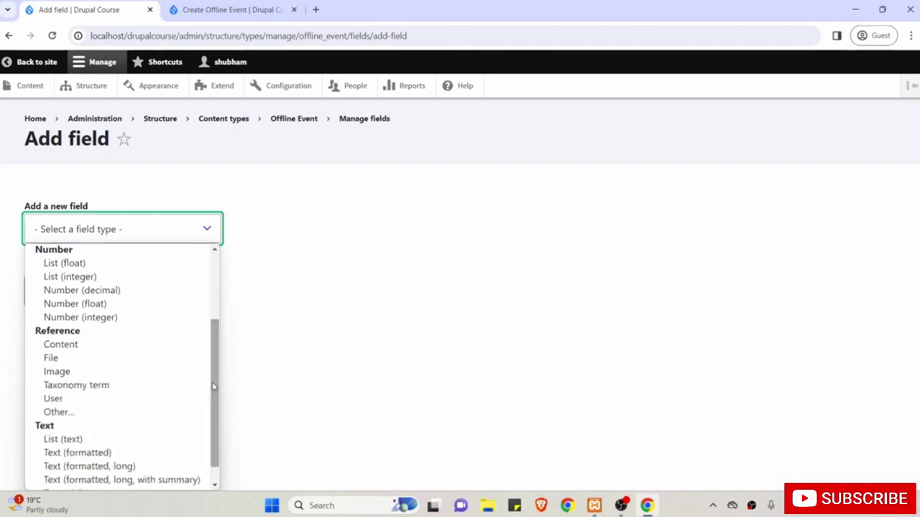
click(89, 372)
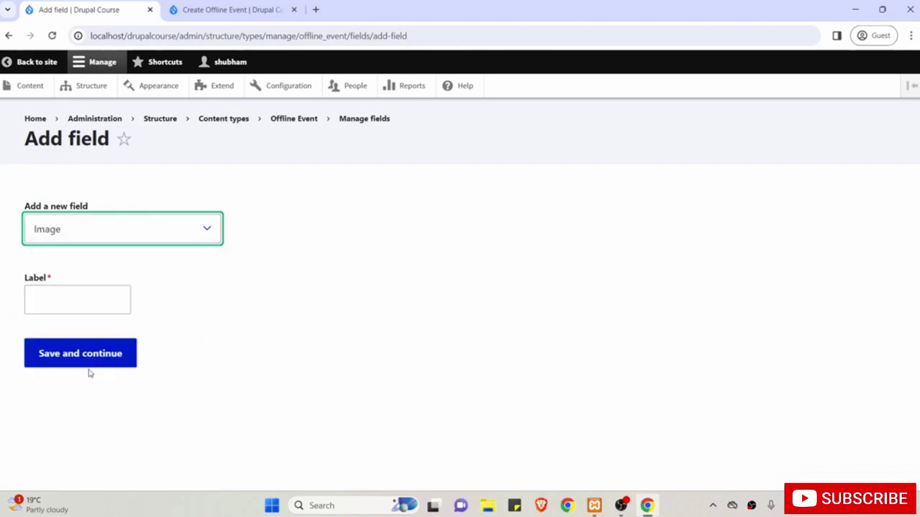
click(54, 301)
text(Cover )
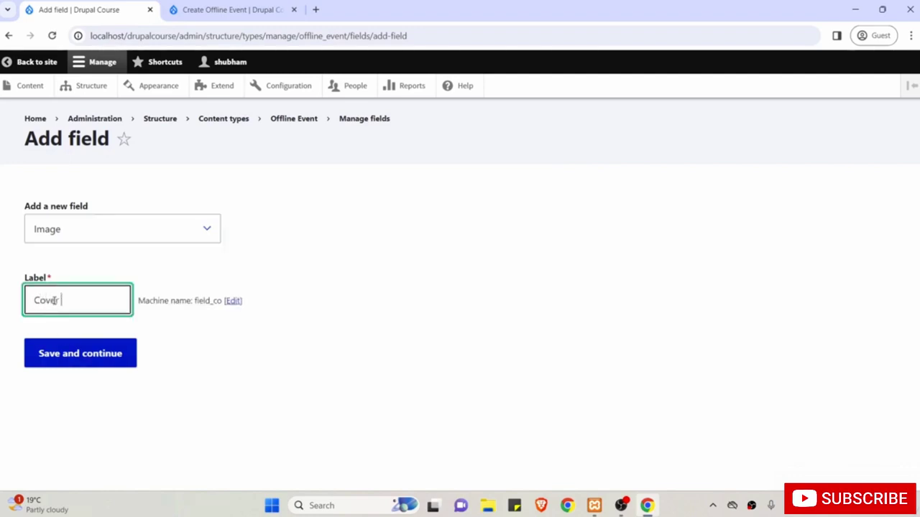
text(Image)
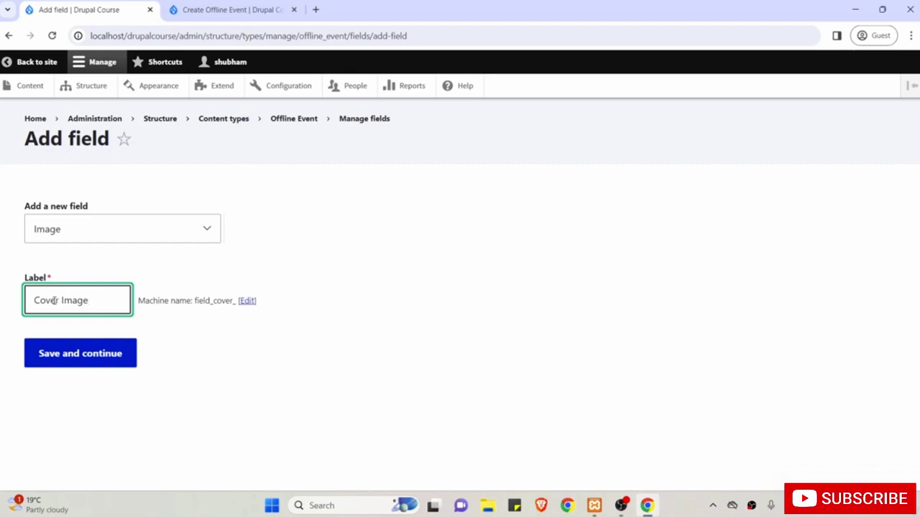
click(86, 356)
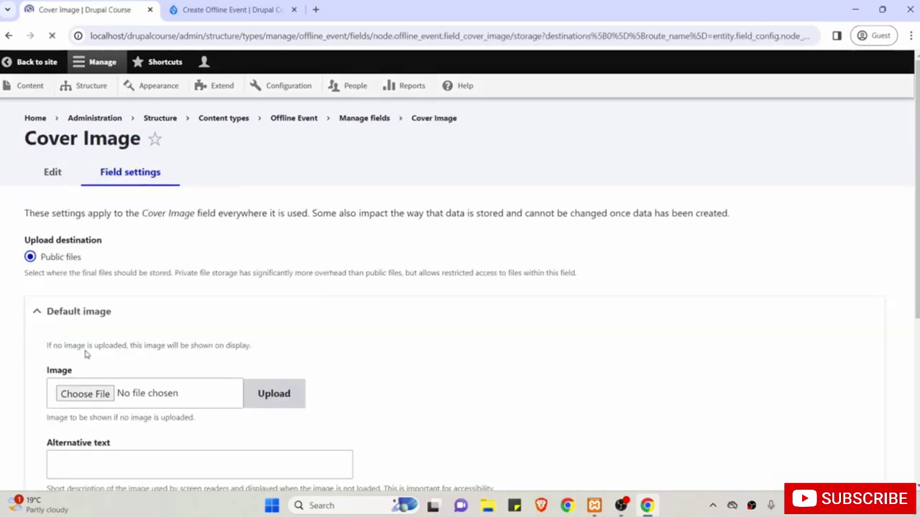
Keep public file storage and a limit of 1 image, then save Cover Image storage settings.
scroll(85, 355, down, 2)
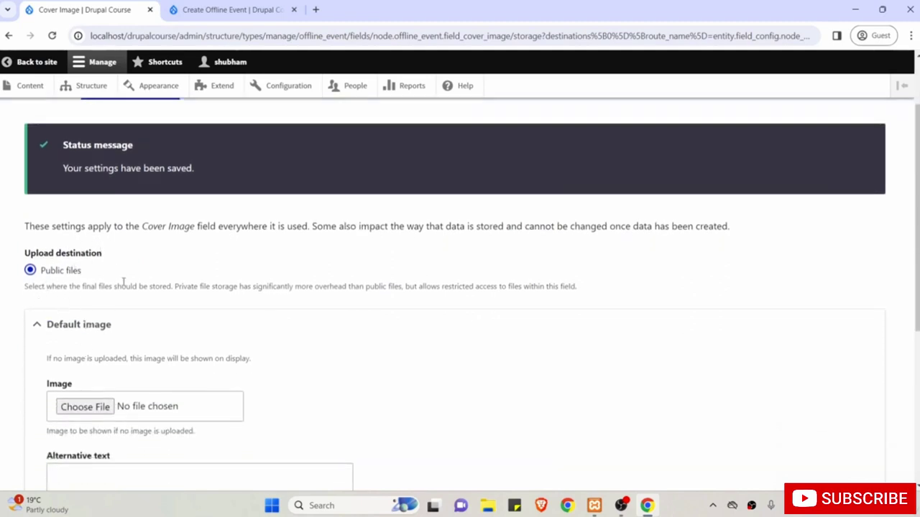
scroll(189, 292, down, 2)
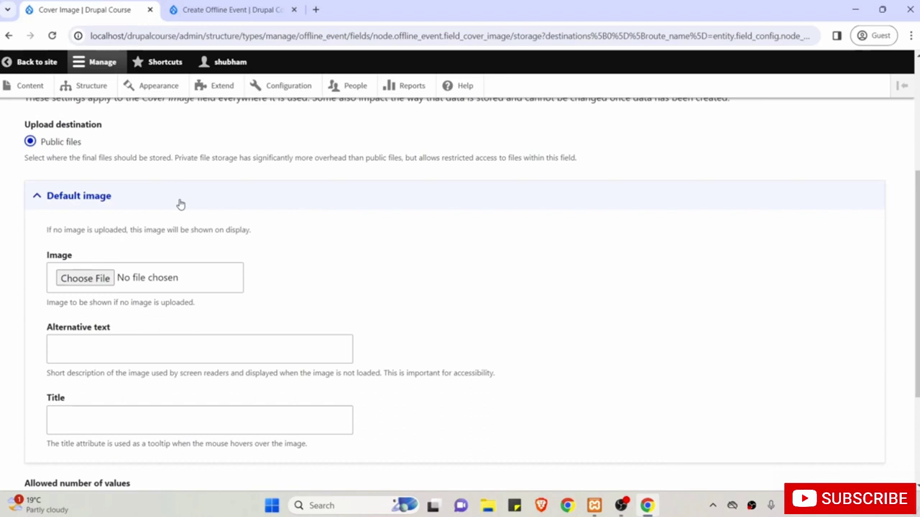
scroll(180, 205, down, 3)
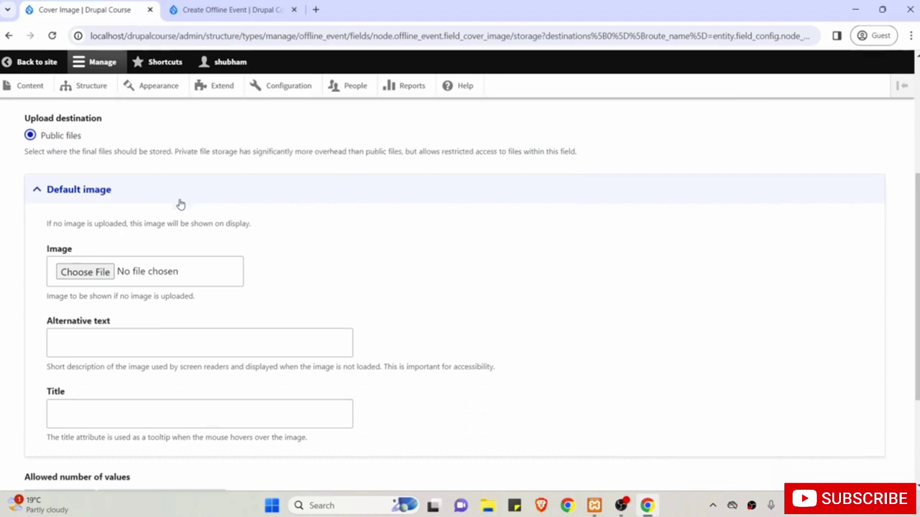
scroll(180, 204, down, 1)
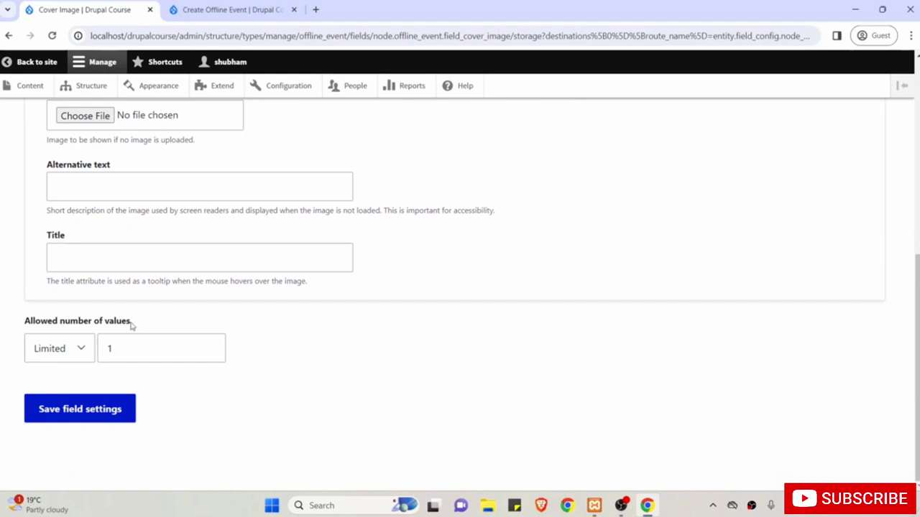
double_click(112, 348)
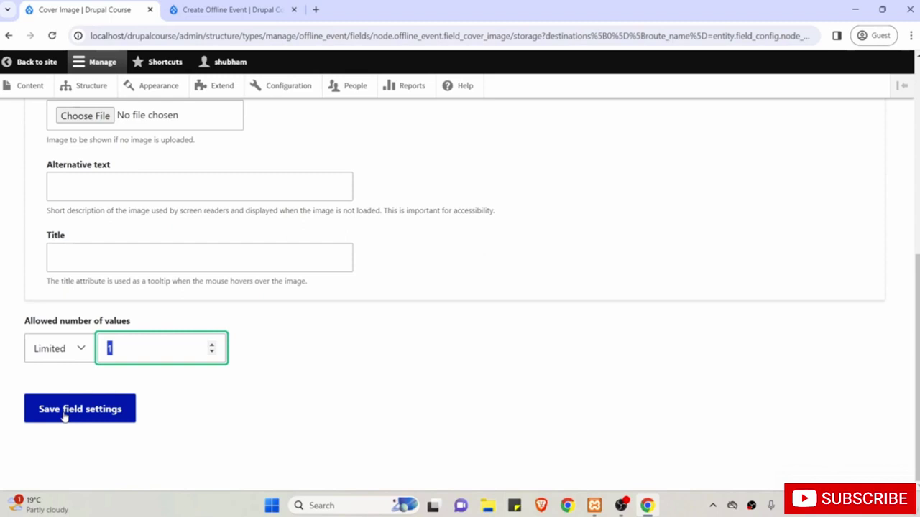
click(64, 415)
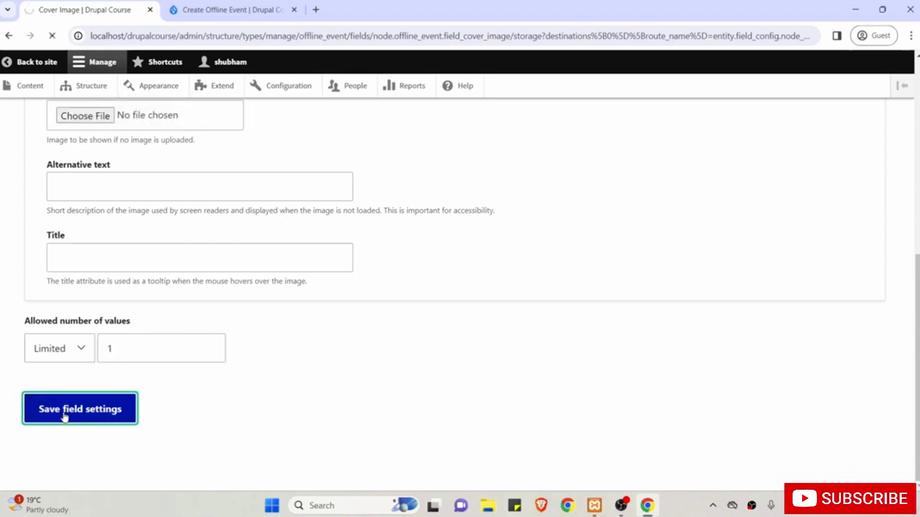
Make the Cover Image a required field.
scroll(64, 415, down, 2)
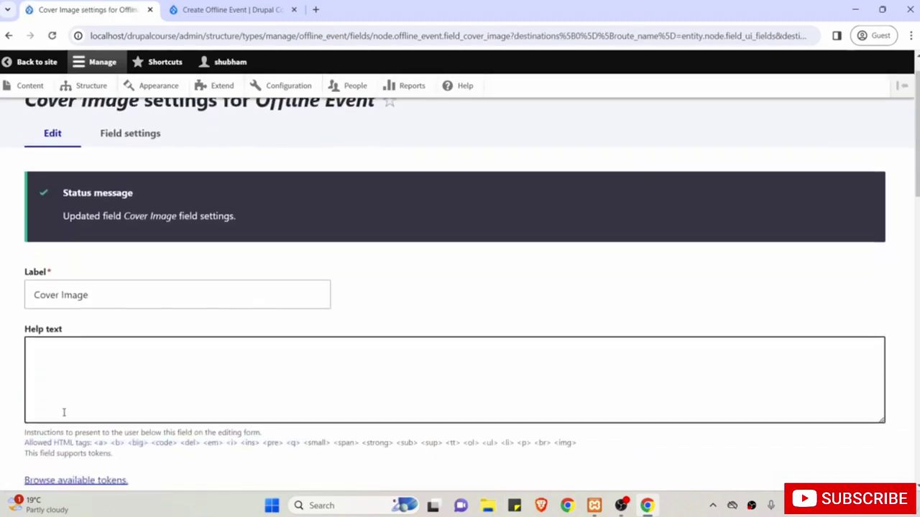
scroll(88, 355, down, 2)
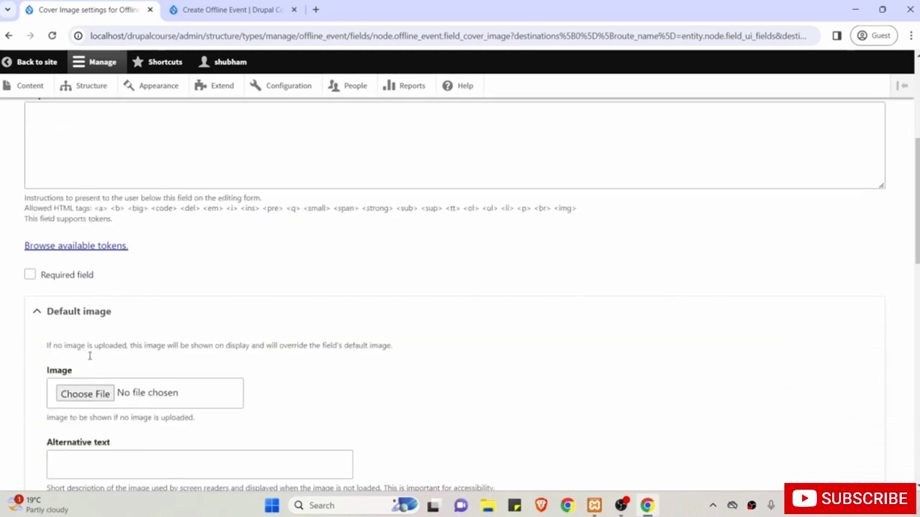
click(69, 280)
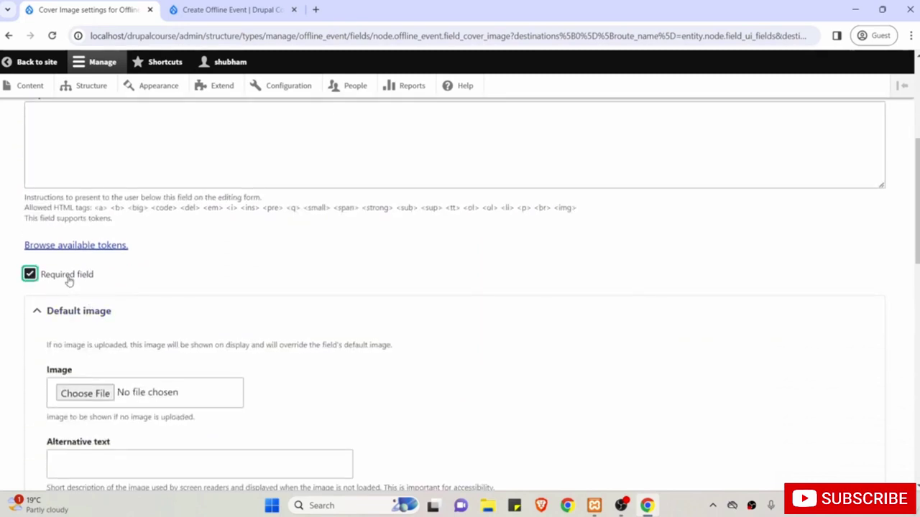
Collapse the Default image section and review the allowed file extensions.
scroll(1, 286, up, 1)
scroll(1, 286, up, 1)
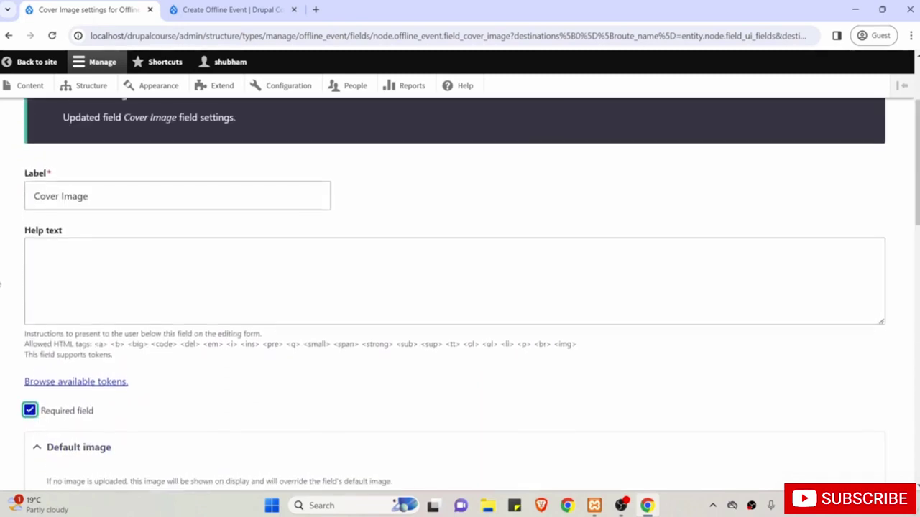
scroll(1, 286, down, 4)
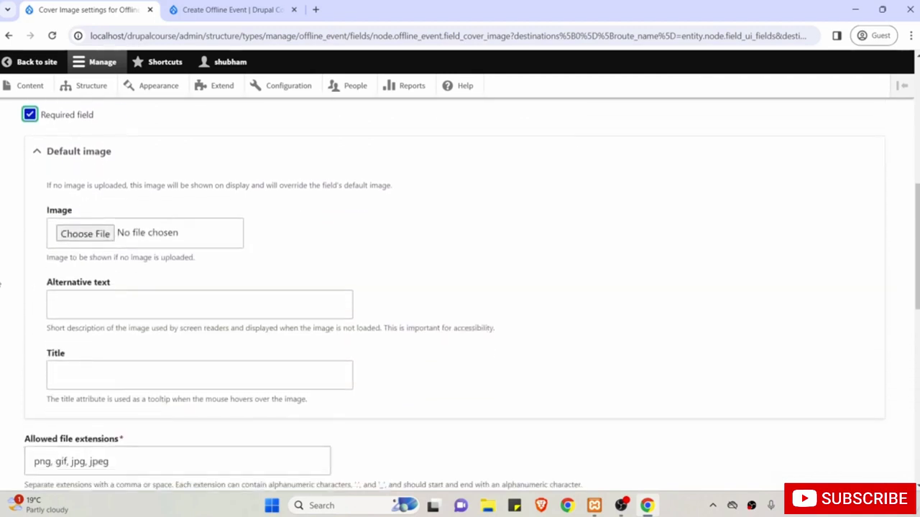
click(62, 155)
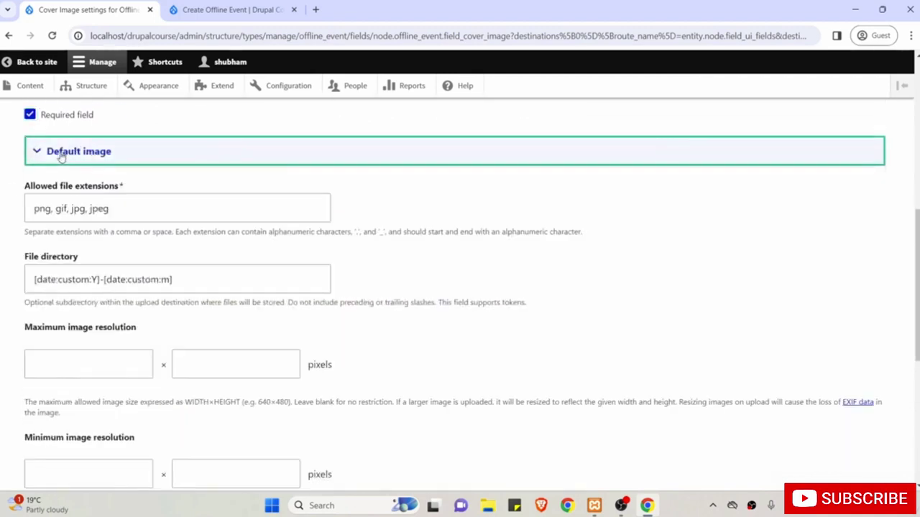
scroll(2, 234, down, 1)
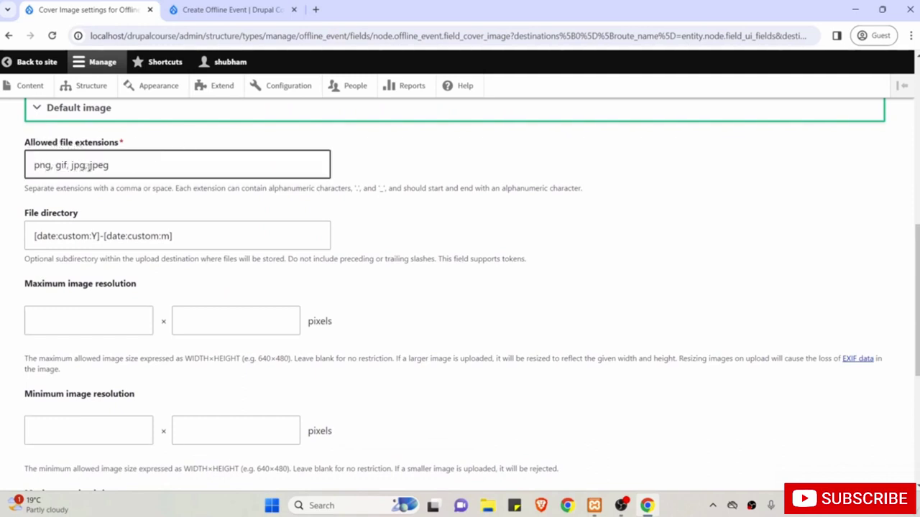
click(133, 166)
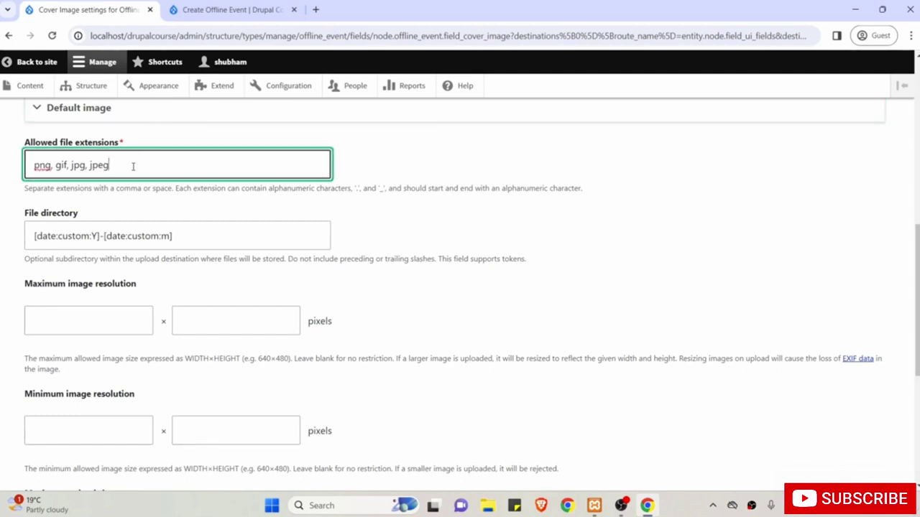
scroll(133, 166, down, 1)
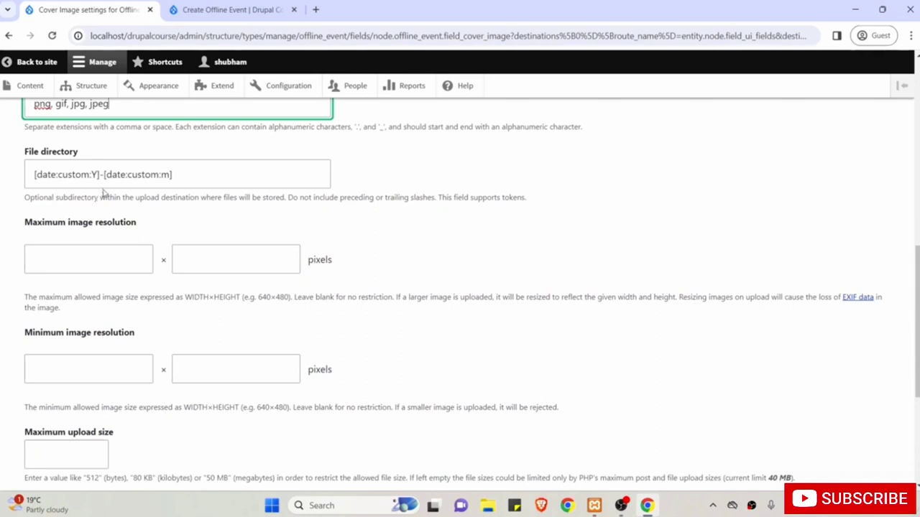
scroll(161, 215, down, 1)
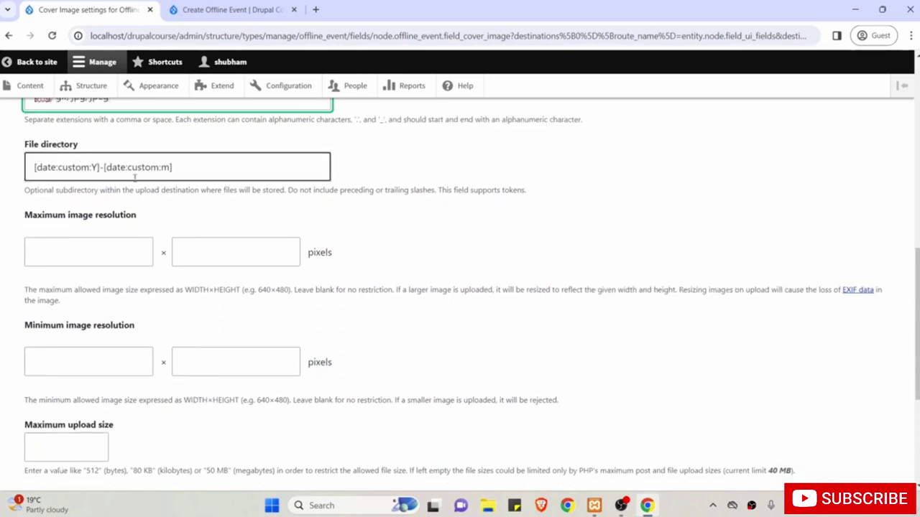
scroll(134, 177, down, 2)
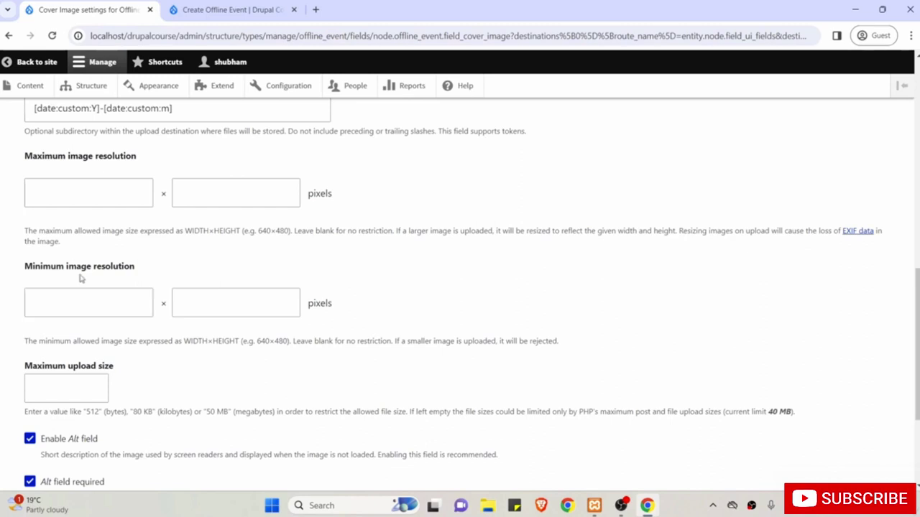
Set maximum image resolution to 1440×1080 and minimum to 640×480.
click(54, 193)
click(55, 194)
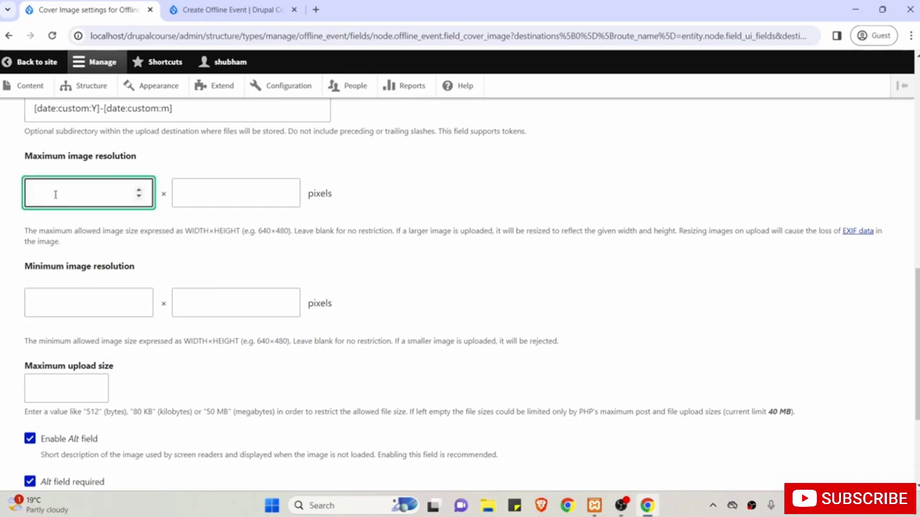
text(1440)
key(Tab)
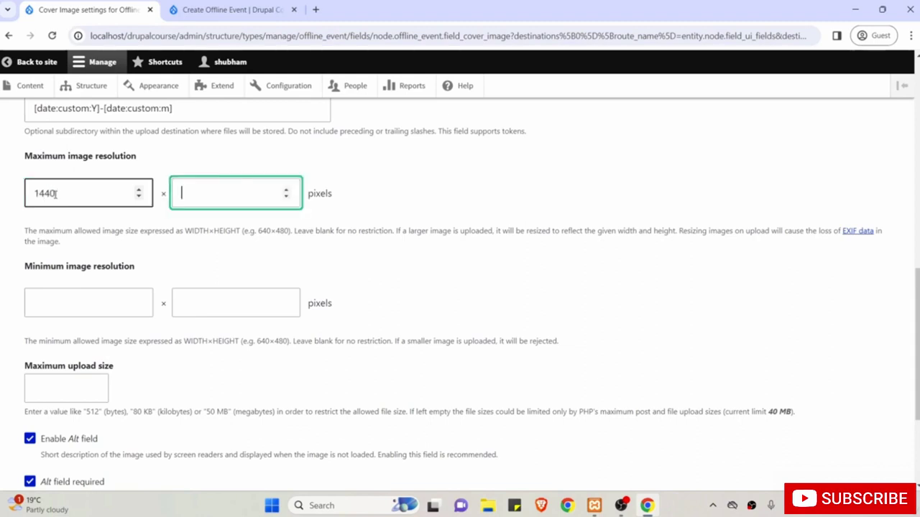
text(1080)
scroll(238, 199, down, 1)
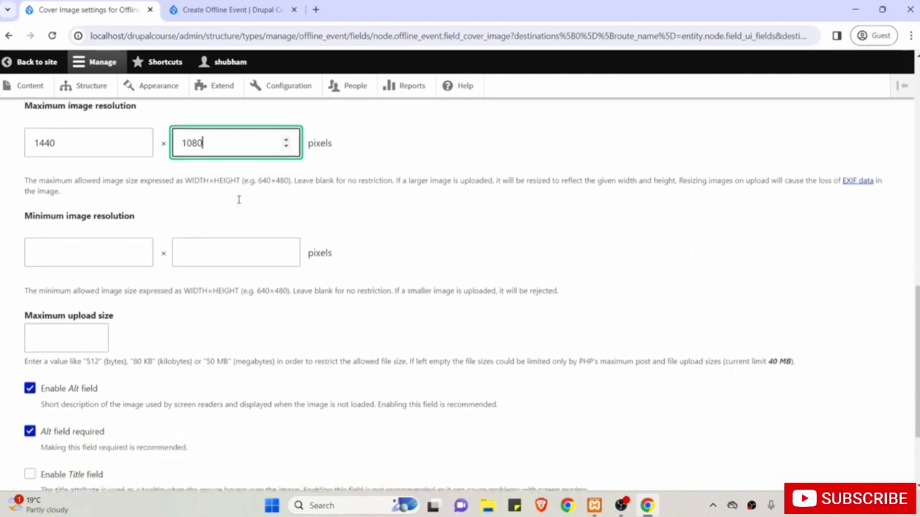
click(111, 251)
text(640)
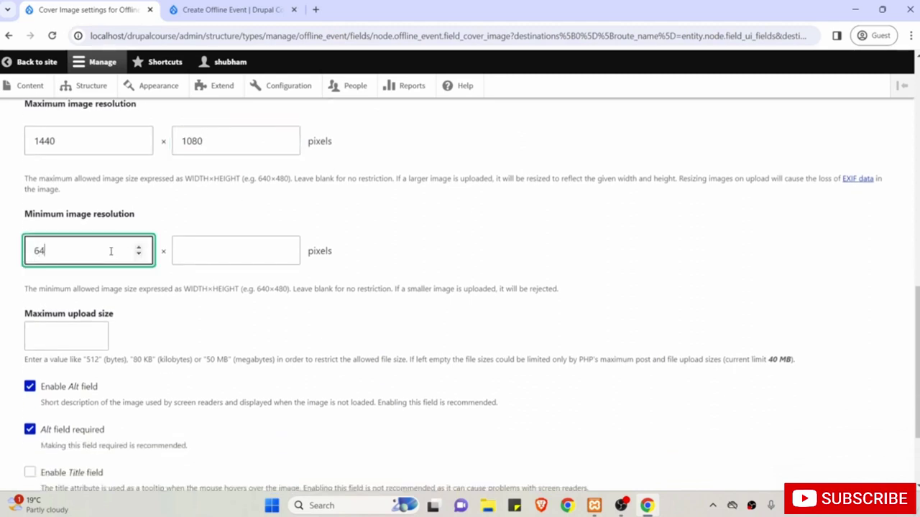
click(222, 253)
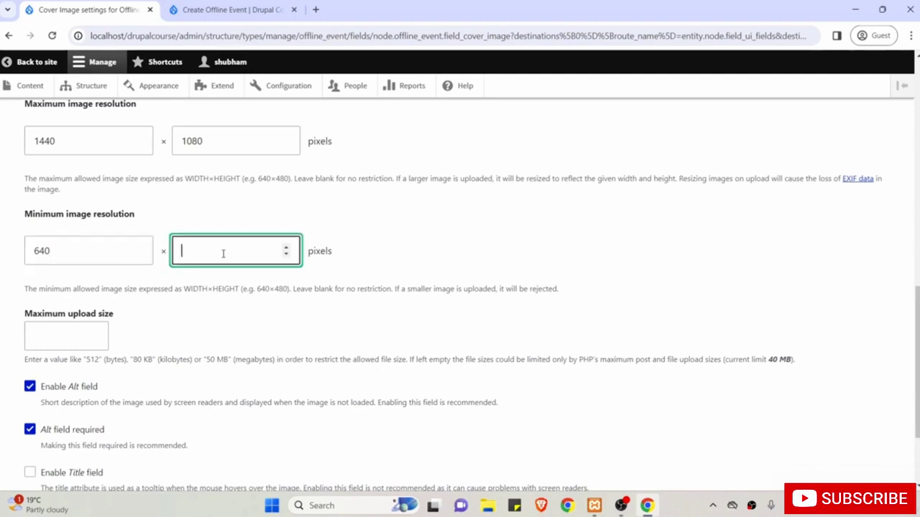
text(480)
Enter 1 MB as the maximum upload size and save the Cover Image settings.
scroll(224, 254, up, 1)
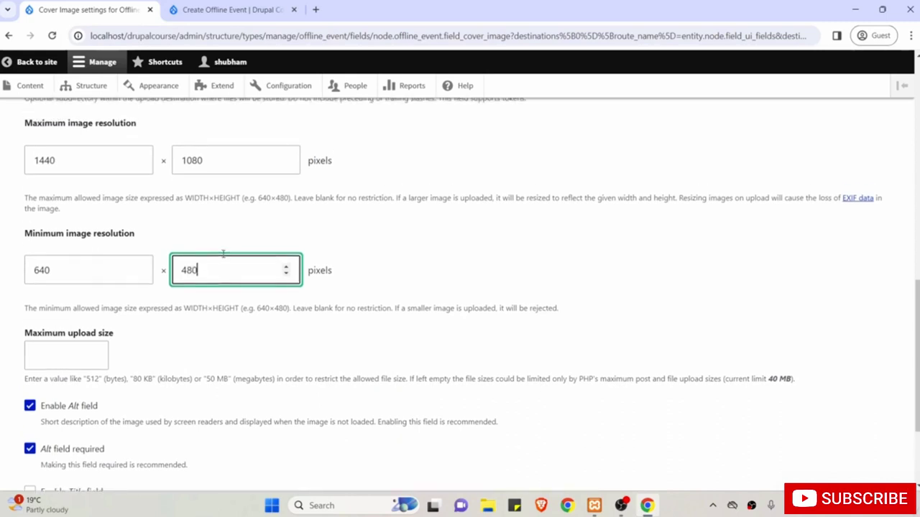
scroll(223, 254, up, 2)
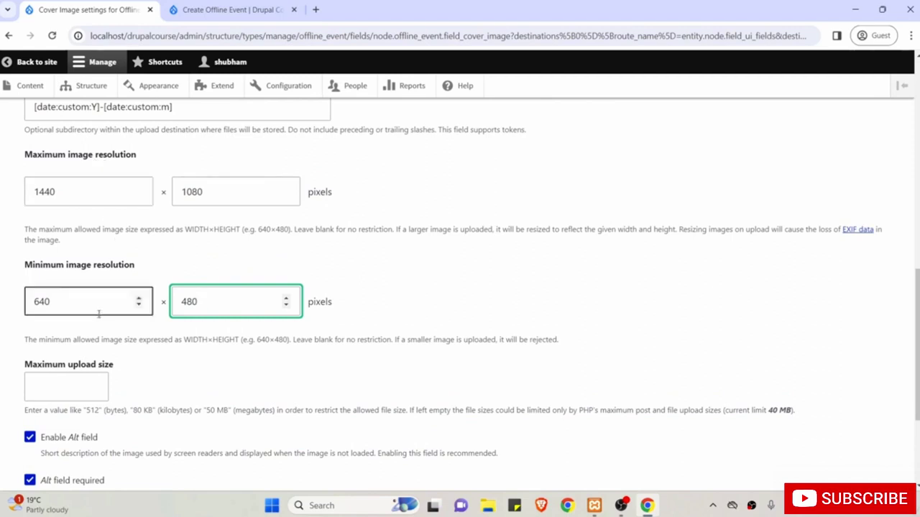
scroll(148, 352, down, 2)
scroll(148, 352, down, 2)
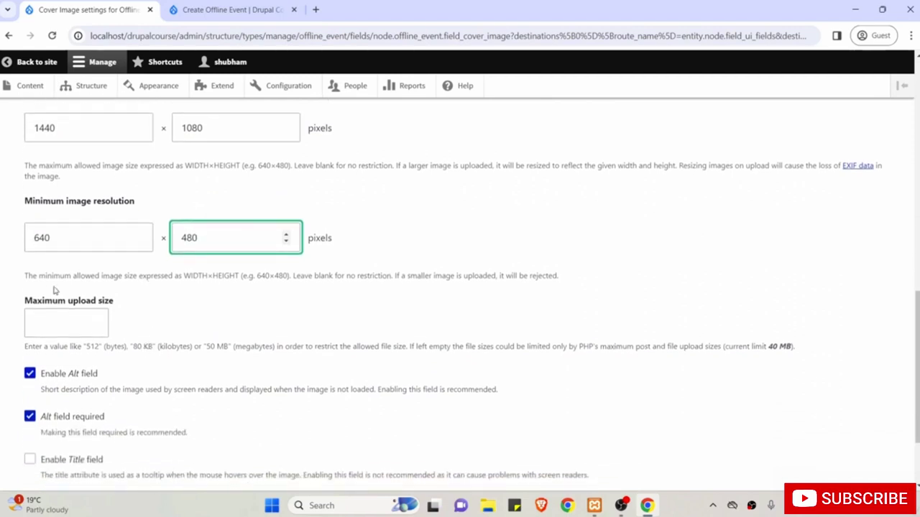
click(61, 330)
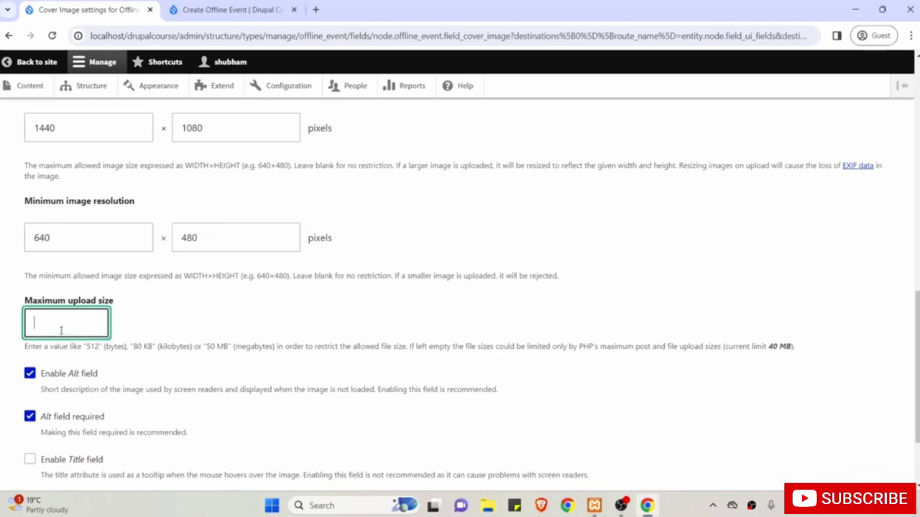
text(1 MB)
scroll(61, 330, down, 2)
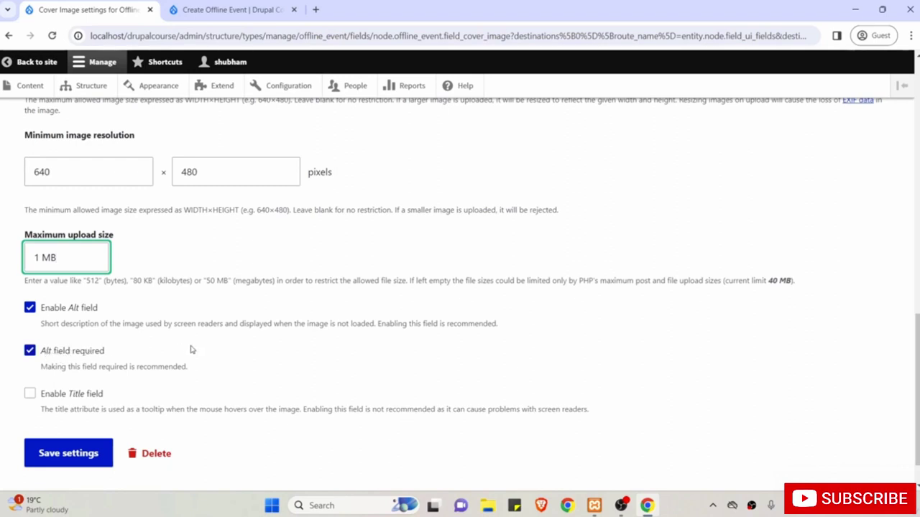
scroll(191, 350, down, 1)
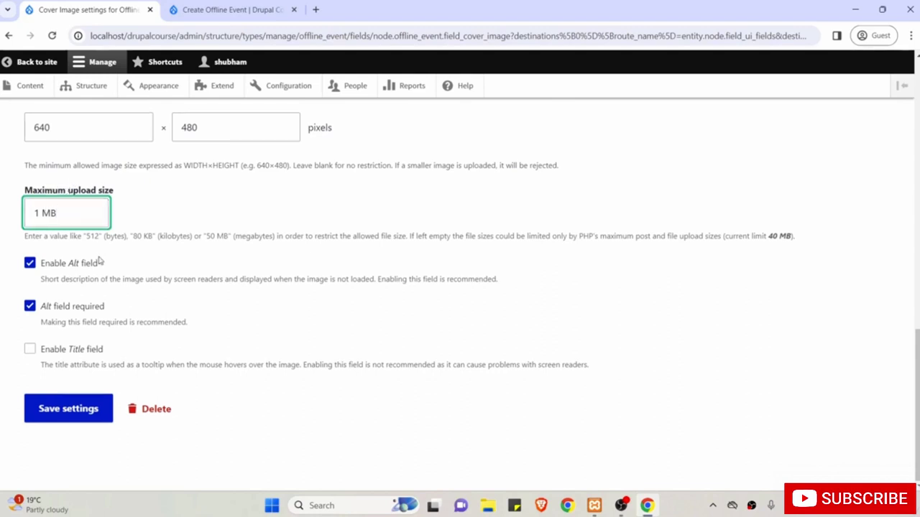
click(66, 409)
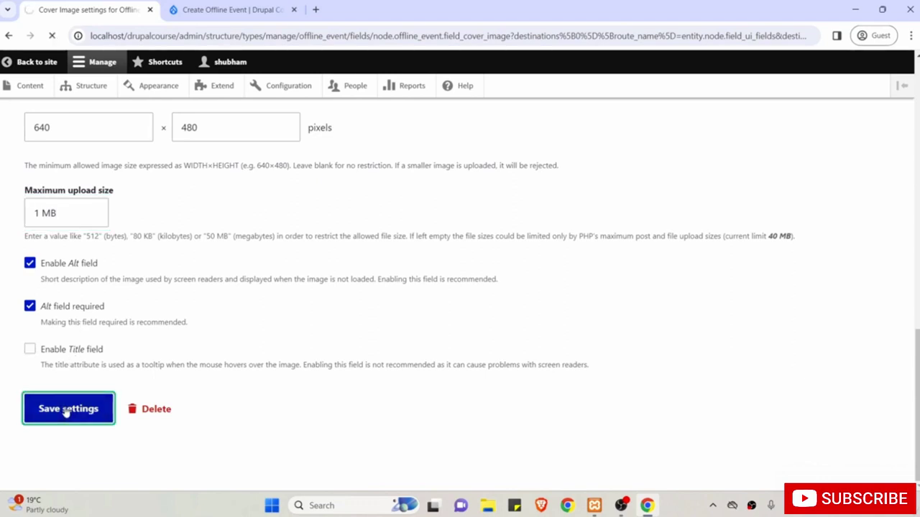
Switch to the Create Offline Event browser tab.
scroll(65, 411, down, 2)
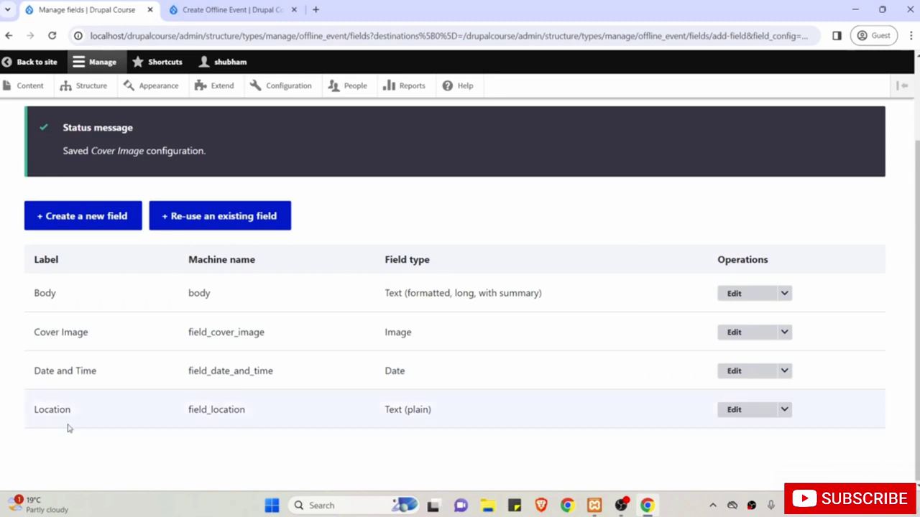
scroll(111, 448, up, 1)
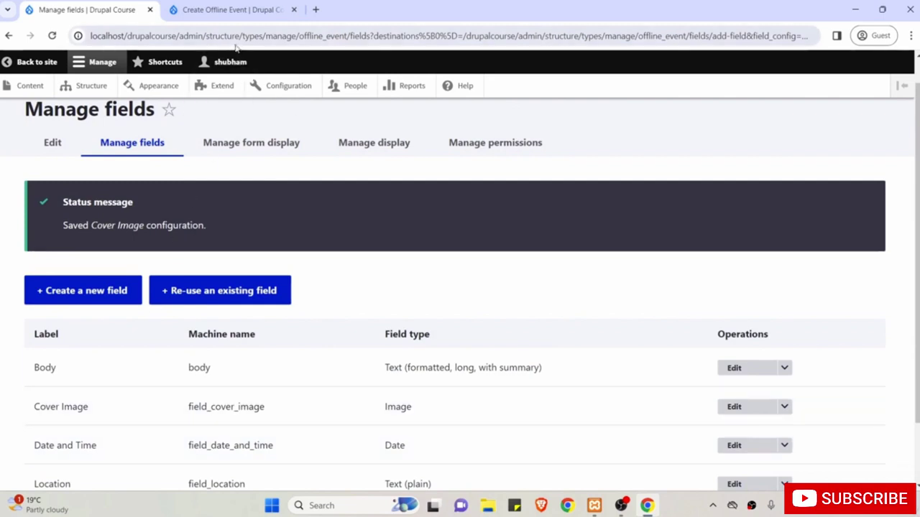
click(204, 11)
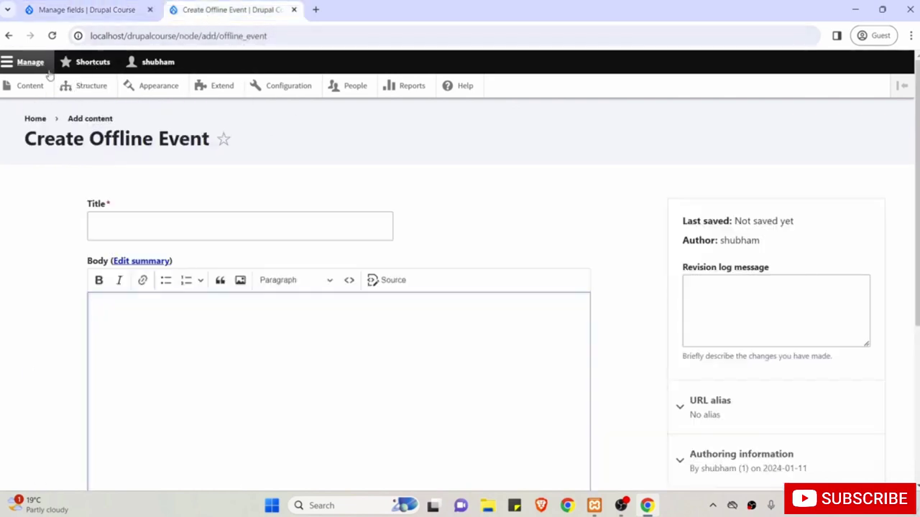
Reload the form to check the new Location, Date and Time, and Cover Image fields, then return to Manage fields.
click(51, 36)
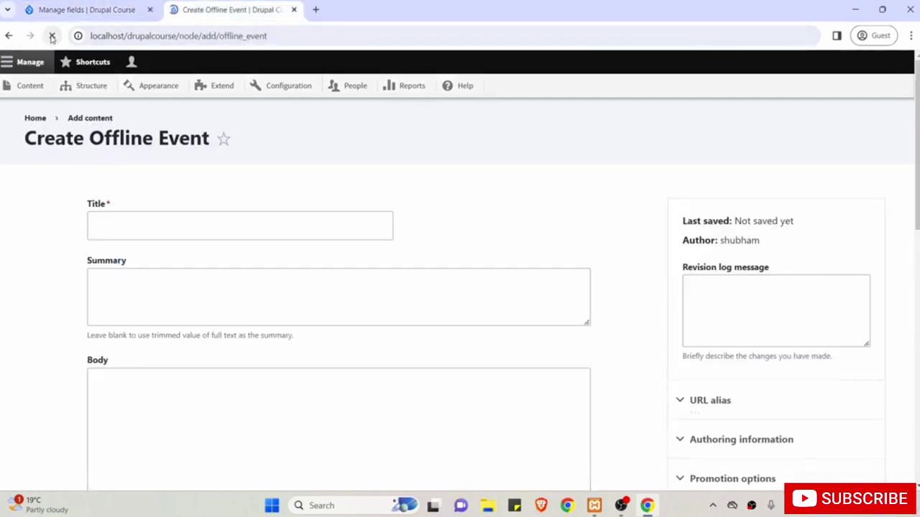
scroll(54, 257, down, 3)
scroll(54, 257, down, 4)
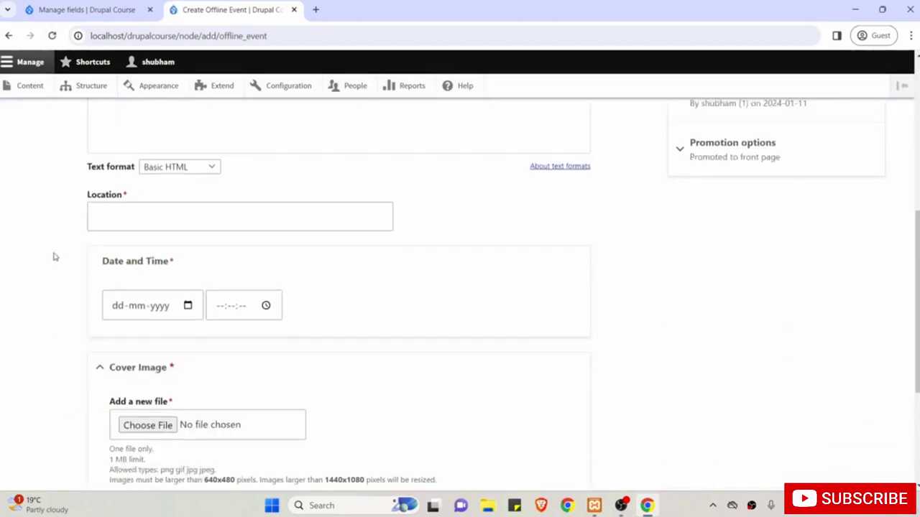
scroll(54, 257, up, 1)
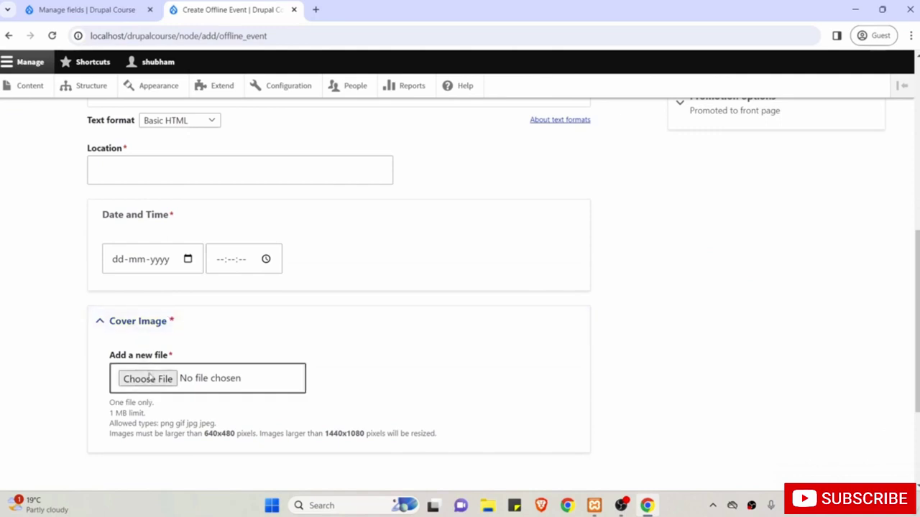
scroll(214, 334, up, 6)
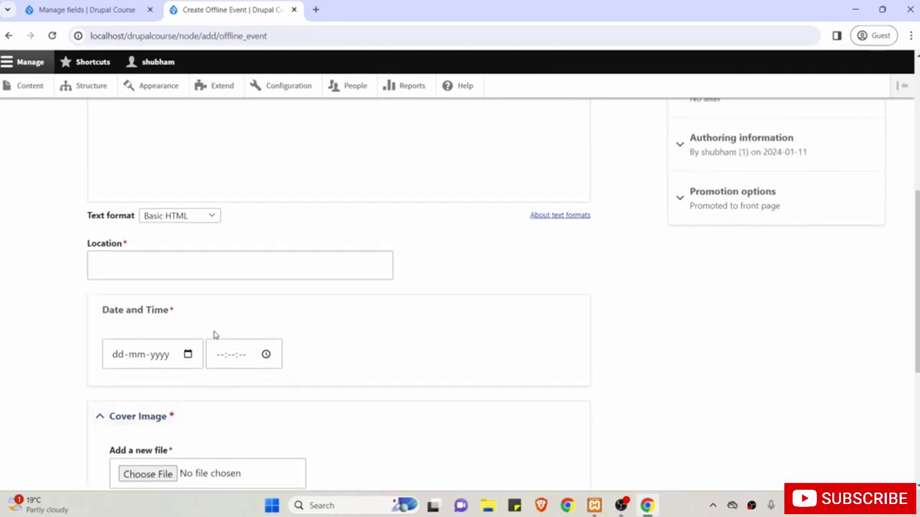
scroll(214, 330, up, 2)
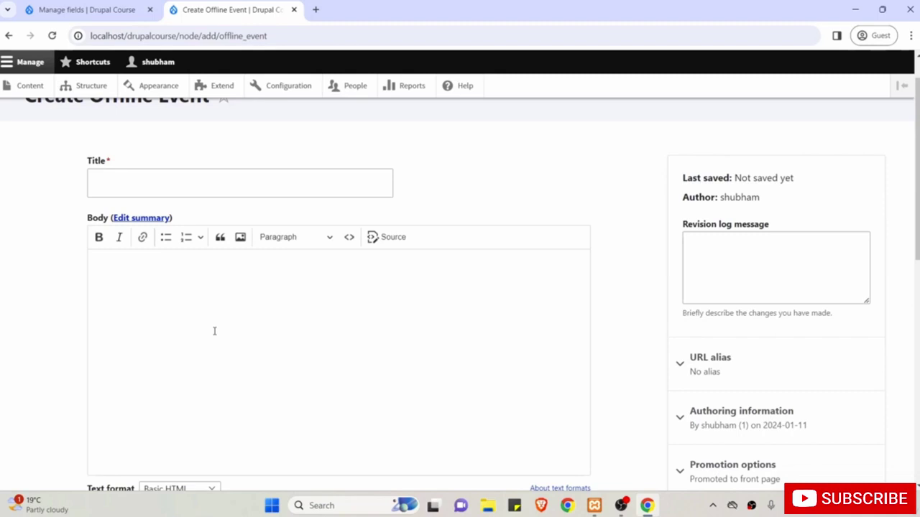
scroll(214, 330, up, 1)
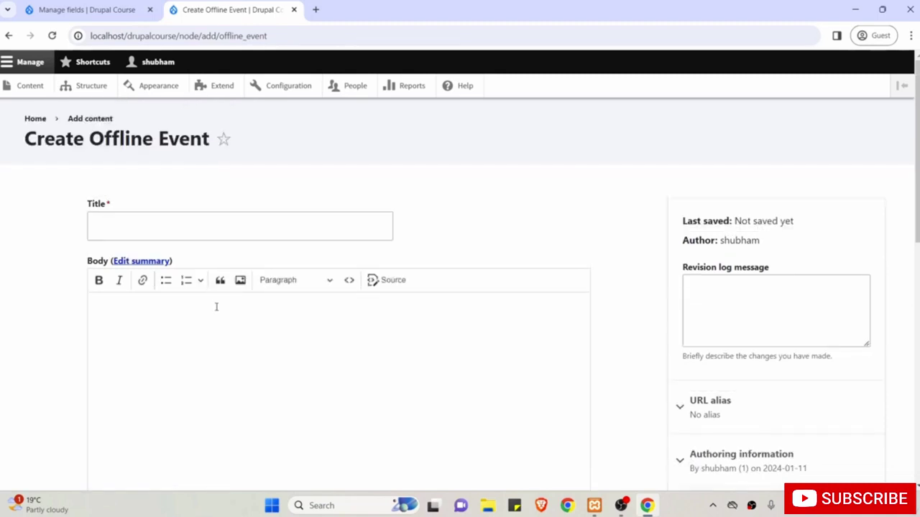
scroll(238, 300, down, 5)
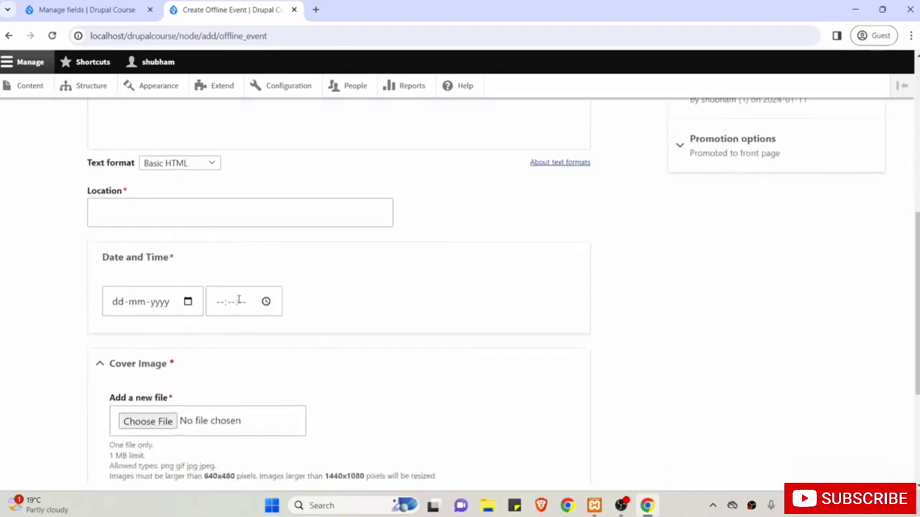
scroll(238, 300, down, 2)
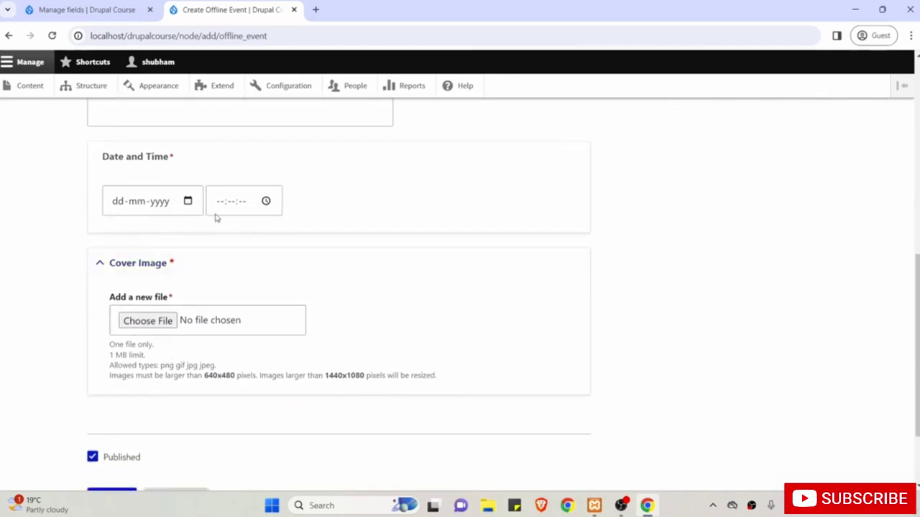
scroll(195, 263, up, 5)
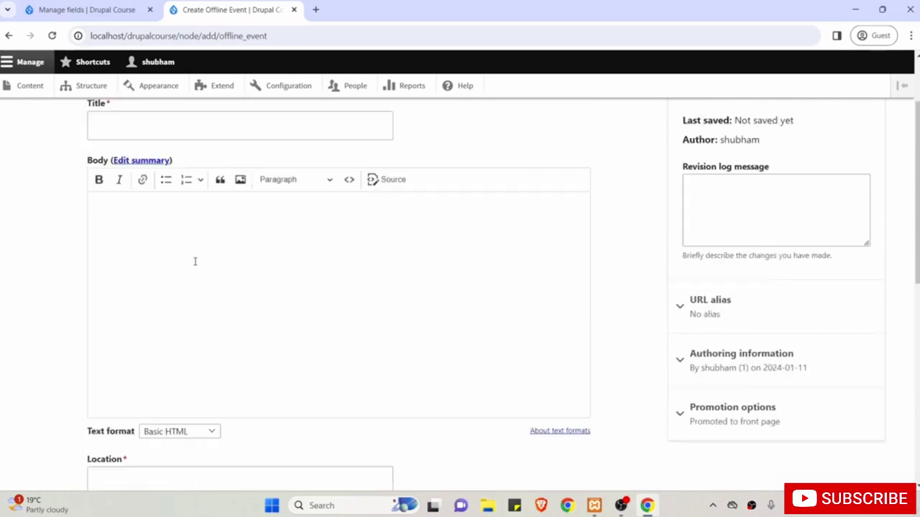
scroll(194, 262, up, 1)
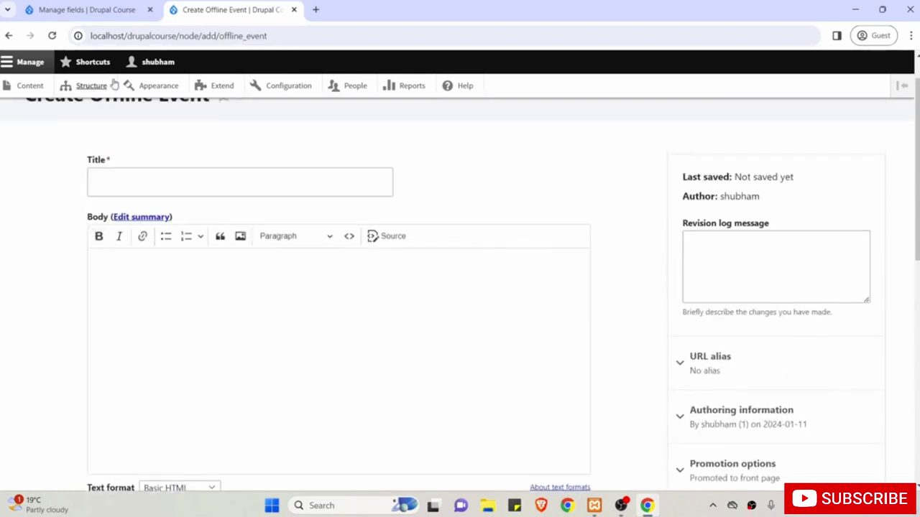
click(77, 8)
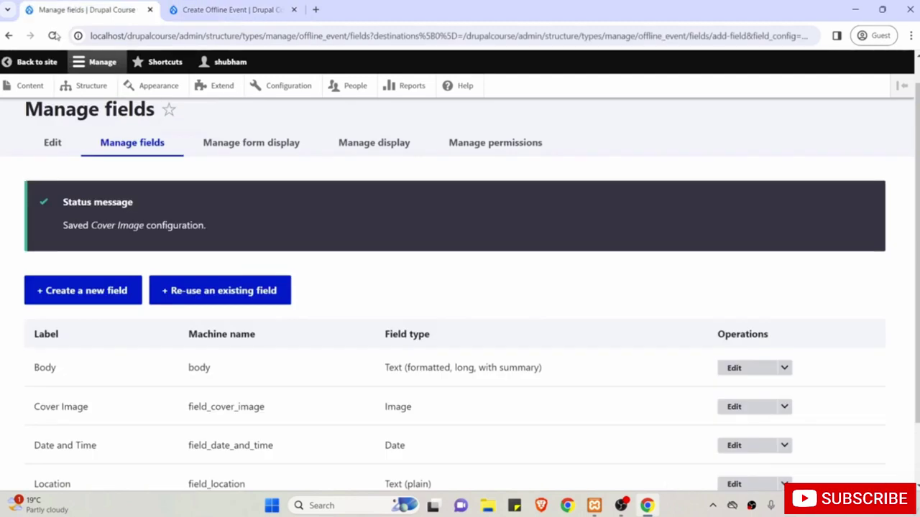
Reorder the form display: Cover Image first, then Location and Date and Time, above Body.
click(243, 146)
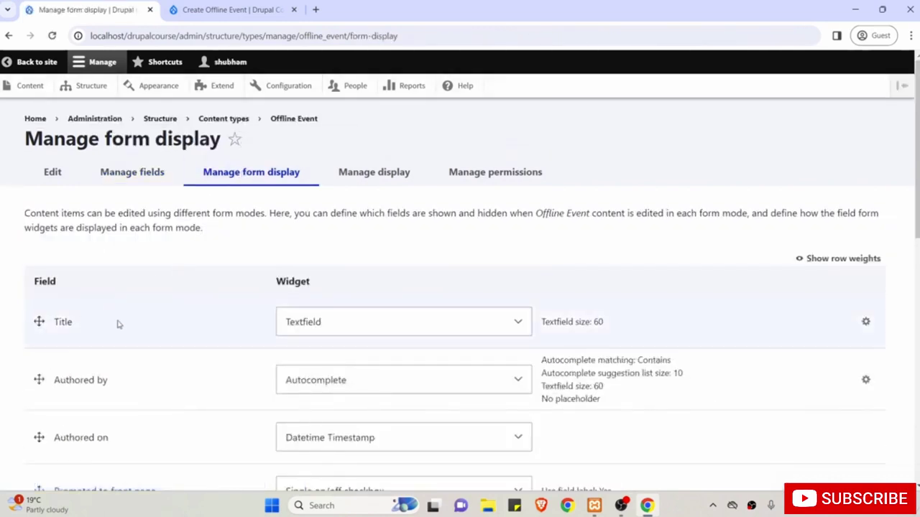
scroll(100, 343, down, 2)
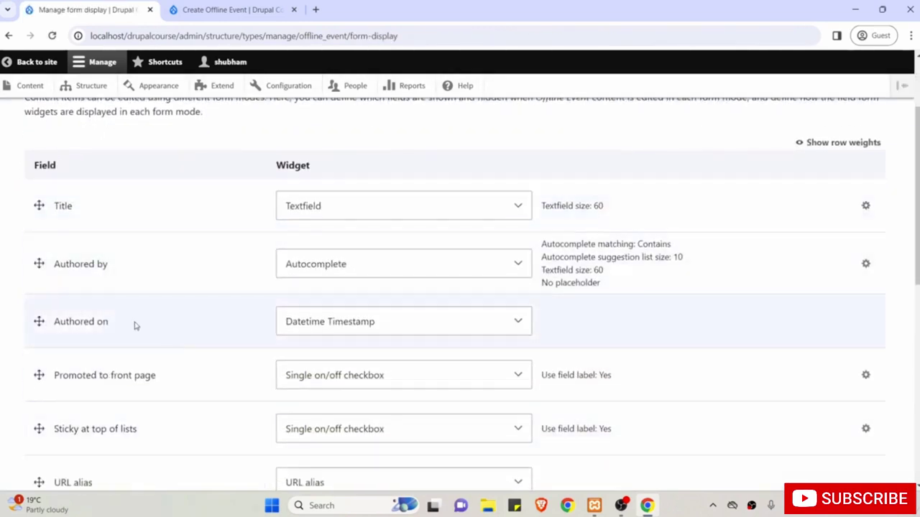
scroll(165, 409, down, 3)
scroll(162, 410, down, 1)
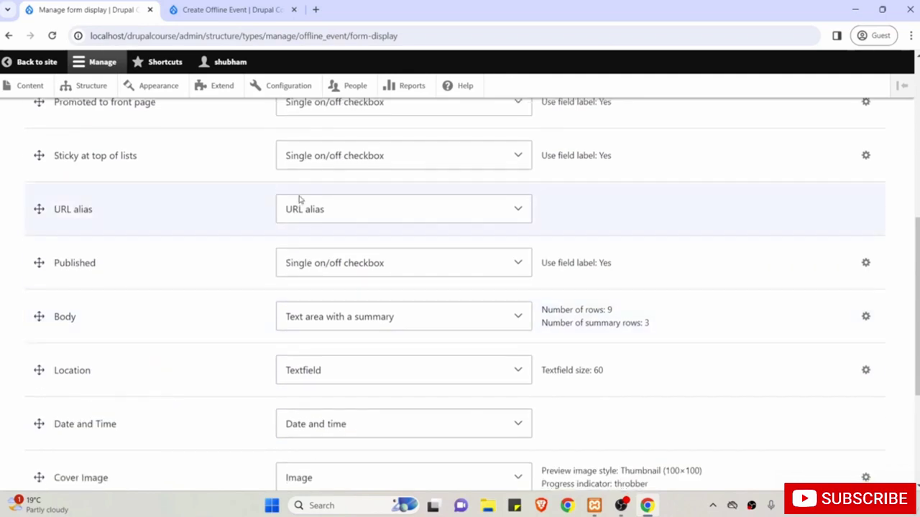
scroll(201, 324, down, 2)
scroll(201, 324, up, 1)
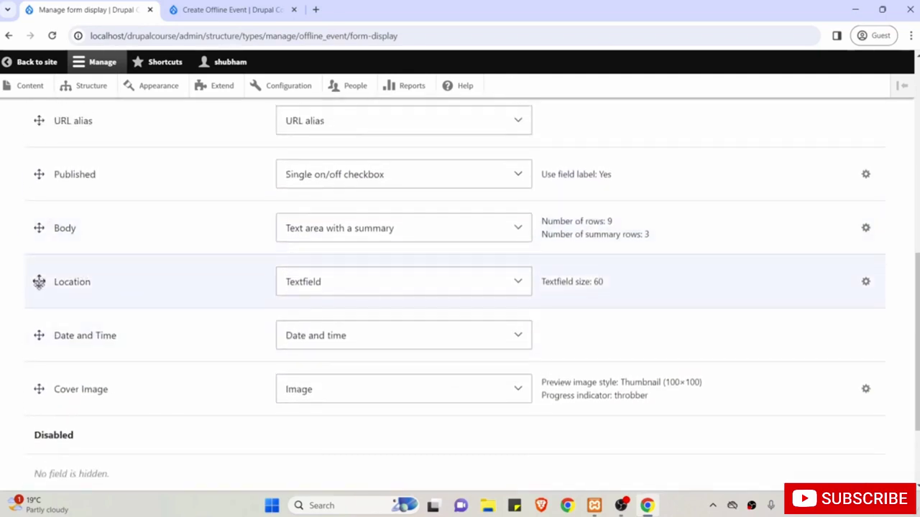
drag(38, 281, 38, 239)
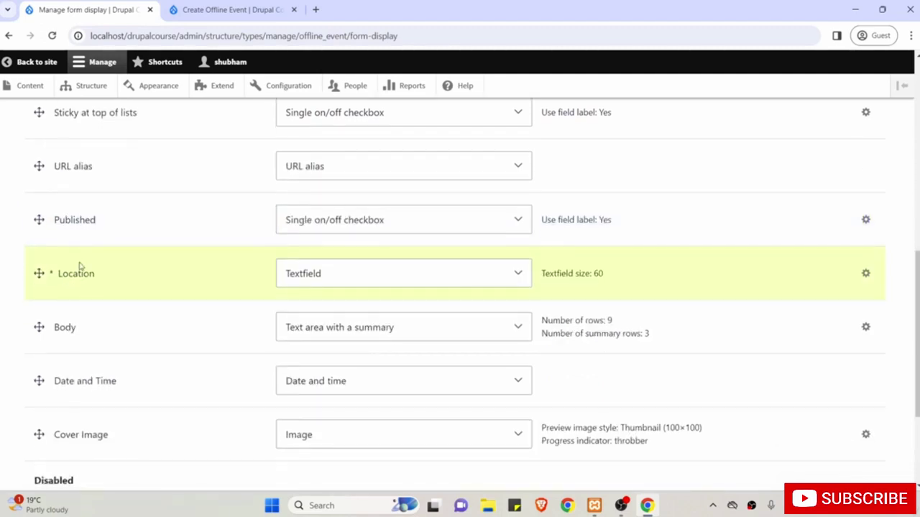
scroll(89, 285, down, 1)
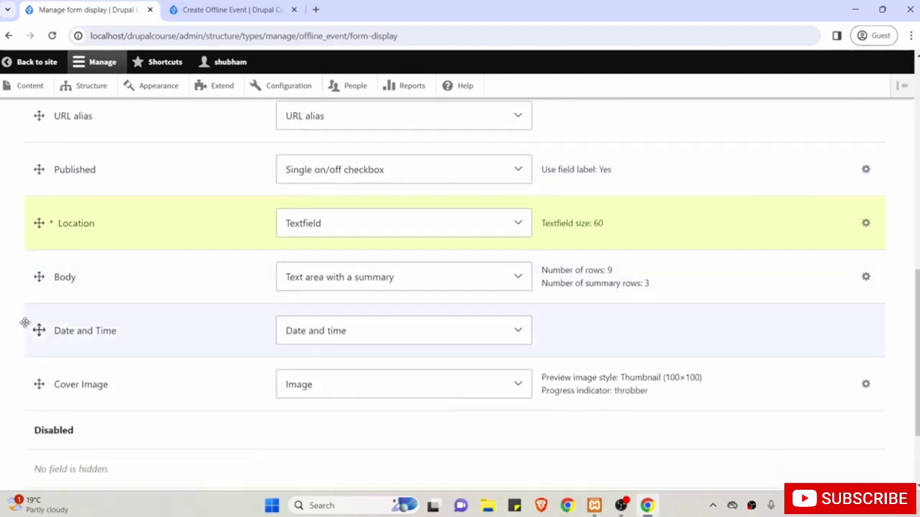
drag(38, 330, 34, 280)
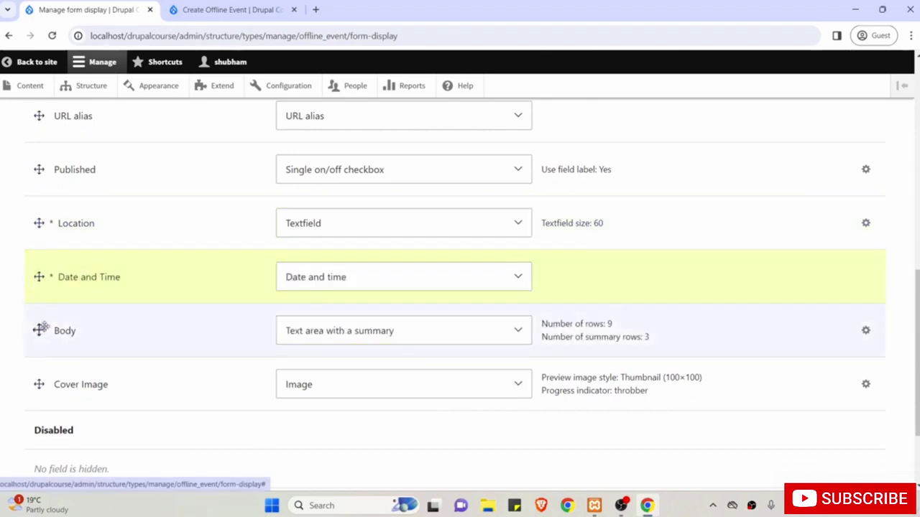
click(39, 383)
drag(39, 384, 40, 344)
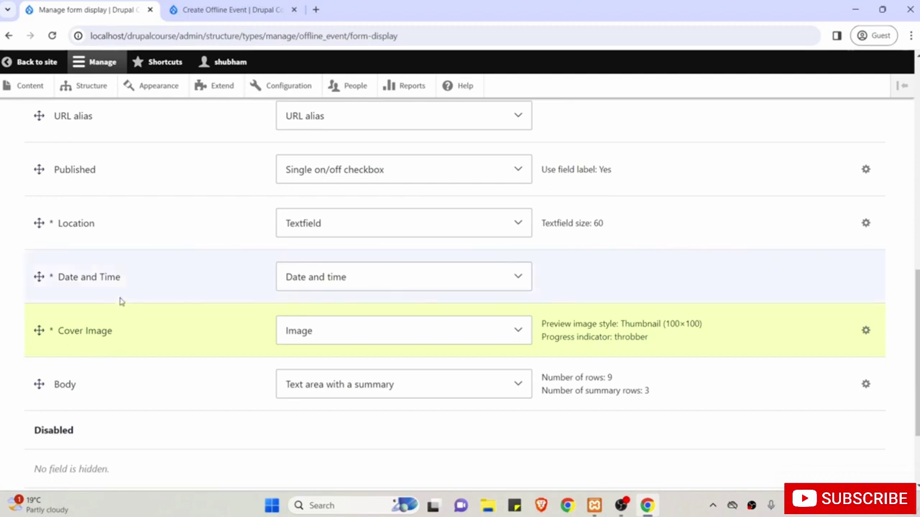
drag(39, 329, 74, 216)
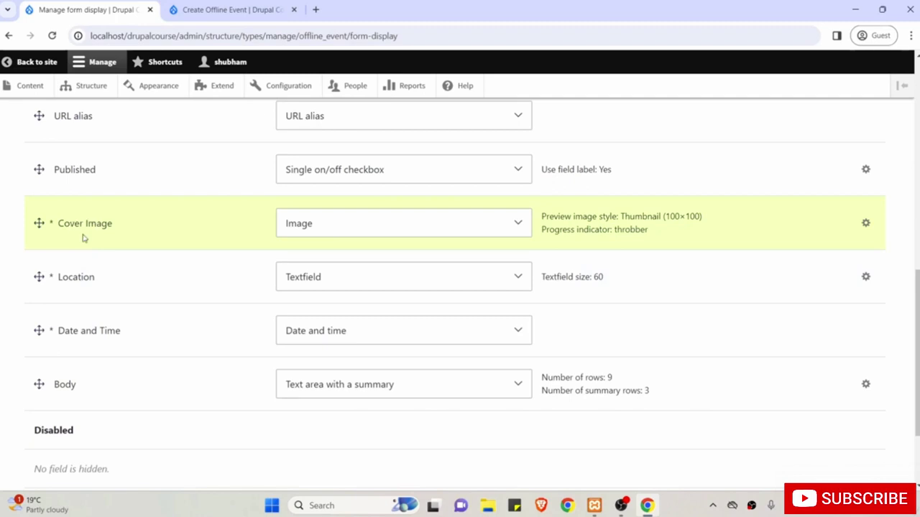
Save the new form display order and switch to the Create Offline Event tab.
scroll(181, 244, up, 5)
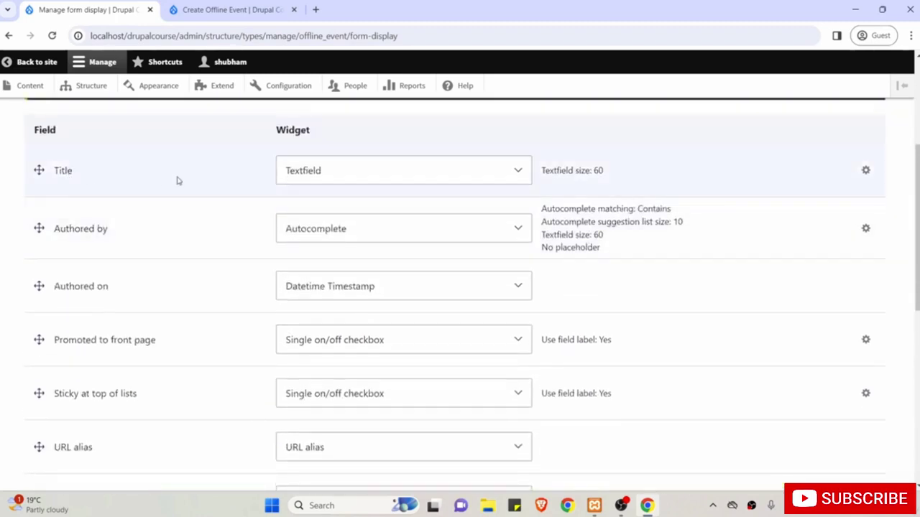
scroll(178, 180, down, 5)
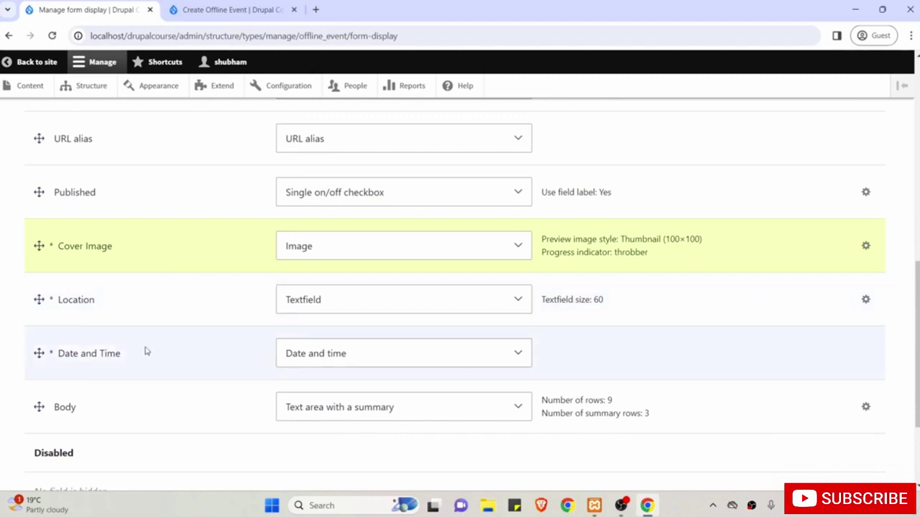
scroll(116, 429, up, 1)
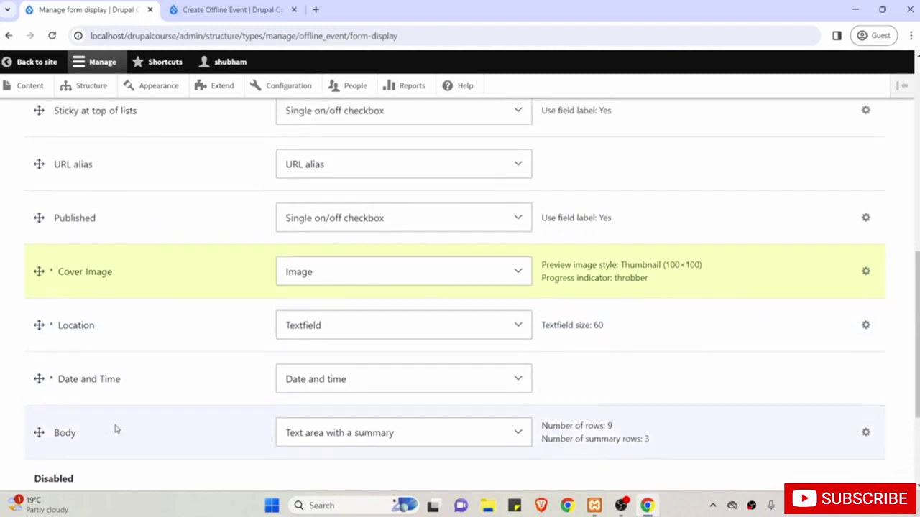
scroll(117, 429, down, 2)
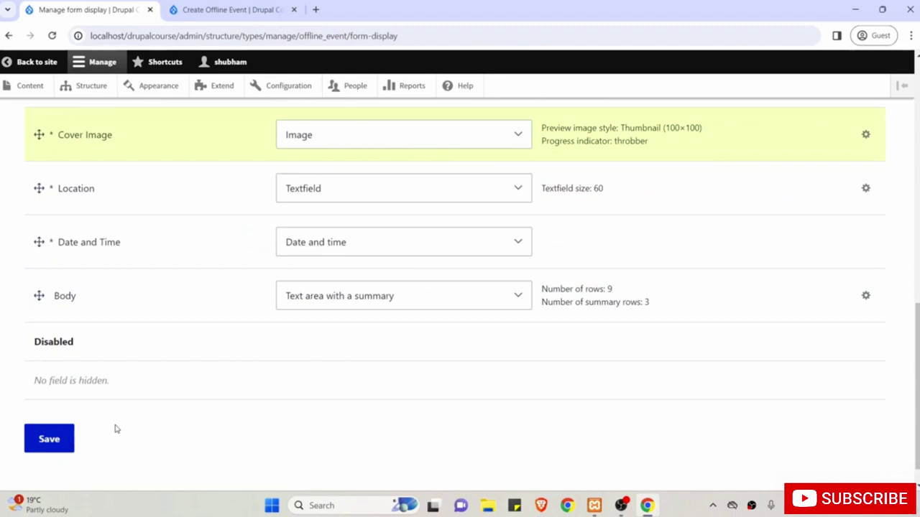
click(50, 439)
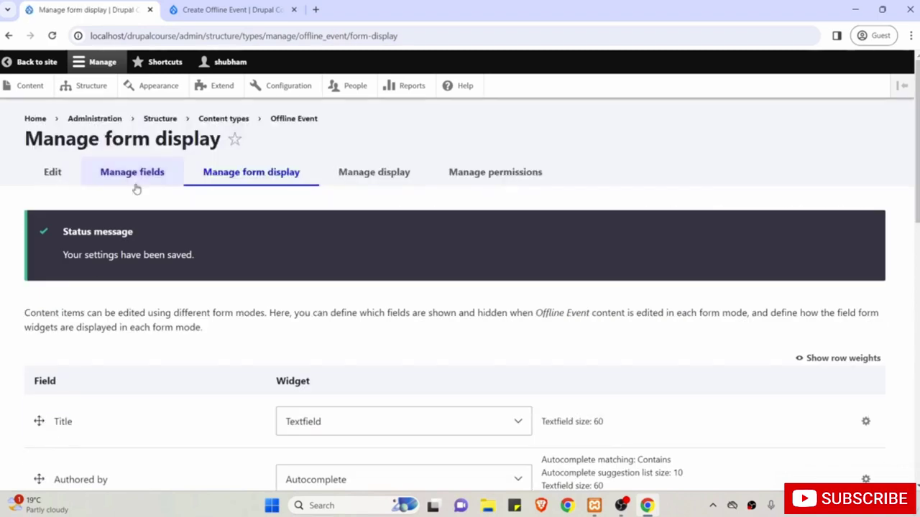
click(210, 4)
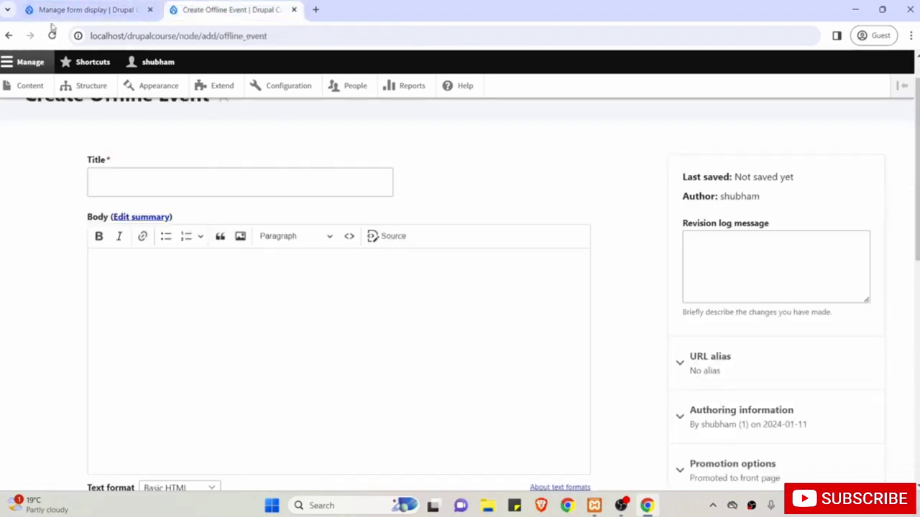
Reload the Create Offline Event form and confirm Cover Image, Location, Date and Time precede Body.
click(53, 38)
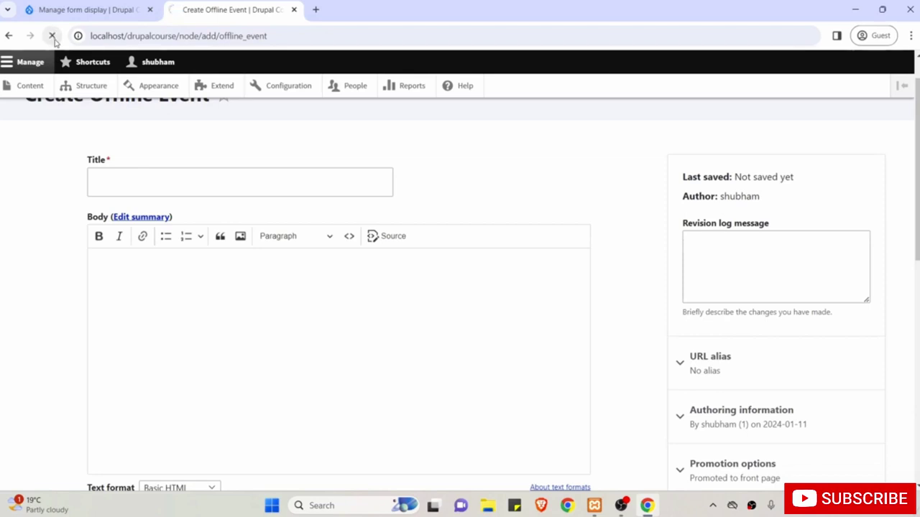
scroll(29, 212, up, 1)
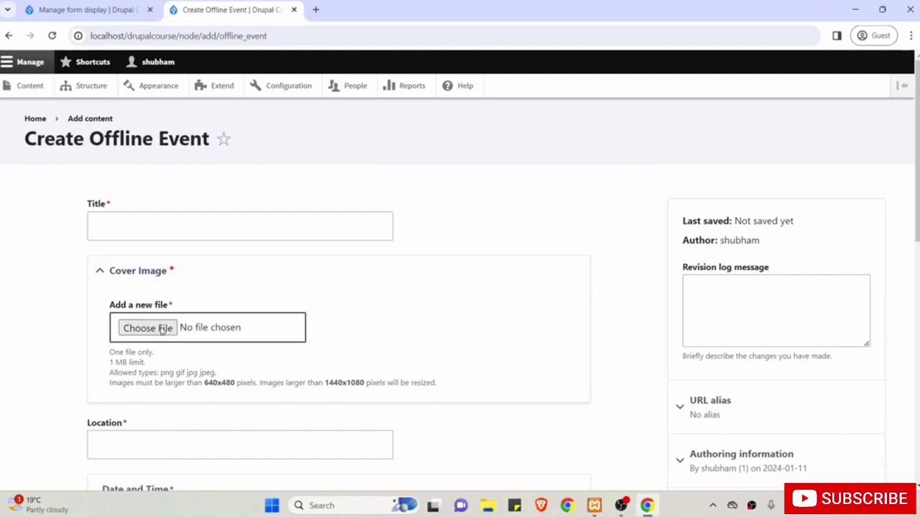
scroll(164, 329, down, 3)
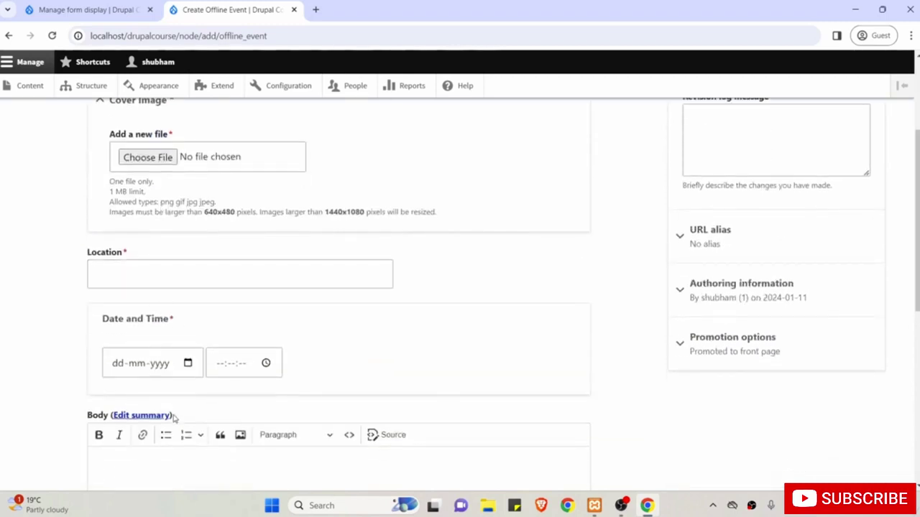
scroll(173, 418, down, 3)
scroll(249, 394, up, 6)
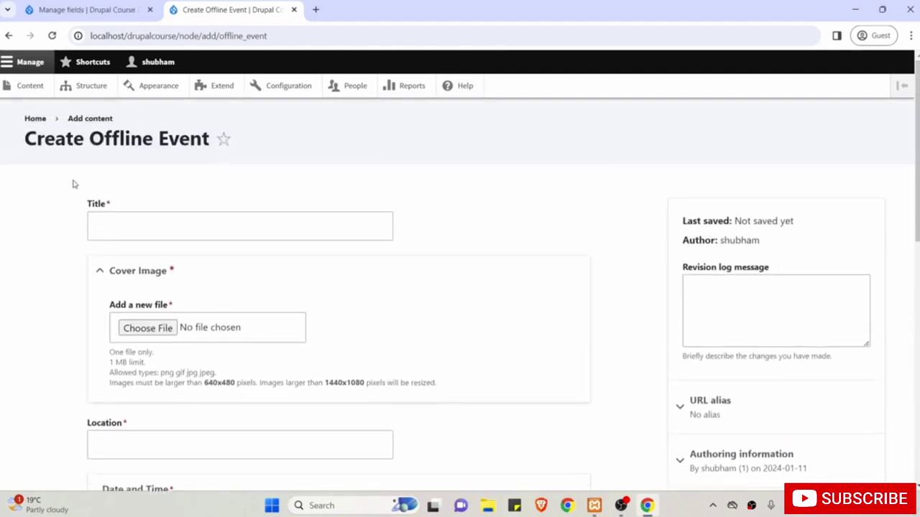
click(51, 37)
scroll(36, 241, down, 2)
scroll(36, 240, up, 1)
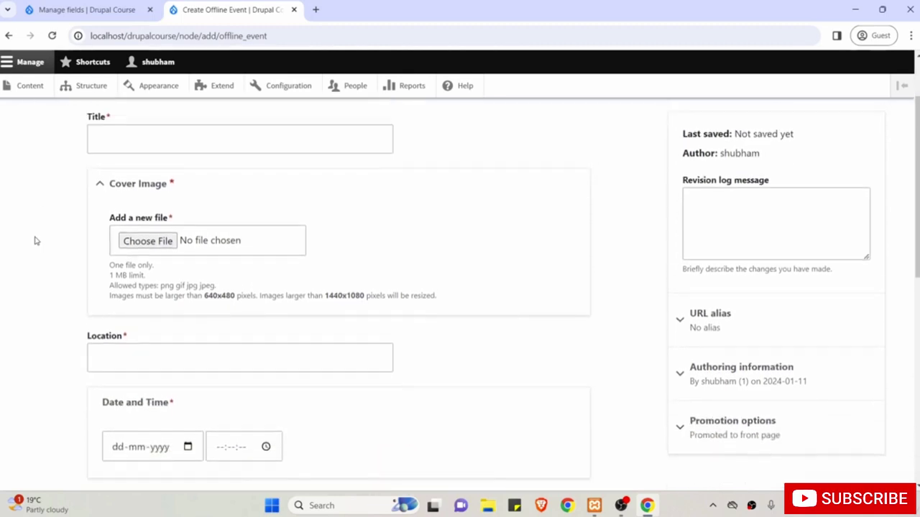
scroll(36, 241, up, 2)
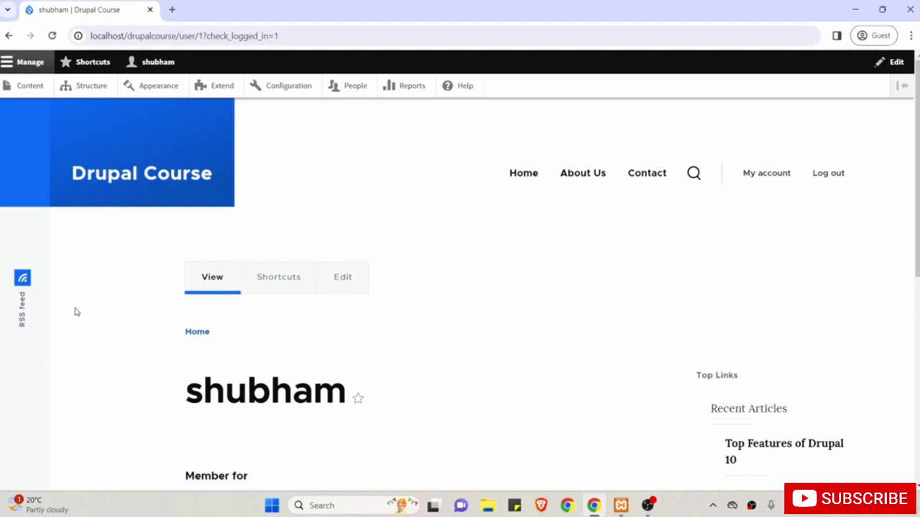
Start a new Offline Event from Content > Add content, titled 'New Event Test'.
click(30, 86)
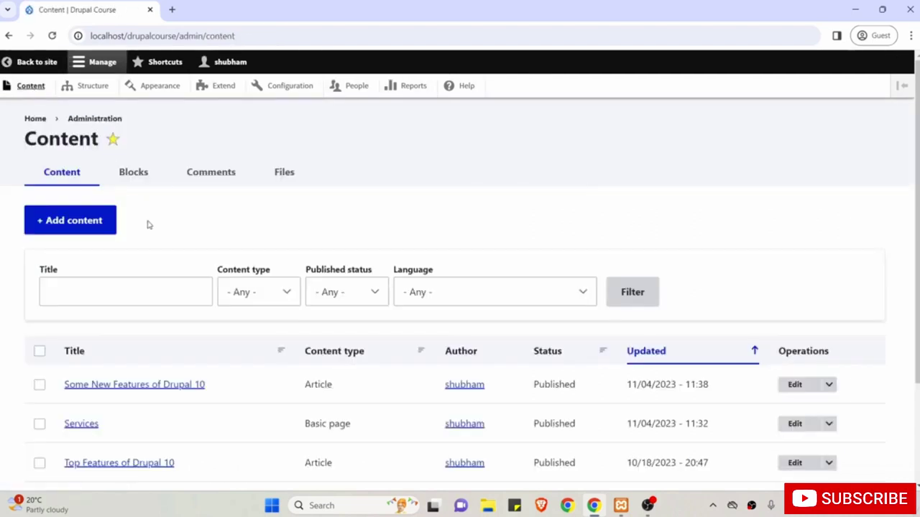
scroll(148, 226, down, 1)
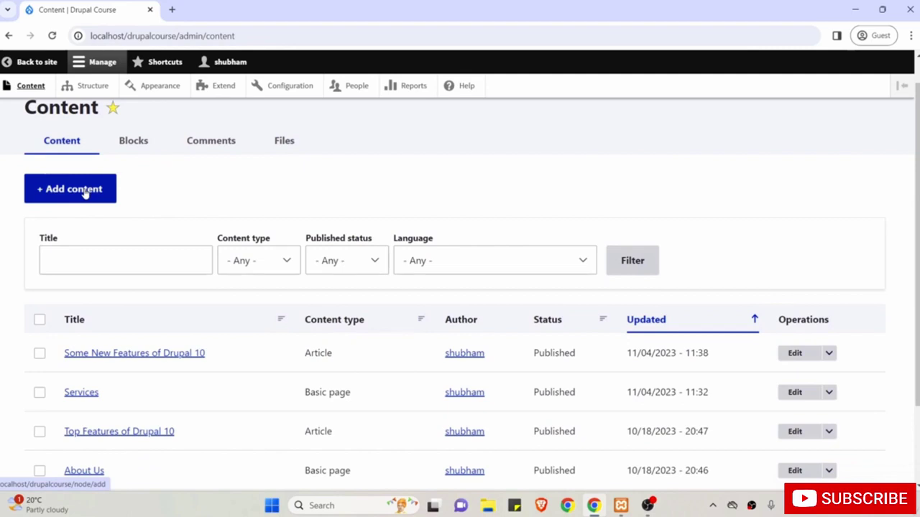
click(85, 193)
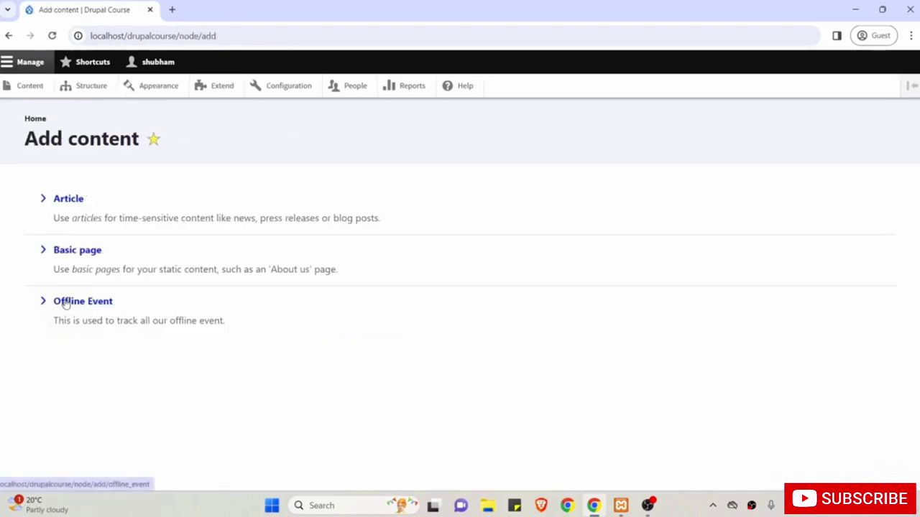
click(65, 303)
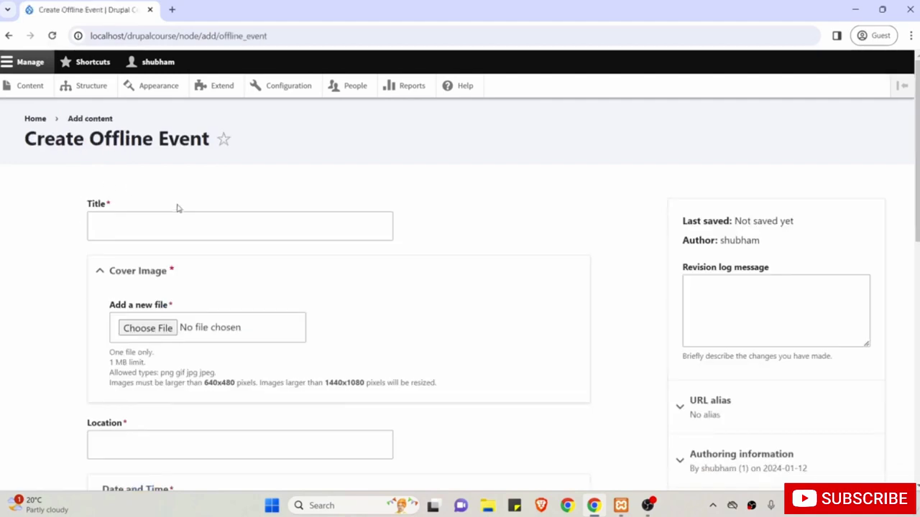
click(131, 227)
text(New )
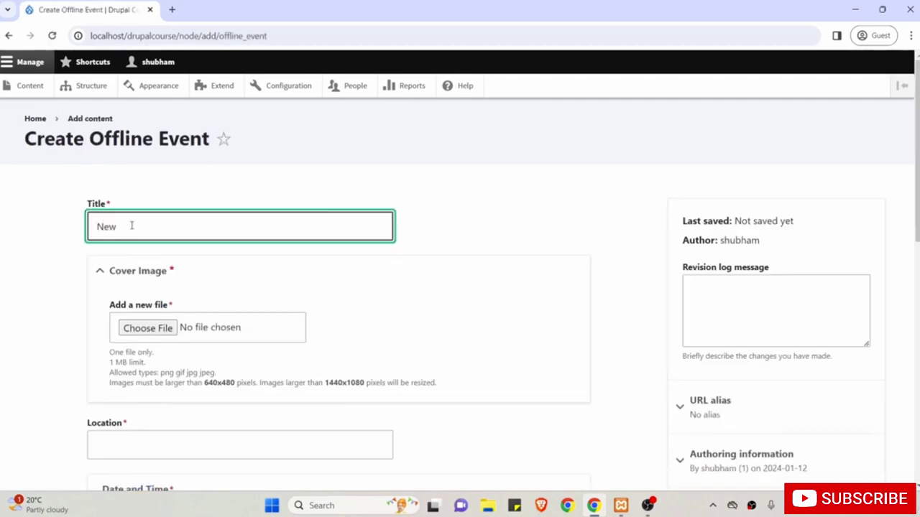
text(Event Test)
Upload home-office-4996834_1280p.jpg from Downloads > img as the cover image.
scroll(131, 227, down, 2)
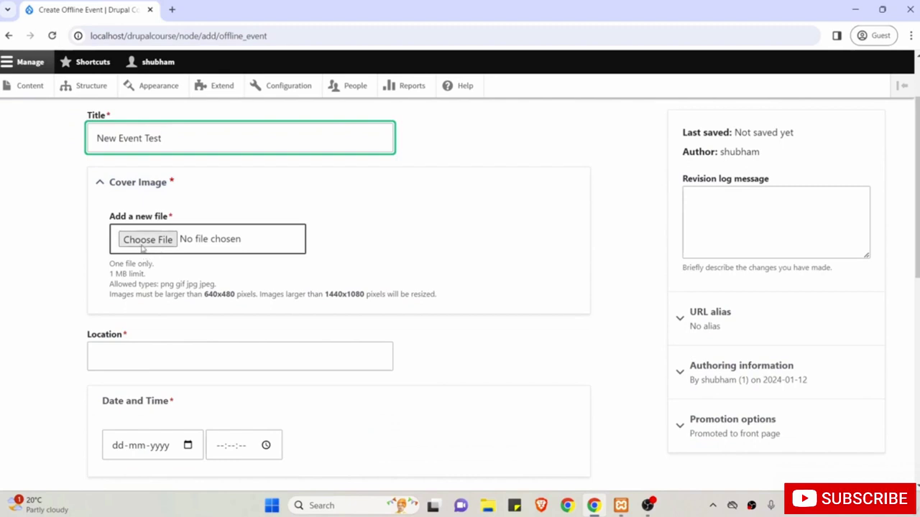
click(143, 244)
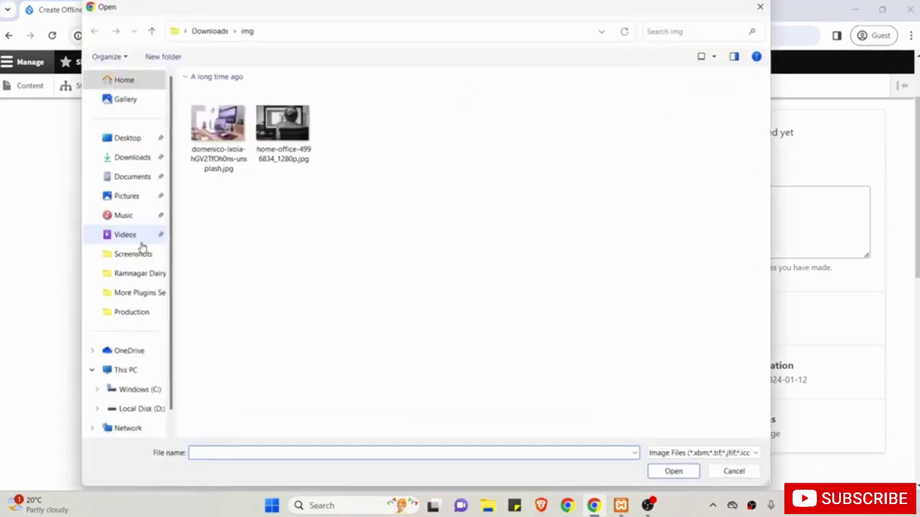
click(129, 160)
double_click(213, 110)
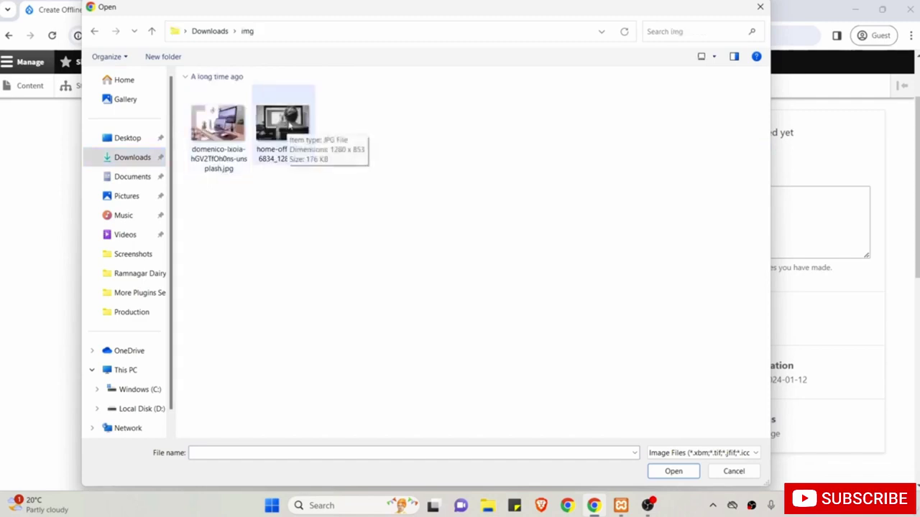
click(284, 122)
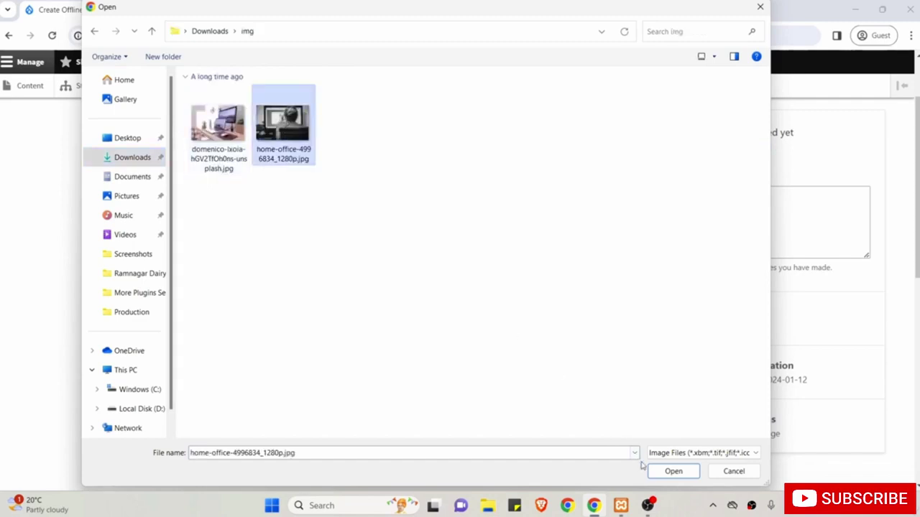
click(671, 472)
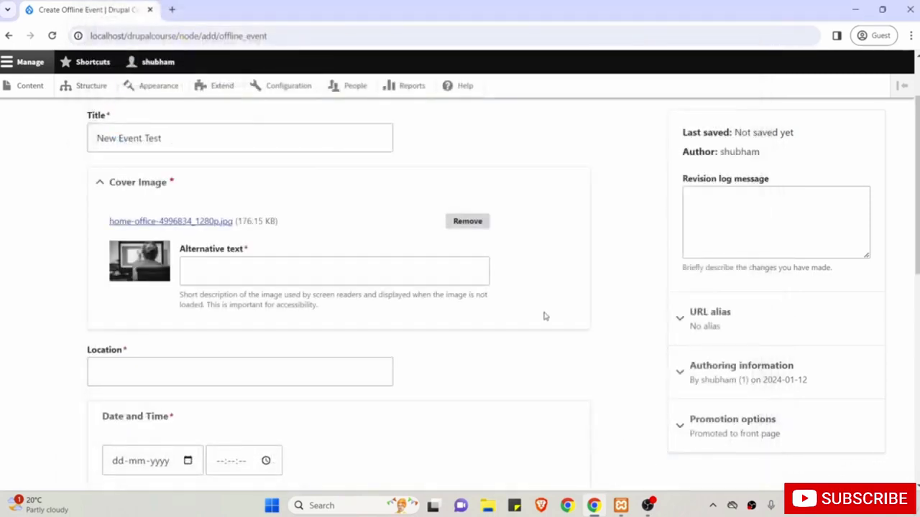
Enter cover alt text 'New Event Cover image' and location 'Bangalore, India'.
click(418, 272)
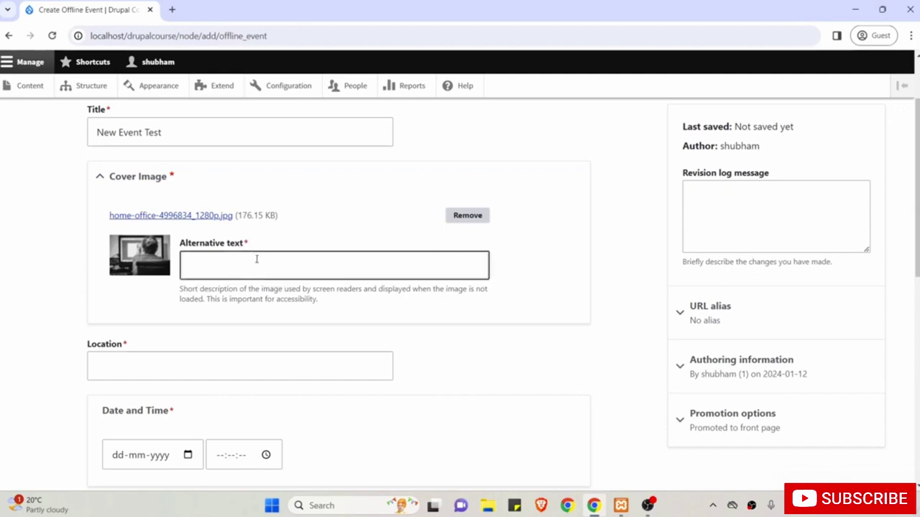
click(255, 263)
text(New )
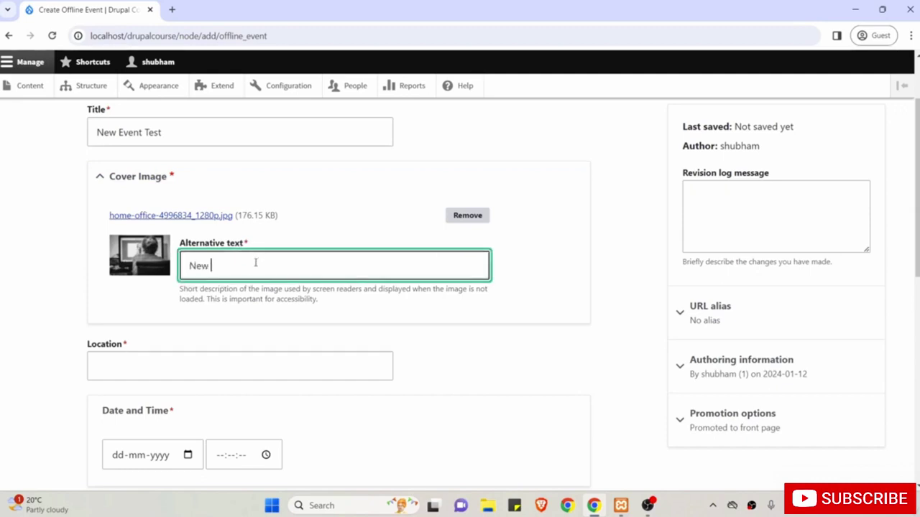
text(Evet Cover image)
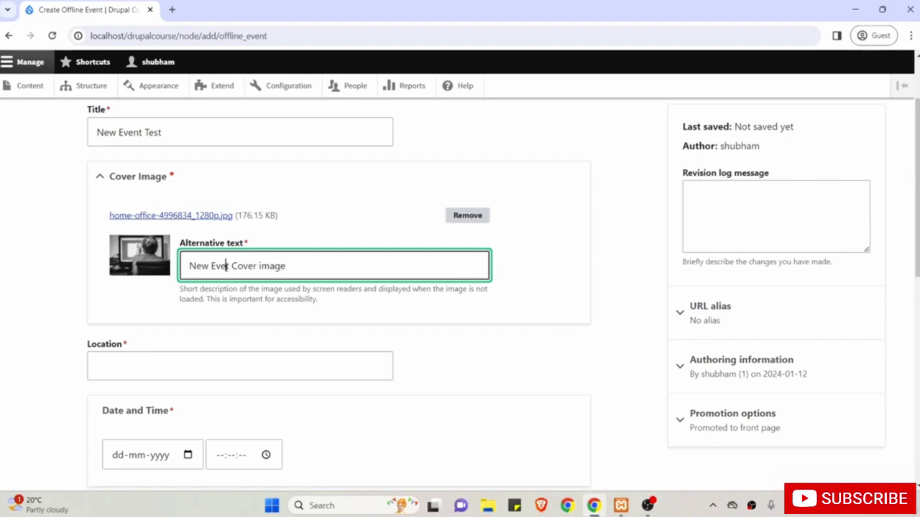
text(nt)
scroll(227, 268, down, 1)
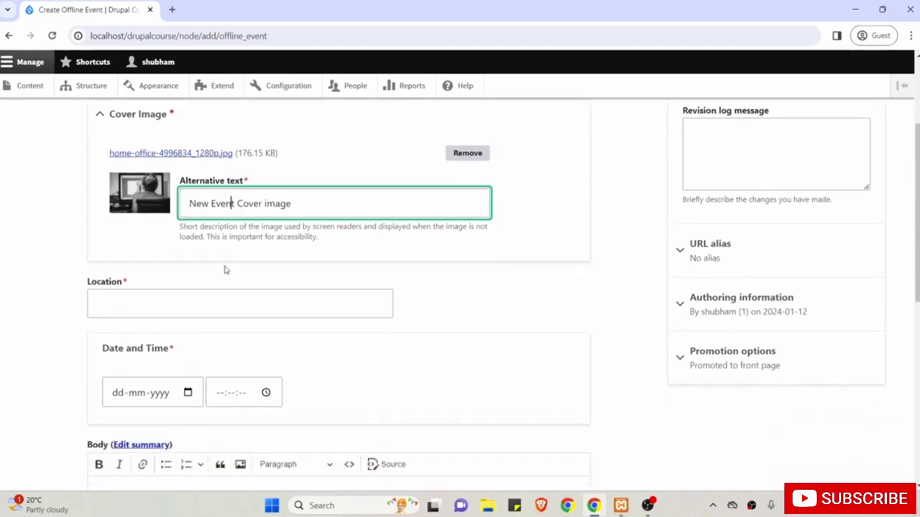
click(169, 297)
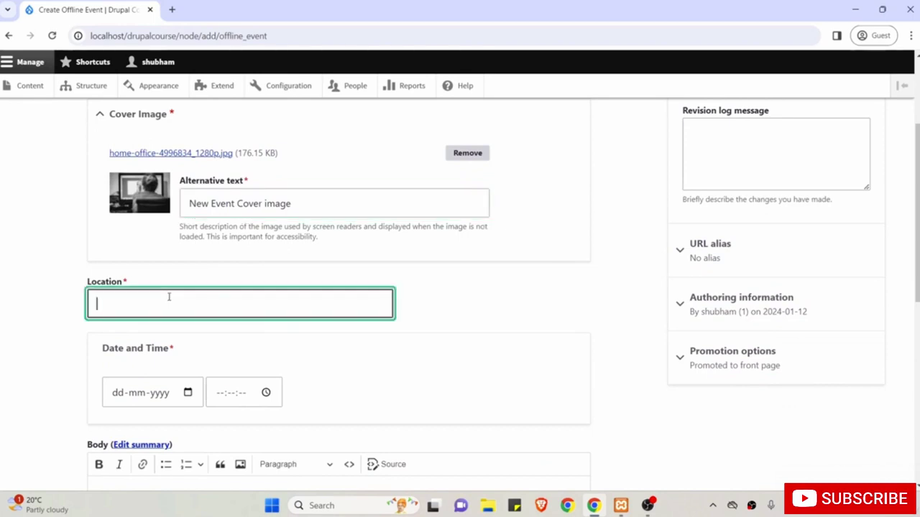
text(Bangalore,)
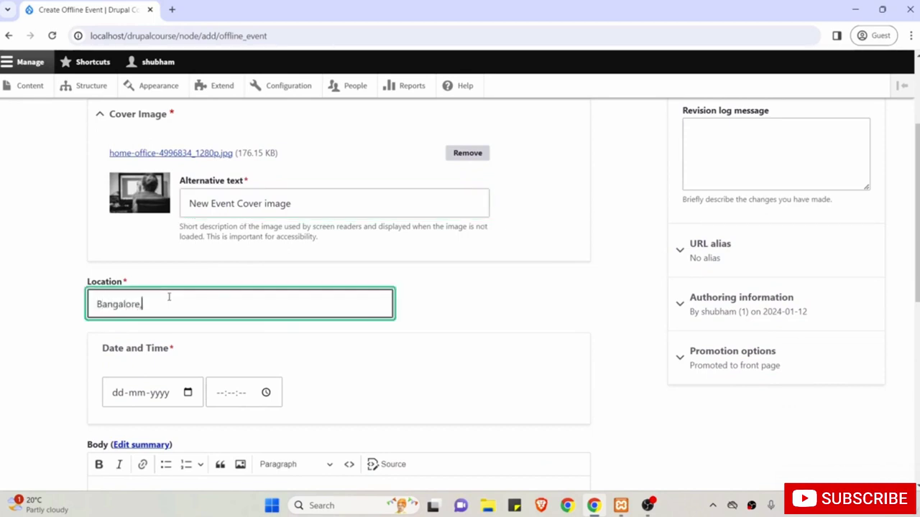
text( India)
Set the event date to 26 January 2024 and time to 09:30:24.
scroll(169, 296, down, 1)
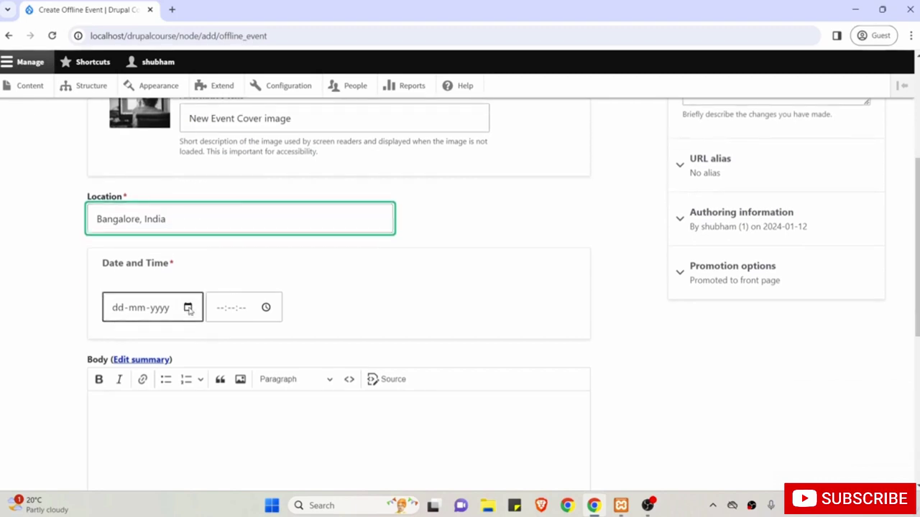
click(188, 307)
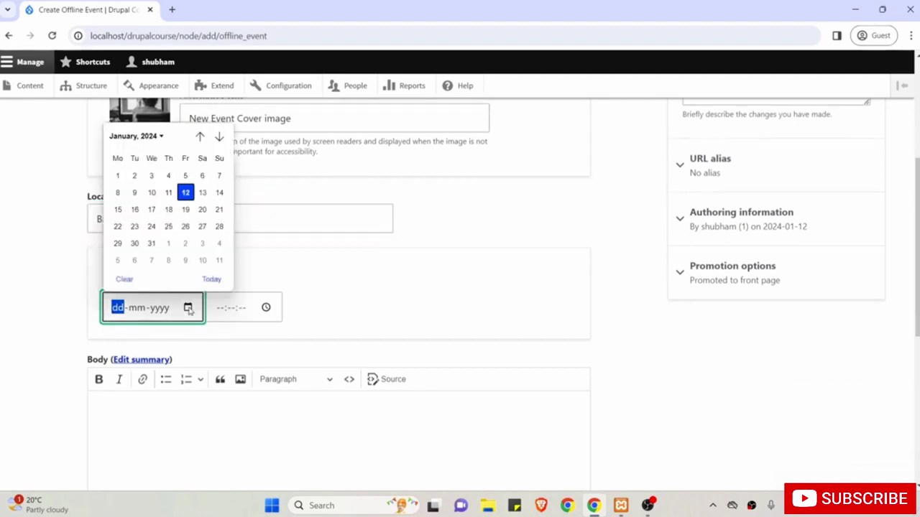
click(185, 226)
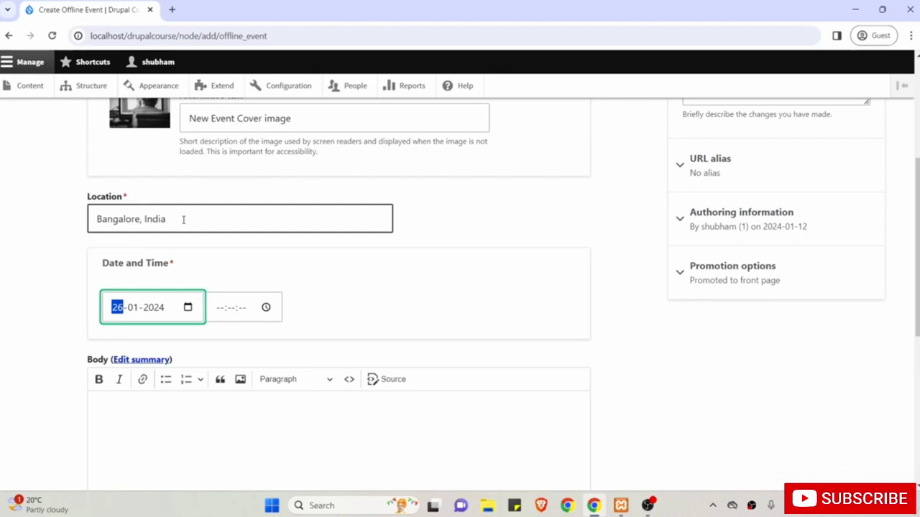
click(266, 307)
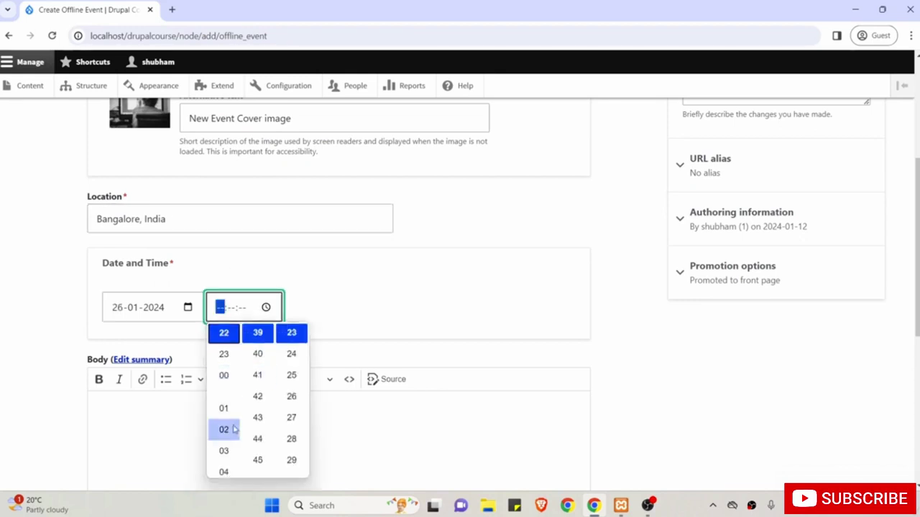
scroll(234, 428, down, 2)
scroll(226, 415, up, 1)
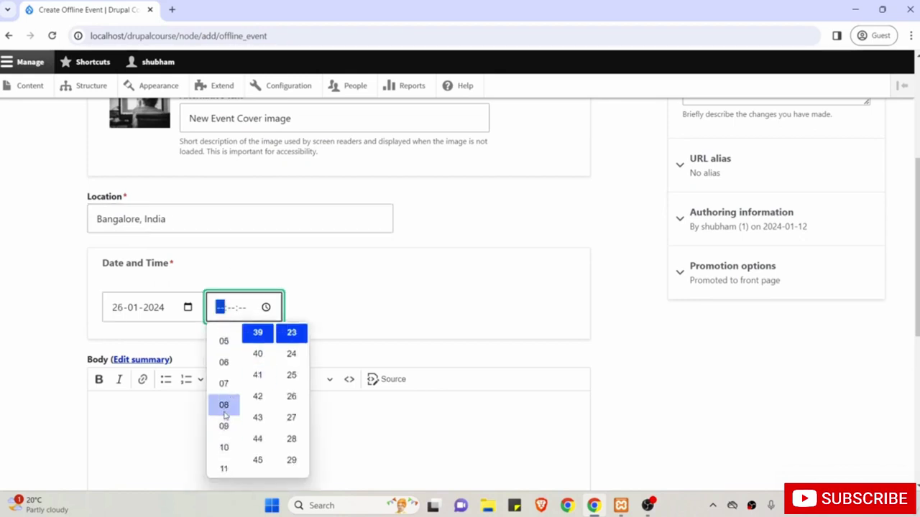
scroll(263, 424, up, 3)
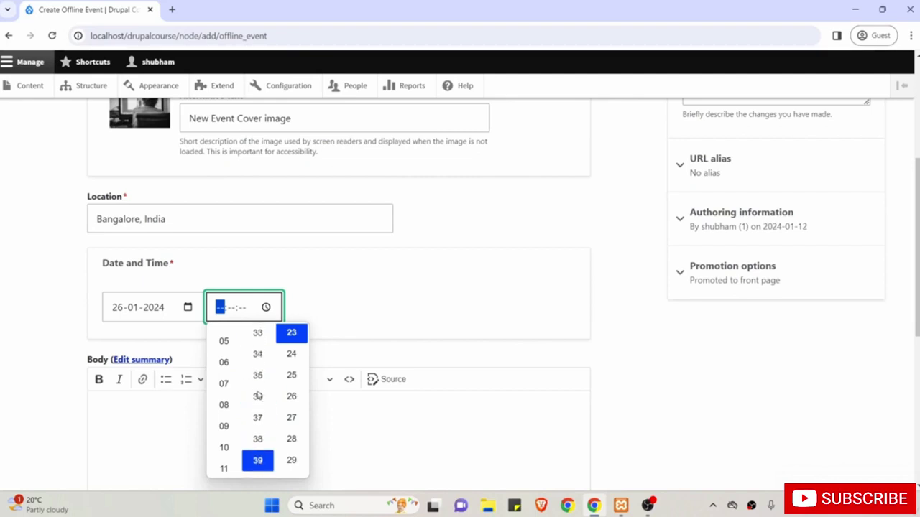
scroll(258, 394, up, 1)
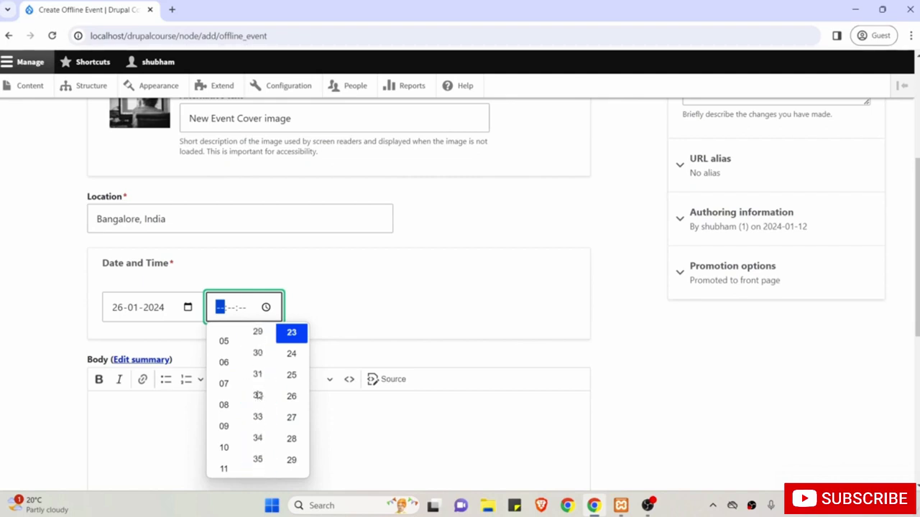
click(292, 354)
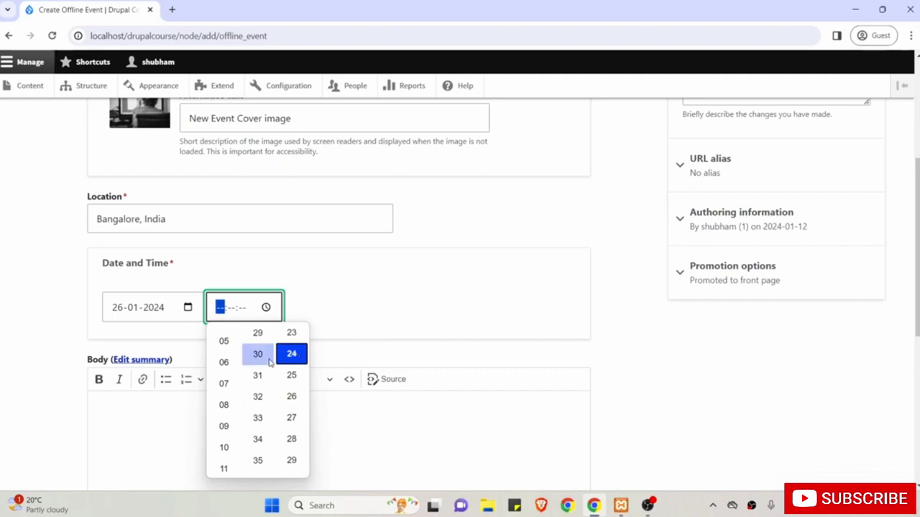
click(223, 426)
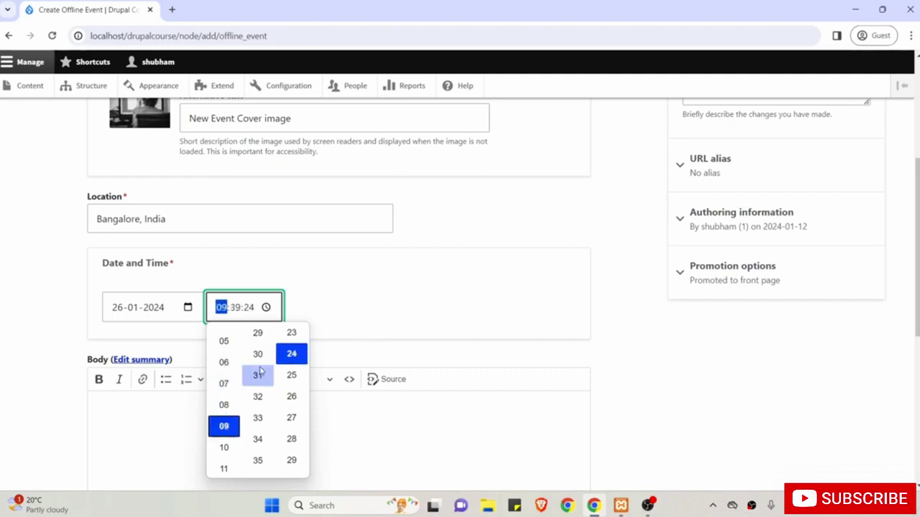
click(257, 354)
click(499, 354)
Type 'hsdjhjhsh hshjdhsjjd' as the event body text.
scroll(497, 353, down, 2)
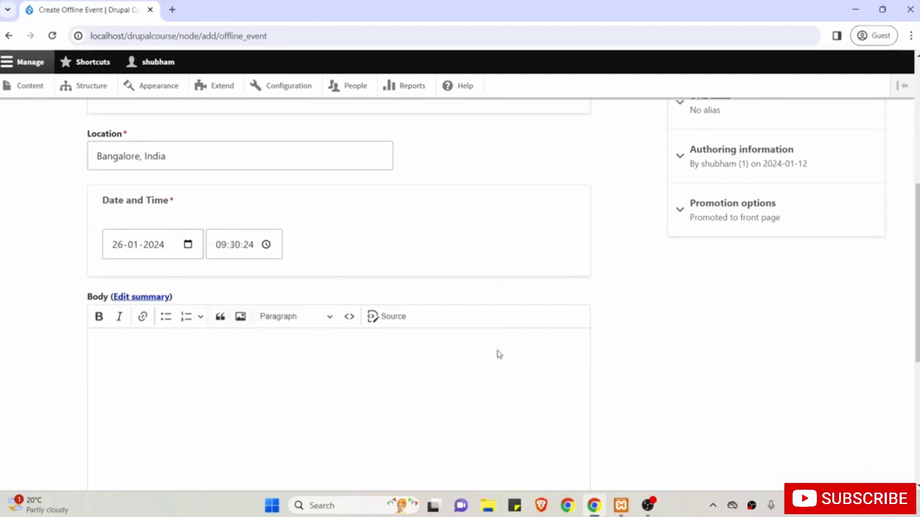
click(281, 314)
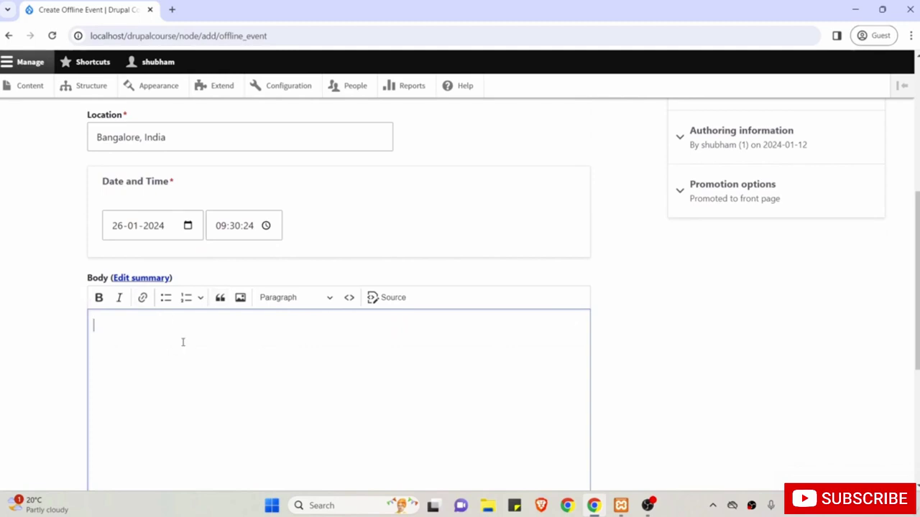
text(hsdjhjhsh hshjdhsjjd j)
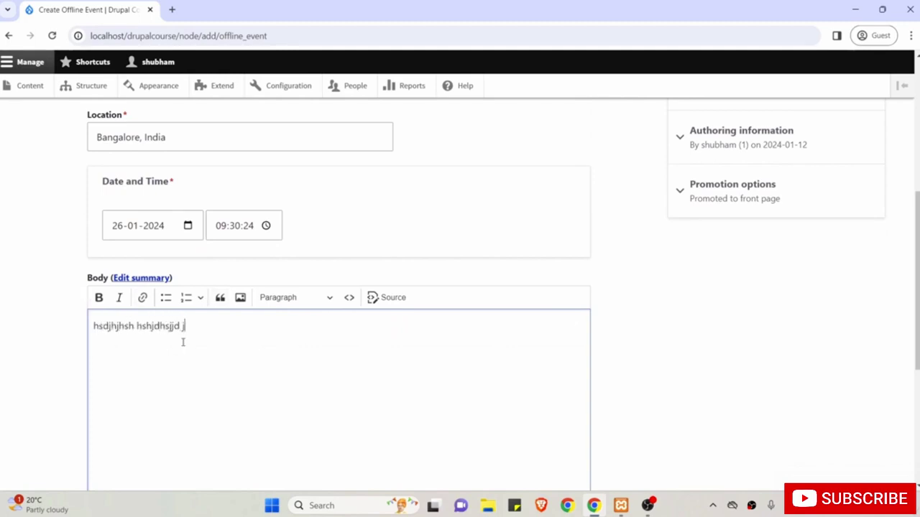
scroll(183, 342, down, 5)
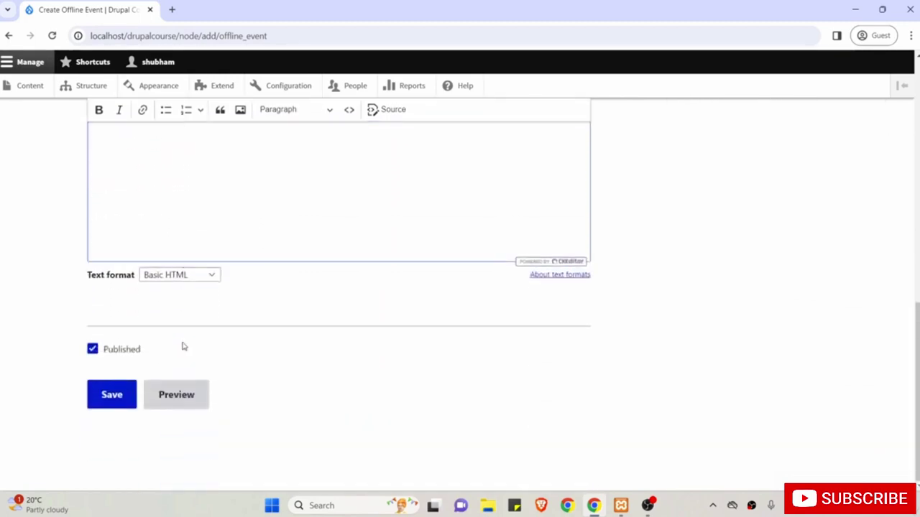
Save the event and check the New Event Test page's location, date and cover image.
click(112, 400)
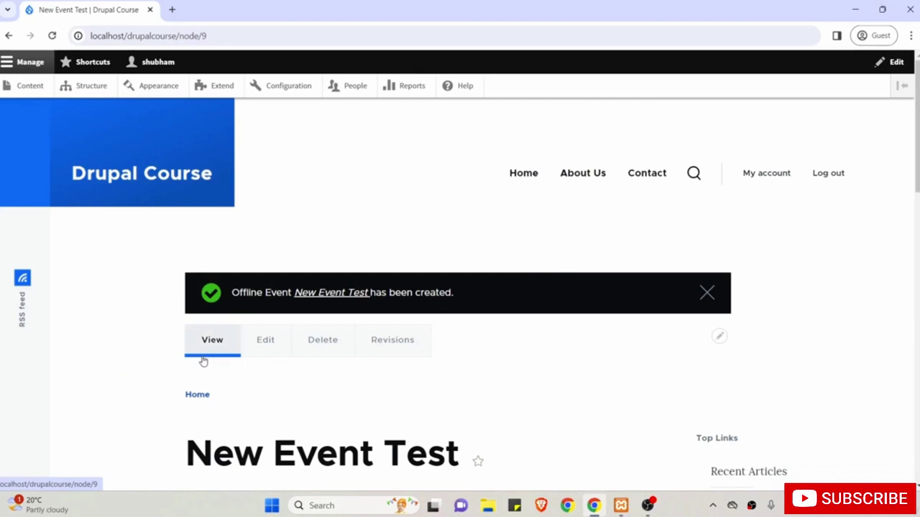
scroll(204, 361, down, 2)
scroll(203, 361, down, 5)
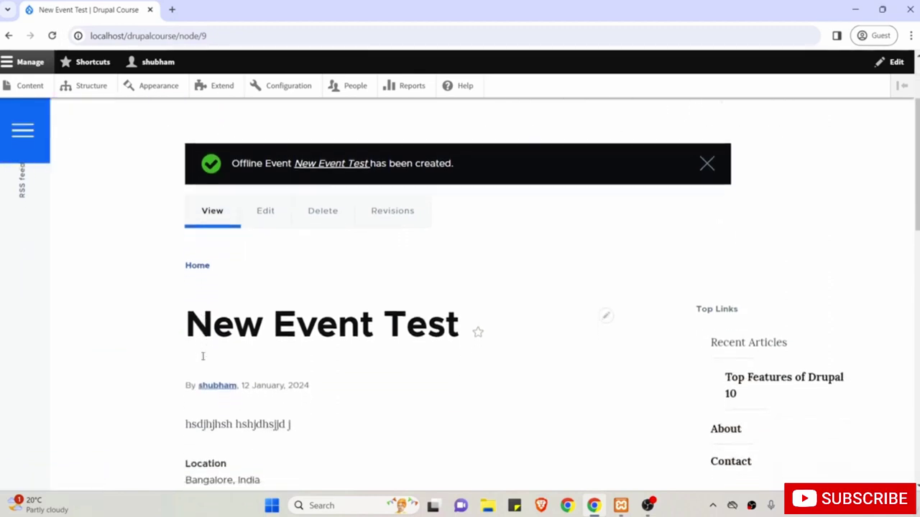
scroll(203, 362, up, 2)
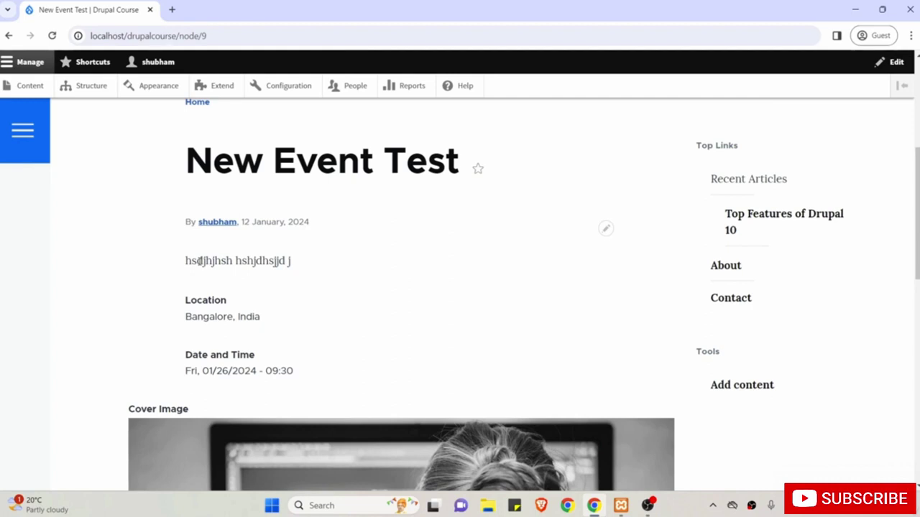
scroll(199, 261, down, 1)
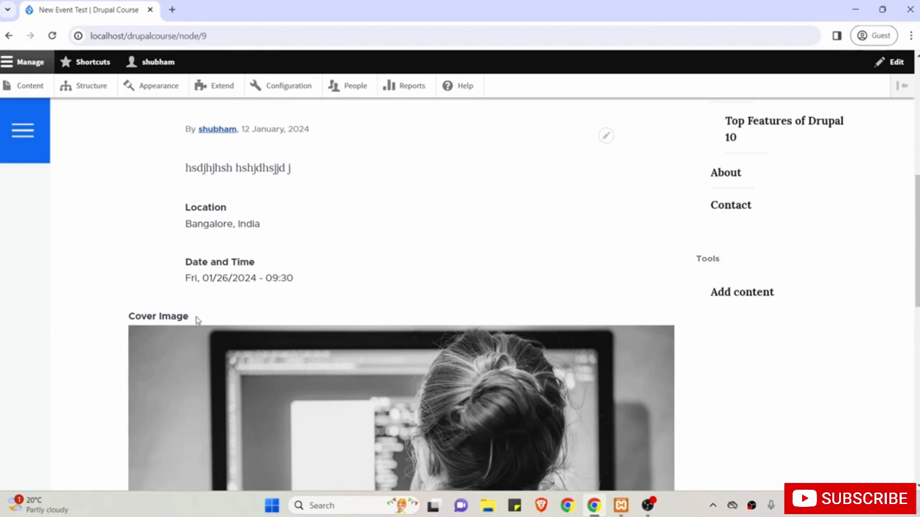
scroll(175, 321, down, 1)
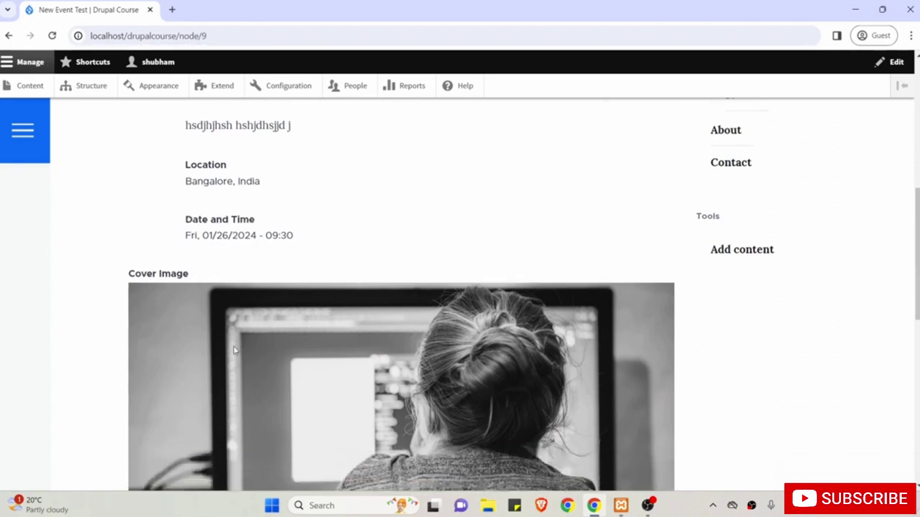
double_click(137, 231)
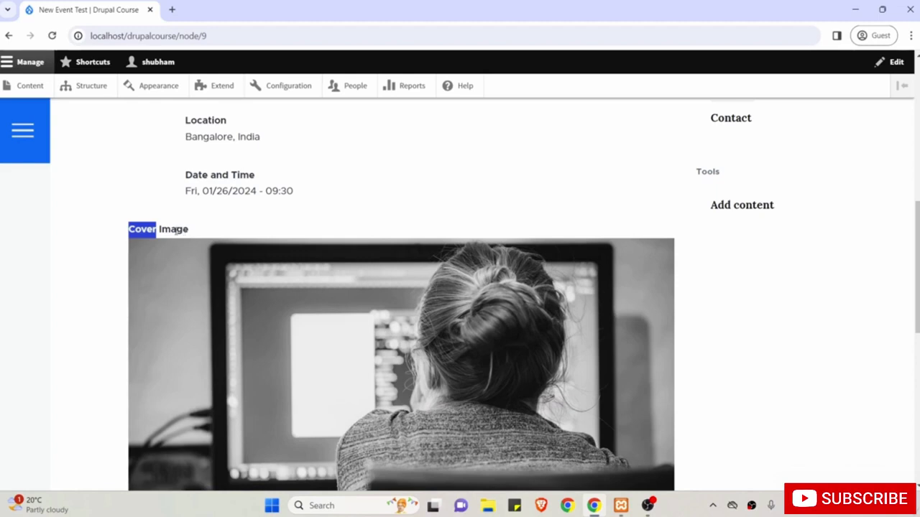
scroll(263, 287, up, 3)
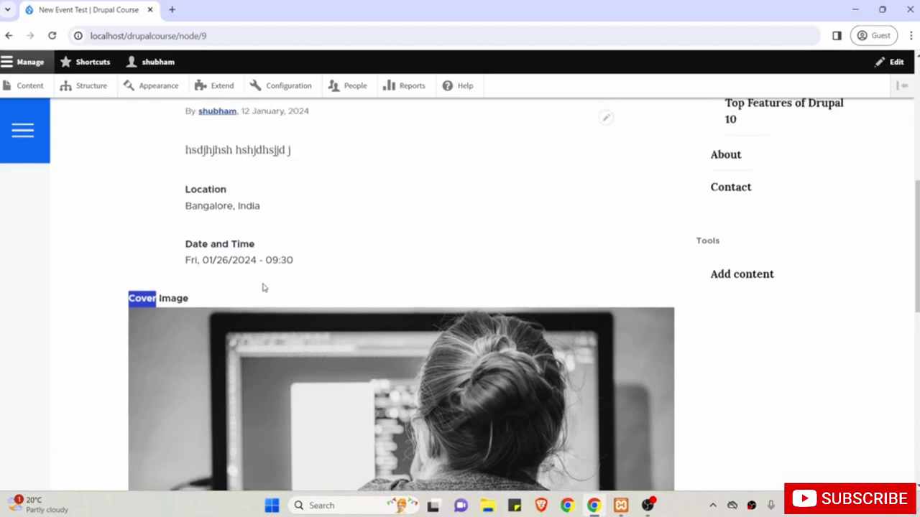
Open the Offline Event Manage display page, then view New Event Test in a new tab.
click(99, 88)
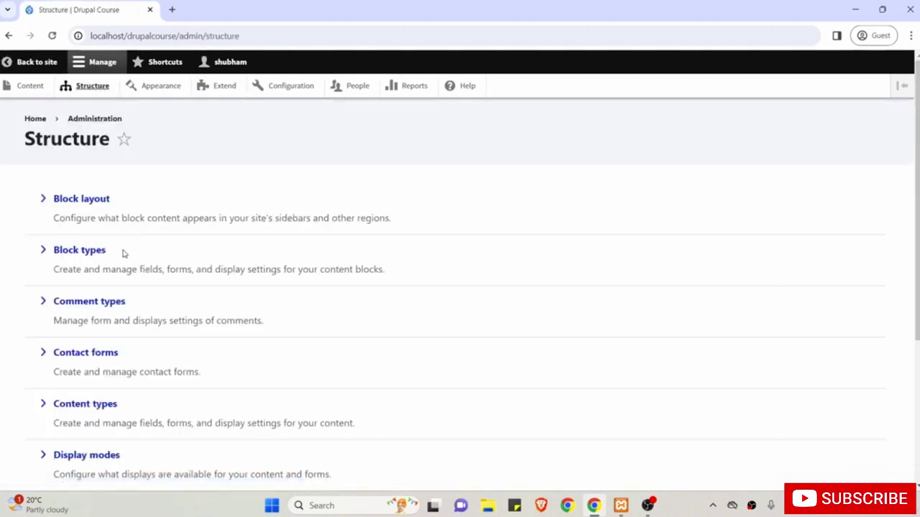
click(100, 405)
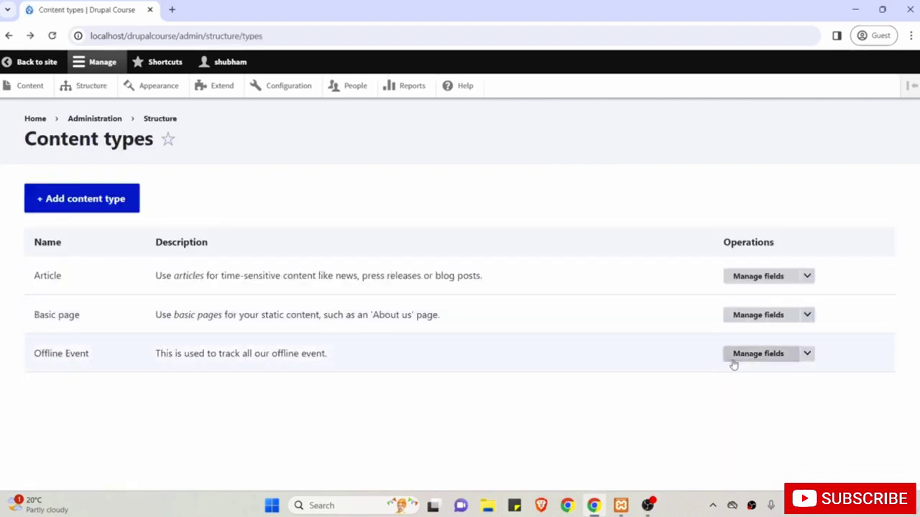
click(758, 355)
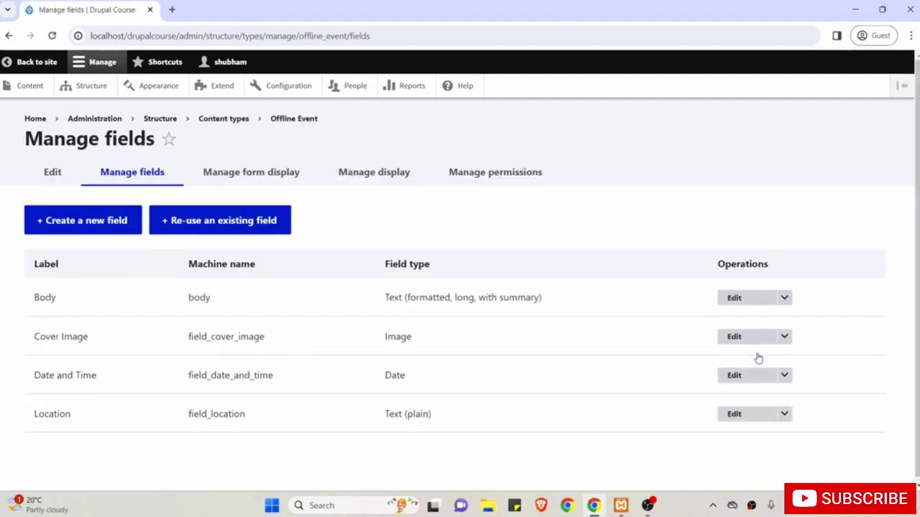
click(386, 175)
scroll(382, 177, down, 3)
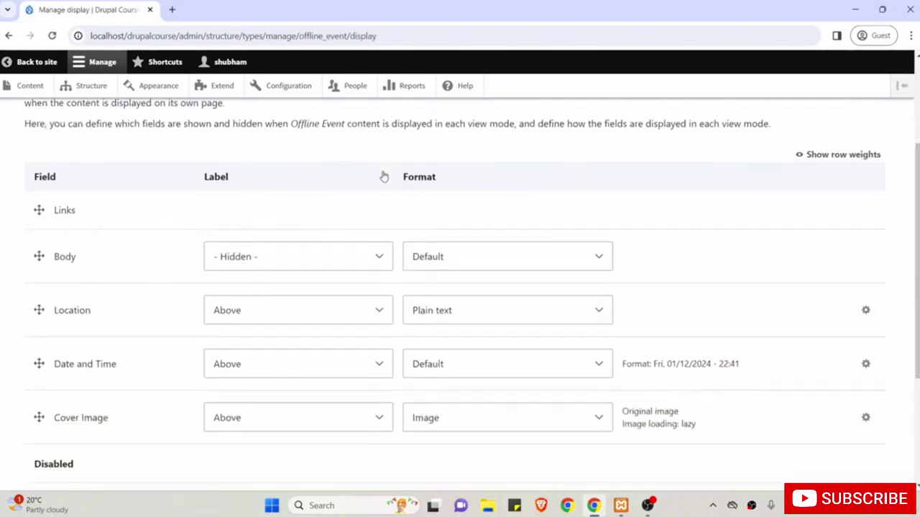
scroll(273, 202, up, 3)
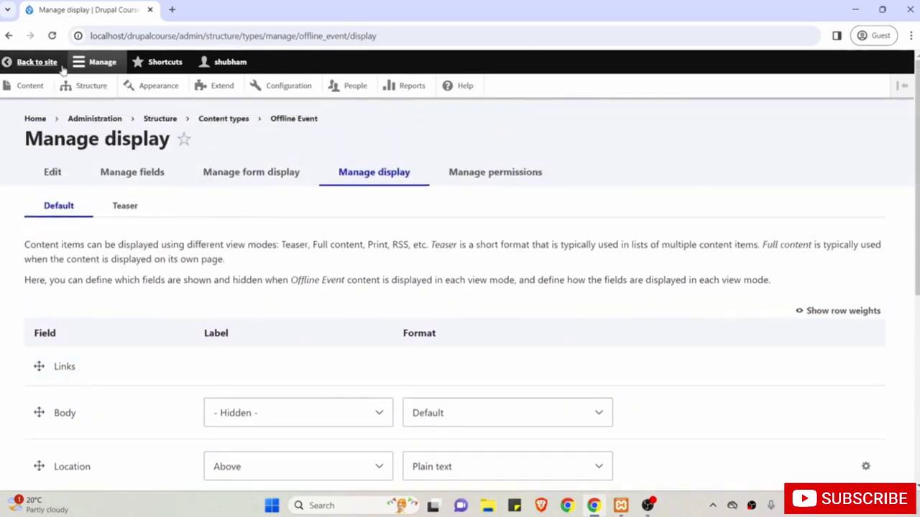
middle_click(31, 63)
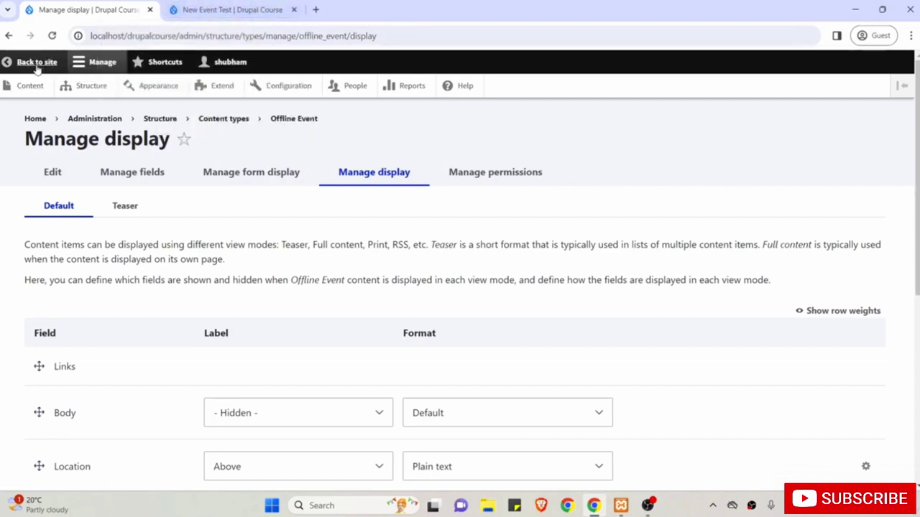
click(221, 7)
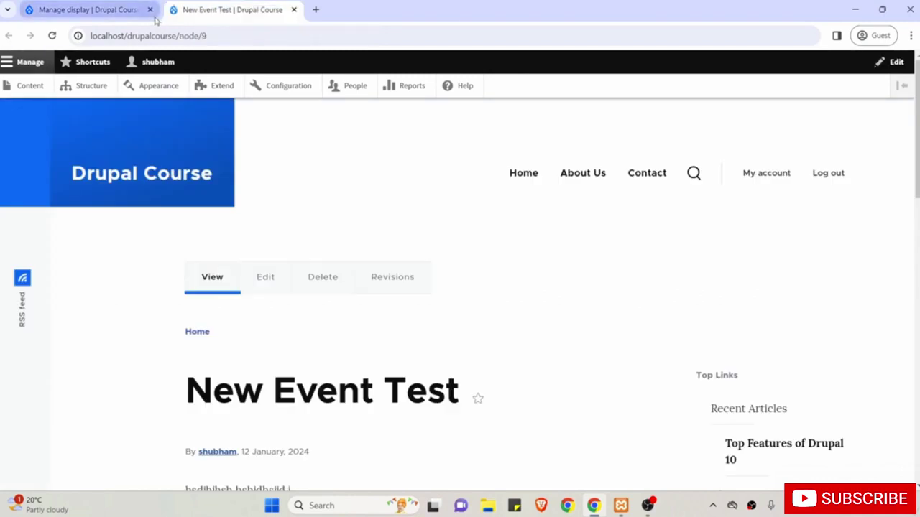
scroll(288, 210, down, 1)
scroll(287, 210, down, 1)
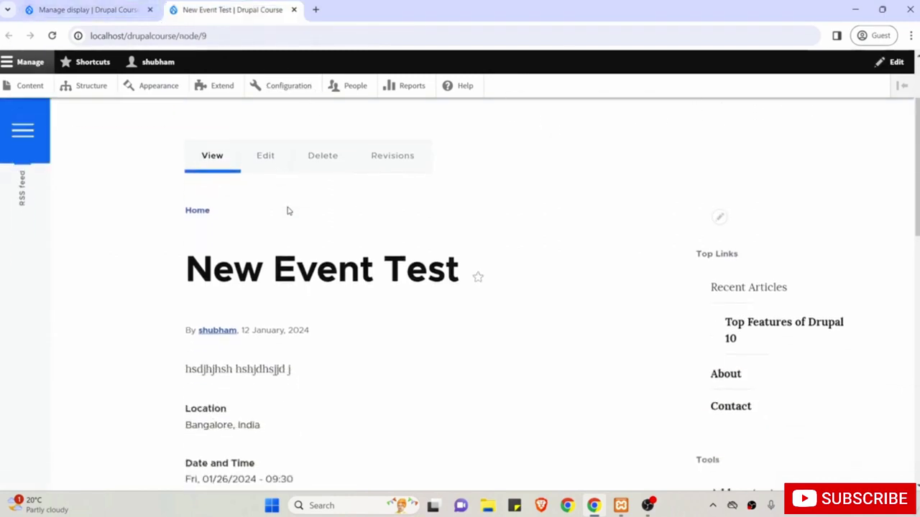
scroll(287, 209, down, 1)
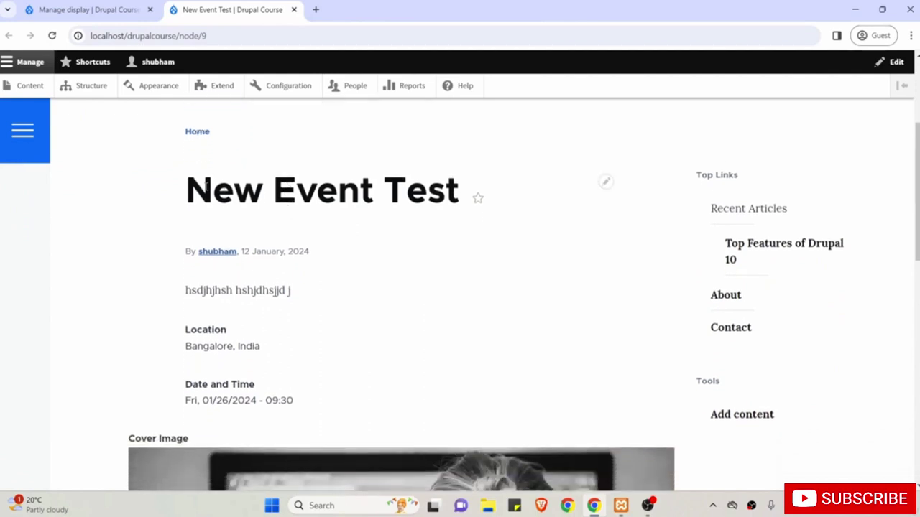
double_click(206, 186)
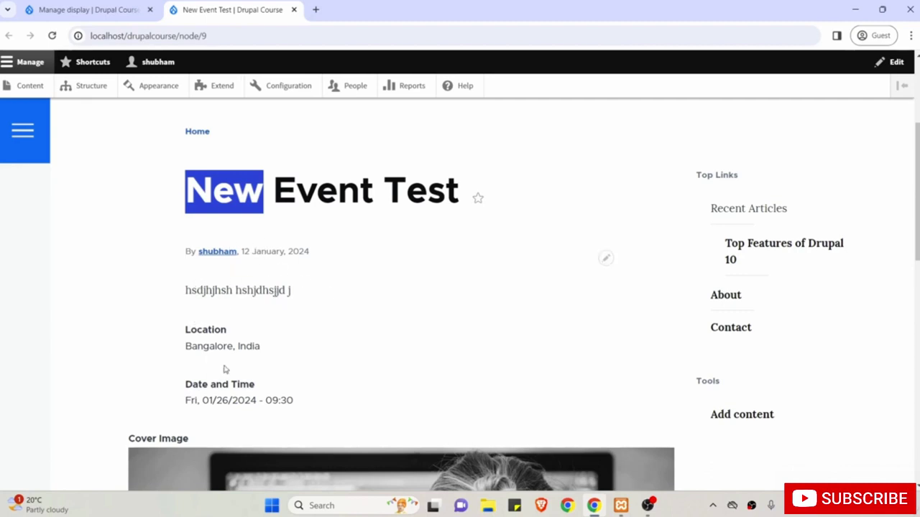
scroll(304, 400, down, 2)
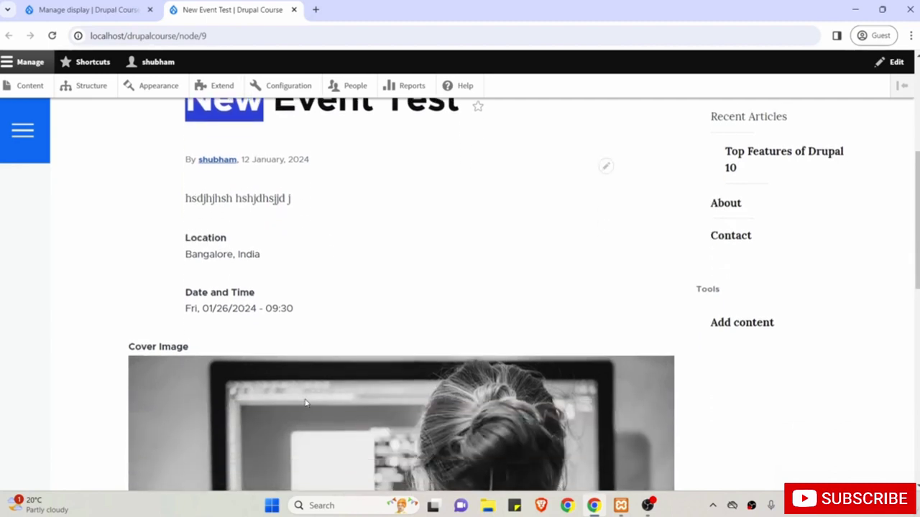
click(155, 338)
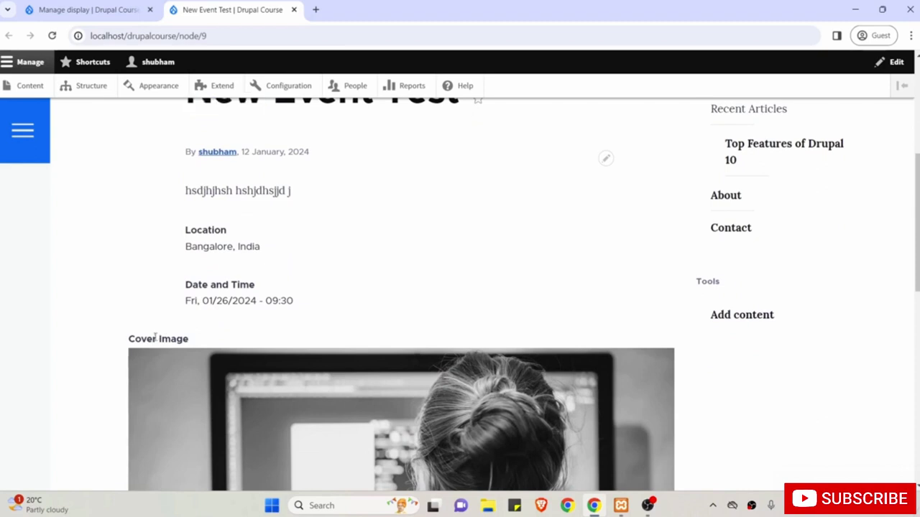
scroll(154, 337, up, 2)
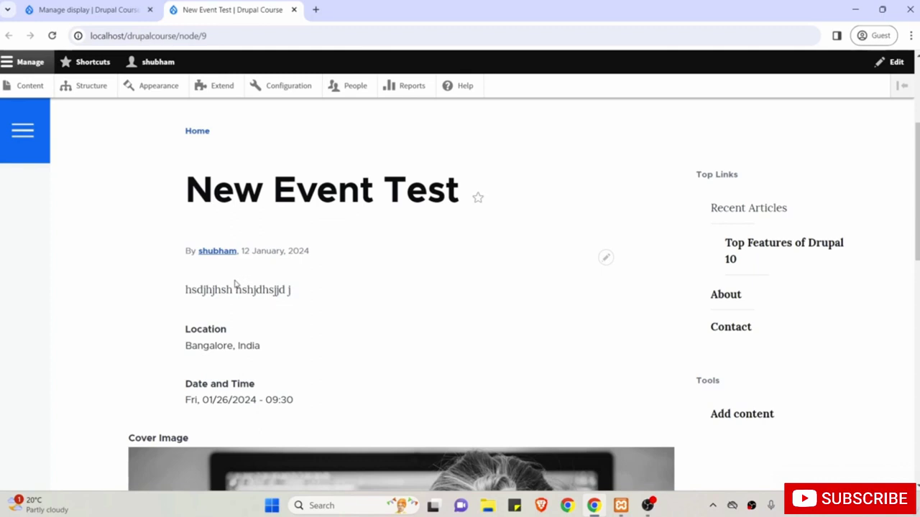
Reorder the Offline Event fields, moving Body to the bottom and Cover Image above Location and Date and Time.
click(104, 5)
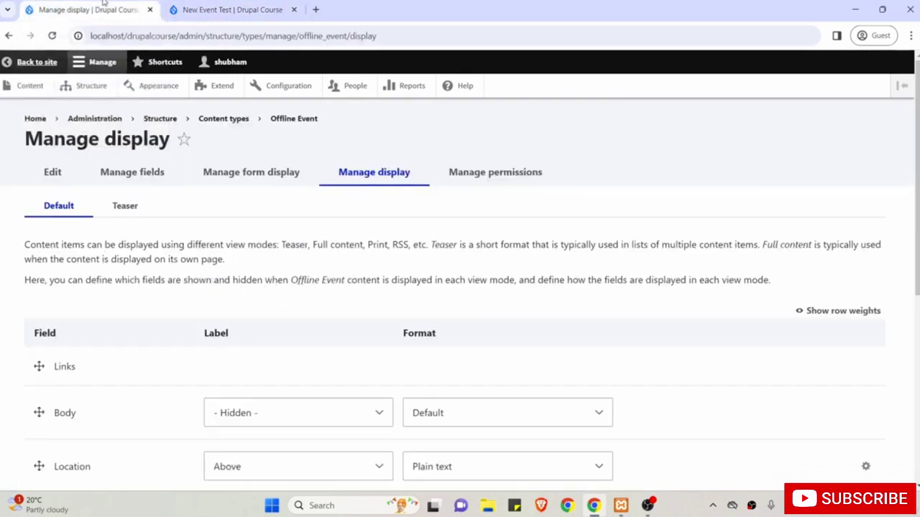
scroll(225, 209, down, 3)
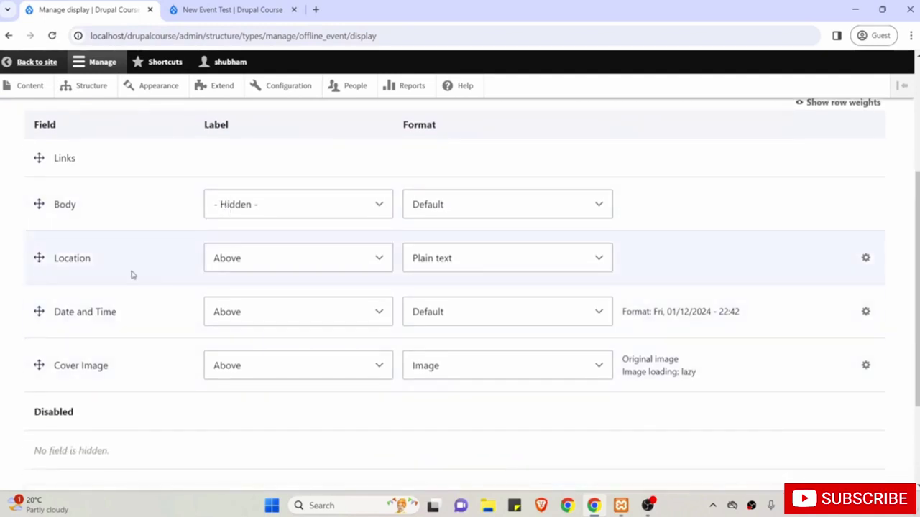
scroll(132, 275, up, 1)
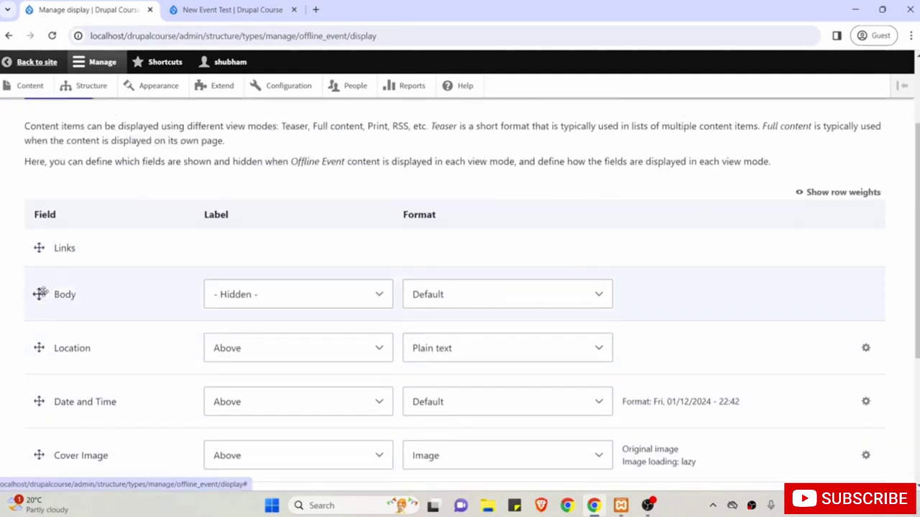
drag(39, 294, 44, 436)
scroll(44, 438, down, 1)
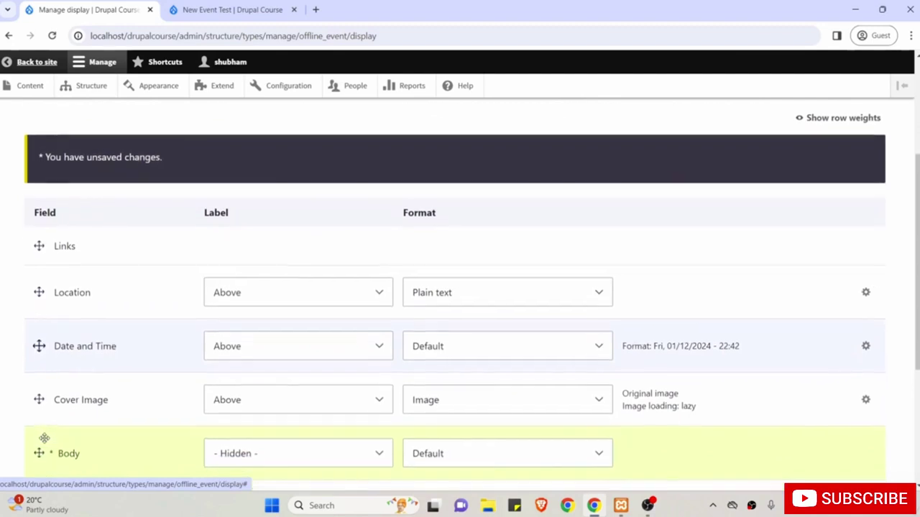
drag(39, 395, 35, 292)
Compare the New Event Test page against the Manage display settings to check the field order.
click(230, 9)
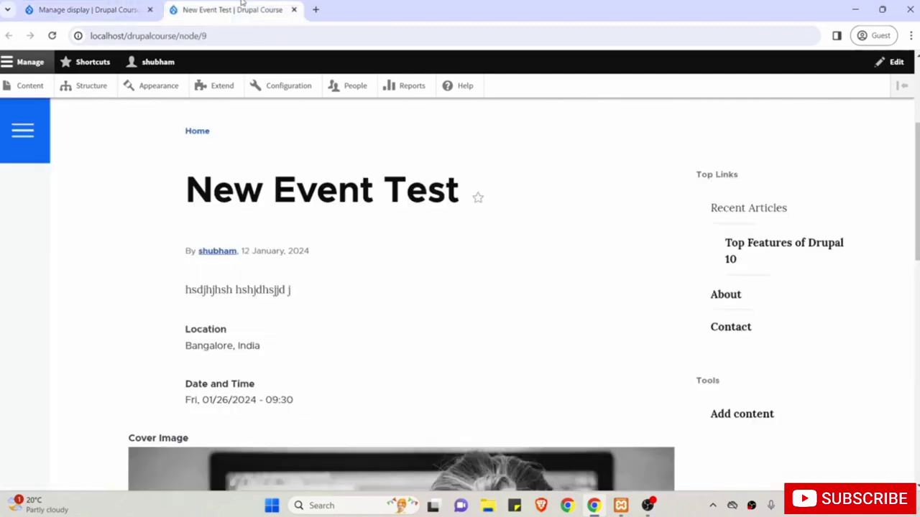
drag(338, 190, 199, 259)
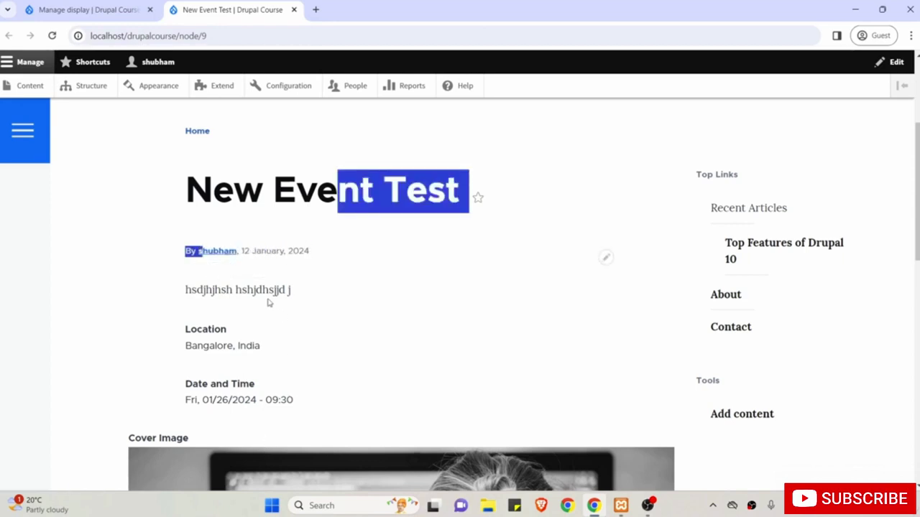
click(80, 7)
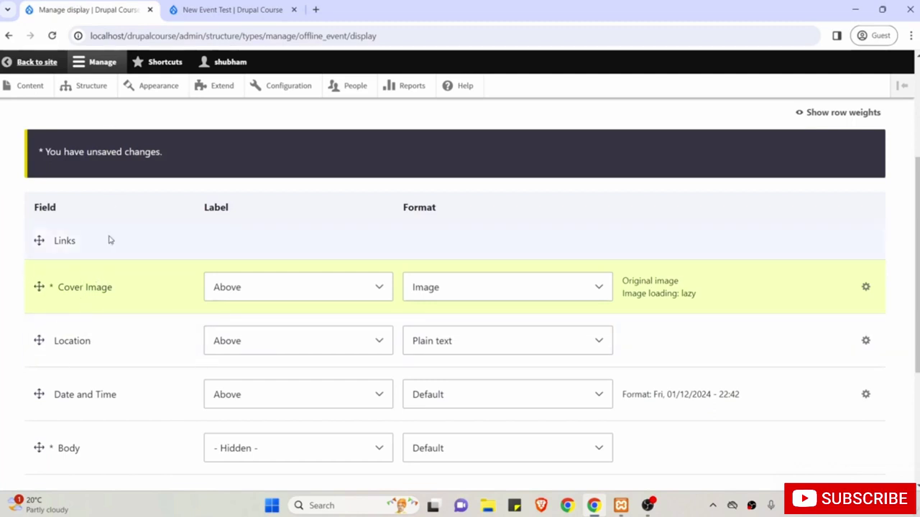
scroll(119, 312, down, 1)
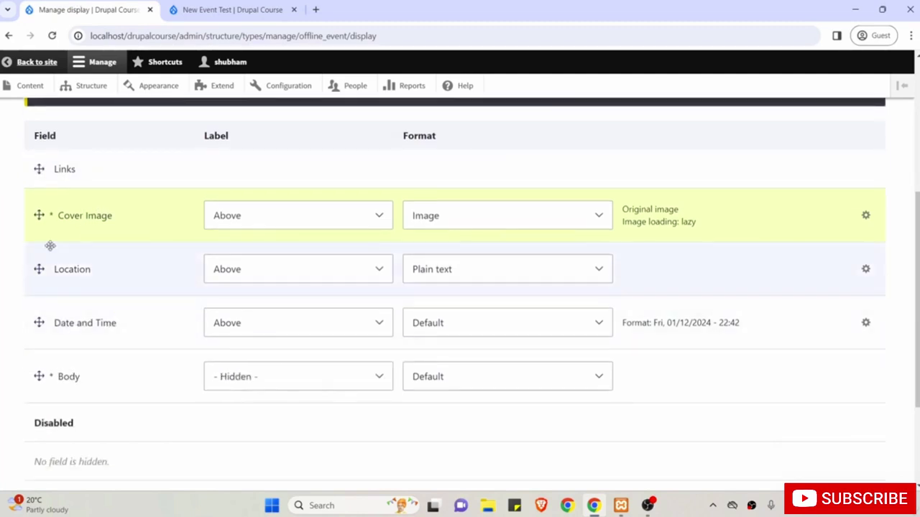
click(216, 10)
scroll(285, 243, down, 1)
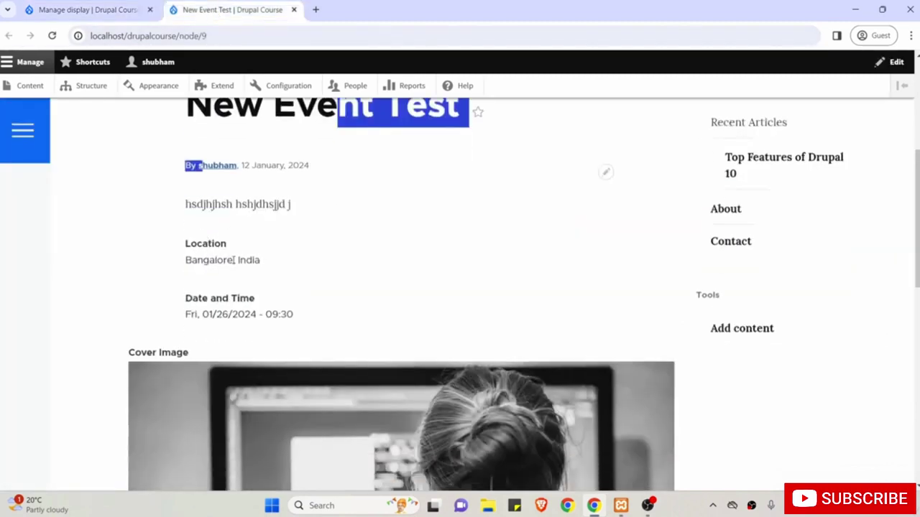
click(83, 10)
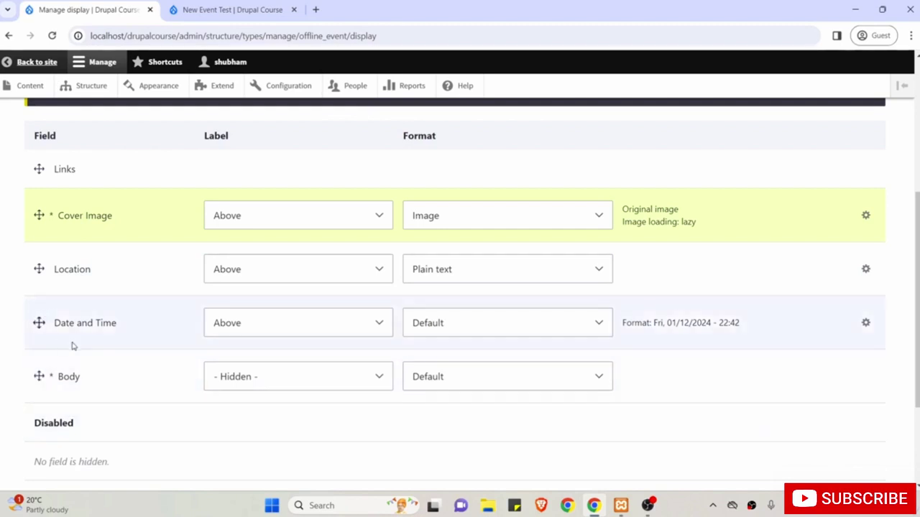
click(180, 10)
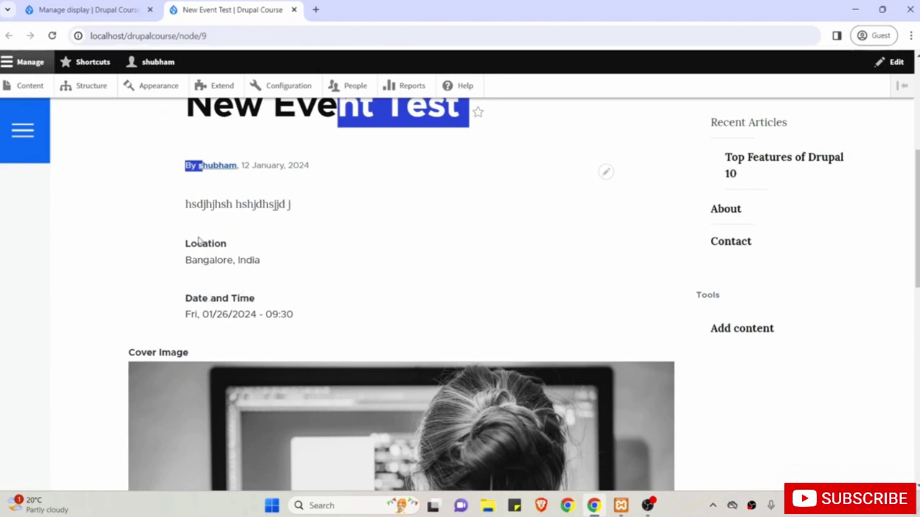
scroll(167, 260, down, 1)
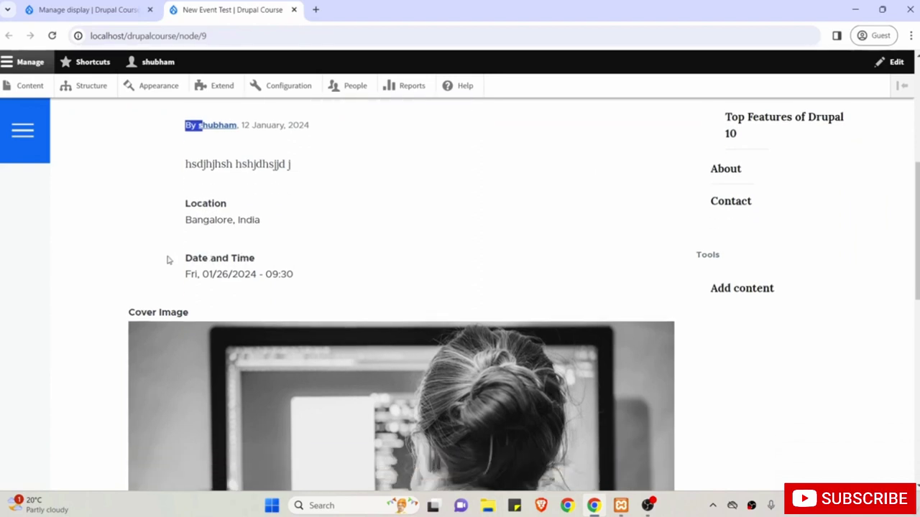
scroll(169, 259, up, 1)
click(101, 7)
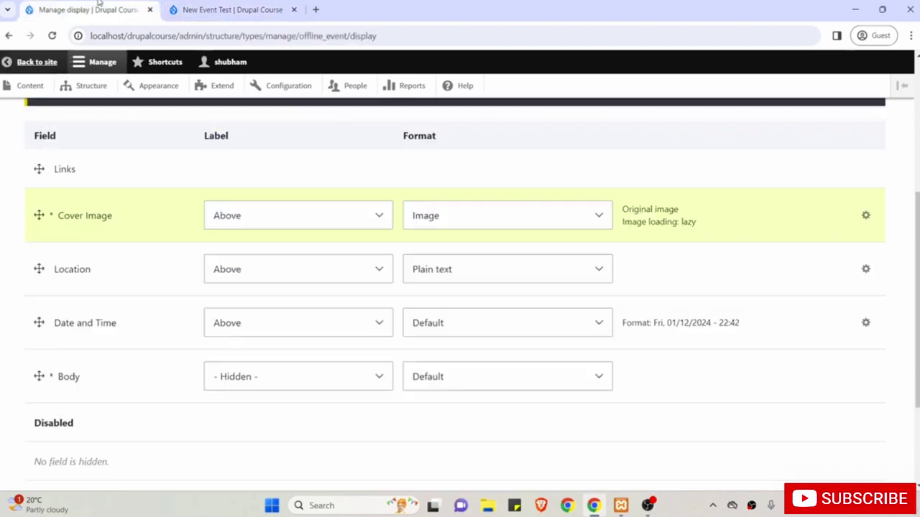
Save the new field order on Manage display and go to the event page.
scroll(121, 197, down, 3)
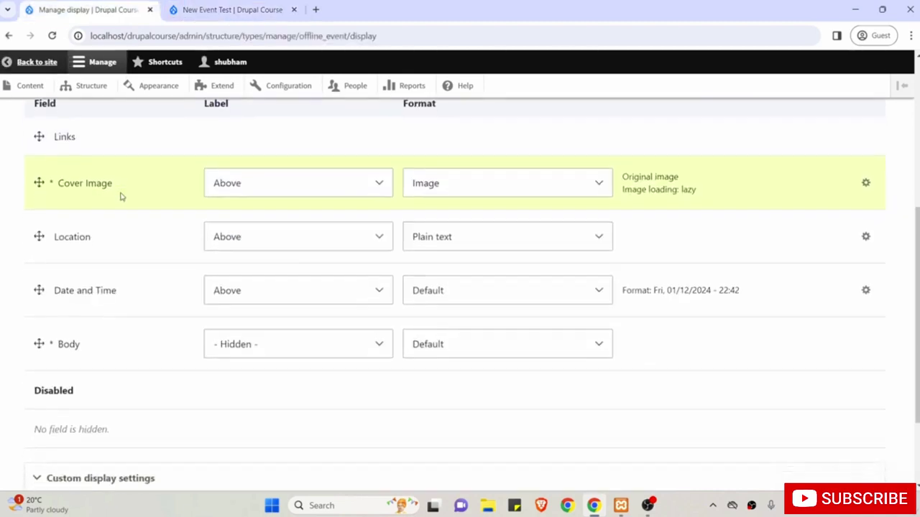
scroll(120, 197, down, 1)
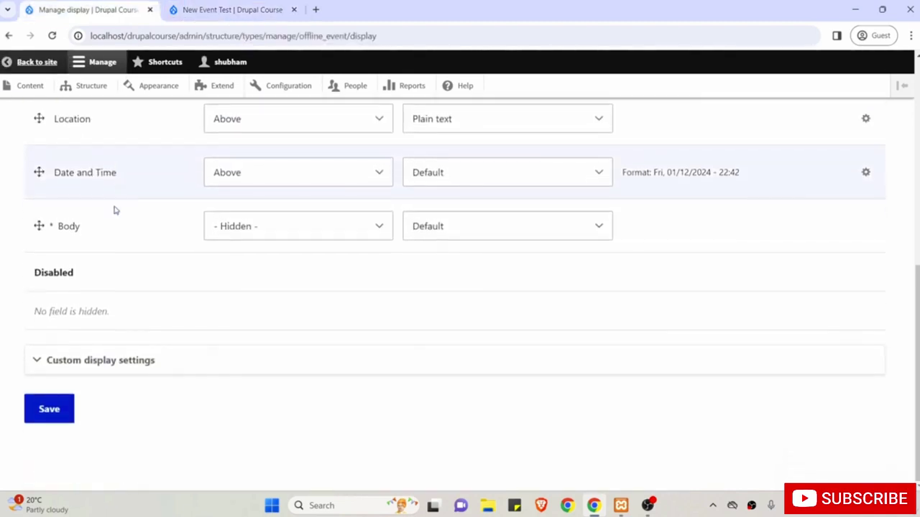
click(50, 409)
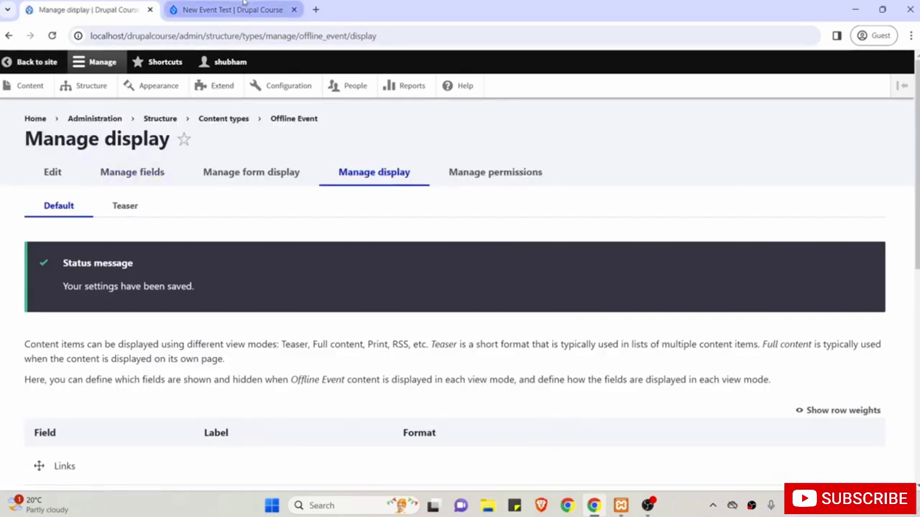
click(242, 6)
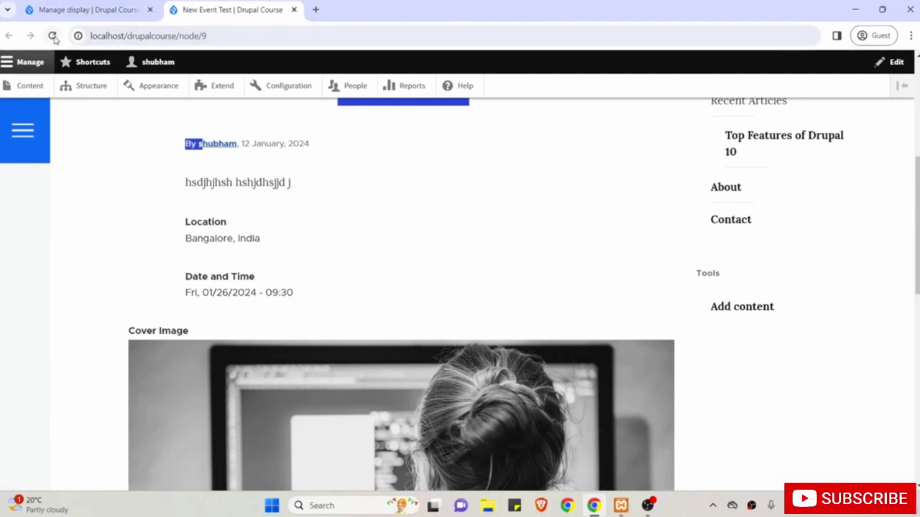
Reload the New Event Test page and find the Cover Image label still shown above the image.
click(53, 36)
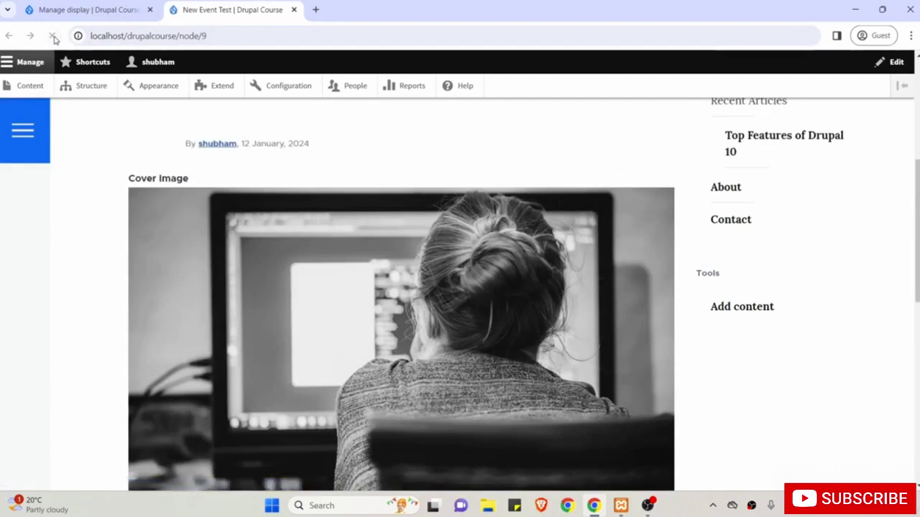
scroll(178, 288, up, 2)
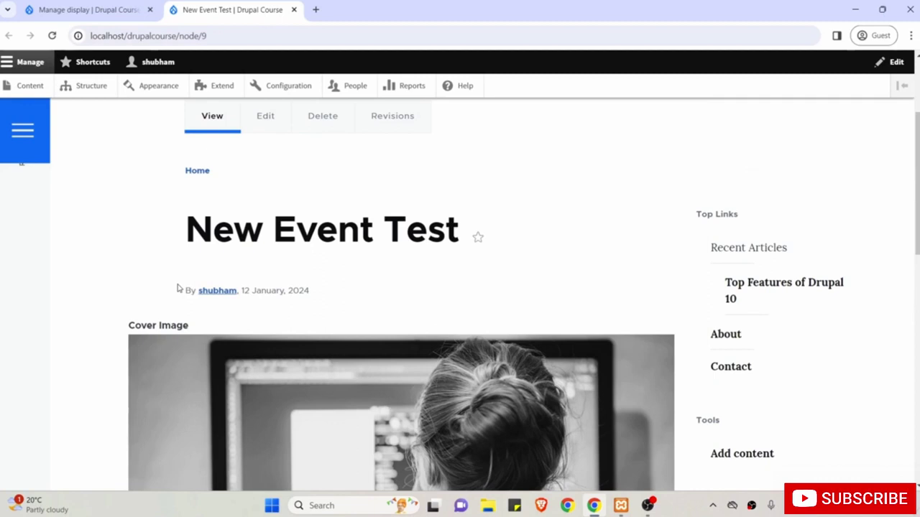
scroll(179, 287, down, 1)
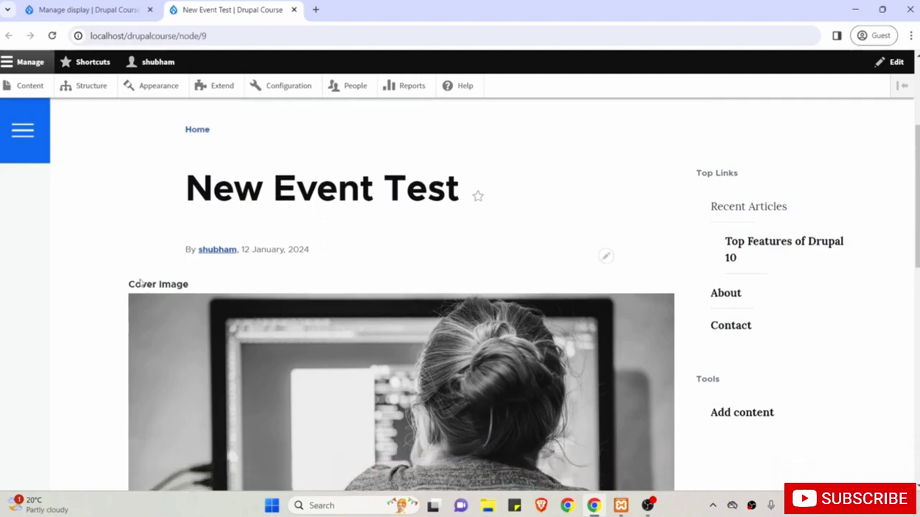
triple_click(153, 286)
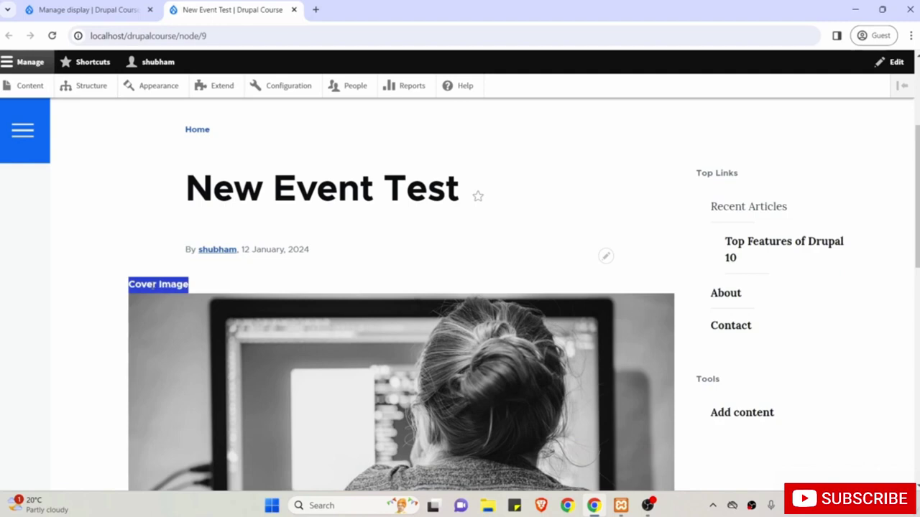
Set the Cover Image label to '- Hidden -' and save the display settings.
click(68, 6)
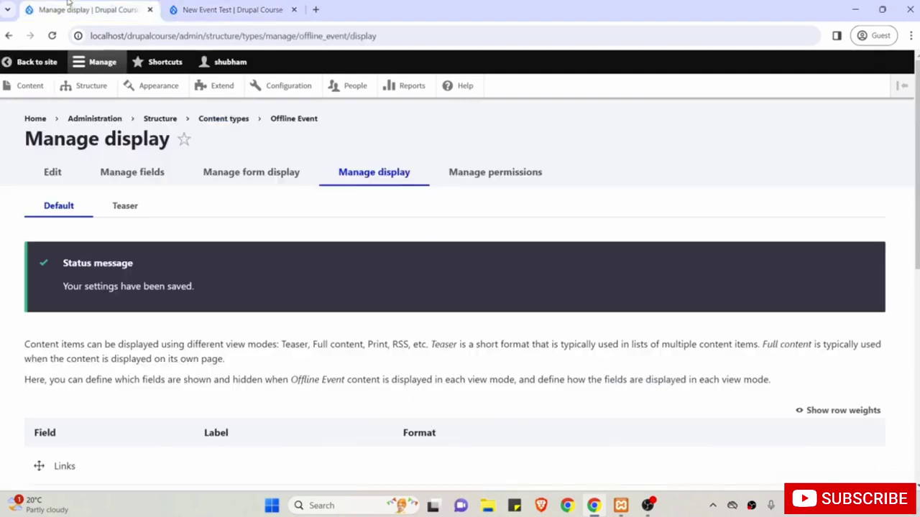
scroll(148, 212, down, 4)
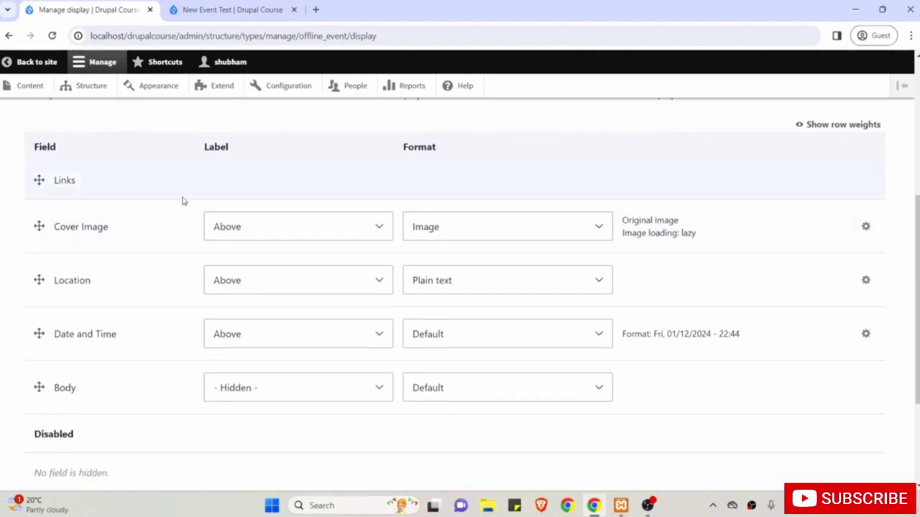
click(235, 224)
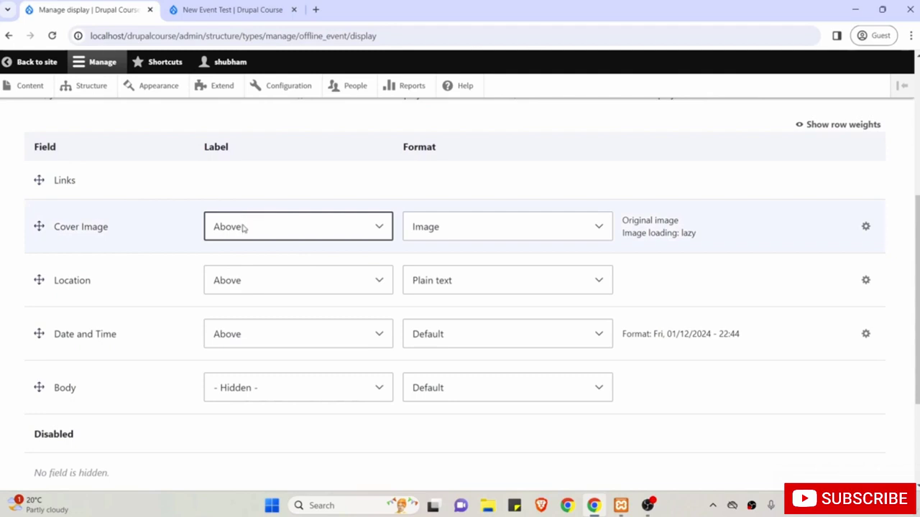
click(244, 228)
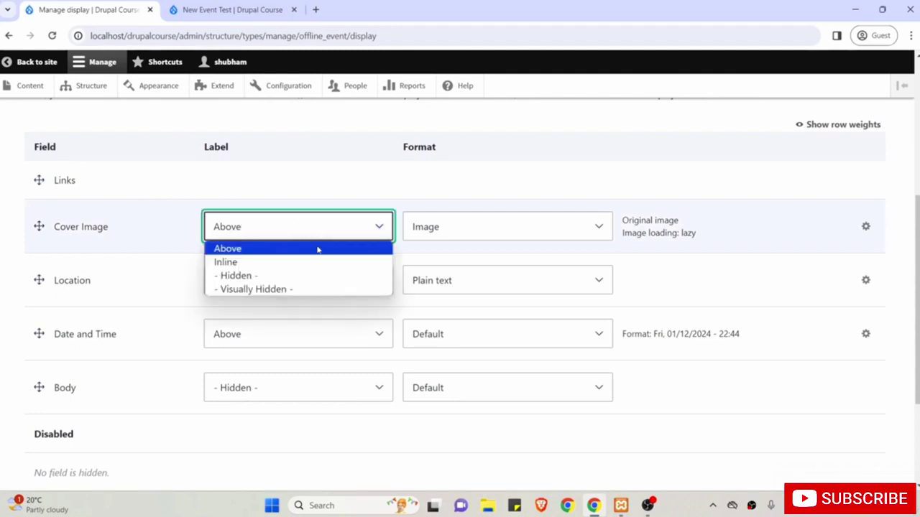
click(301, 277)
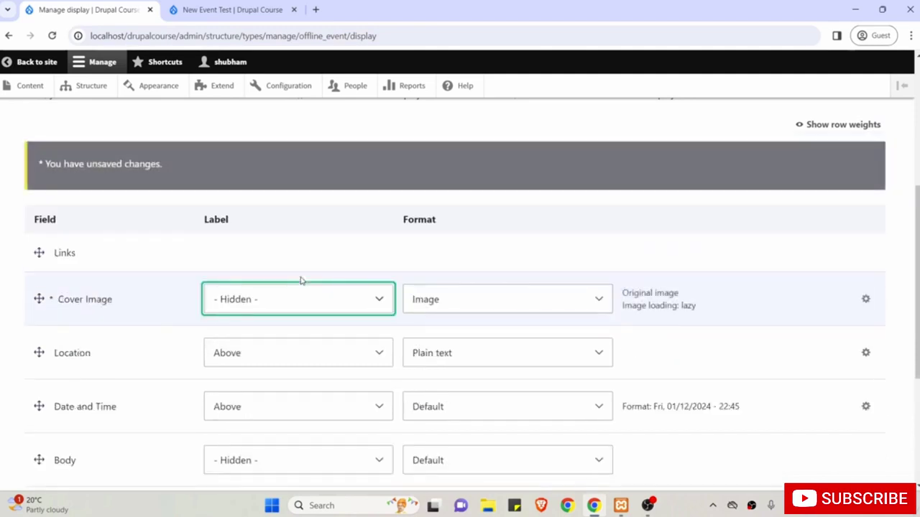
scroll(301, 280, down, 3)
scroll(301, 280, down, 1)
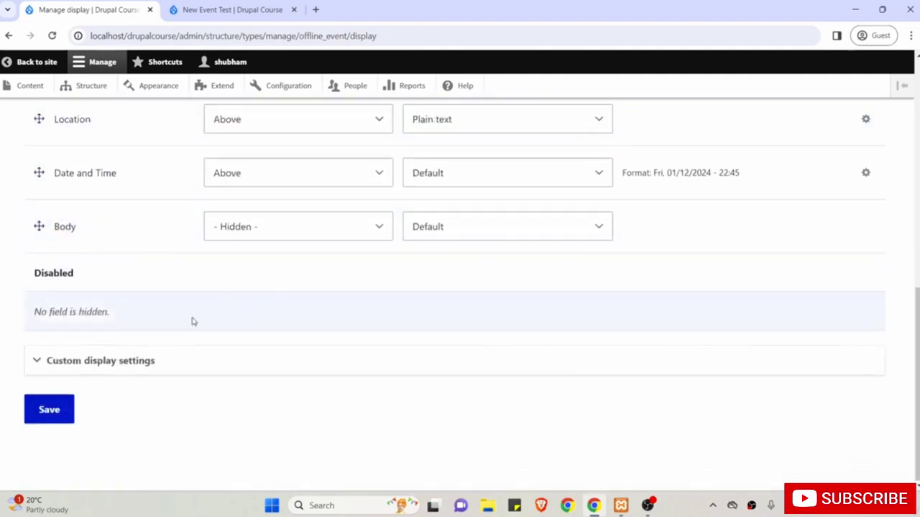
click(48, 409)
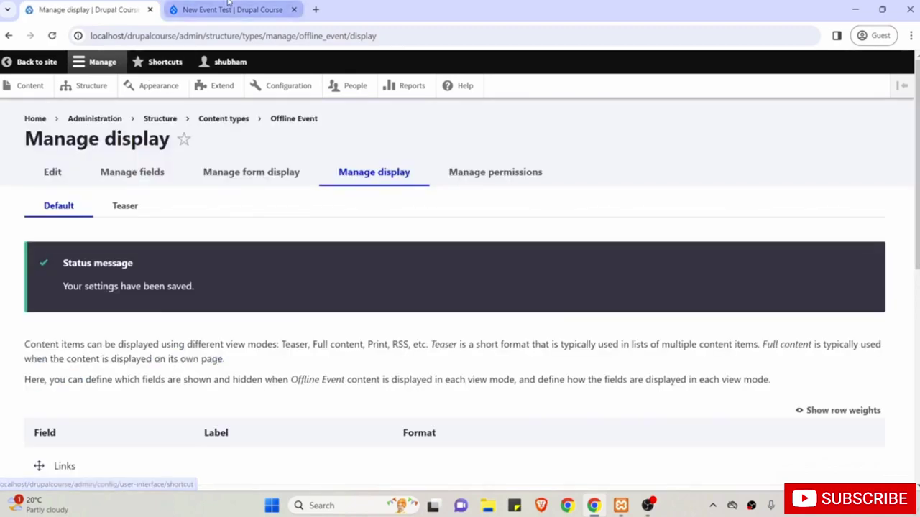
Reload the New Event Test page to confirm the cover image appears first without a label.
click(230, 9)
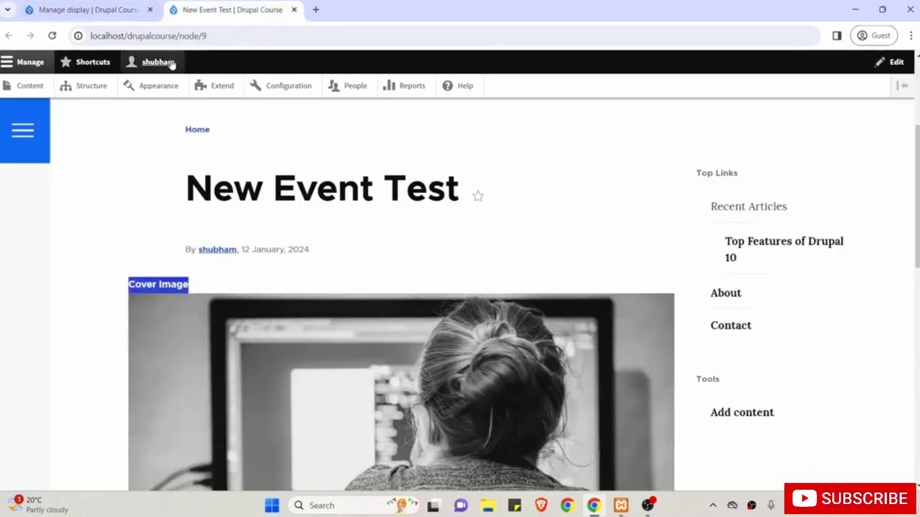
click(52, 35)
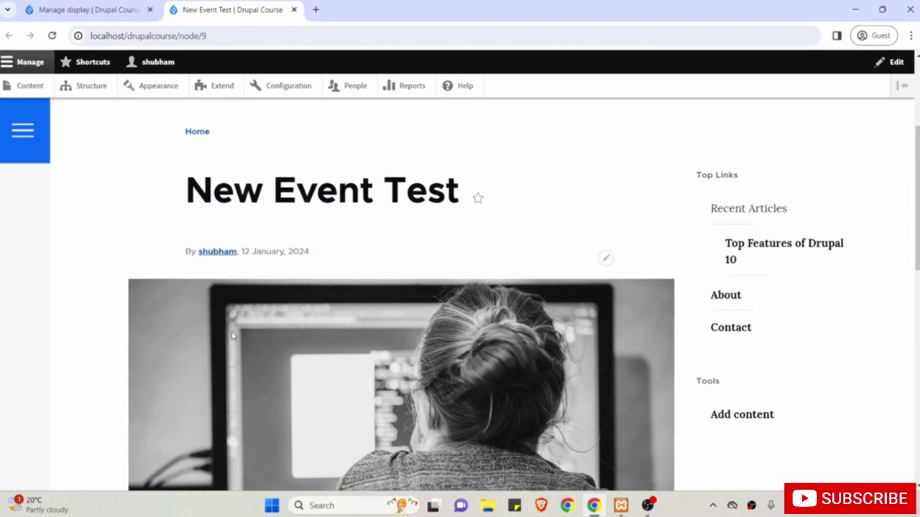
scroll(232, 336, down, 6)
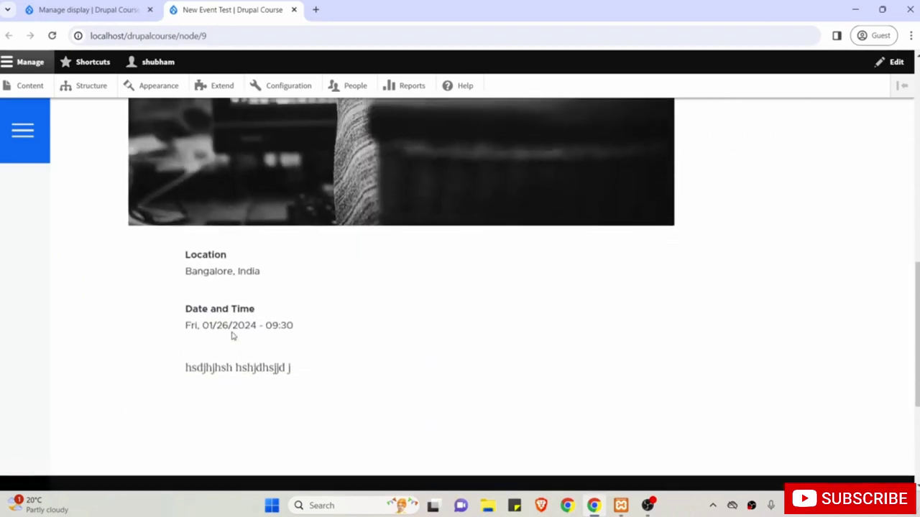
scroll(232, 336, up, 4)
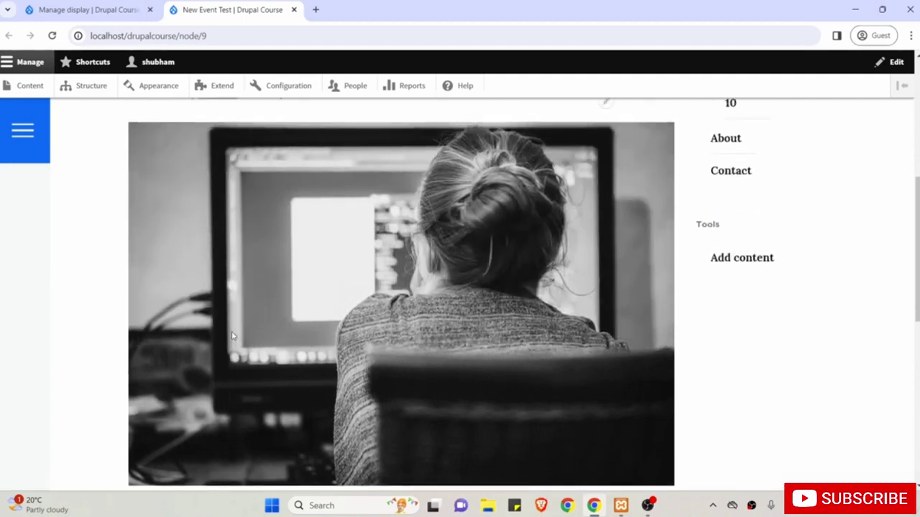
scroll(232, 335, up, 2)
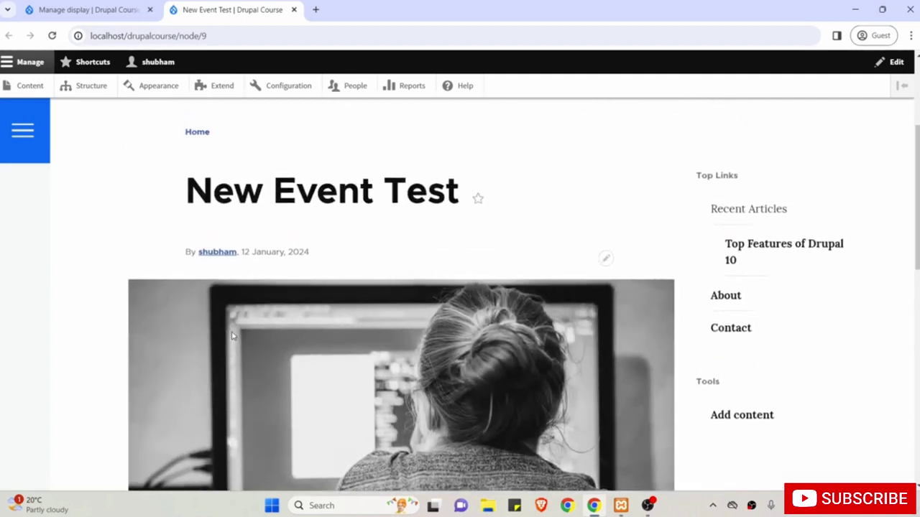
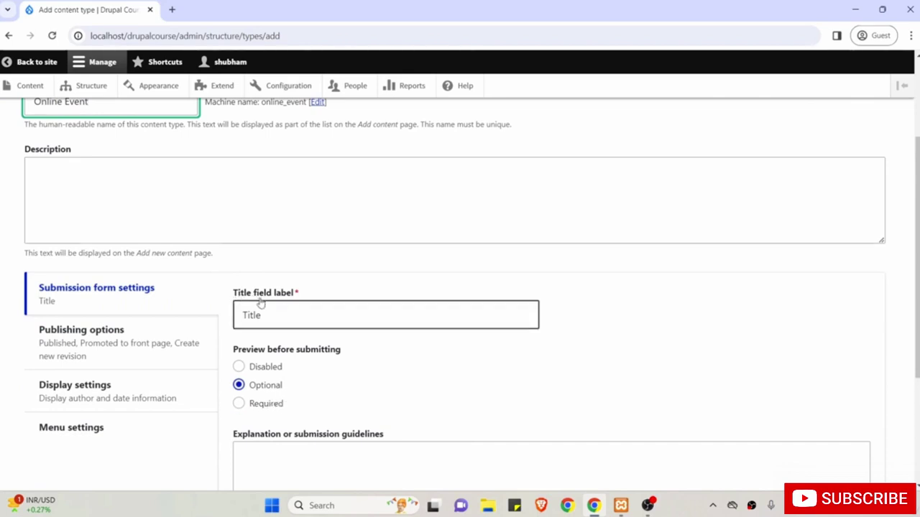
Review the Title label, publishing options and author display settings, leaving the defaults.
double_click(281, 318)
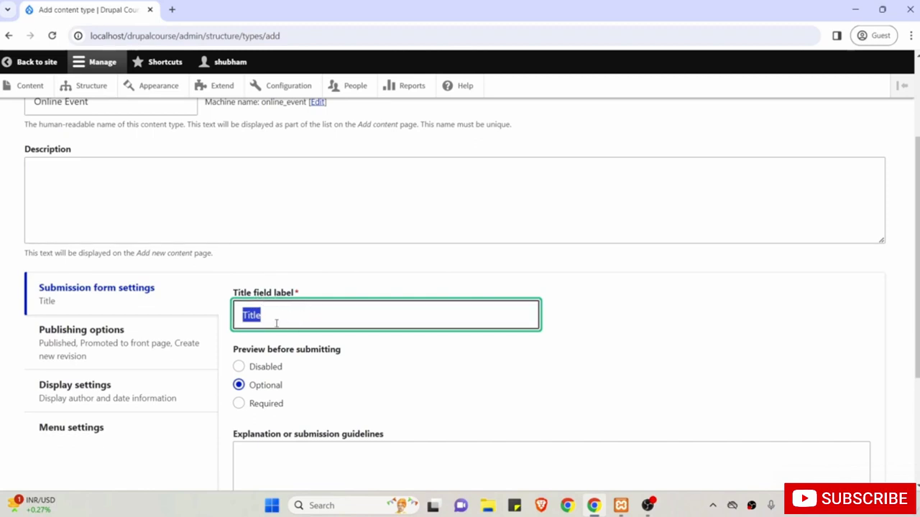
click(188, 301)
scroll(347, 350, down, 1)
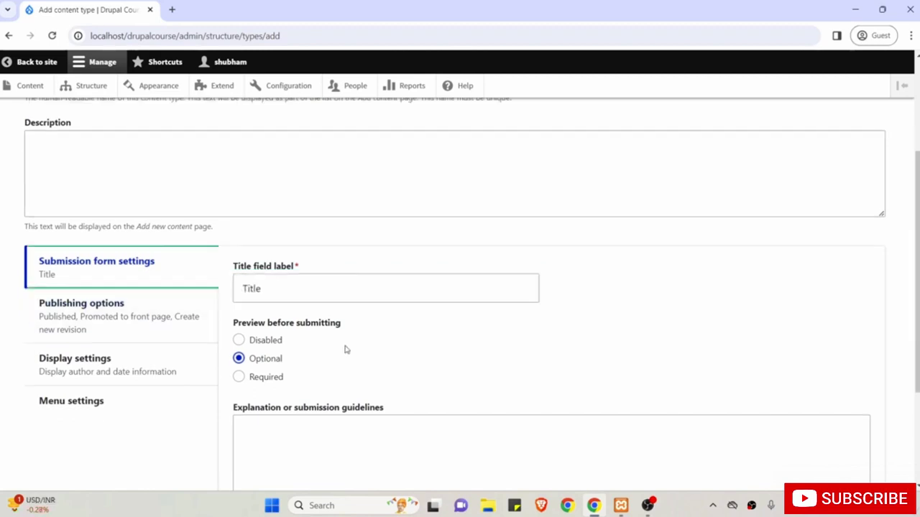
scroll(345, 350, down, 1)
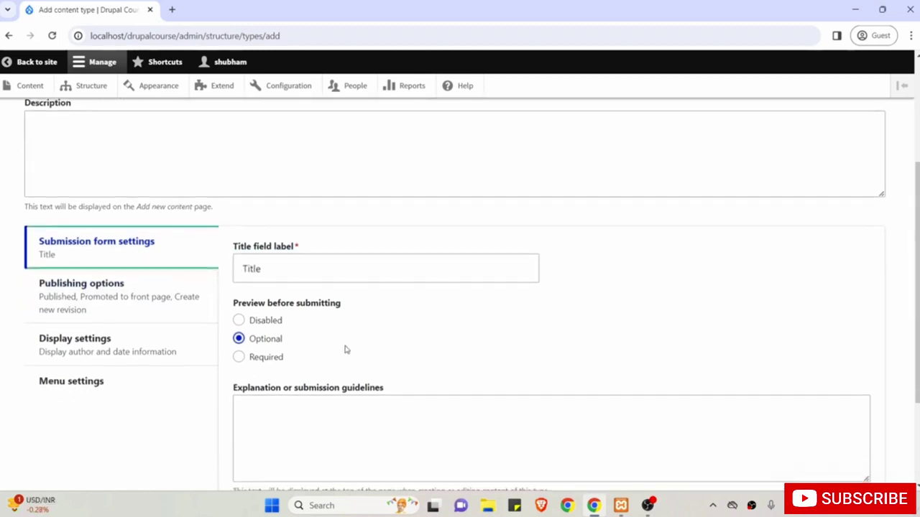
click(110, 301)
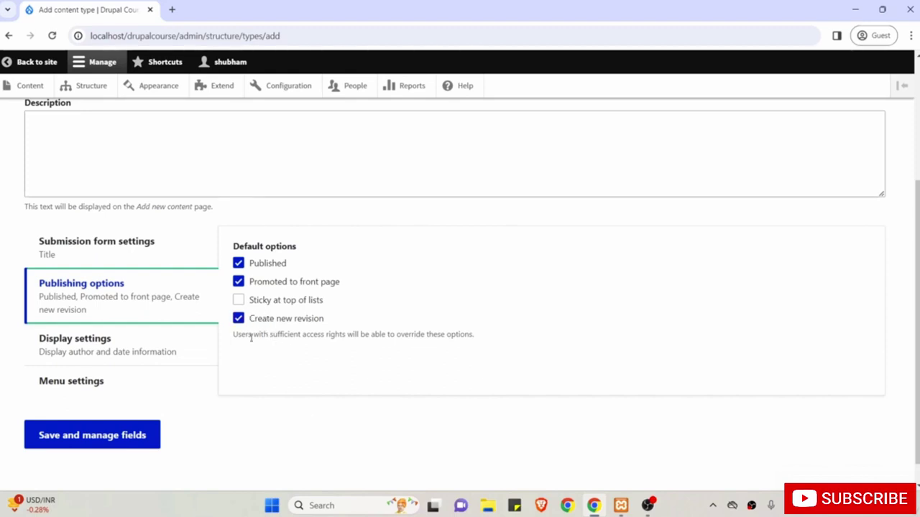
click(148, 352)
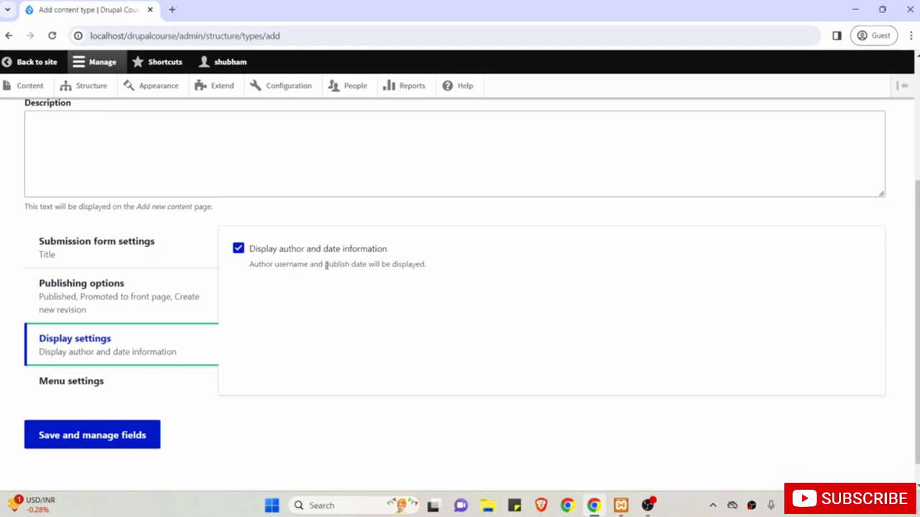
scroll(334, 296, down, 1)
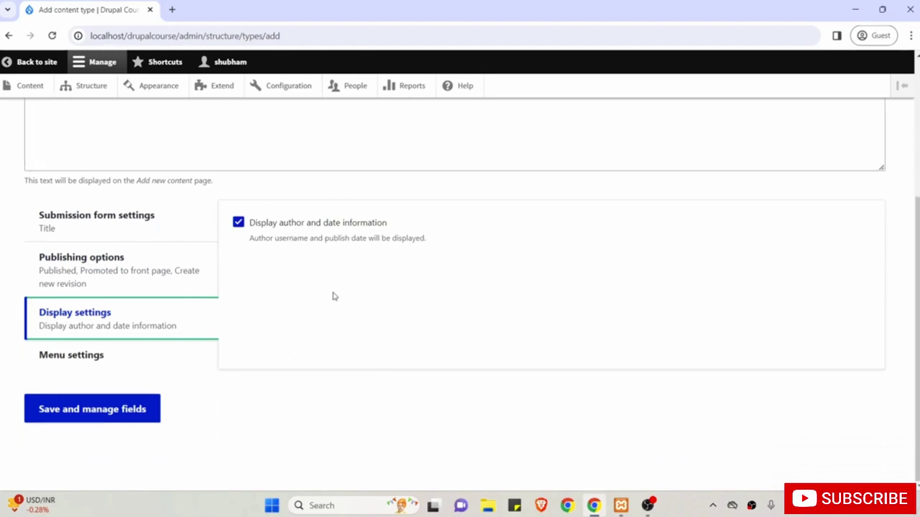
Untick Main navigation under Menu settings and save the Online Event content type.
click(96, 358)
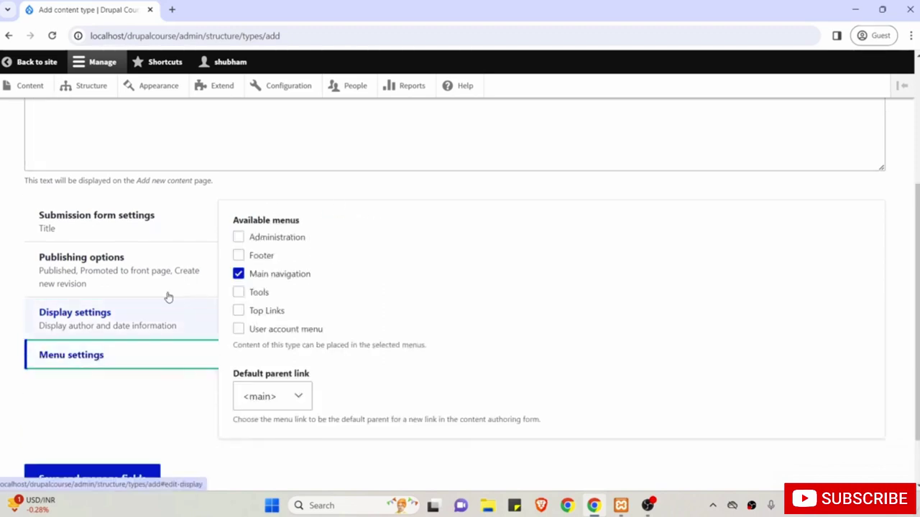
click(240, 274)
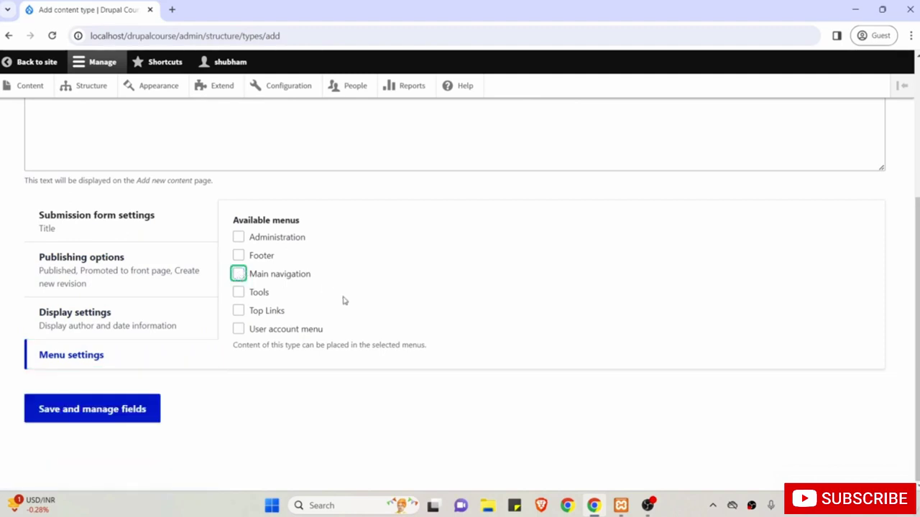
click(251, 423)
click(95, 409)
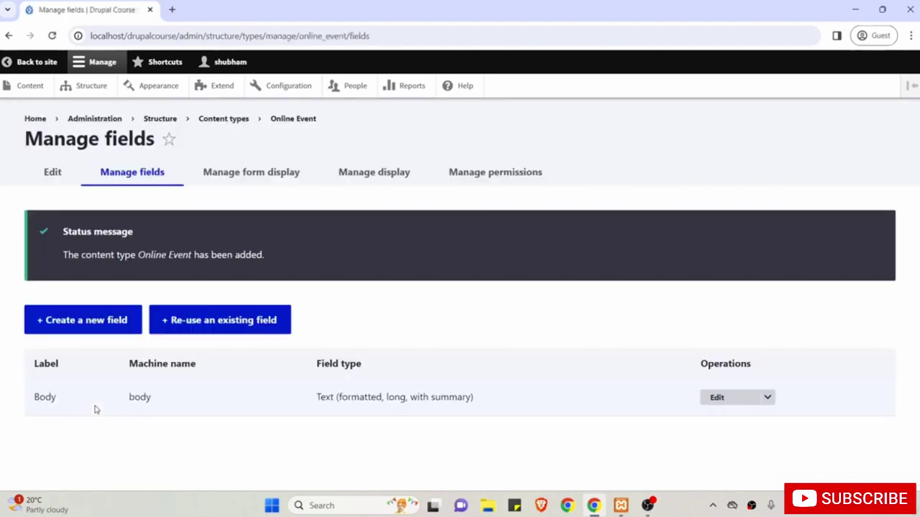
Add a new Link-type field to Online Event labelled 'Link'.
drag(136, 255, 194, 256)
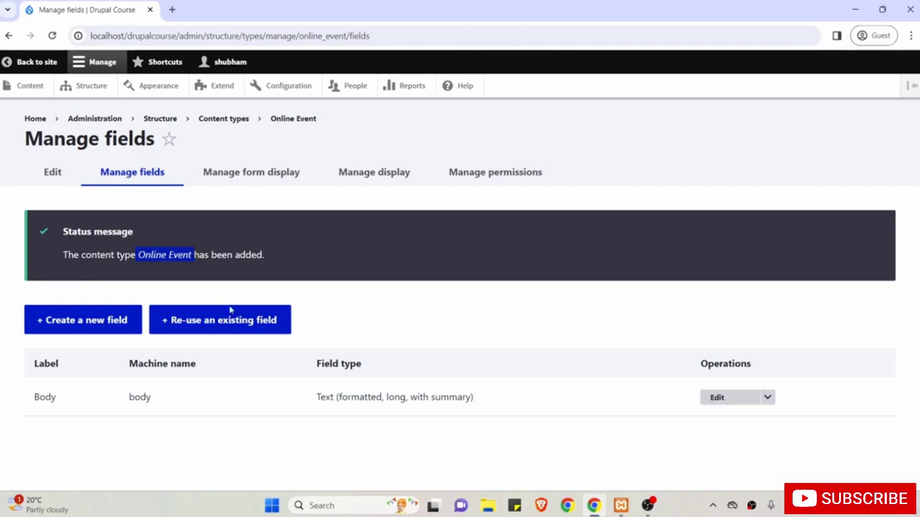
click(57, 379)
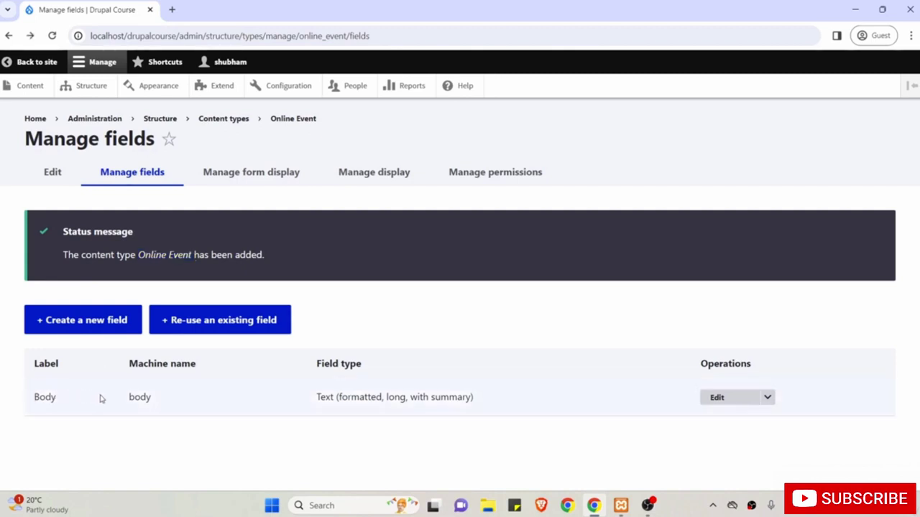
click(84, 327)
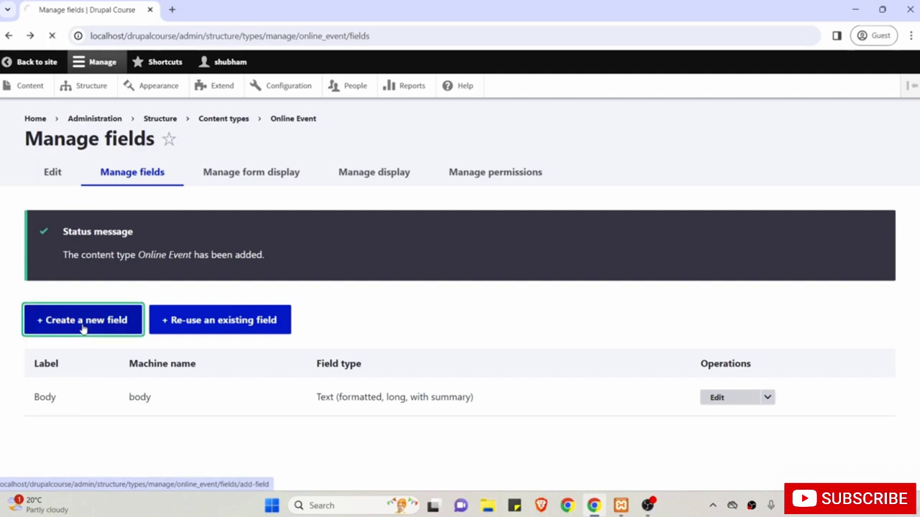
click(84, 234)
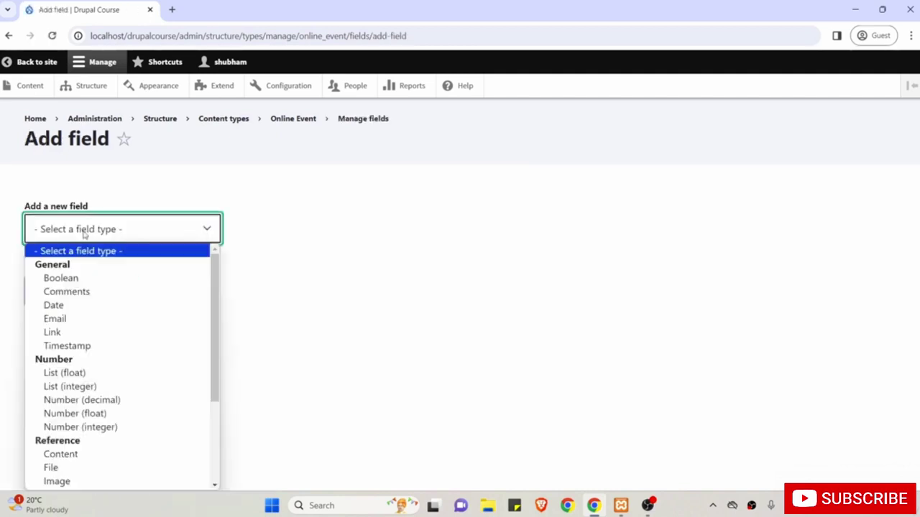
click(81, 334)
click(70, 301)
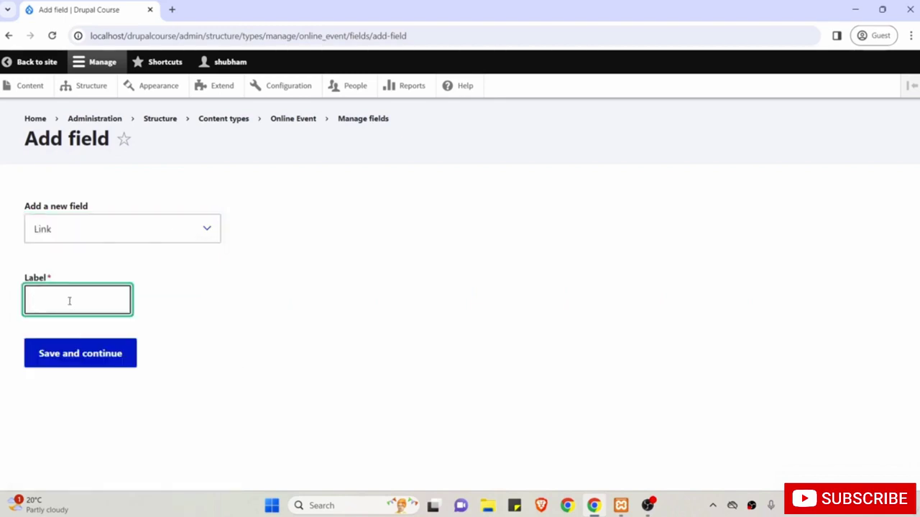
text(Link)
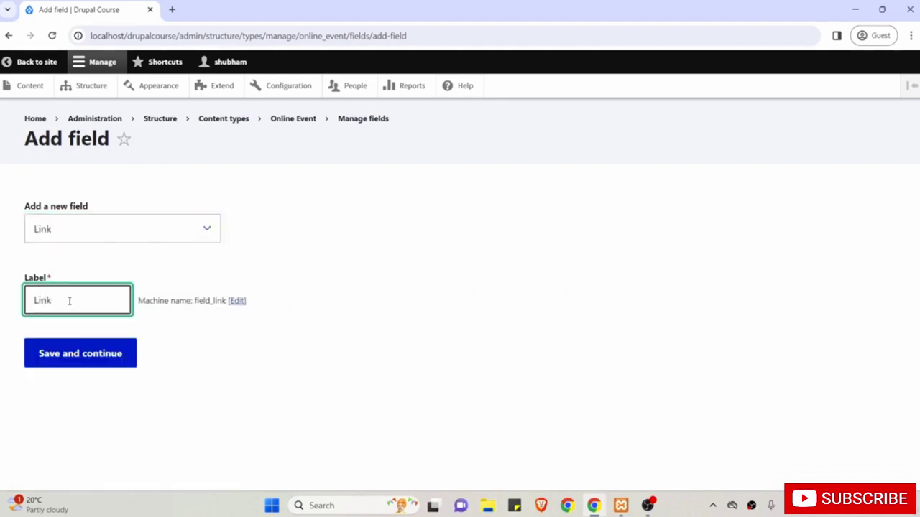
Save the Link field and its storage settings limited to 1 value.
click(78, 355)
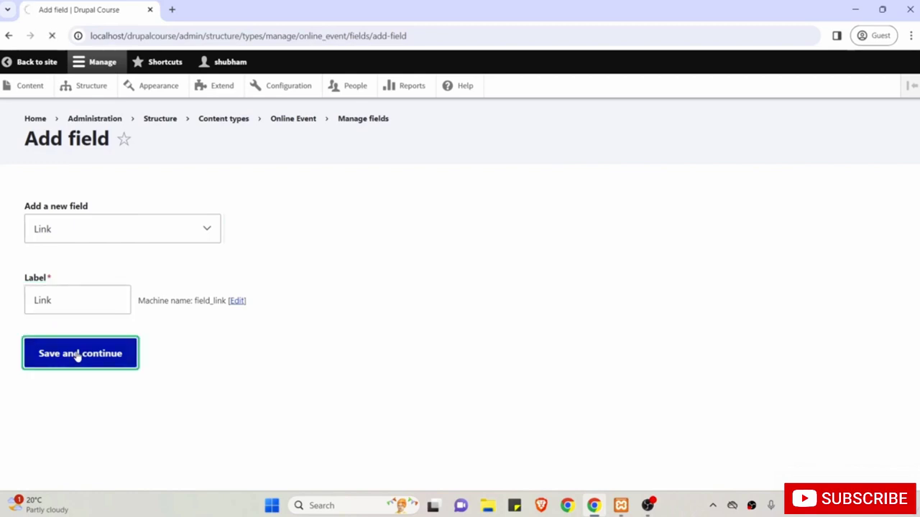
scroll(77, 356, down, 1)
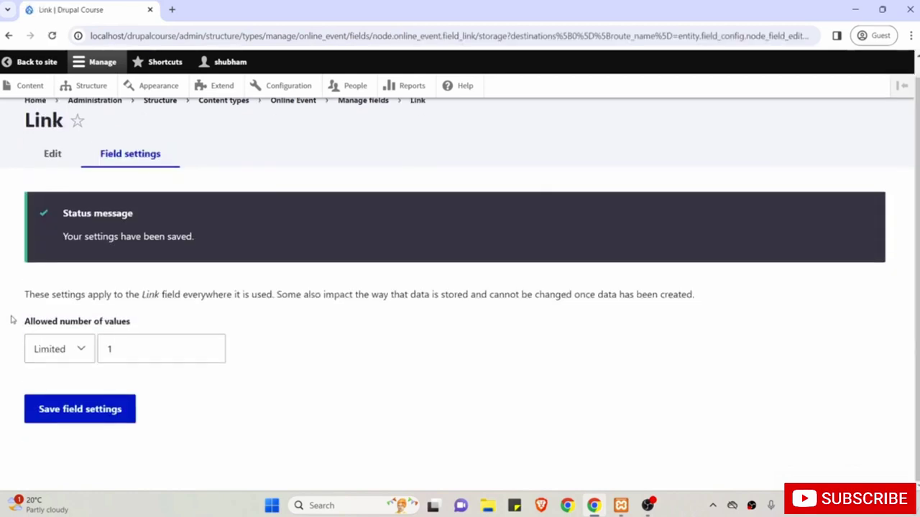
click(90, 411)
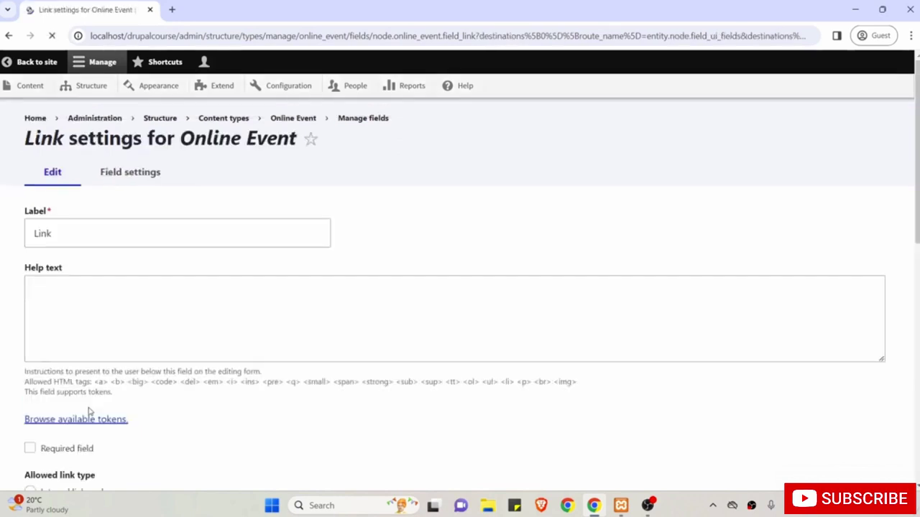
Mark Link as required, keep both internal and external links allowed, and save.
scroll(179, 201, down, 2)
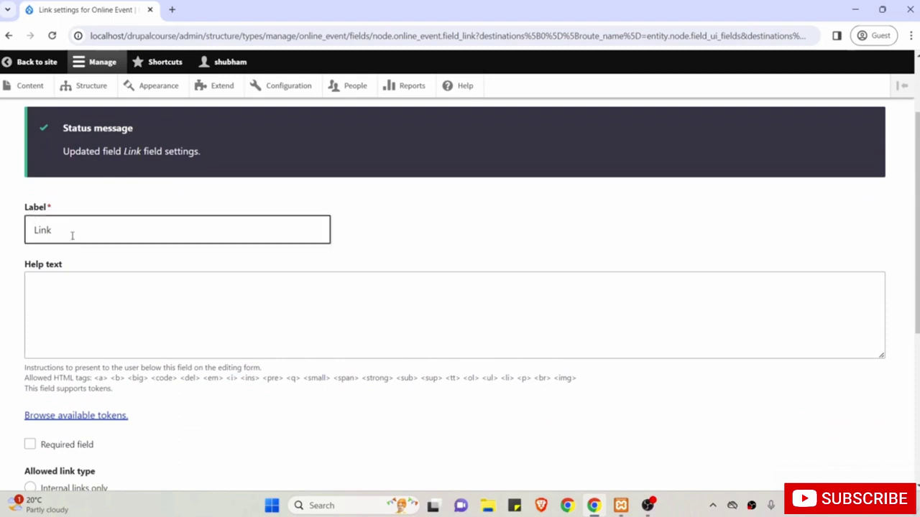
click(144, 299)
scroll(142, 319, down, 1)
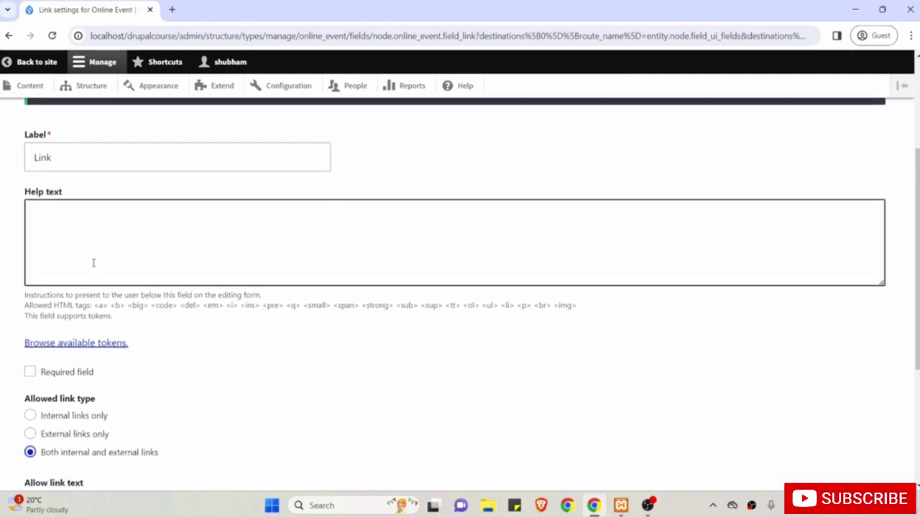
scroll(252, 271, down, 2)
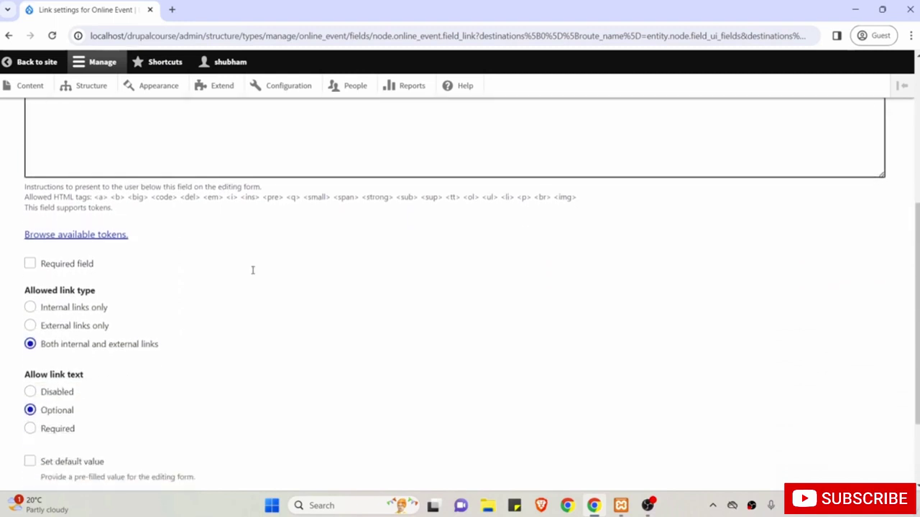
click(79, 262)
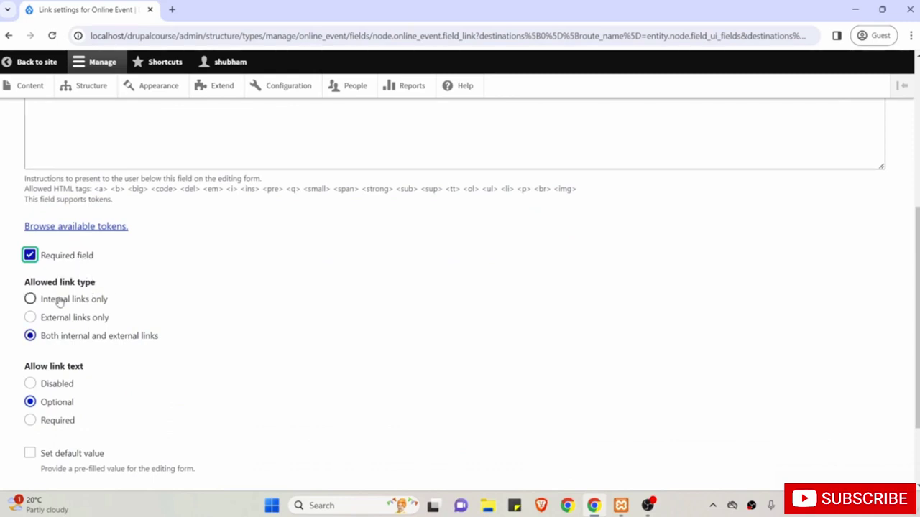
click(30, 337)
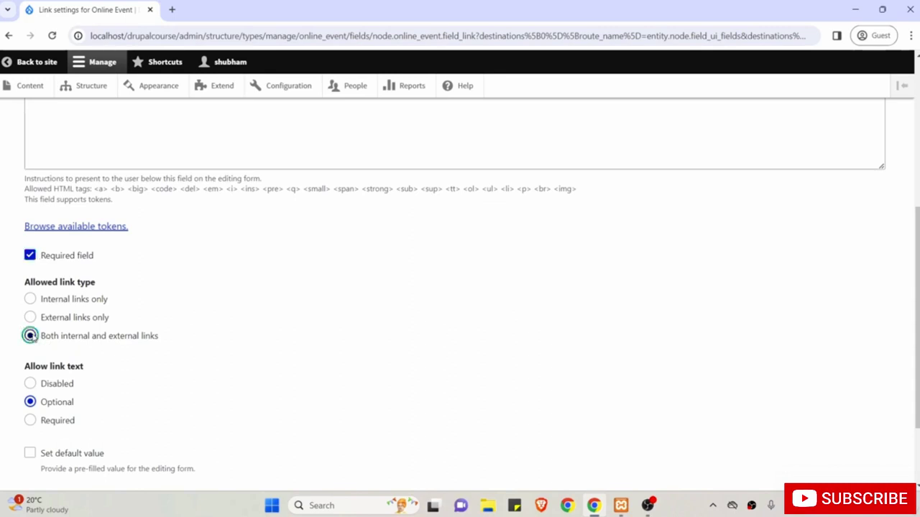
scroll(4, 345, up, 1)
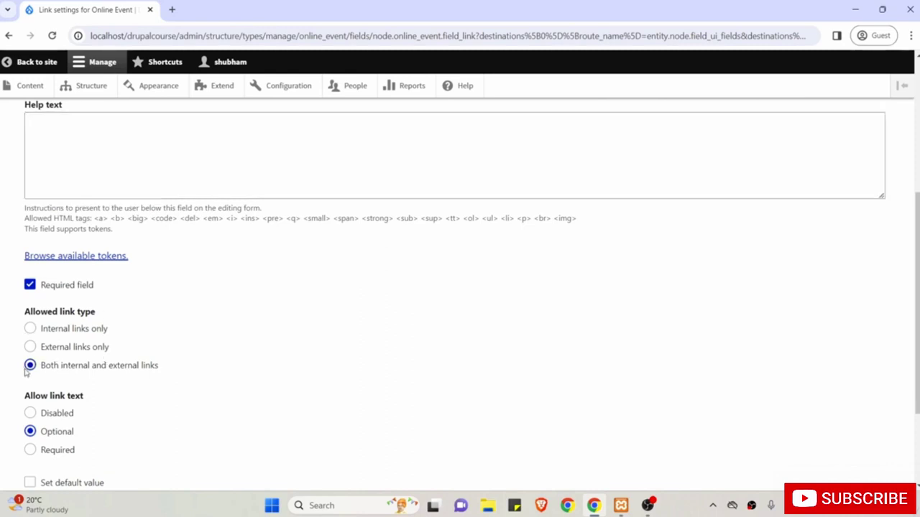
scroll(111, 375, down, 1)
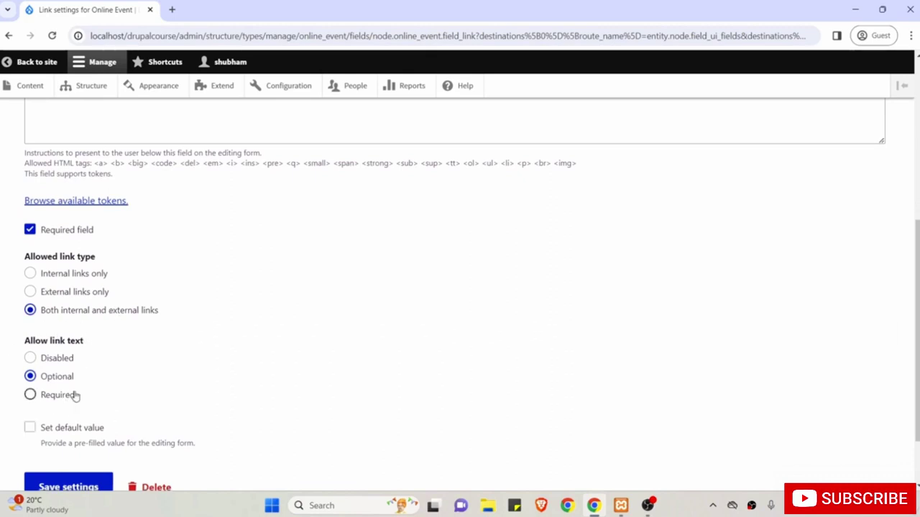
scroll(76, 394, down, 1)
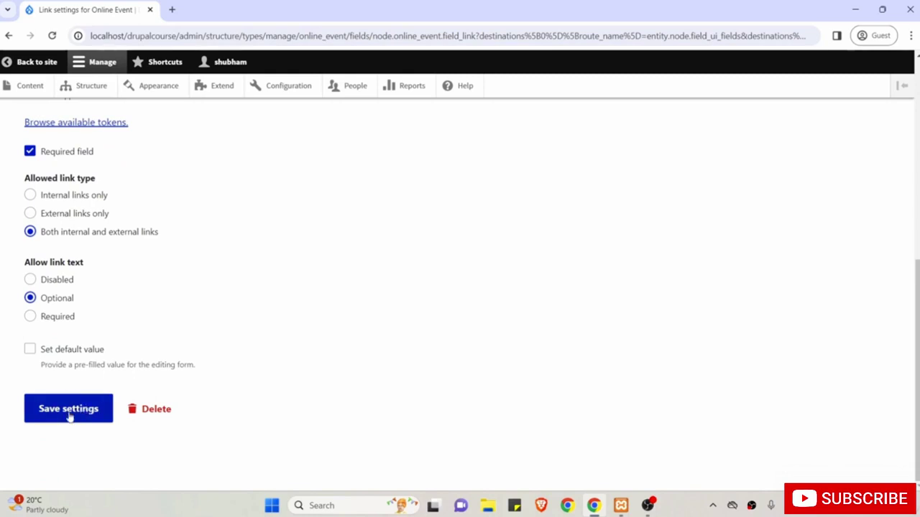
click(69, 410)
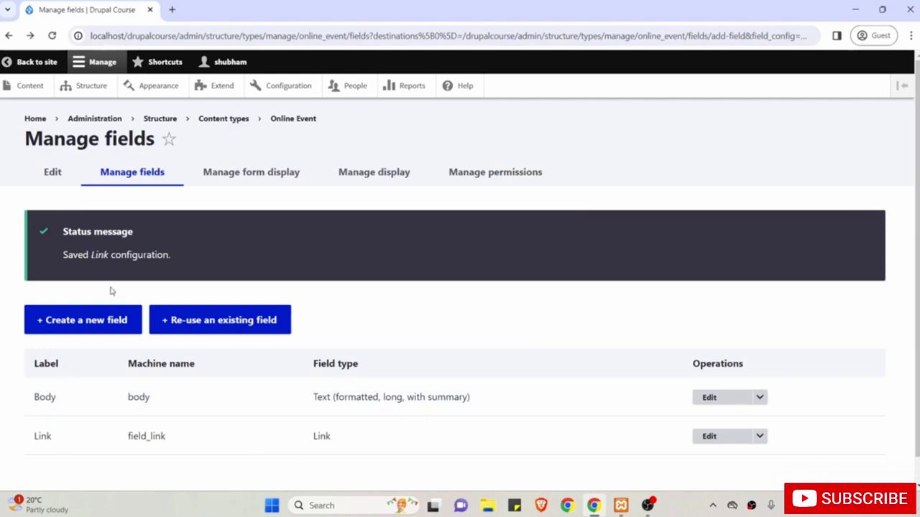
Add a new Date-type field labelled 'Date and Time'.
click(75, 325)
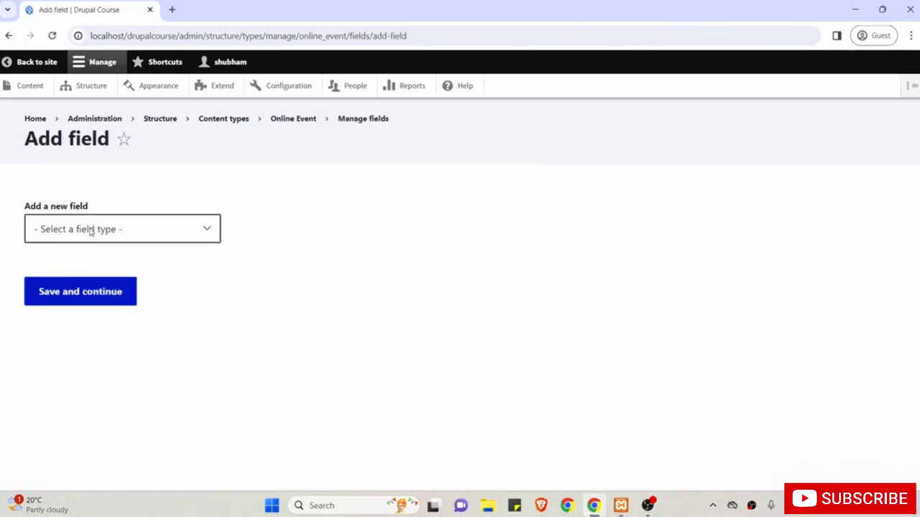
click(90, 229)
click(69, 306)
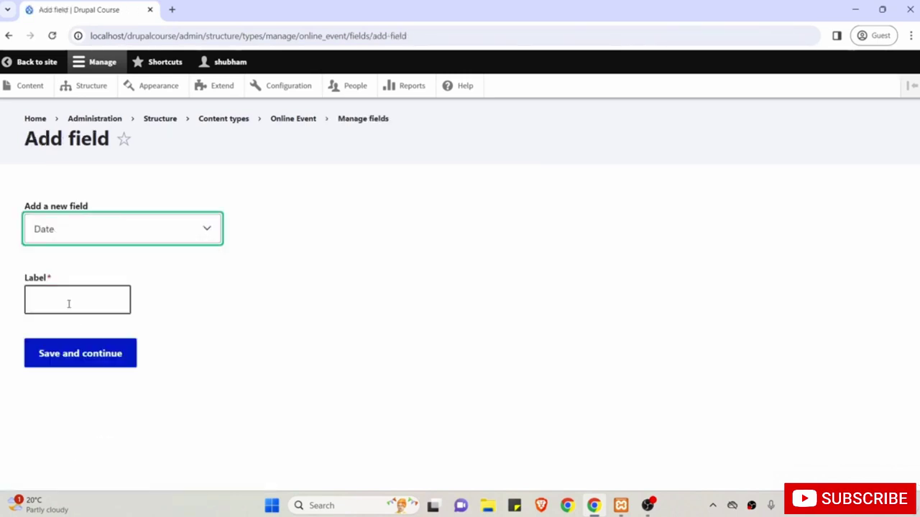
click(78, 299)
text(Date)
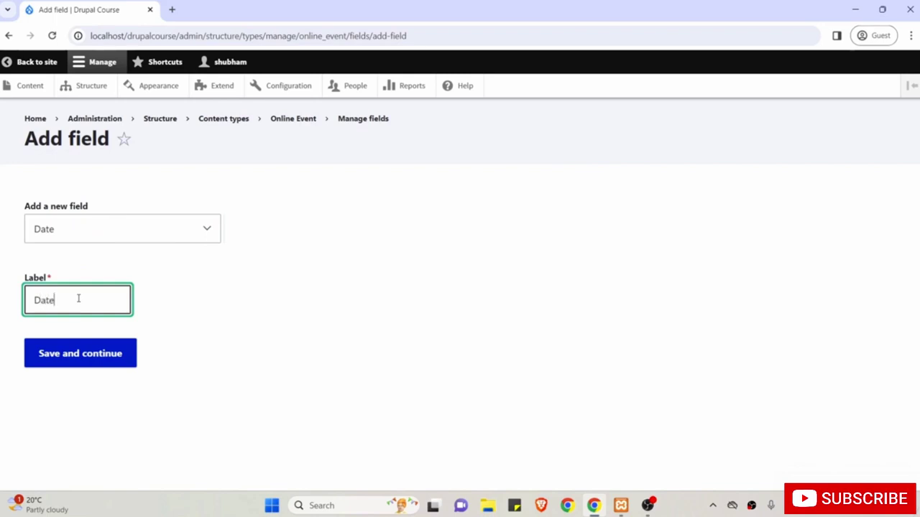
text( and Time)
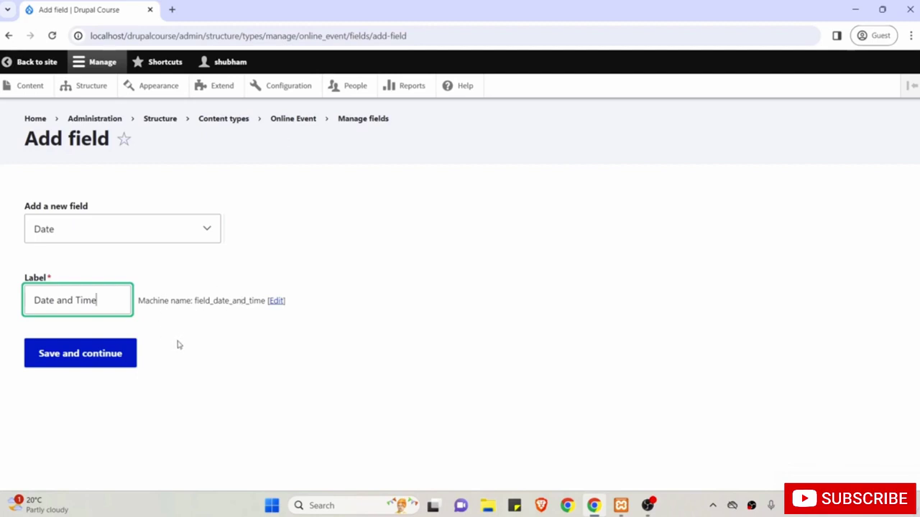
click(96, 359)
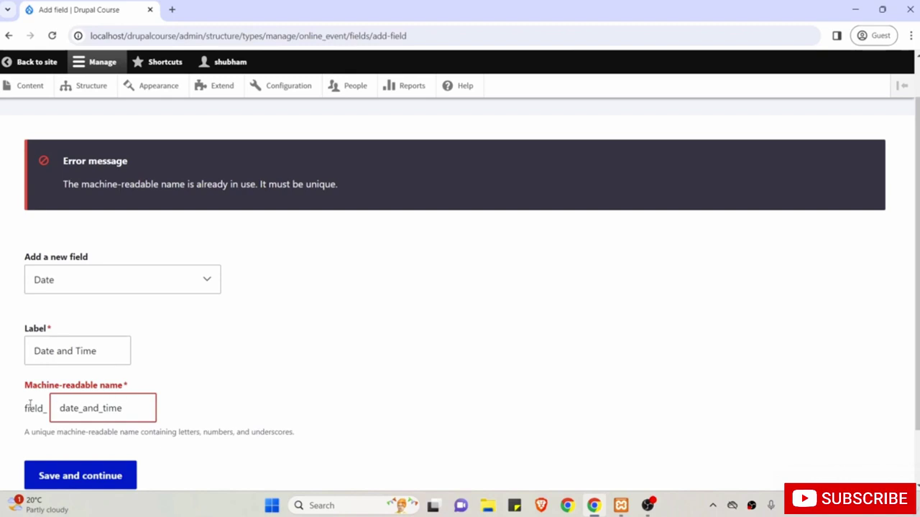
Change the machine name to field_date_and_time_online_event and save the field.
click(133, 408)
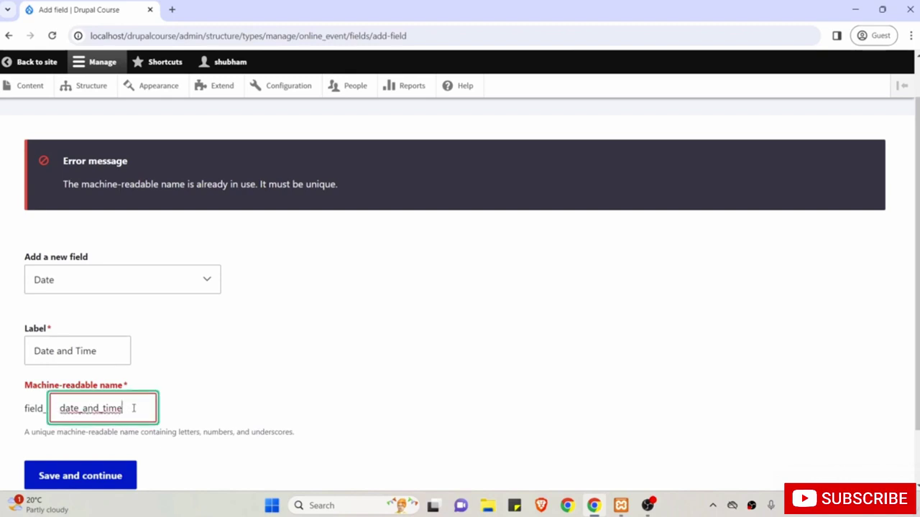
text(_)
key(BackSpace)
text(_on)
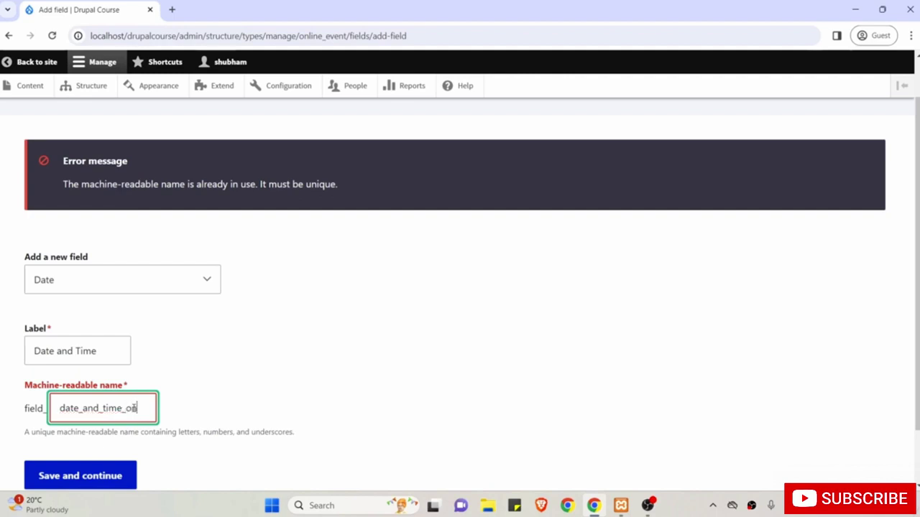
text(line_event)
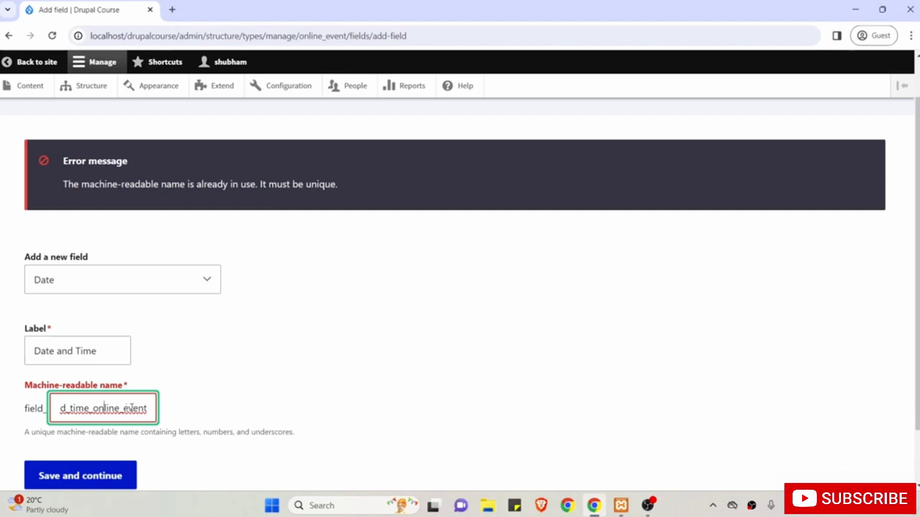
click(215, 392)
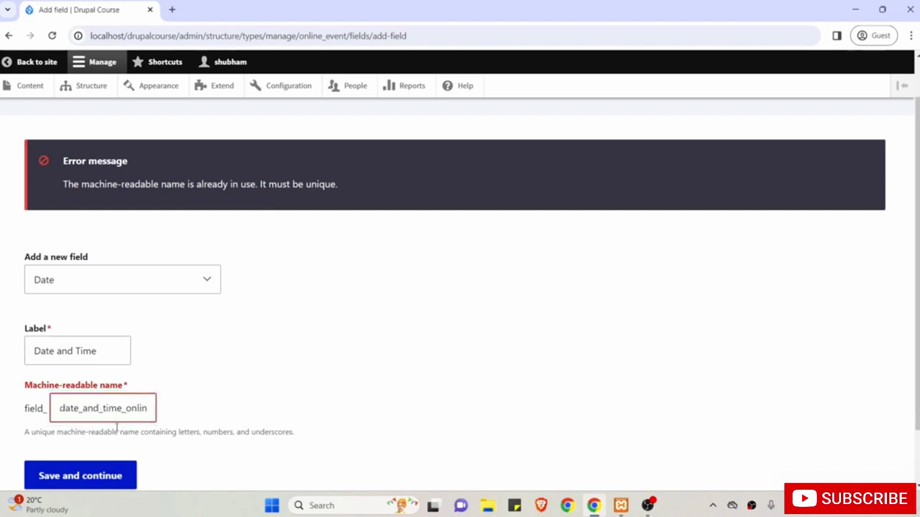
scroll(193, 436, down, 2)
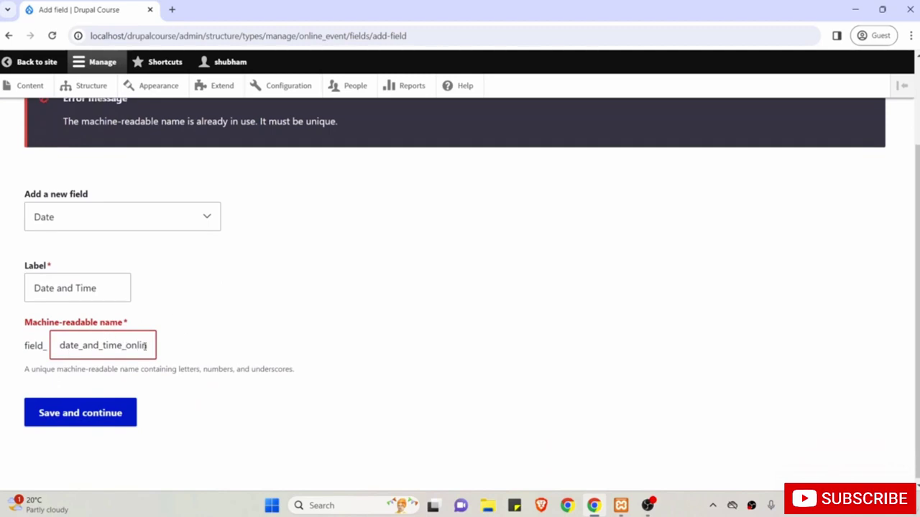
drag(145, 346, 179, 353)
click(205, 368)
click(77, 414)
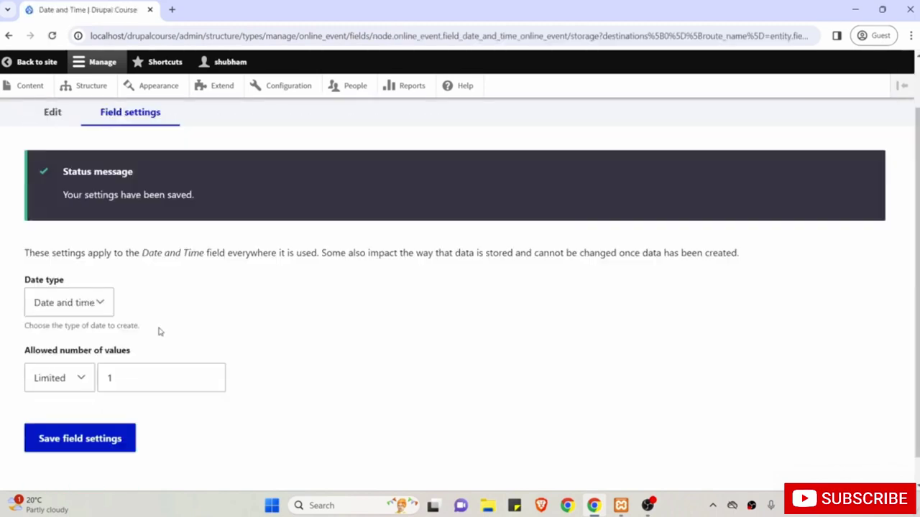
Keep the Date and time type, save storage, then make the field required and save.
click(75, 307)
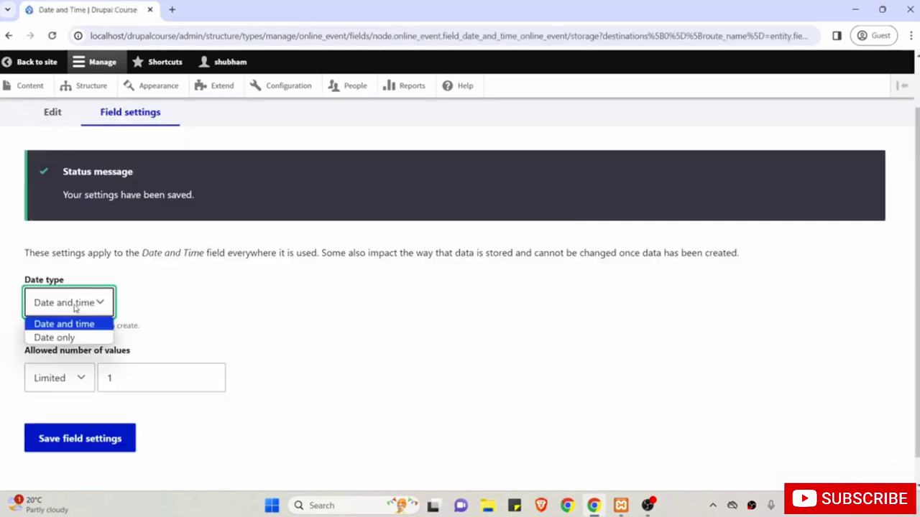
click(75, 307)
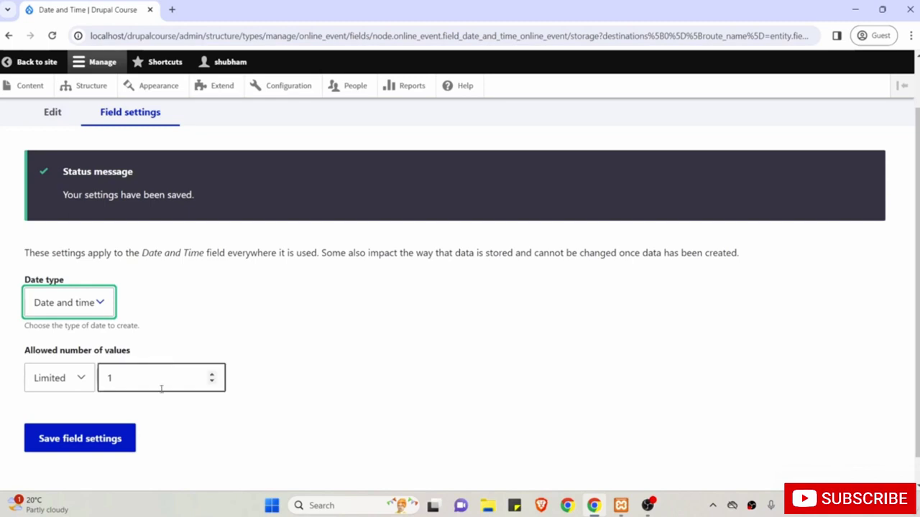
click(94, 441)
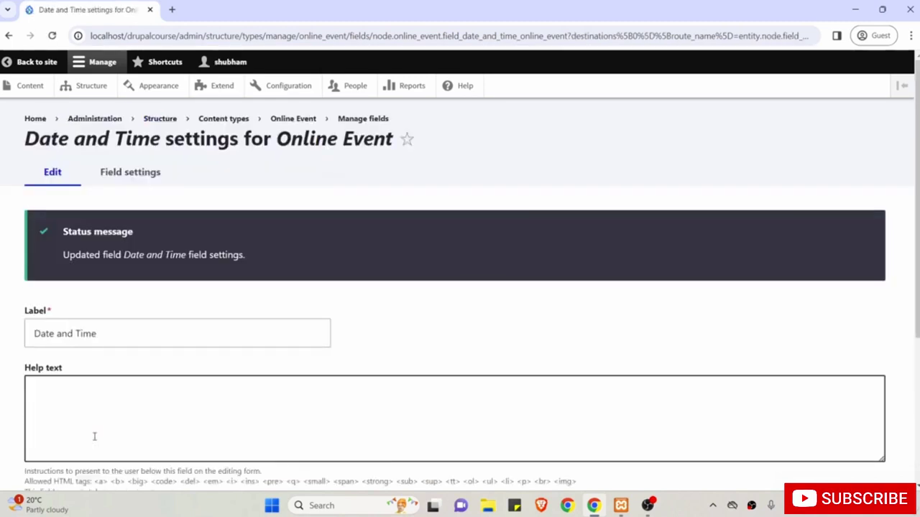
scroll(94, 436, down, 3)
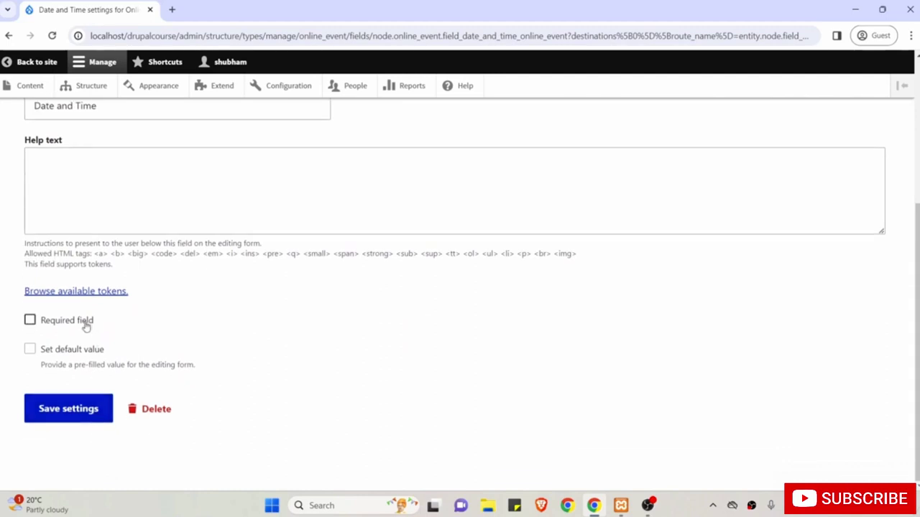
click(86, 326)
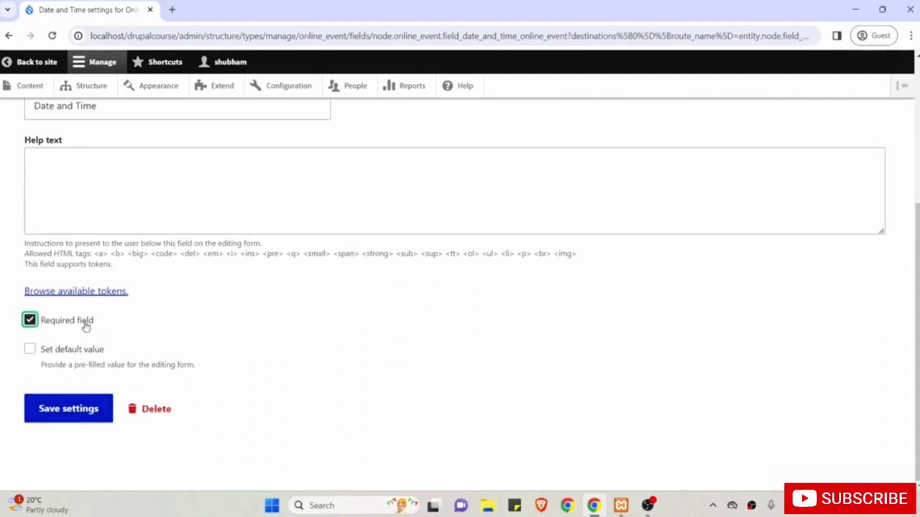
click(65, 415)
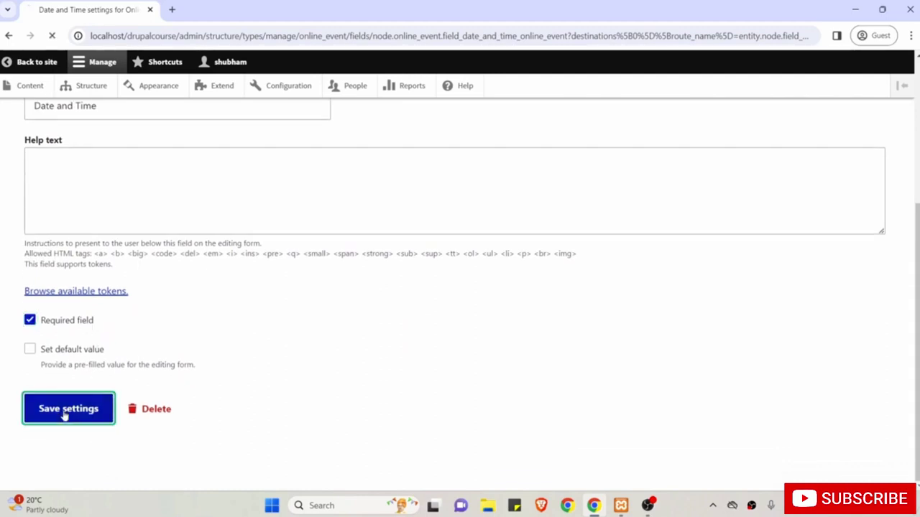
scroll(63, 415, down, 2)
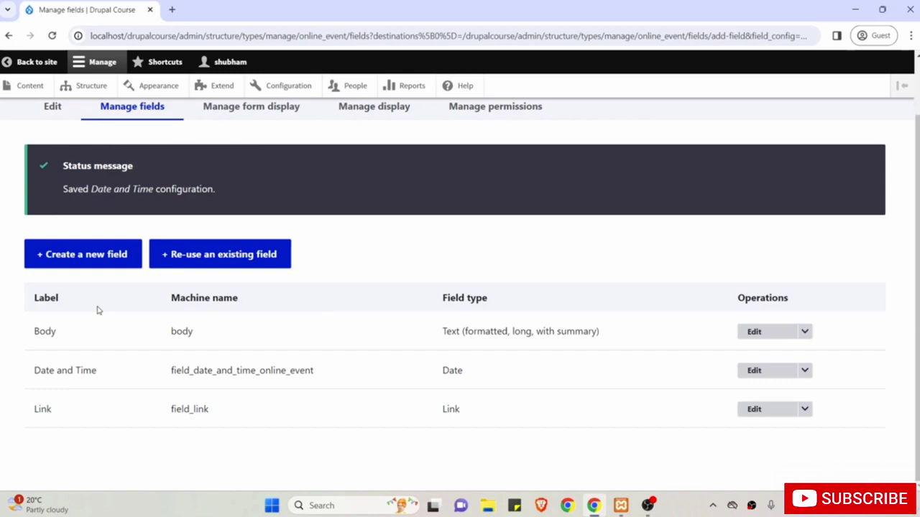
Add a new Image-type field labelled 'Cover Image'.
click(87, 261)
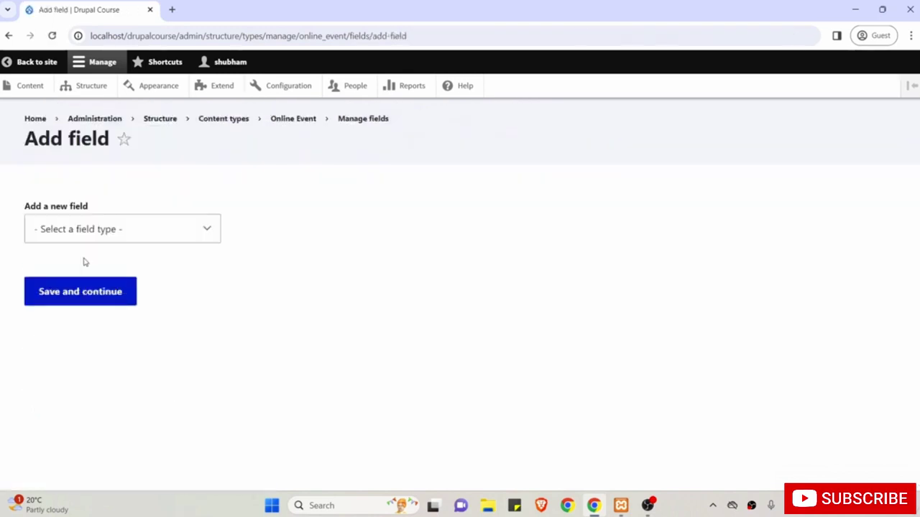
click(76, 230)
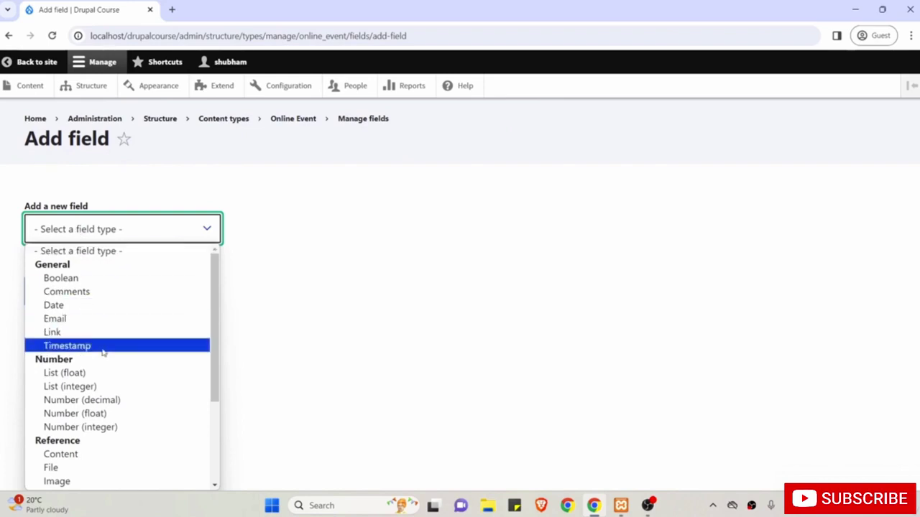
scroll(103, 352, down, 2)
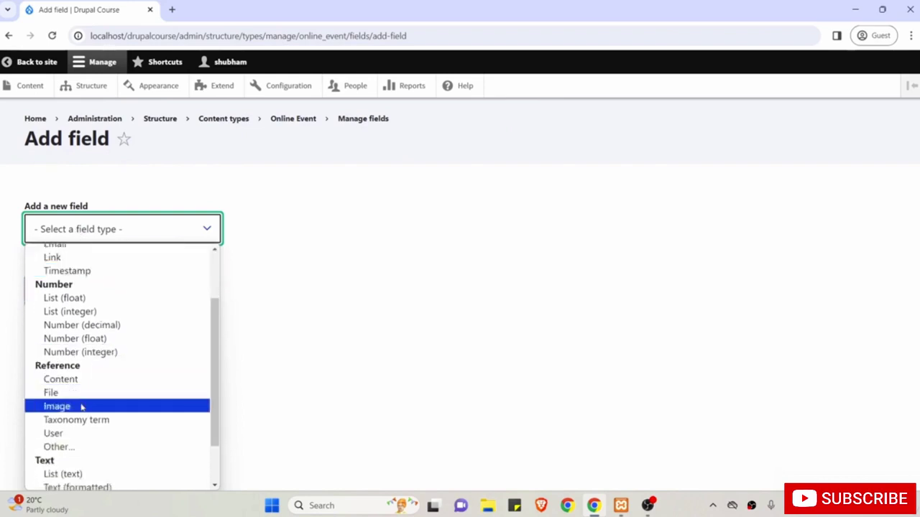
click(81, 407)
click(82, 302)
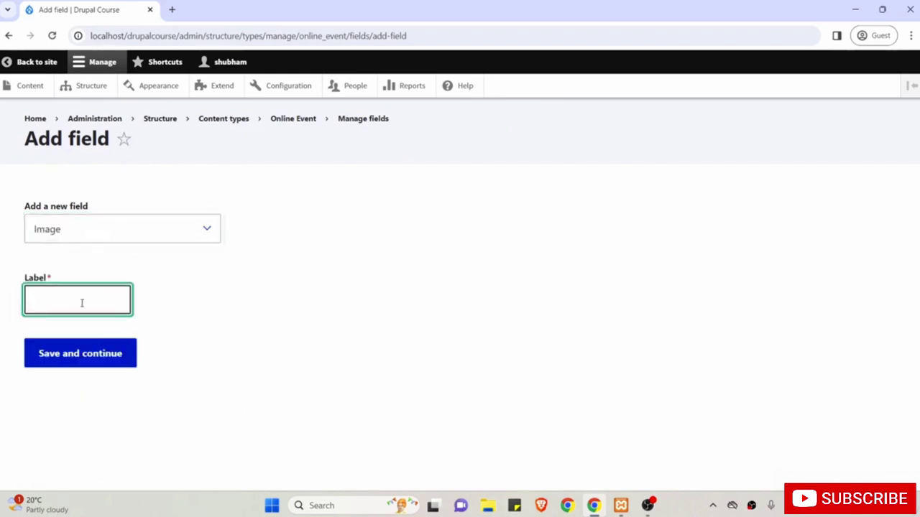
text(Cover Image)
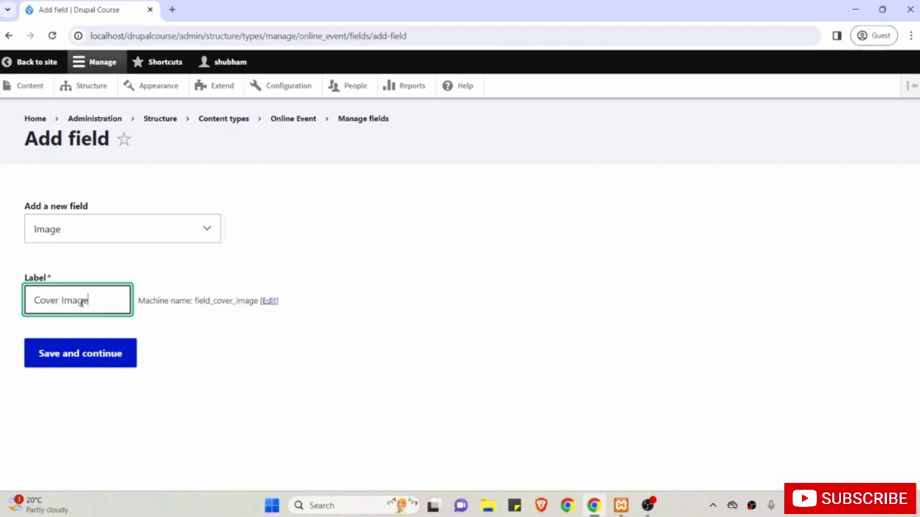
click(90, 357)
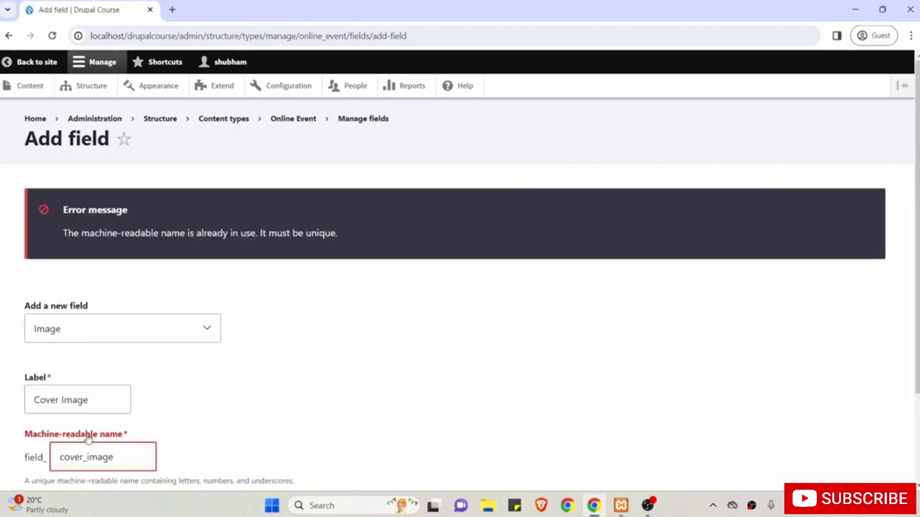
Change its machine name to field_cover_image_online_event and save the field.
scroll(87, 440, down, 1)
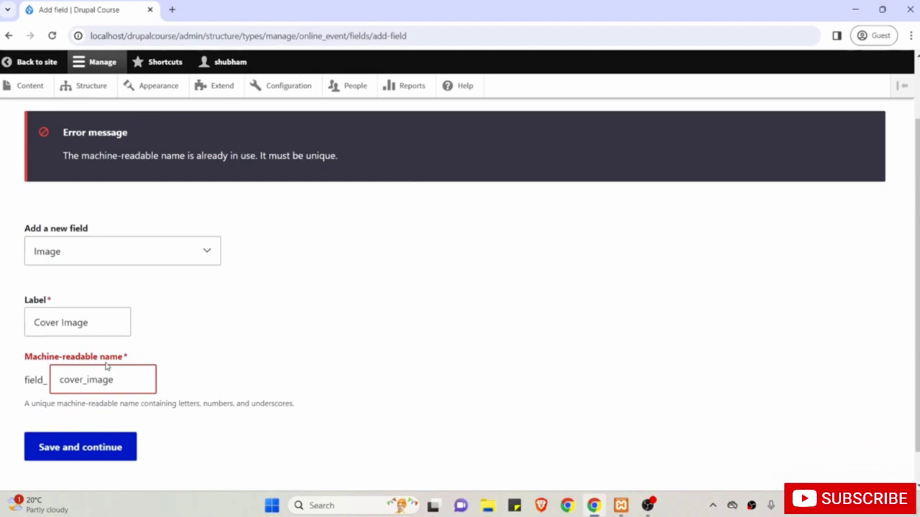
click(120, 383)
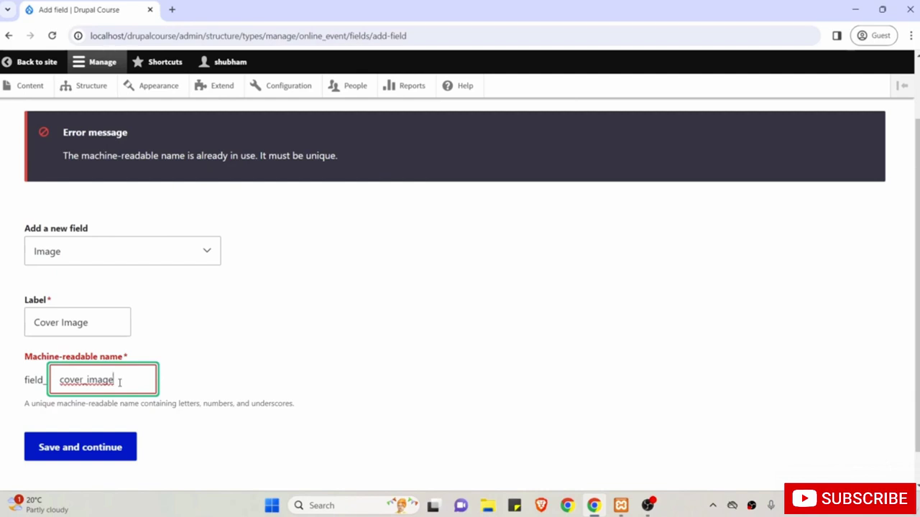
text(_image_online_event)
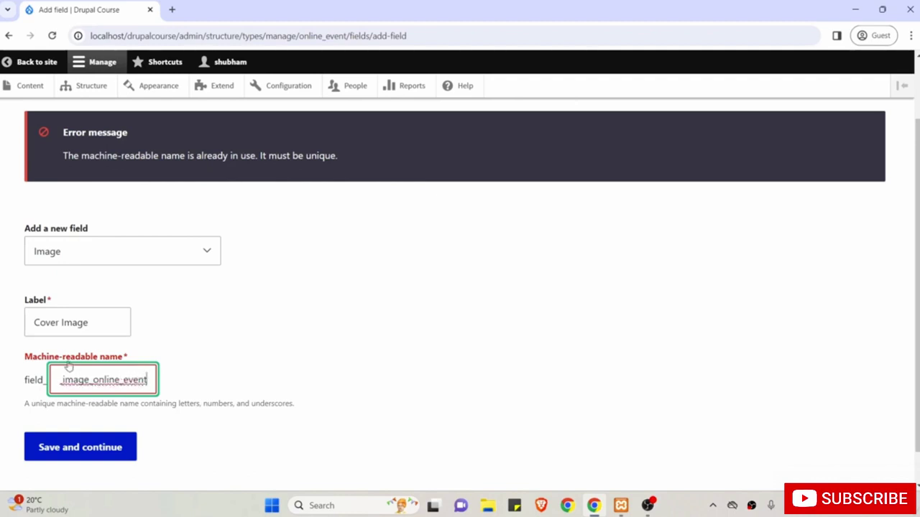
click(251, 391)
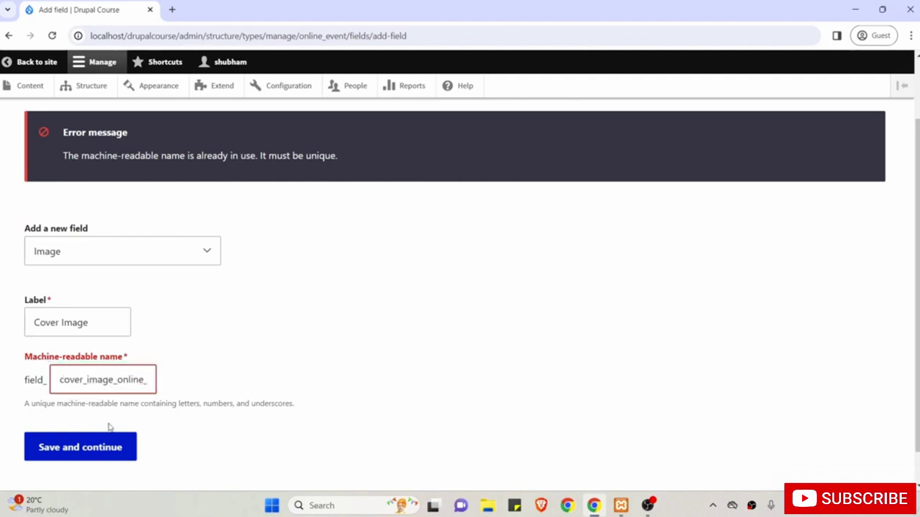
click(81, 453)
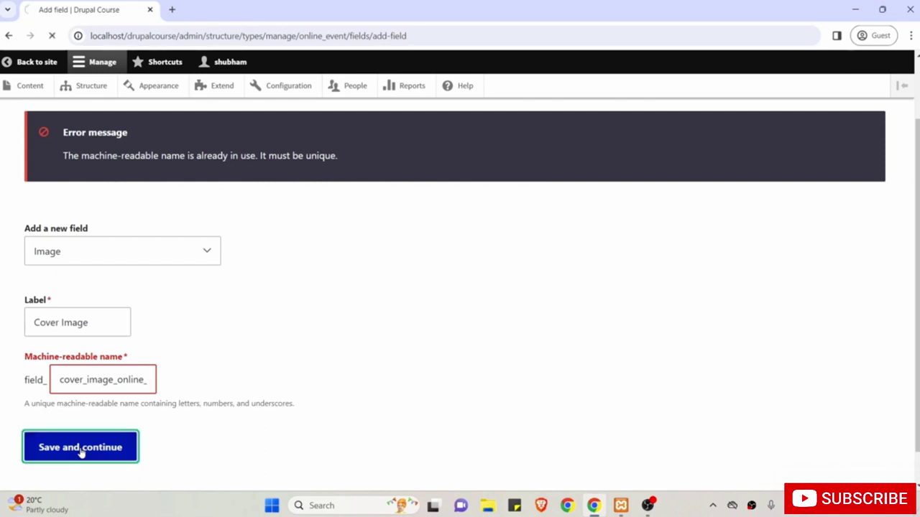
scroll(81, 453, down, 1)
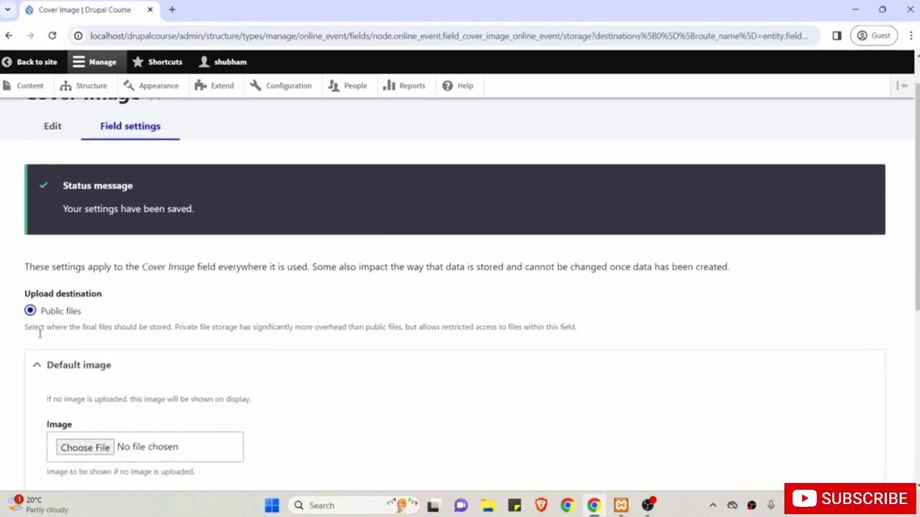
Save the Cover Image storage settings with the Default image section collapsed.
scroll(119, 368, down, 1)
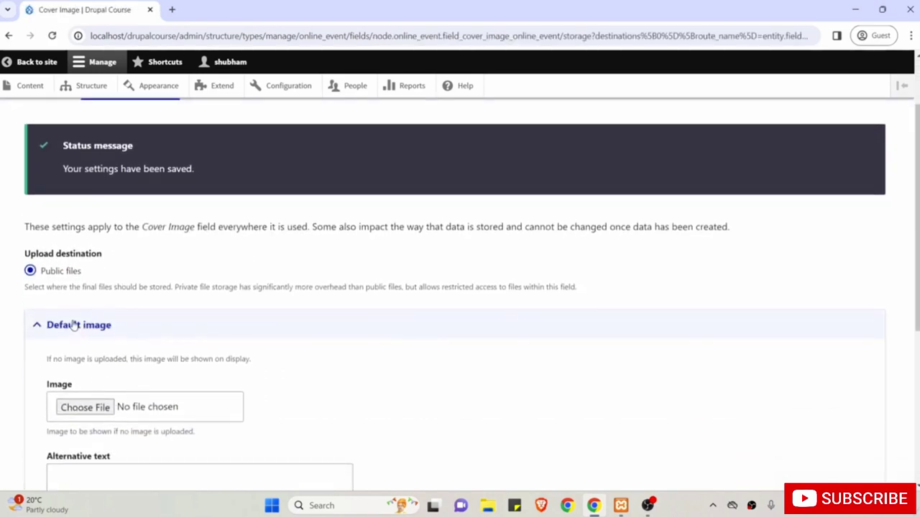
click(75, 324)
scroll(75, 325, down, 1)
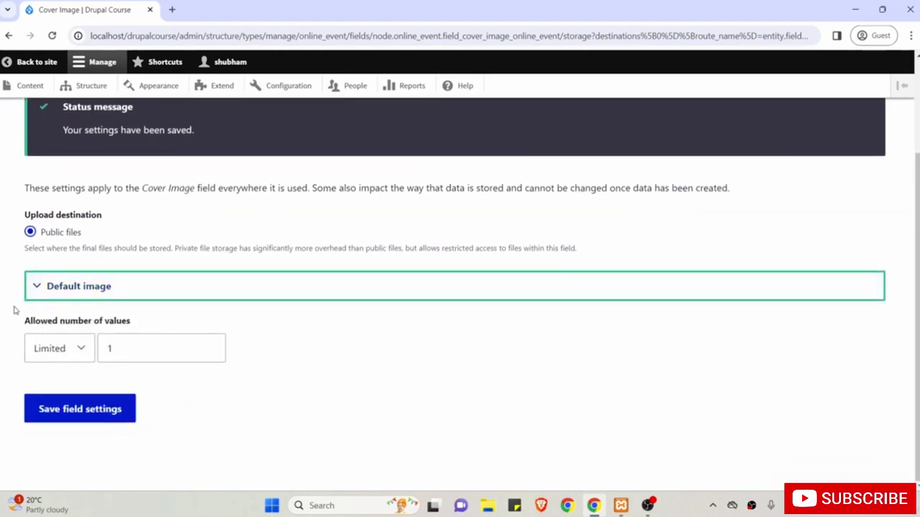
click(86, 410)
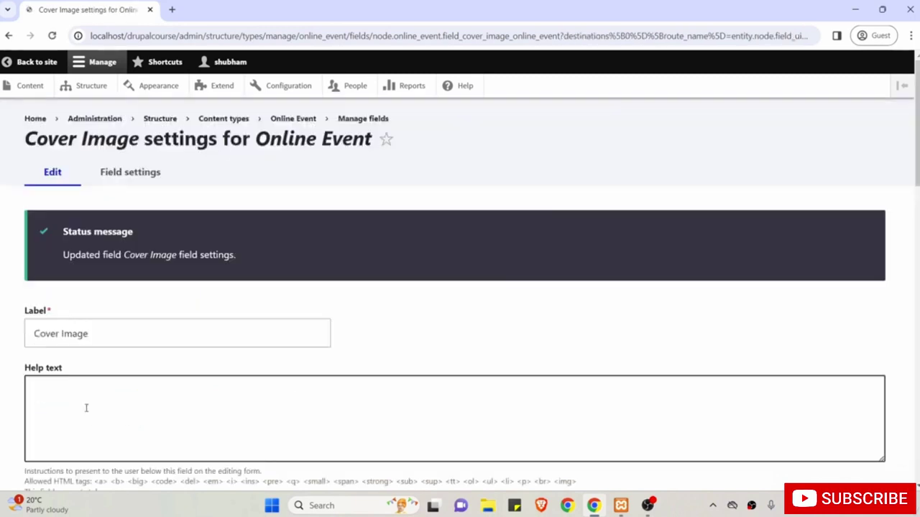
Tick Required field for Cover Image on its edit form.
scroll(86, 408, down, 3)
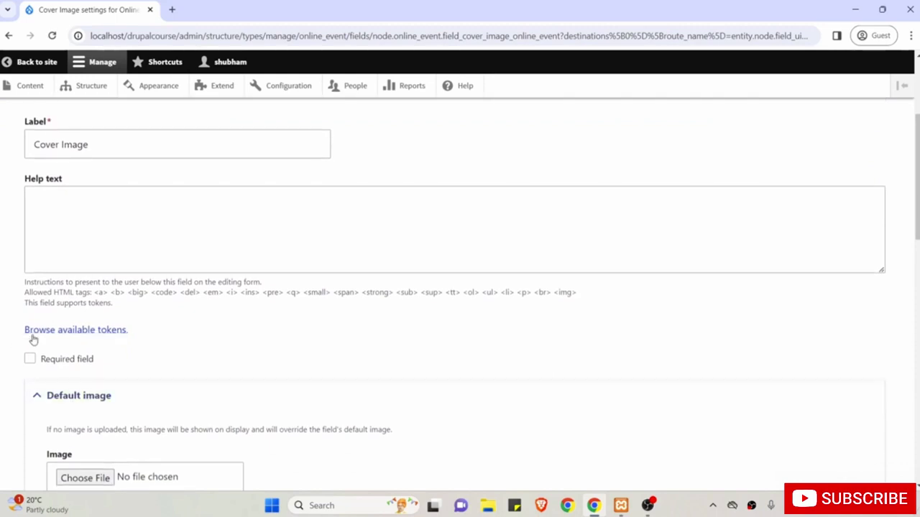
click(63, 362)
scroll(86, 285, down, 2)
scroll(144, 318, up, 3)
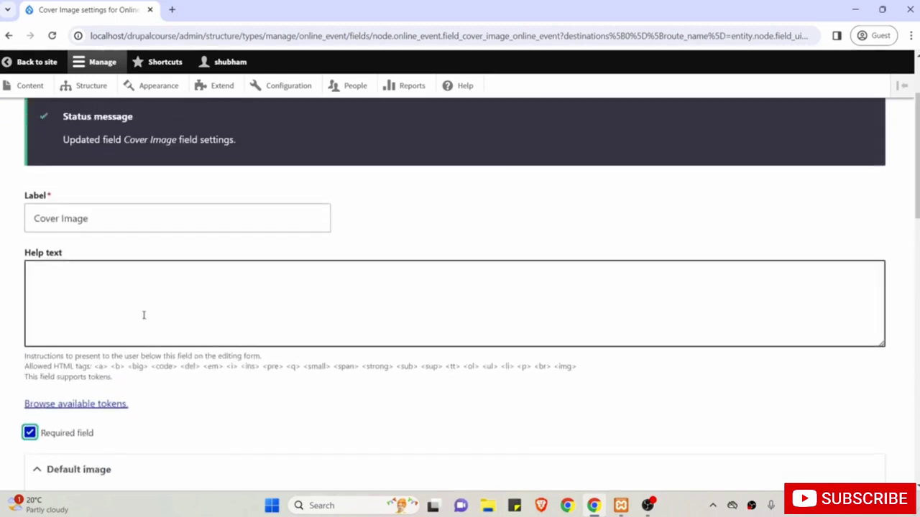
scroll(144, 316, down, 7)
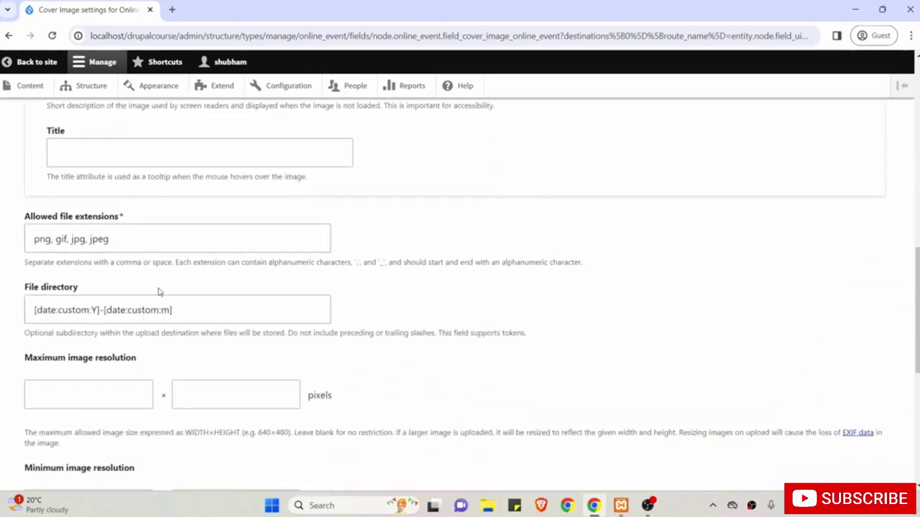
Set the Cover Image maximum resolution to 1440 × 1080.
scroll(161, 293, down, 1)
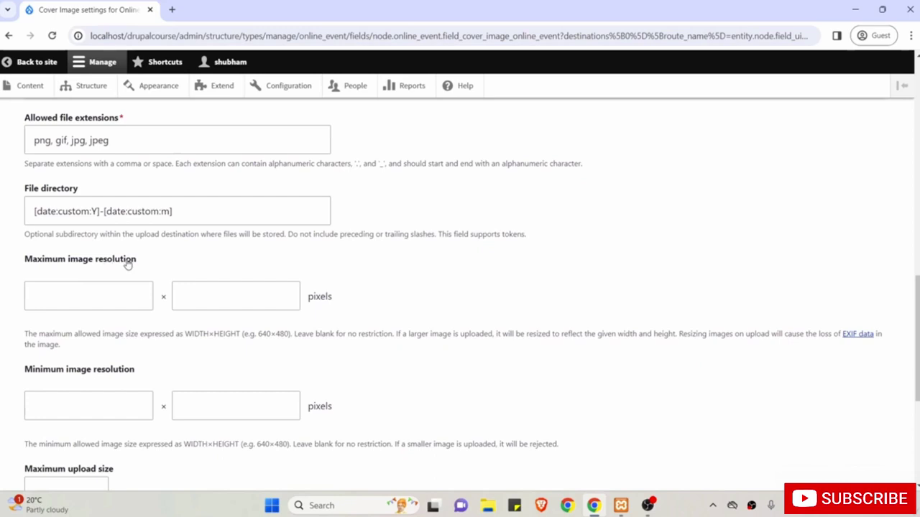
click(86, 298)
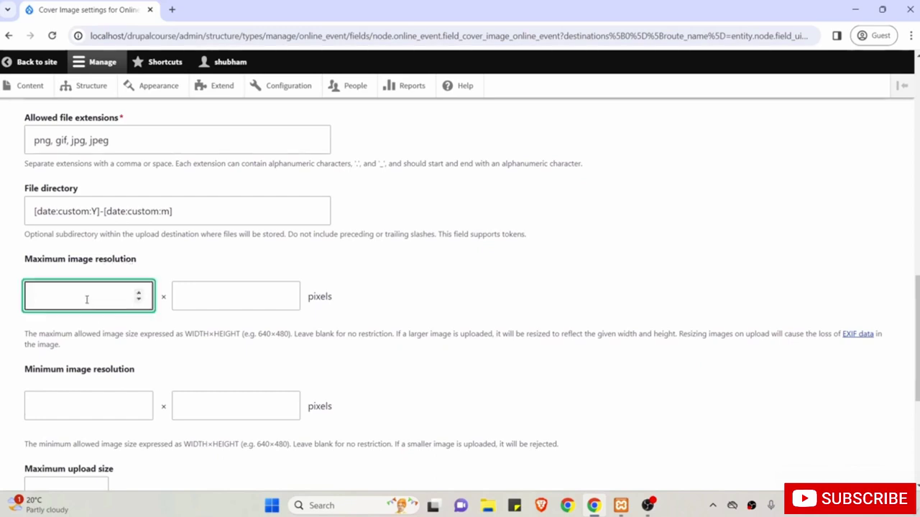
key(Tab)
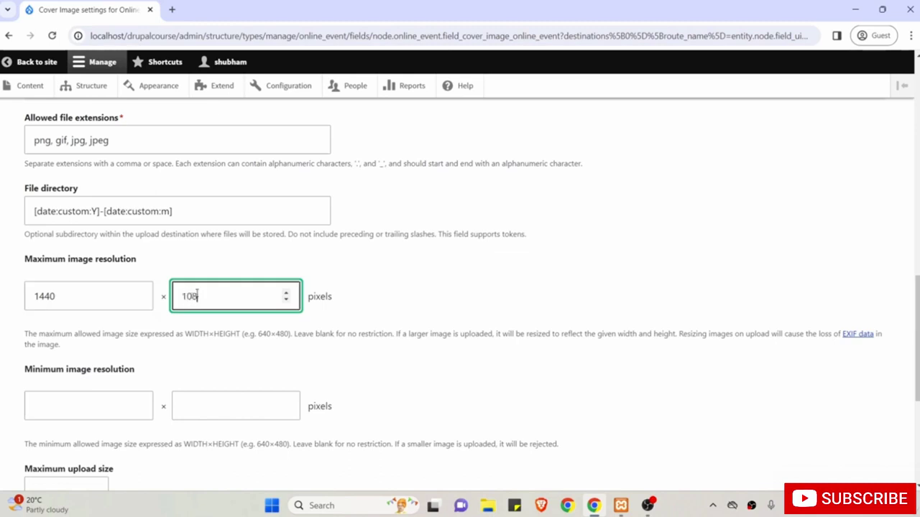
drag(211, 296, 180, 296)
click(89, 292)
drag(90, 292, 31, 294)
Set minimum resolution 640 × 480 and a 1 MB upload limit, then save.
click(74, 404)
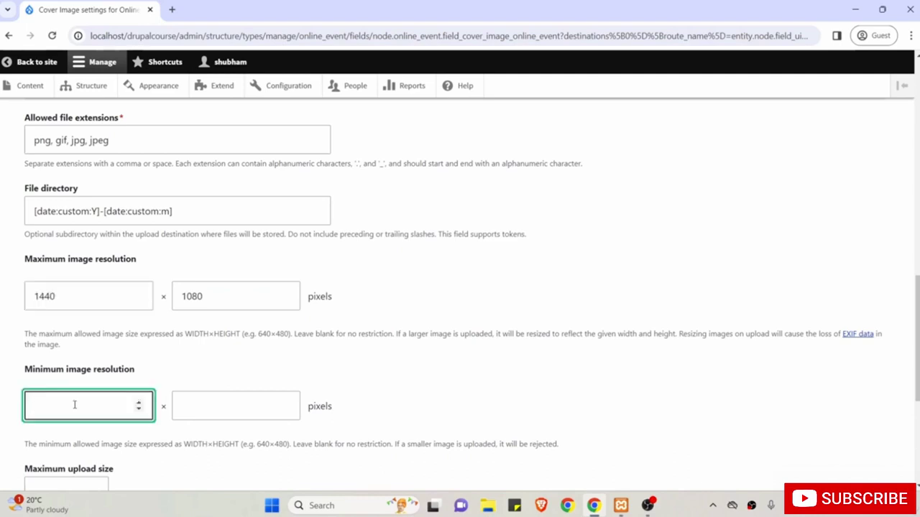
text(640)
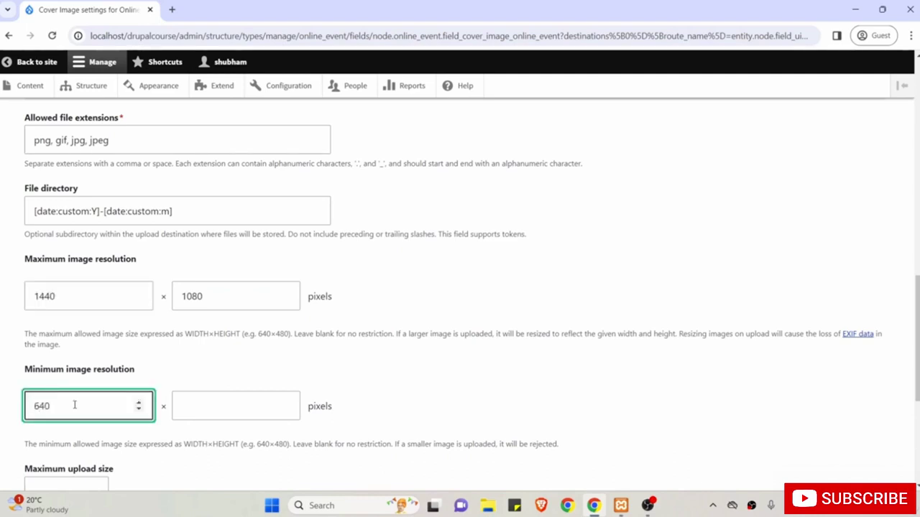
key(Tab)
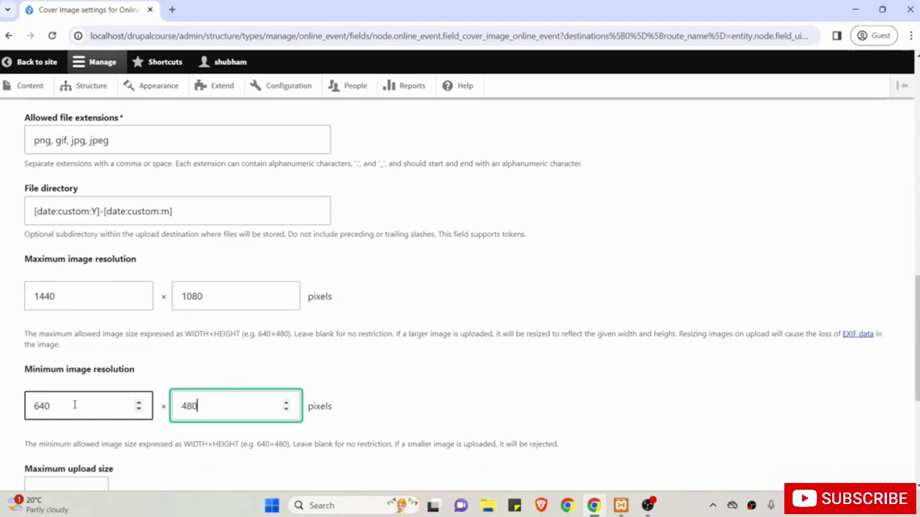
scroll(74, 405, down, 2)
click(50, 373)
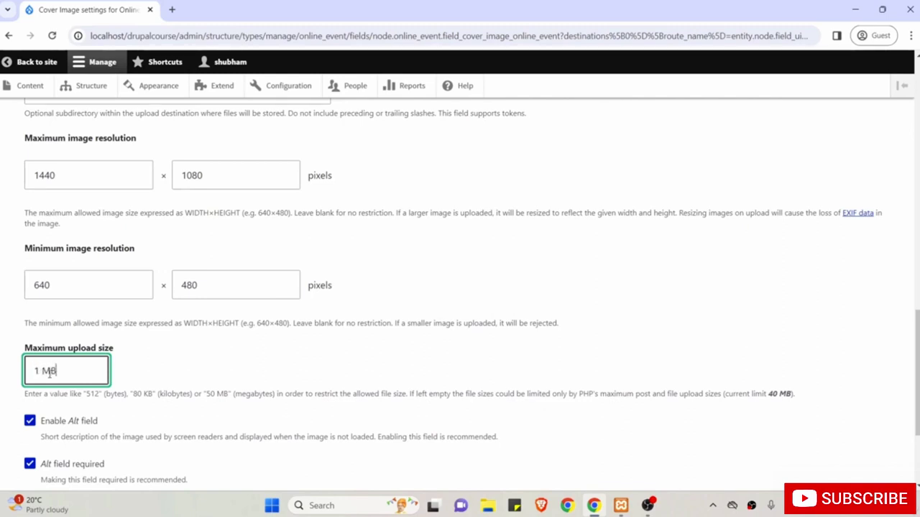
scroll(49, 371, down, 1)
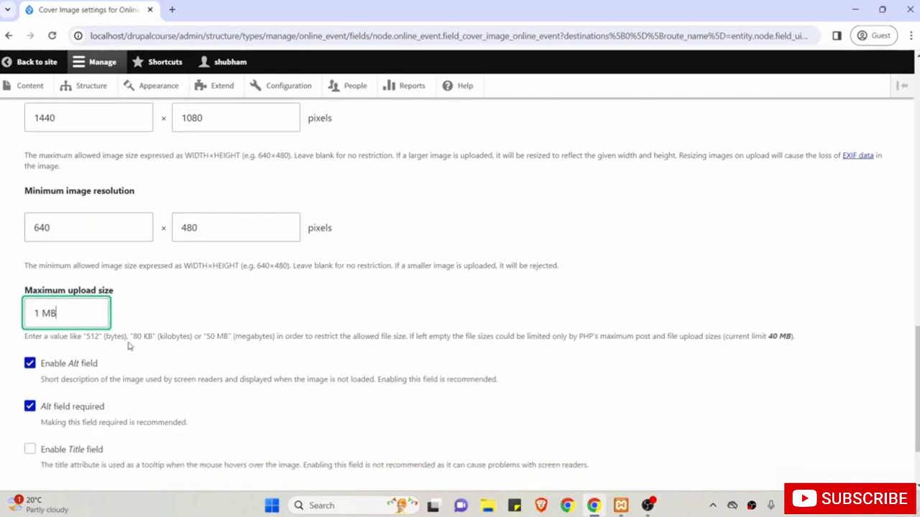
scroll(129, 346, down, 1)
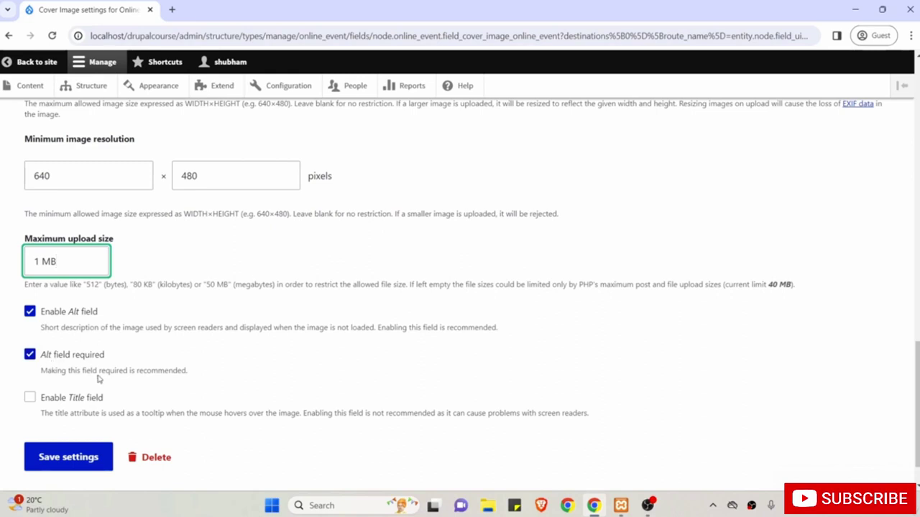
scroll(99, 379, down, 1)
click(58, 410)
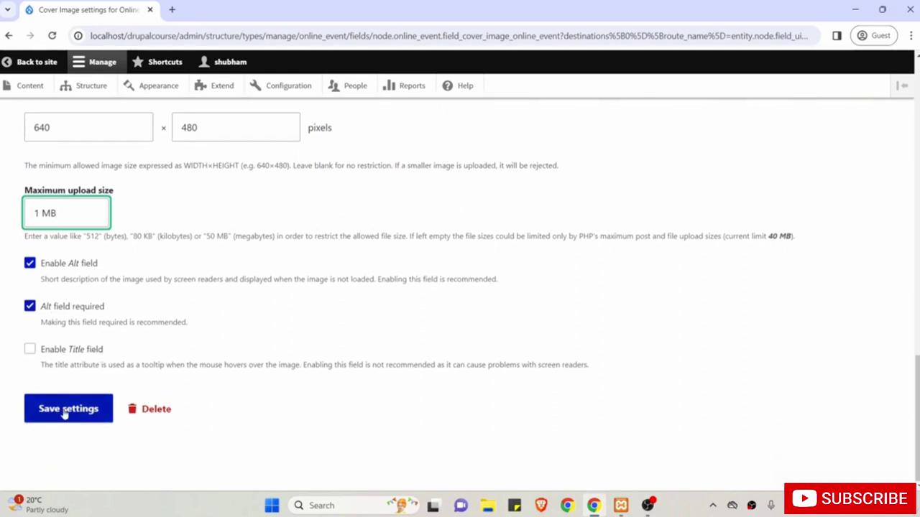
Go to Online Event's Manage form display settings.
scroll(62, 413, down, 2)
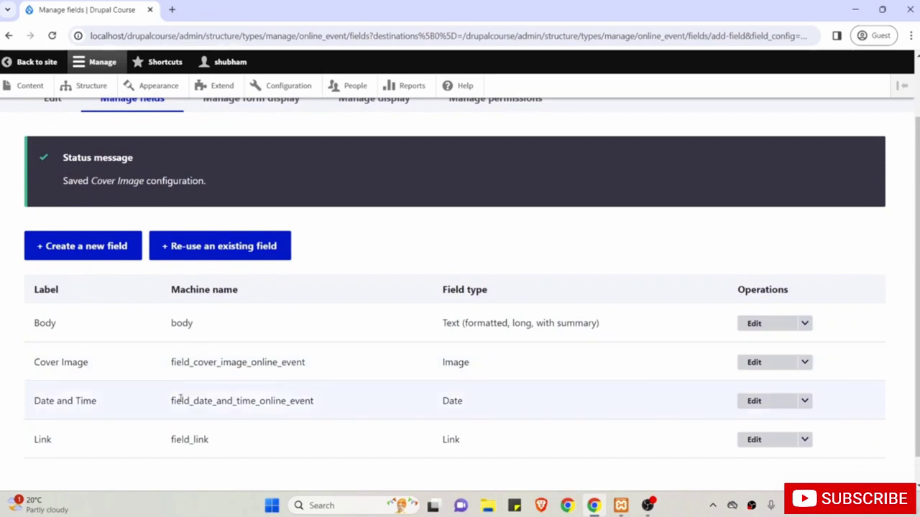
scroll(181, 401, up, 2)
click(257, 170)
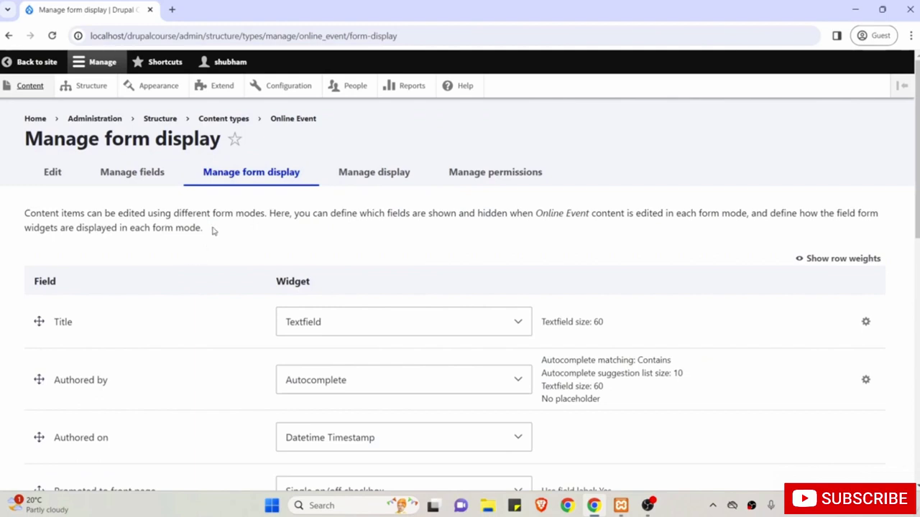
Open a blank Create Online Event form in a second tab, then return to form display.
middle_click(31, 85)
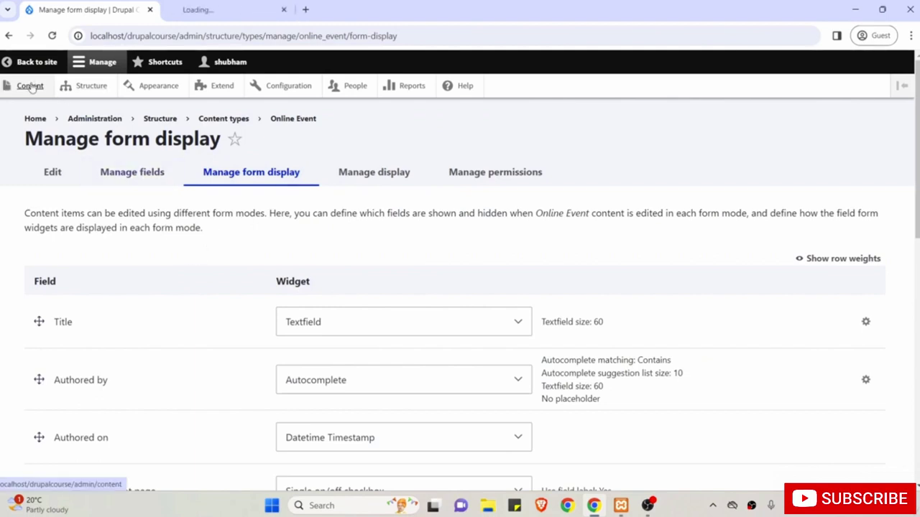
click(215, 10)
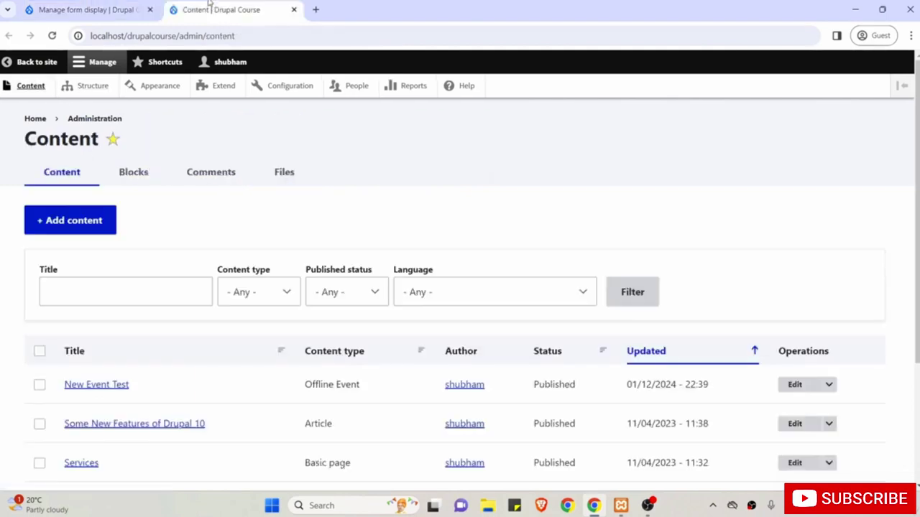
click(52, 226)
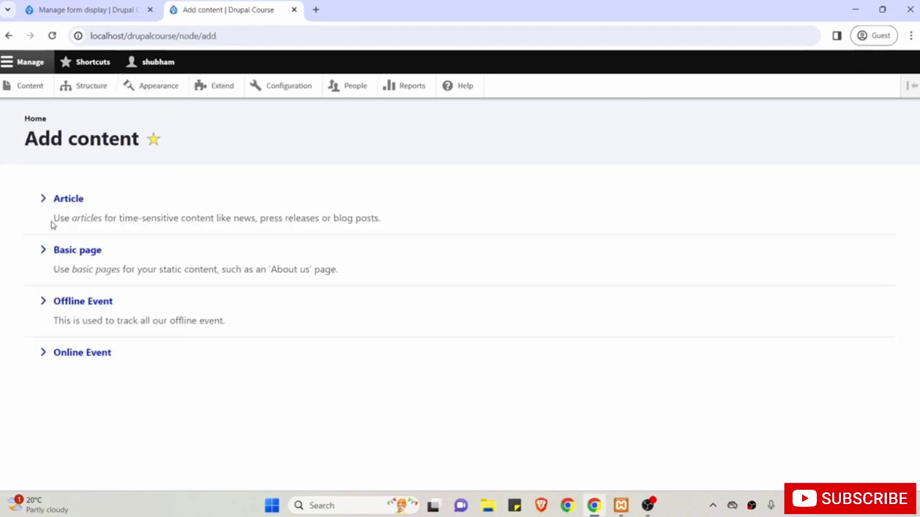
click(81, 352)
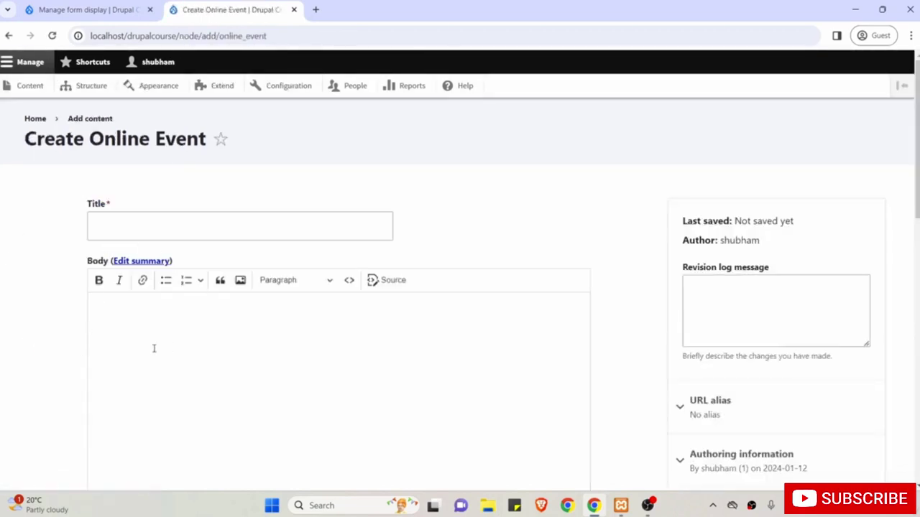
scroll(277, 308, down, 8)
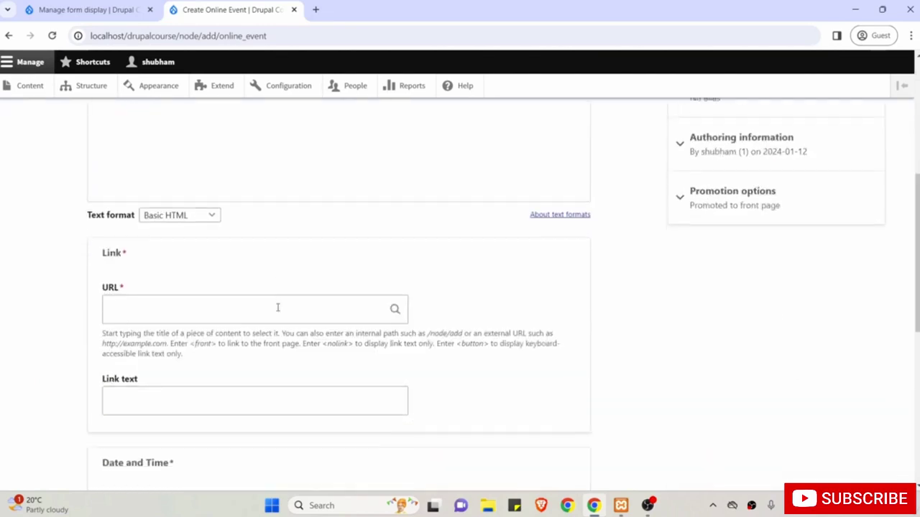
scroll(277, 308, up, 8)
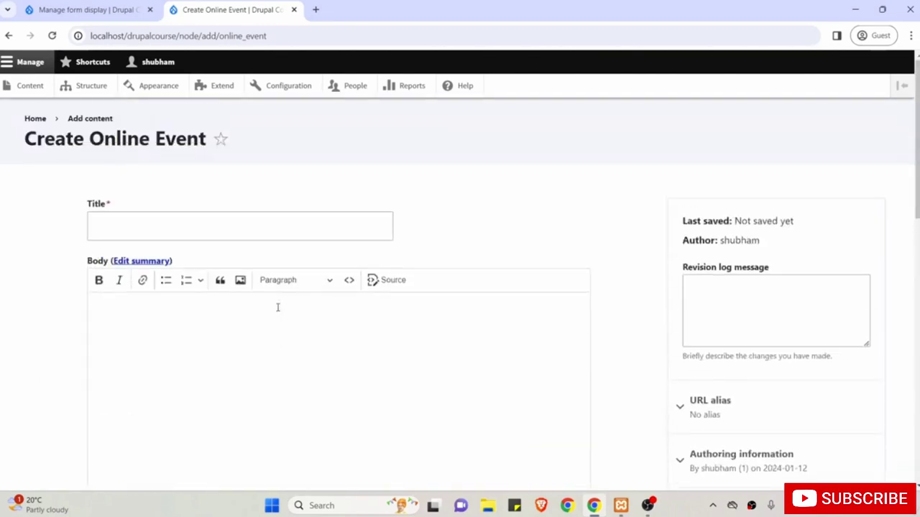
click(82, 9)
scroll(197, 174, down, 5)
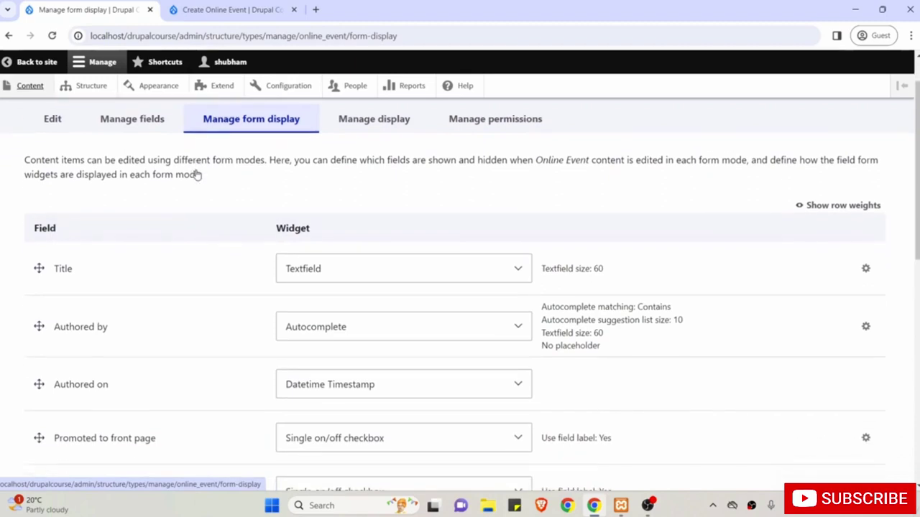
scroll(197, 174, down, 3)
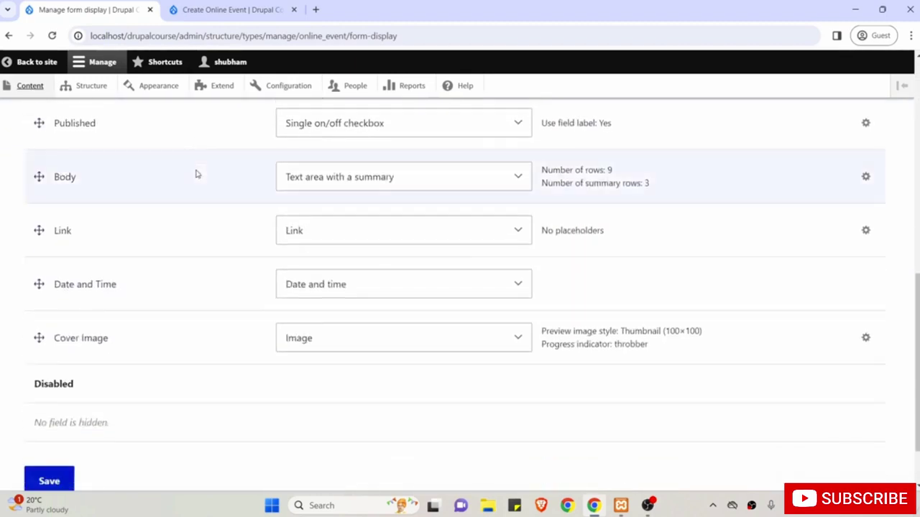
Drag Cover Image, Link, and Date and Time above Body in the form order.
scroll(197, 174, up, 1)
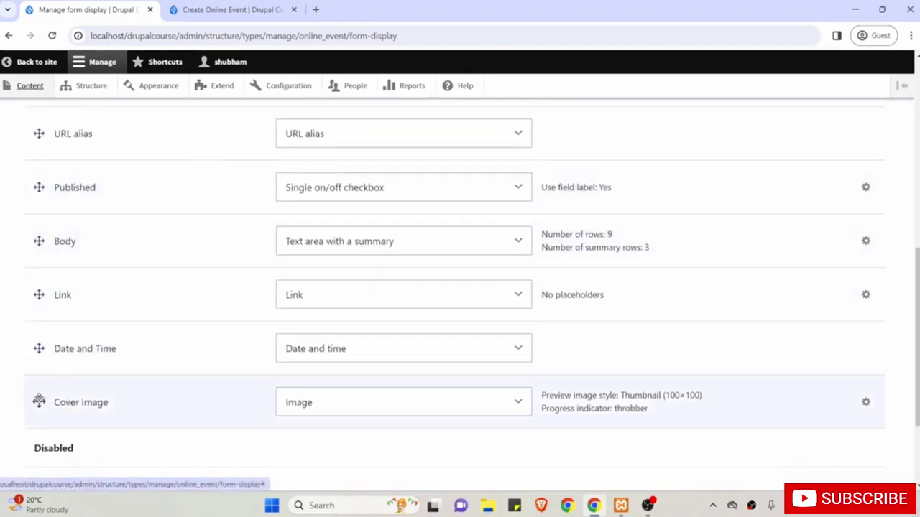
drag(38, 401, 35, 253)
scroll(76, 359, down, 1)
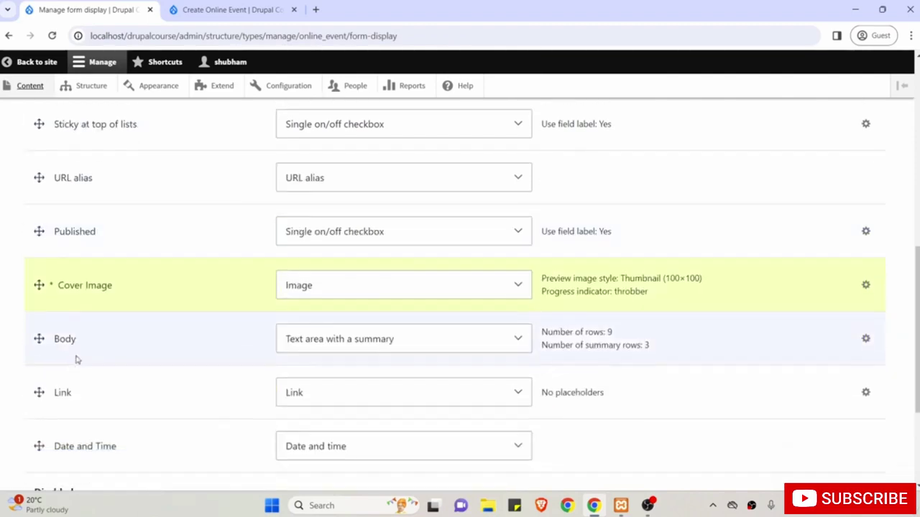
drag(37, 354, 37, 300)
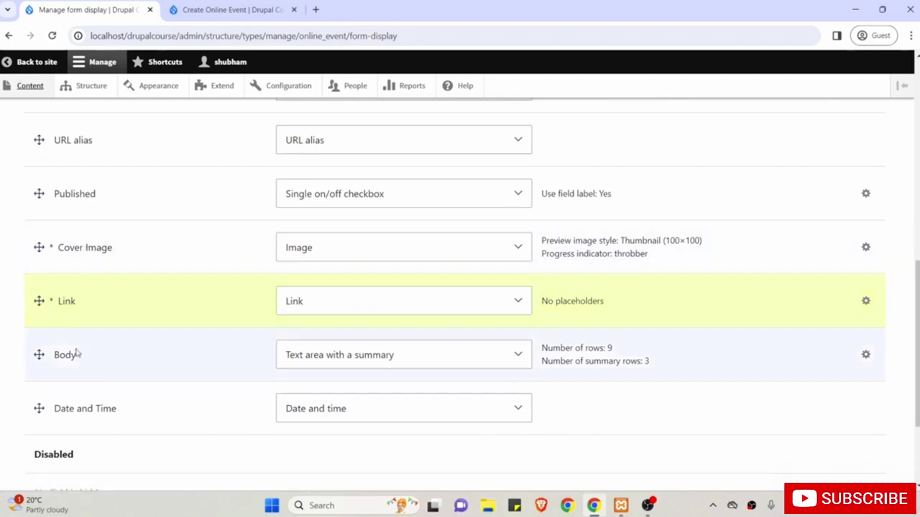
drag(40, 409, 39, 354)
scroll(131, 345, up, 4)
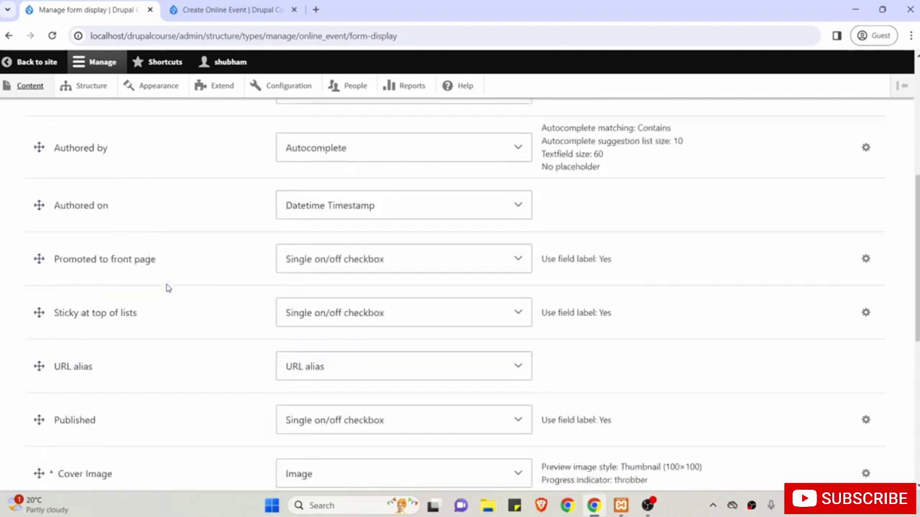
Look over the current field order on the Create Online Event tab.
click(230, 9)
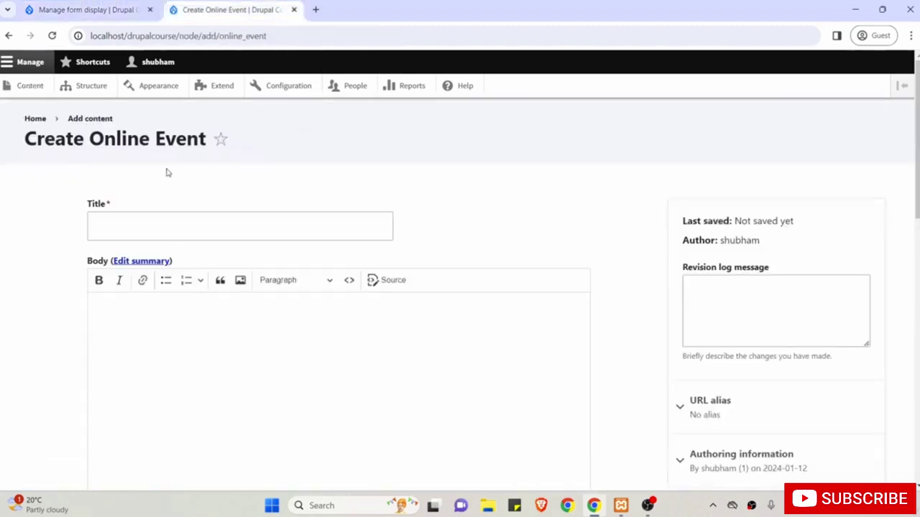
scroll(161, 311, down, 1)
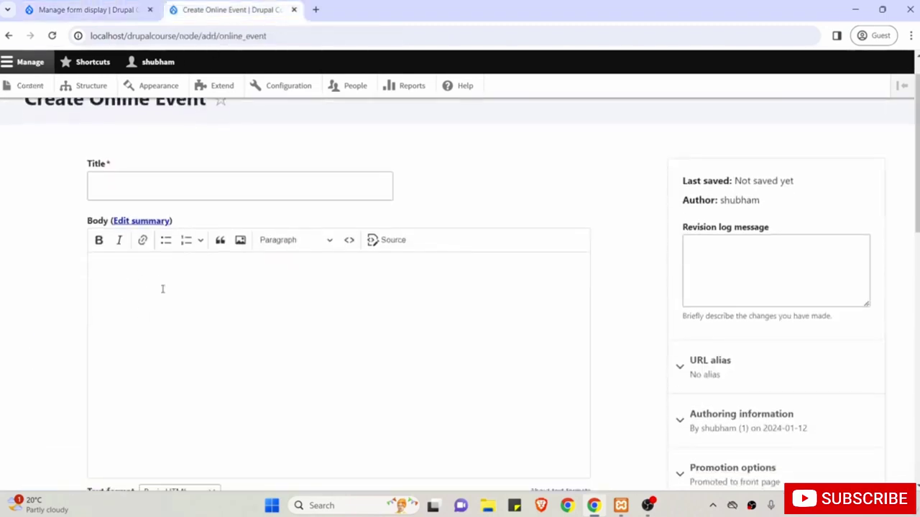
scroll(161, 299, down, 5)
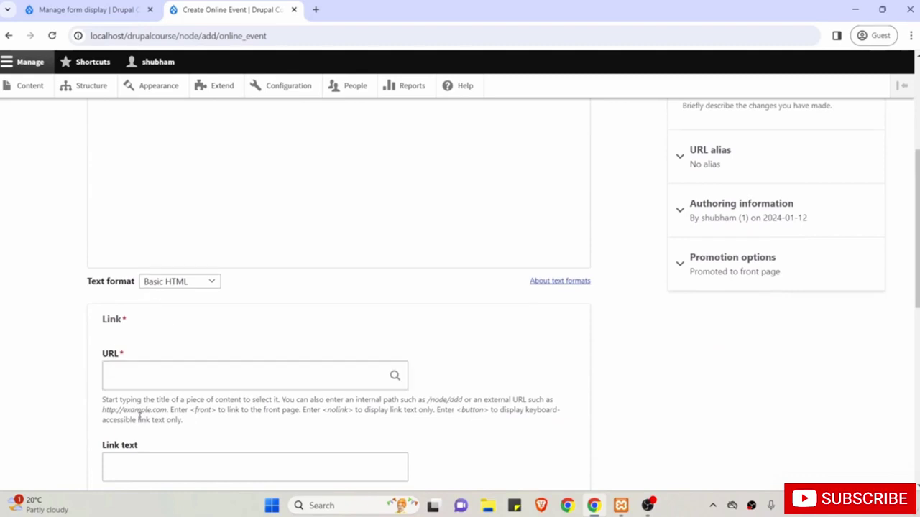
scroll(158, 310, down, 3)
scroll(184, 316, down, 3)
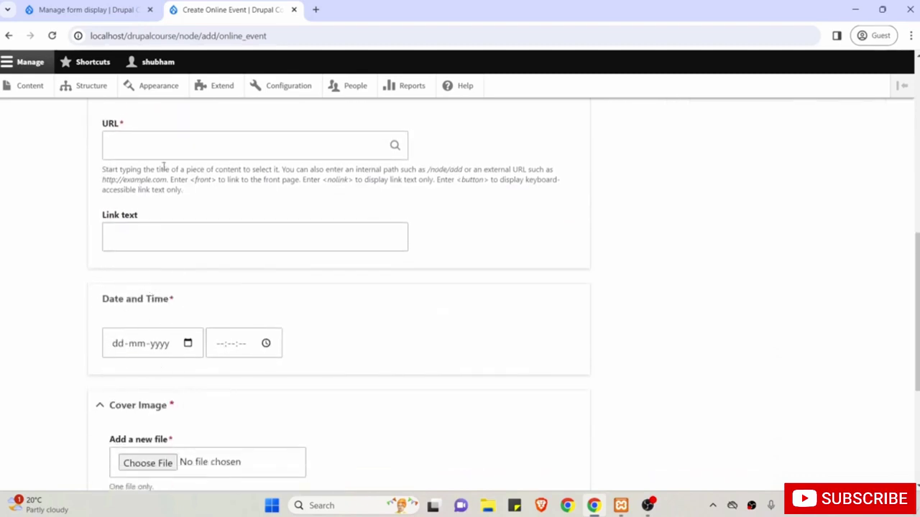
Save the form display ordered Cover Image, Link, Date and Time, Body.
click(87, 9)
scroll(127, 355, down, 3)
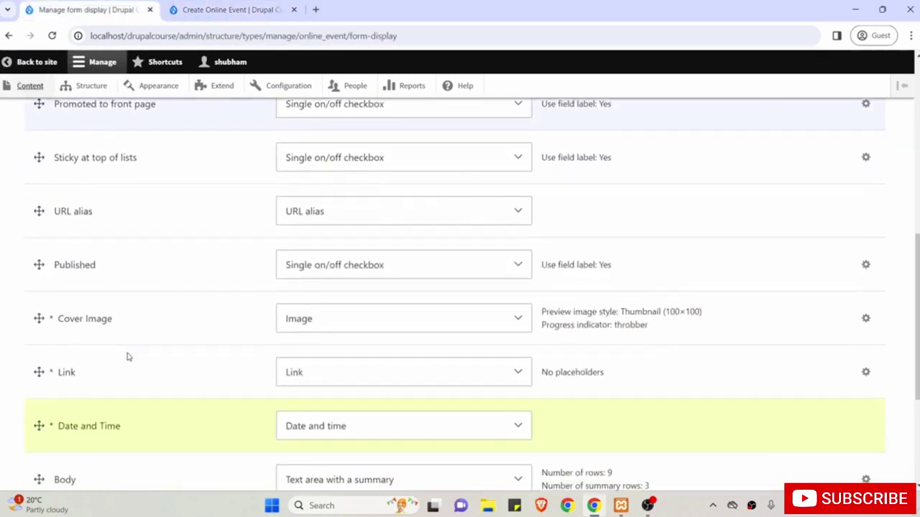
scroll(128, 355, down, 2)
scroll(127, 355, up, 1)
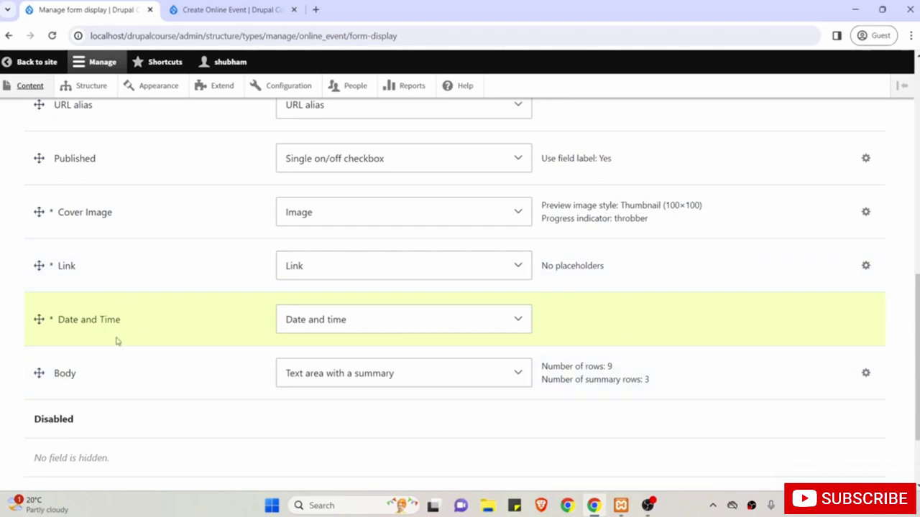
scroll(90, 390, down, 3)
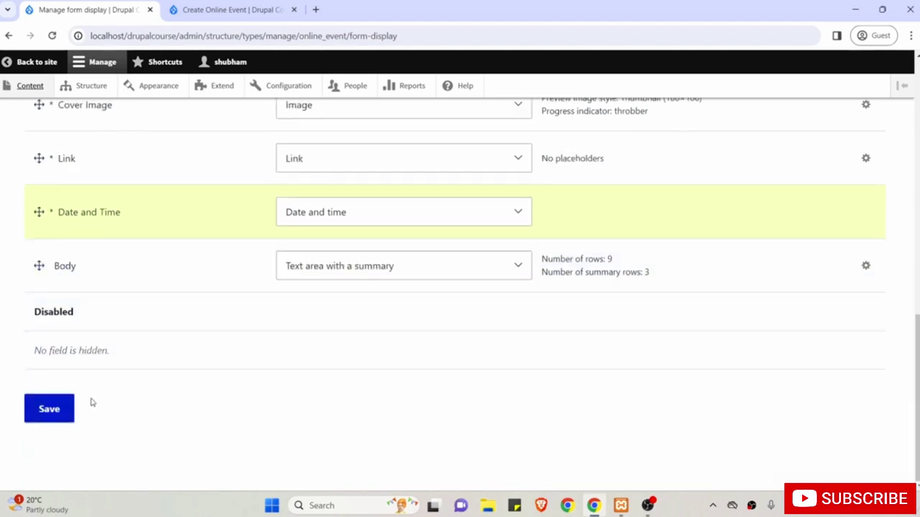
click(49, 410)
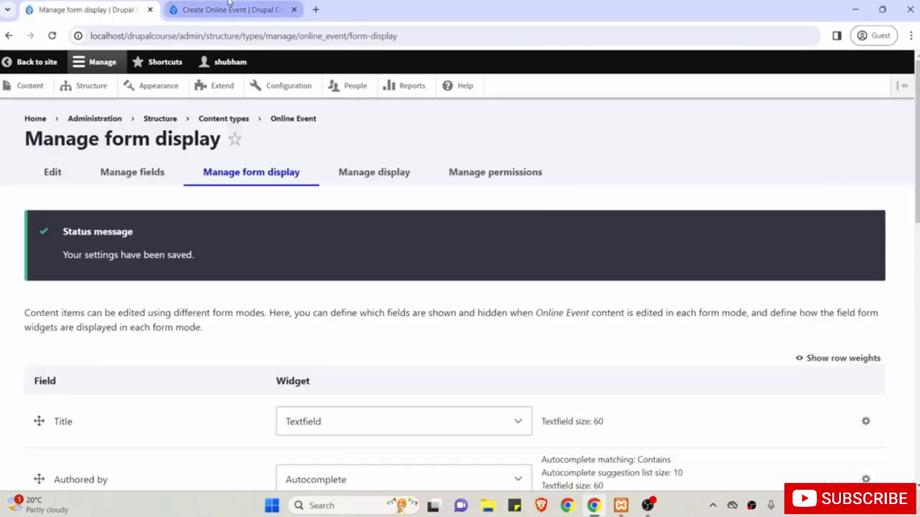
Reload the Create Online Event form and check Title, Cover Image and Link come first.
click(229, 8)
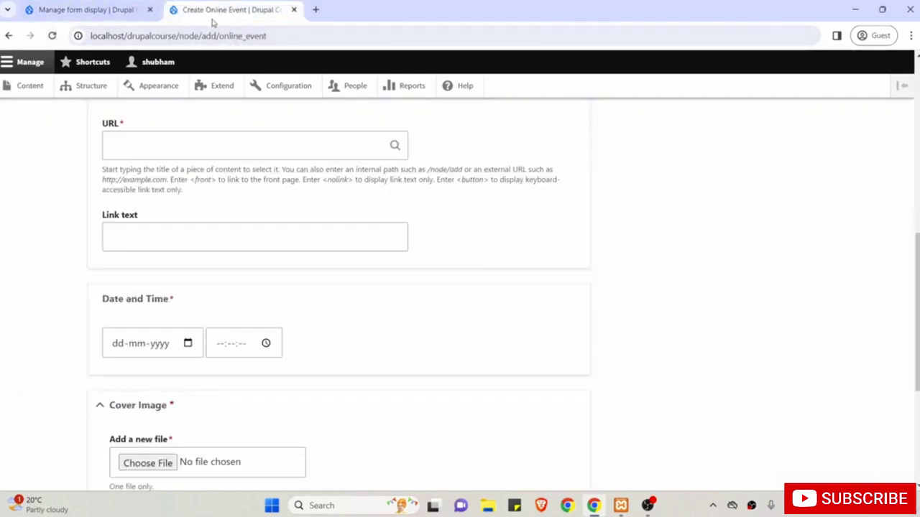
click(52, 36)
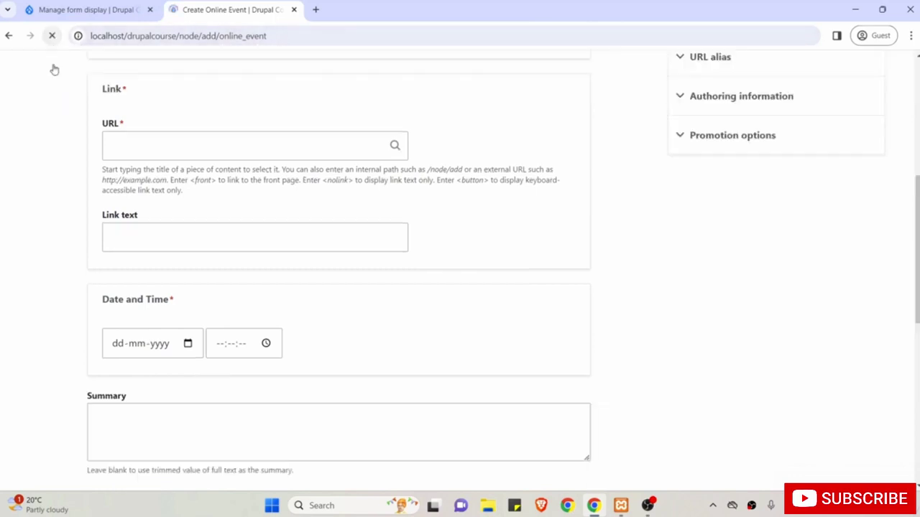
scroll(90, 191, up, 6)
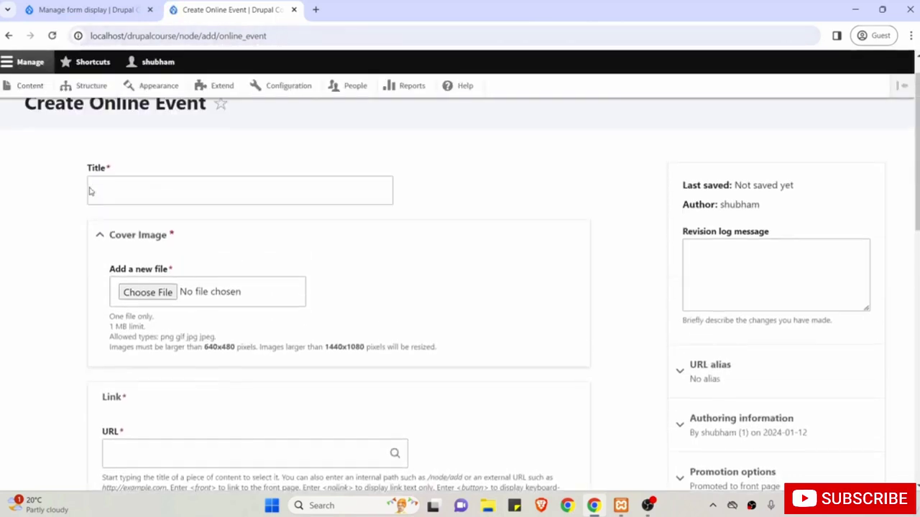
click(141, 187)
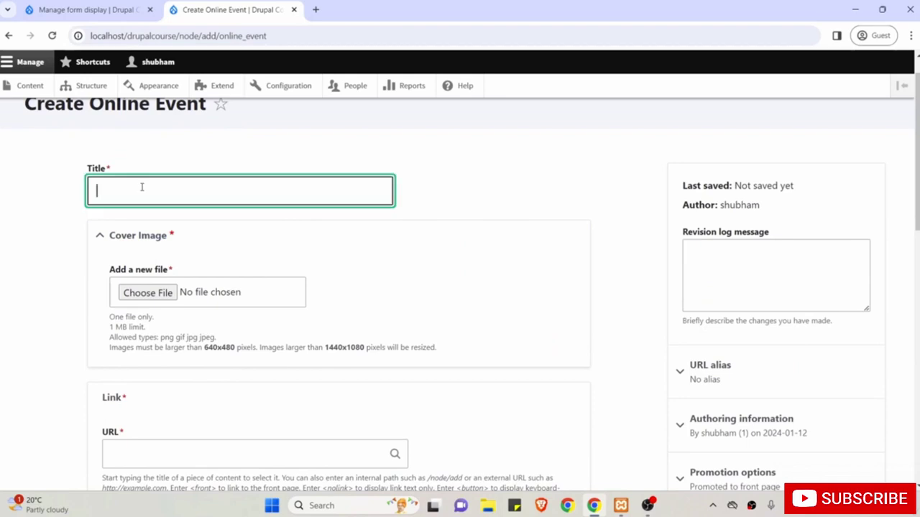
scroll(65, 281, down, 2)
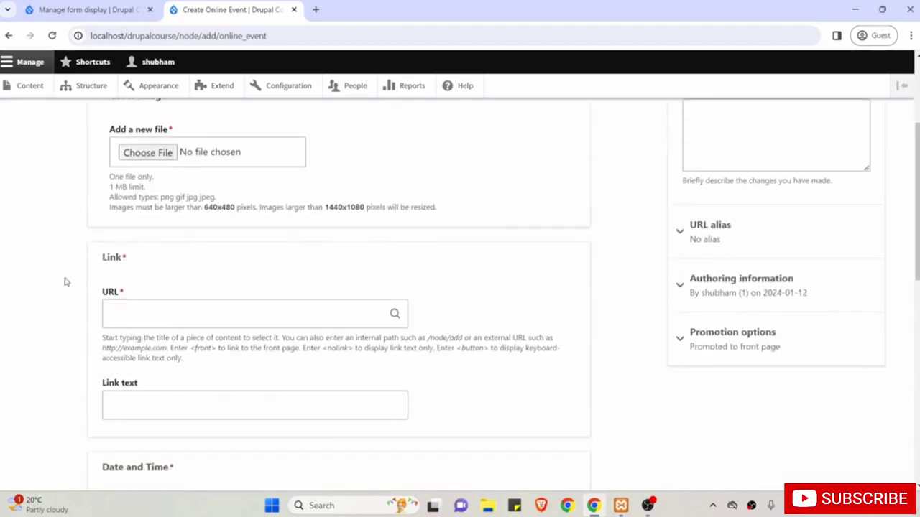
click(159, 316)
click(178, 407)
Scroll through Date and Time and Body, then go back to Manage form display.
scroll(178, 407, down, 1)
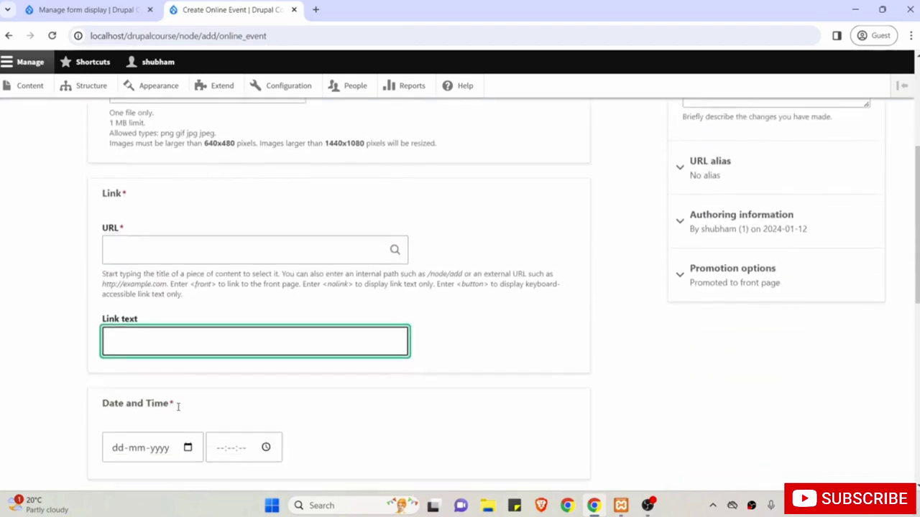
scroll(186, 356, down, 2)
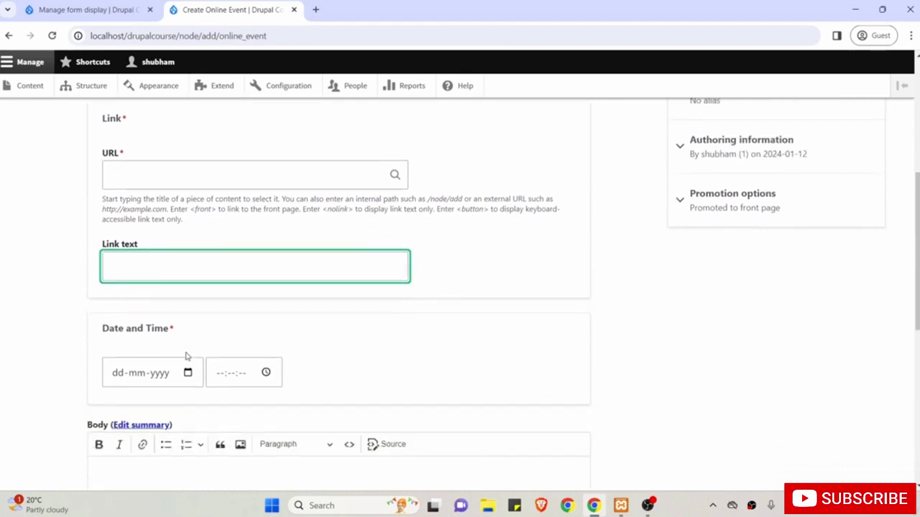
scroll(187, 356, down, 1)
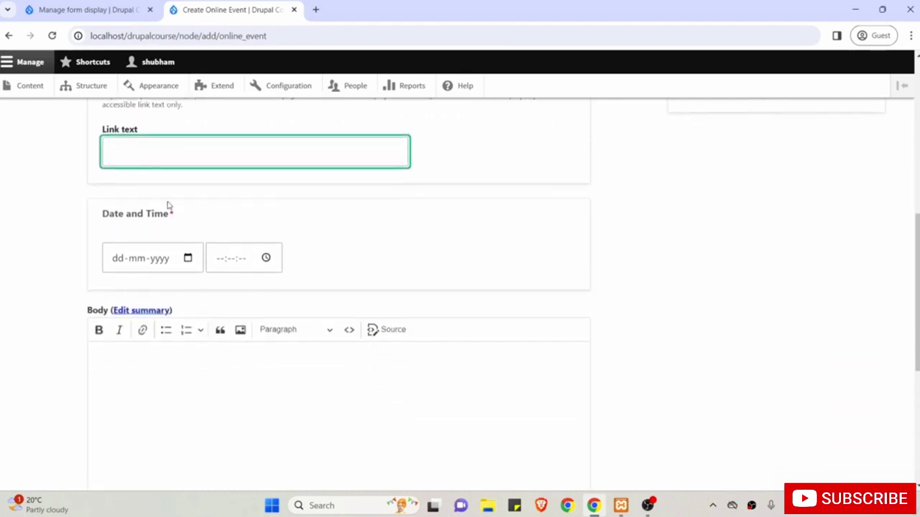
scroll(219, 438, down, 2)
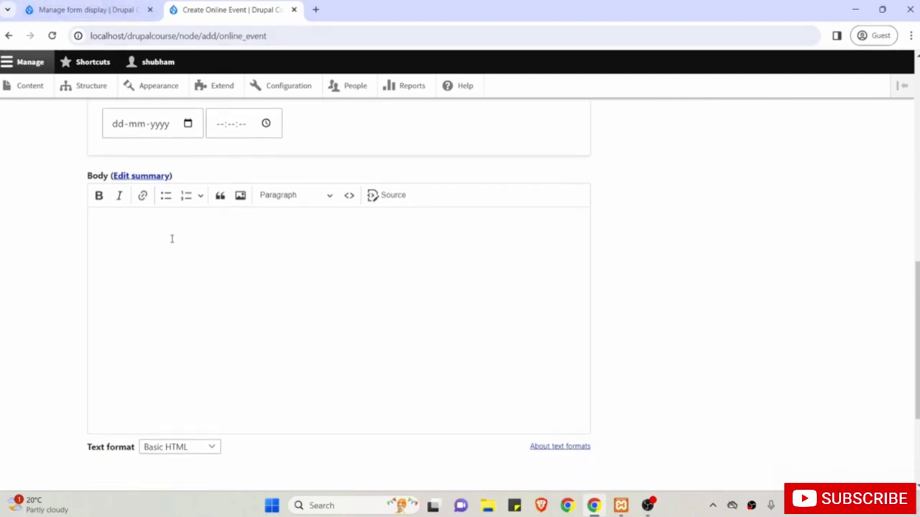
scroll(171, 238, up, 4)
scroll(220, 302, up, 5)
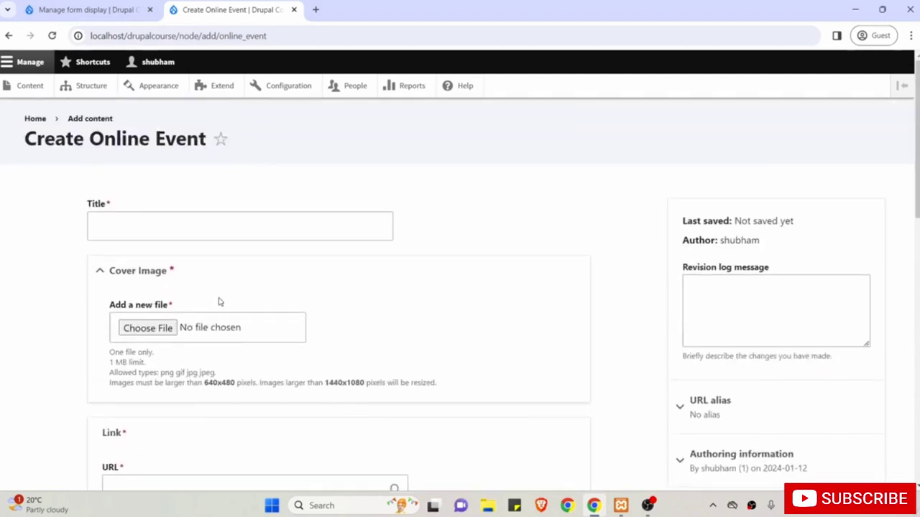
scroll(244, 258, down, 5)
scroll(244, 258, up, 3)
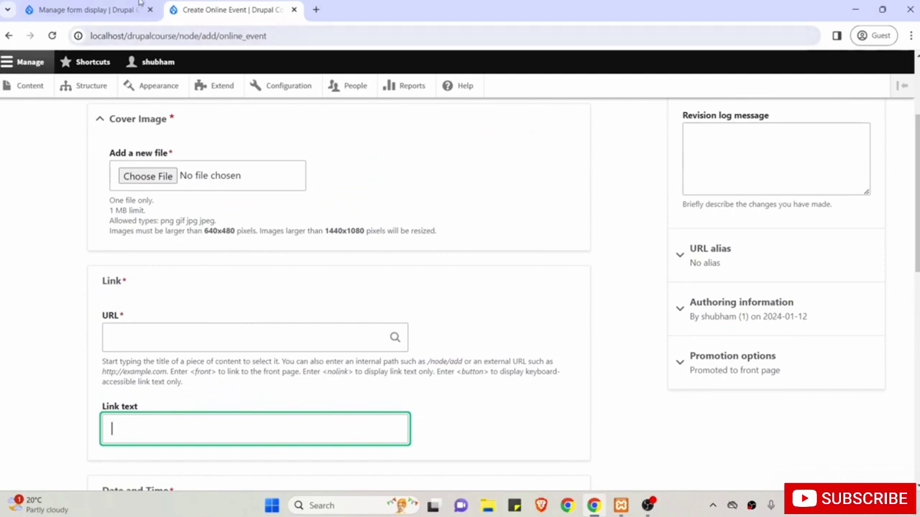
click(104, 4)
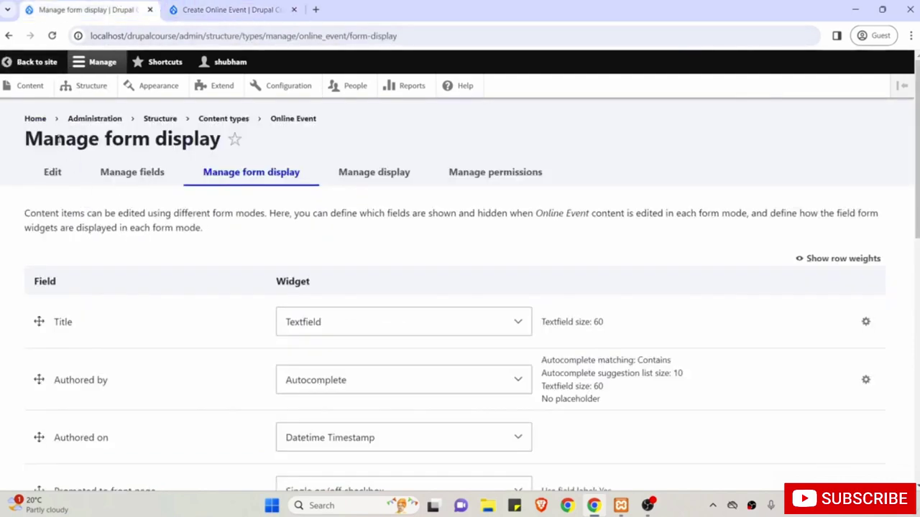
Reorder the Online Event display to Links, Cover Image, Link, Date and Time, then Body.
click(375, 174)
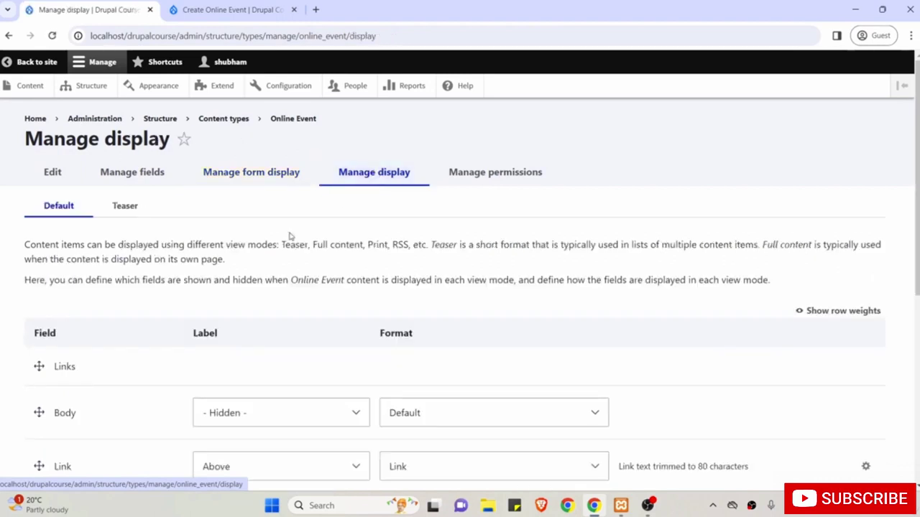
scroll(252, 336, down, 1)
scroll(252, 336, down, 2)
scroll(252, 336, up, 1)
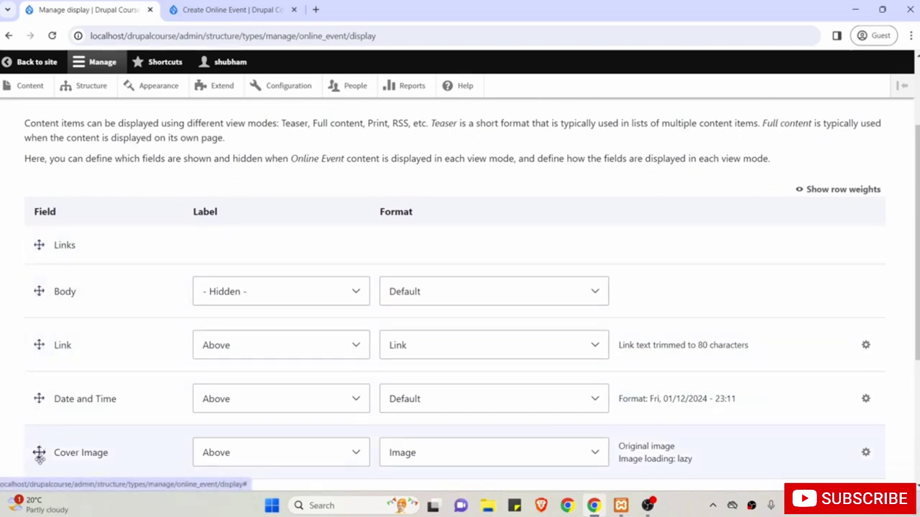
drag(38, 451, 34, 307)
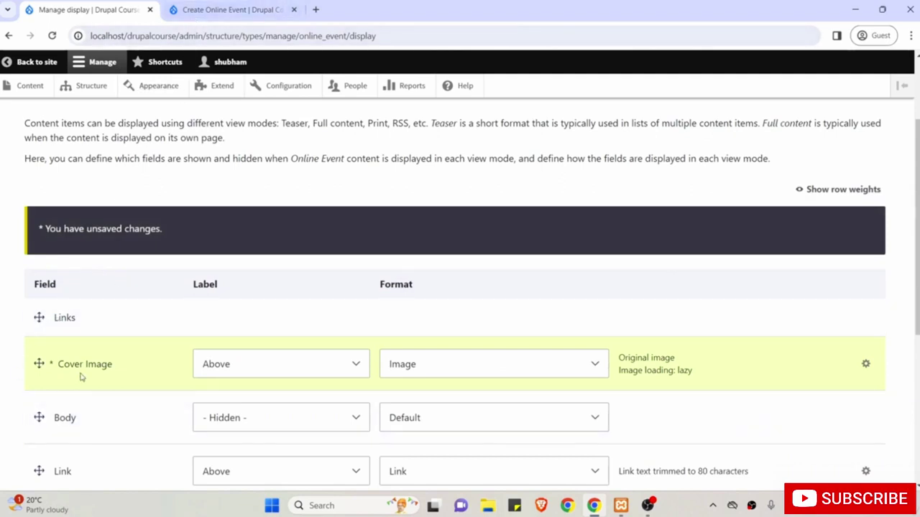
scroll(79, 372, down, 2)
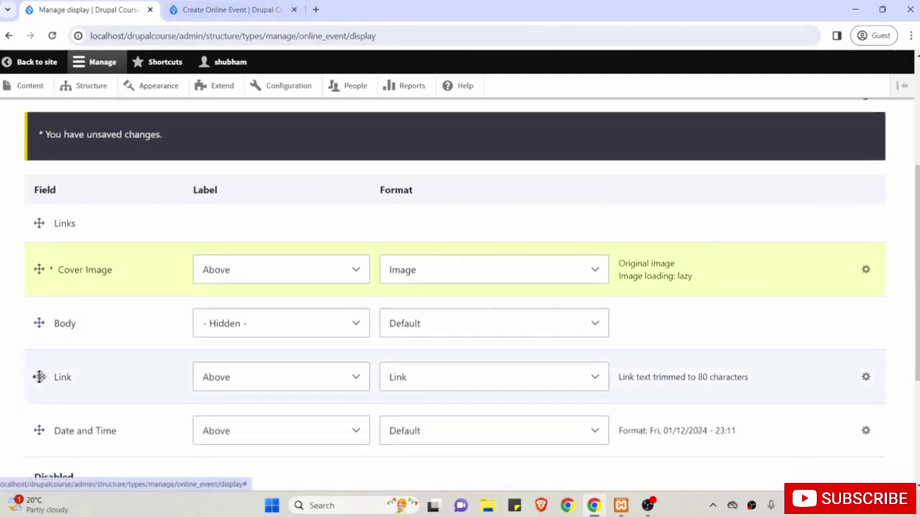
drag(39, 376, 36, 321)
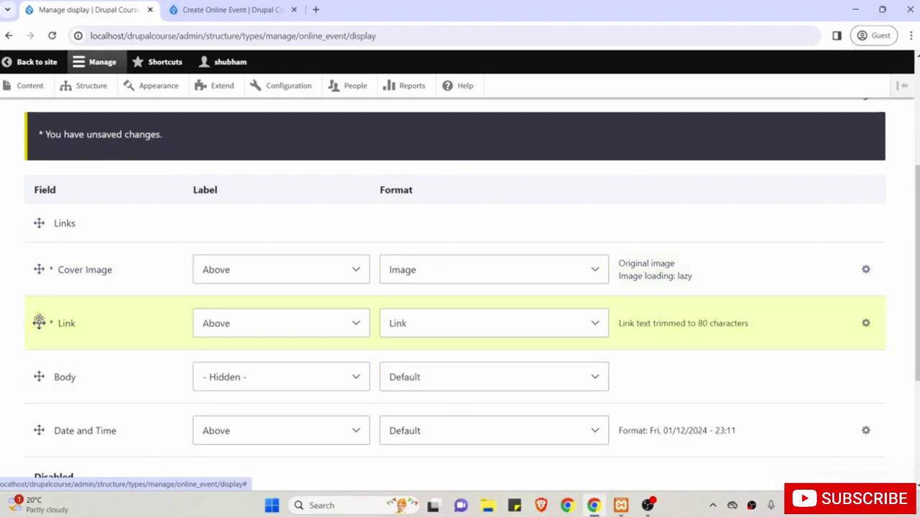
drag(39, 430, 36, 380)
scroll(36, 381, down, 1)
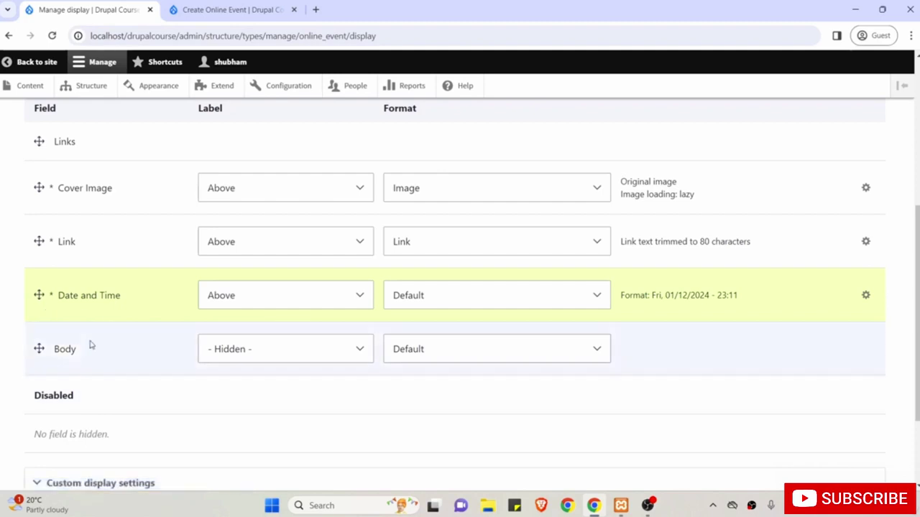
scroll(92, 314, up, 1)
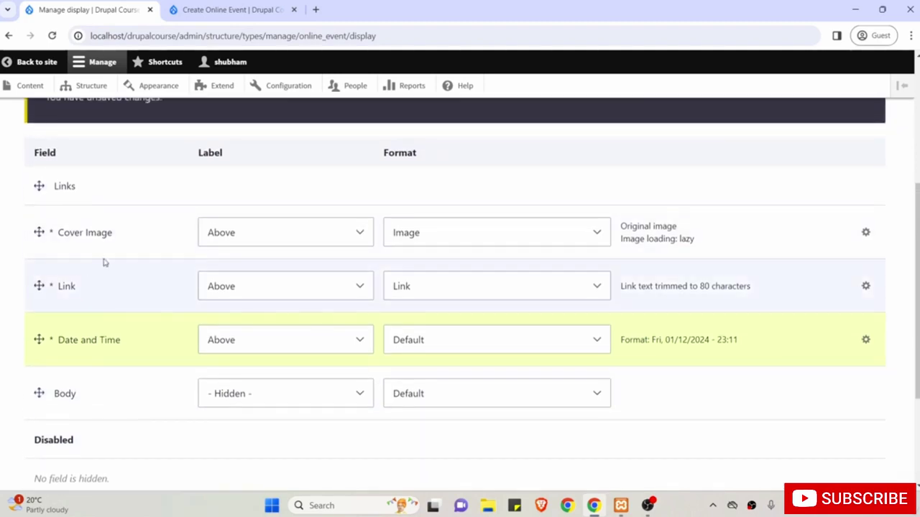
scroll(133, 213, up, 1)
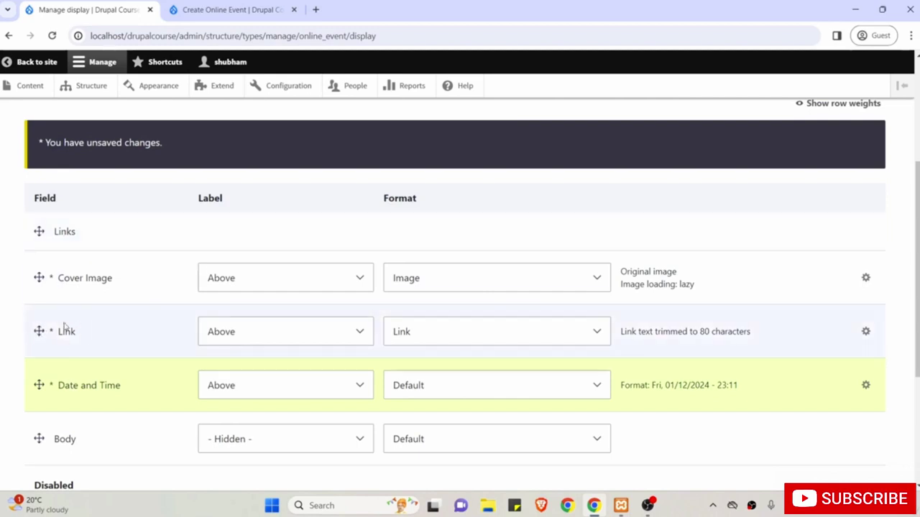
Set the Cover Image label on the Online Event display to '- Hidden -'.
scroll(83, 365, down, 1)
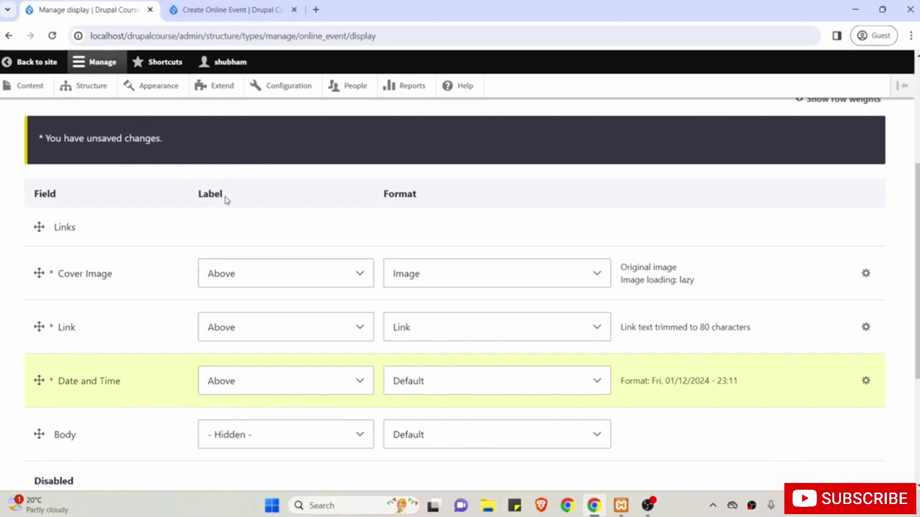
click(245, 280)
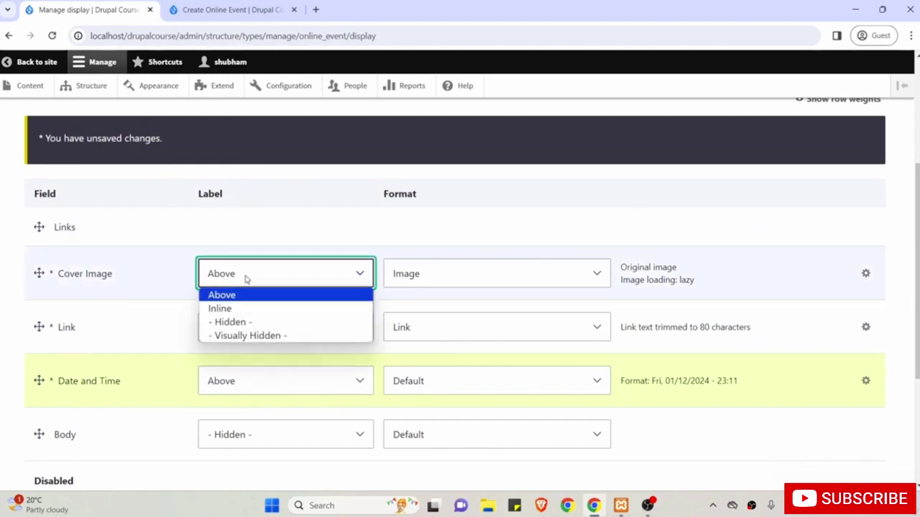
click(245, 322)
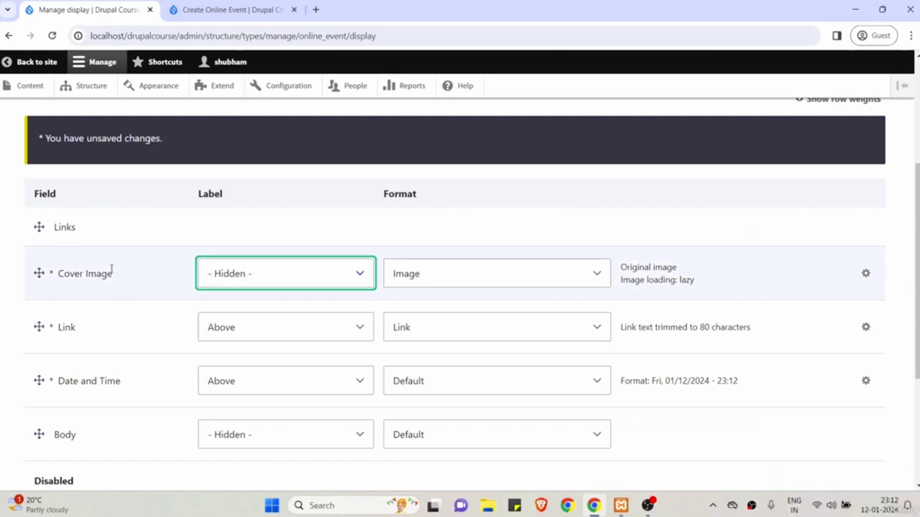
Save the Online Event Manage display settings.
scroll(128, 276, down, 1)
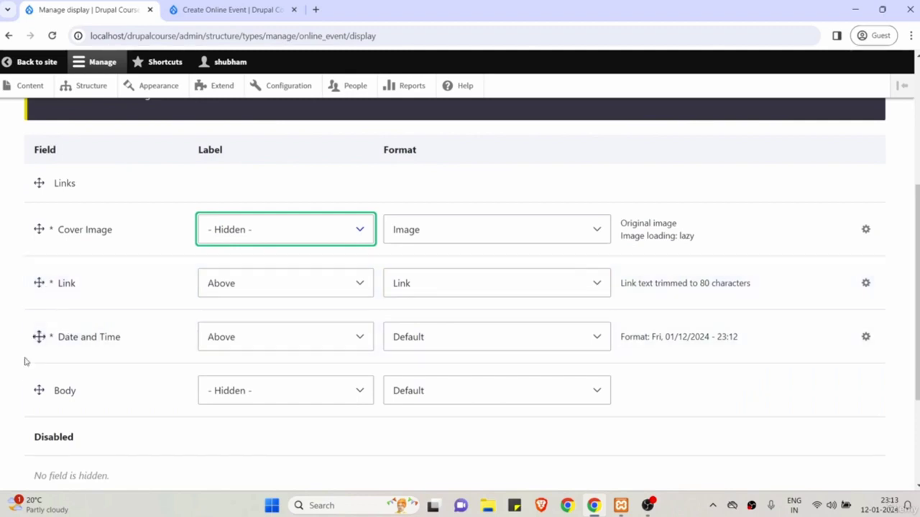
scroll(86, 342, down, 3)
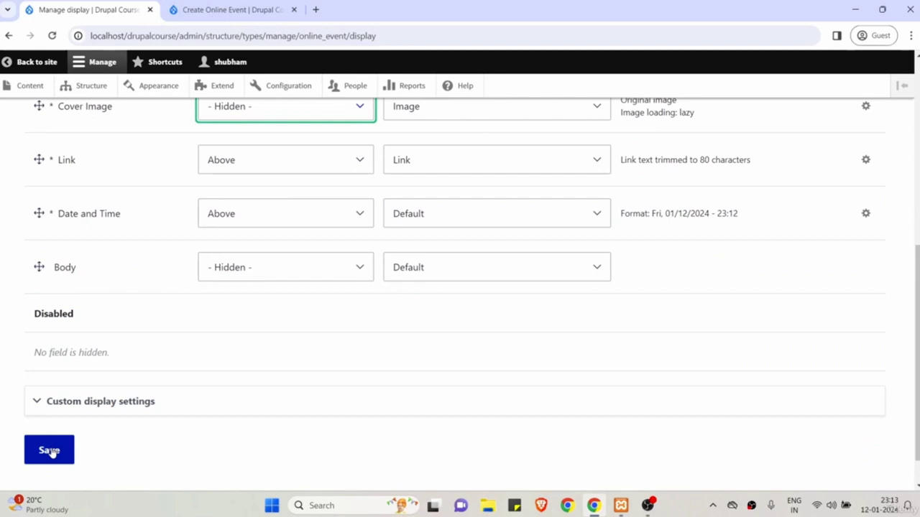
click(48, 450)
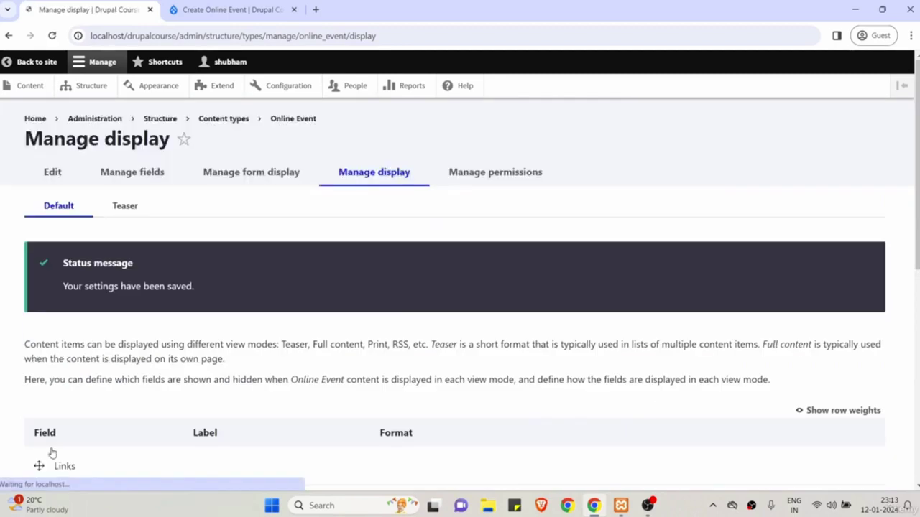